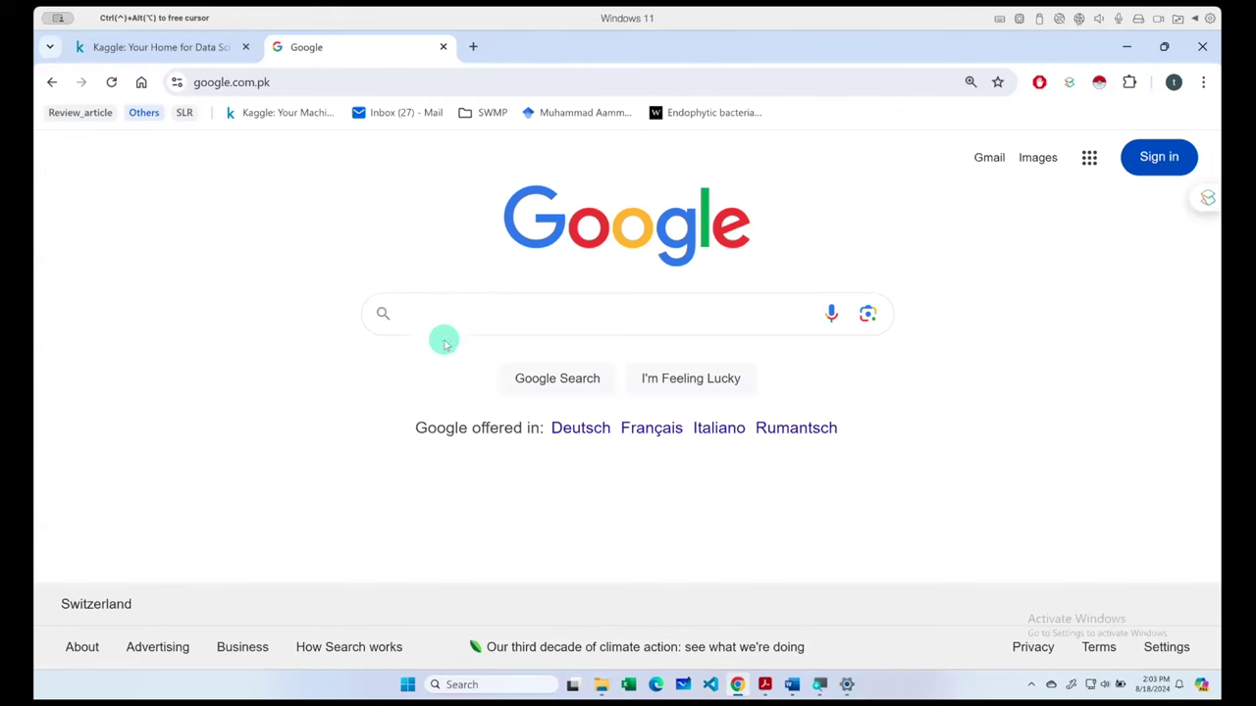
- Search Google for 'titanic dataset'
click(423, 315)
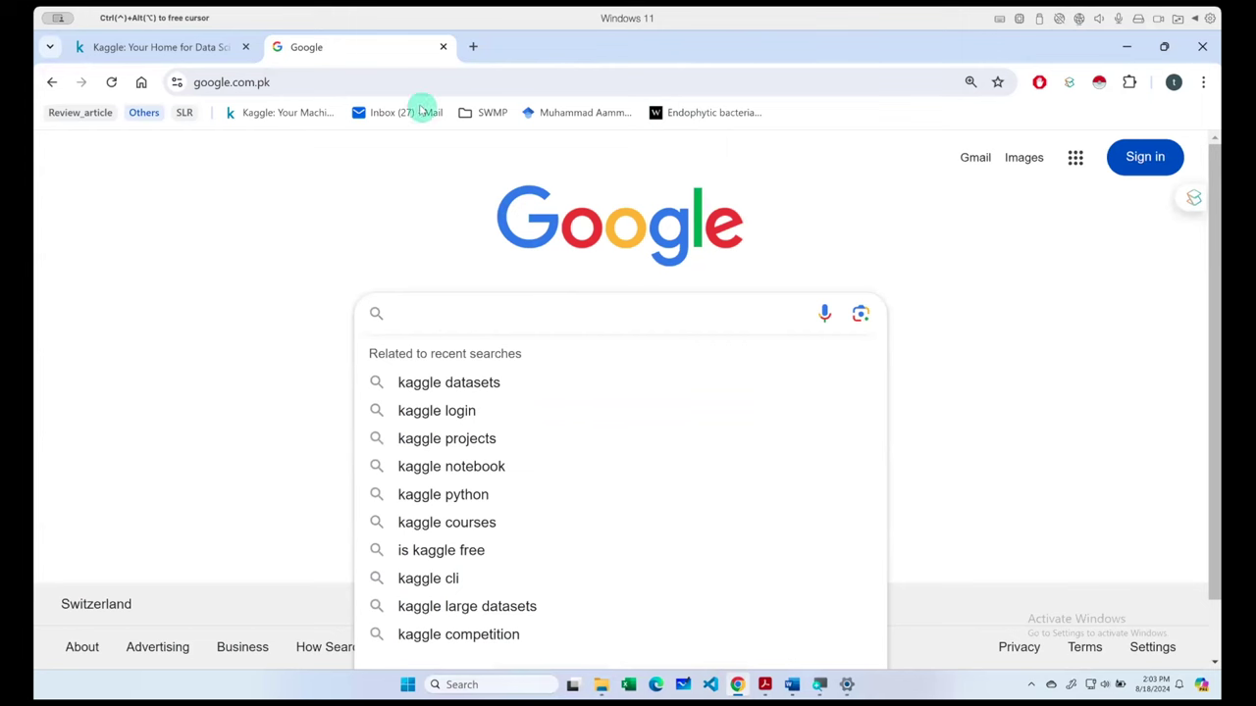
click(298, 230)
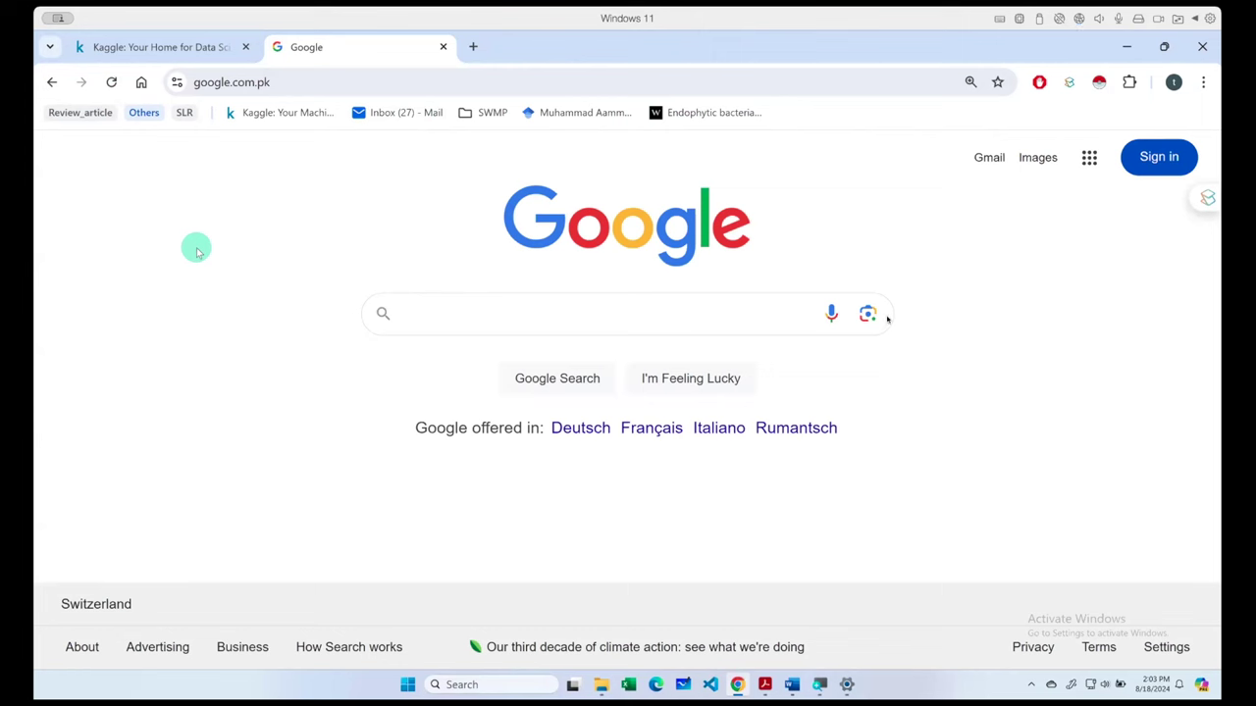
click(564, 312)
text(tita)
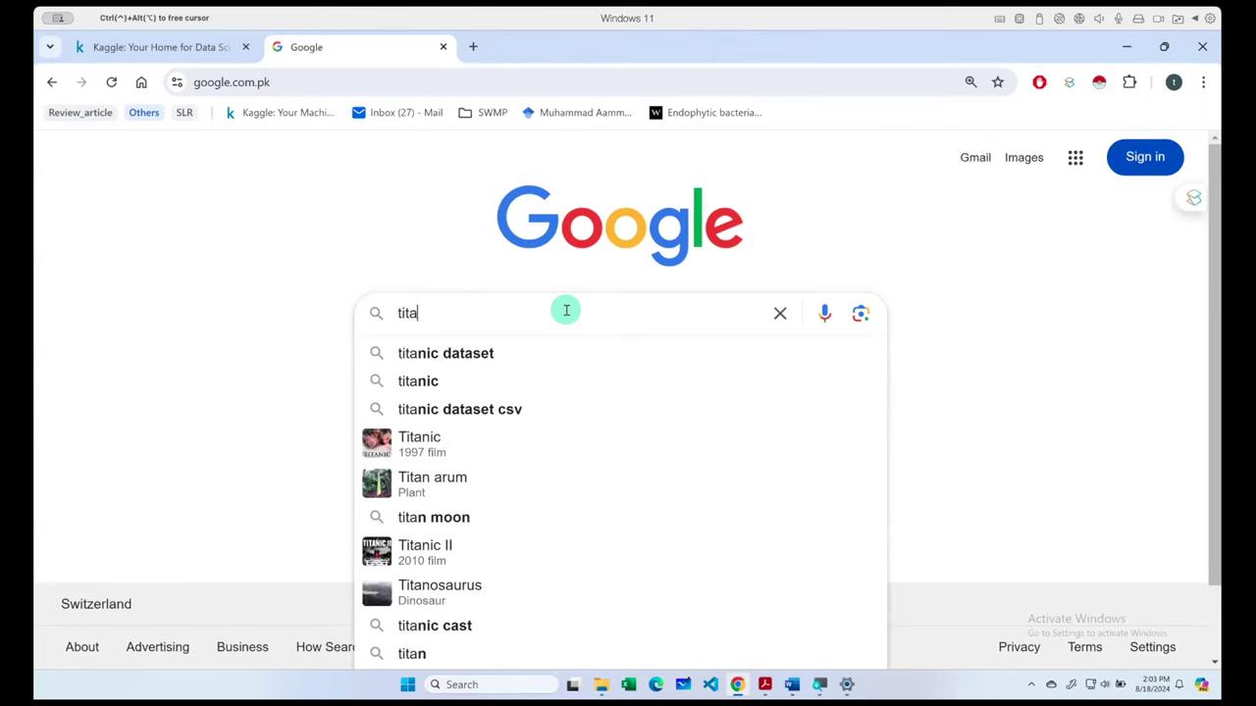
text(nic dataset)
key(Return)
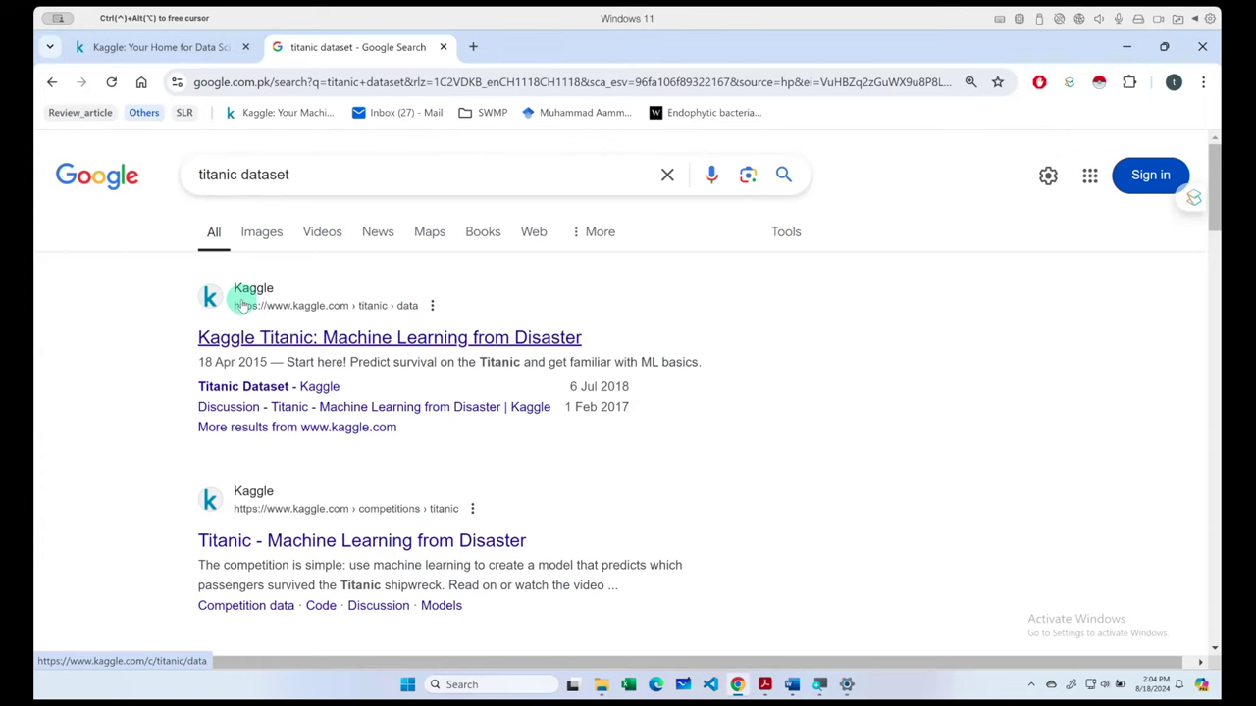
click(267, 345)
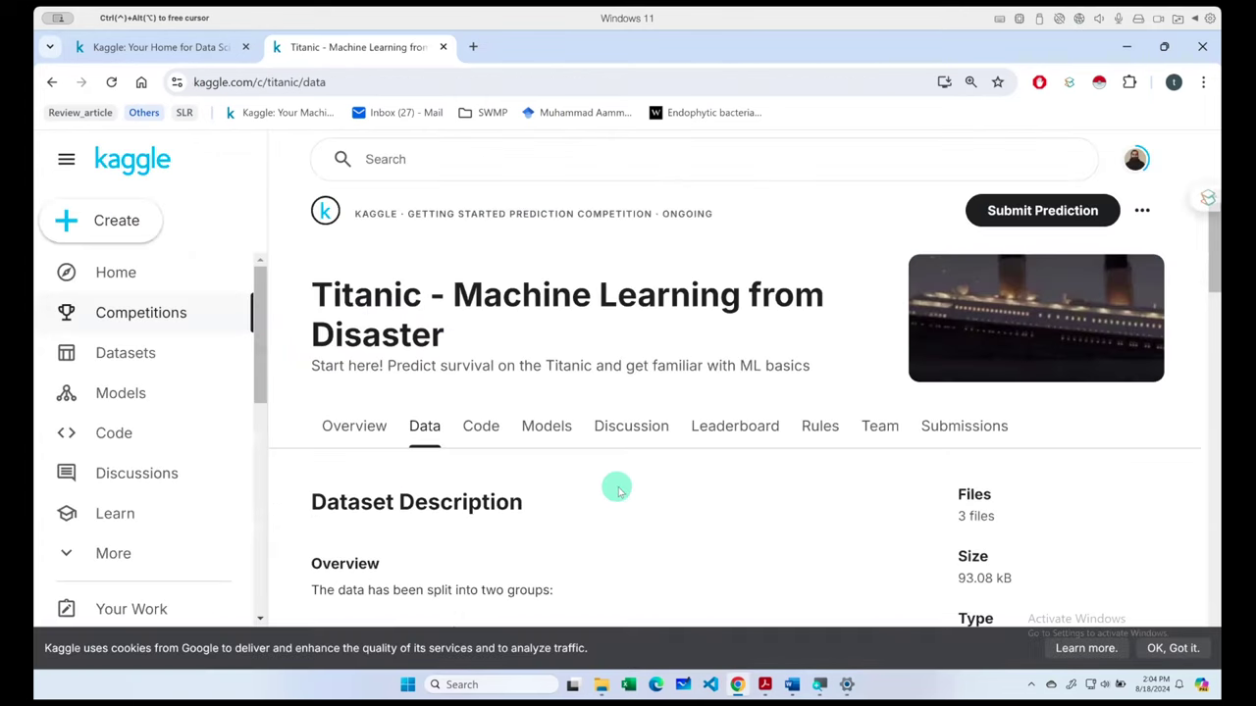
scroll(623, 492, down, 3)
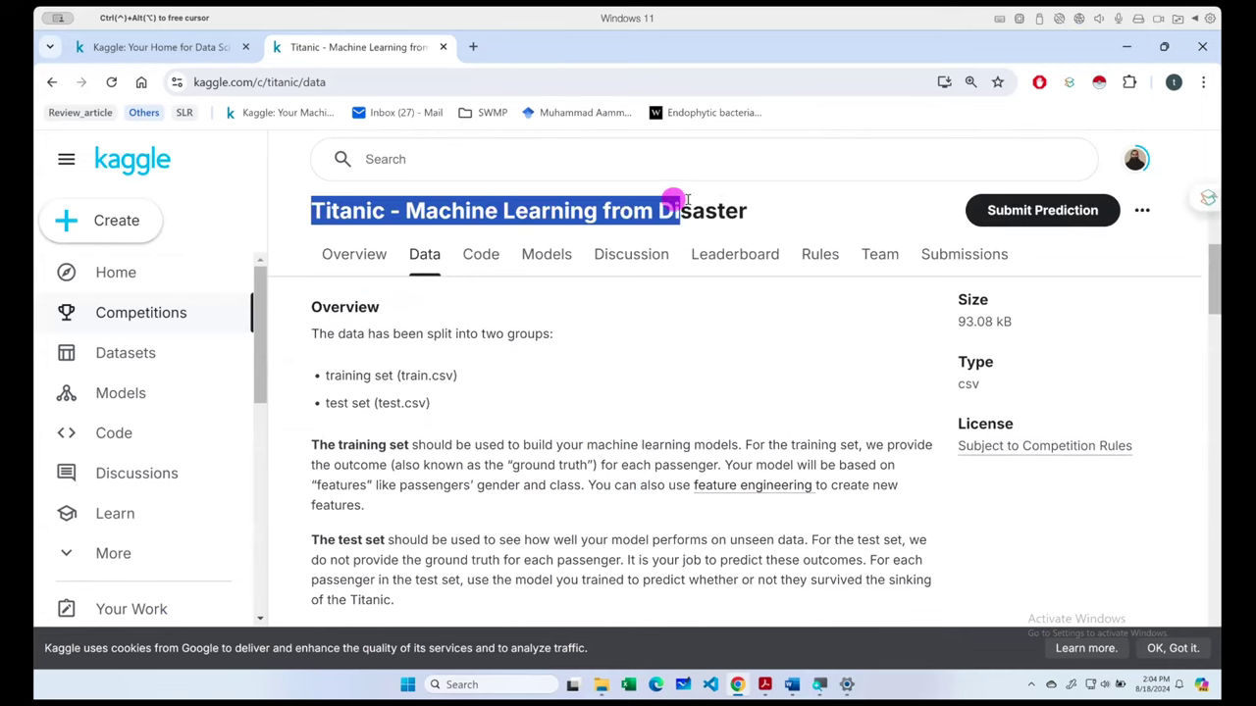
drag(308, 210, 747, 197)
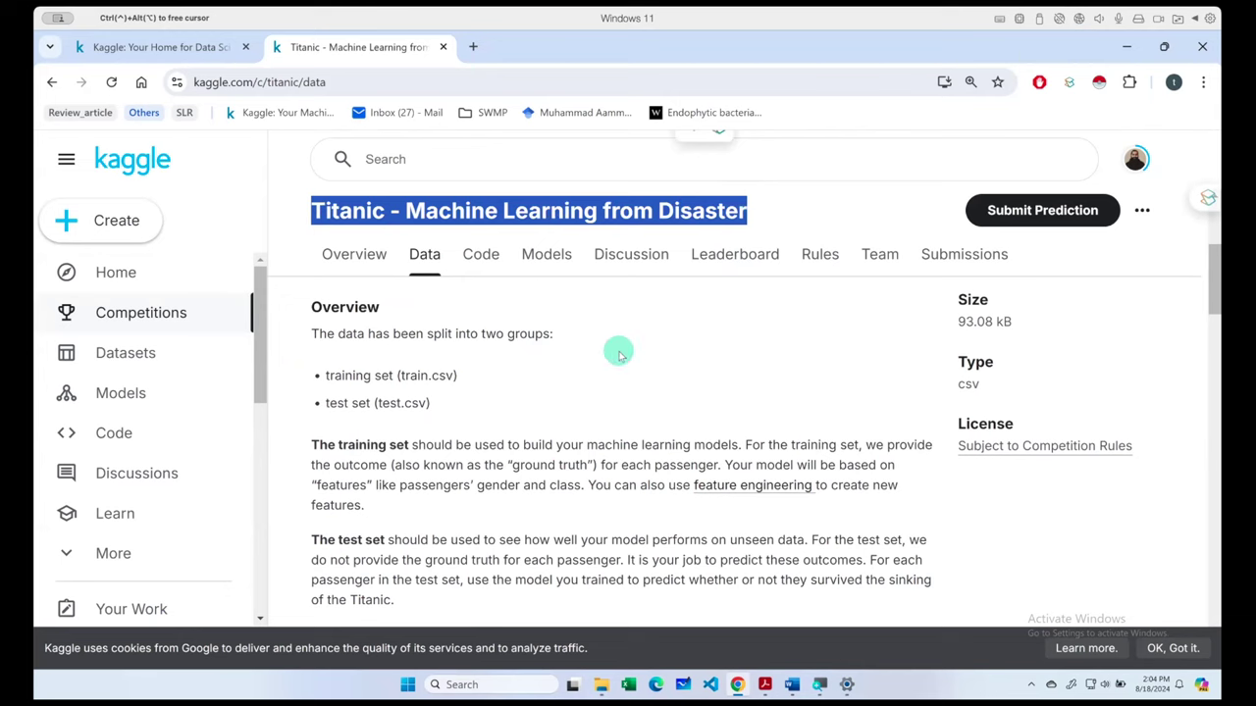
key(alt+Left)
scroll(589, 373, down, 1)
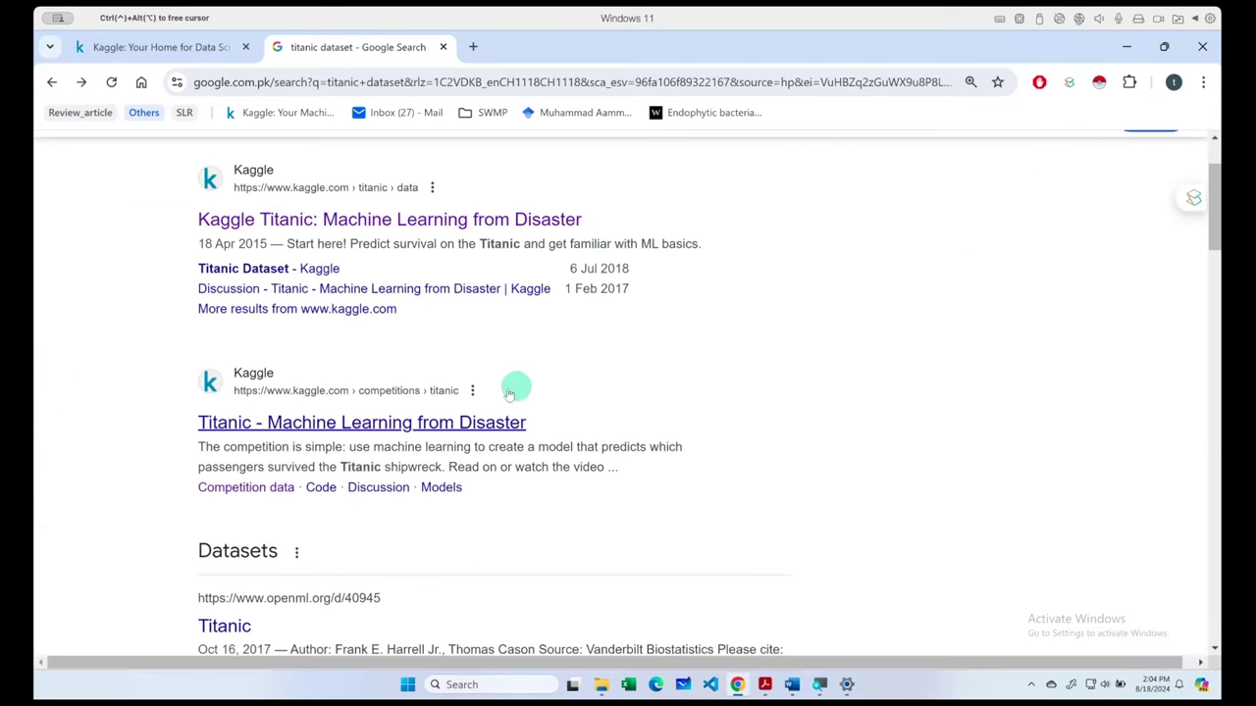
click(401, 422)
scroll(522, 327, down, 2)
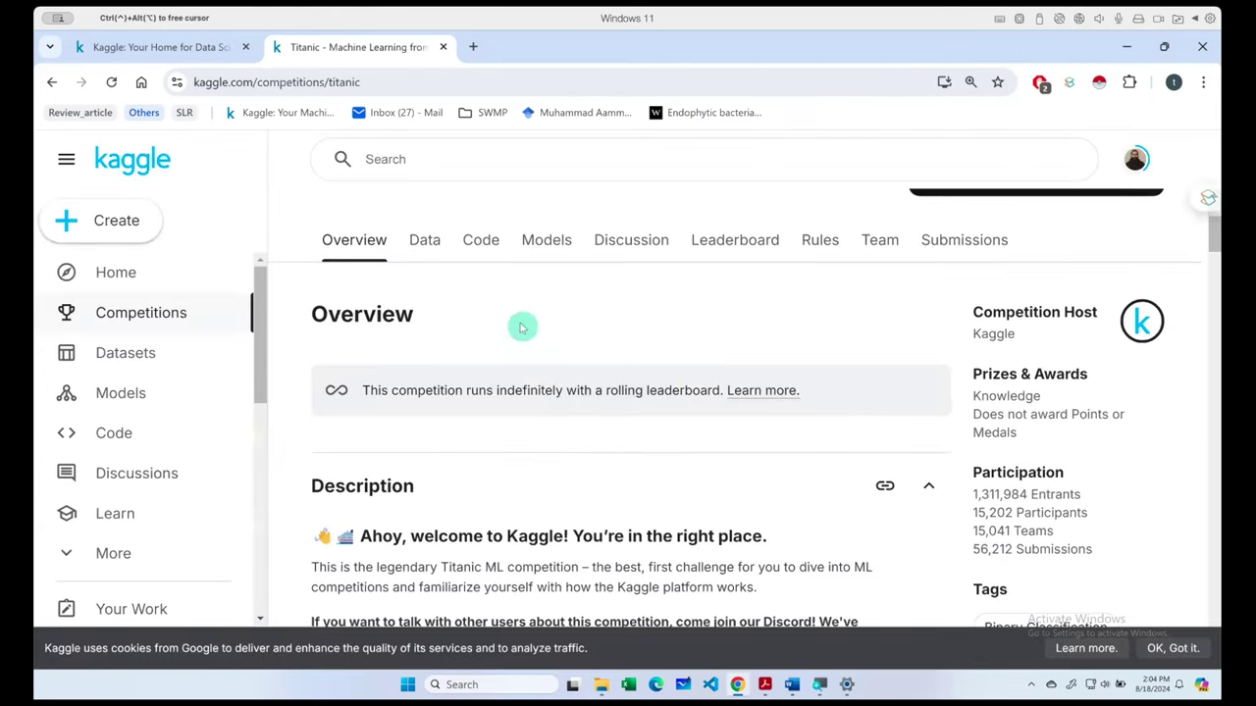
click(413, 243)
scroll(664, 373, down, 3)
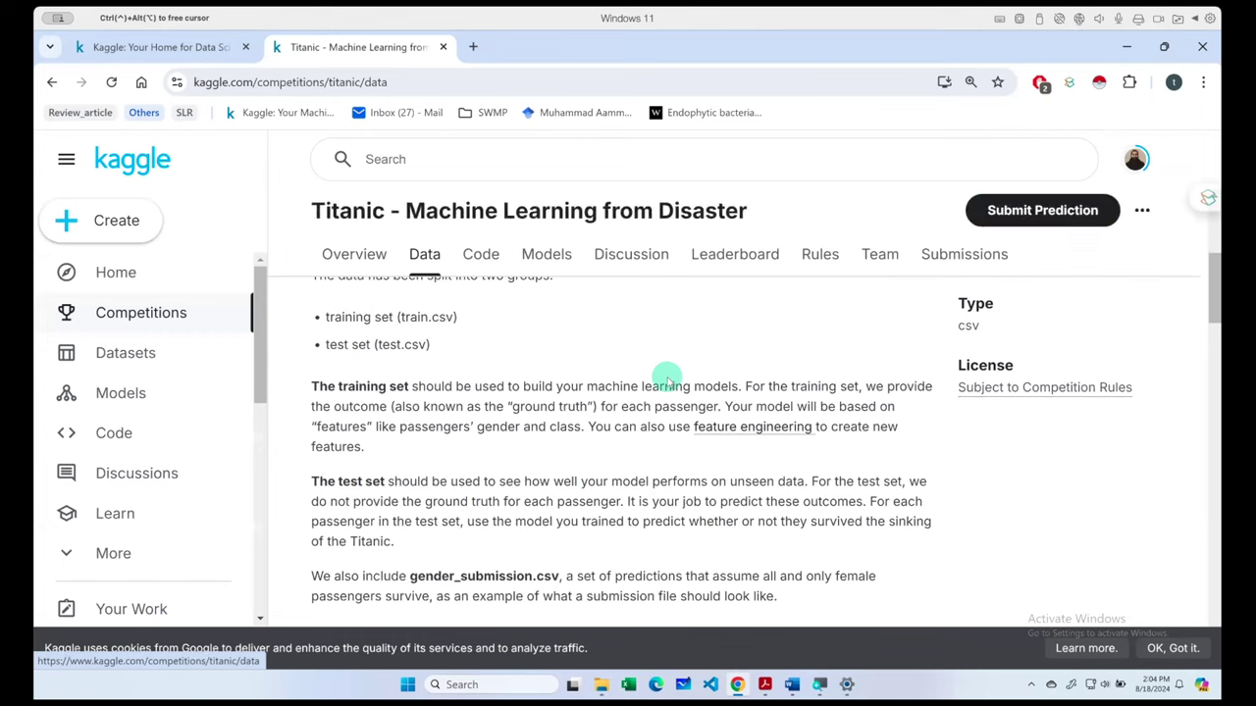
scroll(666, 378, up, 1)
scroll(666, 379, down, 5)
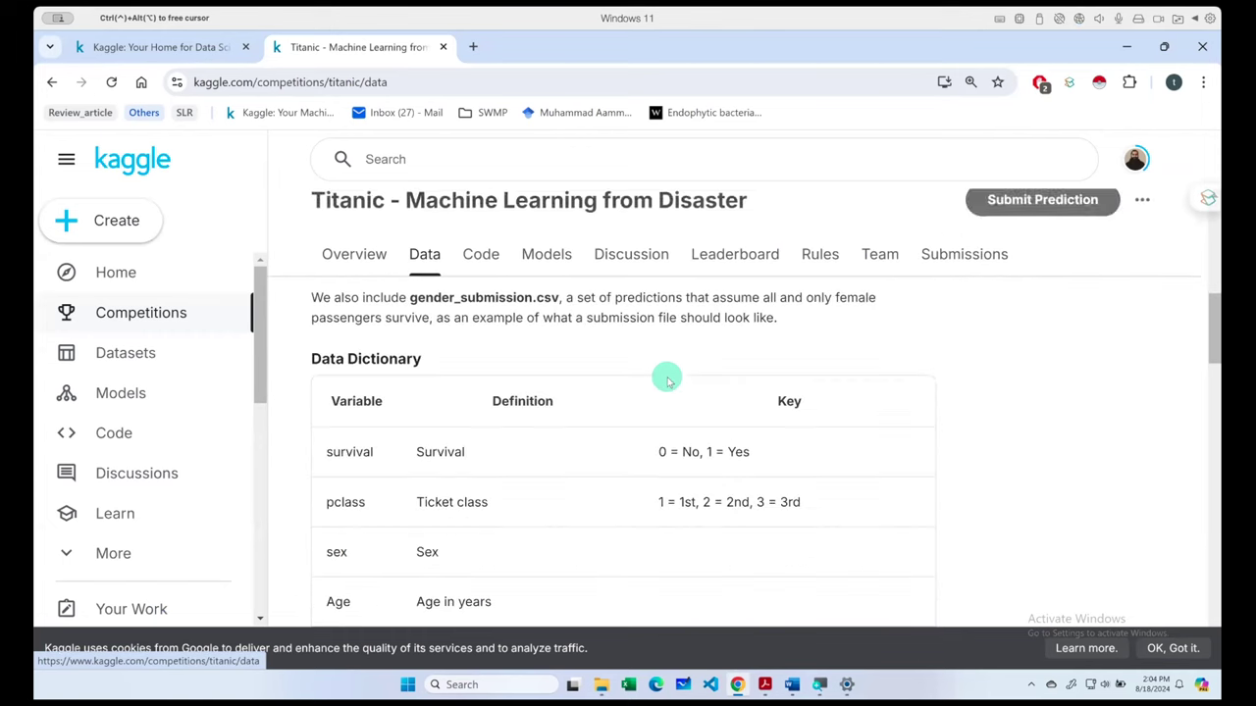
key(alt+Left)
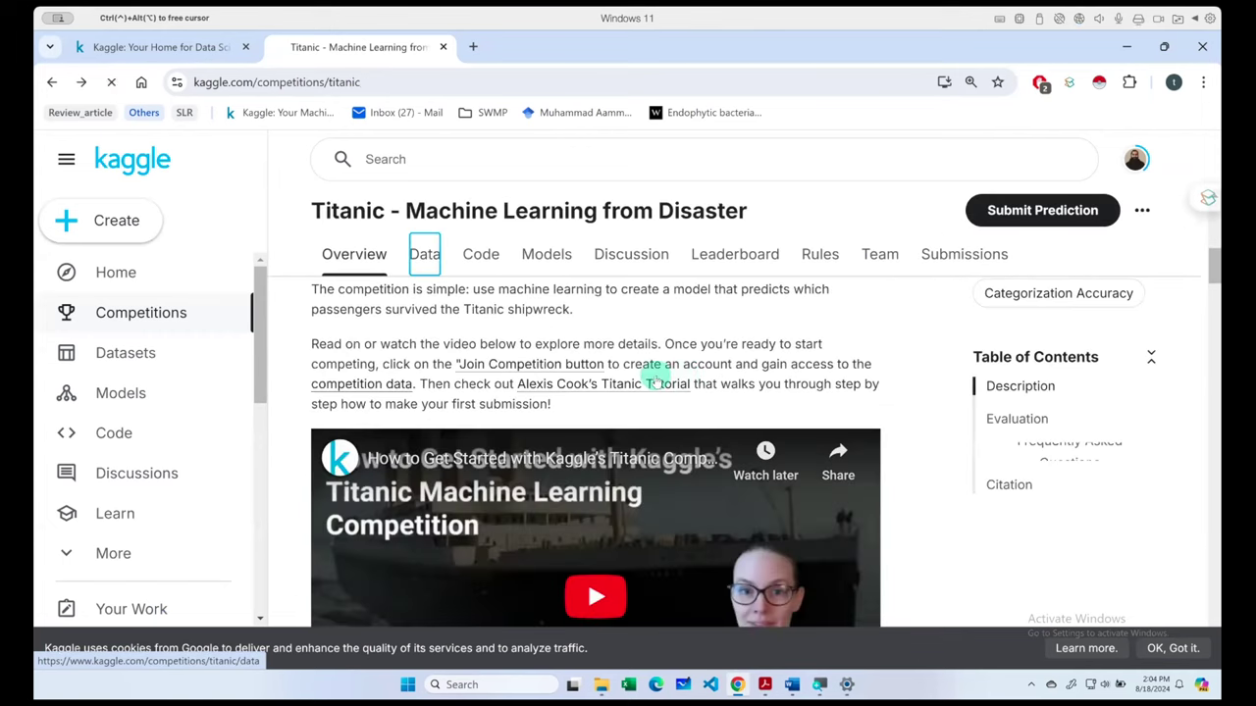
key(alt+Left)
scroll(647, 372, down, 2)
scroll(461, 382, down, 1)
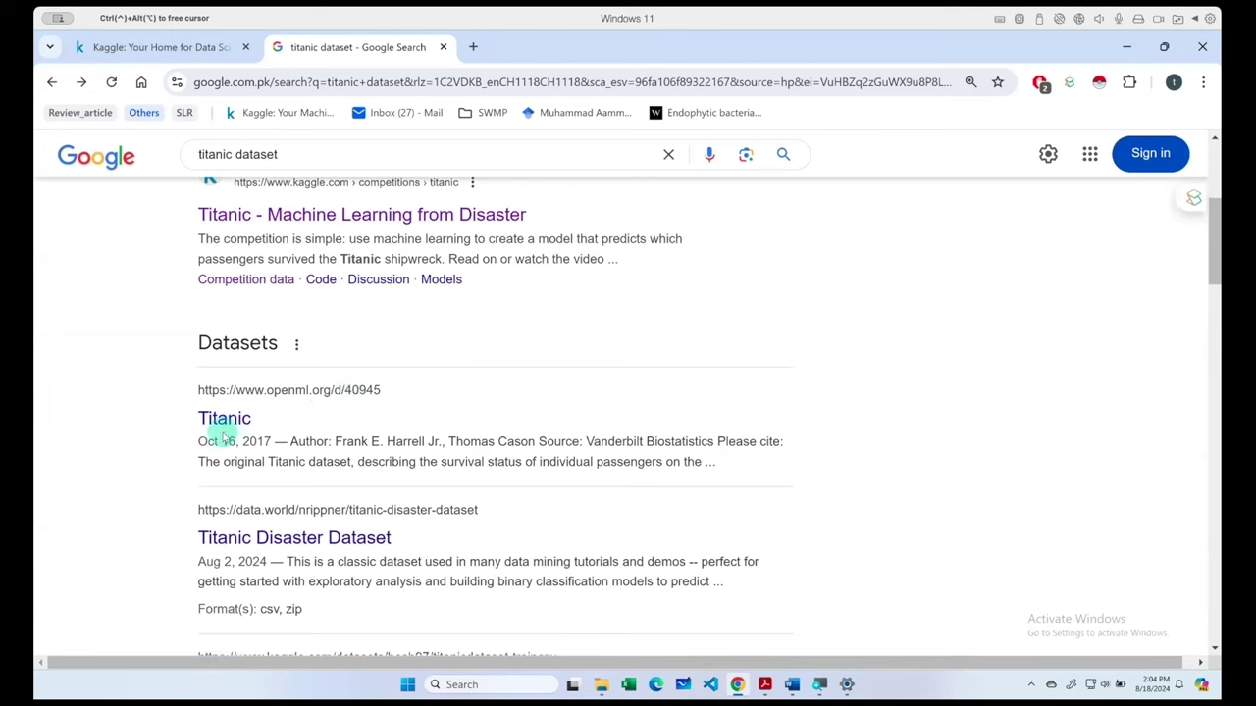
- Download the Titanic dataset from its OpenML page as phpMYEkMI.arff
click(225, 421)
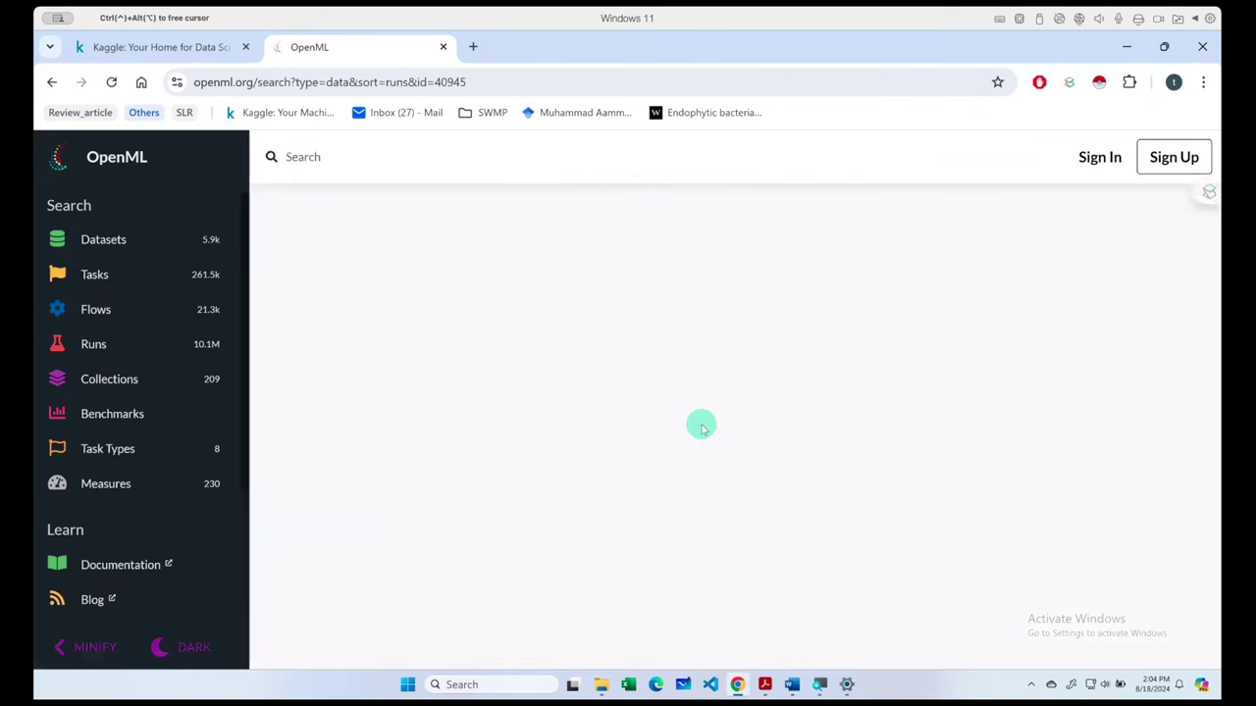
scroll(787, 381, down, 1)
scroll(787, 382, down, 1)
scroll(786, 391, down, 6)
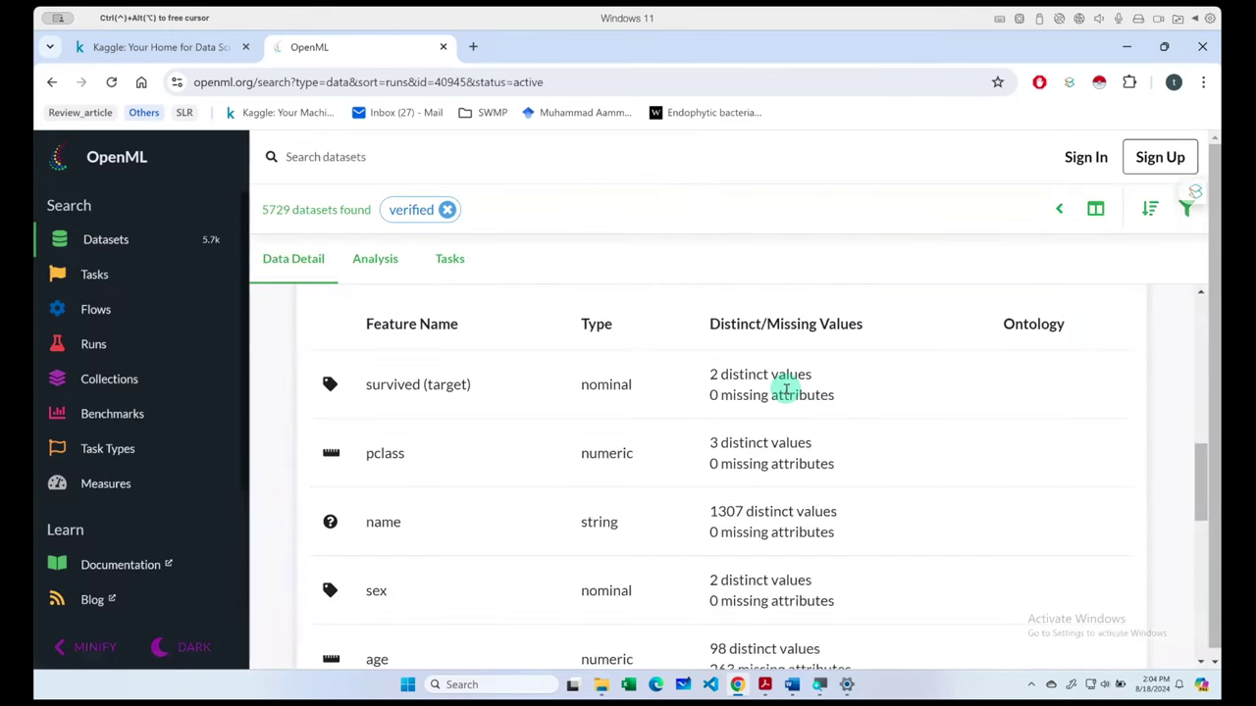
scroll(786, 390, down, 5)
scroll(785, 390, up, 8)
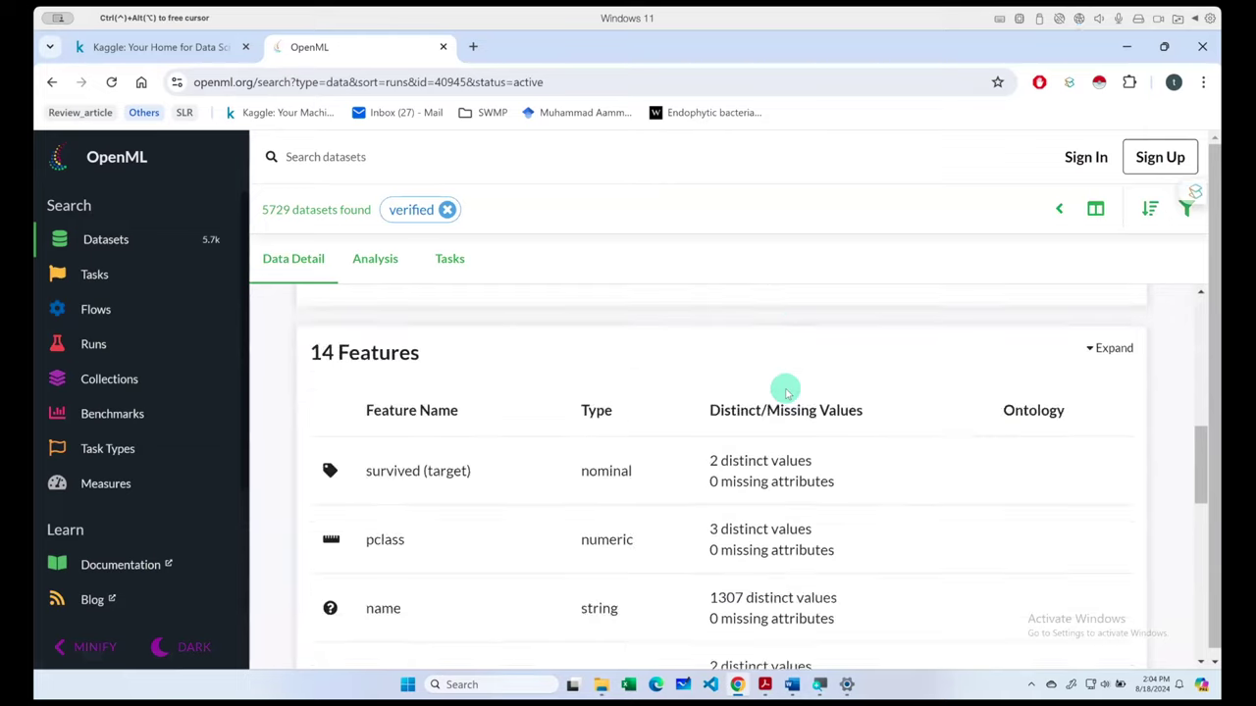
scroll(786, 390, up, 4)
scroll(785, 391, up, 1)
scroll(786, 390, up, 2)
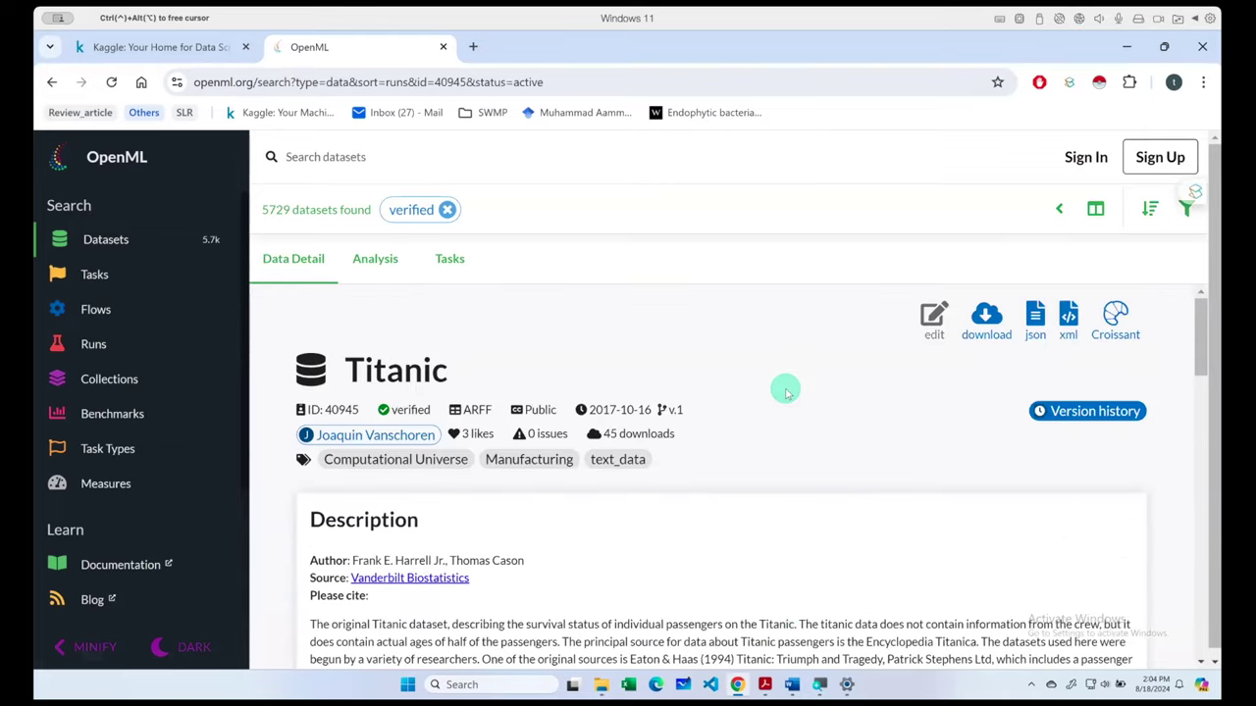
click(989, 328)
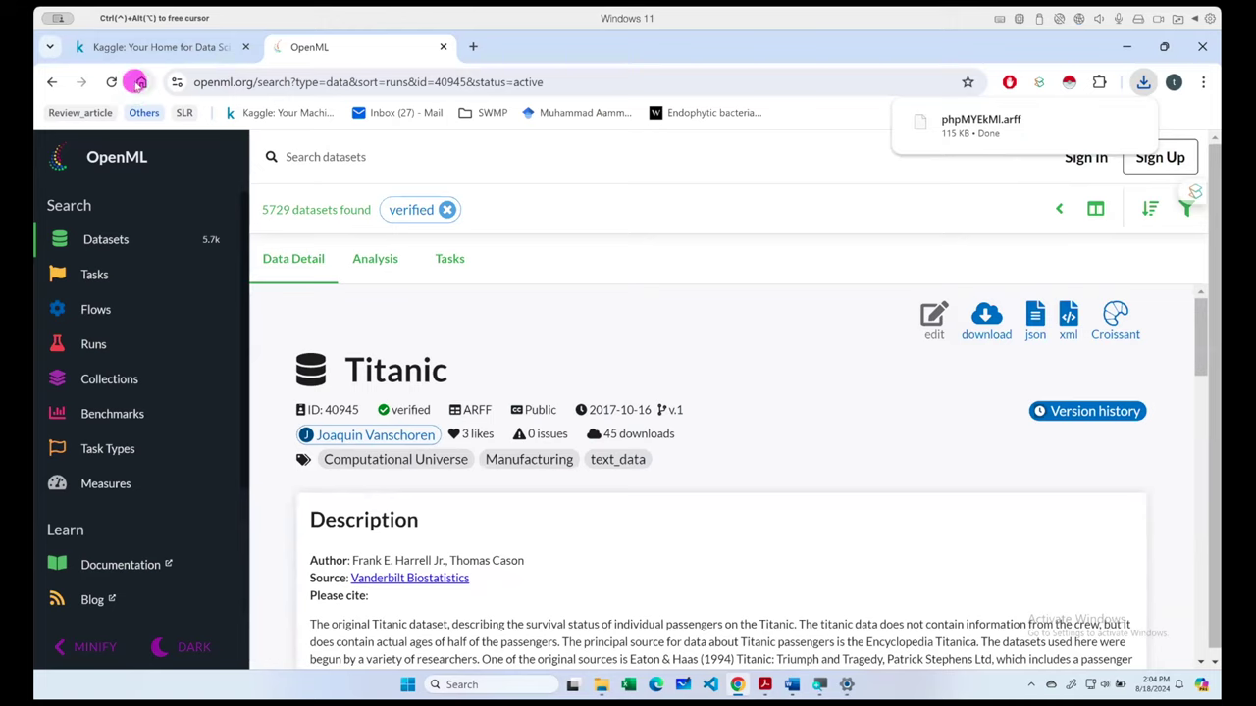
click(139, 82)
- Search Google for 'titanic csv data'
text(it)
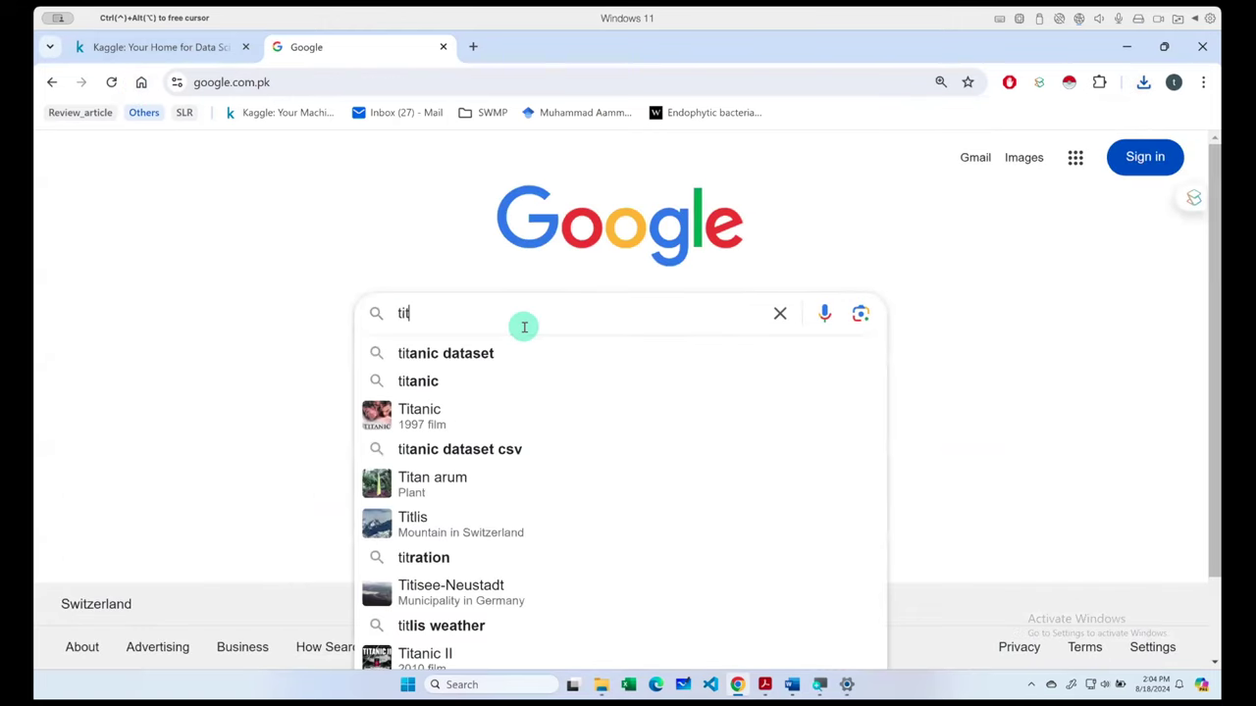
text(anic c)
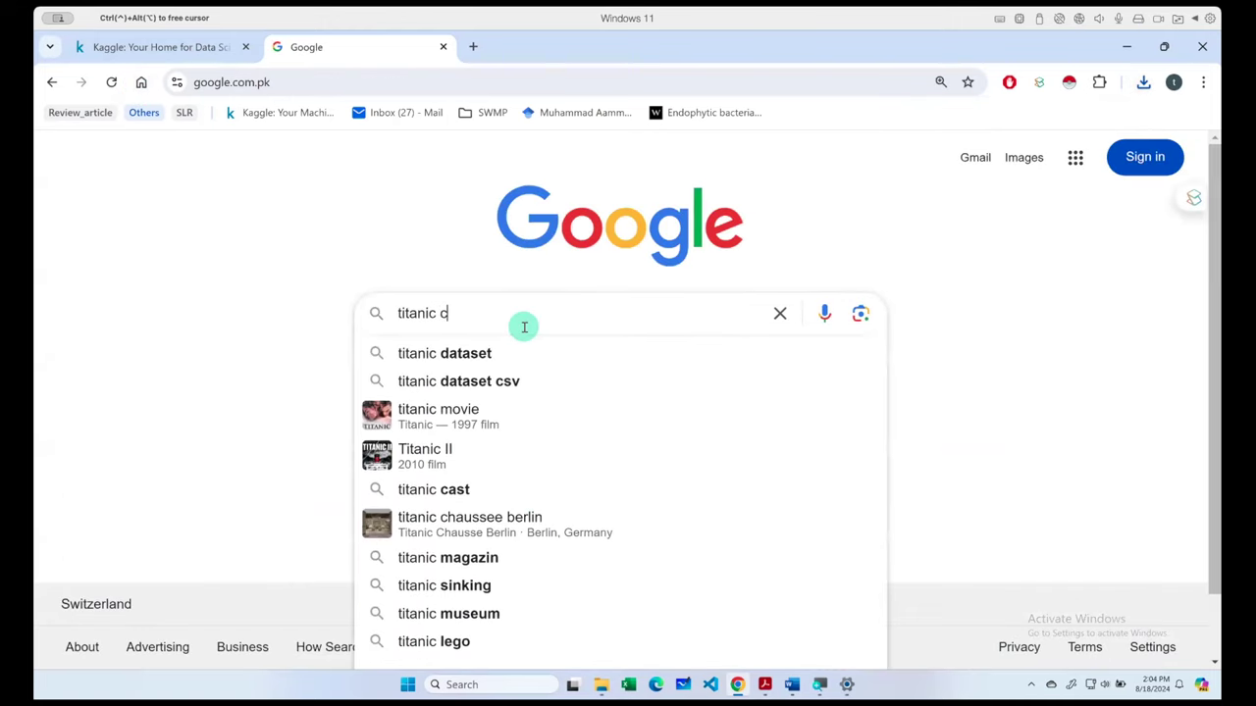
text(sv data)
key(Return)
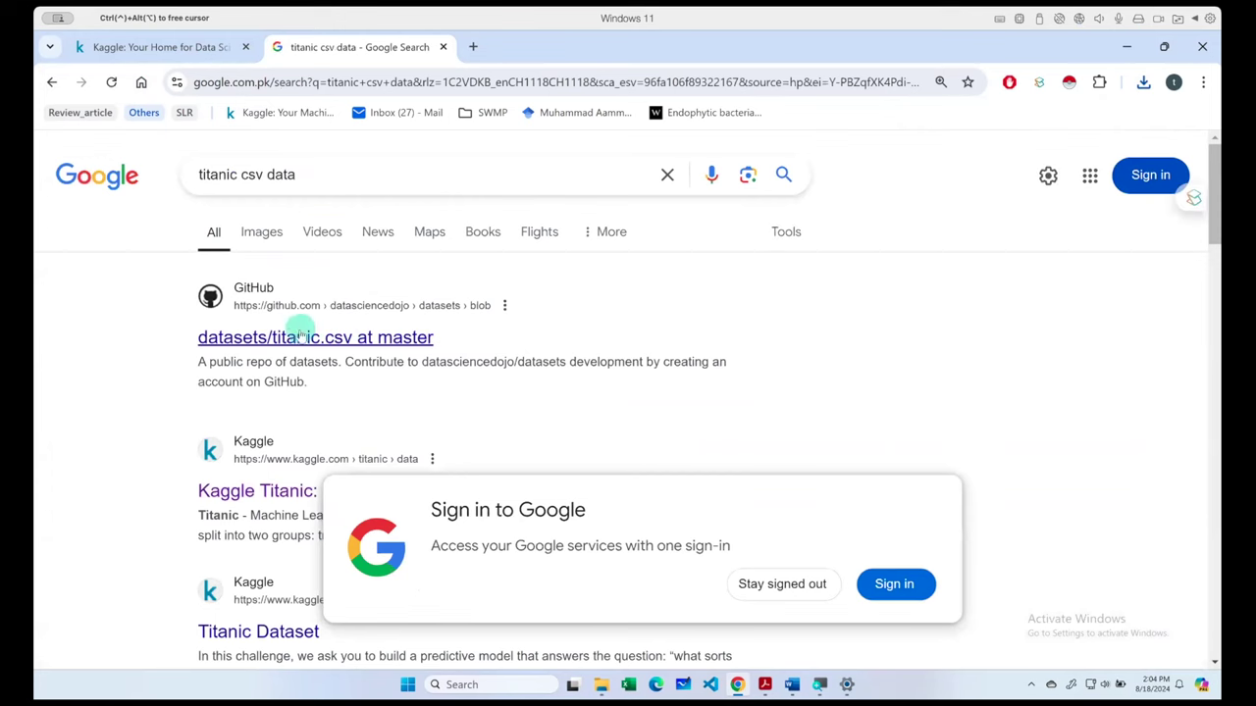
scroll(246, 371, down, 2)
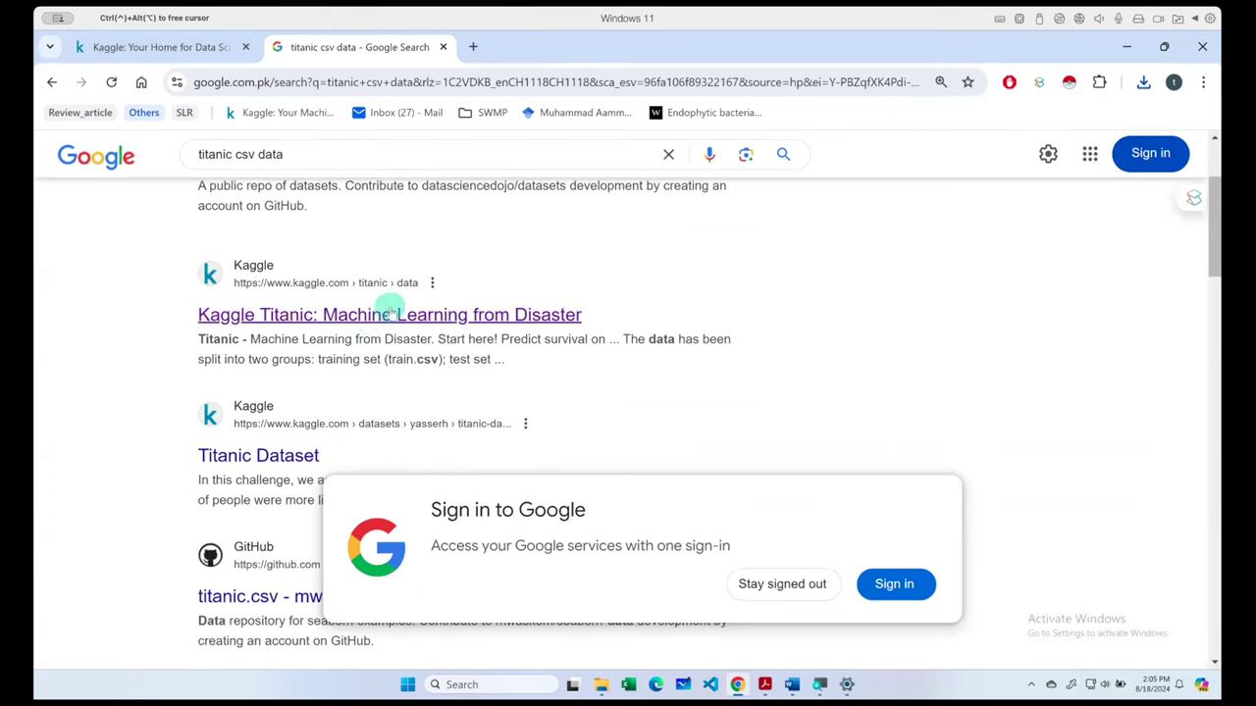
scroll(344, 342, down, 1)
- Open the Kaggle Titanic Dataset page and browse its Titanic-Dataset.csv details
click(258, 360)
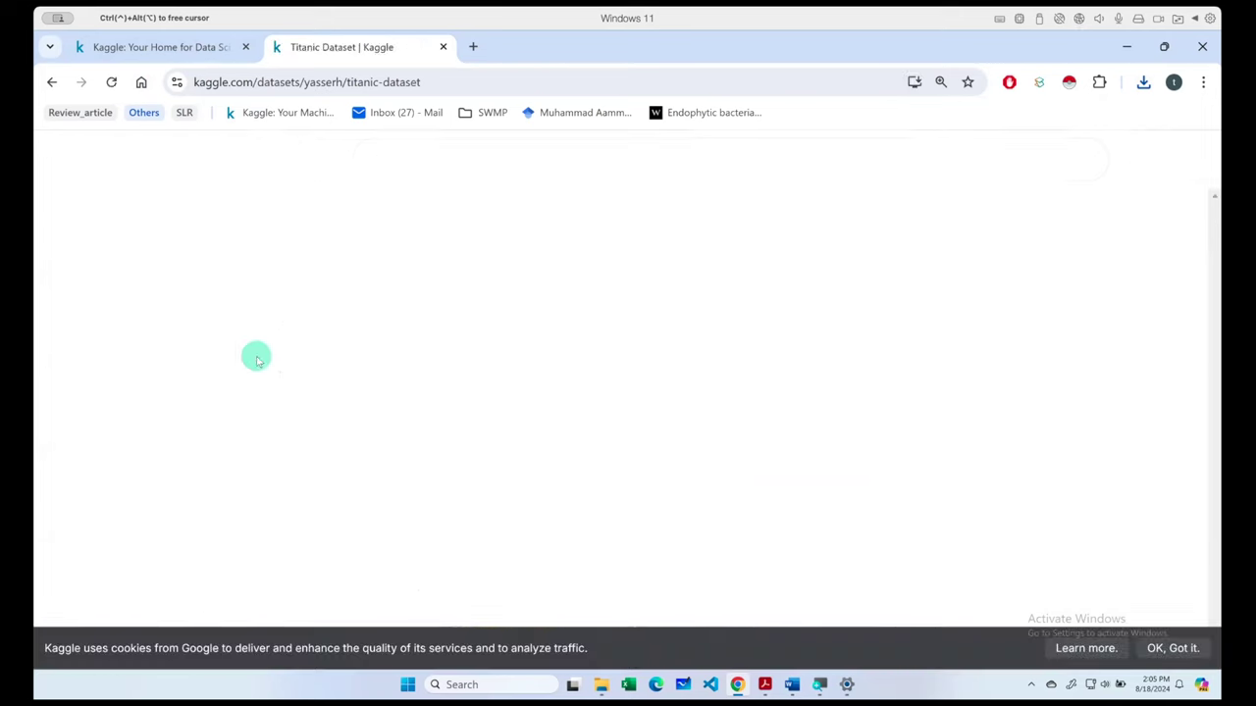
scroll(745, 354, down, 2)
scroll(748, 355, down, 3)
scroll(747, 355, down, 5)
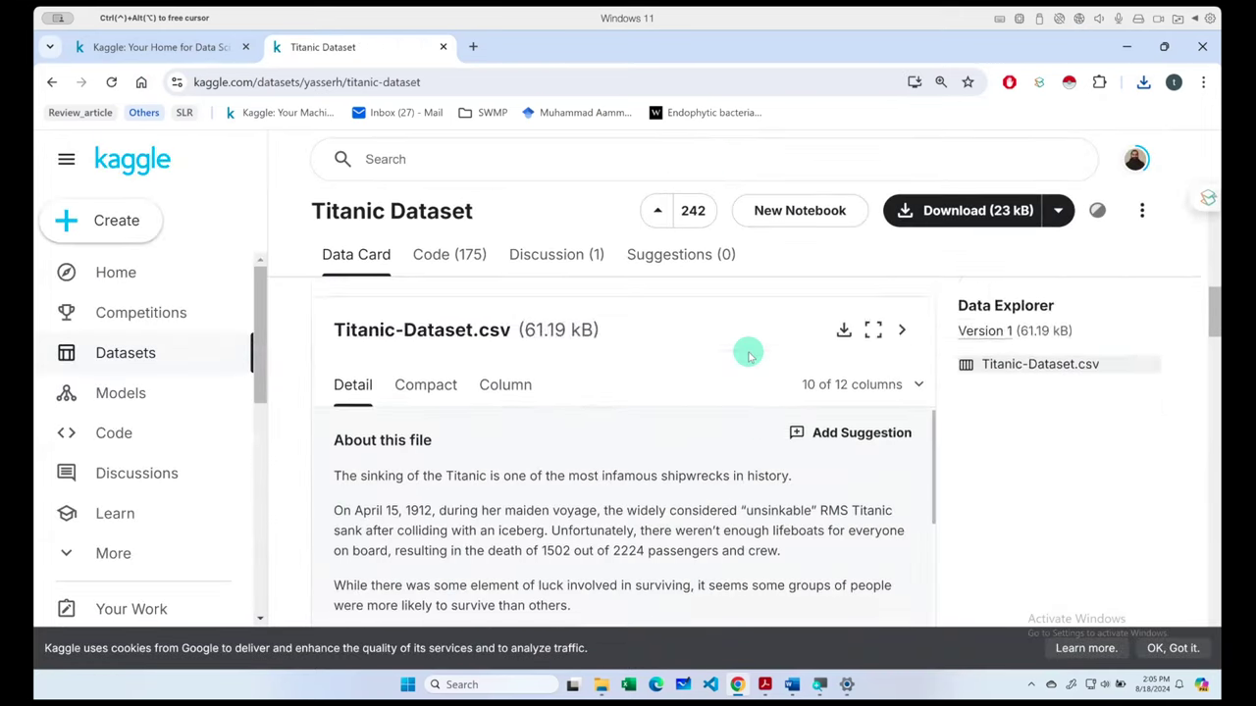
scroll(747, 355, down, 1)
scroll(748, 355, down, 5)
scroll(785, 412, up, 1)
scroll(589, 461, up, 2)
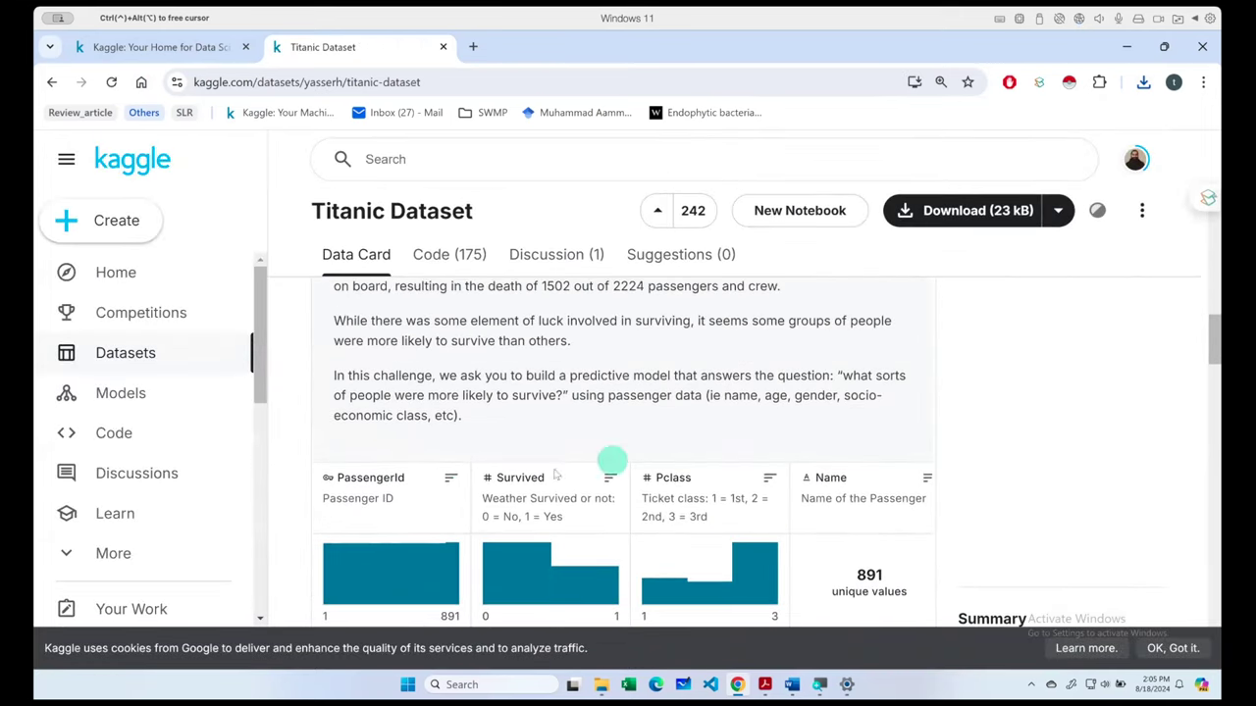
scroll(951, 497, up, 5)
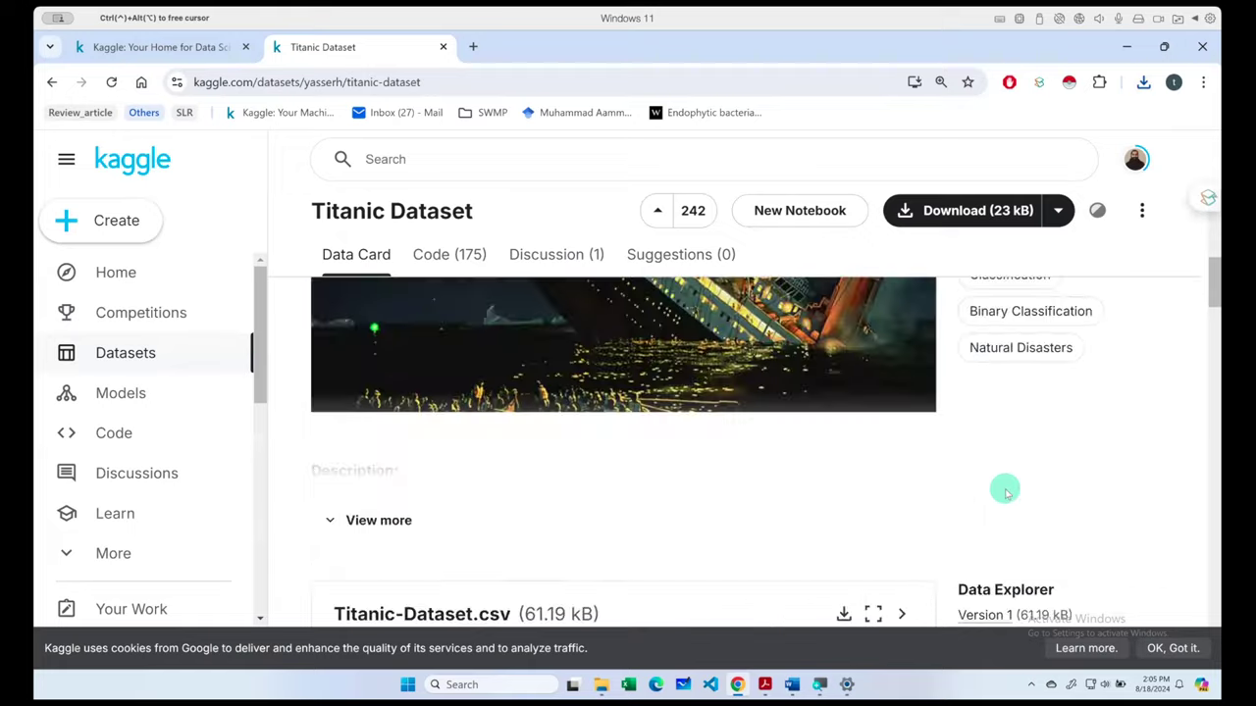
scroll(1003, 487, up, 3)
scroll(1065, 381, down, 3)
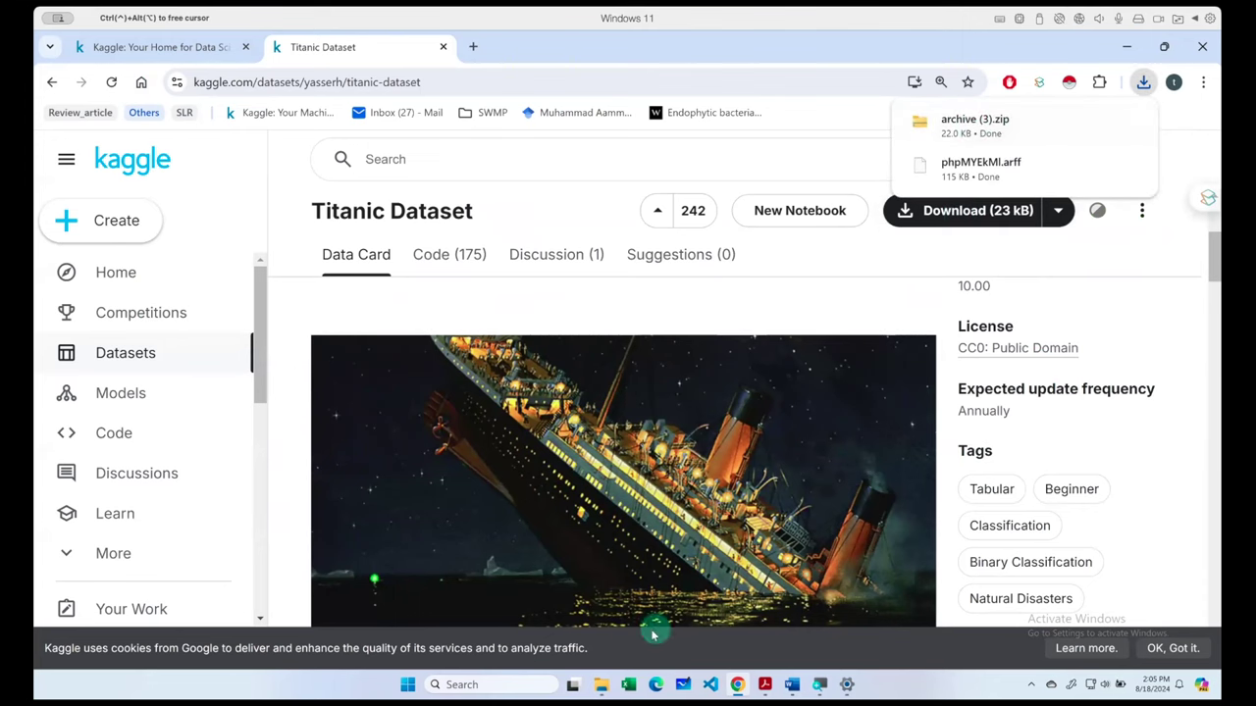
- Create a folder named 02_Data Wrangling in OneDrive's 01_data Analyst Bootcamp and open it
click(599, 684)
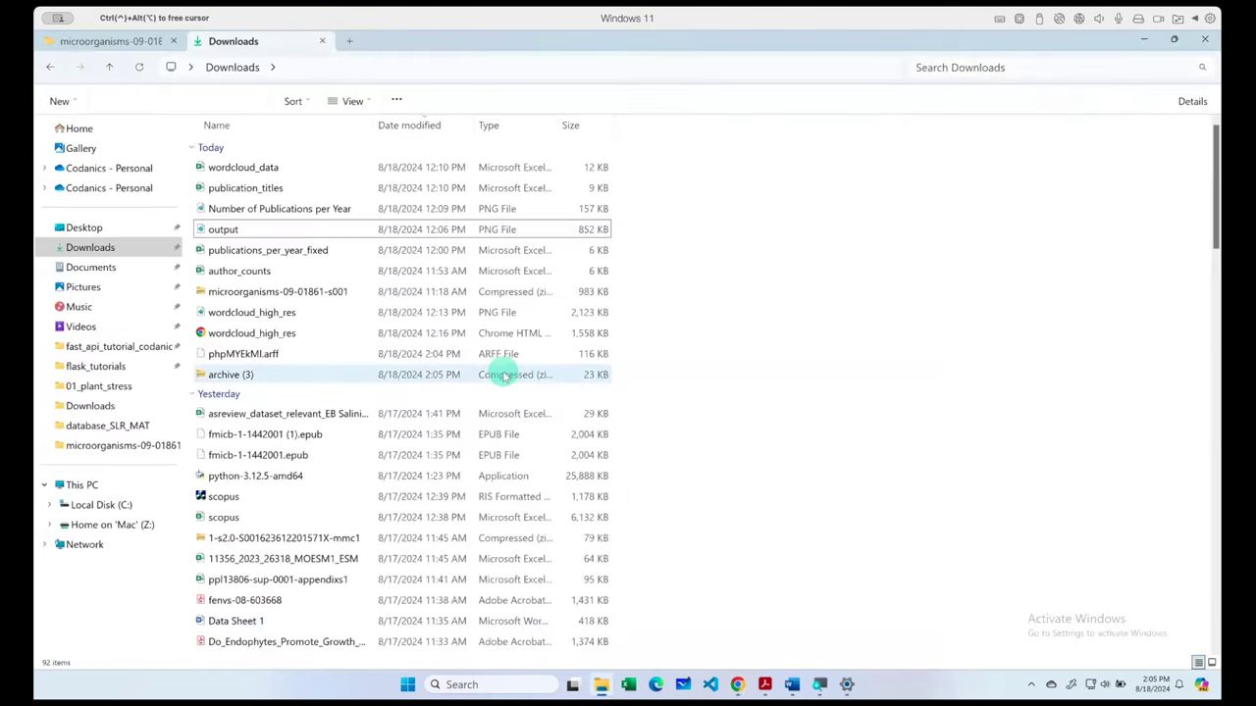
click(125, 191)
double_click(265, 171)
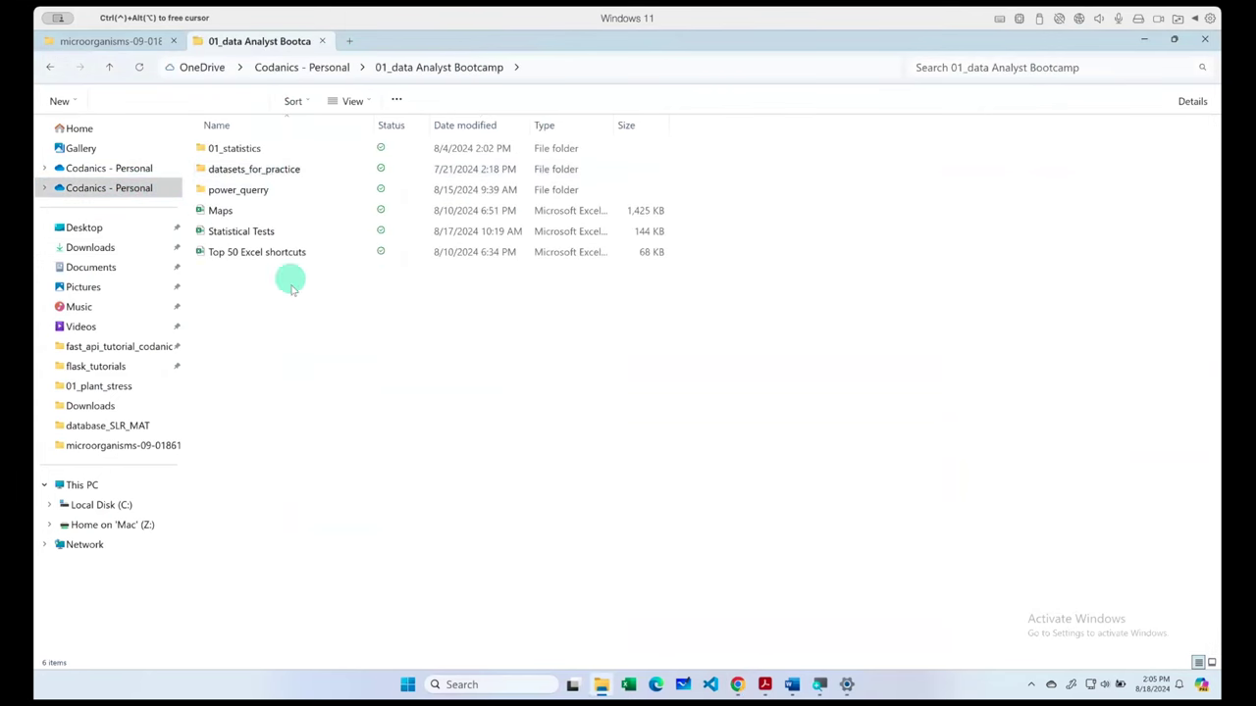
key(ctrl+shift+n)
text(02_Data Wrangling)
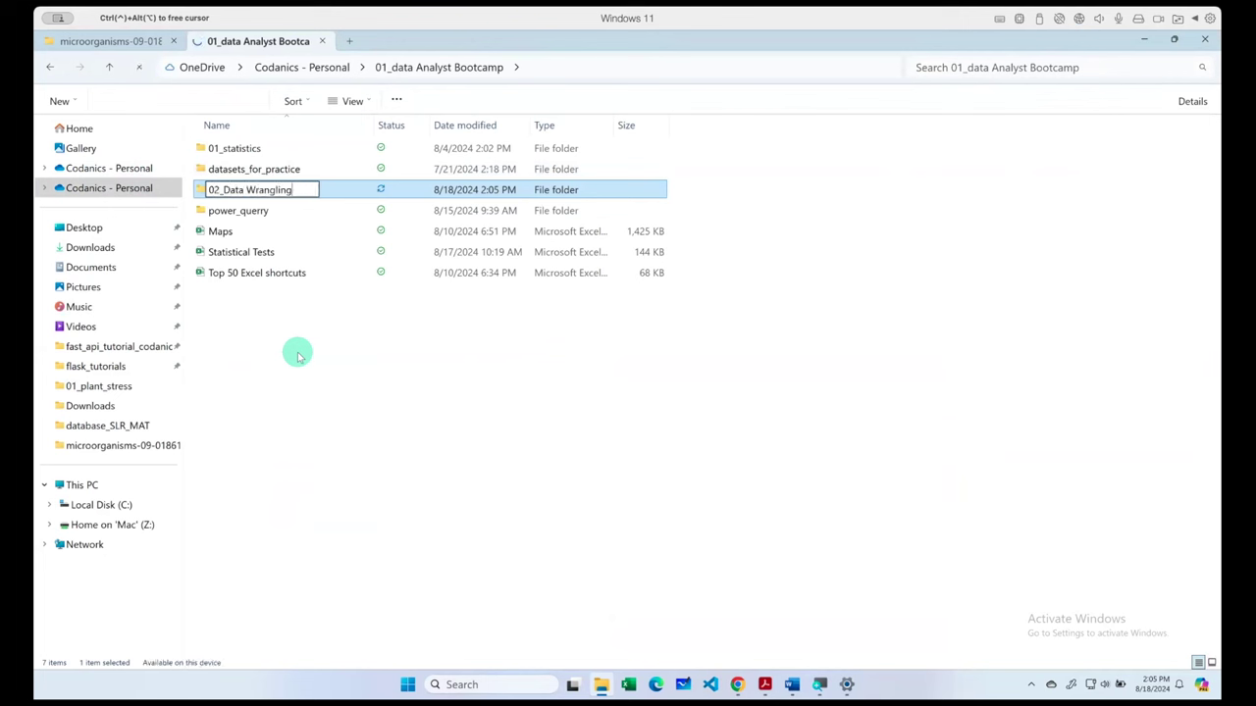
key(Escape)
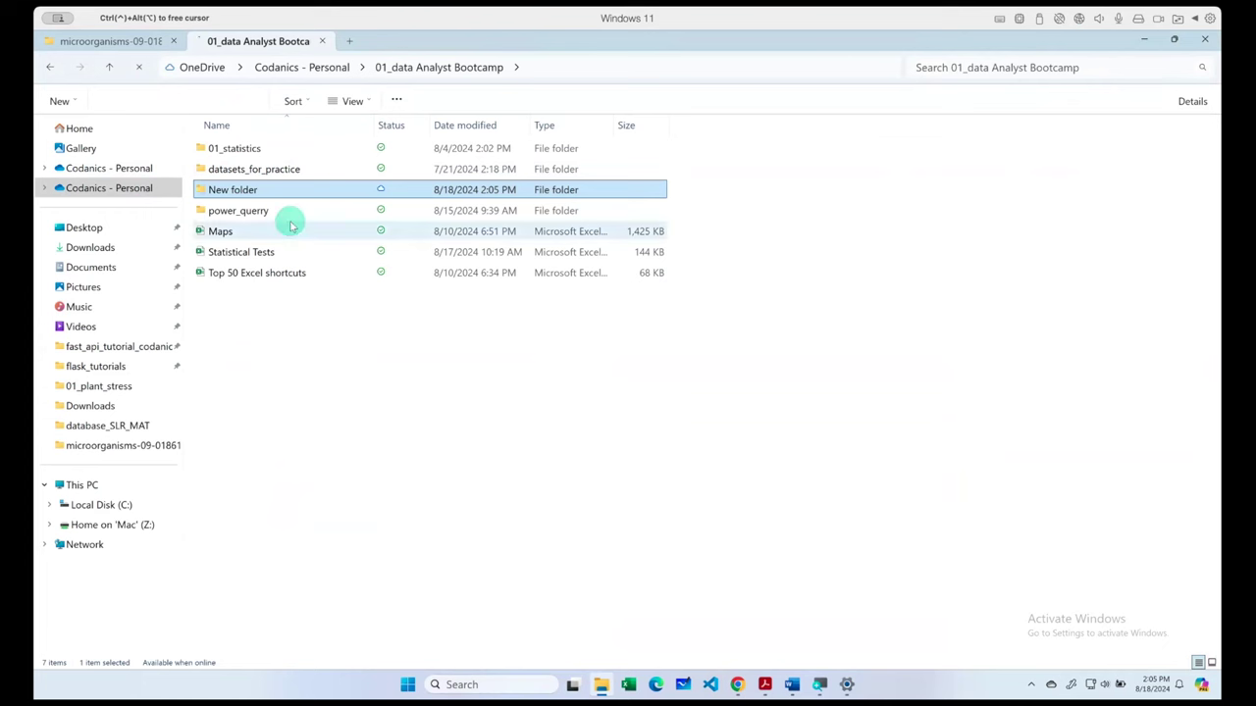
click(310, 381)
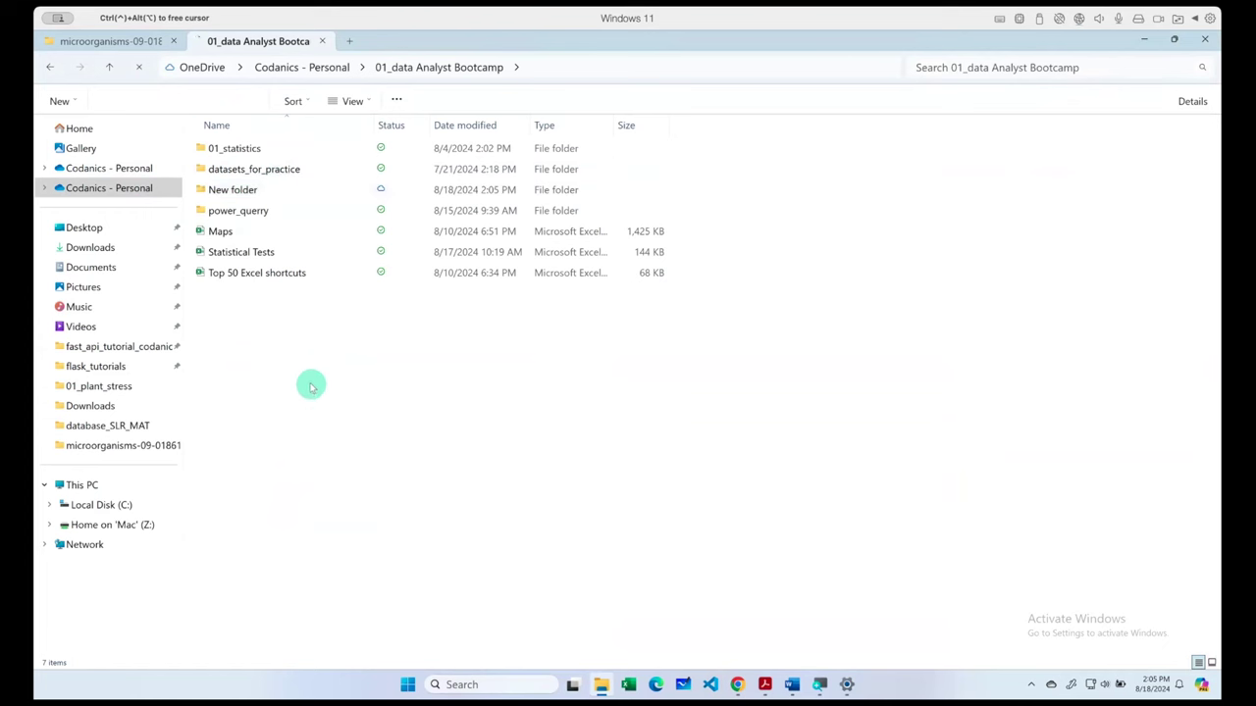
key(alt+Up)
key(Return)
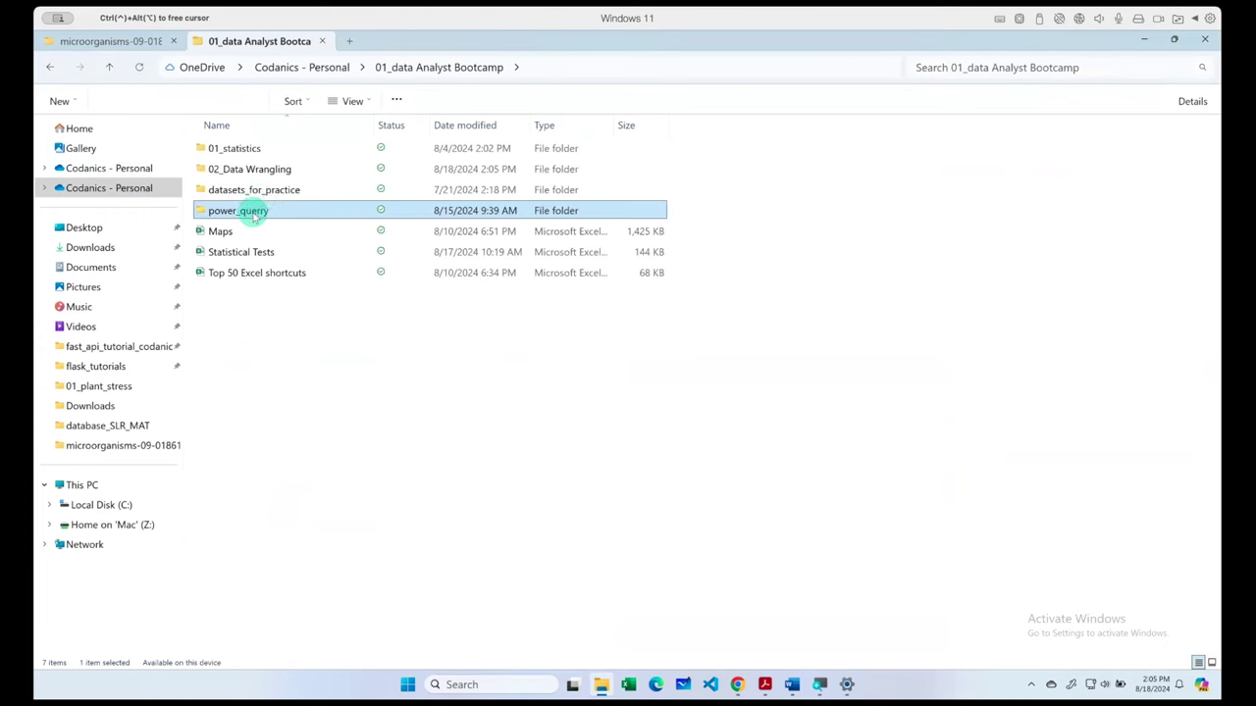
double_click(258, 167)
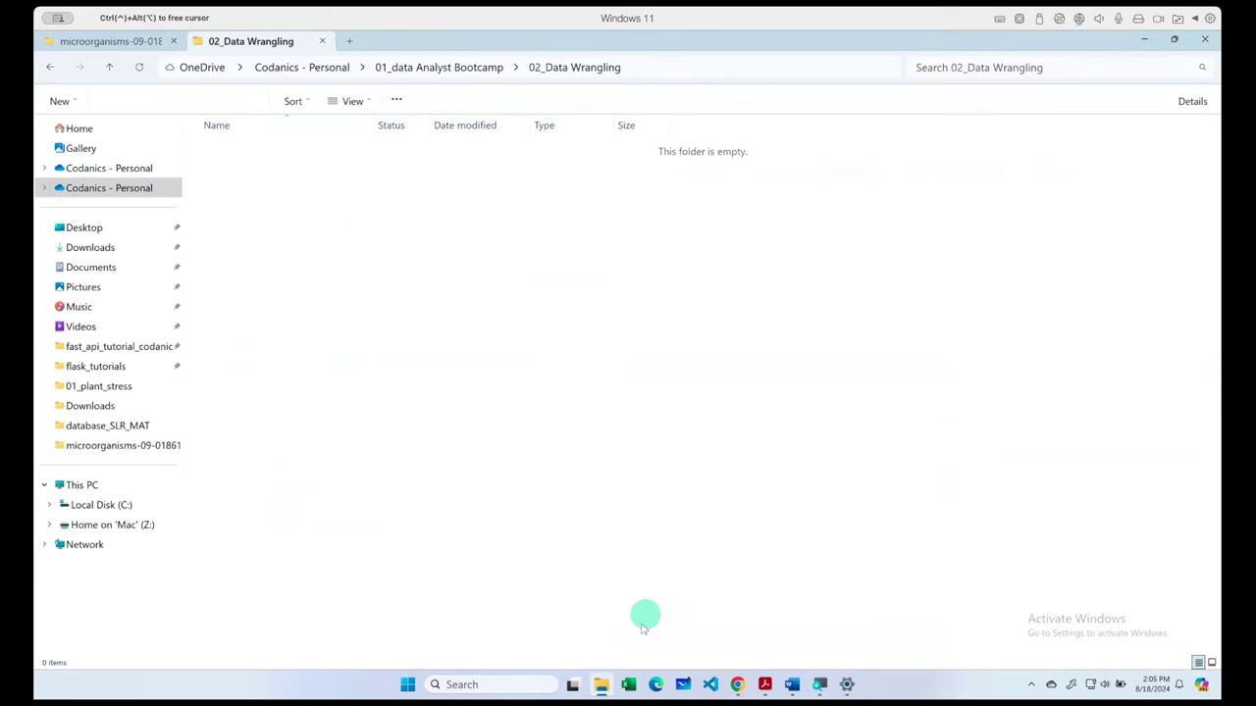
- Move archive (3).zip from Downloads into the 02_Data Wrangling folder
click(113, 41)
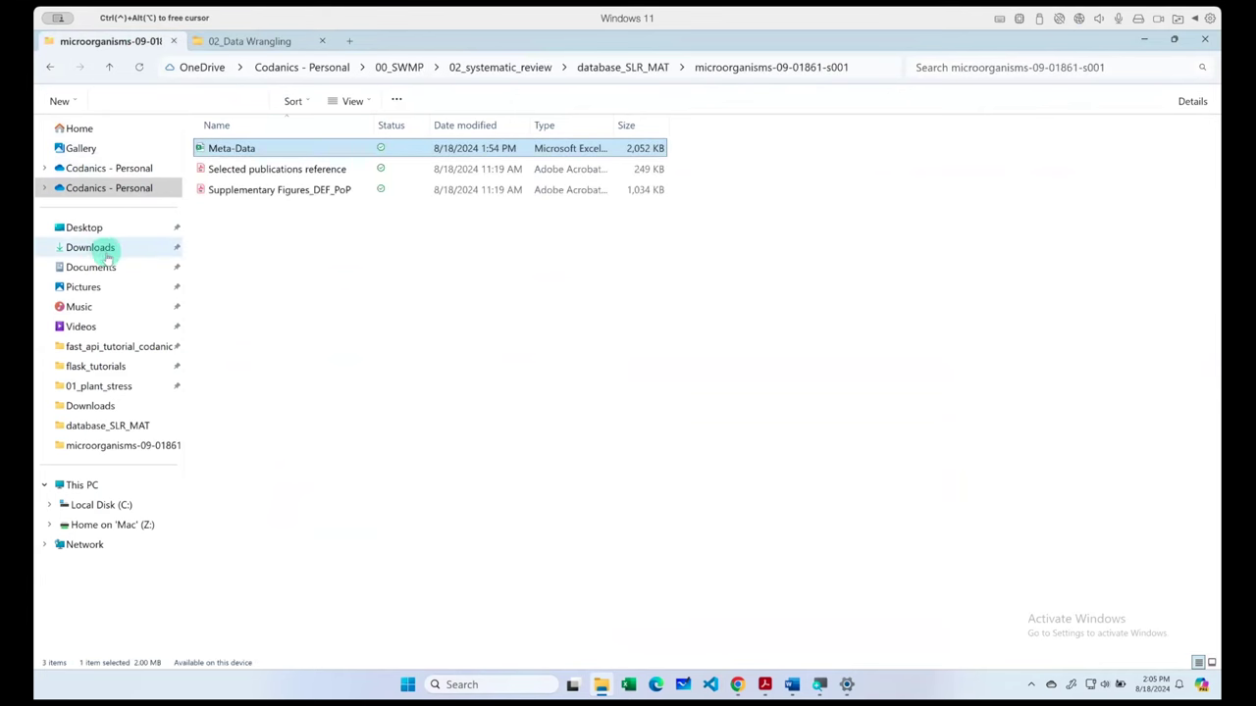
click(91, 248)
click(248, 167)
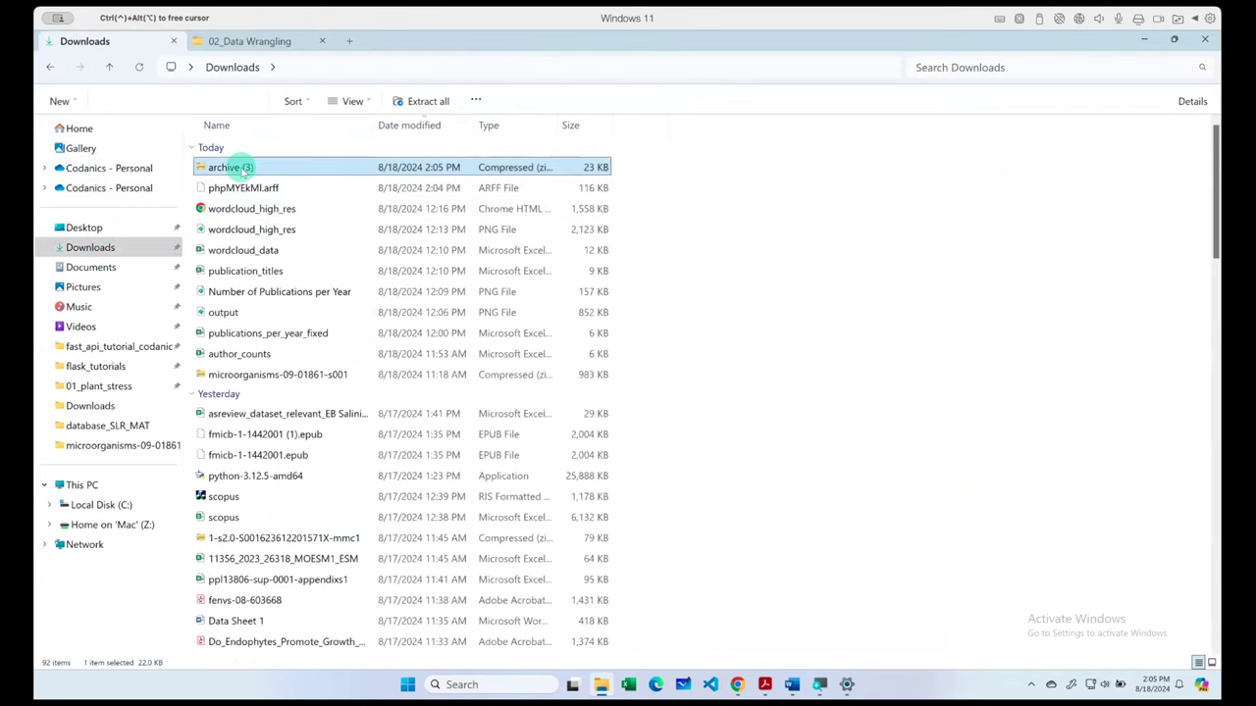
drag(249, 167, 363, 284)
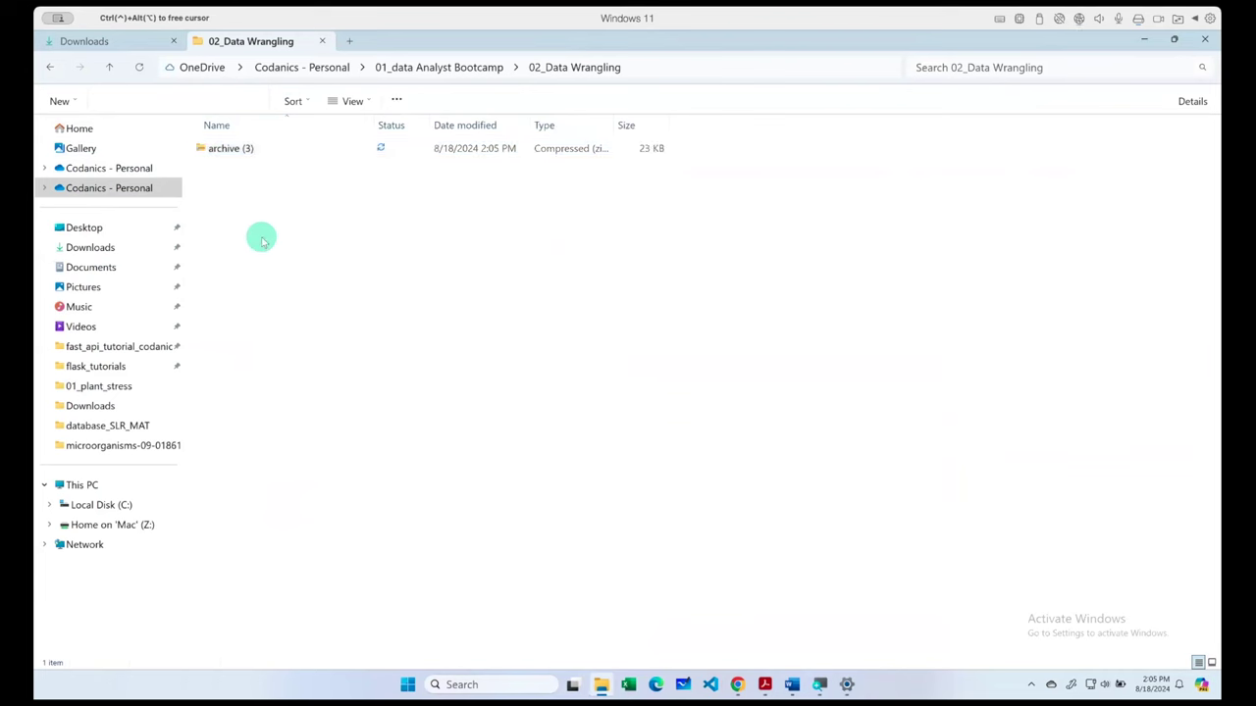
ctrl+scroll(263, 237, up, 1)
ctrl+scroll(265, 220, up, 2)
- Extract archive (3).zip into an archive (3) folder and delete the zip
right_click(221, 155)
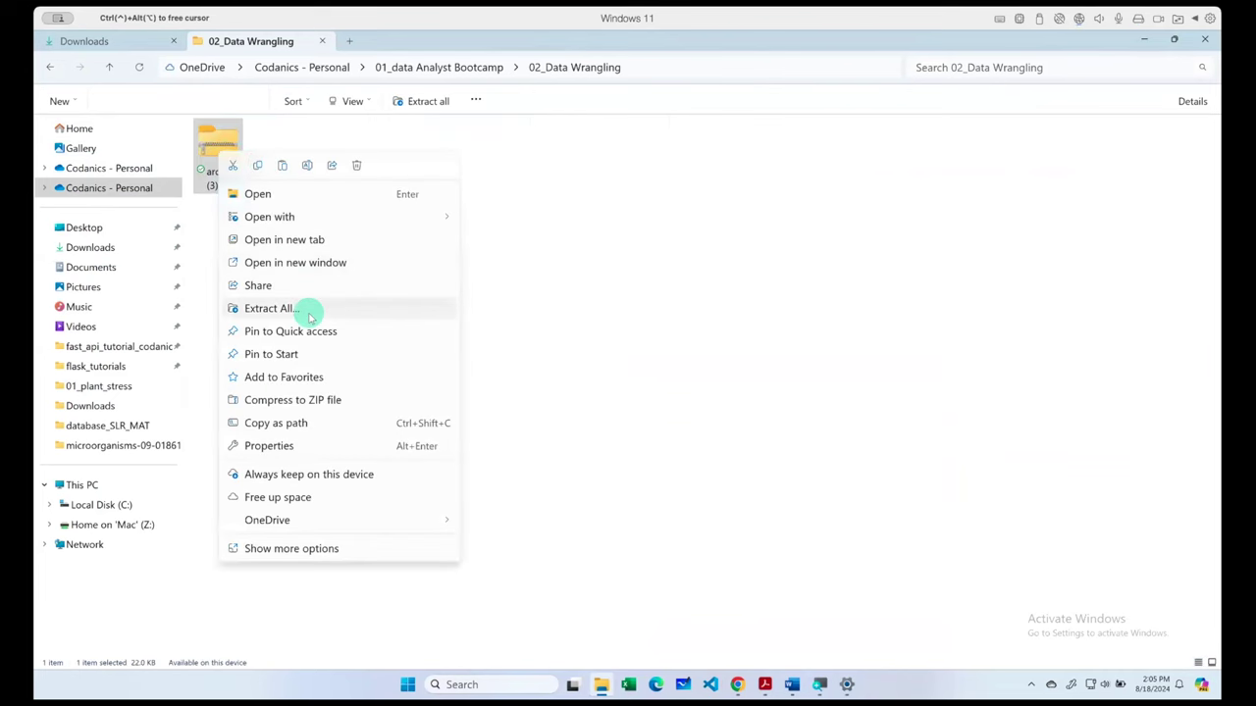
click(270, 308)
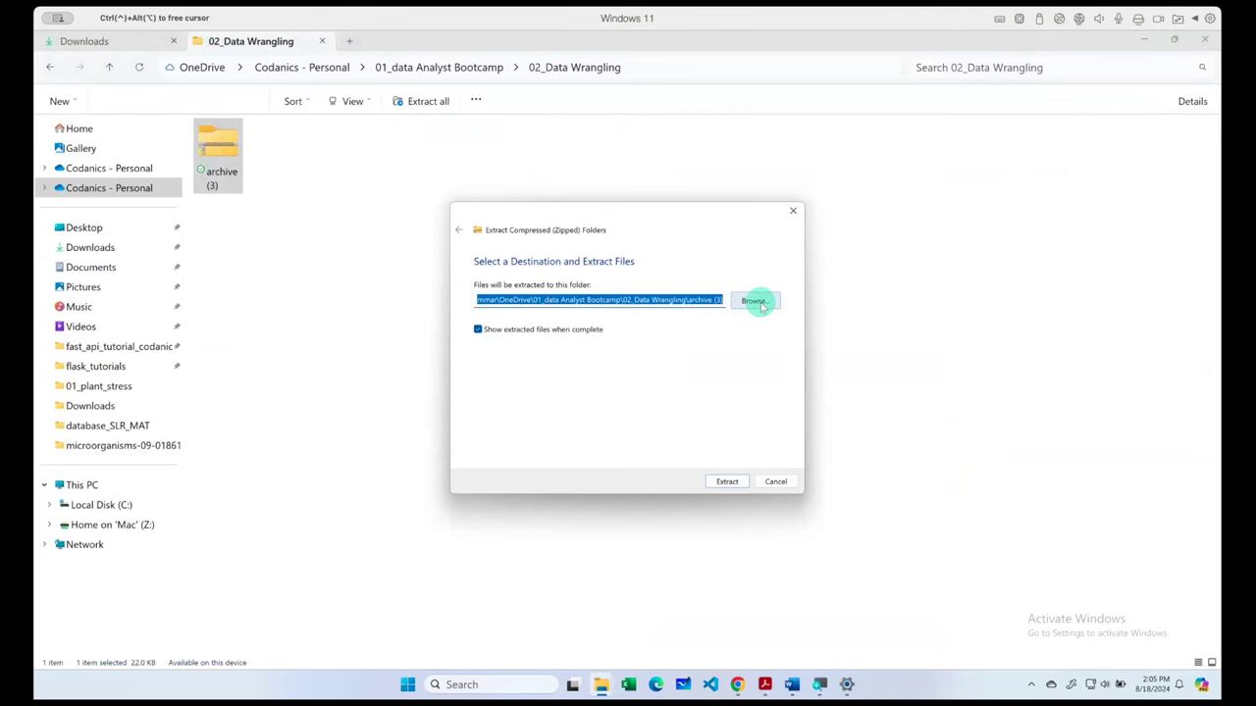
click(738, 481)
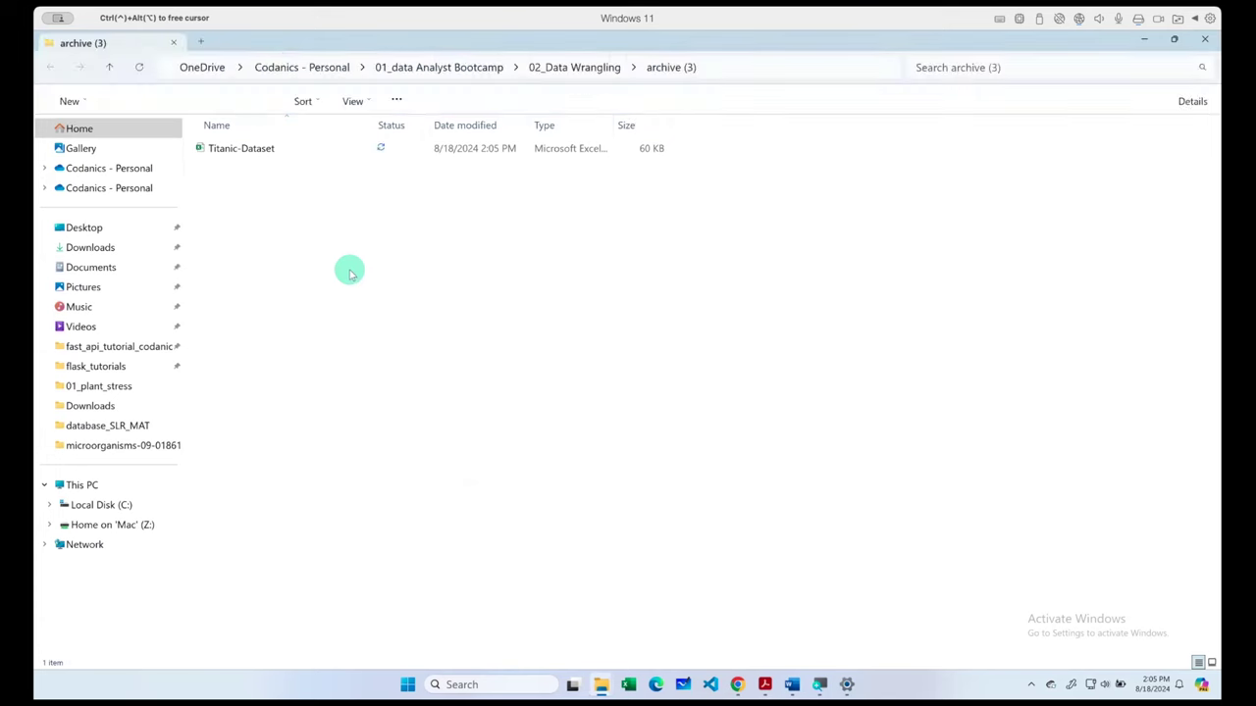
click(1205, 39)
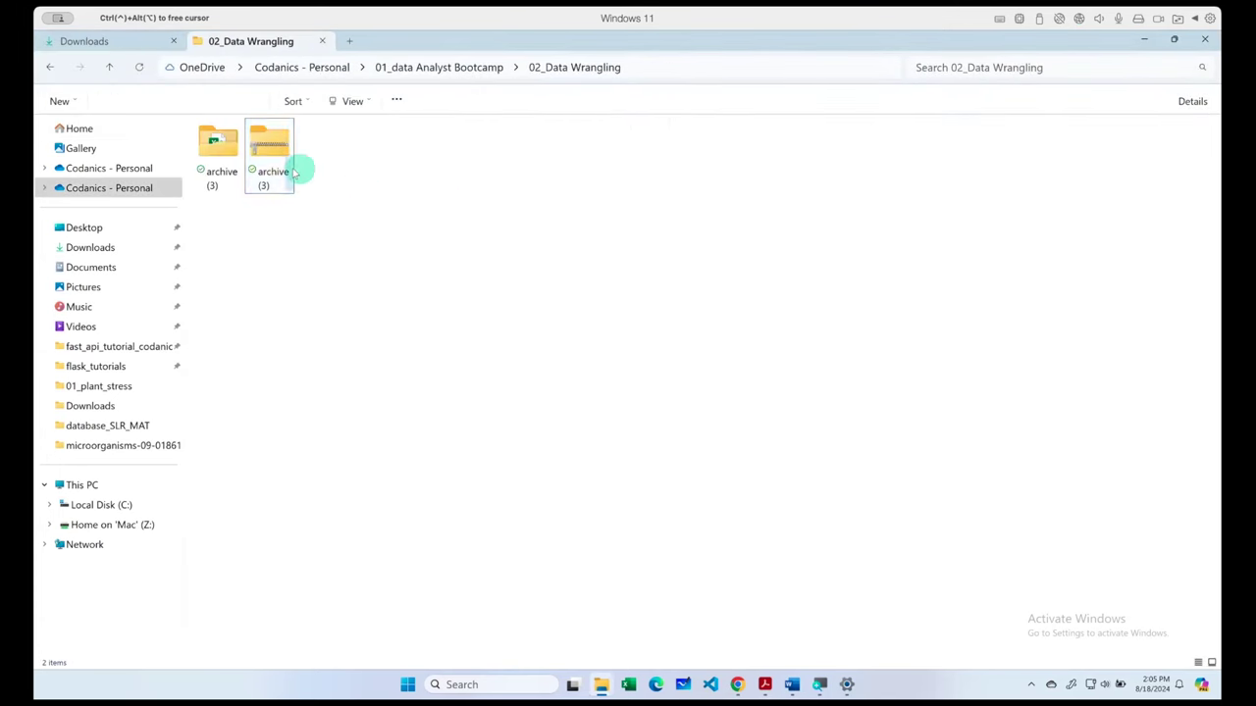
key(Delete)
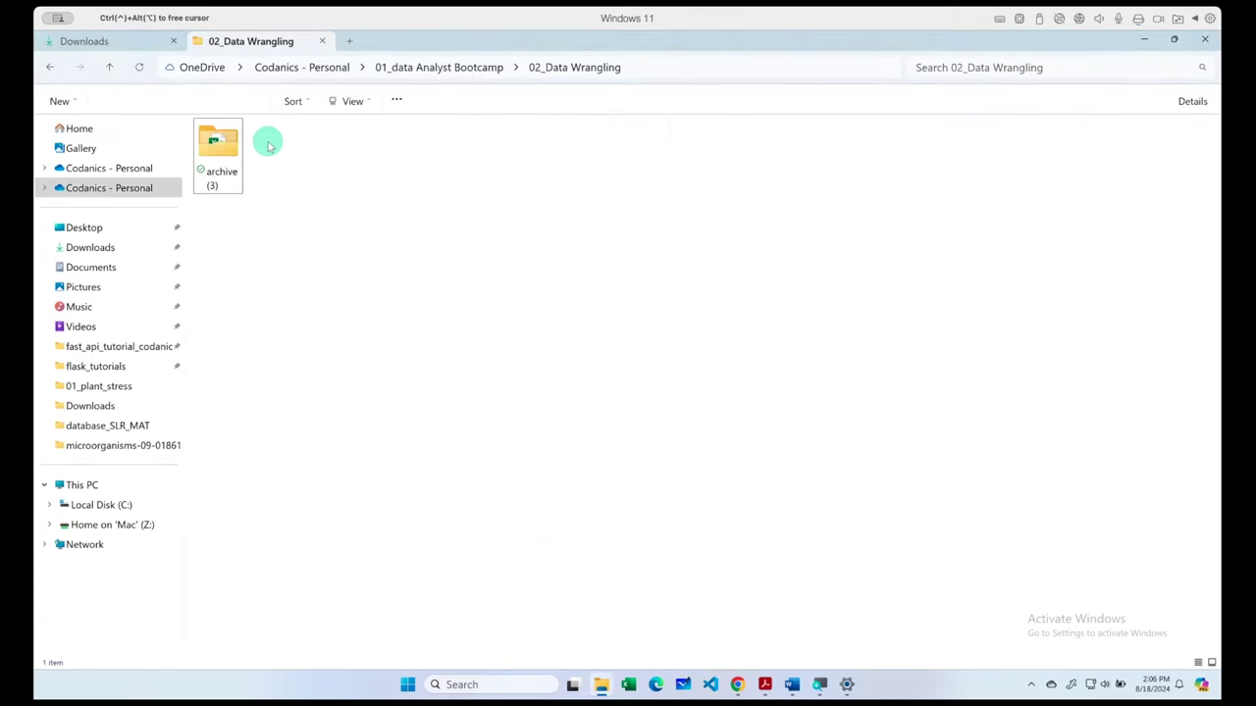
- Move Titanic-Dataset up into 02_Data Wrangling and delete the leftover archive (3) folder
double_click(219, 145)
click(234, 147)
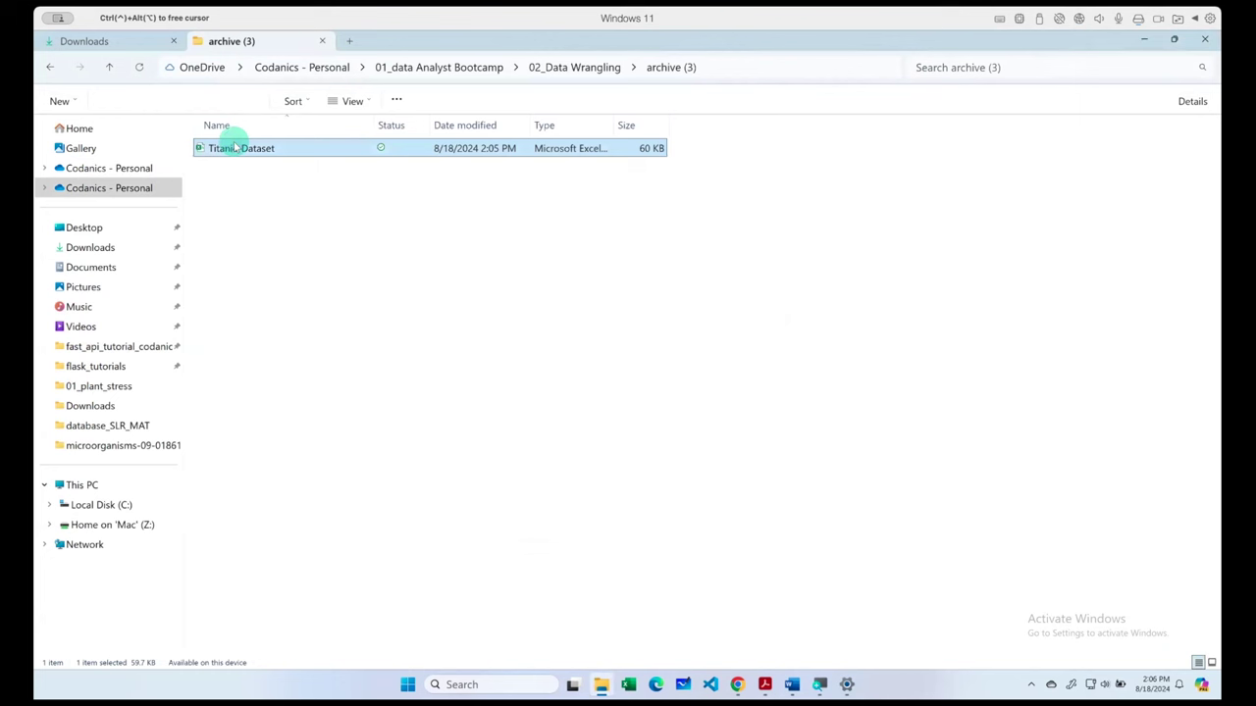
key(ctrl+x)
key(alt+Up)
key(ctrl+v)
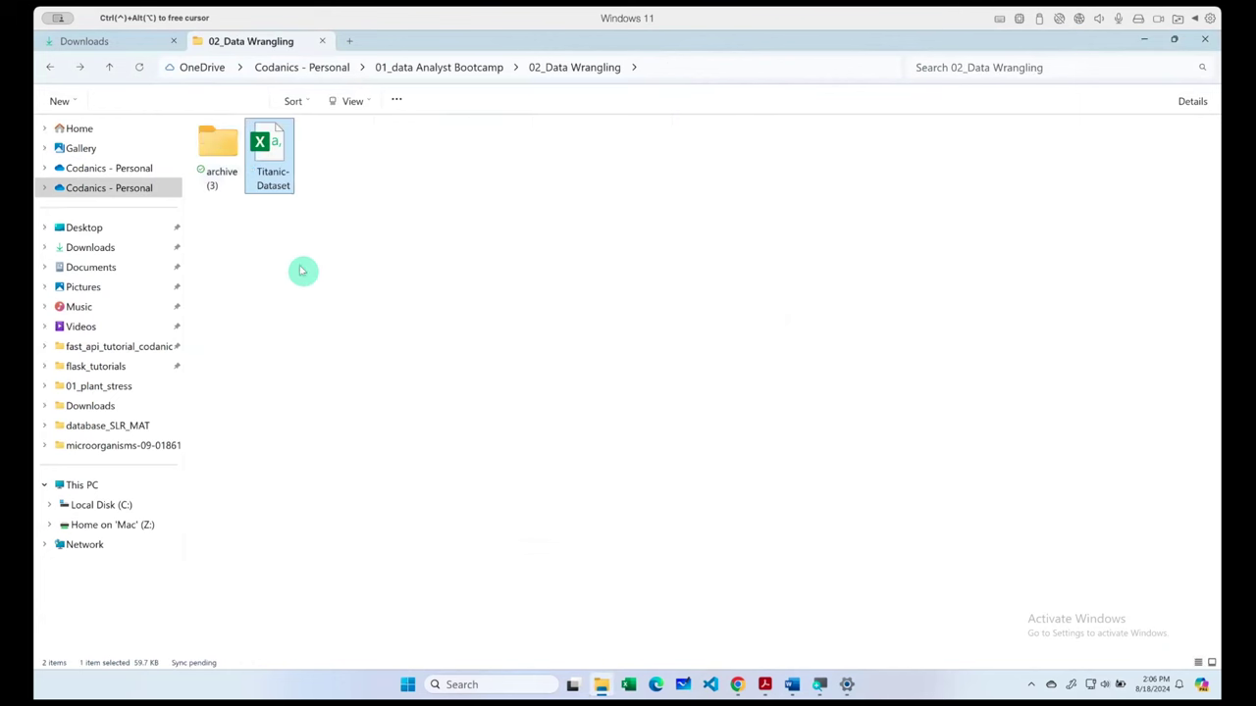
click(214, 157)
key(Delete)
key(Return)
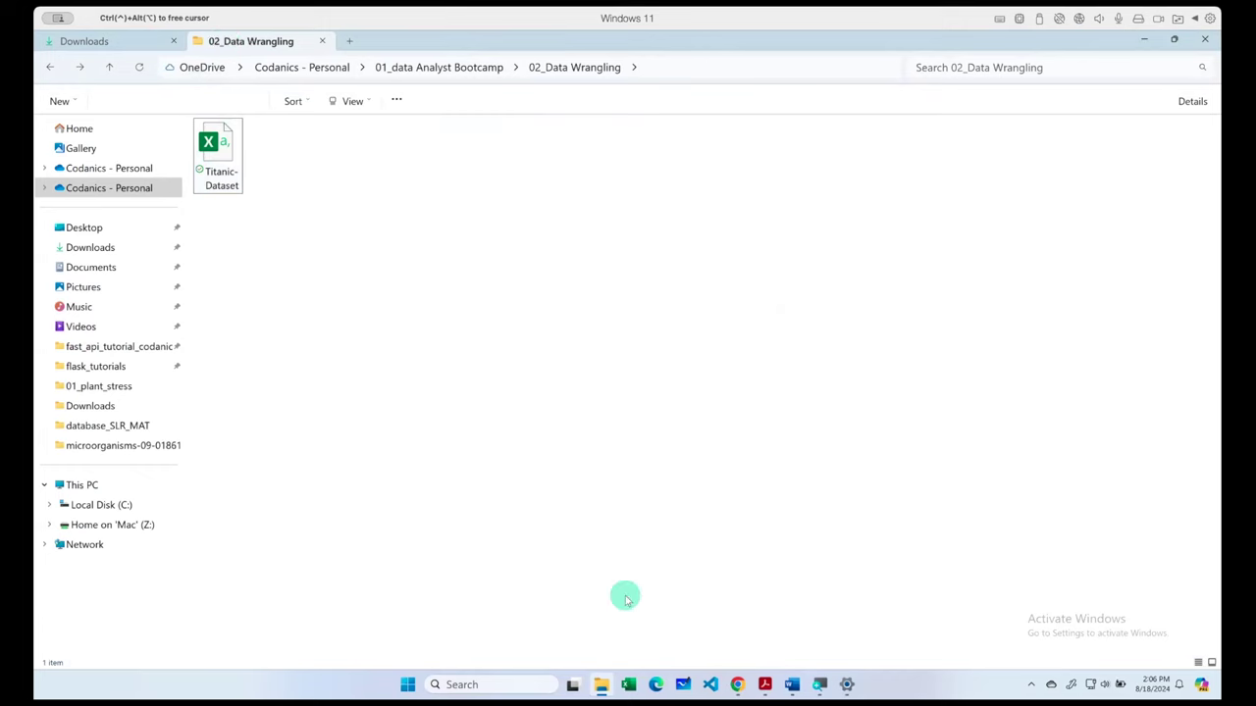
click(737, 684)
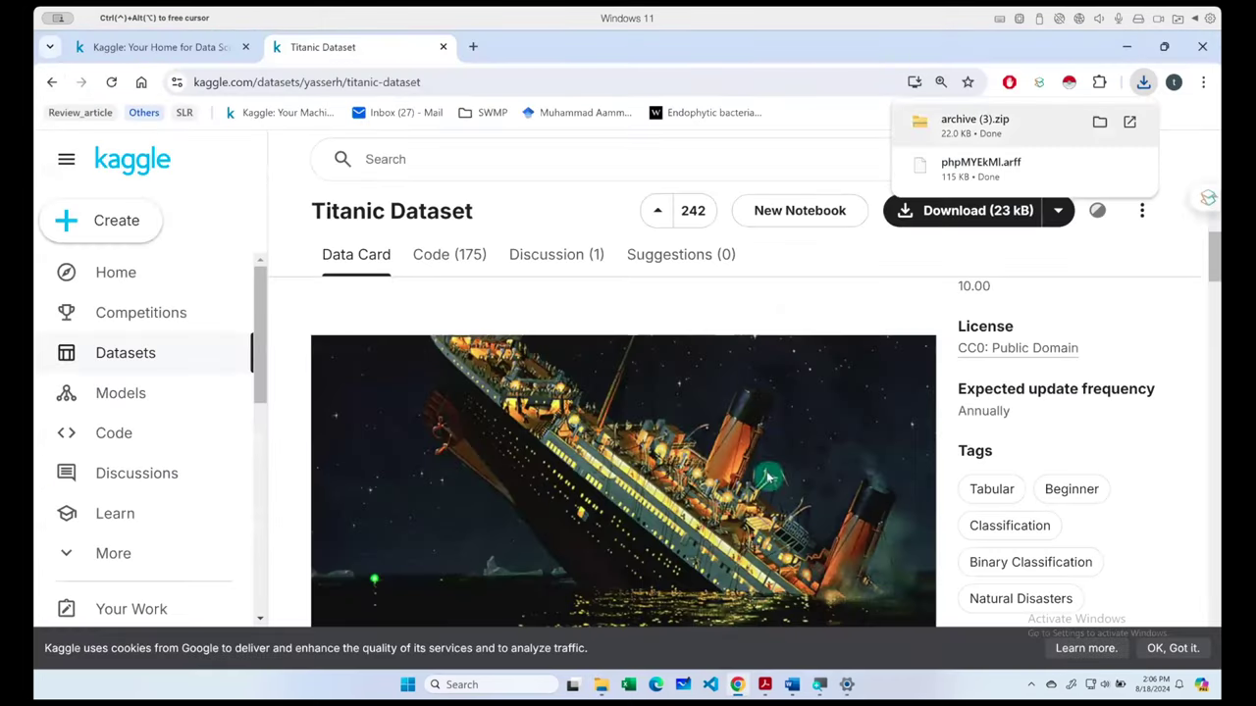
- Select the Kaggle page's URL, then return to the 02_Data Wrangling folder
click(500, 84)
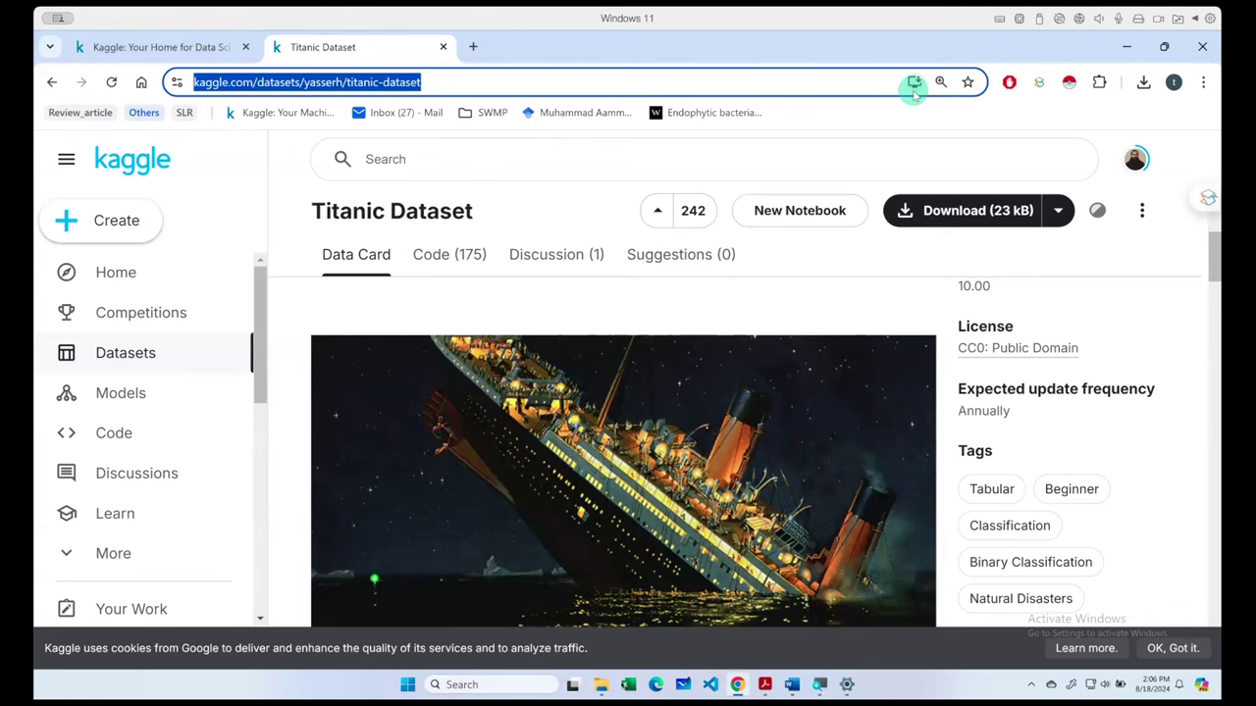
click(600, 685)
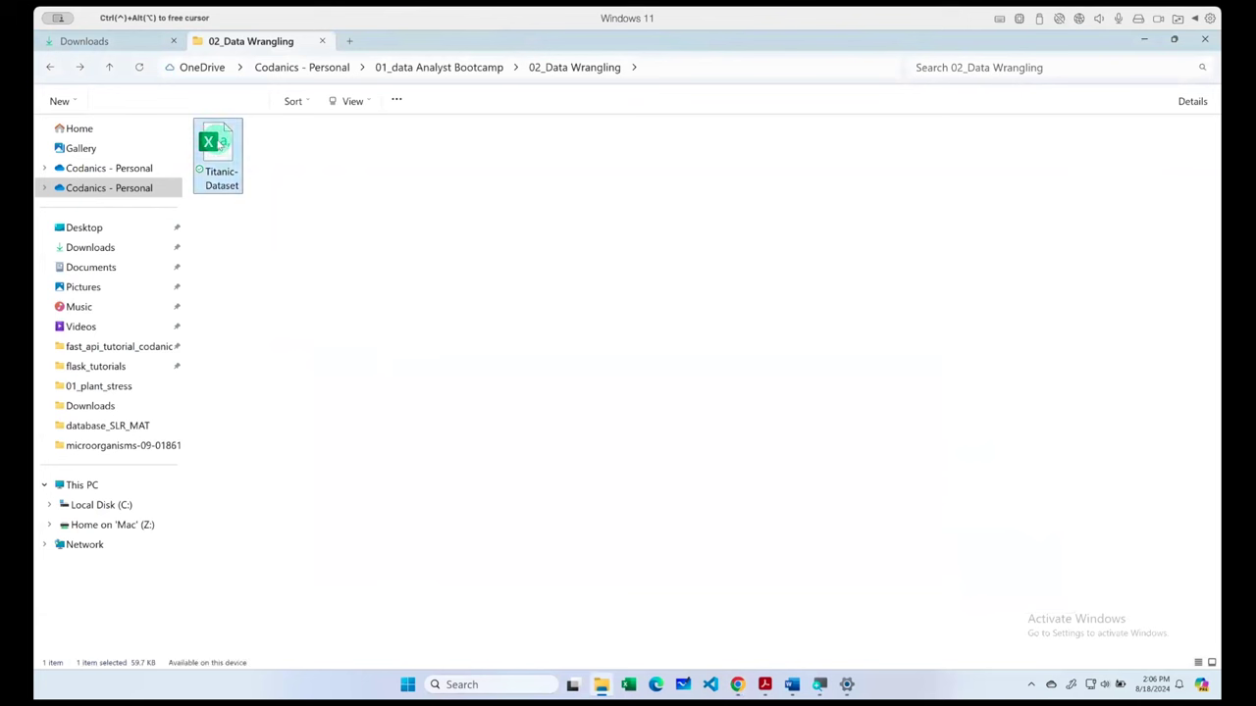
right_click(220, 144)
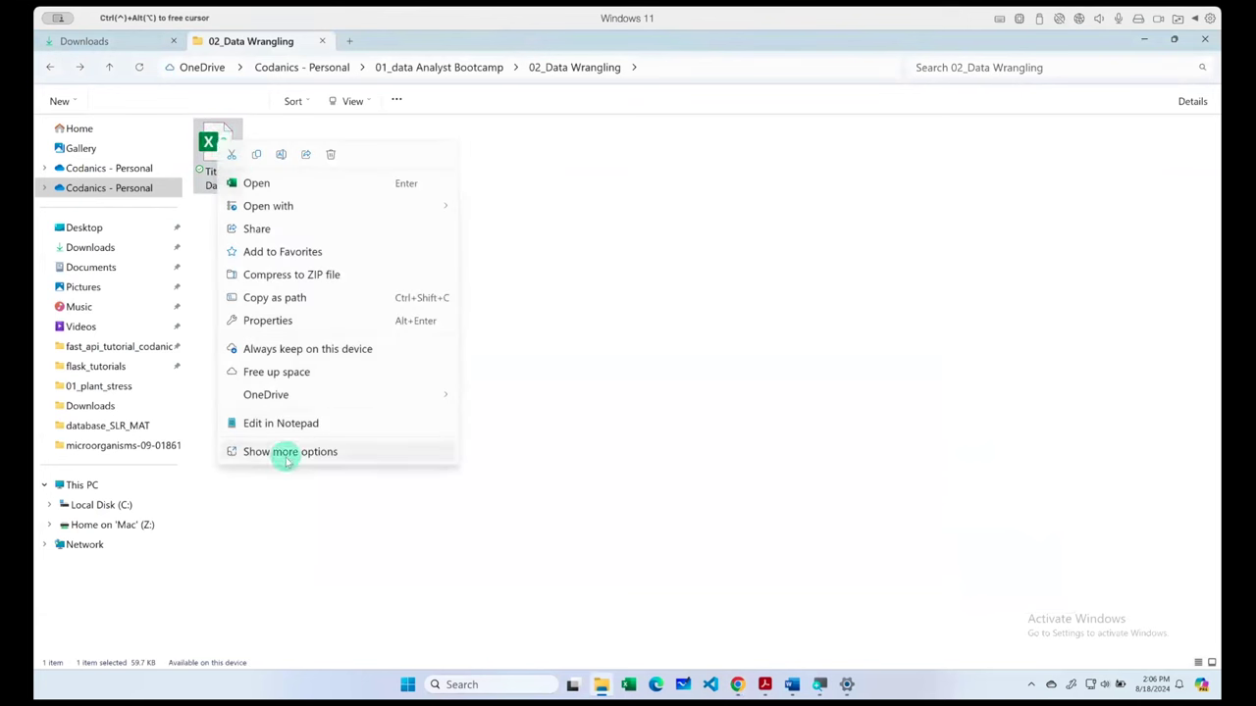
click(294, 321)
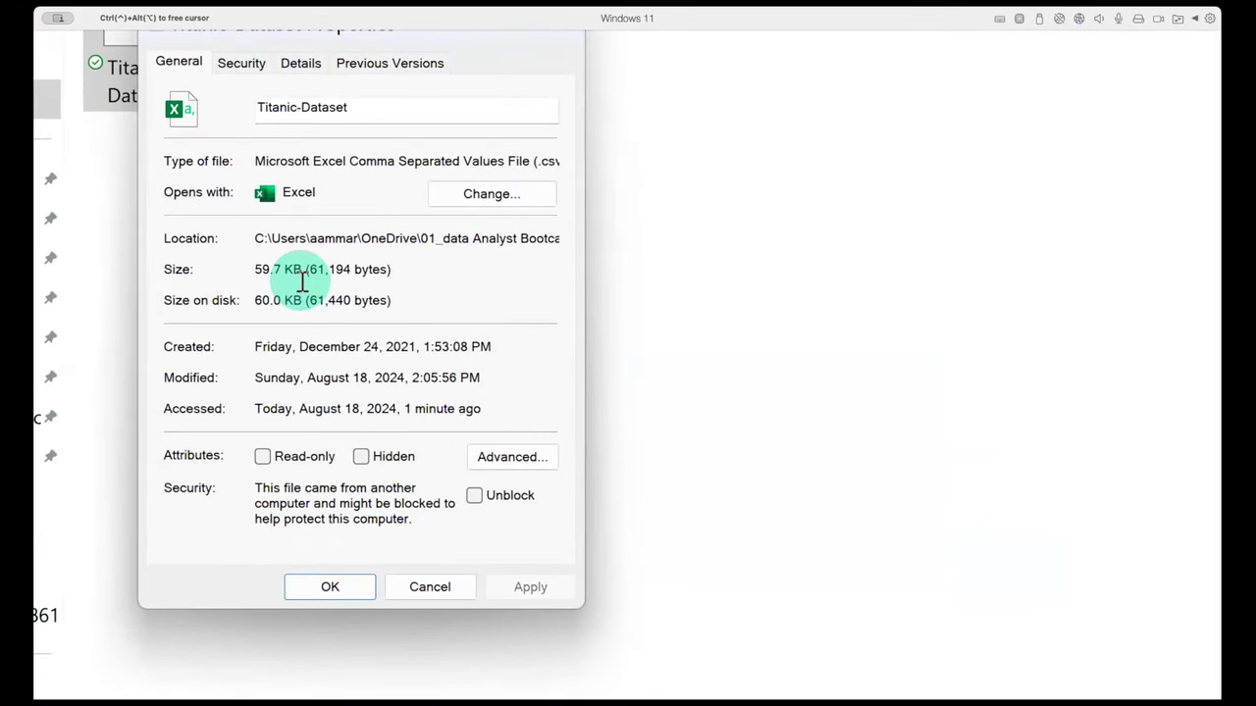
drag(533, 217, 563, 218)
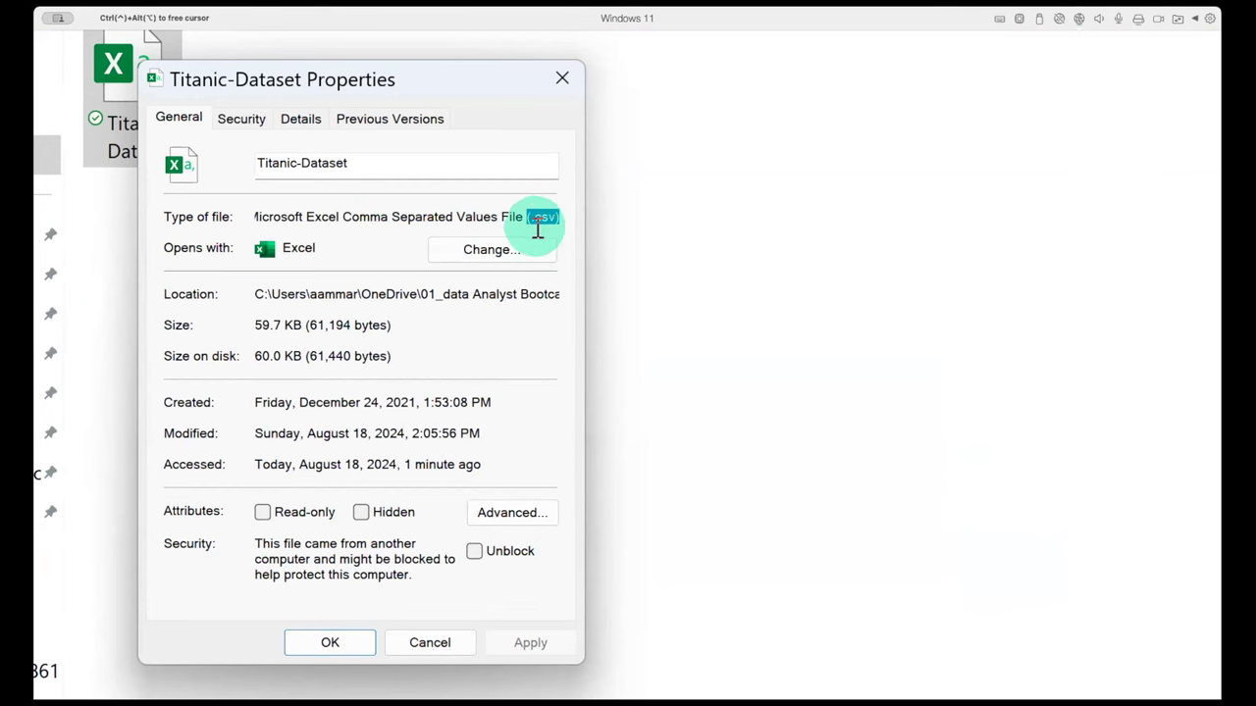
click(559, 77)
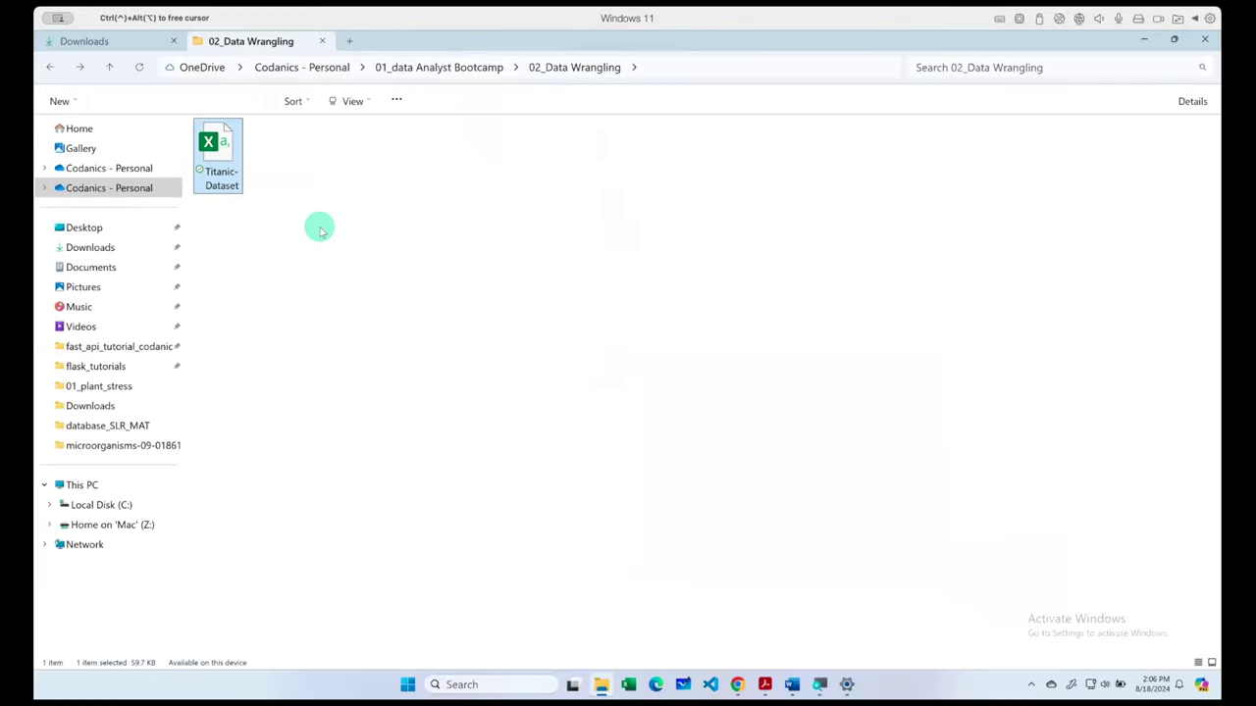
- Open Titanic-Dataset.csv in Excel and maximize the window
double_click(218, 145)
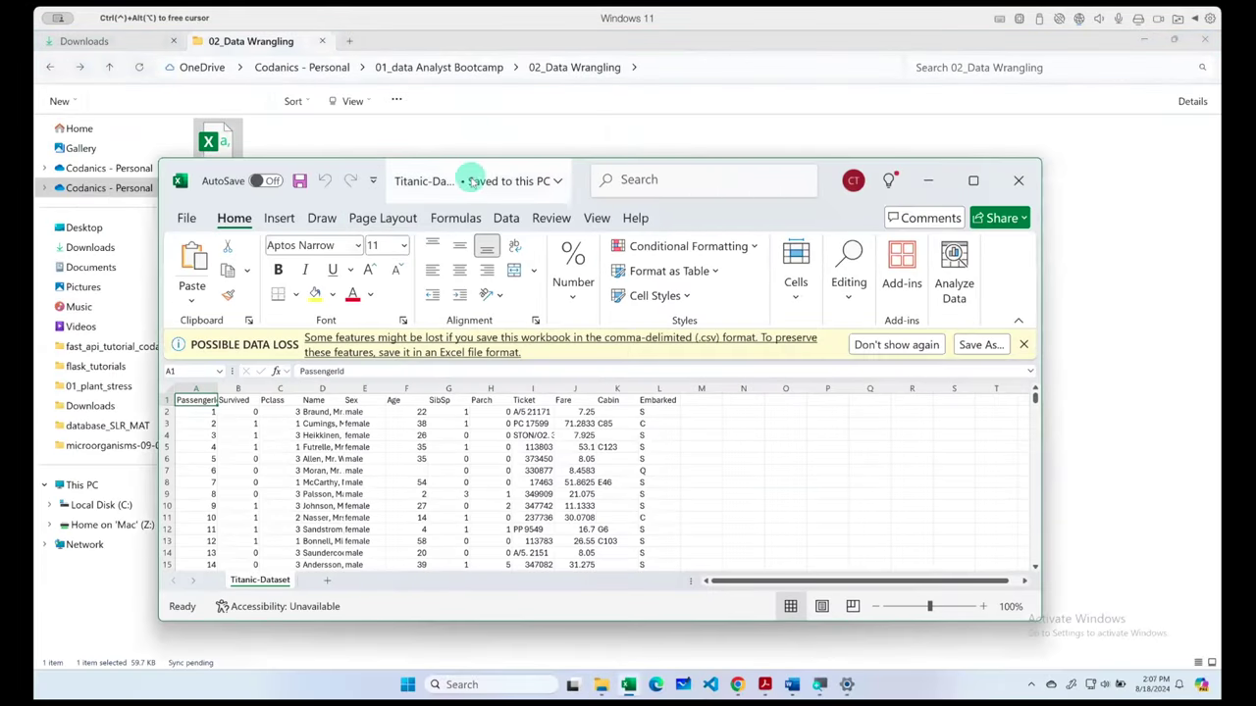
double_click(829, 171)
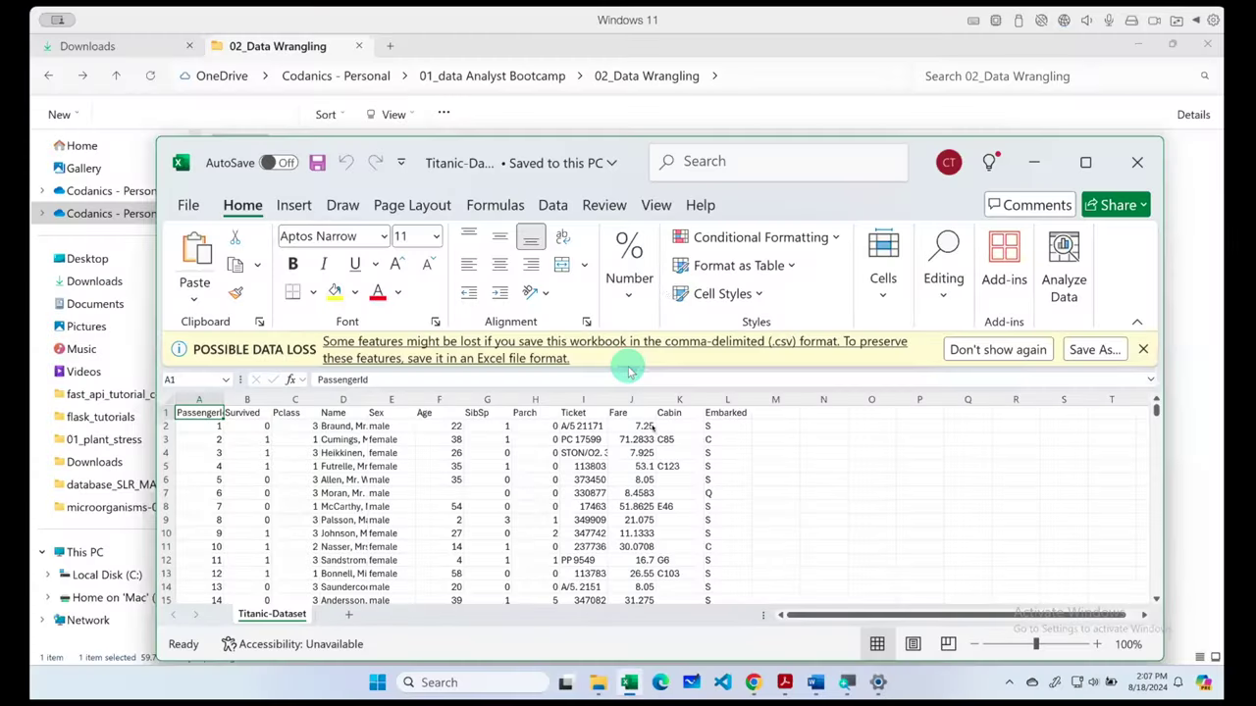
click(1085, 162)
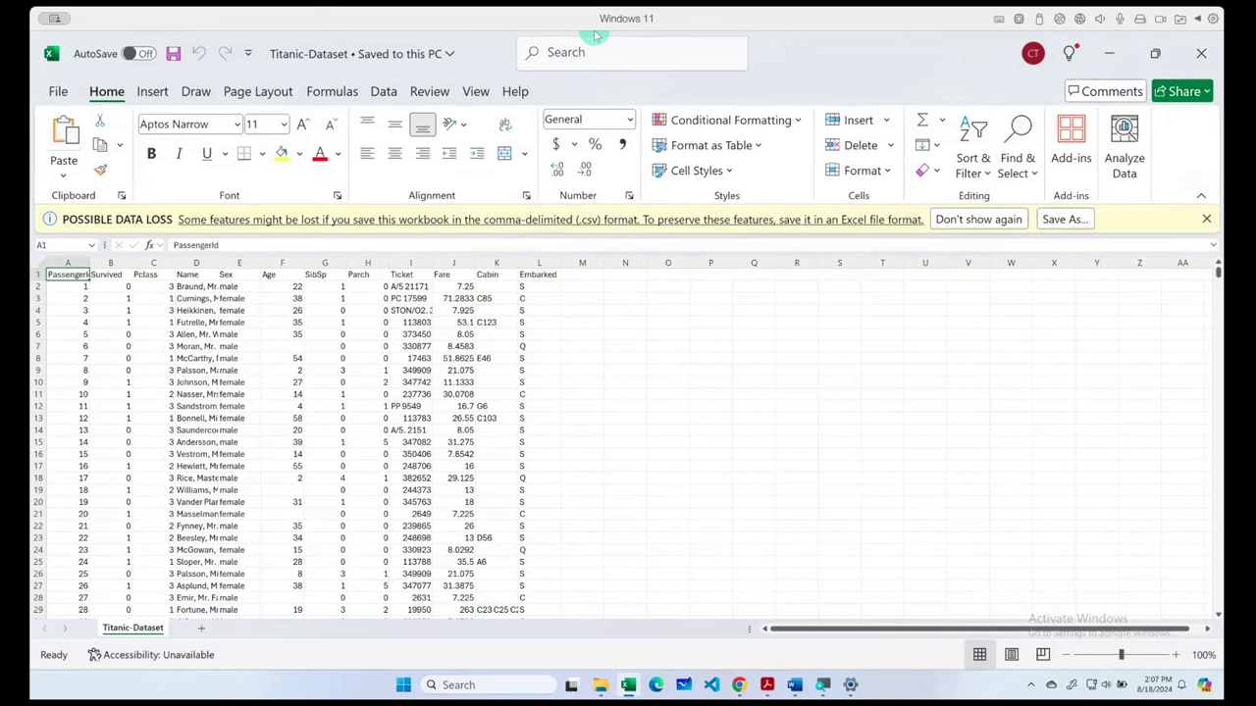
click(903, 395)
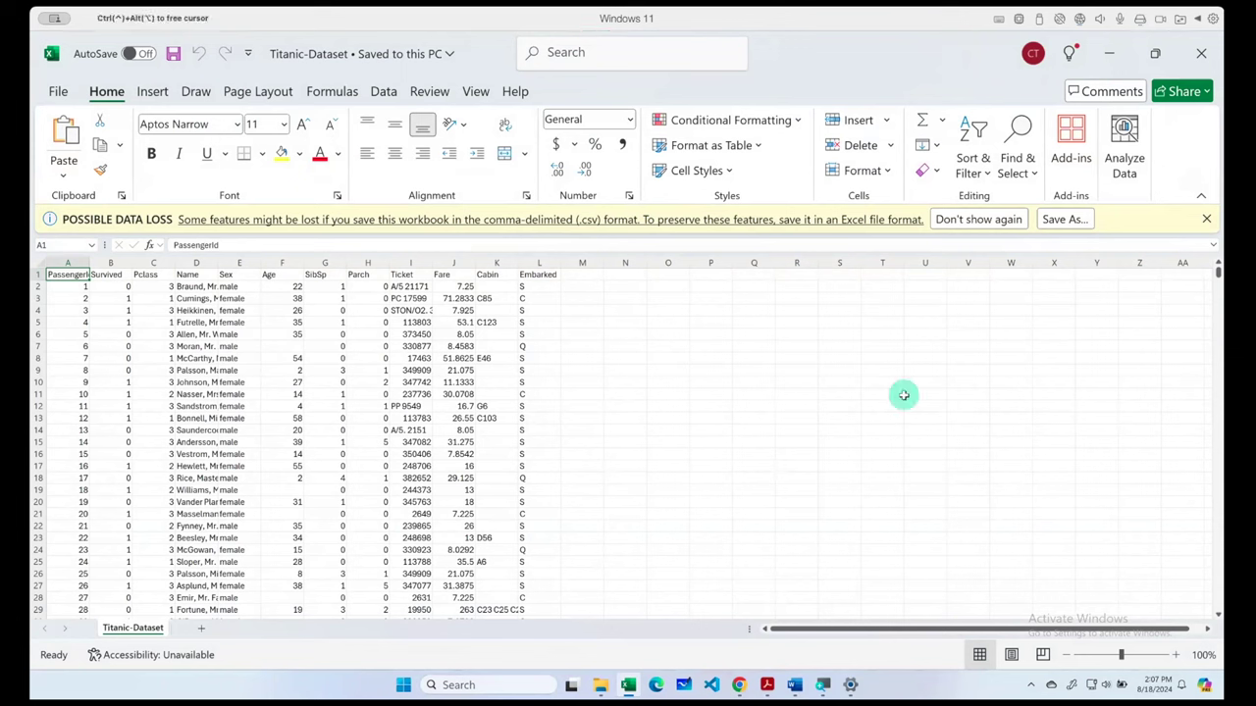
- Save Titanic-Dataset as an Excel Workbook and close it
click(1070, 222)
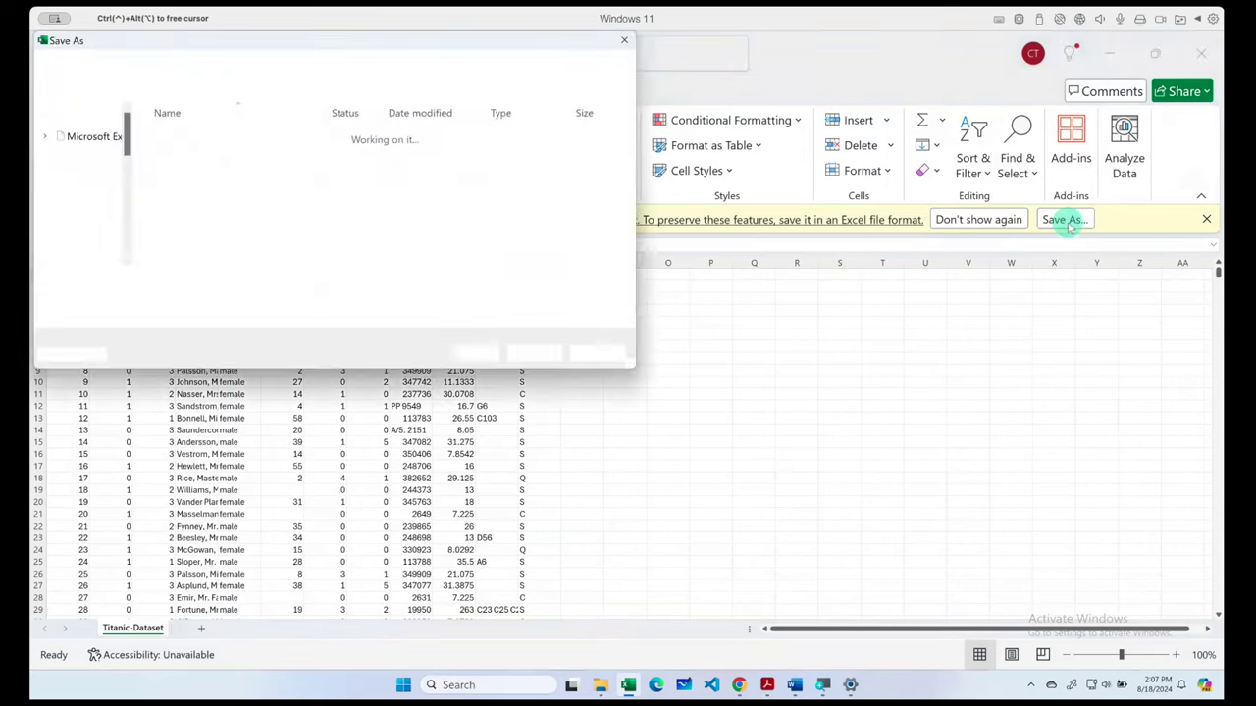
click(160, 291)
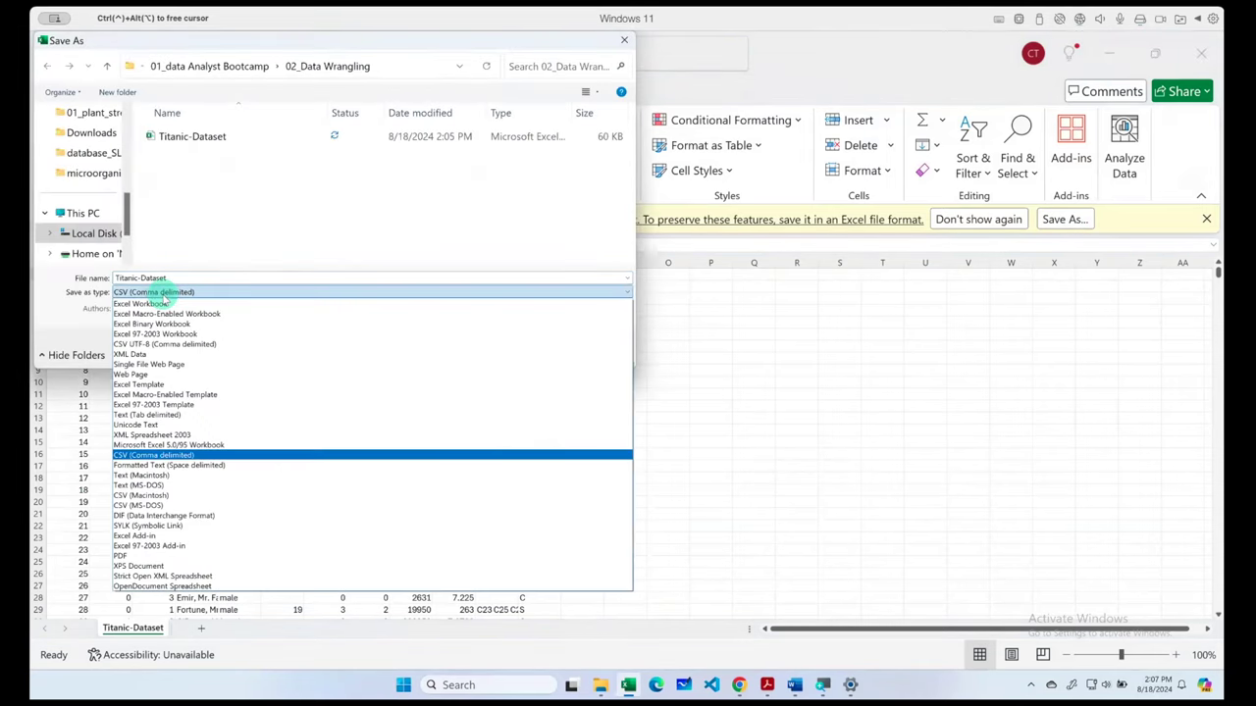
click(171, 305)
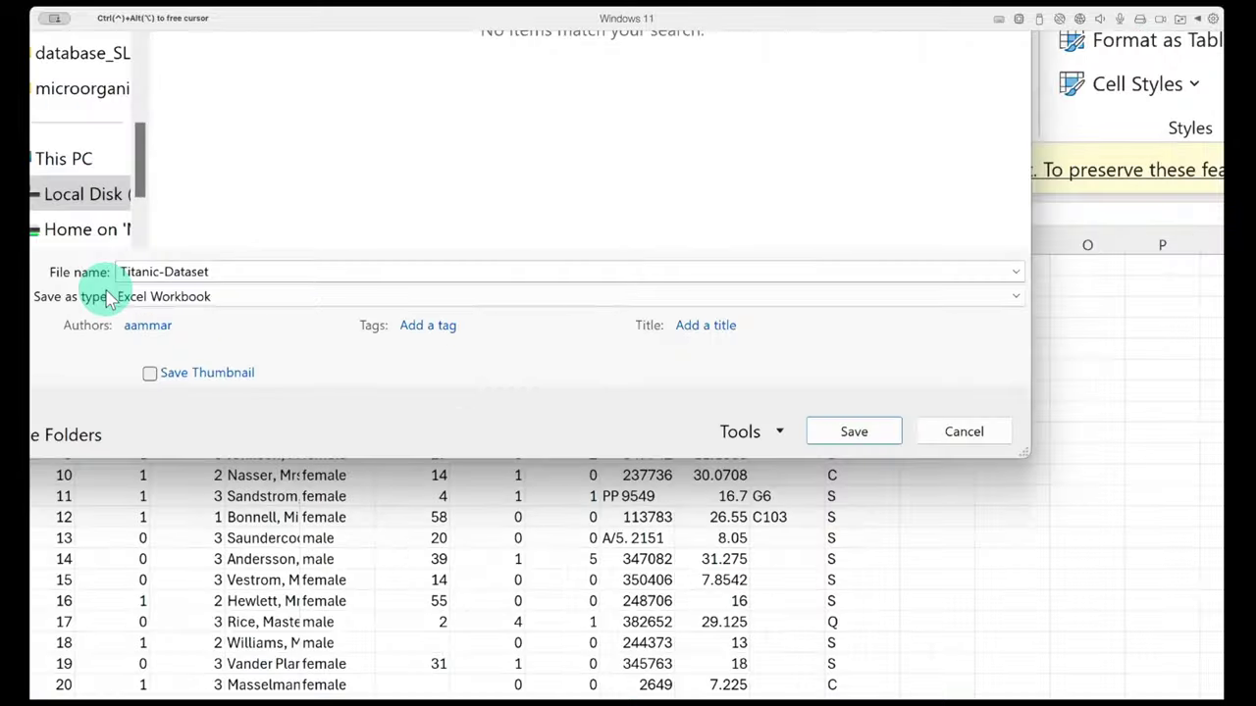
click(171, 310)
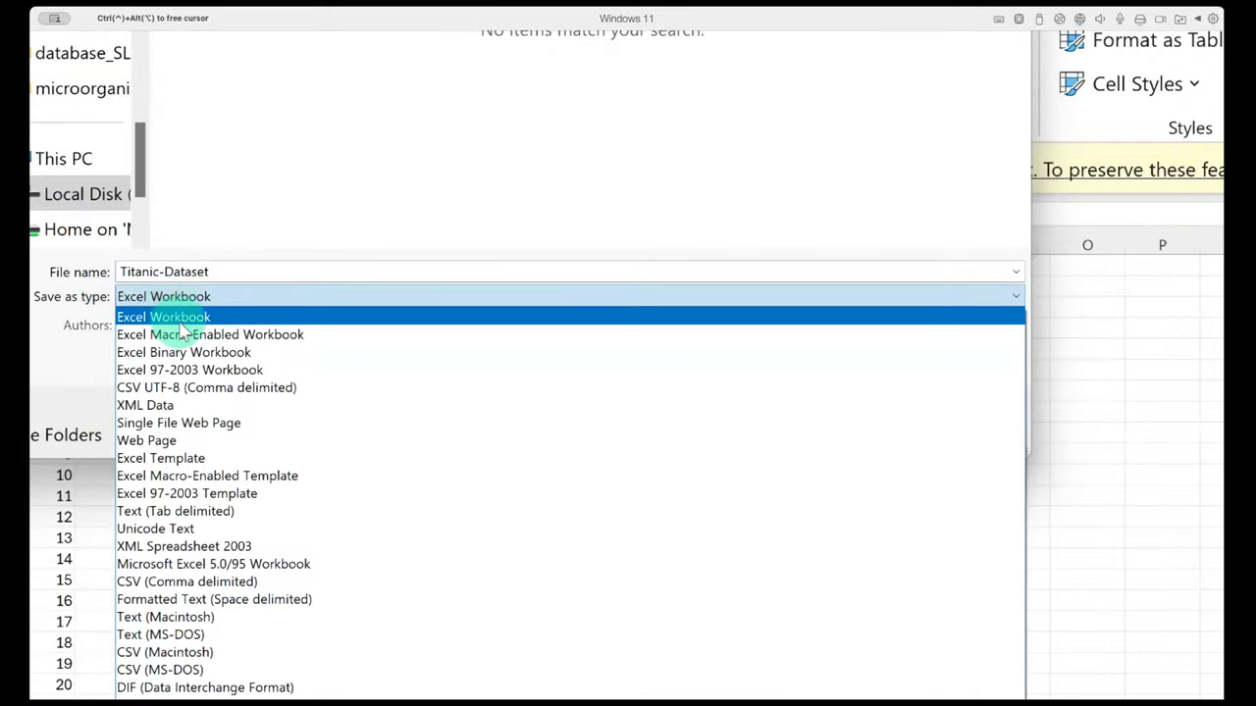
click(181, 312)
click(849, 430)
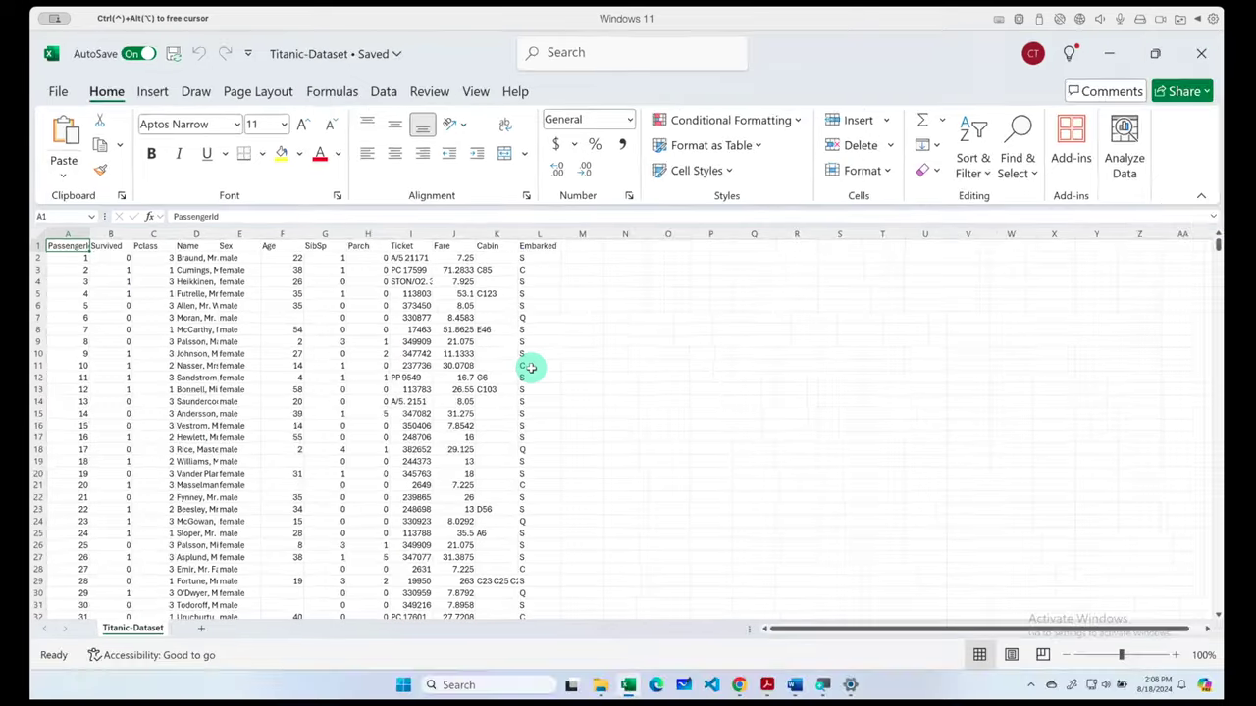
click(1204, 53)
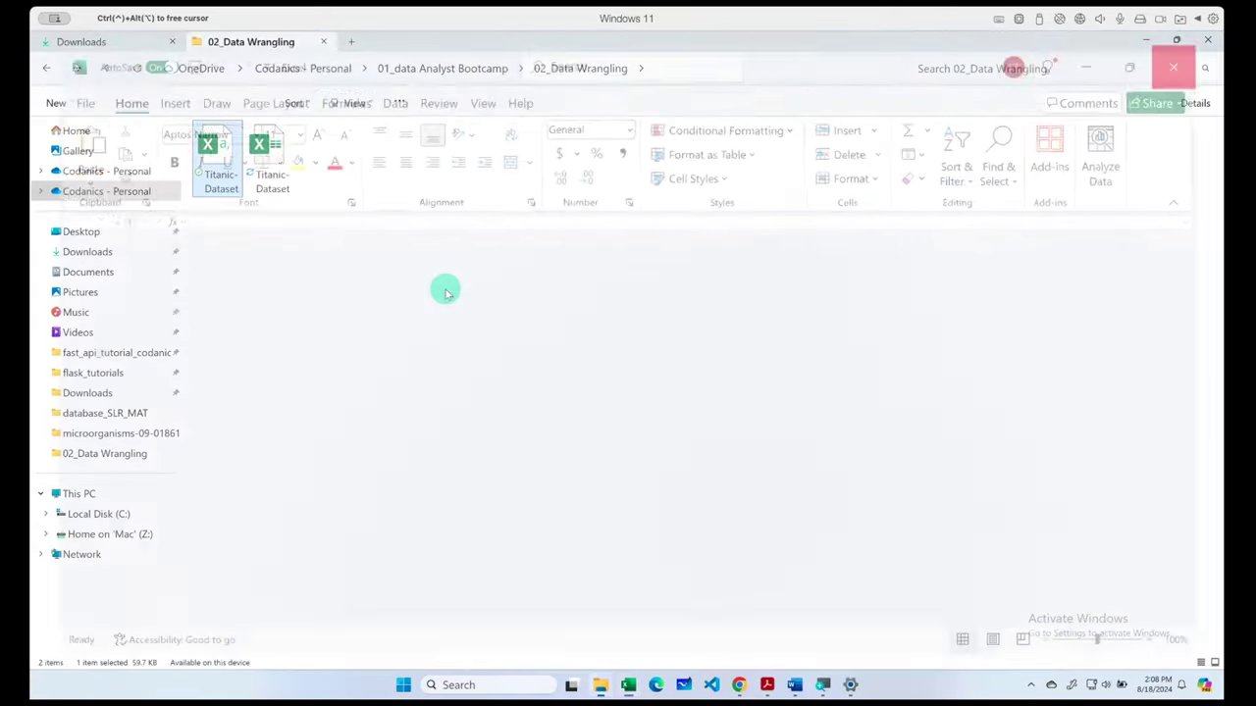
- Permanently delete the Titanic-Dataset CSV and open the Excel workbook version
click(278, 144)
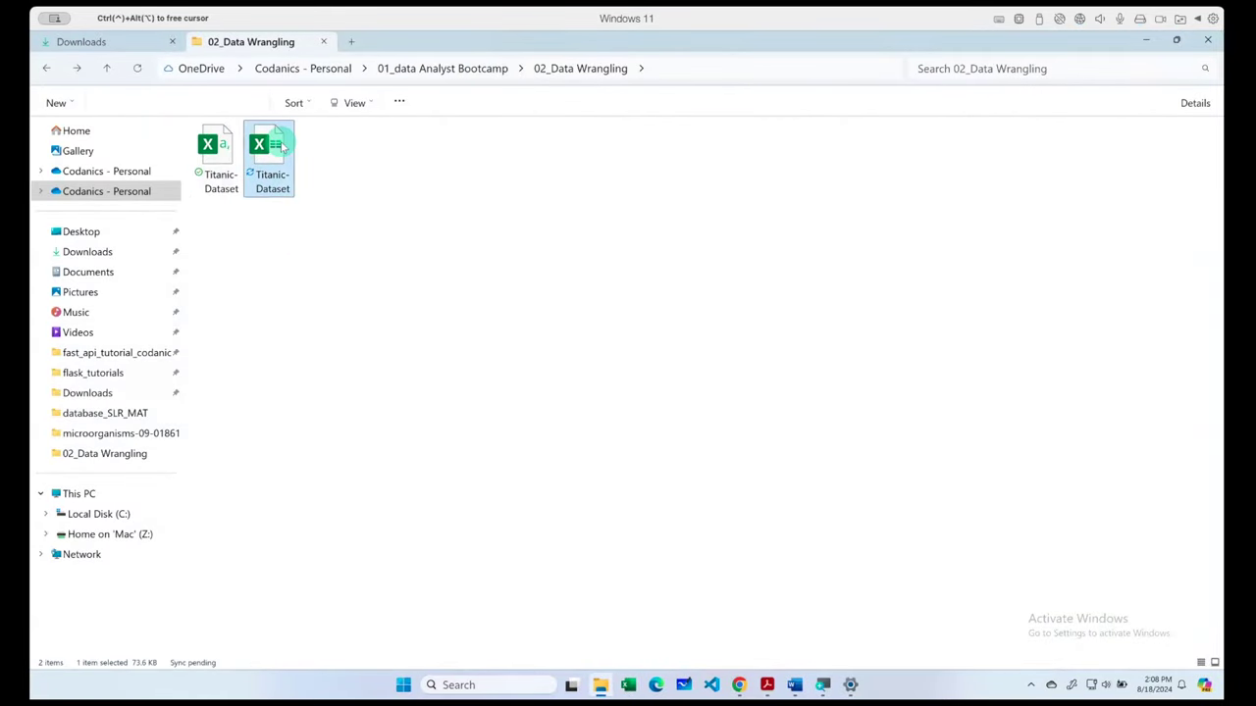
click(217, 148)
key(shift+Delete)
key(Return)
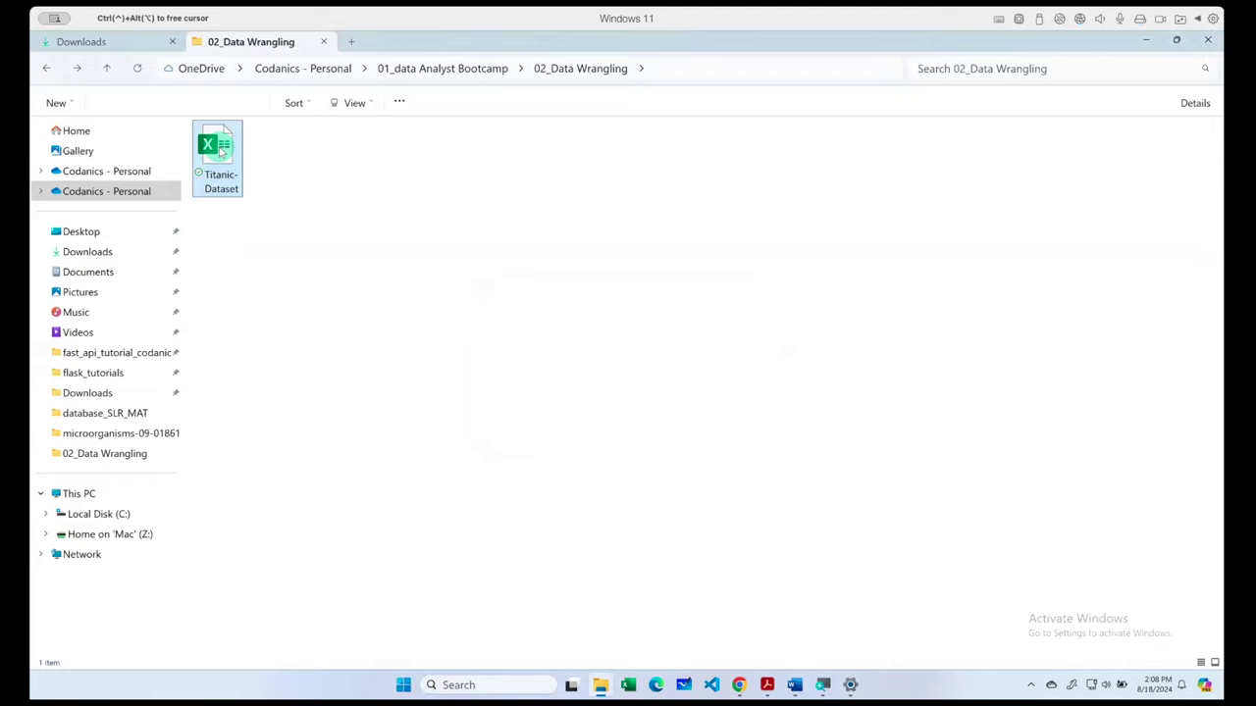
double_click(222, 150)
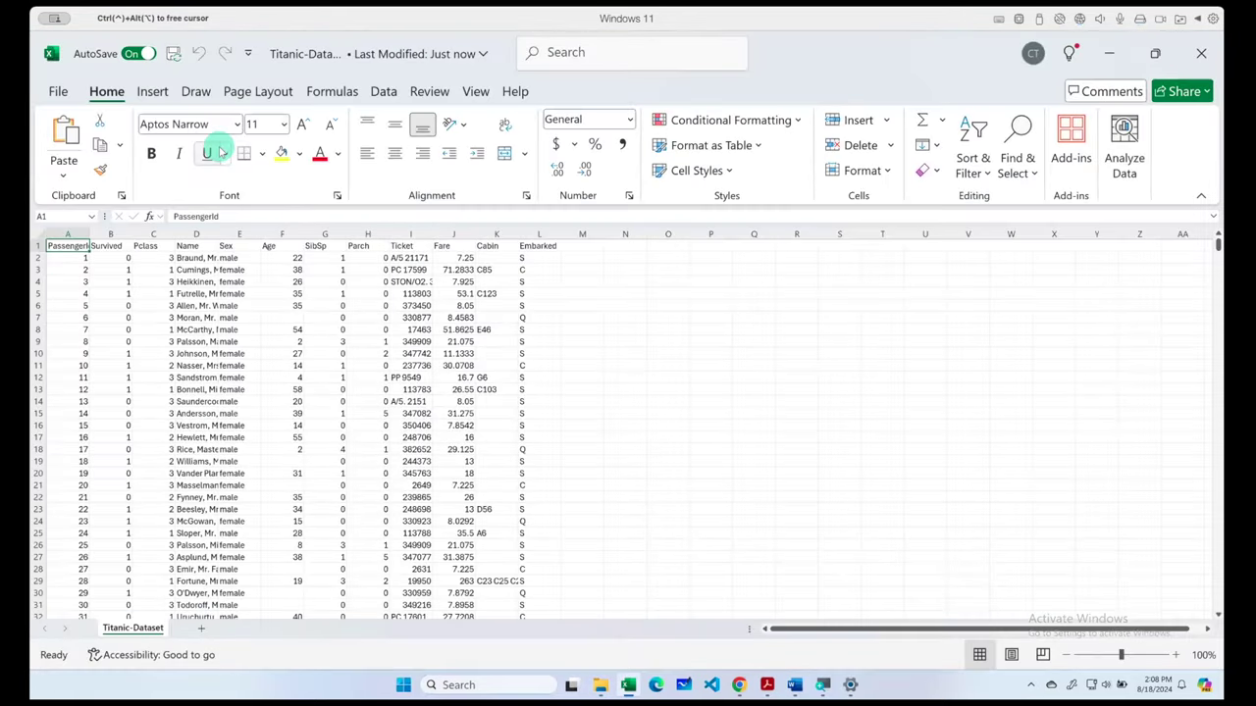
- Check the workbook's file name and location without changing them
scroll(162, 361, up, 2)
scroll(161, 361, up, 2)
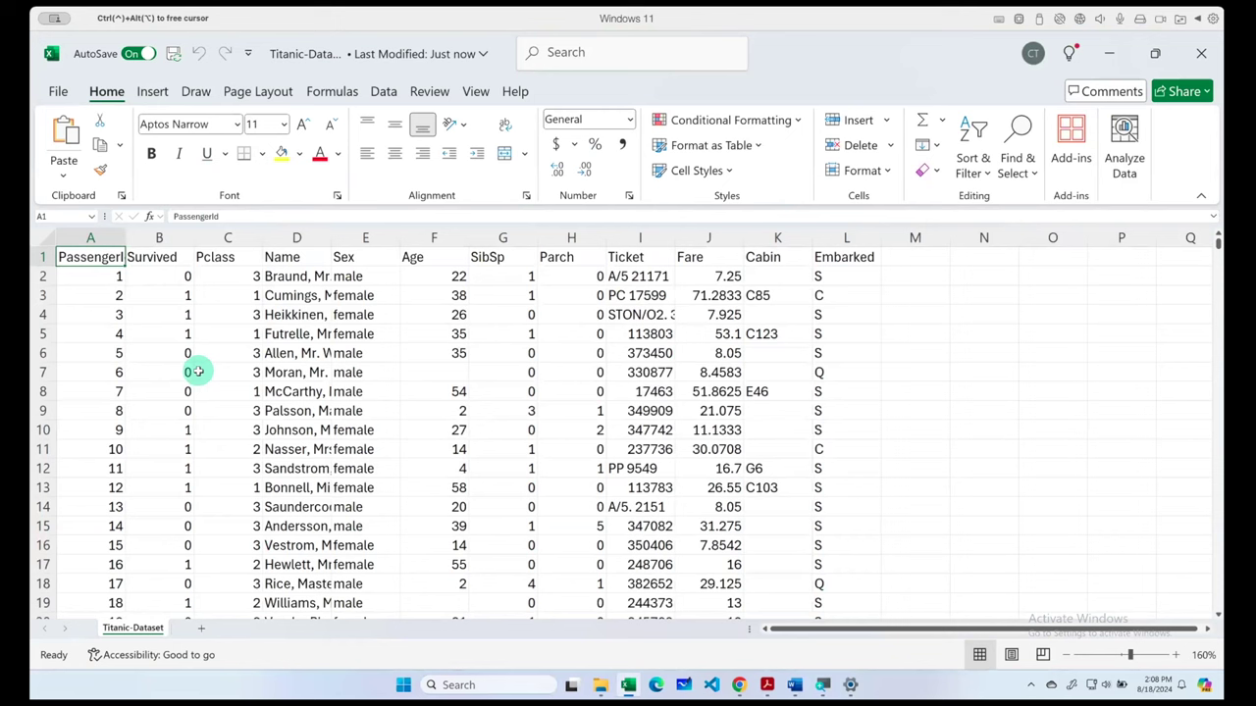
click(331, 56)
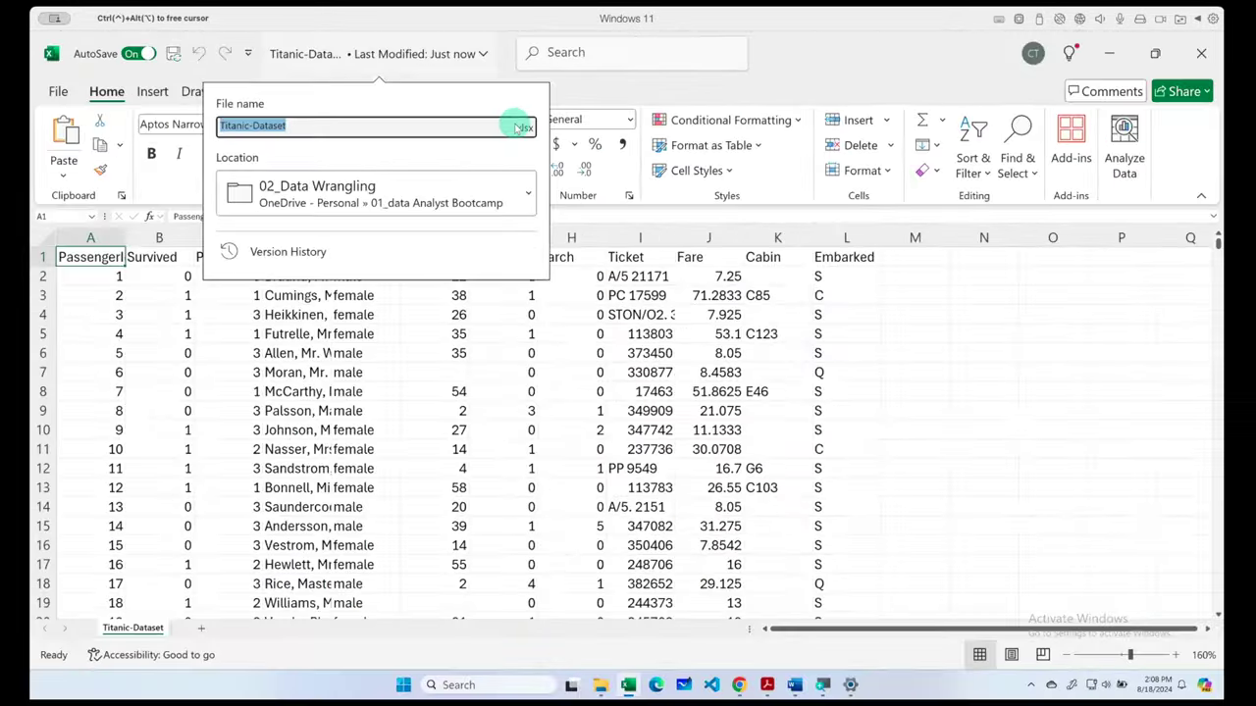
click(996, 265)
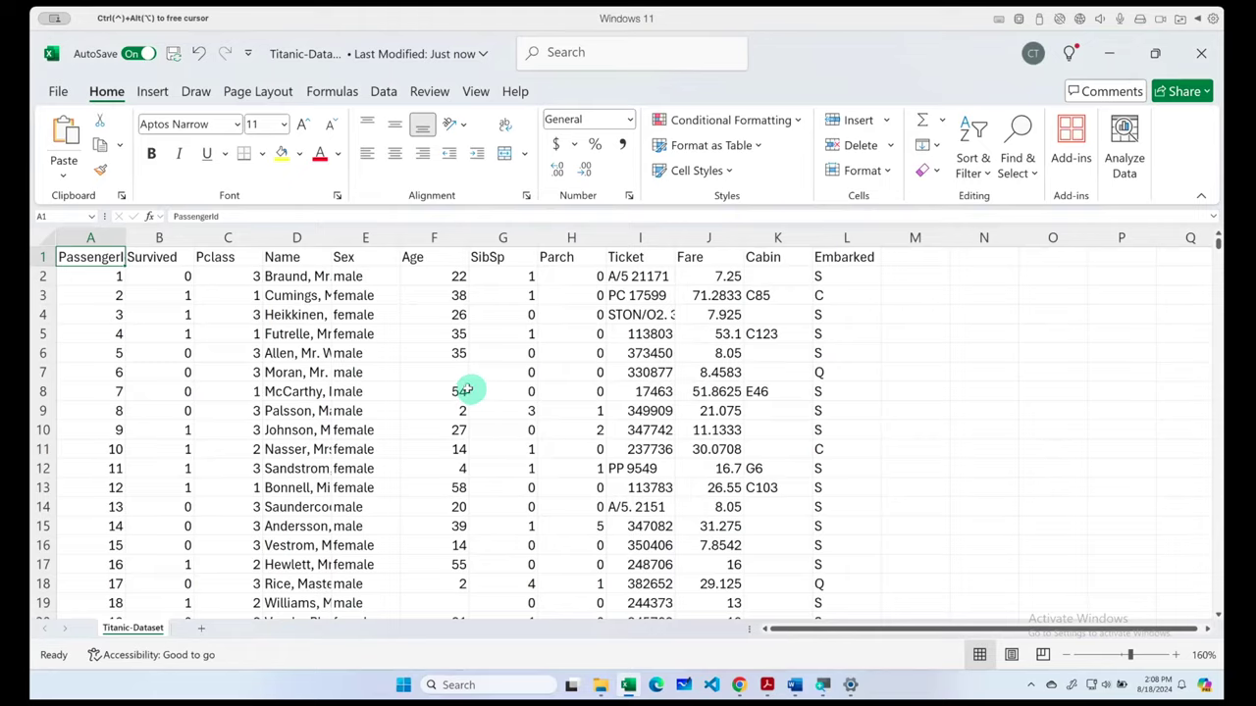
- Select the whole passenger data range A1:L892
scroll(222, 365, down, 17)
scroll(221, 365, down, 20)
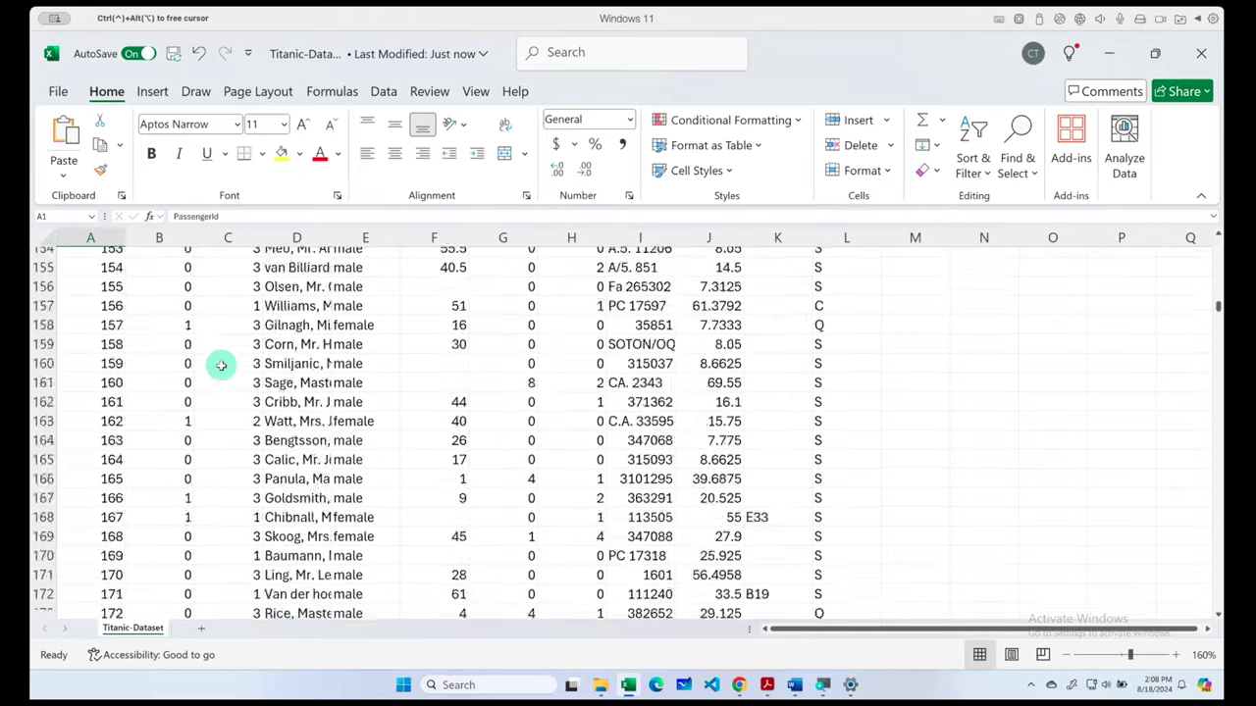
scroll(220, 367, down, 20)
scroll(221, 367, down, 20)
scroll(222, 370, down, 20)
scroll(225, 387, down, 20)
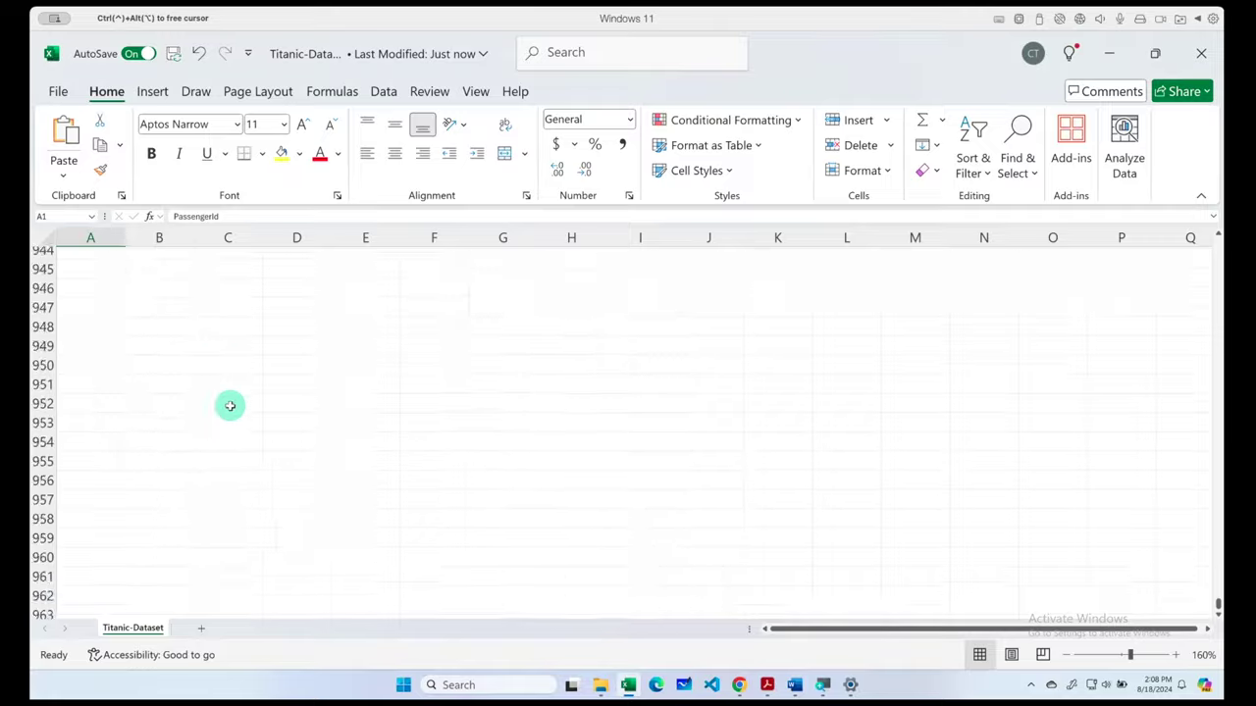
scroll(230, 406, up, 20)
scroll(231, 409, up, 20)
scroll(231, 409, up, 20)
scroll(233, 412, up, 20)
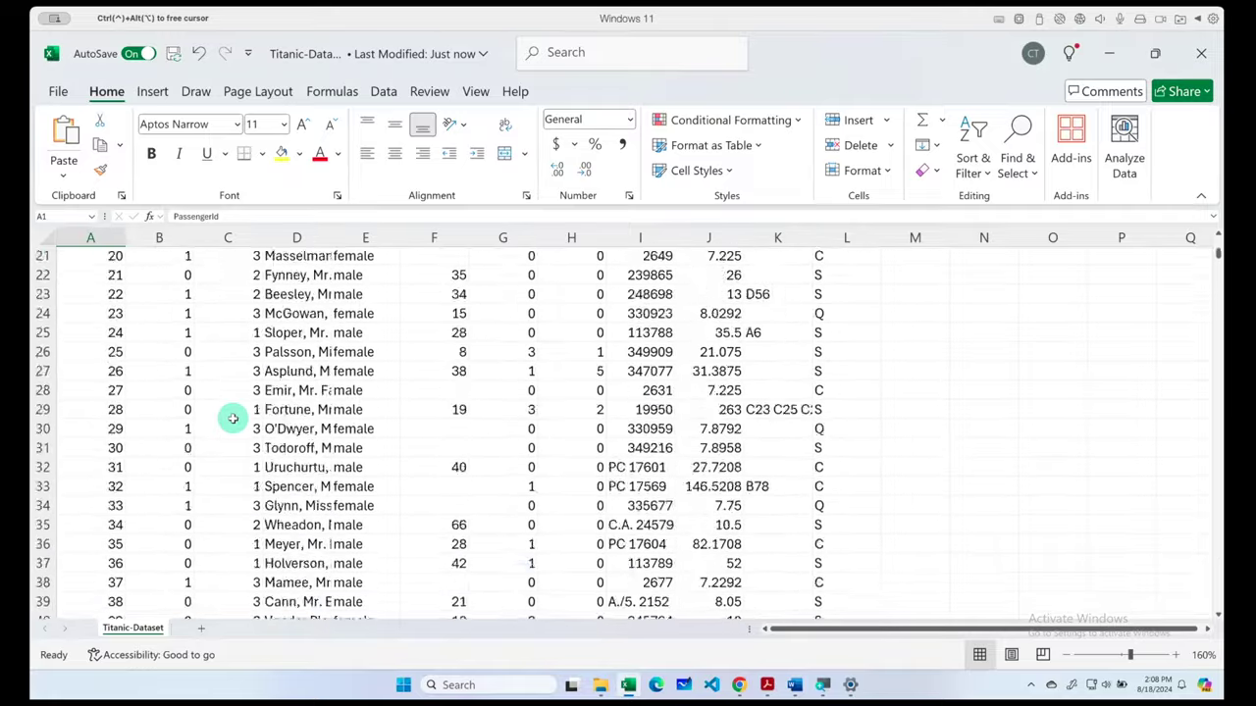
scroll(233, 418, up, 7)
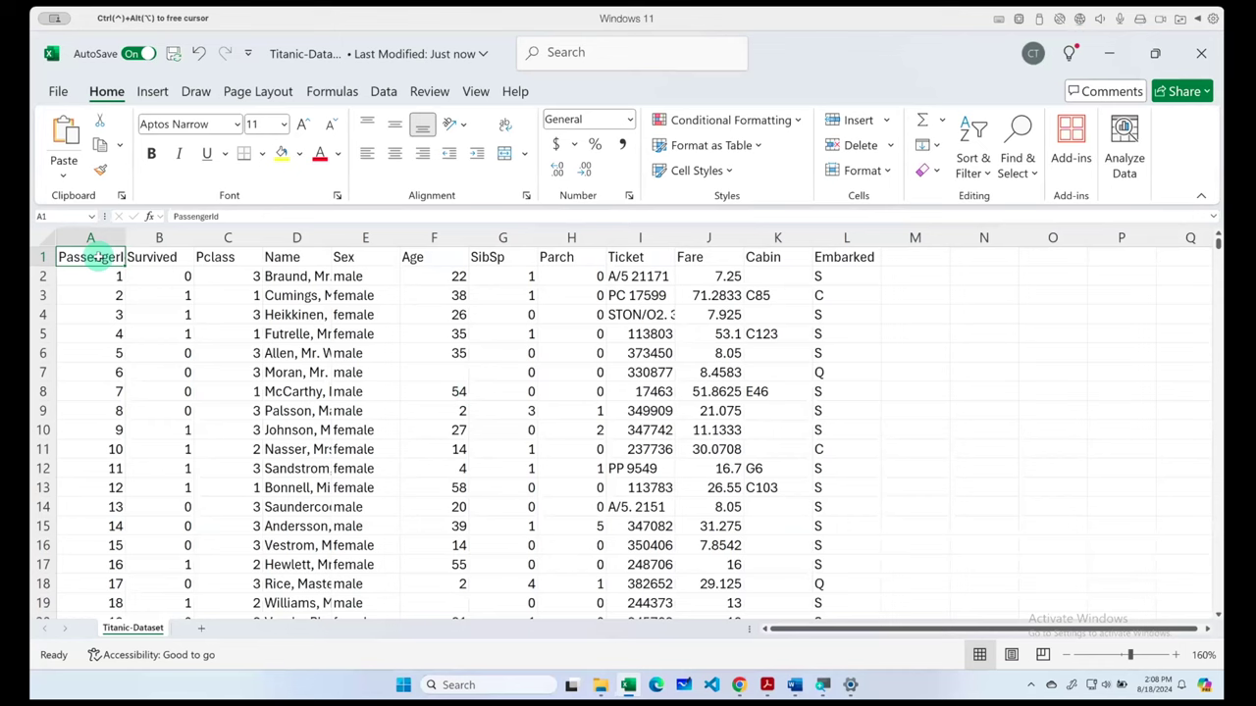
key(ctrl+shift+End)
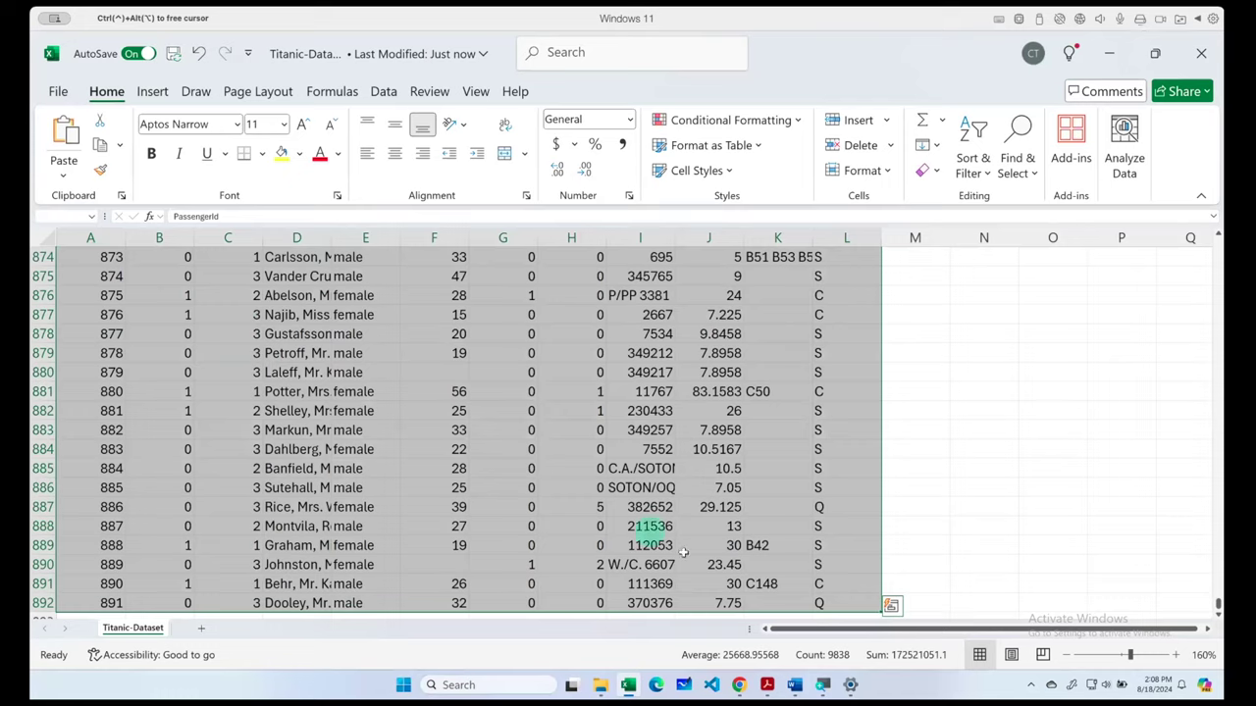
scroll(458, 490, up, 20)
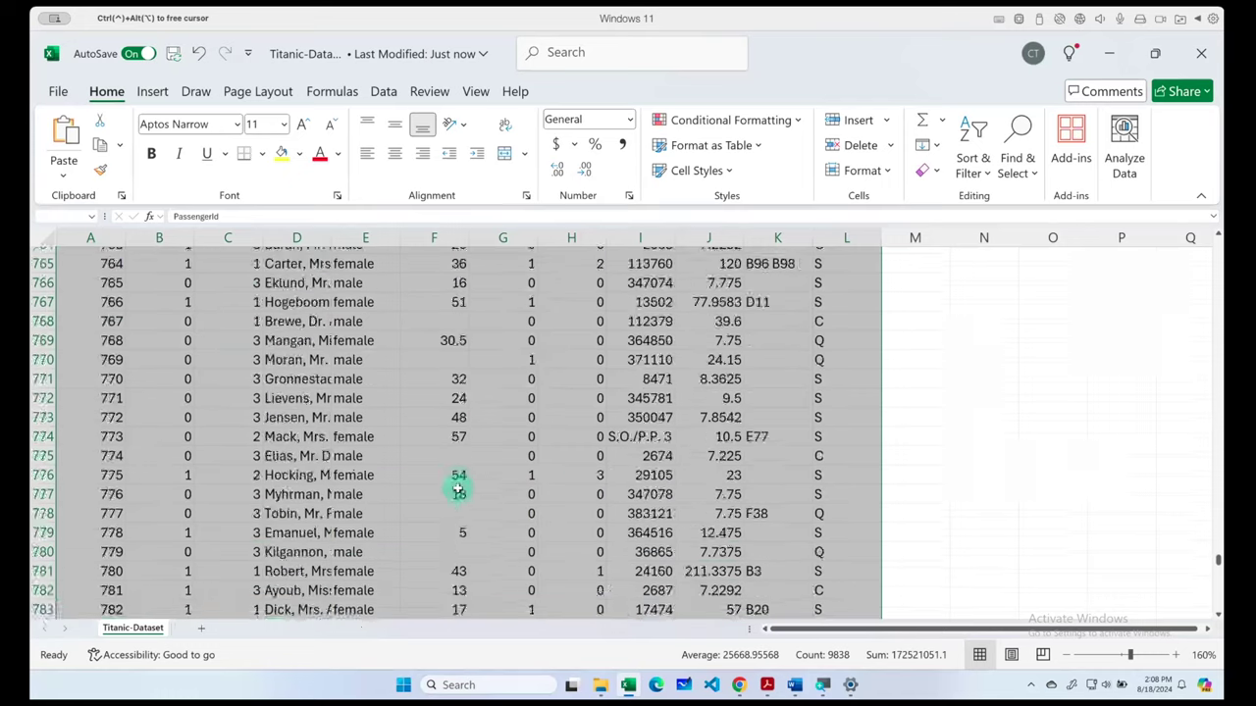
scroll(458, 490, up, 20)
scroll(442, 533, up, 20)
scroll(426, 536, up, 20)
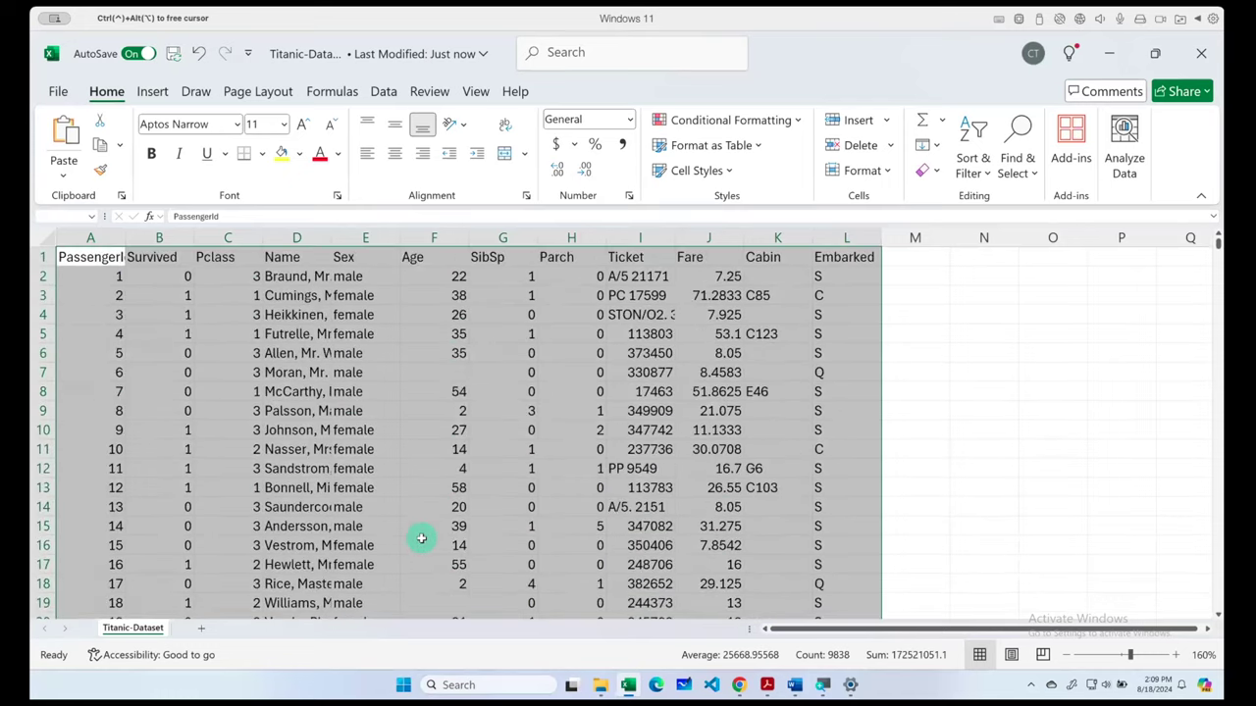
- Convert the data range into table Table1 with the first row as headers
key(ctrl+t)
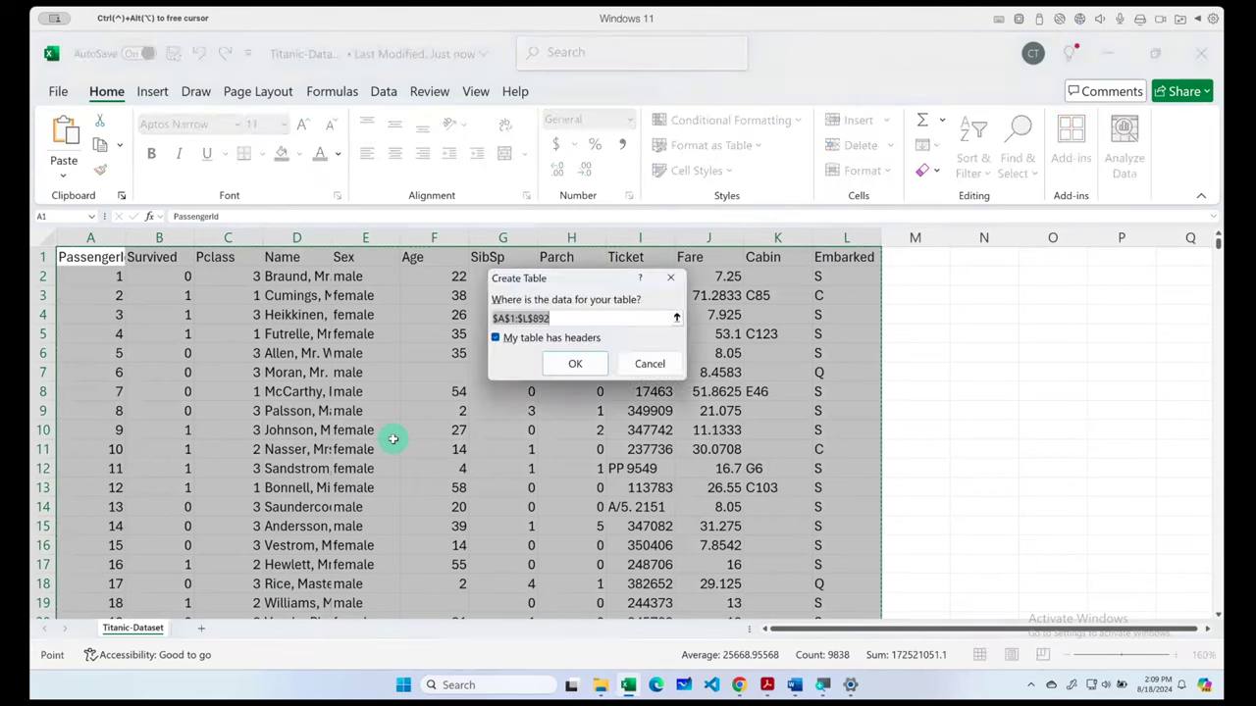
click(572, 362)
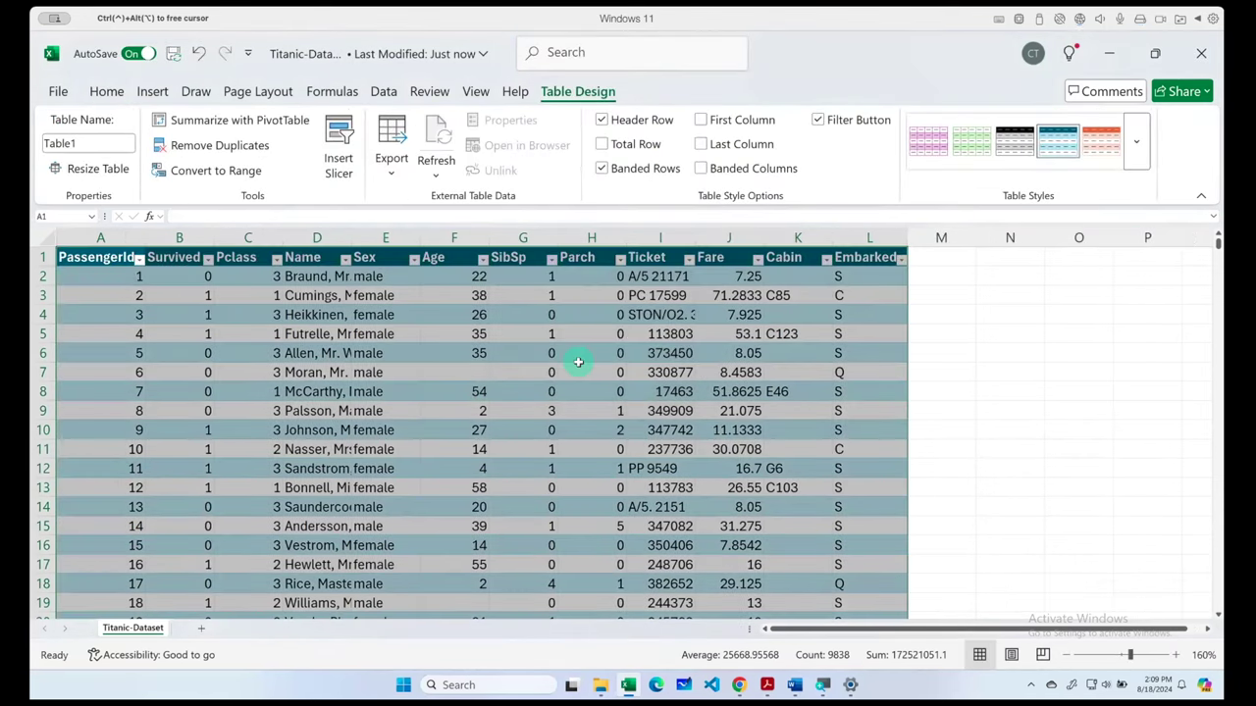
click(470, 369)
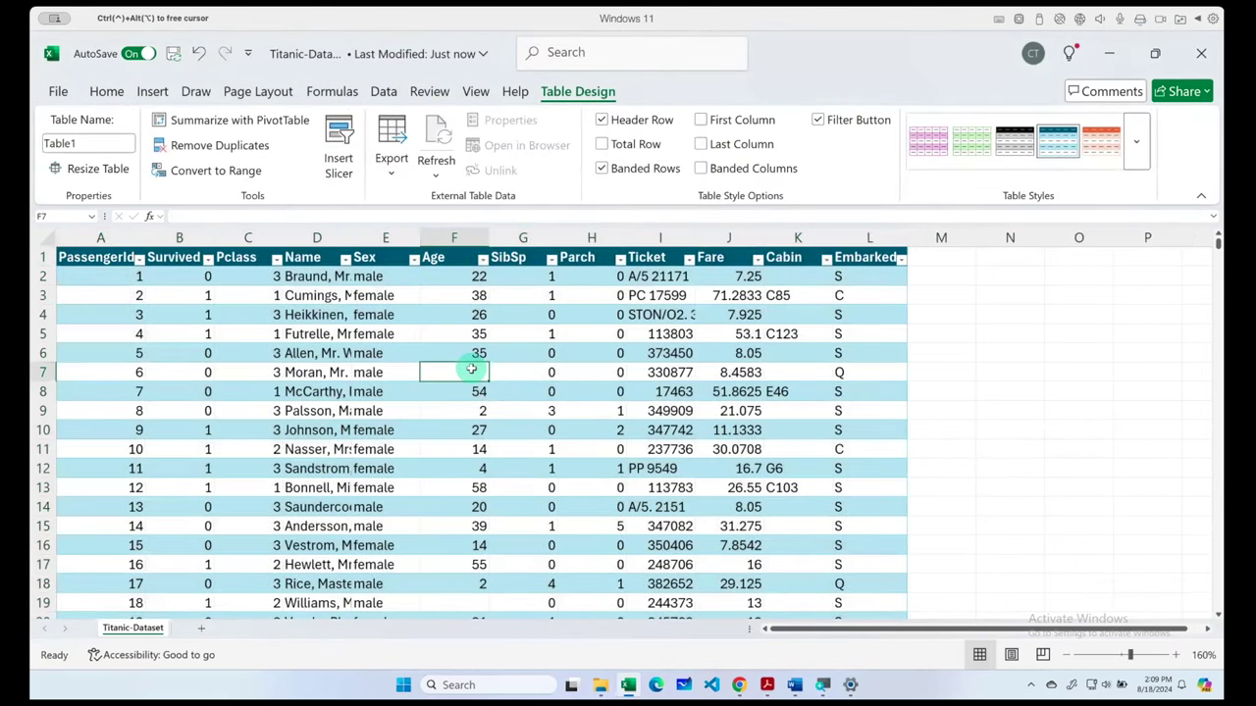
- Auto-fit every column's width to its contents
click(47, 238)
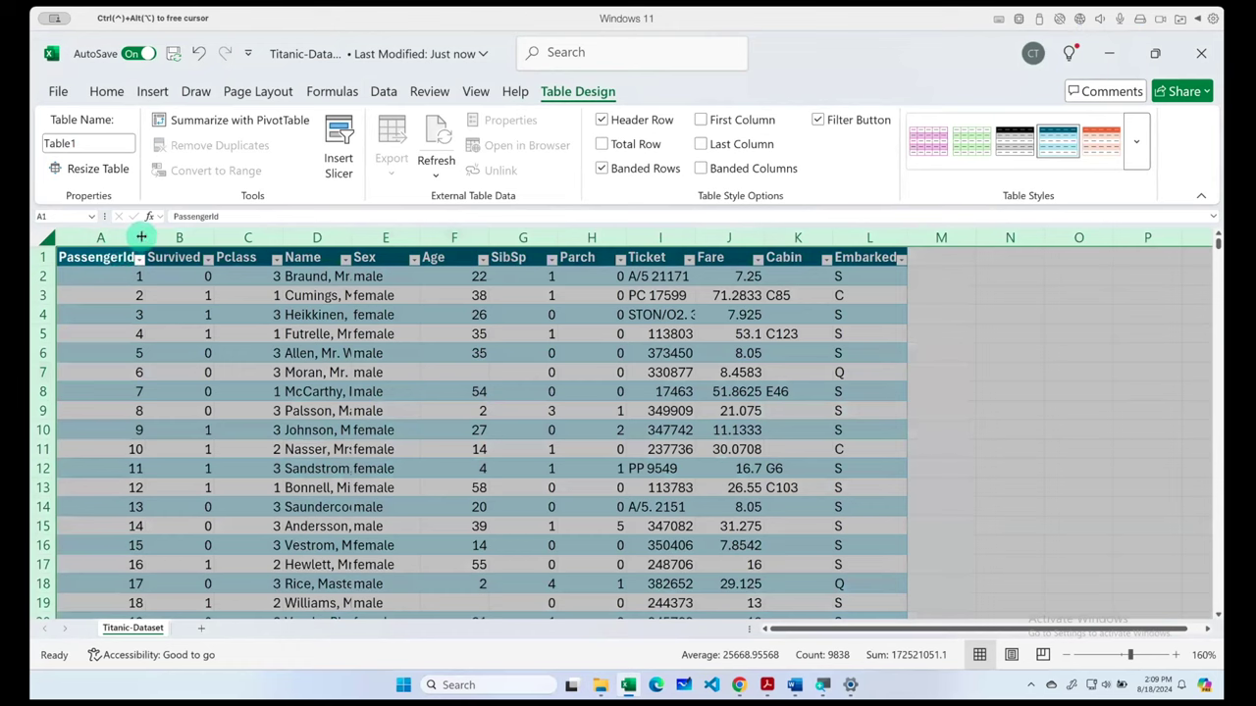
double_click(141, 237)
click(265, 372)
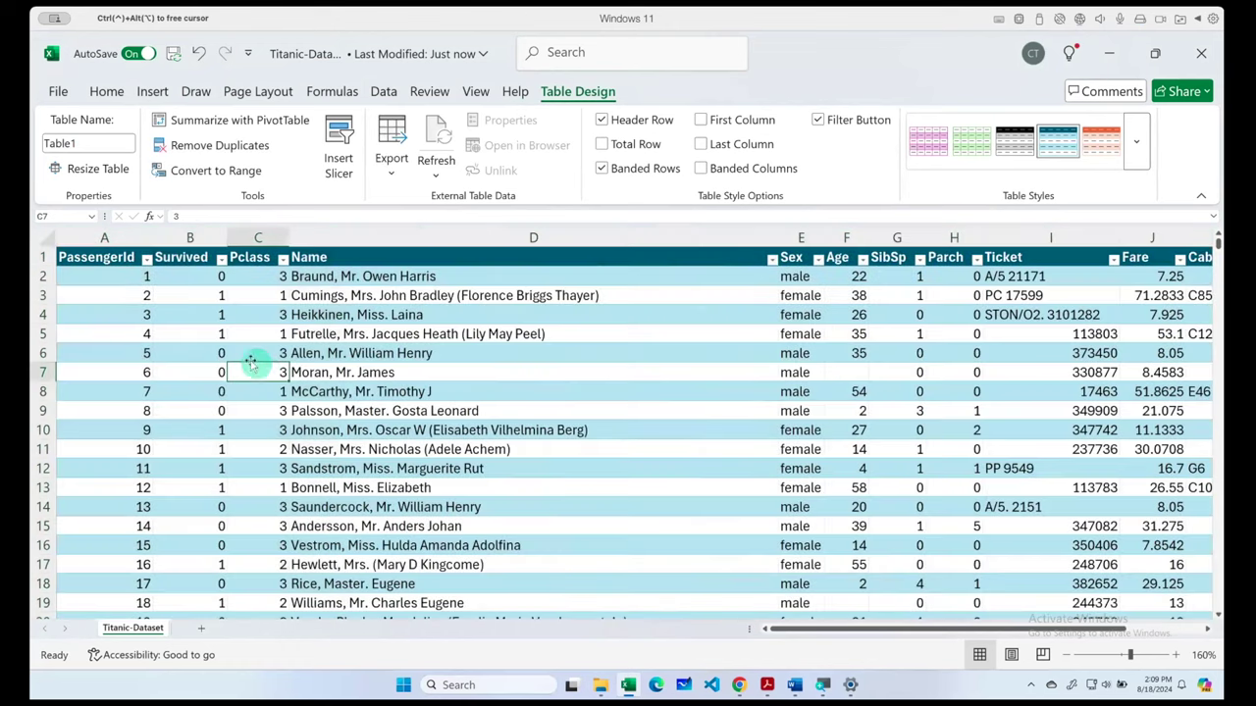
click(98, 258)
click(93, 232)
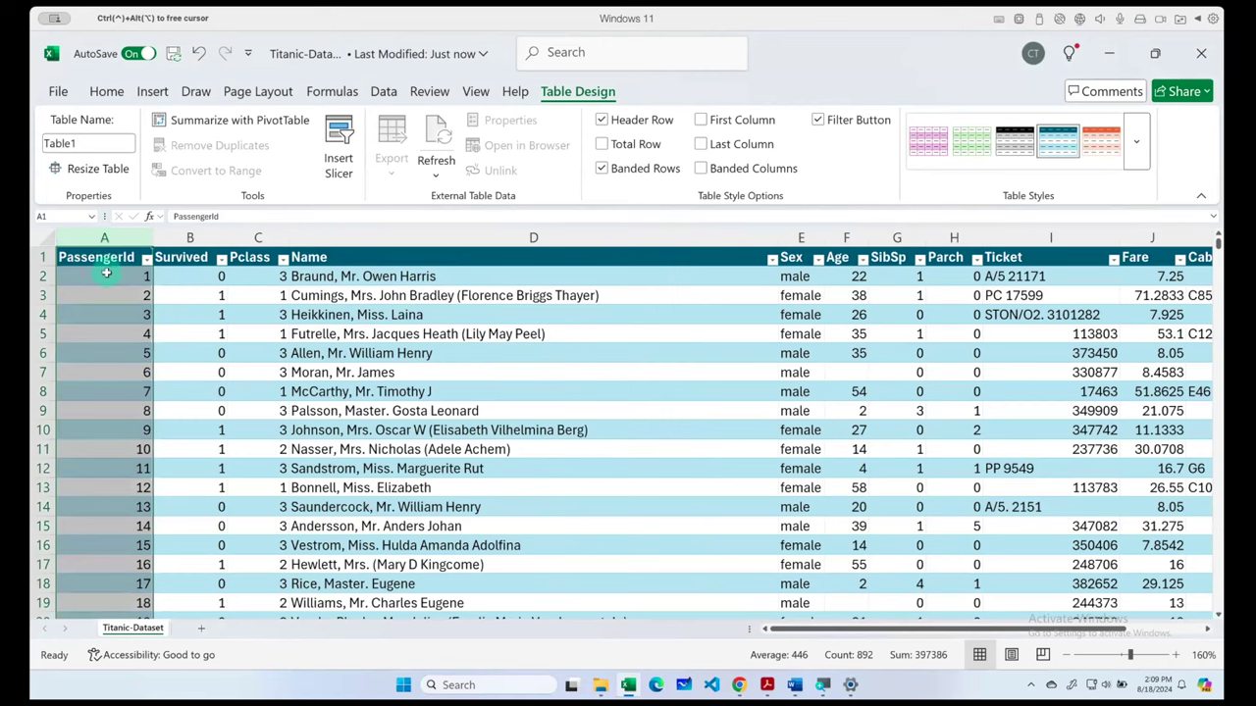
click(189, 257)
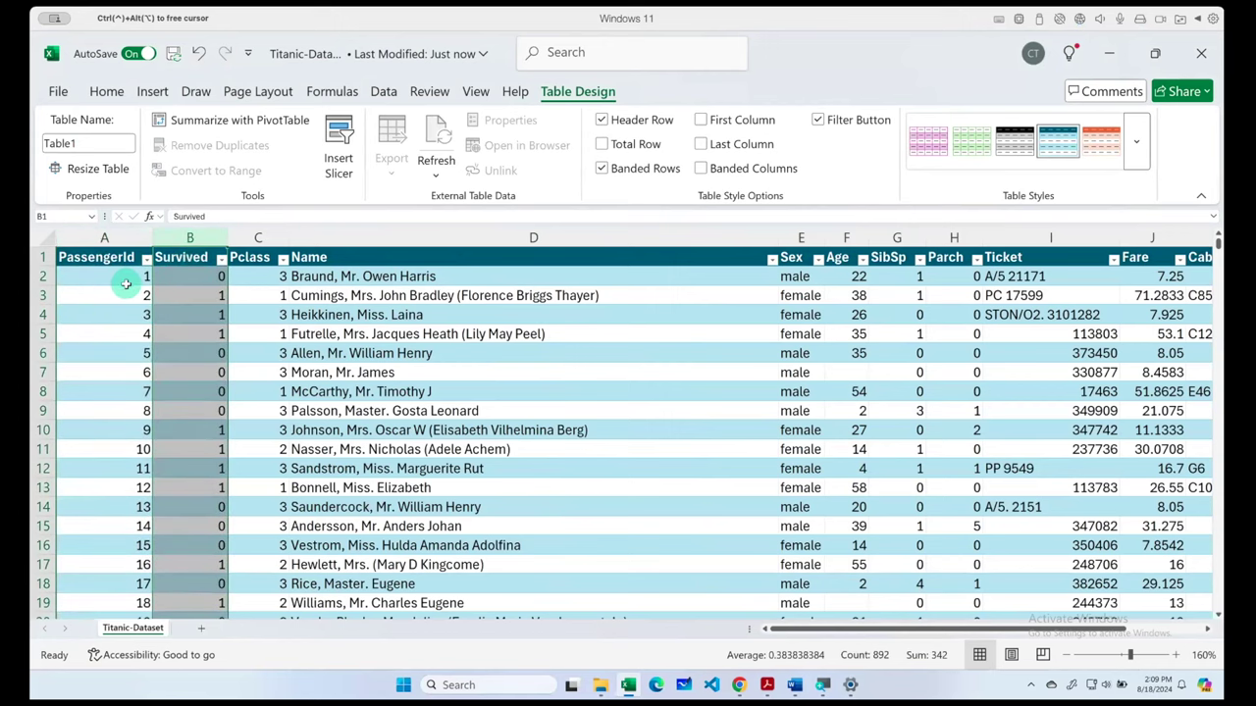
ctrl+scroll(123, 281, up, 1)
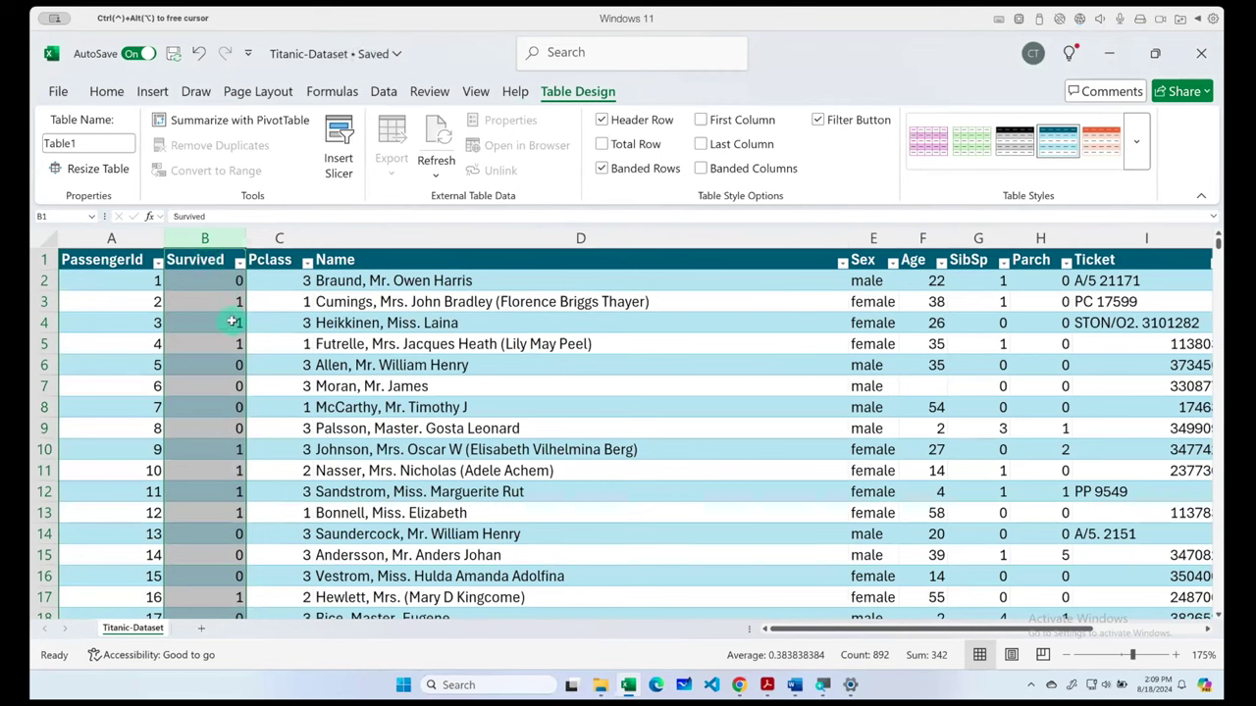
click(240, 261)
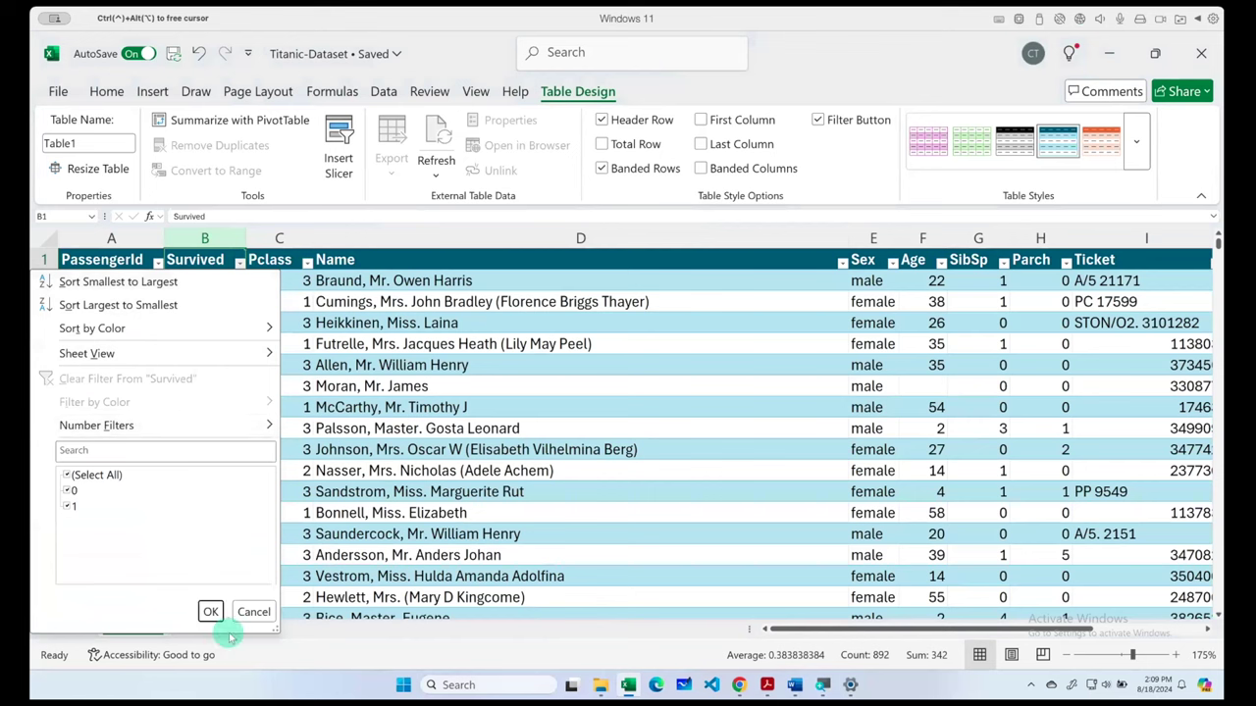
click(254, 611)
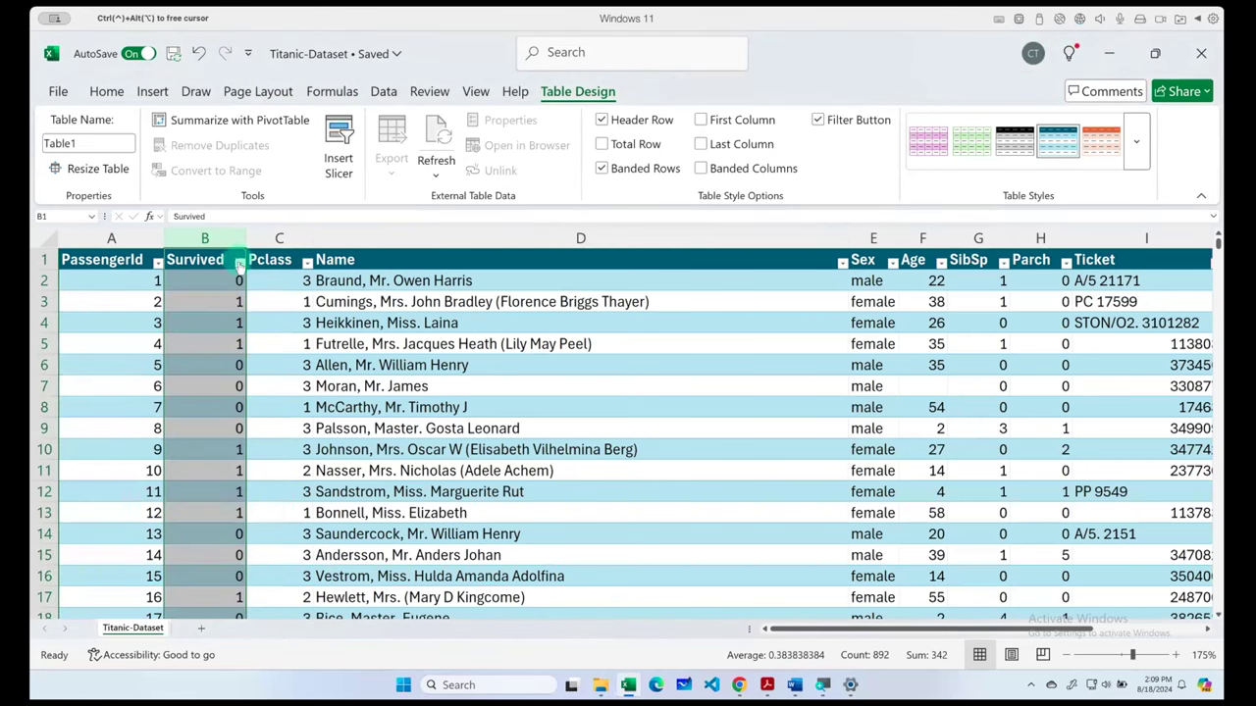
click(239, 260)
click(239, 263)
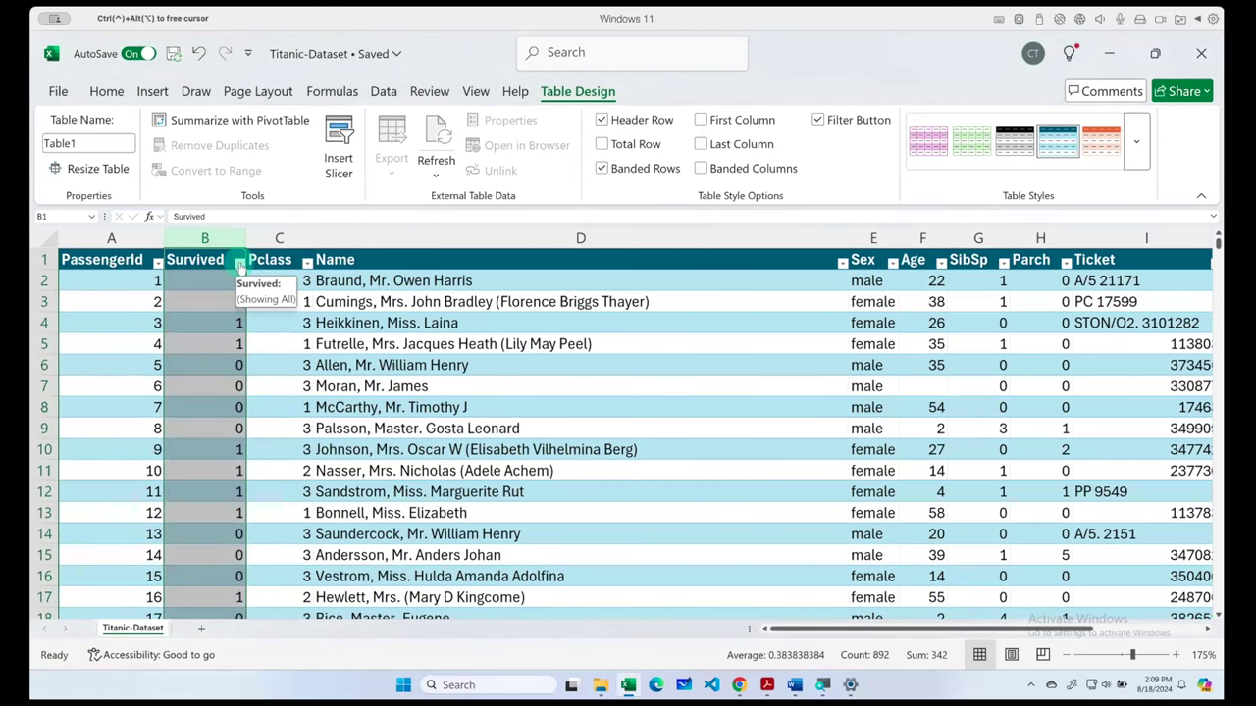
click(157, 263)
click(157, 263)
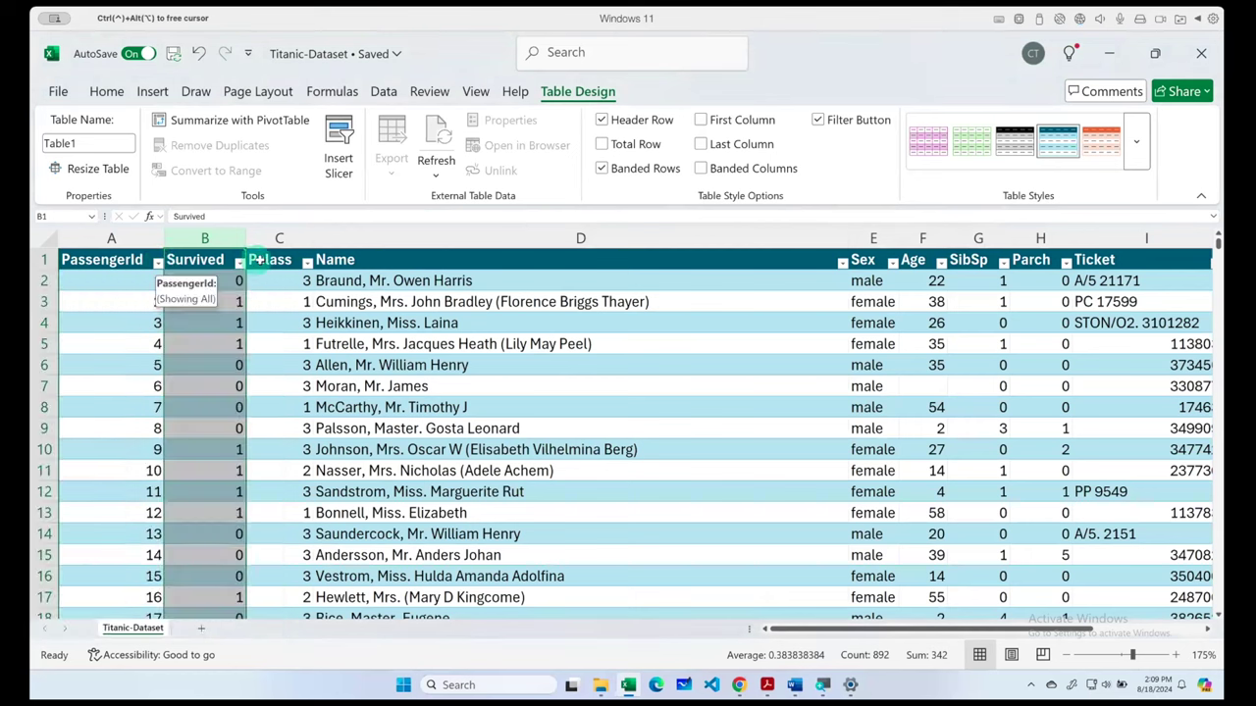
click(307, 263)
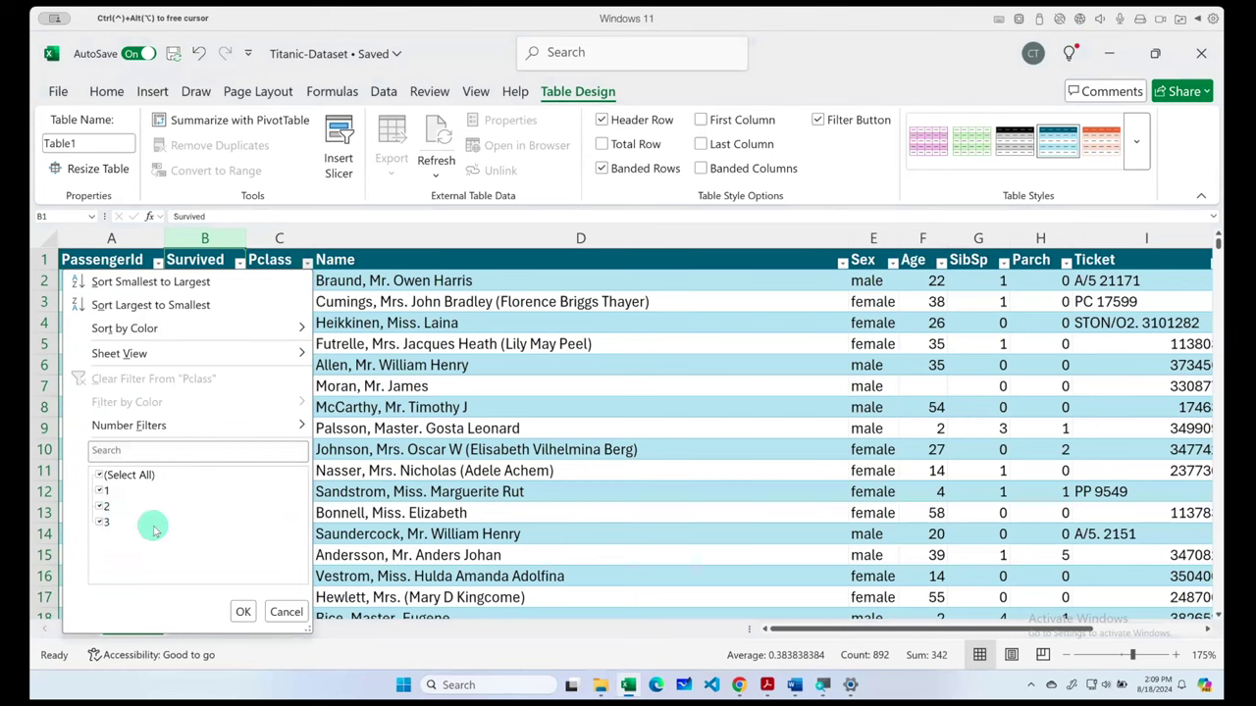
click(243, 611)
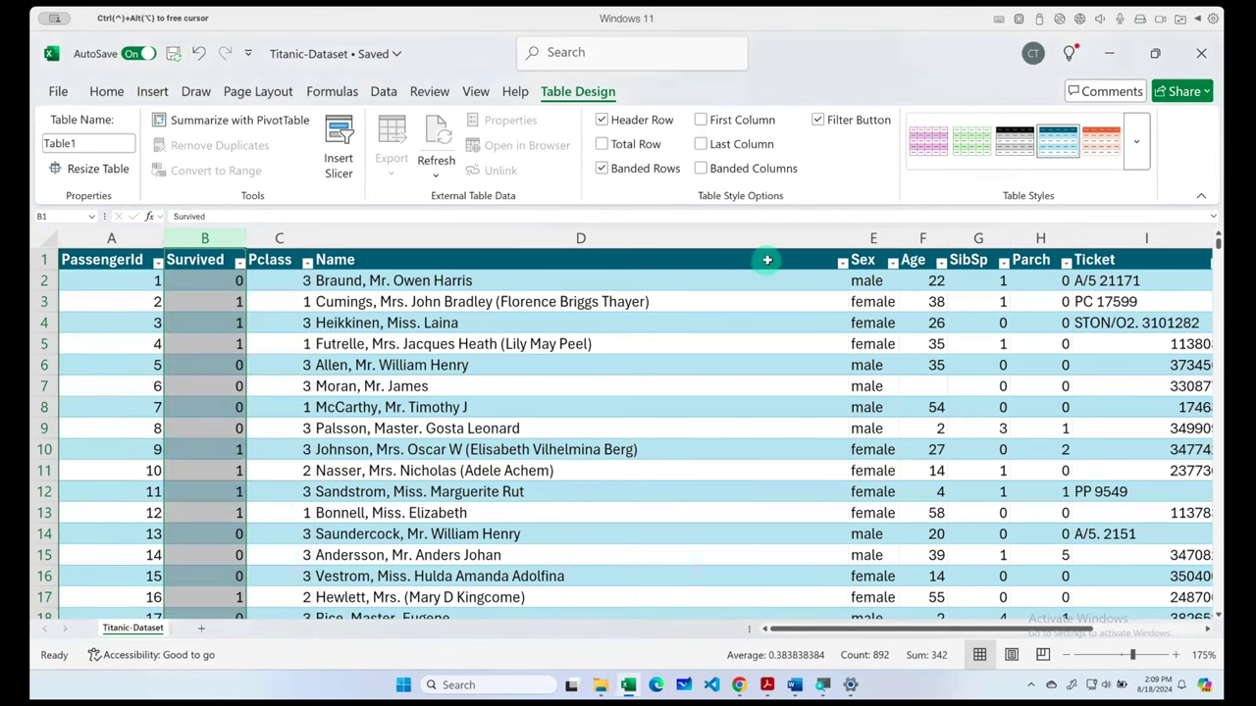
click(842, 263)
scroll(748, 501, down, 10)
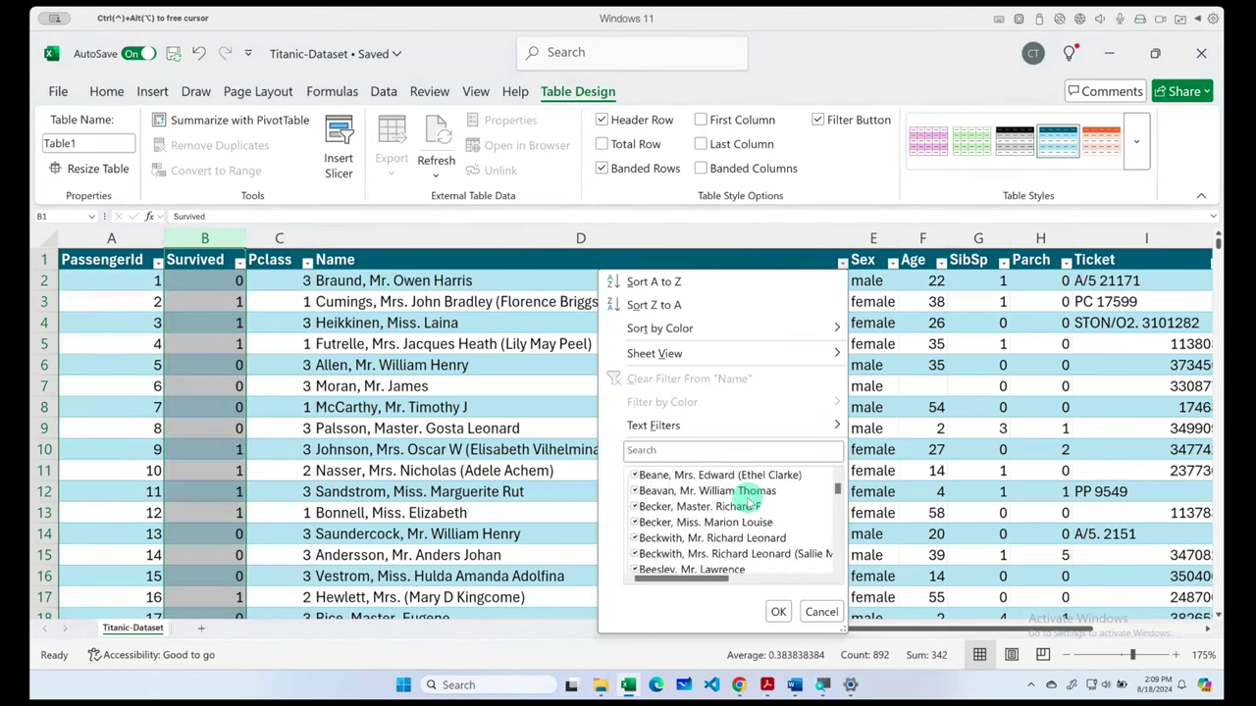
scroll(750, 502, down, 20)
scroll(750, 502, down, 20)
scroll(750, 502, down, 20)
scroll(750, 502, down, 20)
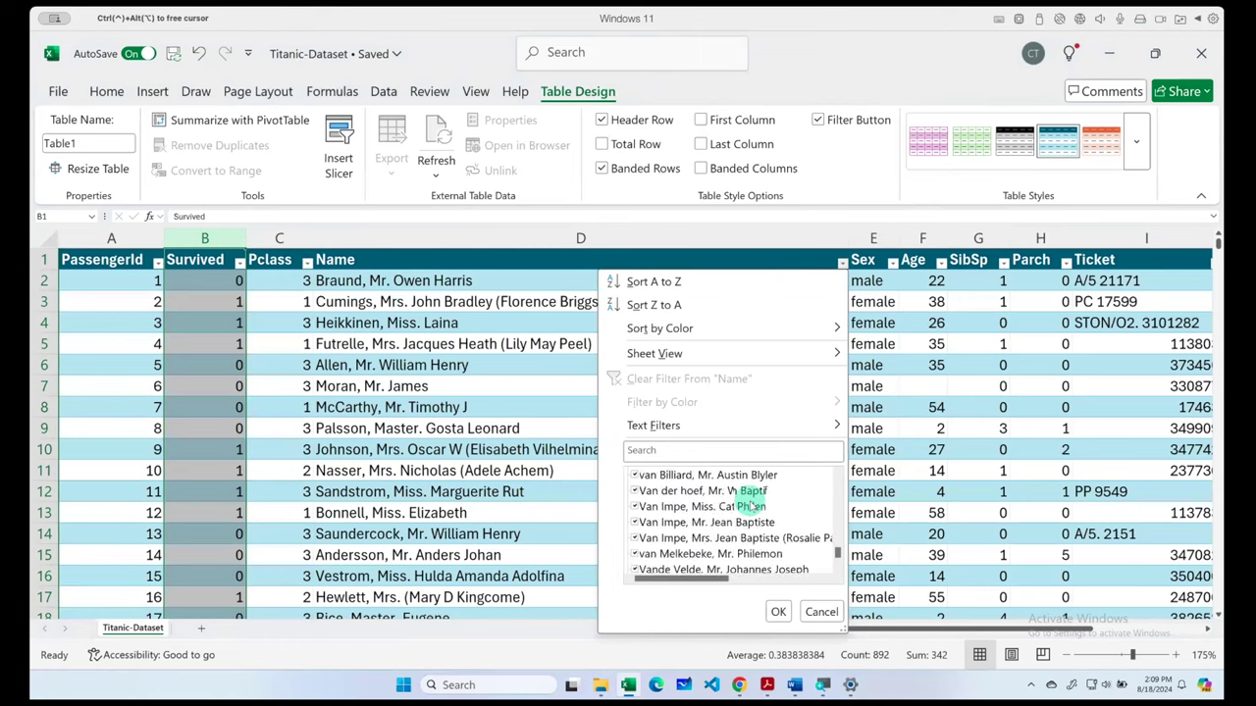
scroll(750, 505, down, 10)
click(821, 611)
scroll(610, 445, right, 3)
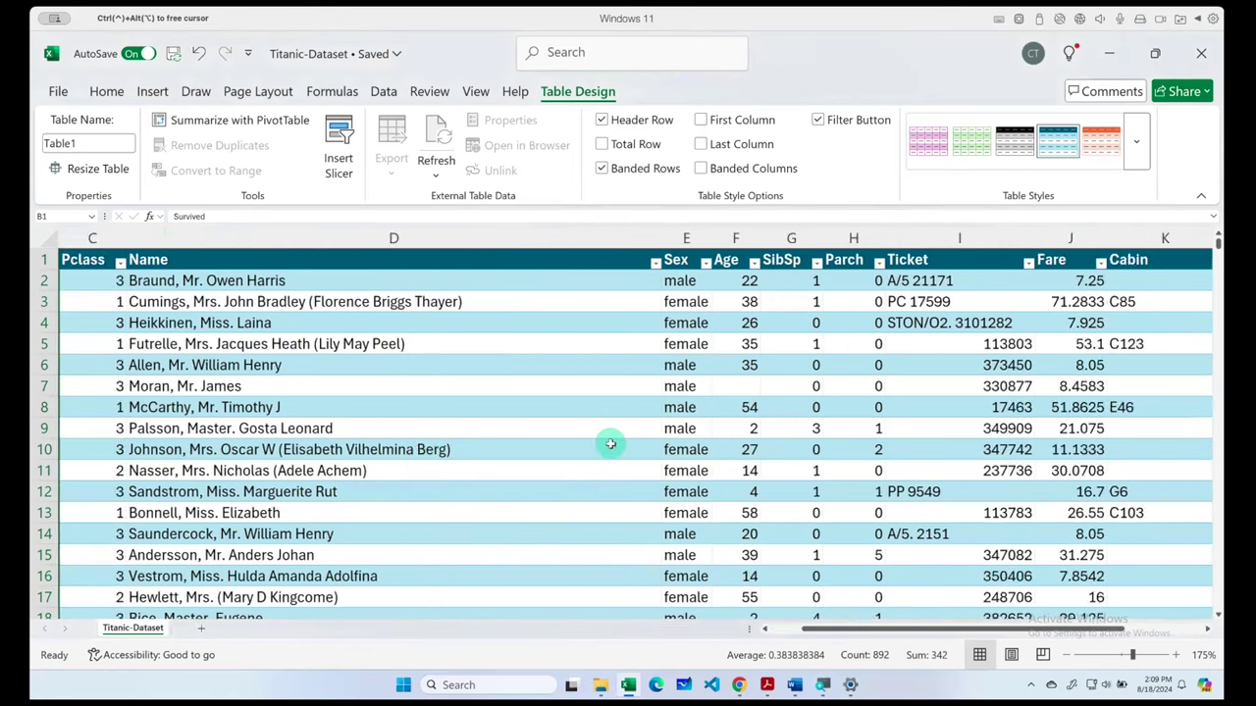
scroll(610, 444, left, 3)
click(867, 260)
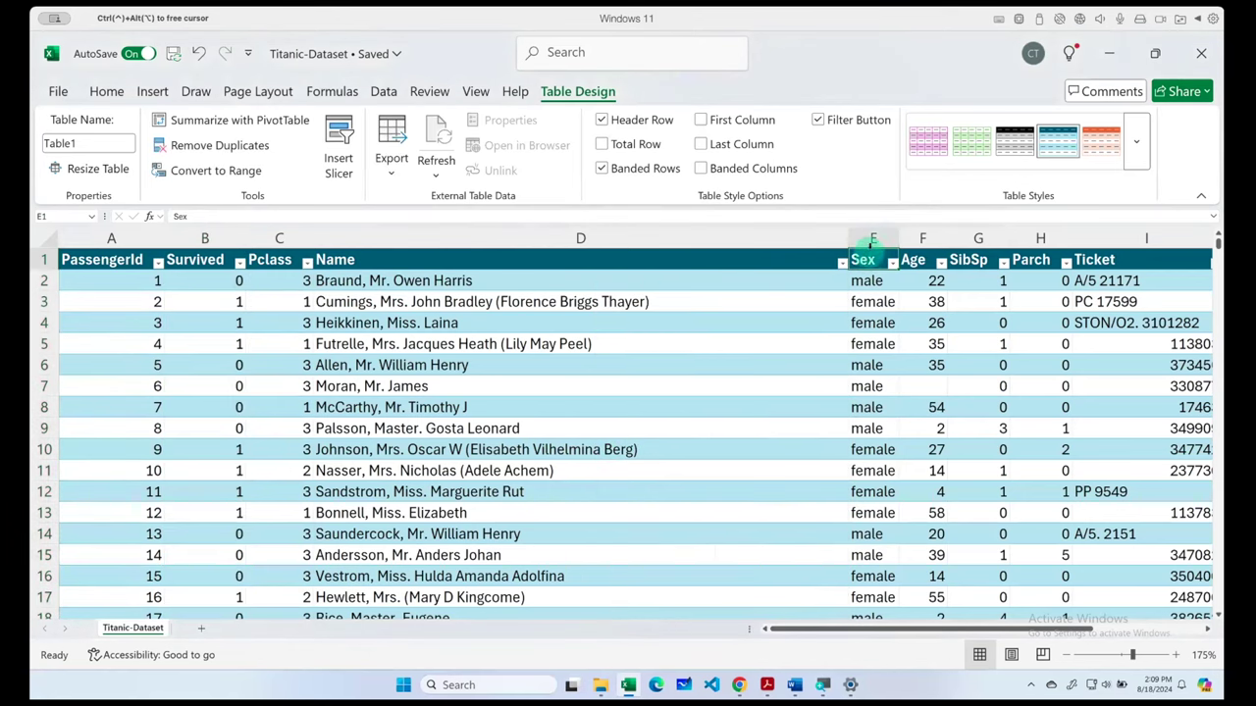
click(893, 263)
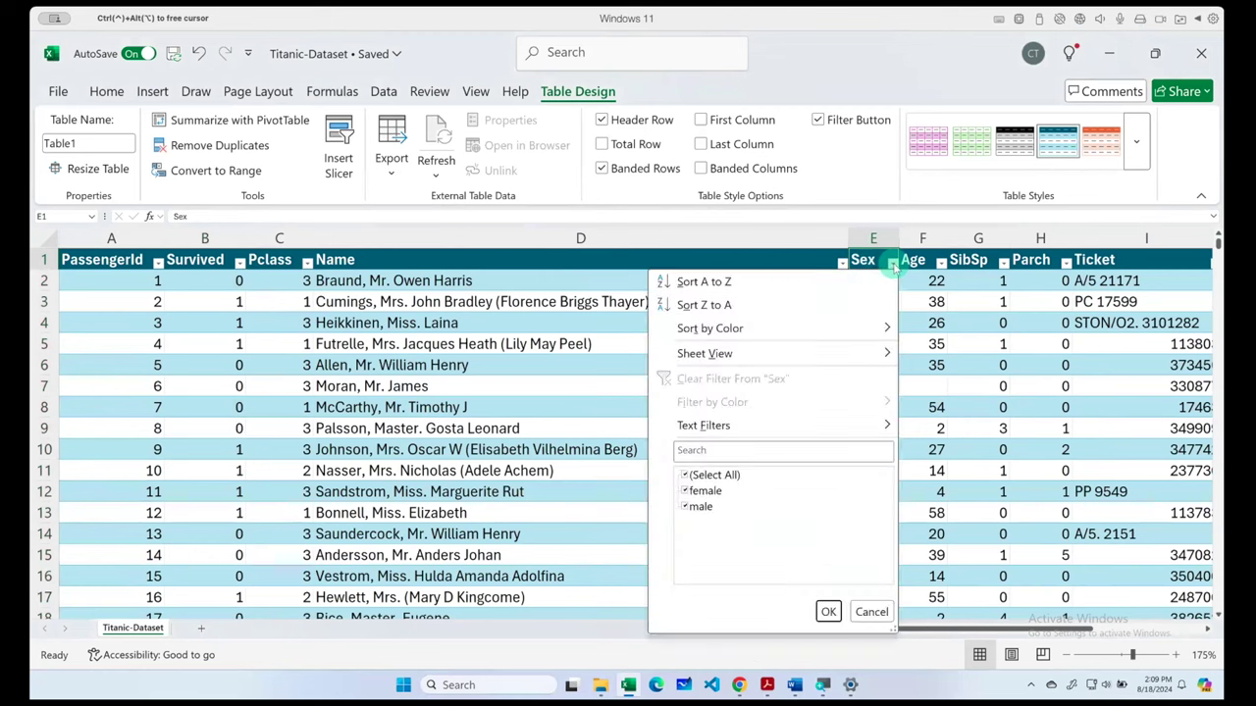
click(872, 611)
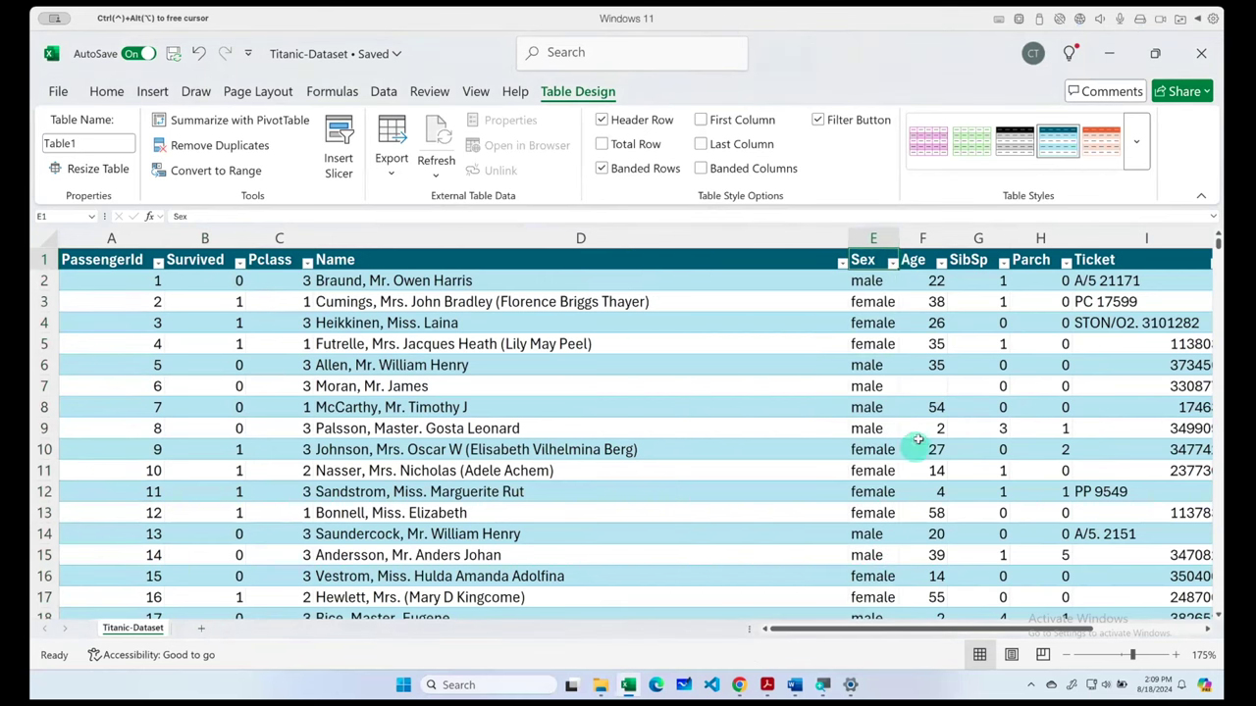
click(940, 263)
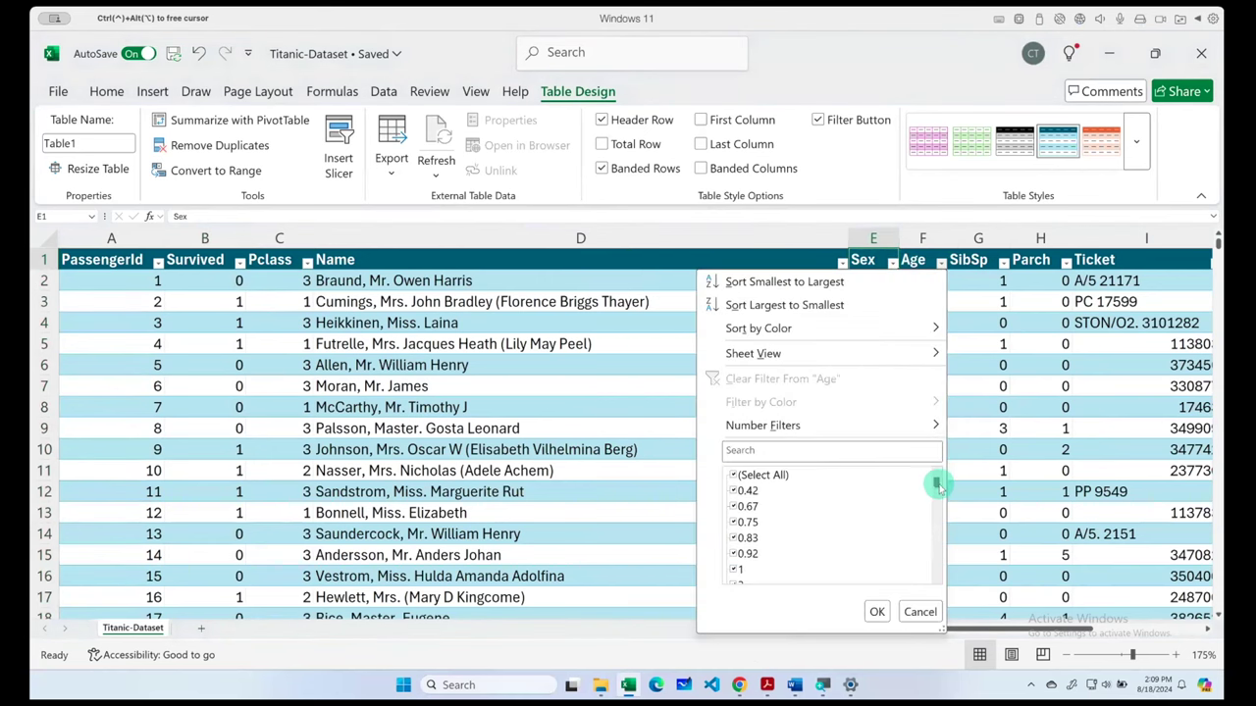
drag(937, 484, 931, 579)
click(920, 613)
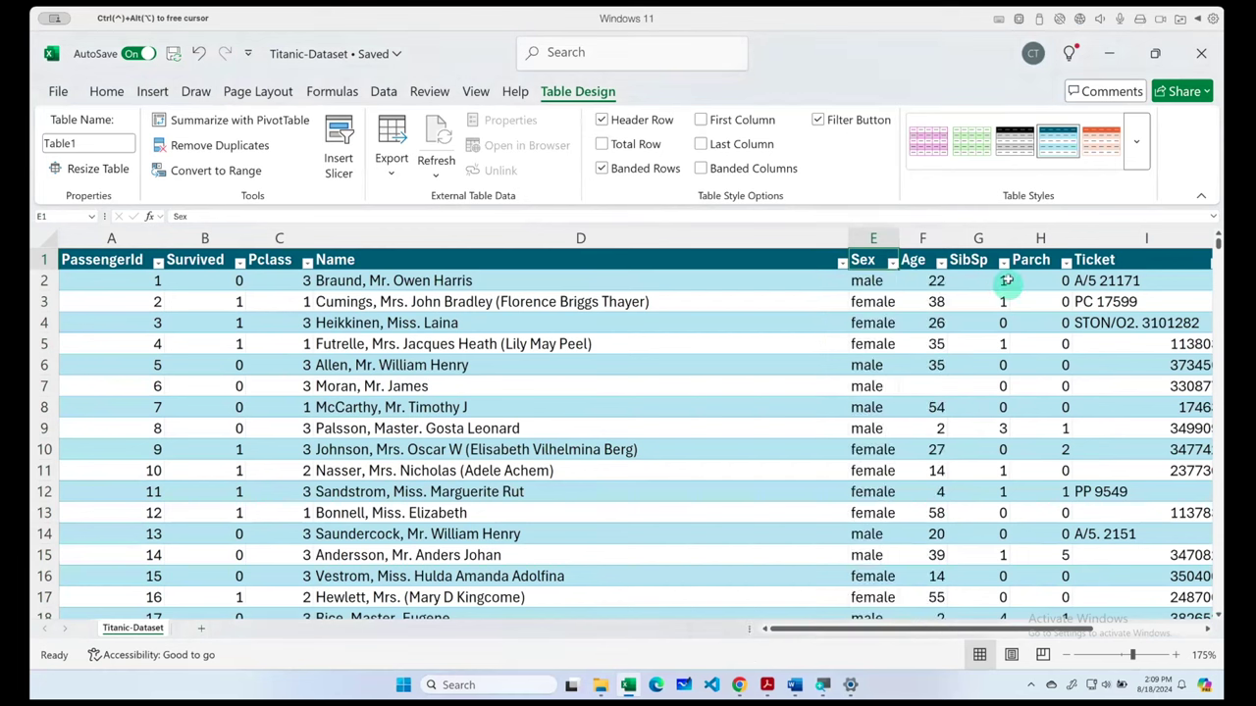
click(1003, 262)
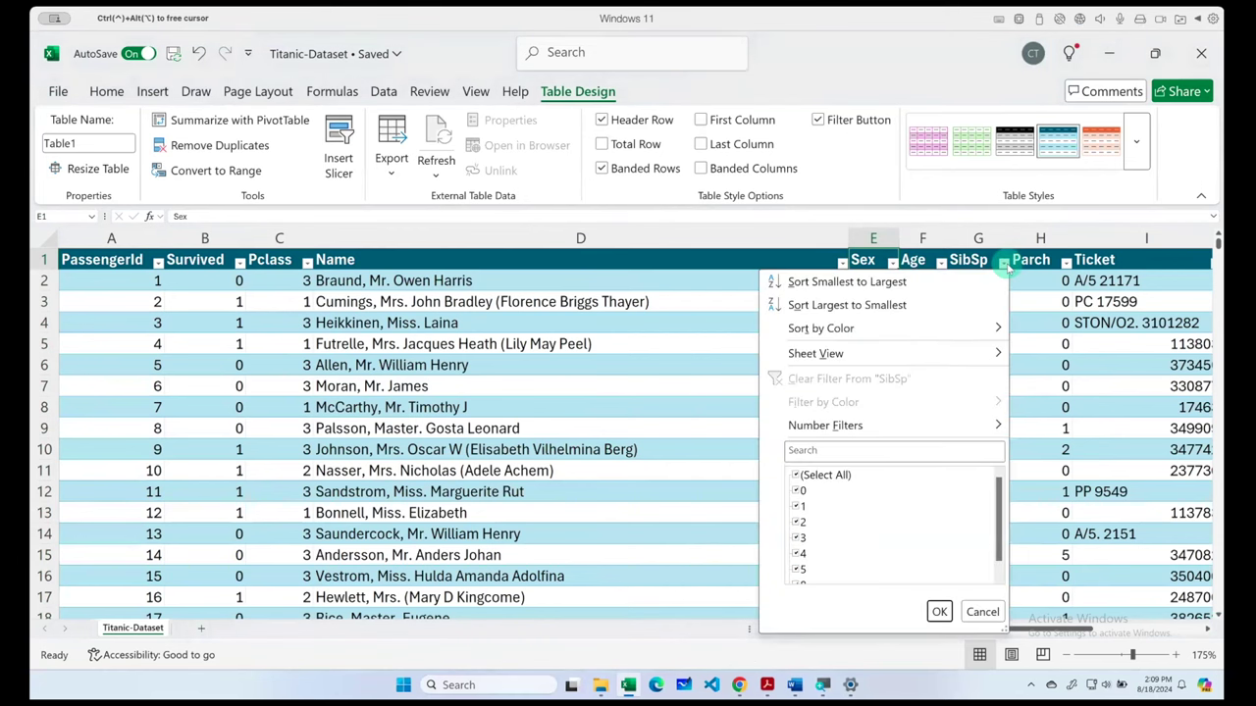
key(Escape)
click(976, 280)
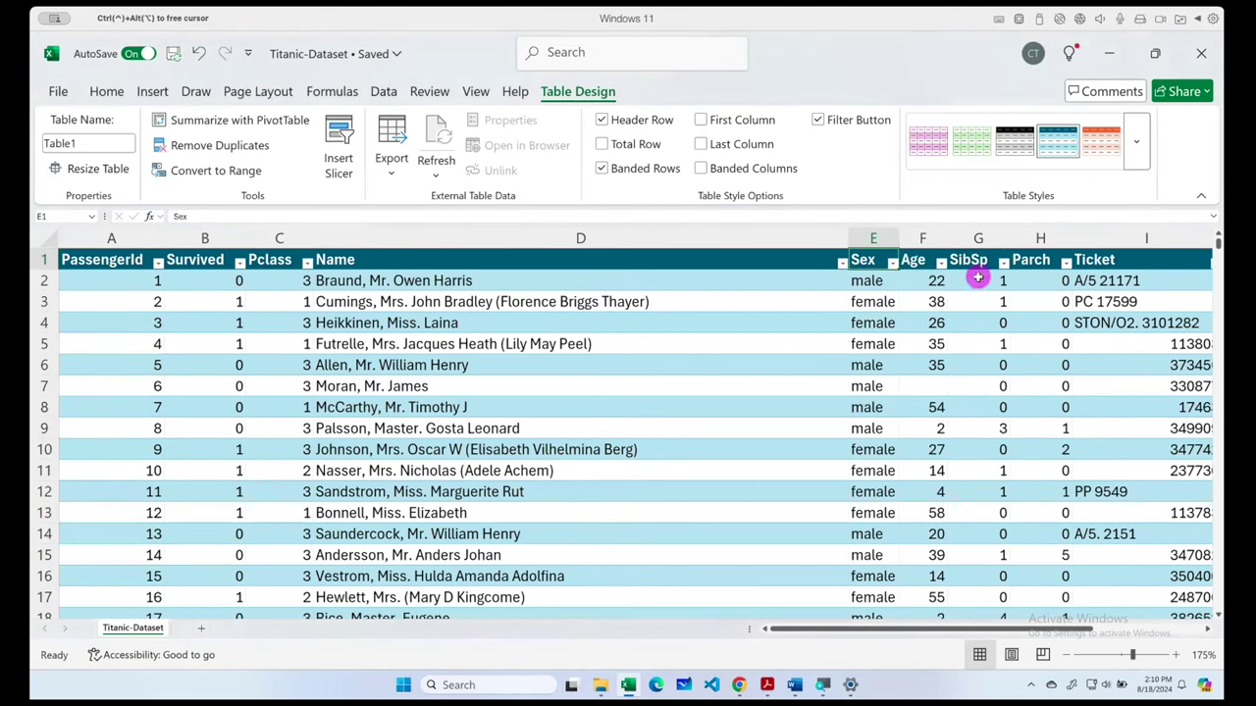
scroll(991, 295, up, 1)
scroll(981, 314, up, 1)
scroll(908, 326, right, 4)
scroll(785, 330, up, 1)
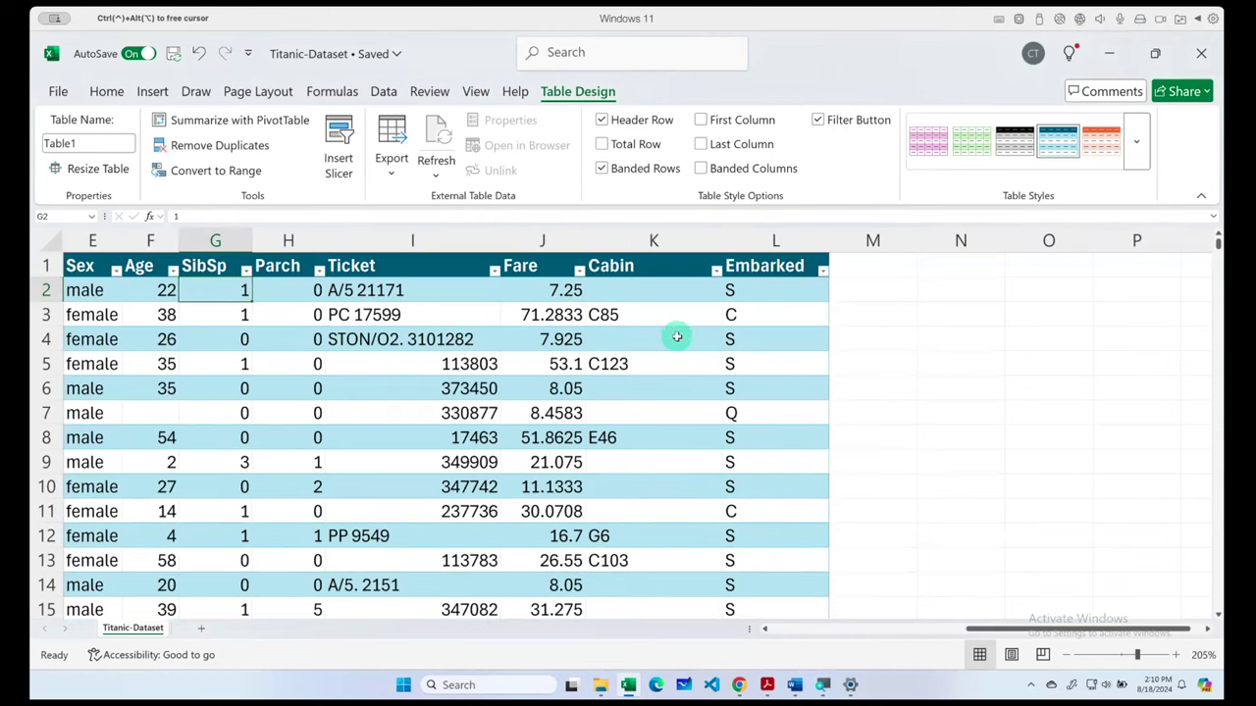
click(246, 271)
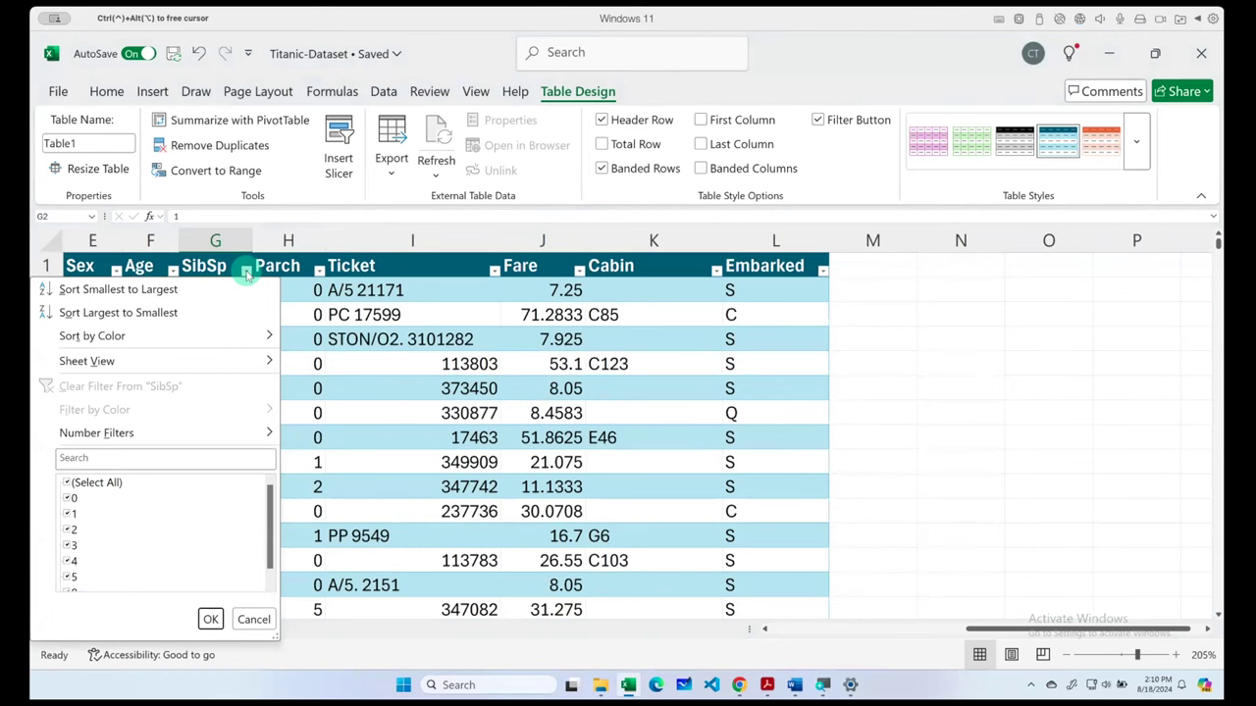
click(246, 271)
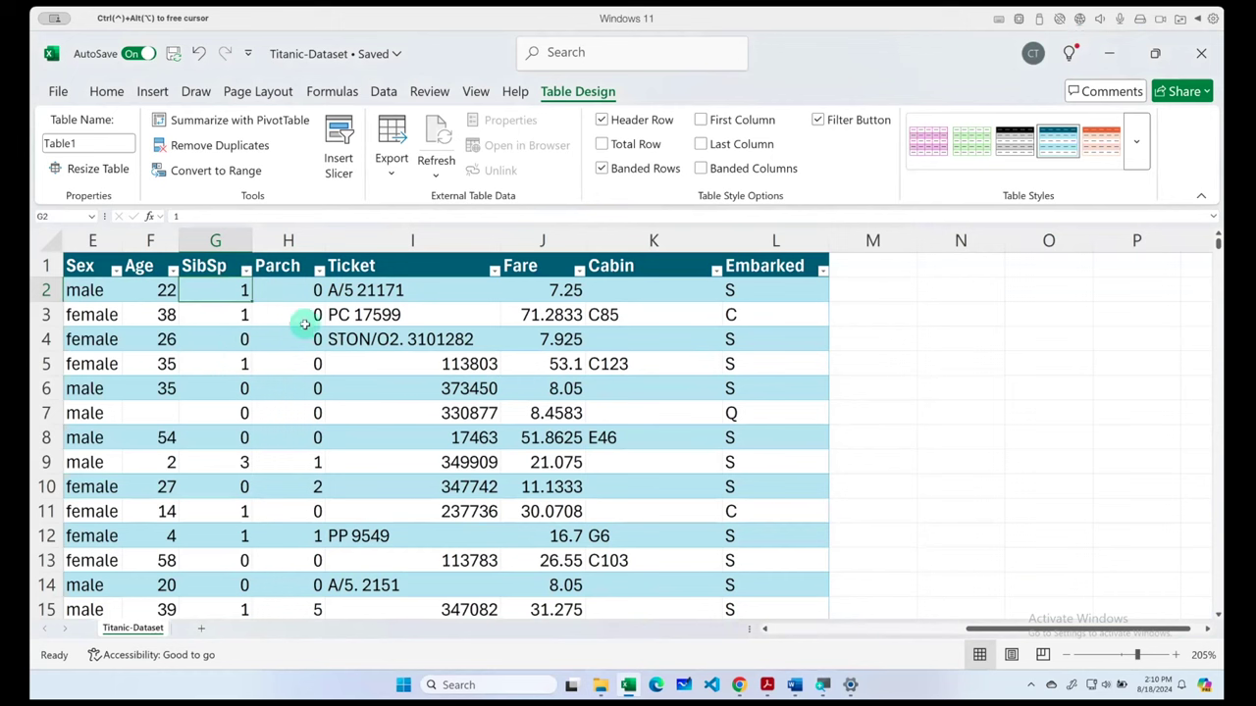
click(318, 271)
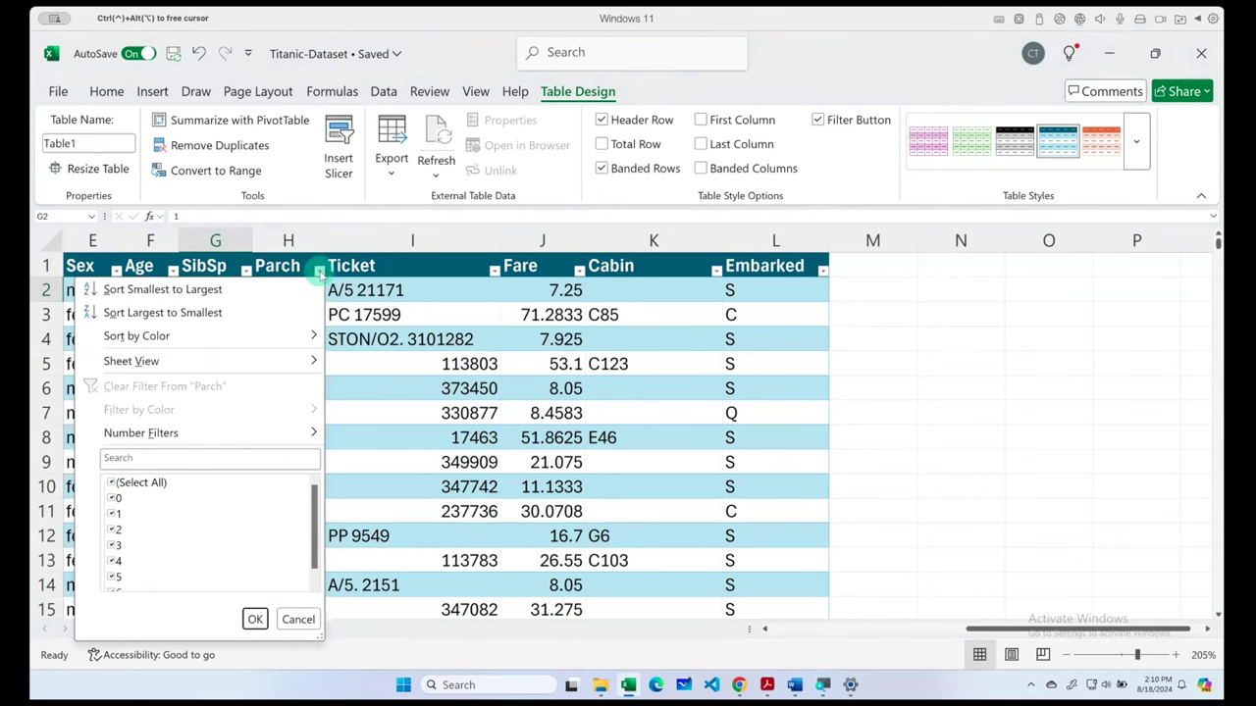
click(318, 271)
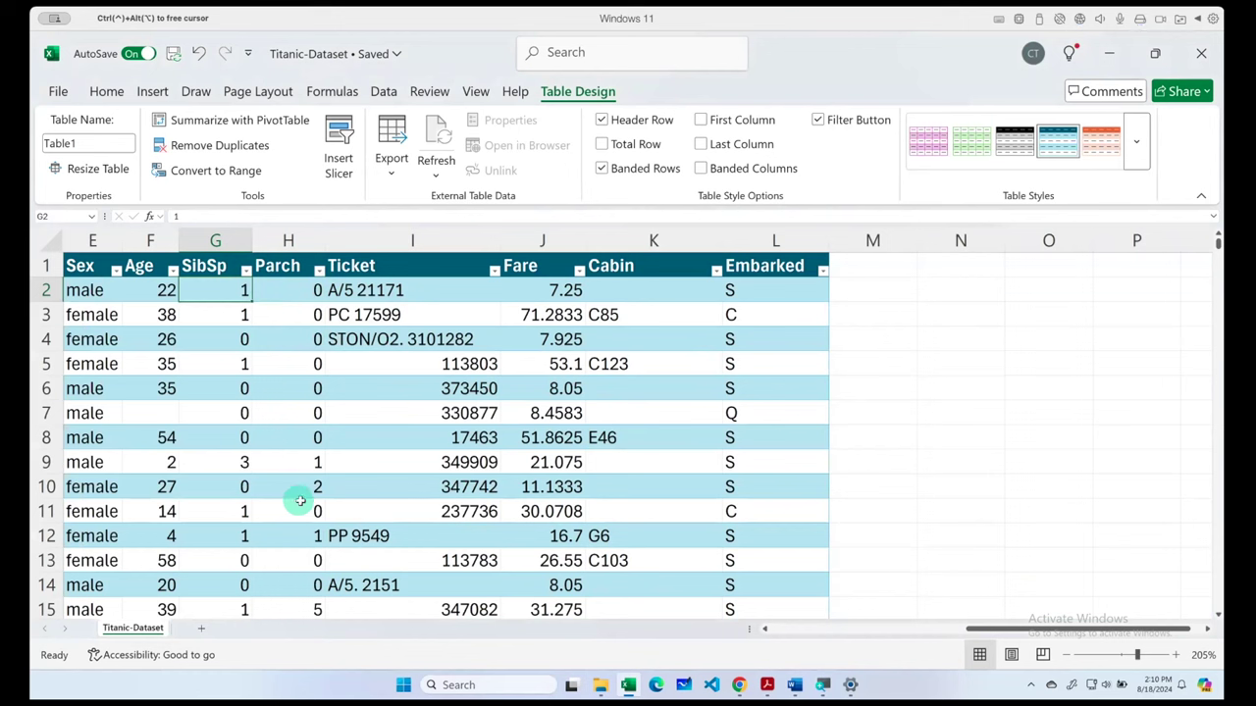
click(493, 271)
scroll(373, 526, down, 10)
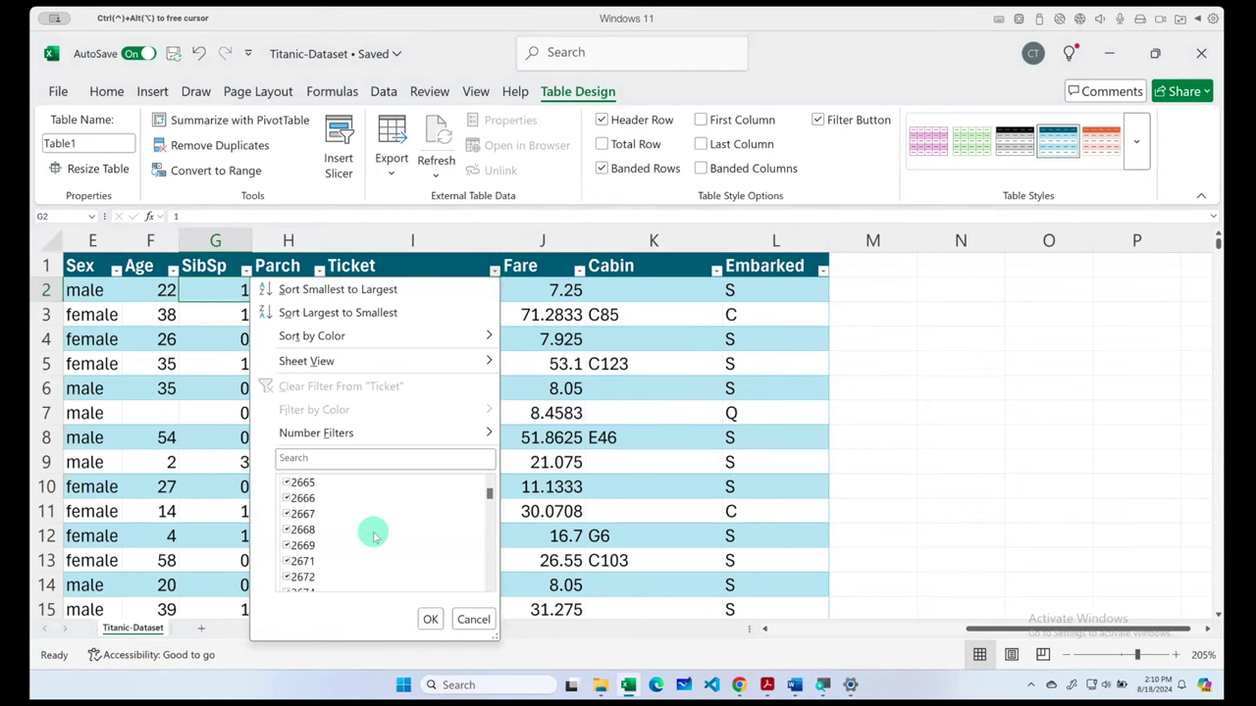
scroll(373, 526, down, 10)
scroll(373, 527, down, 10)
scroll(375, 530, down, 10)
scroll(374, 530, down, 10)
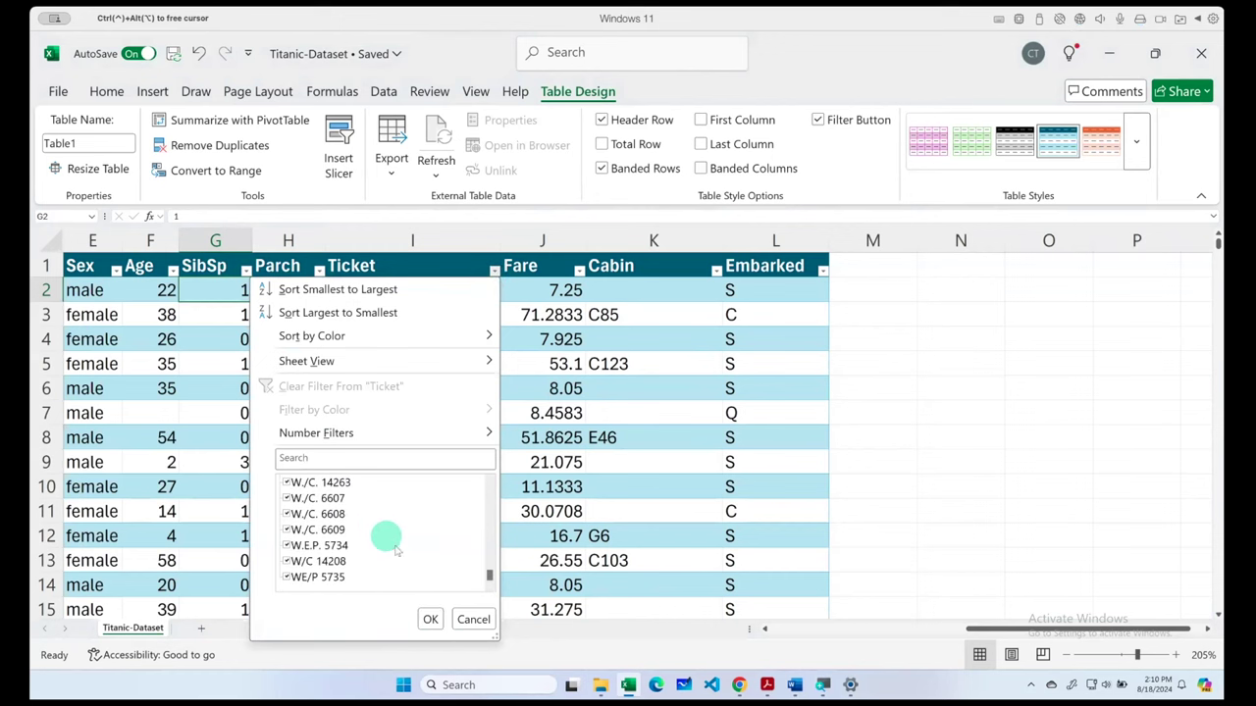
click(473, 619)
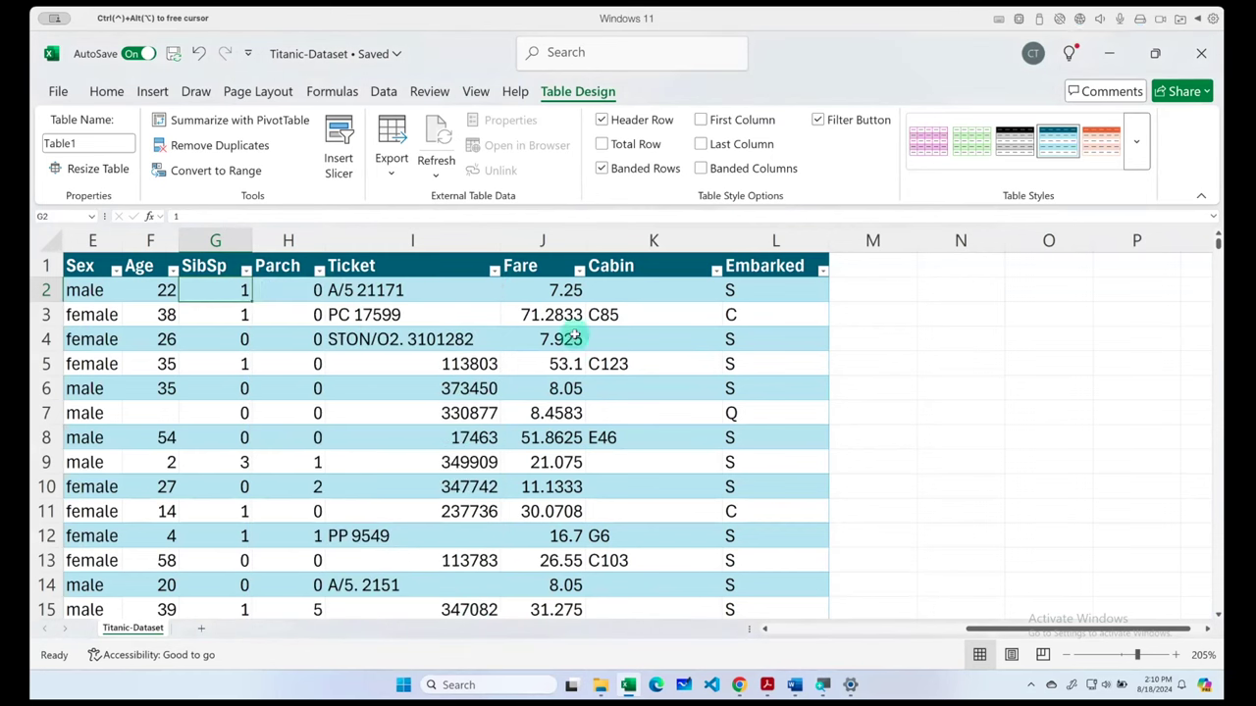
click(580, 270)
mouse_move(575, 488)
mouse_down()
mouse_move(572, 596)
mouse_move(575, 482)
mouse_up()
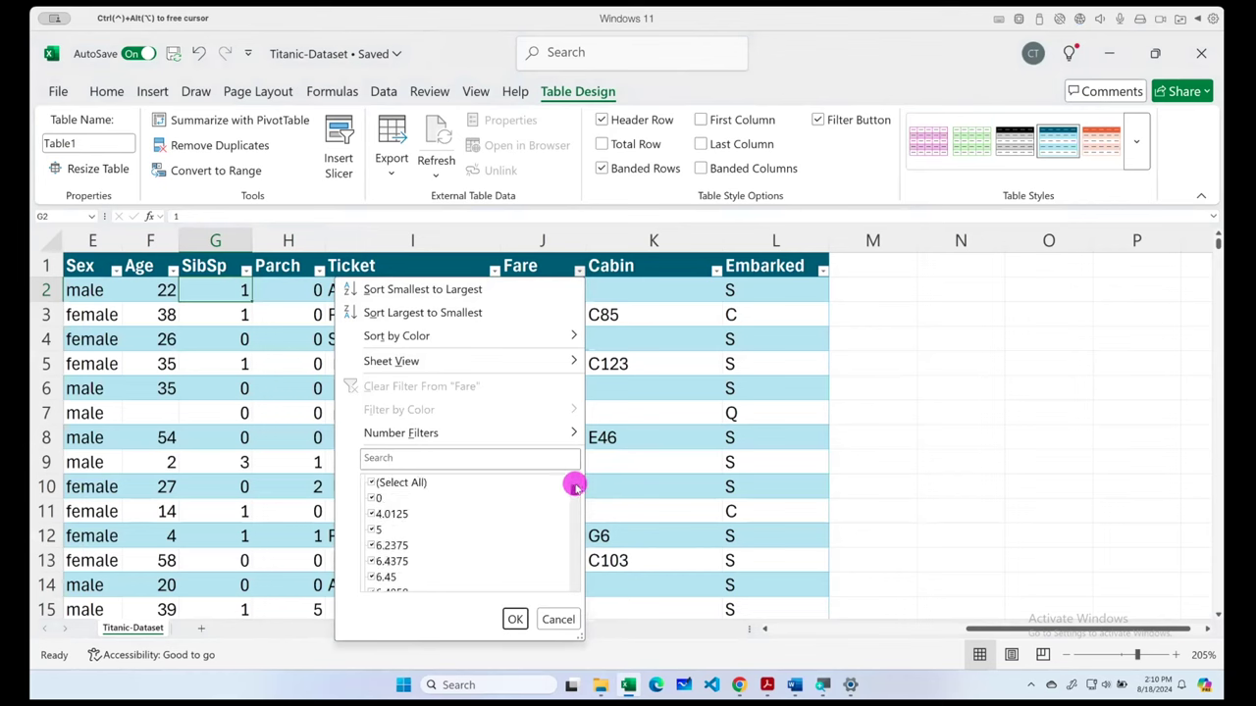
click(558, 619)
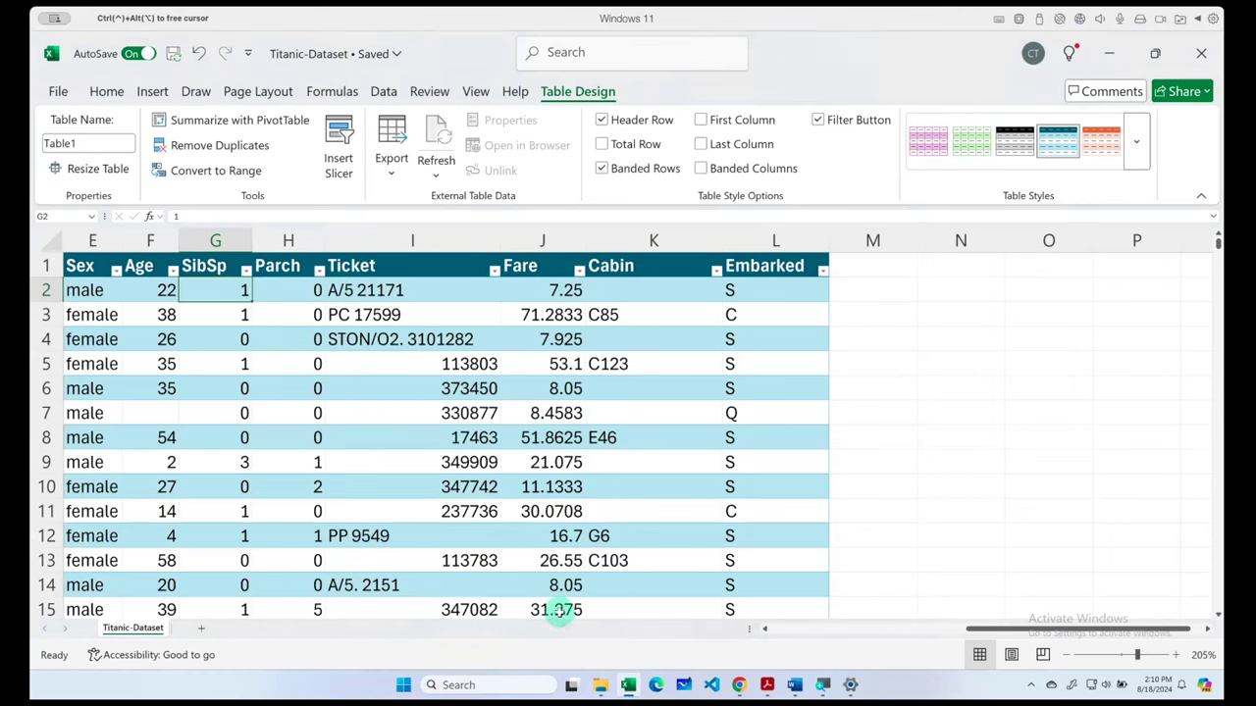
click(716, 271)
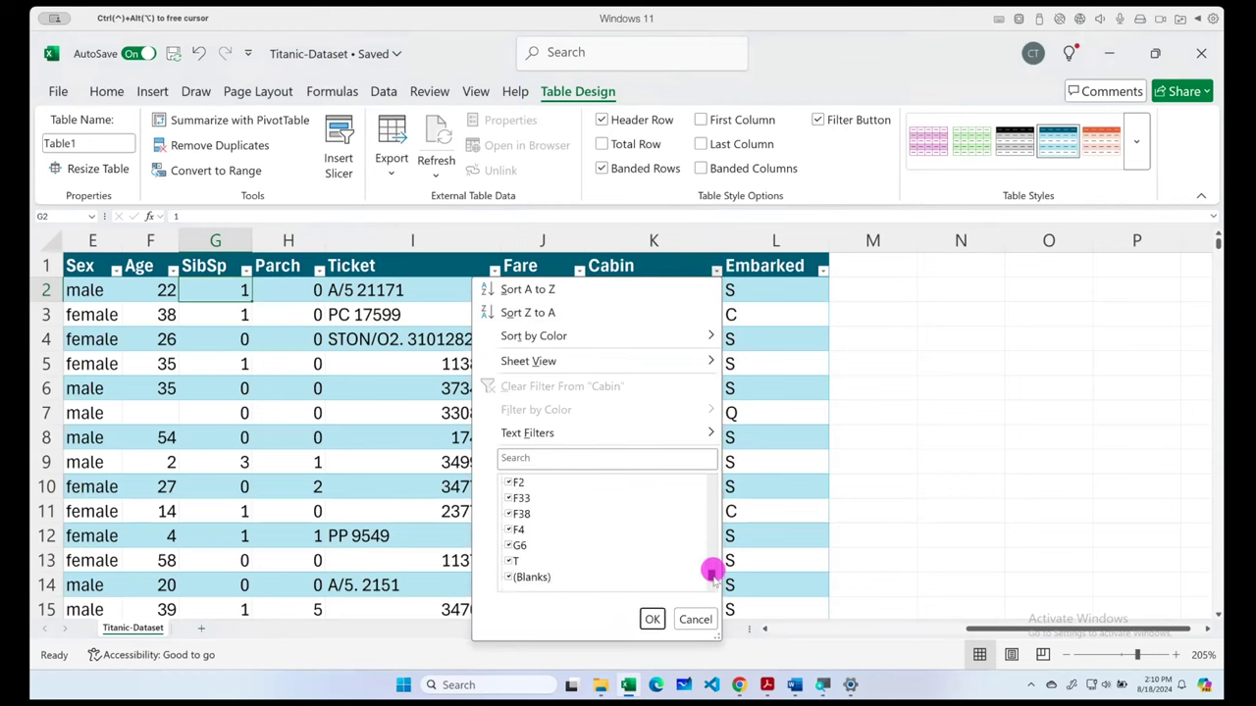
click(696, 619)
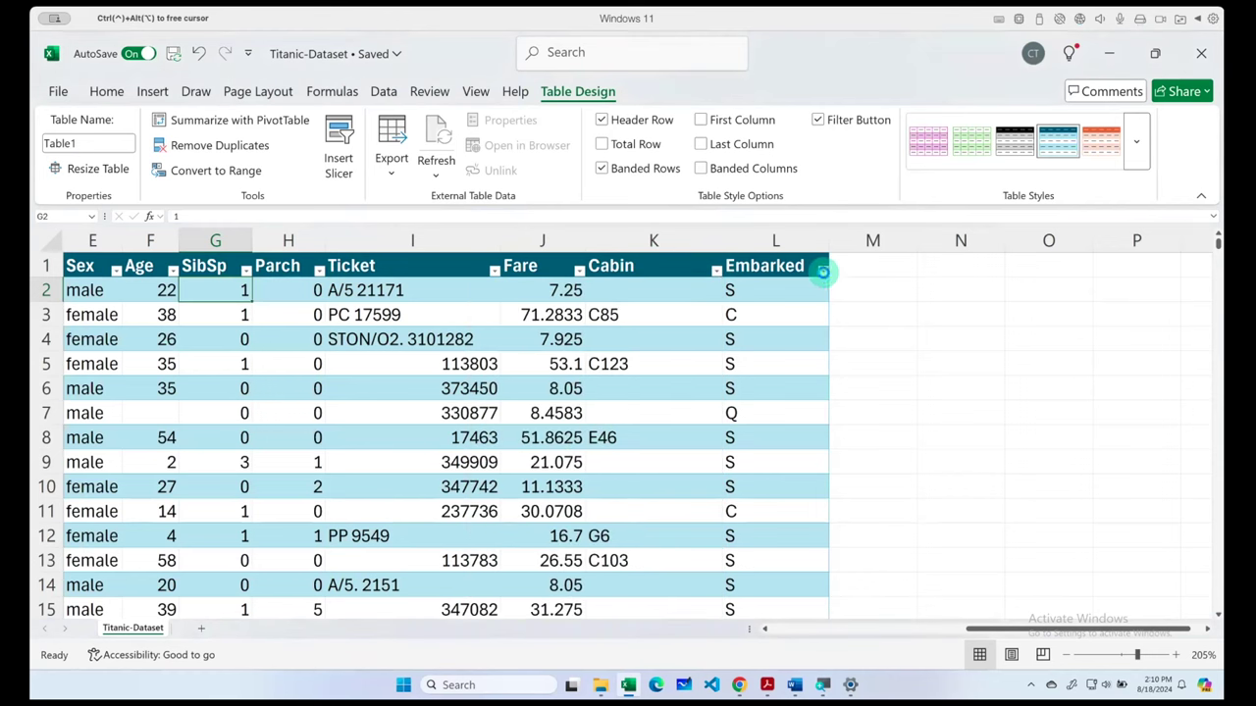
click(822, 272)
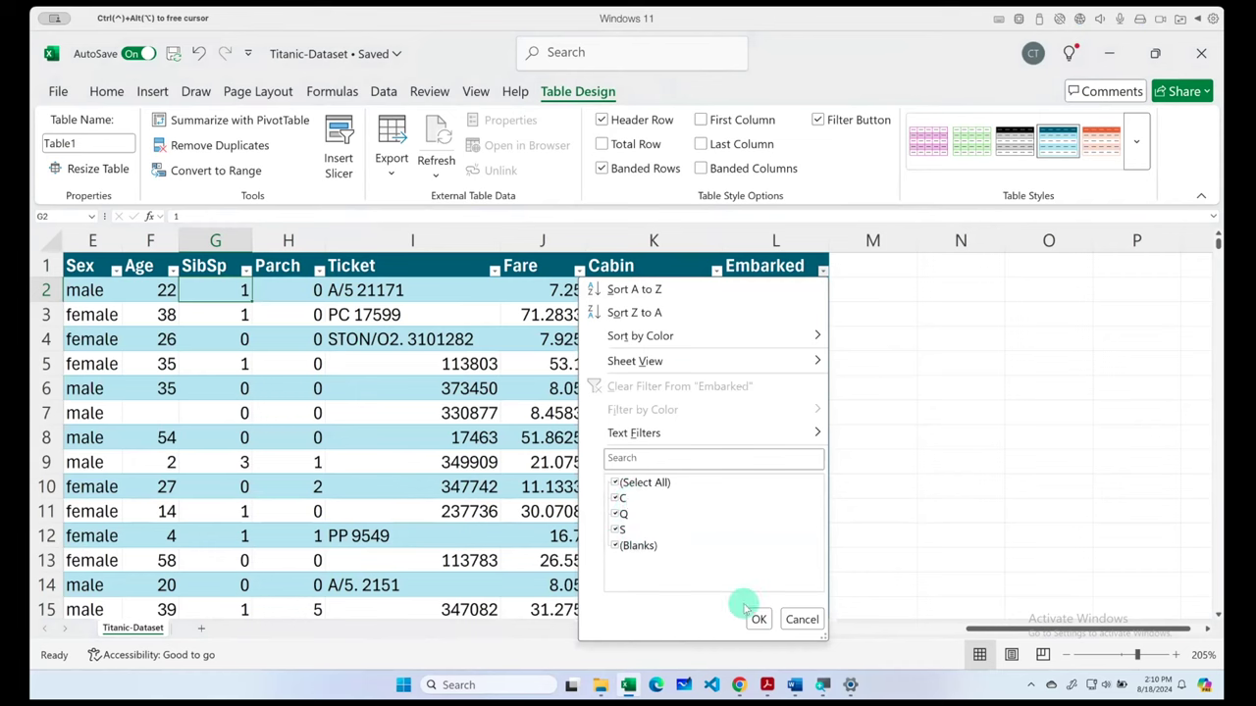
click(801, 619)
click(364, 369)
scroll(364, 369, left, 4)
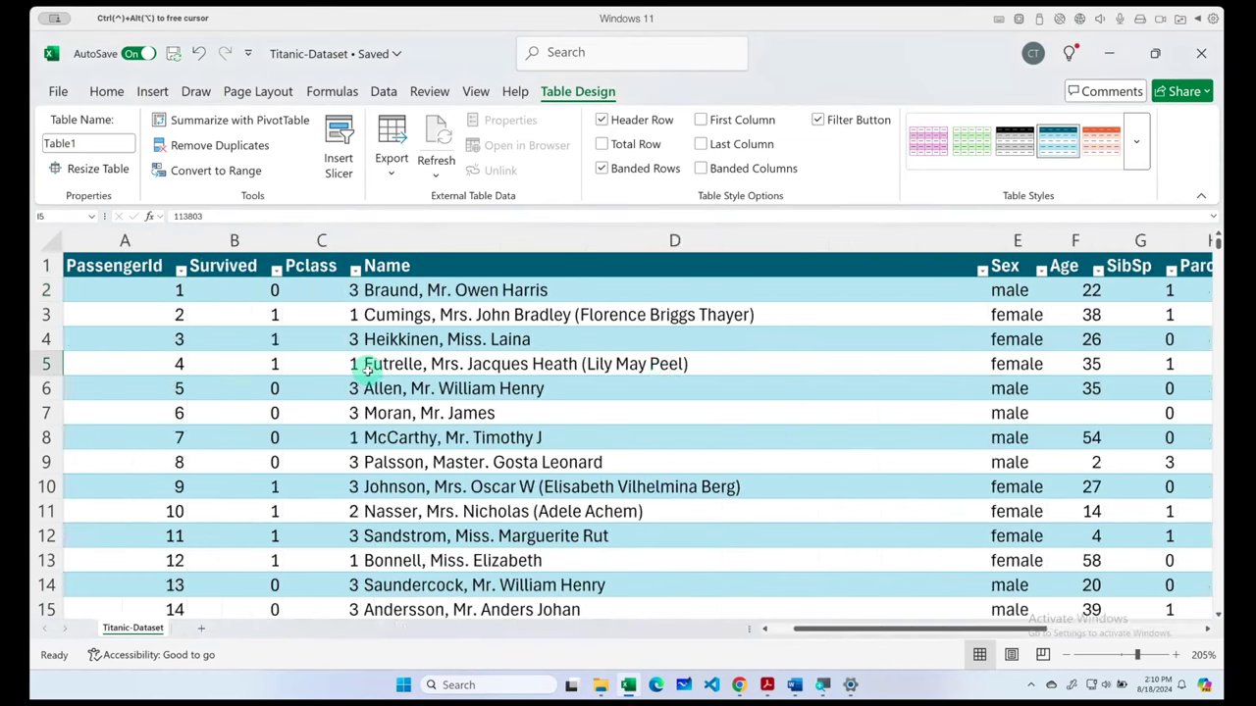
scroll(364, 369, right, 1)
scroll(611, 468, right, 2)
drag(867, 631, 763, 625)
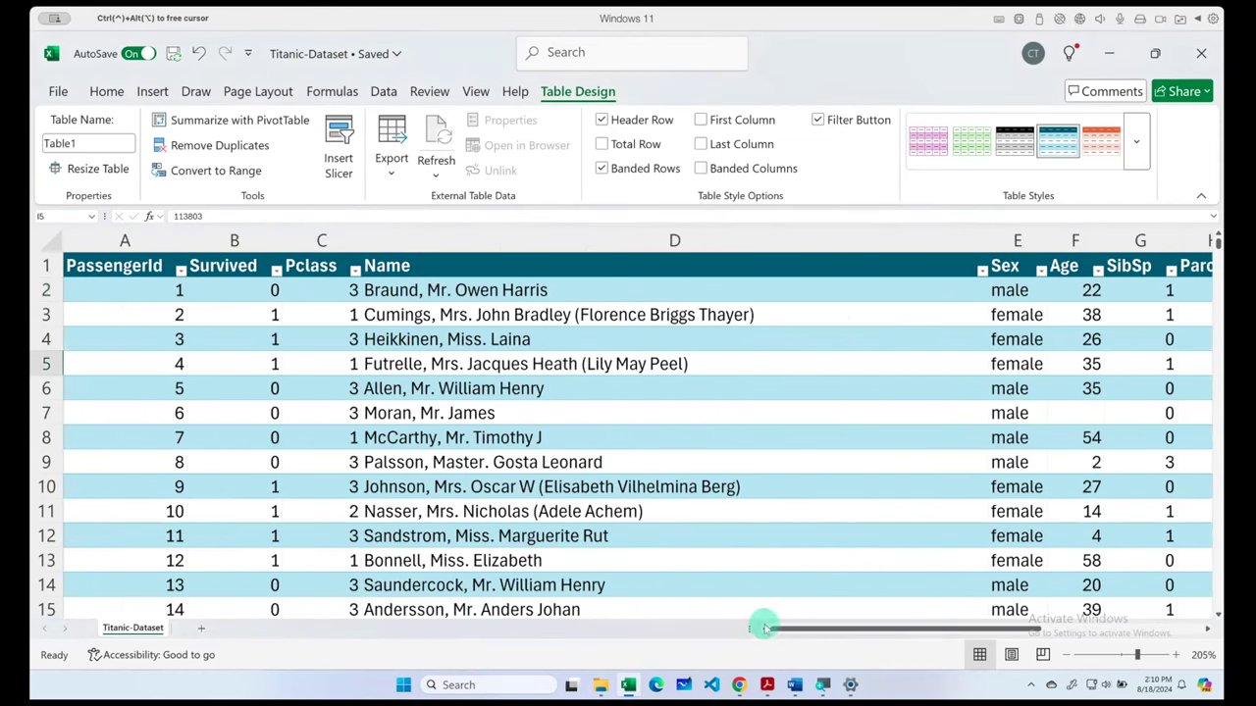
- Return to the Google results and open the seaborn-data titanic.csv page on GitHub, dismissing the ad-blocker popup
click(739, 685)
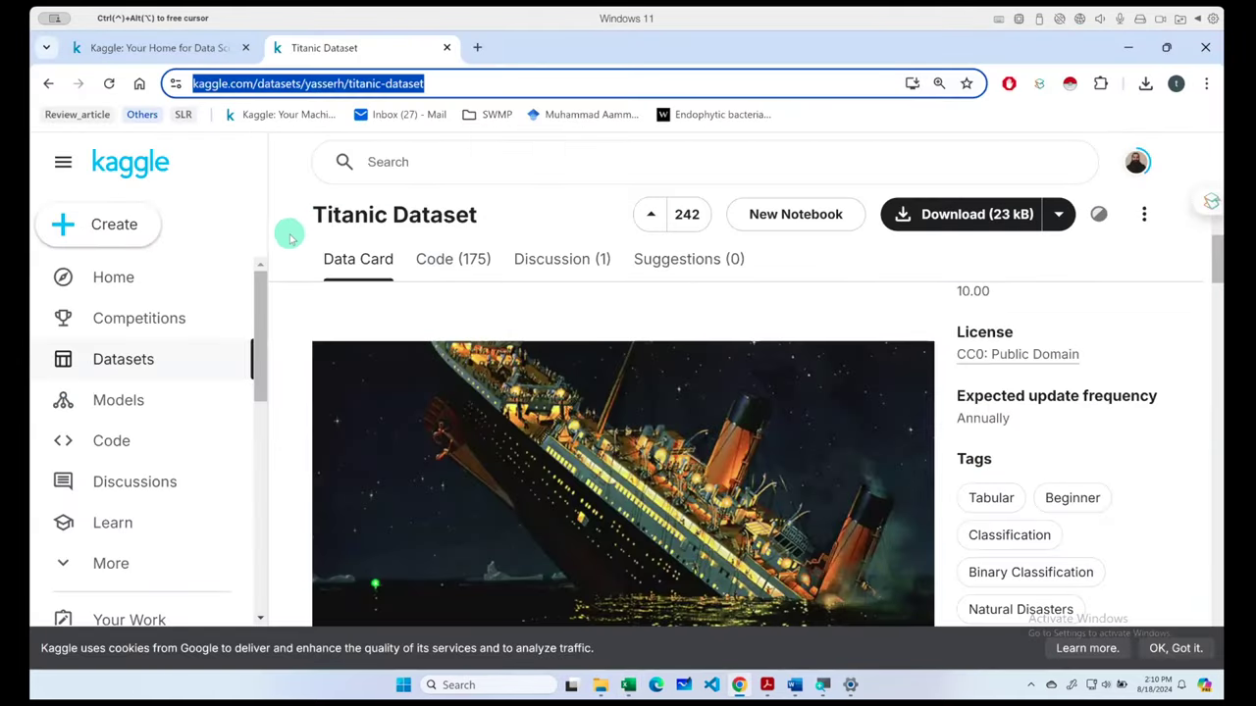
key(alt+Left)
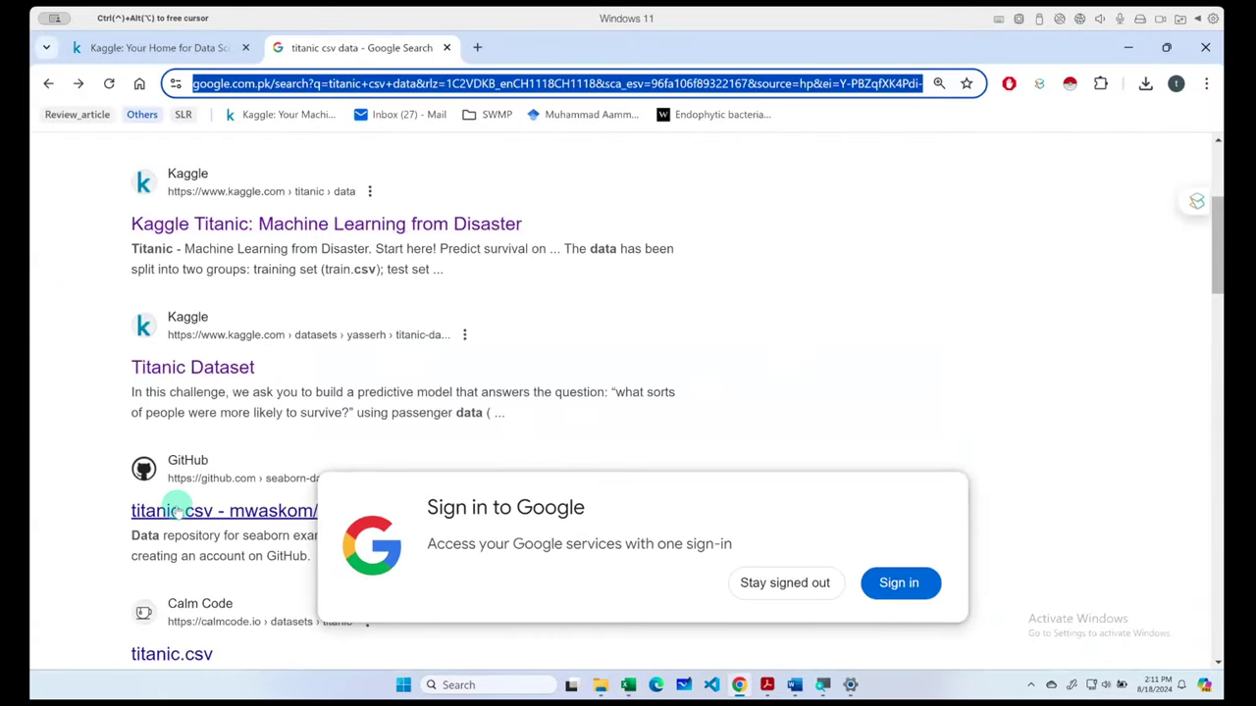
click(171, 510)
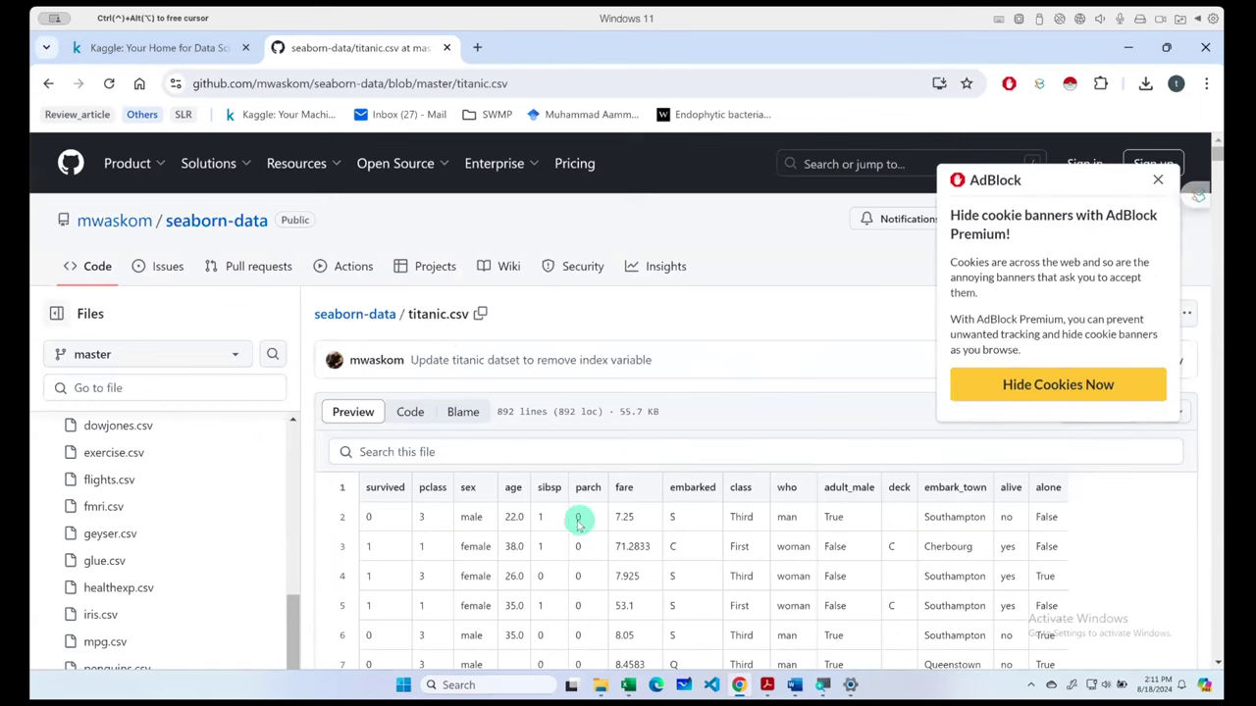
click(1157, 181)
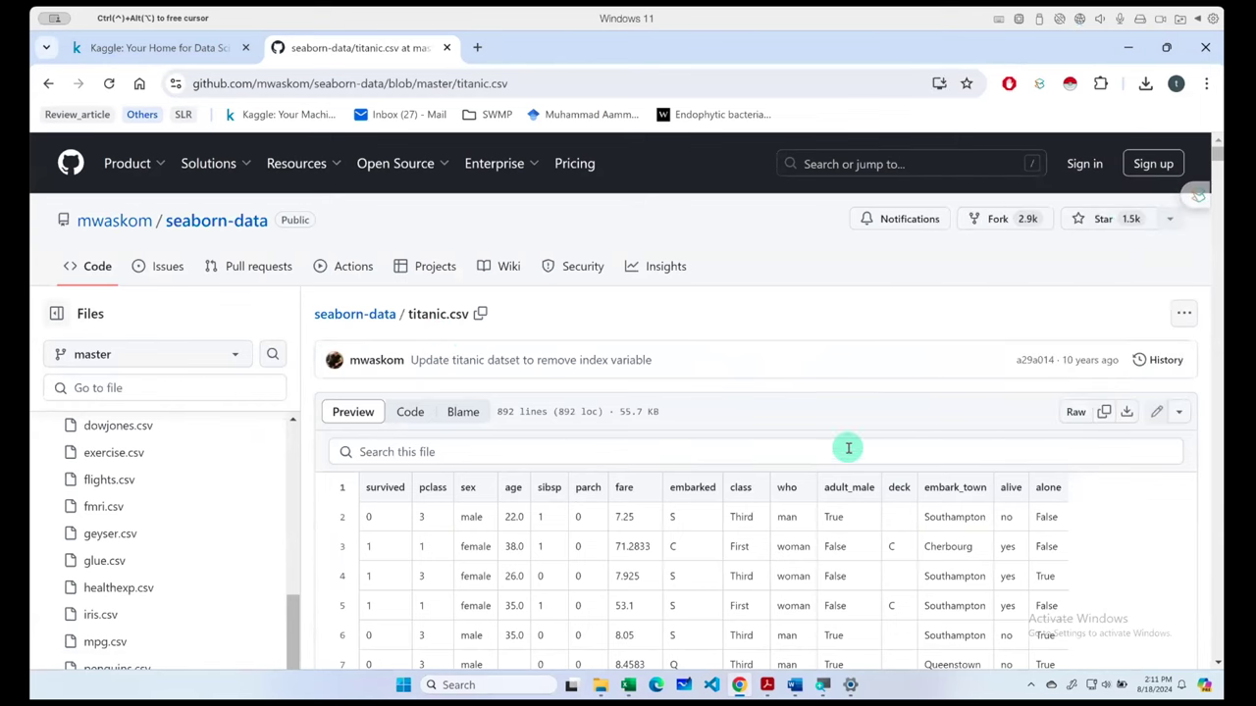
- Download the raw titanic.csv file and select the page's full URL
scroll(824, 456, down, 1)
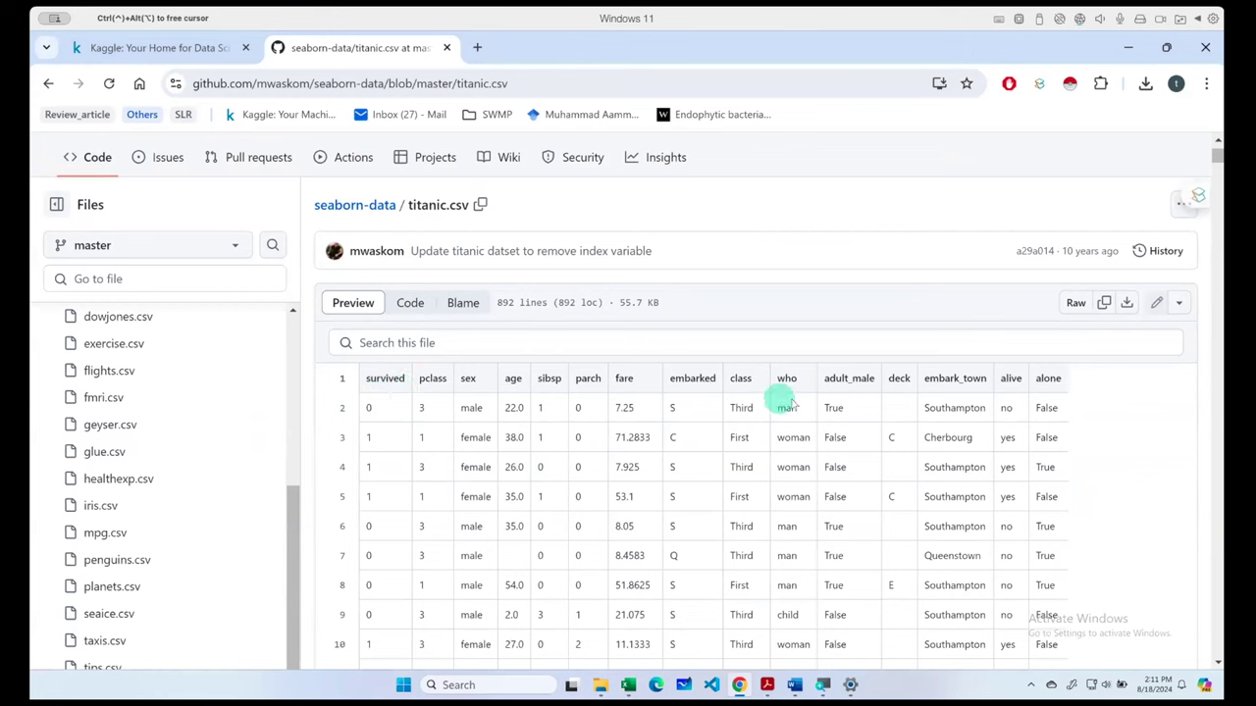
click(1127, 305)
click(507, 83)
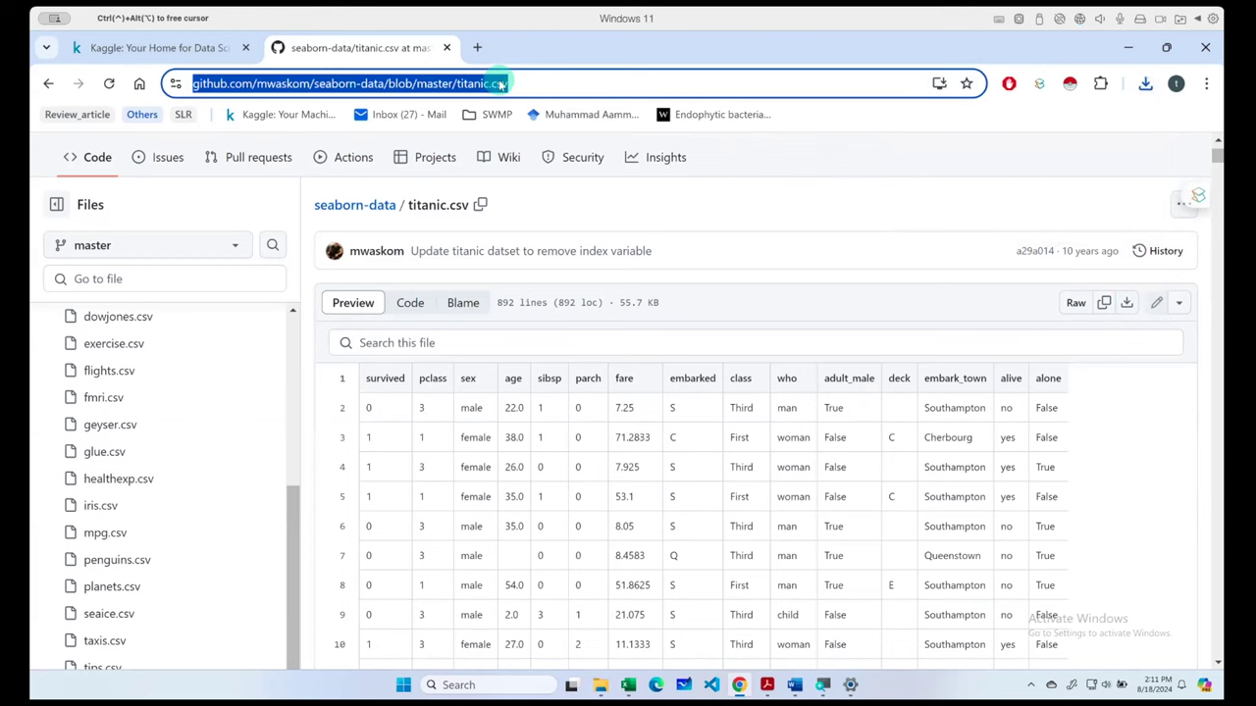
drag(500, 85, 498, 83)
key(ctrl+a)
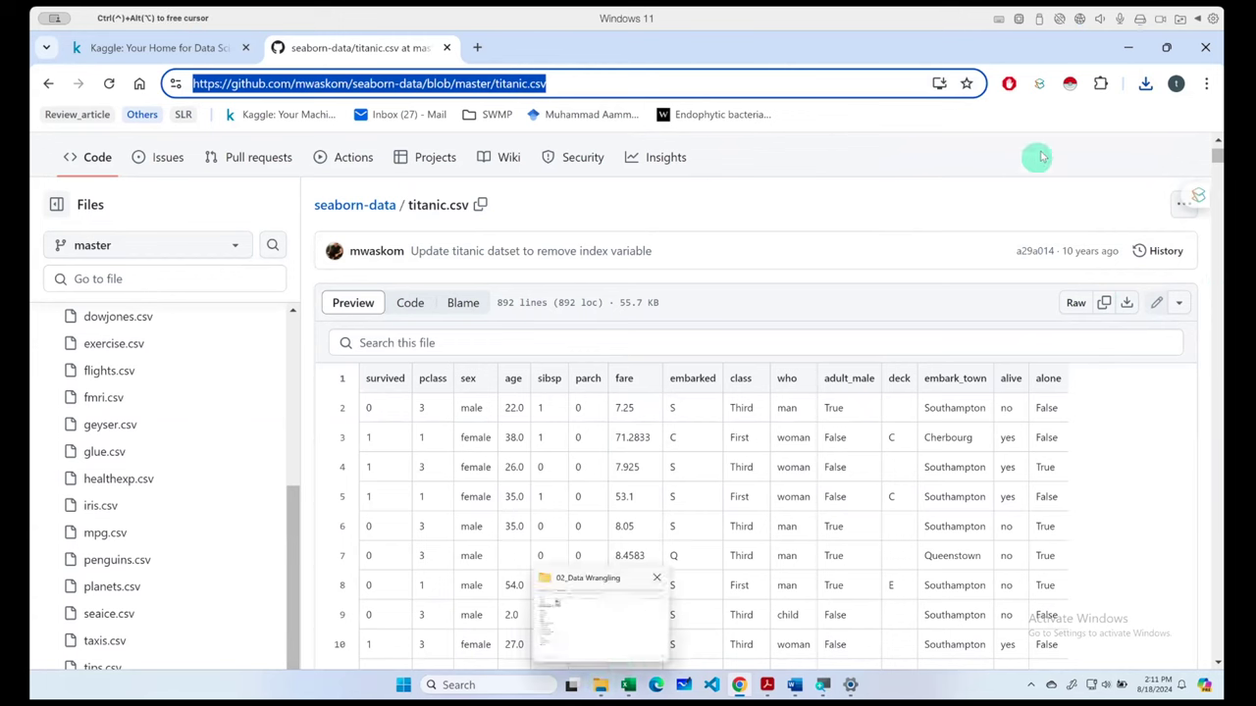
- Move the downloaded titanic (1).csv into 02_Data Wrangling, rename it titanic_github, and open it in Excel
click(1144, 83)
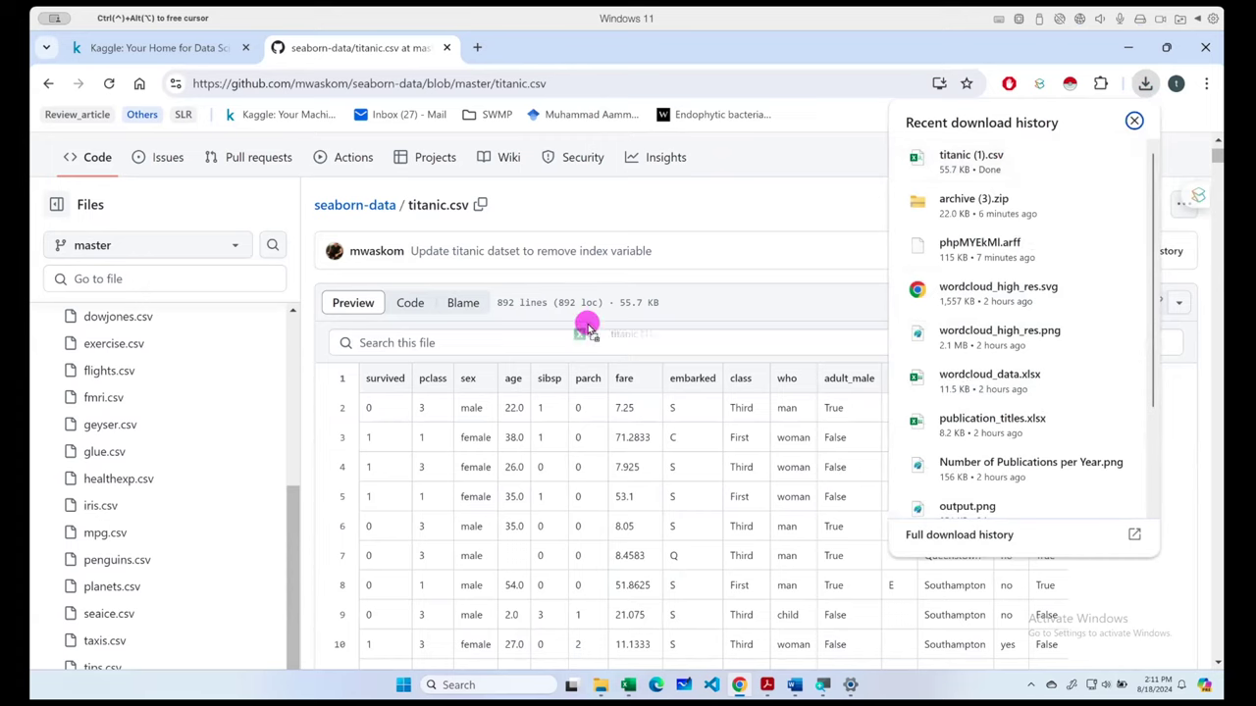
key(alt+Tab)
key(alt+Tab)
drag(586, 324, 418, 329)
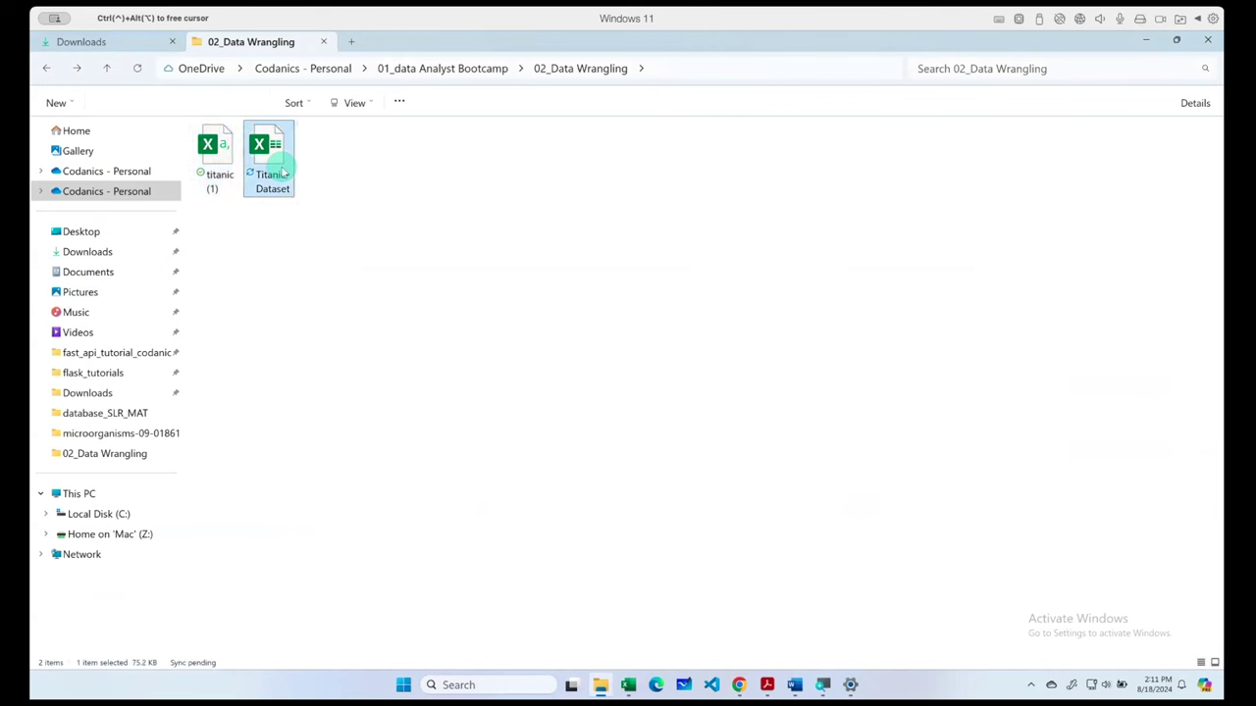
key(F2)
text(_gi)
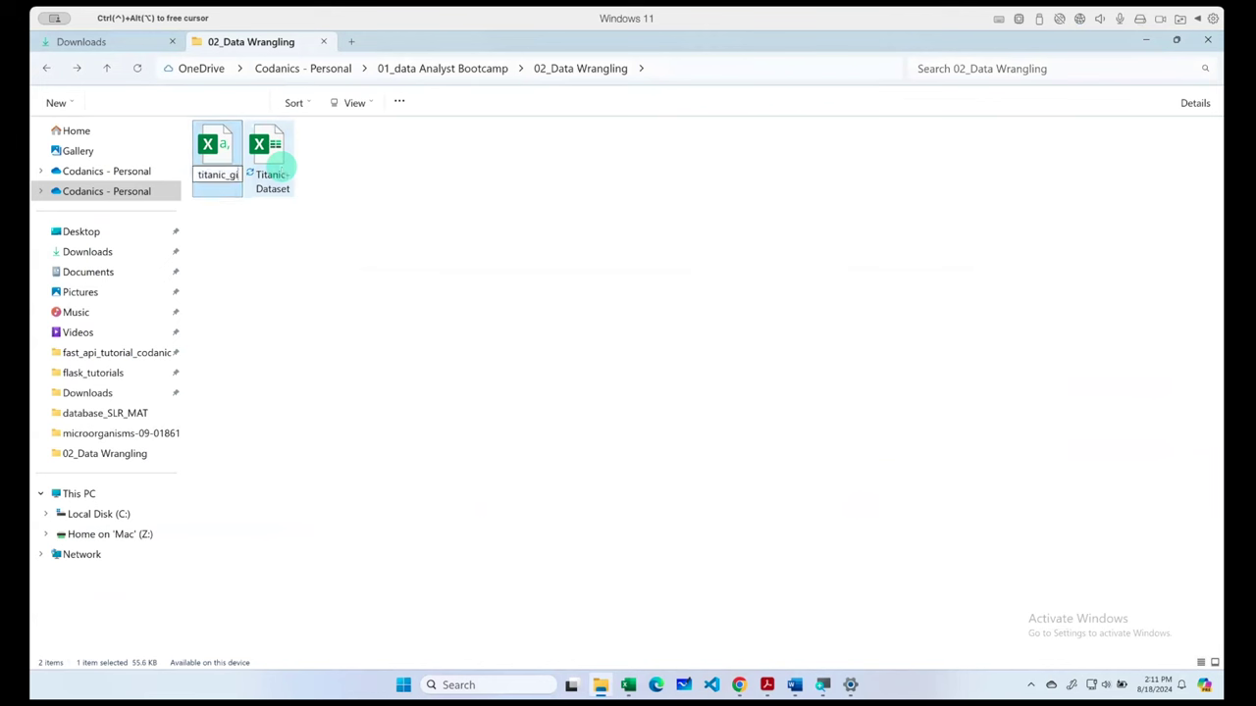
key(Return)
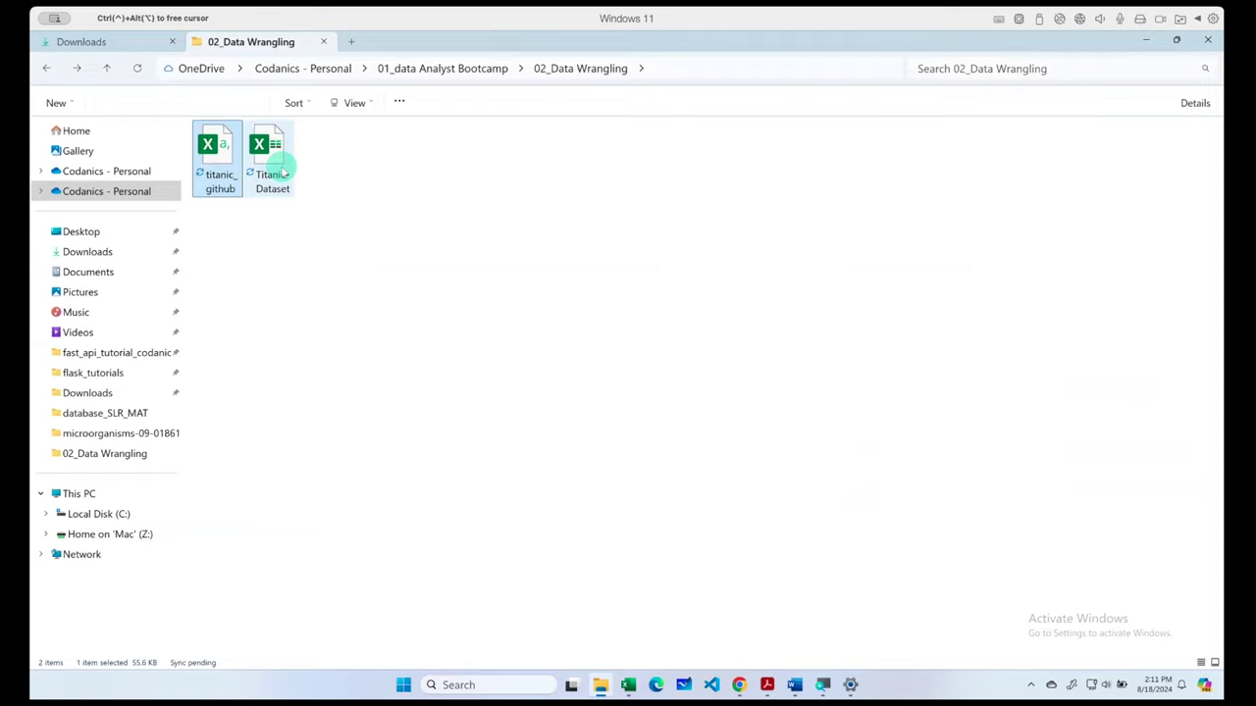
double_click(220, 157)
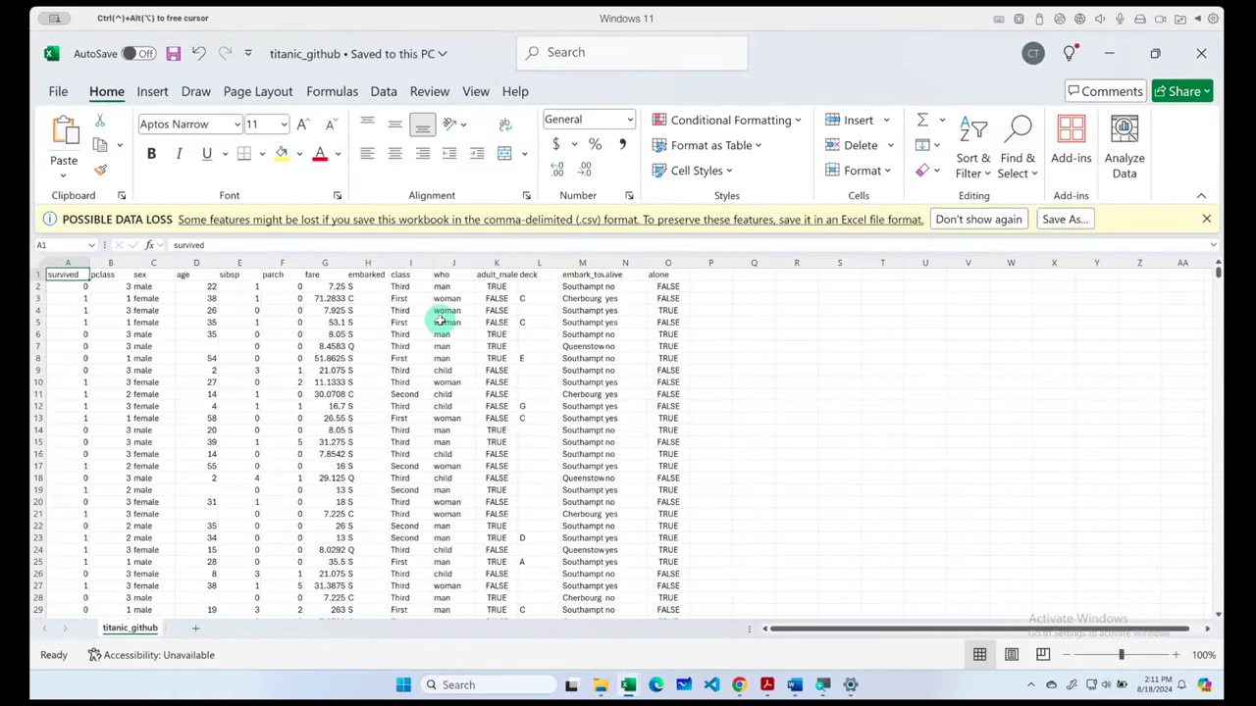
- Save titanic_github as an Excel Workbook, close it, and return to the 02_Data Wrangling folder
click(1064, 219)
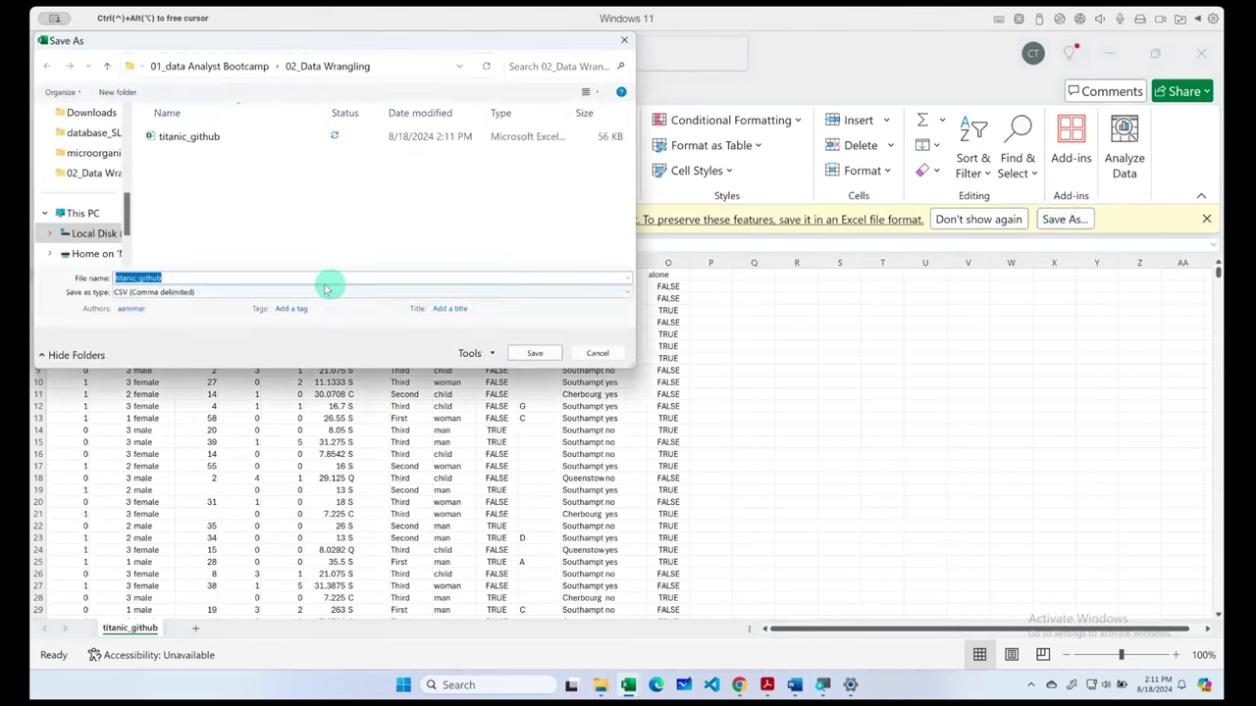
click(181, 293)
click(169, 304)
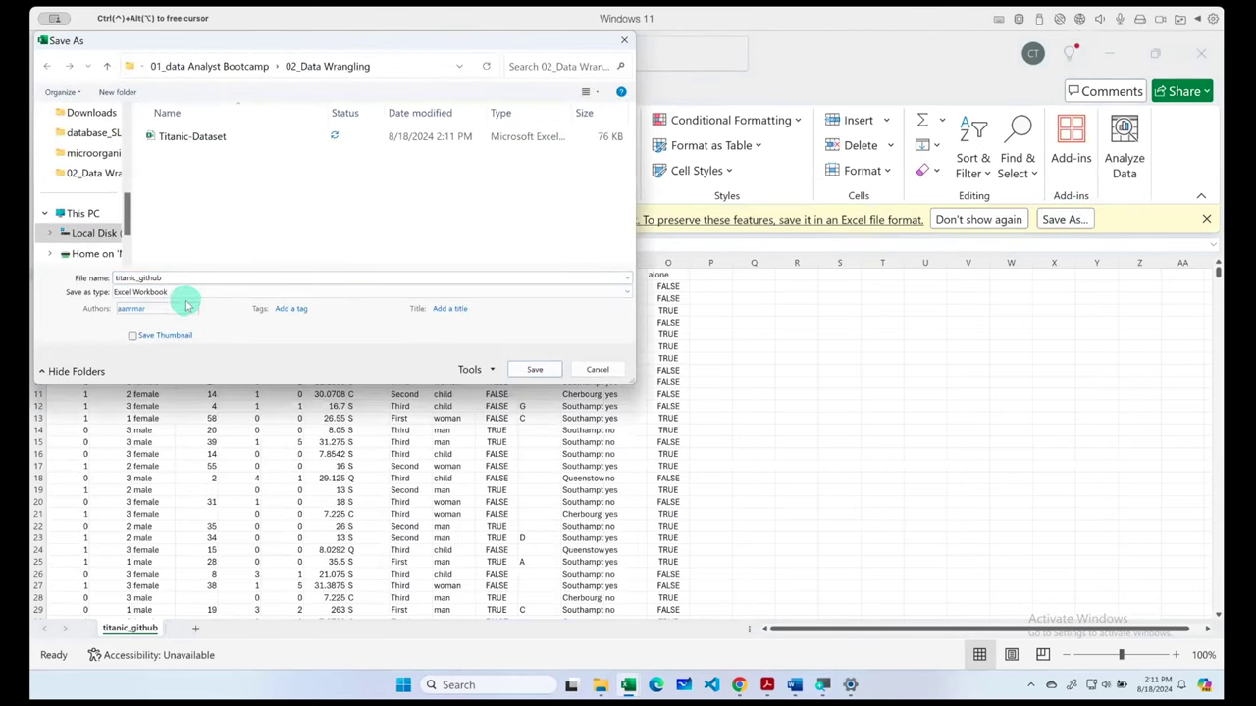
click(536, 367)
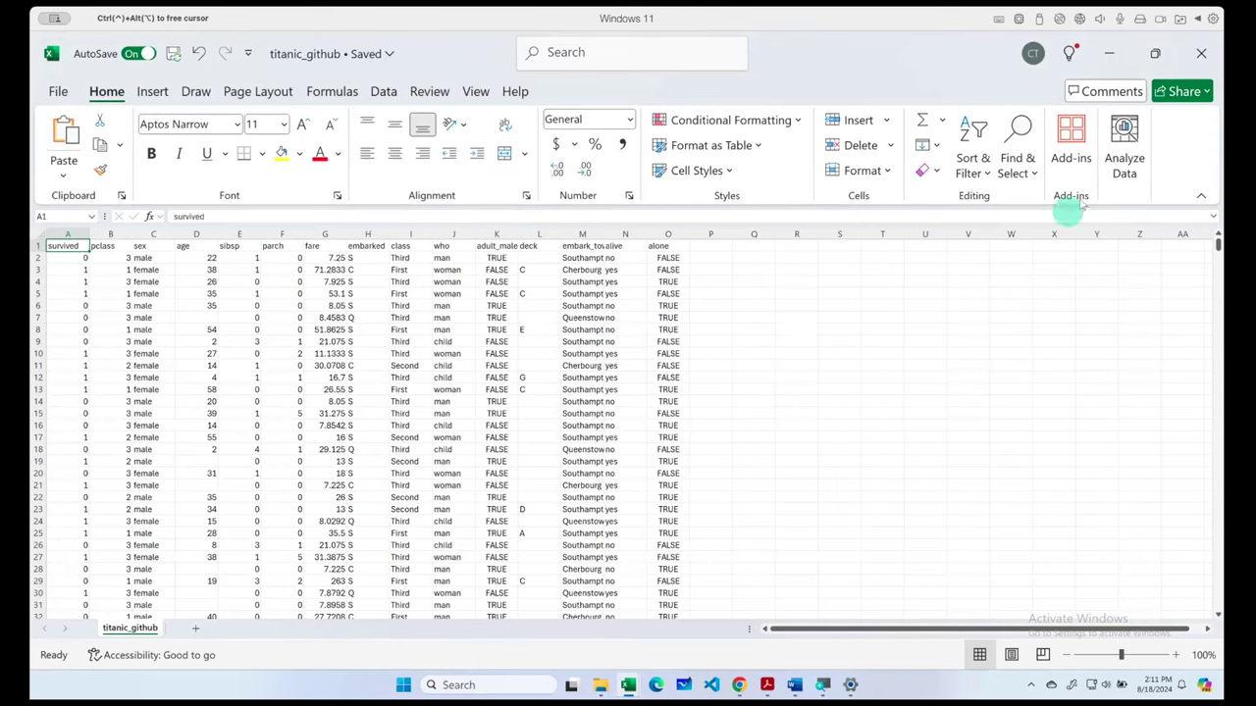
click(1200, 53)
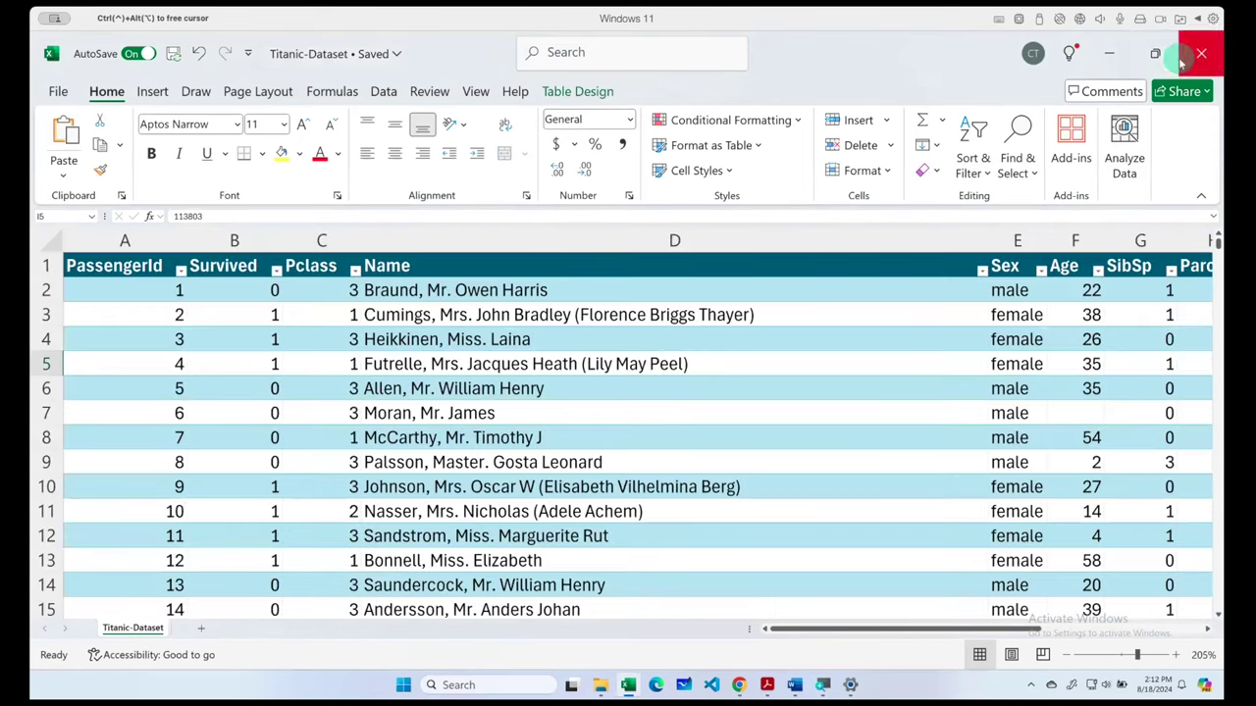
click(595, 673)
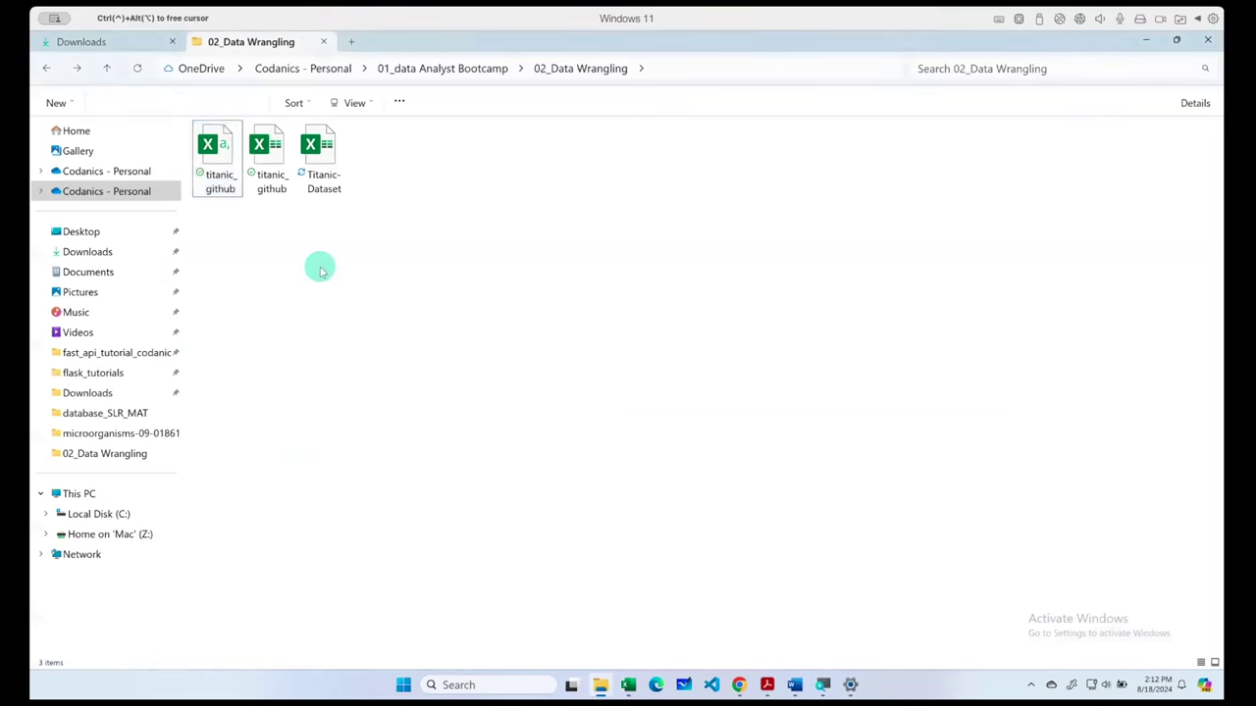
- Delete the duplicate titanic_github file from 02_Data Wrangling and return to the titanic_github workbook
click(216, 155)
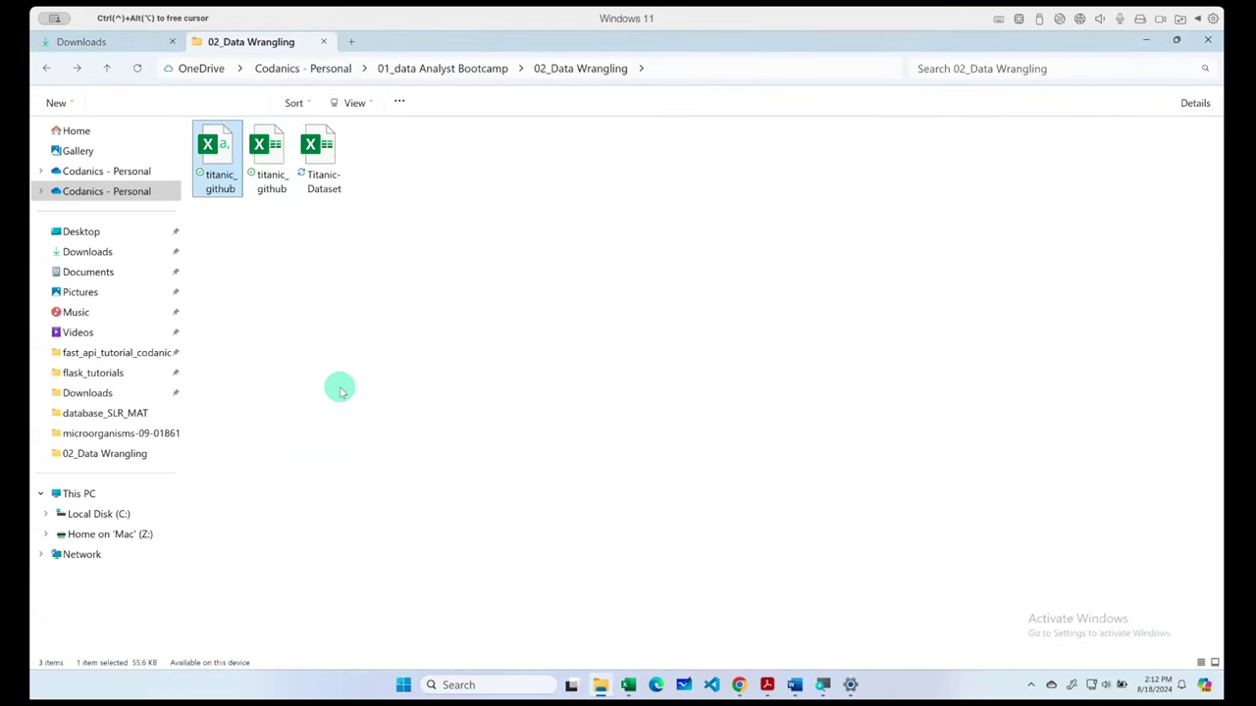
key(Delete)
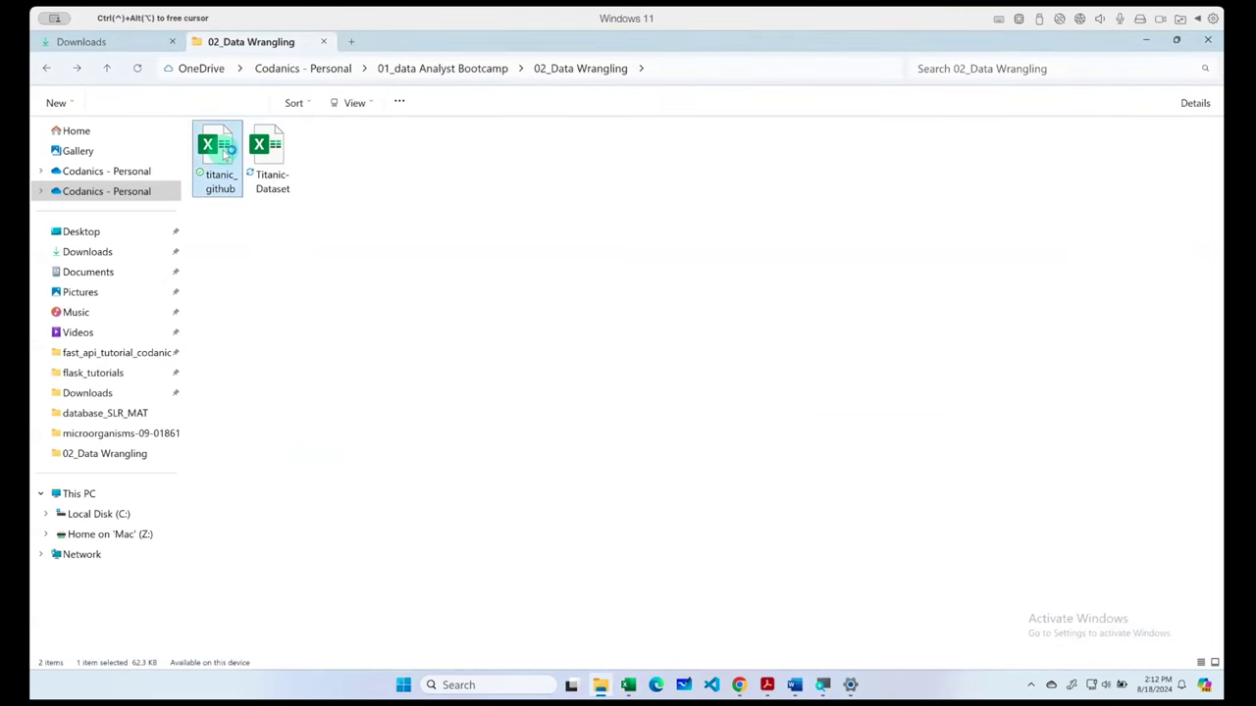
key(alt+Tab)
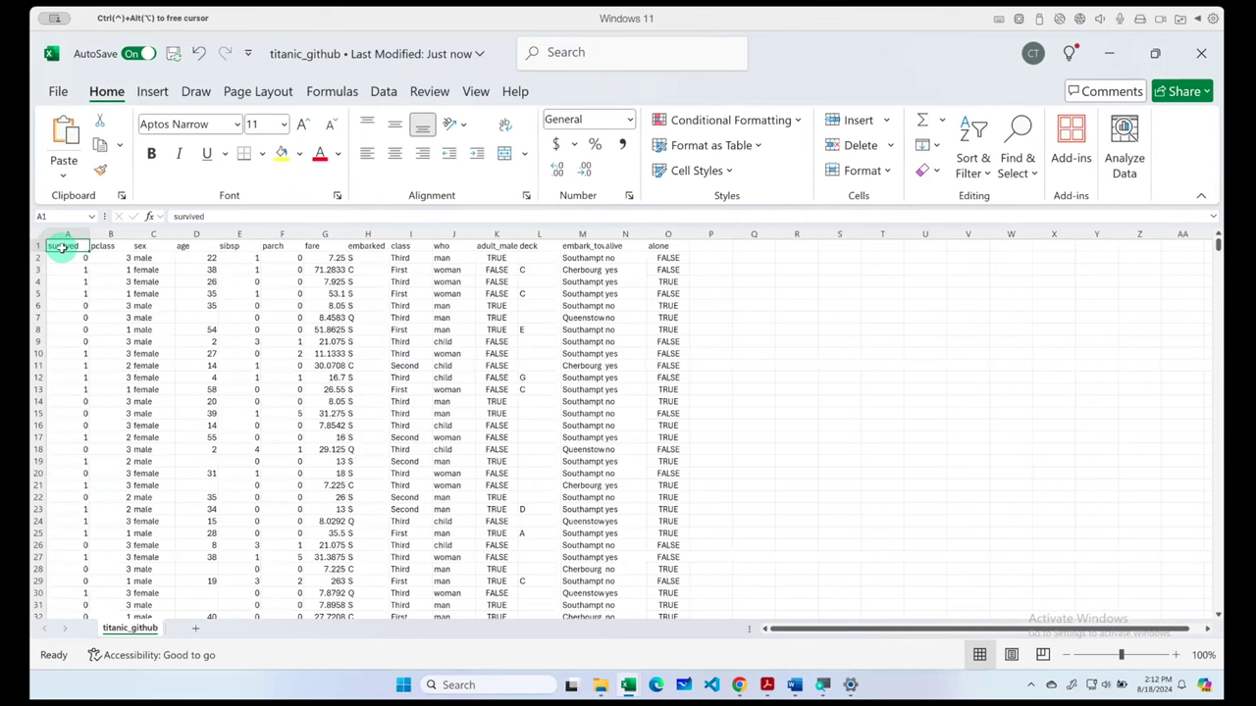
click(66, 258)
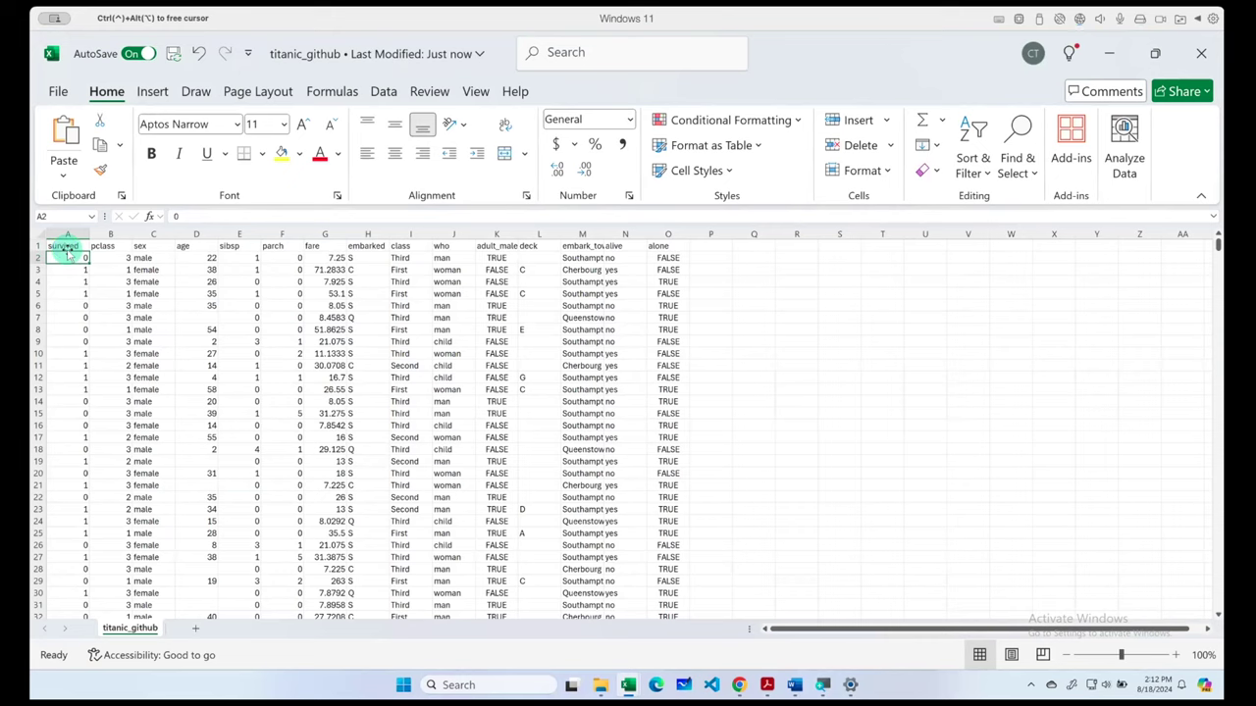
ctrl+scroll(66, 253, up, 3)
scroll(88, 274, up, 1)
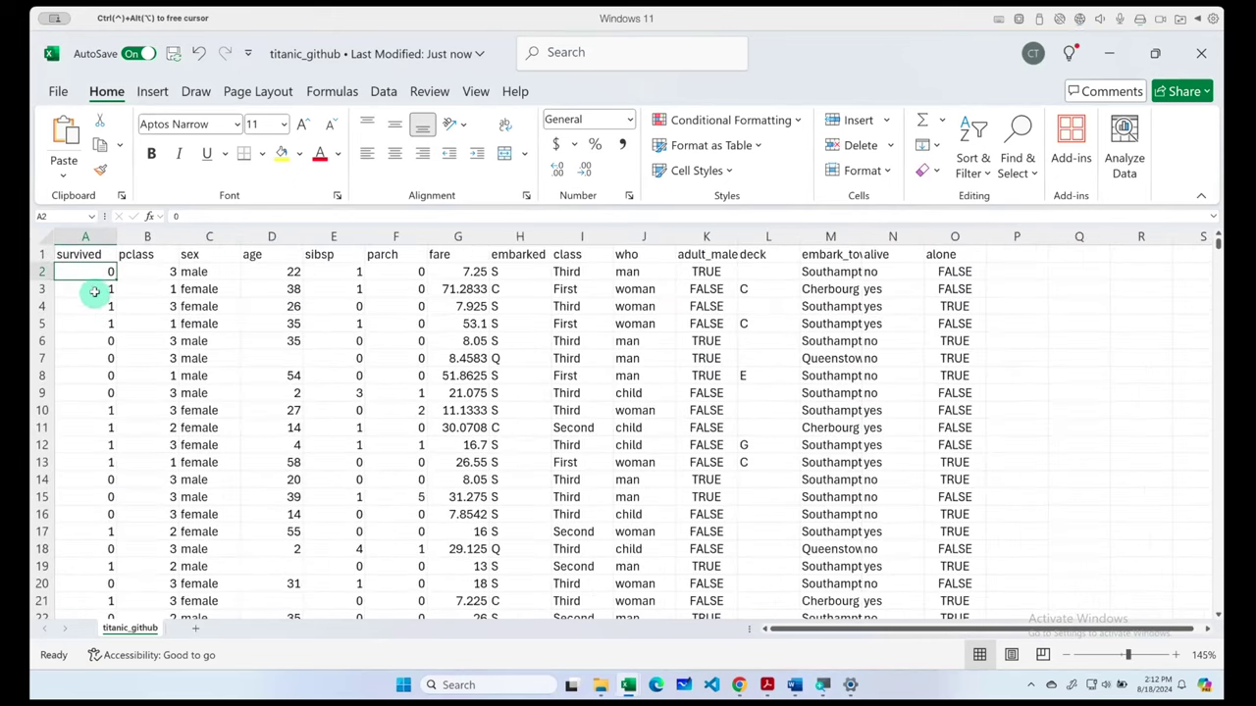
click(87, 256)
click(86, 270)
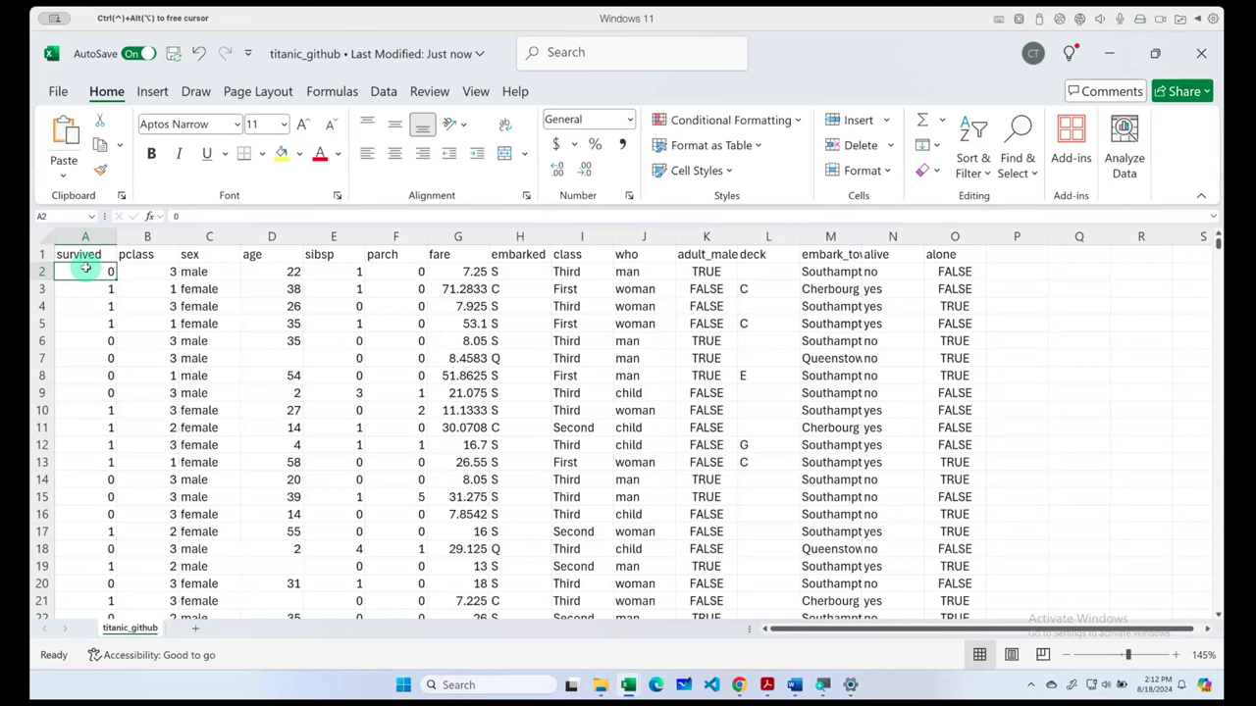
key(Up)
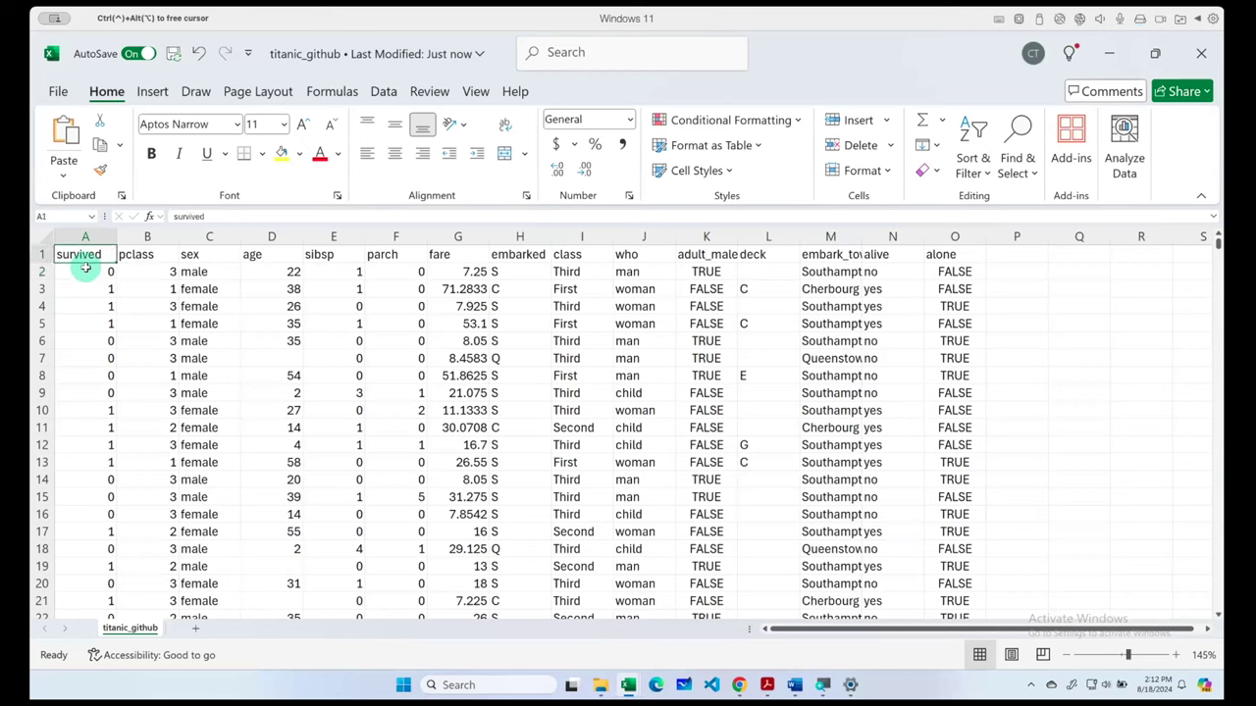
key(Down)
key(Up)
key(ctrl+shift+Down)
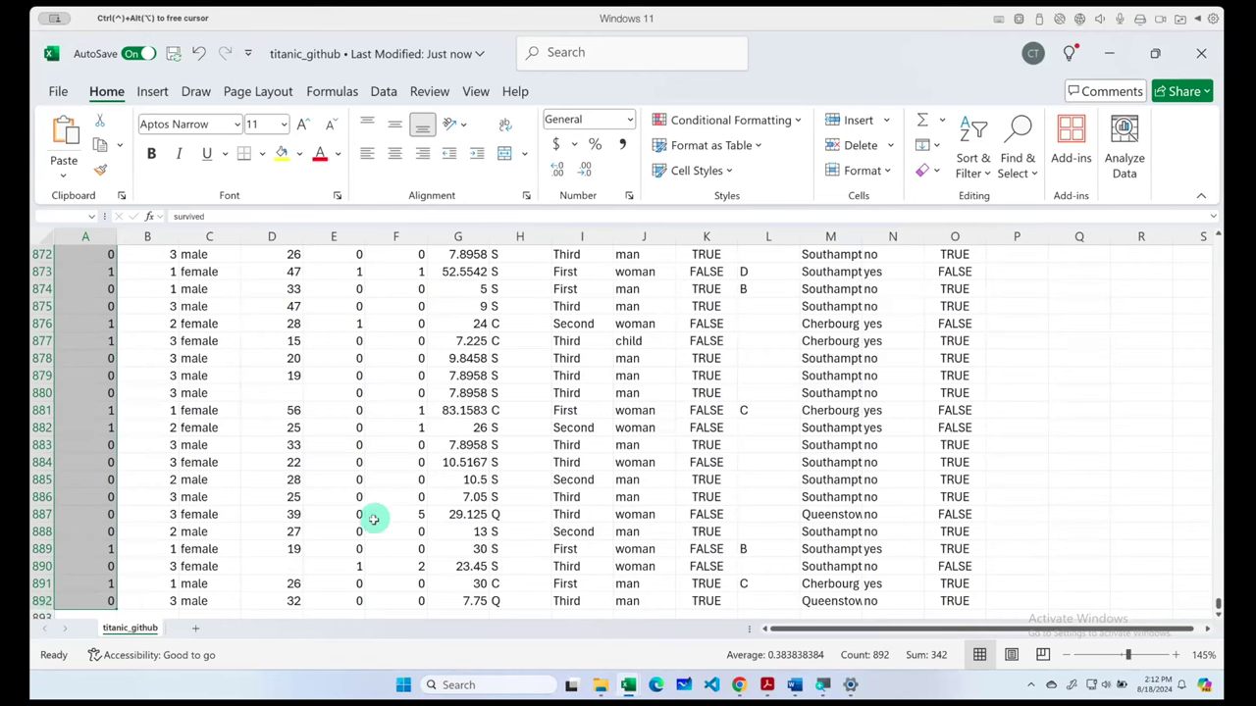
scroll(363, 520, up, 20)
scroll(359, 520, up, 20)
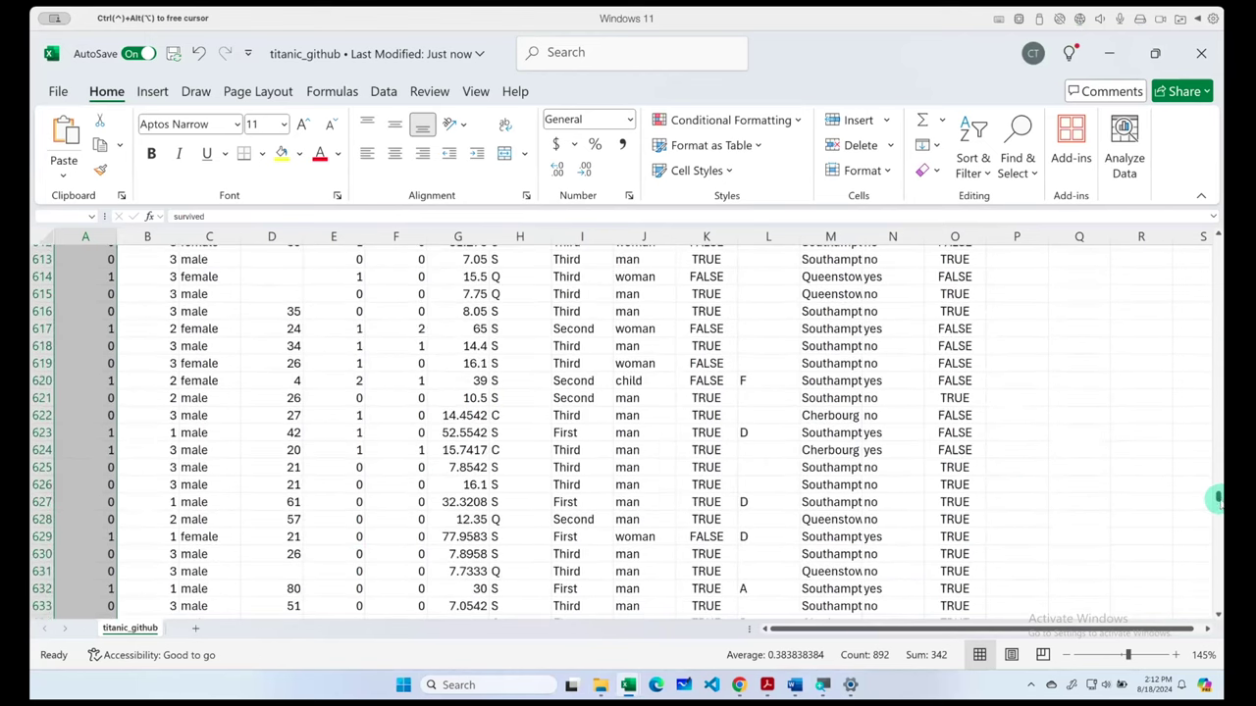
drag(1217, 498, 1214, 236)
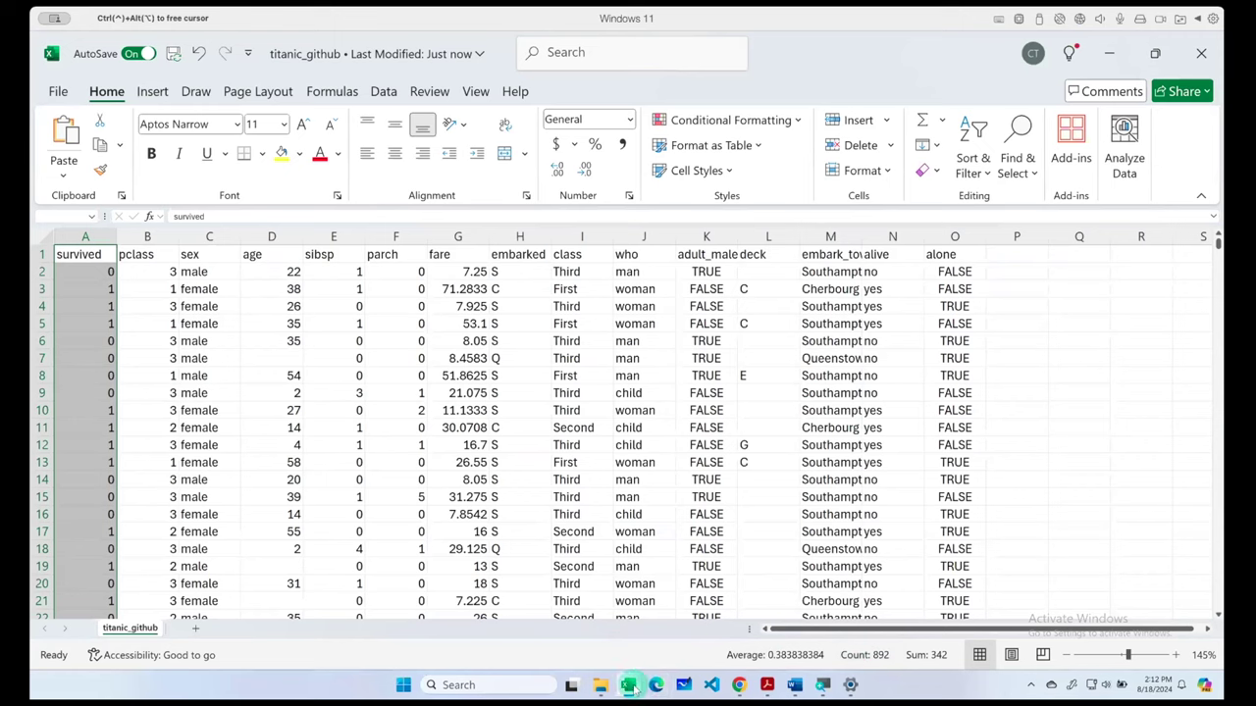
click(576, 632)
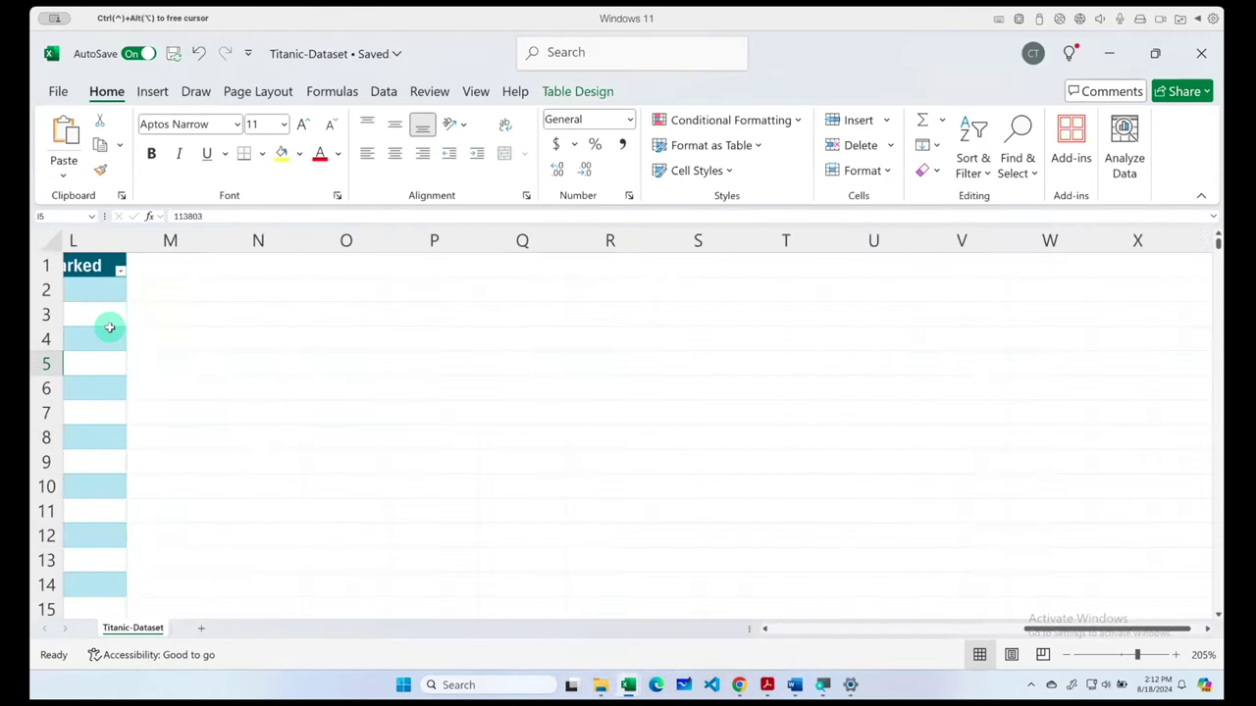
click(119, 259)
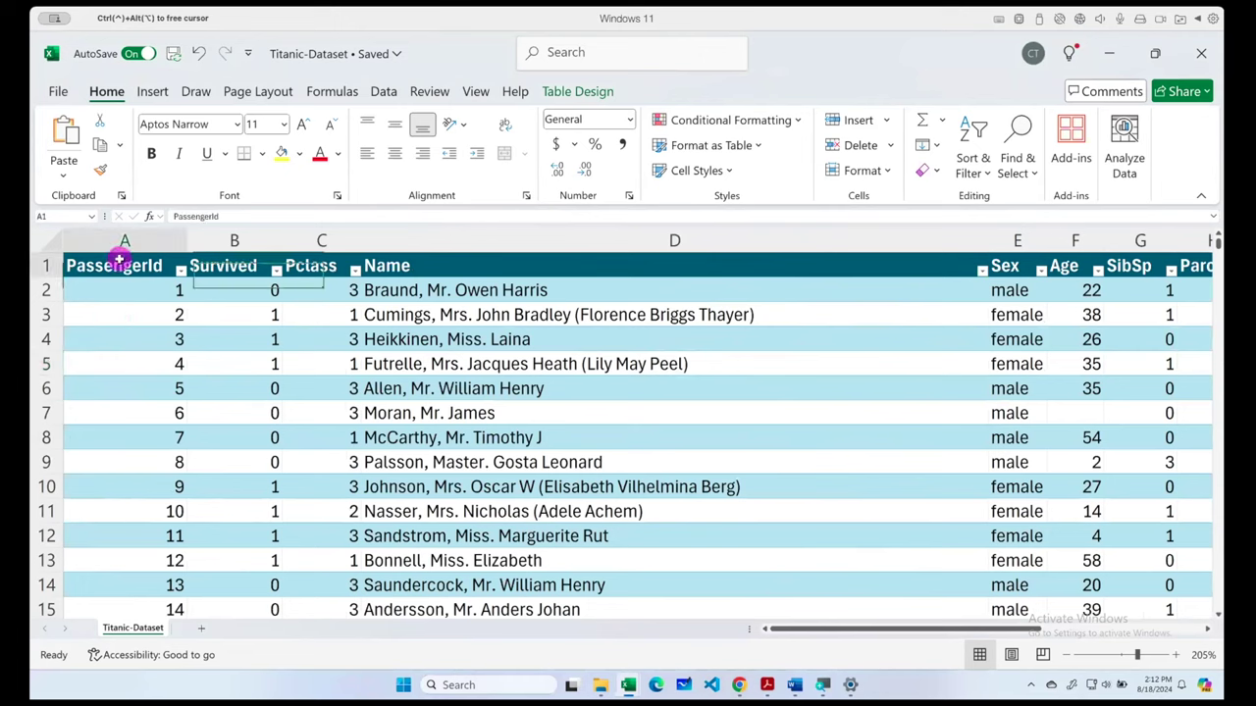
key(ctrl+shift+Down)
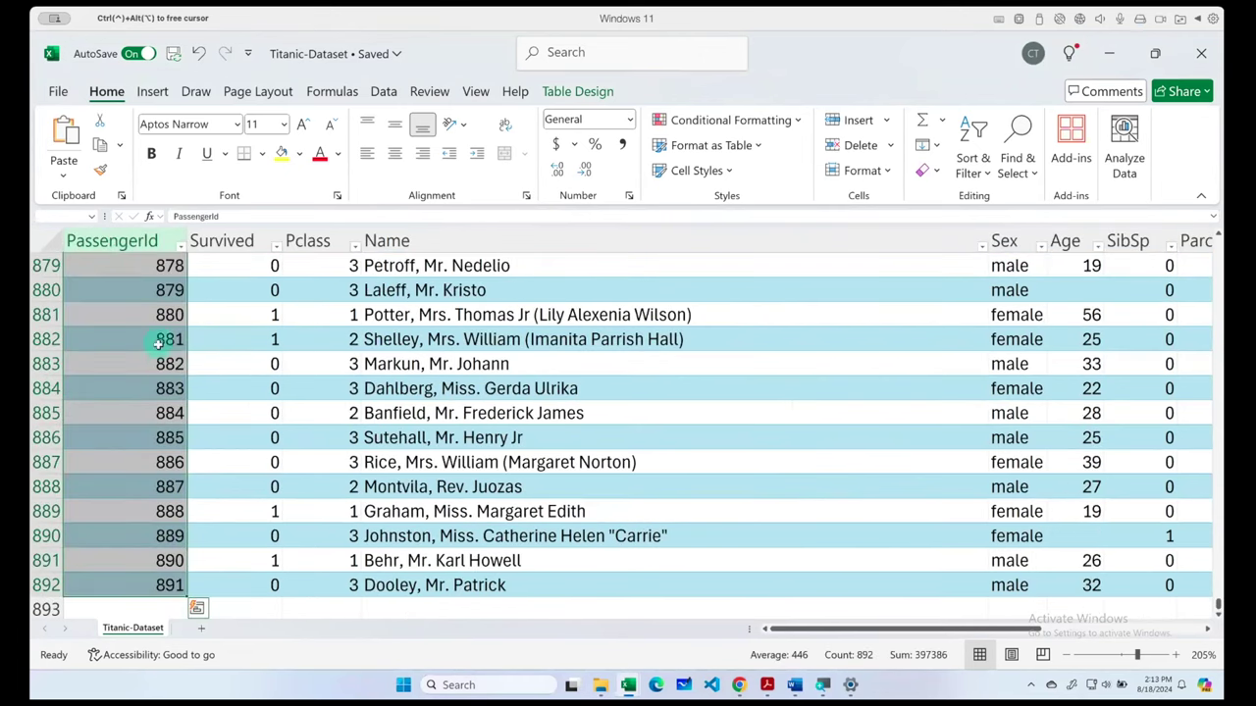
scroll(157, 343, up, 20)
scroll(172, 358, up, 9)
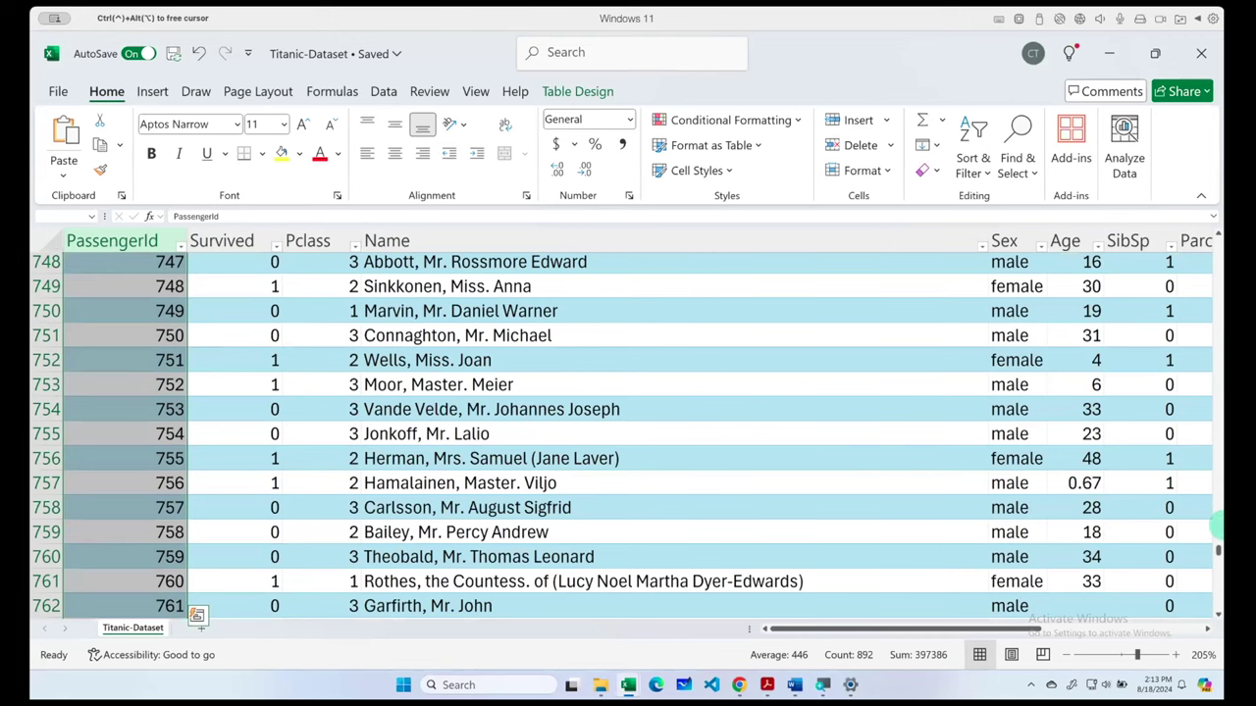
drag(1216, 553, 1209, 367)
drag(1216, 258, 1217, 244)
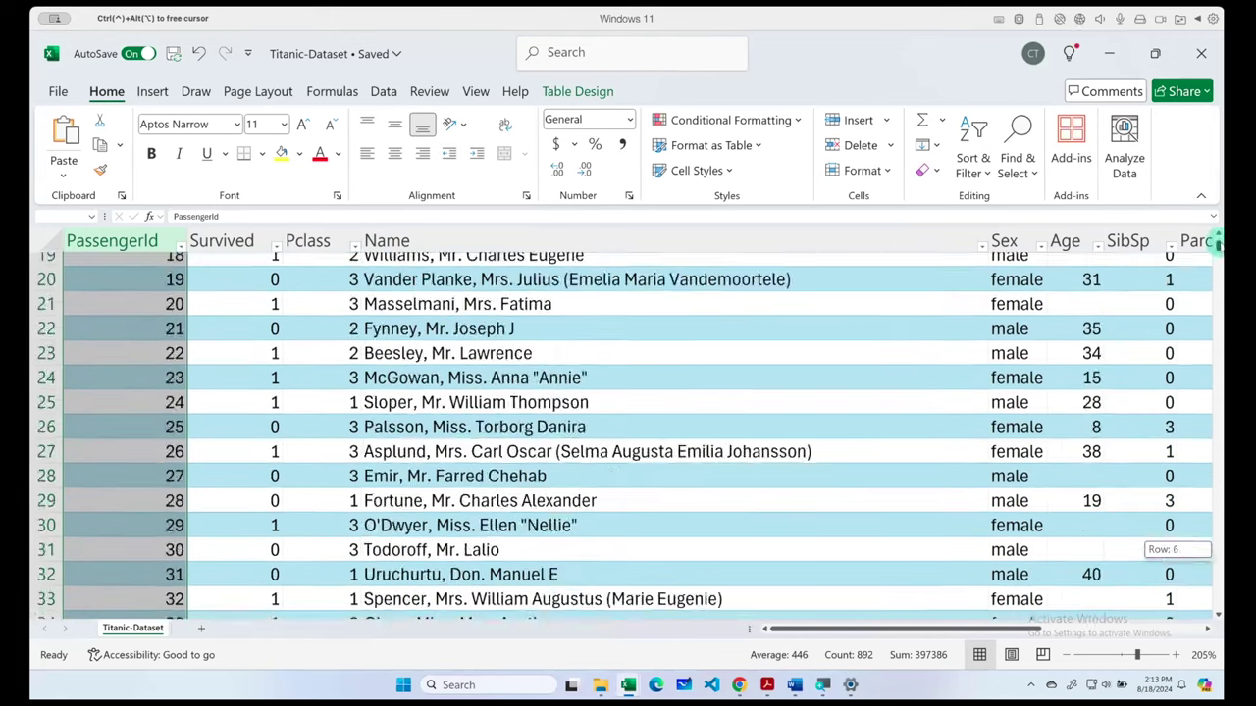
click(314, 379)
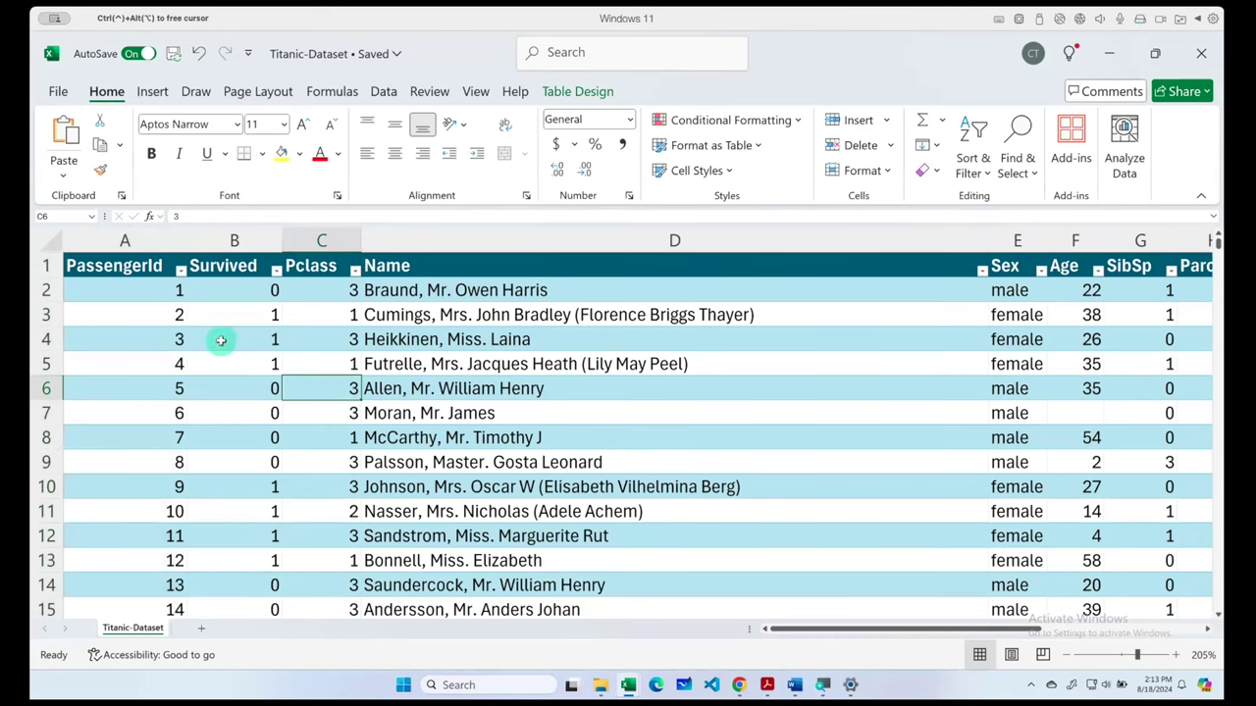
drag(869, 630, 1052, 633)
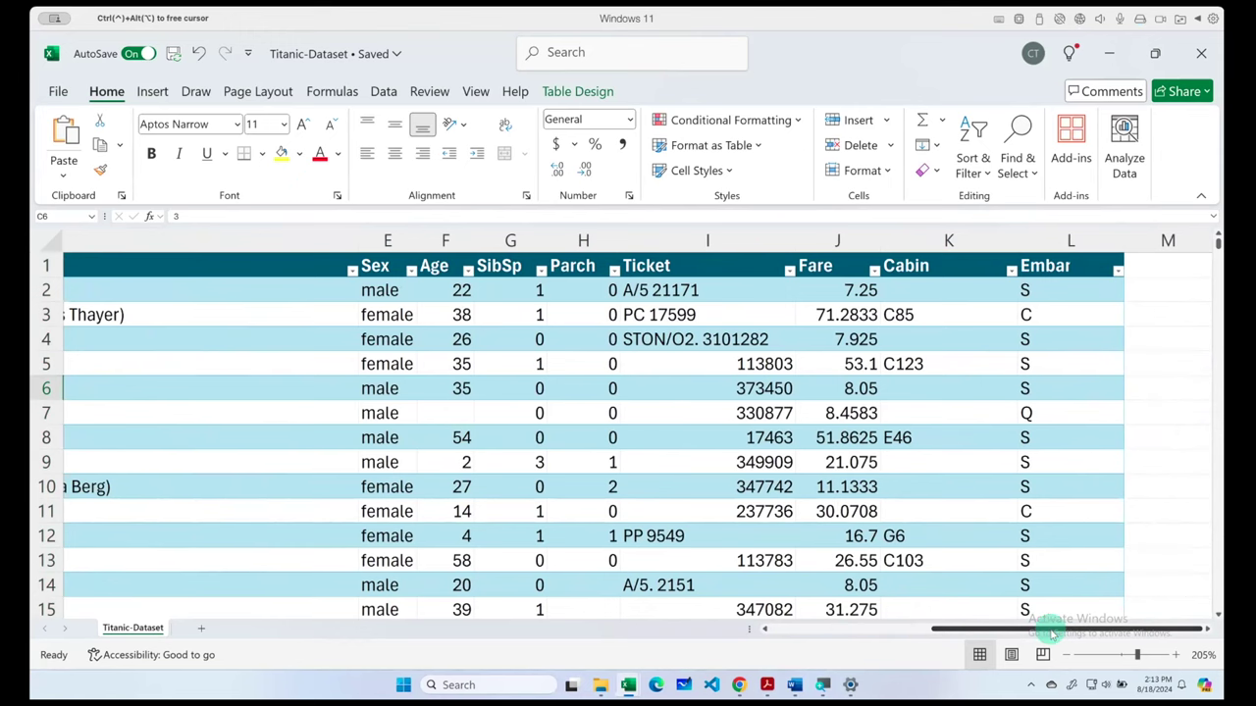
drag(1052, 633, 904, 636)
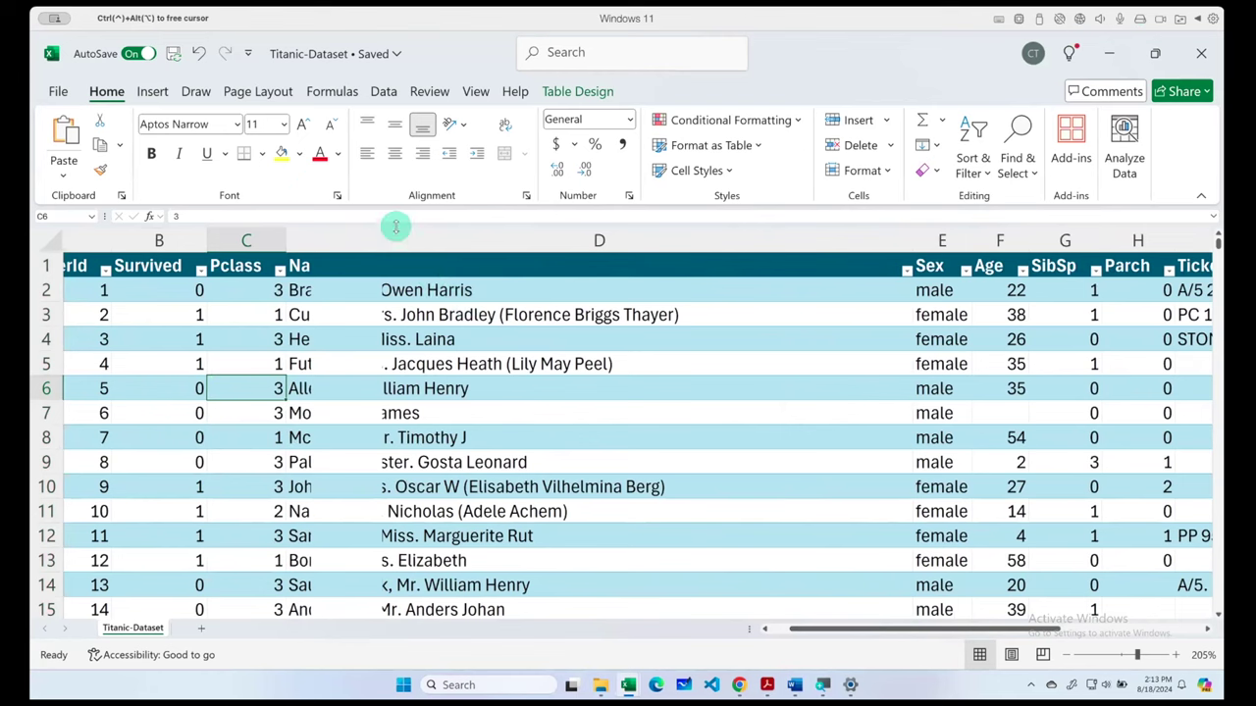
click(393, 236)
click(333, 269)
click(324, 287)
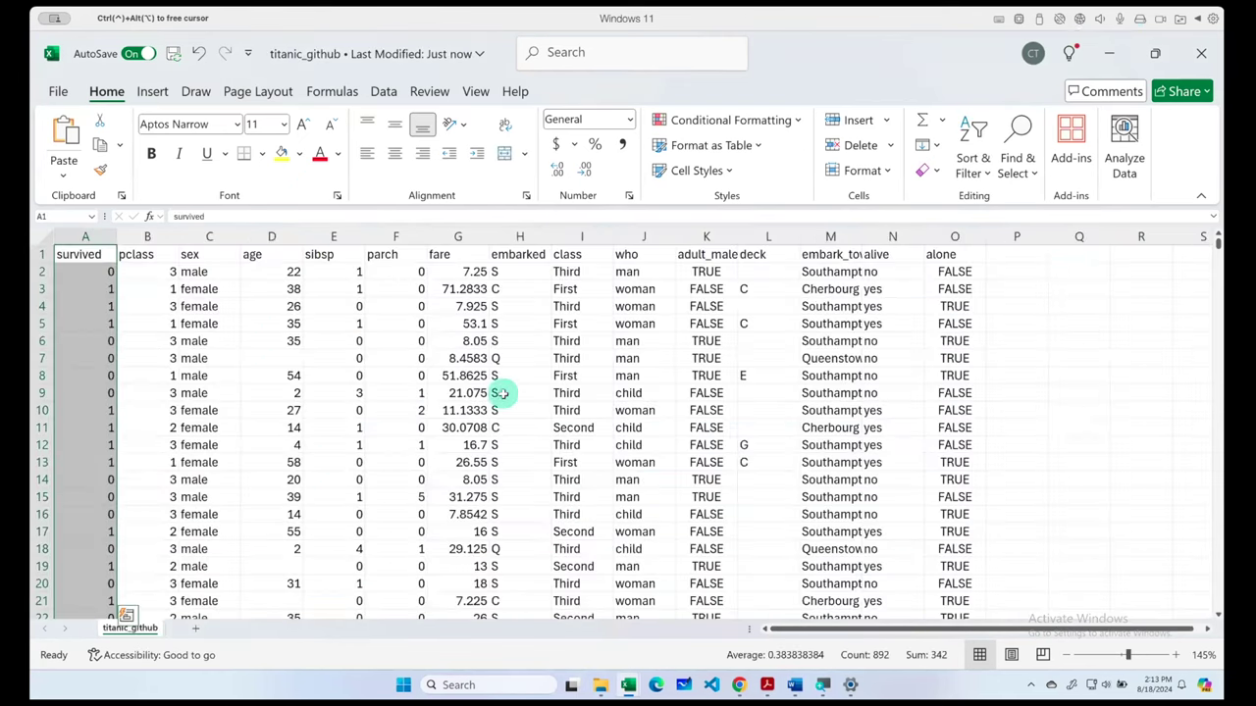
- Select the pclass header in titanic_github and switch over to the Titanic-Dataset workbook
click(147, 257)
key(alt+Tab)
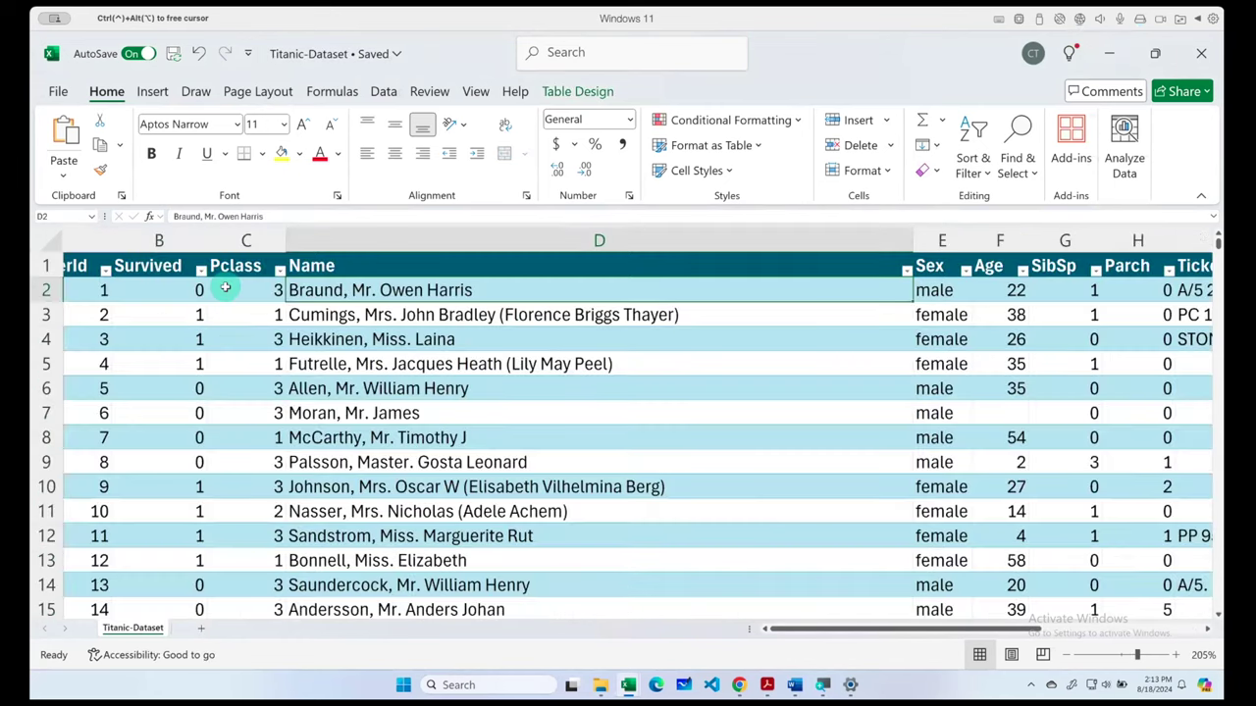
key(alt+Tab)
key(alt+Tab)
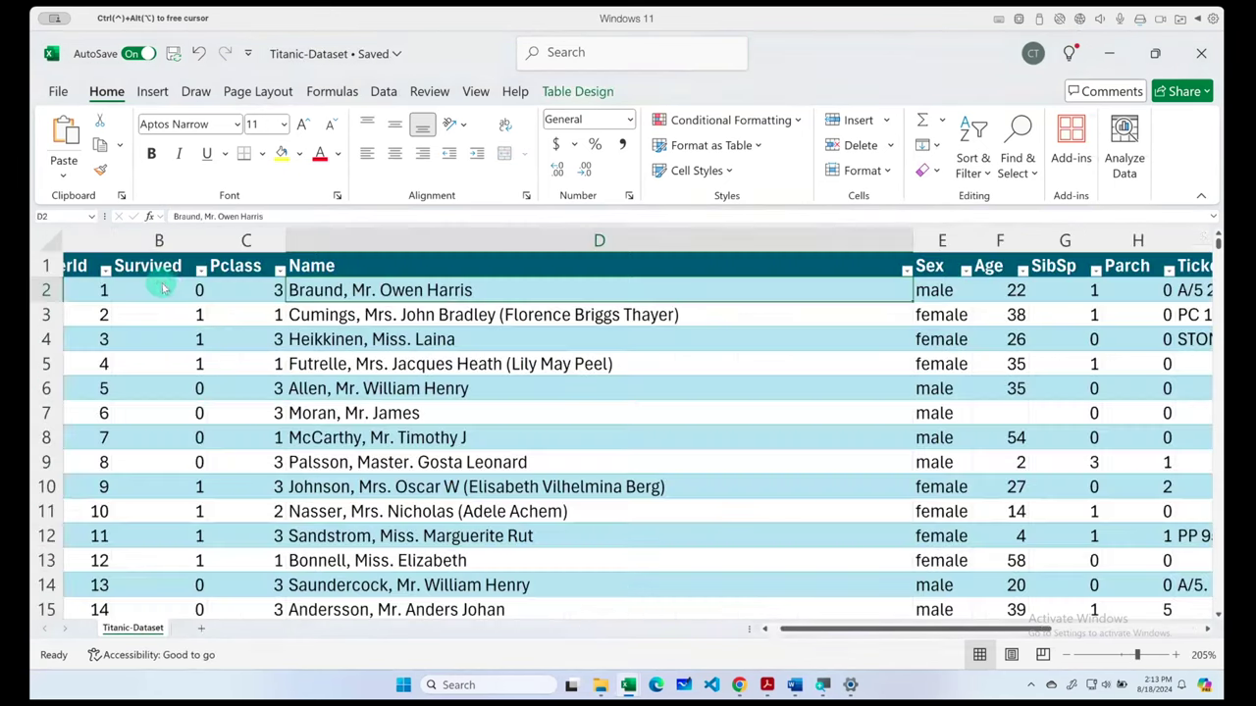
key(alt+Tab)
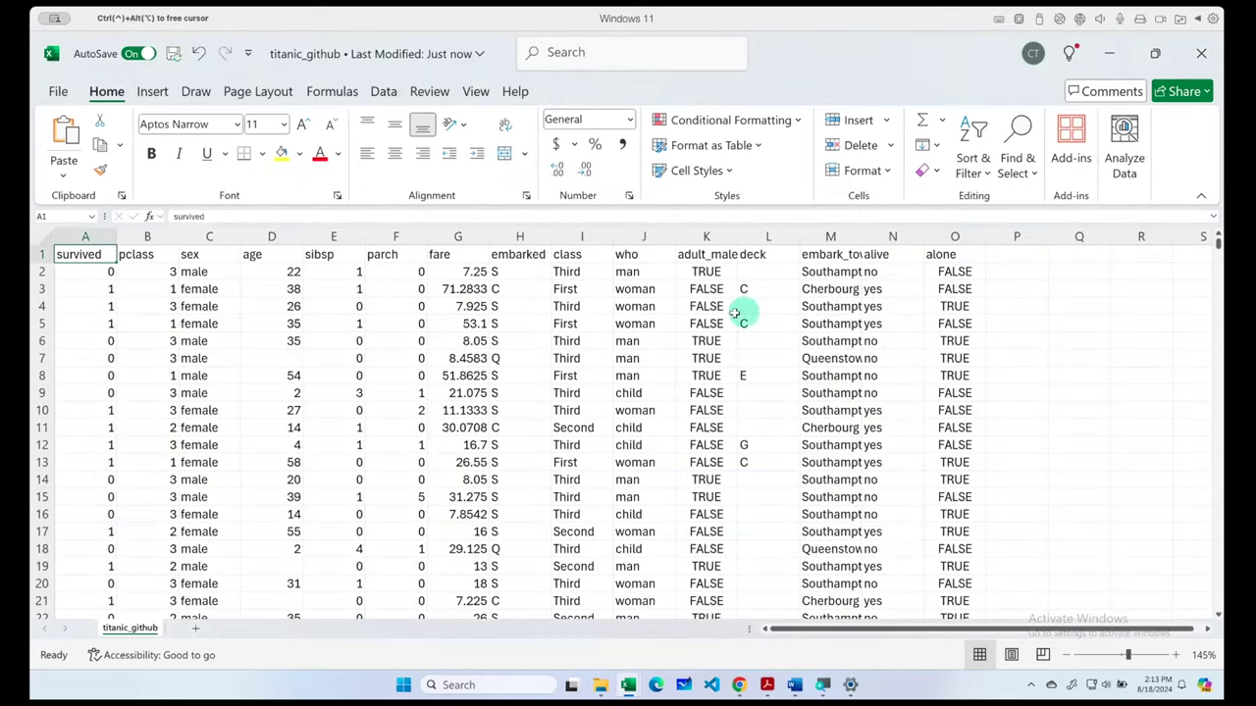
key(alt+Tab)
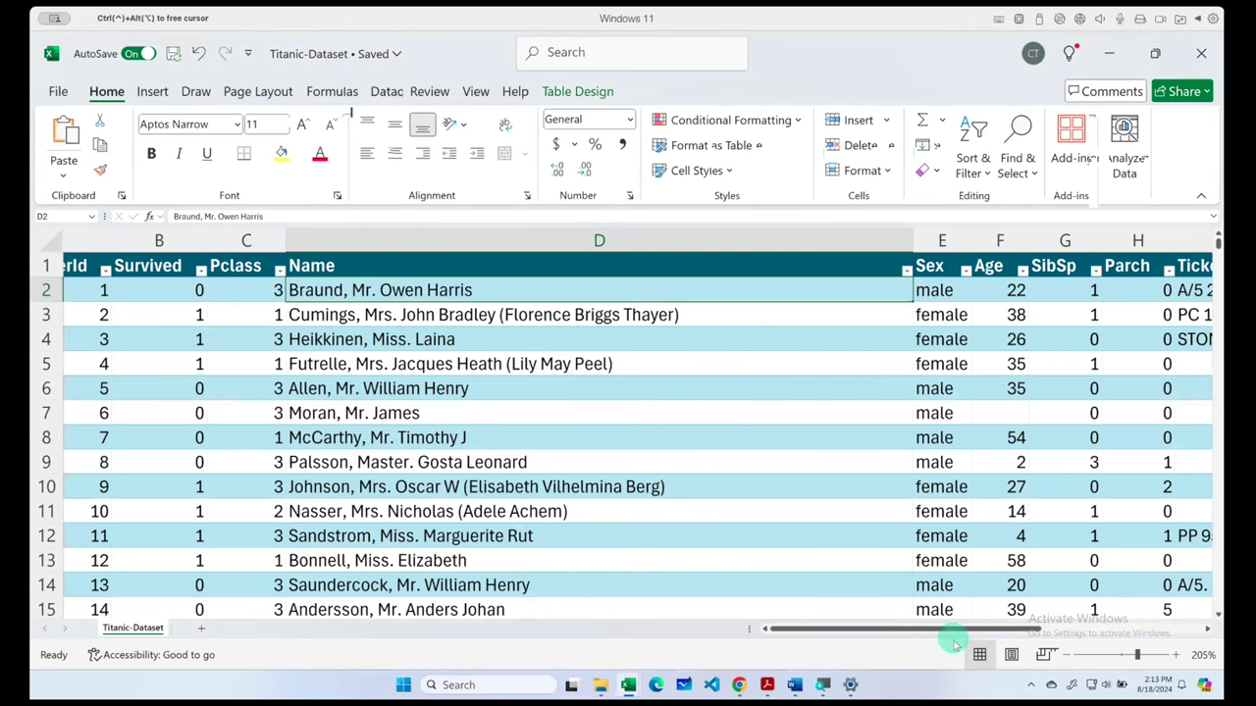
drag(893, 628, 1070, 623)
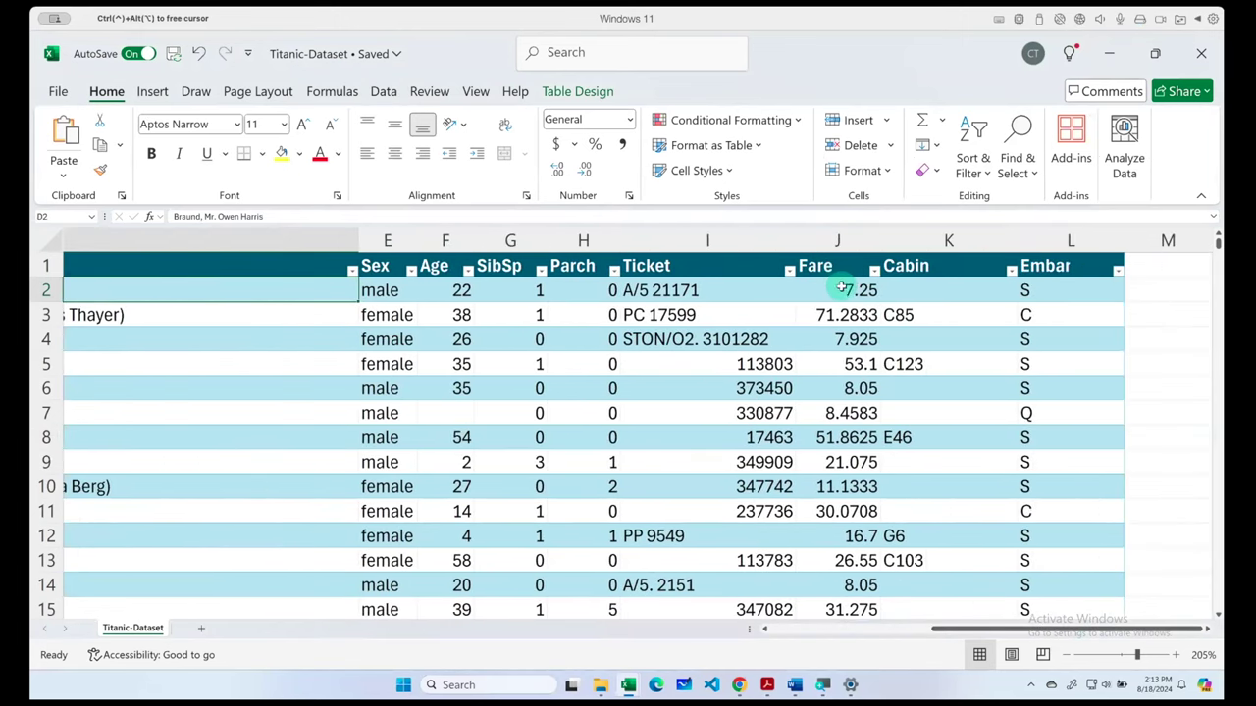
- Check that titanic_github's fare values 7.25 and 71.2833 match Titanic-Dataset's Fare column
key(alt+Tab)
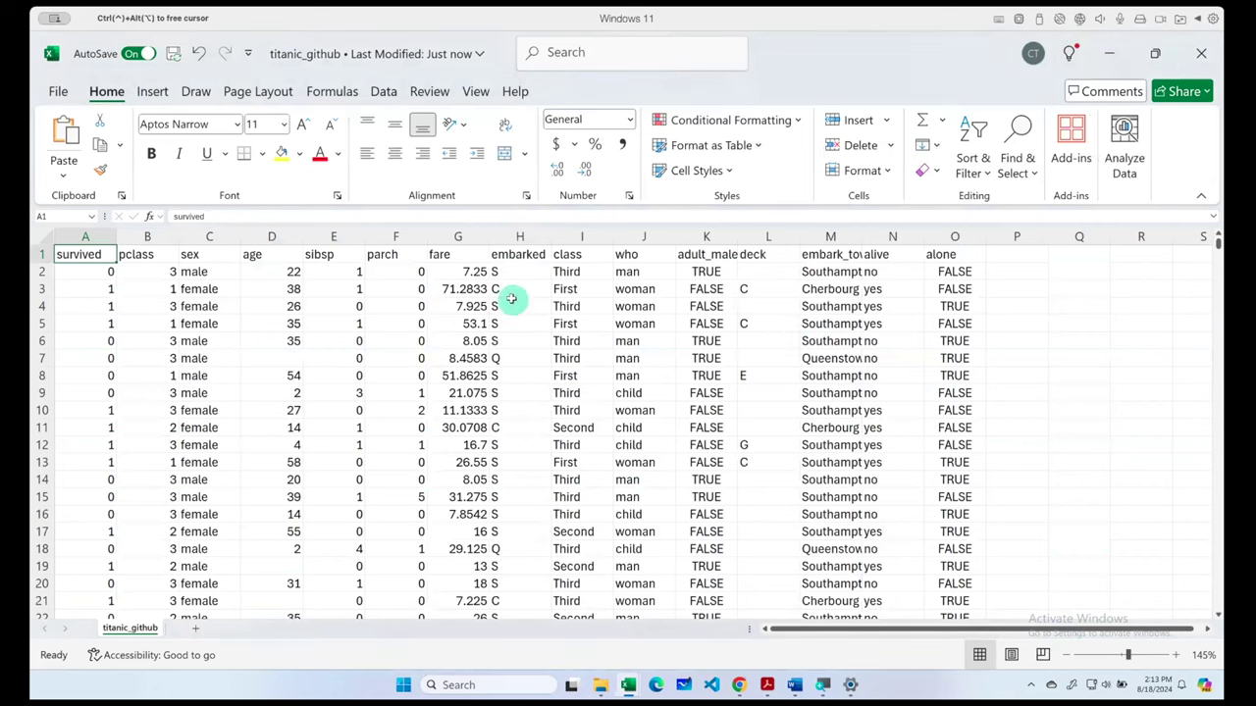
click(469, 271)
click(457, 288)
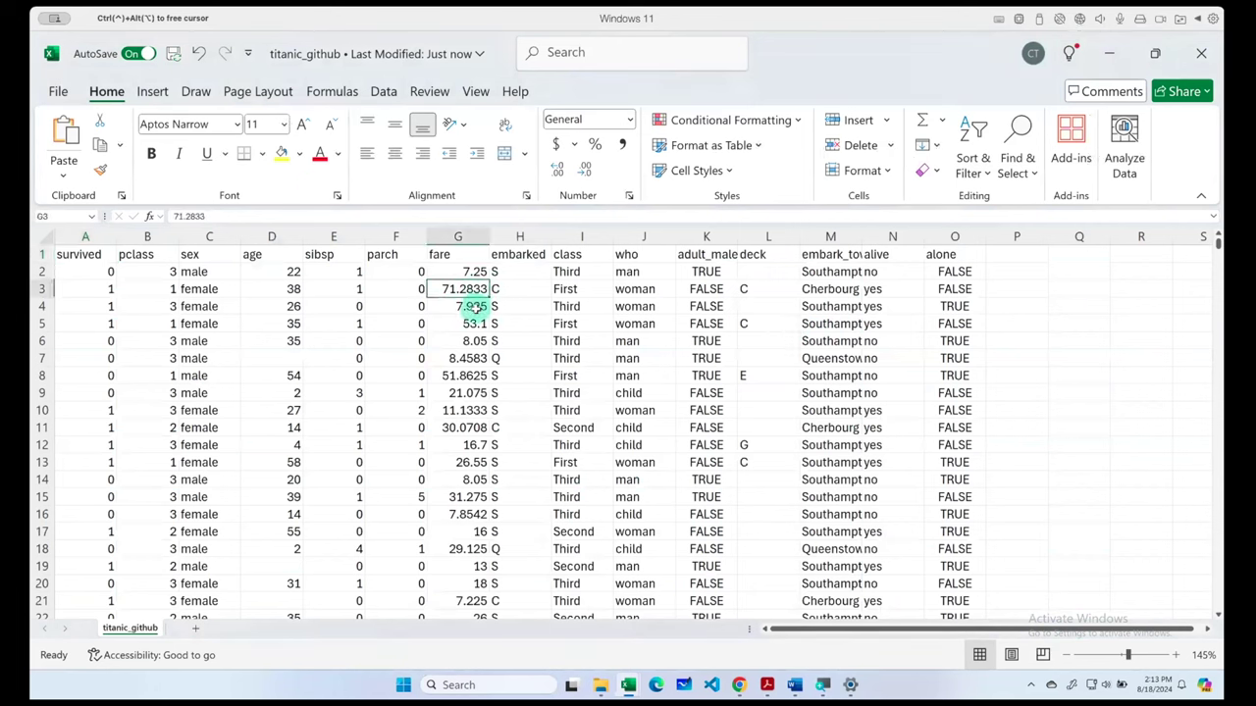
key(alt+Tab)
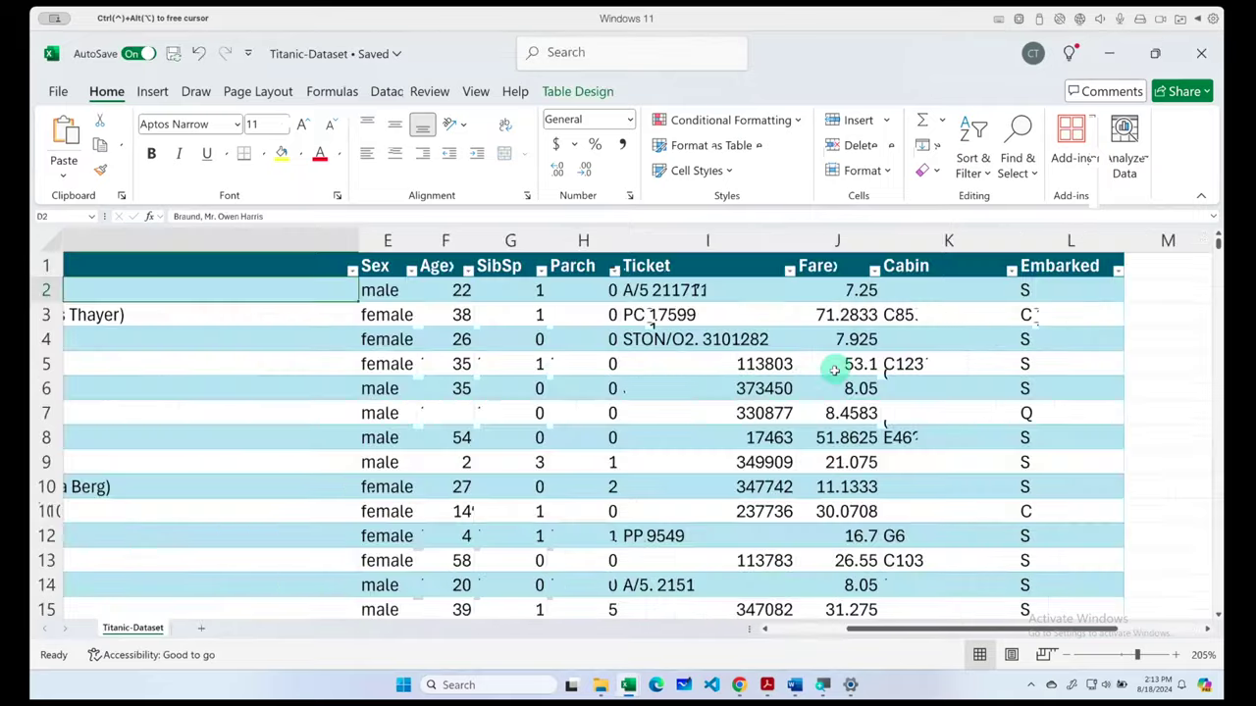
click(839, 240)
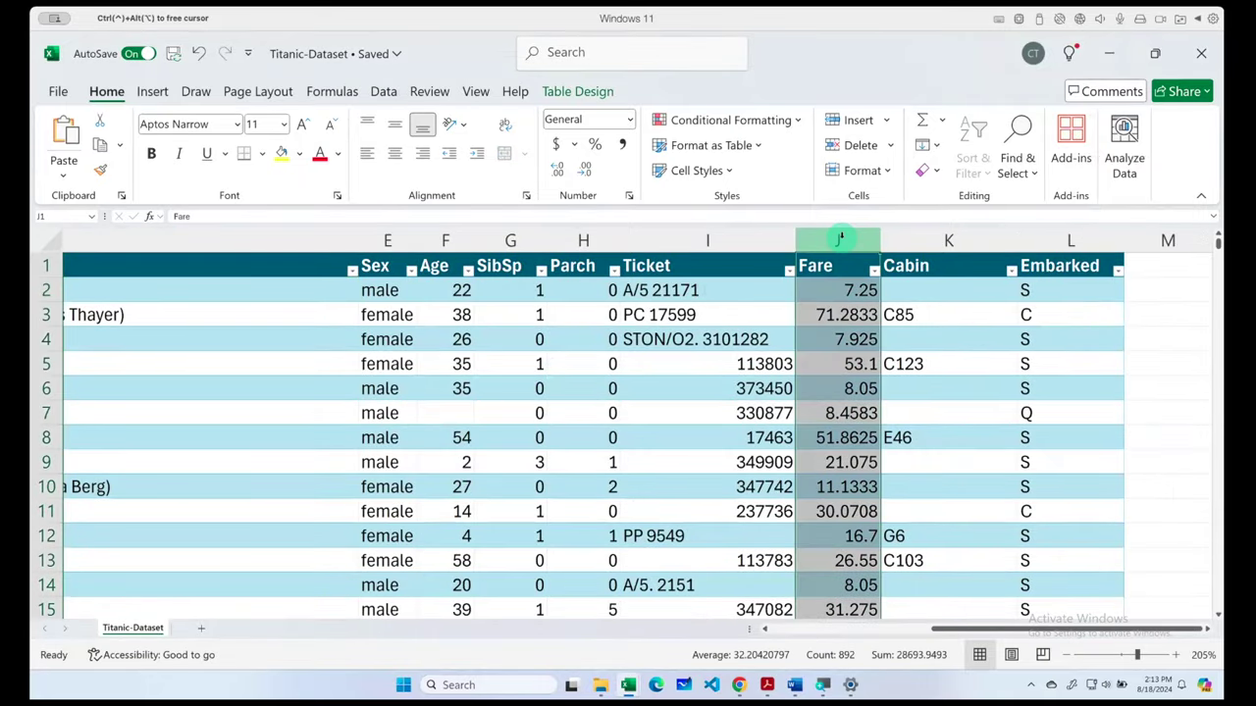
key(alt+Tab)
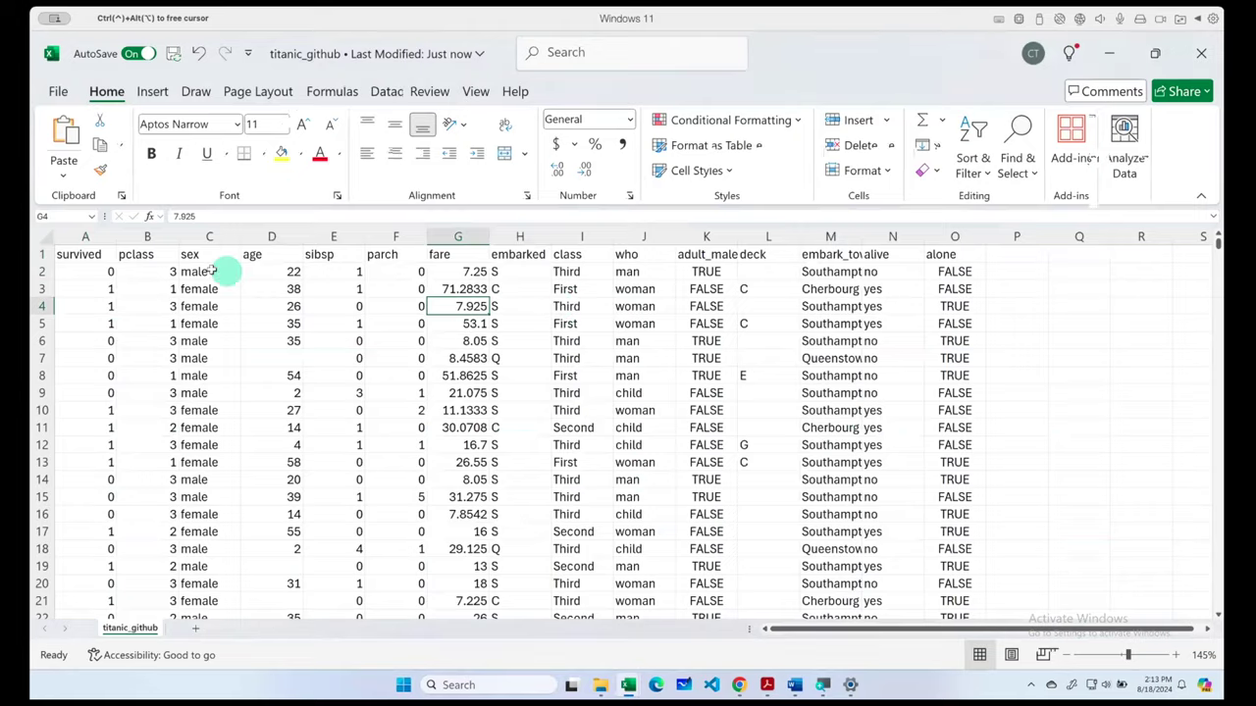
- Copy titanic_github's whole data range A1:O892
click(87, 257)
scroll(589, 411, down, 7)
scroll(596, 411, down, 10)
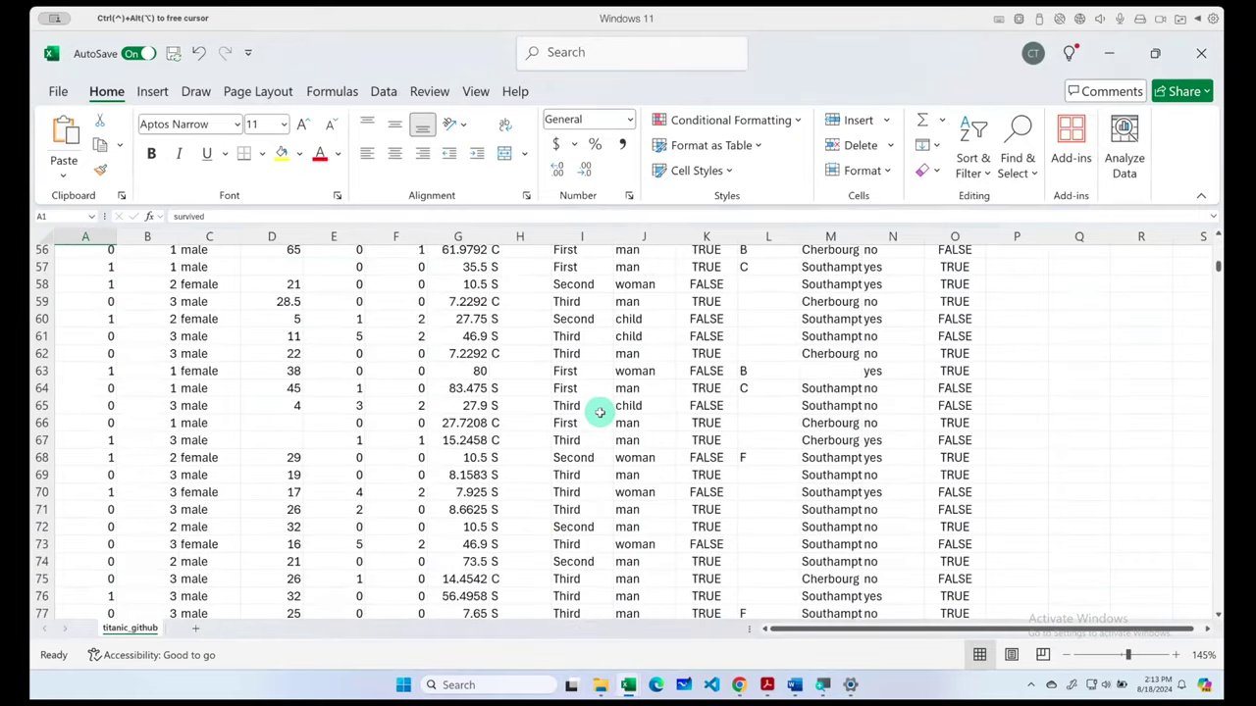
scroll(596, 411, down, 20)
scroll(599, 412, down, 20)
scroll(598, 412, down, 20)
scroll(600, 413, down, 20)
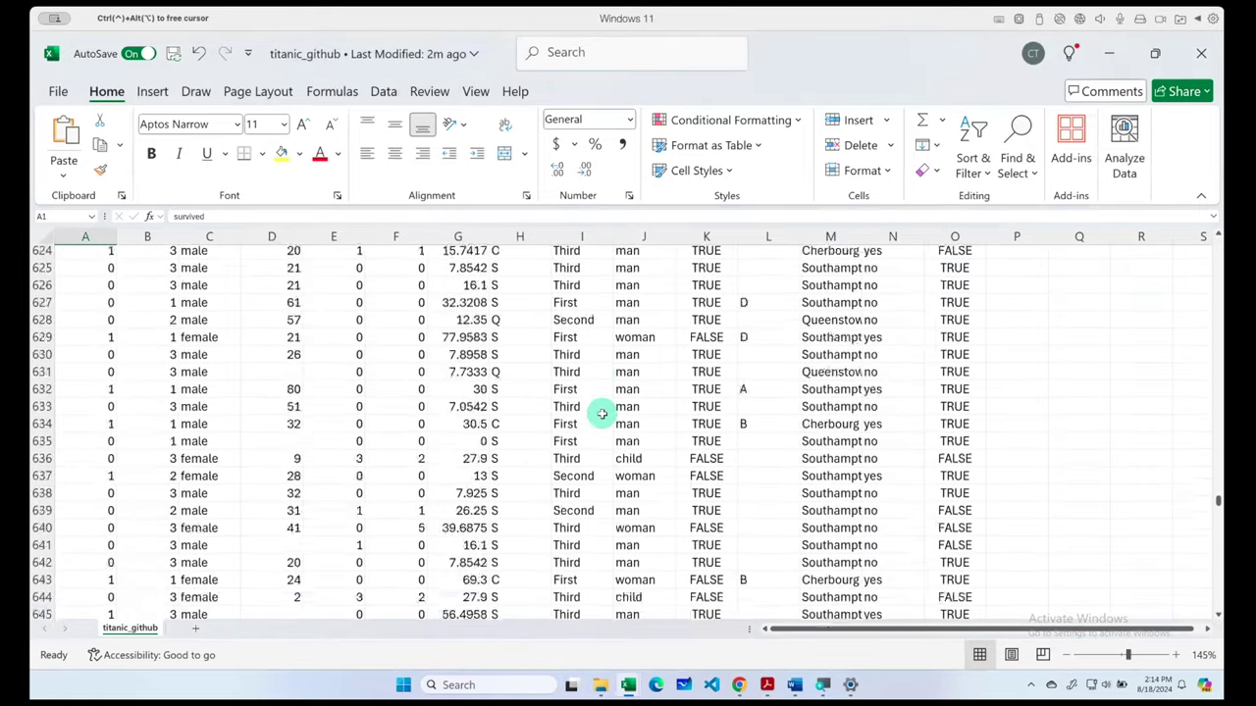
scroll(600, 413, down, 20)
scroll(602, 414, down, 20)
scroll(600, 413, down, 15)
scroll(638, 403, down, 2)
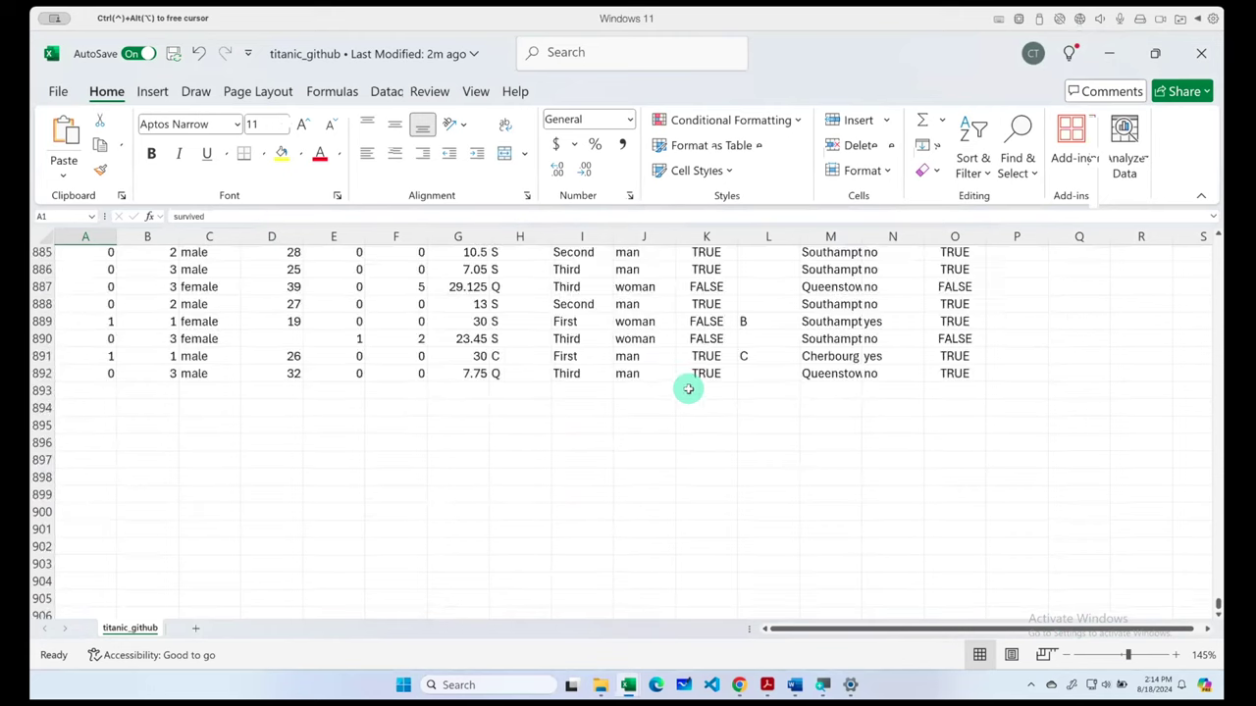
shift+click(955, 385)
key(ctrl+c)
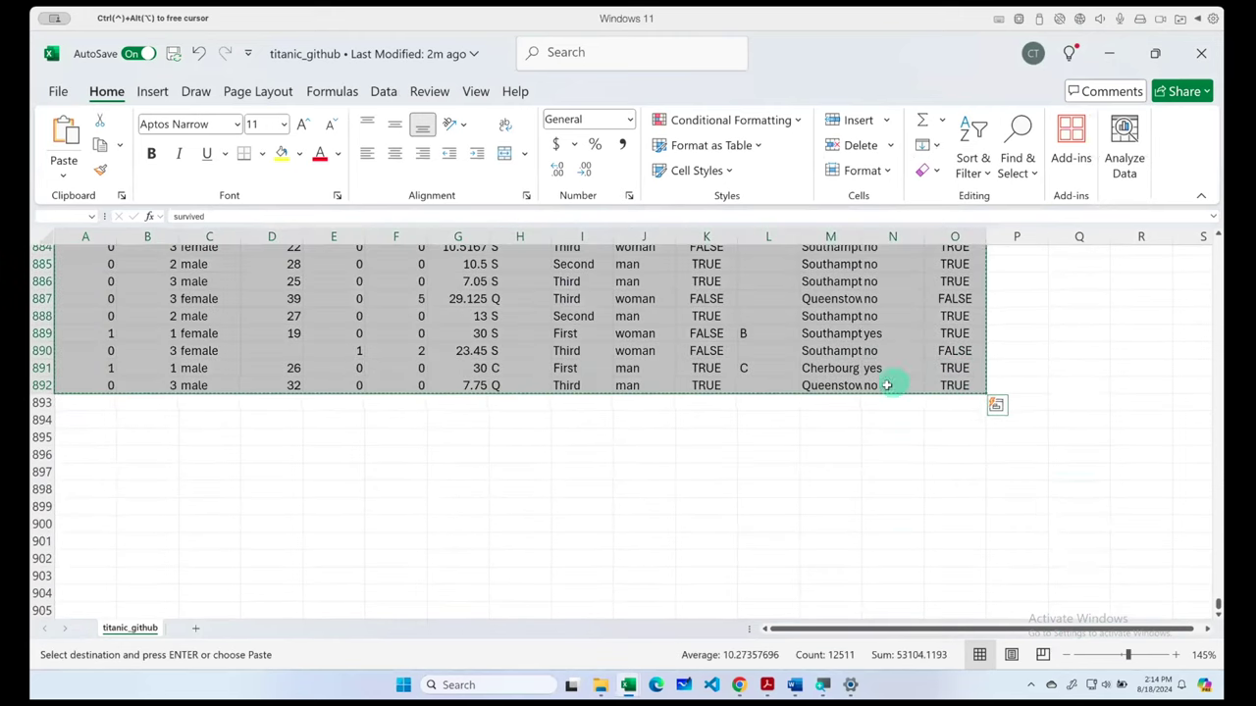
- Paste the copied columns into Titanic-Dataset starting at cell M1
key(alt+Tab)
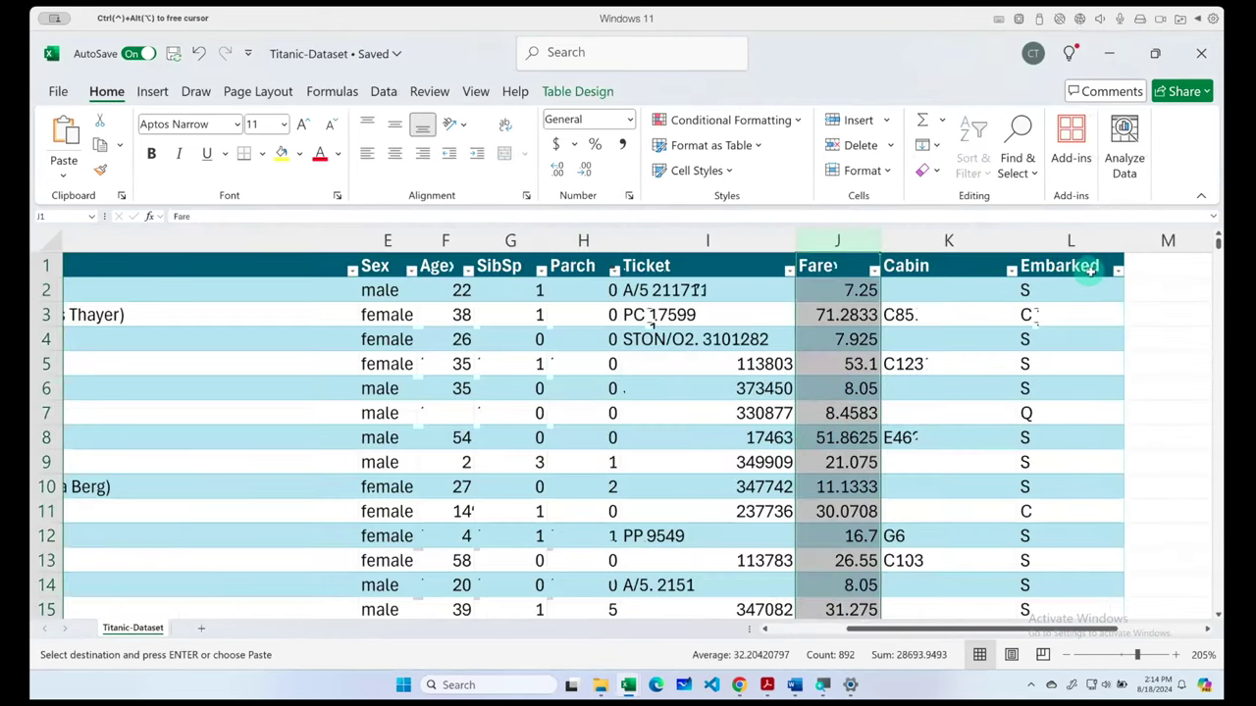
click(1150, 266)
key(ctrl+v)
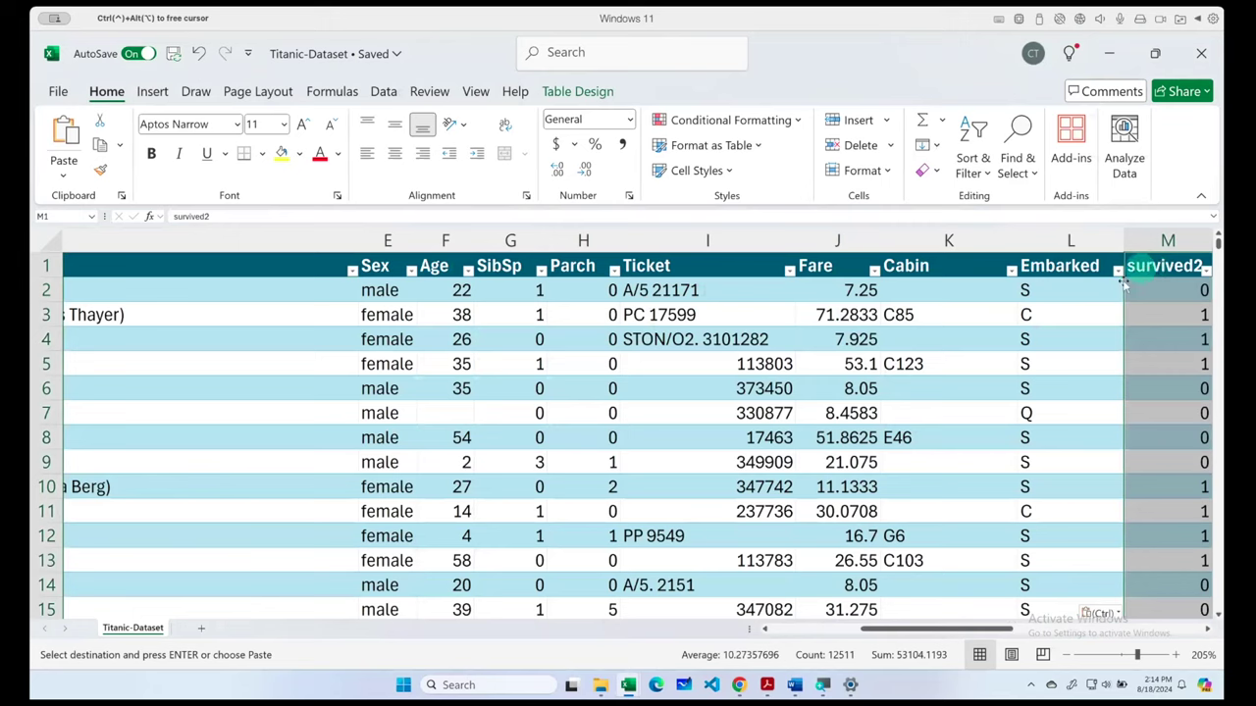
scroll(982, 395, right, 3)
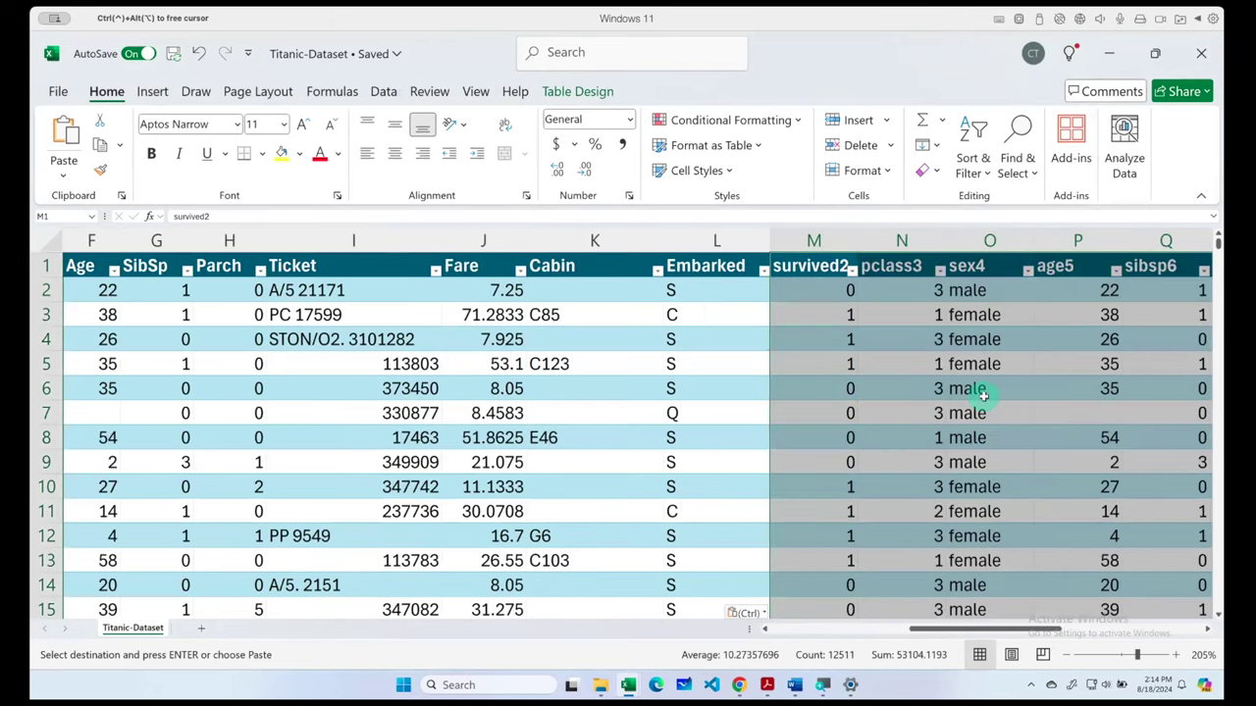
click(801, 379)
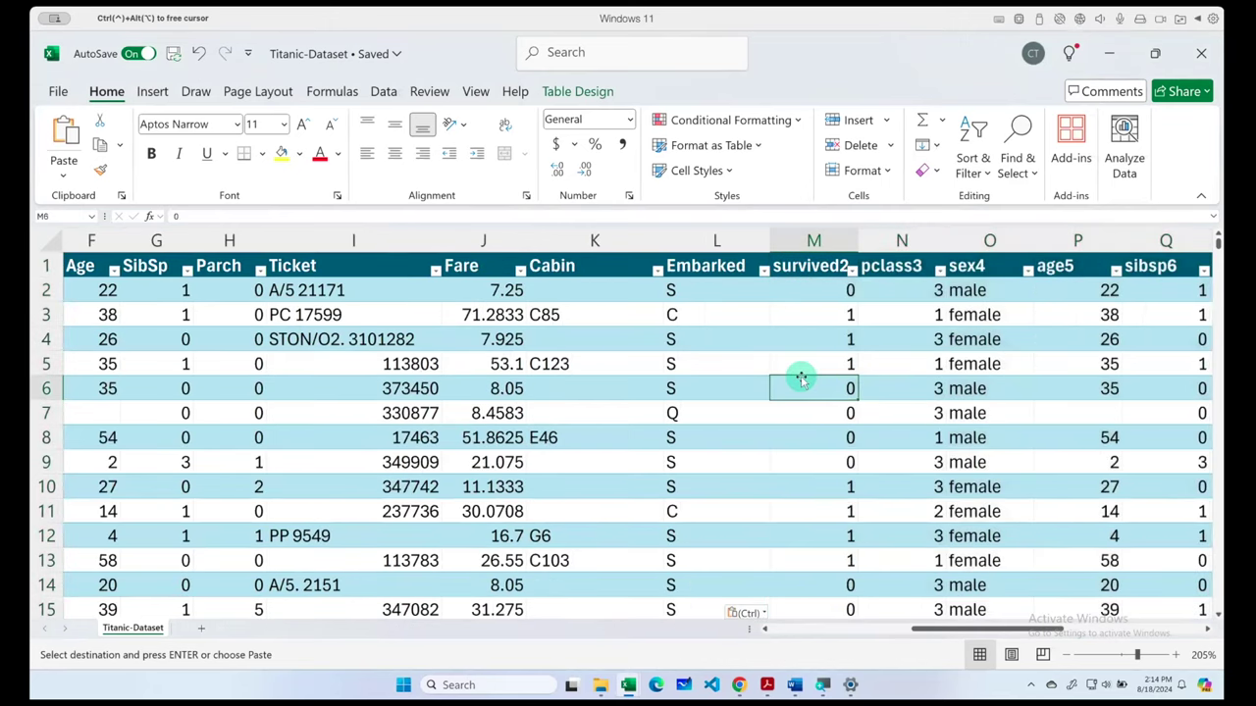
- Compare the Fare column with the pasted survived2 column, then select the entire table
click(476, 235)
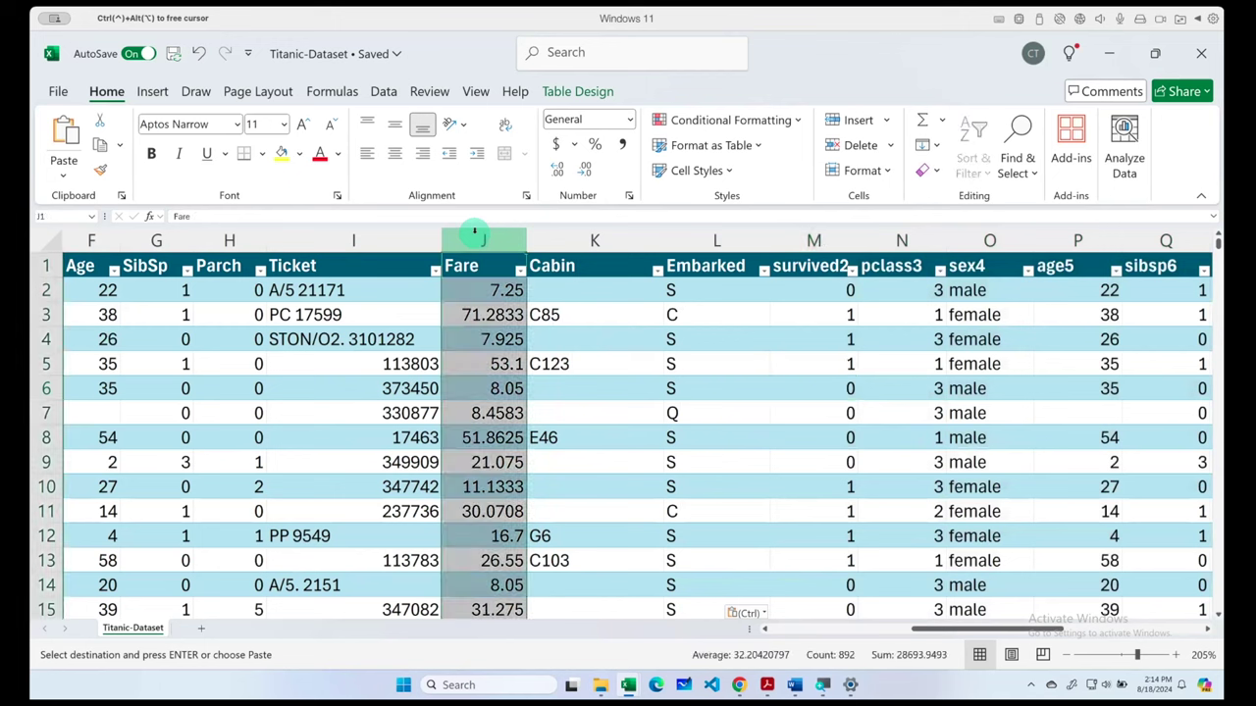
click(809, 232)
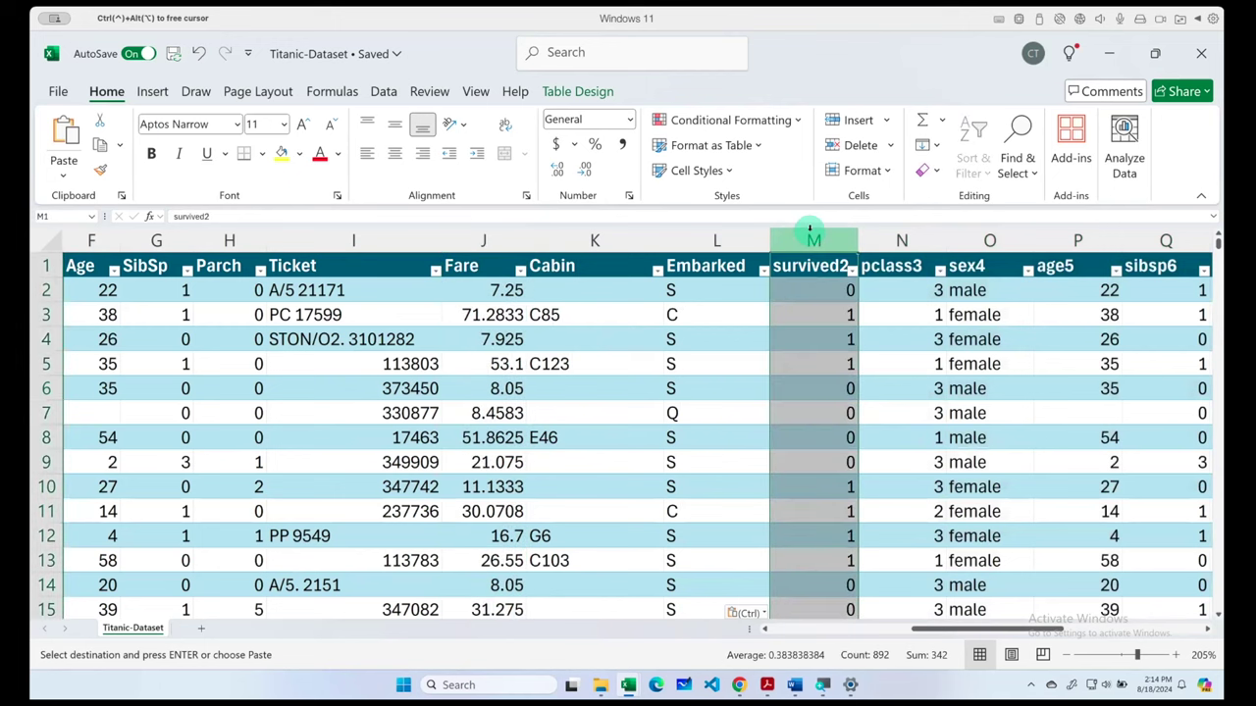
click(471, 236)
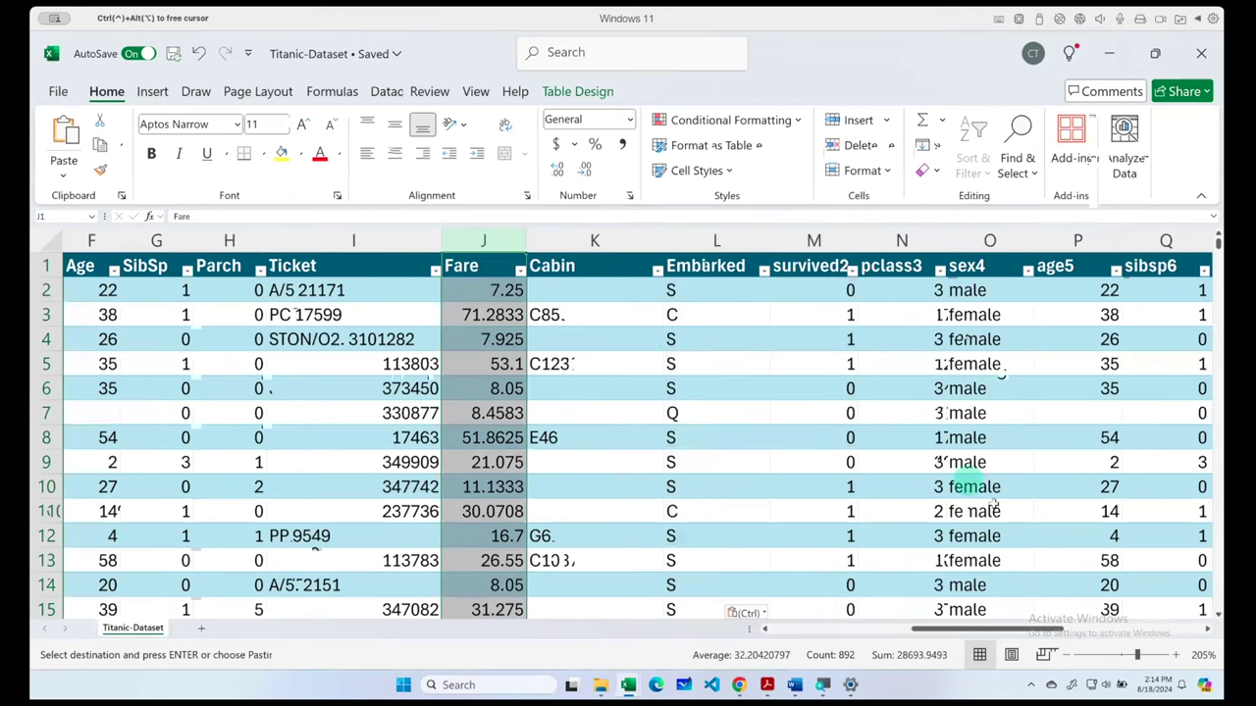
drag(971, 629, 1104, 628)
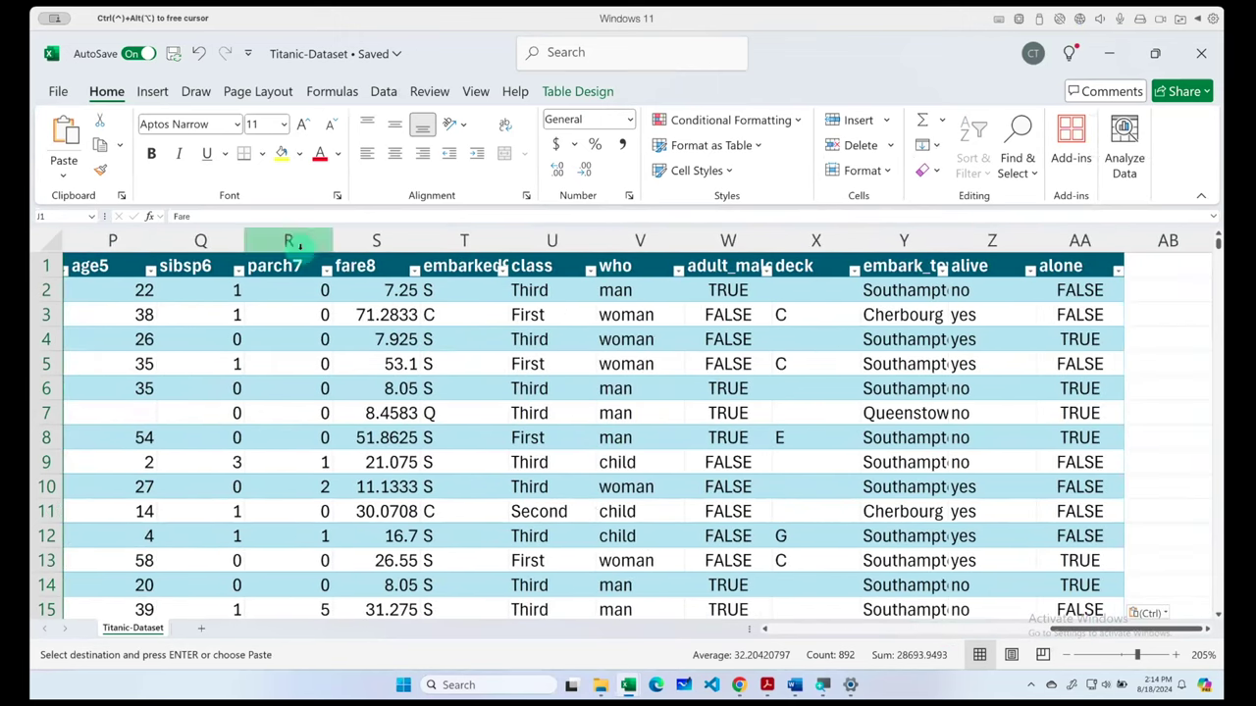
click(61, 229)
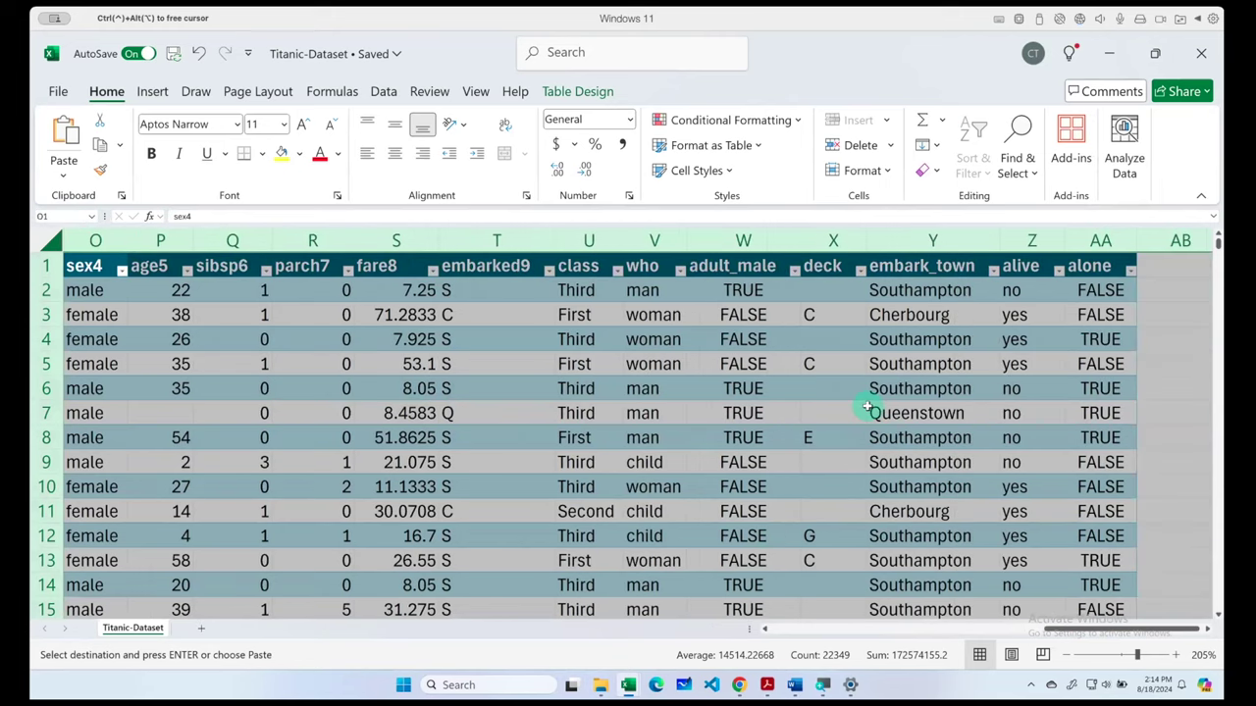
- Insert an empty Column1 before the fare8 column
click(391, 239)
right_click(391, 239)
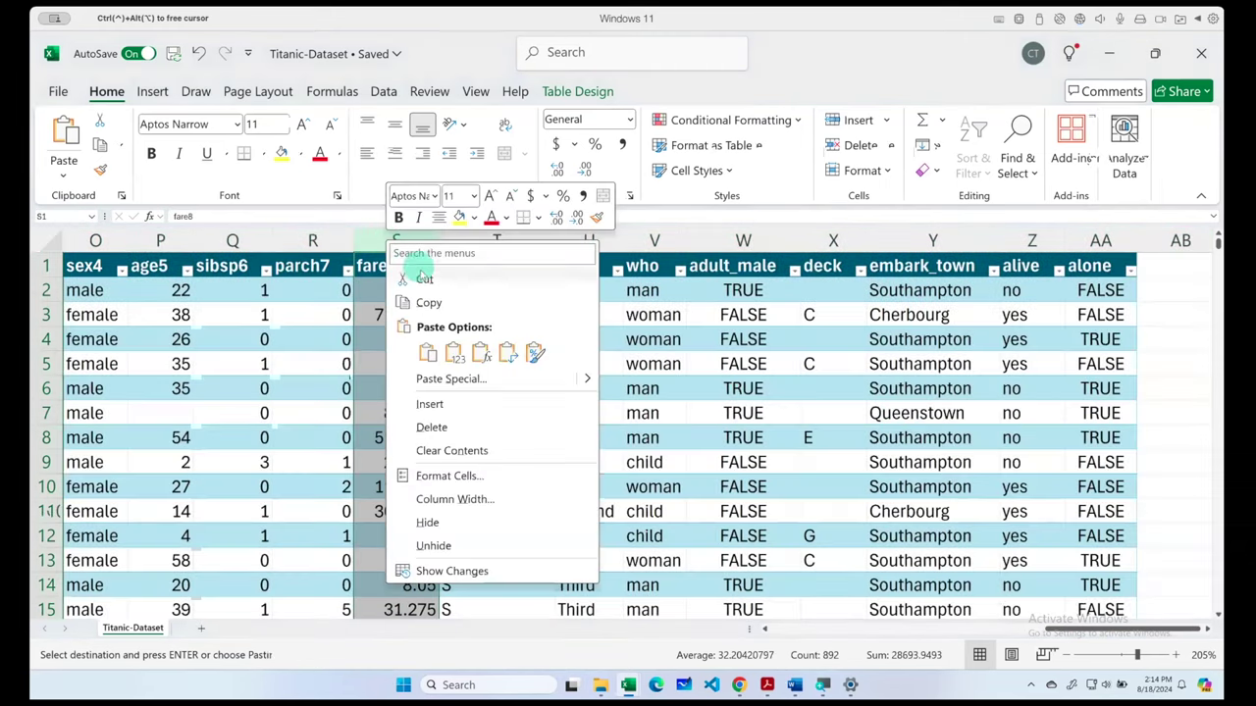
click(431, 403)
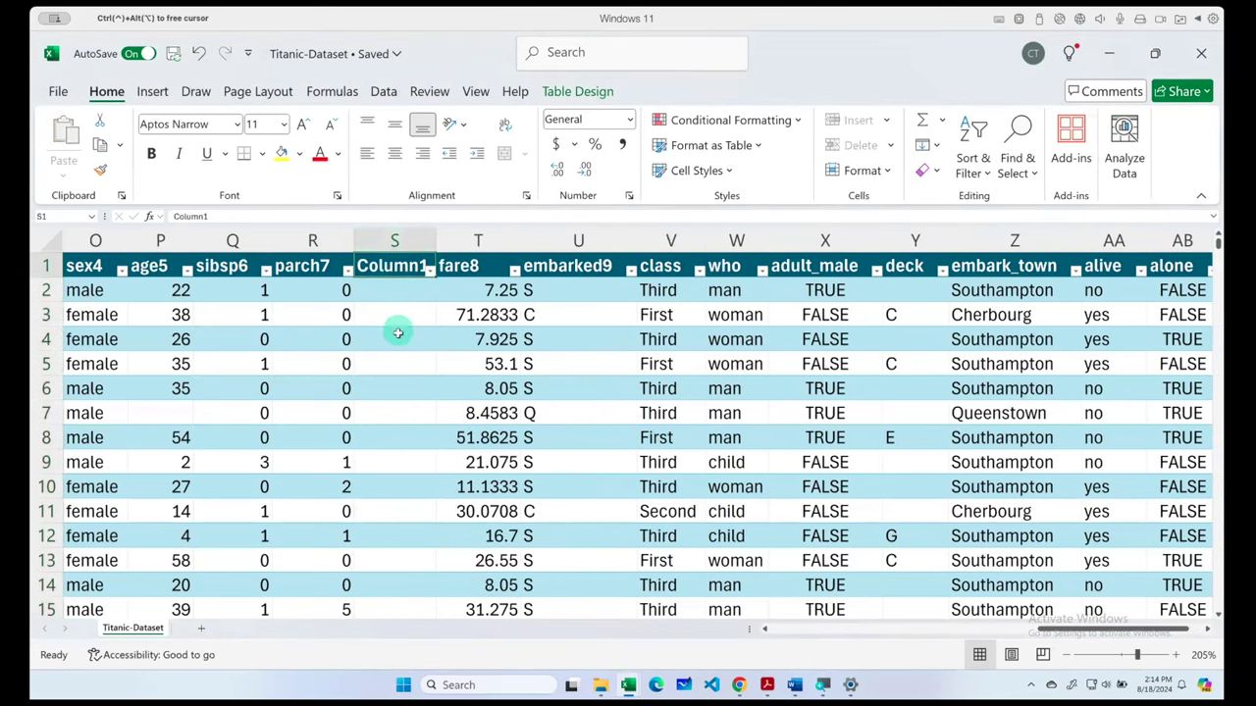
scroll(398, 333, left, 2)
drag(1025, 633, 891, 629)
- Copy the Fare column and try pasting it into Column1, dismissing the refusal warnings
click(674, 238)
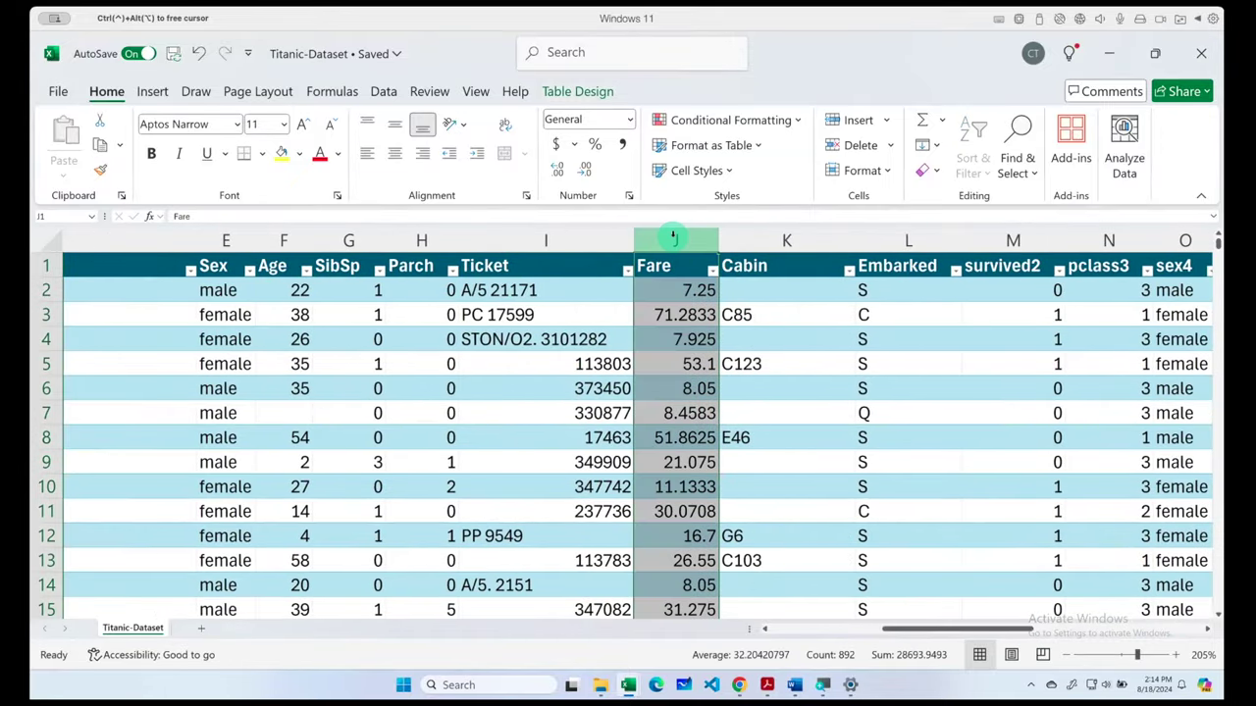
key(ctrl+c)
drag(938, 629, 1170, 636)
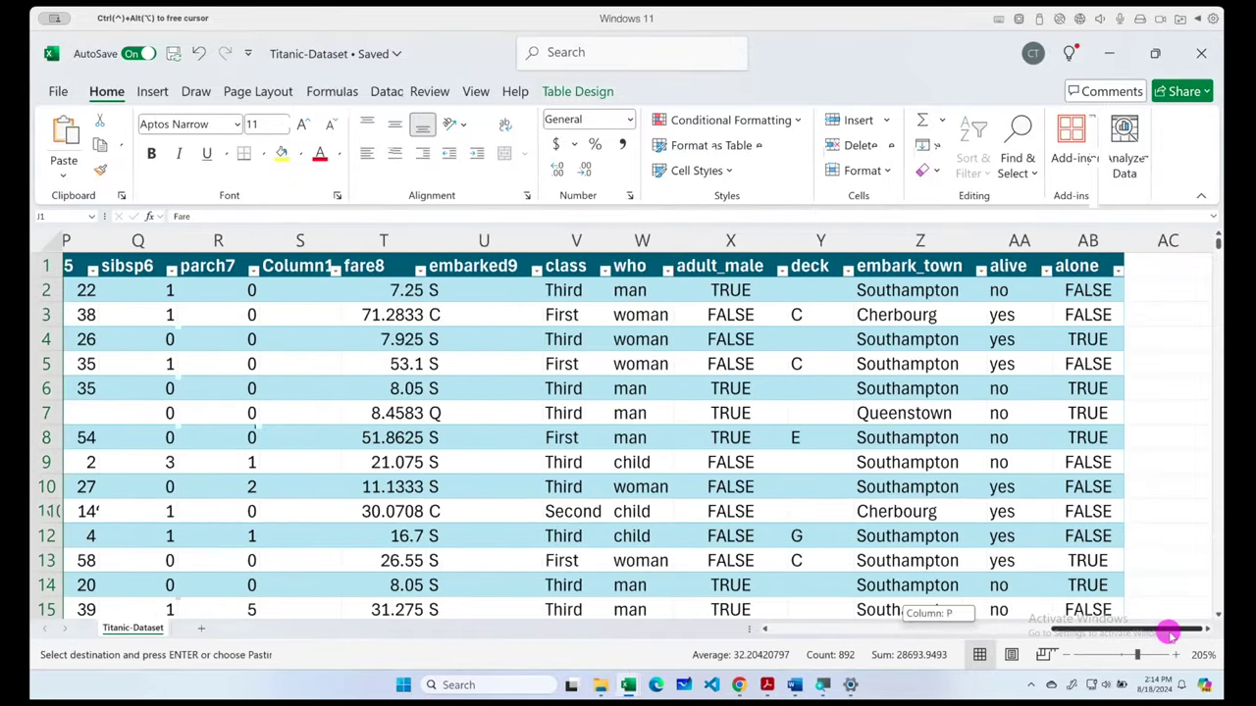
click(299, 238)
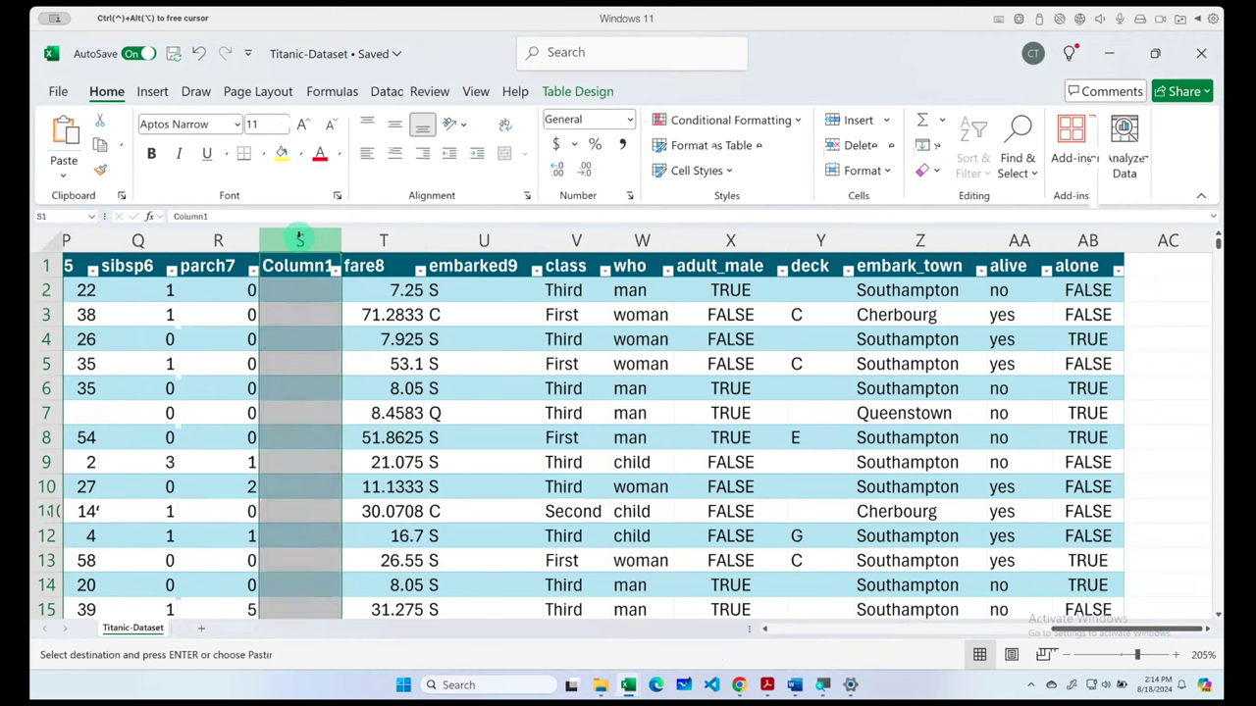
key(ctrl+v)
click(628, 401)
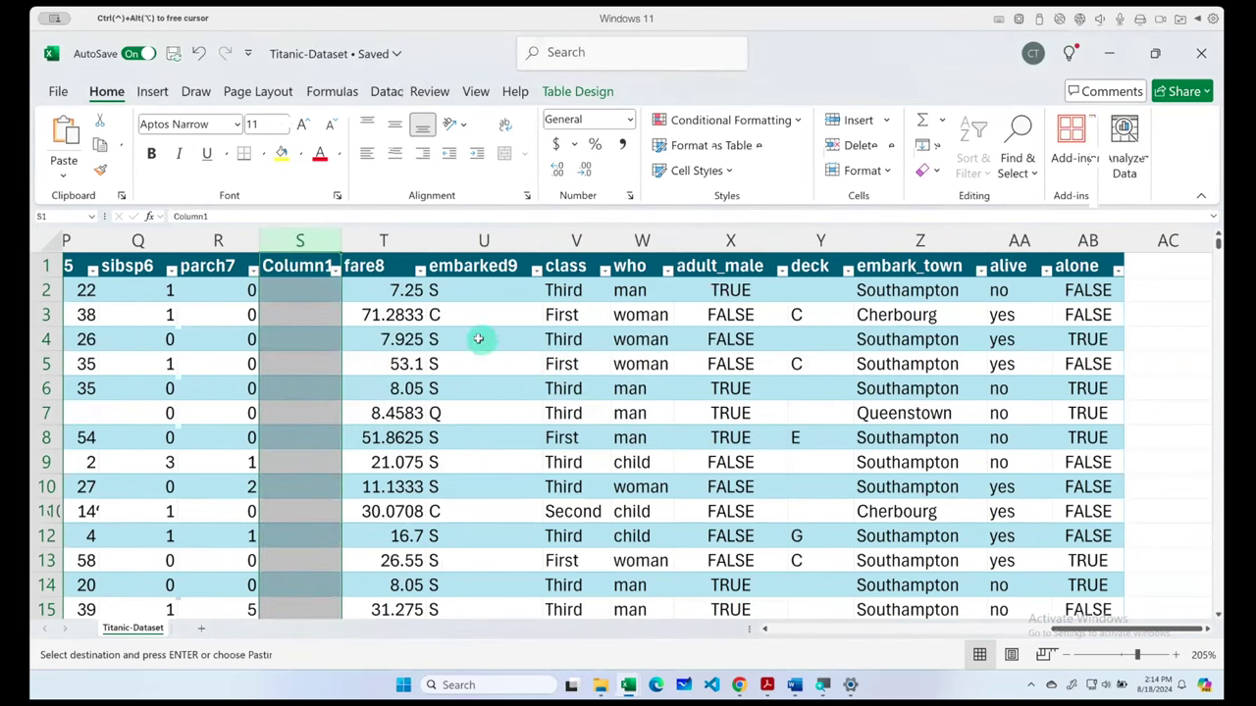
right_click(302, 245)
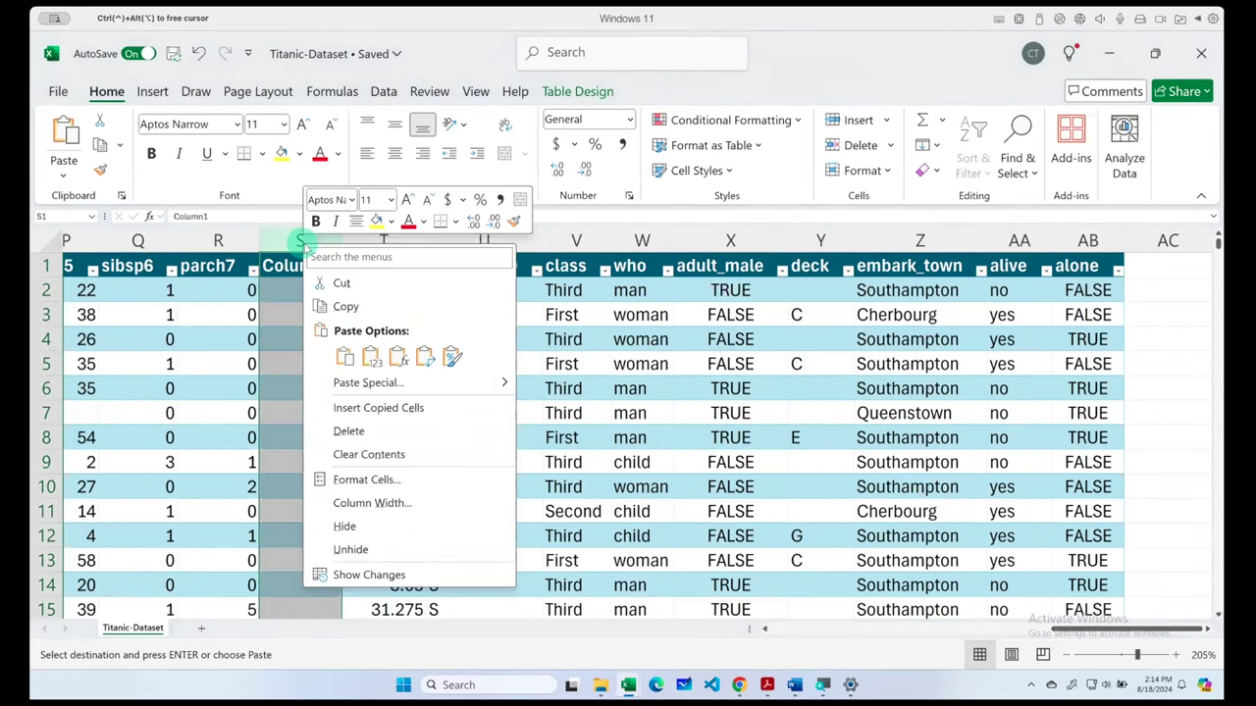
click(344, 356)
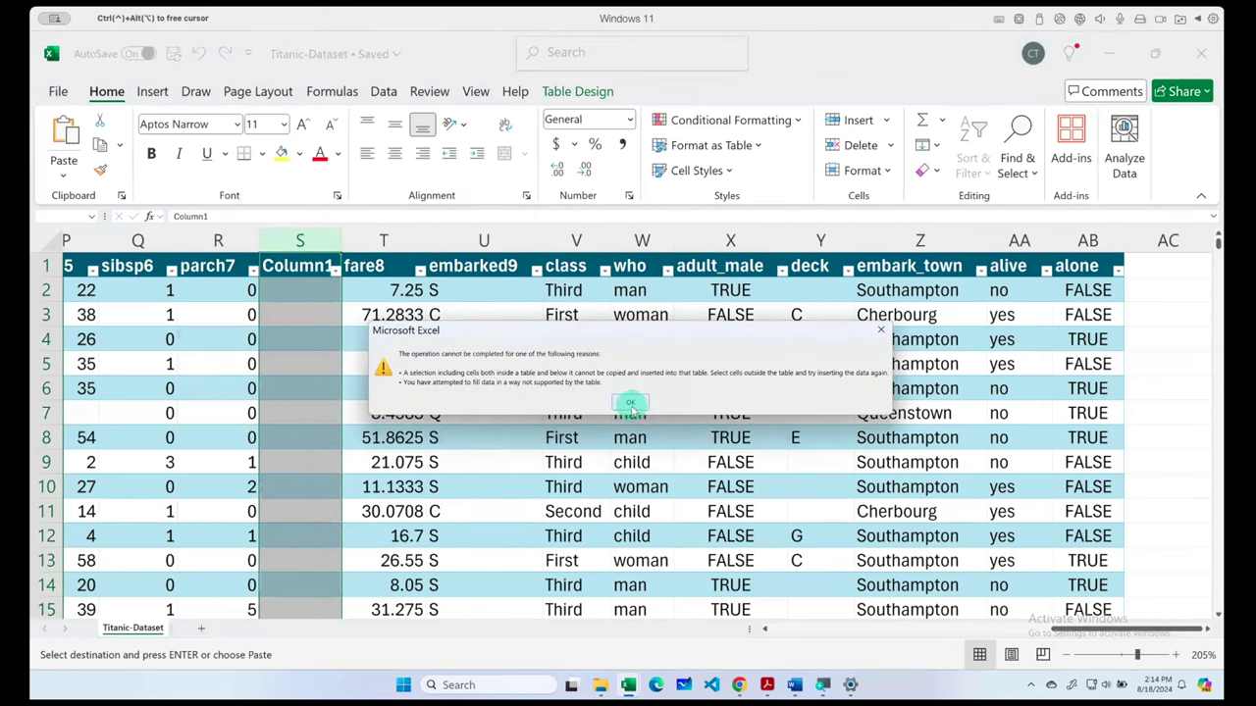
click(631, 404)
click(483, 386)
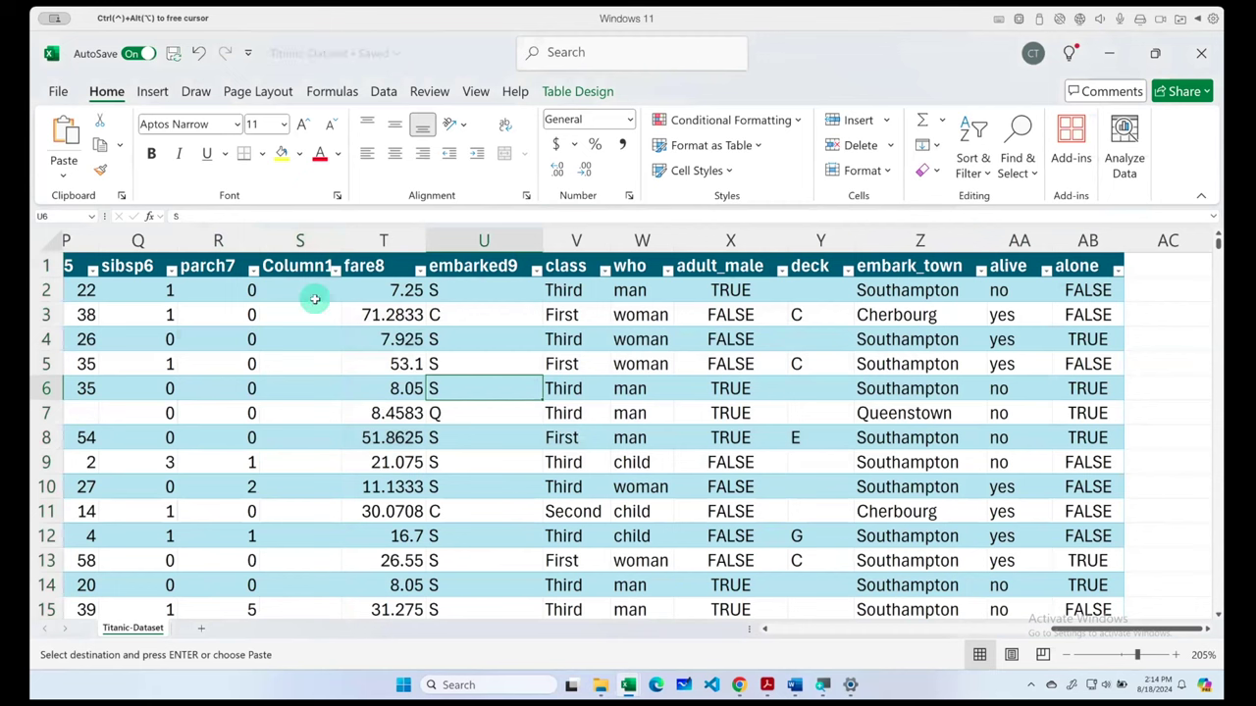
drag(1038, 629, 927, 630)
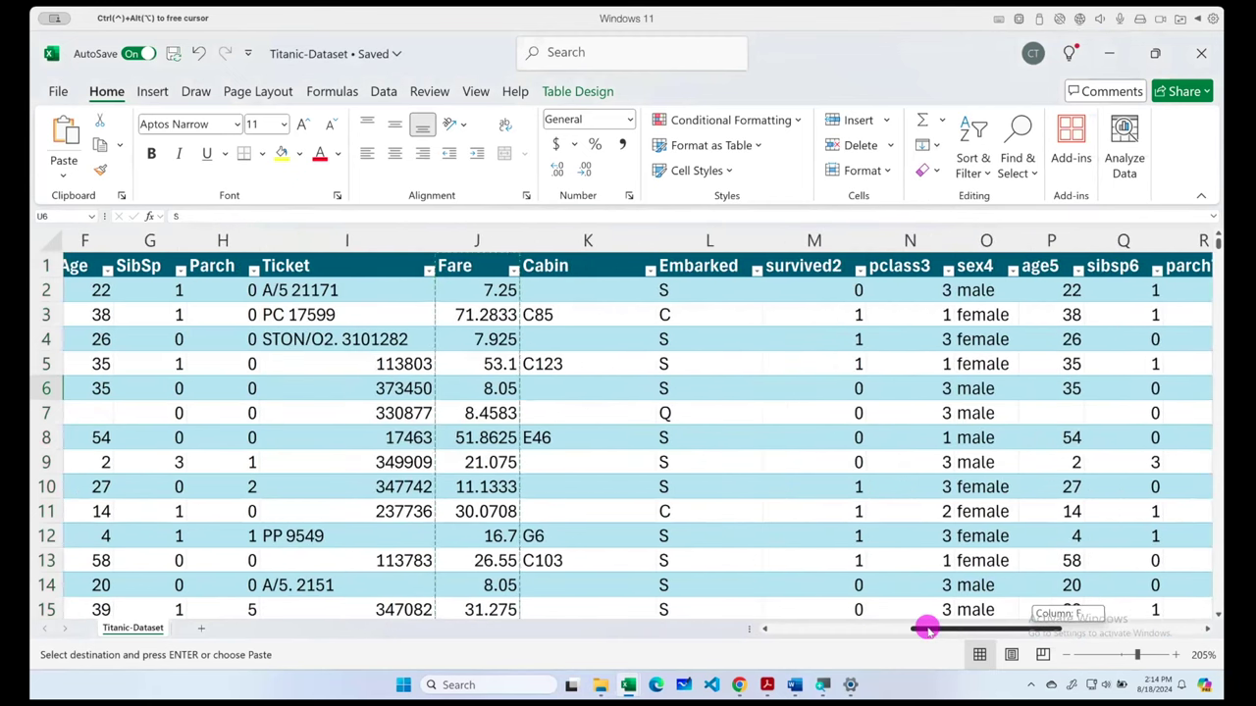
- Retry pasting the Fare values into Column1 and dismiss the warning
click(478, 241)
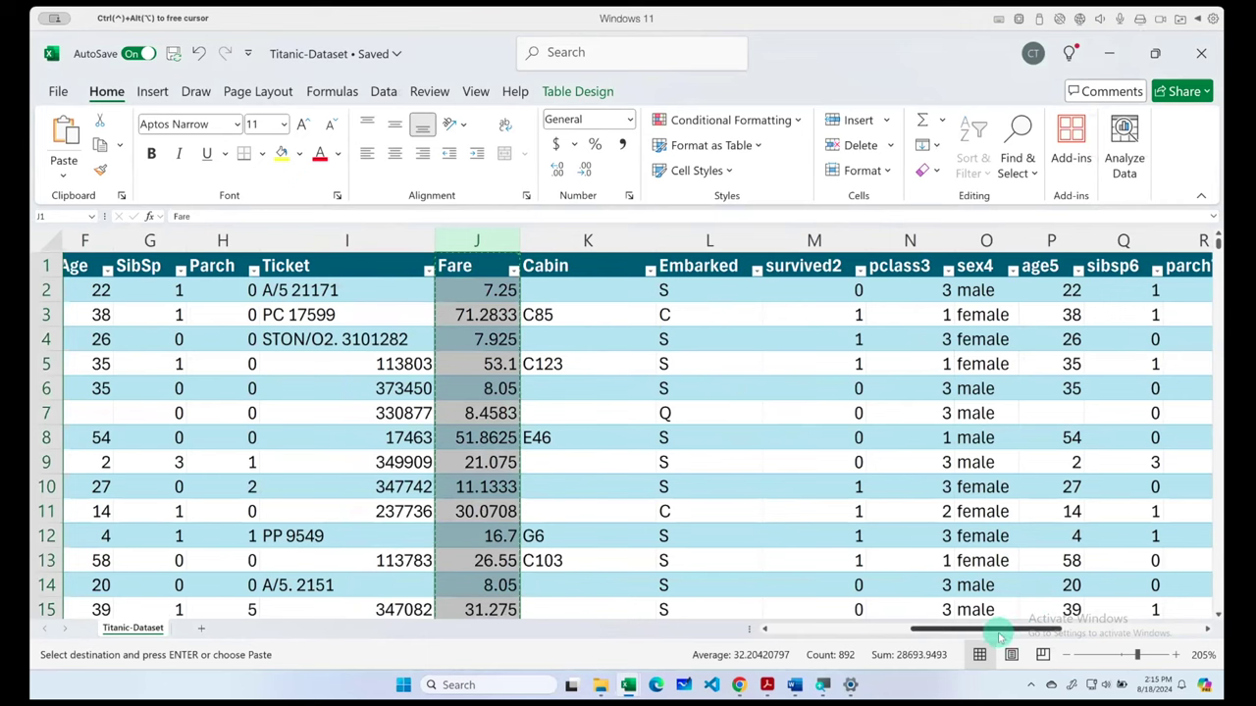
drag(1002, 633, 1119, 632)
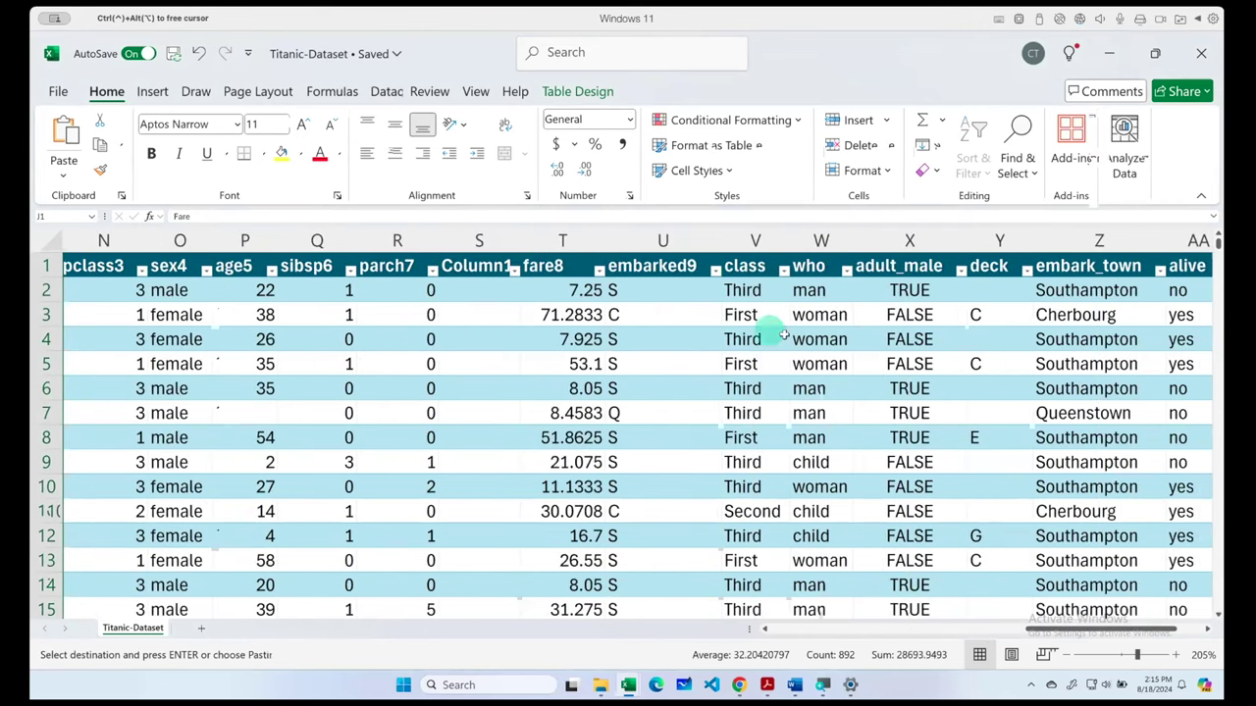
click(476, 265)
click(476, 261)
key(ctrl+v)
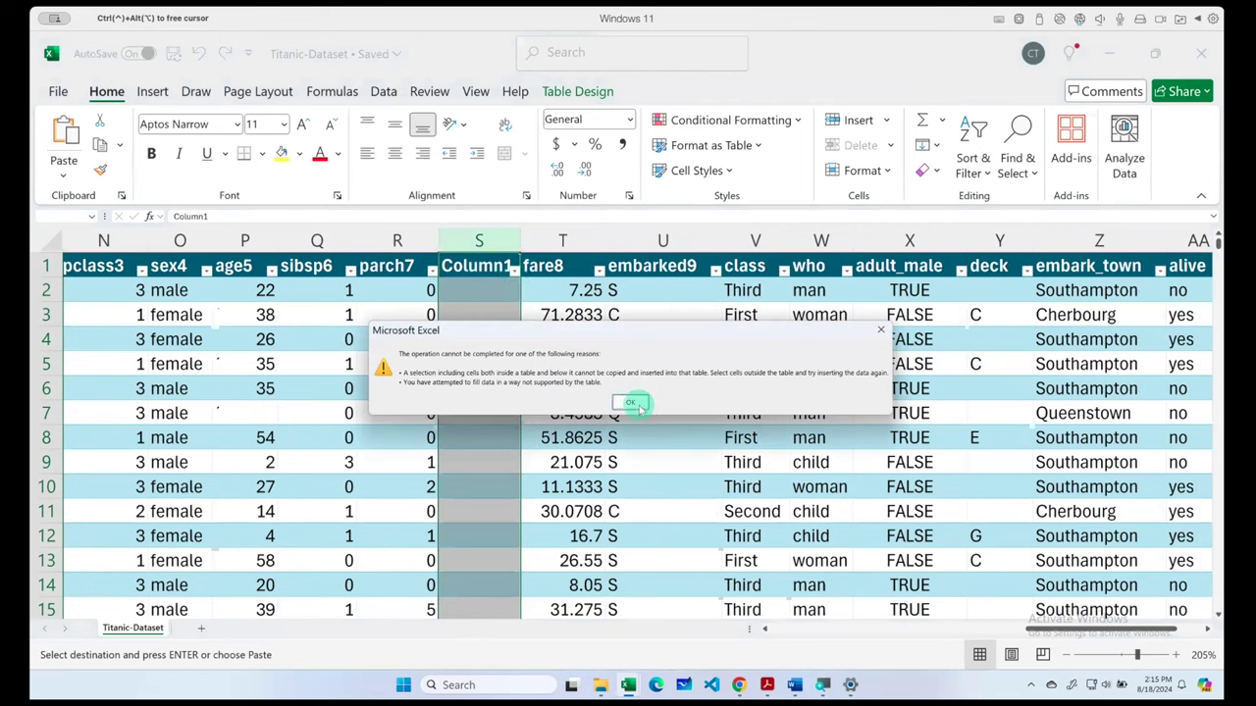
click(636, 400)
click(620, 397)
- Undo to remove the empty Column1 so fare8 follows parch7 again
key(ctrl+a)
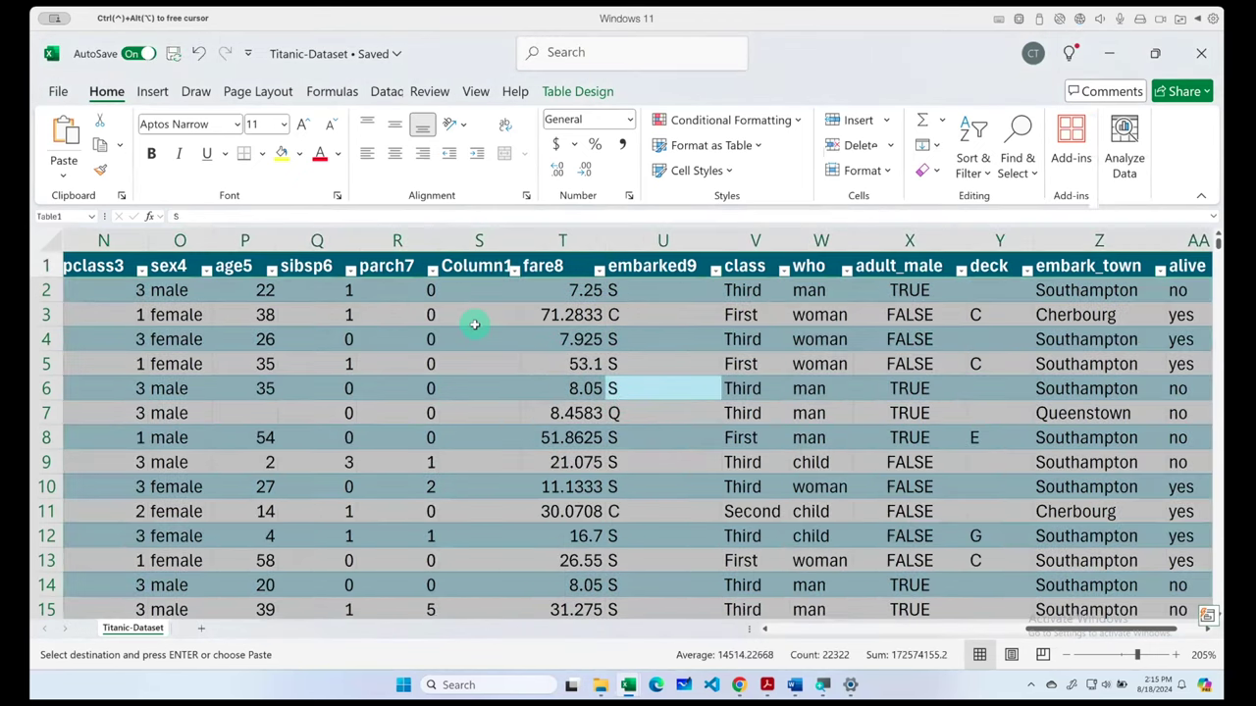
click(566, 432)
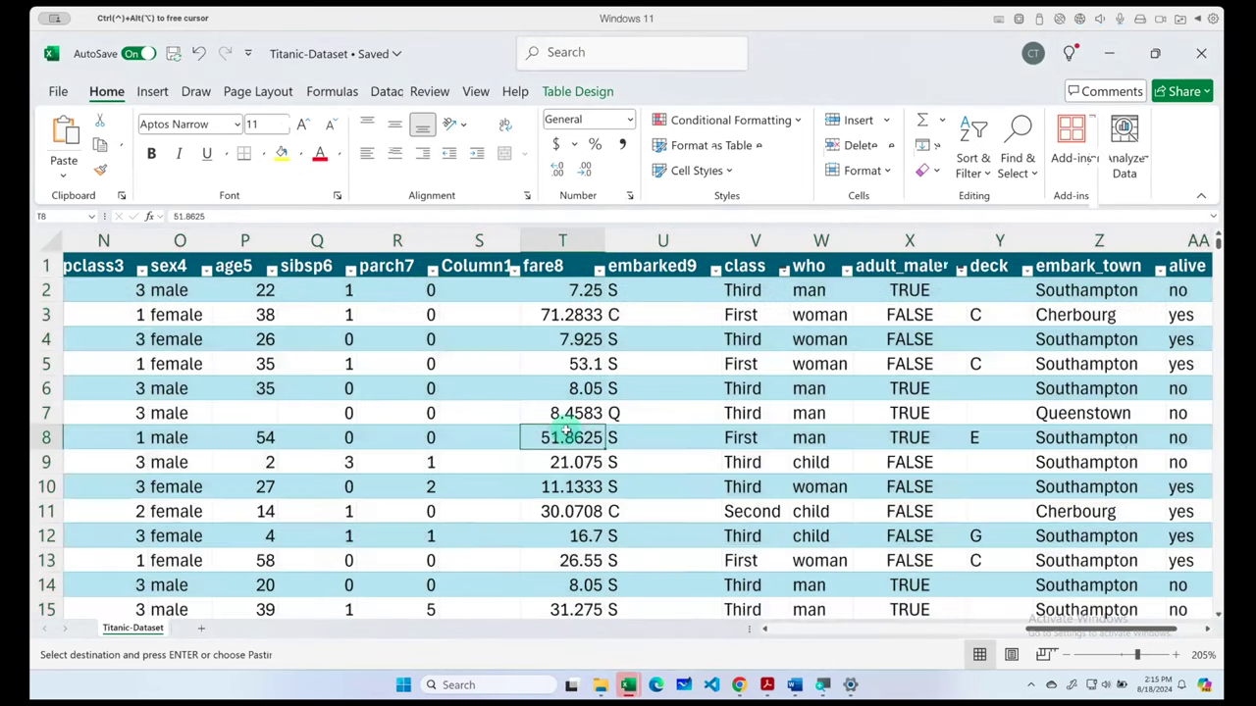
key(ctrl+z)
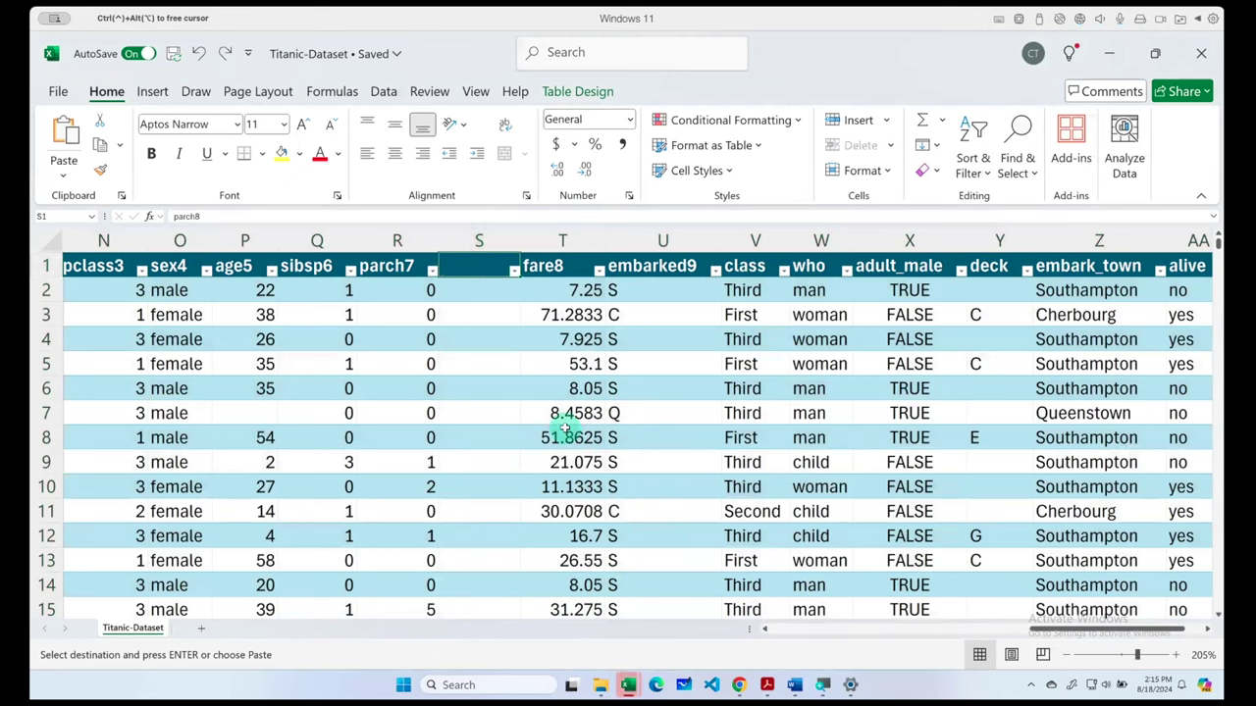
key(ctrl+a)
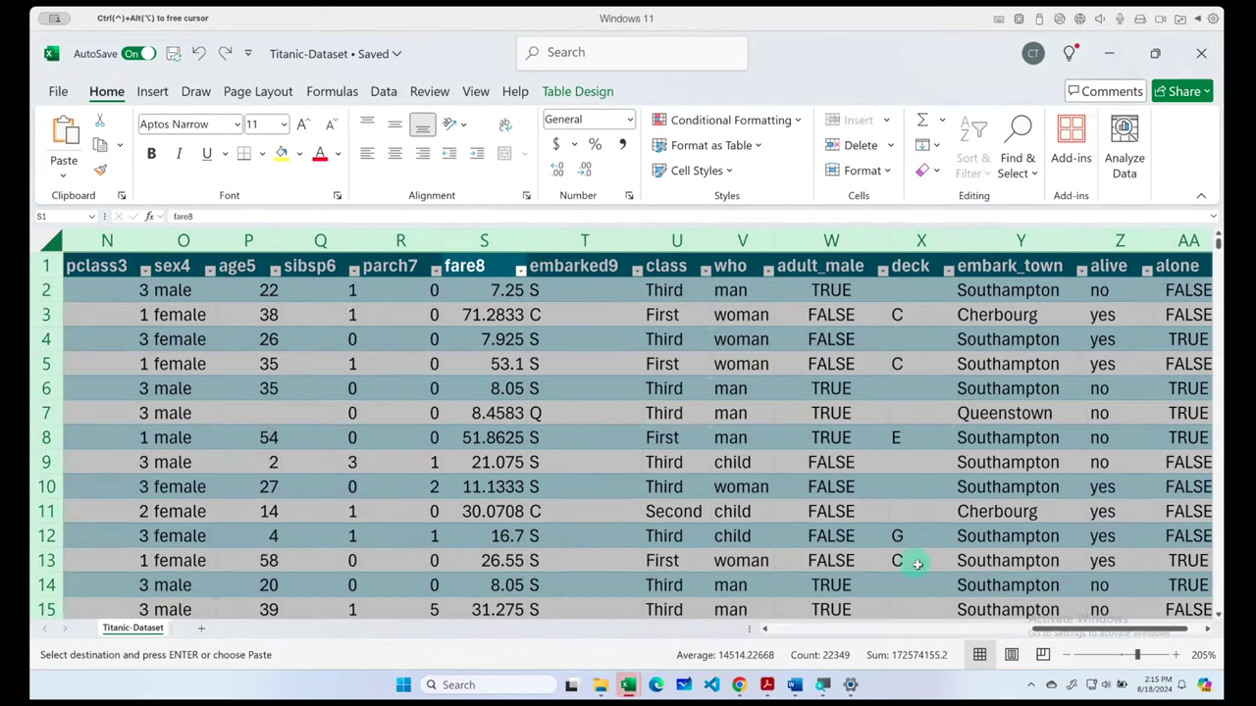
drag(1050, 622, 869, 622)
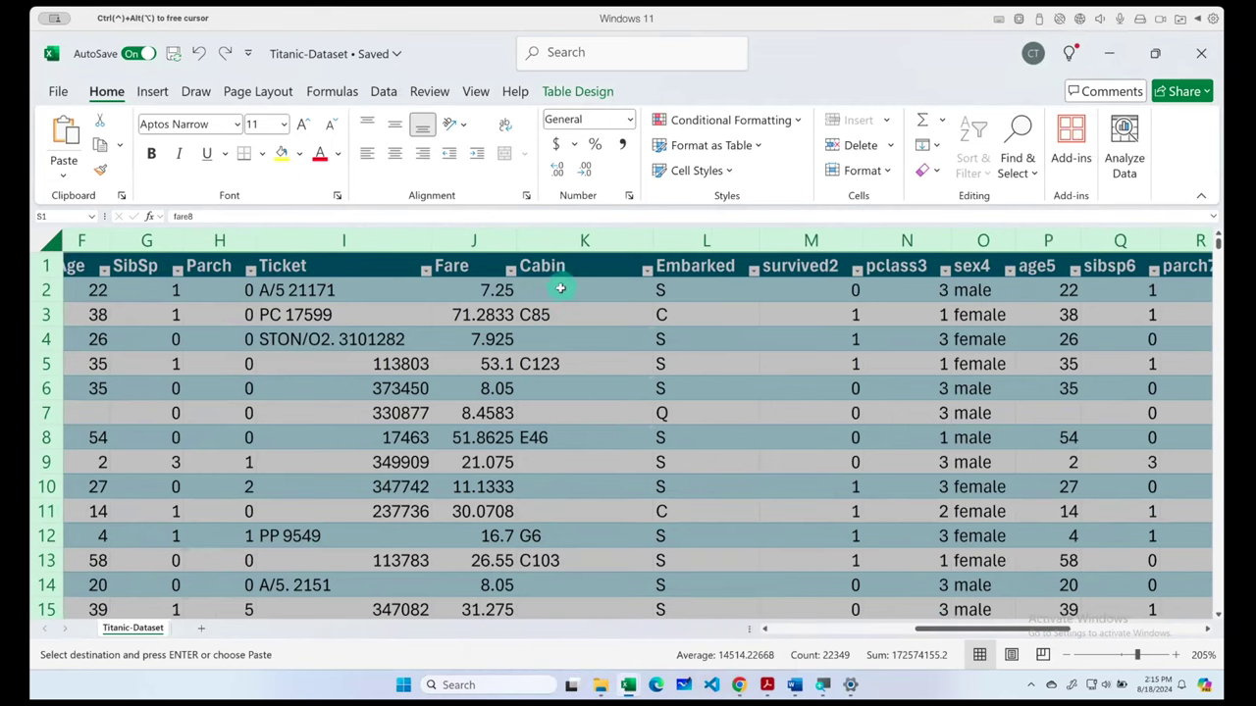
click(575, 91)
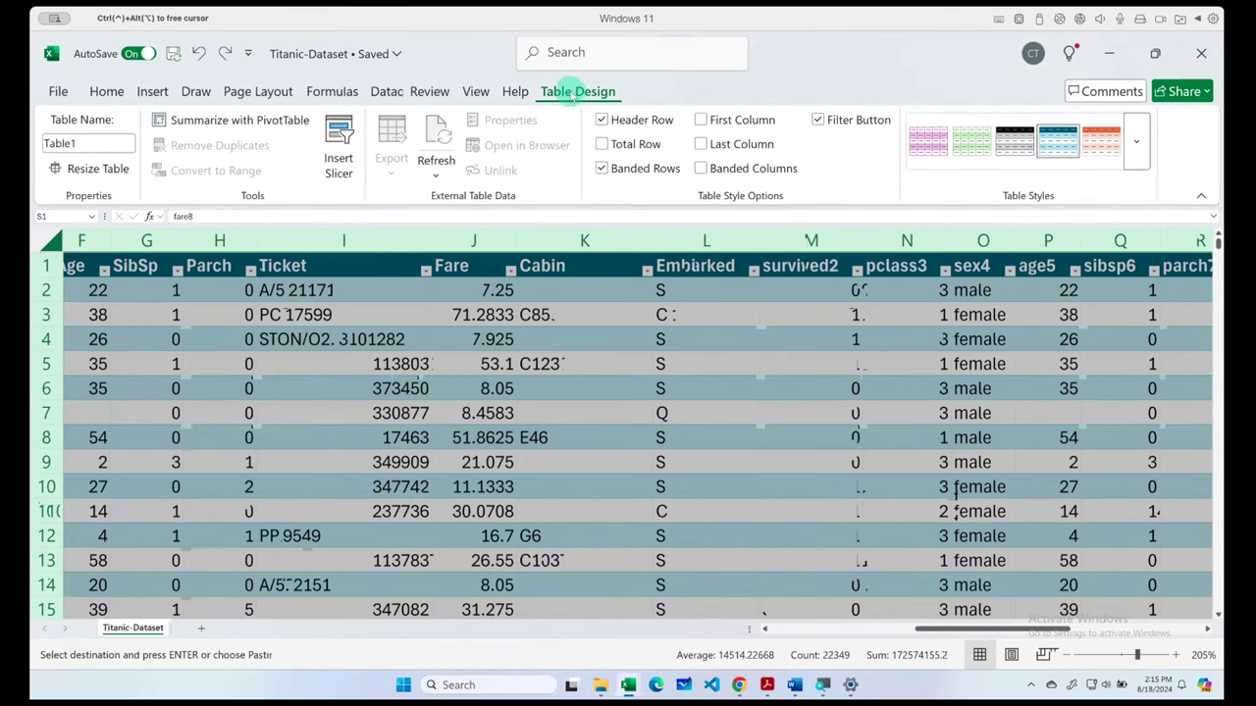
- Browse the table styles gallery from the Cabin cells without applying a style
ctrl+scroll(578, 469, down, 3)
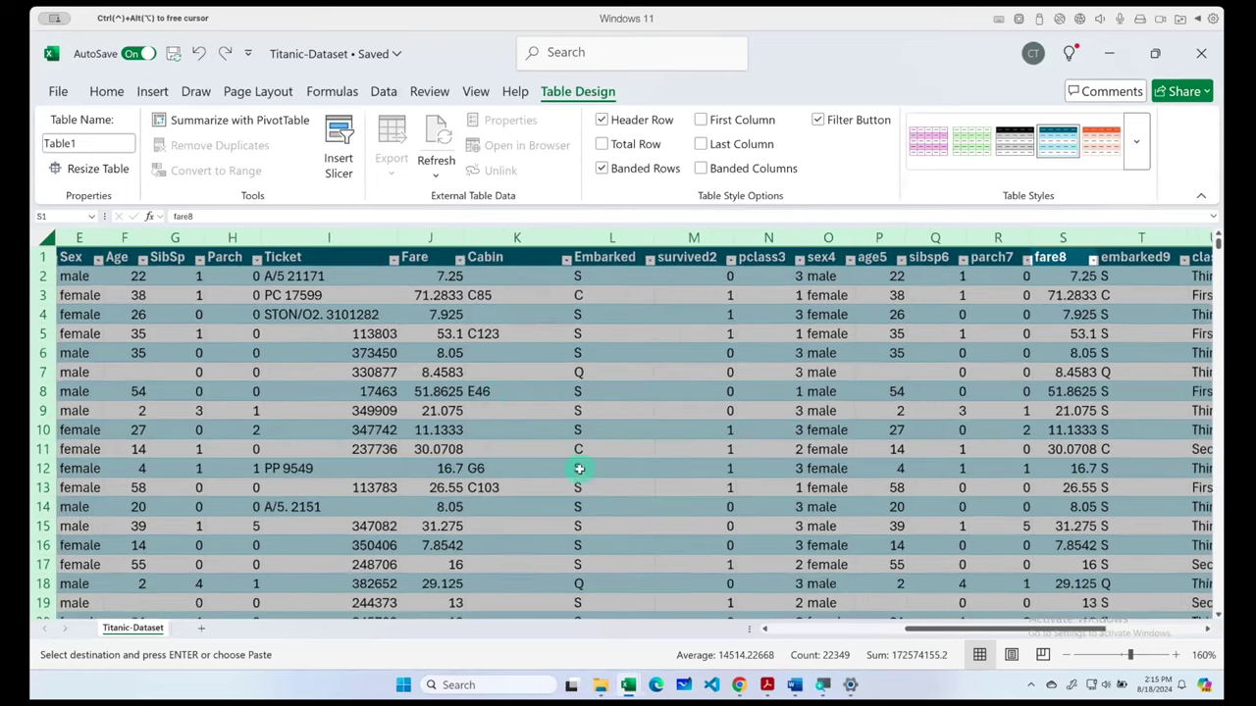
click(495, 393)
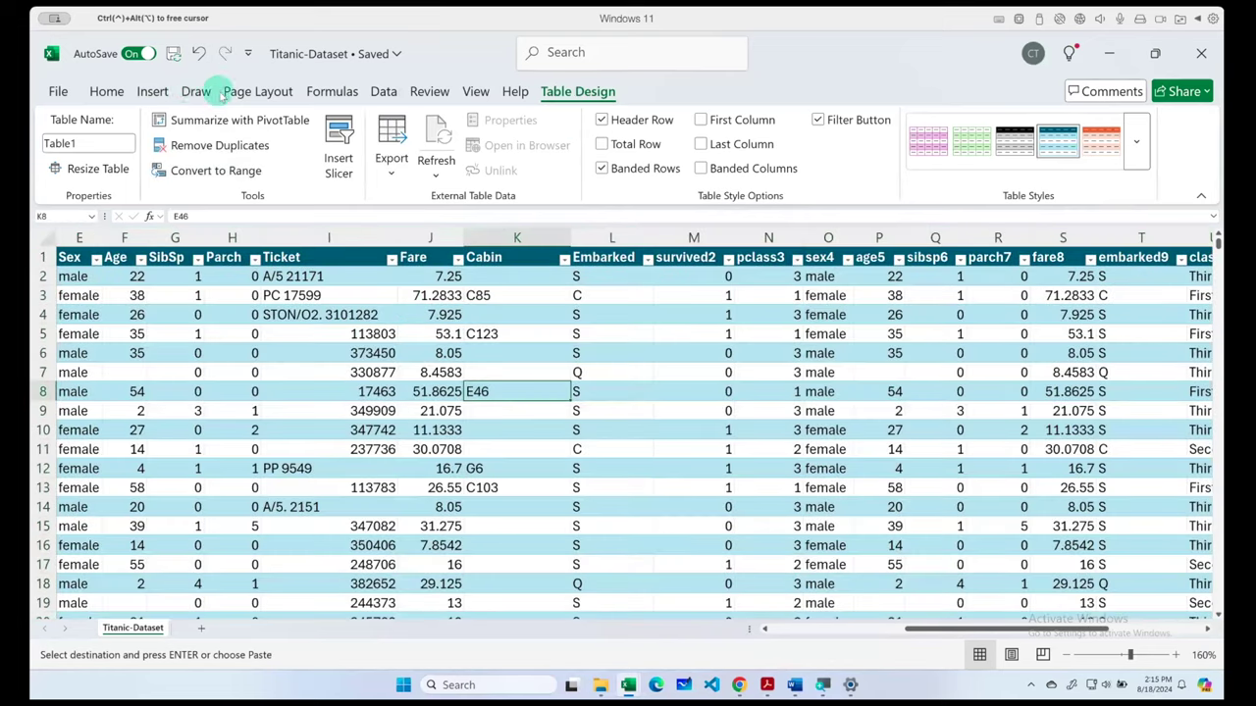
click(109, 92)
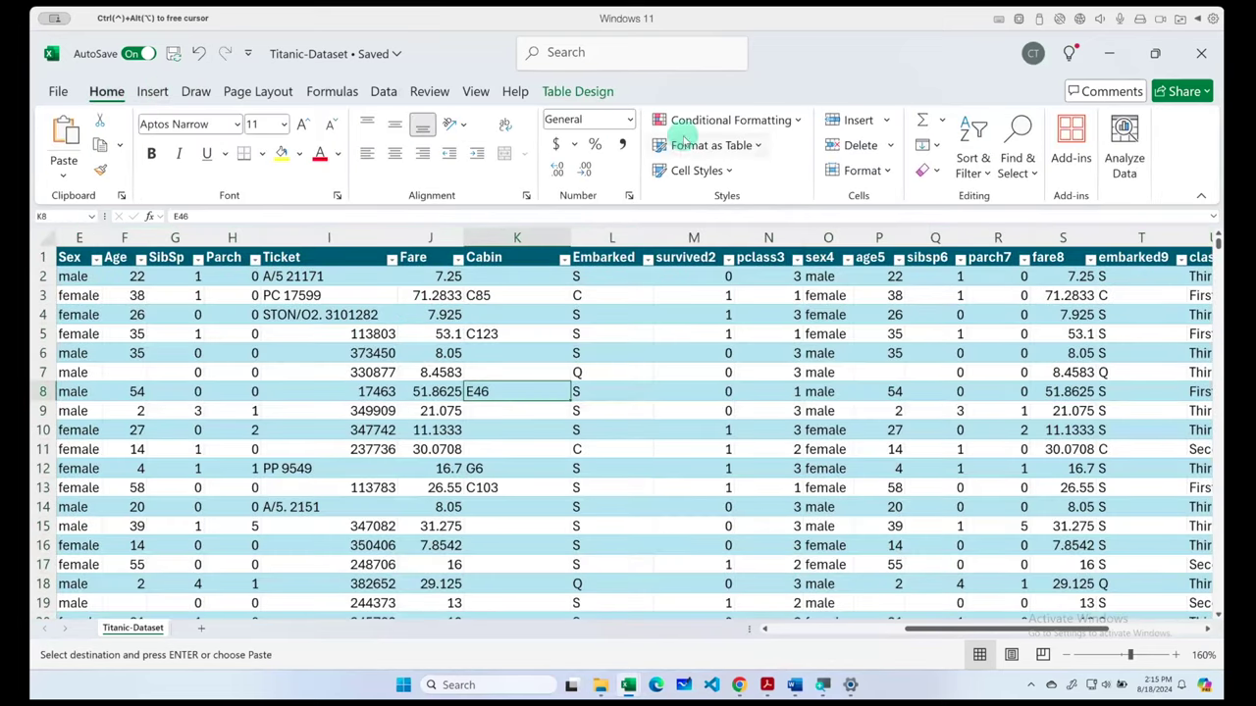
click(748, 145)
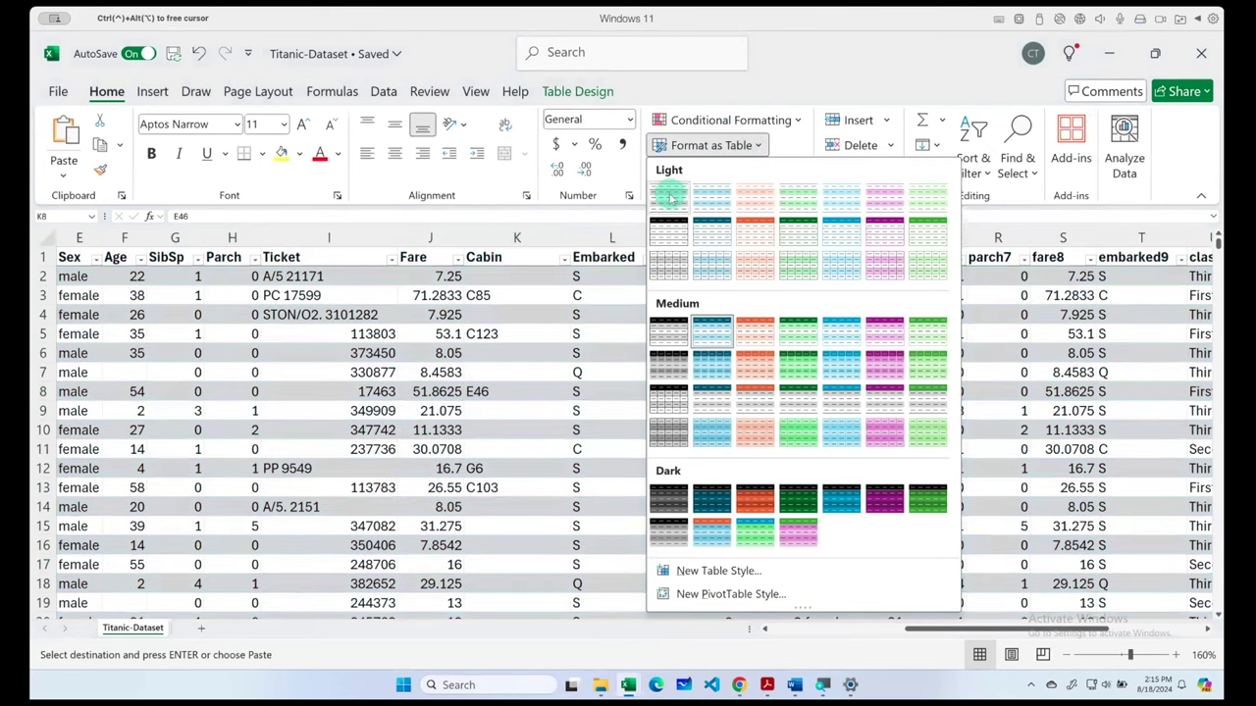
key(Escape)
click(490, 353)
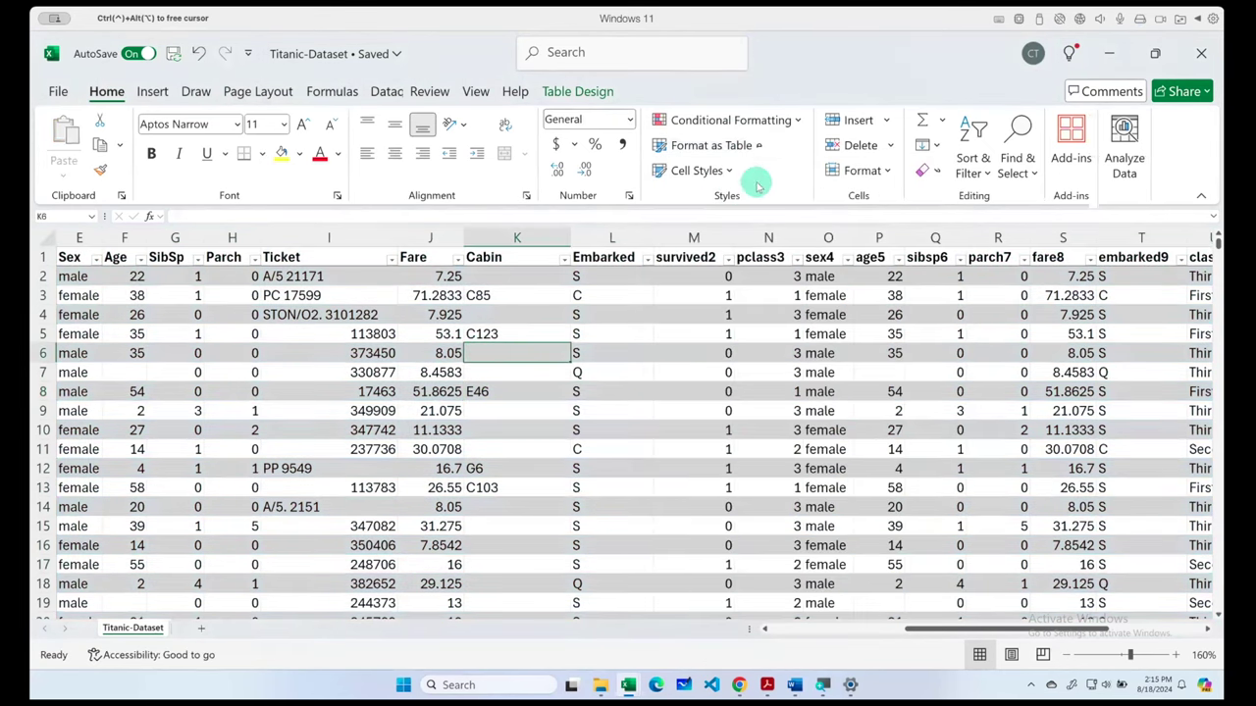
click(757, 145)
key(Escape)
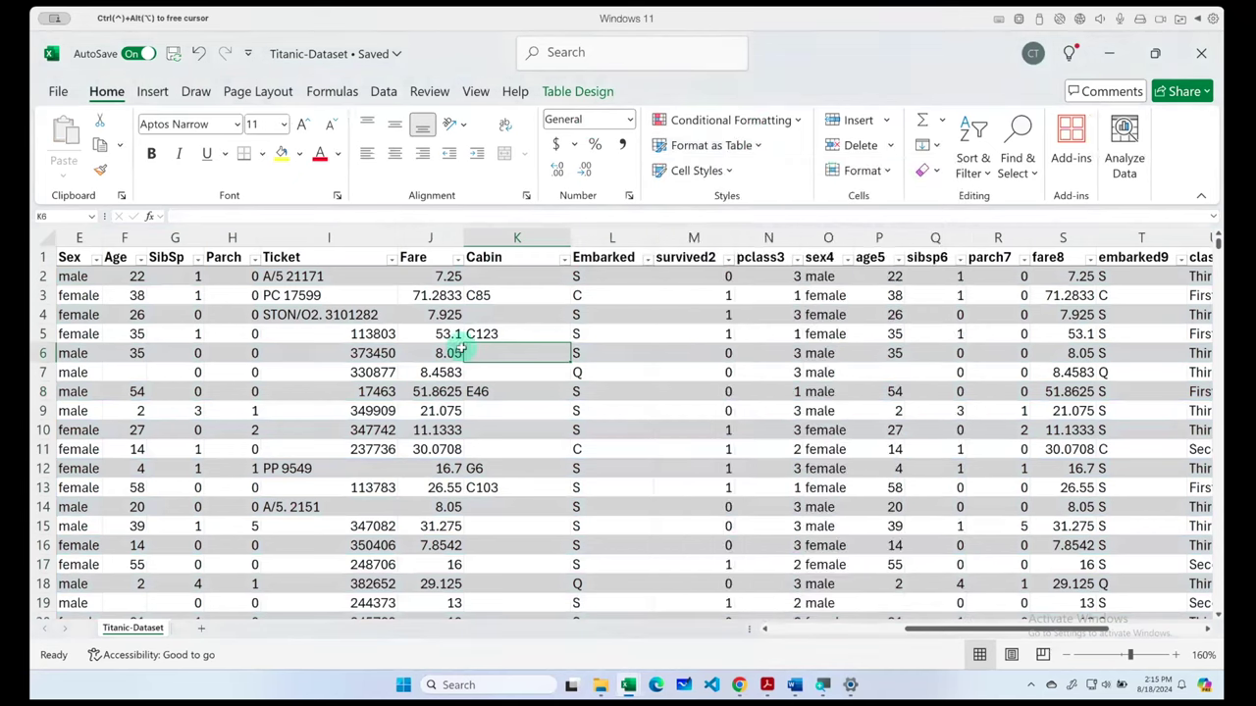
click(65, 257)
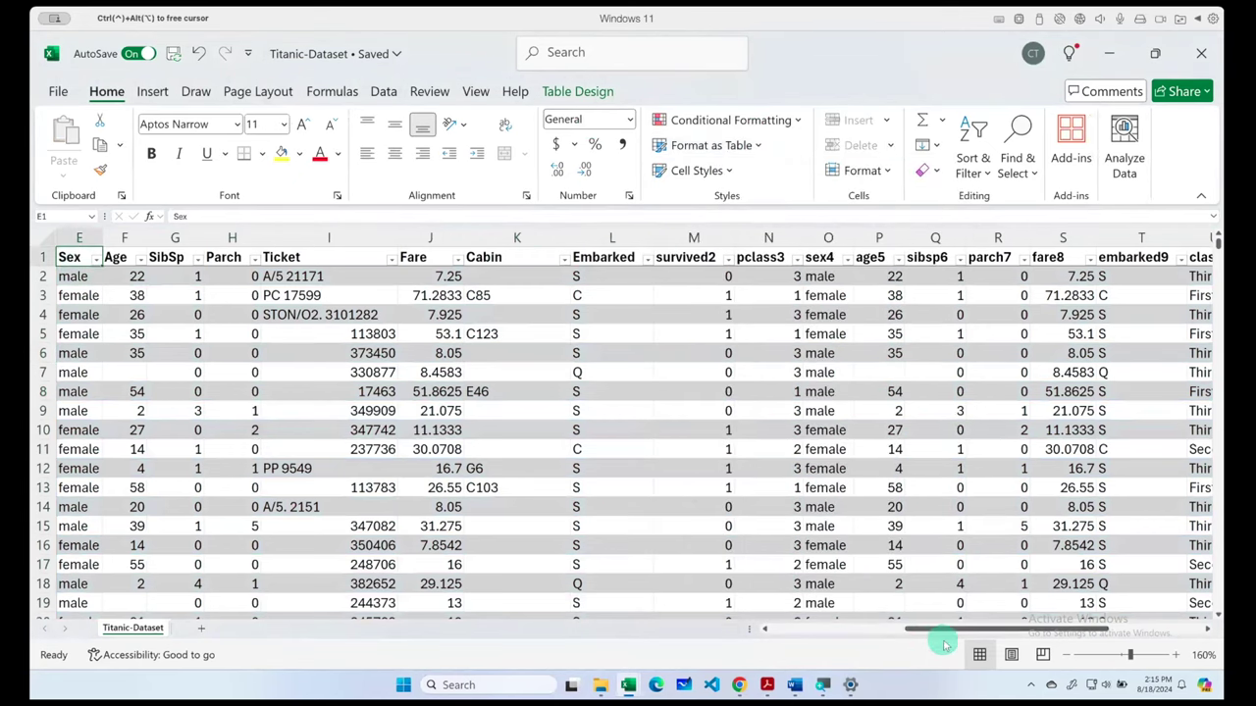
- Copy the fare8 and Fare columns together
drag(945, 629, 1119, 628)
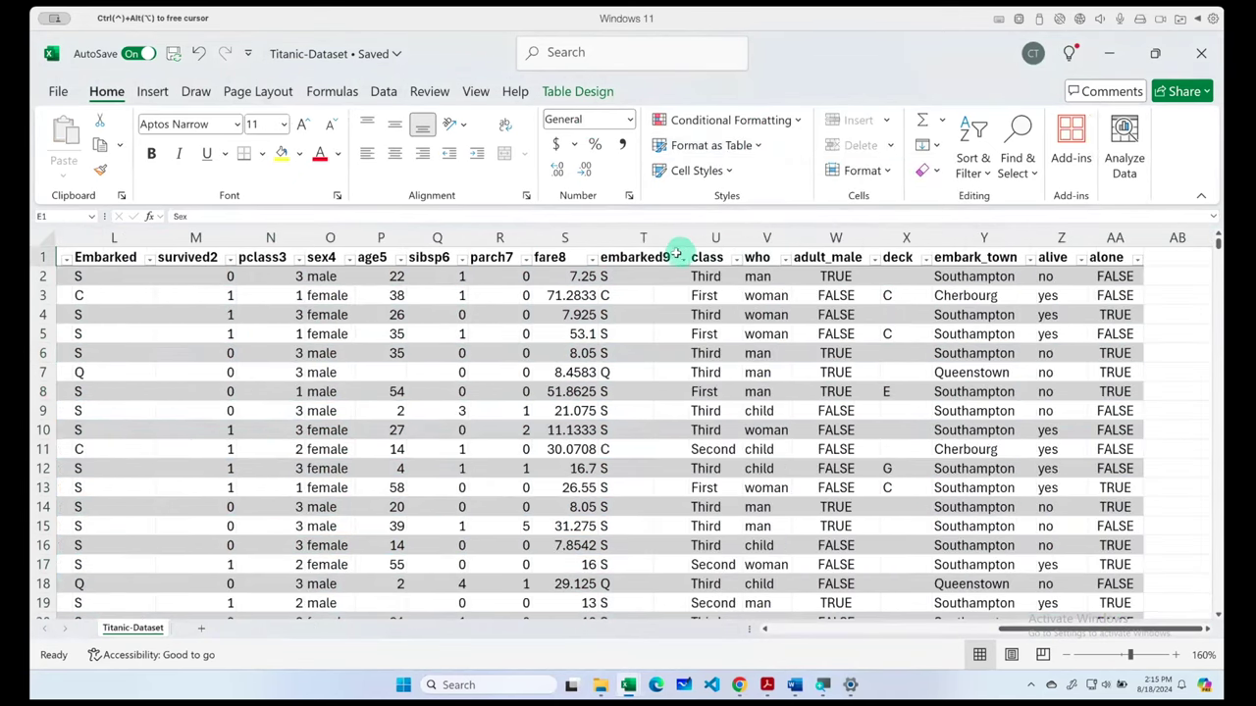
click(554, 240)
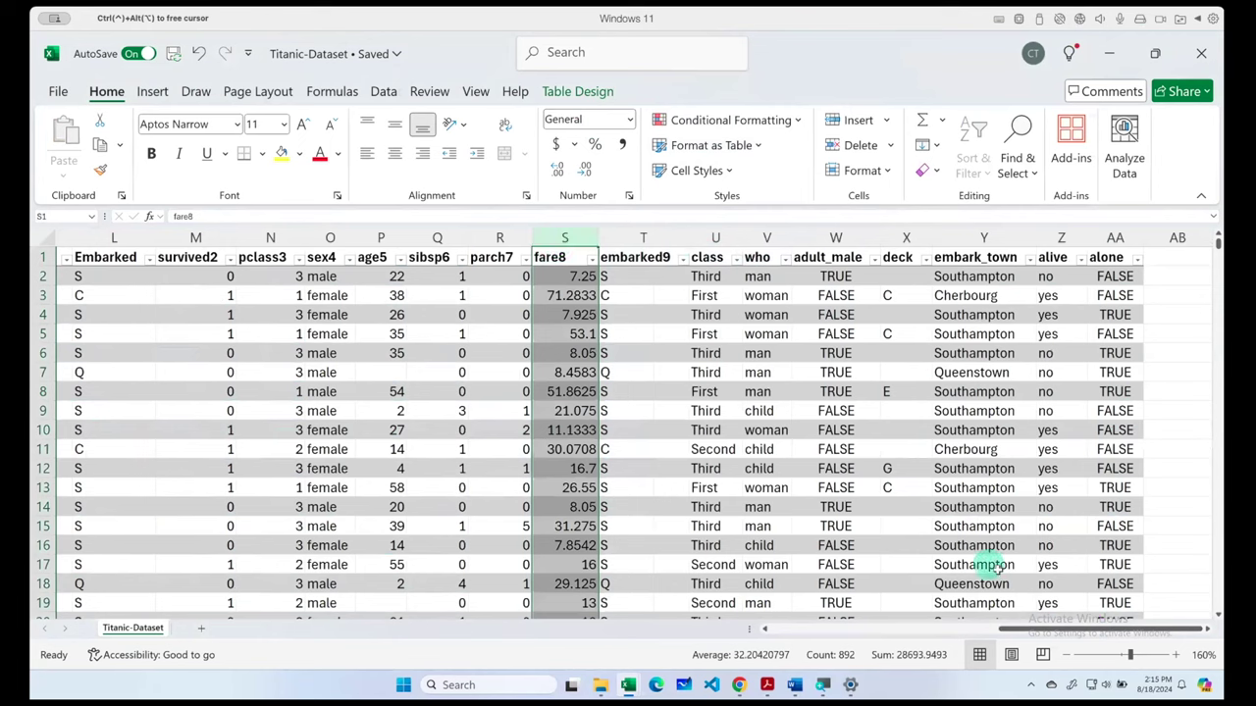
drag(1010, 628, 841, 630)
ctrl+click(819, 235)
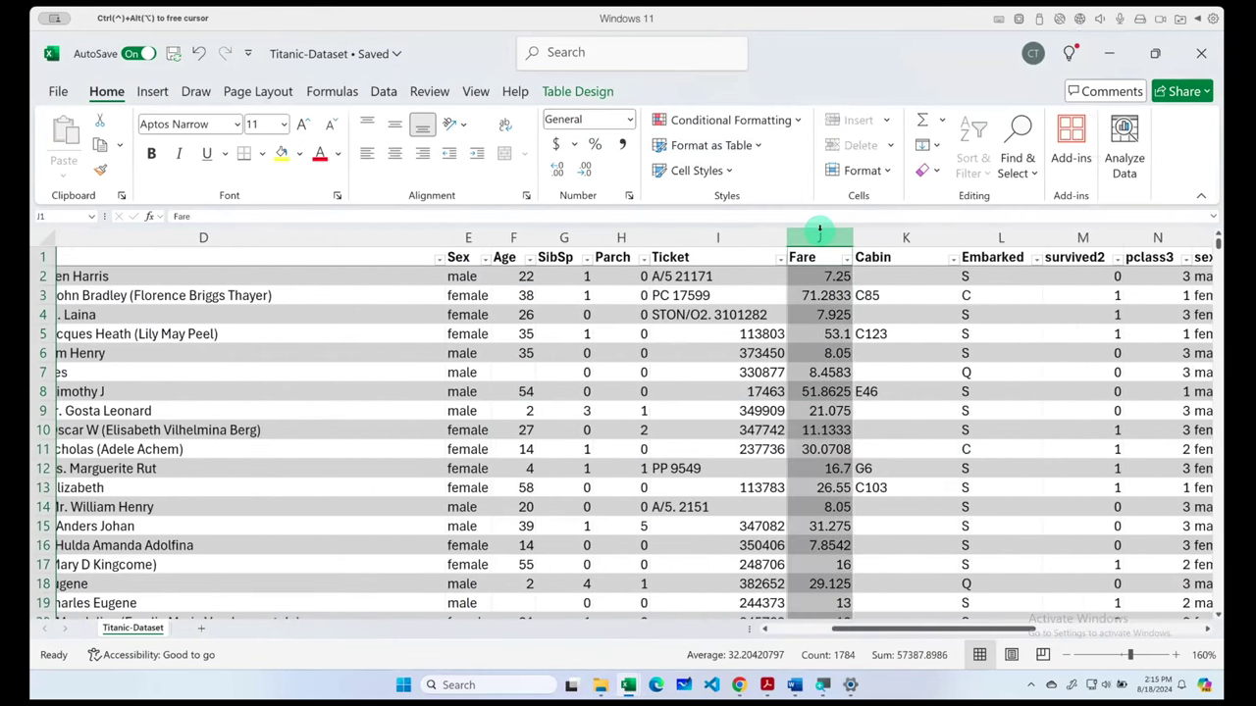
key(ctrl+c)
- Paste the Fare and fare8 columns into a new sheet and compare the first values
click(200, 628)
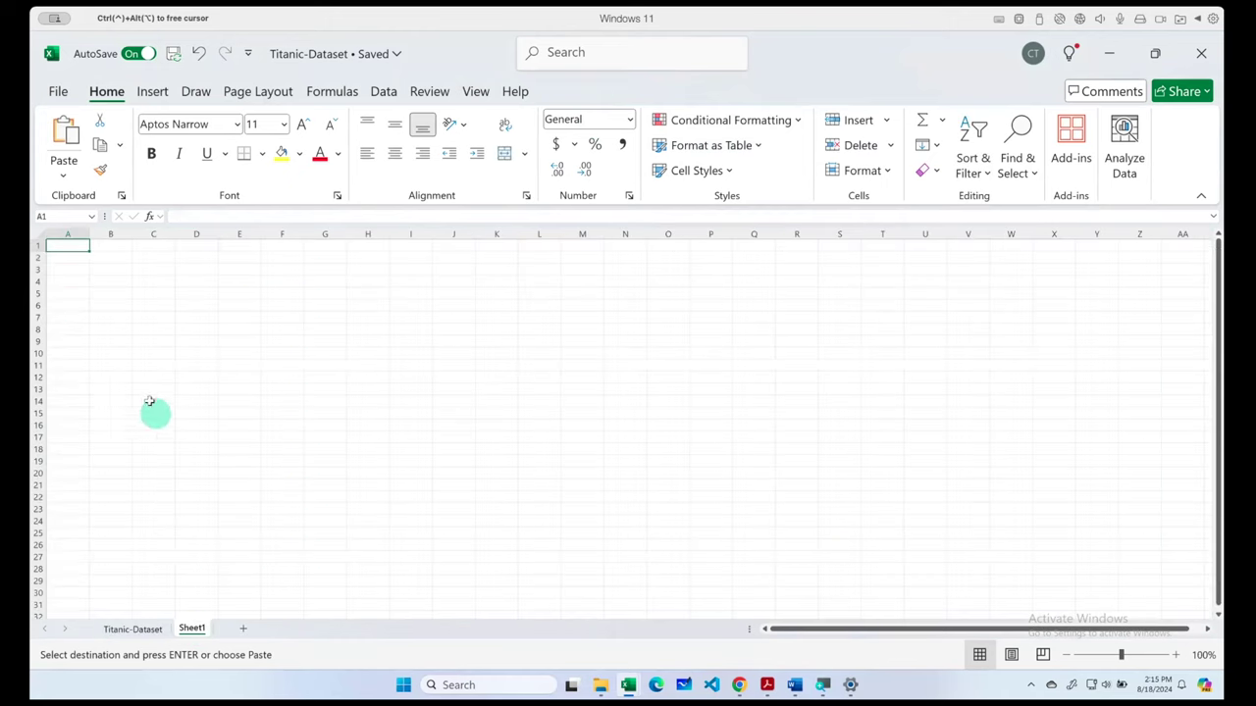
key(ctrl+v)
ctrl+scroll(66, 265, up, 3)
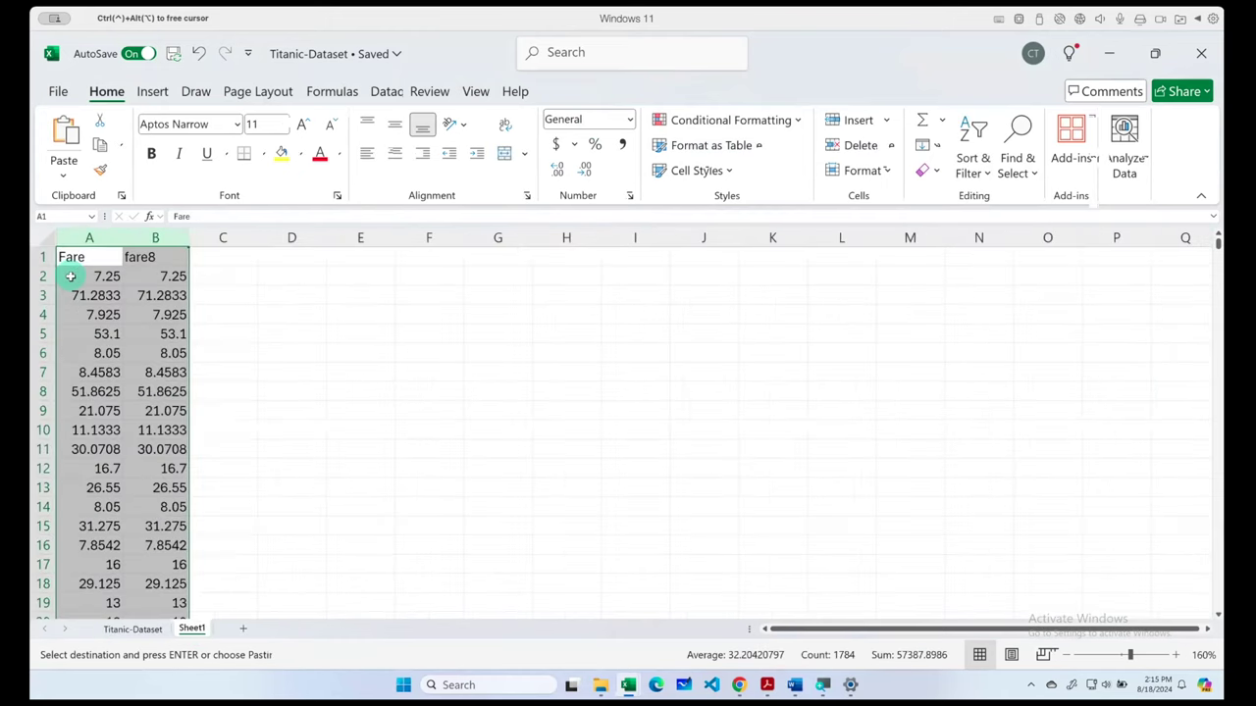
ctrl+scroll(66, 265, up, 3)
ctrl+scroll(67, 264, up, 2)
click(167, 364)
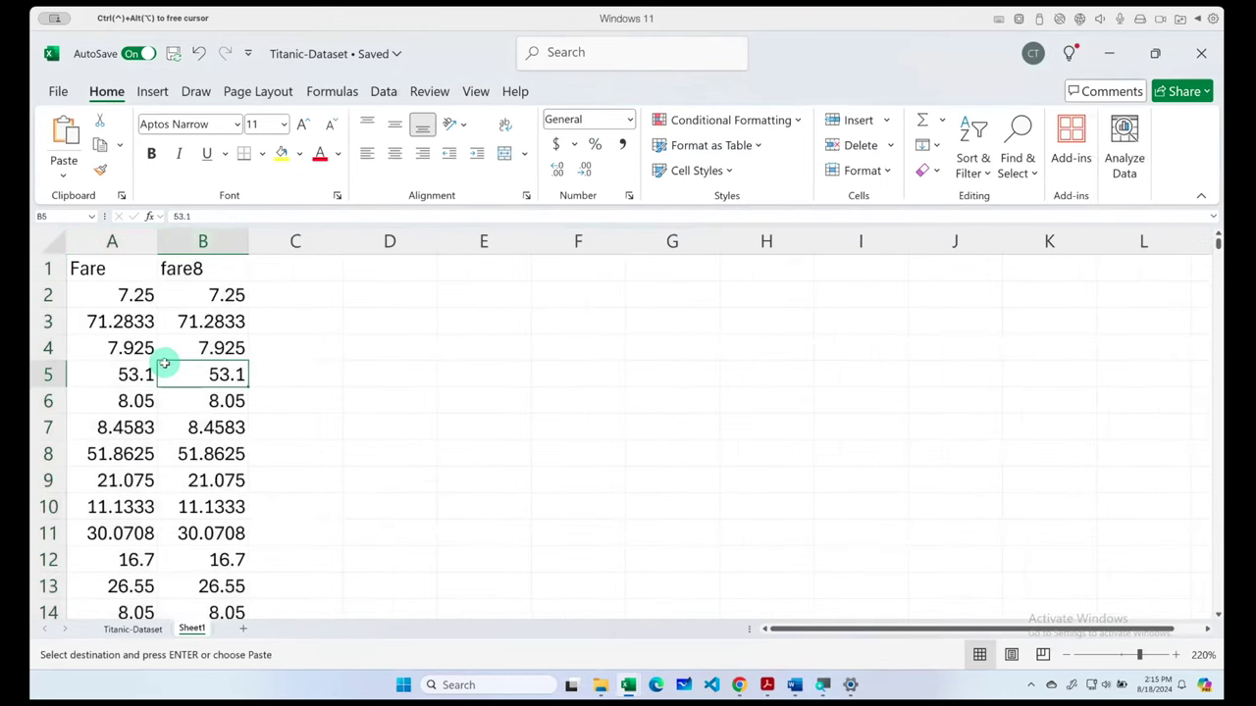
click(112, 243)
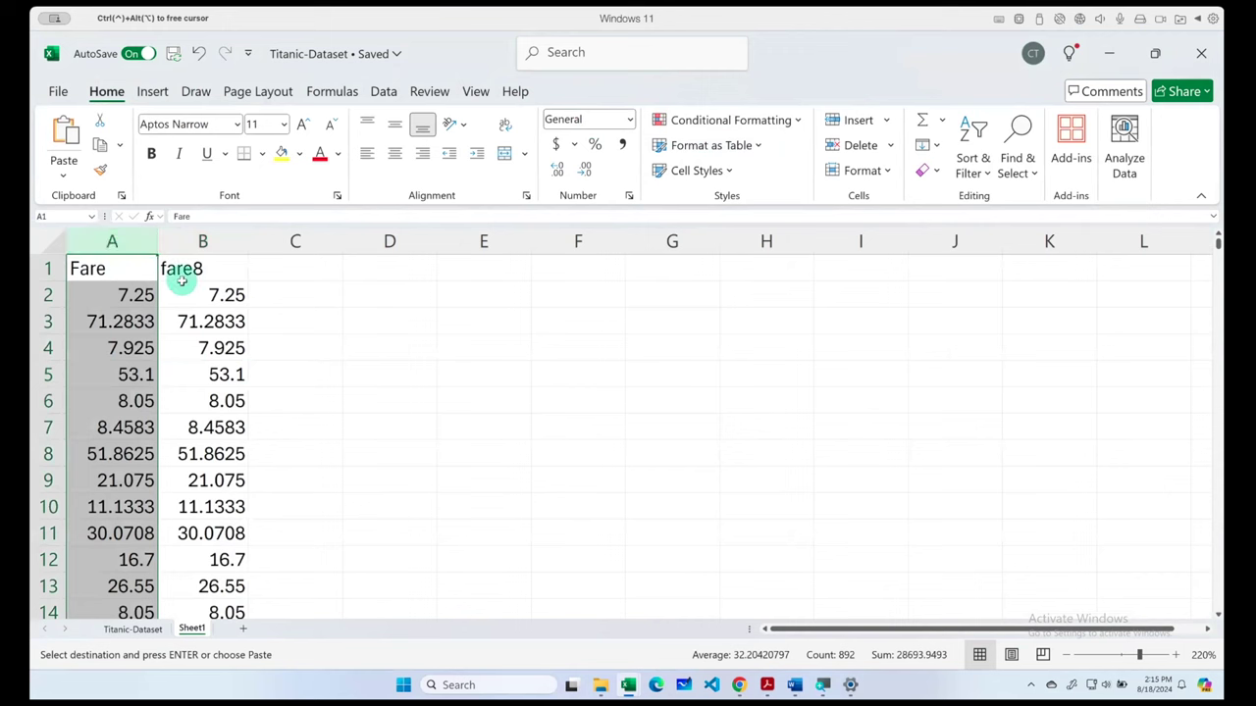
click(158, 319)
scroll(177, 444, down, 8)
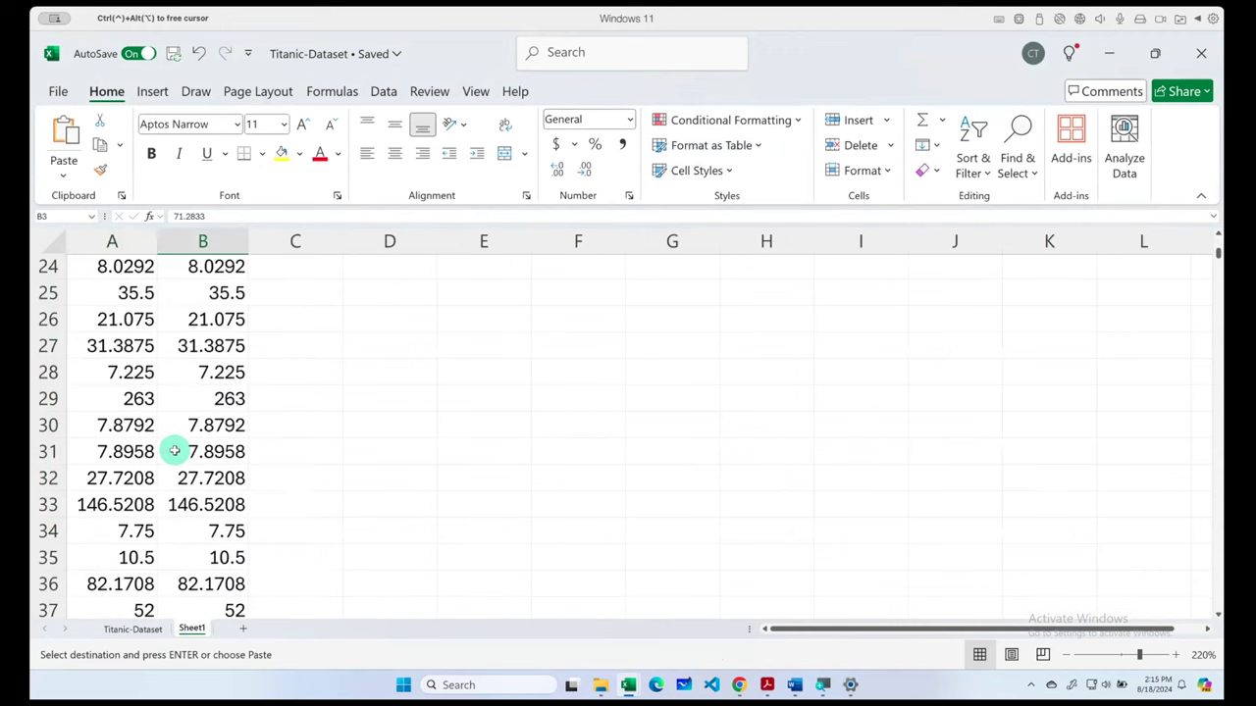
scroll(173, 447, down, 9)
scroll(173, 448, down, 20)
- Spot-check that Fare matches fare8 in rows 161, 267, 336, 417 and 686
drag(131, 432, 190, 432)
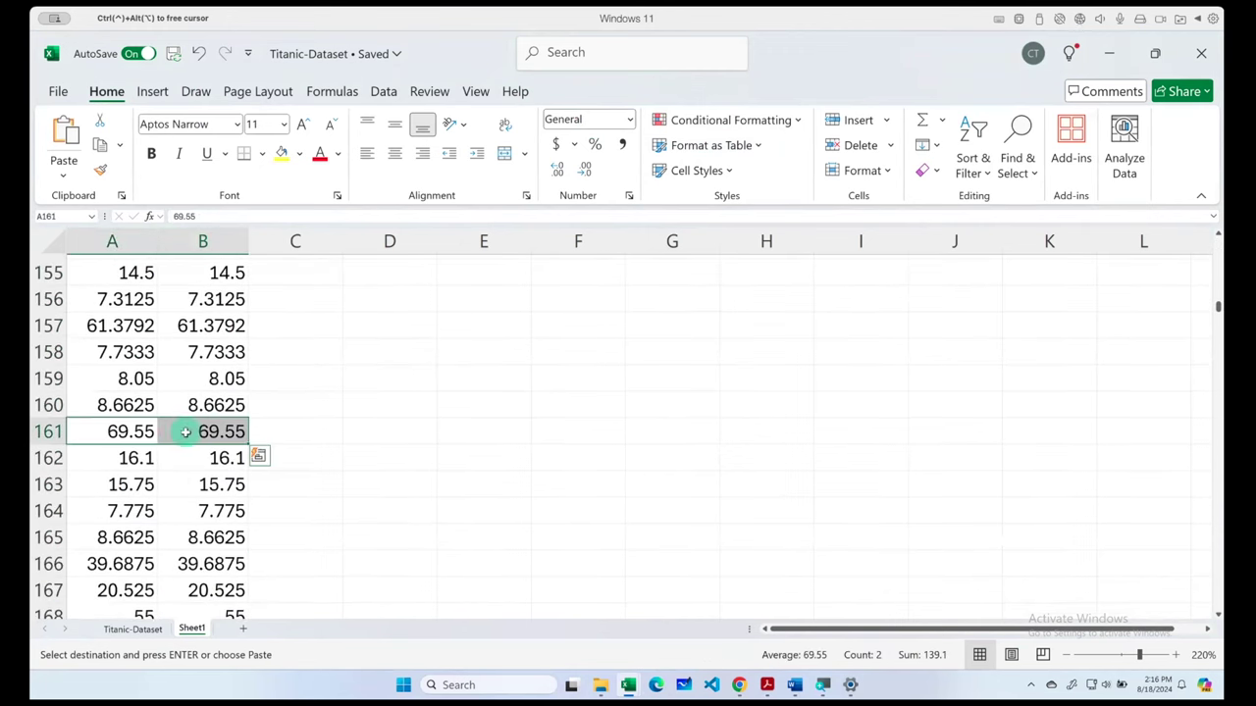
scroll(179, 513, down, 13)
scroll(180, 513, down, 4)
scroll(179, 513, down, 18)
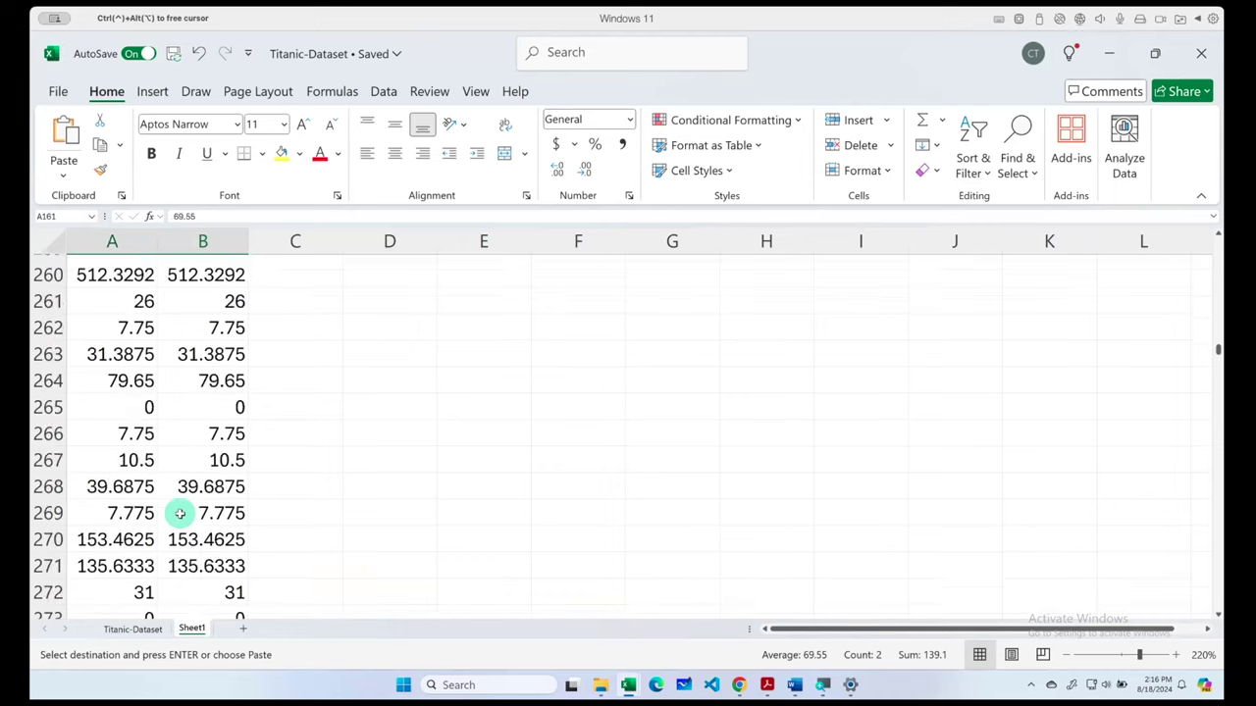
click(117, 460)
drag(117, 461, 206, 460)
scroll(202, 518, down, 20)
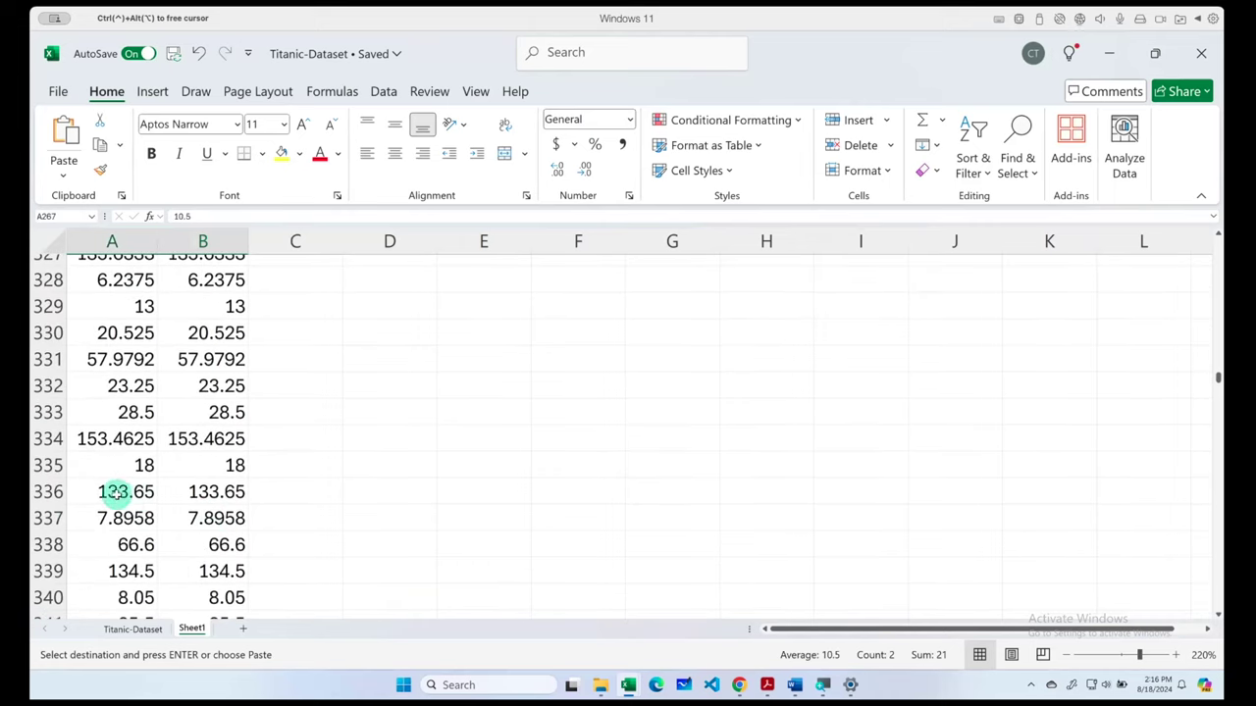
drag(112, 490, 217, 493)
scroll(217, 493, down, 20)
scroll(236, 521, down, 3)
mouse_move(127, 482)
mouse_down()
mouse_move(190, 484)
mouse_move(174, 513)
mouse_up()
scroll(191, 488, down, 20)
scroll(187, 535, down, 5)
scroll(229, 560, down, 7)
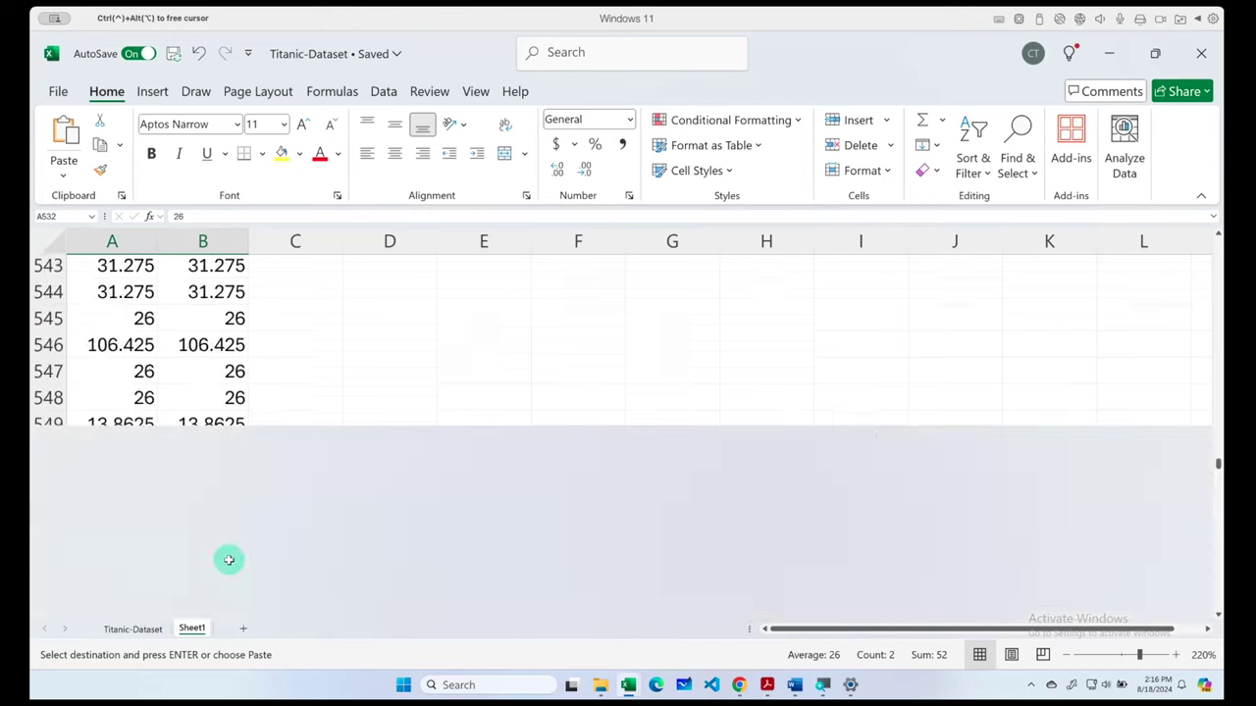
scroll(215, 555, down, 20)
drag(133, 551, 218, 550)
scroll(206, 550, down, 6)
scroll(210, 552, down, 17)
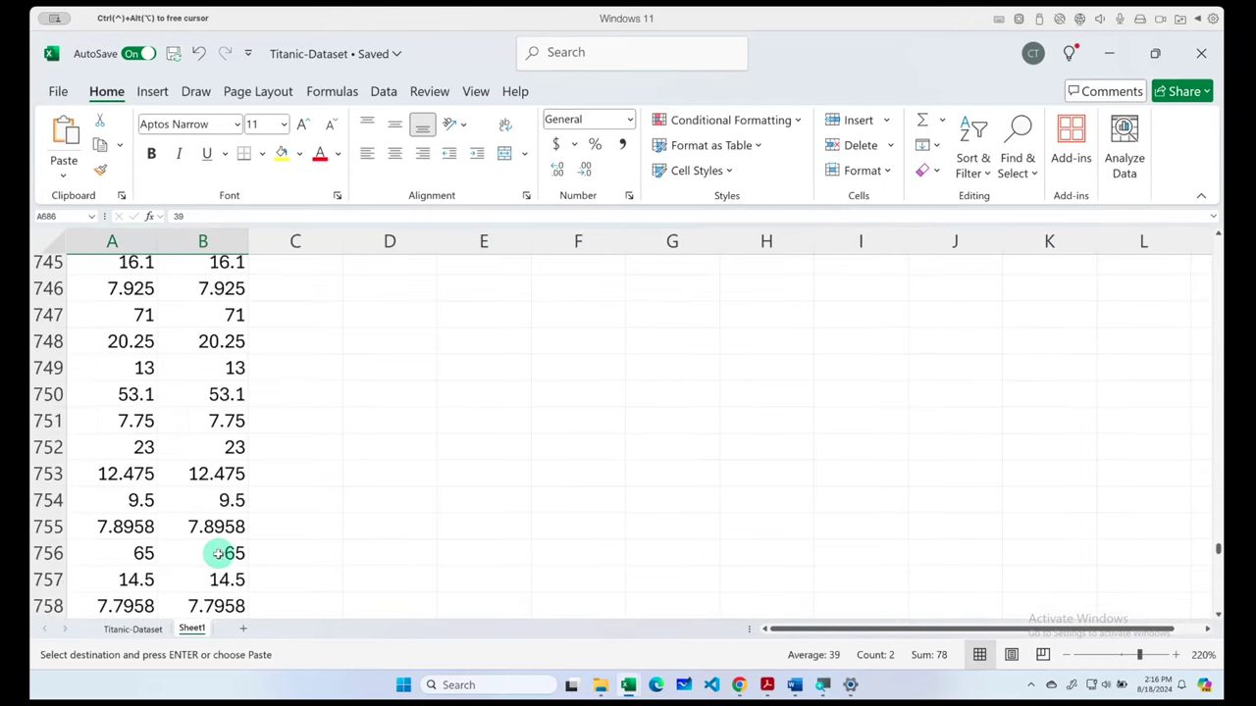
scroll(189, 557, down, 18)
scroll(189, 557, down, 1)
scroll(179, 555, down, 13)
scroll(170, 555, down, 20)
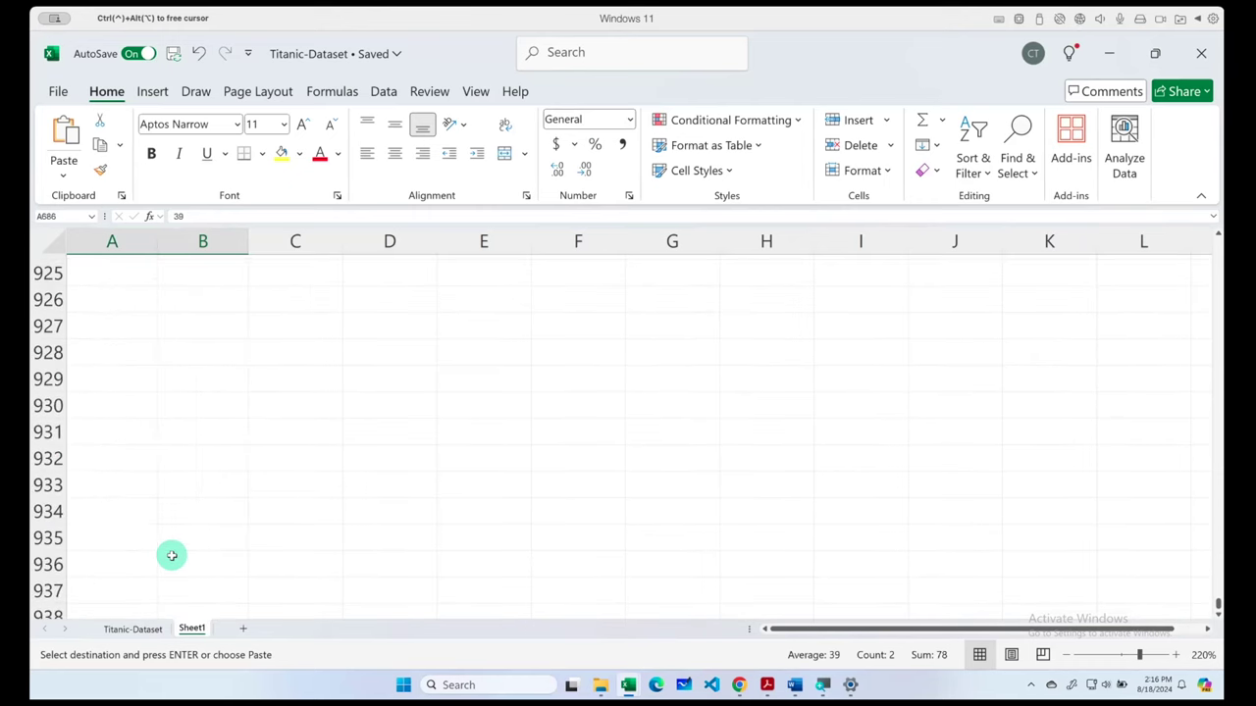
scroll(171, 555, up, 5)
scroll(172, 555, up, 7)
scroll(167, 552, up, 2)
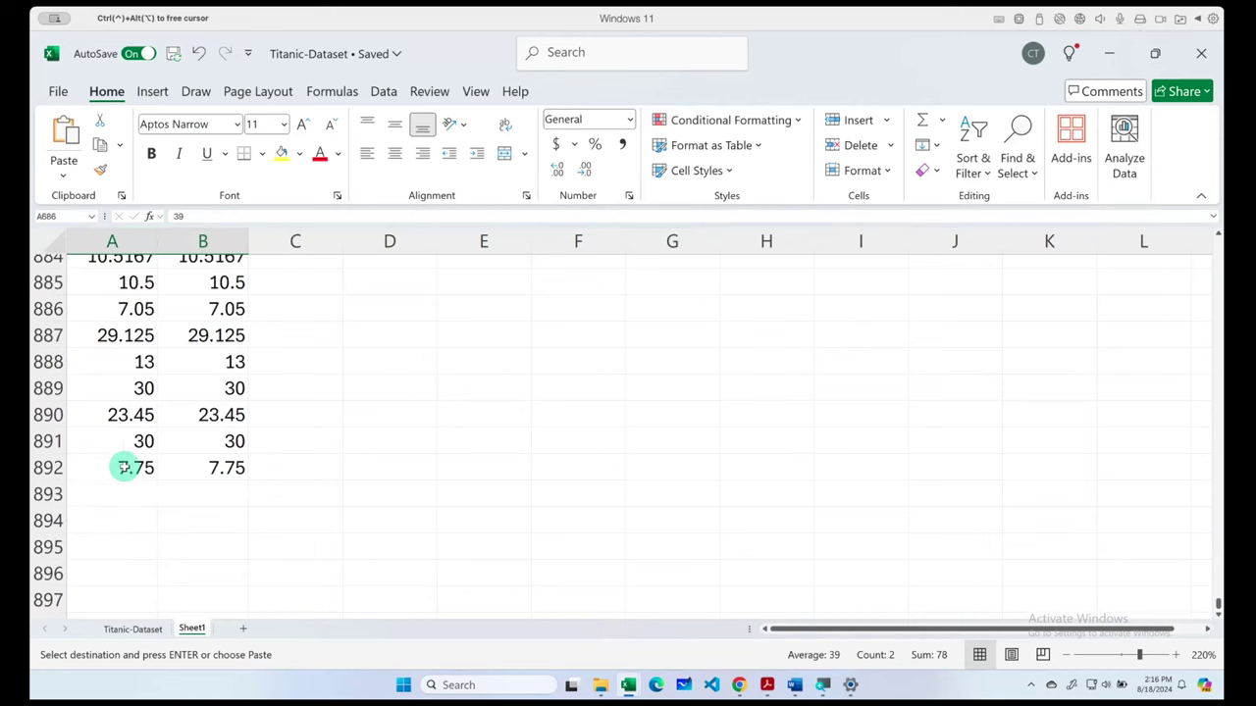
drag(124, 468, 196, 468)
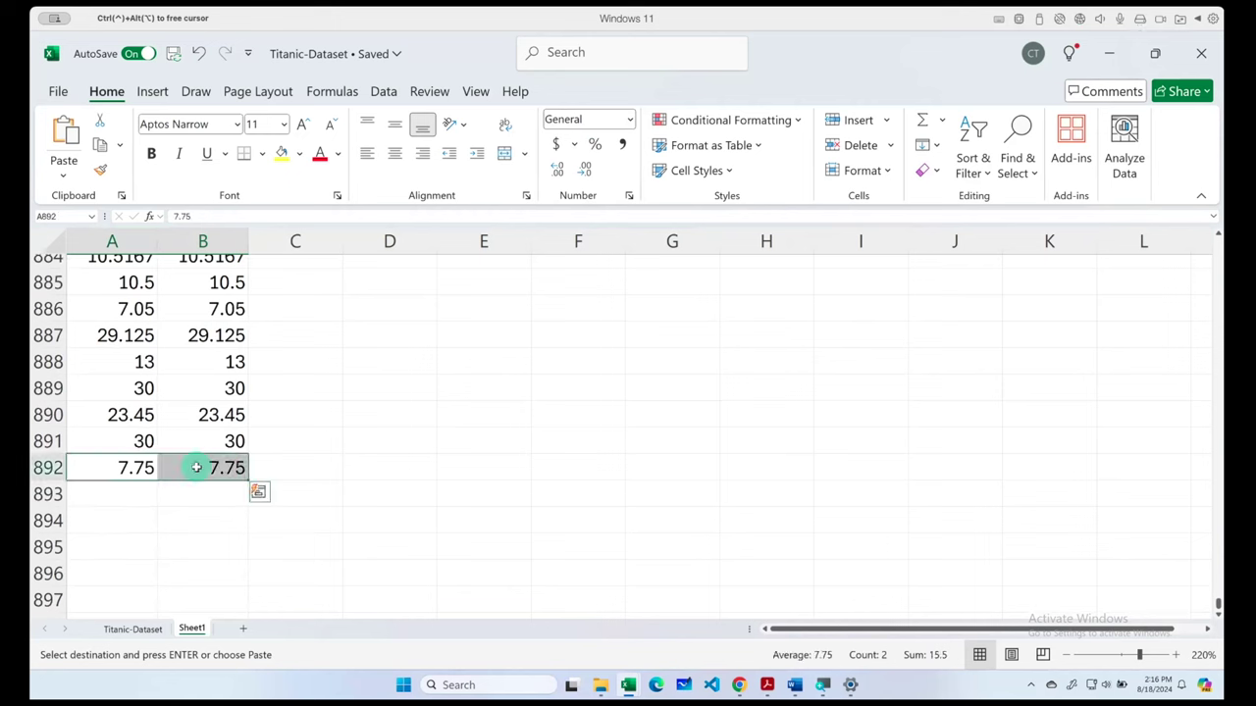
- Delete the temporary Sheet1 worksheet
right_click(189, 627)
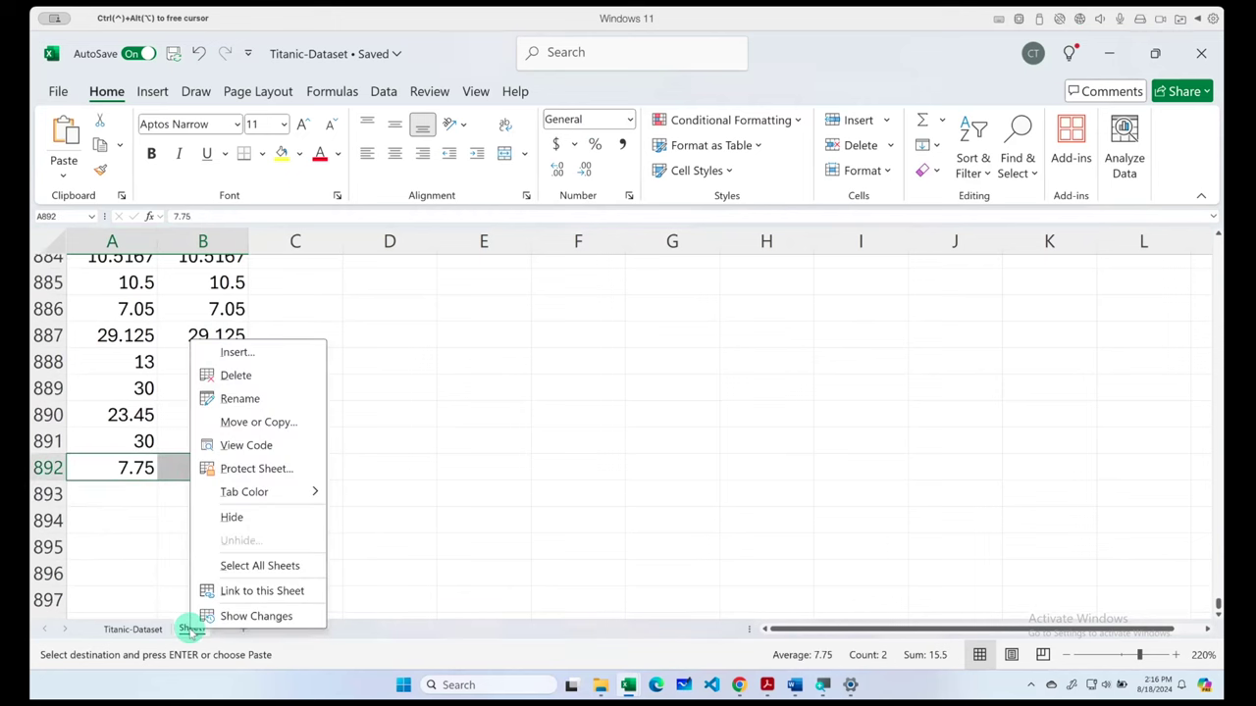
click(240, 376)
click(608, 391)
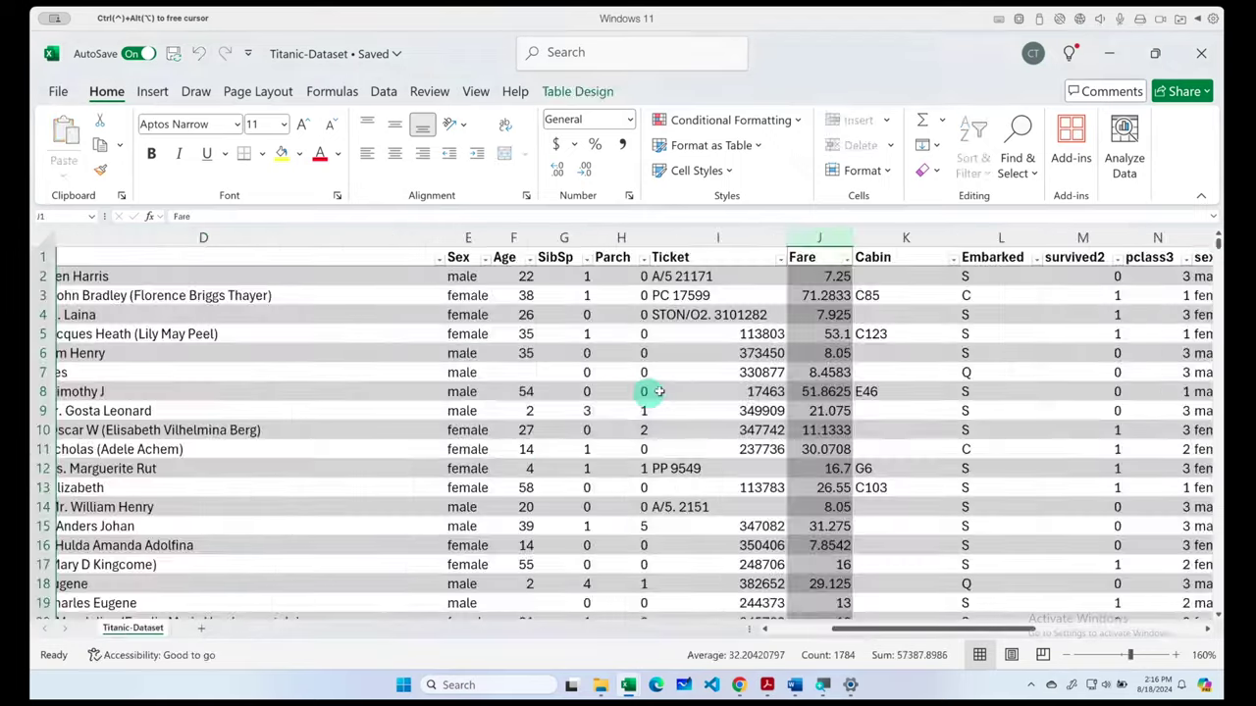
- Select the duplicate columns survived2 through fare8 (M–T) and clear their contents
drag(874, 629, 1106, 618)
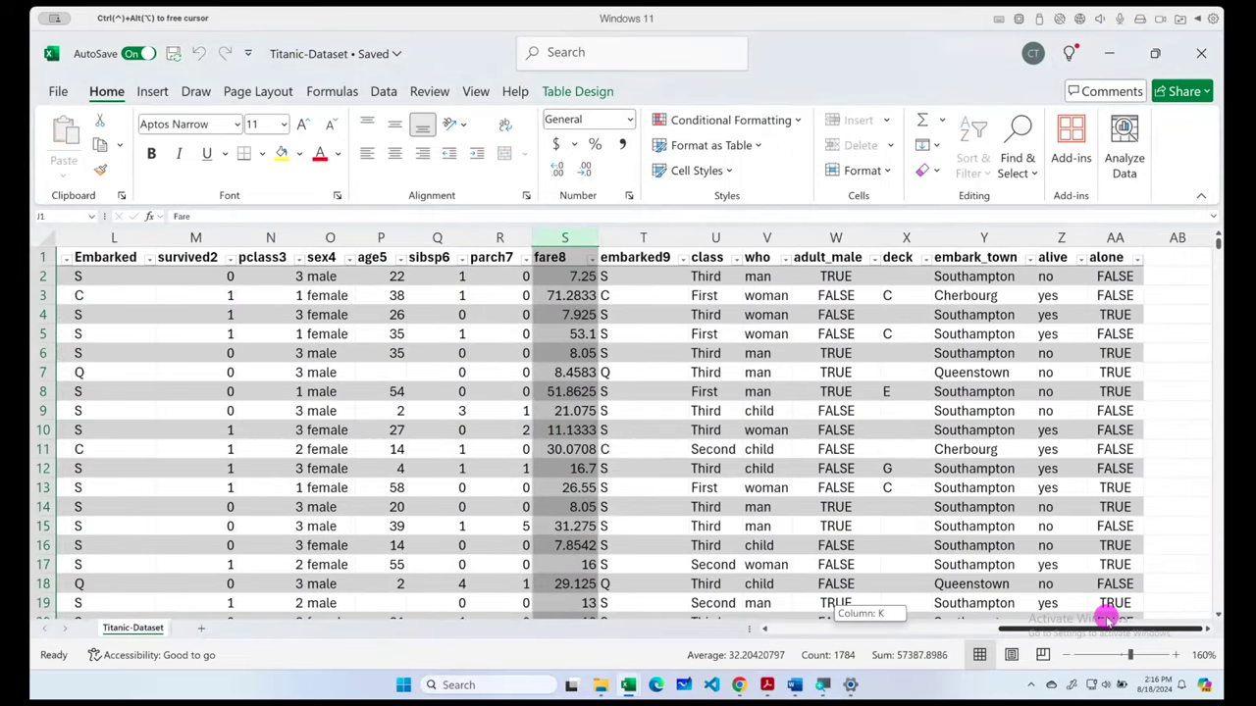
drag(1106, 618, 770, 622)
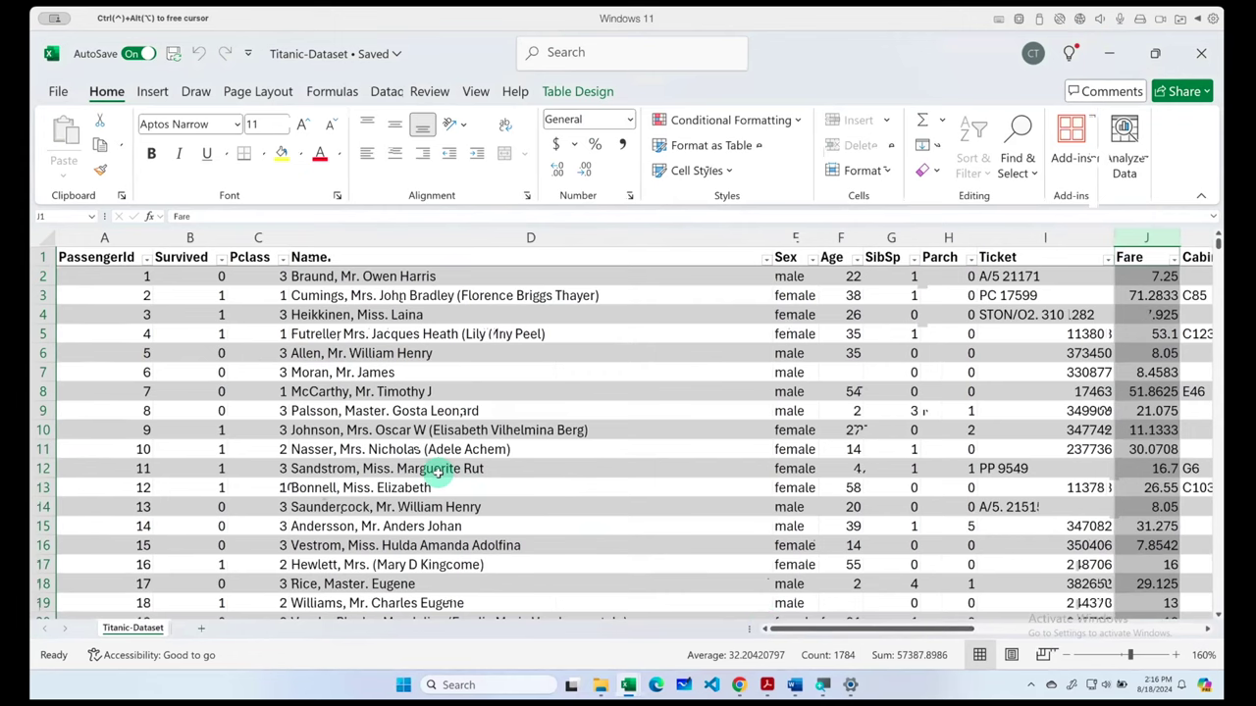
drag(816, 628, 1028, 621)
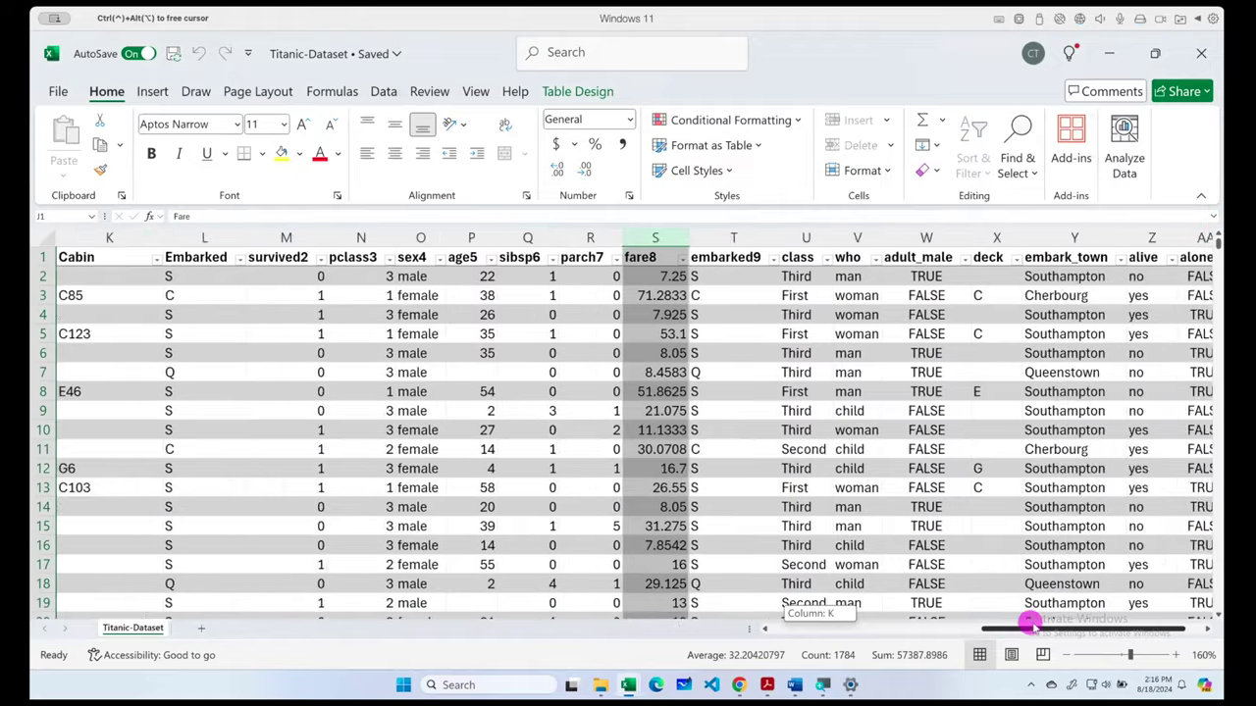
drag(1029, 621, 1014, 620)
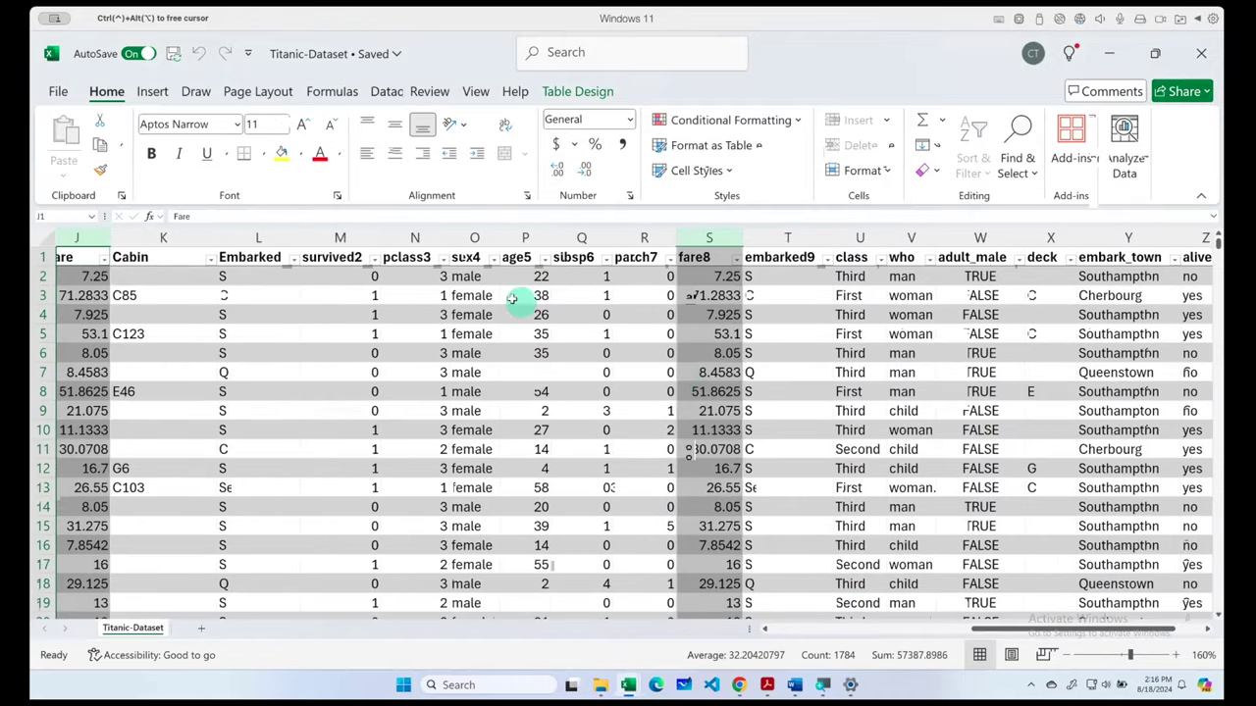
drag(339, 232, 575, 231)
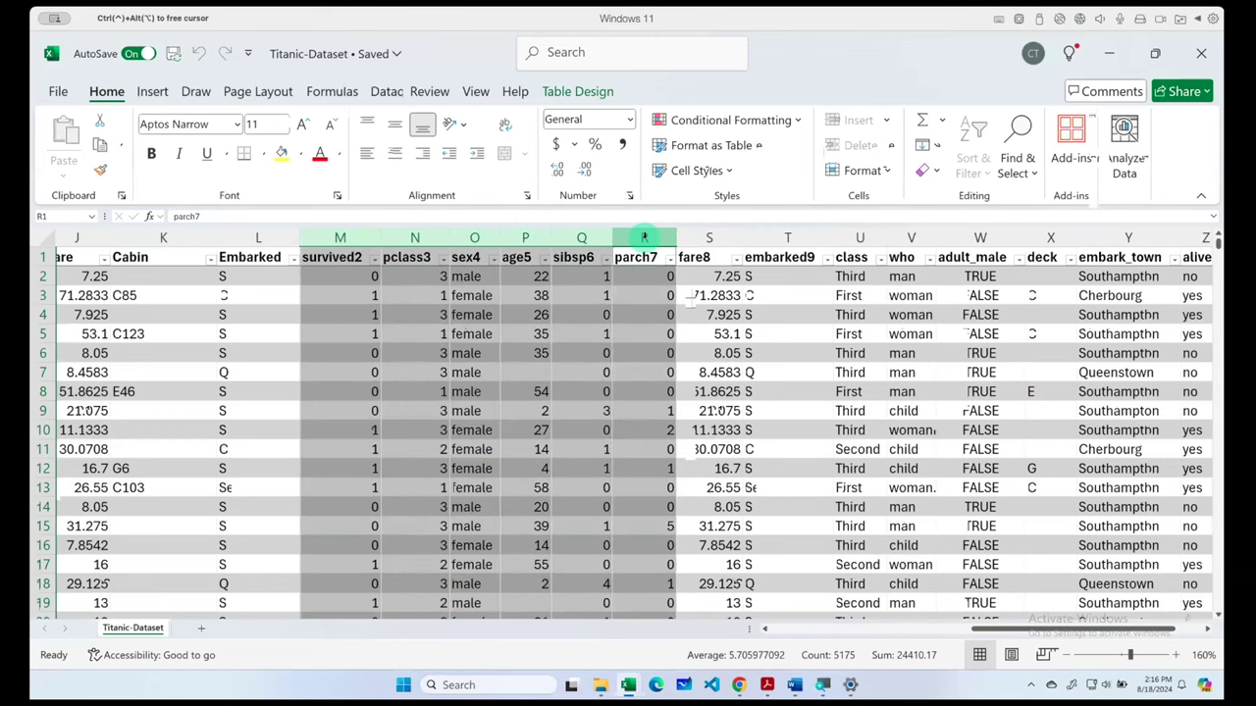
drag(575, 232, 811, 235)
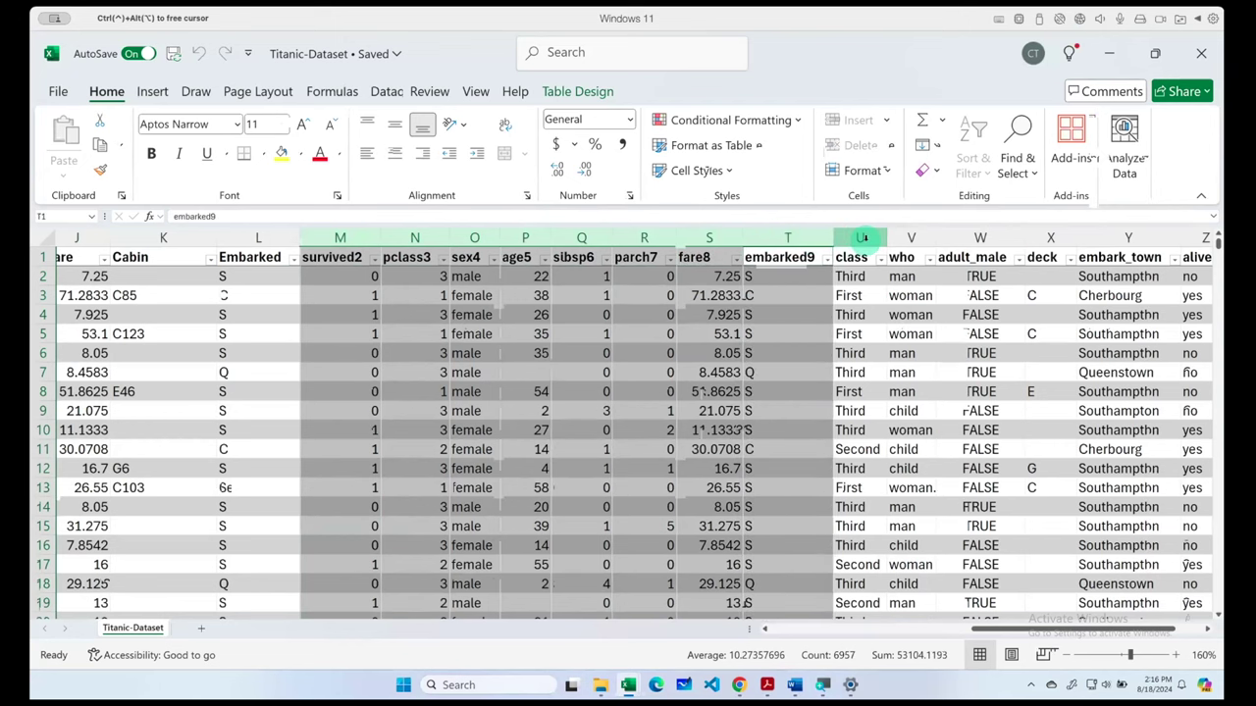
right_click(798, 237)
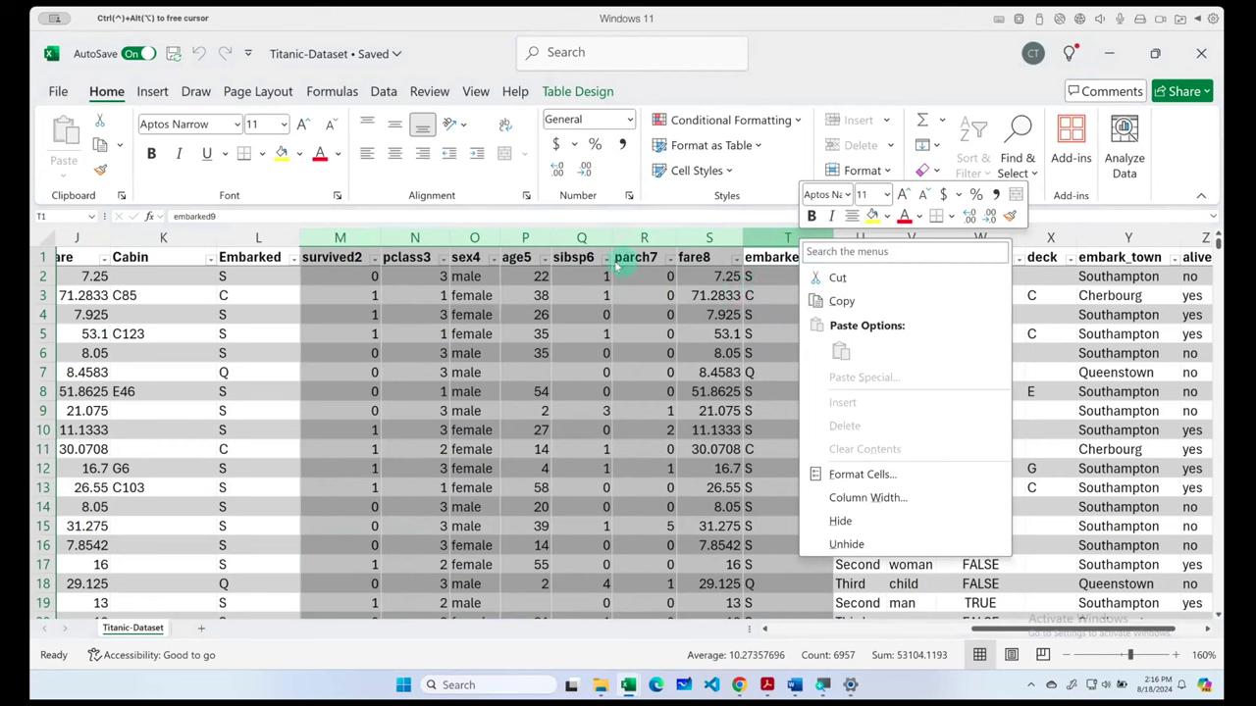
click(340, 237)
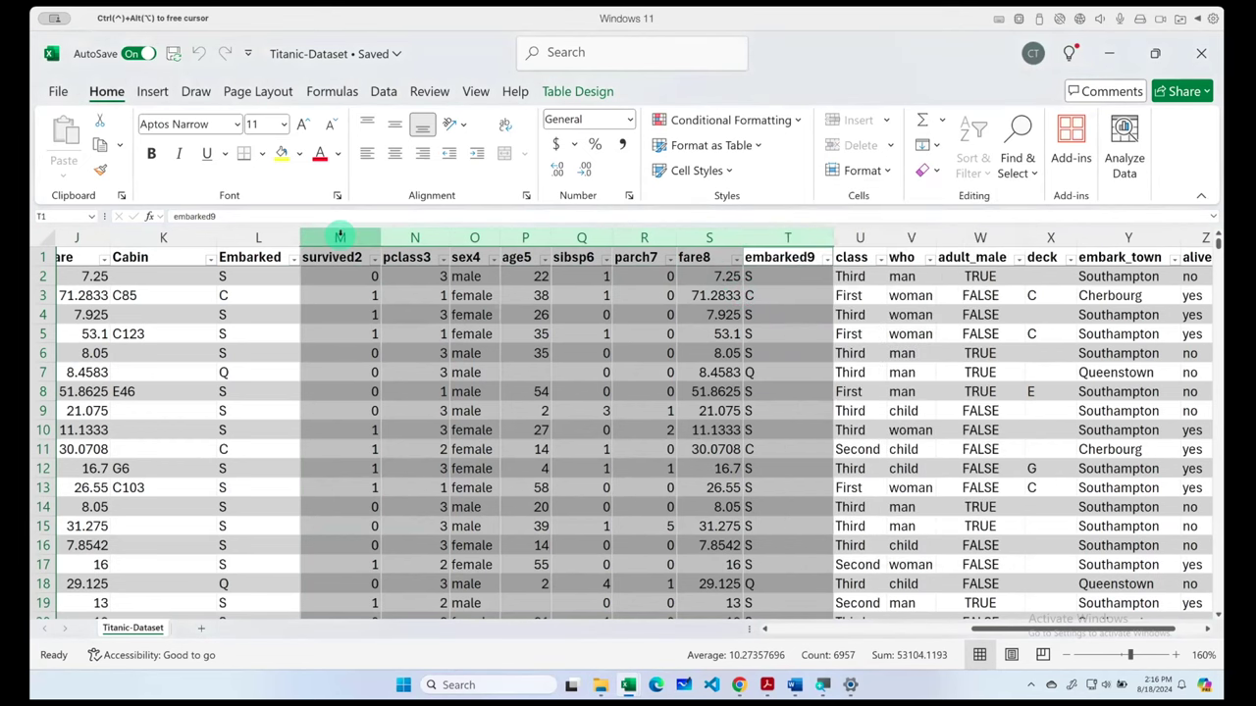
right_click(773, 238)
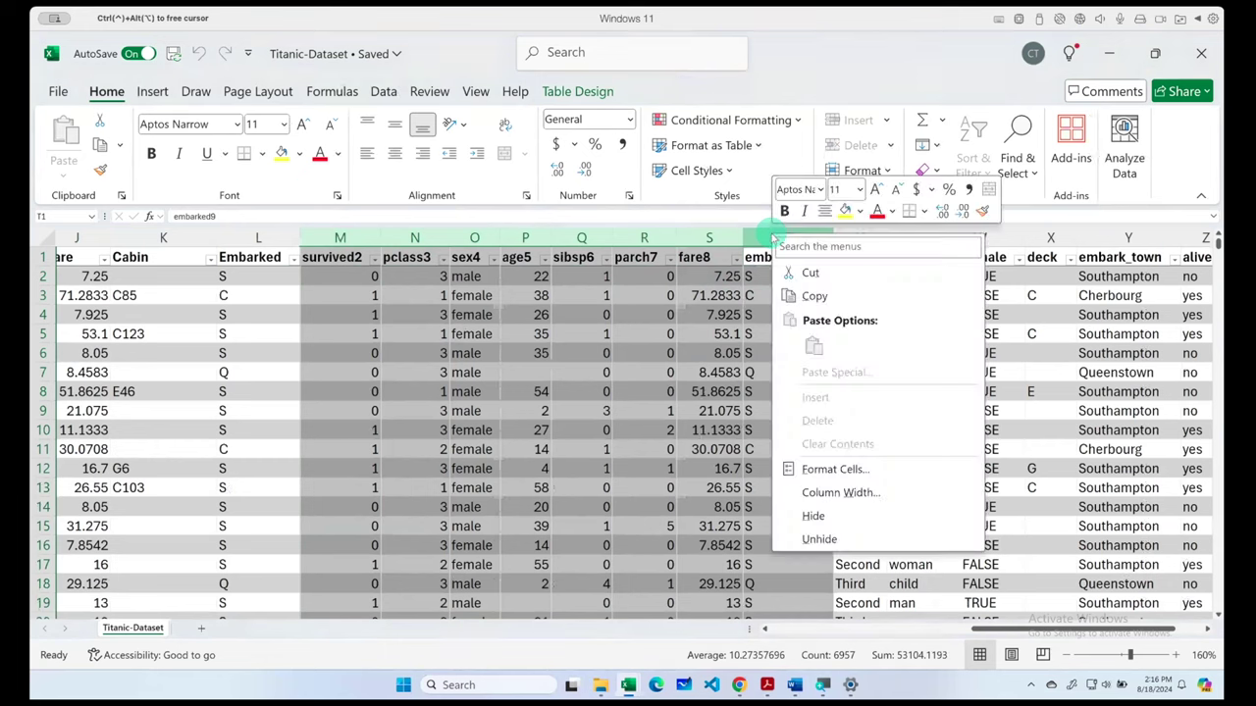
key(Escape)
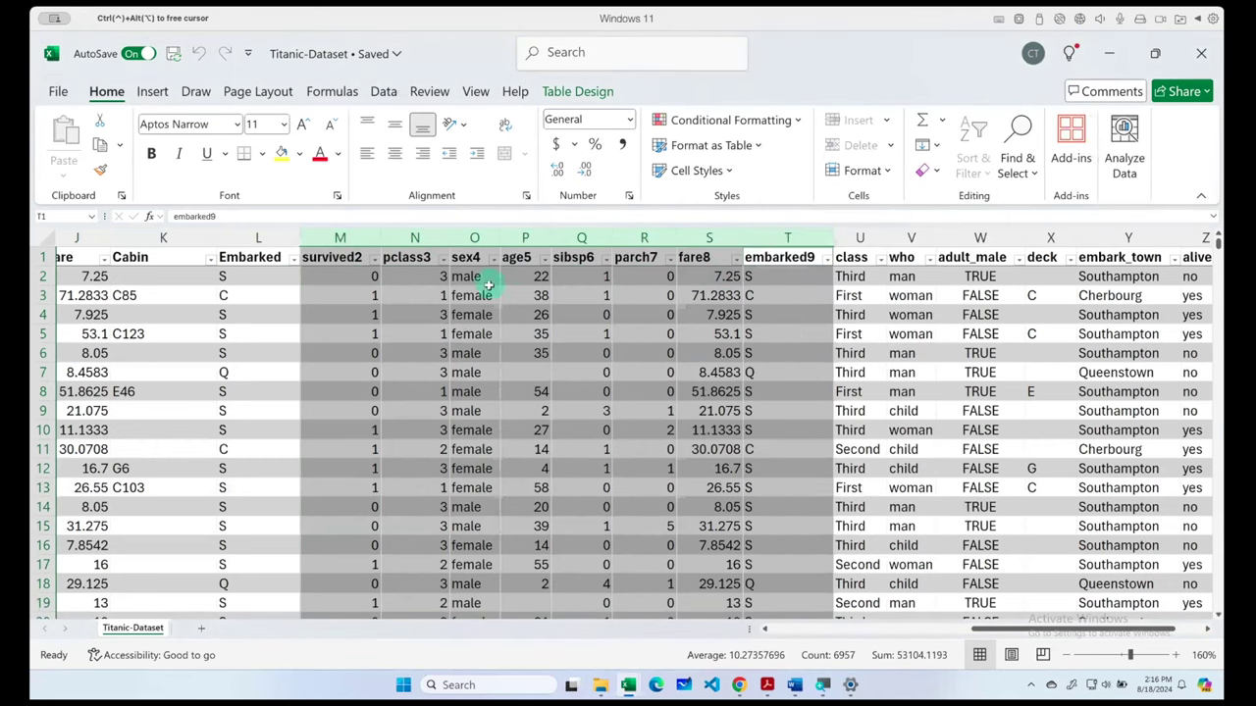
key(Delete)
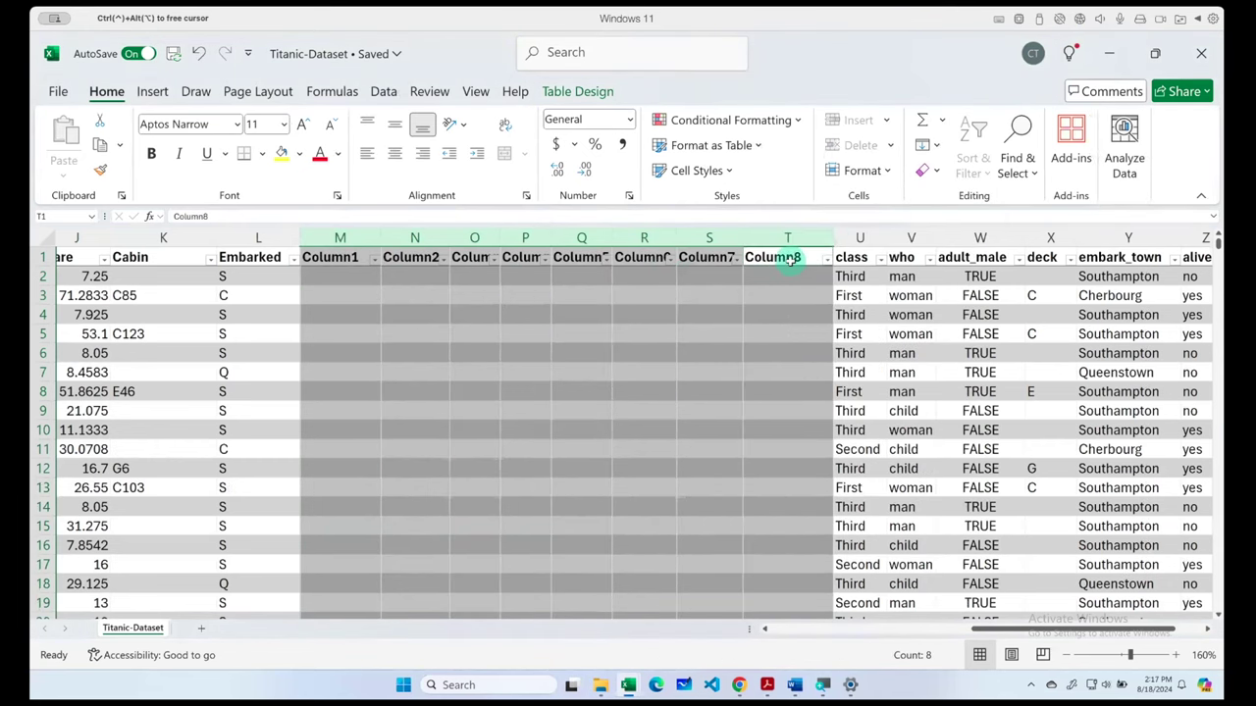
click(860, 239)
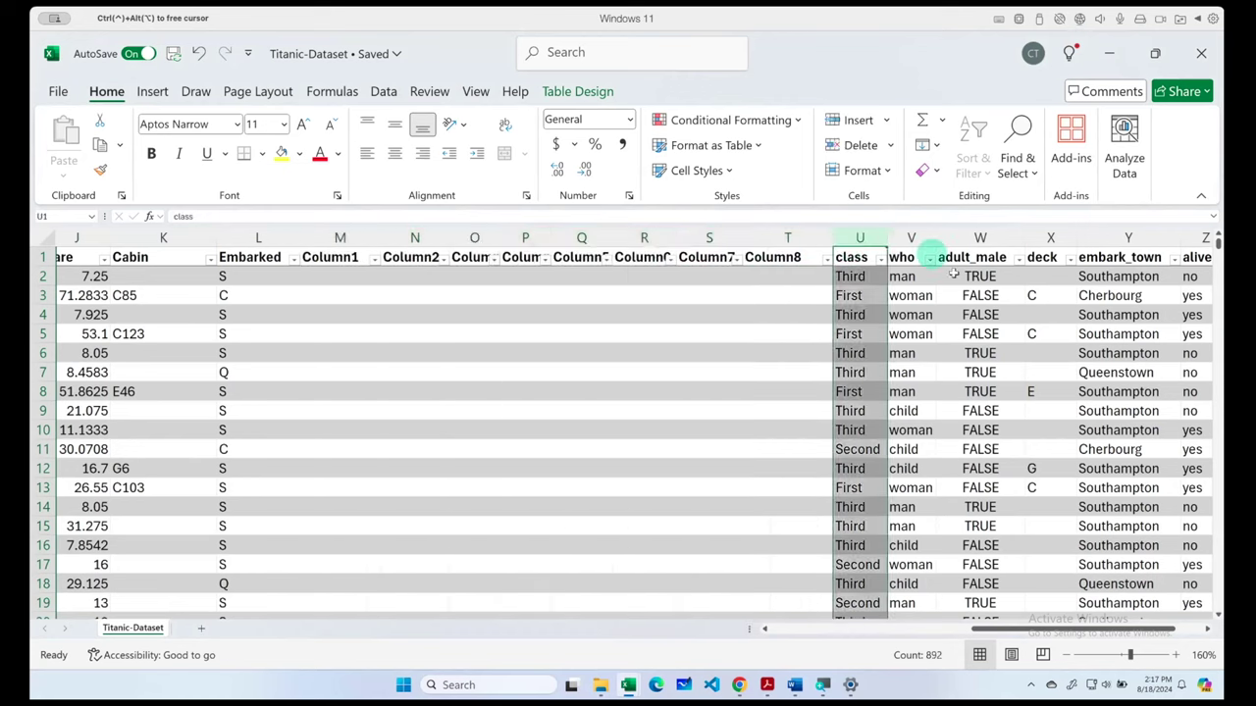
scroll(925, 329, right, 3)
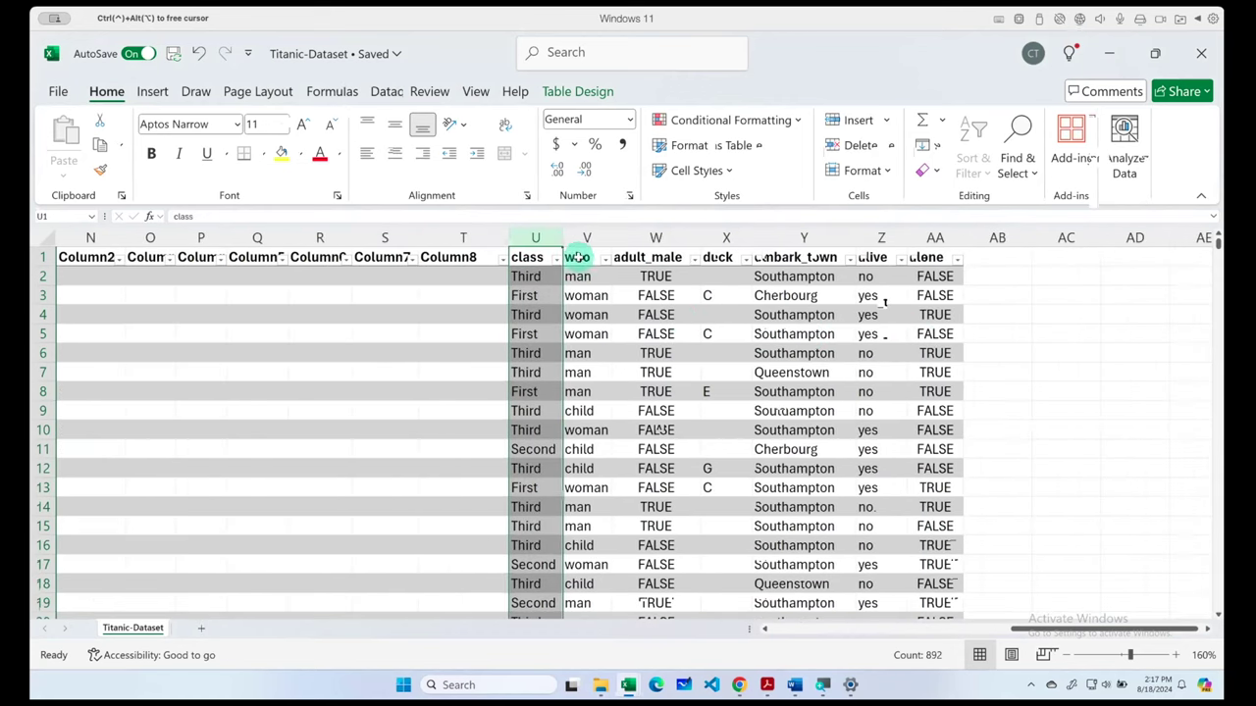
click(579, 257)
click(529, 257)
scroll(589, 410, left, 4)
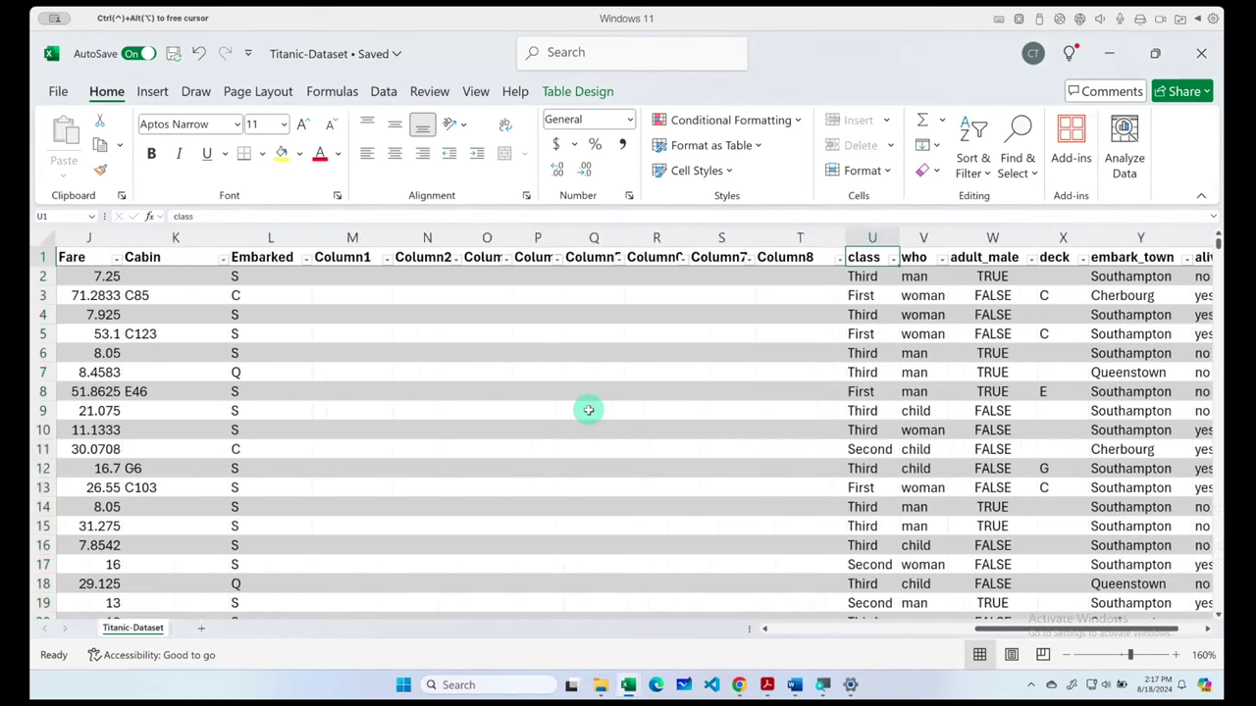
scroll(588, 410, left, 1)
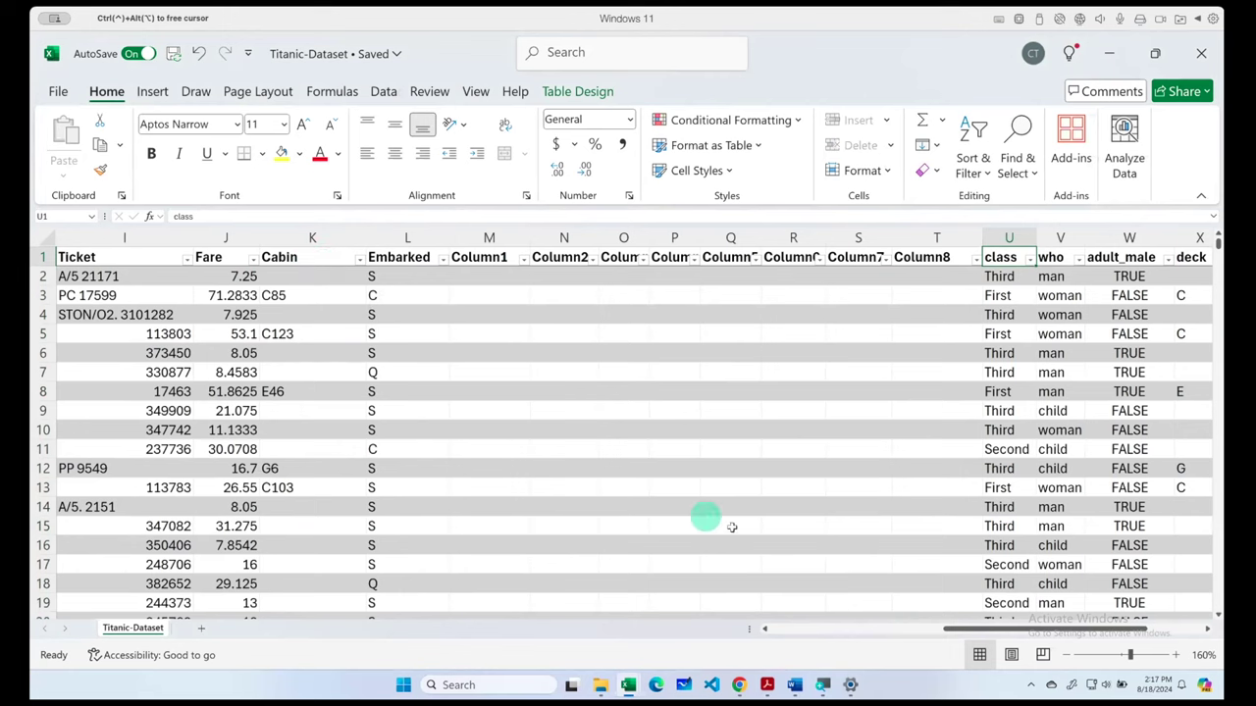
drag(953, 627, 1037, 628)
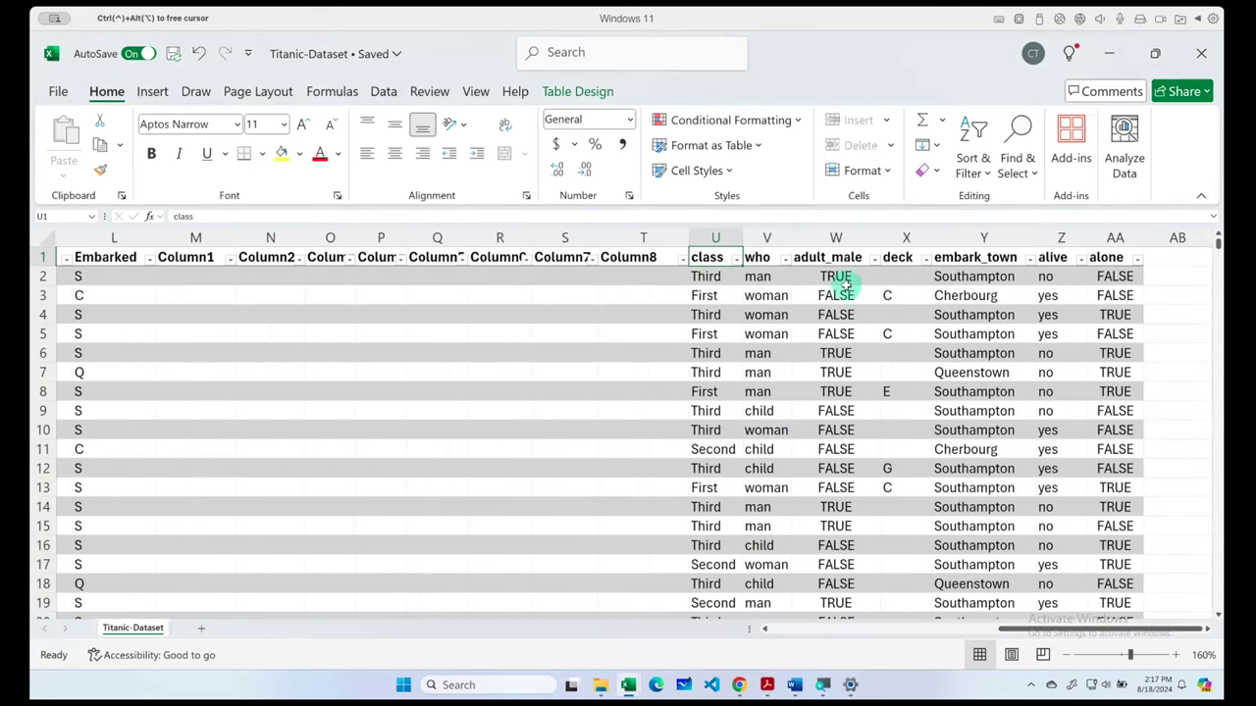
click(832, 261)
click(901, 257)
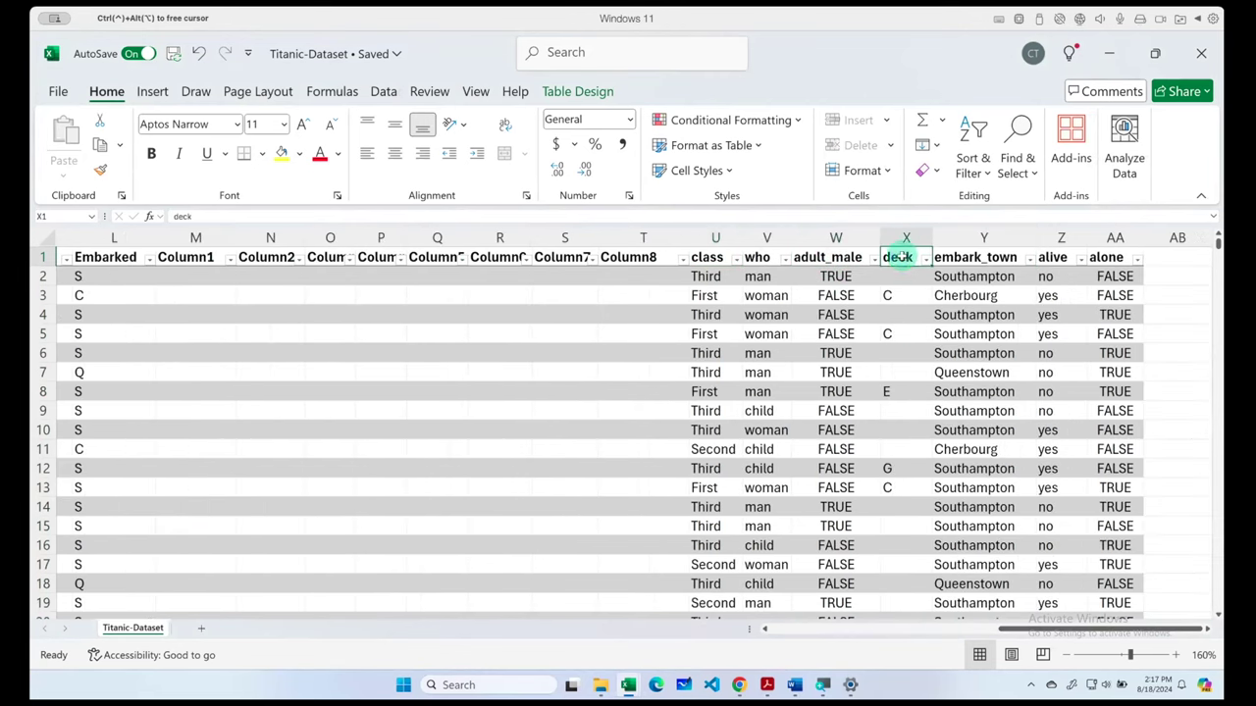
drag(1037, 628, 947, 628)
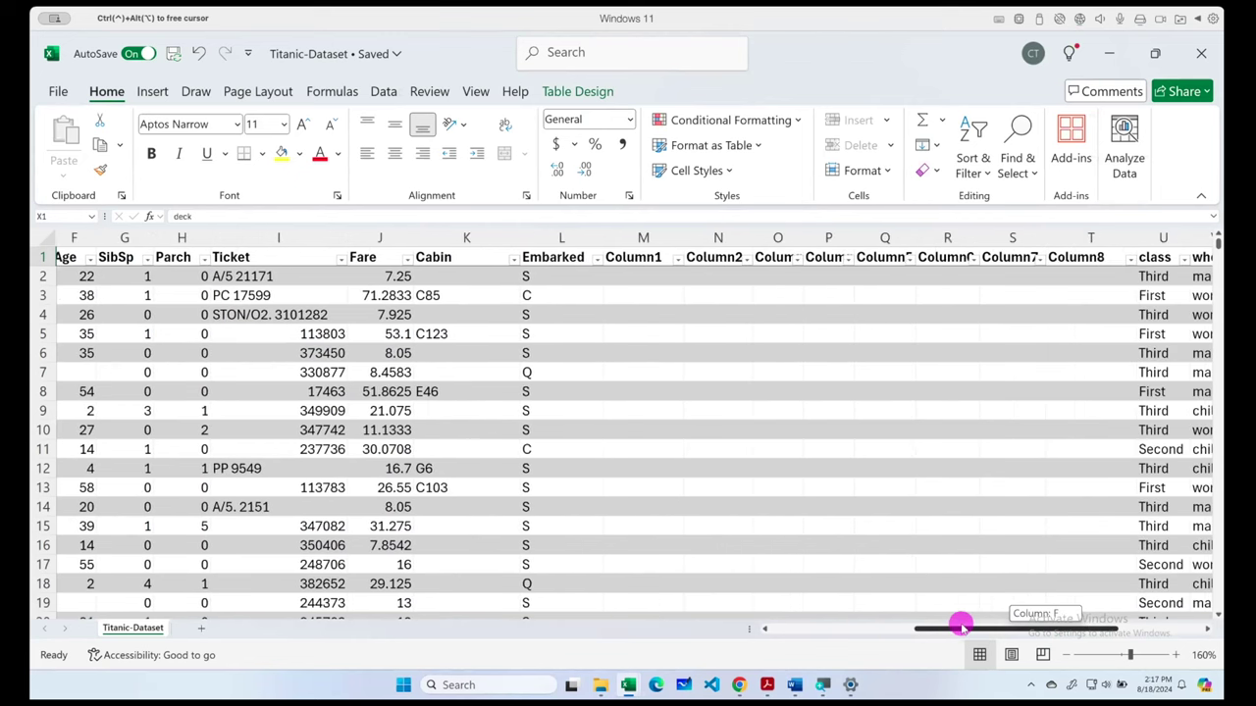
drag(947, 627, 1076, 631)
click(1061, 237)
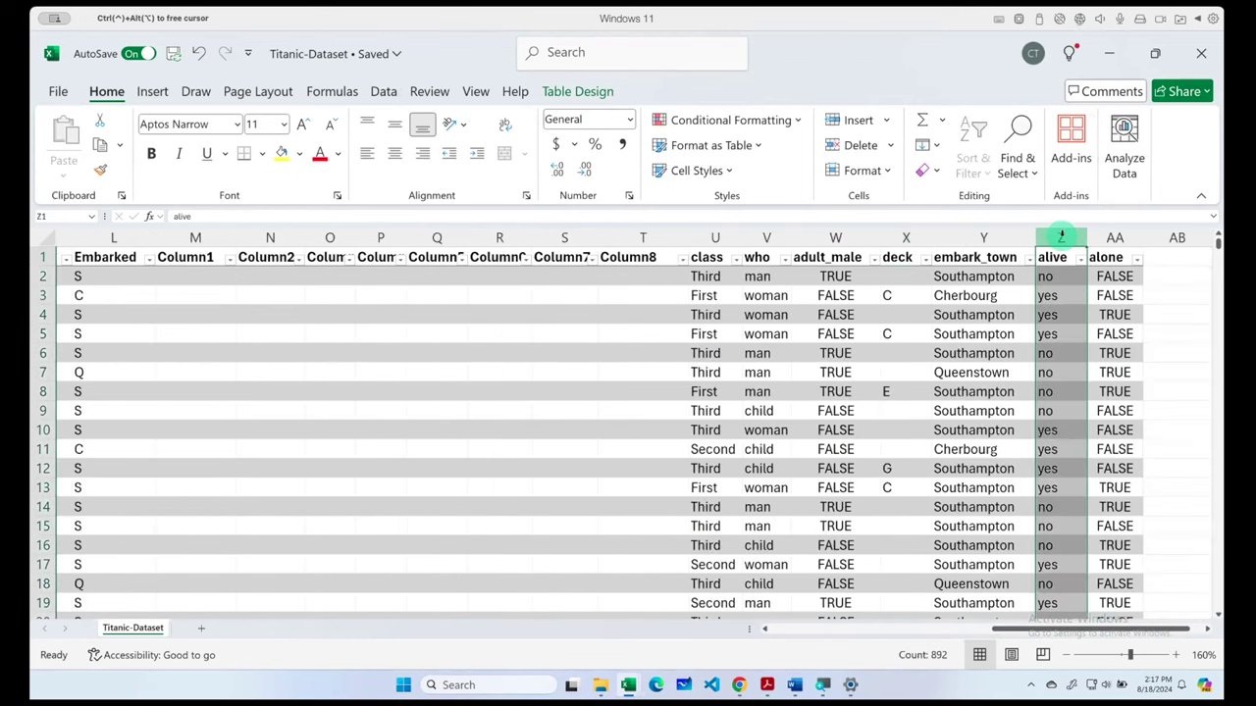
click(1110, 237)
click(715, 237)
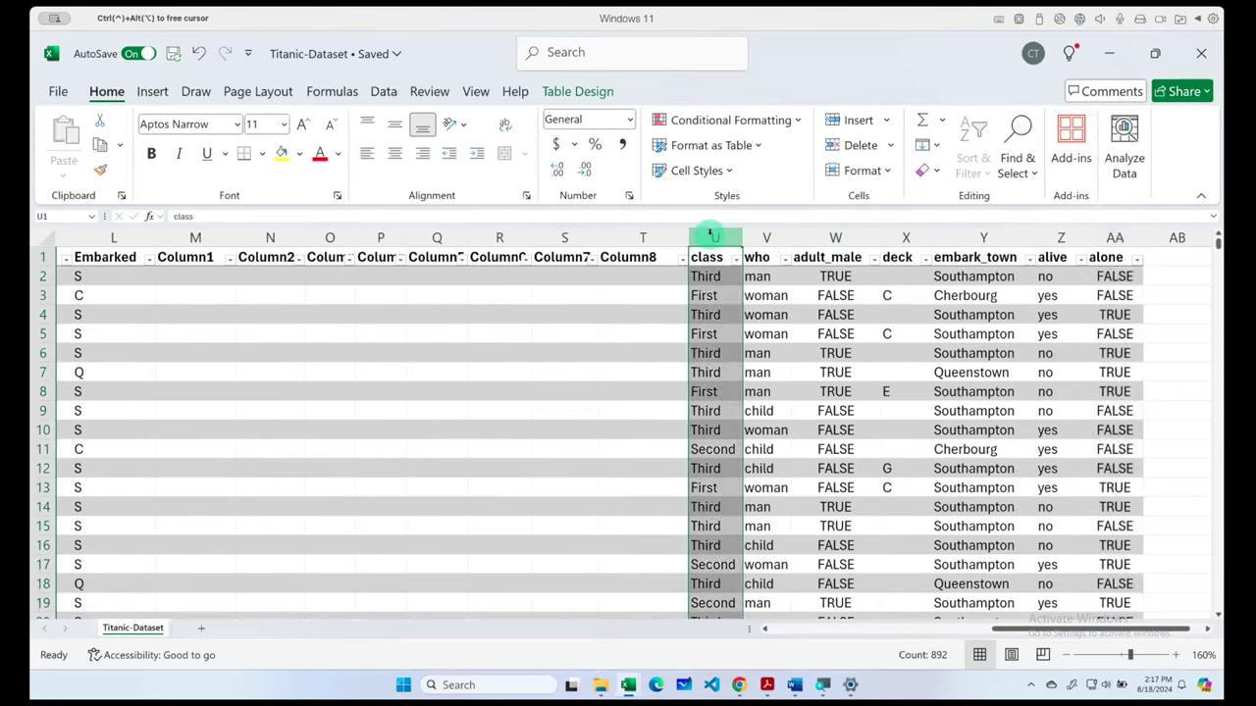
shift+click(1115, 238)
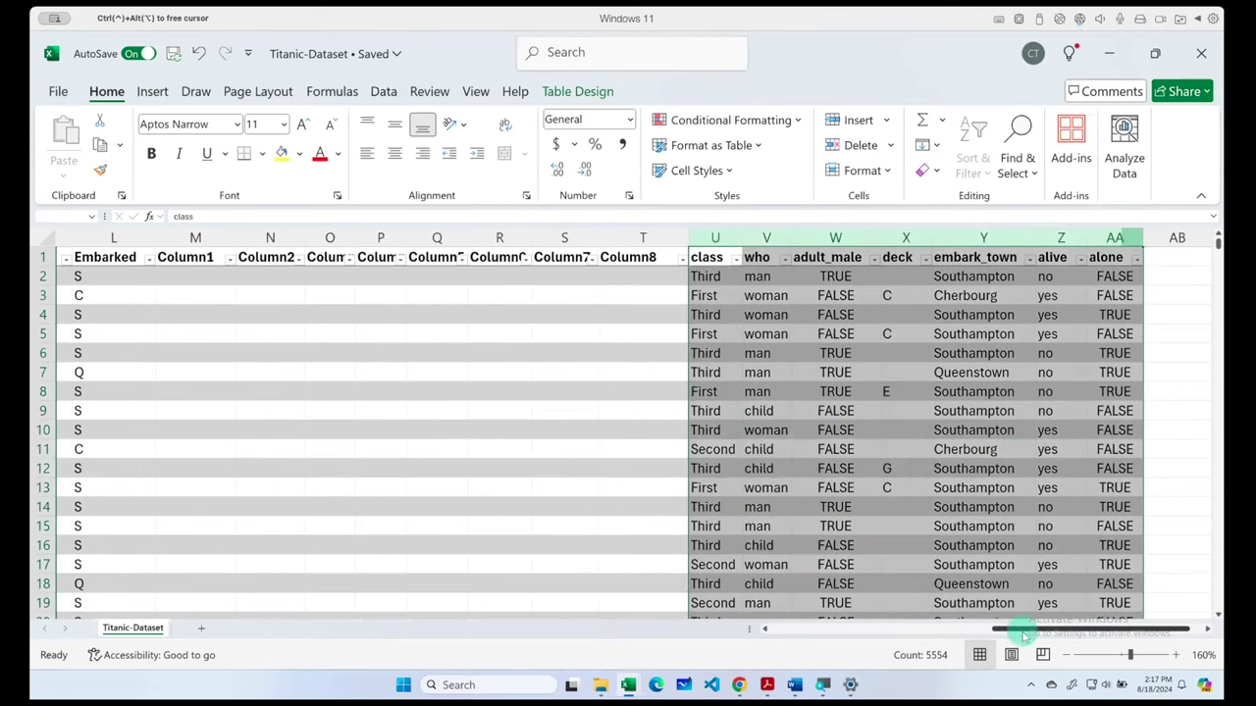
drag(1023, 633, 908, 618)
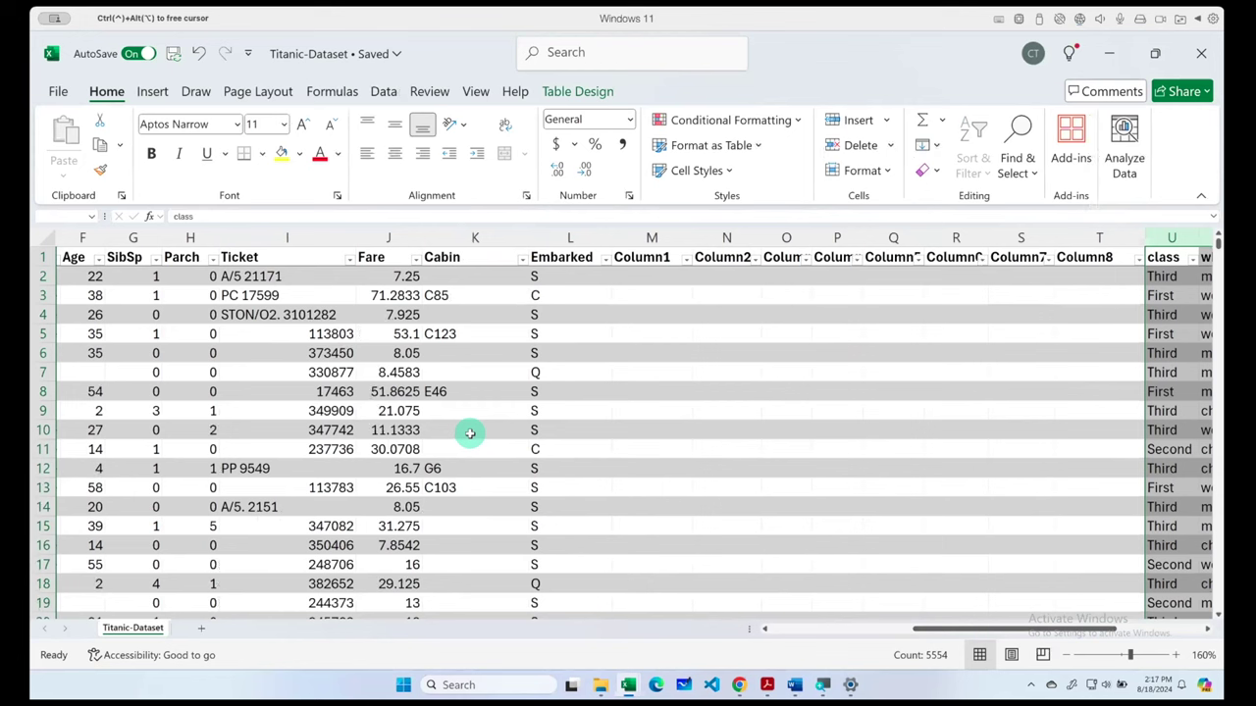
- Select columns M–T holding the empty Column1–Column8 and delete them
click(437, 412)
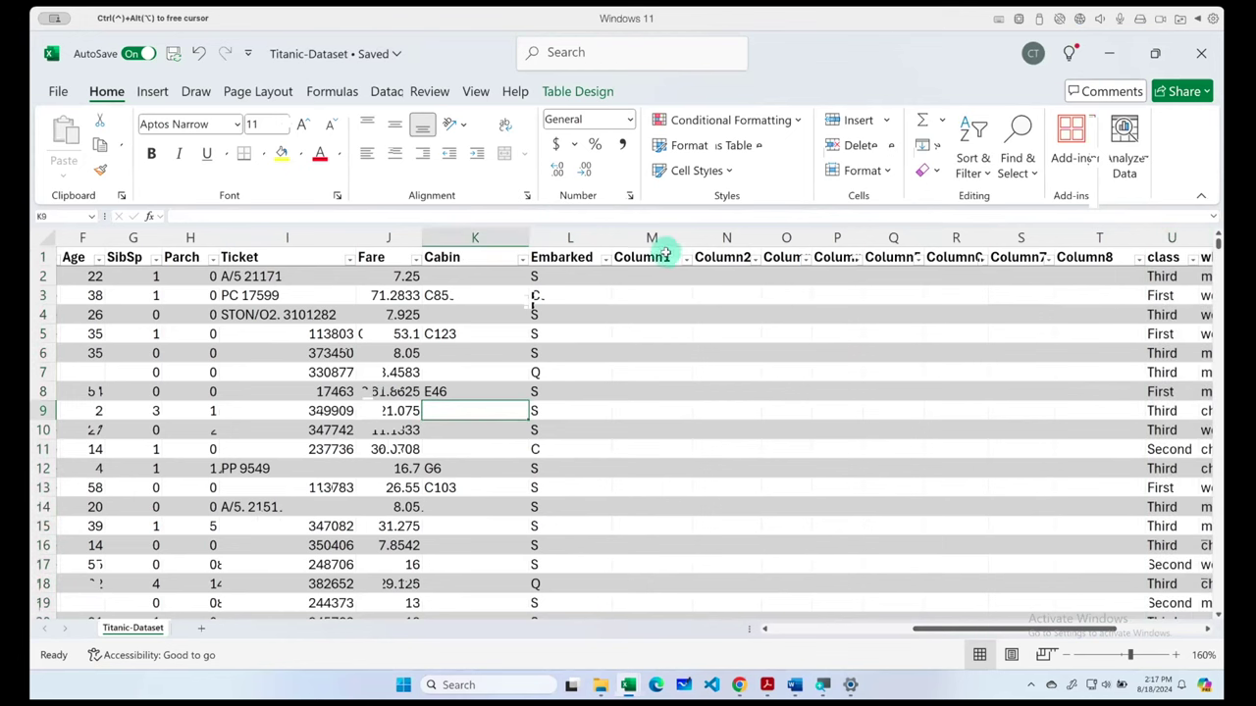
click(604, 238)
click(656, 238)
shift+click(1120, 229)
right_click(1101, 237)
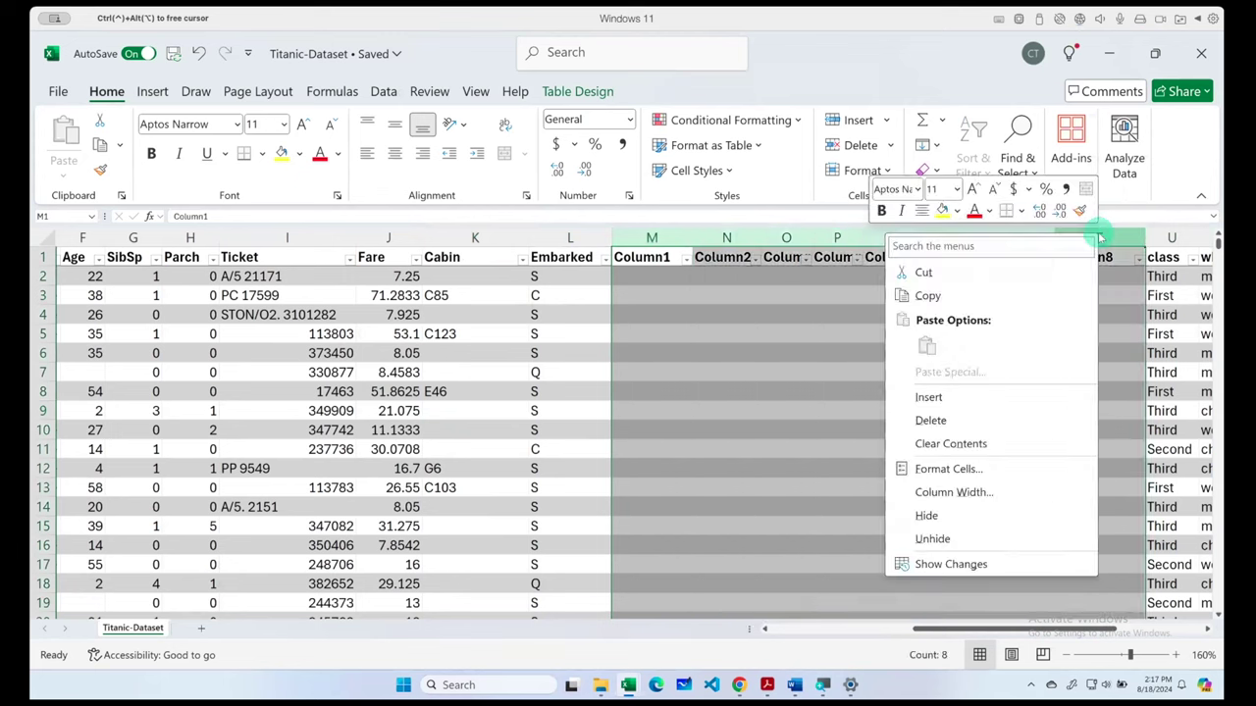
click(933, 420)
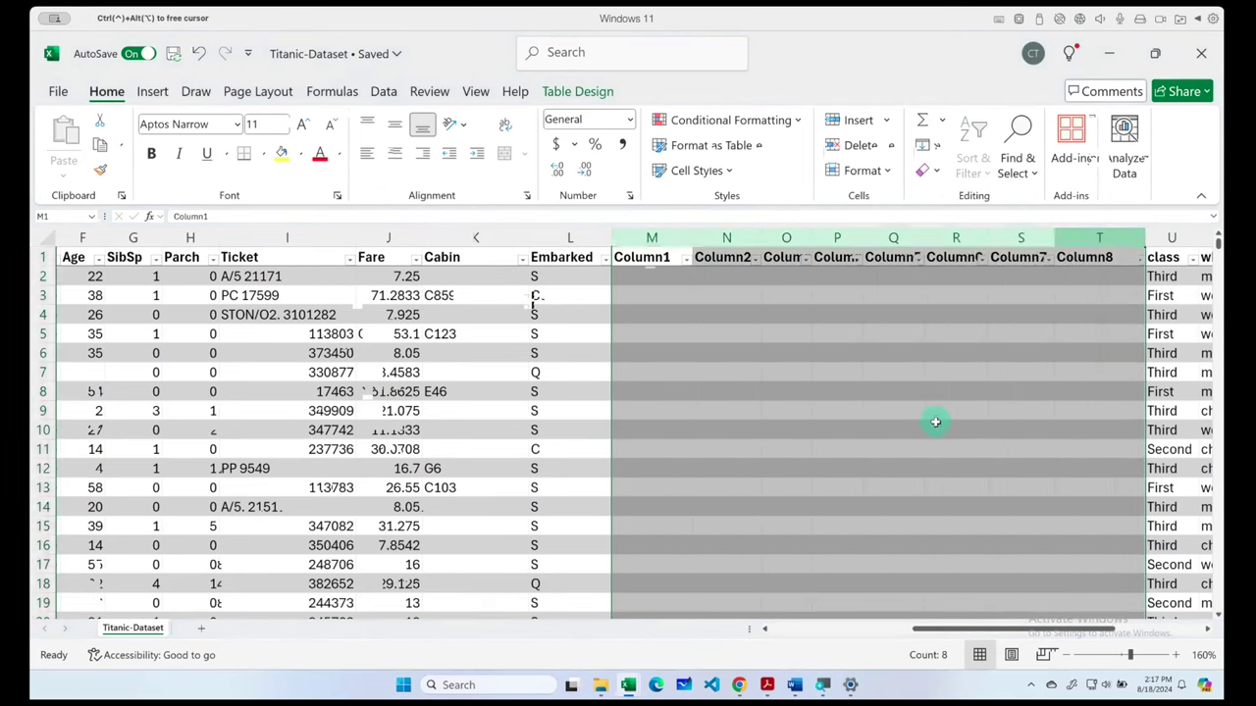
click(763, 372)
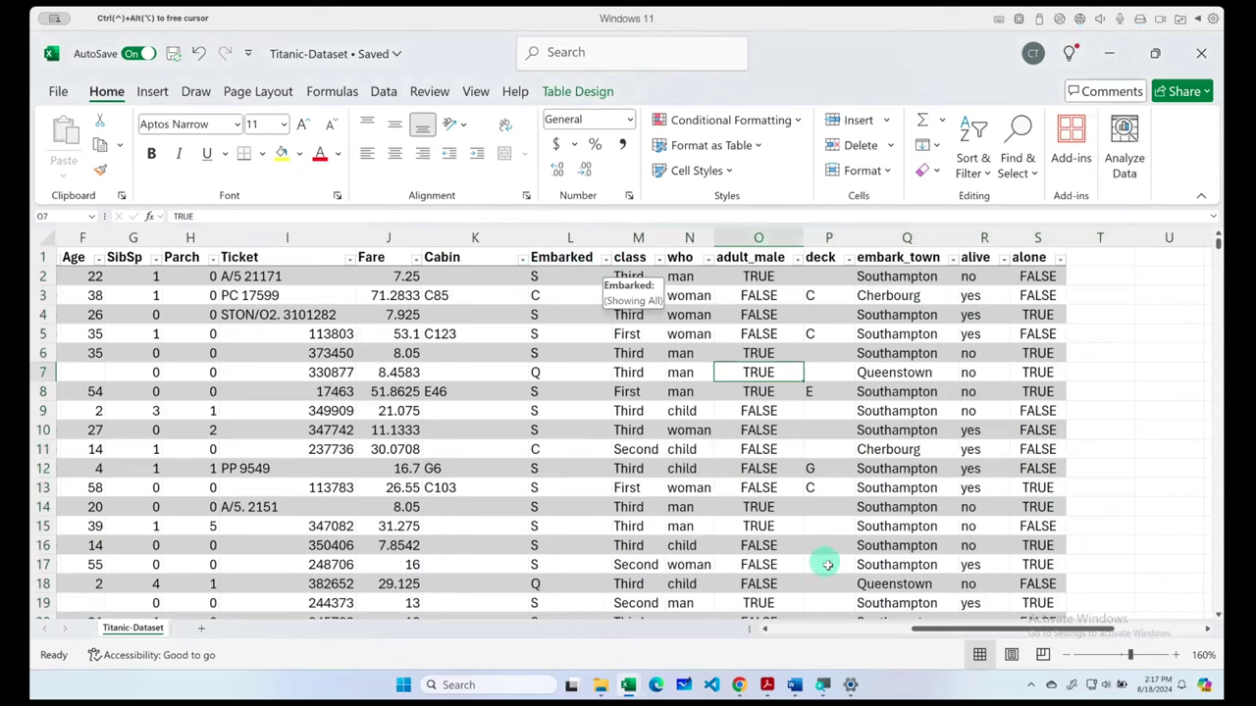
- Check the table's header row and PassengerId column down to the last passenger
drag(944, 630, 782, 625)
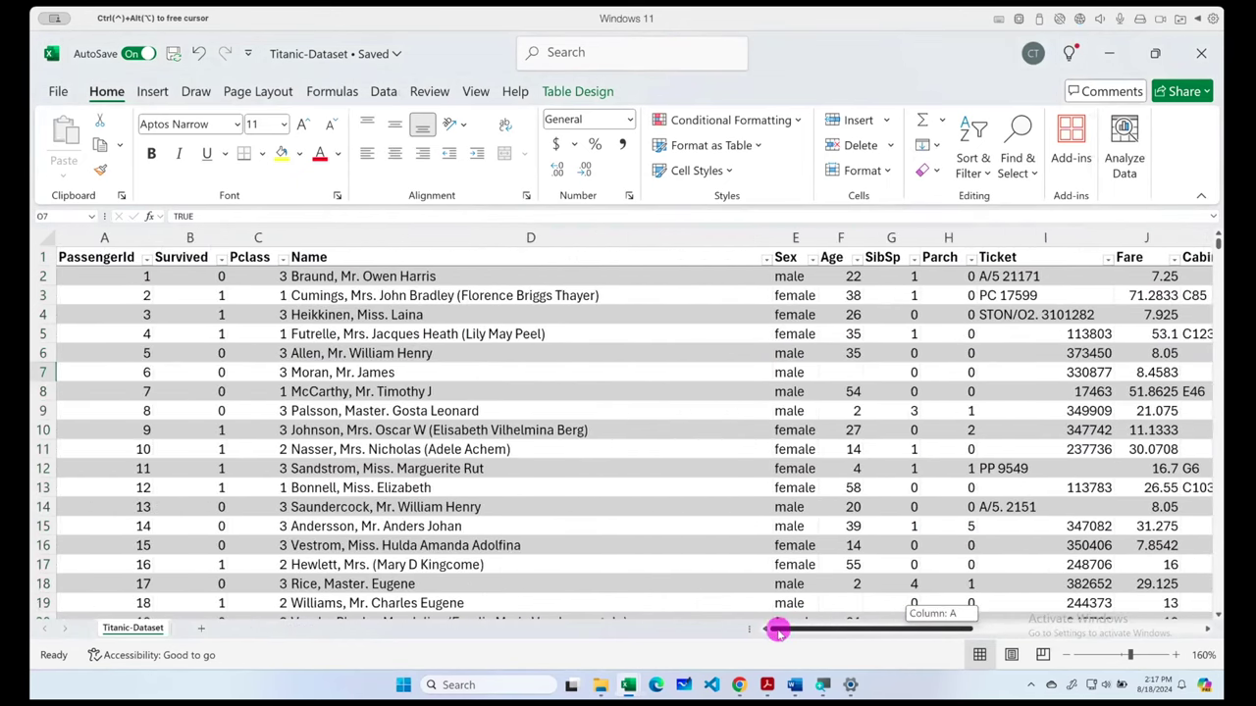
click(81, 257)
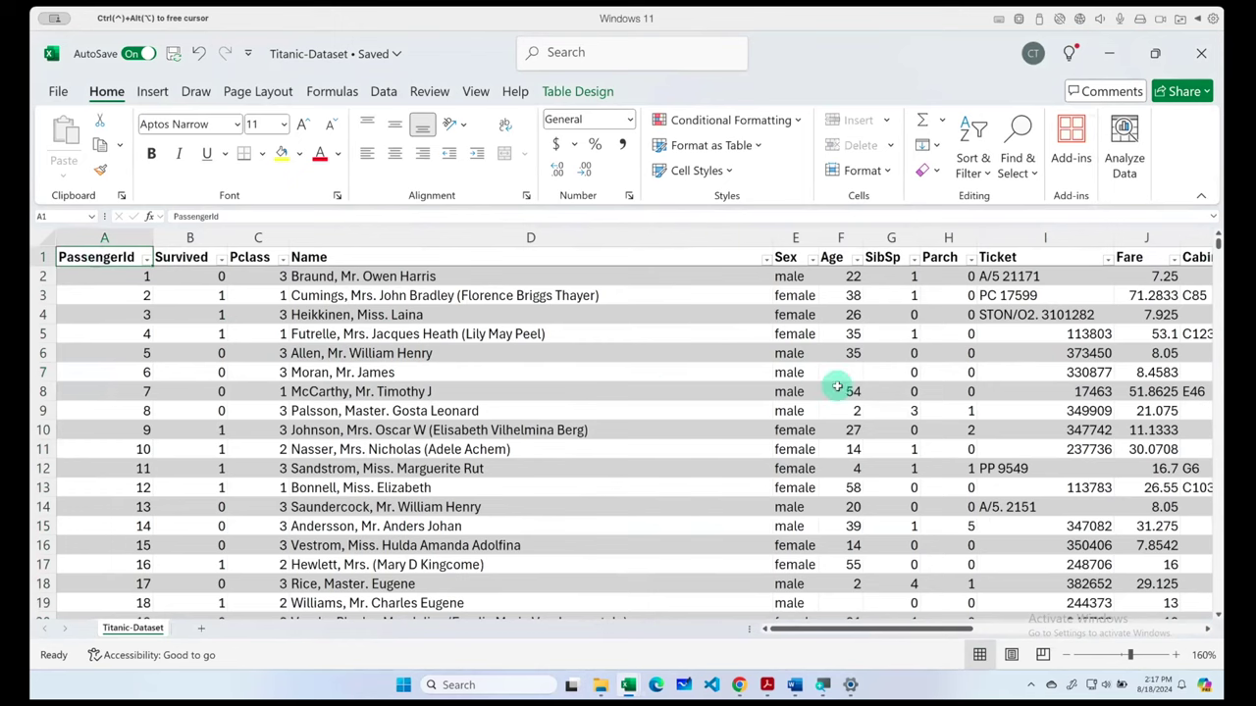
drag(854, 629, 963, 491)
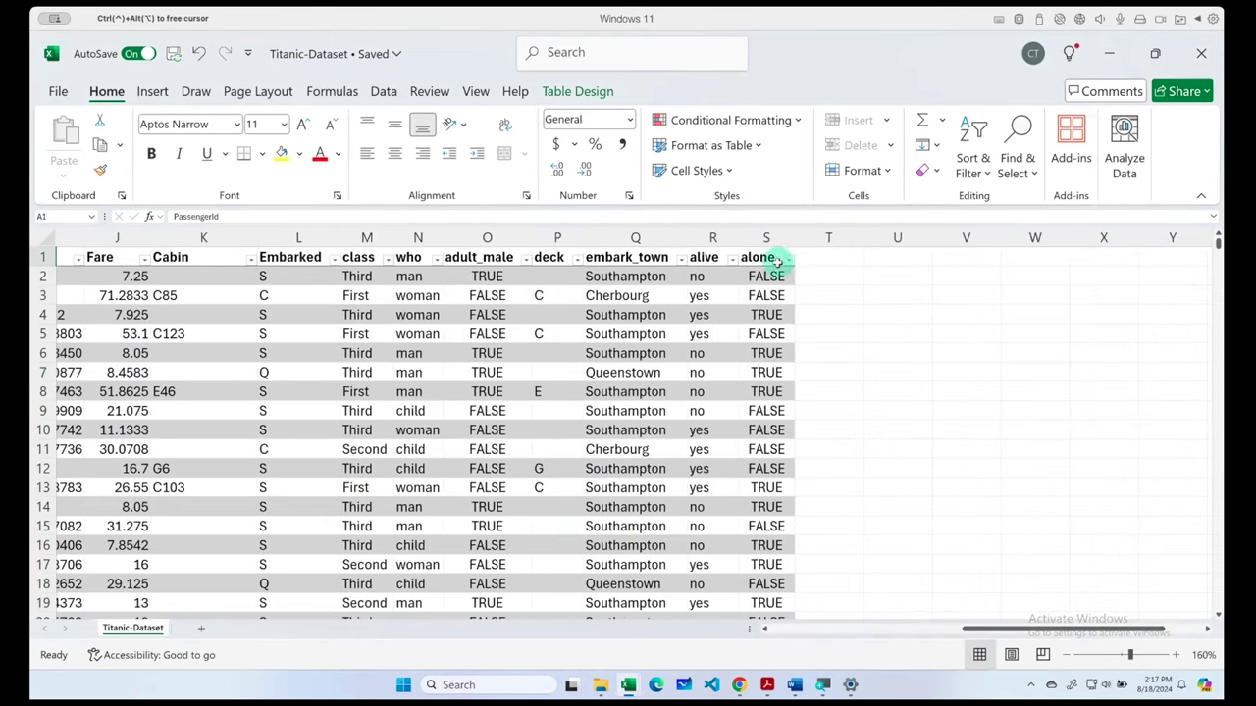
shift+click(766, 257)
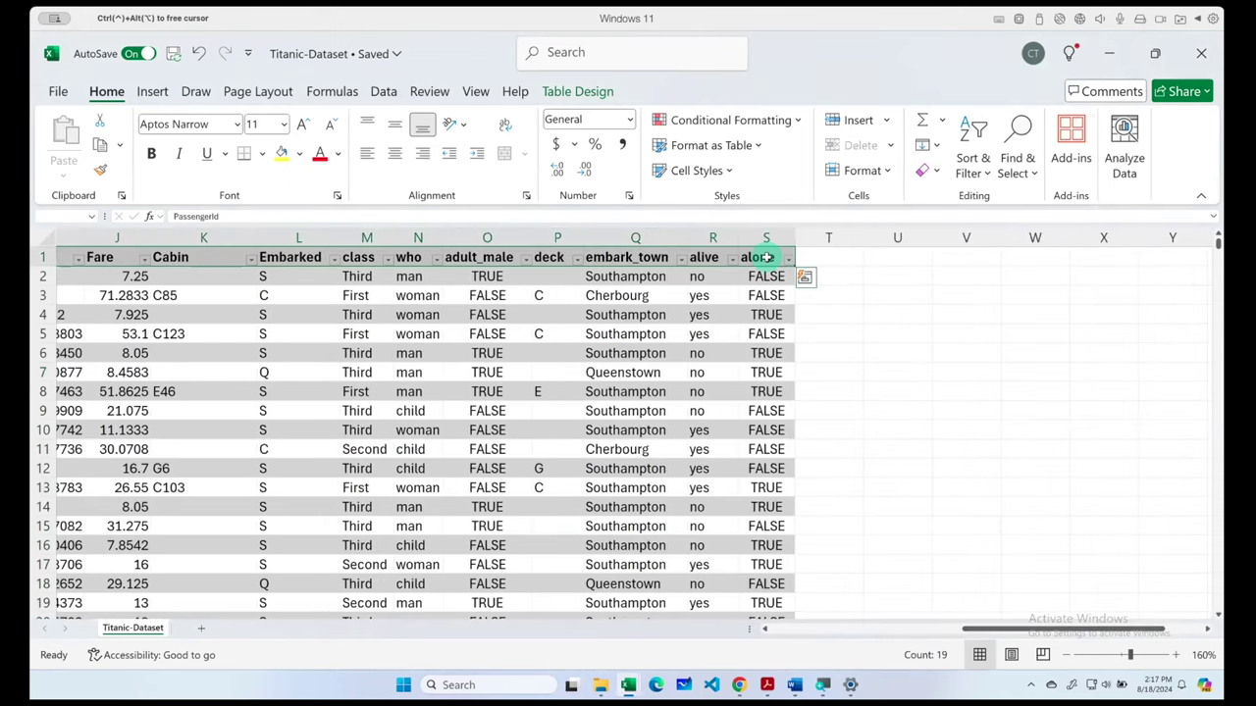
drag(975, 629, 765, 628)
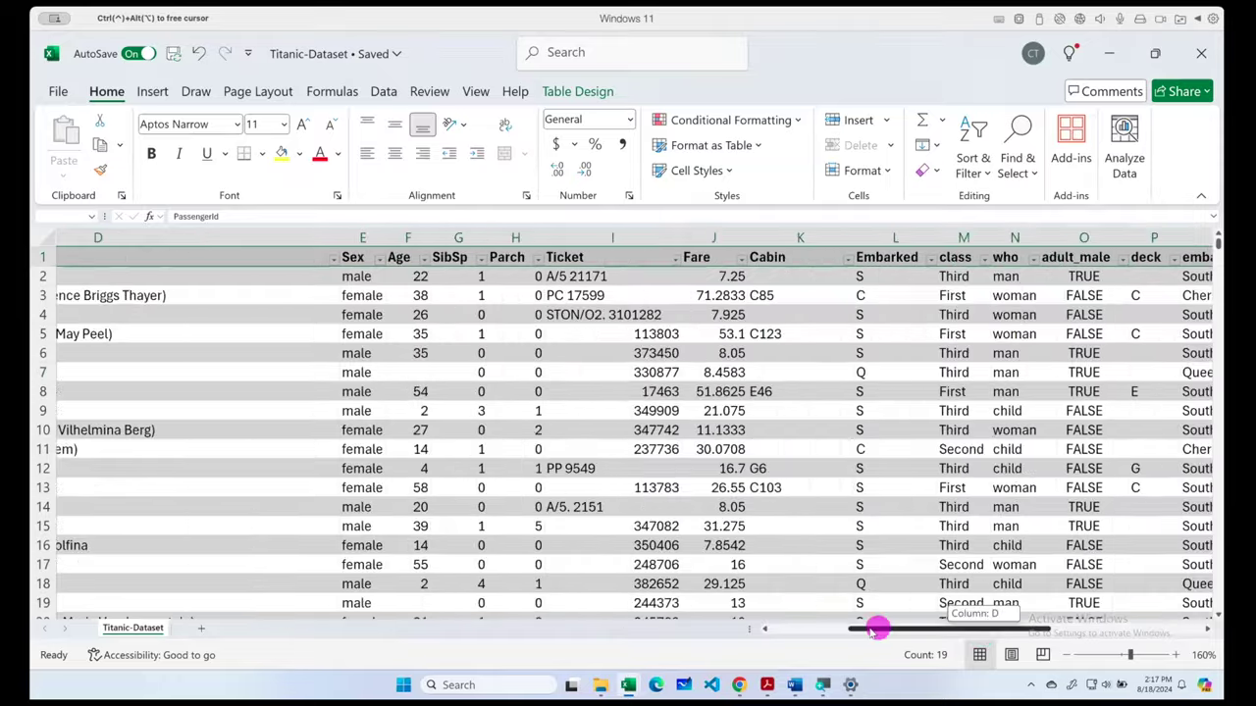
click(87, 276)
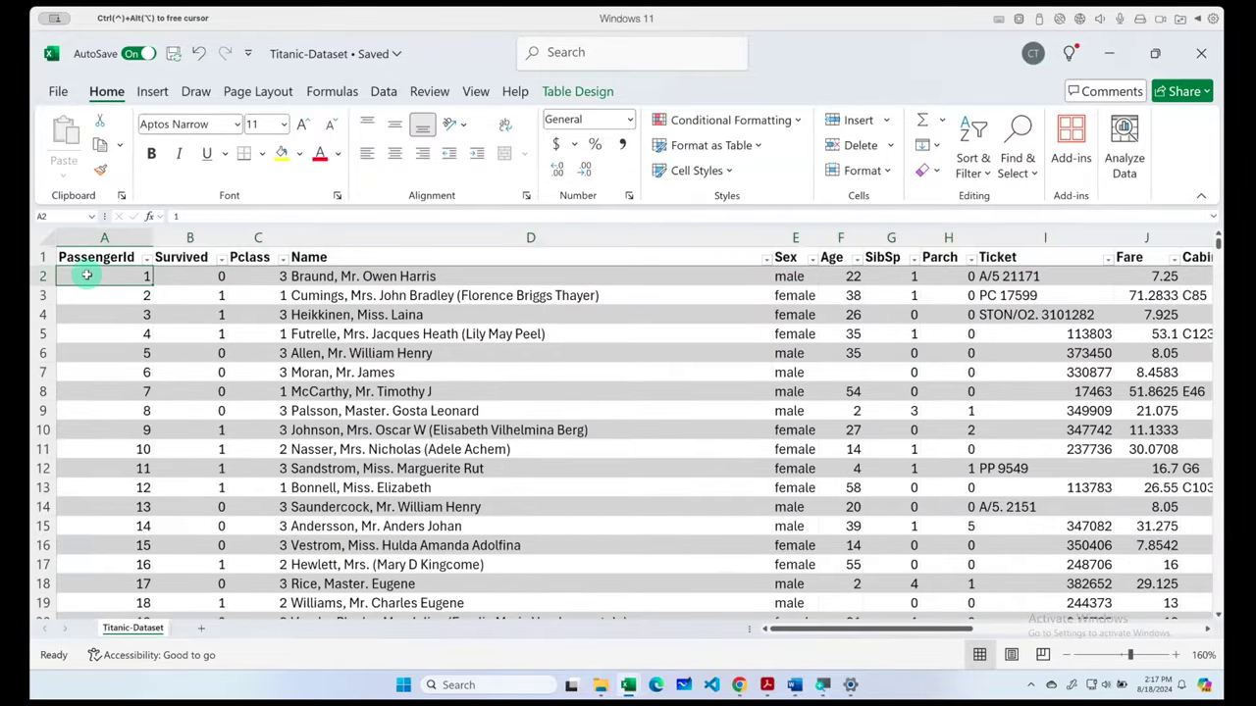
key(ctrl+shift+Down)
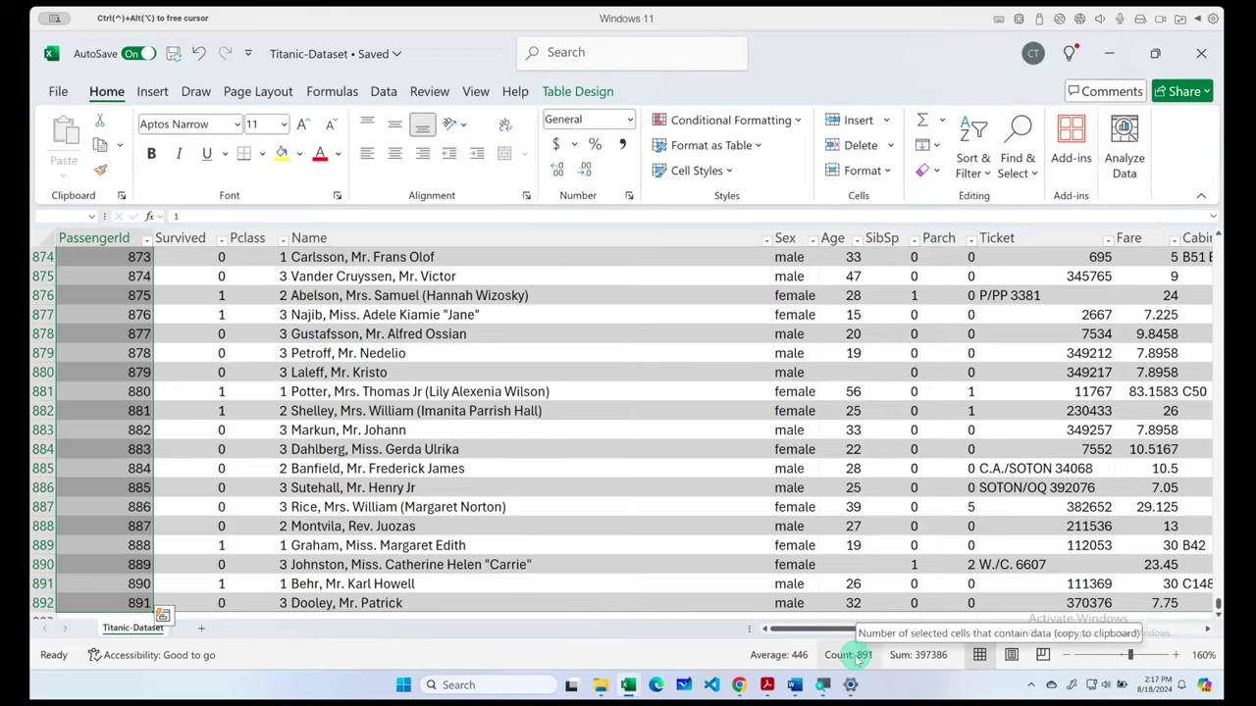
scroll(364, 448, up, 3)
scroll(364, 448, up, 20)
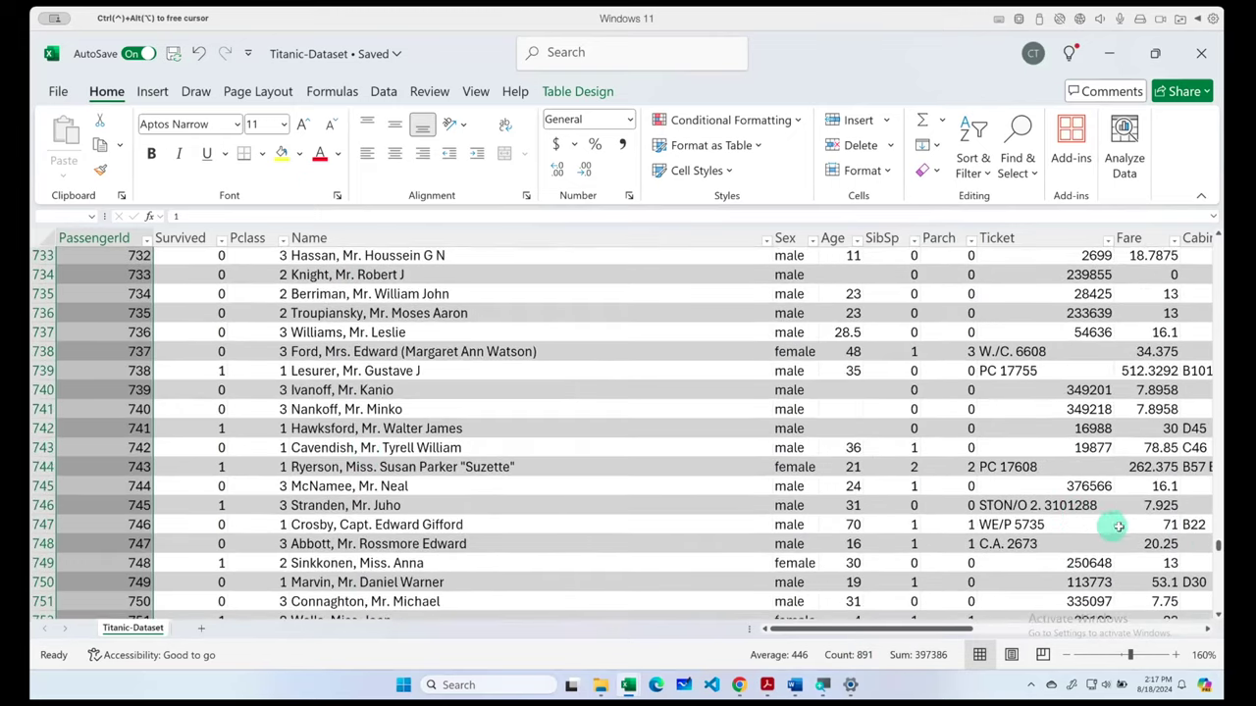
drag(1217, 545, 1207, 238)
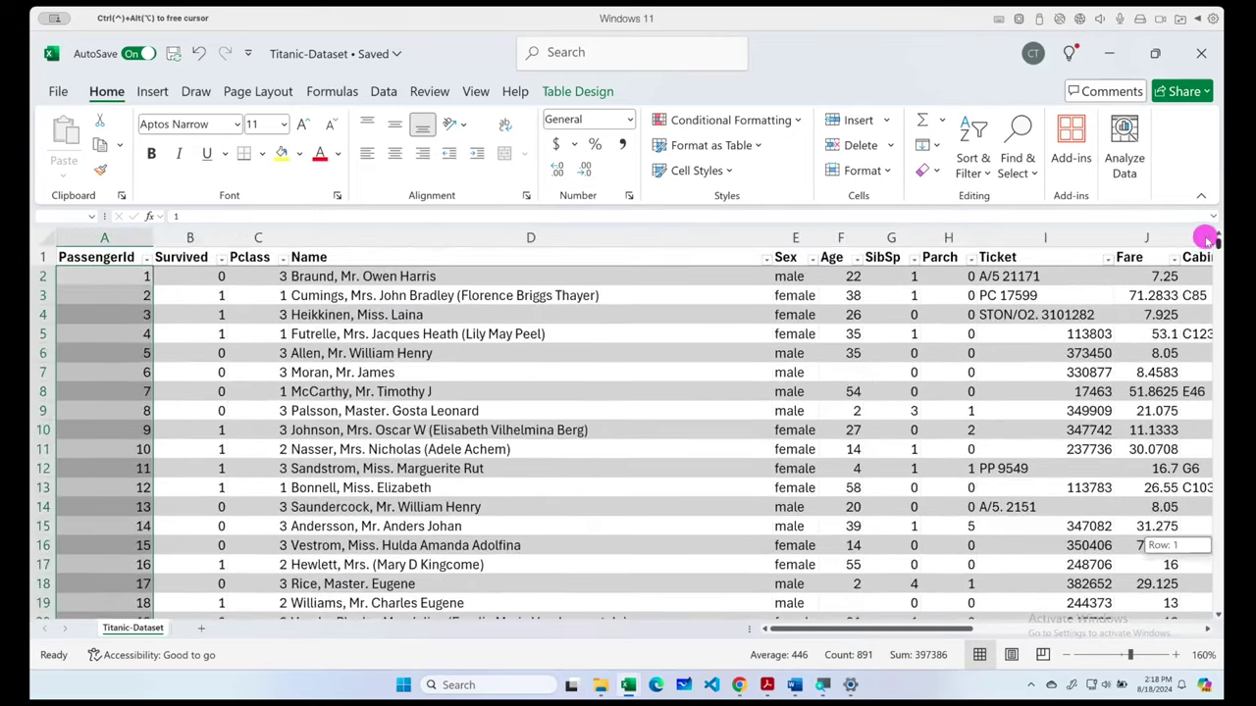
- Delete the row 8 passenger record, undo the deletion, and scroll down the table
click(360, 355)
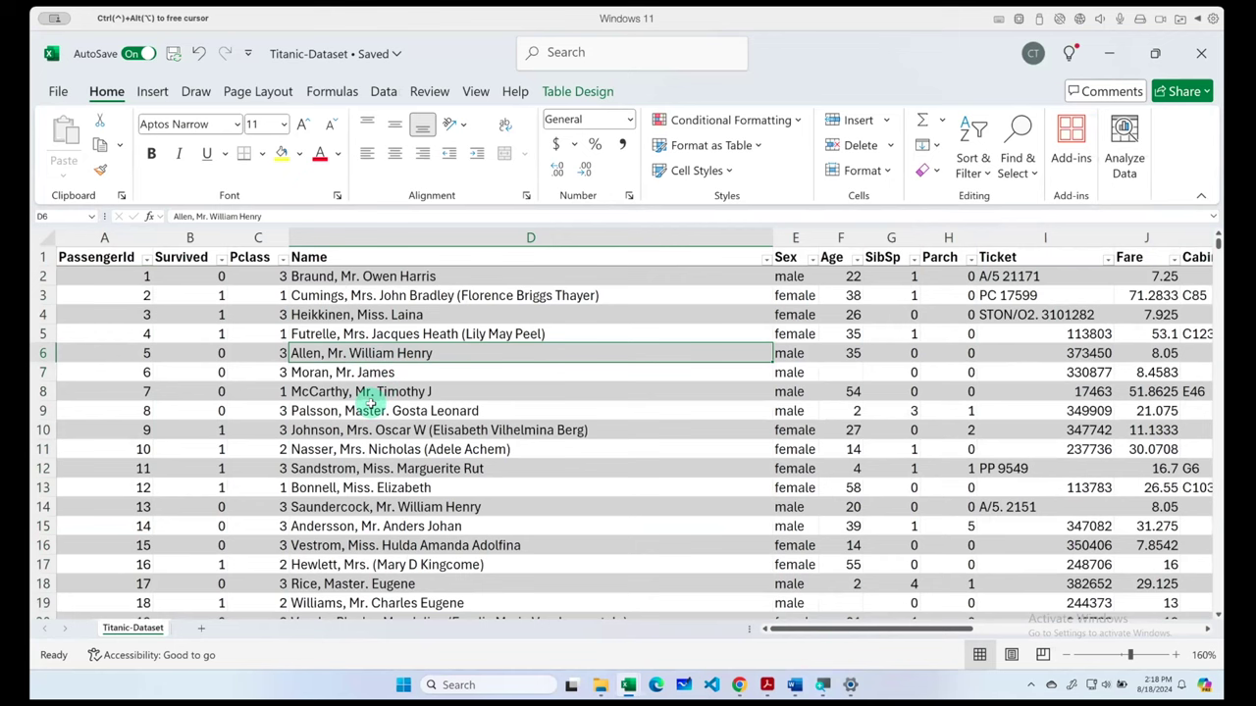
click(320, 392)
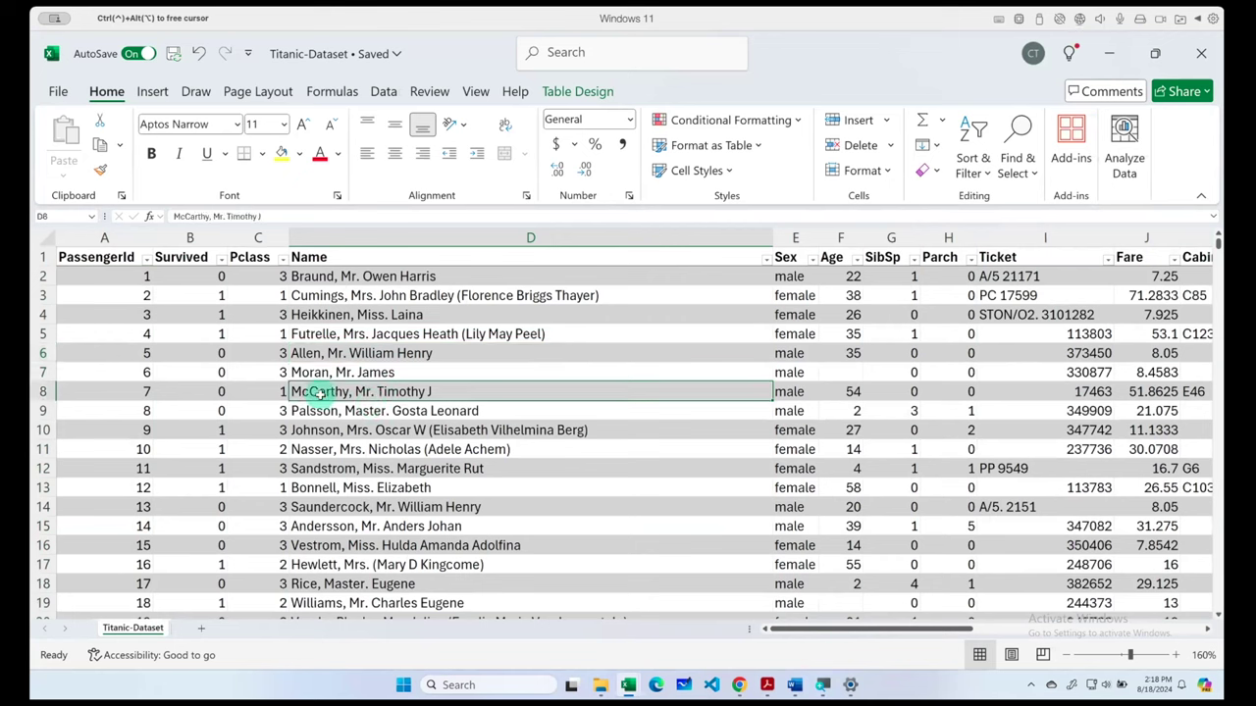
key(ctrl+minus)
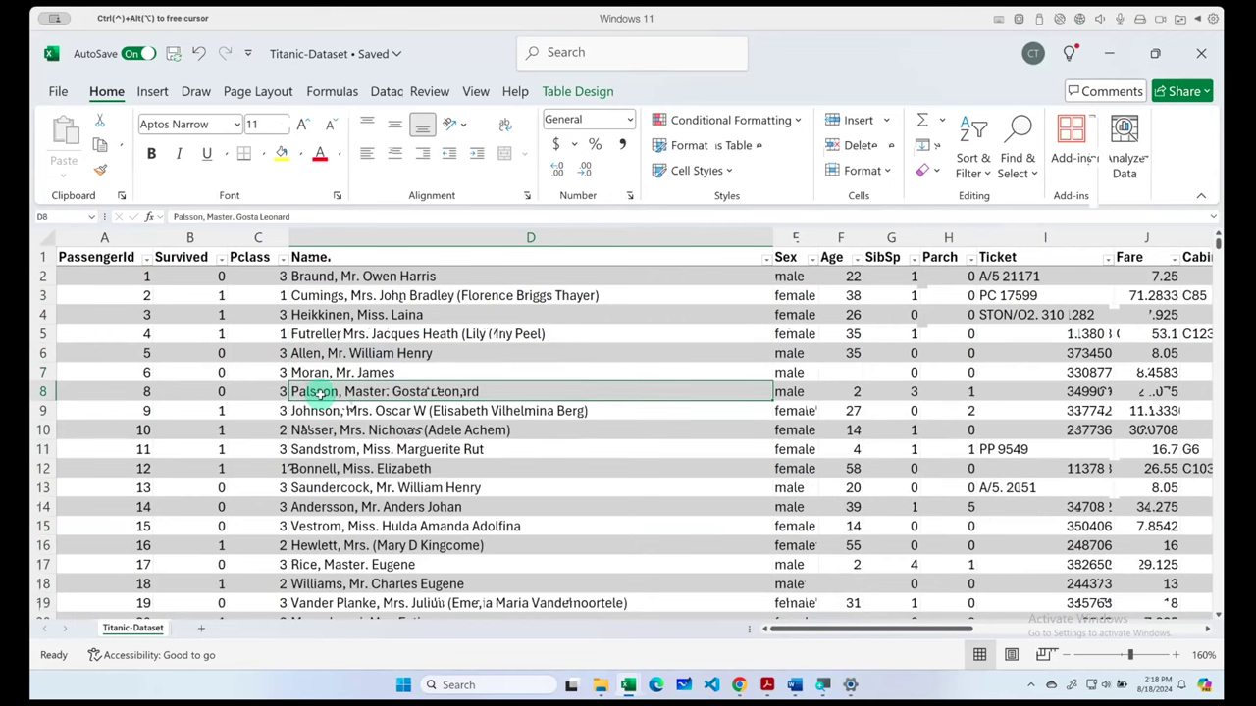
key(ctrl+z)
click(469, 355)
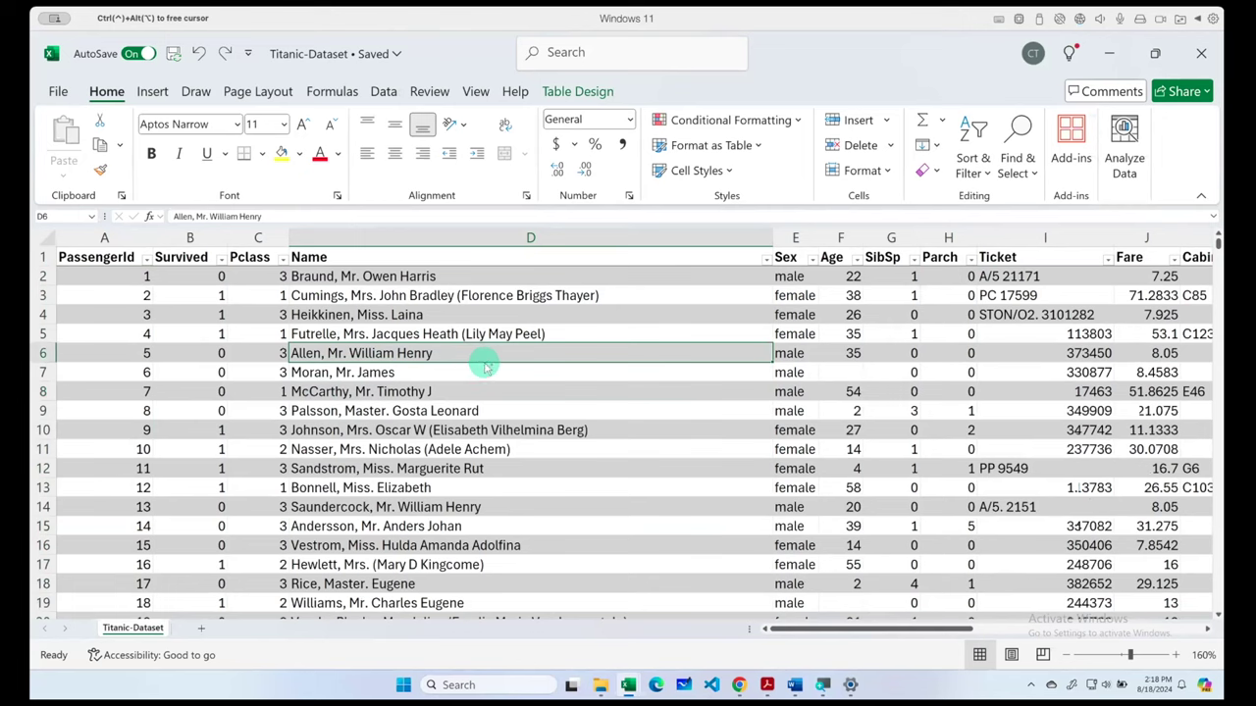
ctrl+scroll(485, 365, down, 1)
ctrl+scroll(484, 371, down, 1)
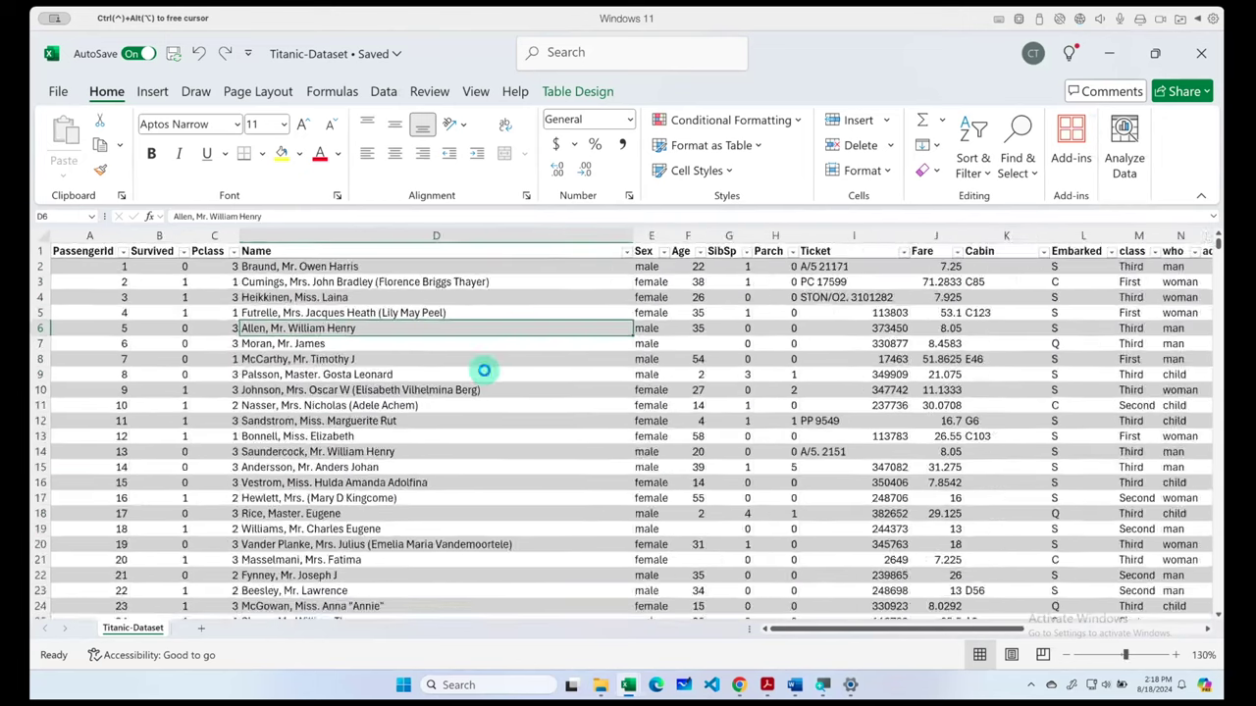
ctrl+scroll(484, 371, down, 1)
ctrl+scroll(484, 371, down, 1)
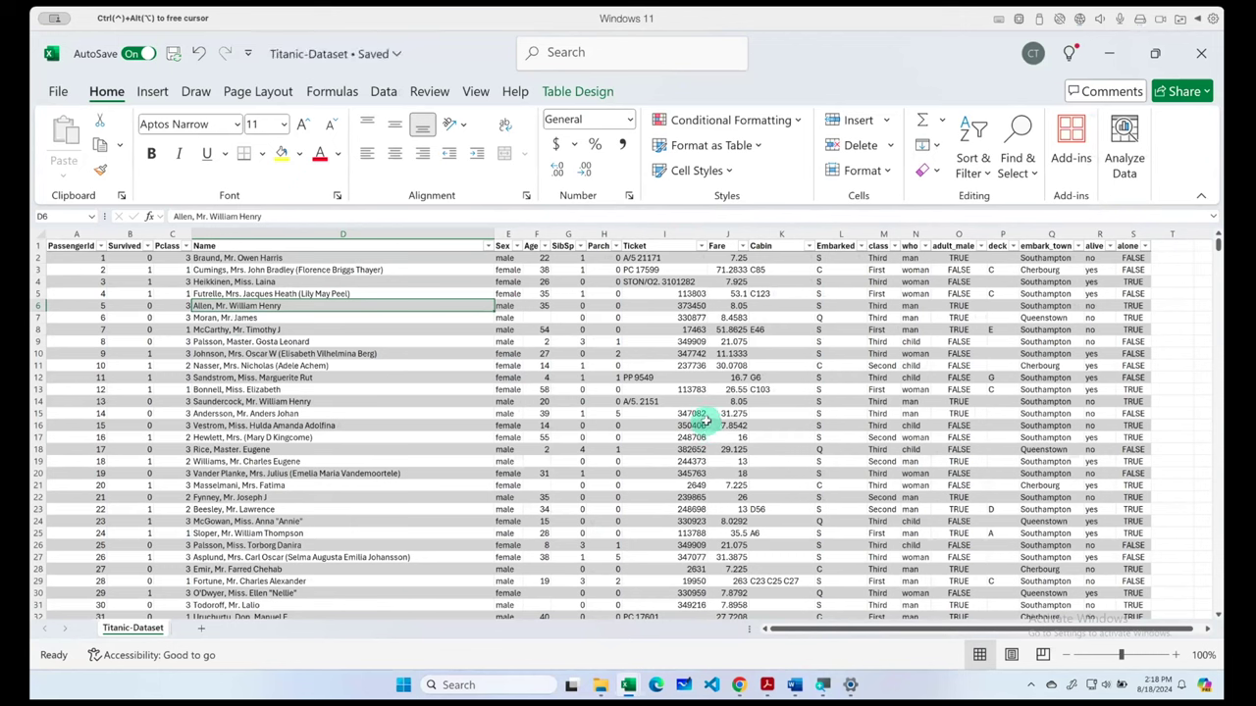
click(1128, 245)
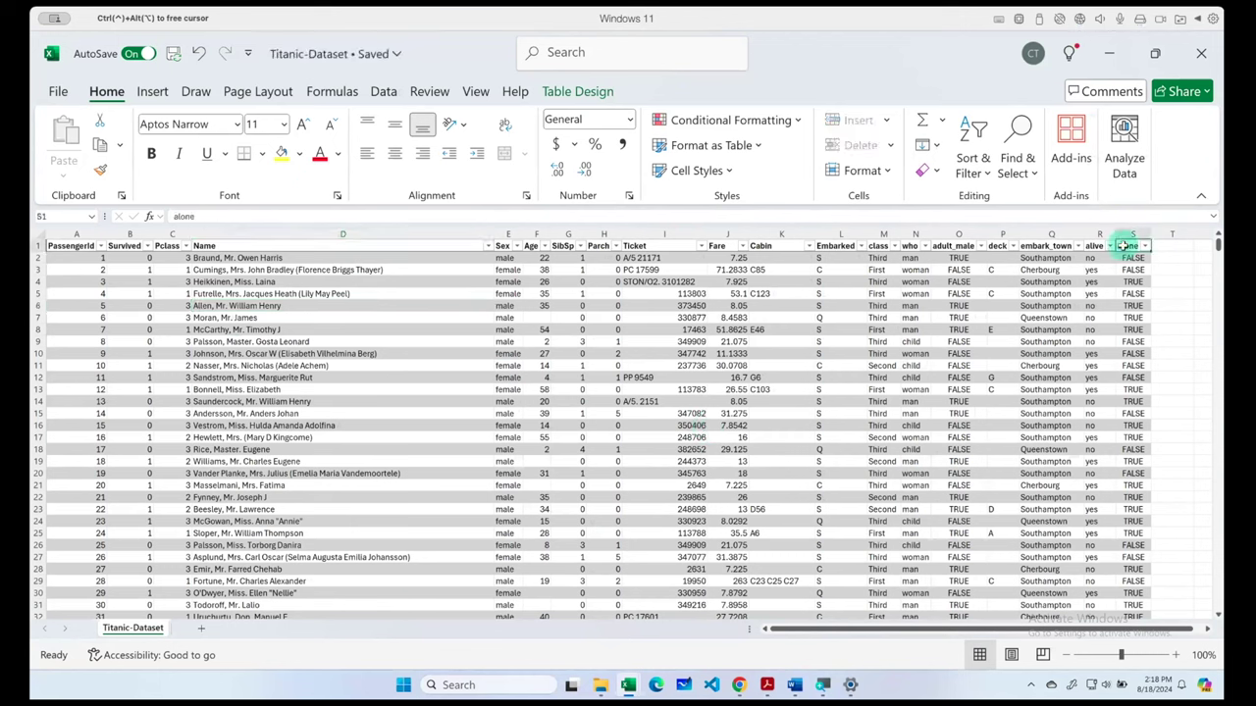
click(54, 246)
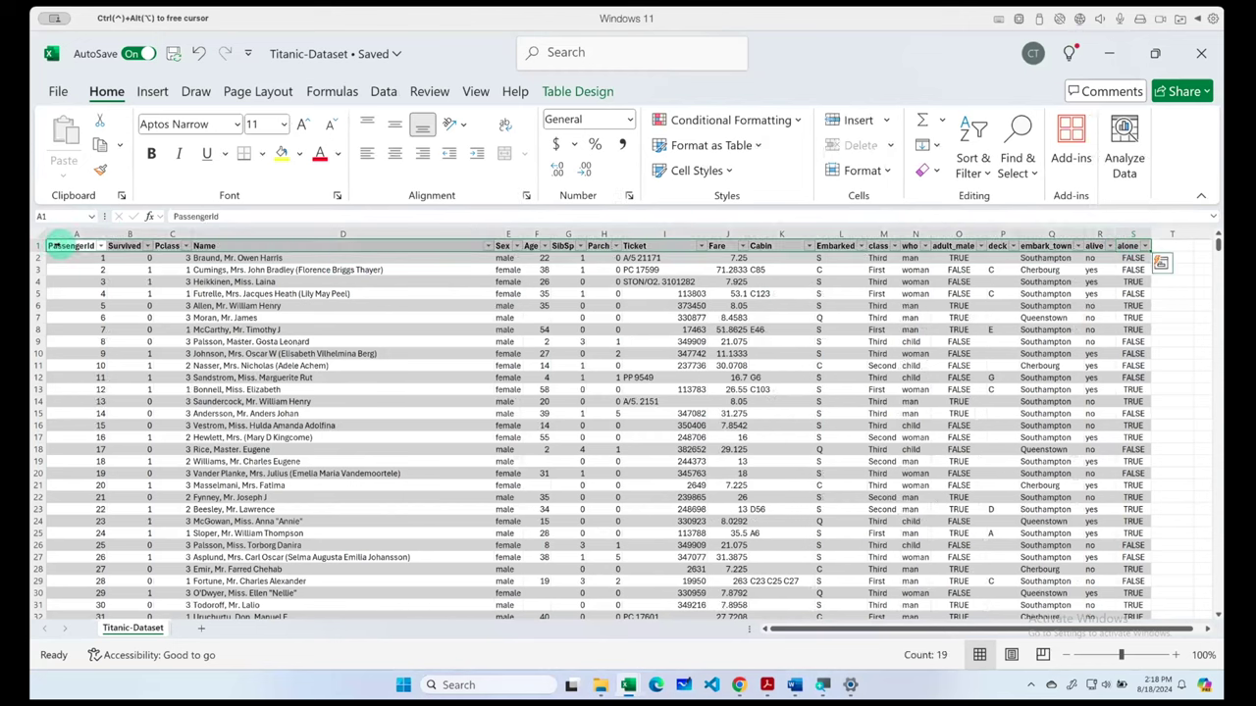
click(66, 248)
key(ctrl+shift+End)
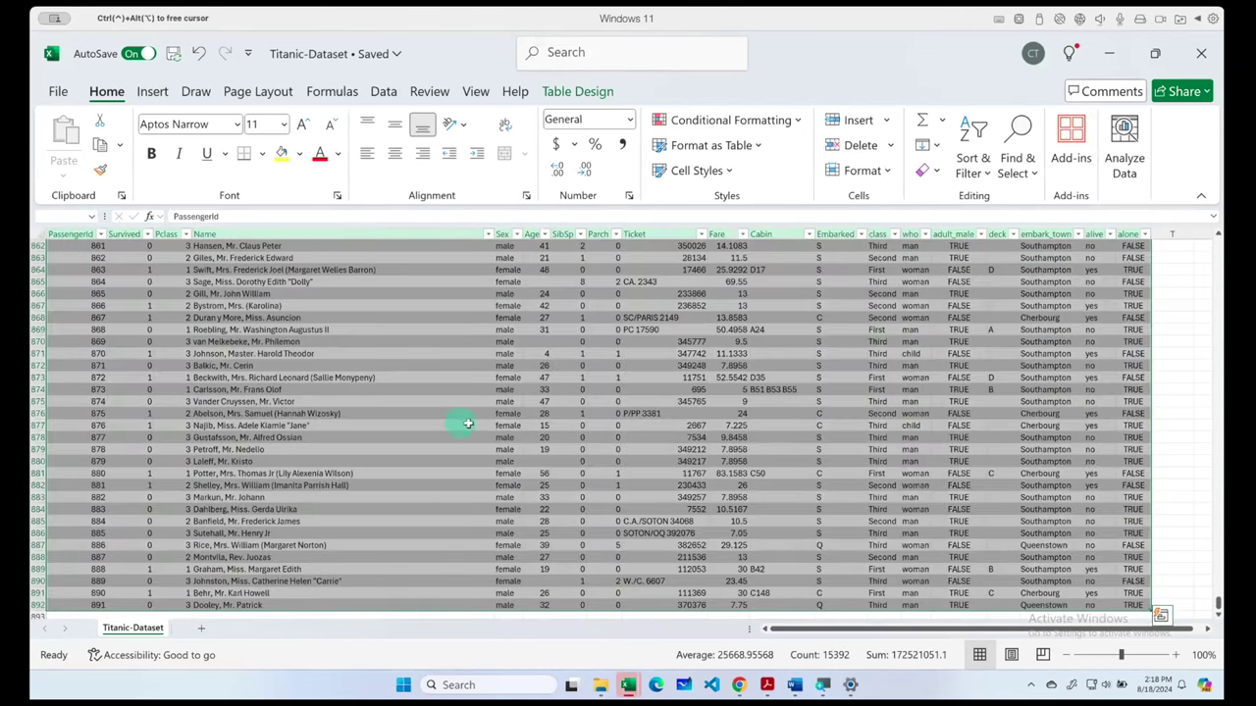
right_click(416, 323)
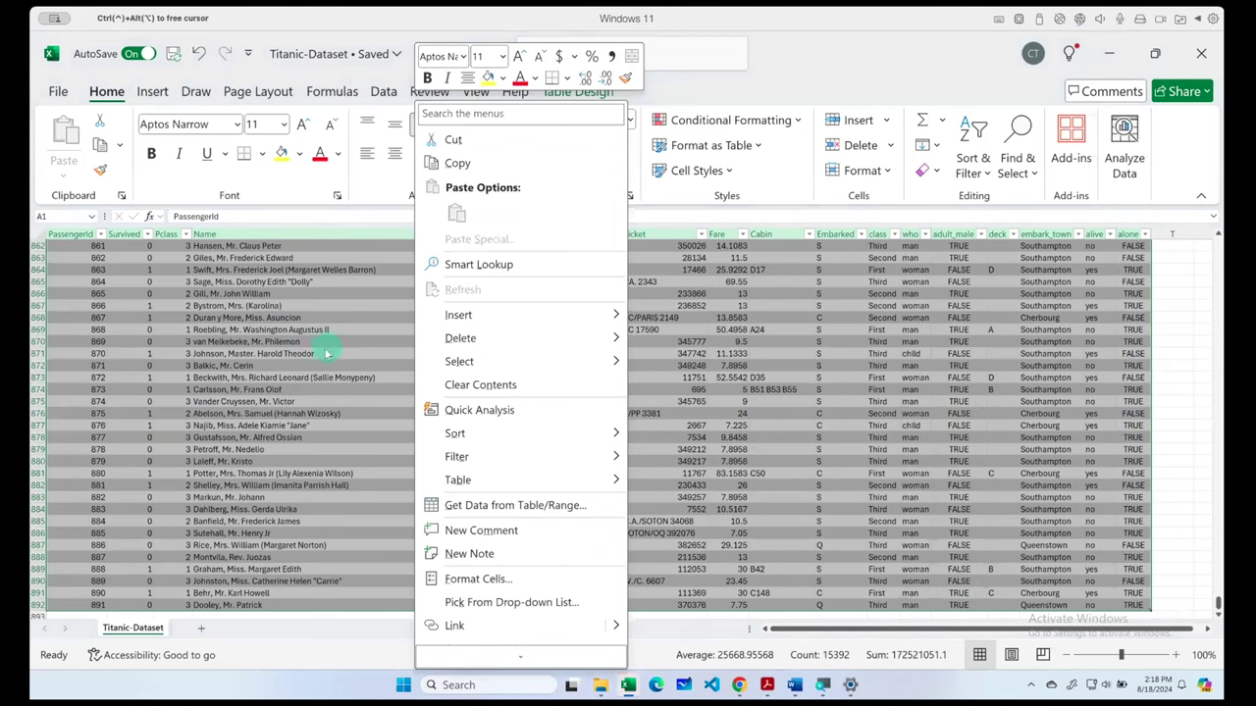
key(Escape)
scroll(306, 357, up, 15)
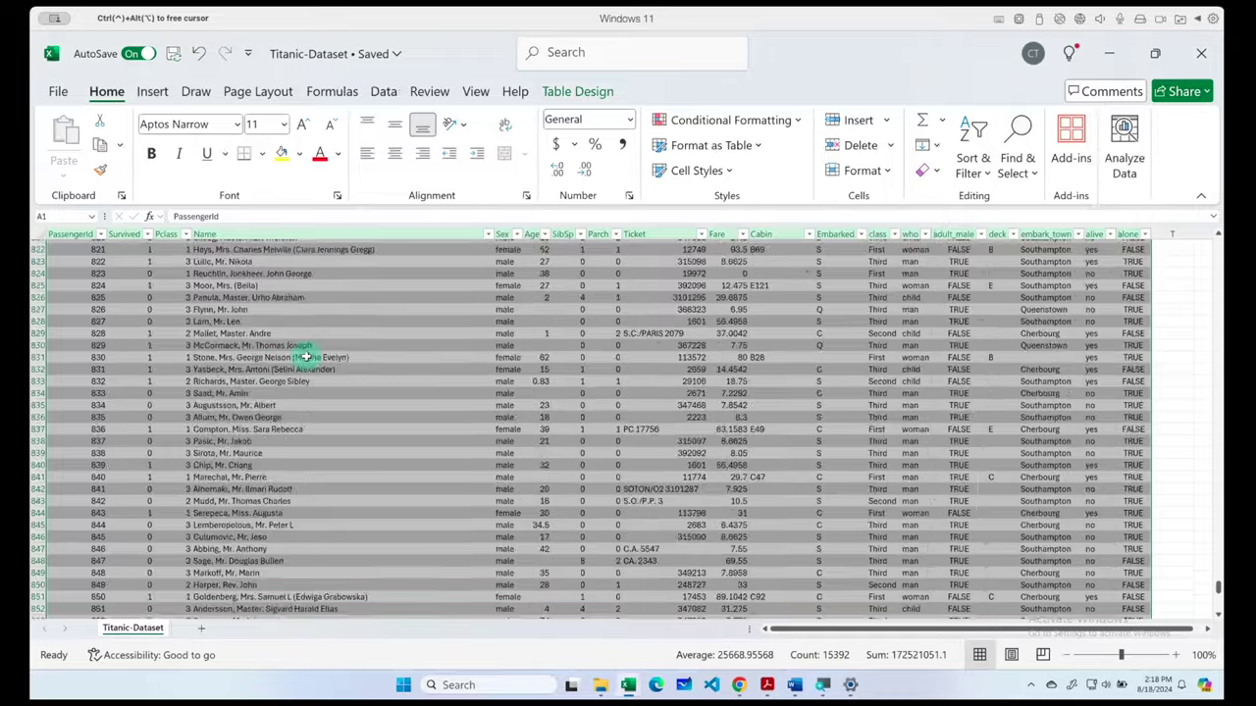
scroll(308, 356, up, 20)
scroll(331, 406, up, 20)
scroll(324, 420, up, 20)
scroll(320, 438, up, 20)
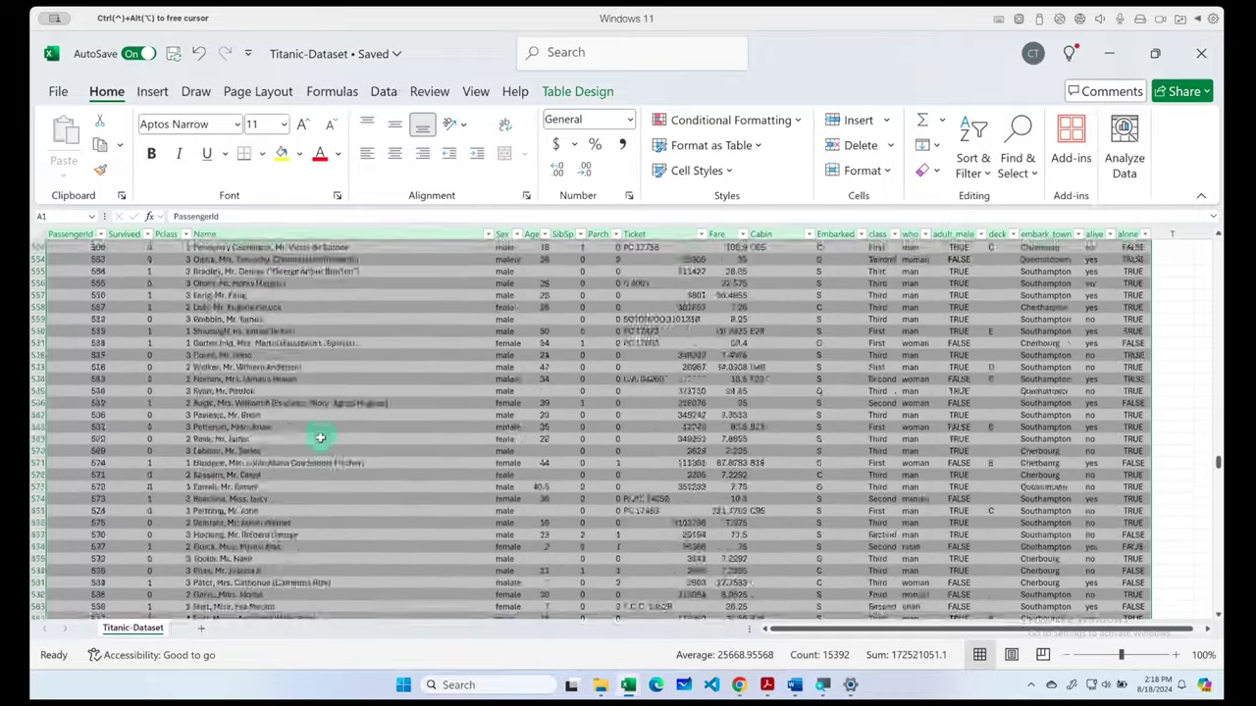
scroll(320, 437, up, 20)
scroll(318, 436, up, 20)
scroll(318, 434, up, 20)
scroll(318, 434, up, 20)
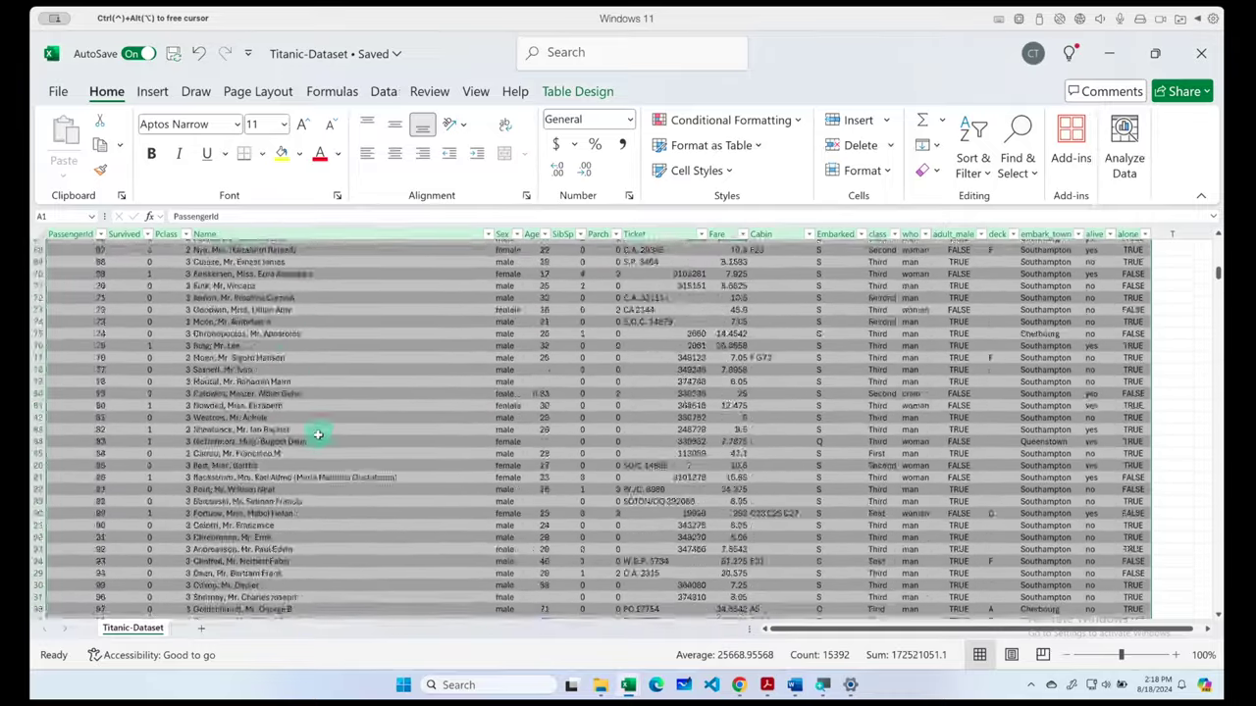
scroll(318, 435, up, 20)
click(882, 350)
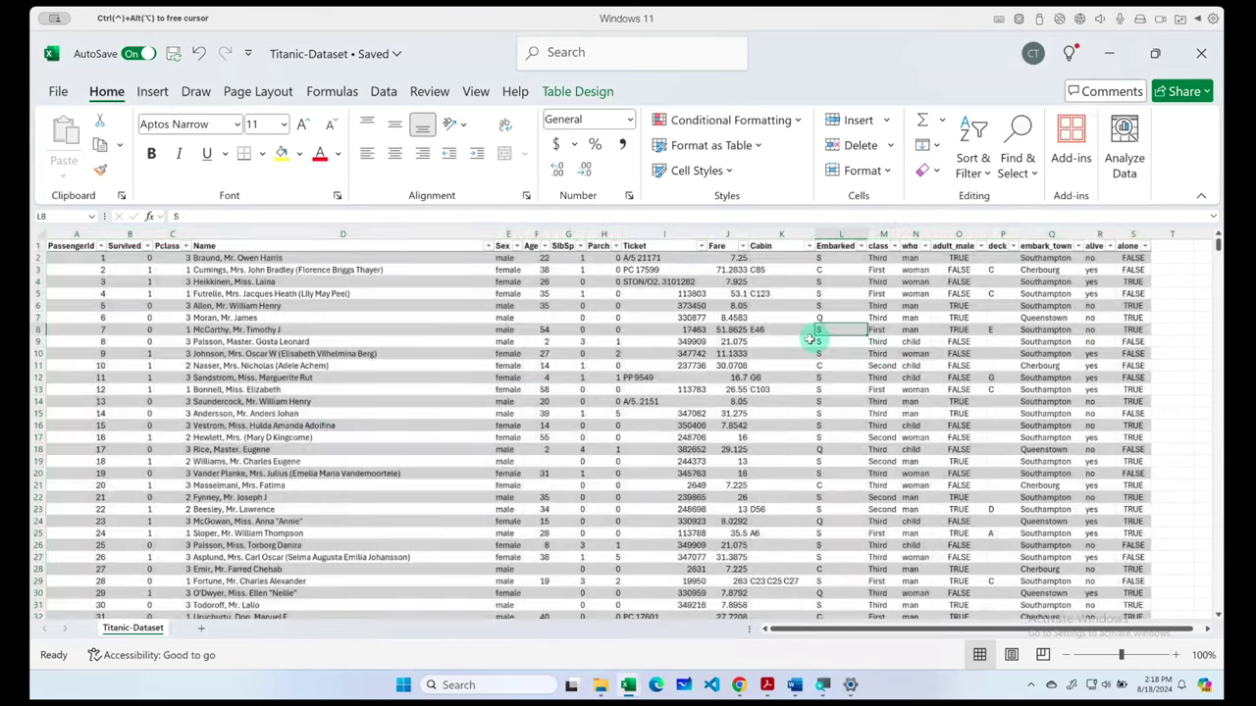
click(82, 233)
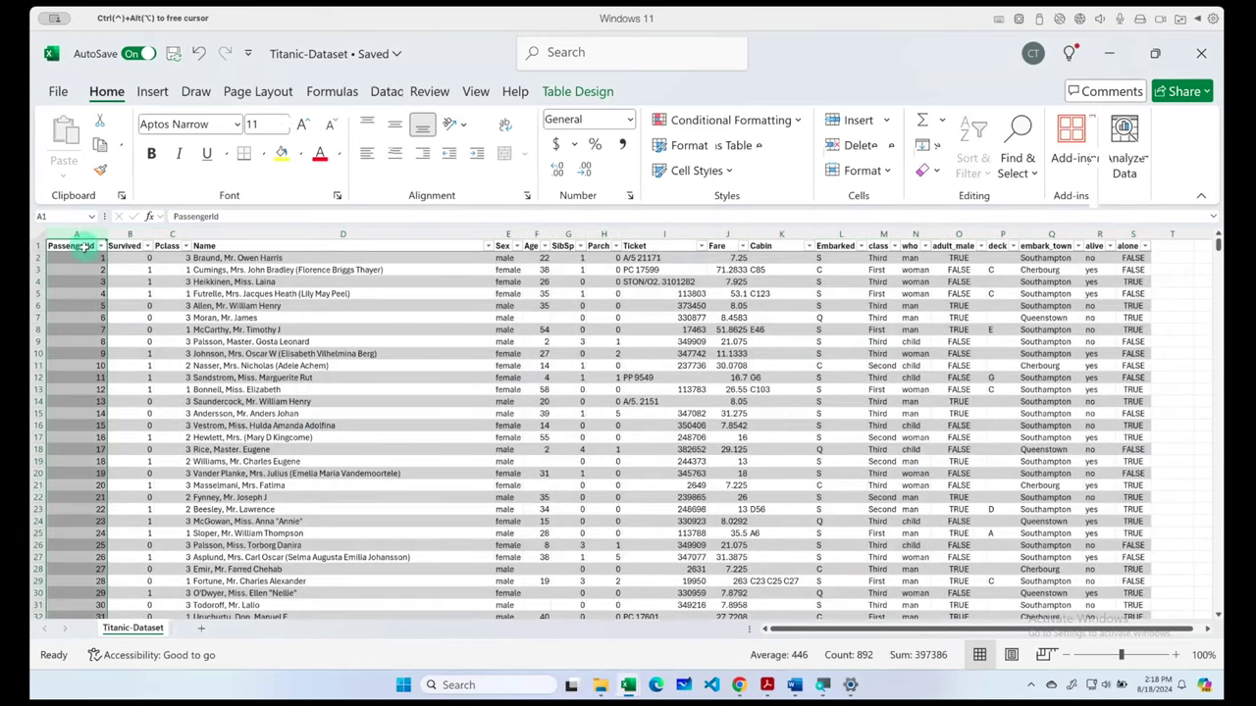
ctrl+scroll(85, 294, up, 1)
ctrl+scroll(82, 303, up, 2)
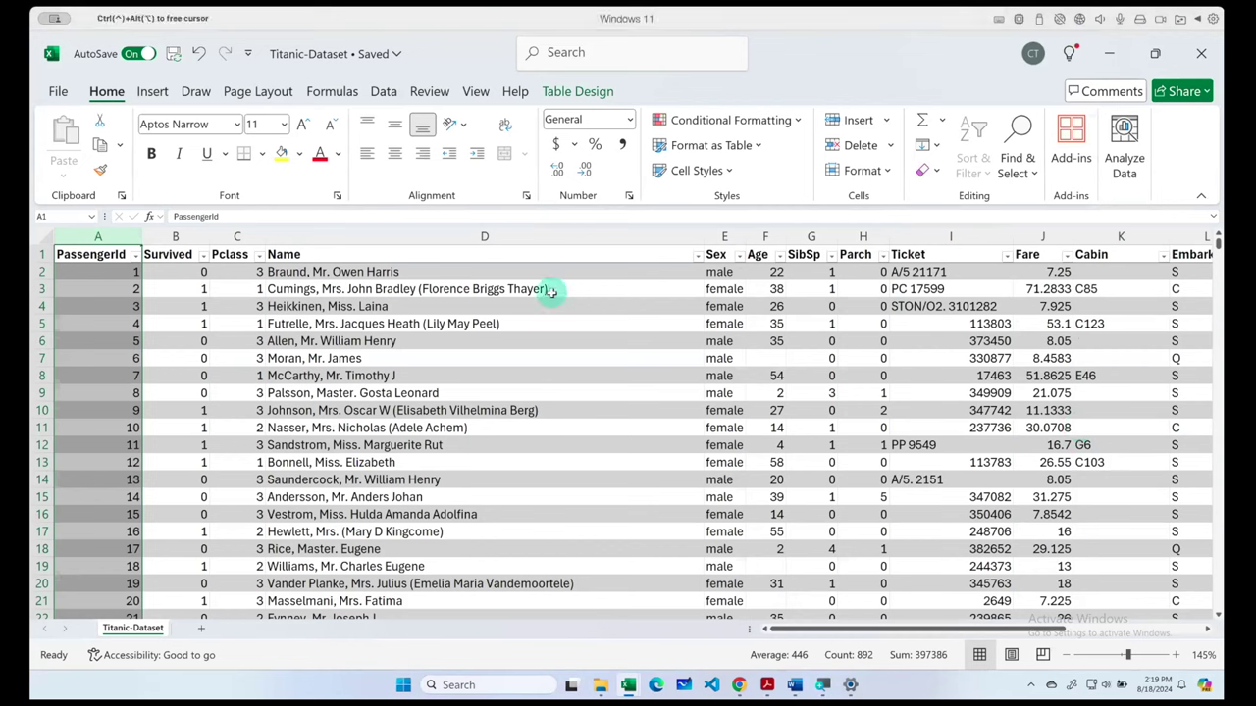
click(331, 355)
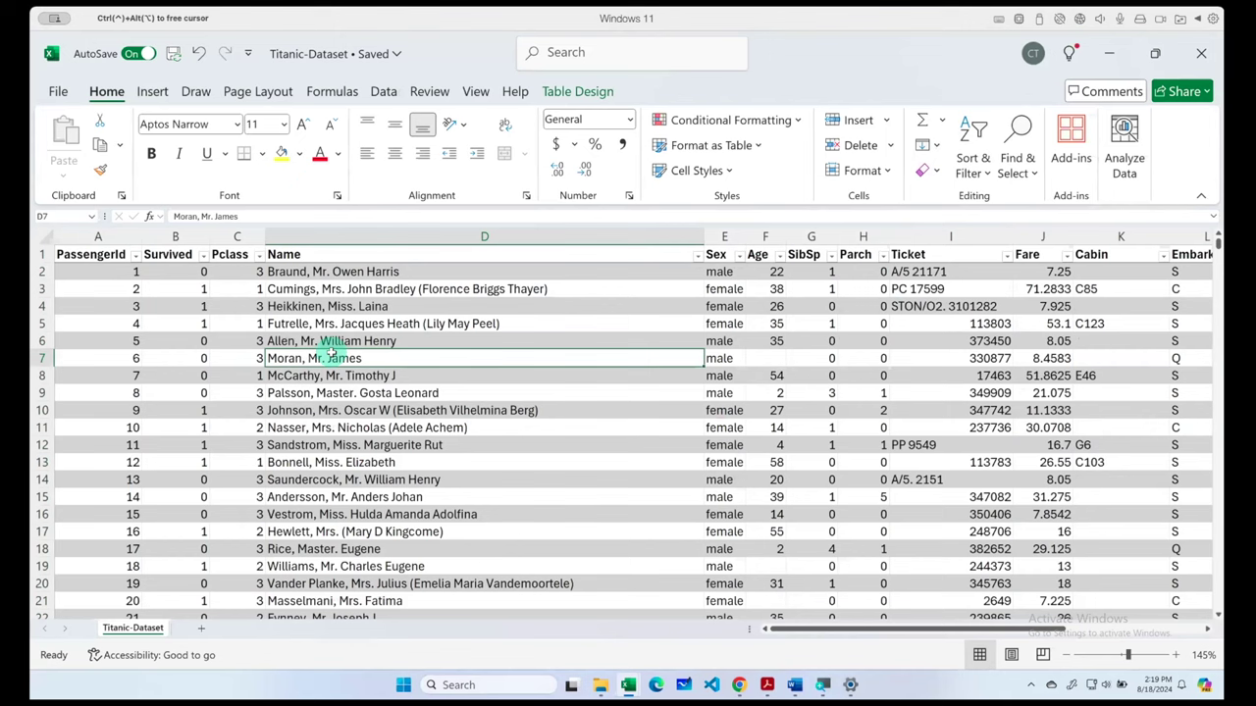
click(764, 361)
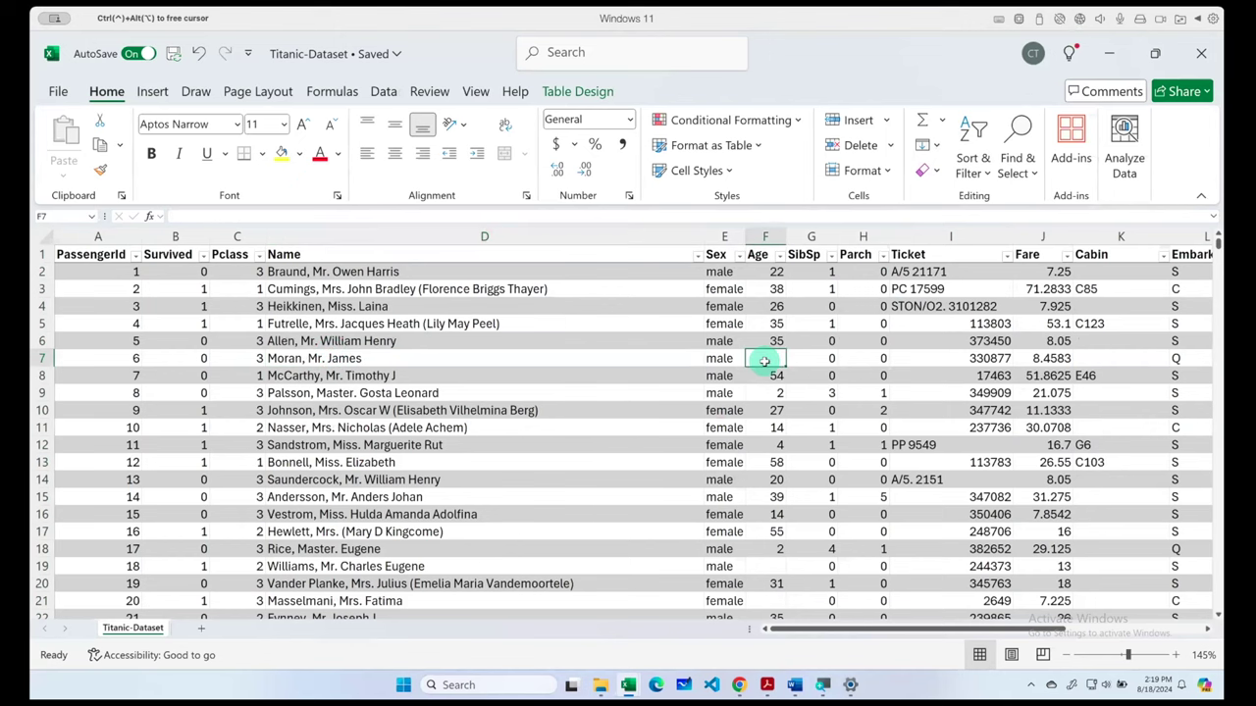
scroll(768, 366, down, 3)
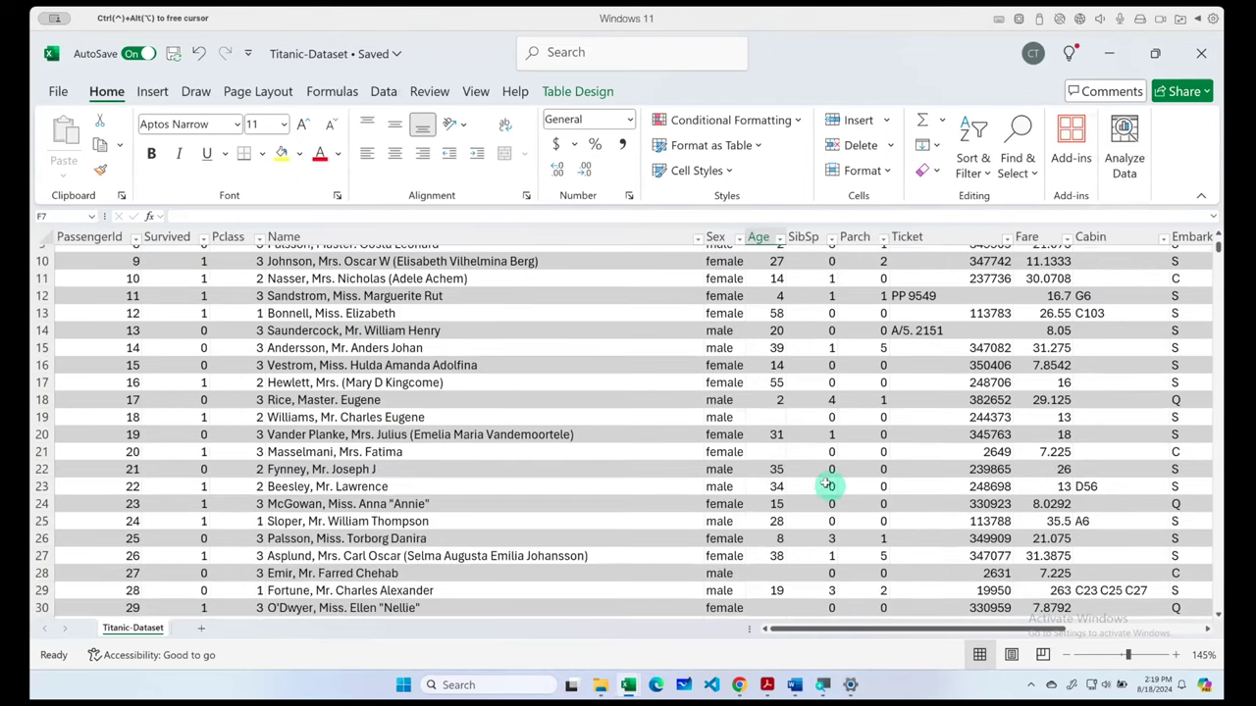
click(773, 419)
click(765, 451)
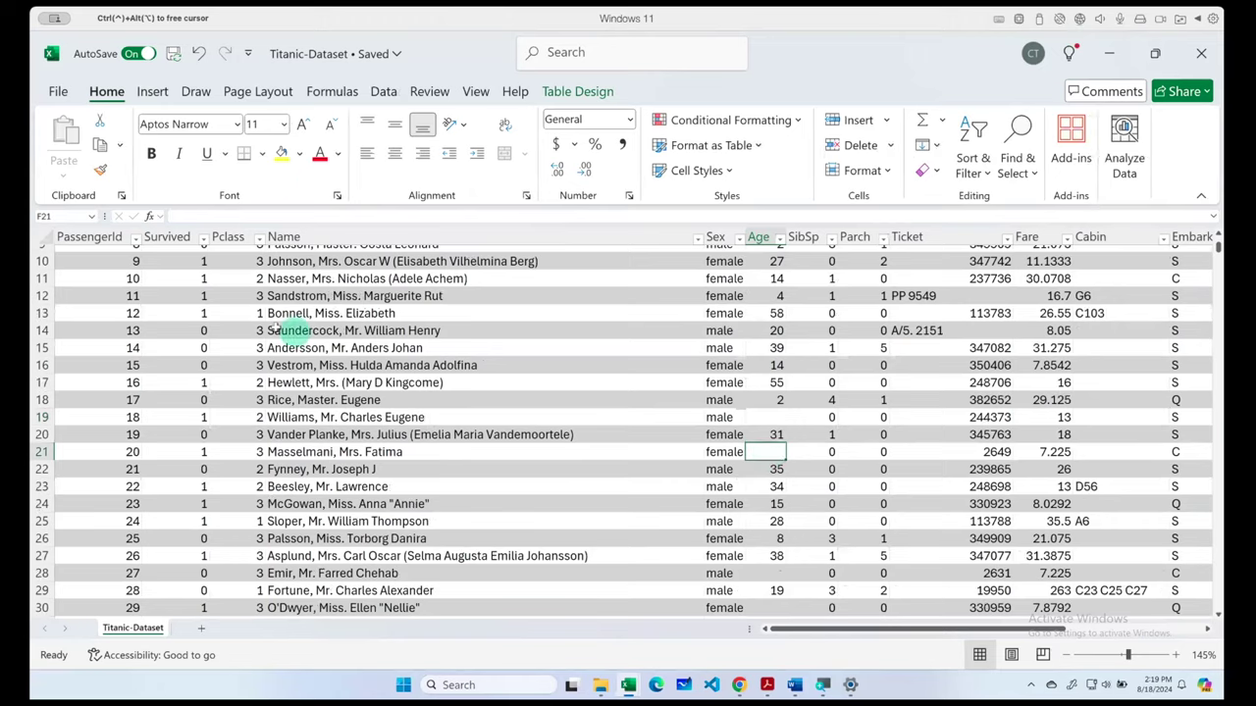
scroll(245, 321, up, 3)
click(98, 257)
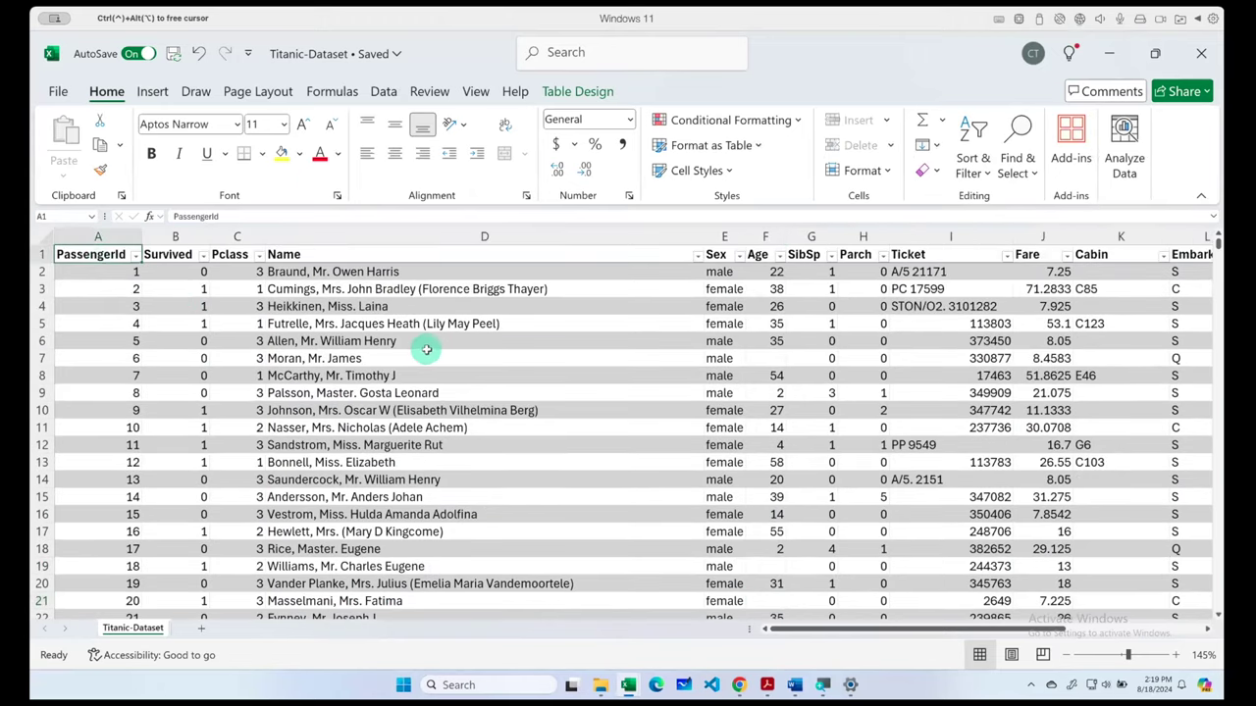
click(777, 361)
click(780, 256)
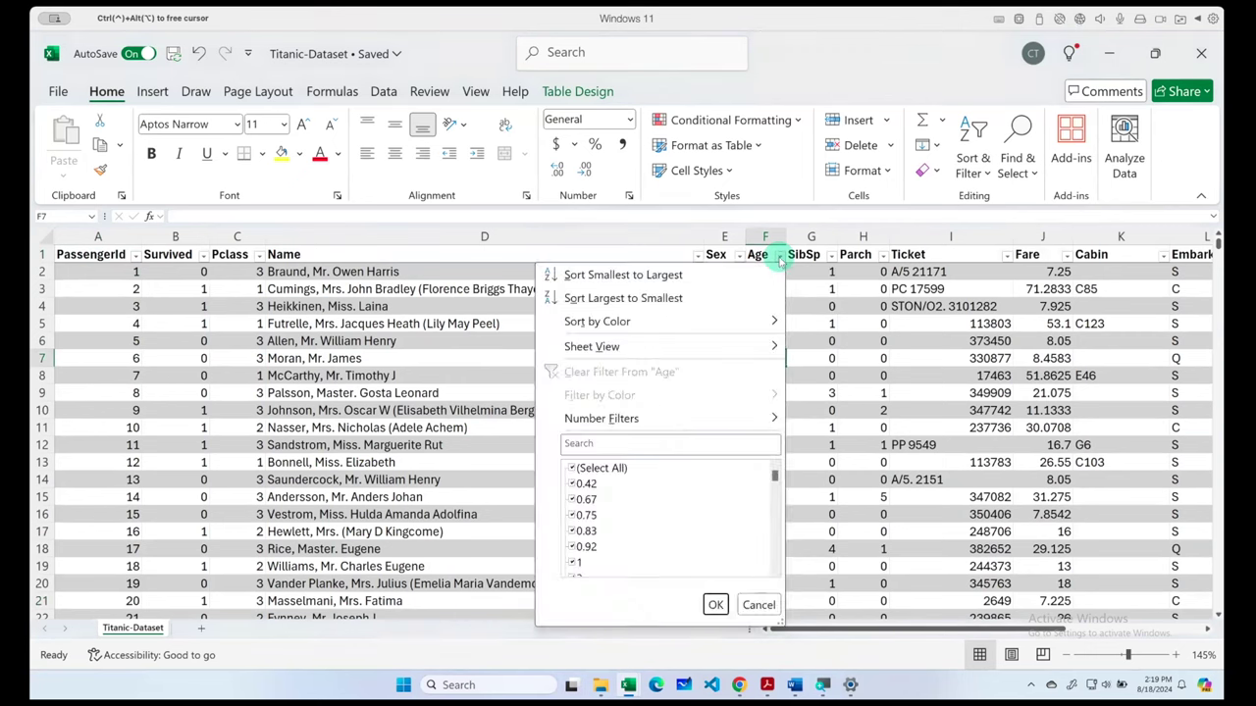
scroll(650, 509, down, 2)
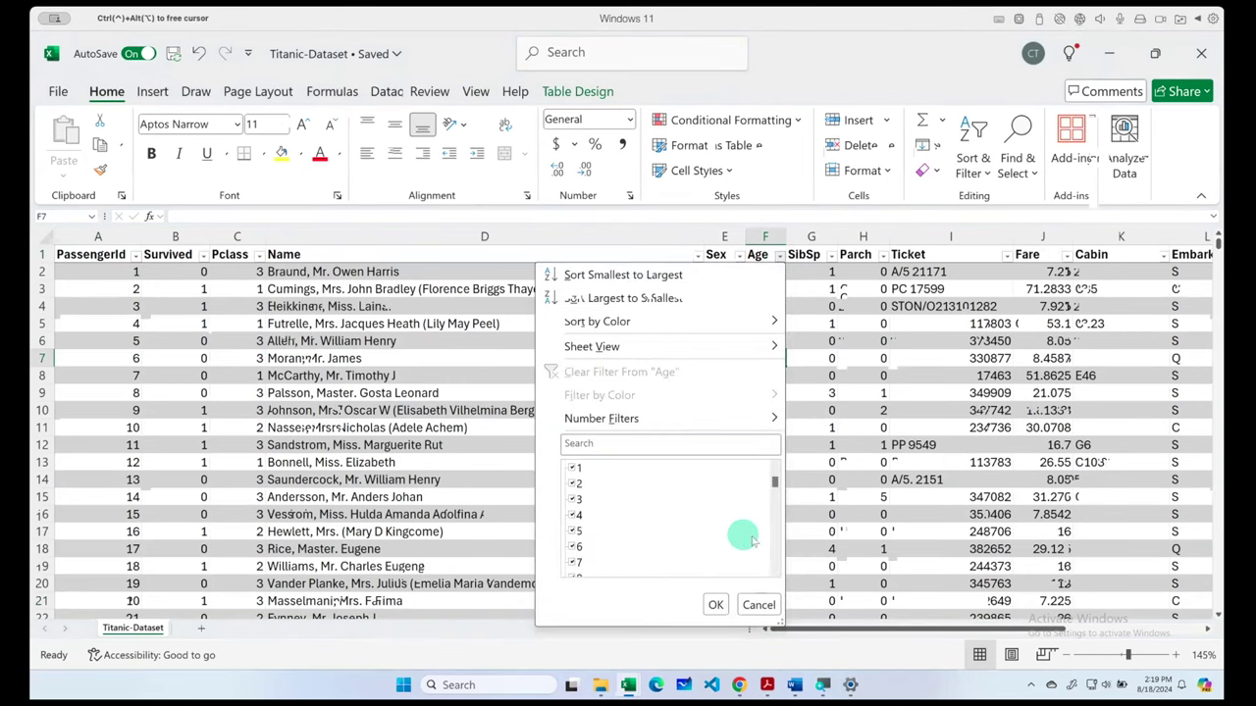
drag(773, 482, 774, 564)
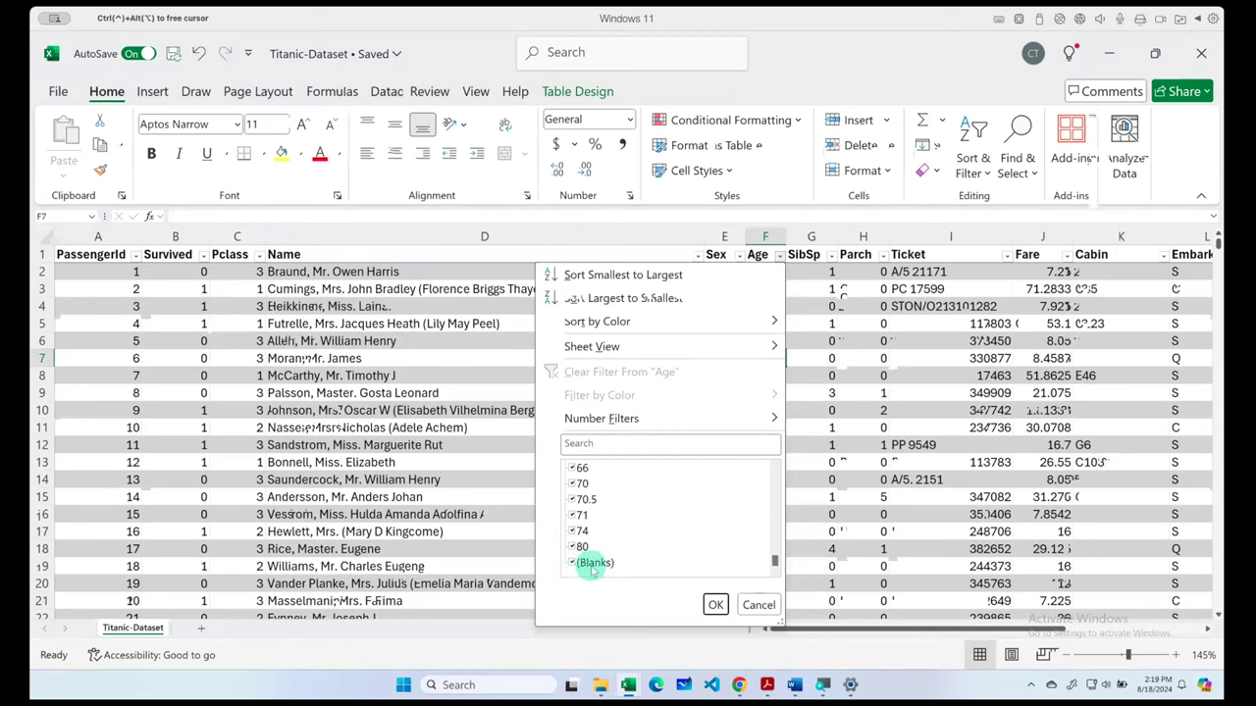
click(757, 604)
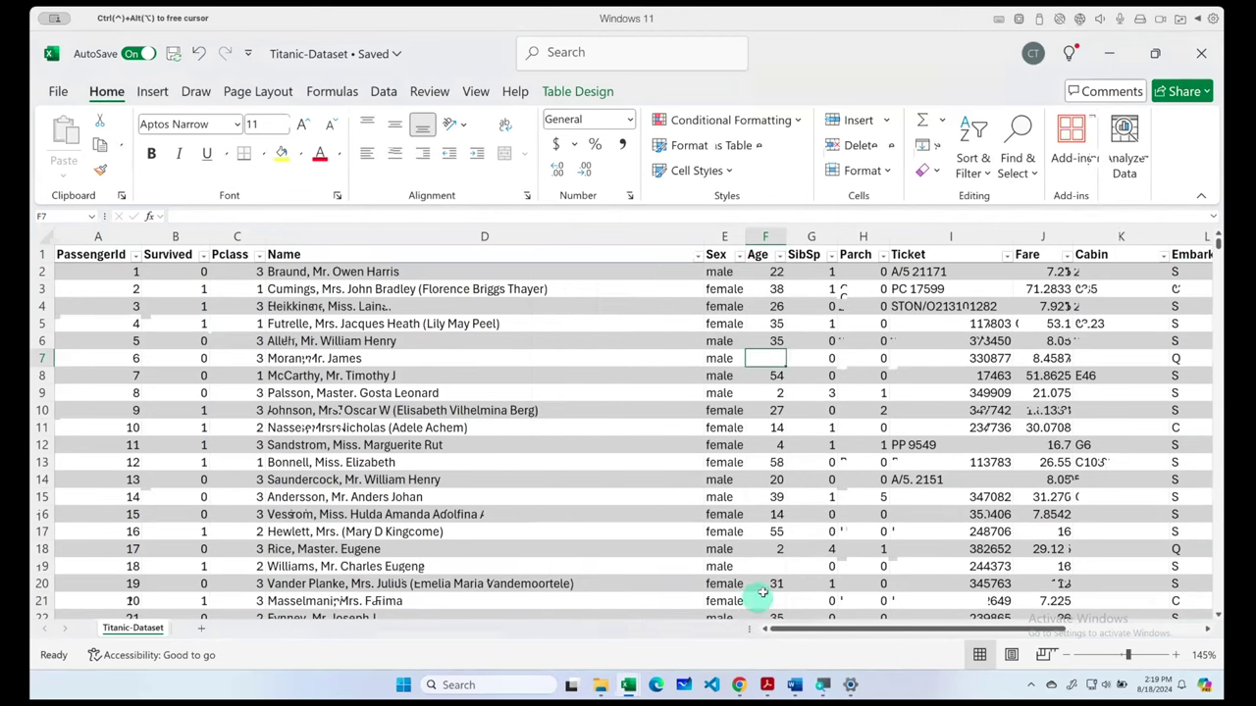
click(1067, 256)
scroll(968, 482, down, 10)
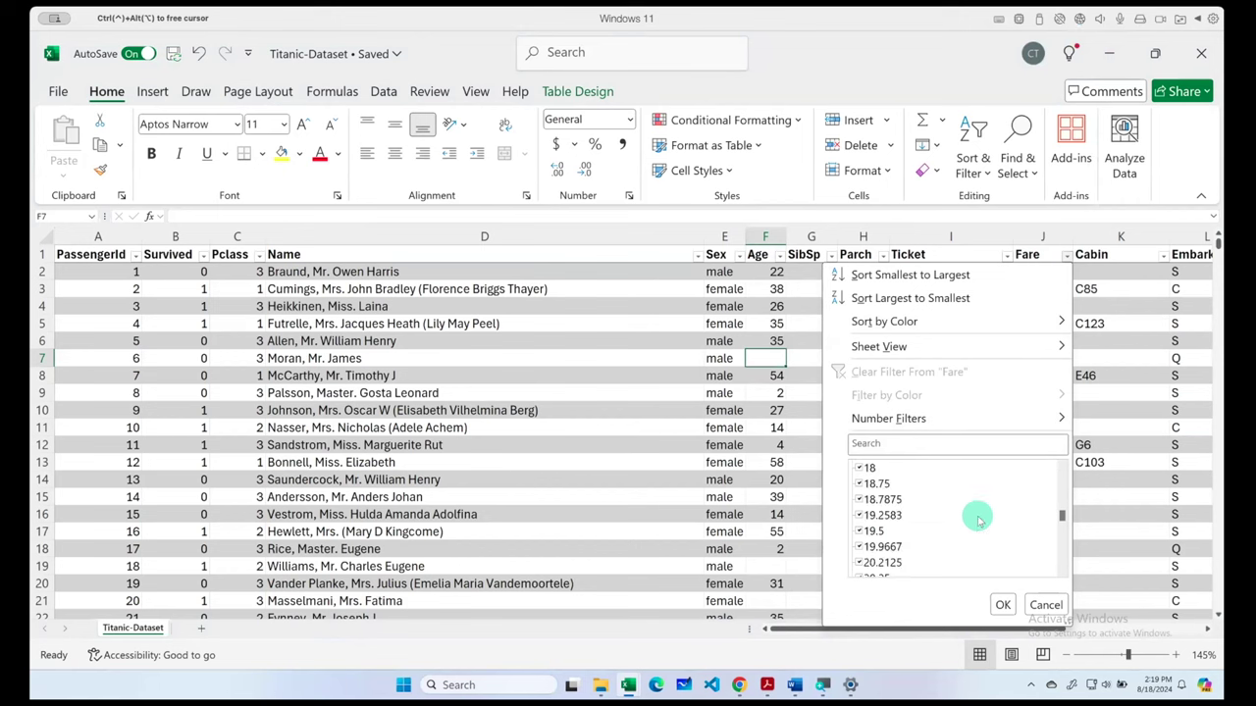
scroll(975, 513, down, 15)
scroll(978, 517, up, 10)
scroll(978, 517, up, 10)
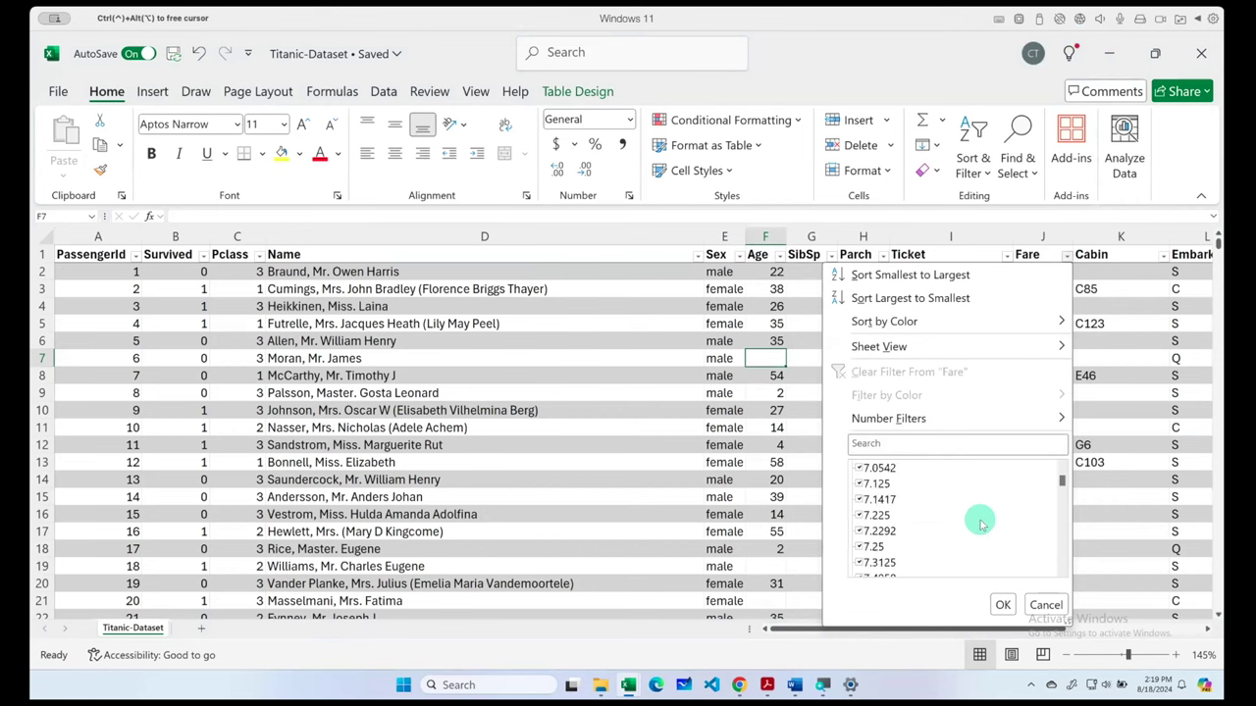
scroll(978, 517, up, 5)
click(1045, 606)
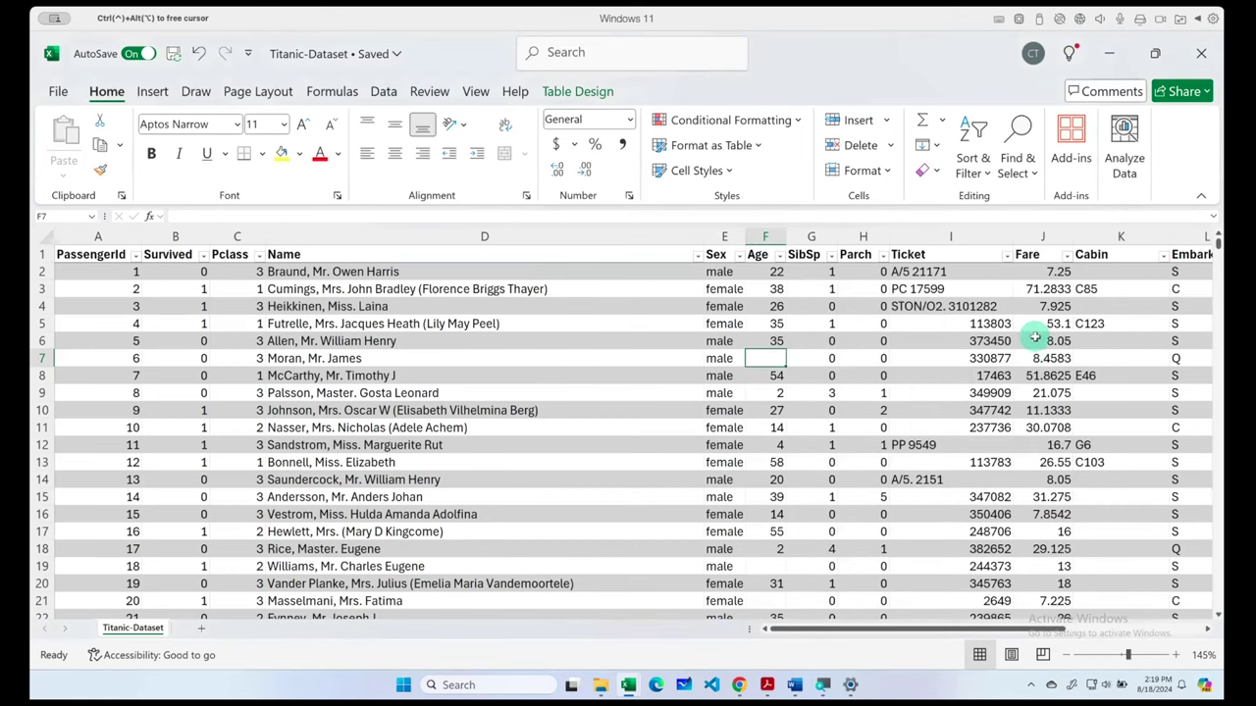
scroll(1030, 333, right, 2)
click(1007, 256)
scroll(911, 524, down, 10)
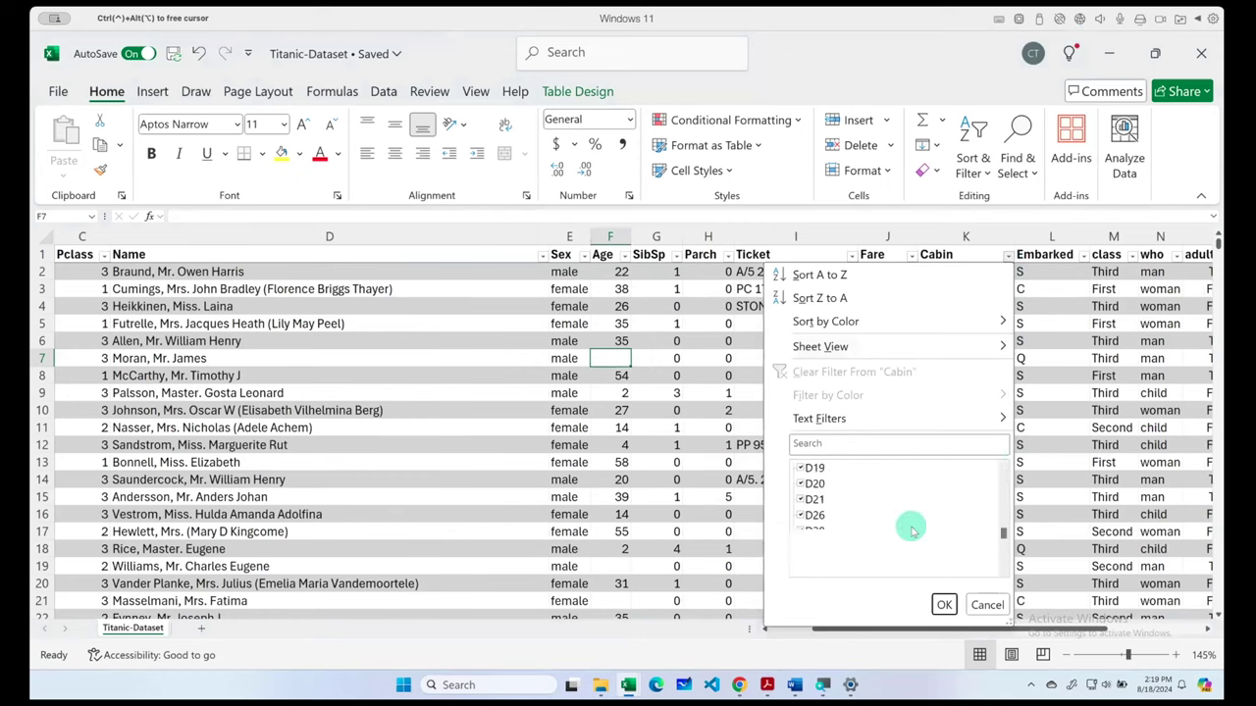
scroll(910, 524, down, 15)
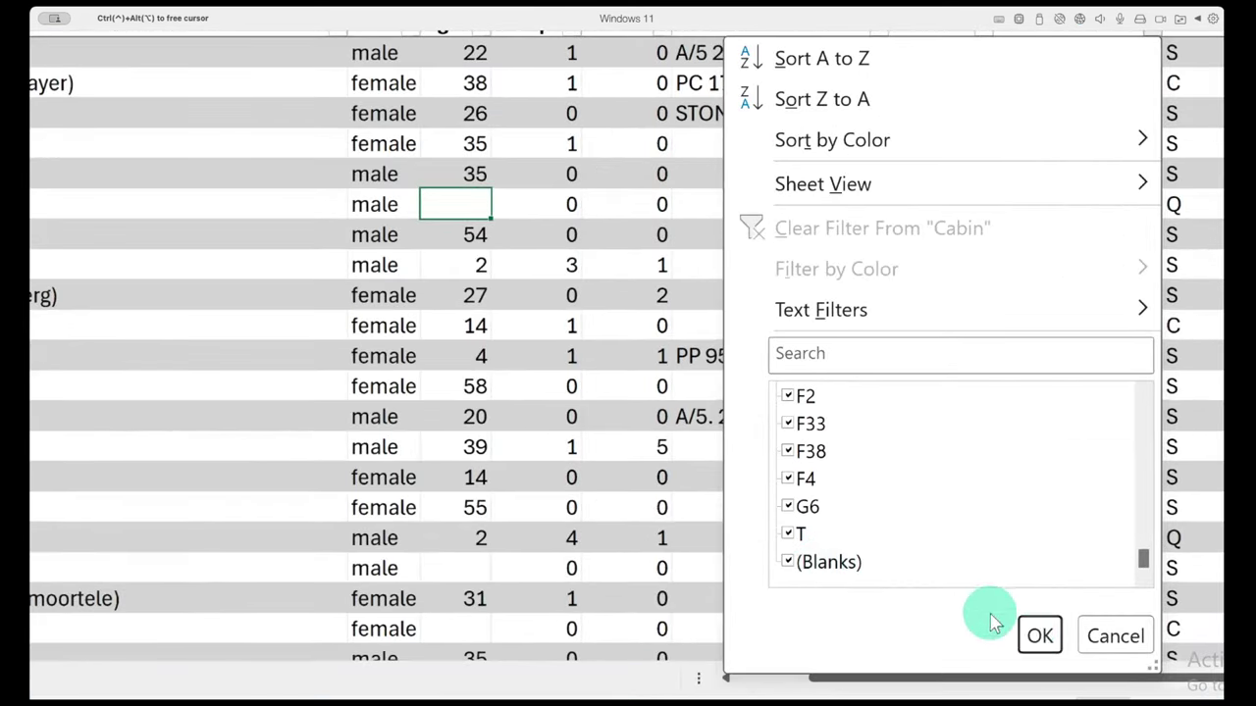
click(1038, 636)
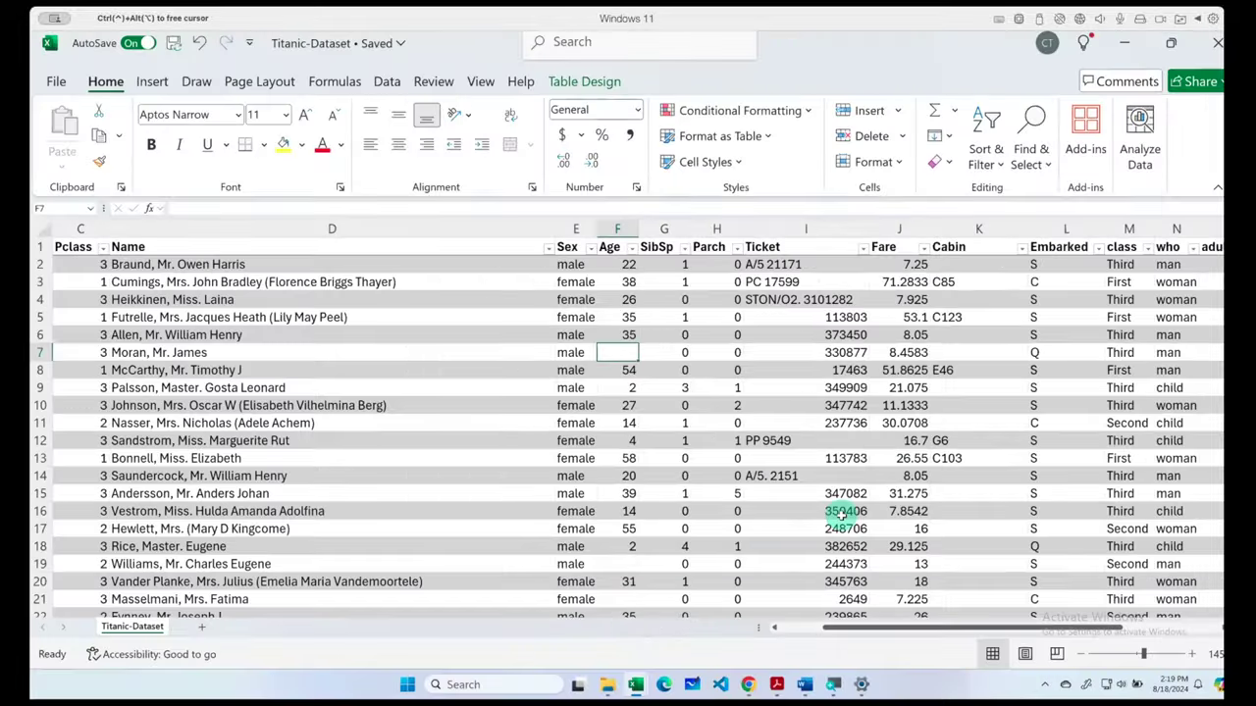
scroll(841, 492, right, 1)
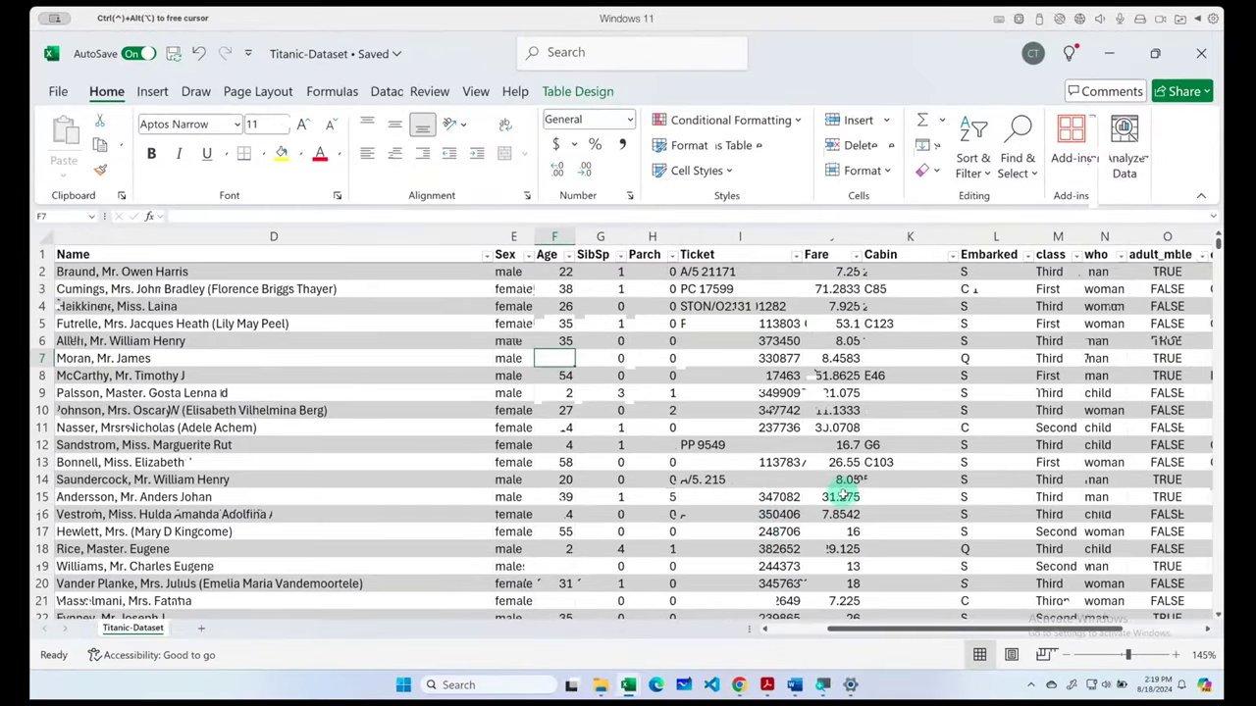
scroll(844, 493, left, 3)
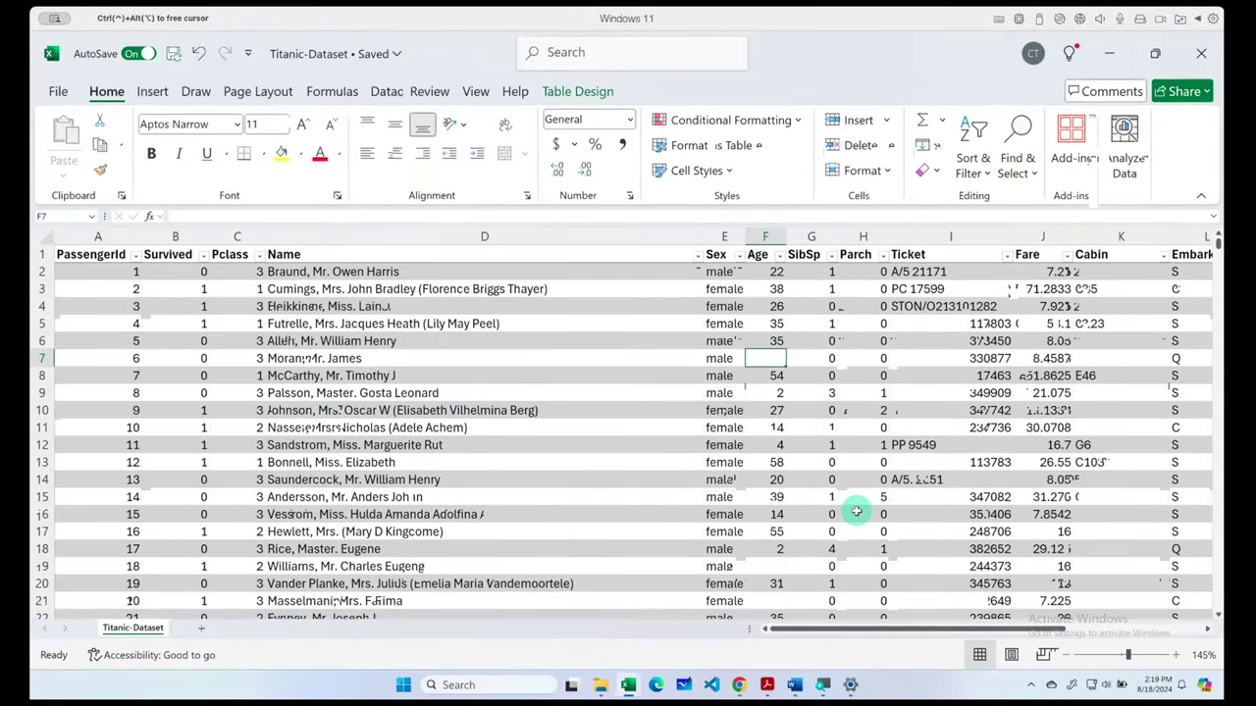
key(super)
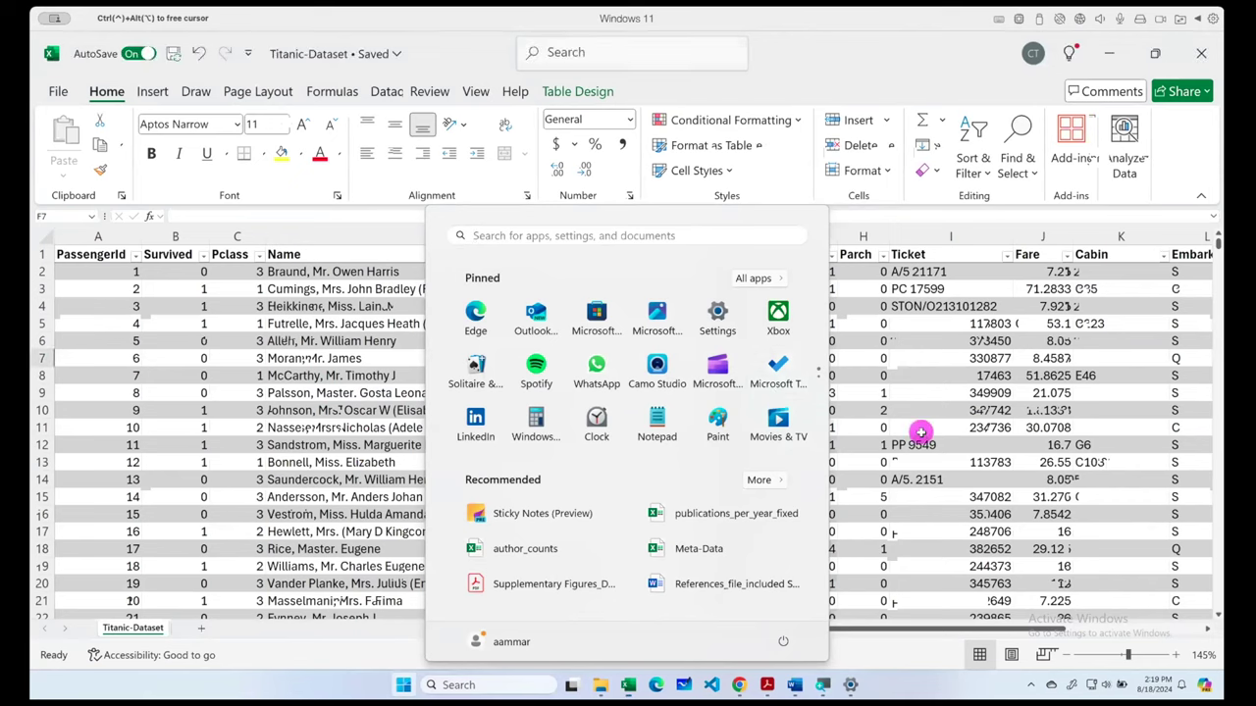
key(super)
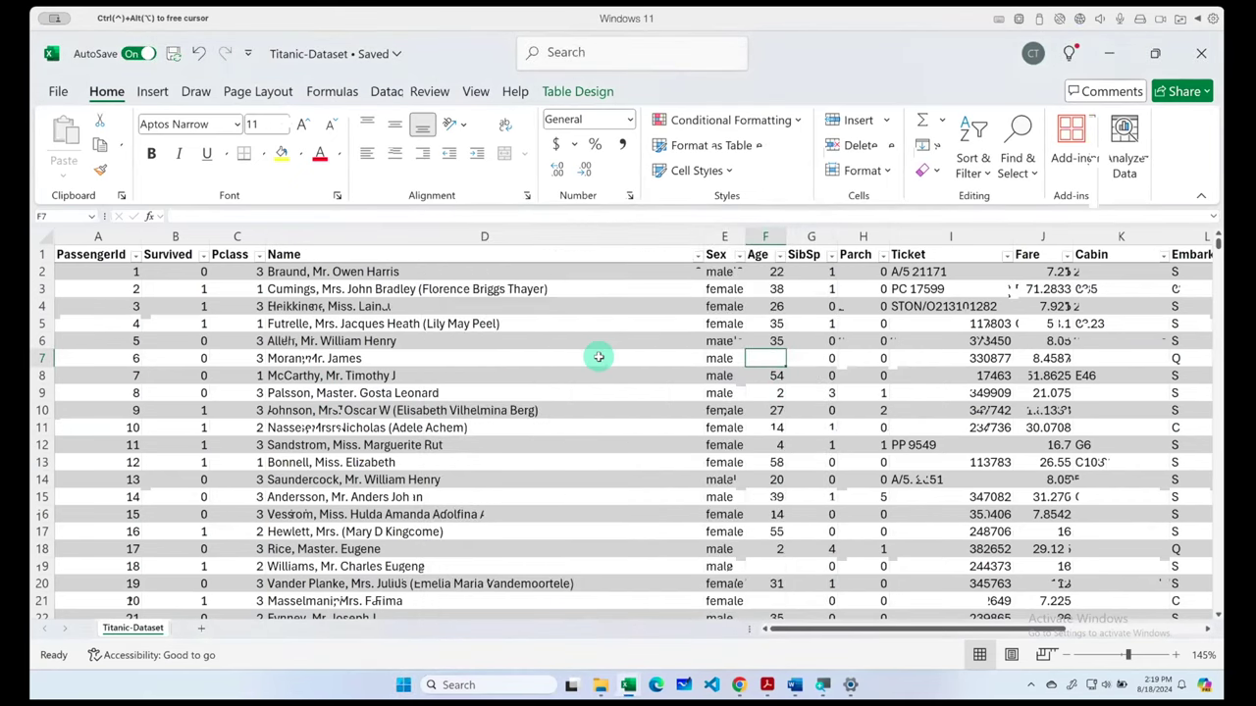
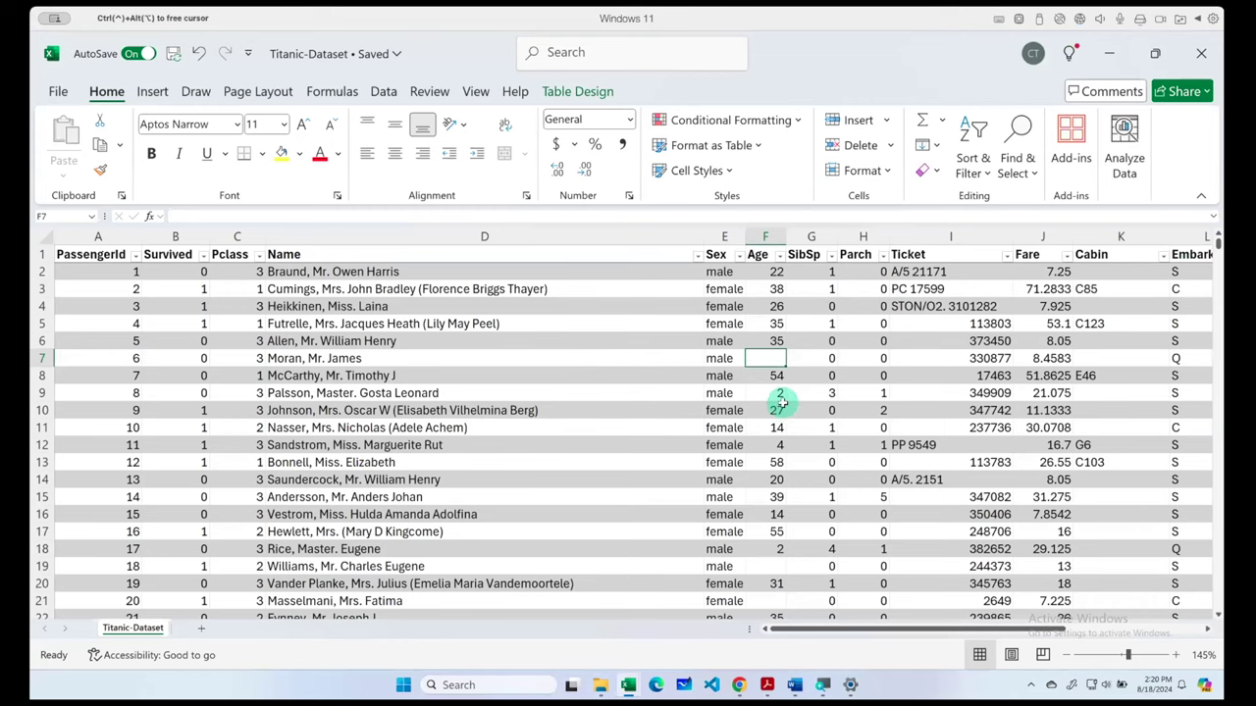
- Select the whole Titanic table from A1 and select only its blank cells with Go To Special > Blanks
click(82, 255)
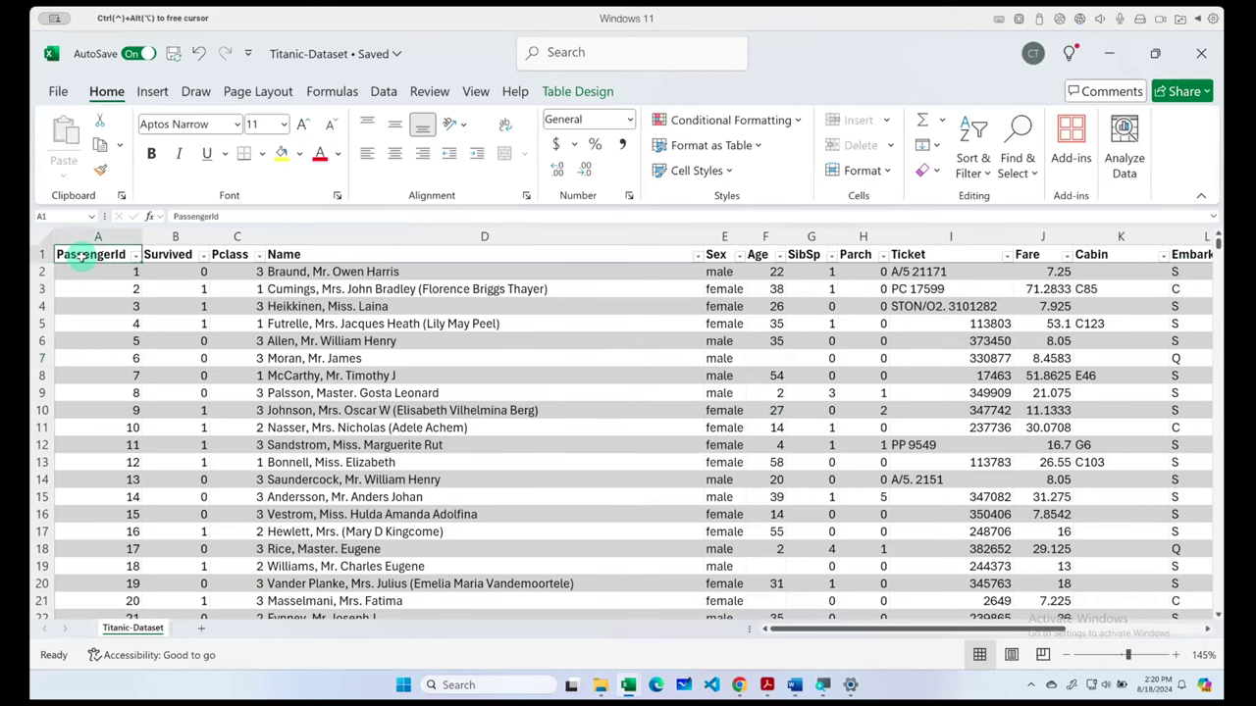
key(ctrl+shift+End)
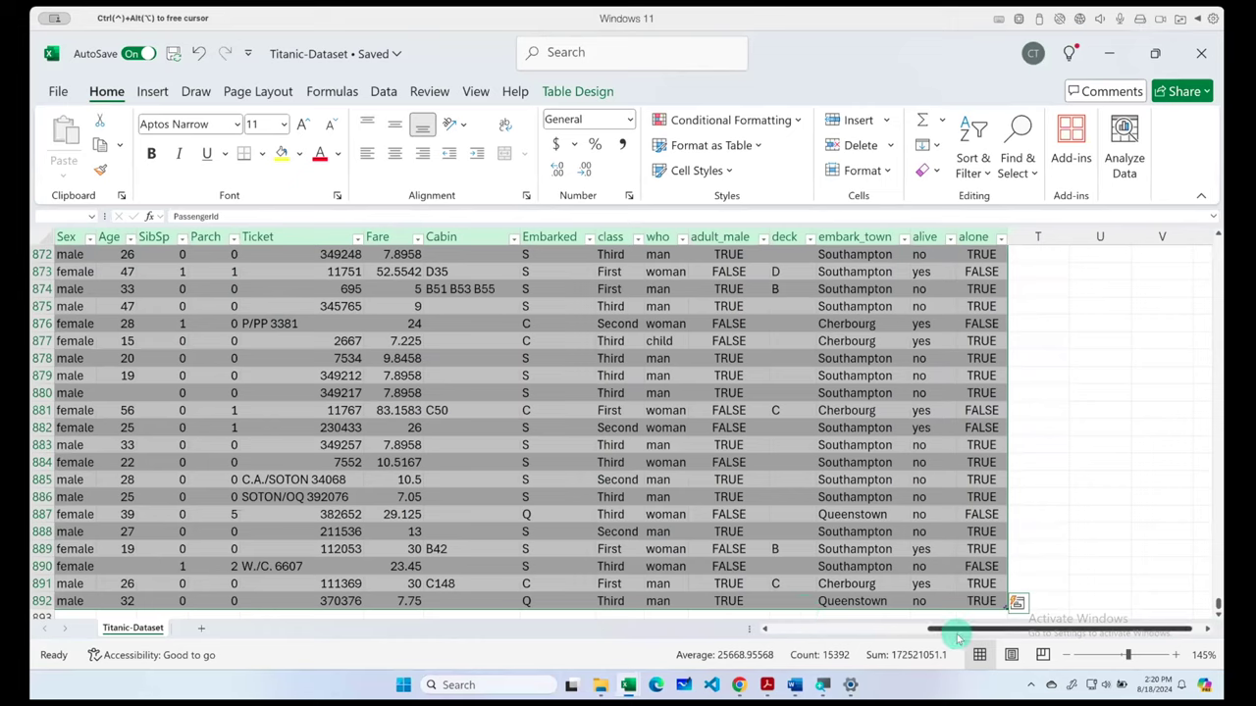
drag(956, 629, 752, 629)
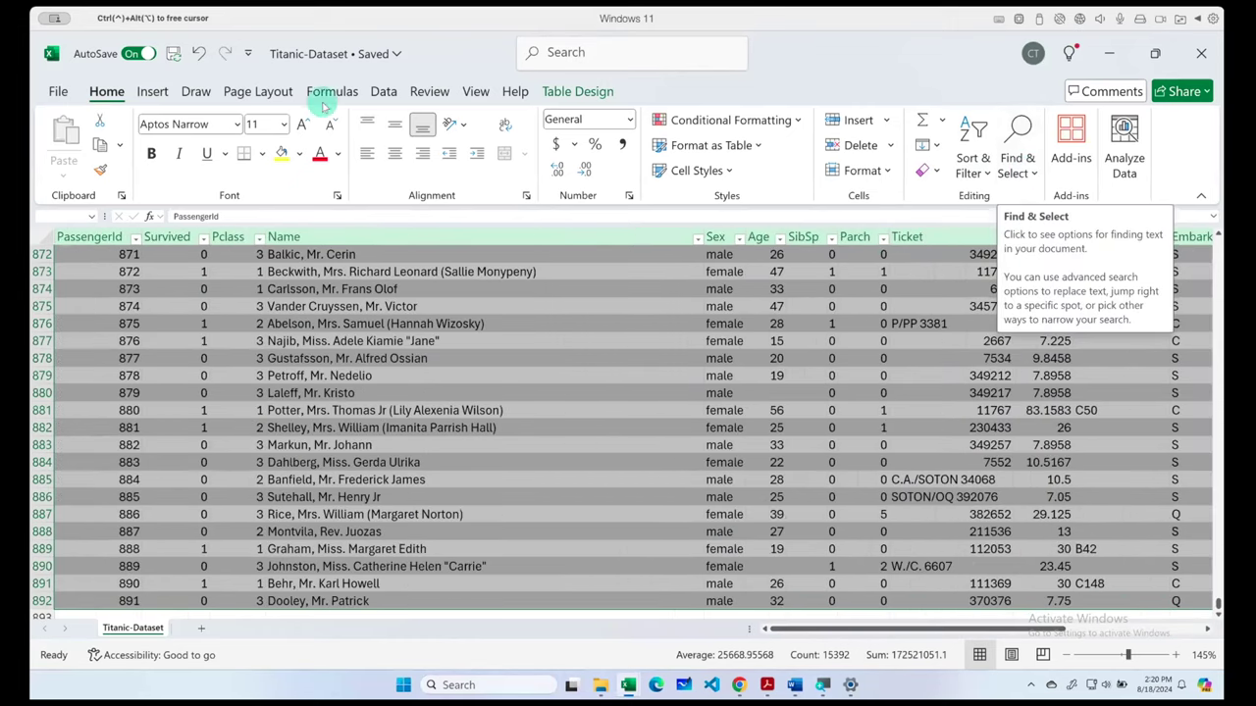
click(1036, 173)
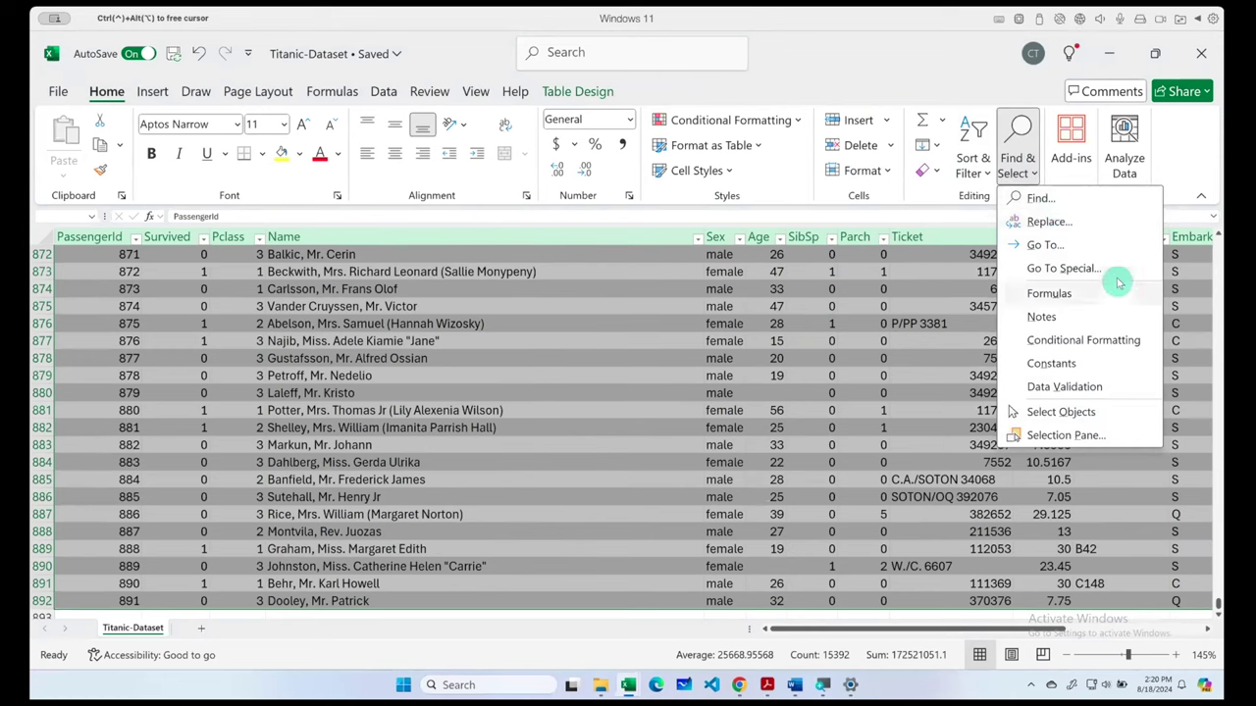
click(1064, 268)
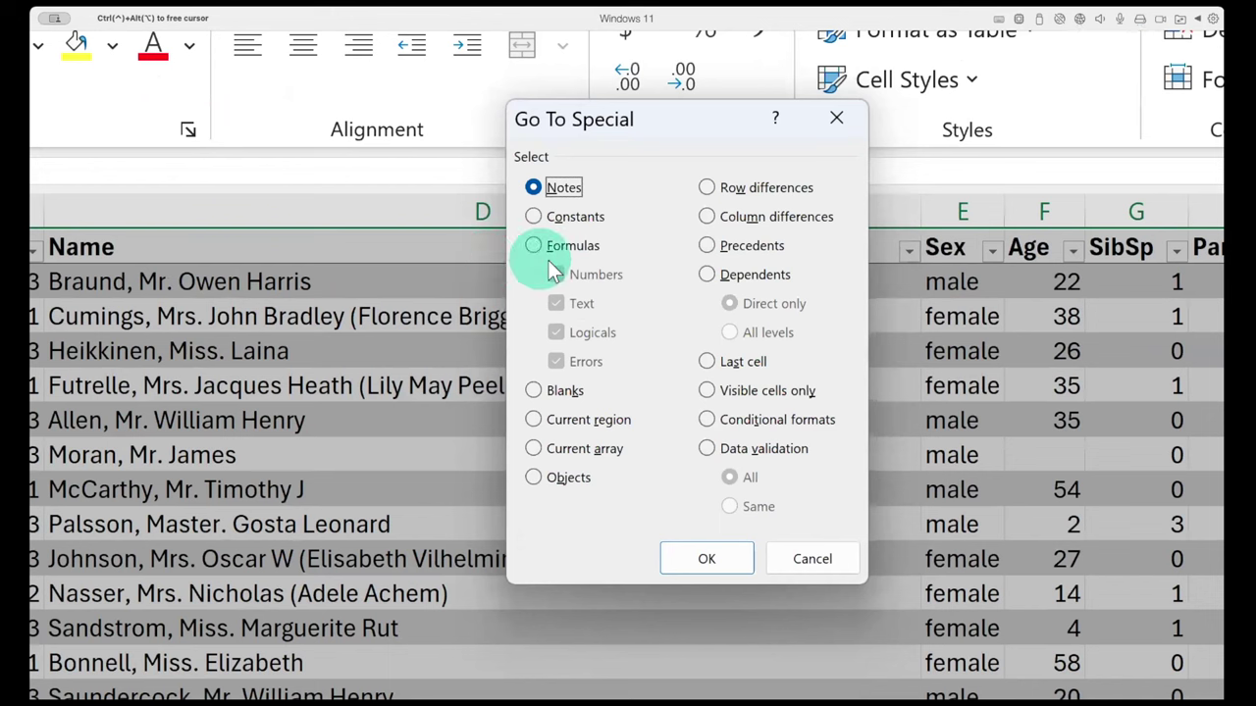
click(533, 391)
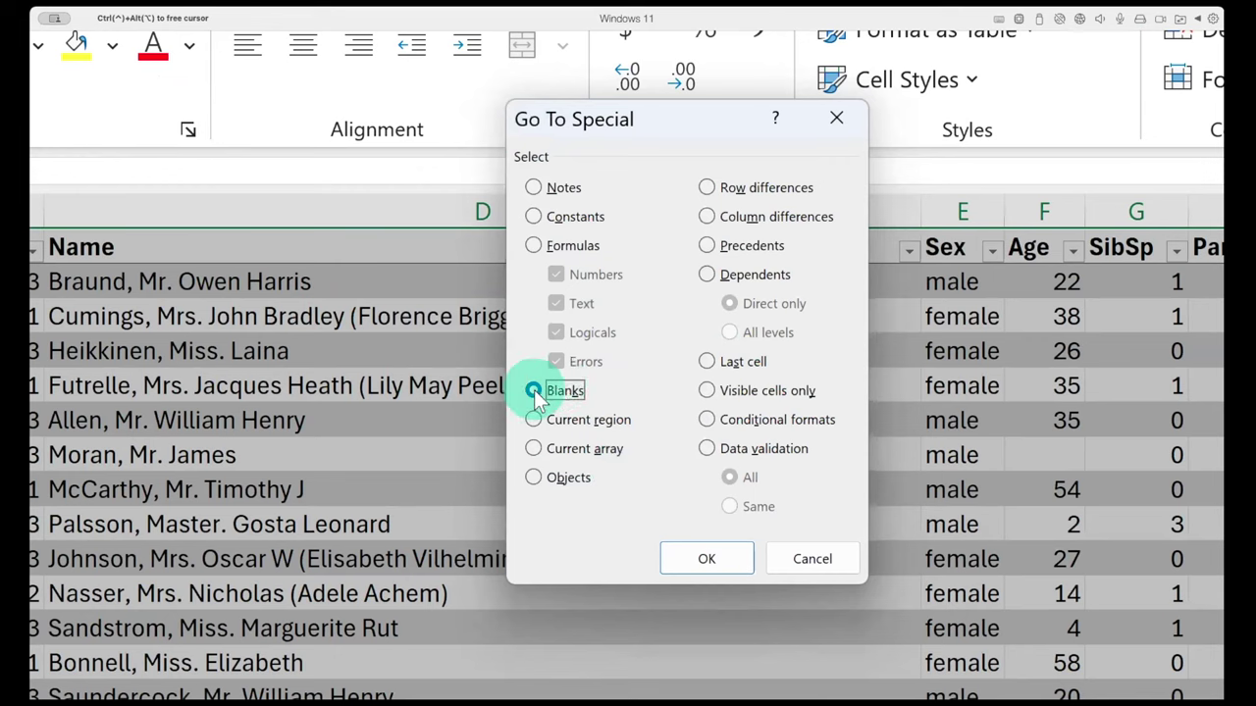
click(706, 558)
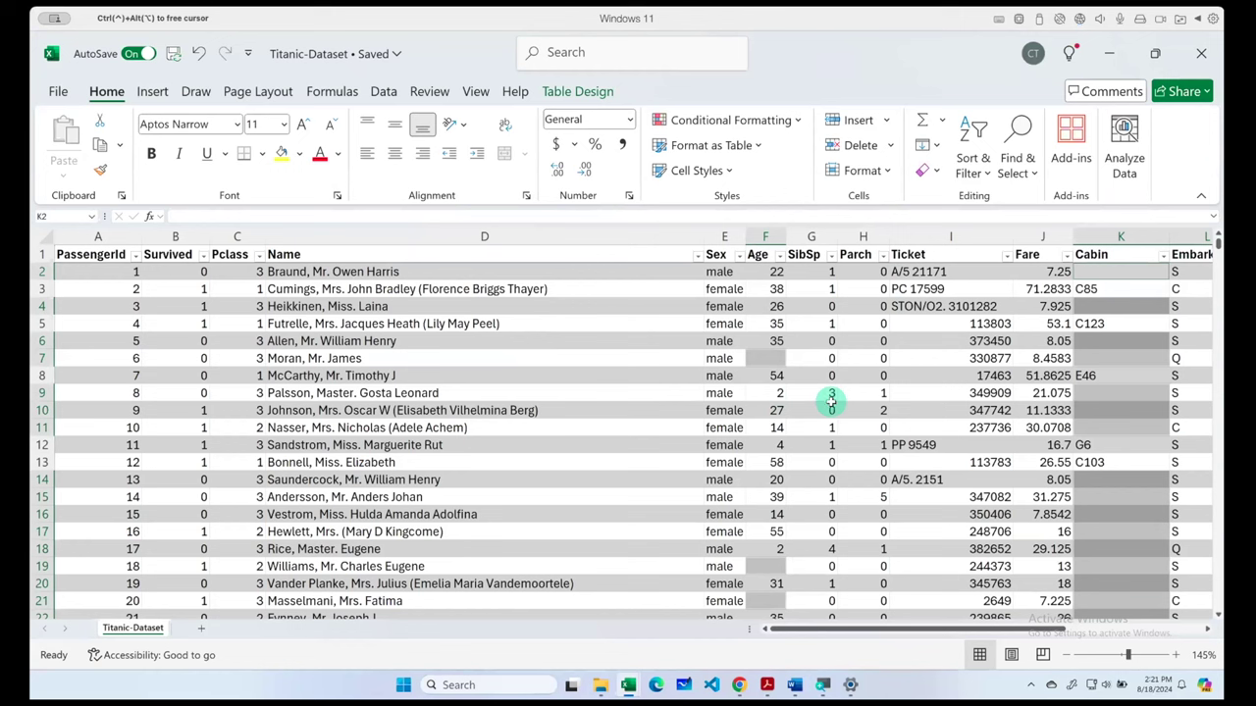
- Fill the selected blank cells yellow, scroll through to review the highlighted Age and Cabin gaps, and return to A1
click(281, 154)
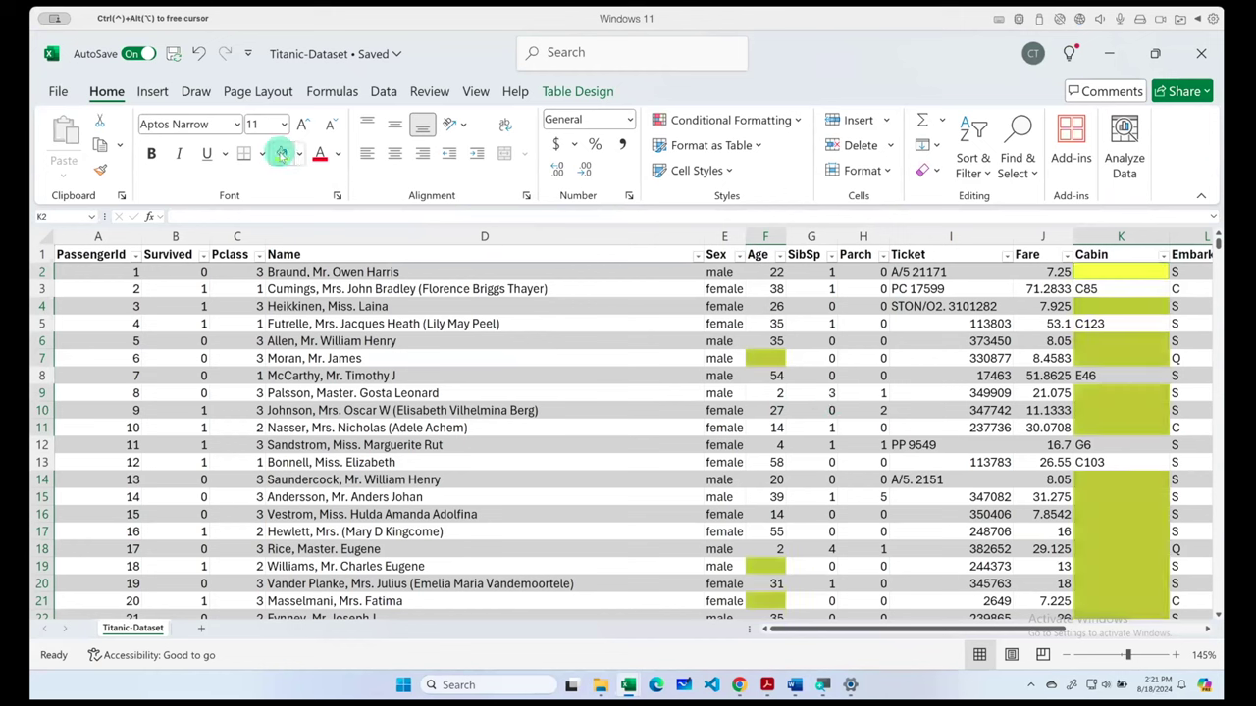
click(483, 388)
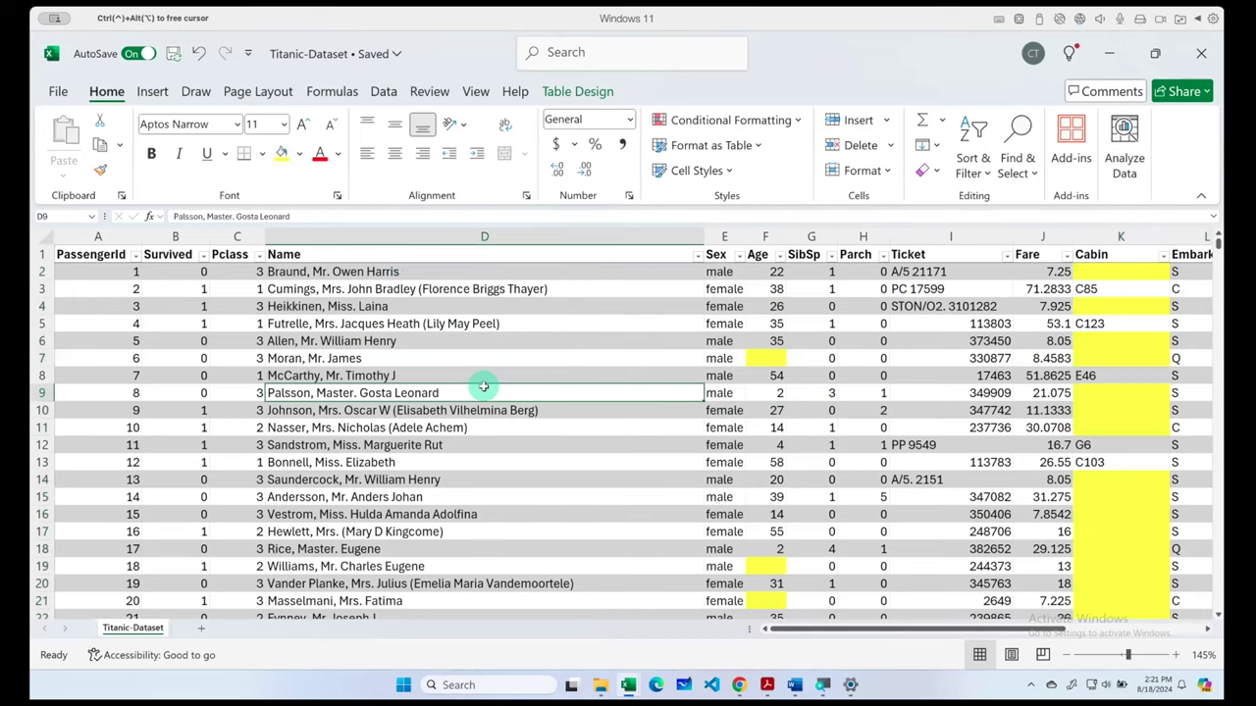
click(485, 375)
scroll(484, 373, down, 1)
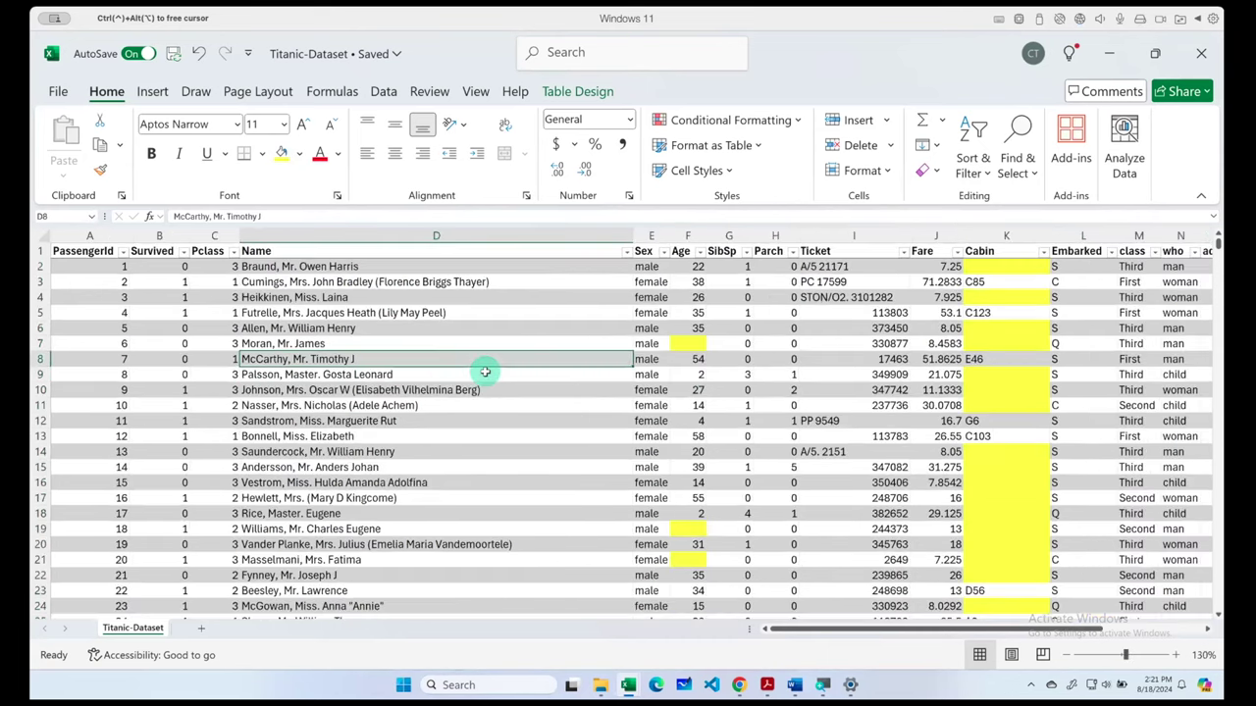
scroll(485, 372, down, 1)
scroll(485, 373, down, 6)
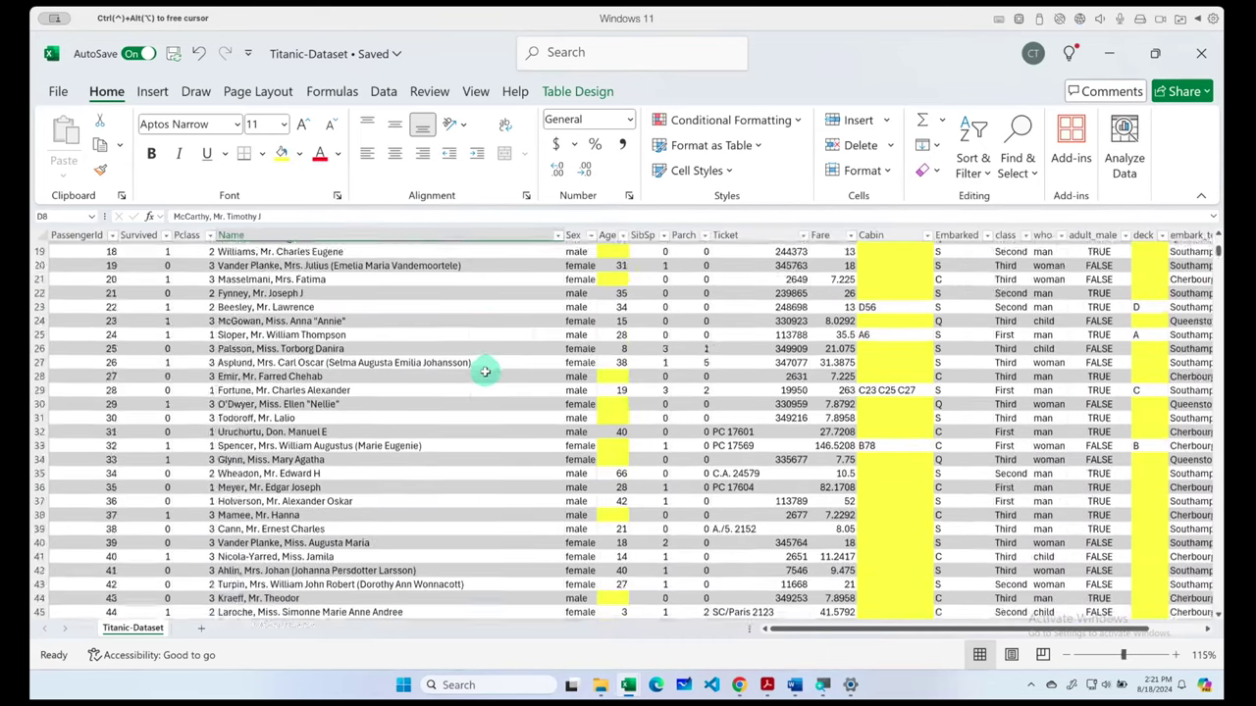
scroll(485, 372, down, 14)
scroll(484, 373, down, 16)
scroll(485, 373, down, 17)
scroll(484, 373, up, 20)
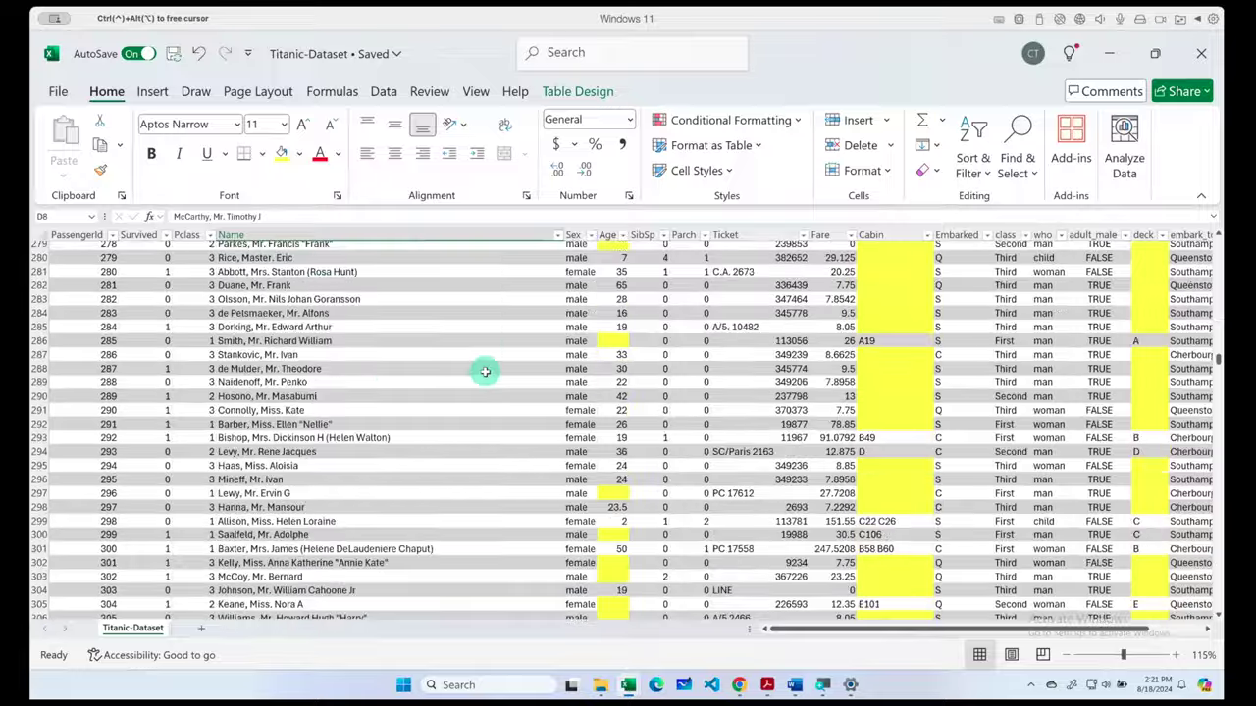
scroll(485, 372, up, 20)
scroll(484, 373, down, 20)
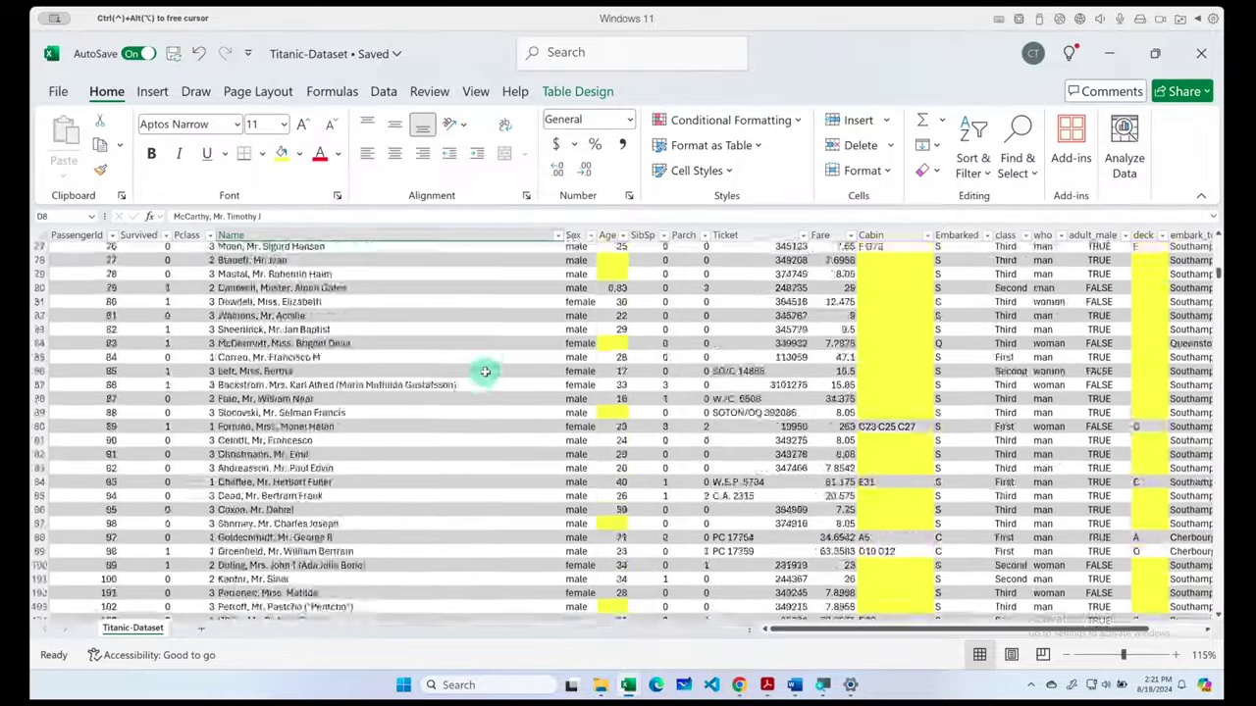
scroll(485, 373, down, 20)
scroll(485, 373, down, 20)
scroll(484, 372, down, 20)
scroll(484, 373, down, 15)
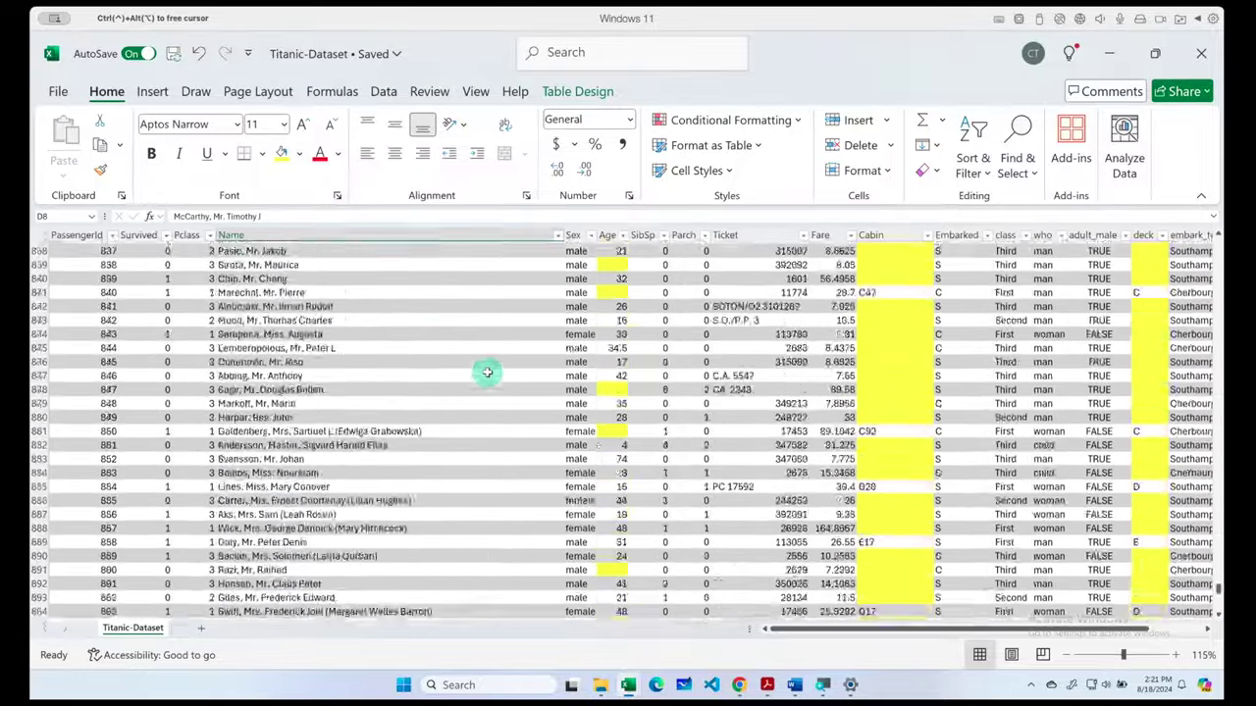
scroll(484, 373, down, 20)
scroll(494, 393, up, 20)
scroll(493, 392, down, 3)
scroll(494, 392, up, 20)
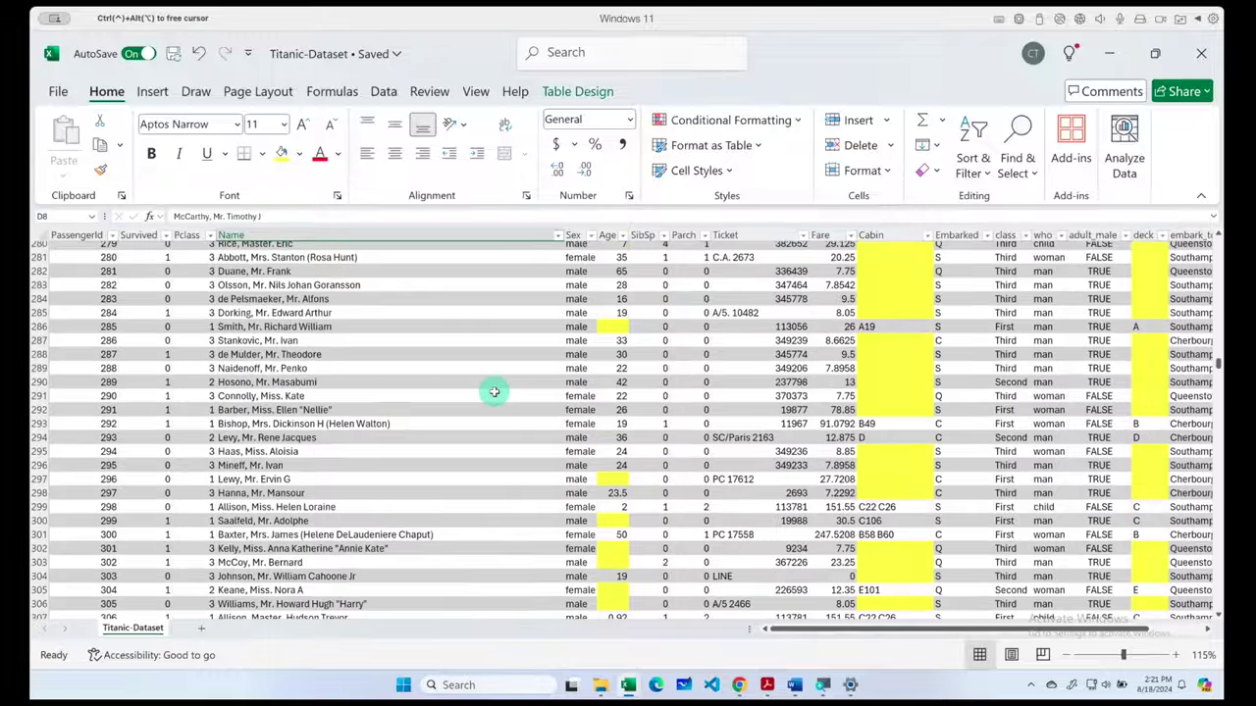
scroll(494, 393, up, 20)
scroll(493, 393, up, 20)
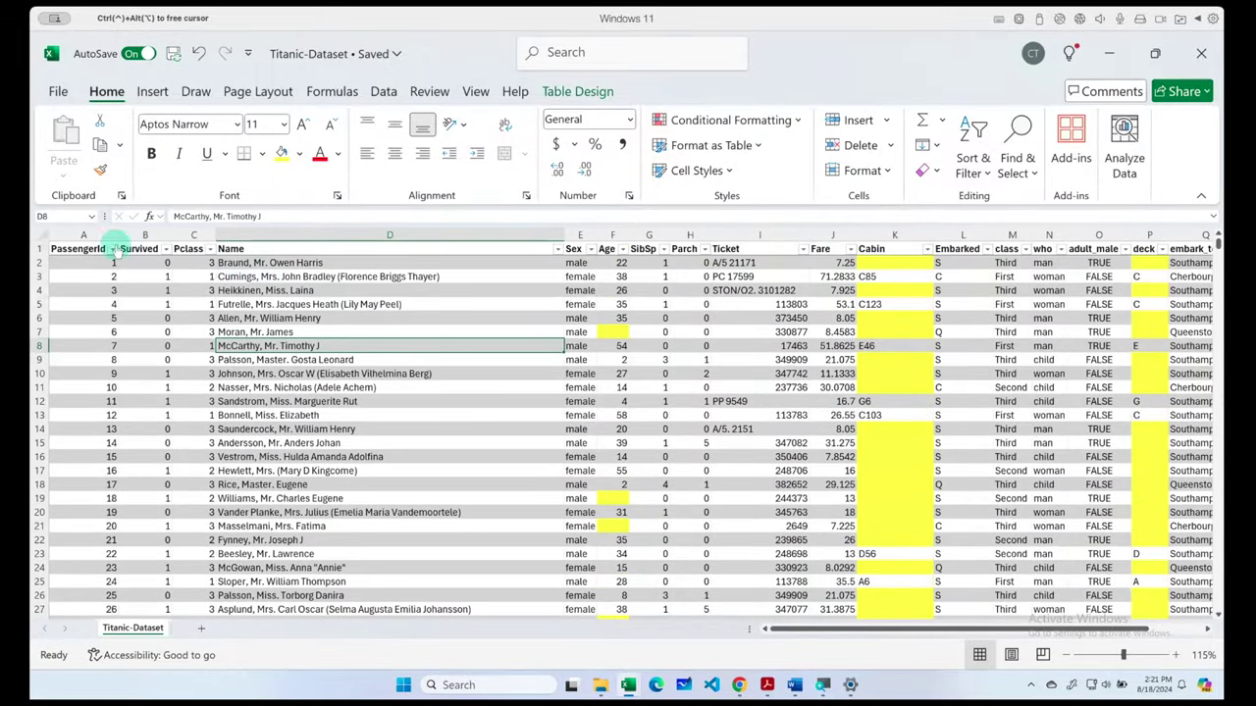
click(86, 248)
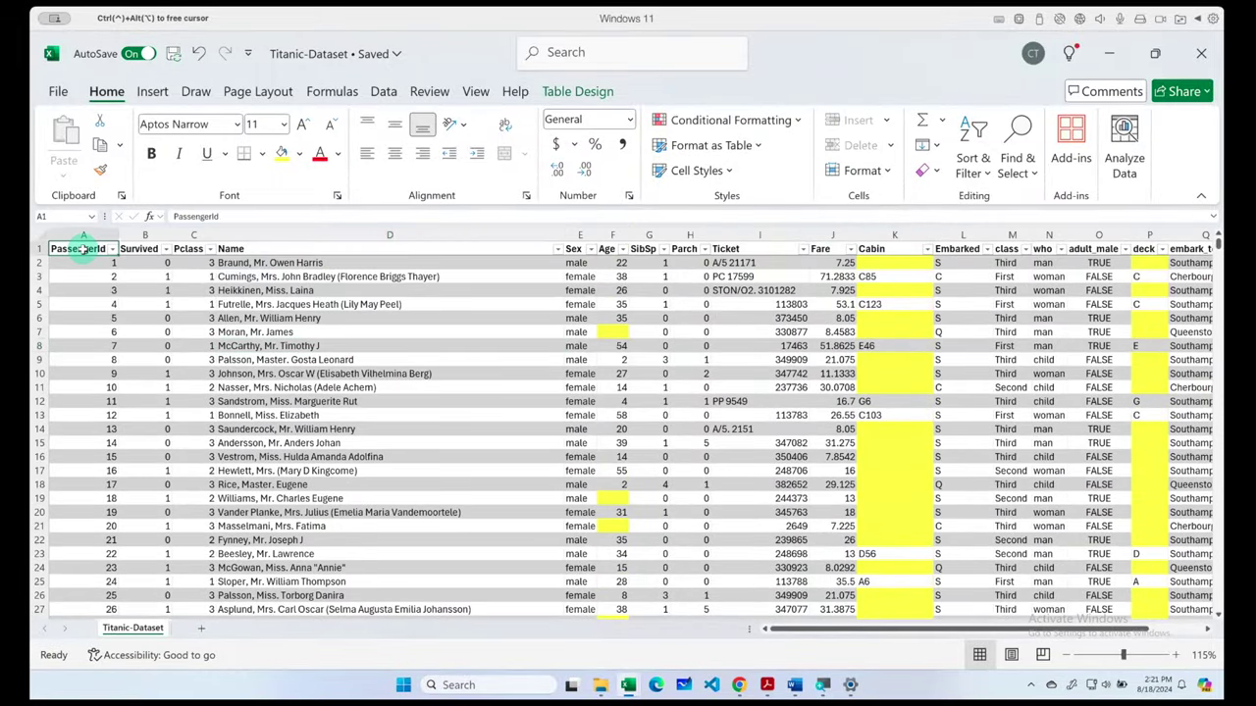
- Reselect all blank cells in the table with Go To Special > Blanks
key(ctrl+shift+End)
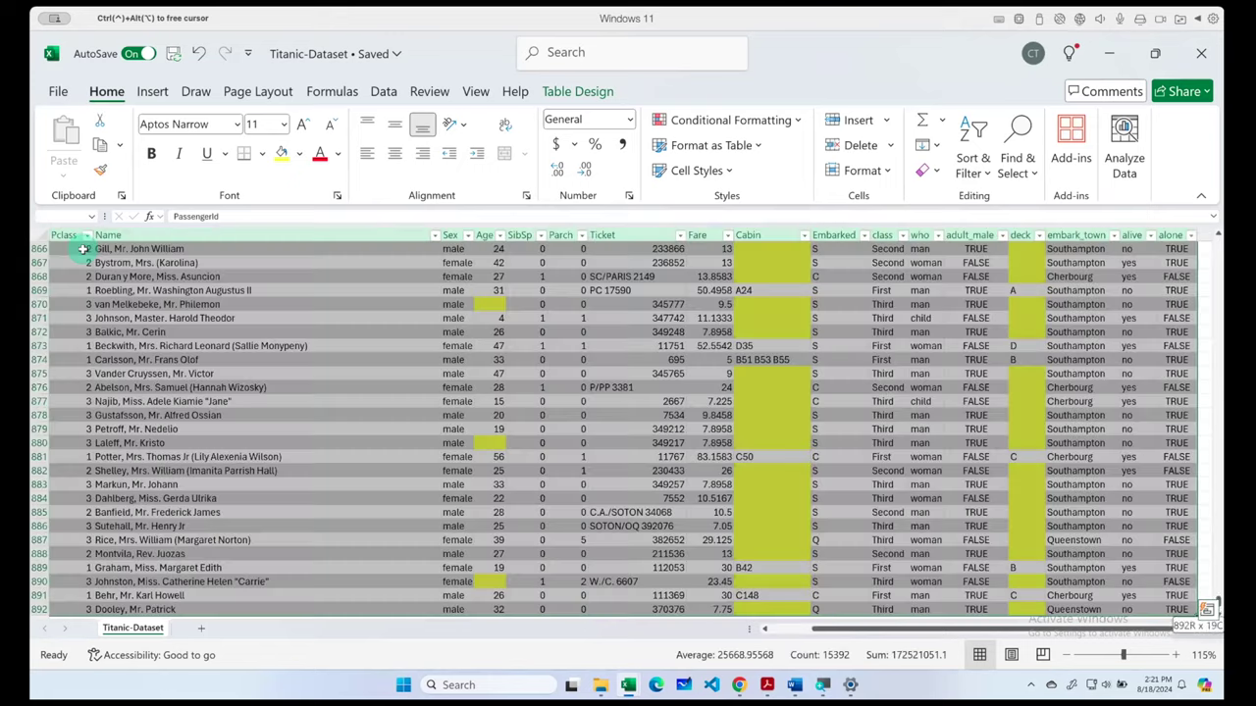
click(1033, 174)
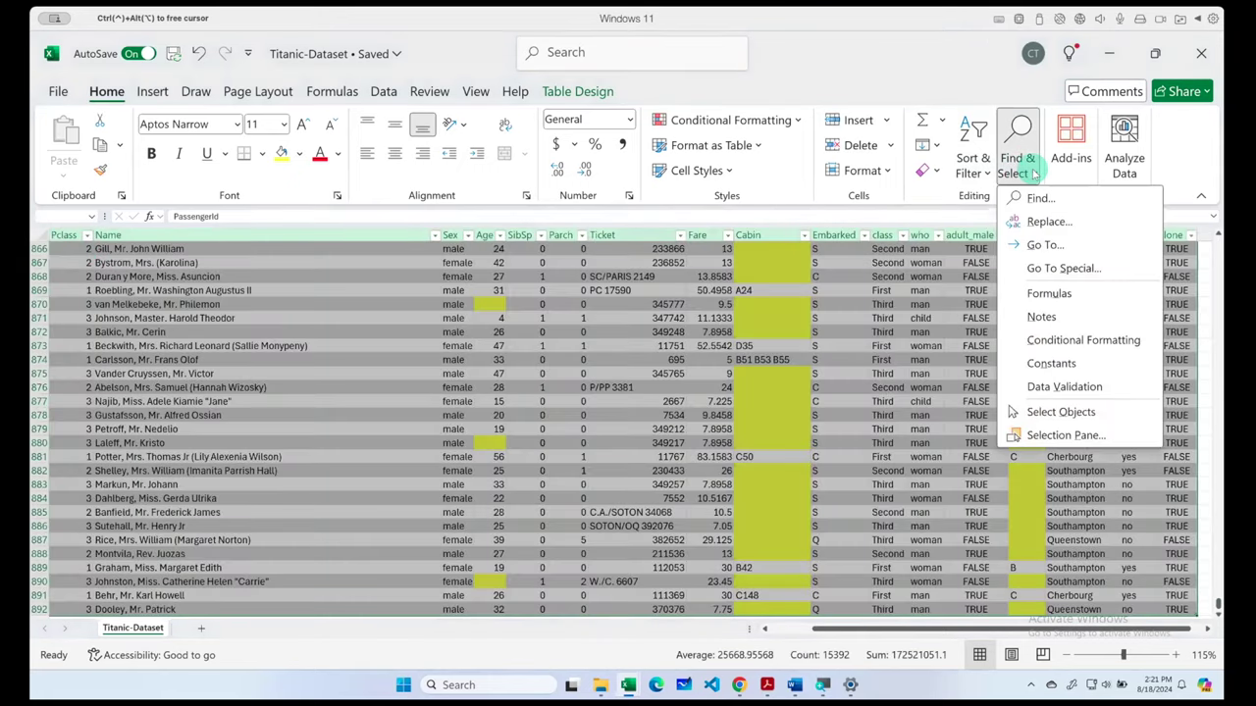
click(1040, 264)
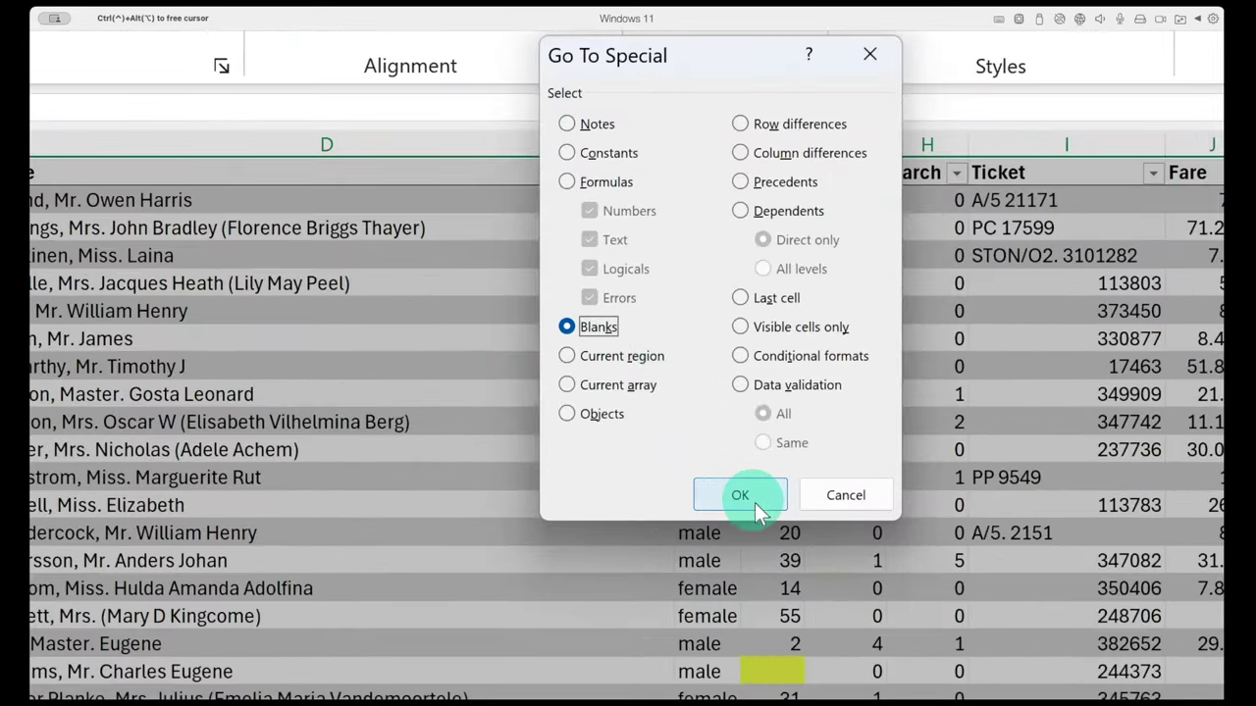
click(740, 495)
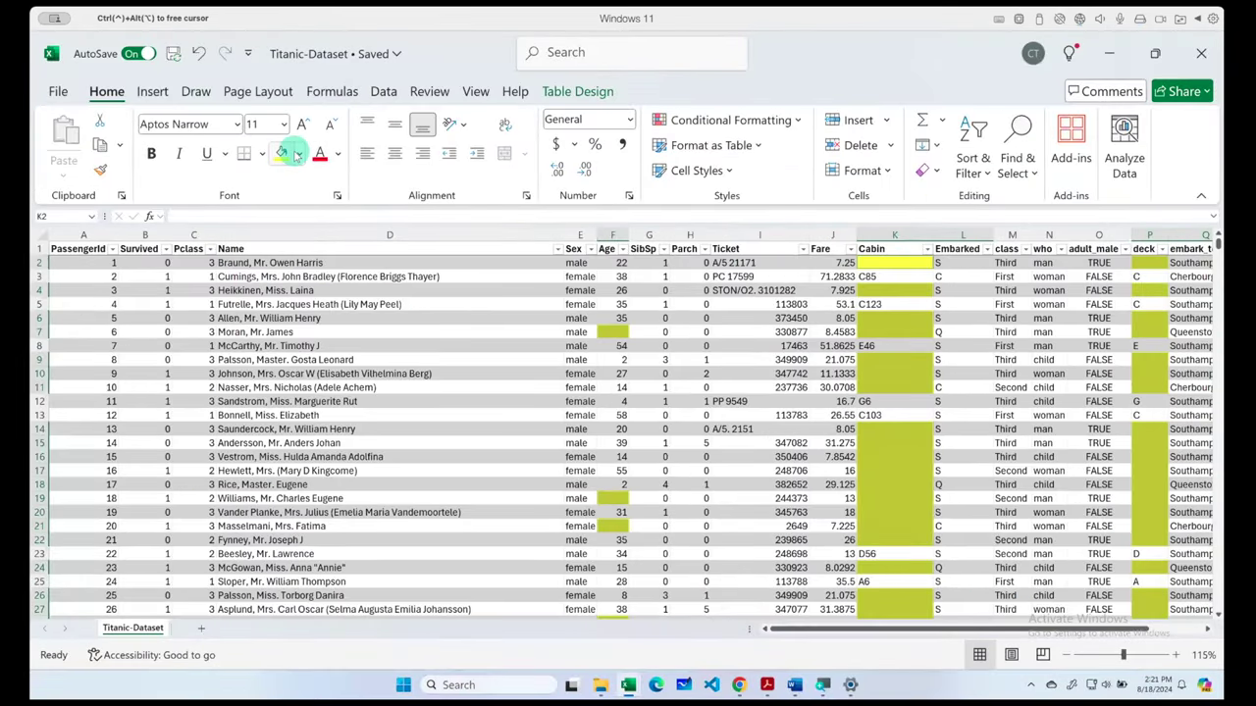
- Change the blank cells' fill from yellow to standard red
click(298, 154)
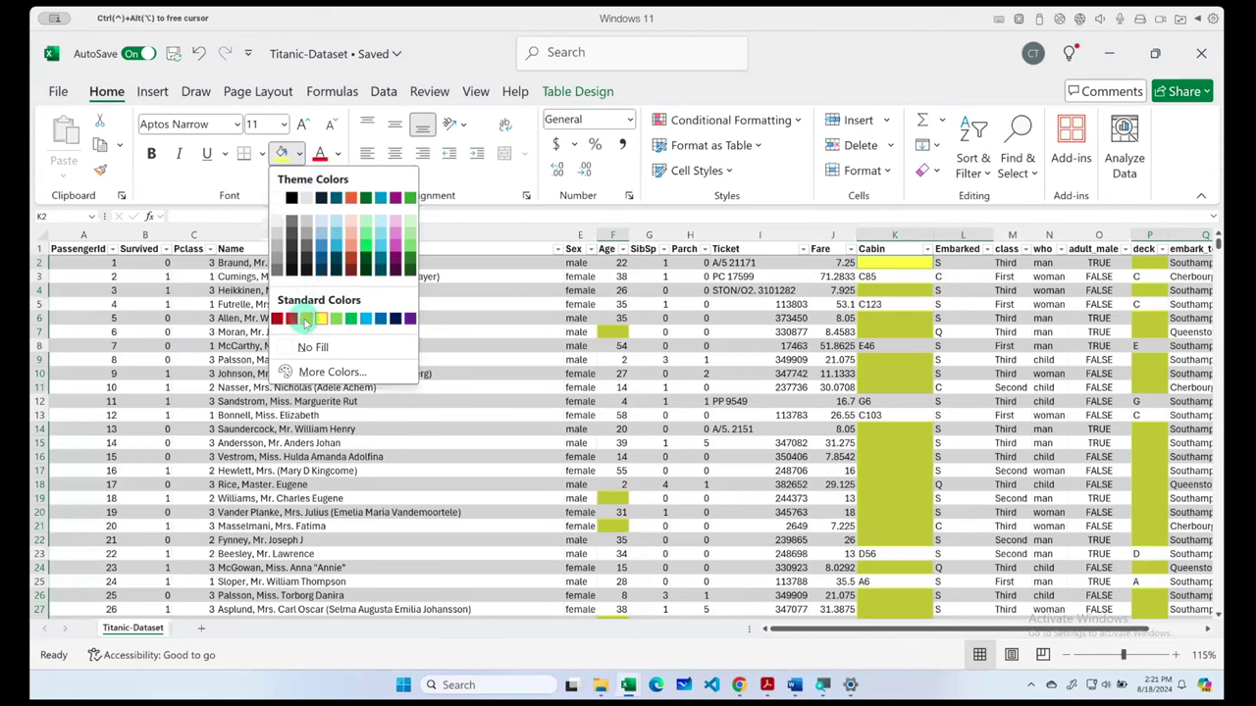
click(291, 319)
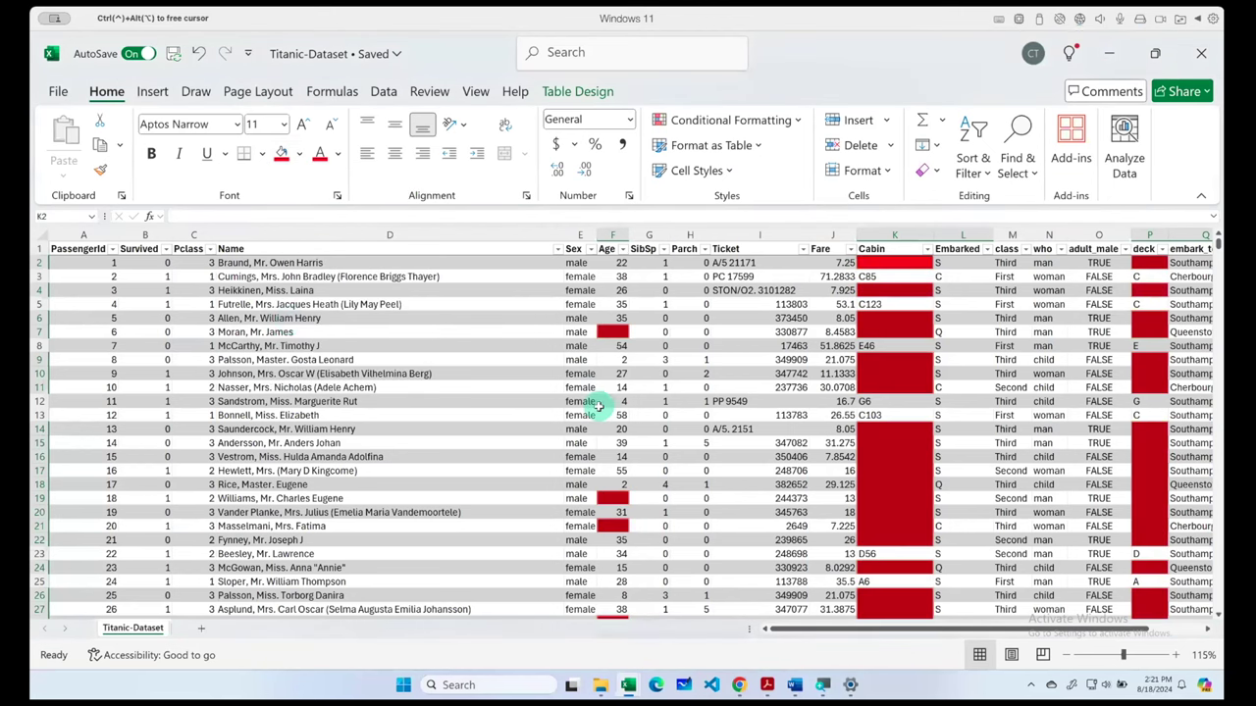
click(578, 432)
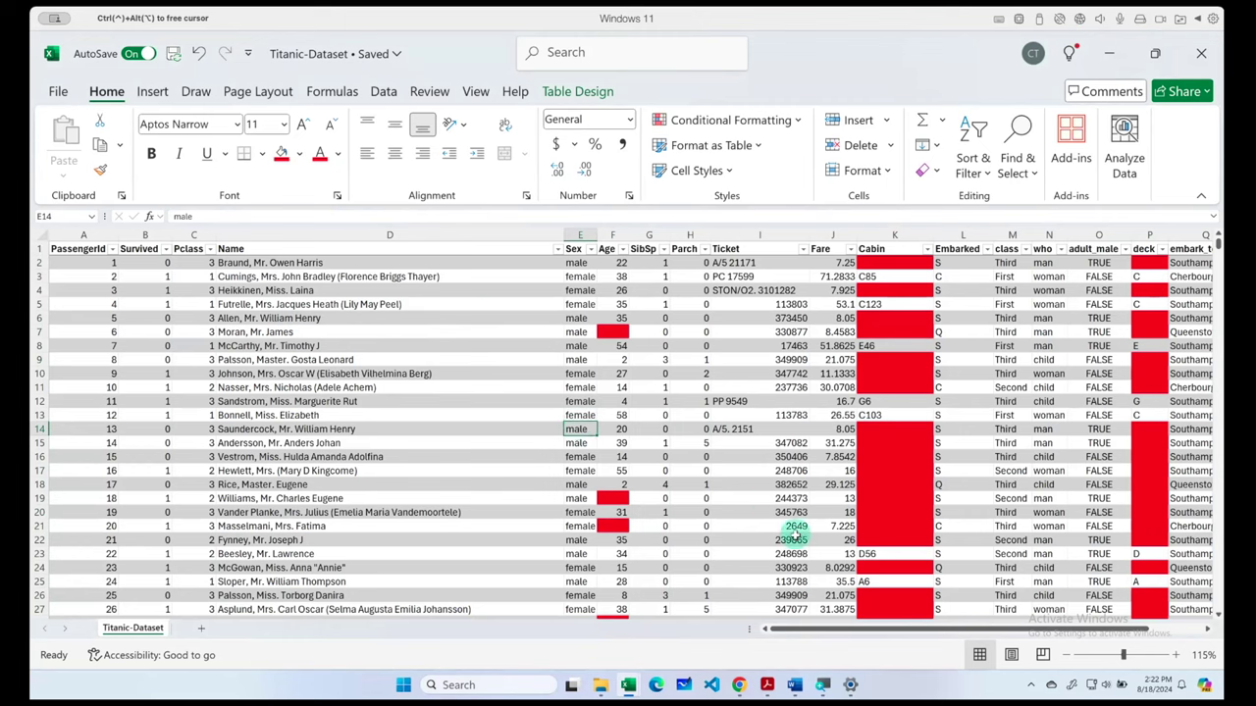
drag(841, 630, 928, 631)
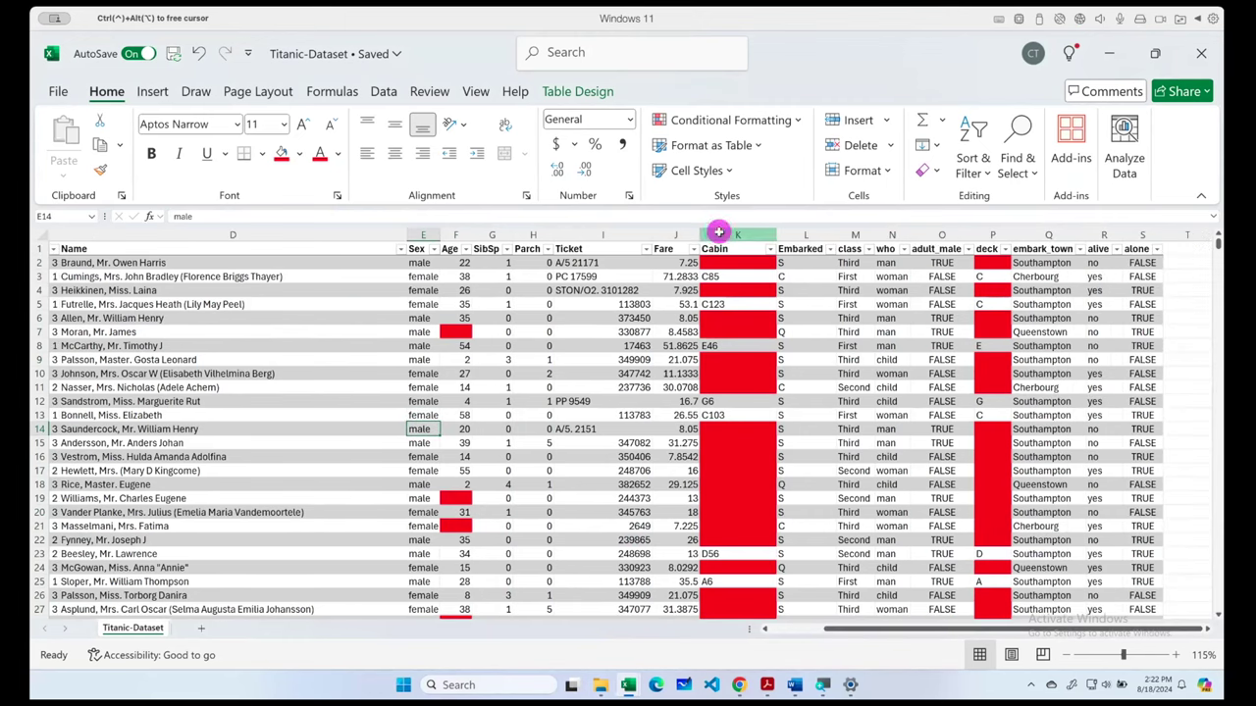
click(724, 235)
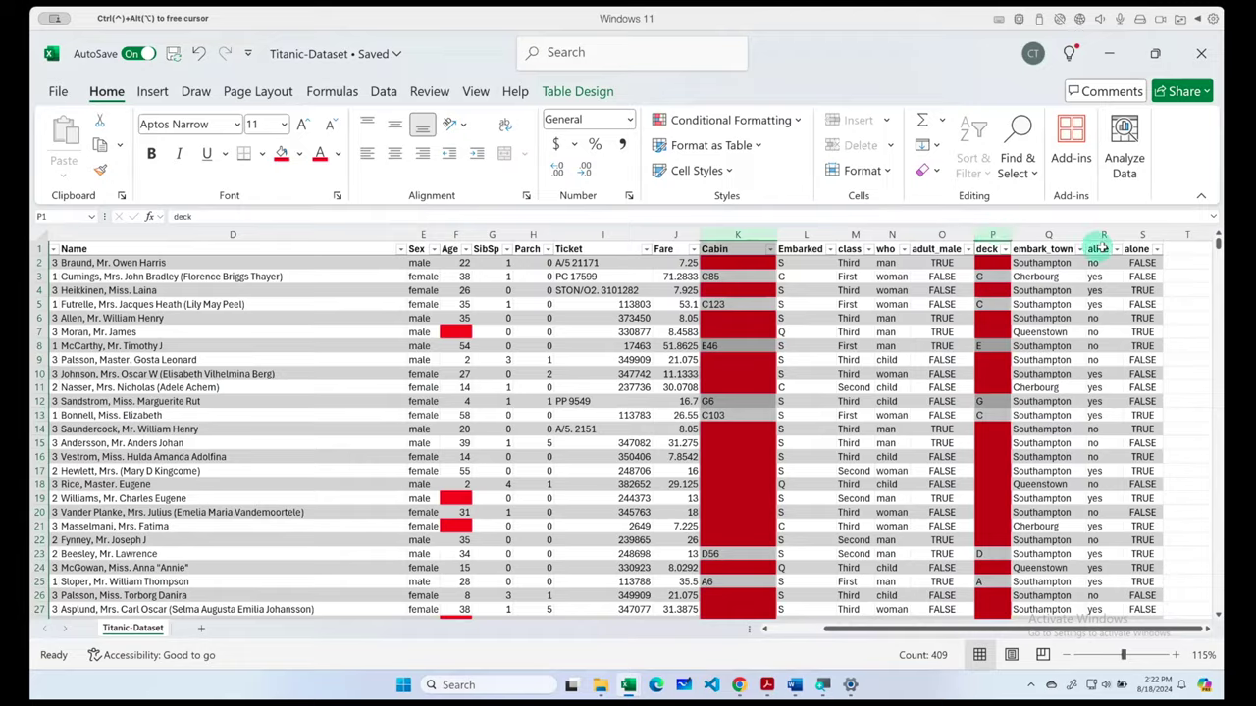
mouse_move(1217, 246)
mouse_down()
mouse_move(1209, 532)
mouse_move(1217, 224)
mouse_move(1215, 652)
mouse_move(1216, 196)
mouse_up()
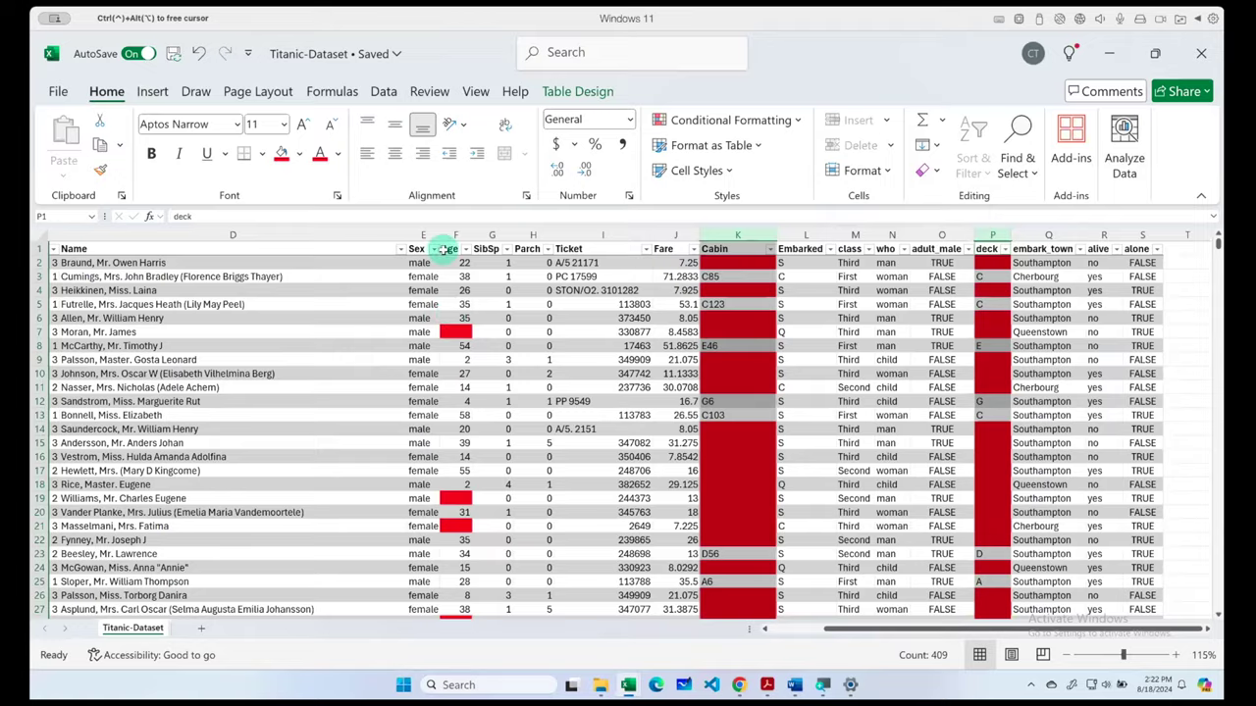
mouse_move(1216, 241)
mouse_down()
mouse_move(1205, 517)
mouse_move(1214, 632)
mouse_move(1216, 191)
mouse_up()
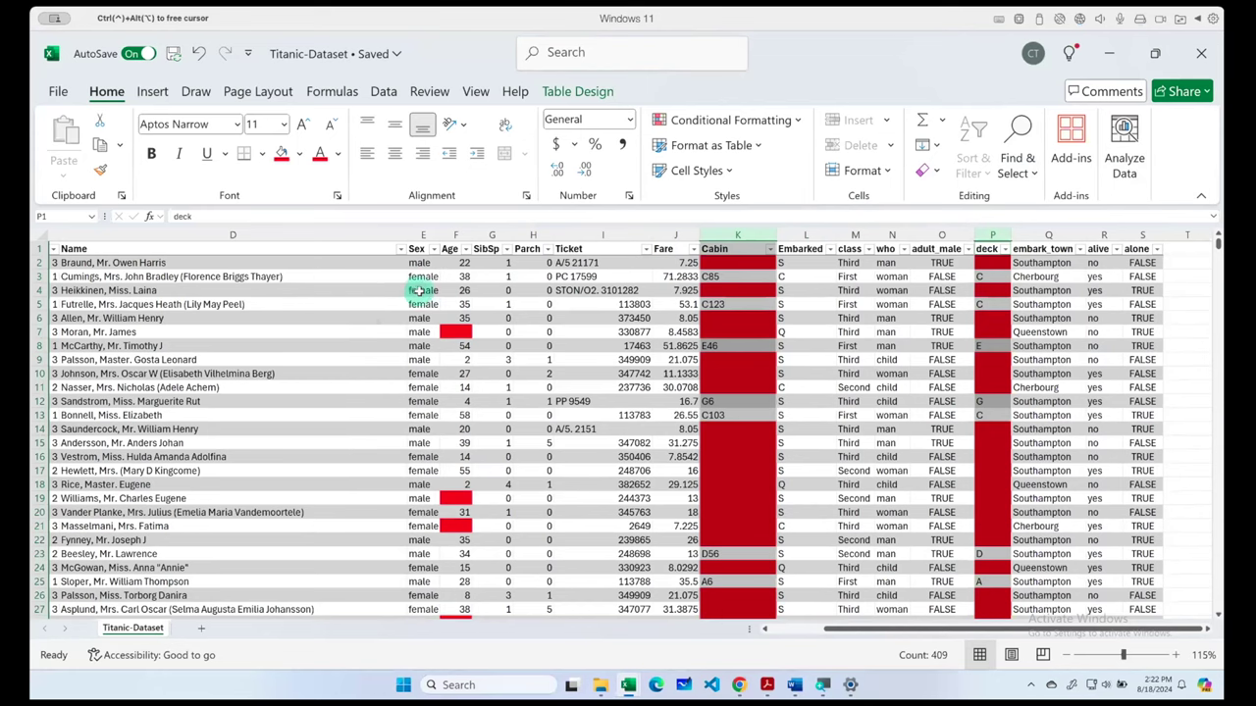
click(454, 235)
ctrl+scroll(432, 320, up, 2)
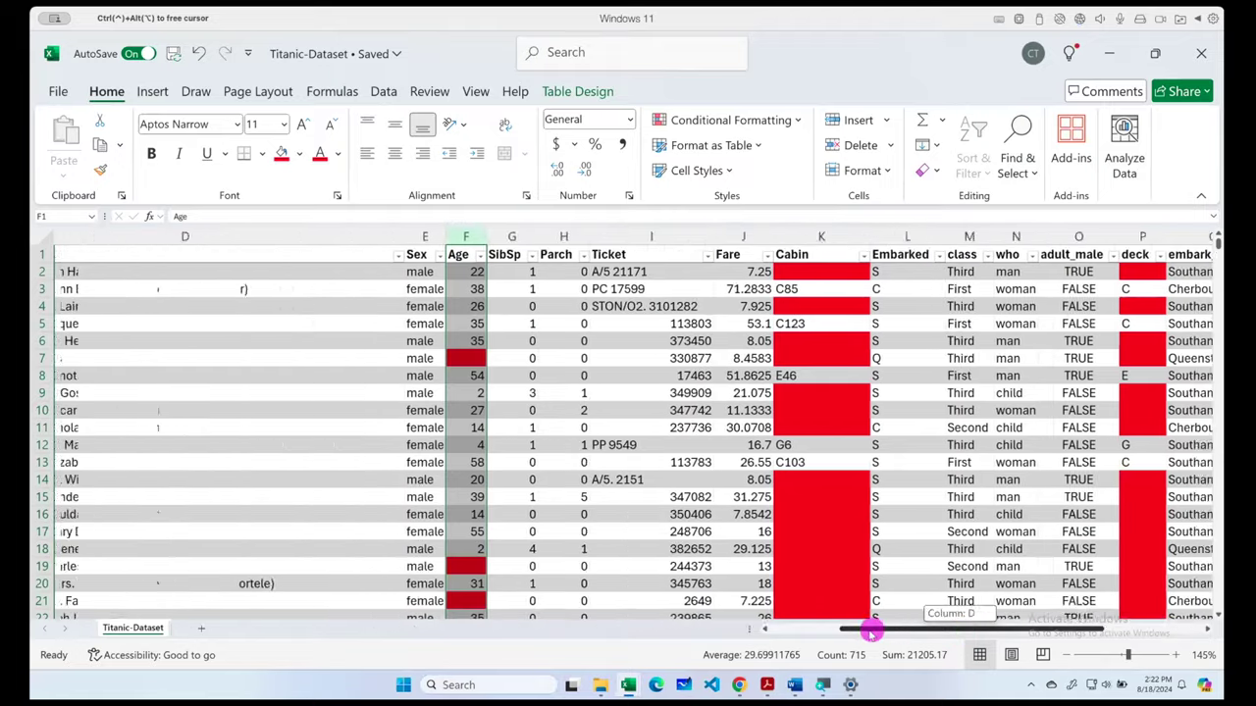
drag(964, 636, 837, 634)
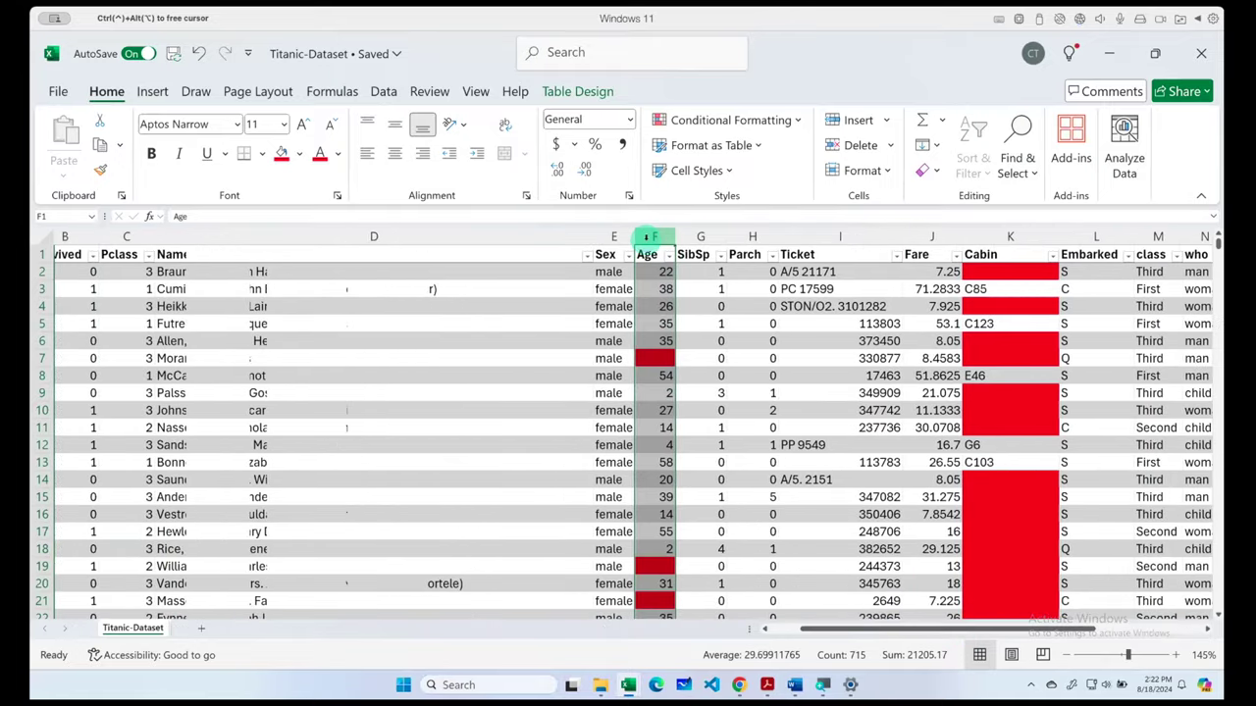
click(649, 323)
ctrl+scroll(652, 323, up, 1)
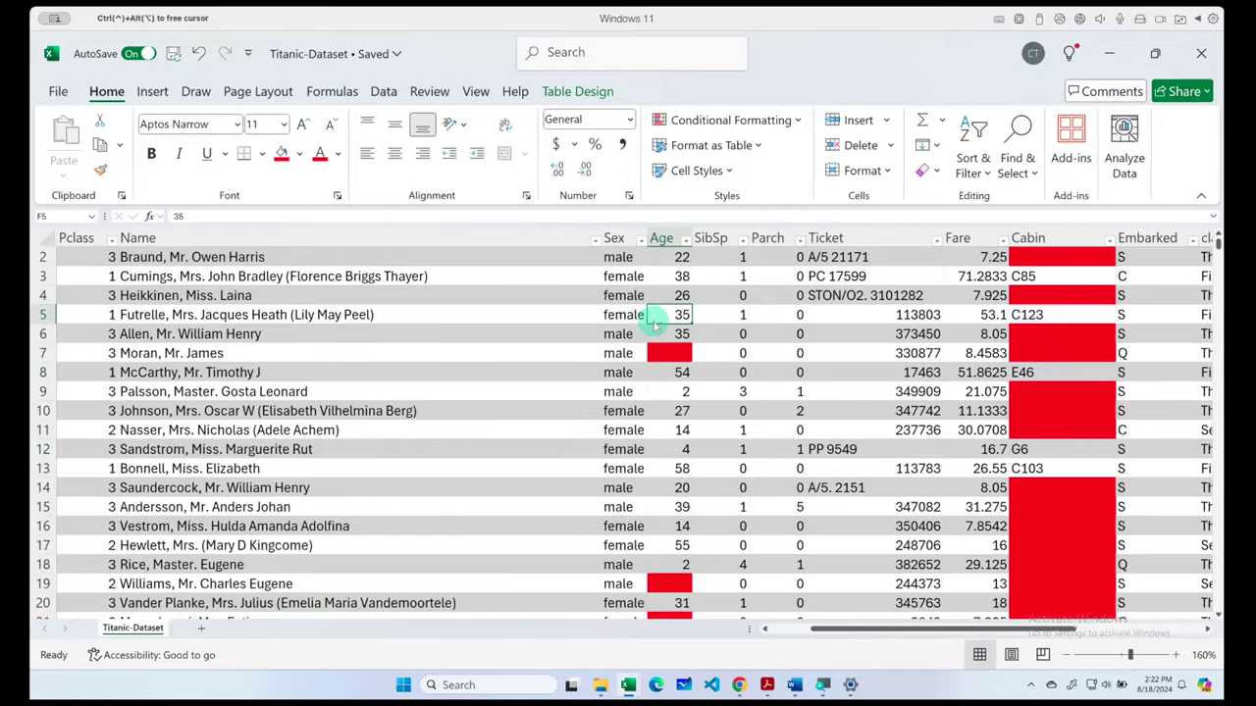
ctrl+scroll(652, 322, up, 1)
click(654, 230)
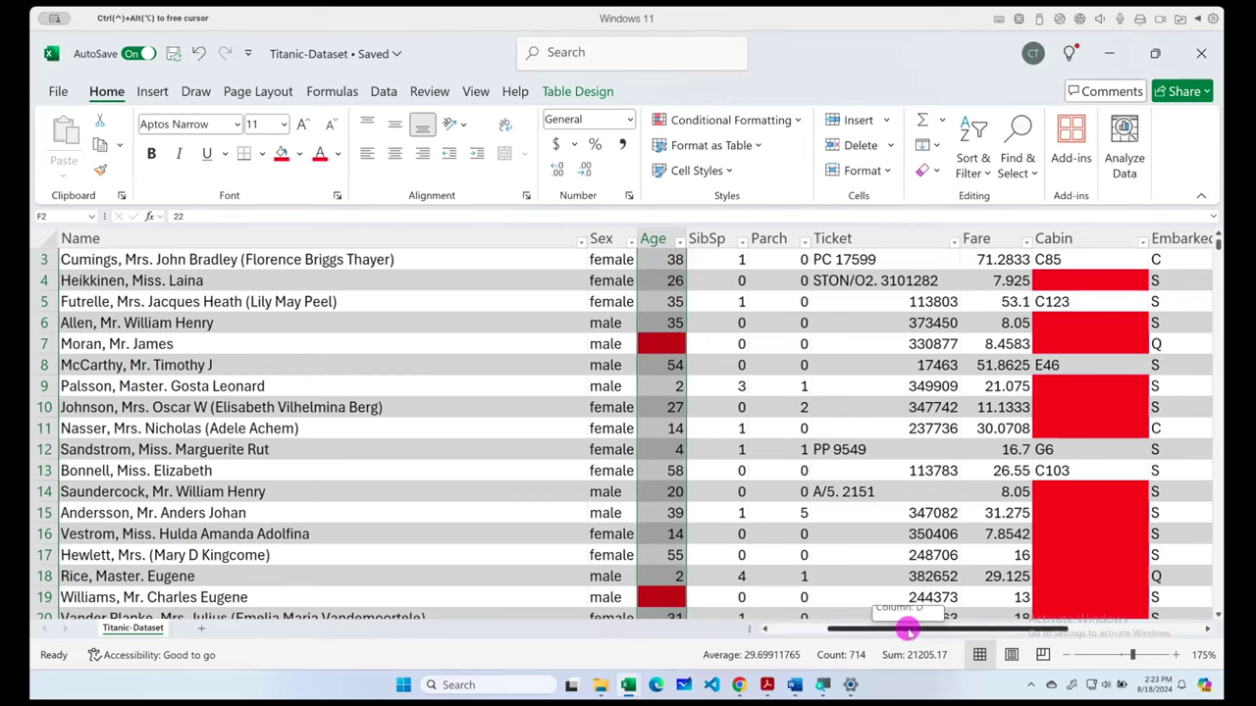
mouse_move(993, 624)
mouse_down()
mouse_move(948, 629)
mouse_move(1049, 631)
mouse_up()
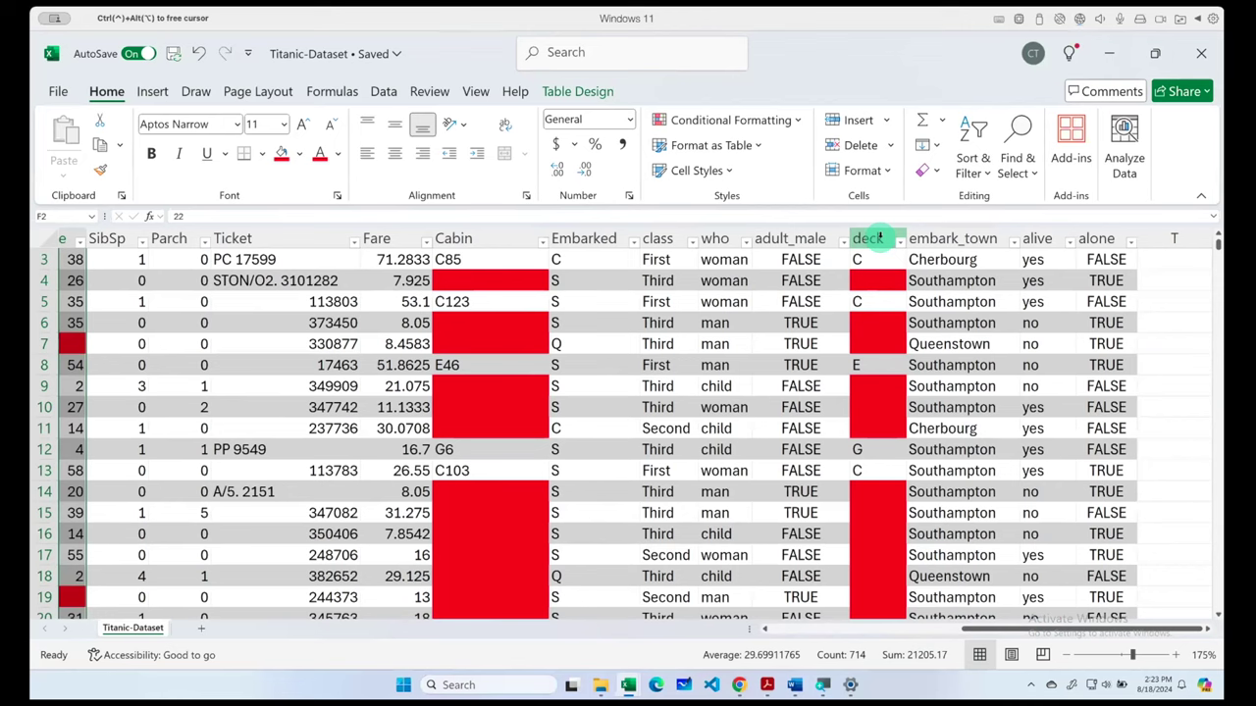
click(493, 233)
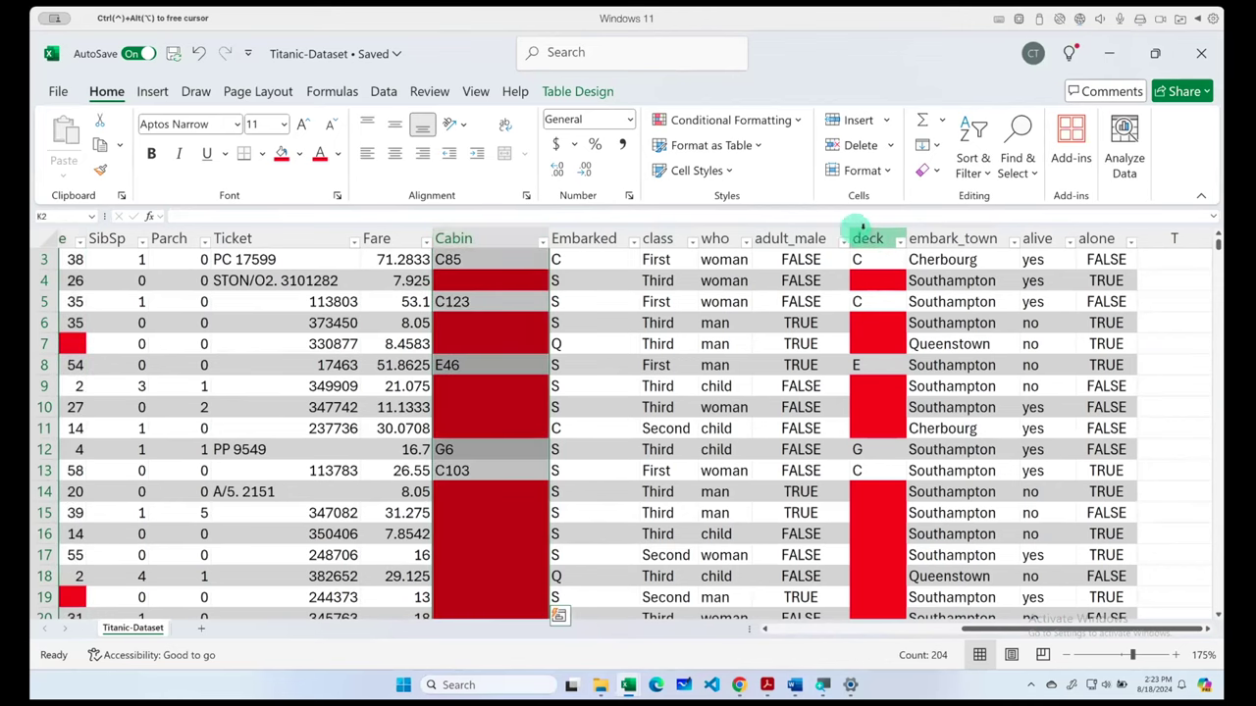
click(863, 230)
ctrl+click(495, 233)
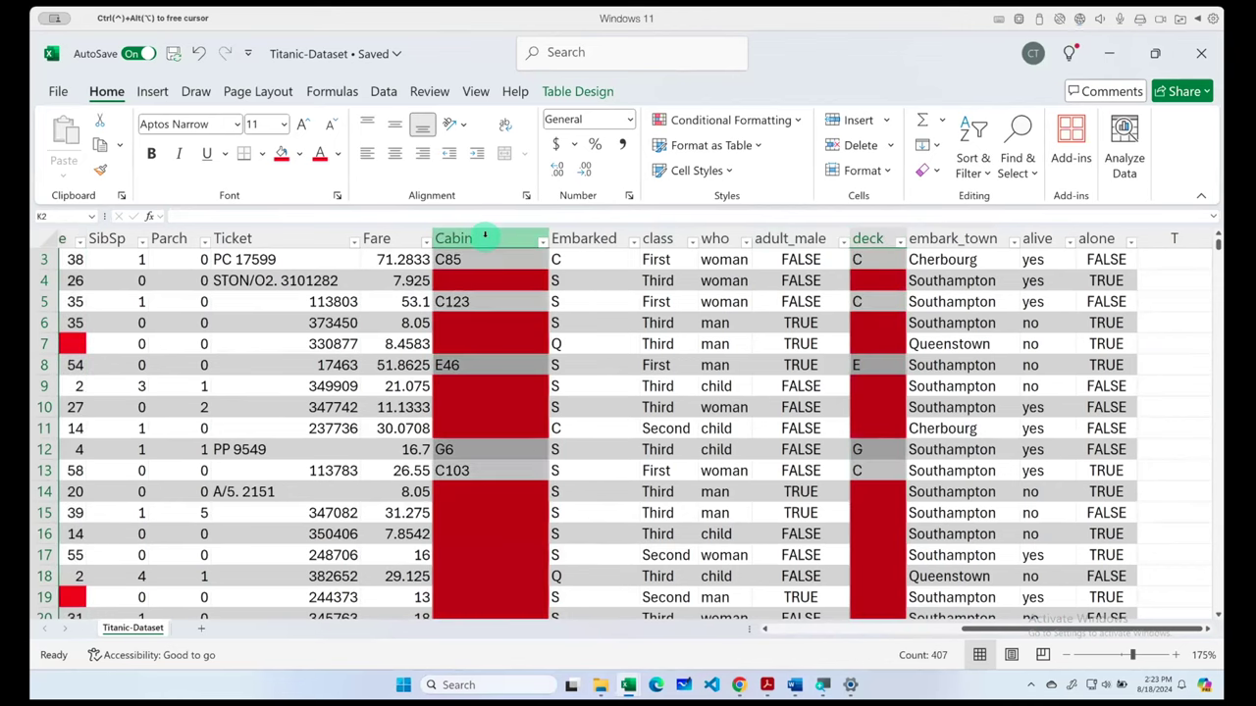
right_click(868, 235)
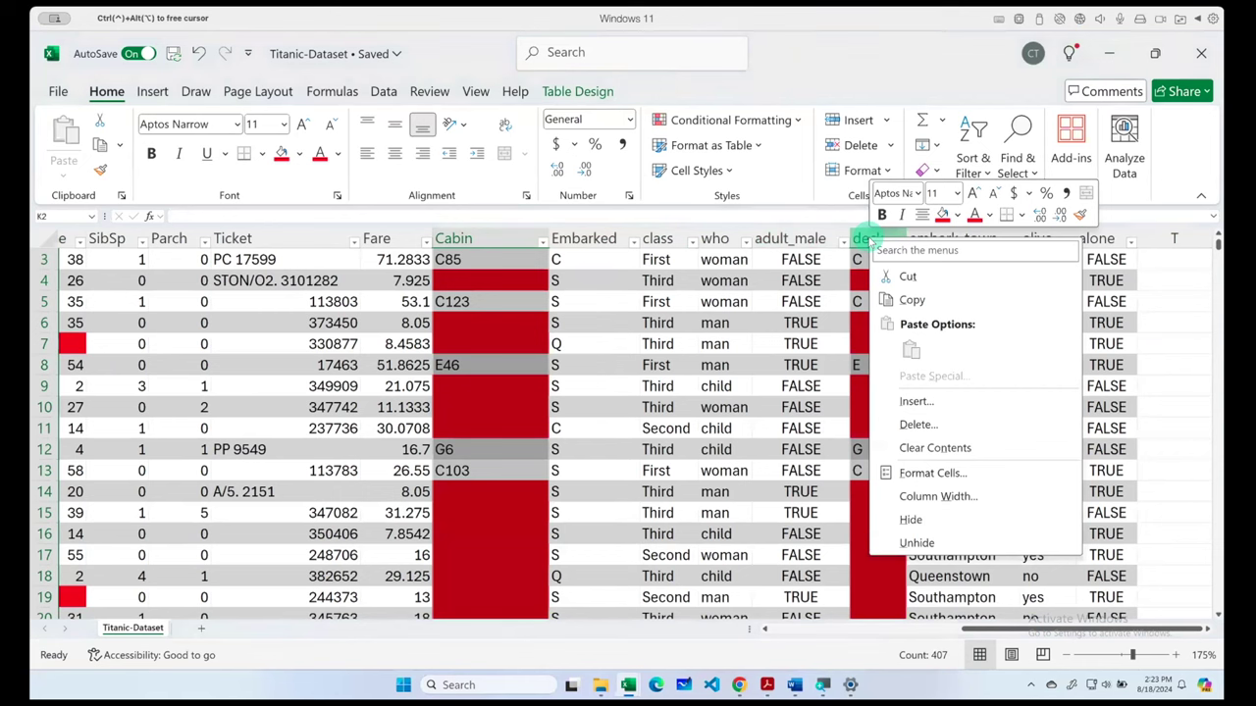
key(Escape)
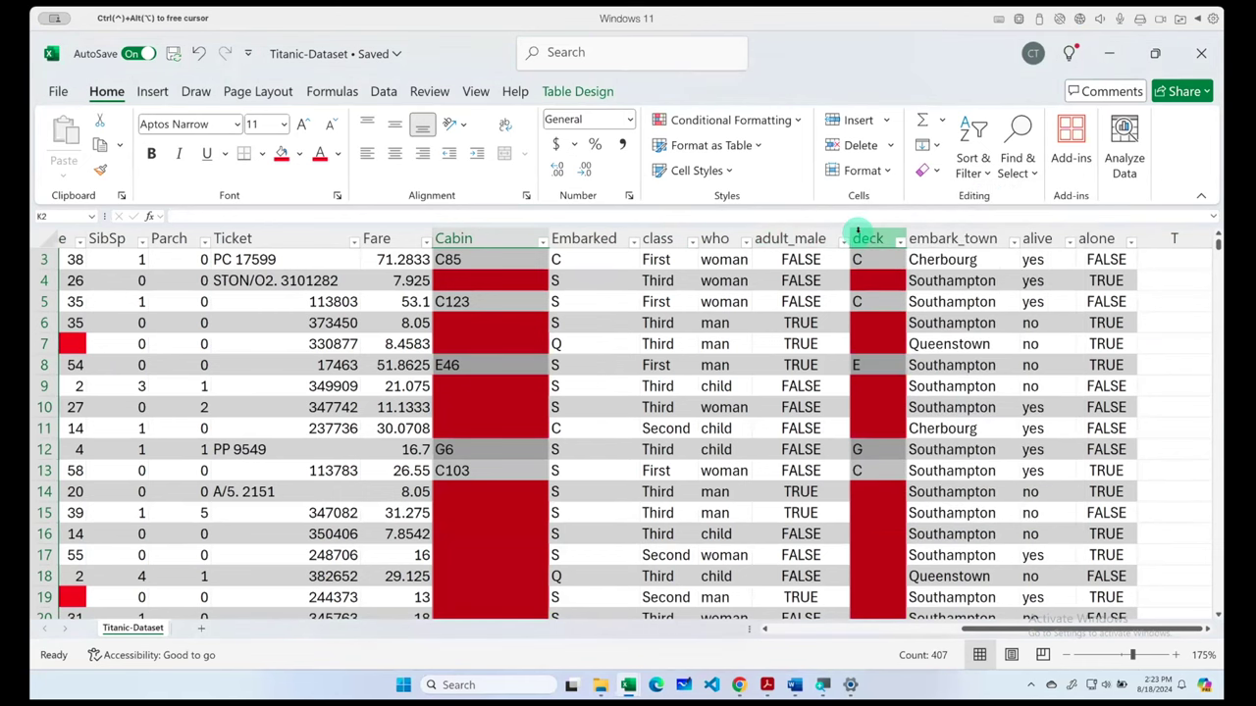
click(870, 280)
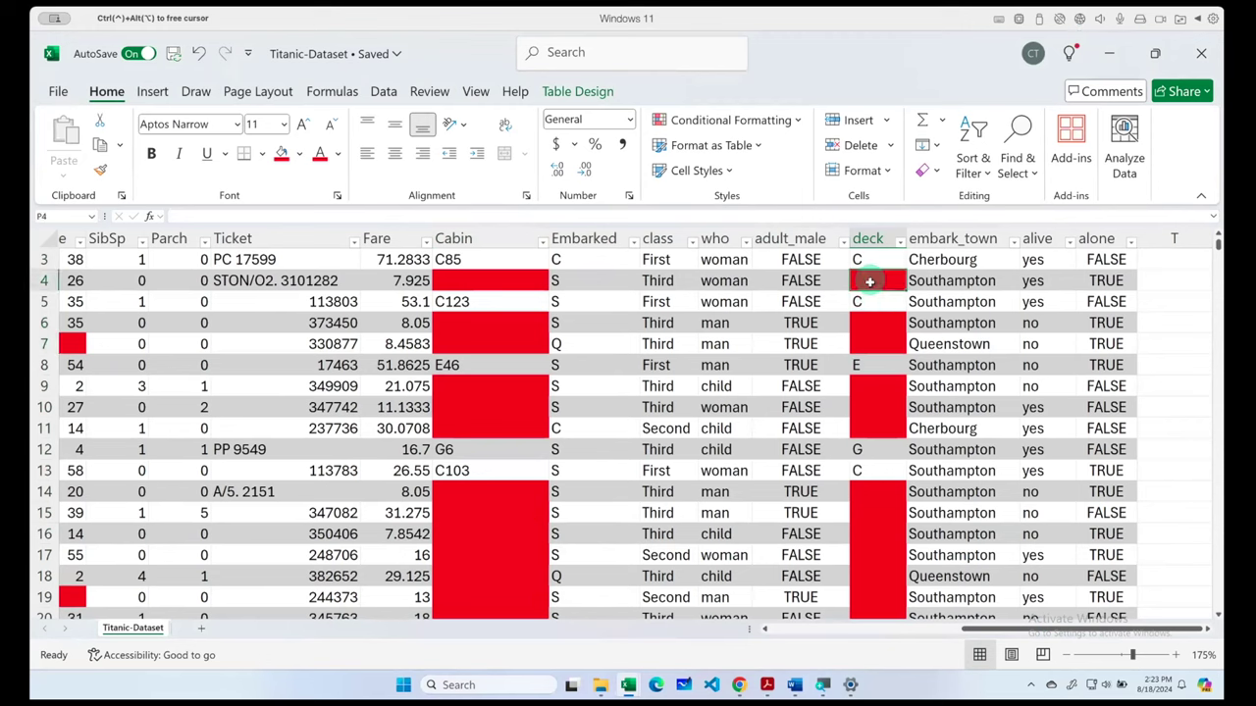
click(869, 320)
click(870, 343)
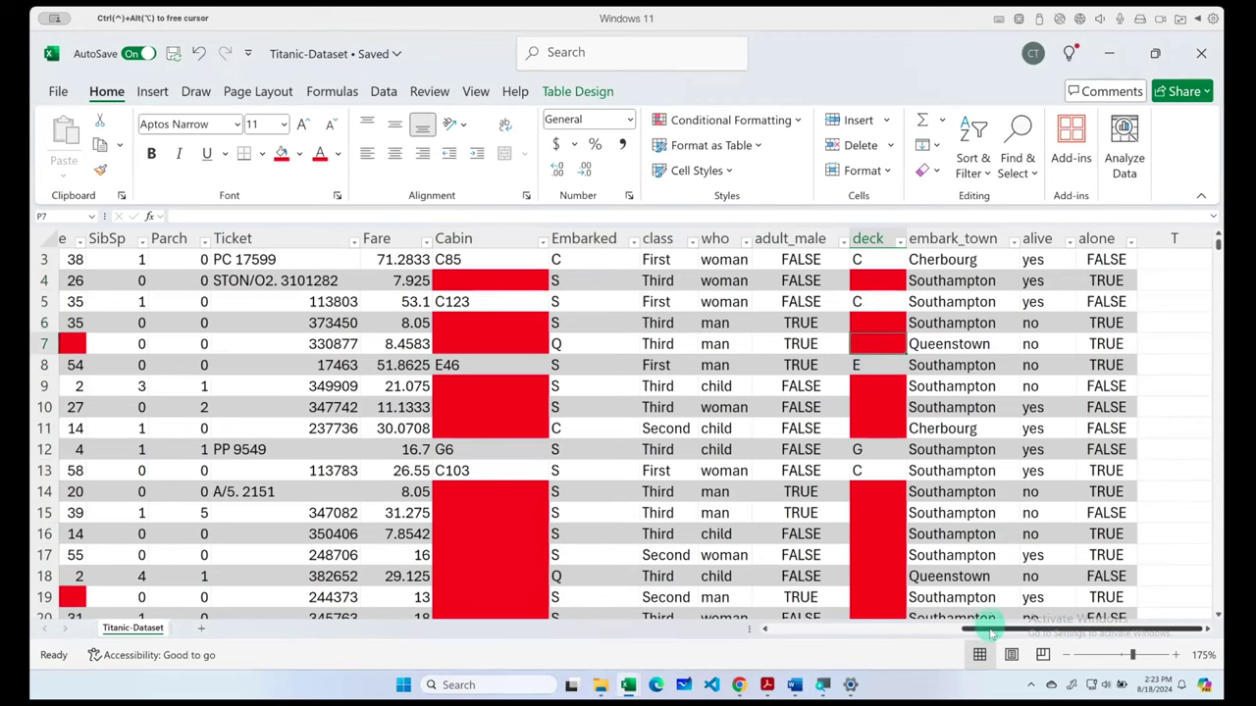
drag(986, 636, 824, 633)
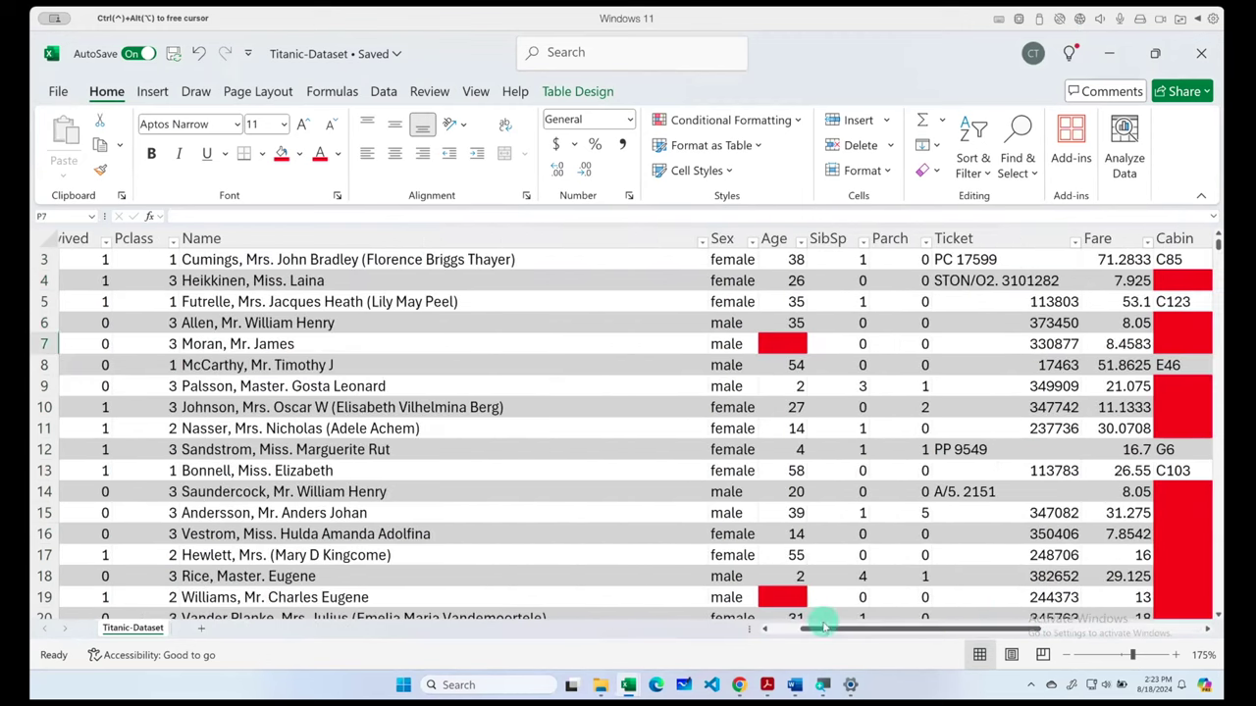
click(780, 239)
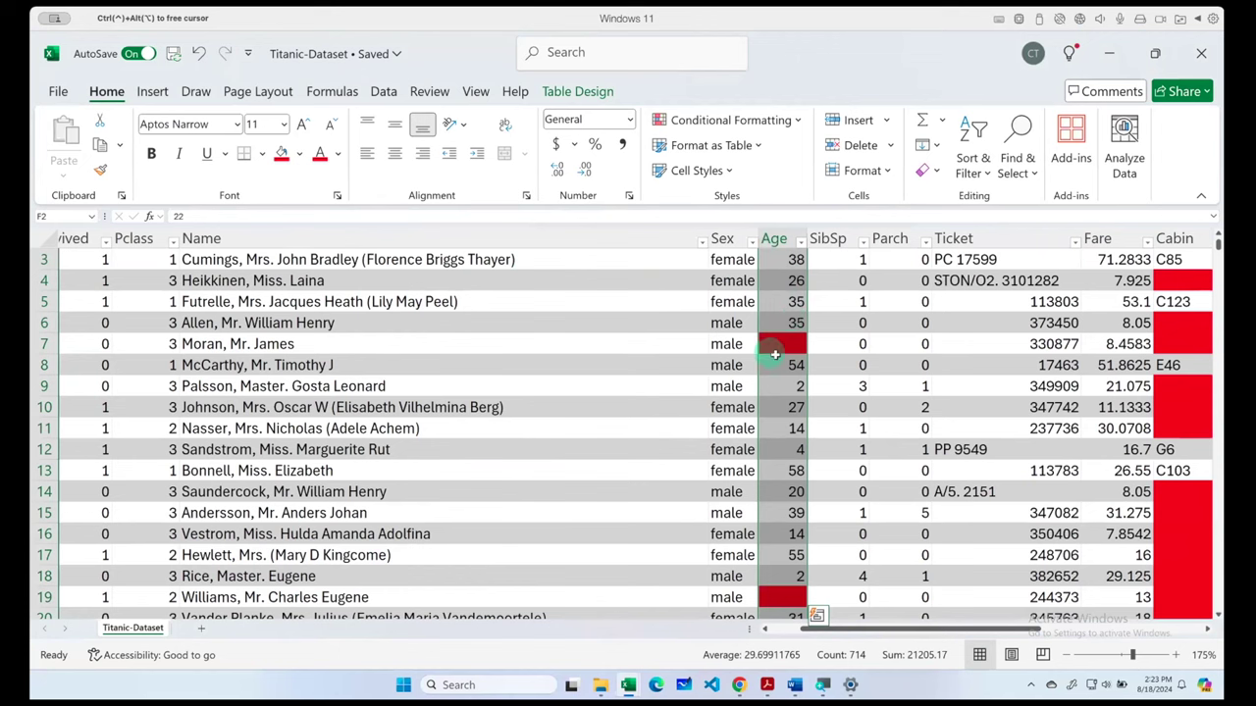
- On the Data tab, view the Queries & Connections pane, then close it
click(383, 93)
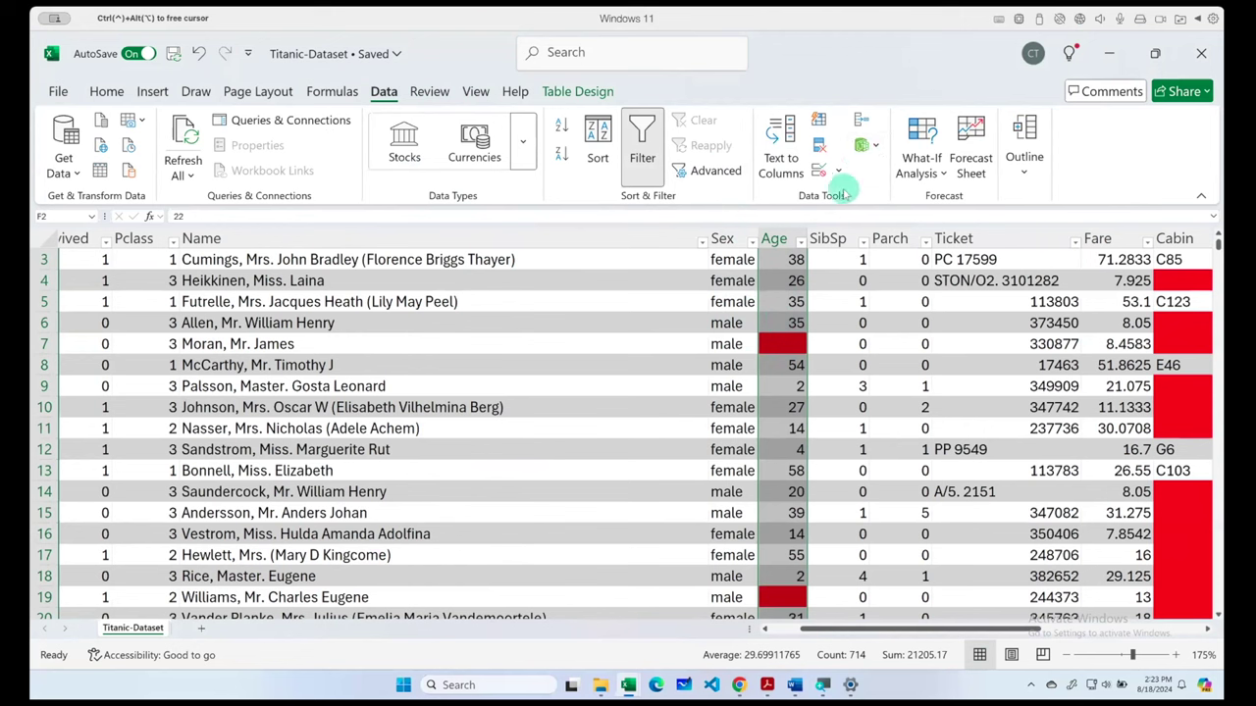
click(261, 121)
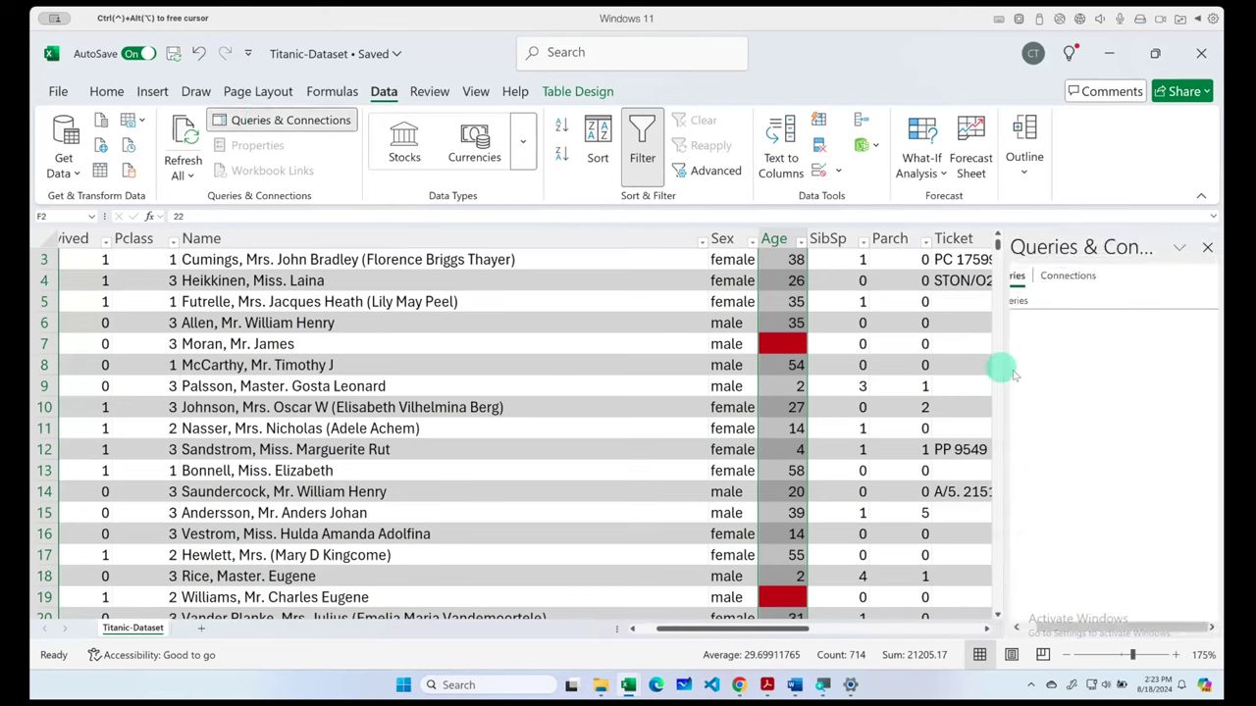
click(1207, 252)
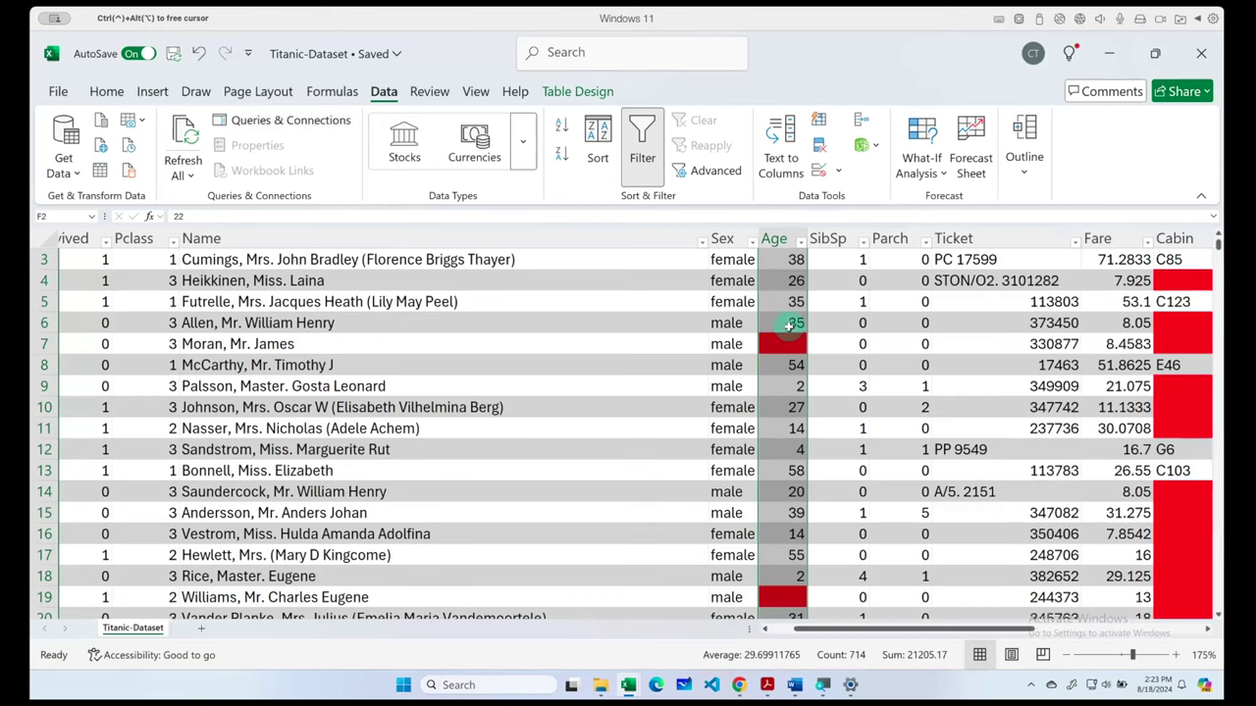
click(707, 339)
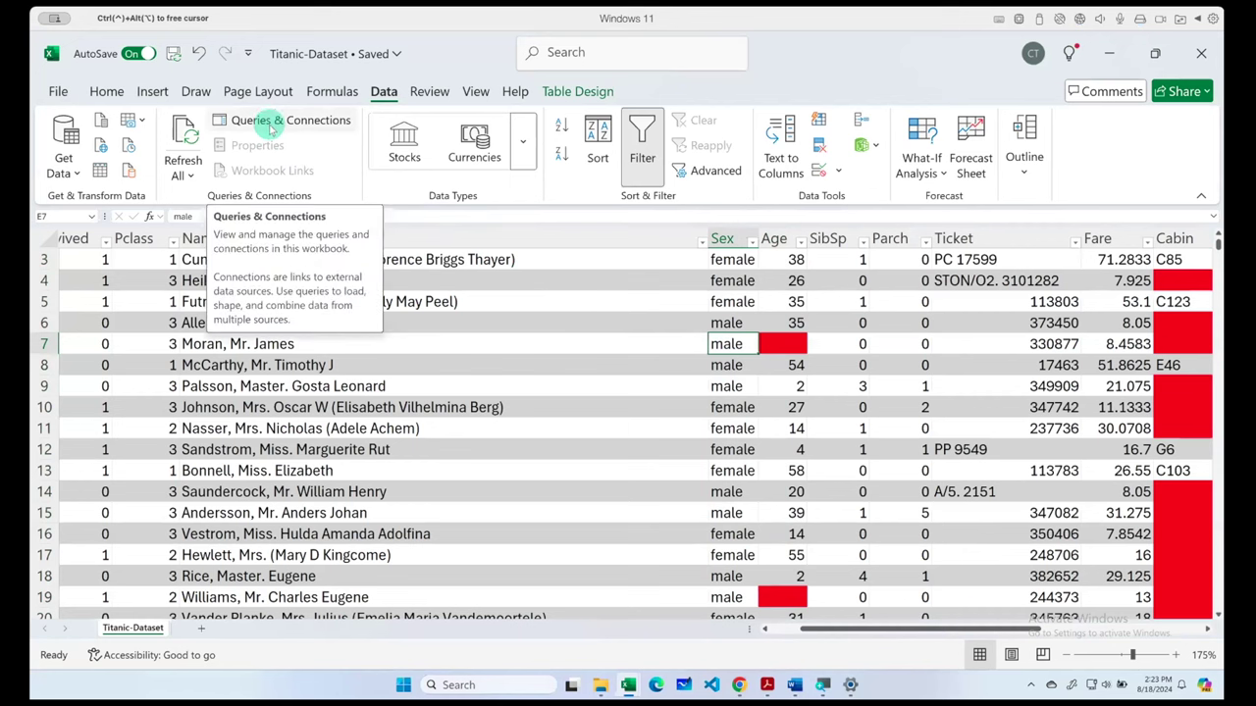
- Look at Refresh All, From Picture, Data Validation and Advanced Filter, cancelling each without changes
click(193, 176)
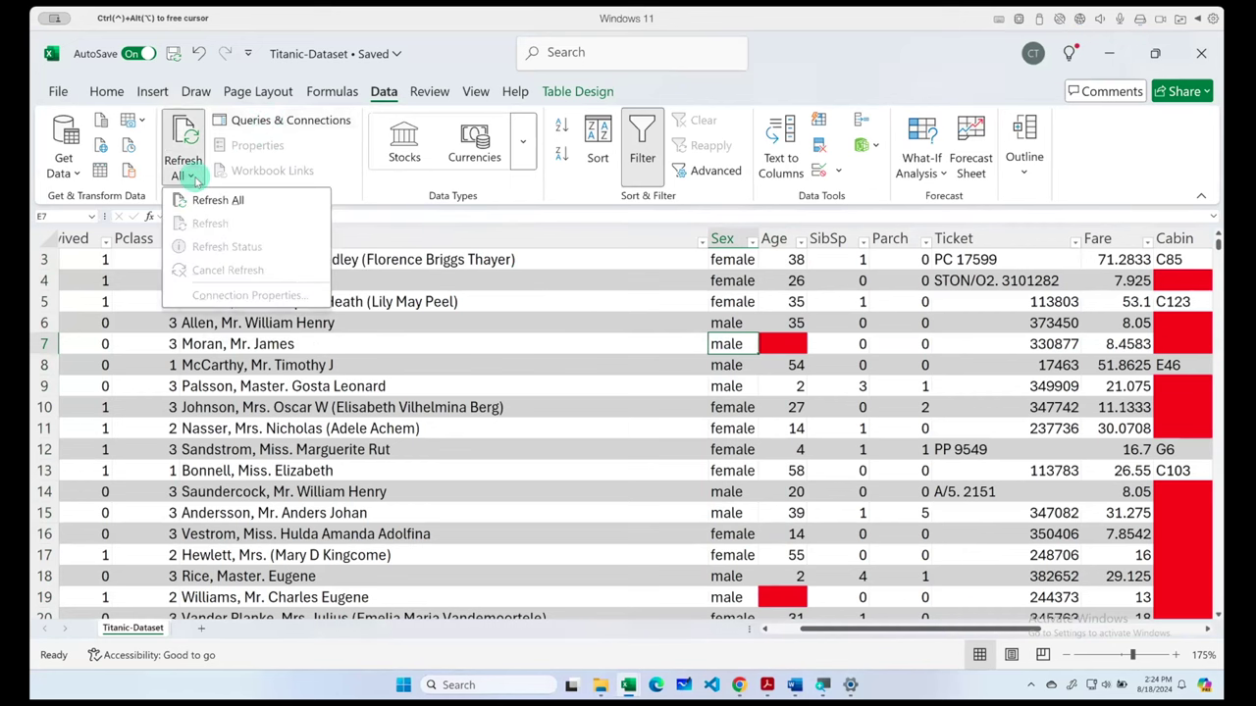
click(189, 130)
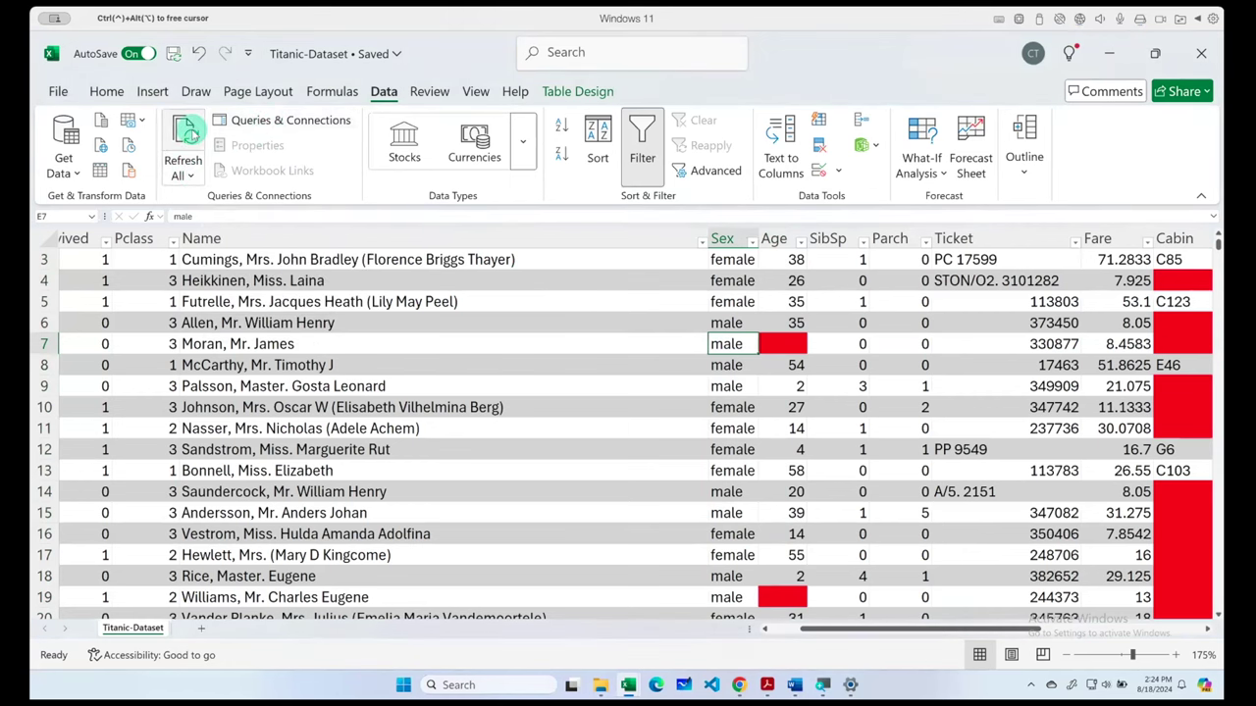
click(142, 121)
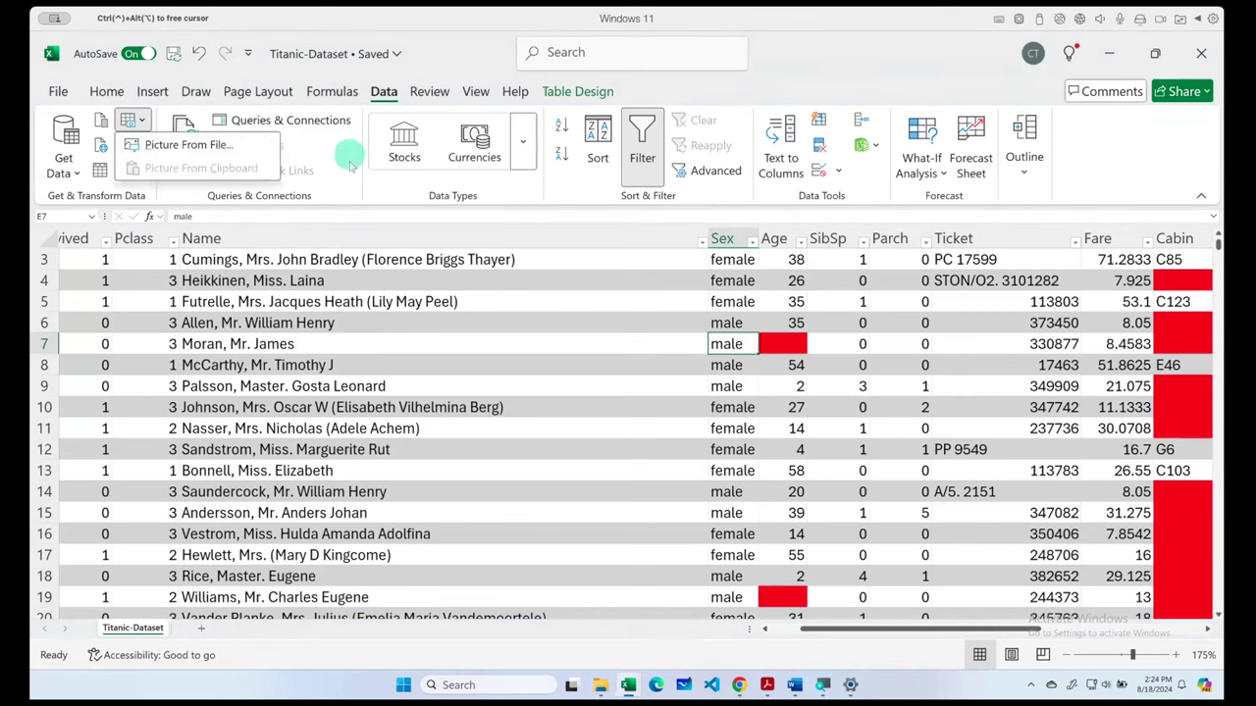
click(526, 208)
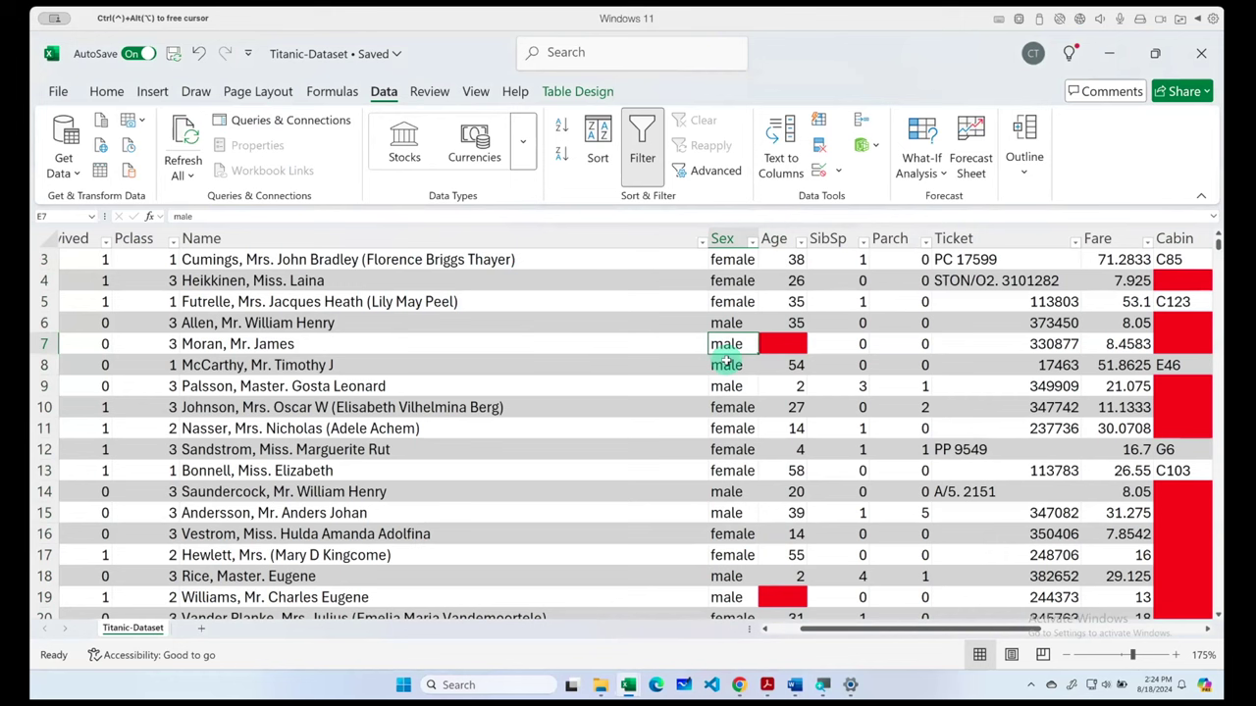
click(841, 172)
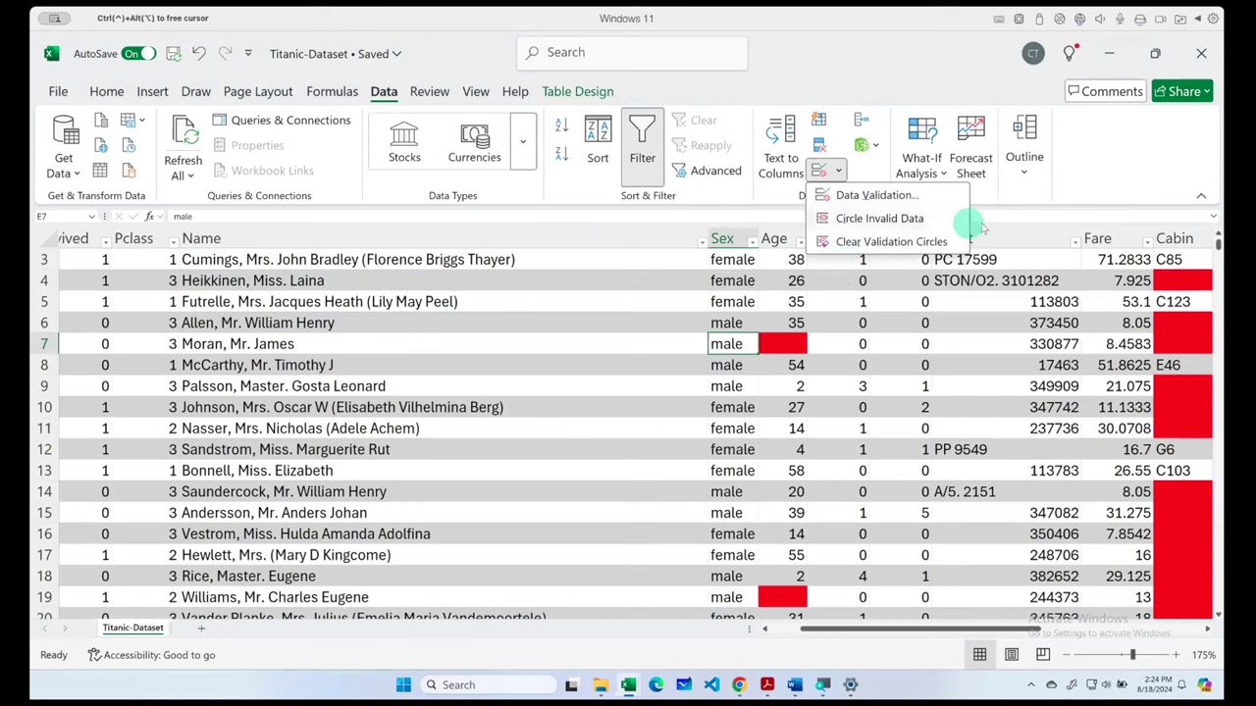
click(1124, 189)
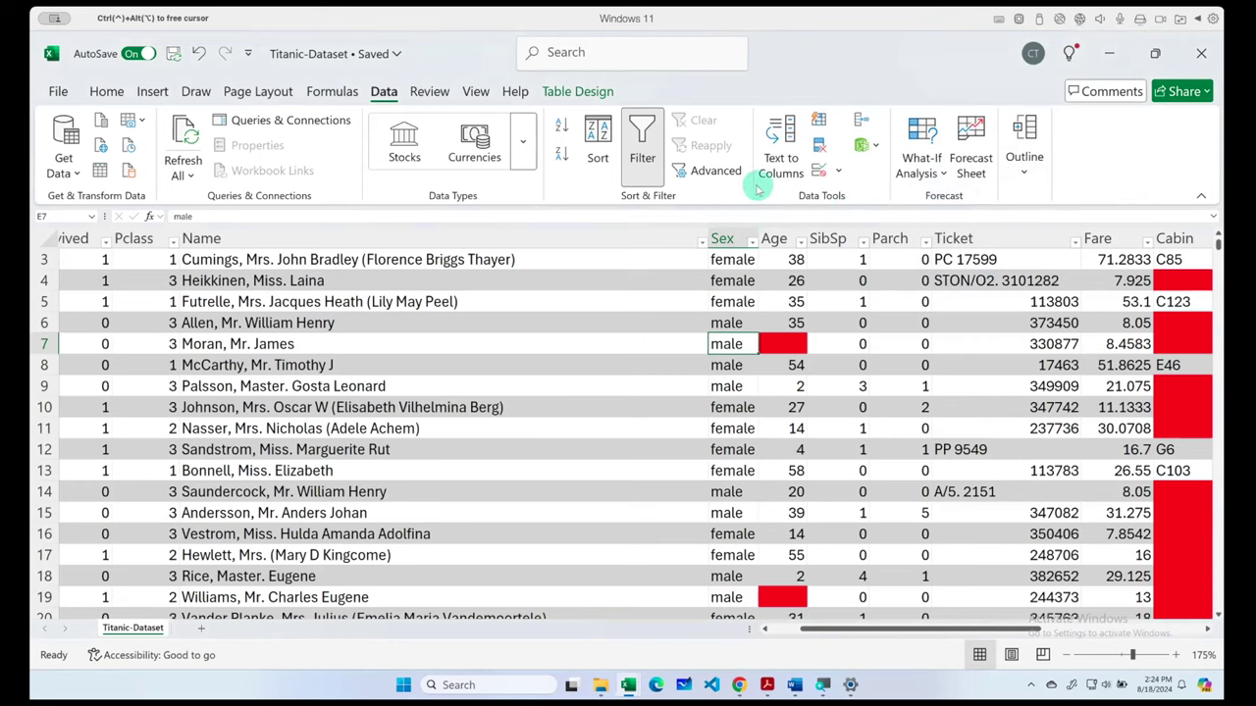
click(716, 171)
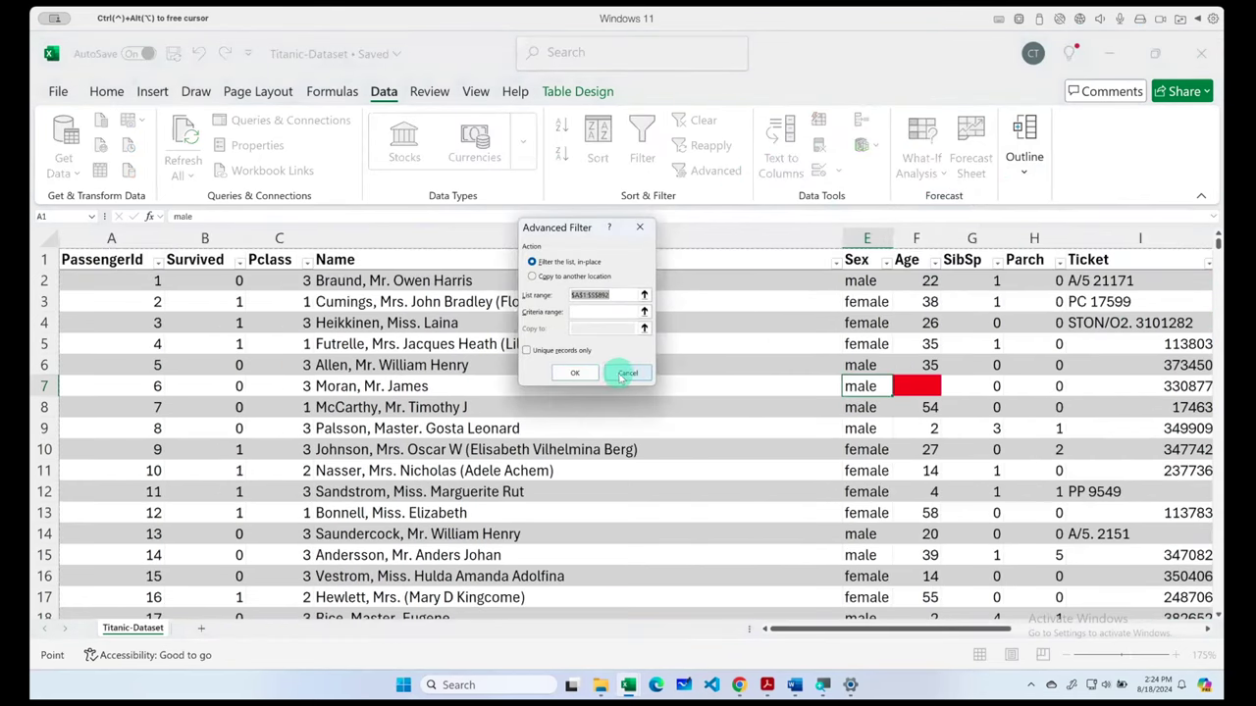
click(625, 373)
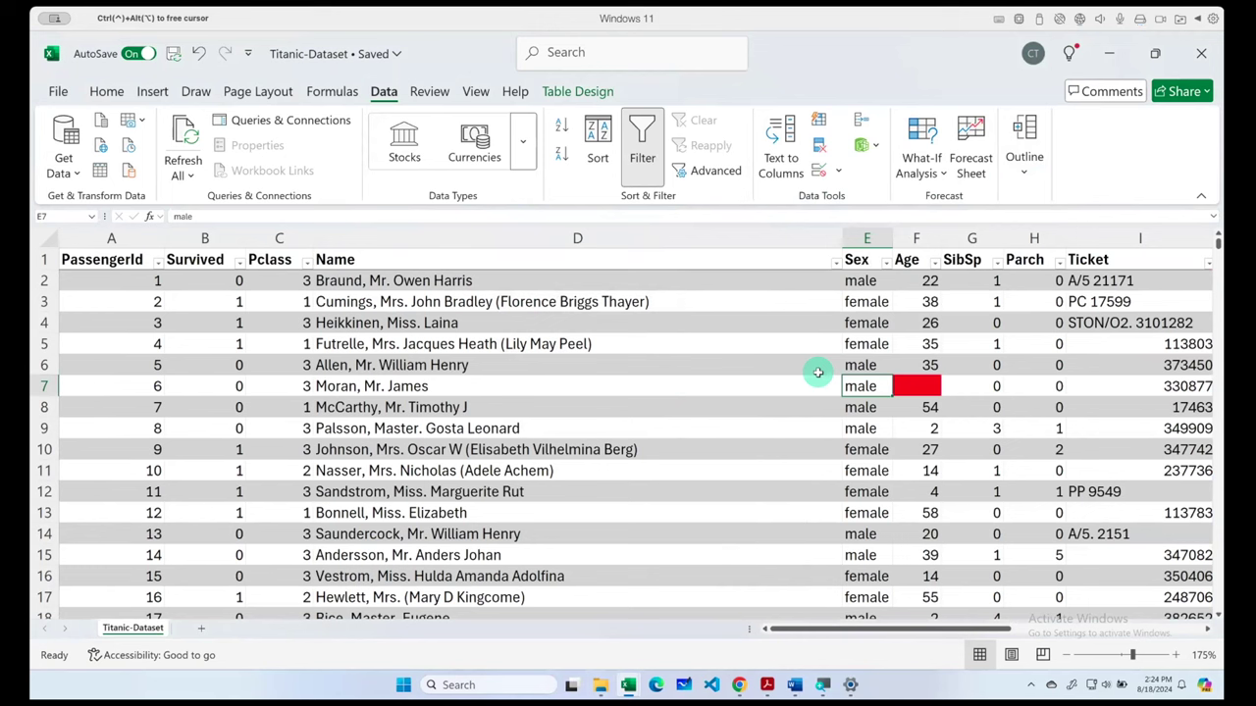
click(915, 238)
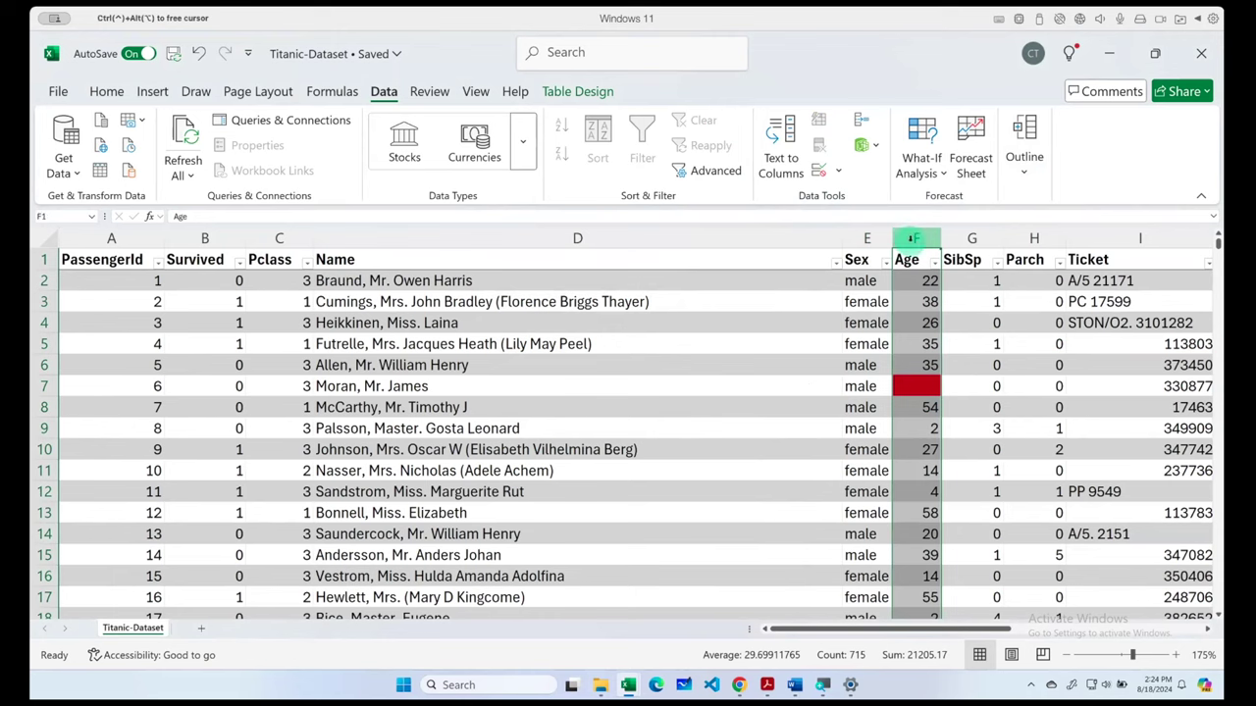
ctrl+scroll(925, 403, up, 3)
scroll(933, 406, right, 5)
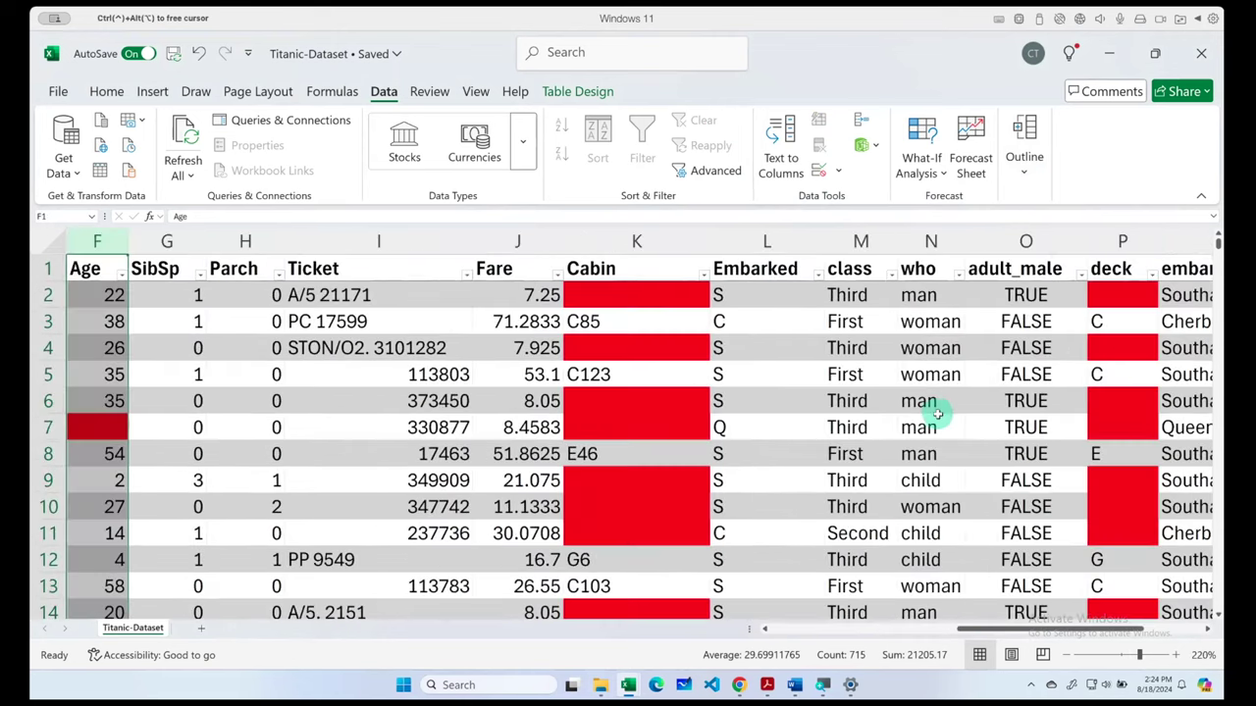
scroll(834, 416, left, 1)
scroll(741, 427, left, 2)
click(911, 432)
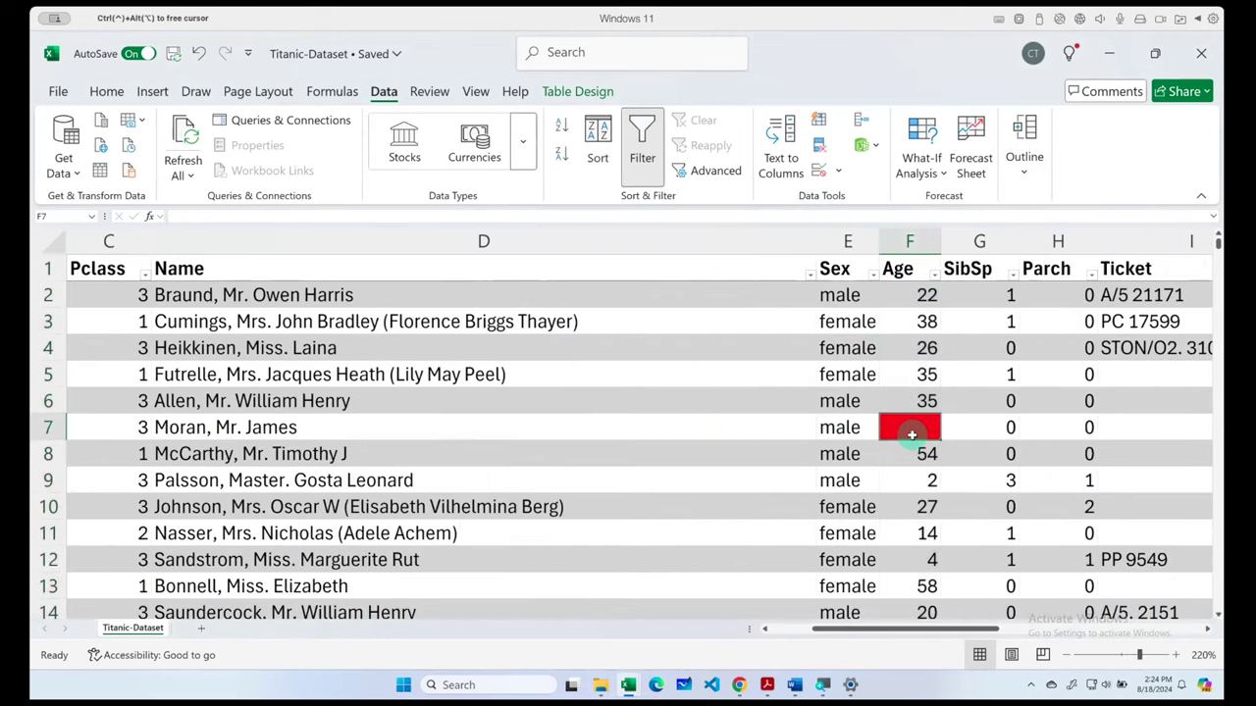
click(910, 247)
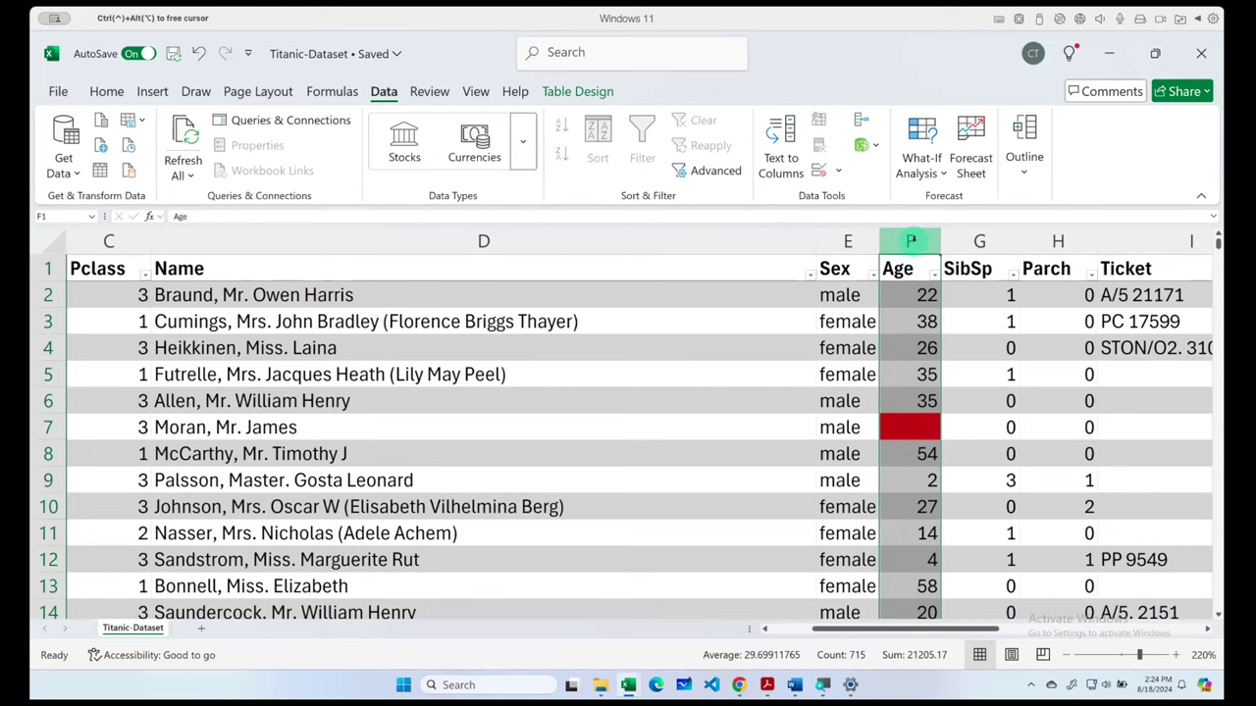
click(914, 292)
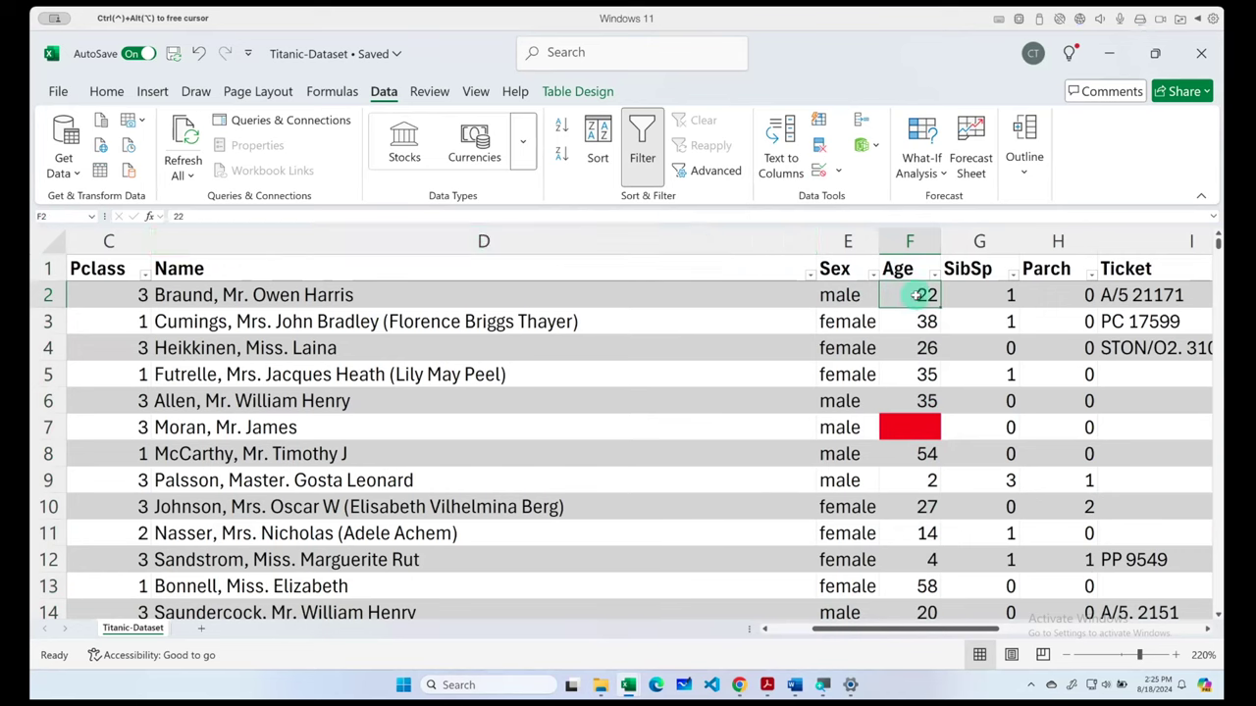
drag(1216, 243, 1215, 606)
click(904, 579)
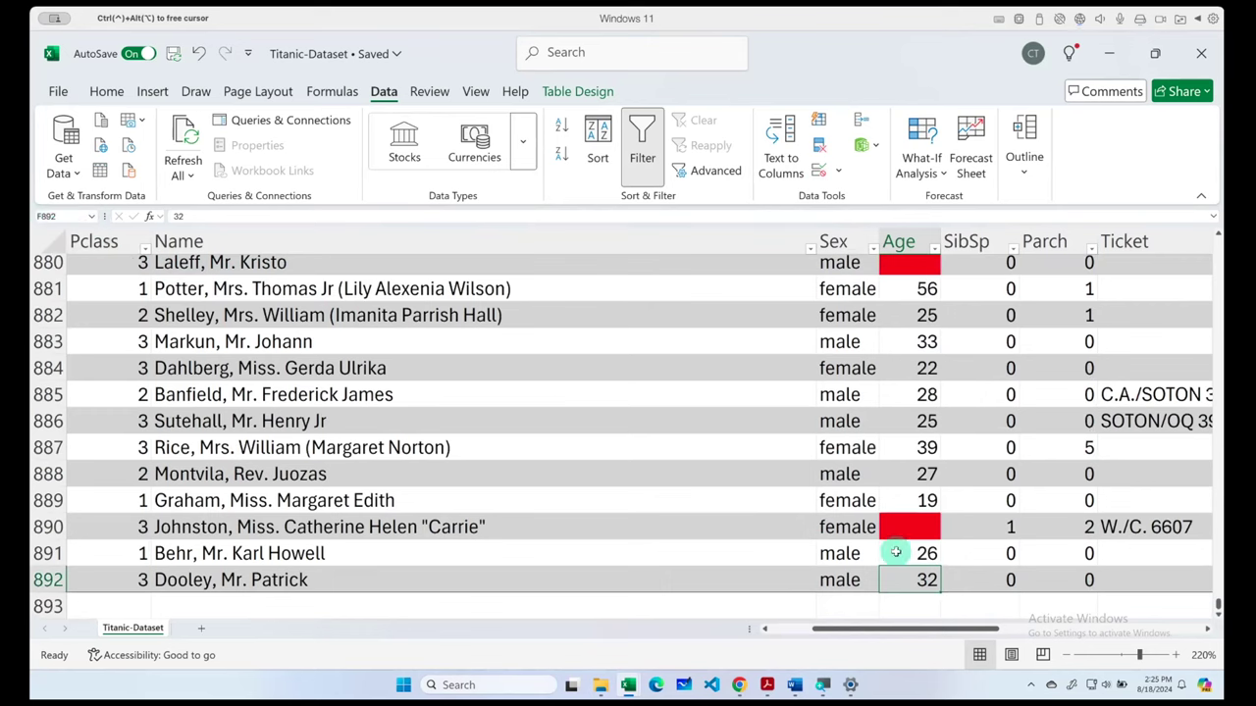
drag(1216, 605, 1217, 240)
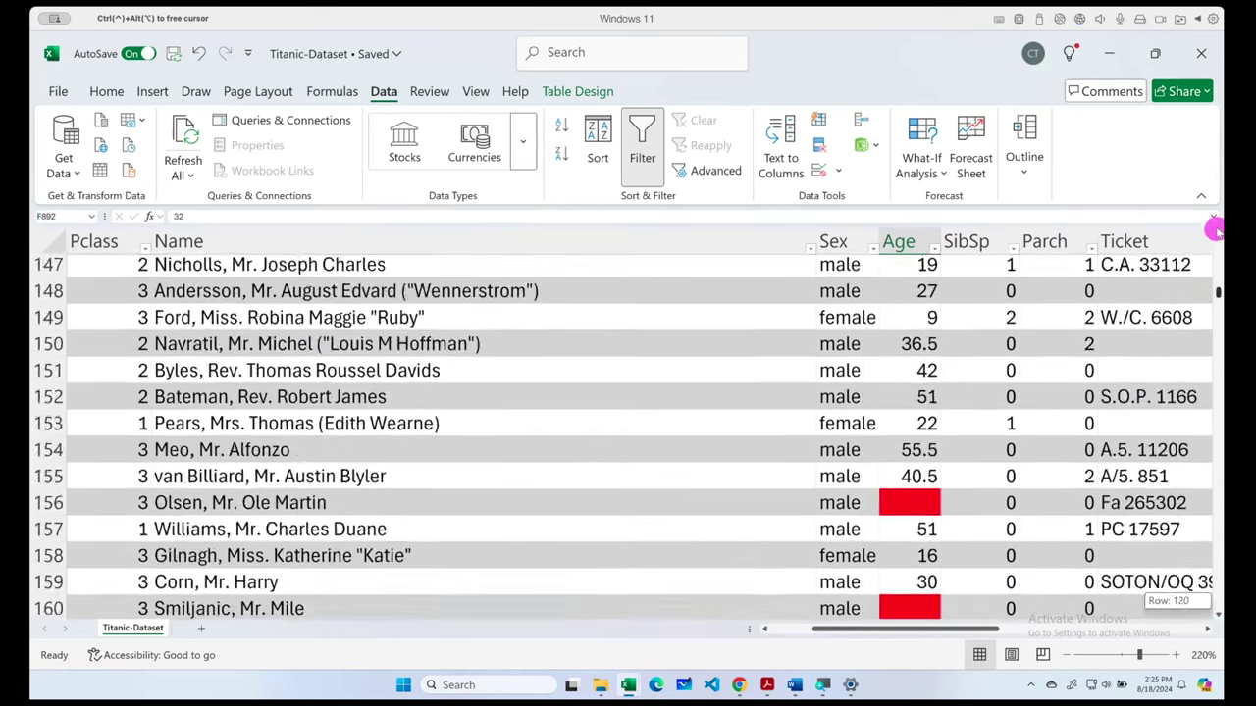
click(916, 424)
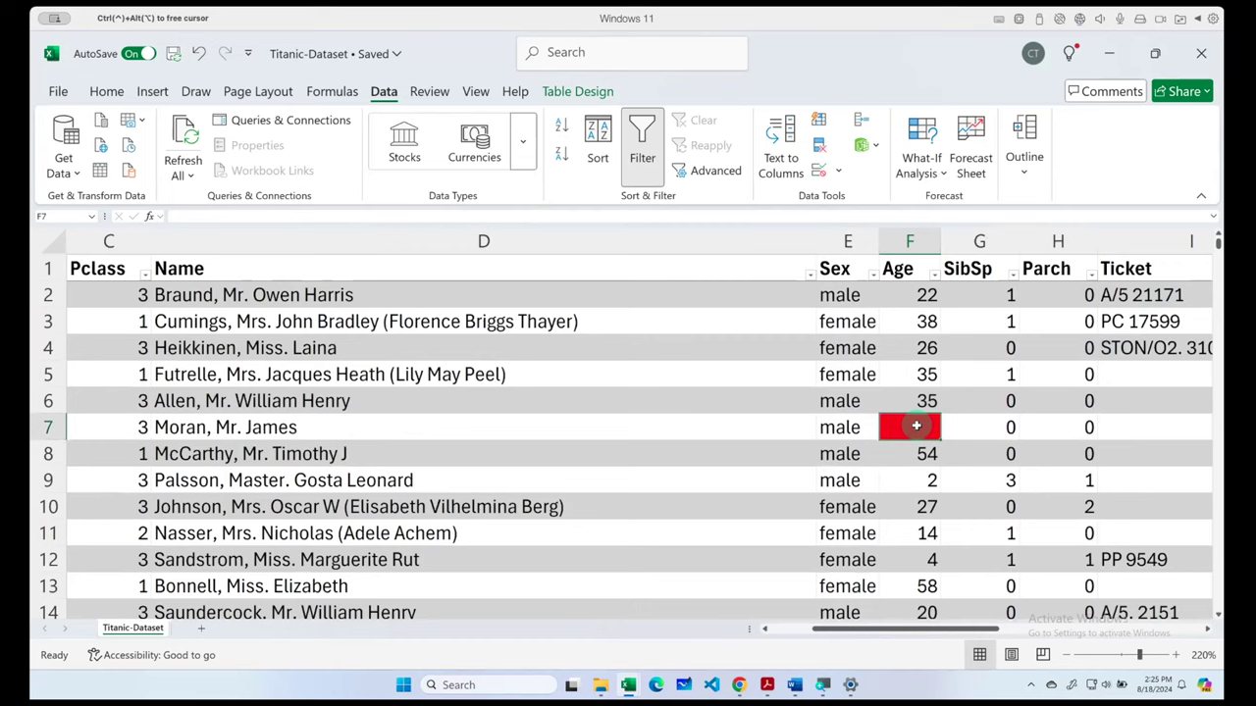
ctrl+scroll(916, 425, up, 2)
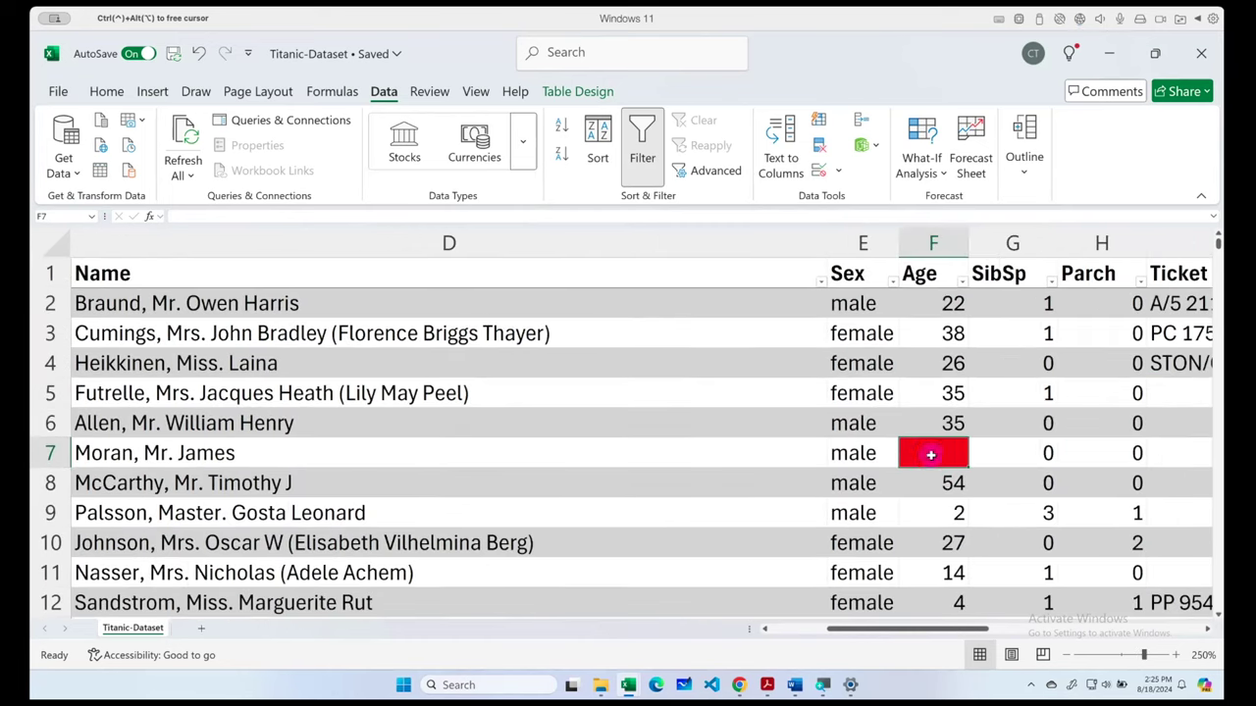
- Enter =AVERAGE($F$2:$F$892) in Moran's blank Age cell F7 and dismiss the circular-reference warning
double_click(930, 454)
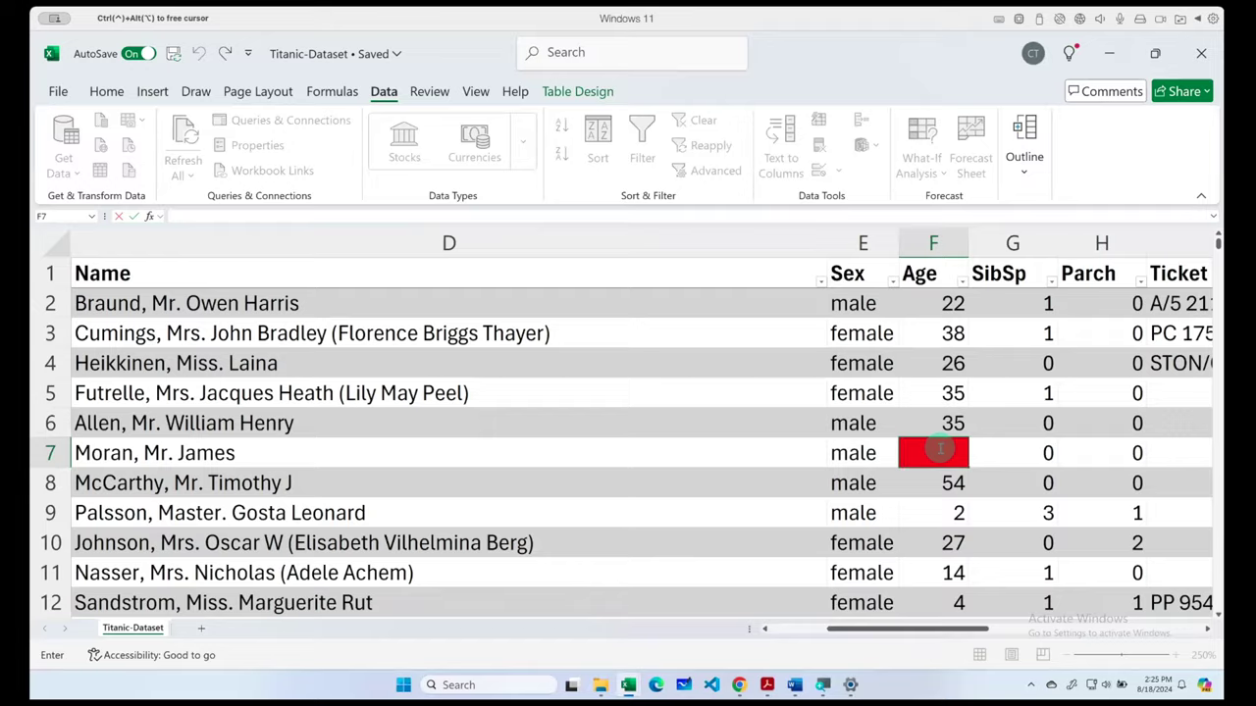
key(super+plus)
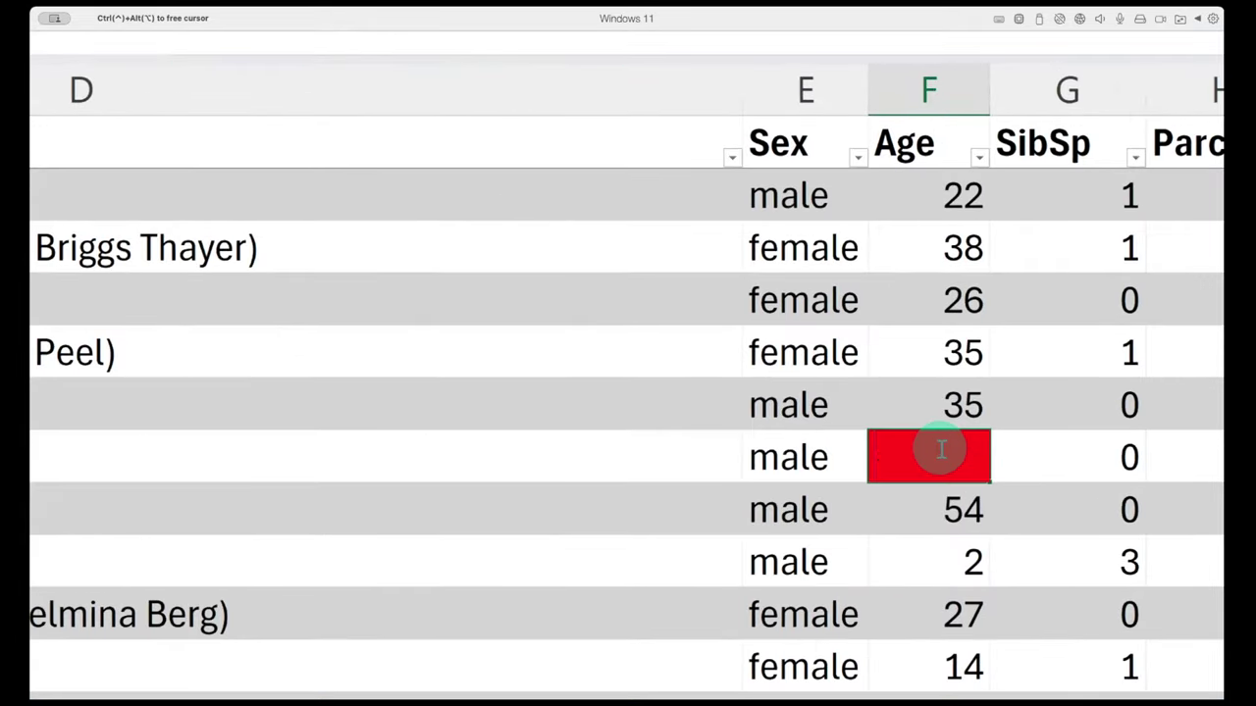
text(=AV)
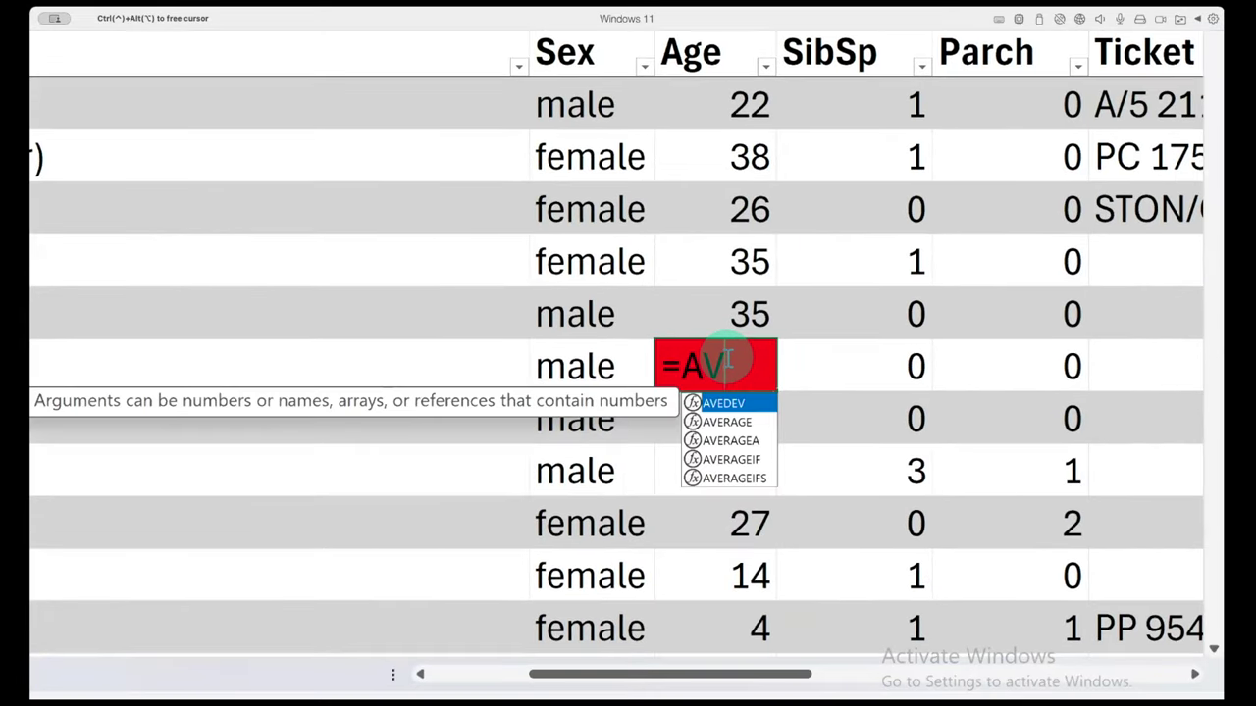
key(Down)
key(Tab)
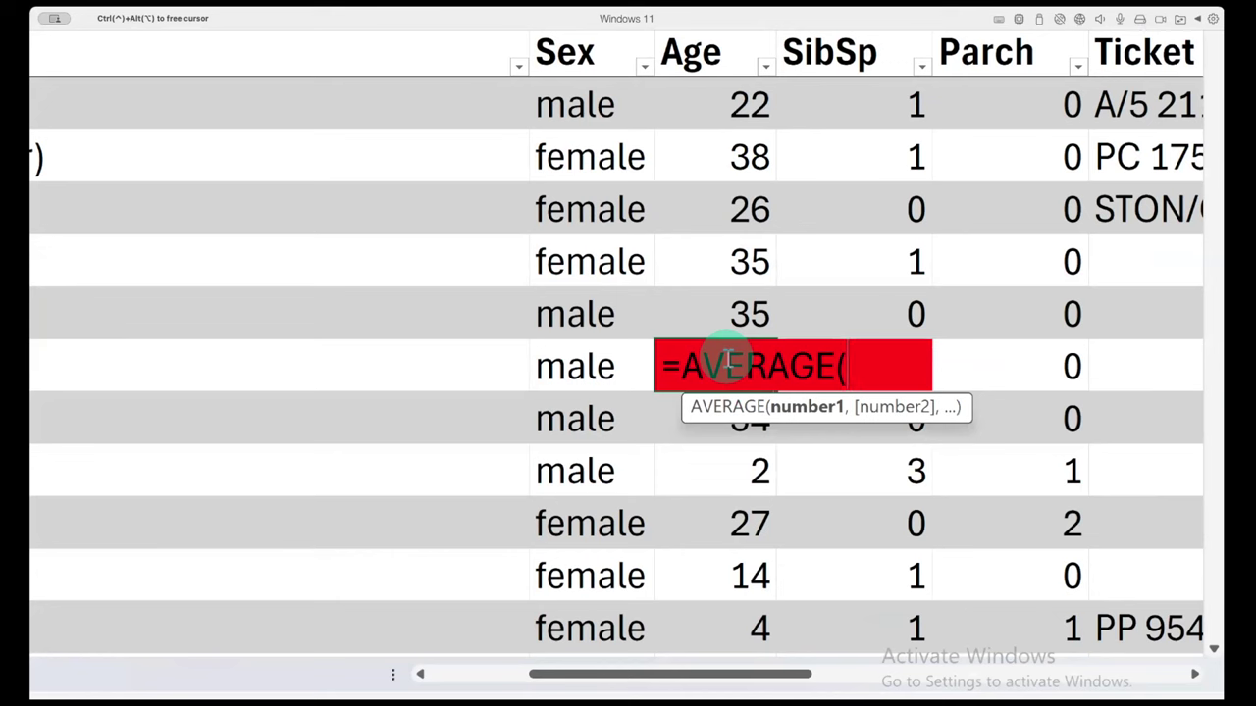
key(Up)
key(Up)
key(Up)
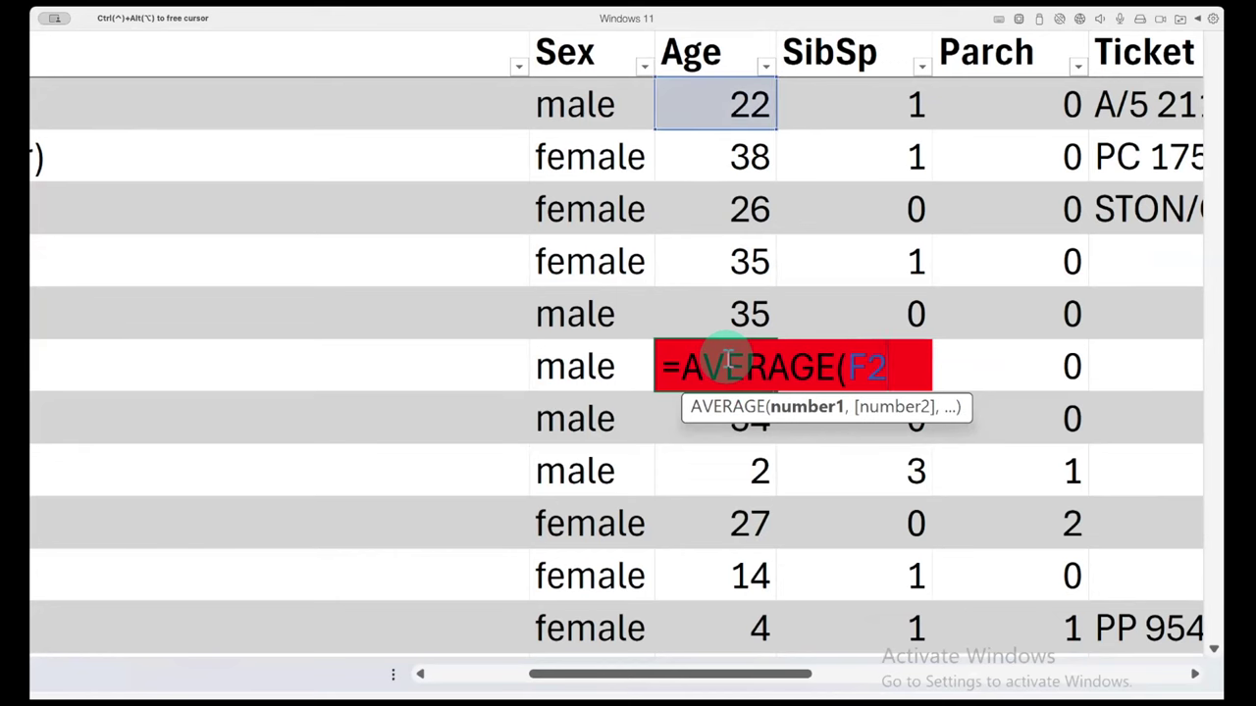
text(:F)
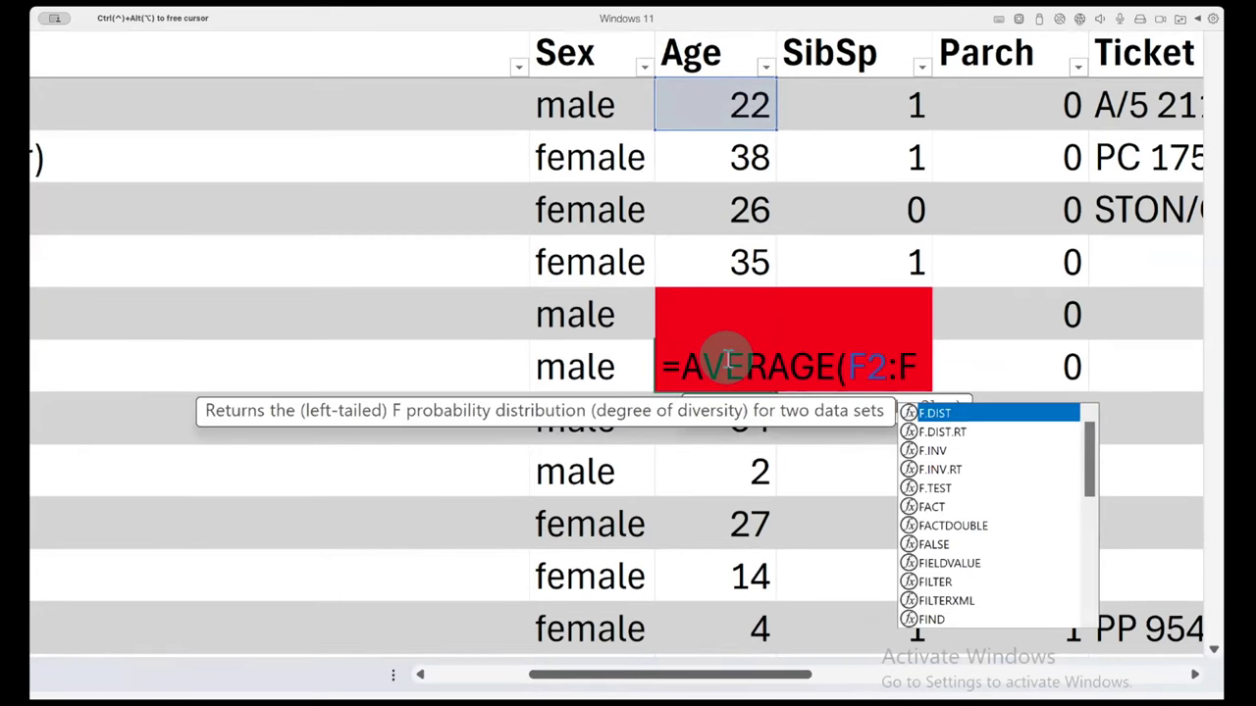
text(892)
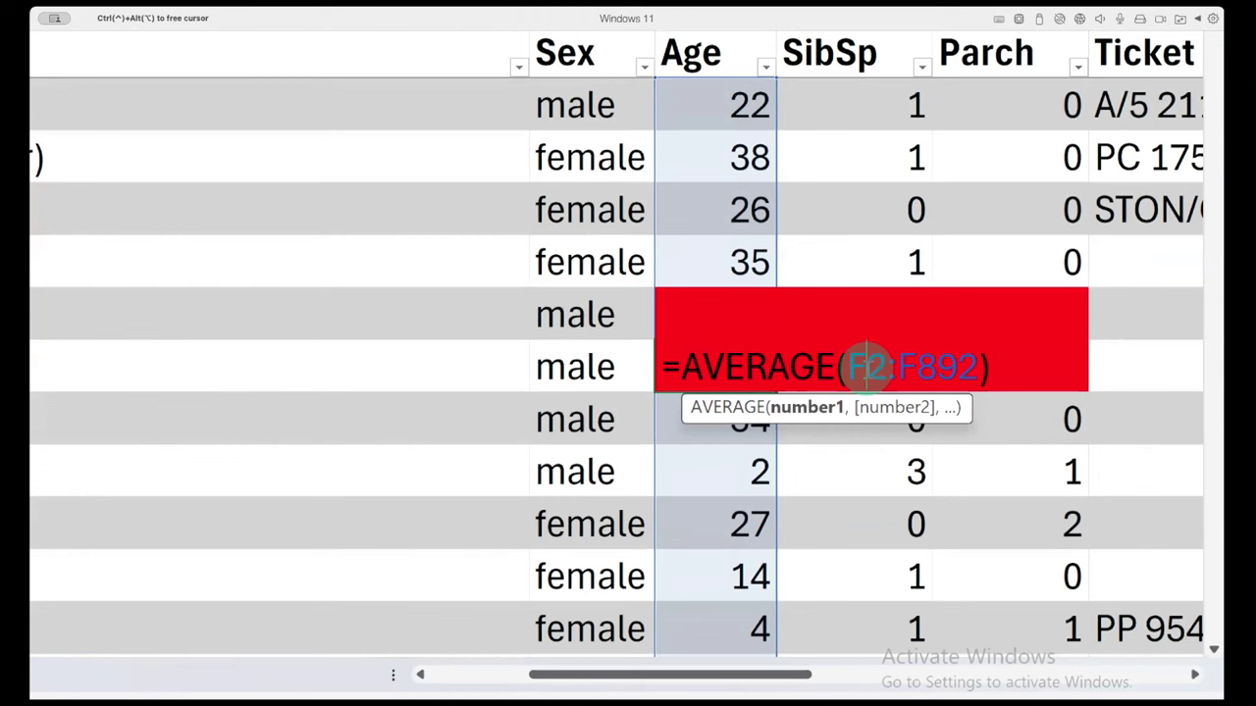
key(F4)
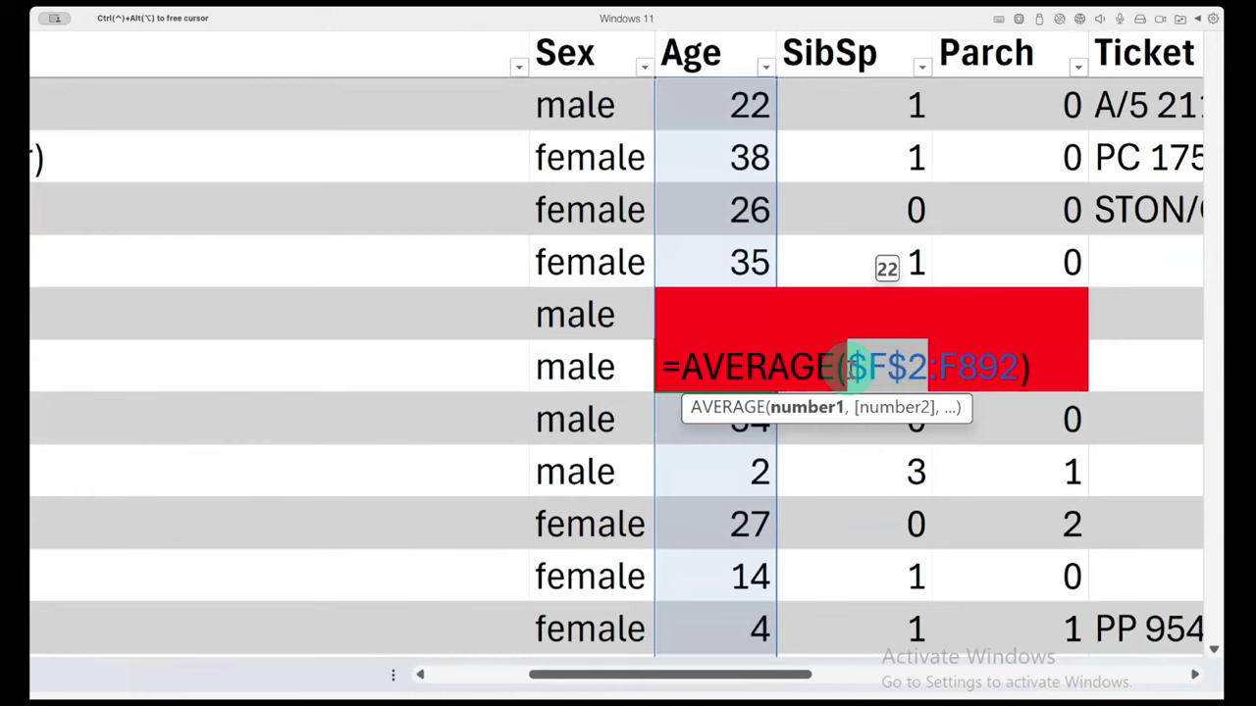
drag(853, 366, 986, 363)
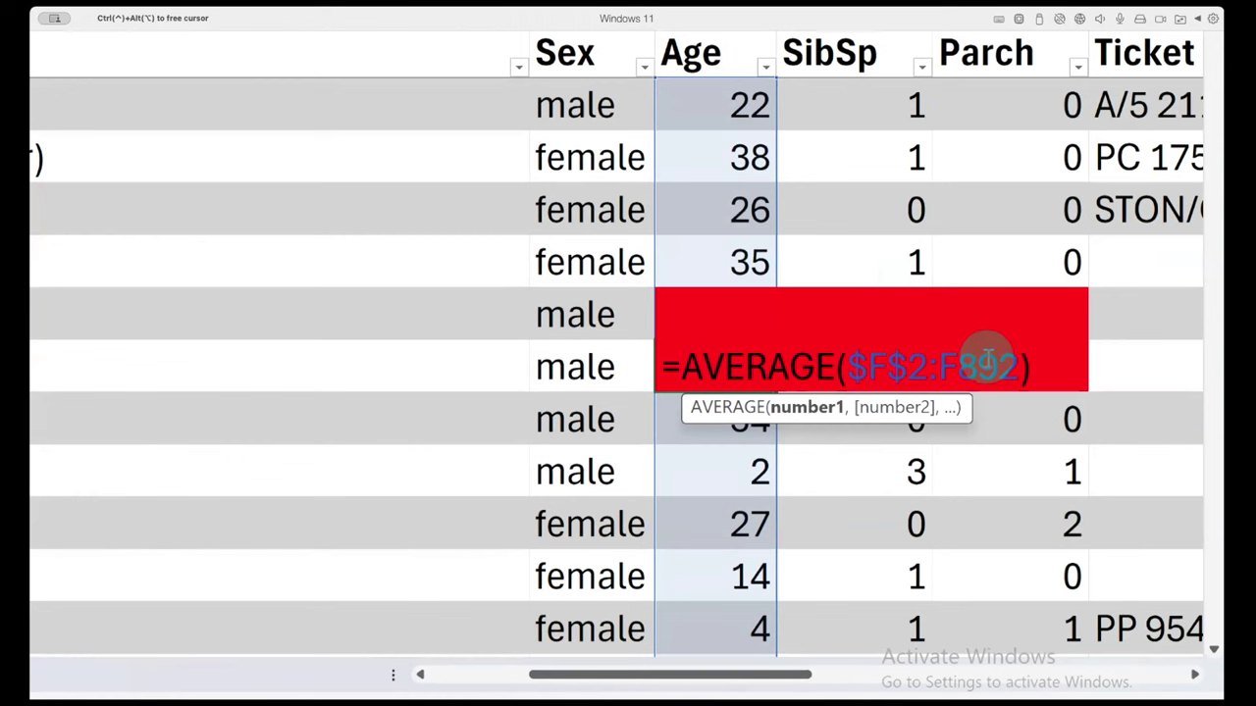
key(F4)
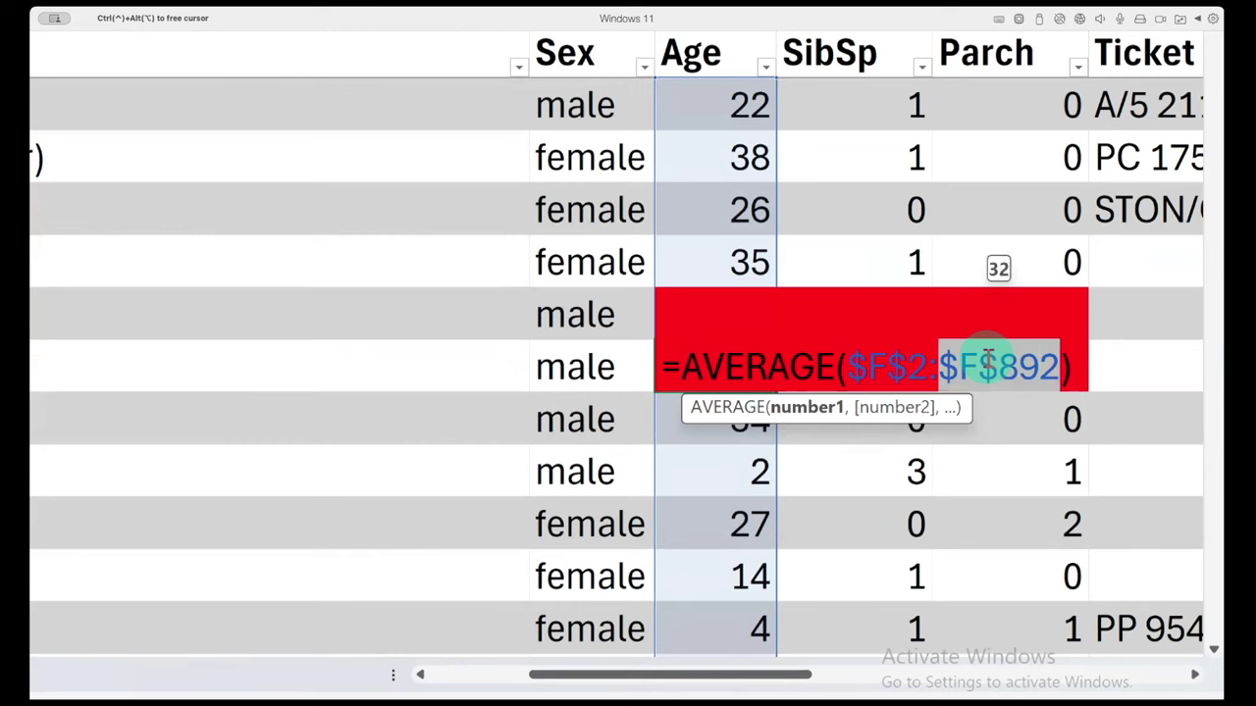
key(Return)
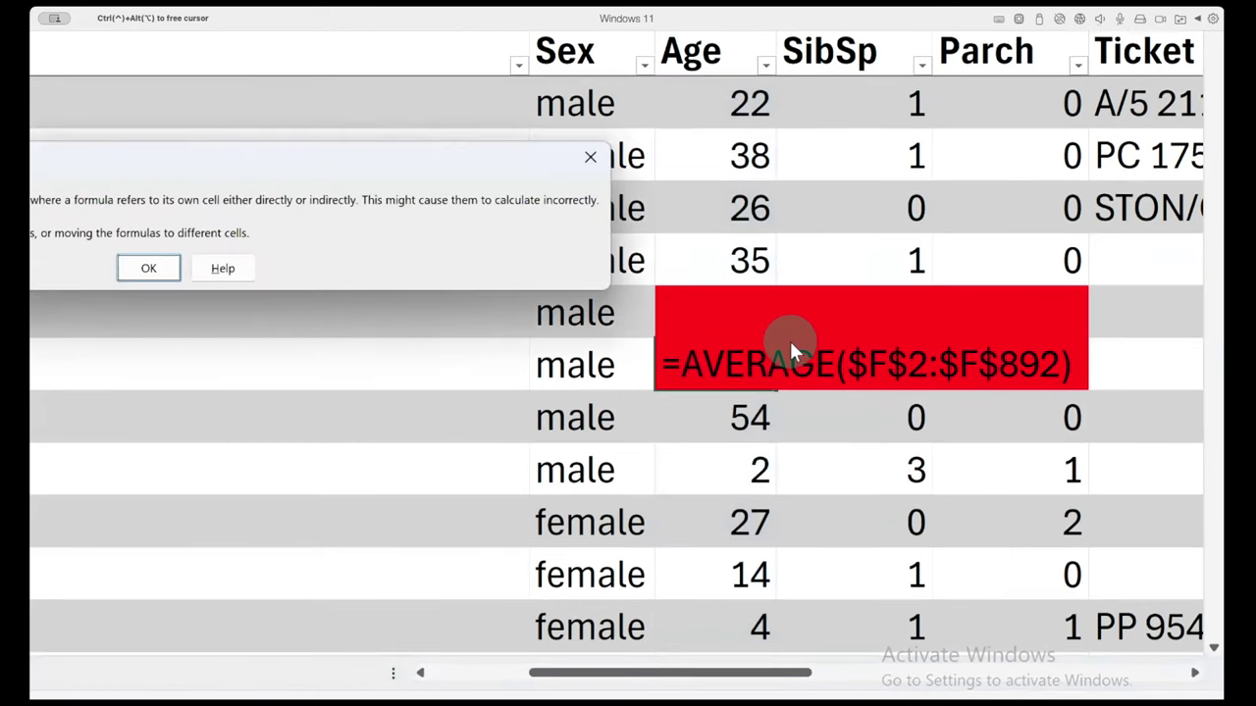
key(Return)
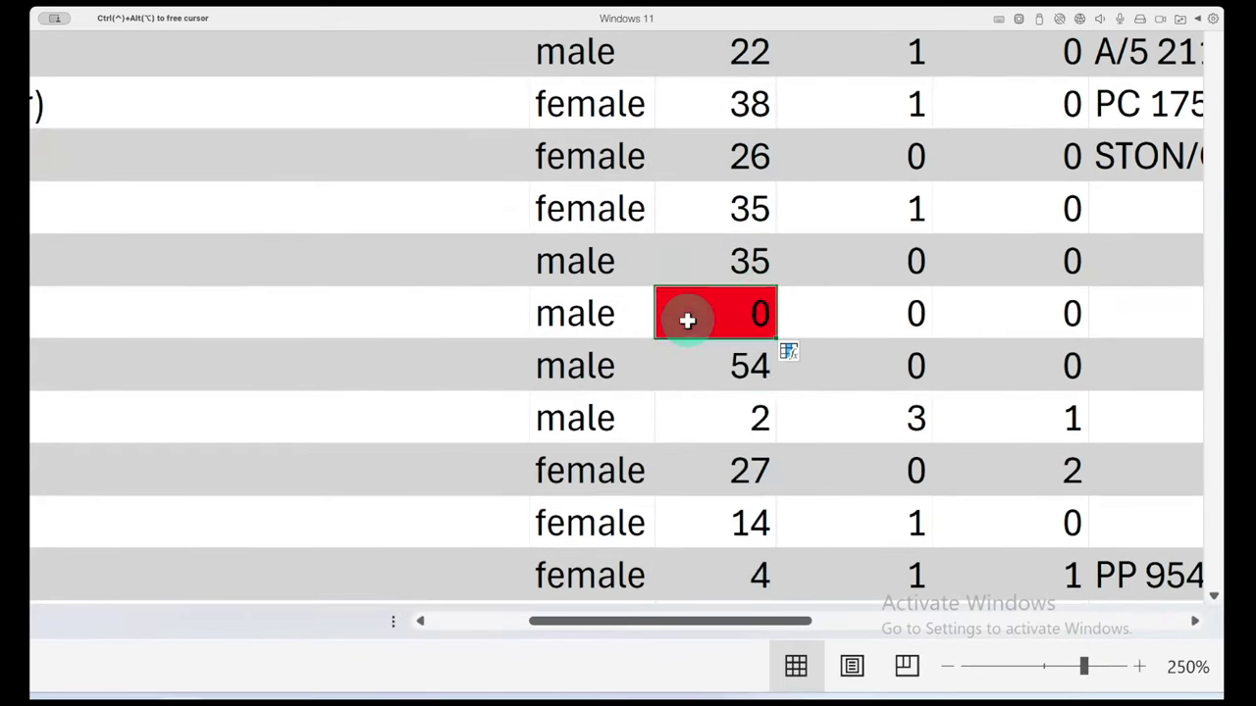
- Reopen F7's average formula to inspect and edit it again
double_click(687, 316)
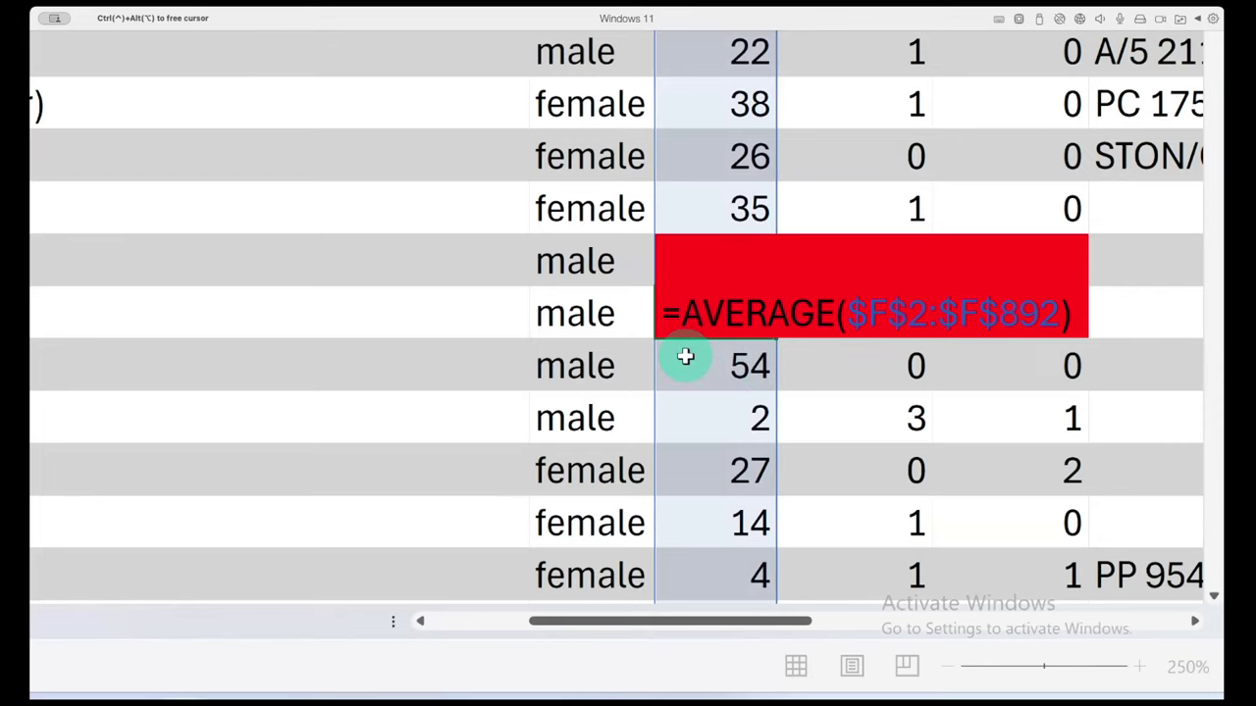
click(685, 357)
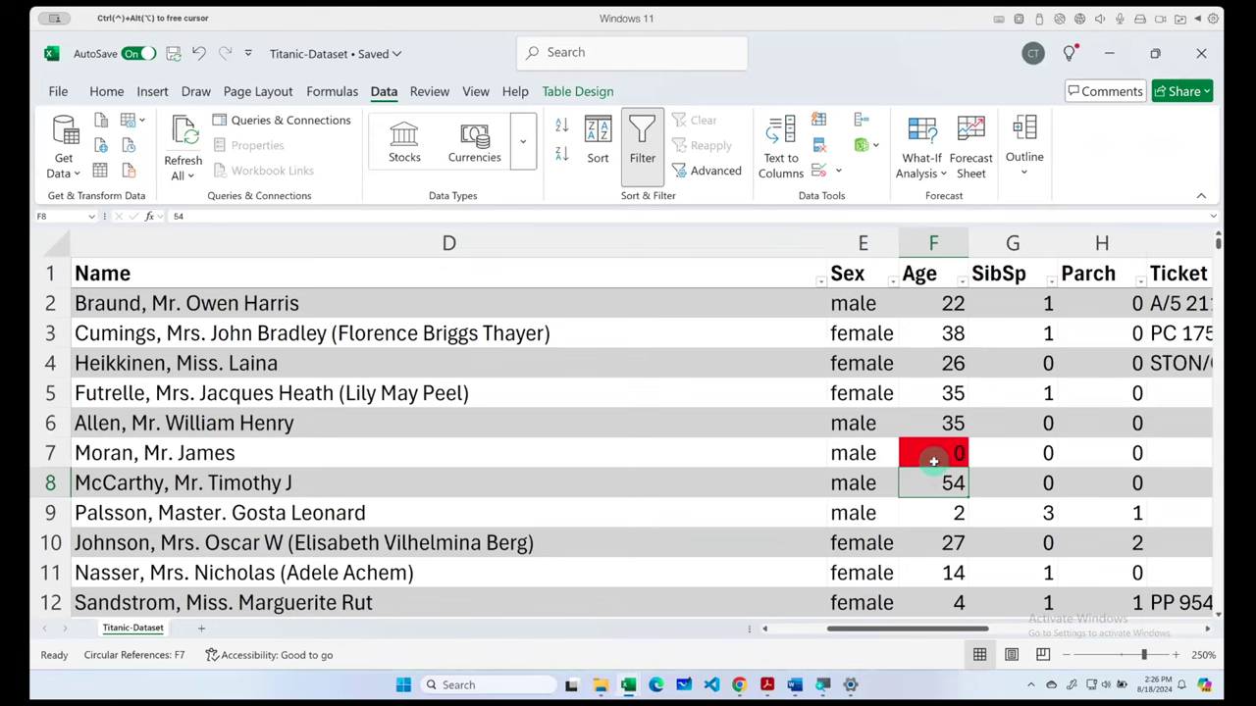
double_click(927, 453)
- Rewrite F7's AVERAGE formula using a relative F2:F89 range instead of the absolute one
click(1025, 453)
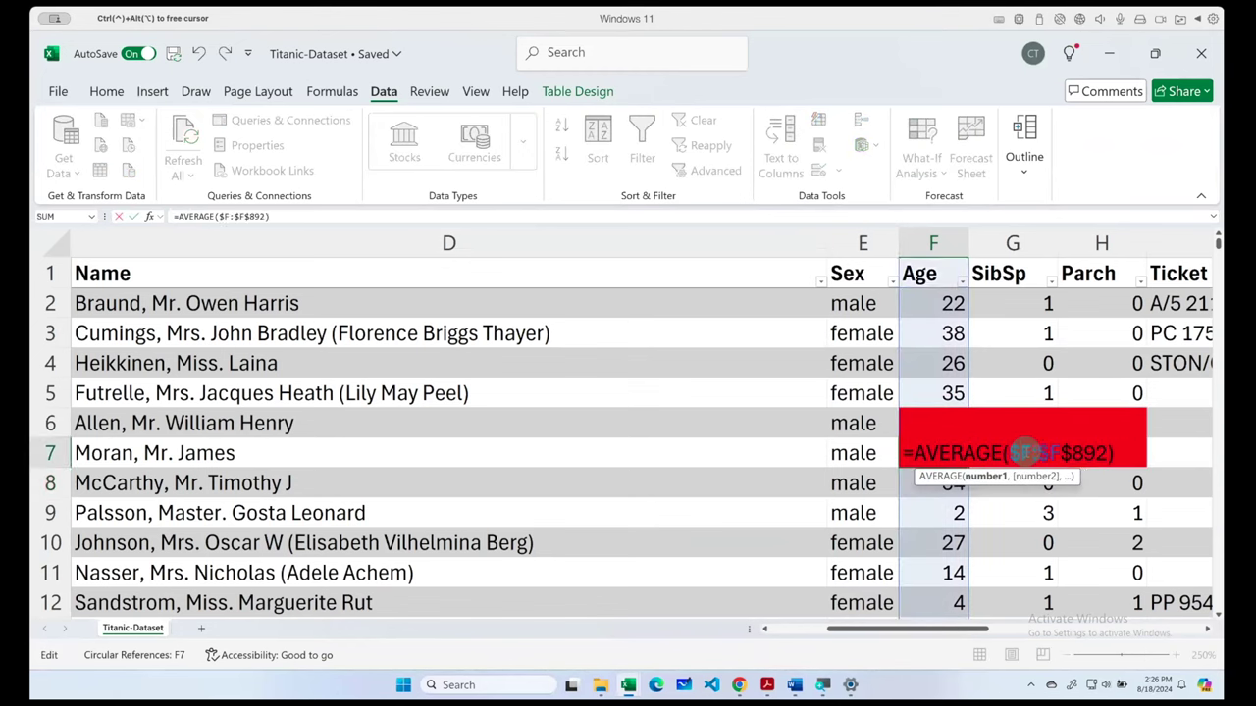
key(Delete)
key(Delete)
key(Delete)
key(Delete)
key(Delete)
key(Delete)
key(Delete)
key(Delete)
key(BackSpace)
key(BackSpace)
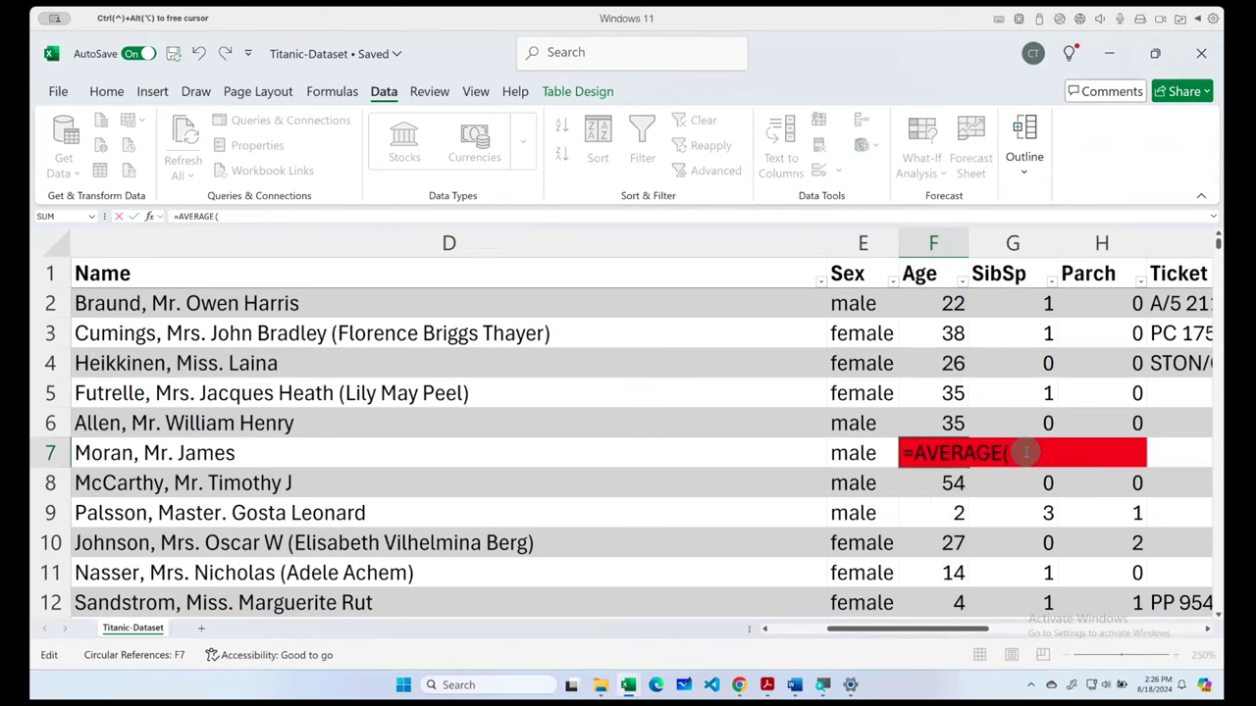
key(BackSpace)
key(BackSpace)
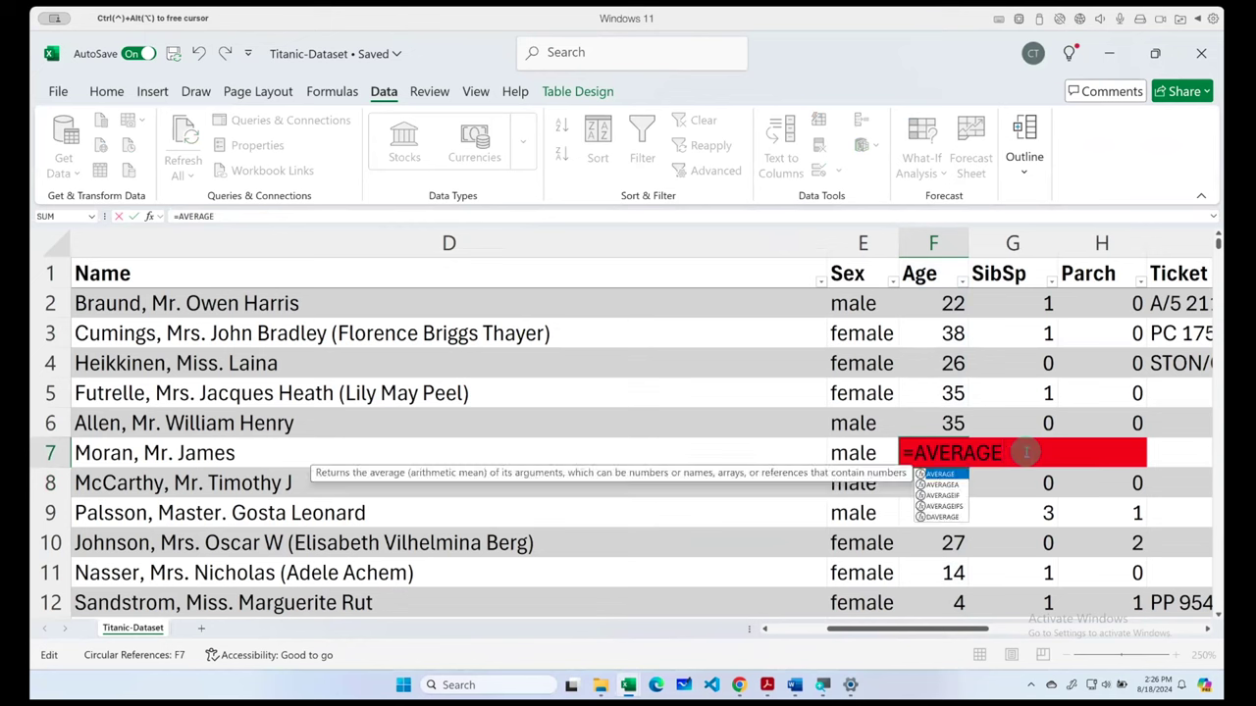
text((F2)
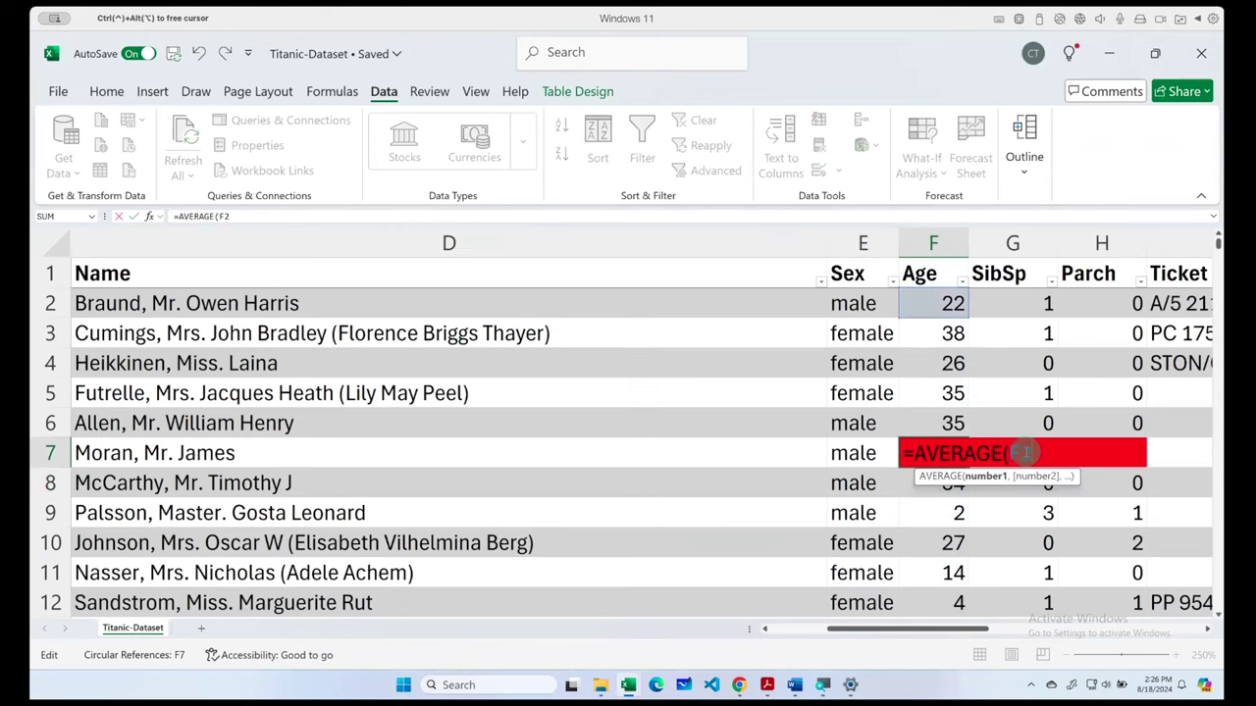
text(:F)
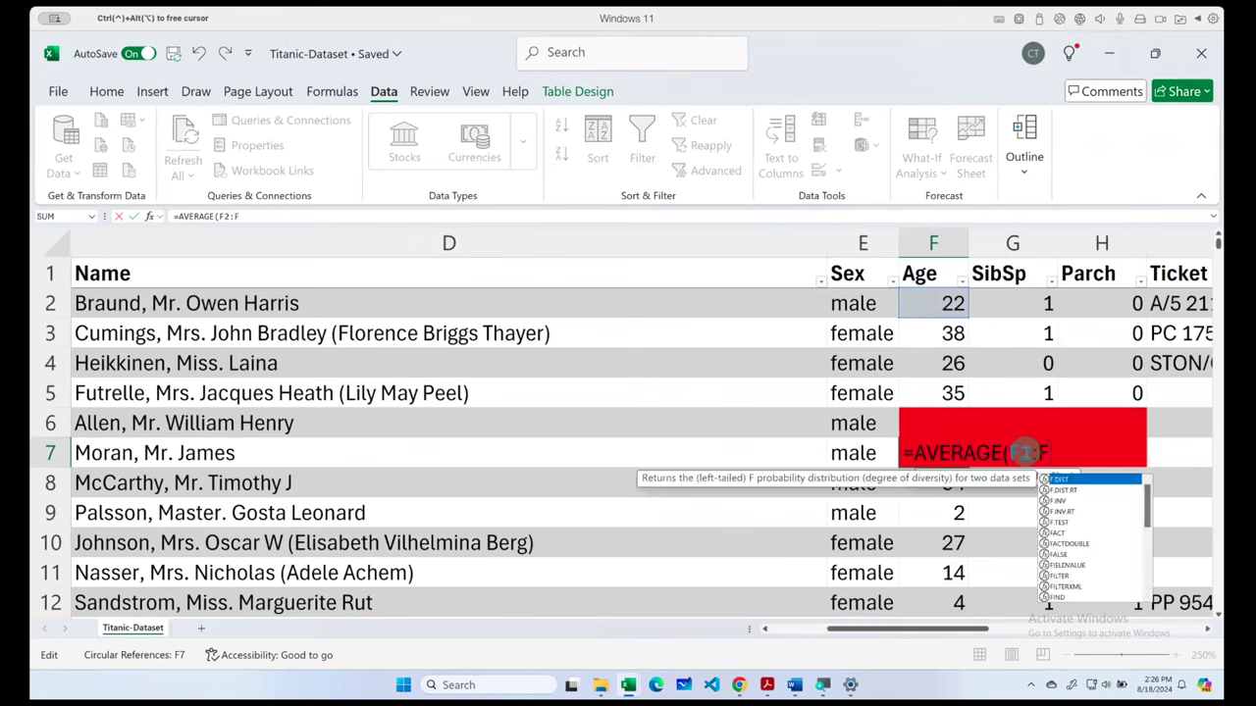
text(892)
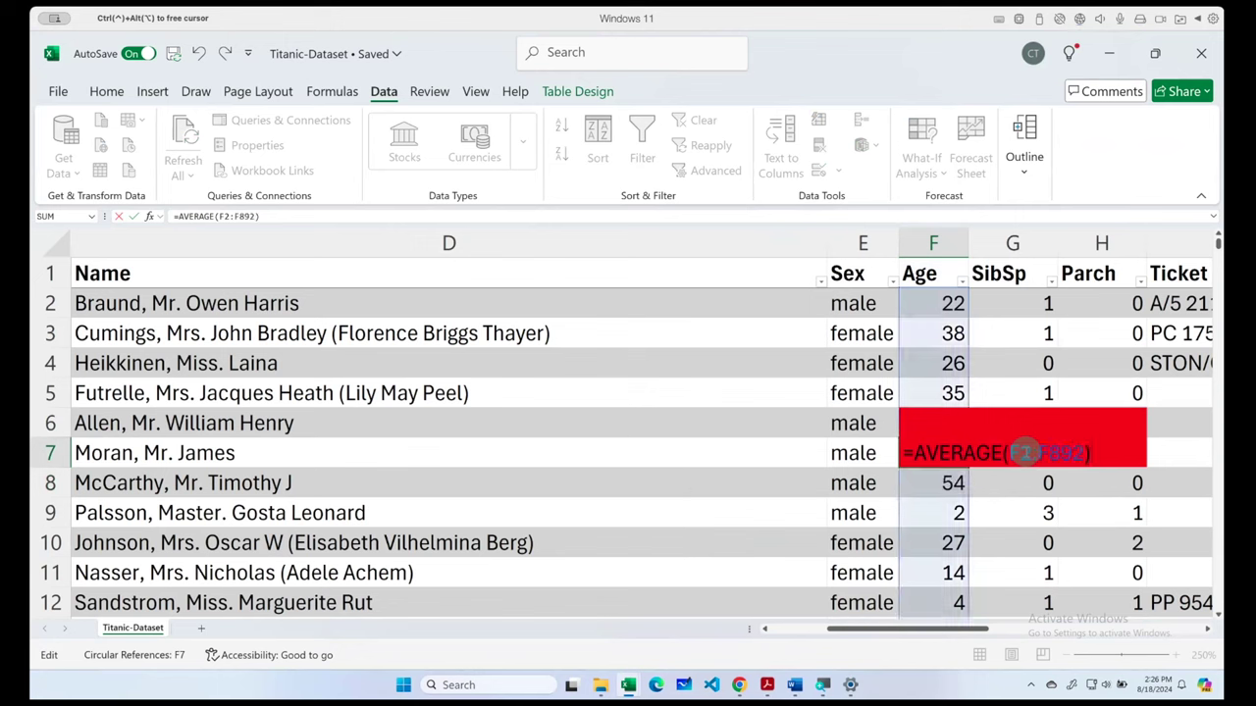
key(Return)
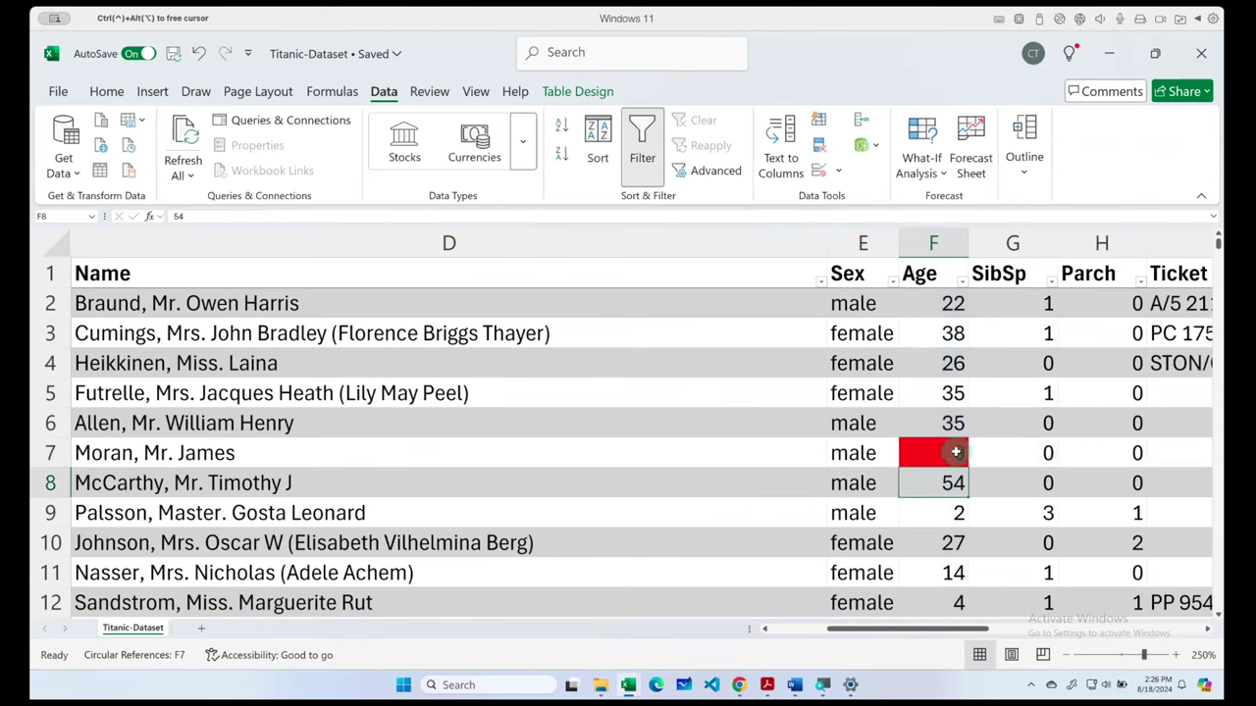
- Clear the formula from F7 so the cell is blank, then scroll down the table
click(952, 453)
double_click(940, 457)
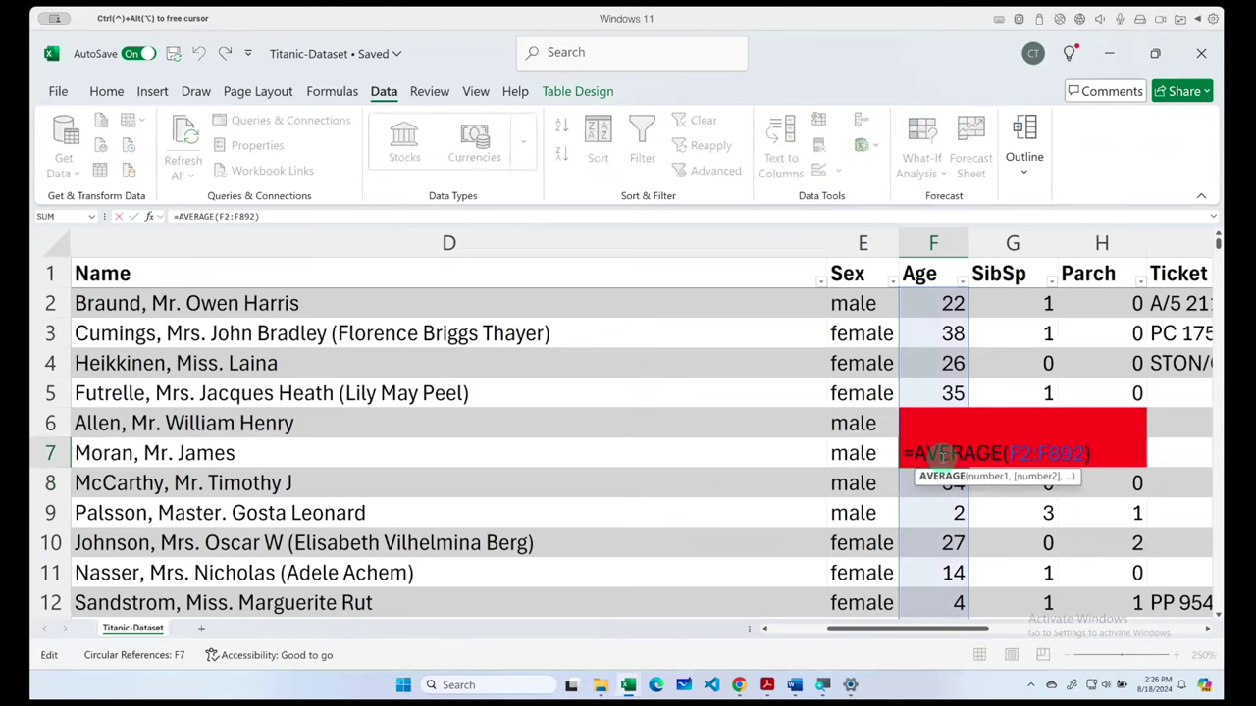
drag(1087, 451, 1010, 451)
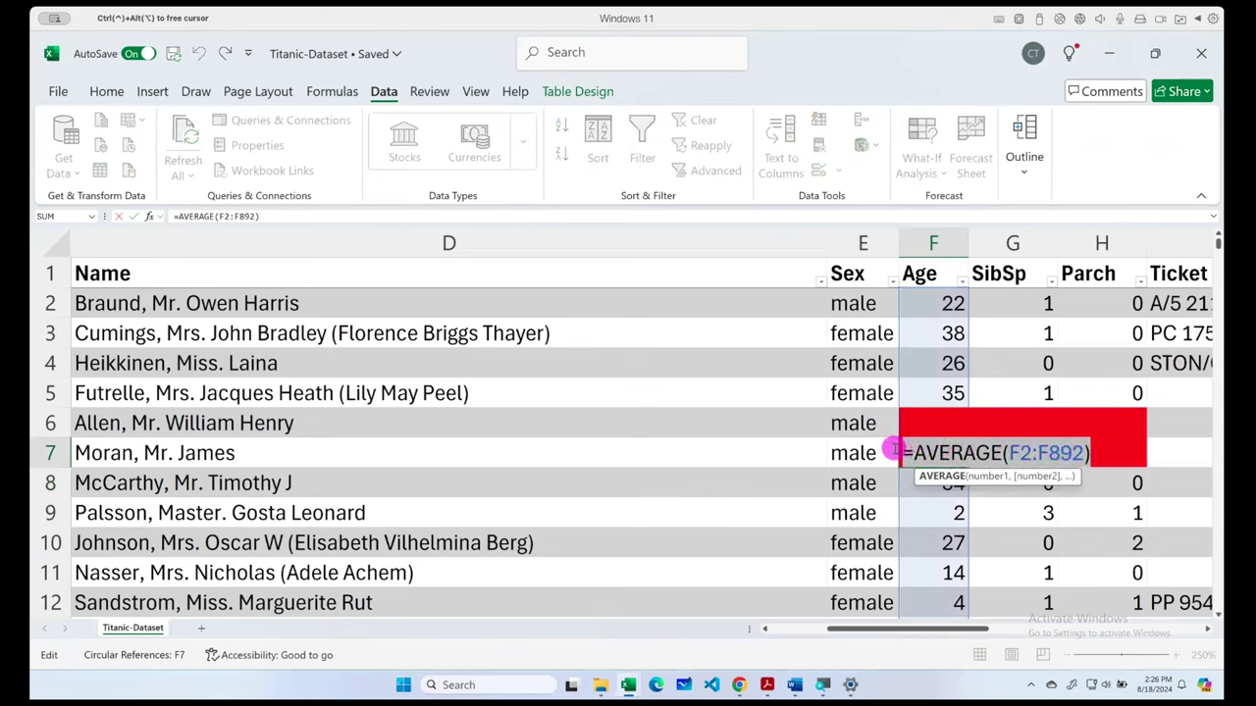
key(Escape)
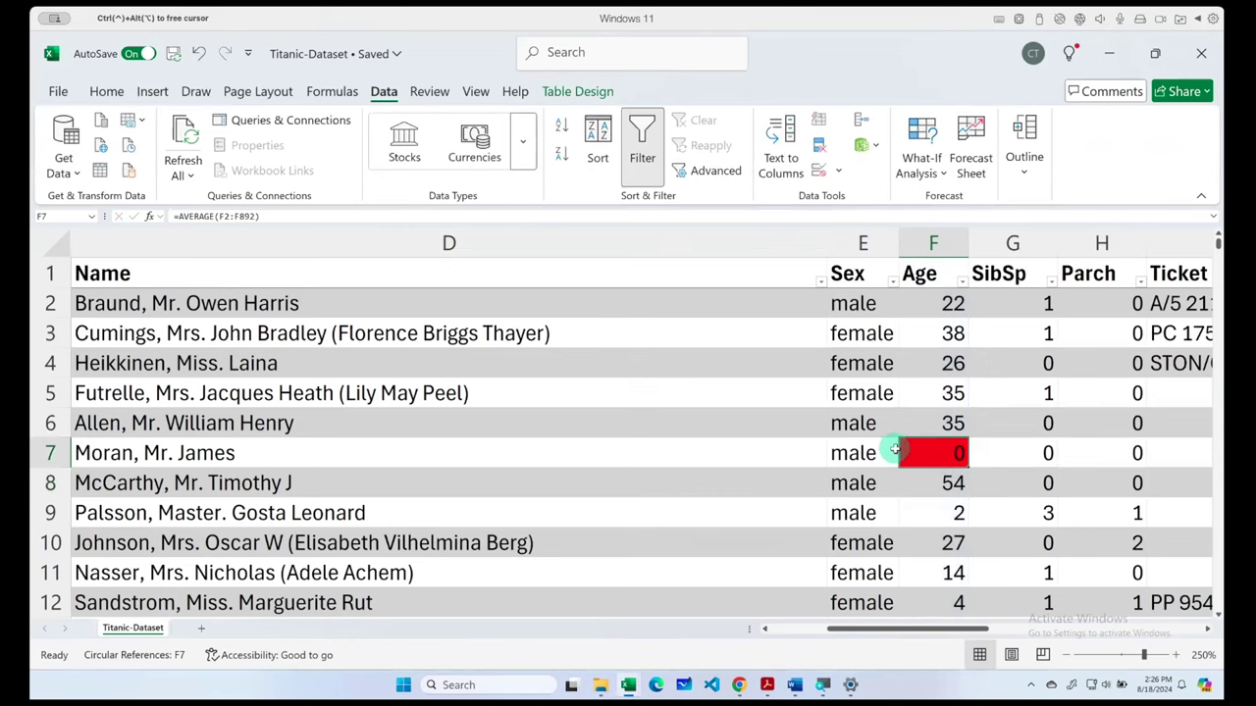
key(Delete)
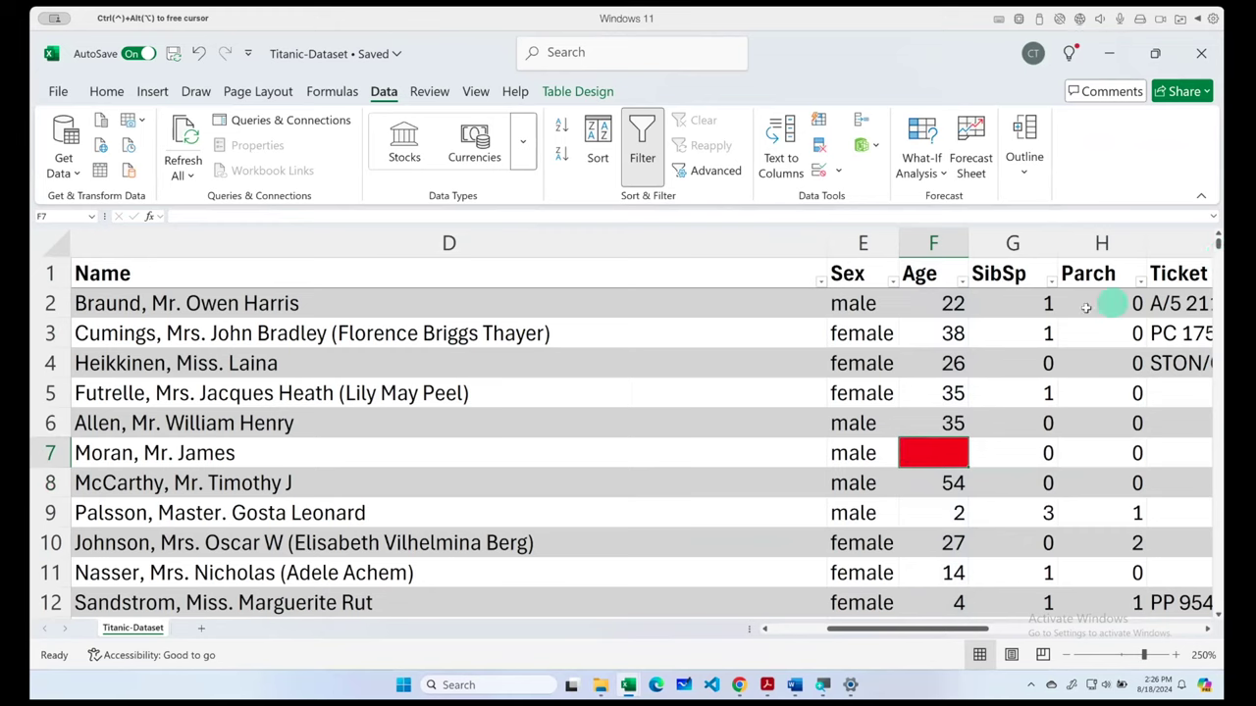
scroll(888, 452, right, 2)
scroll(888, 452, right, 2)
scroll(888, 452, left, 5)
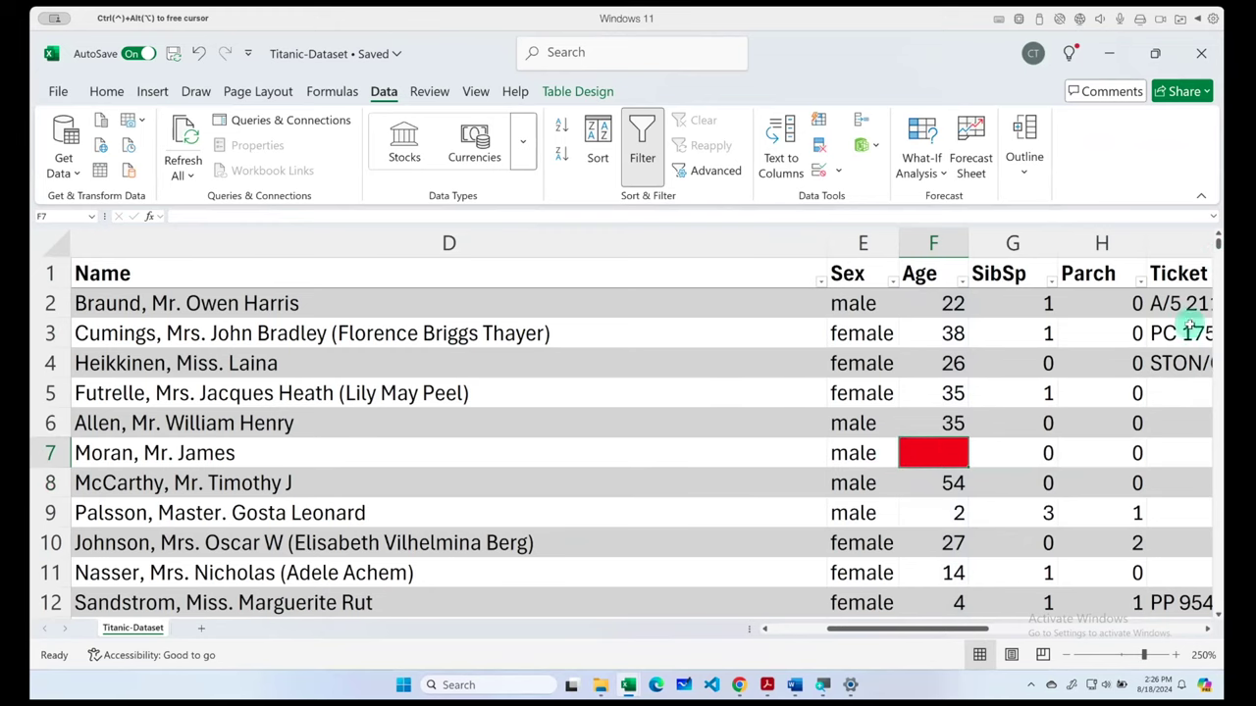
drag(1216, 243, 1217, 616)
- Enter an AVERAGE formula over the Age column in F893 below the table
click(953, 600)
scroll(987, 555, down, 1)
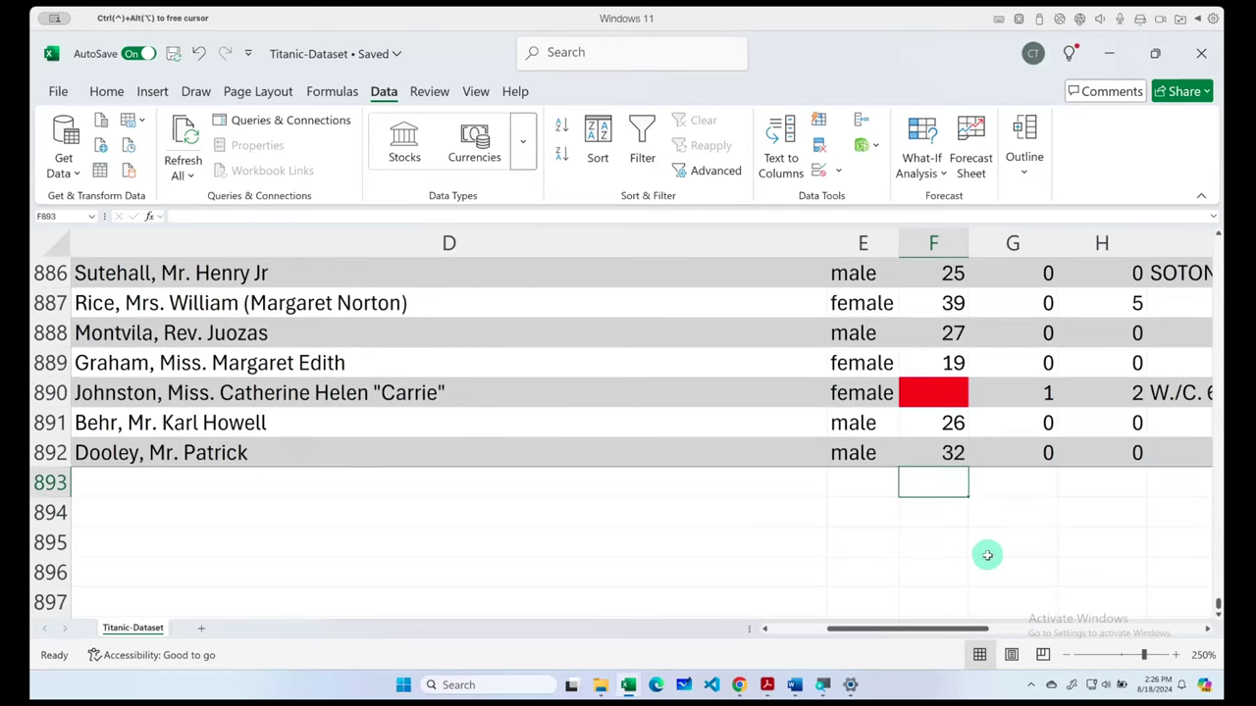
text(=)
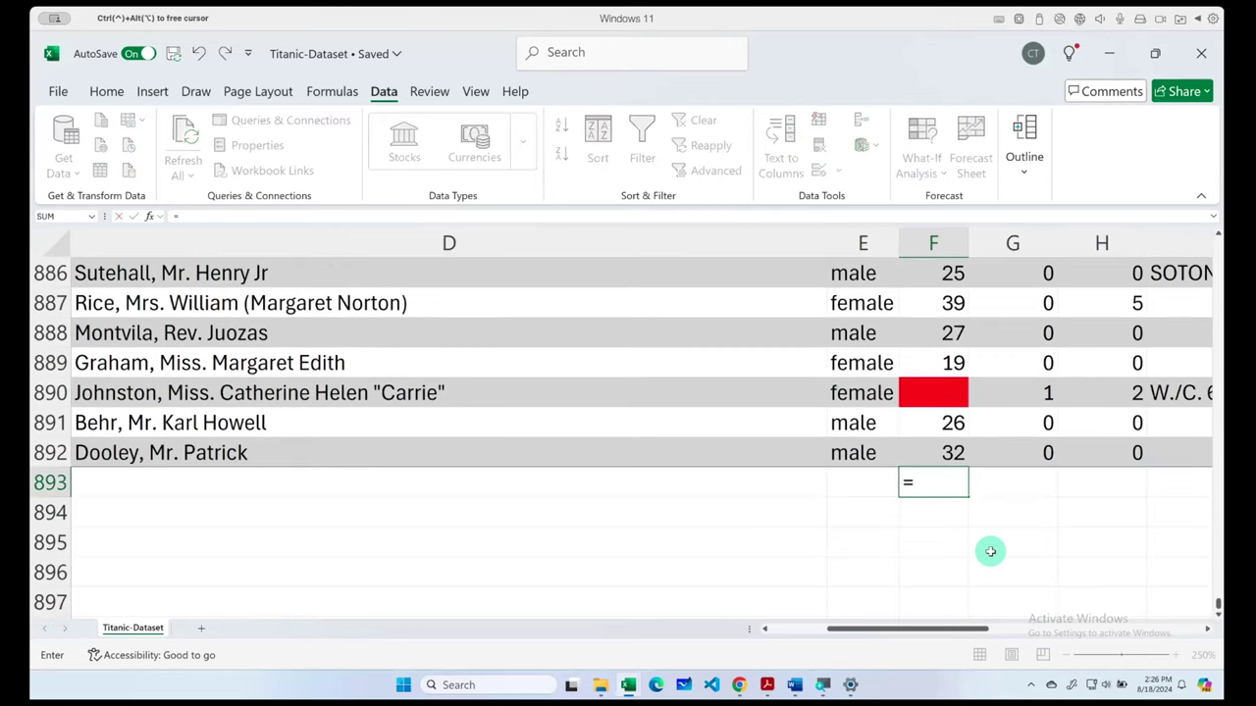
text(AV)
key(Return)
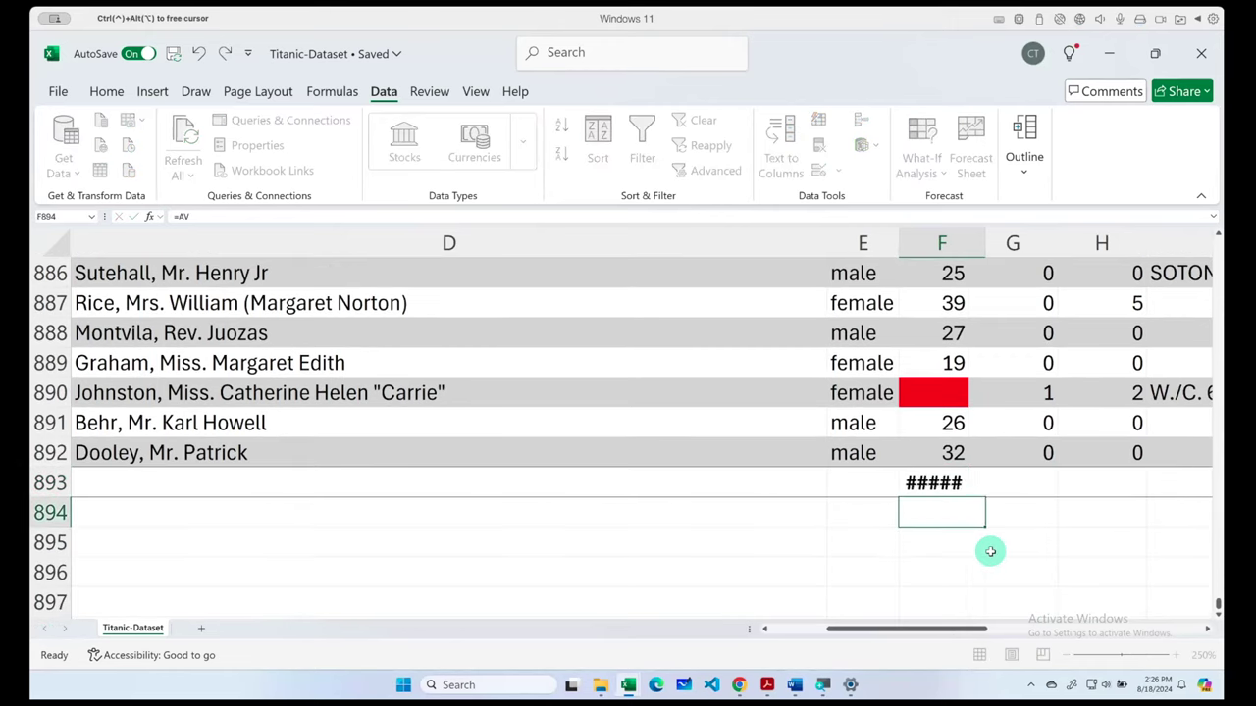
double_click(954, 488)
text(ER)
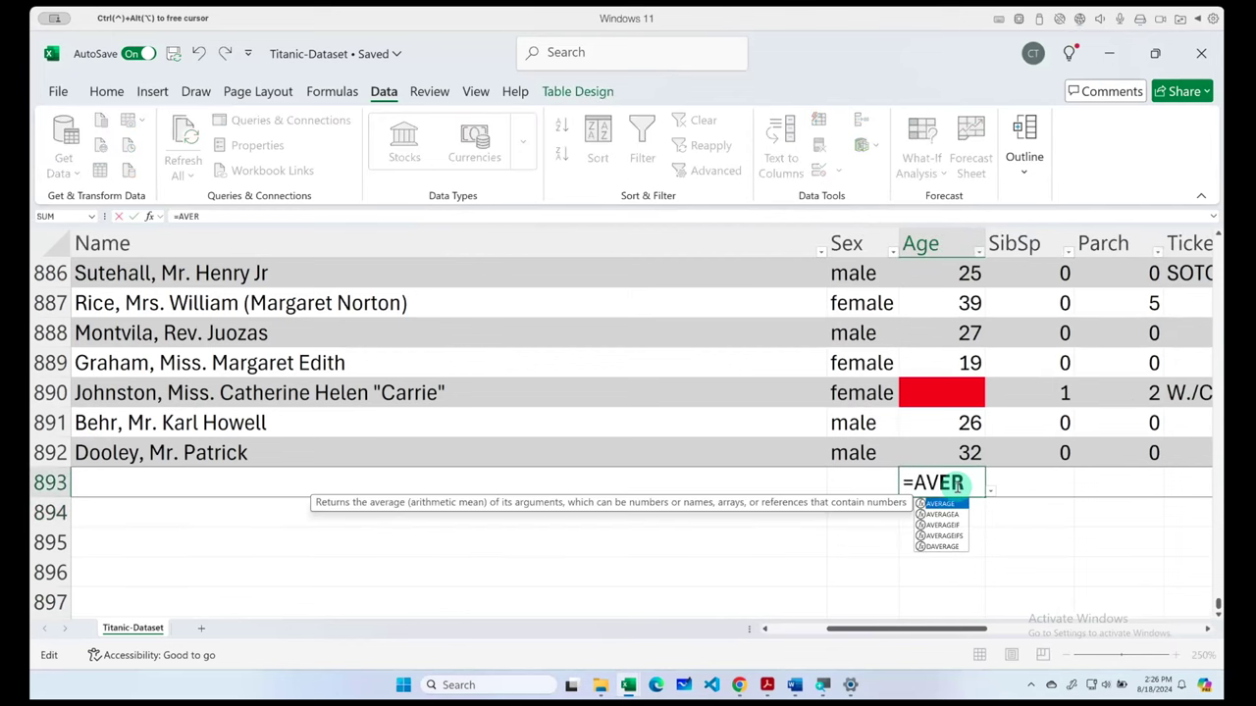
key(Tab)
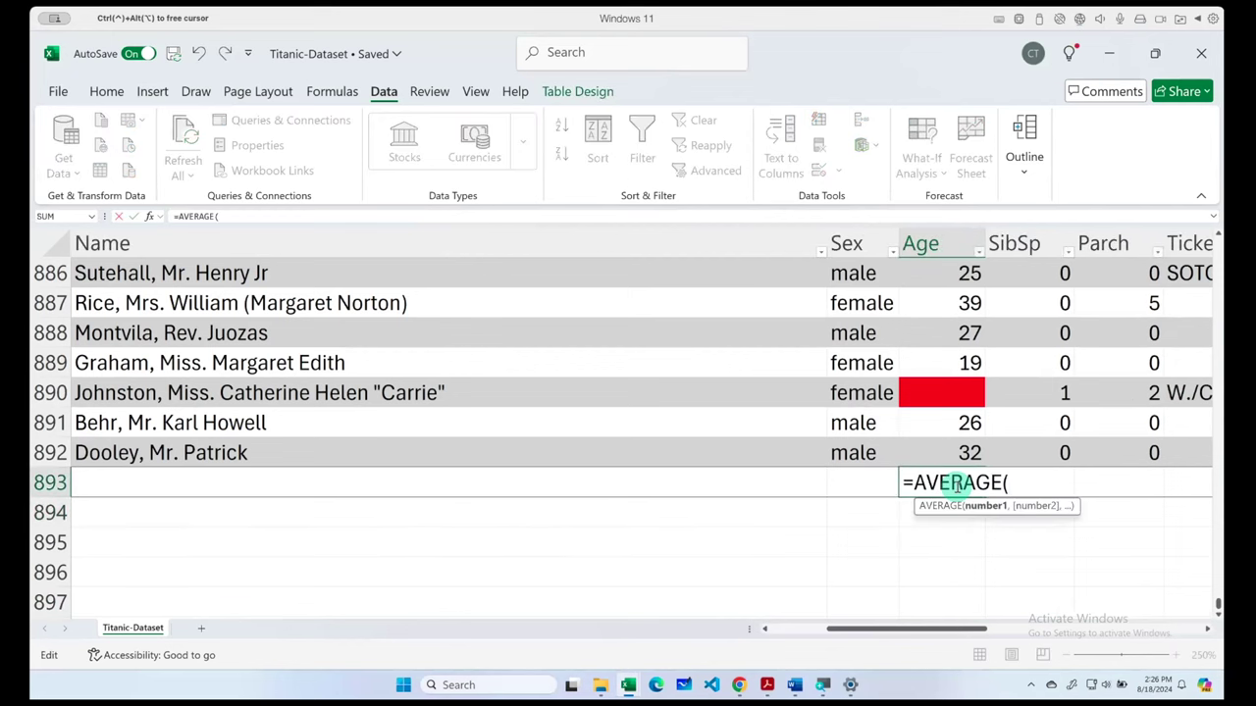
click(966, 454)
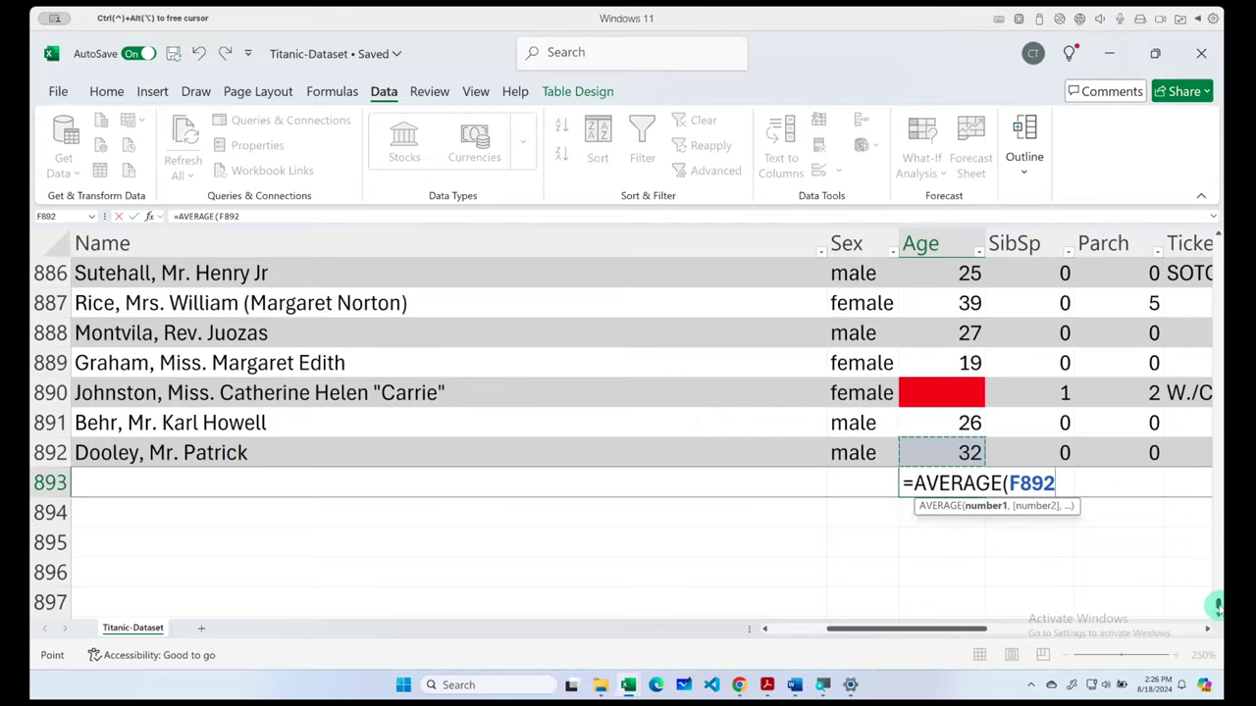
drag(1216, 605, 1212, 236)
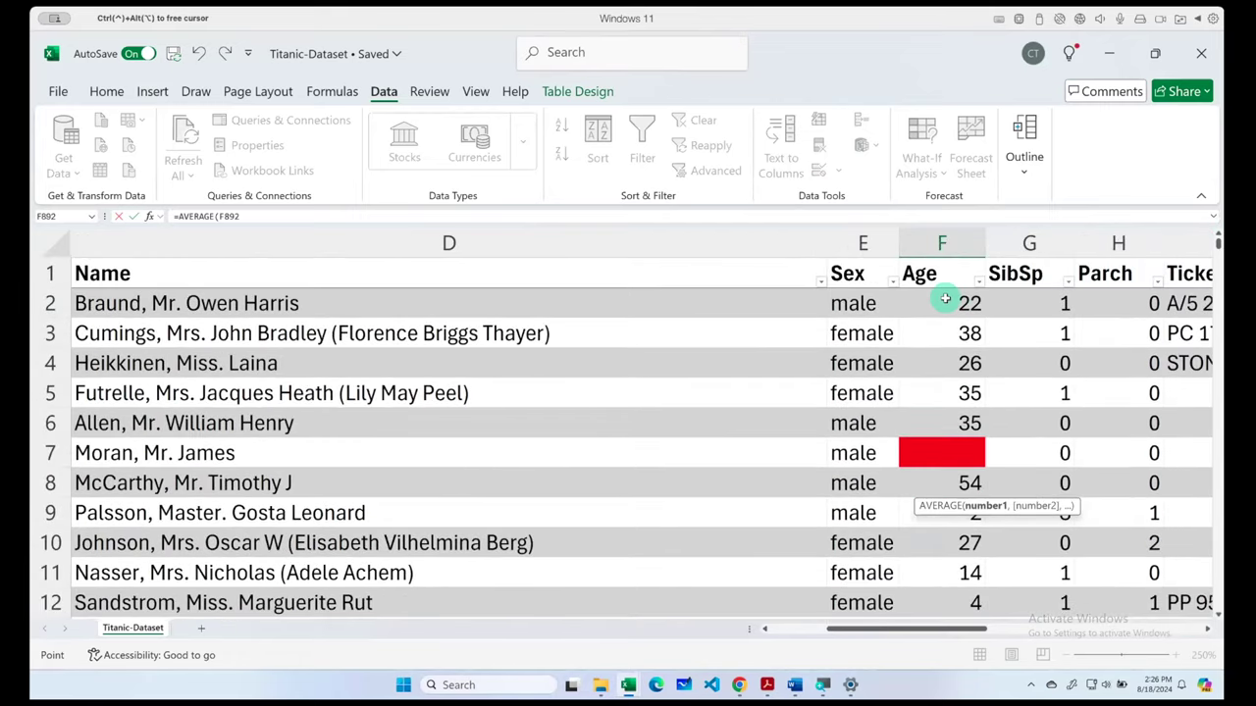
shift+click(944, 299)
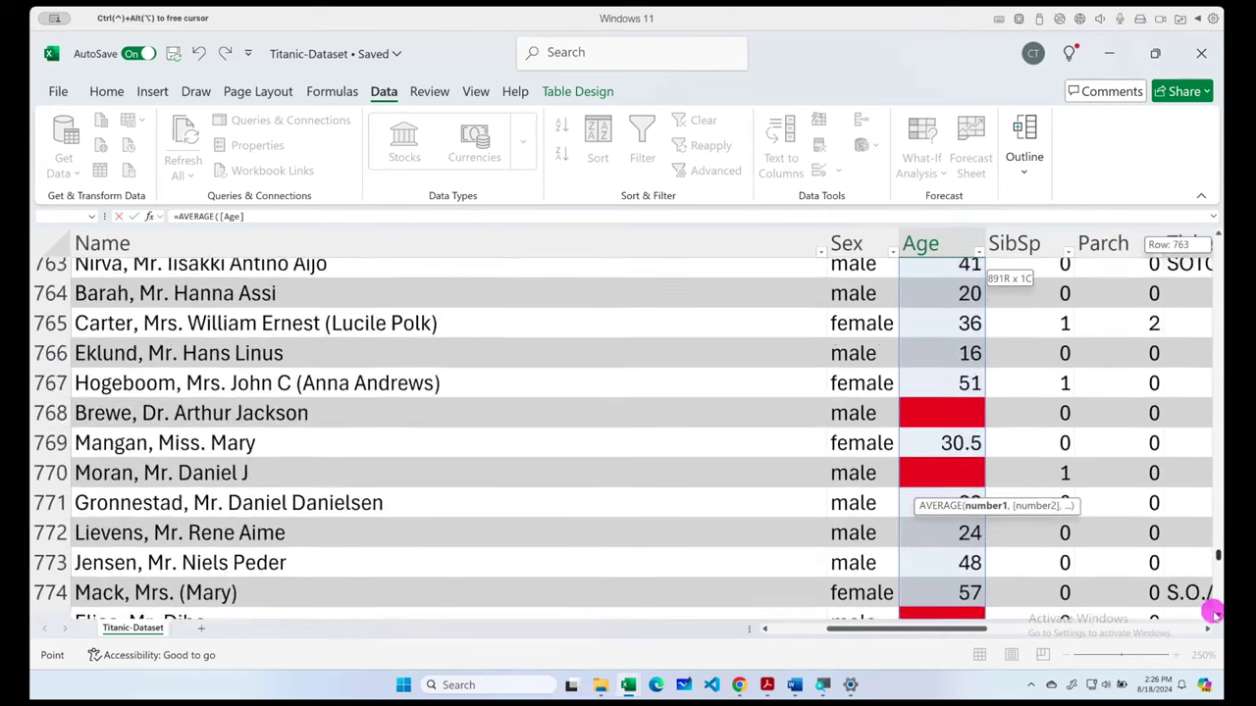
drag(1217, 244, 1214, 625)
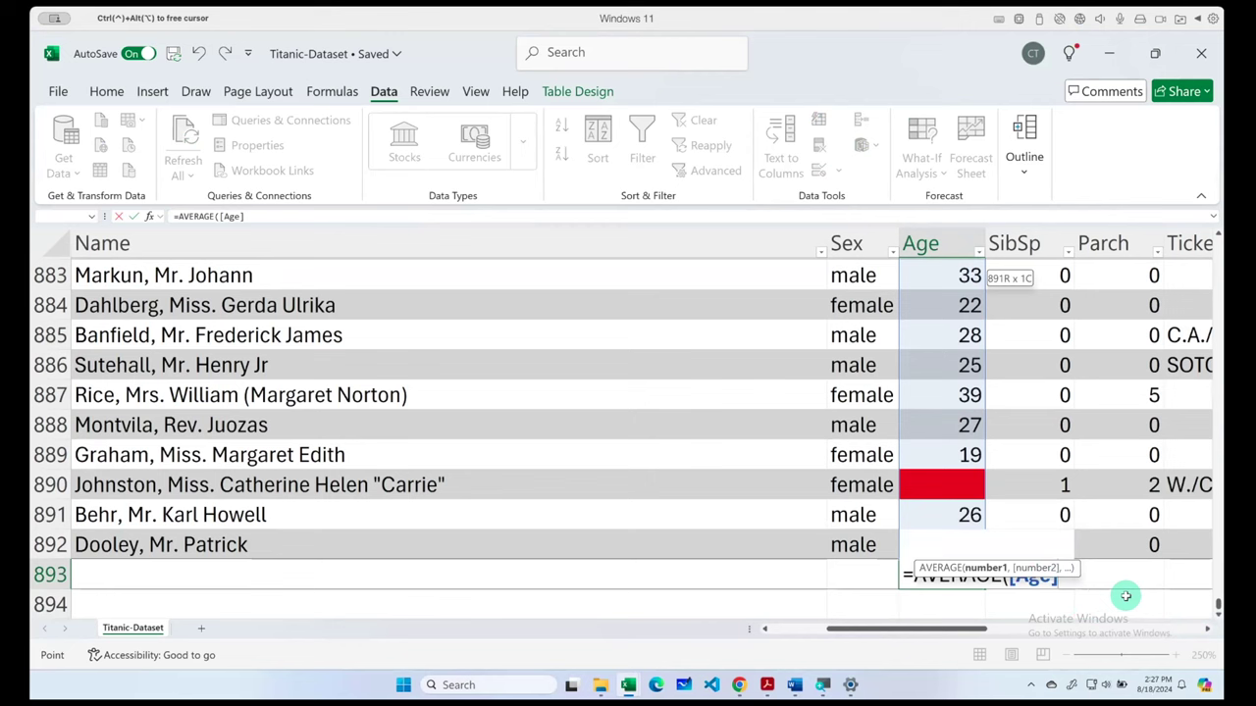
text())
key(Return)
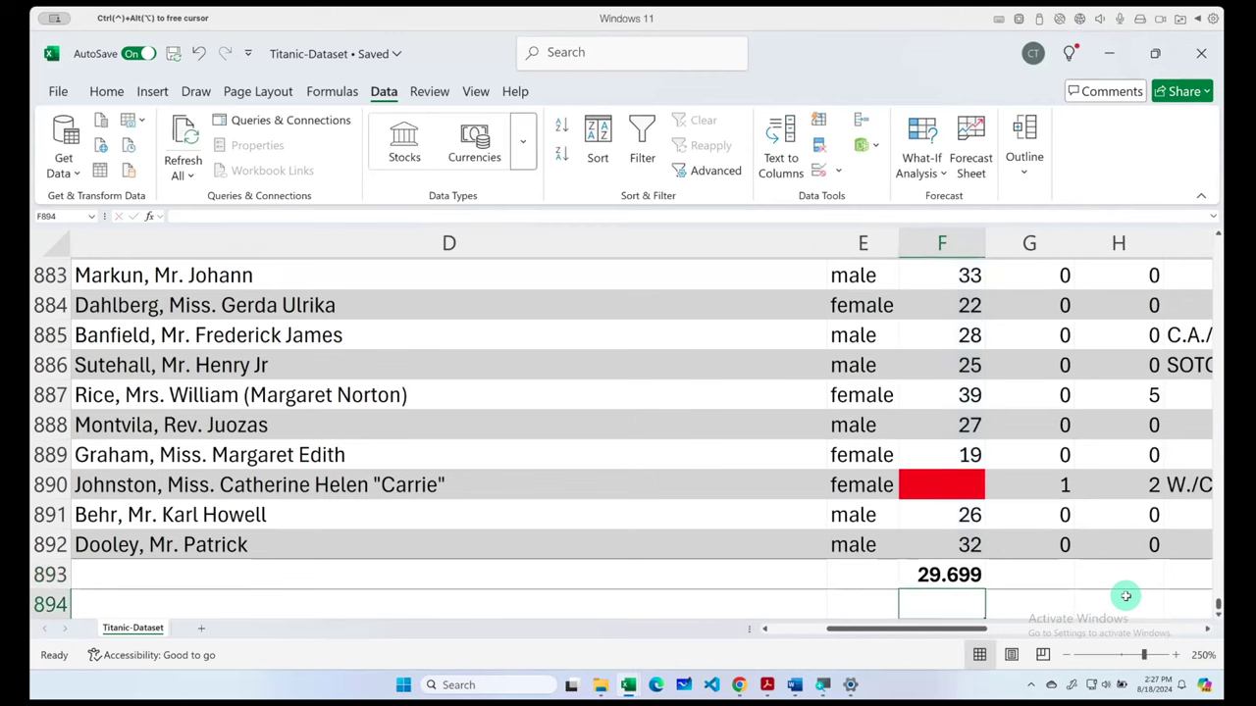
- Check the F893 formula giving 29.699 and copy the result
click(935, 571)
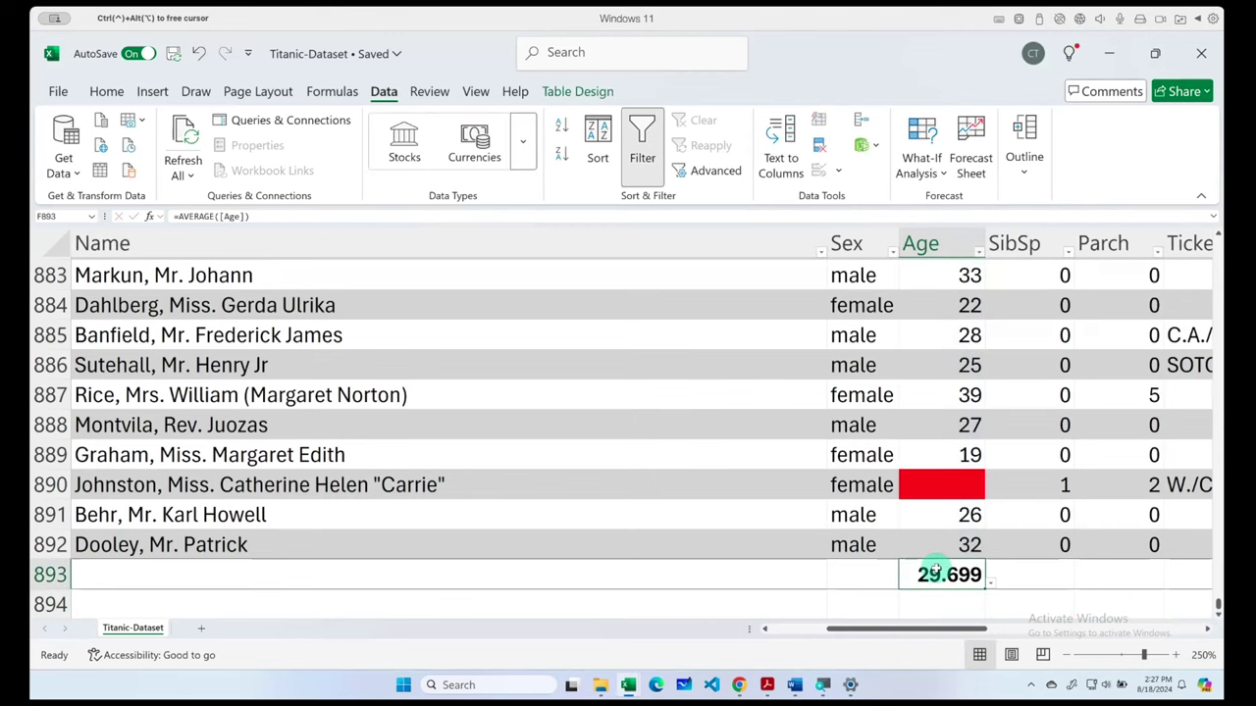
double_click(935, 574)
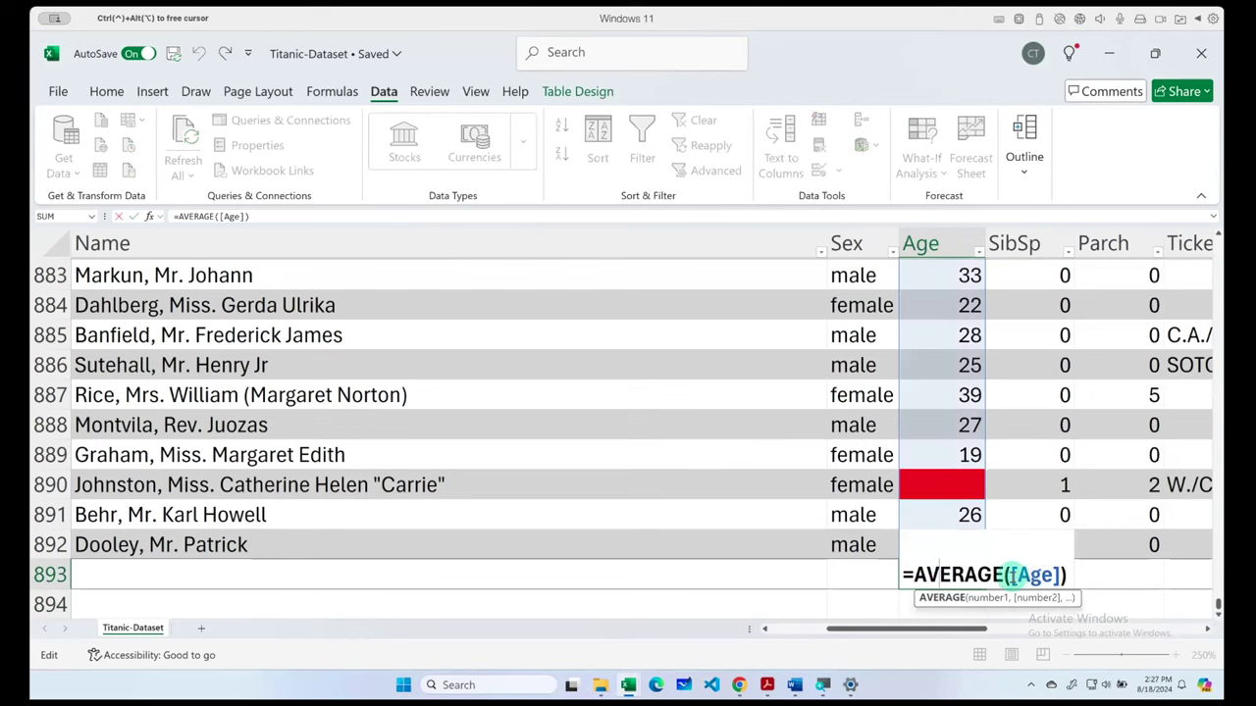
drag(1017, 576, 1053, 574)
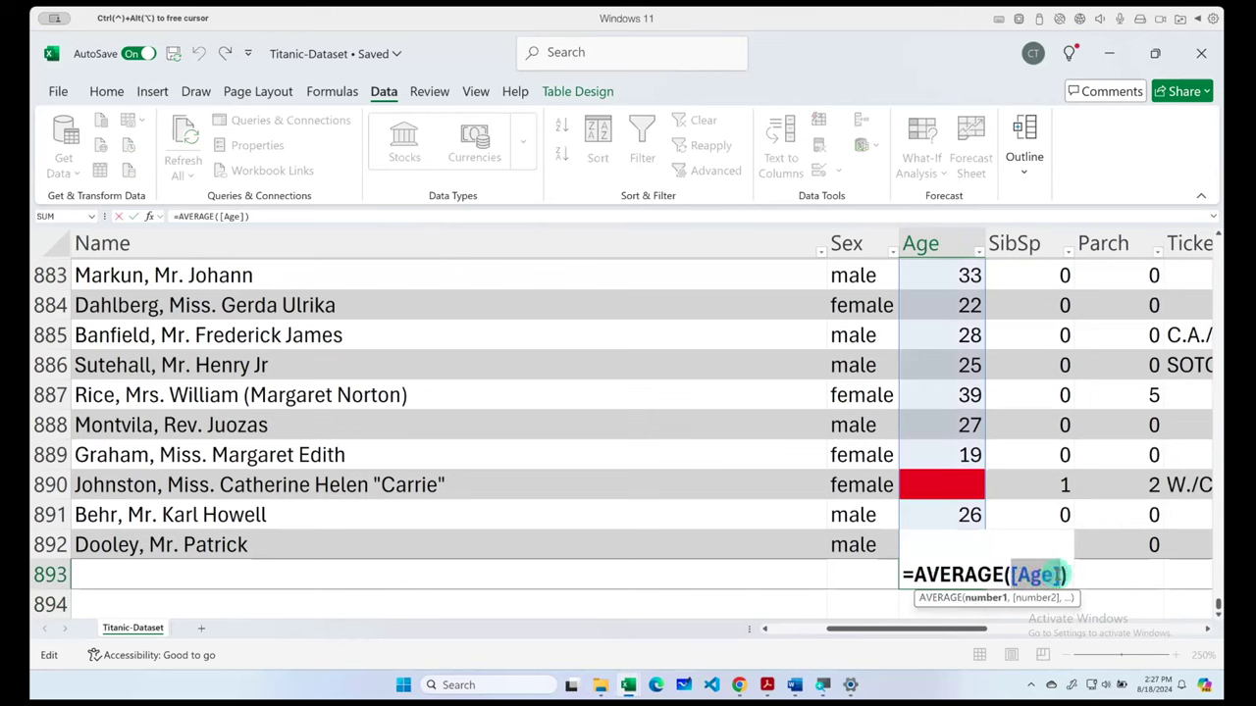
key(Return)
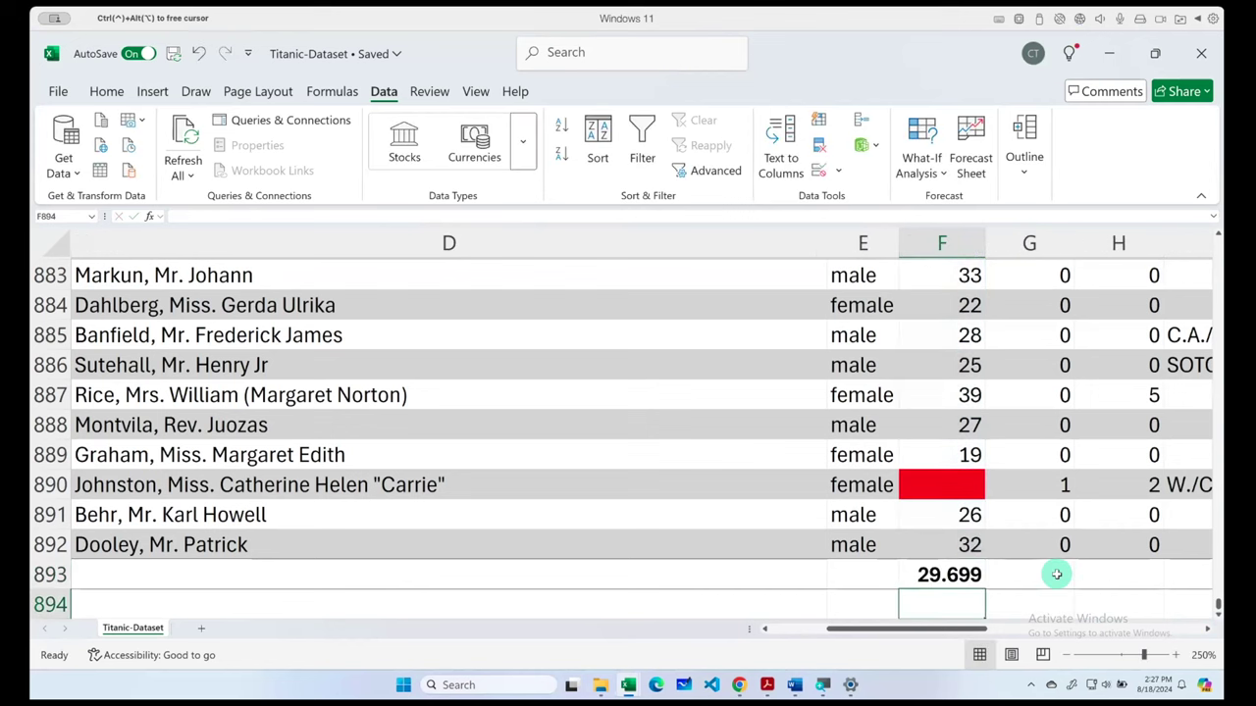
click(941, 574)
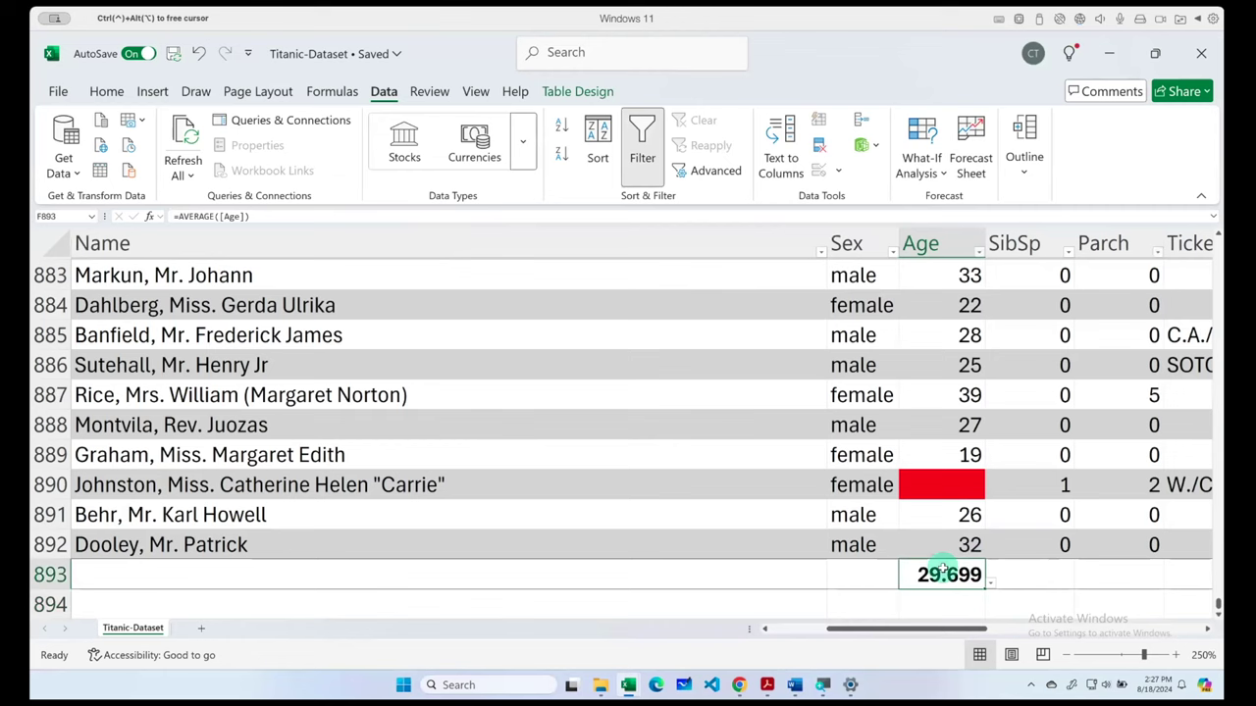
key(ctrl+c)
- Paste the 29.699 average into row 890's blank Age cell, dismissing the circular-reference warning
click(938, 485)
key(ctrl+v)
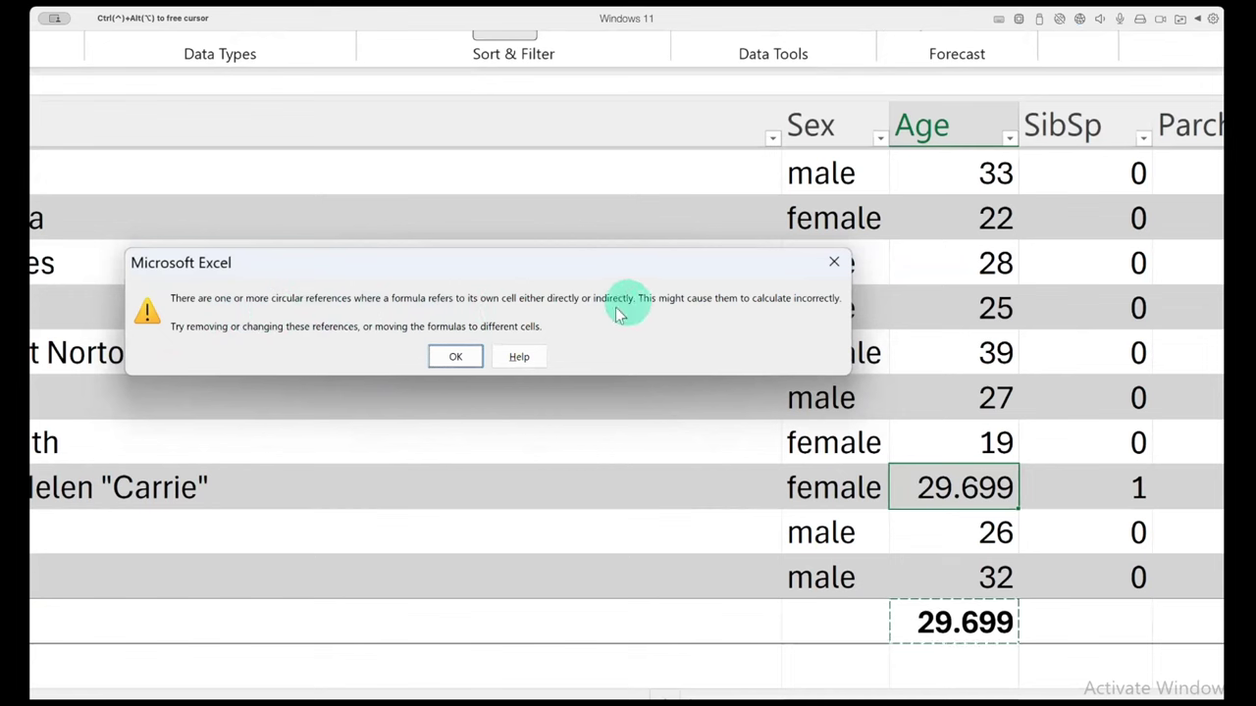
click(454, 357)
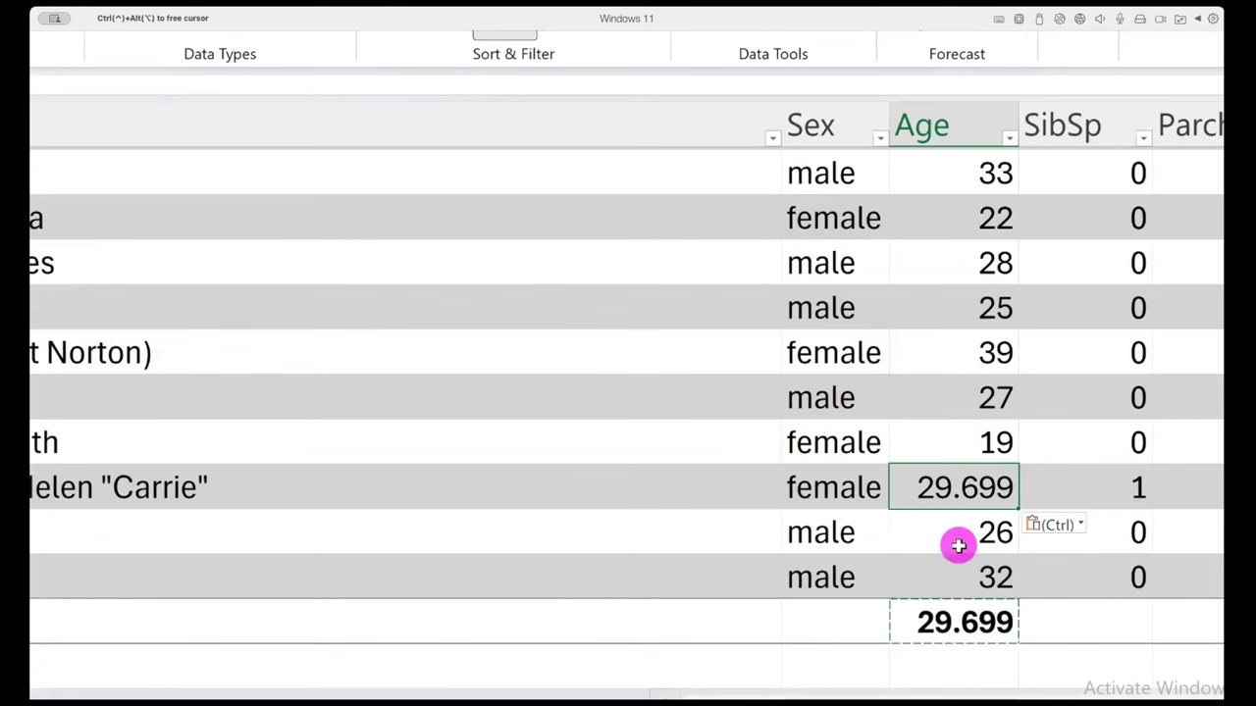
click(958, 534)
click(965, 486)
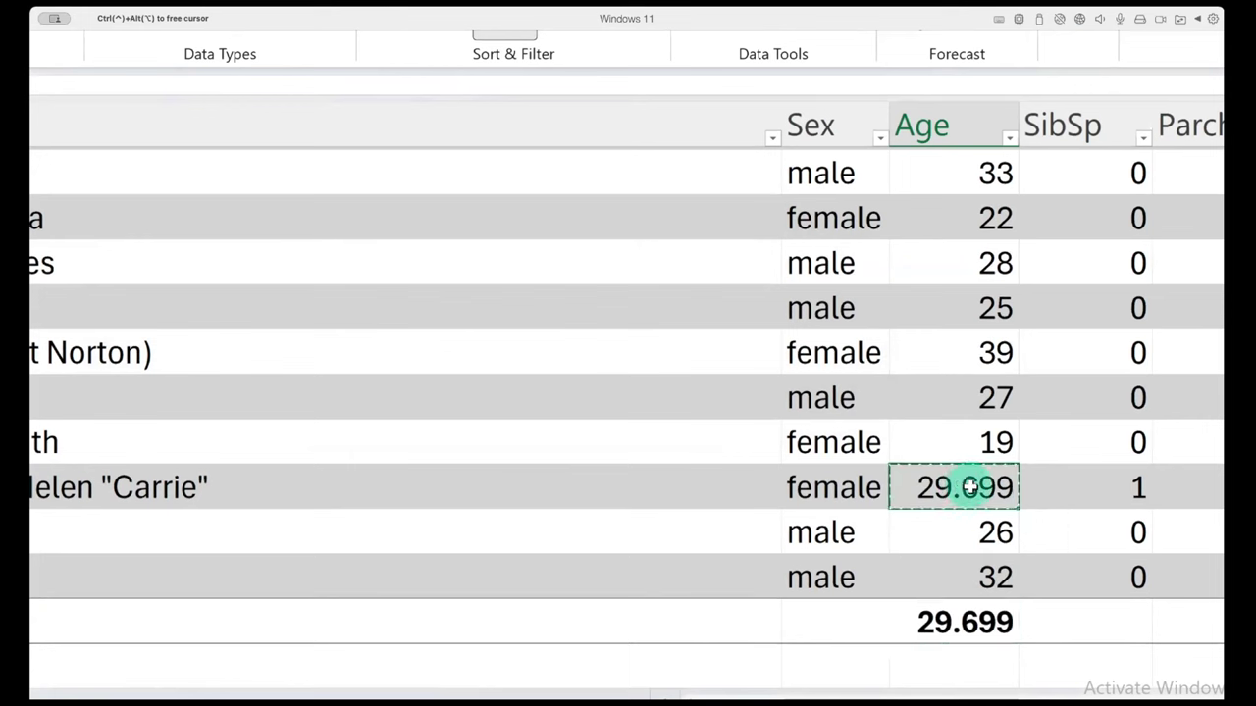
key(ctrl+c)
click(964, 618)
key(ctrl+v)
- Clear the average below the table and type 29 into row 890's Age cell
click(929, 481)
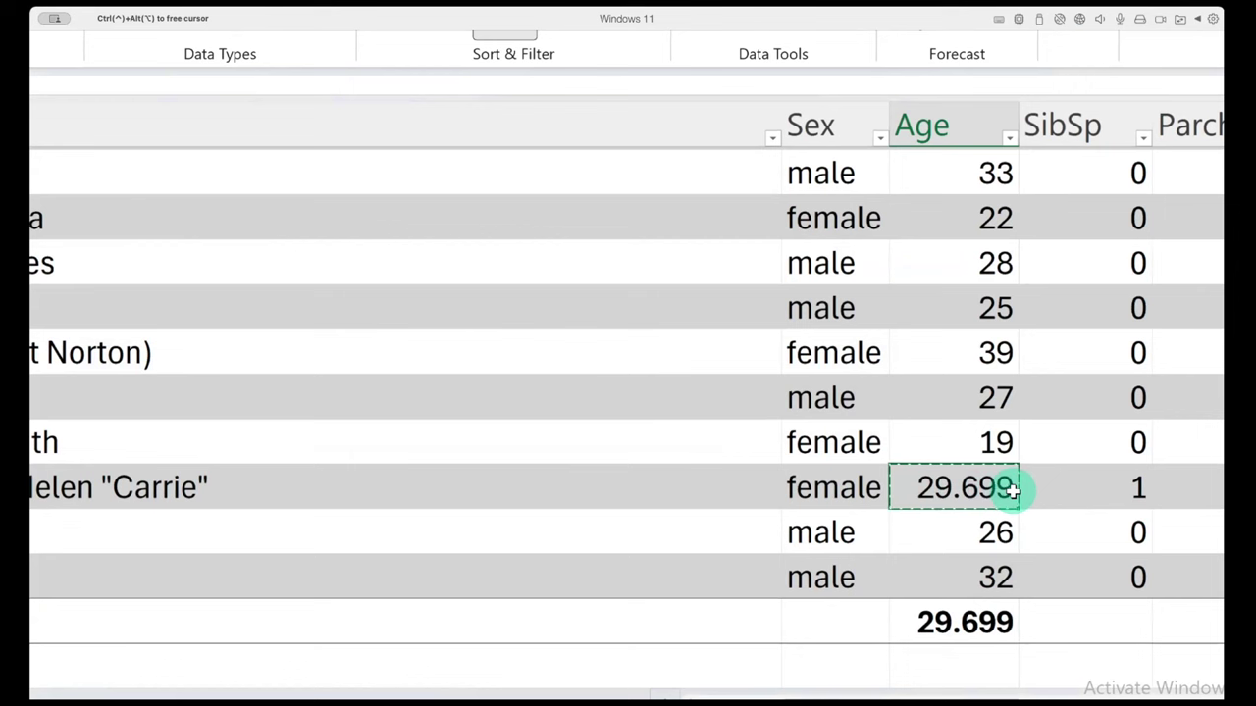
click(959, 622)
click(959, 481)
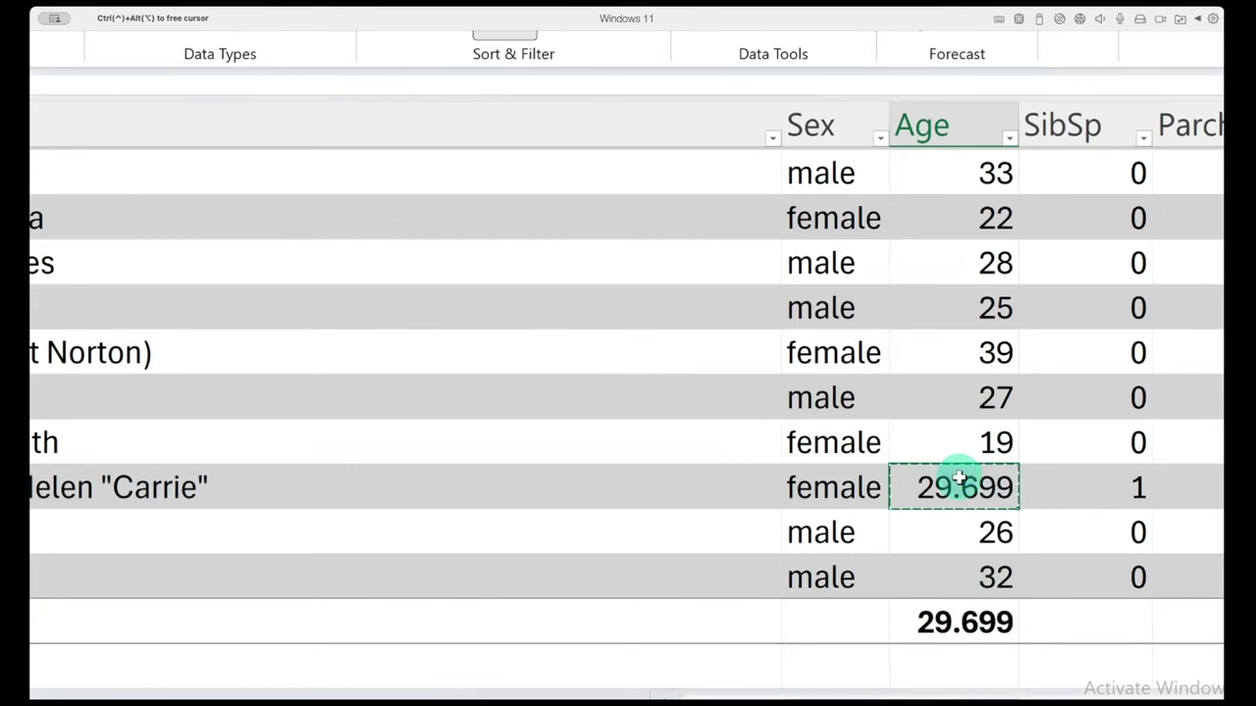
click(966, 621)
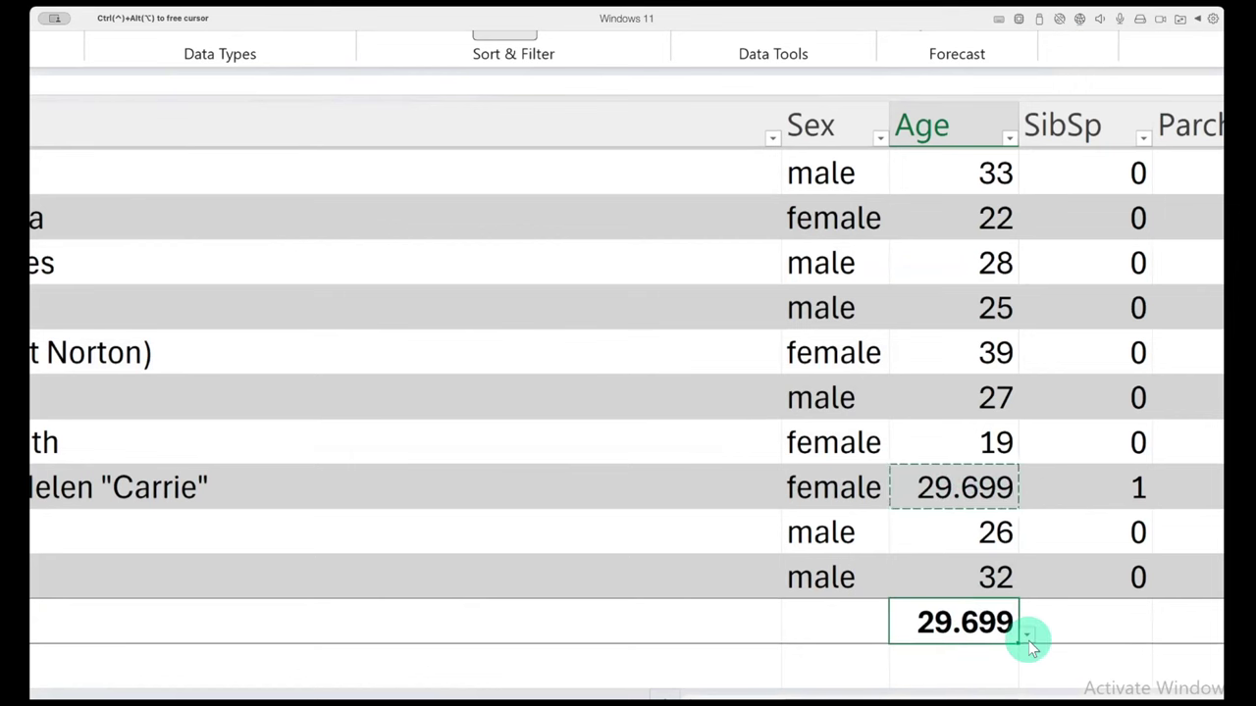
key(Delete)
click(960, 488)
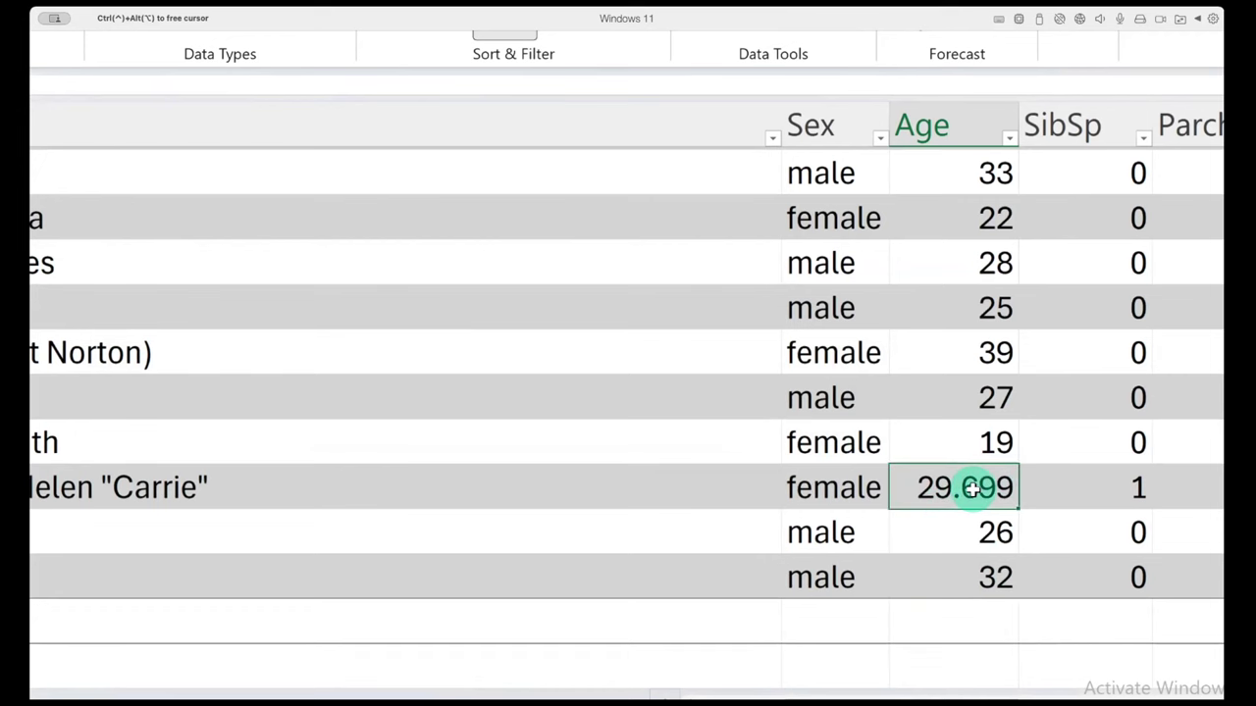
text(29)
key(Return)
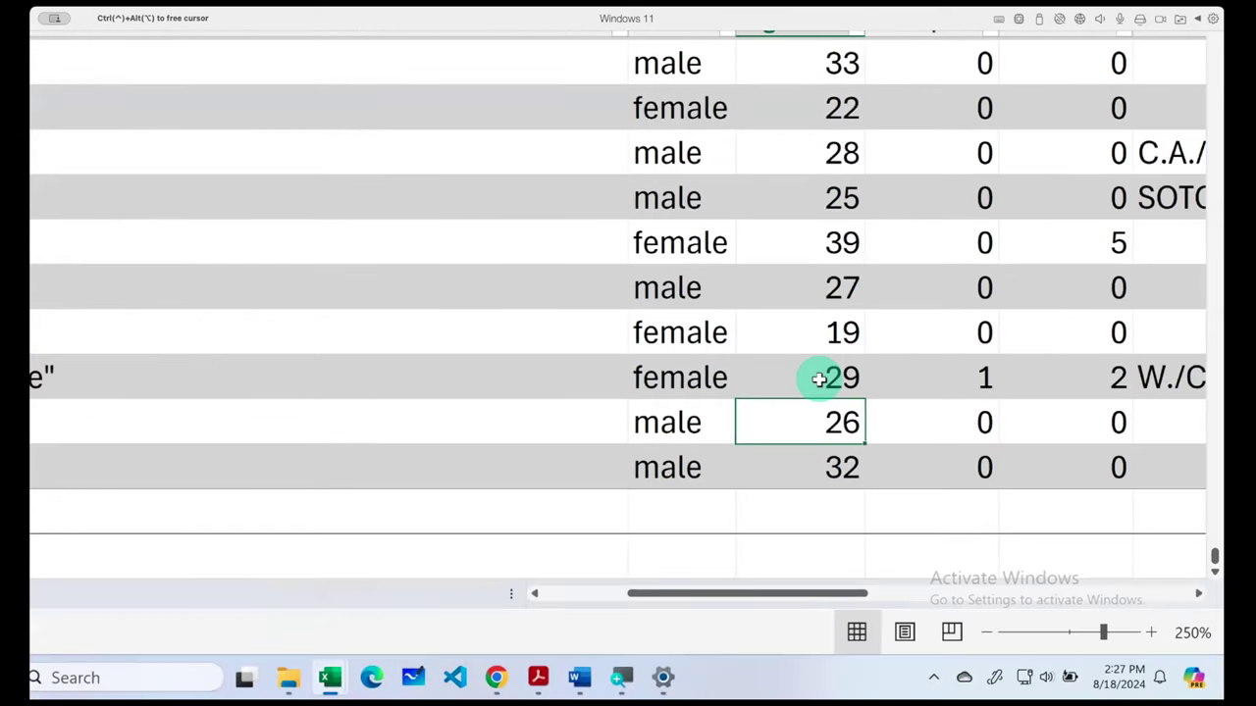
scroll(821, 375, up, 5)
click(813, 253)
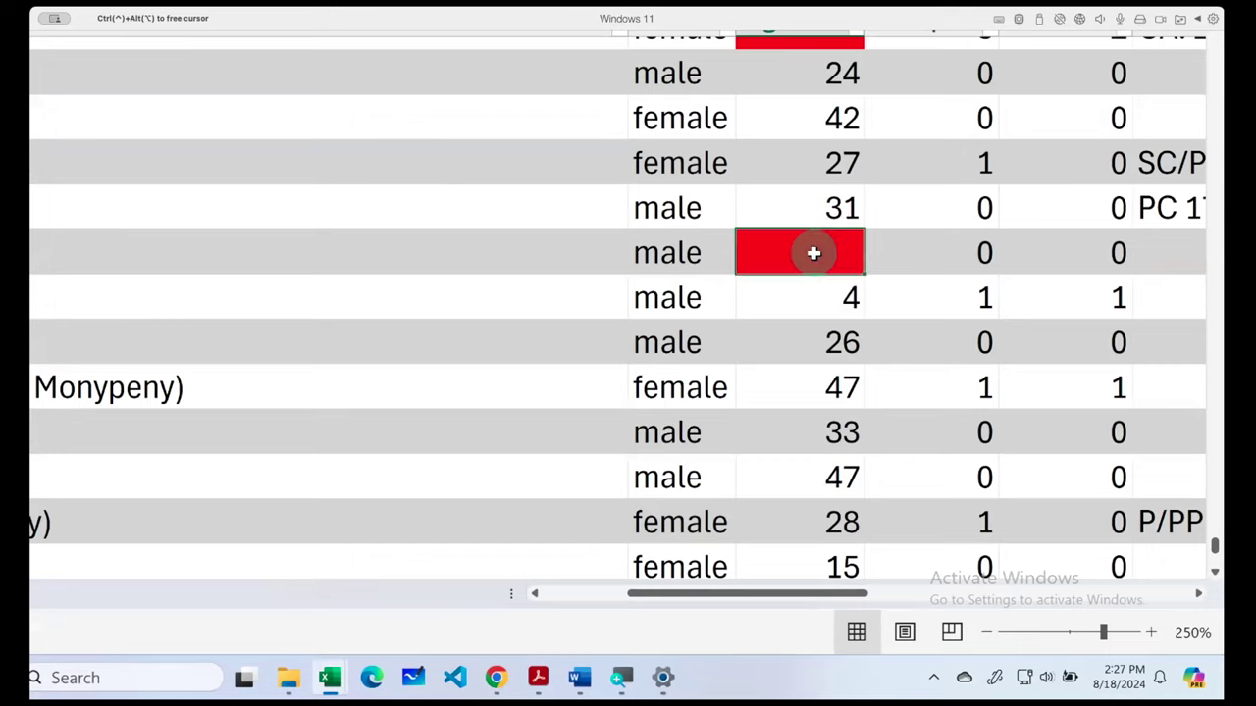
scroll(824, 285, up, 5)
scroll(835, 326, up, 5)
scroll(837, 337, up, 5)
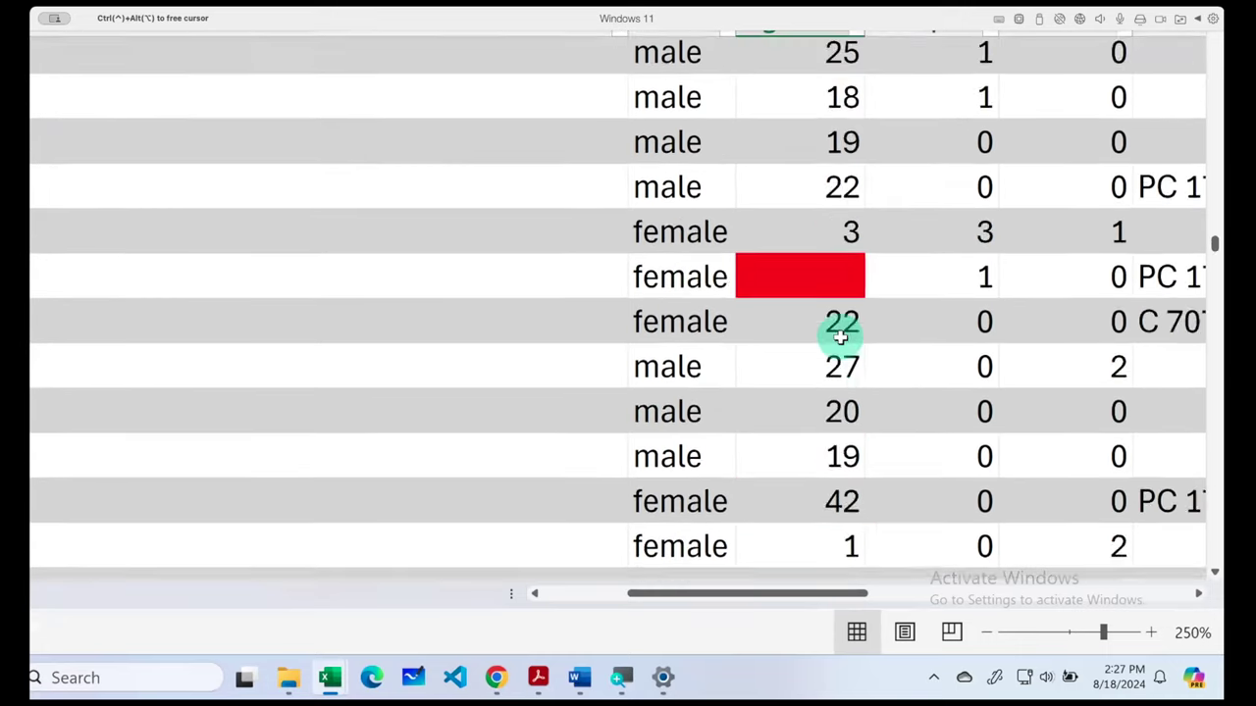
scroll(839, 336, up, 5)
scroll(839, 337, up, 5)
scroll(834, 331, up, 5)
scroll(835, 334, up, 2)
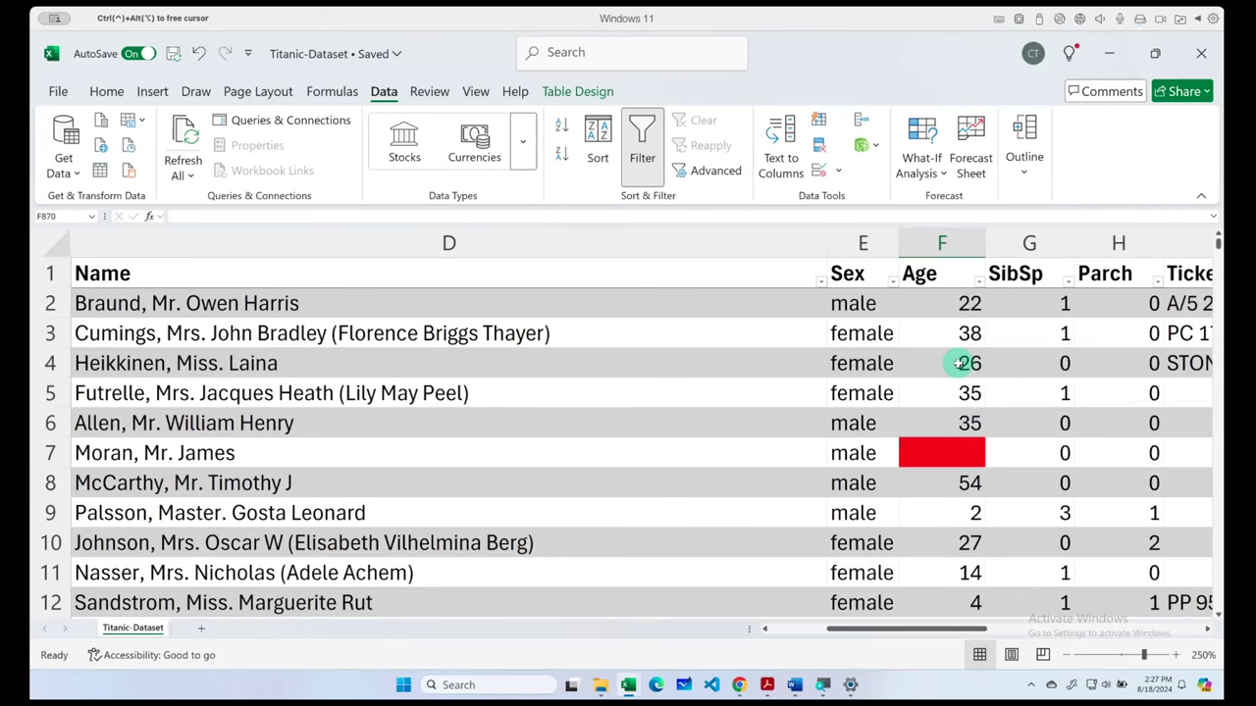
scroll(958, 363, down, 2)
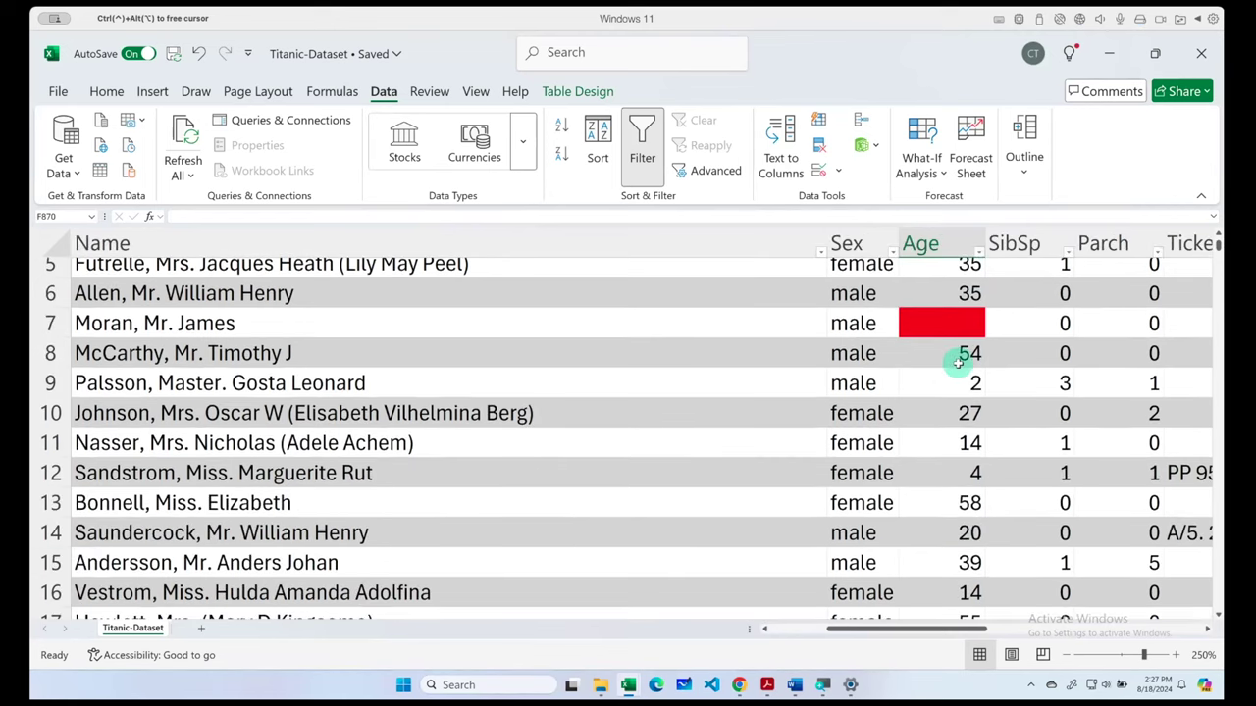
scroll(959, 363, down, 15)
scroll(956, 367, down, 20)
scroll(957, 371, down, 12)
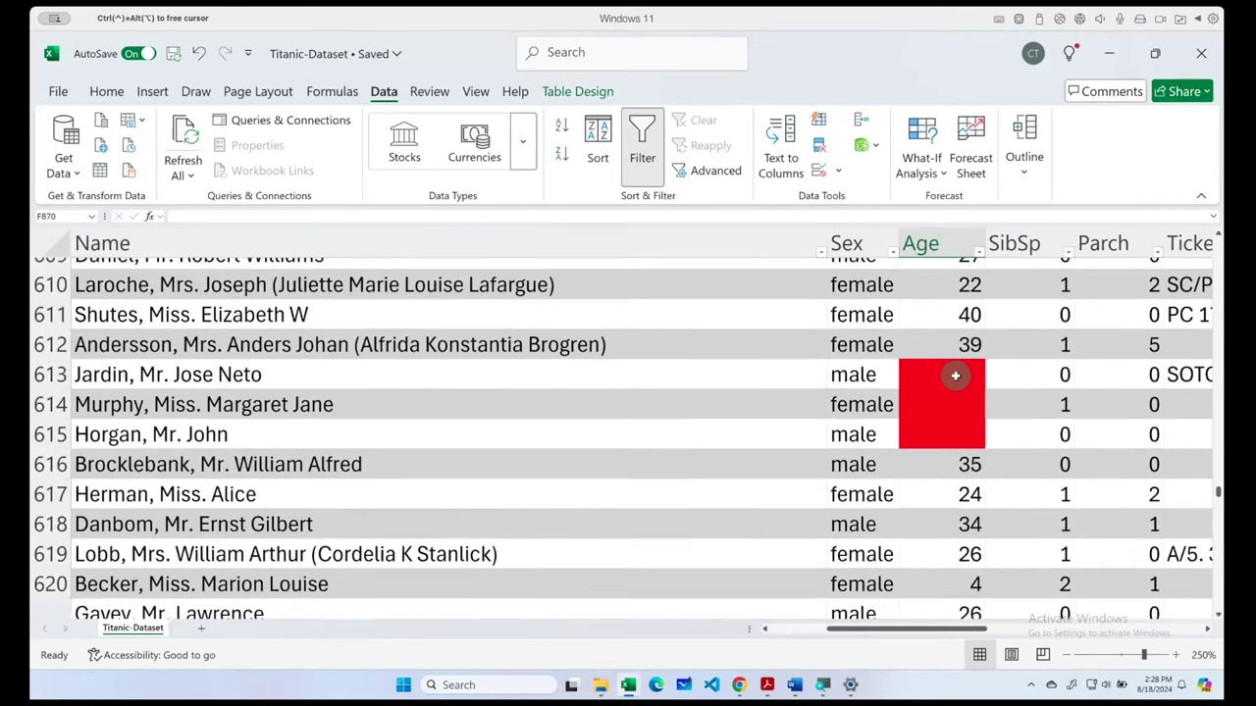
scroll(956, 375, down, 15)
scroll(956, 375, down, 20)
scroll(956, 376, down, 6)
scroll(956, 376, down, 5)
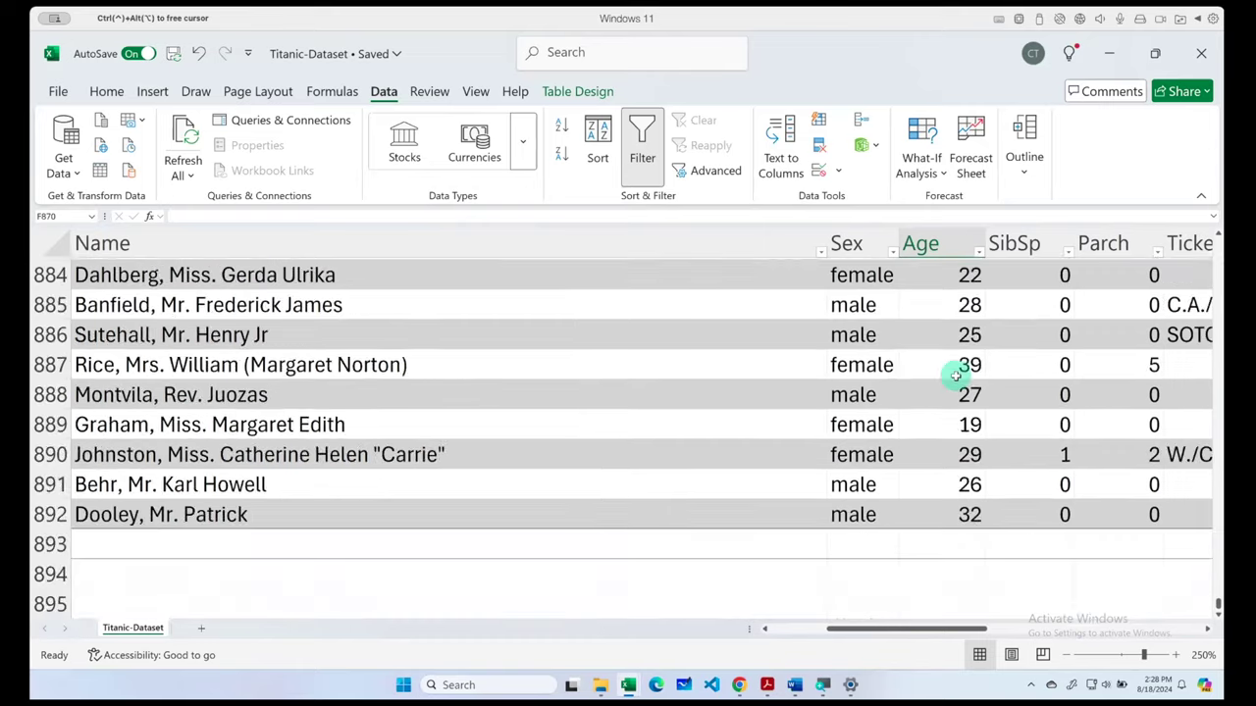
scroll(955, 376, down, 3)
scroll(959, 375, up, 5)
scroll(971, 461, down, 3)
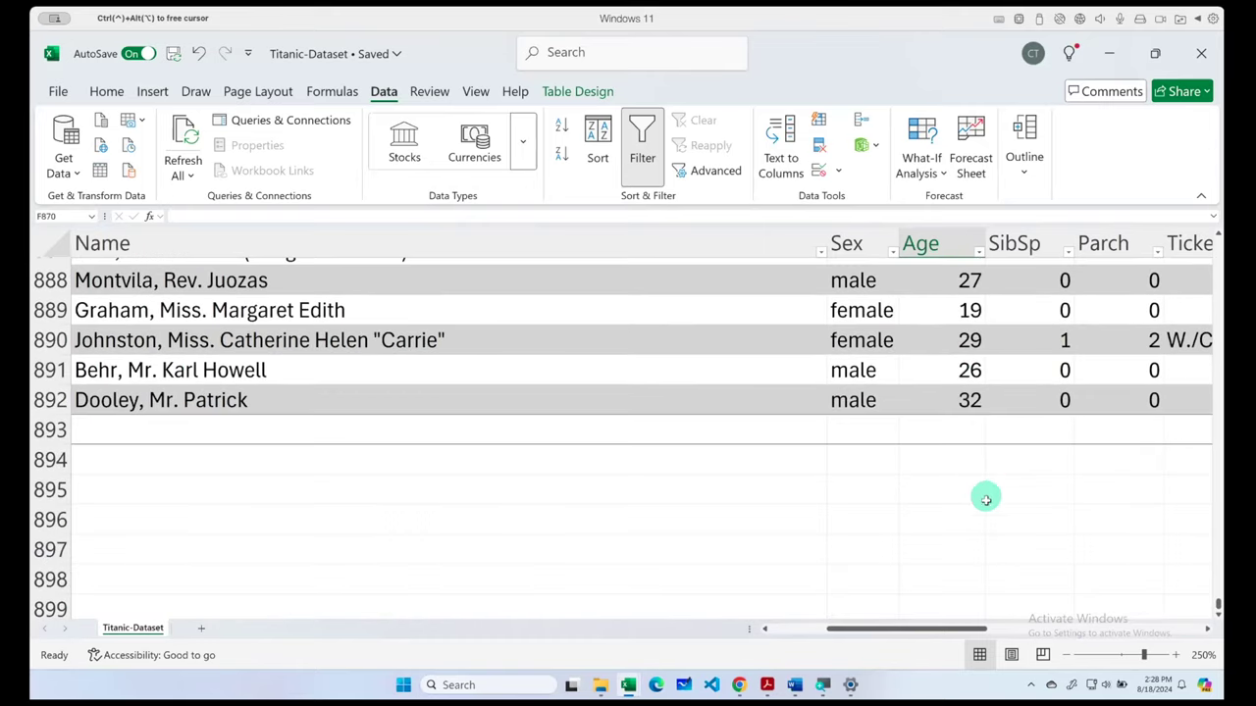
- Copy the Age value 29 from F890, then select only the blank cells in column F
click(962, 343)
key(ctrl+c)
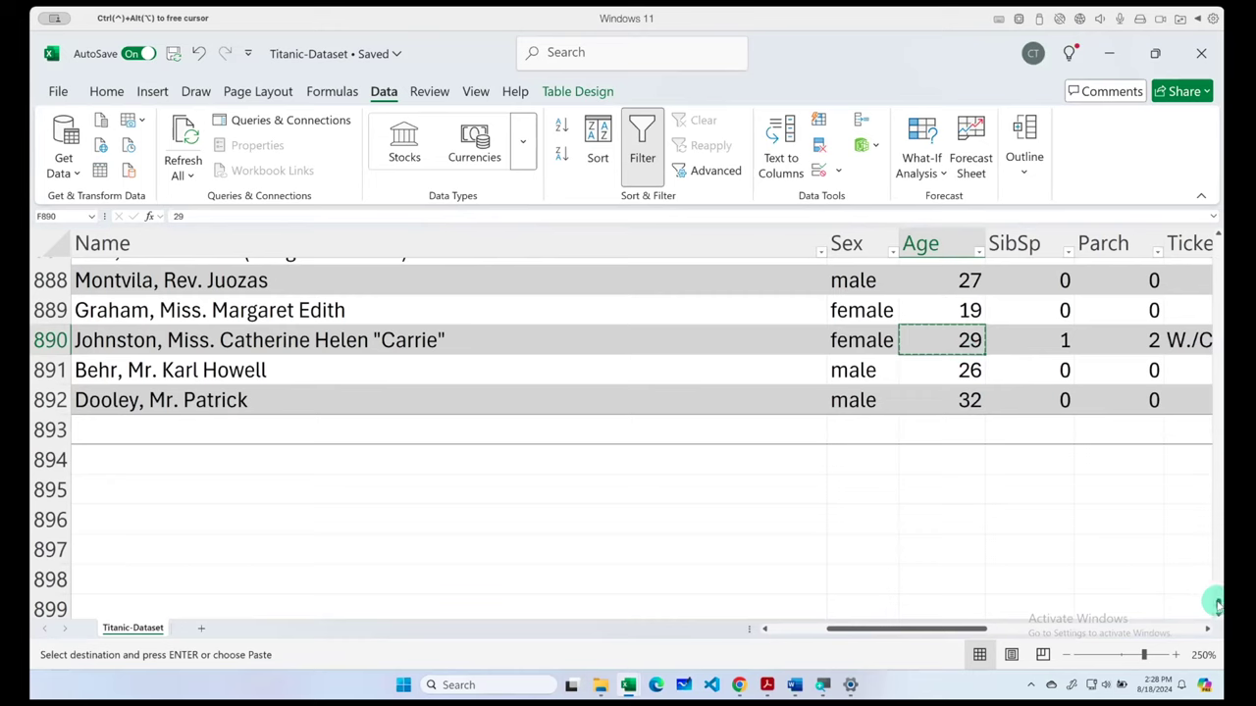
drag(1217, 605, 1217, 238)
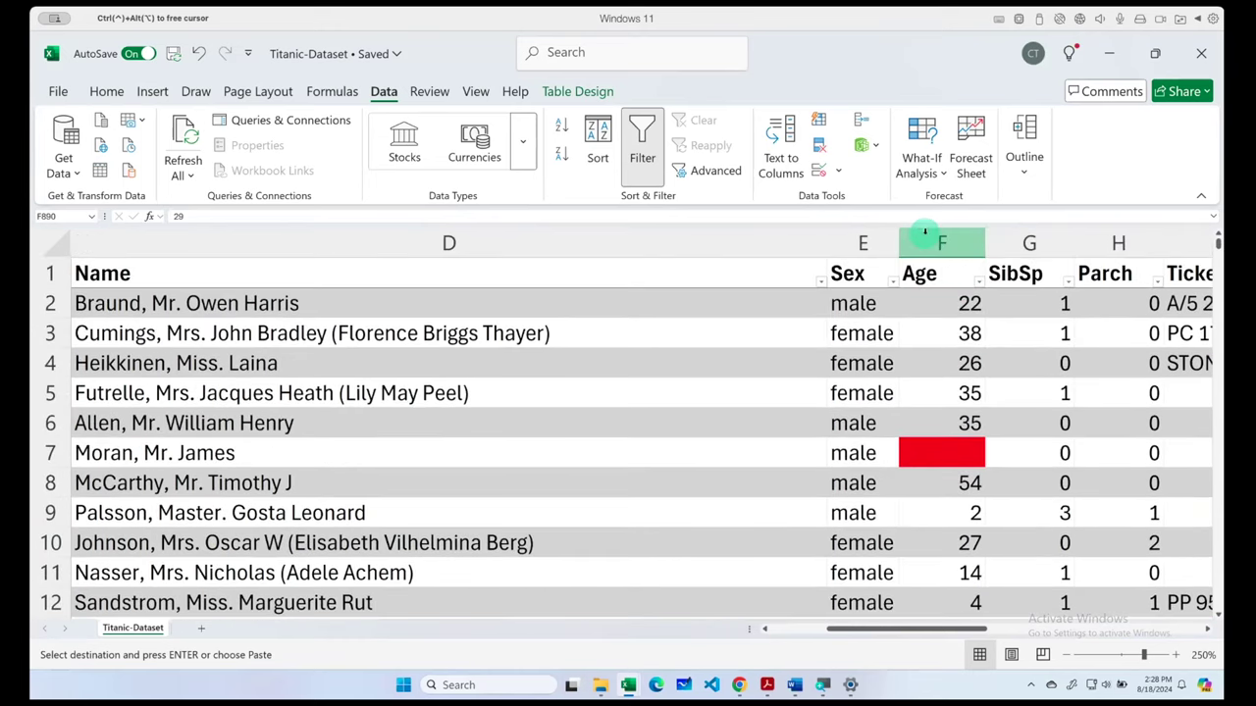
click(924, 231)
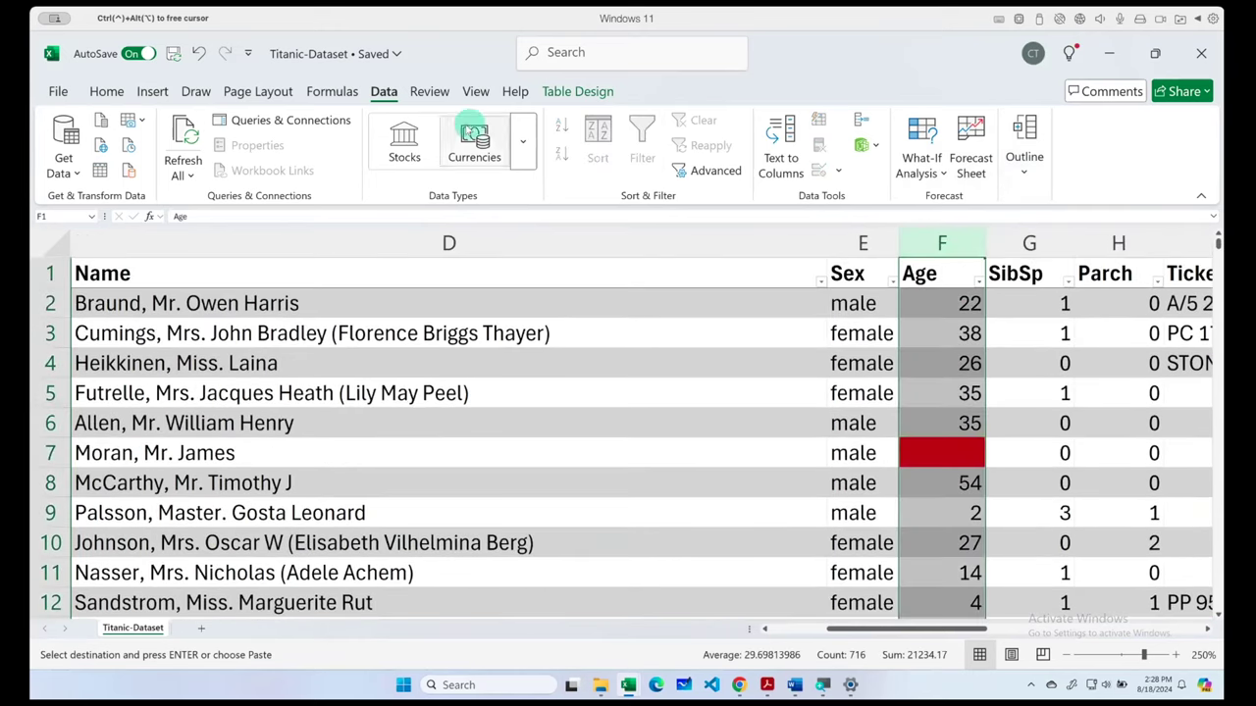
click(105, 91)
click(1010, 174)
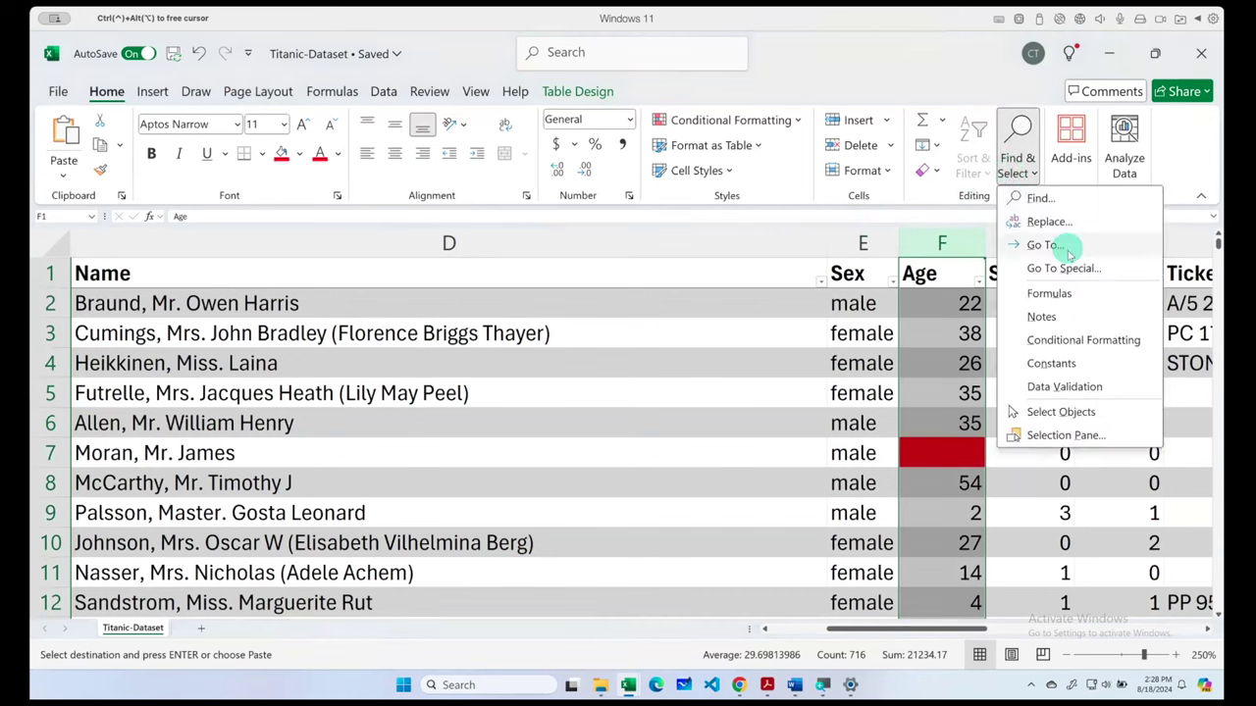
click(1073, 266)
click(518, 325)
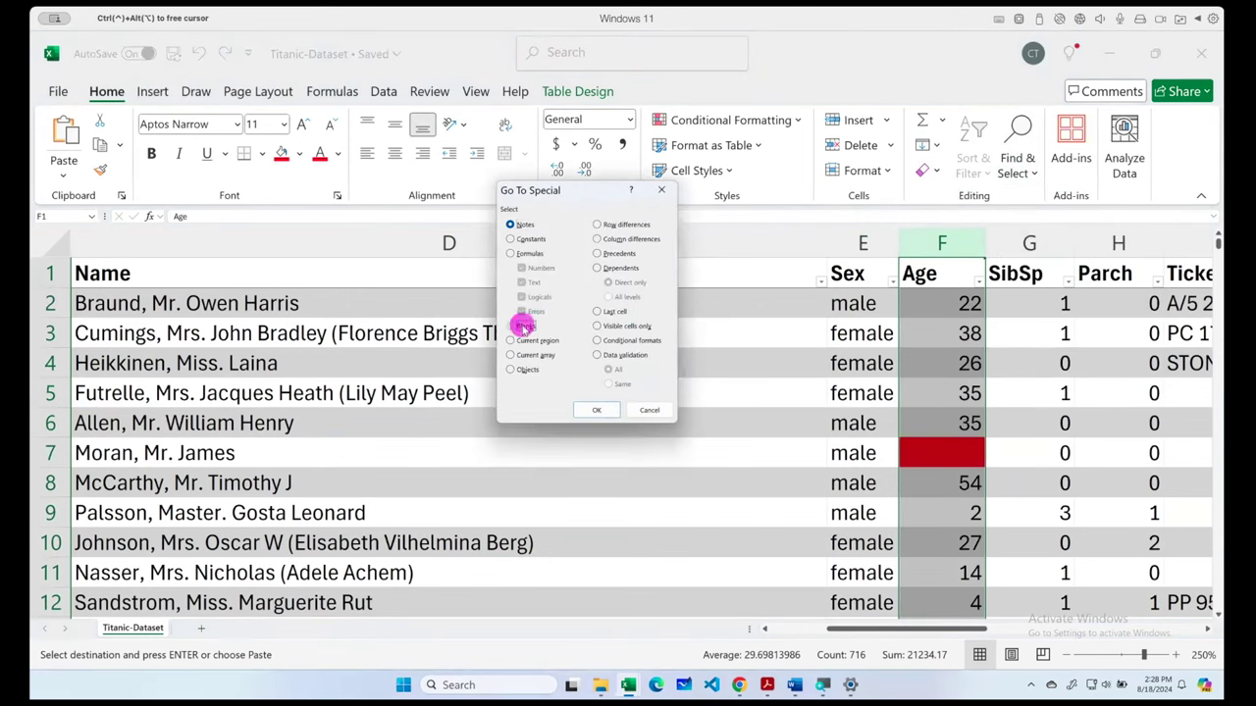
click(595, 410)
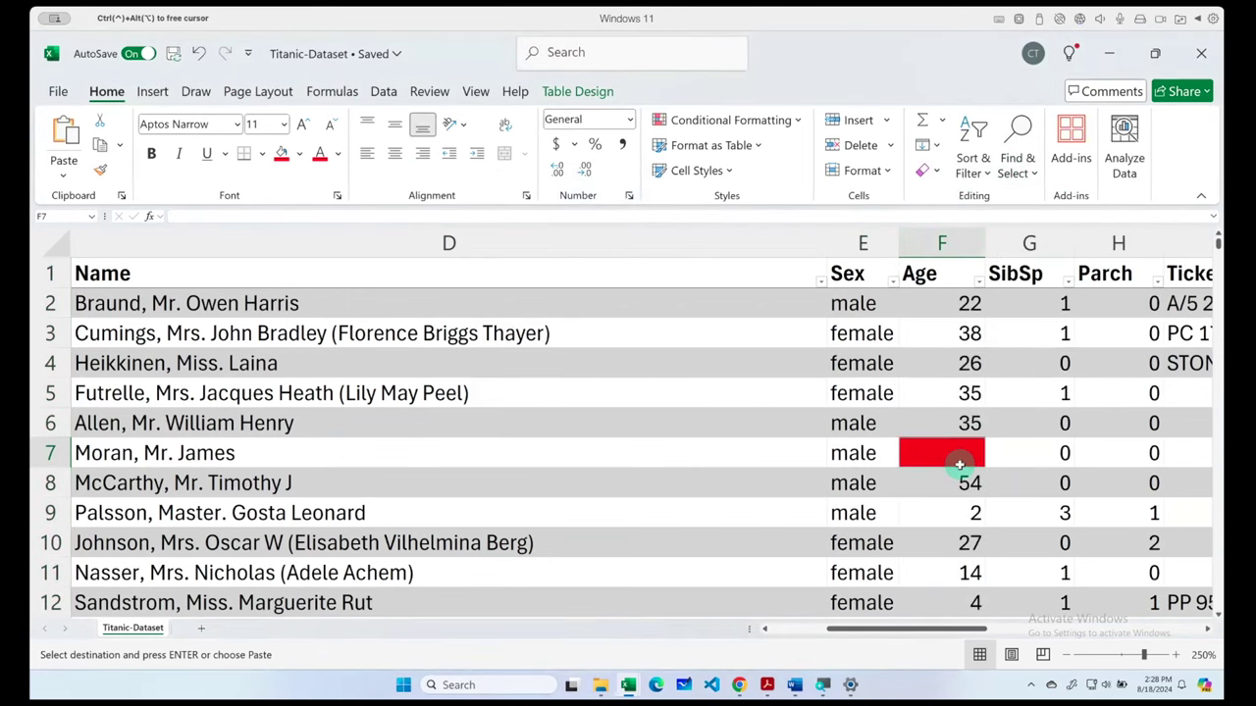
- Fill every selected blank Age cell with 29 at once using Ctrl+Enter
scroll(958, 463, down, 3)
scroll(958, 463, down, 1)
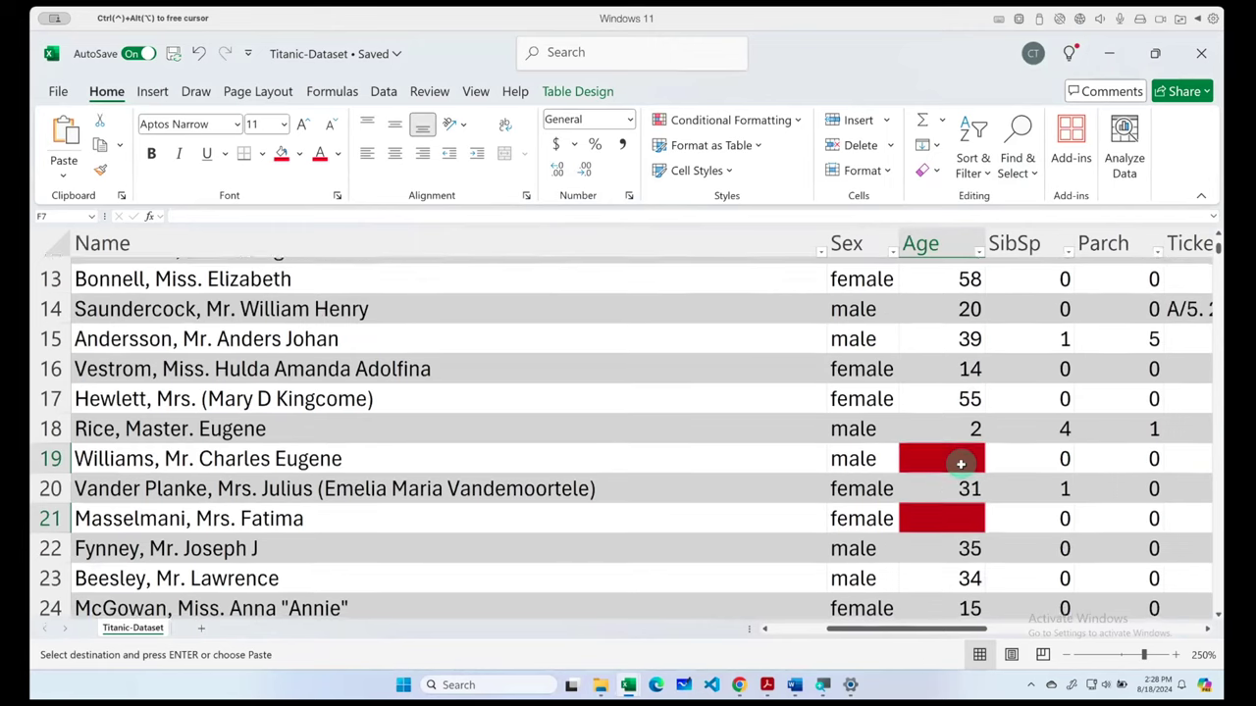
scroll(958, 463, down, 3)
scroll(962, 462, down, 6)
scroll(966, 463, down, 6)
scroll(966, 463, down, 12)
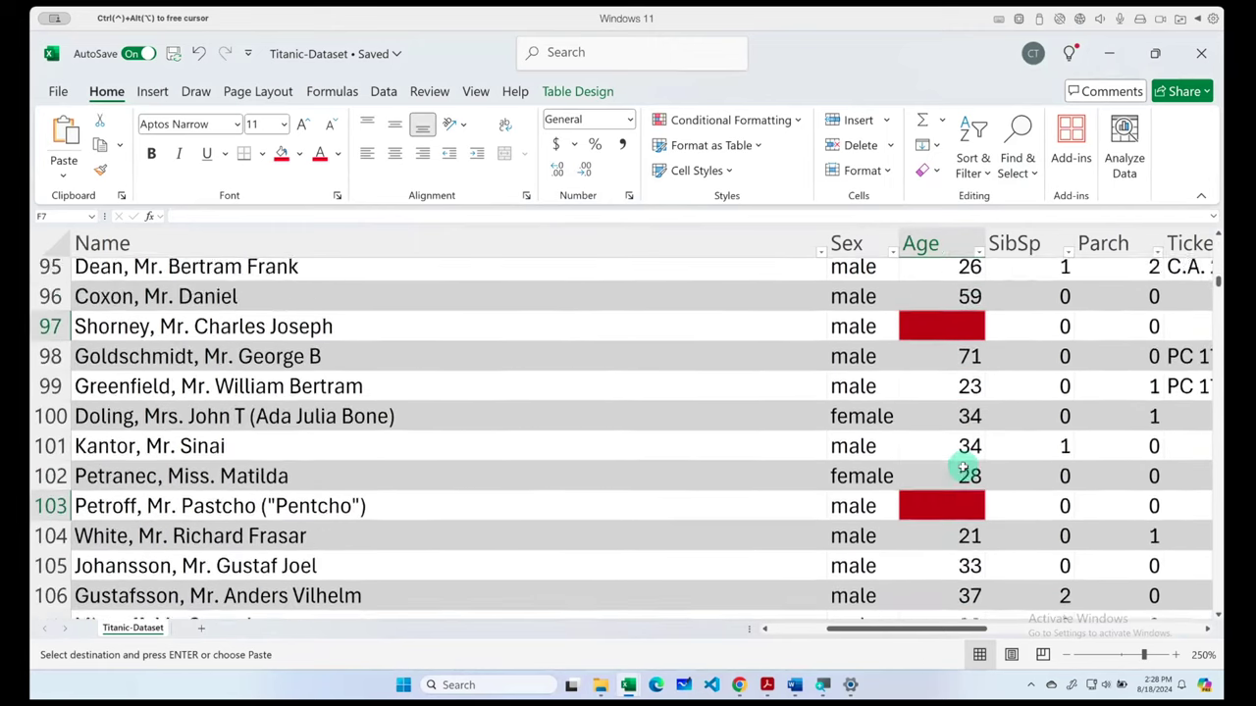
scroll(966, 464, down, 6)
scroll(966, 467, down, 6)
scroll(964, 468, down, 6)
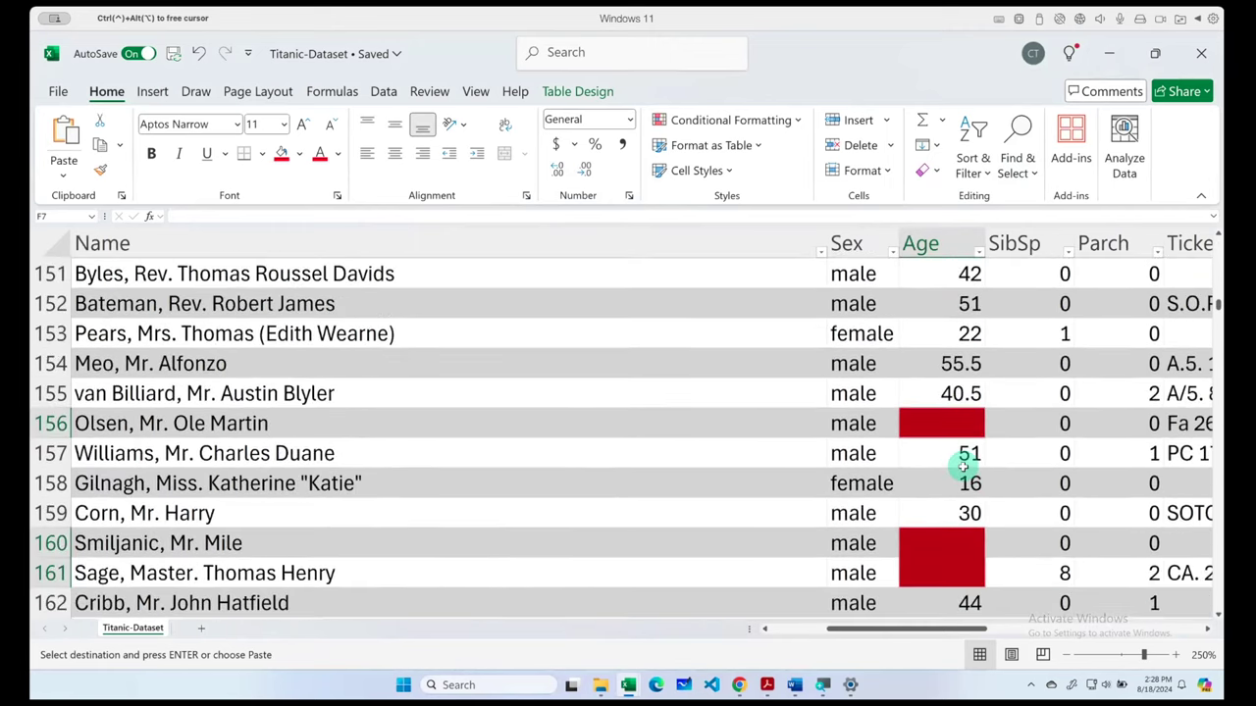
text(29)
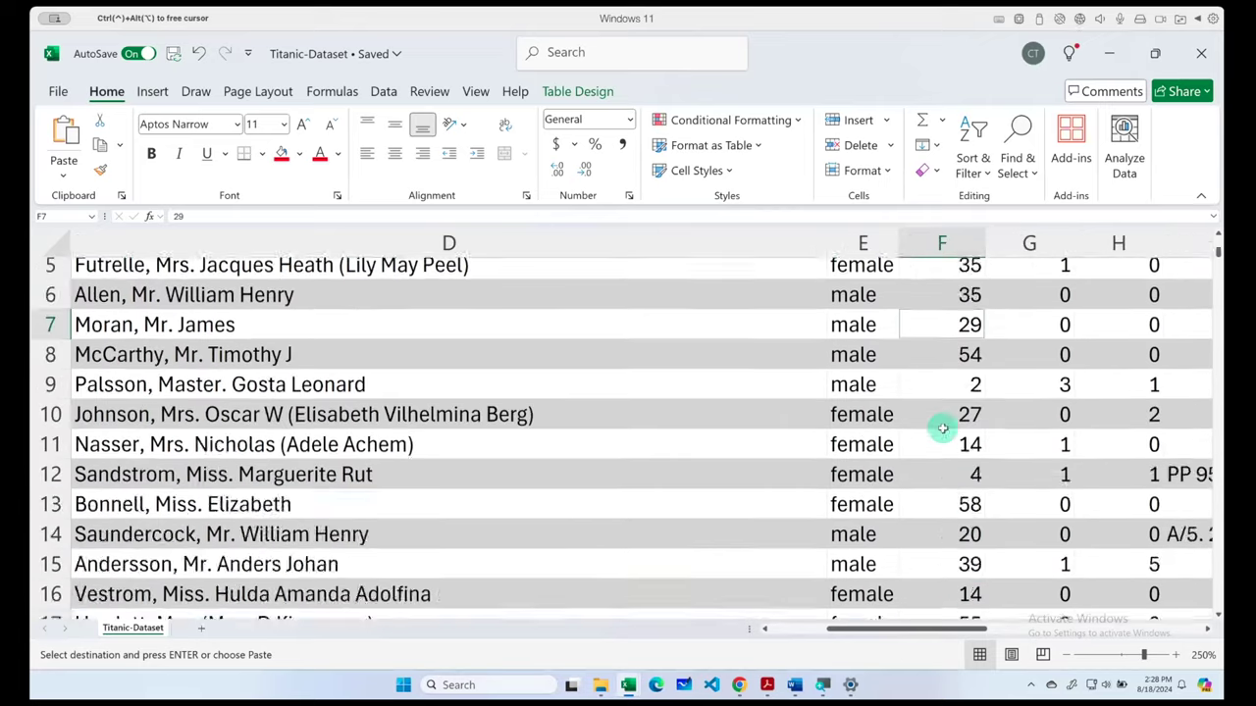
key(ctrl+Return)
- Scroll down the table to check the filled 29 values, such as F349
scroll(942, 422, up, 1)
scroll(1021, 443, down, 8)
scroll(1020, 442, down, 8)
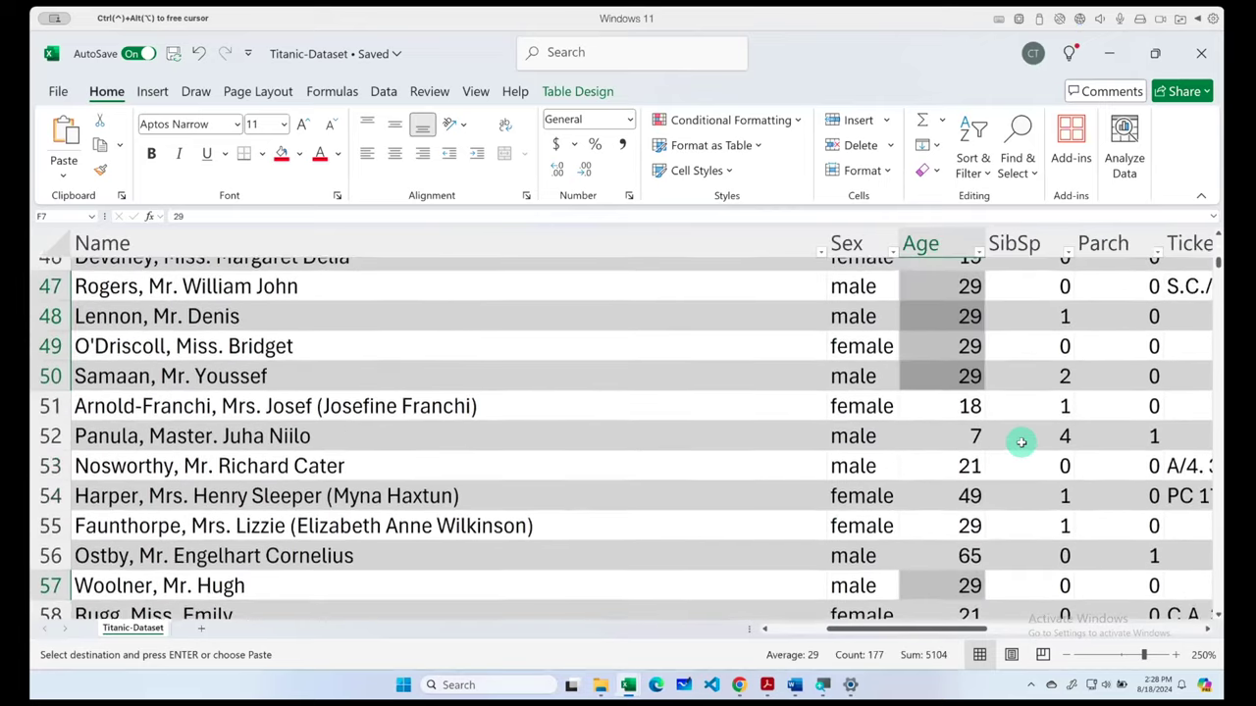
scroll(1020, 442, down, 7)
scroll(1020, 443, down, 7)
scroll(1020, 443, down, 7)
scroll(1021, 443, down, 7)
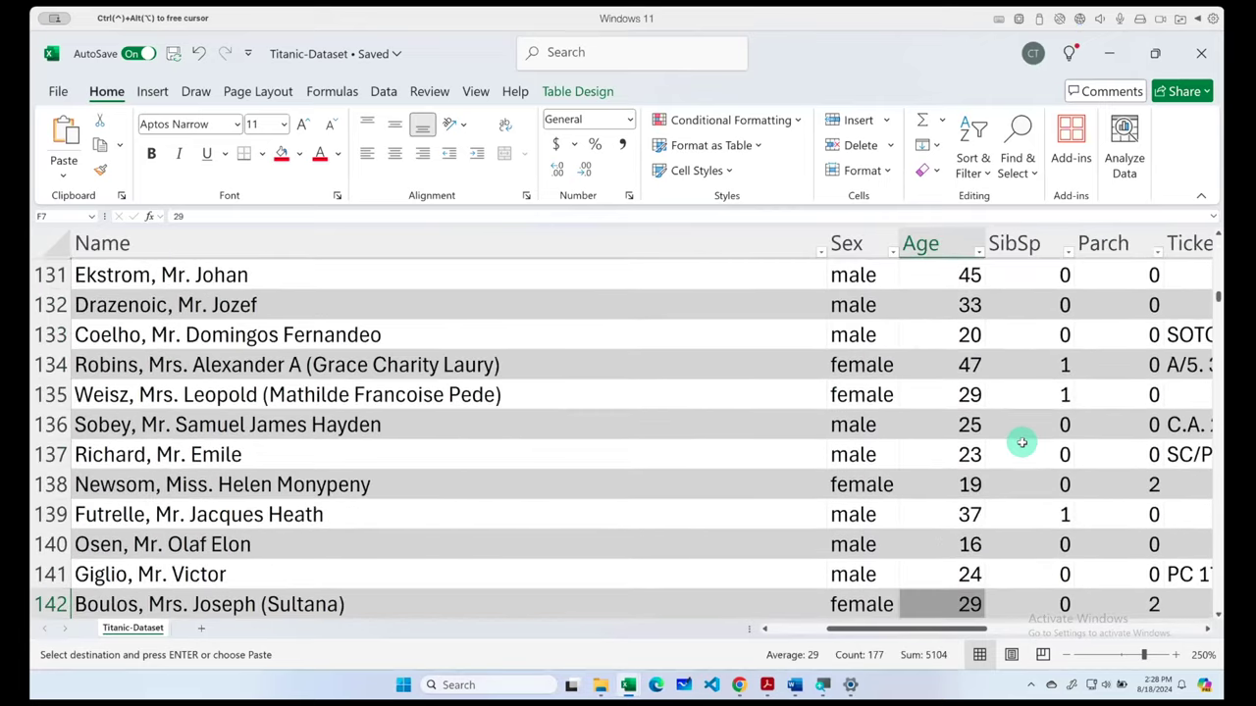
scroll(1021, 442, down, 3)
scroll(1022, 442, down, 6)
scroll(1021, 442, down, 6)
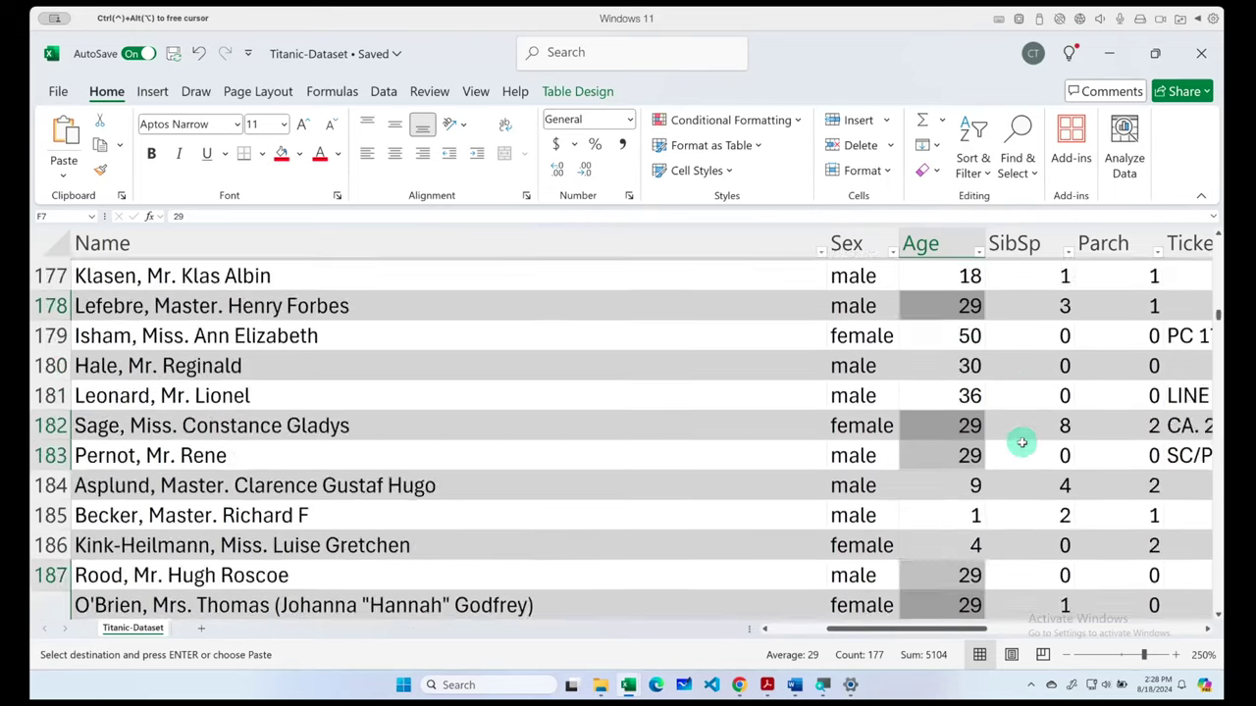
scroll(1022, 442, down, 7)
scroll(1022, 443, down, 7)
scroll(1021, 443, down, 7)
scroll(1021, 442, down, 4)
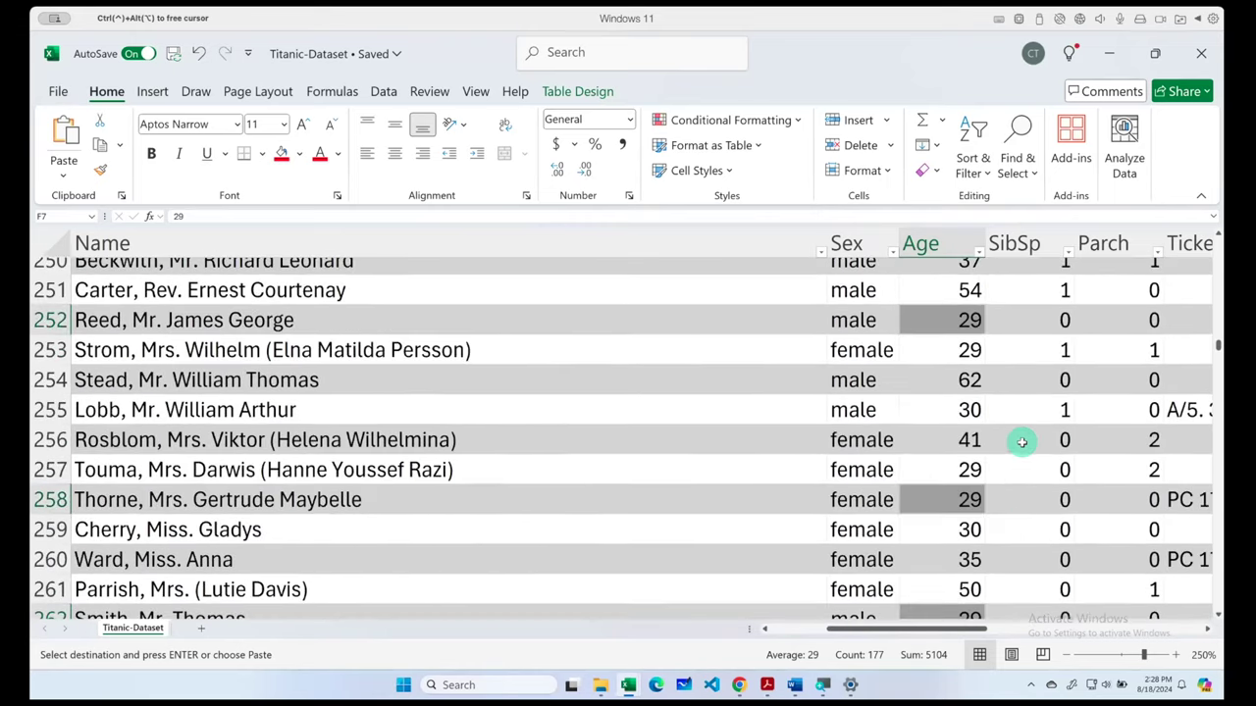
scroll(1022, 442, down, 6)
scroll(1021, 442, down, 6)
scroll(1021, 442, down, 1)
scroll(1021, 442, down, 6)
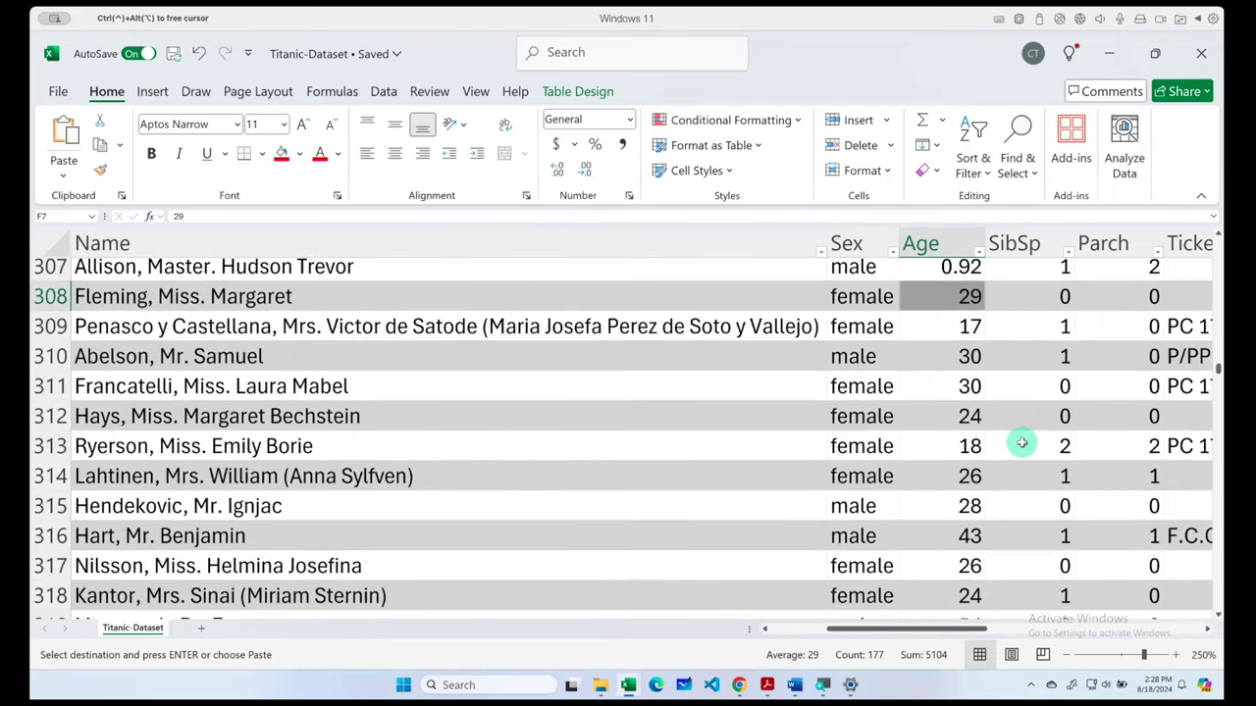
scroll(1021, 442, down, 6)
scroll(1021, 443, down, 5)
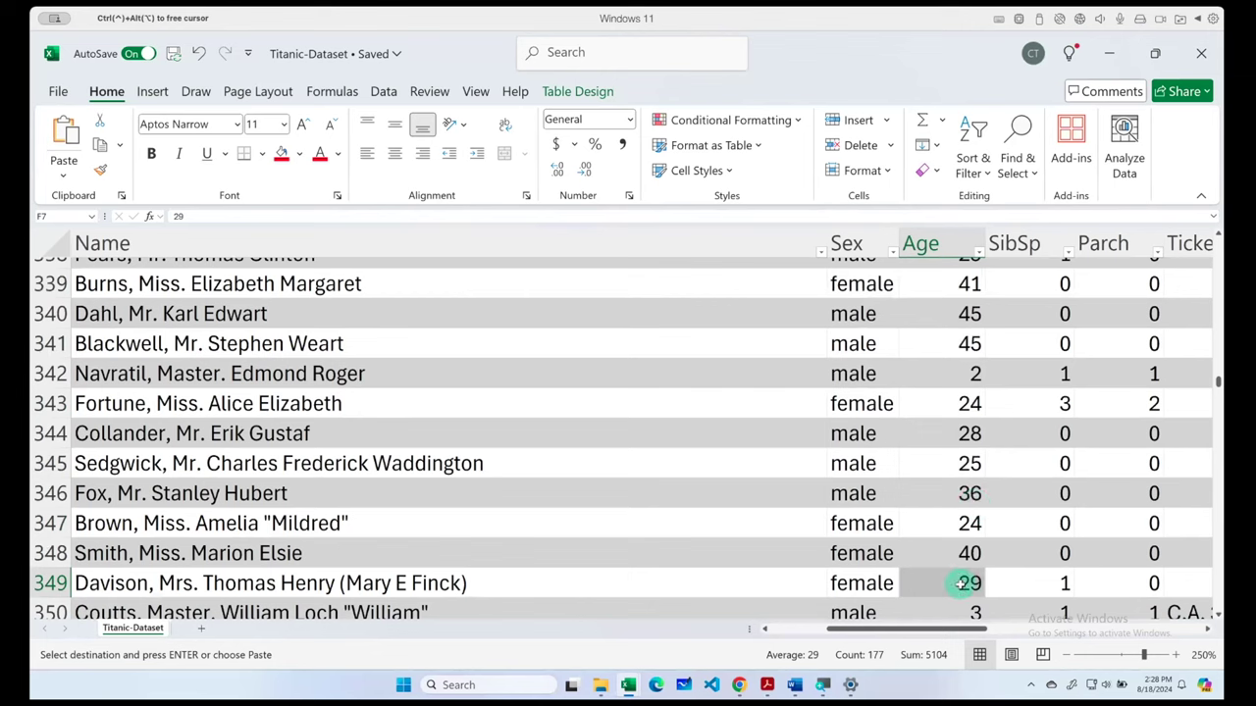
click(961, 582)
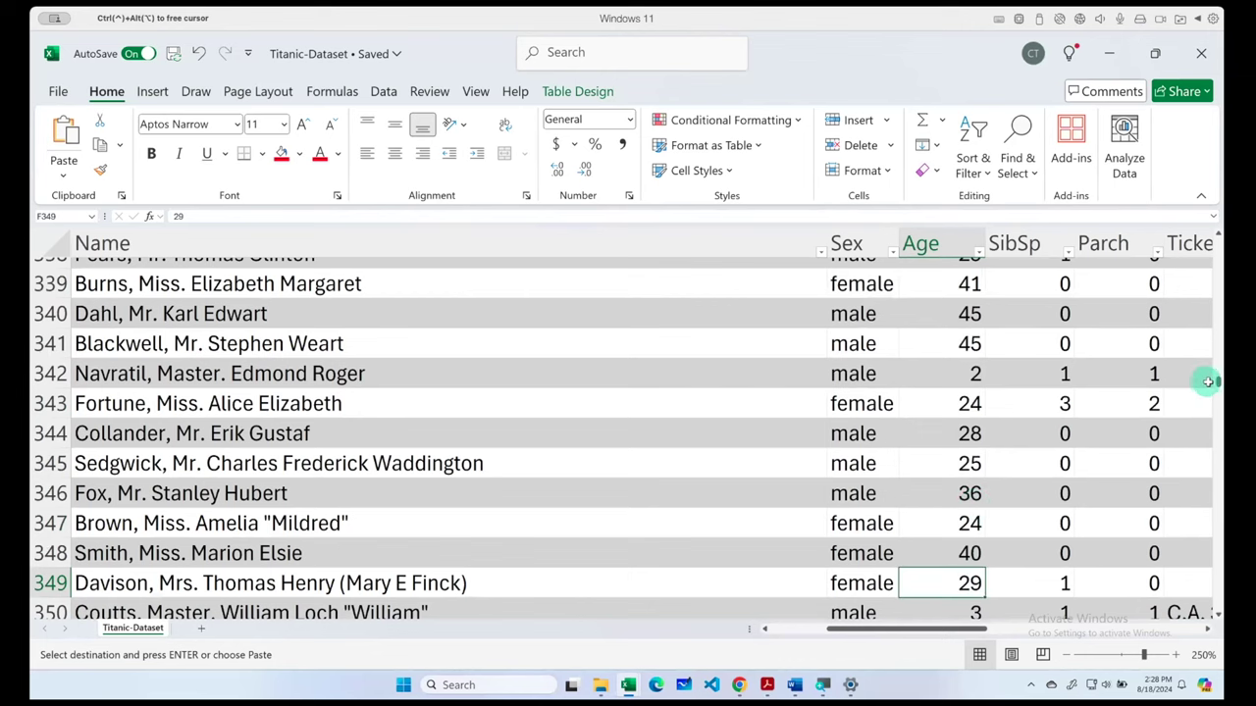
- Move to the table's bottom and select empty cell F893 below the Age column
drag(1213, 382, 1215, 231)
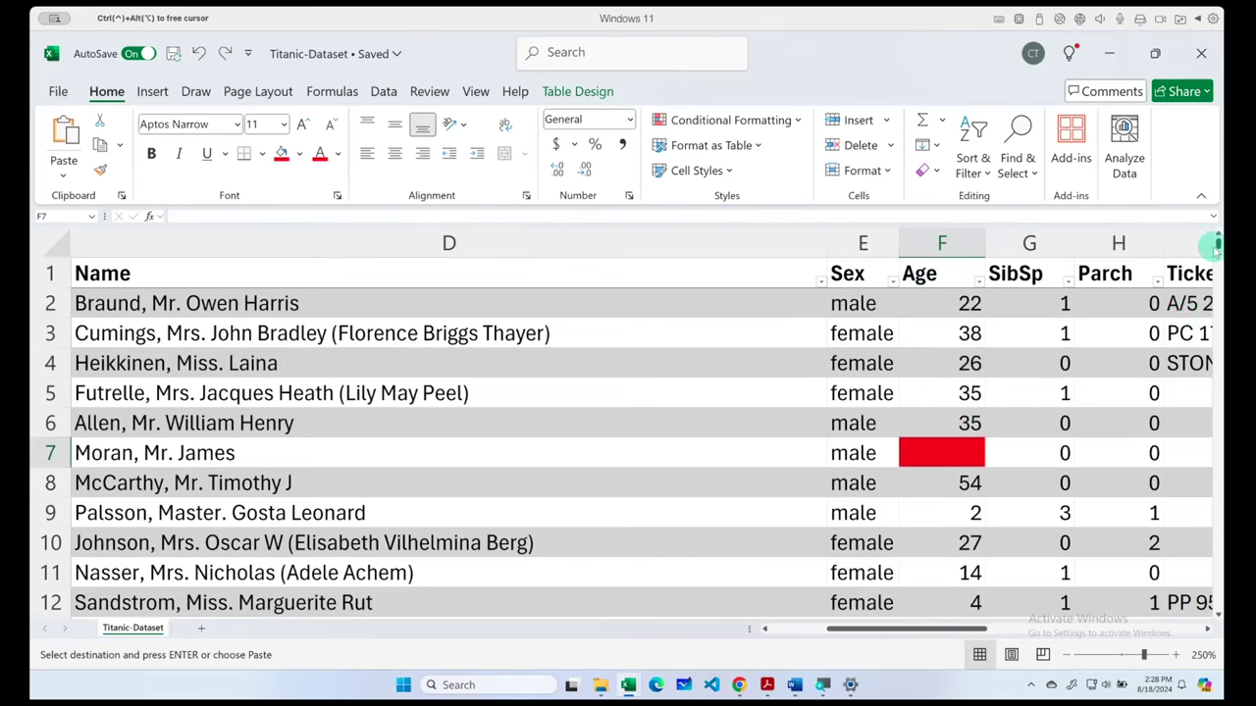
drag(1216, 240, 1182, 632)
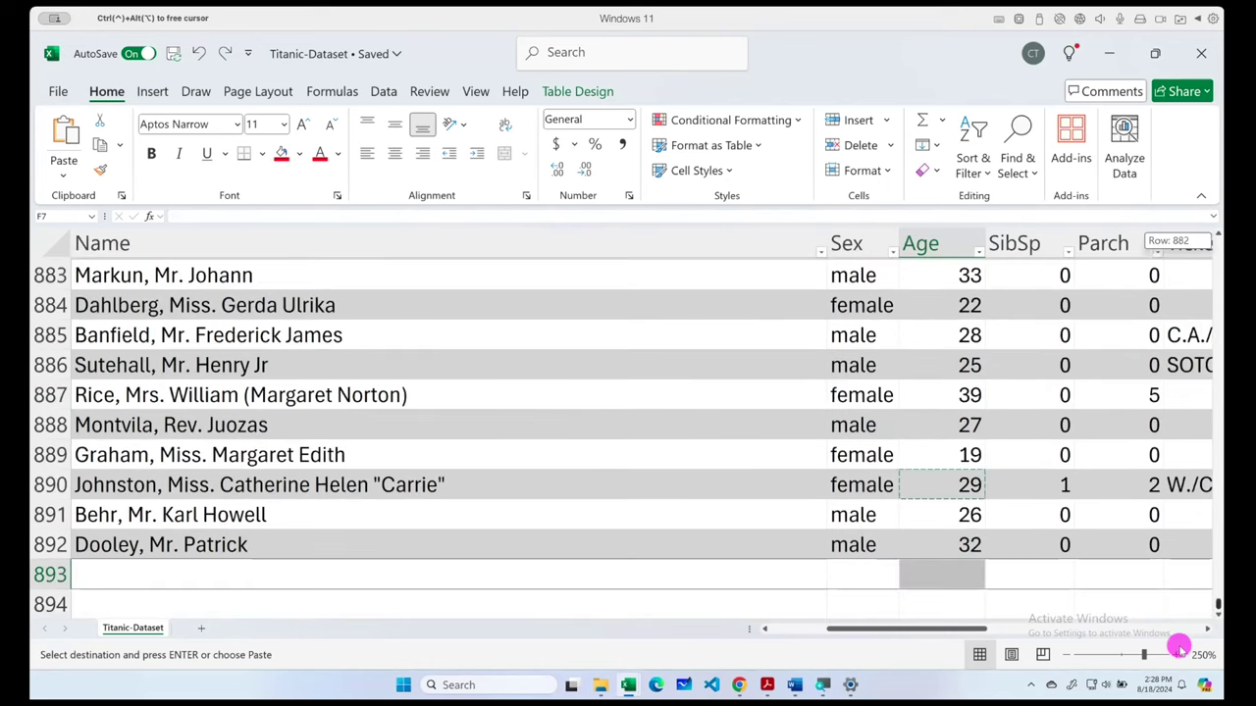
click(947, 570)
- Commit 29 in F893 and apply the Number format so it reads 29.00
key(Return)
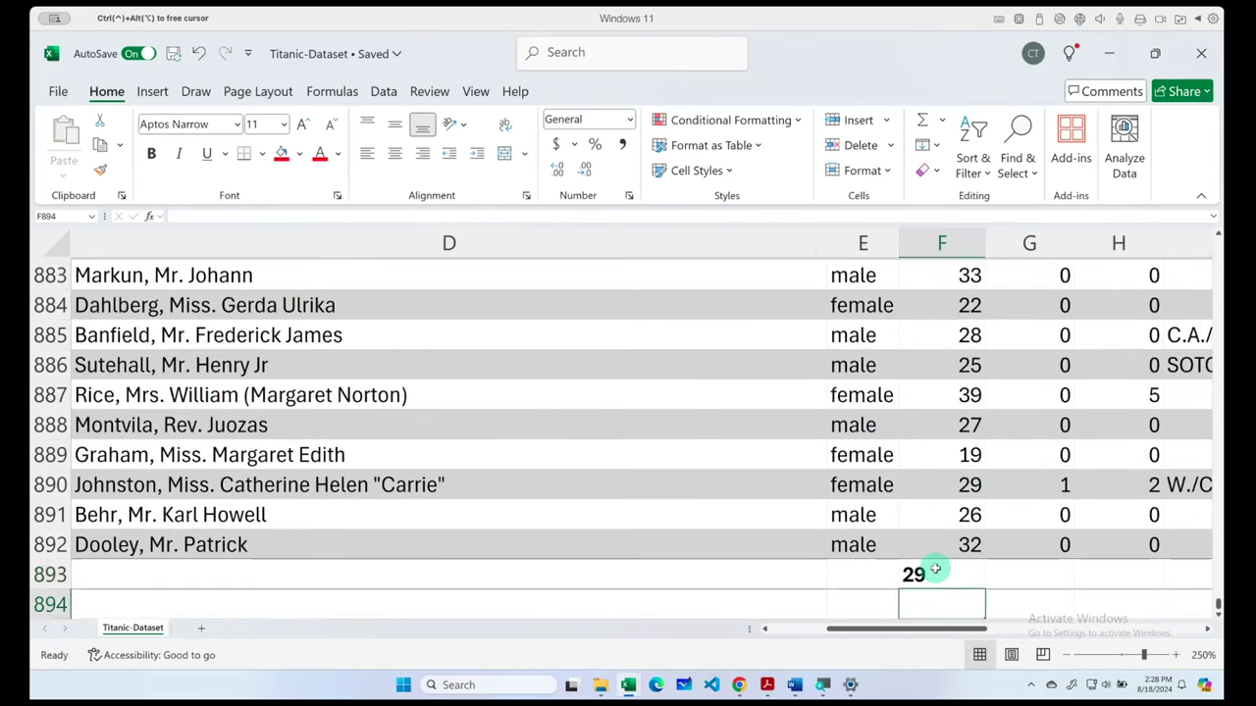
click(937, 569)
key(ctrl+c)
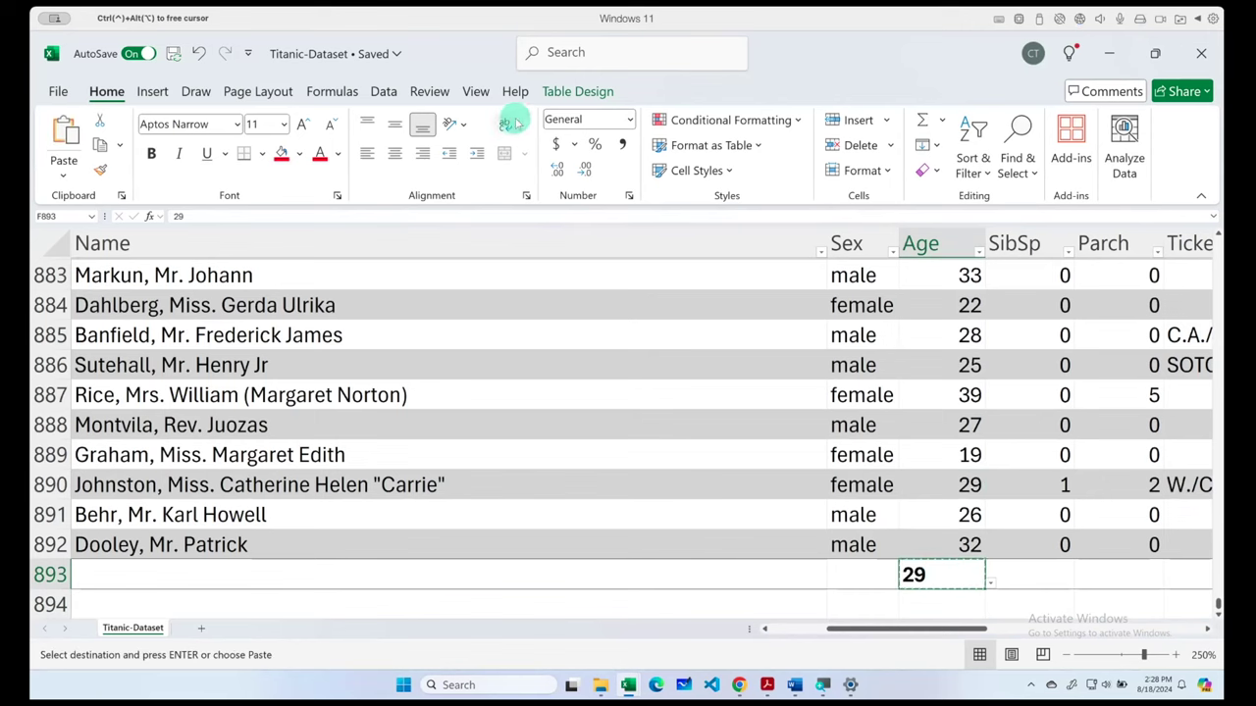
click(629, 119)
click(613, 191)
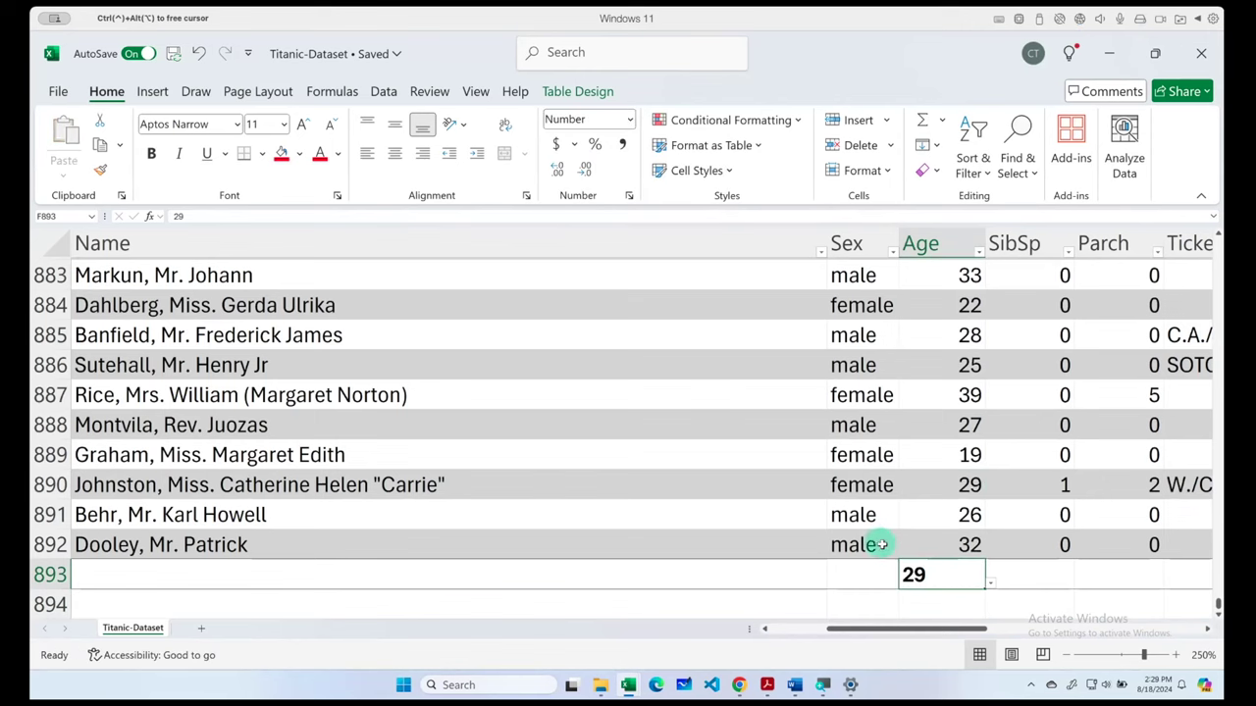
double_click(925, 576)
key(Return)
- Compare F893 with the last Age value in F892, then select cell F894 beneath
click(939, 585)
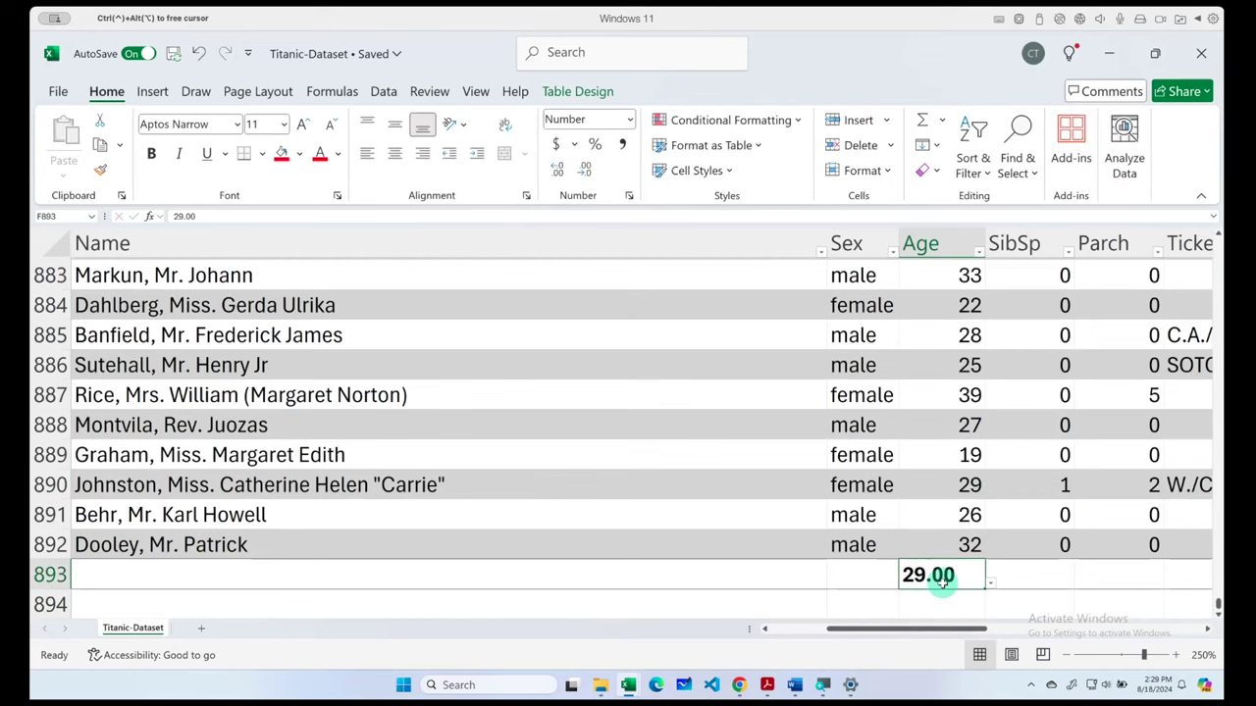
click(968, 546)
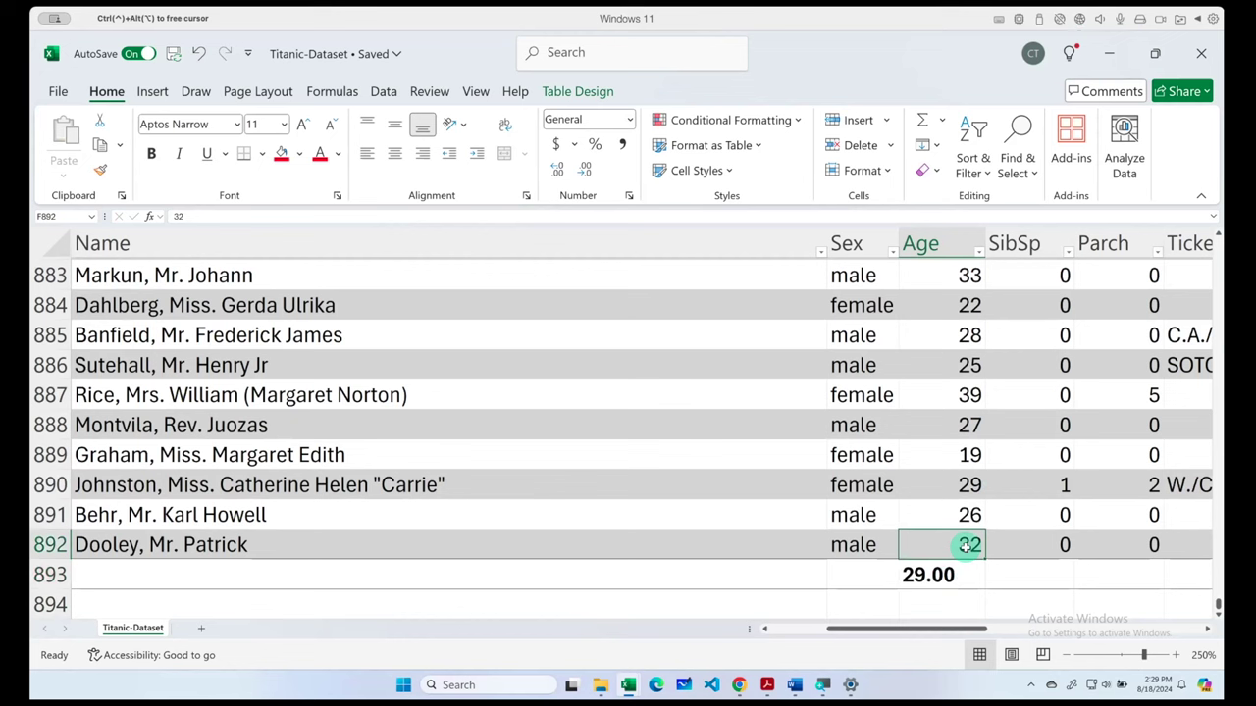
click(945, 574)
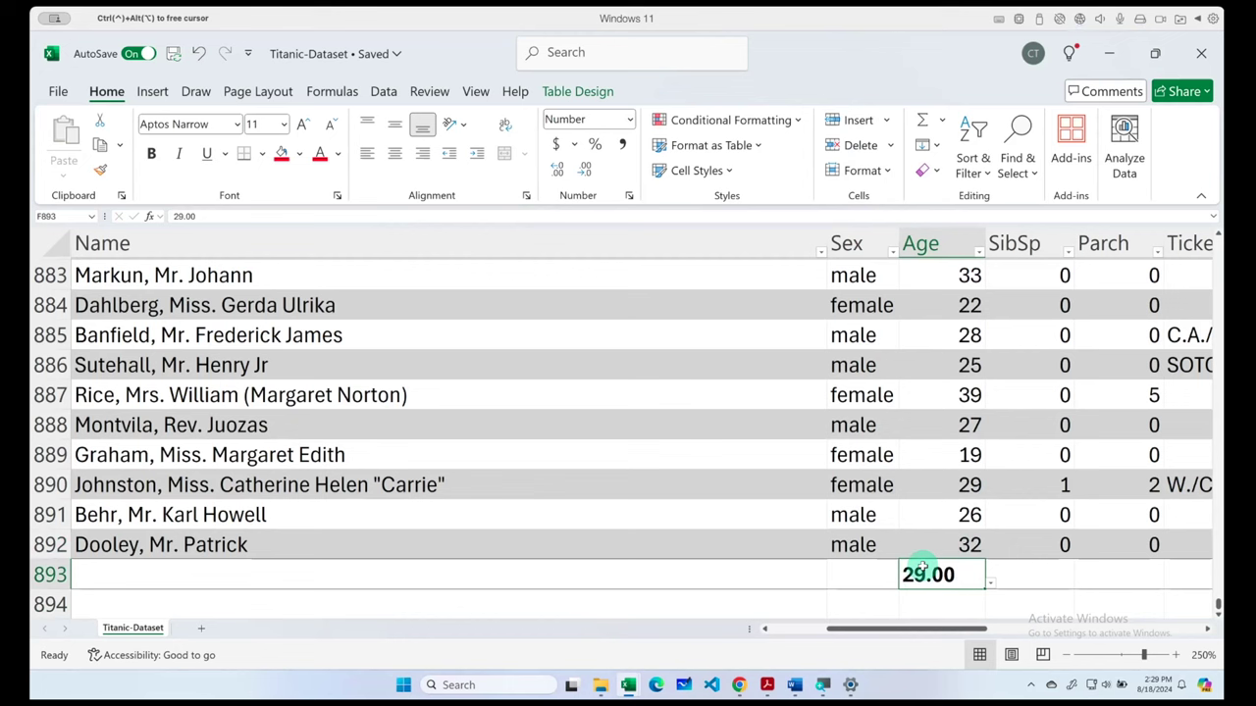
click(932, 545)
click(942, 242)
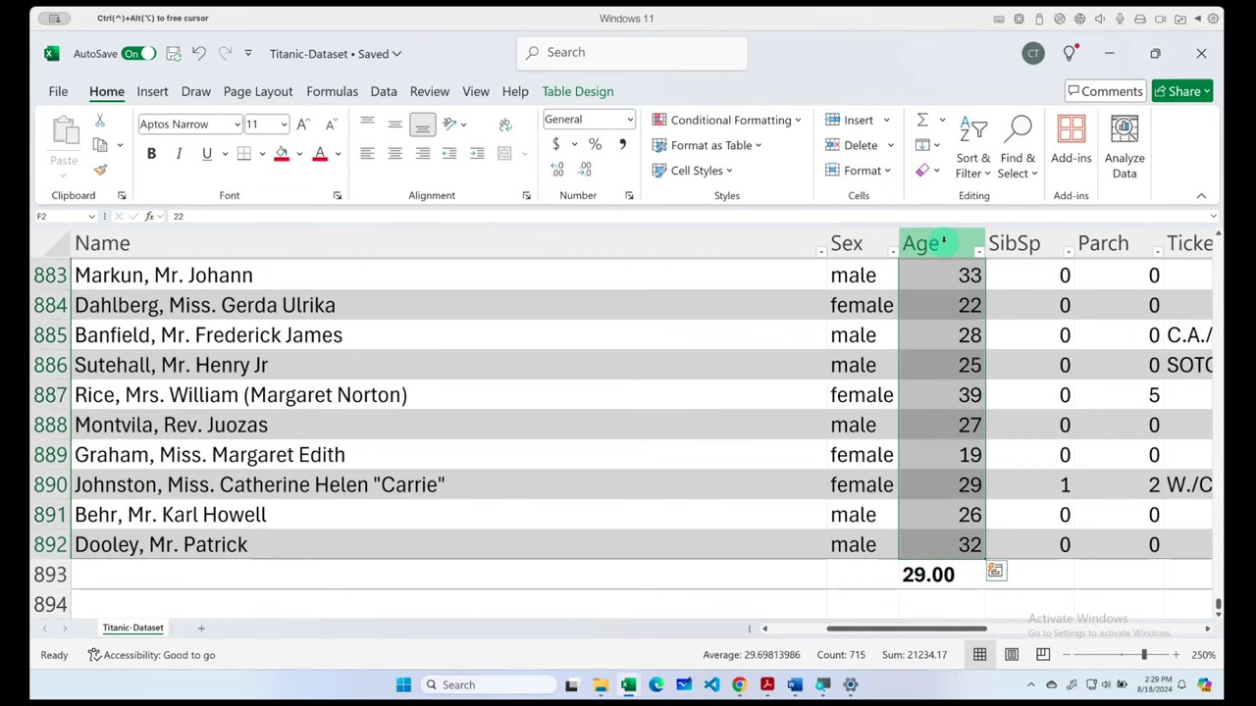
click(927, 574)
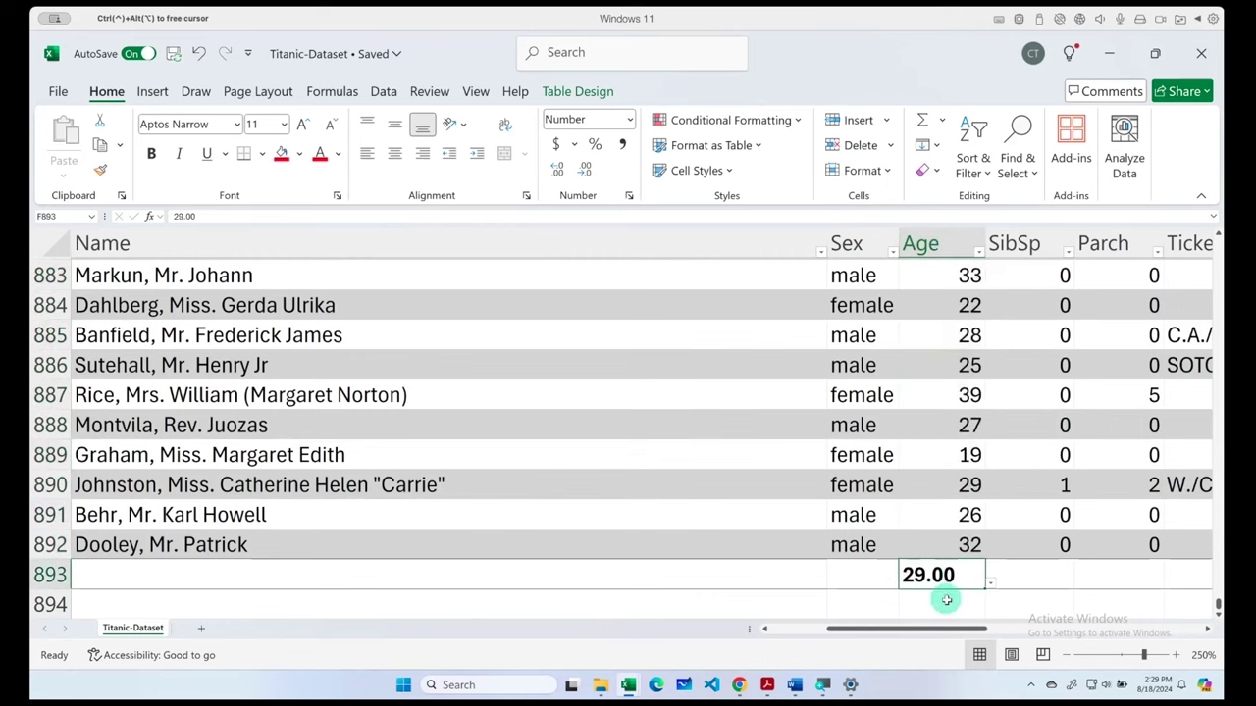
scroll(944, 588, down, 2)
click(956, 484)
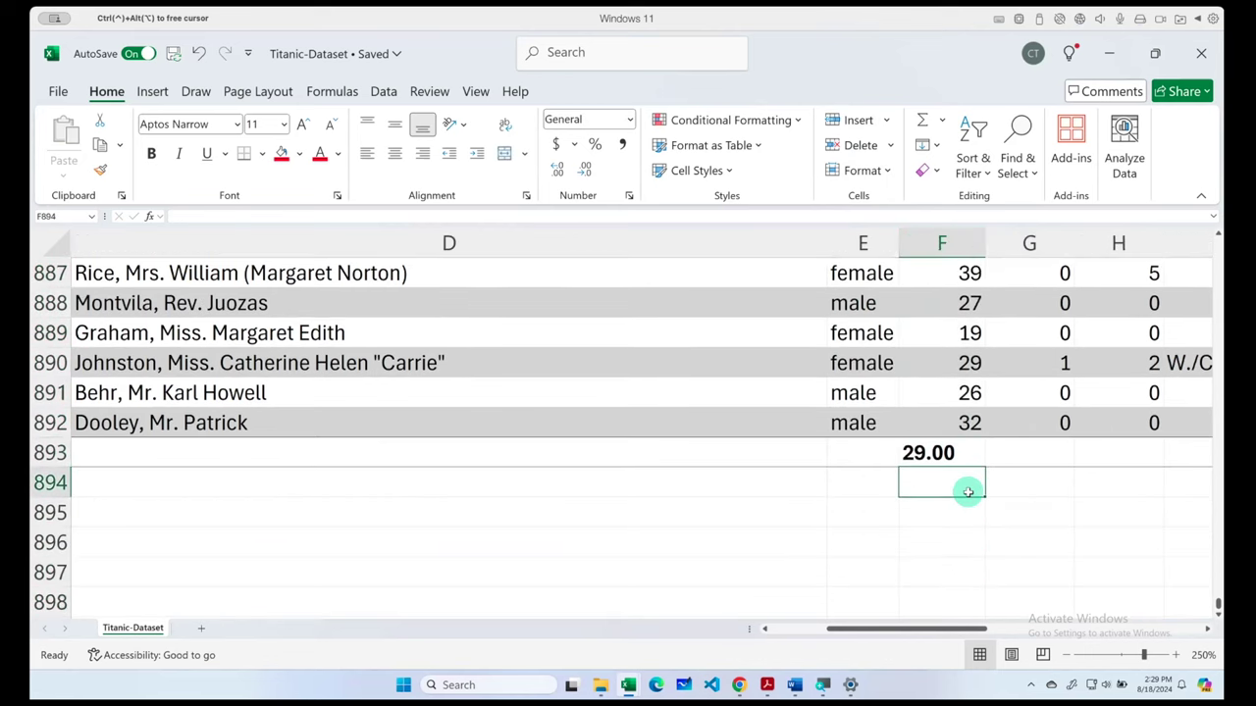
- Attempt an AVERAGE formula in F894, dismiss the error messages, and cancel it
text(=AVE)
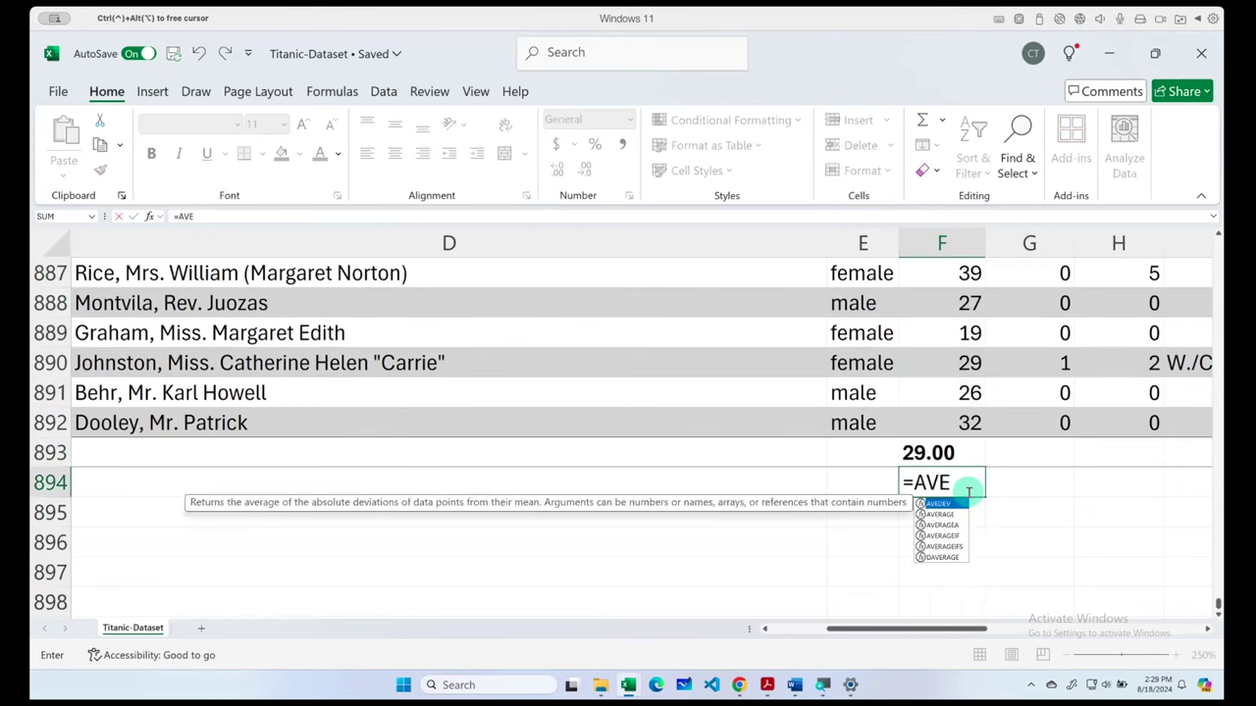
text(R)
key(Tab)
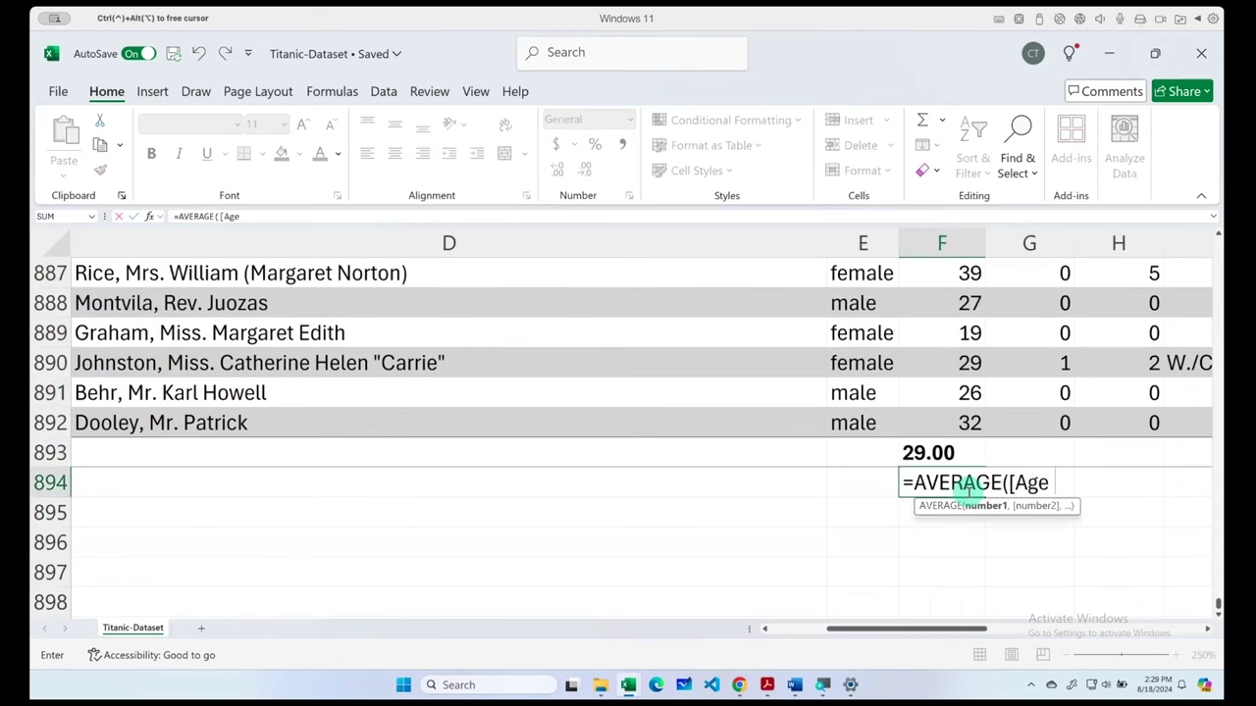
text())
key(Return)
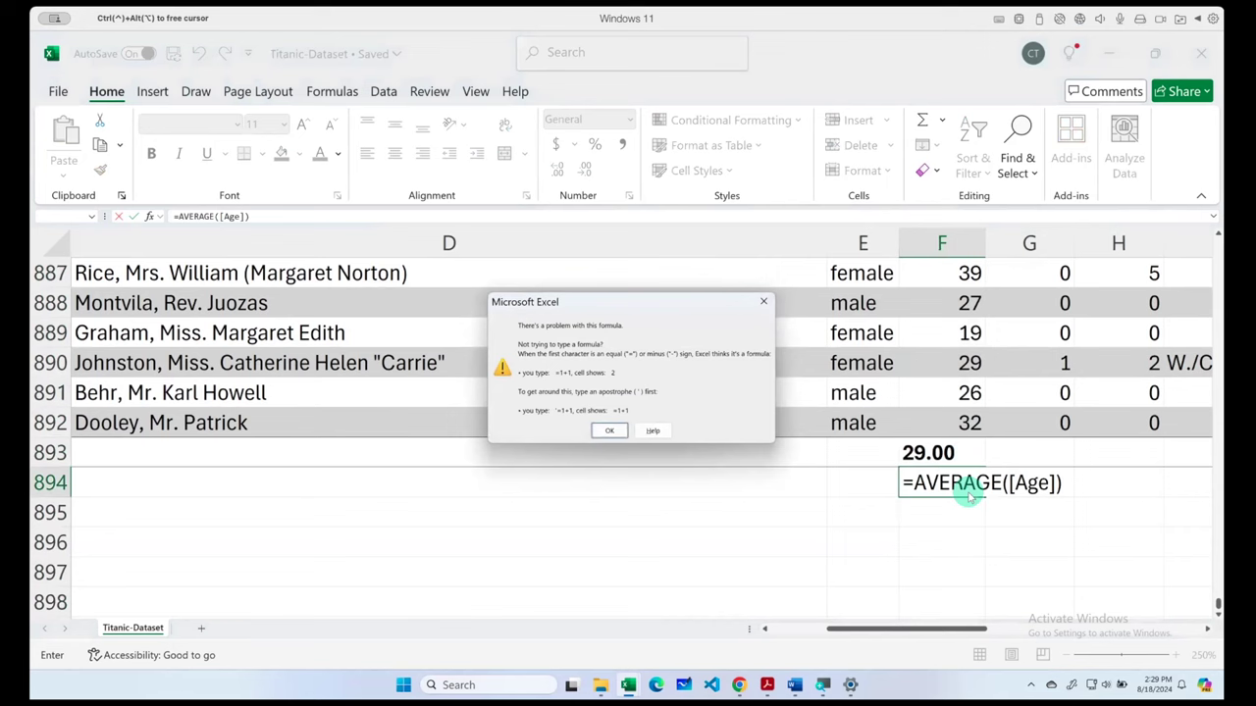
key(Return)
key(Return)
key(Return)
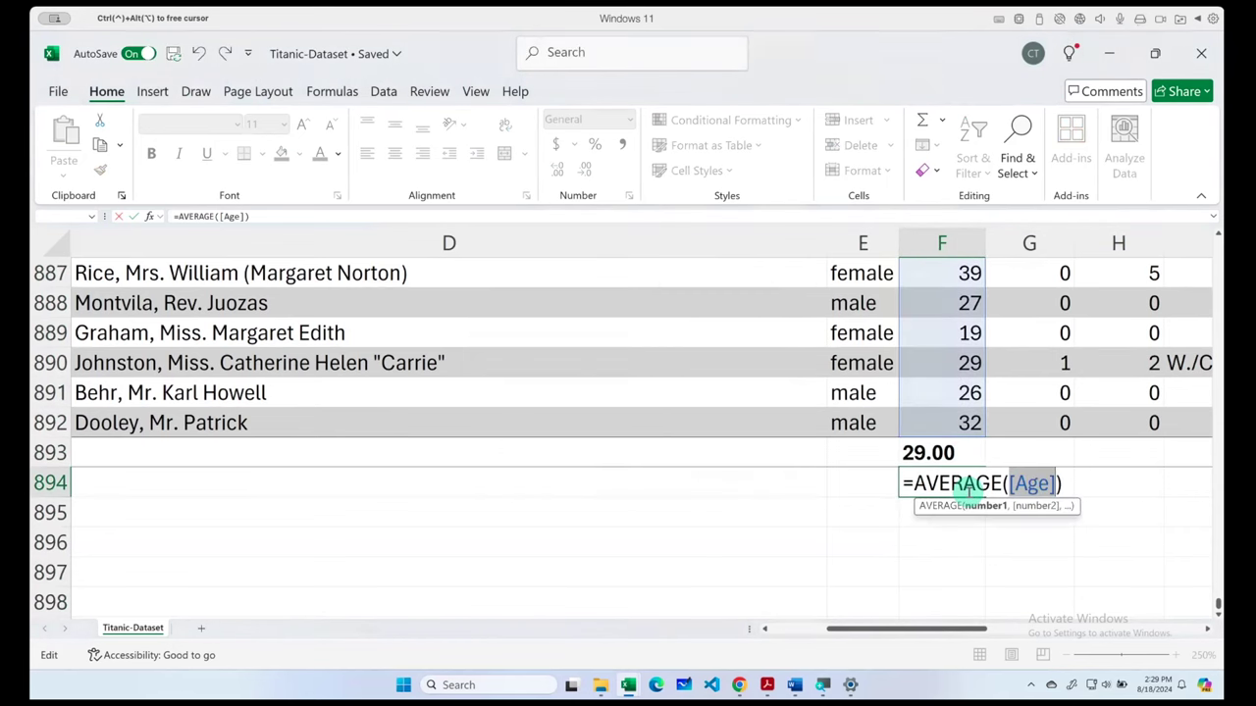
key(Return)
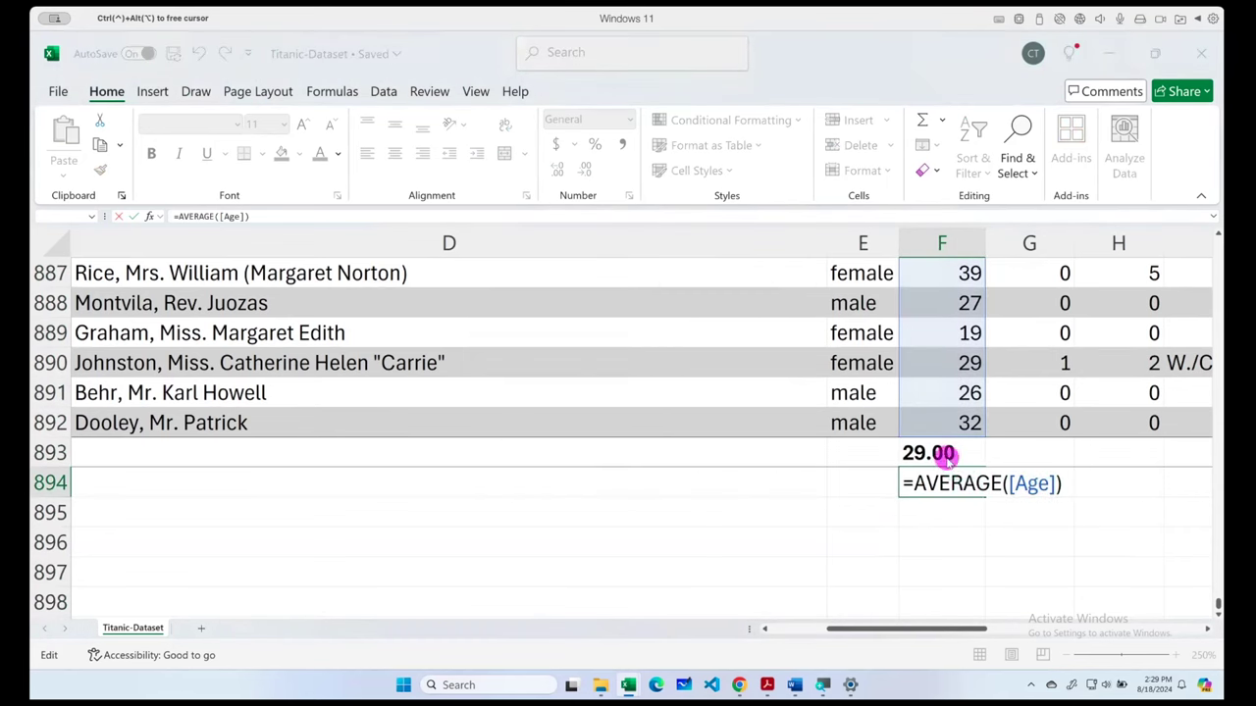
click(610, 429)
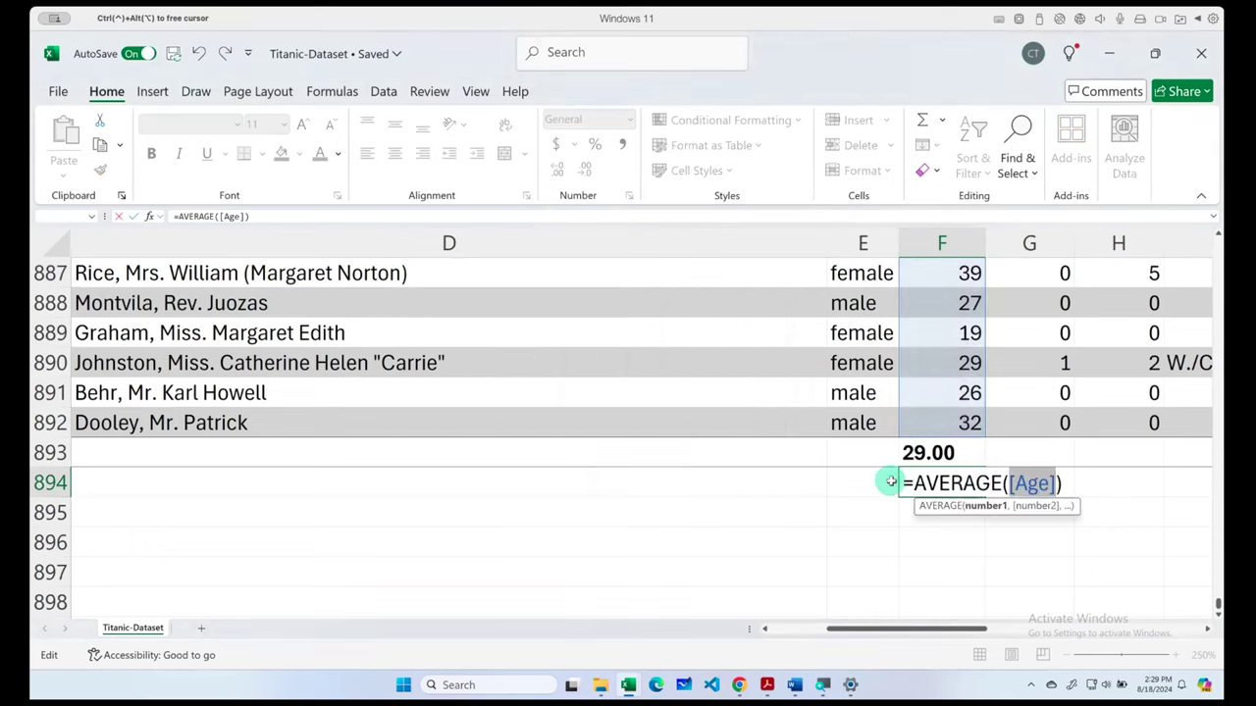
click(899, 482)
key(Escape)
- Enter =AVERAGE([Age]) in F893 so it shows 29.70
click(945, 456)
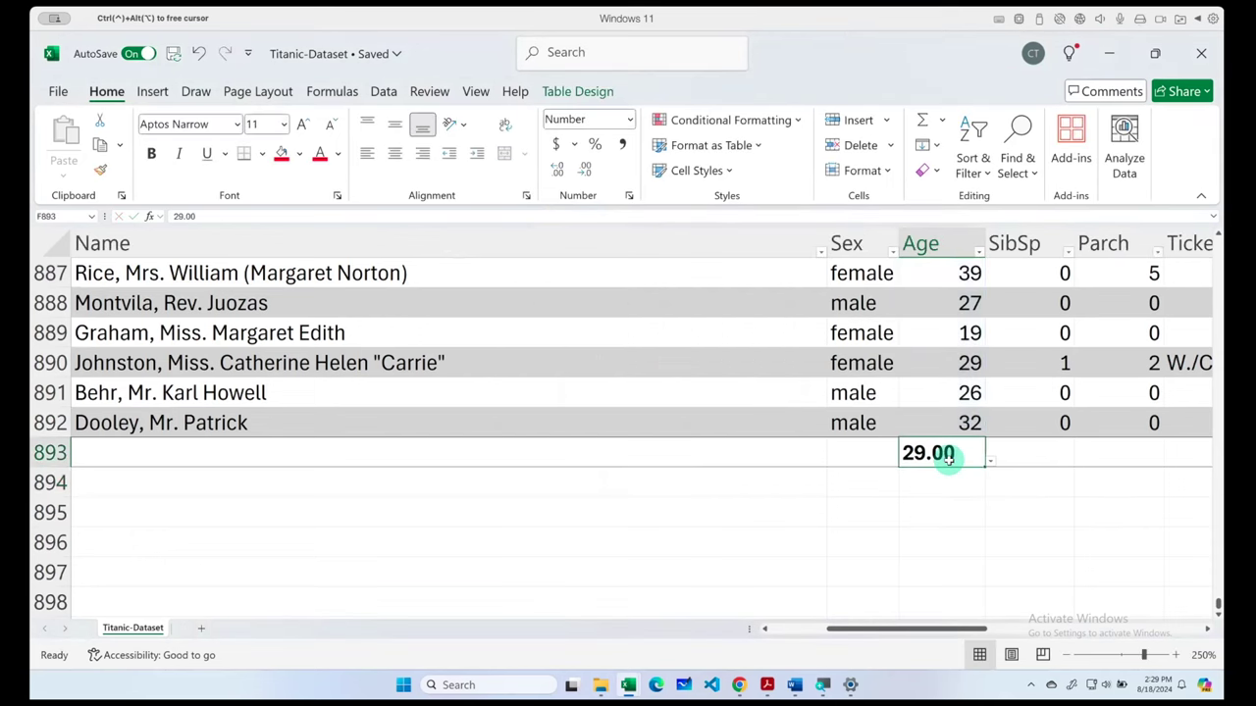
text(=AV)
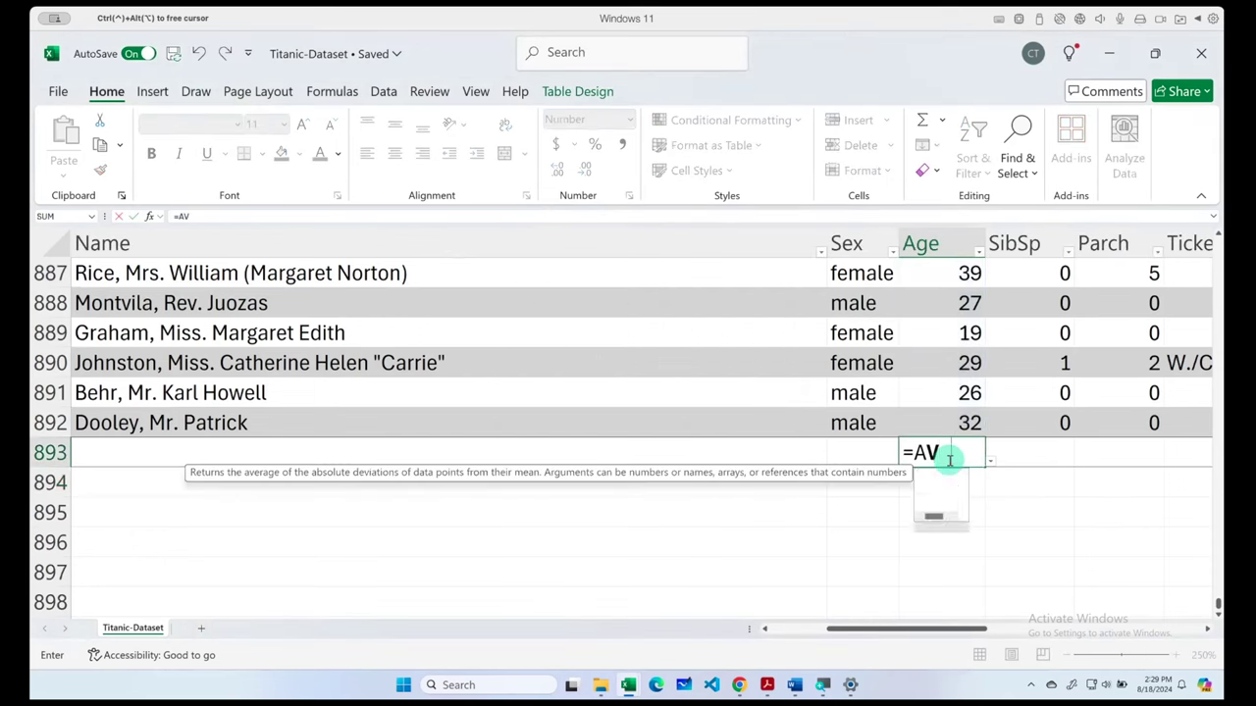
text(ER)
key(Tab)
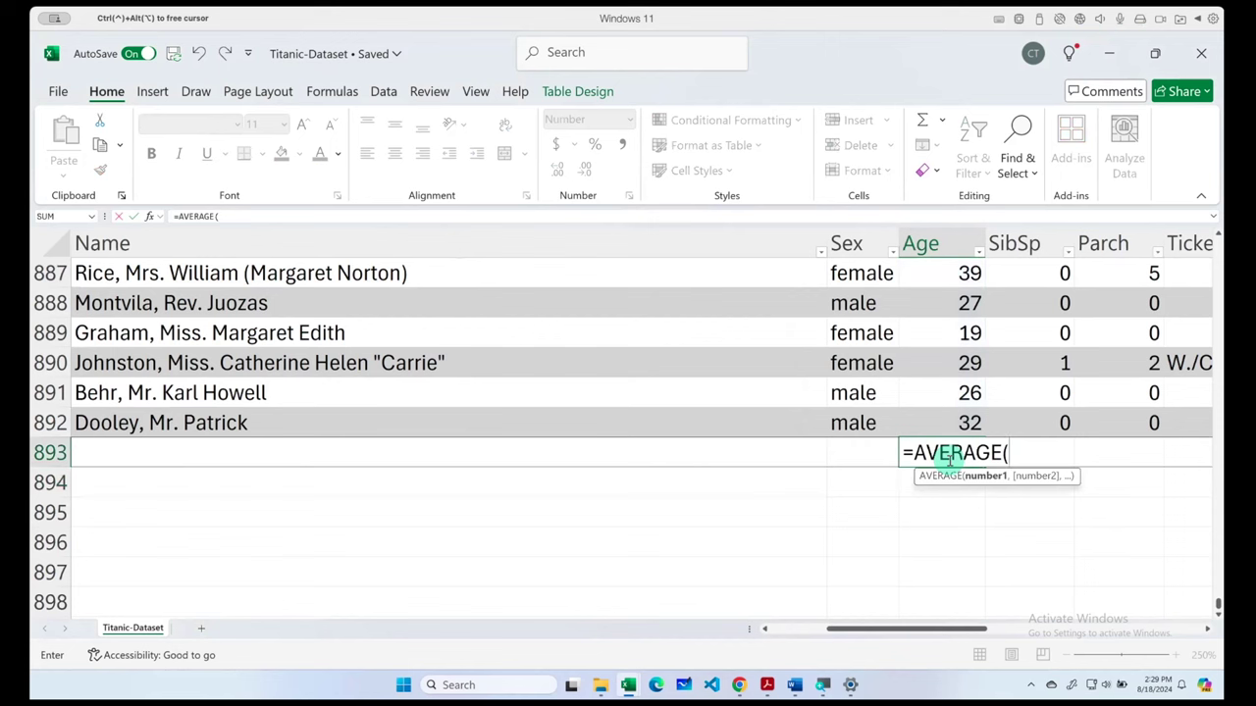
text([Age)
key(Return)
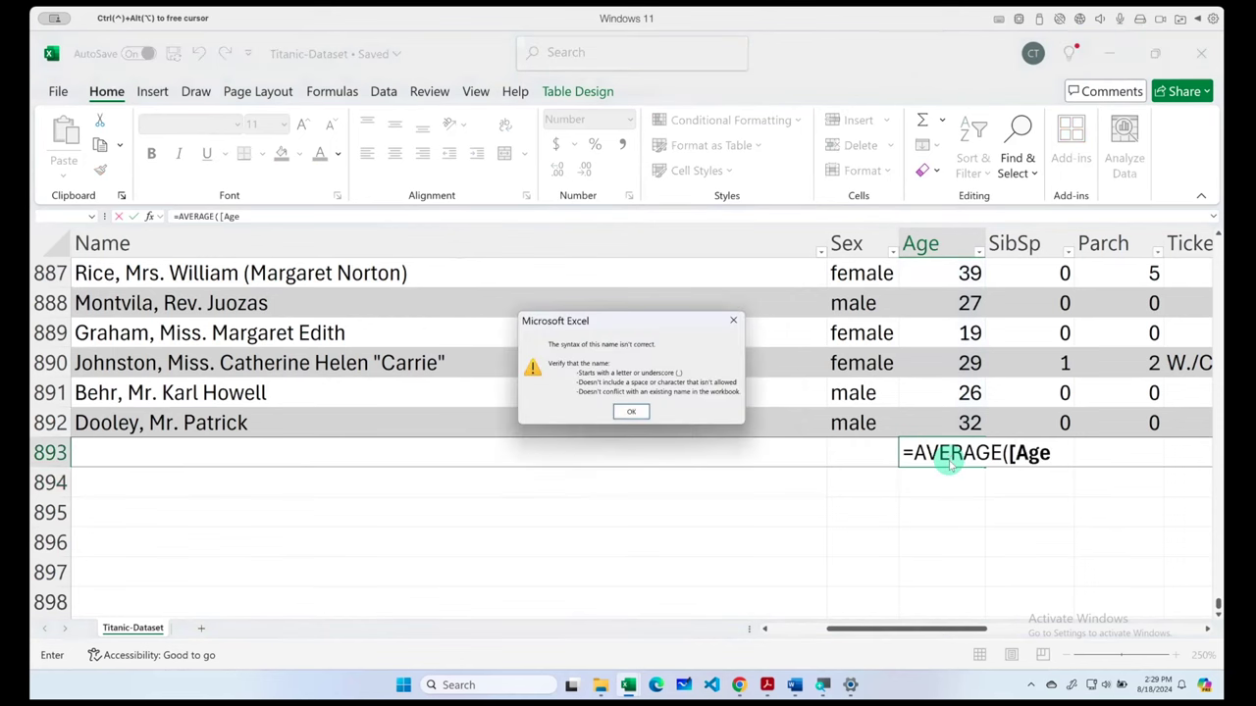
key(Return)
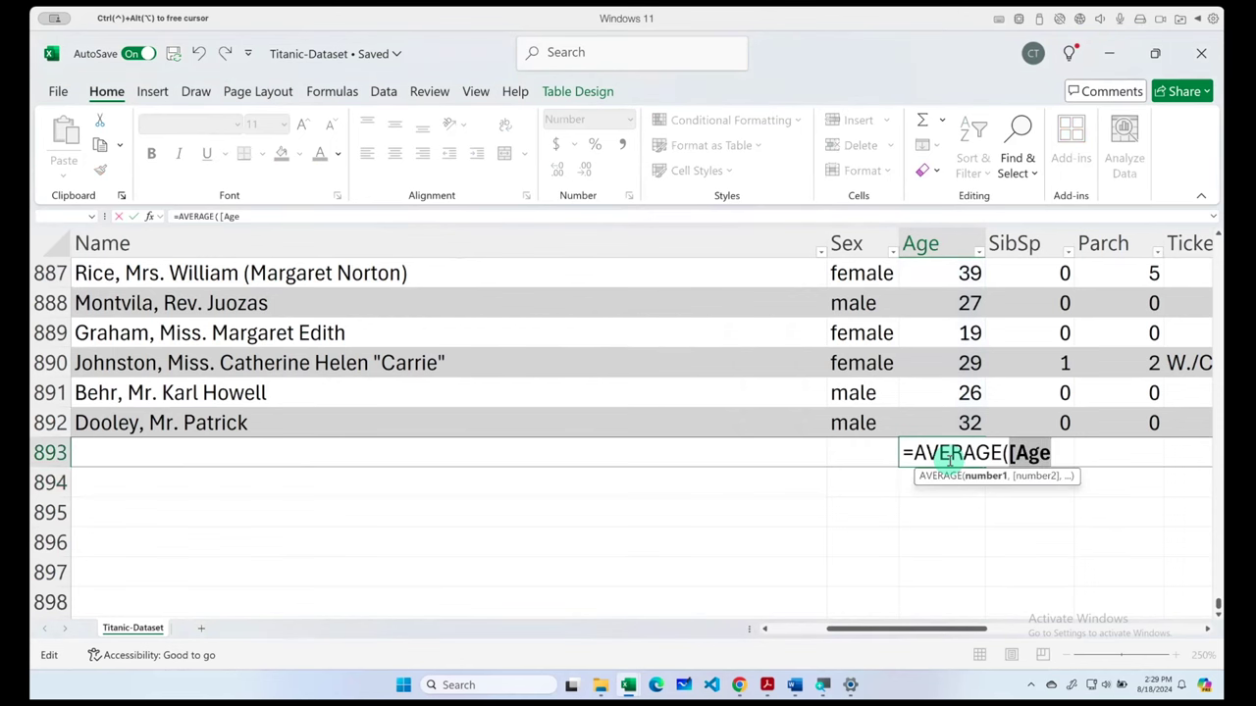
key(End)
text(])
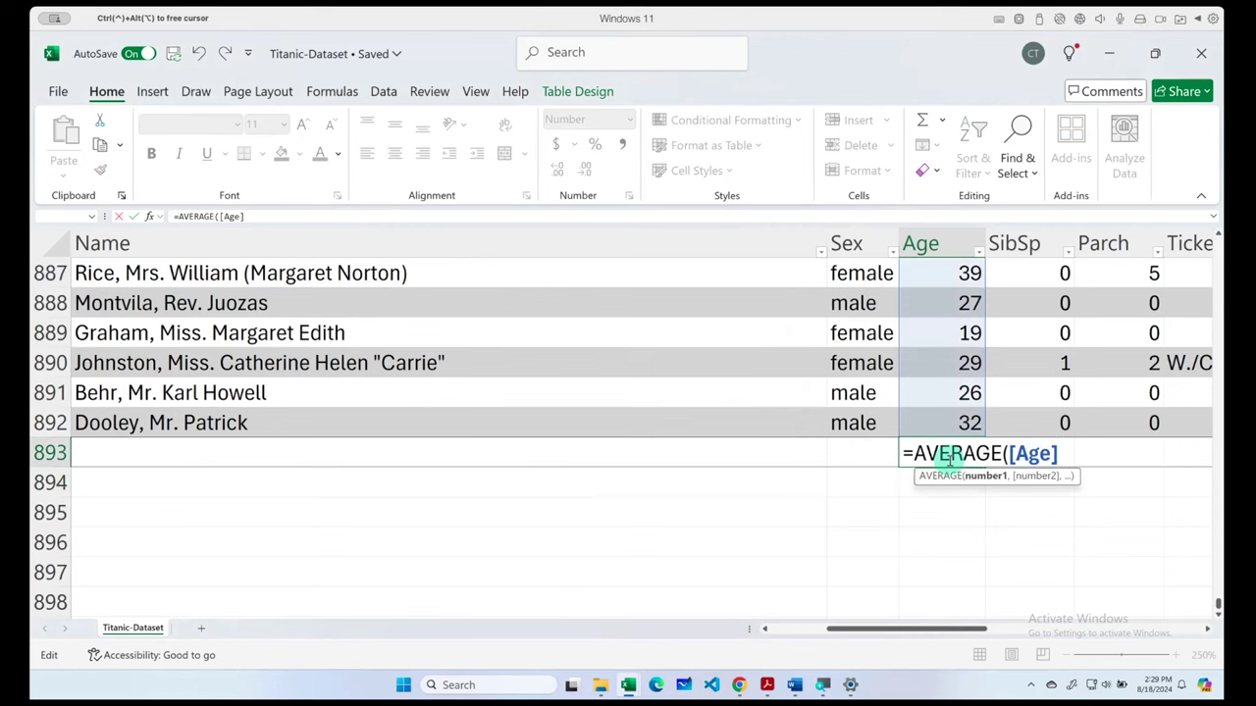
key(Return)
click(948, 457)
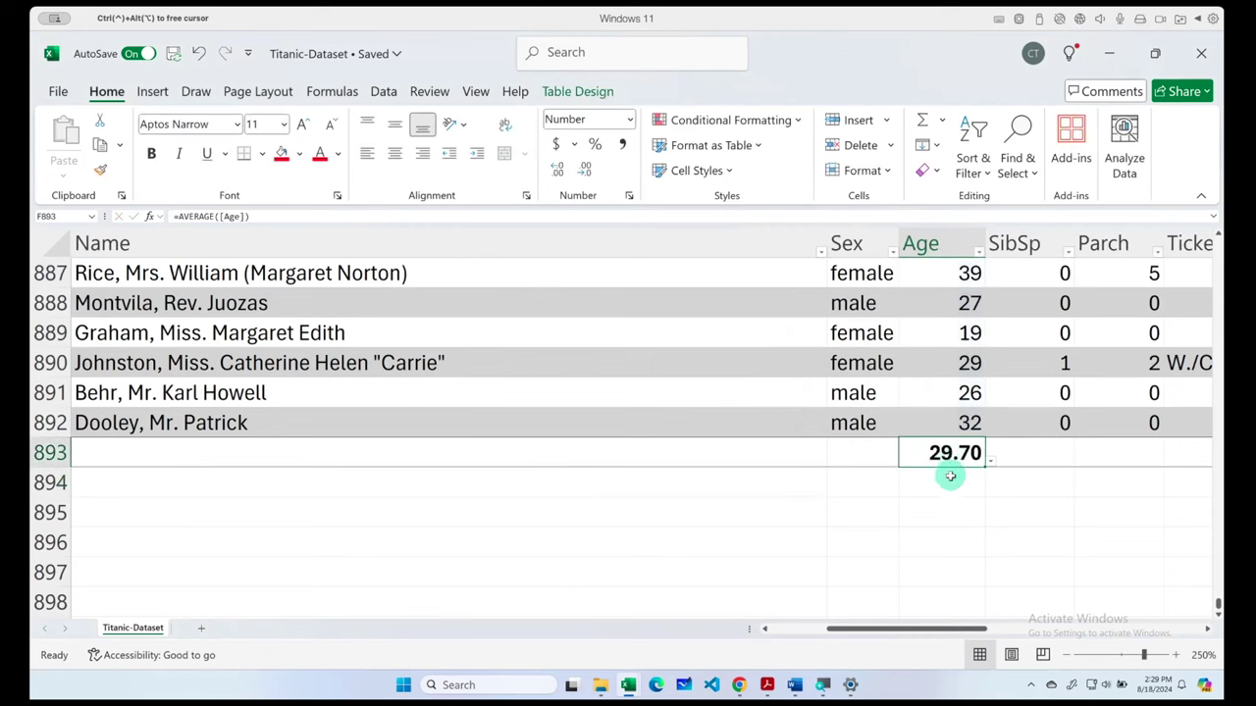
click(946, 479)
- Change F893's formula to =MEDIAN([Age]), which shows 28.00
double_click(953, 454)
drag(1003, 454, 912, 457)
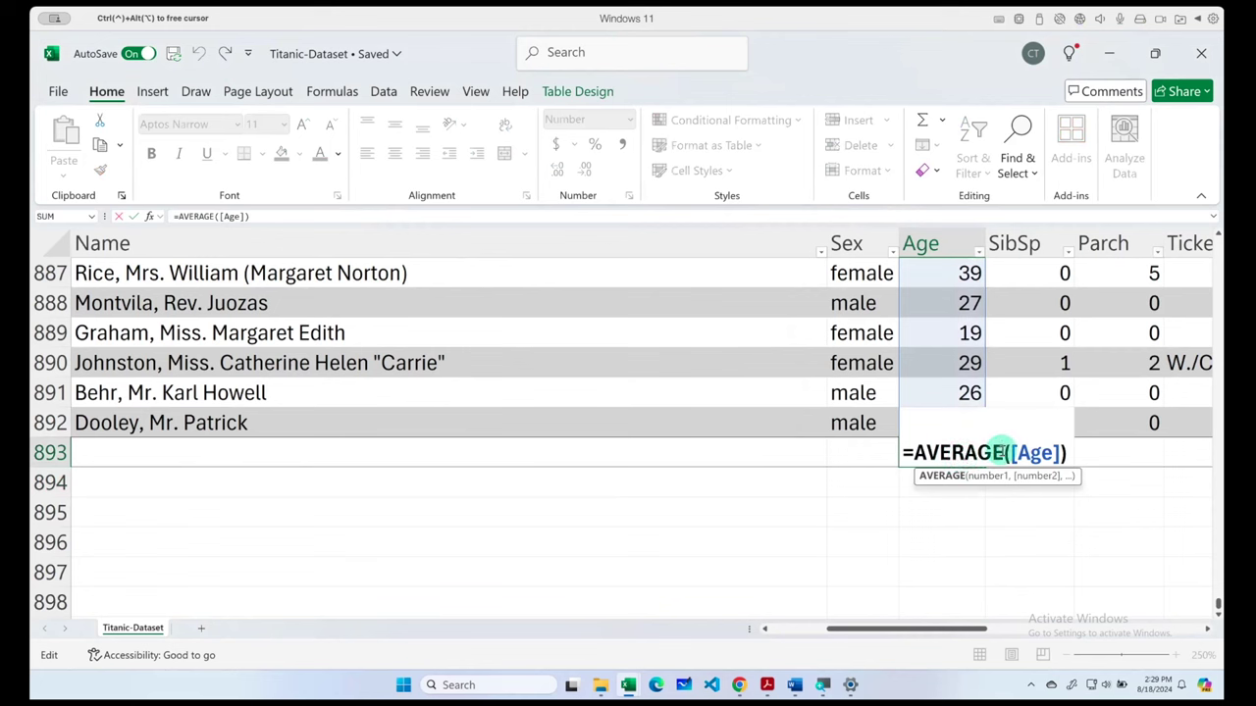
text(M)
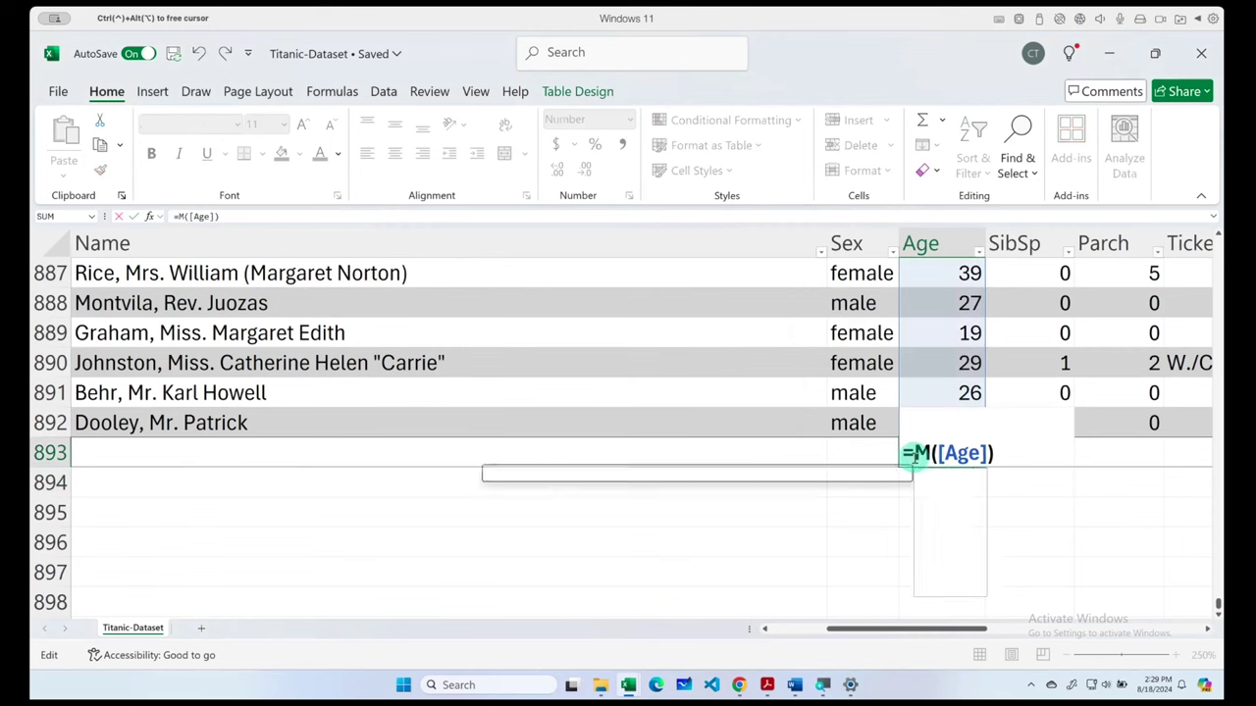
text(edian)
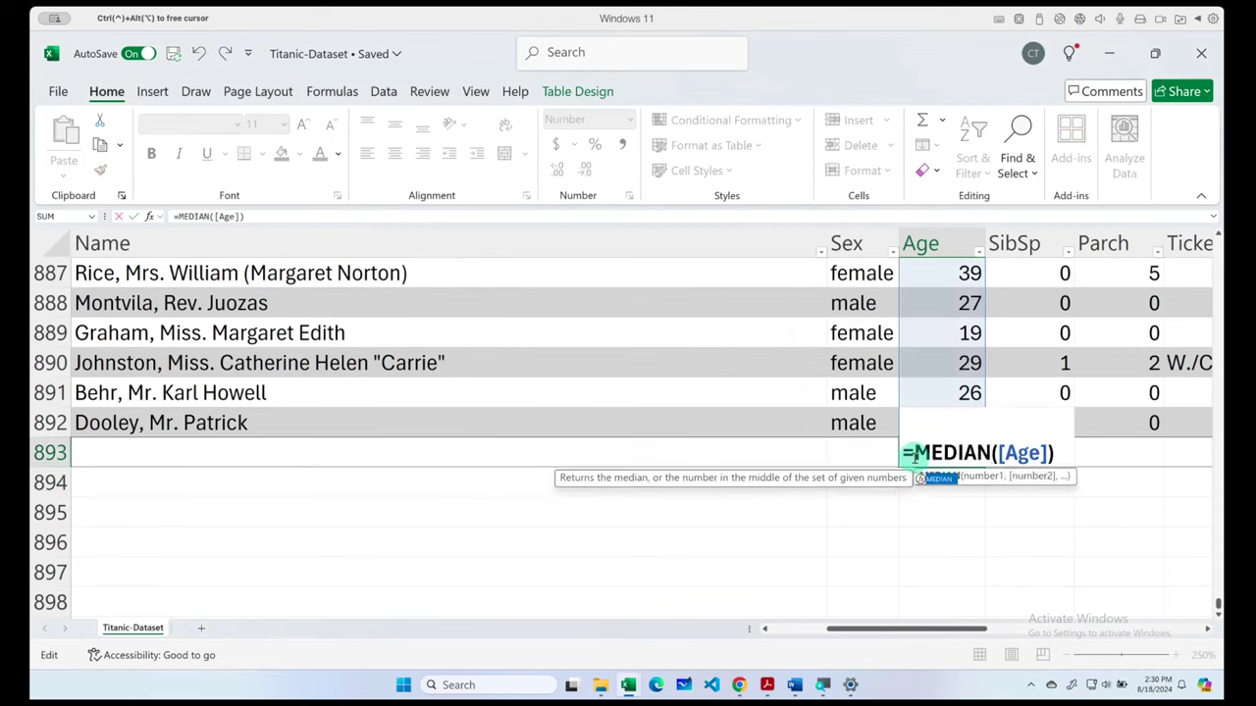
key(Return)
click(913, 457)
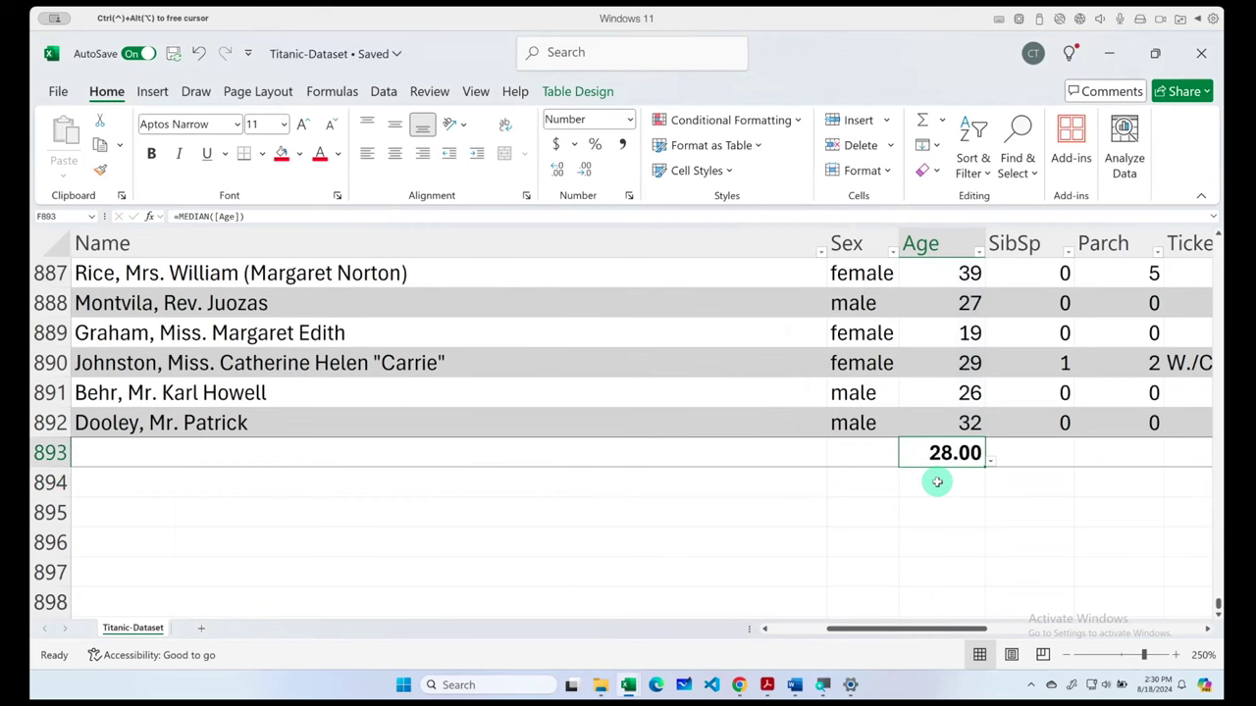
- Overwrite F893 with the fixed value 29 and copy it
click(937, 481)
click(950, 452)
text(29)
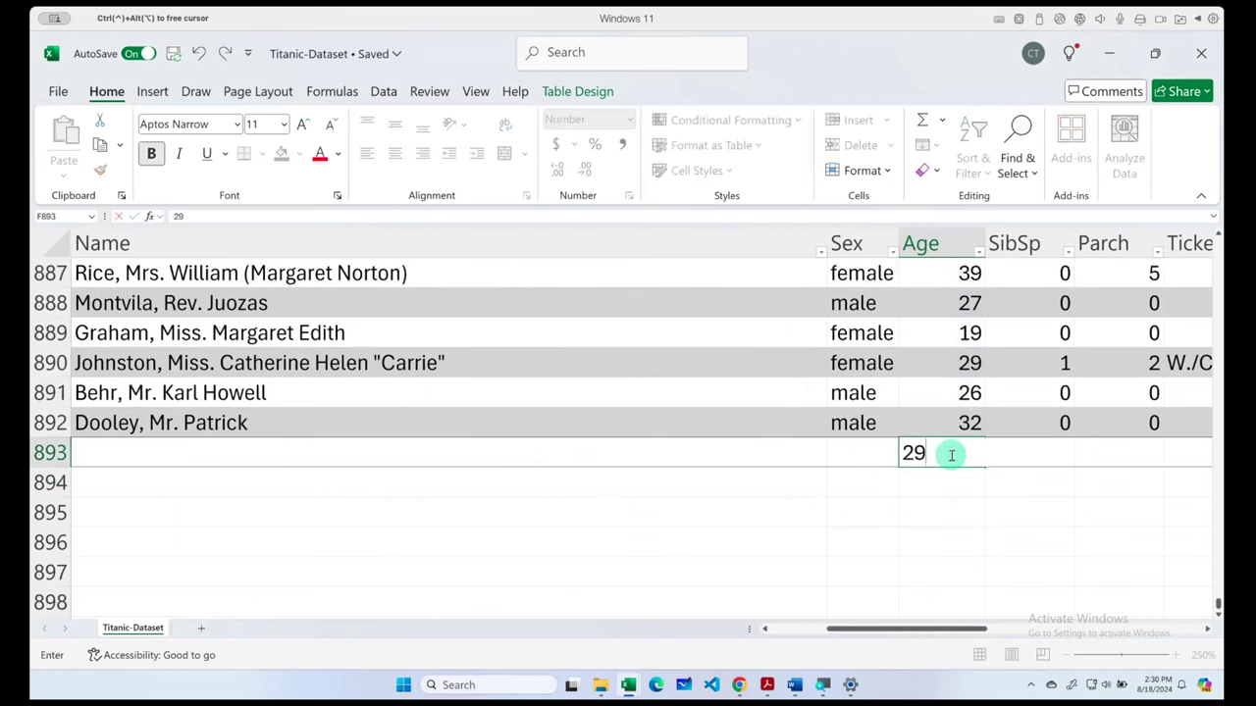
key(Return)
click(950, 452)
key(ctrl+c)
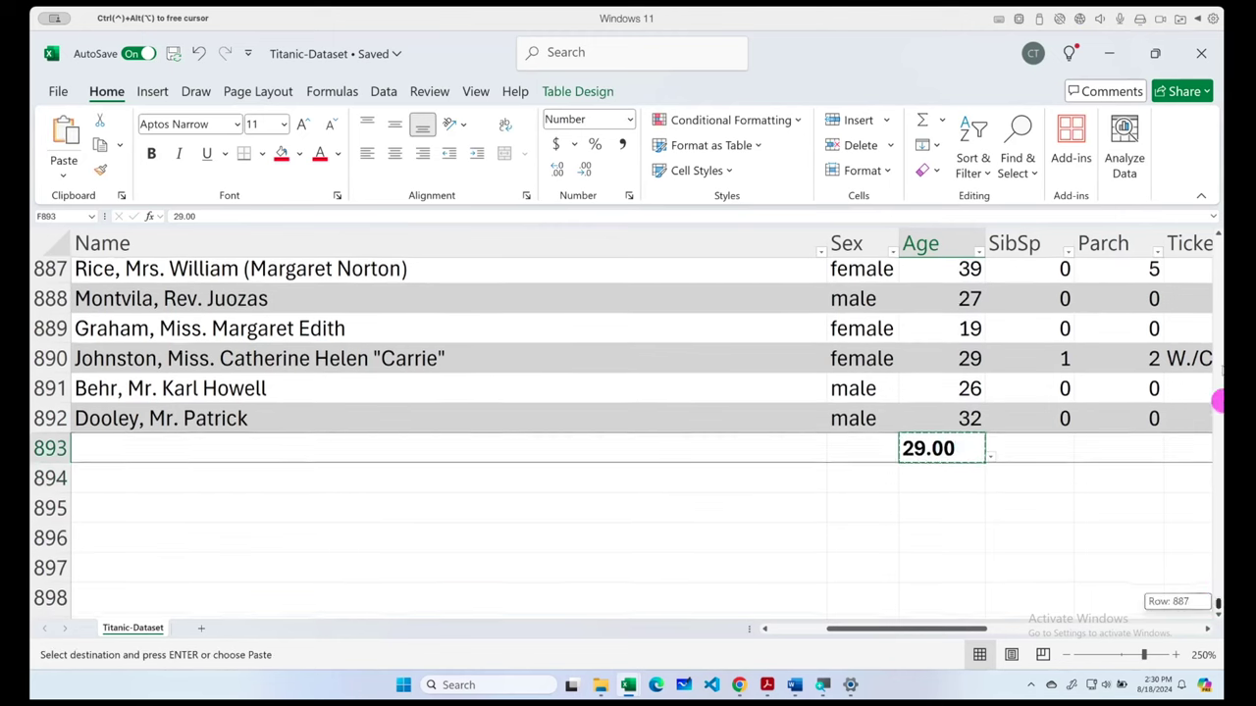
- Select column F's blank cells via Go To Special > Blanks and paste 29.00 into them
drag(1215, 603, 1216, 241)
click(941, 240)
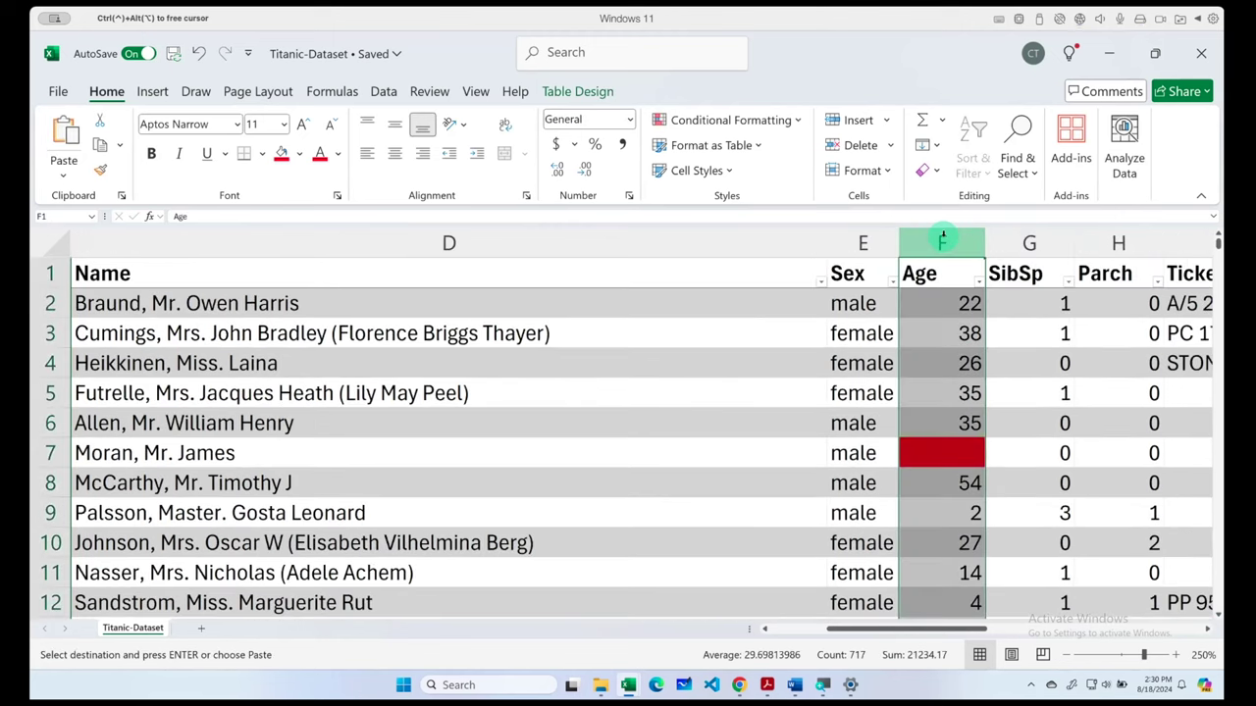
click(1017, 162)
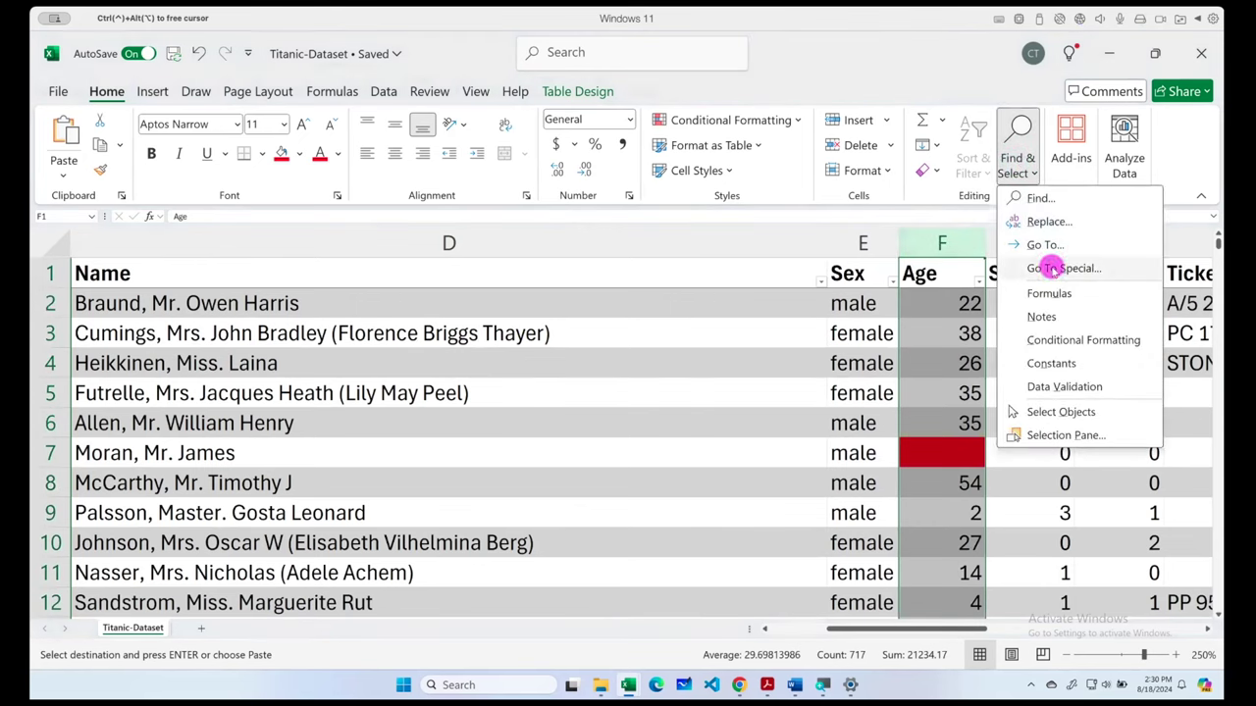
click(1060, 268)
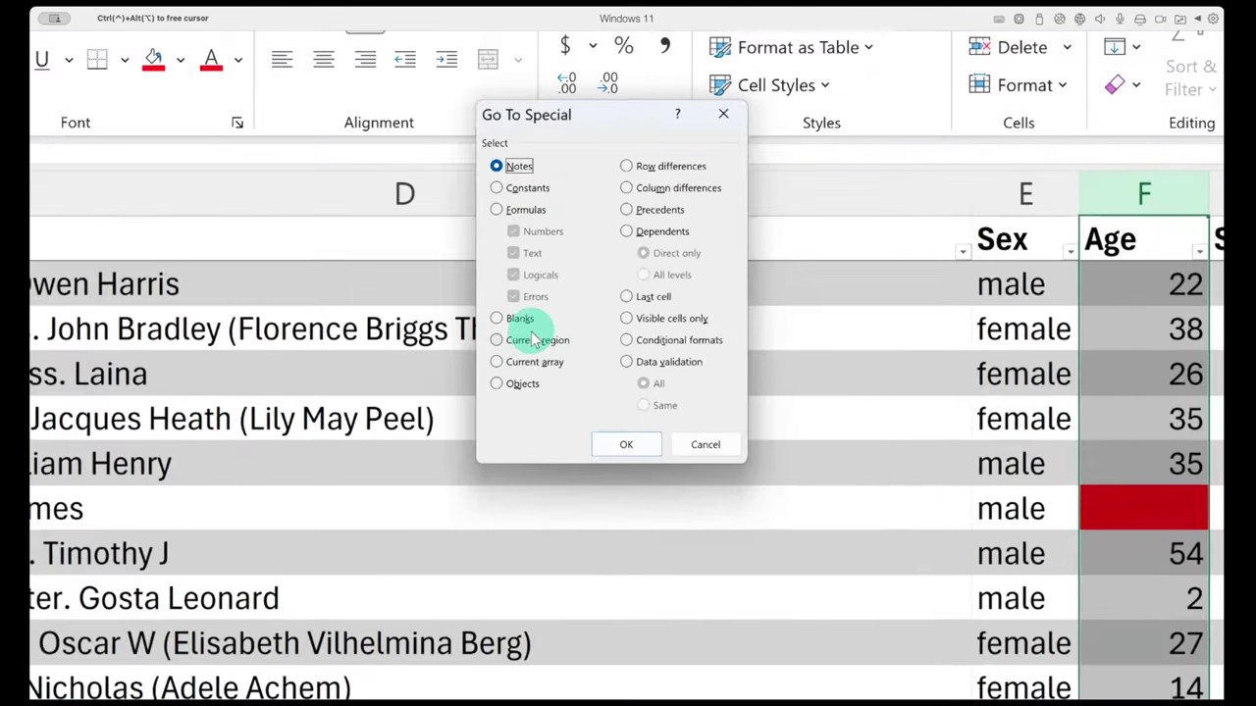
click(503, 321)
click(631, 451)
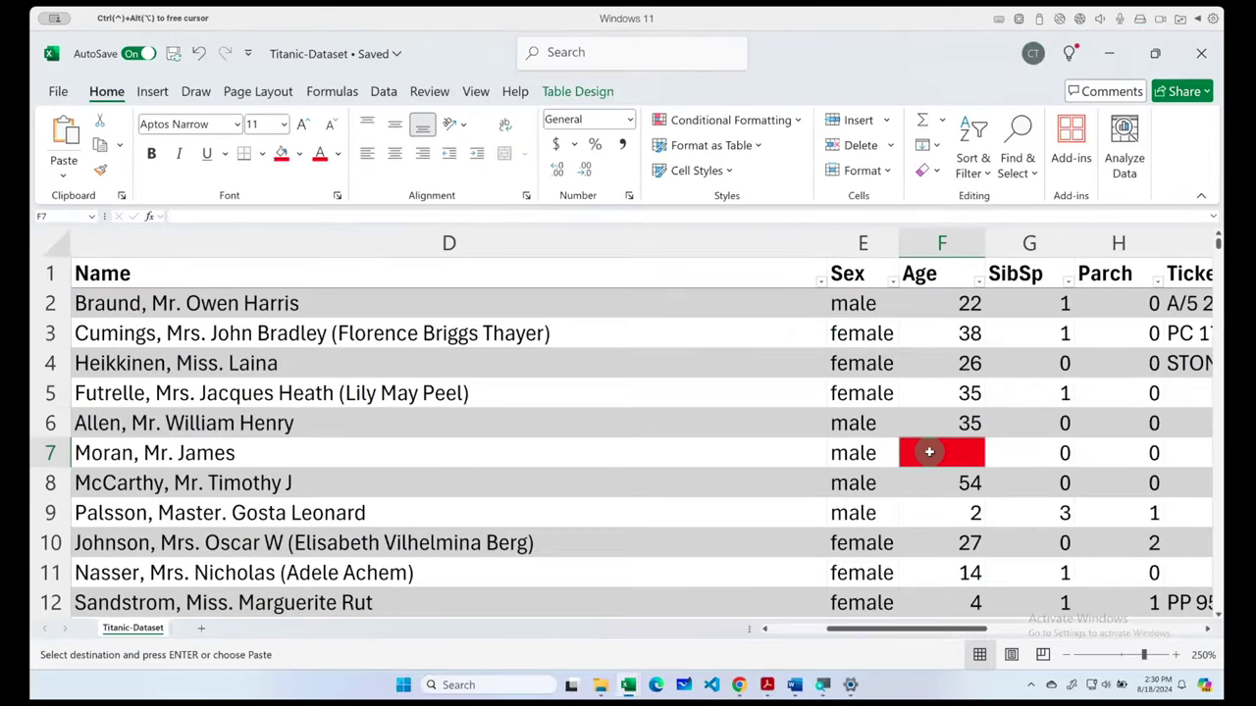
key(ctrl+v)
- Check 29.00 in Age rows 386 and 390, close Quick Analysis, and scroll toward Cabin
scroll(927, 452, down, 3)
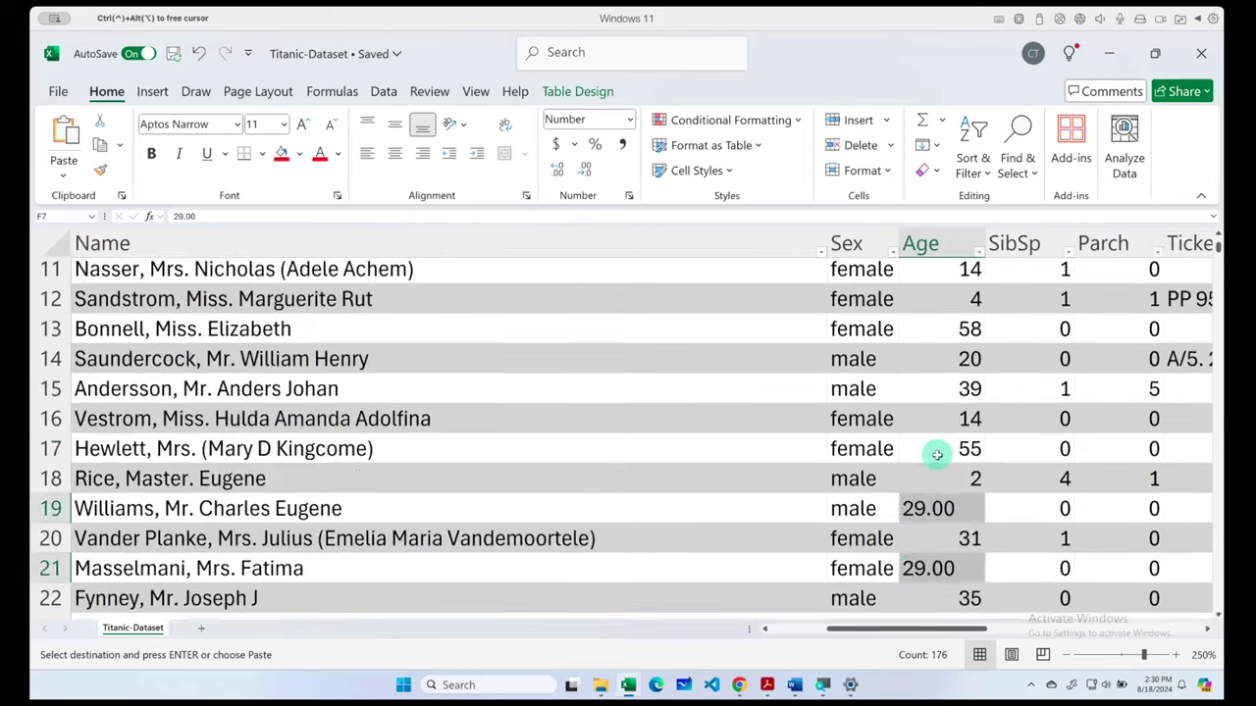
scroll(934, 453, down, 9)
scroll(938, 458, down, 6)
scroll(938, 458, down, 8)
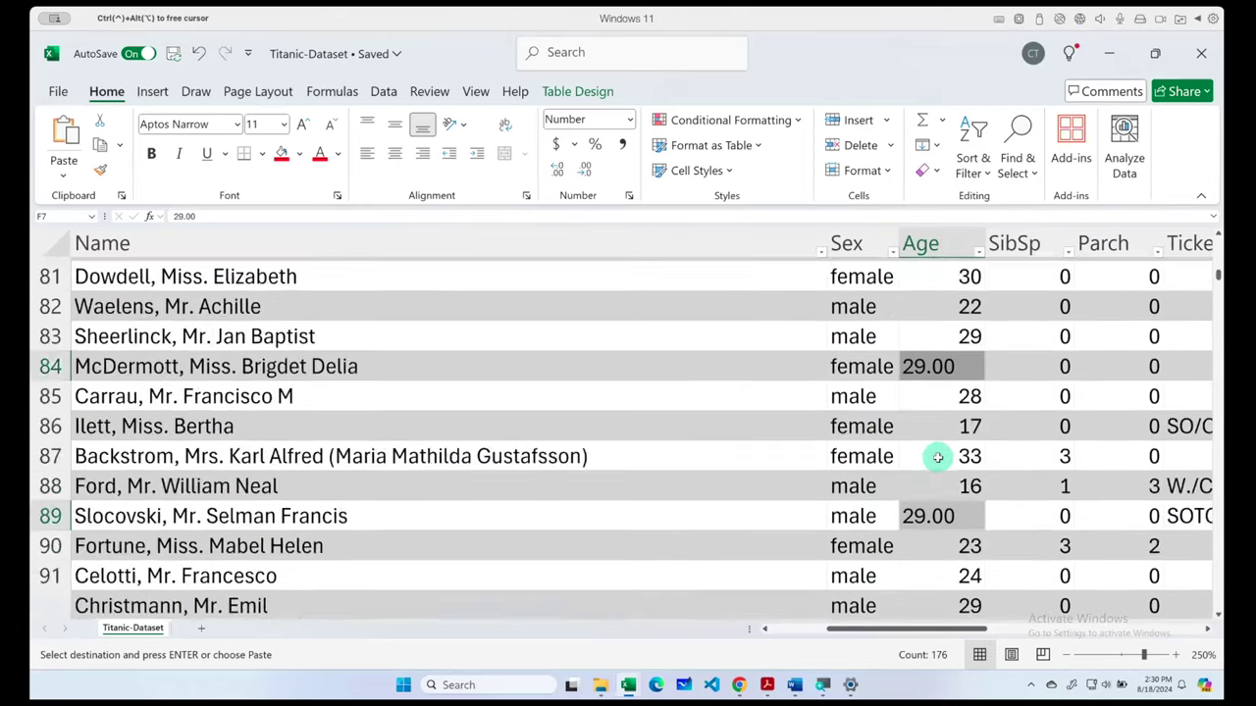
scroll(936, 454, down, 20)
scroll(936, 454, down, 14)
scroll(938, 456, down, 20)
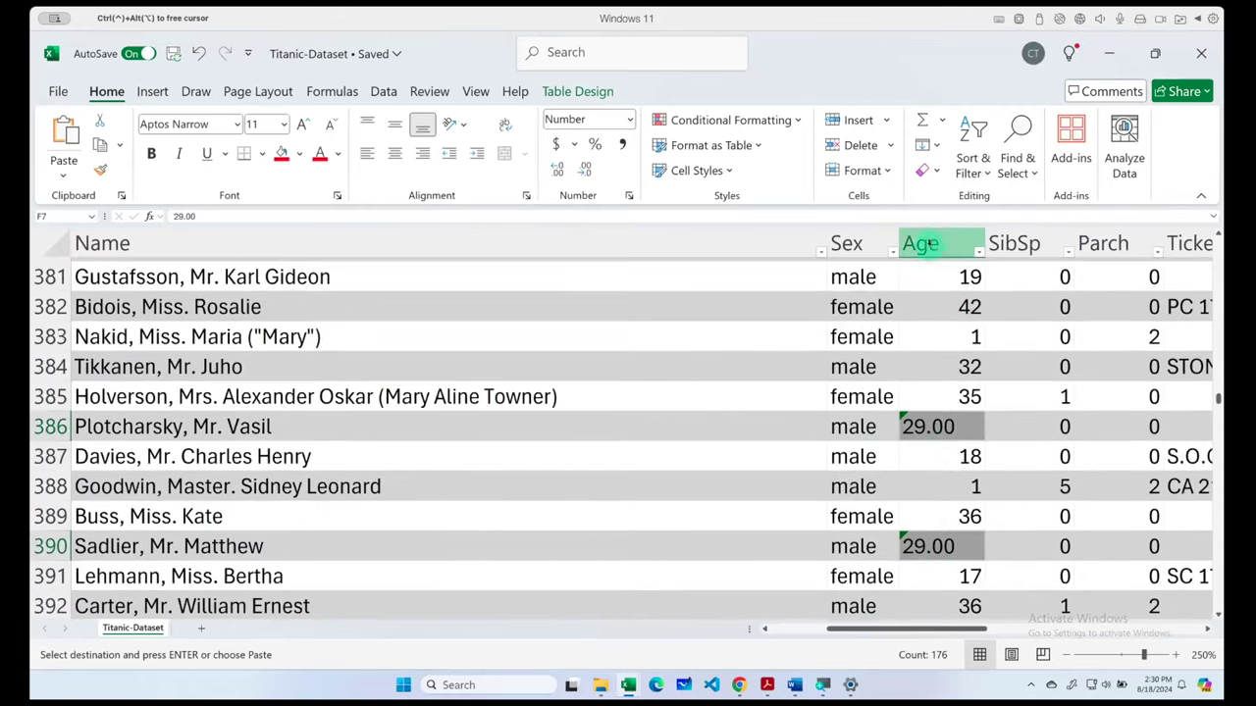
click(933, 245)
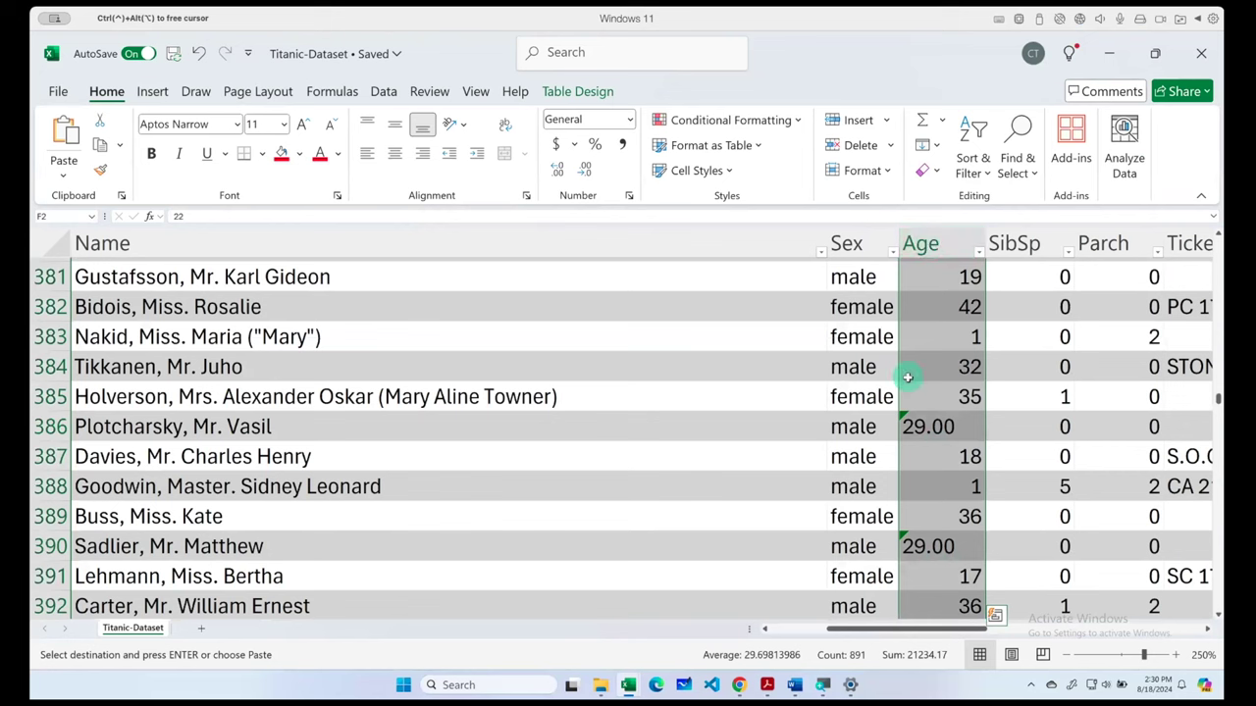
key(ctrl+q)
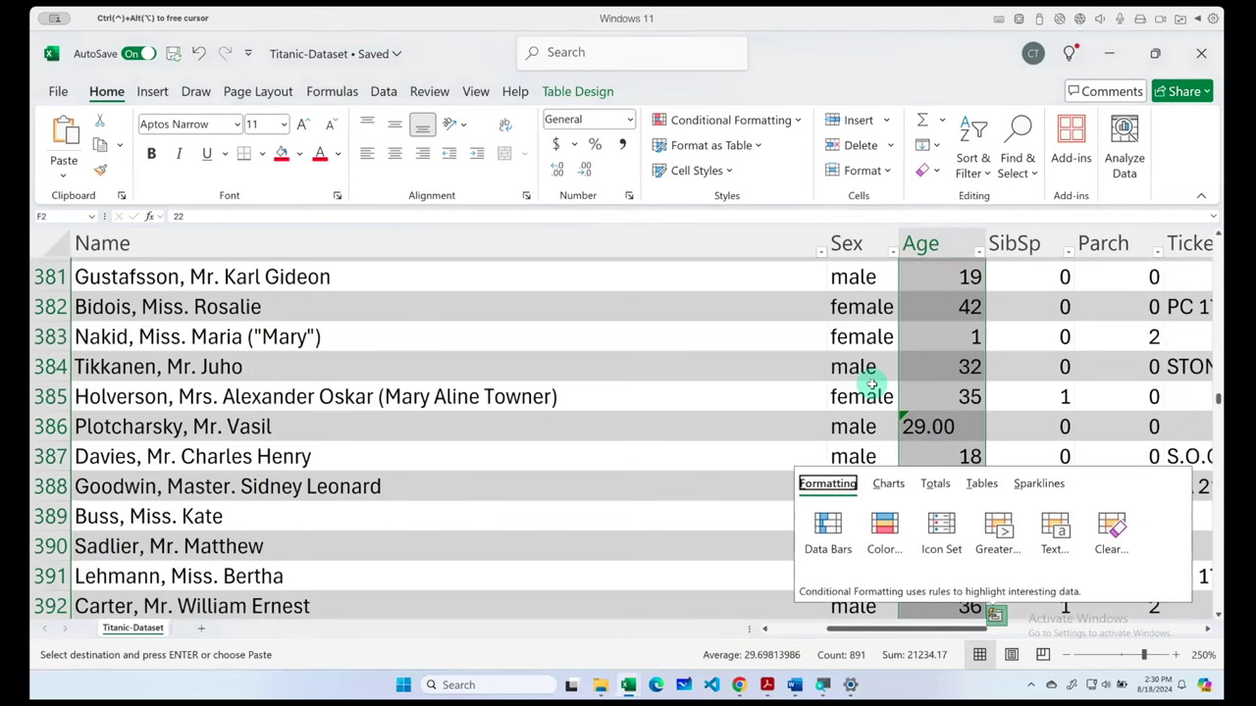
click(944, 231)
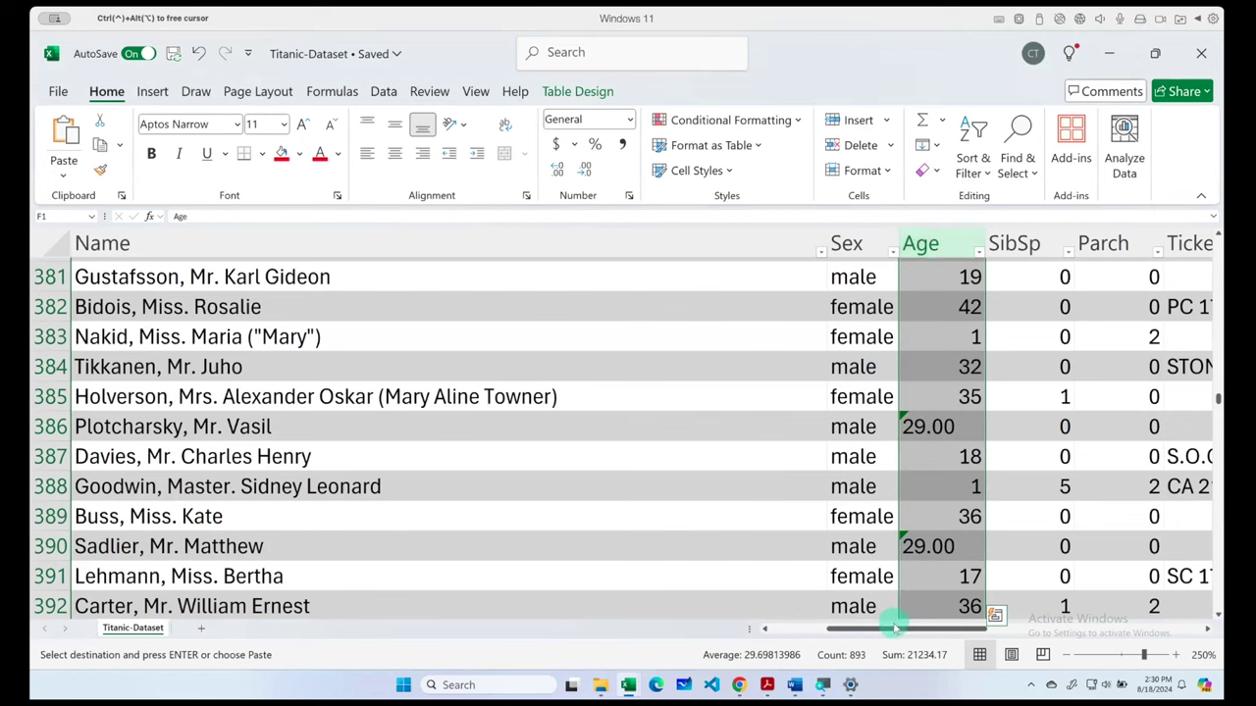
mouse_move(892, 629)
mouse_down()
mouse_move(951, 630)
mouse_move(937, 631)
mouse_up()
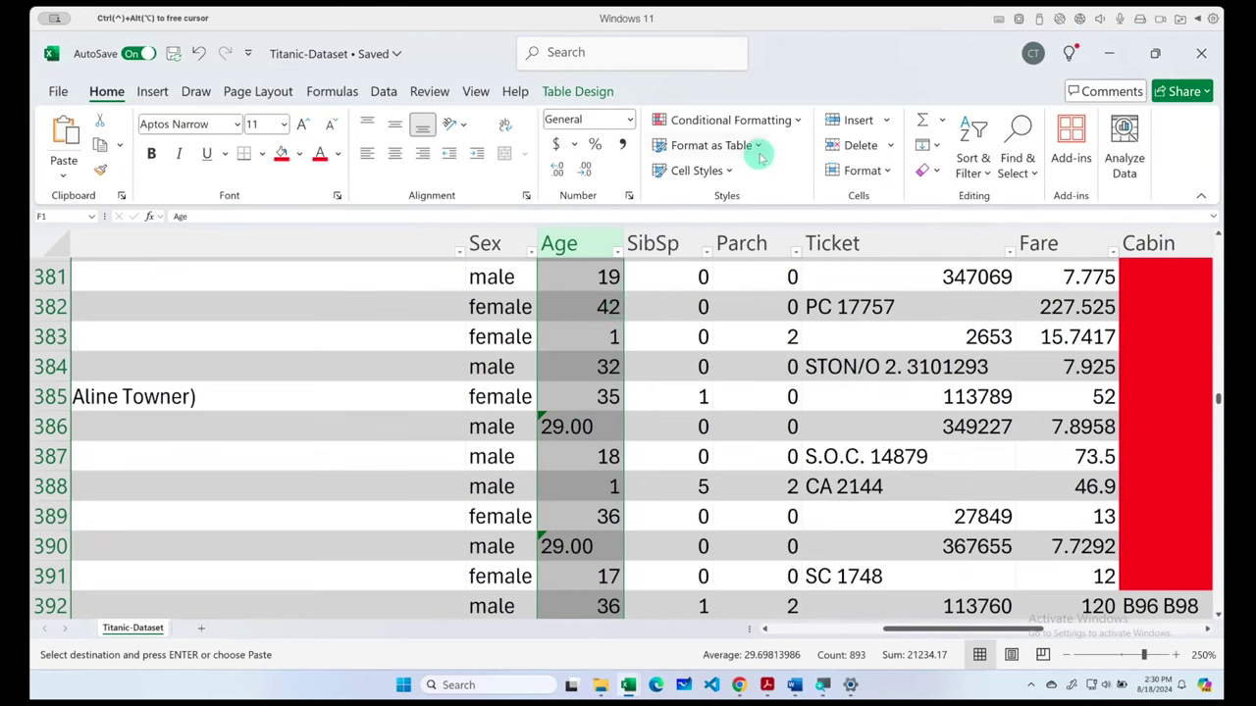
- Start an Equal To highlight rule for the Age column
click(556, 239)
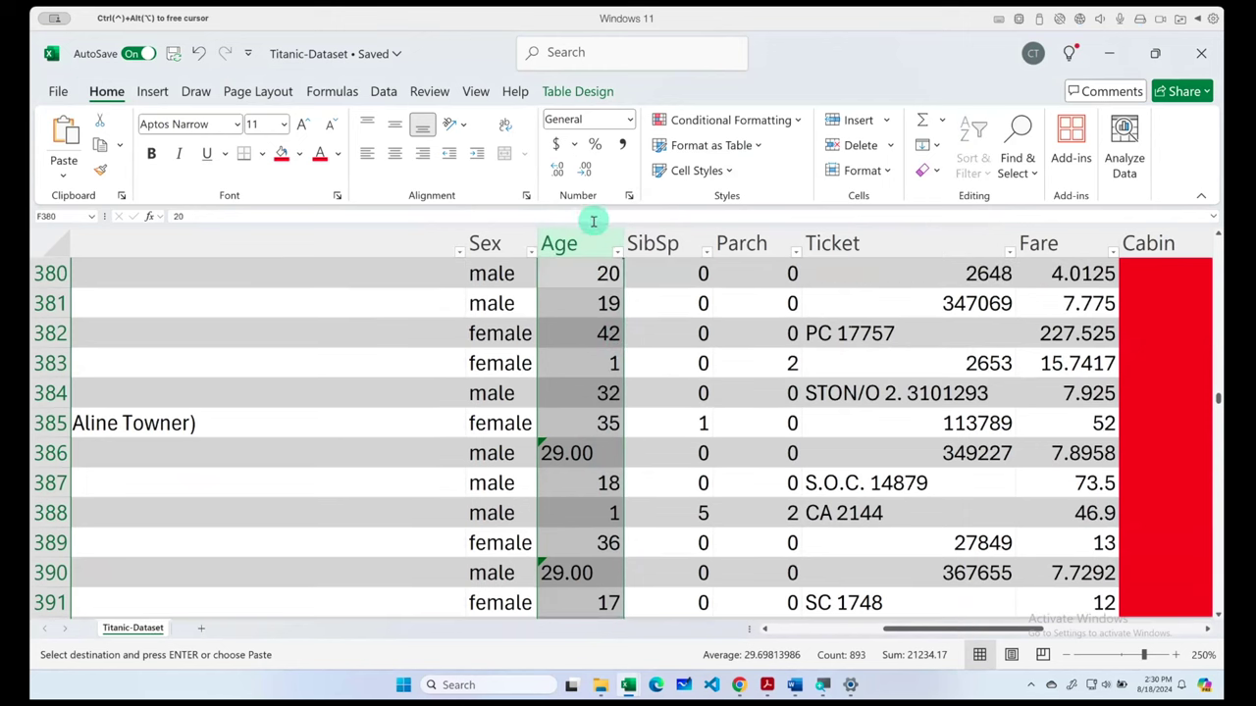
click(563, 241)
click(796, 121)
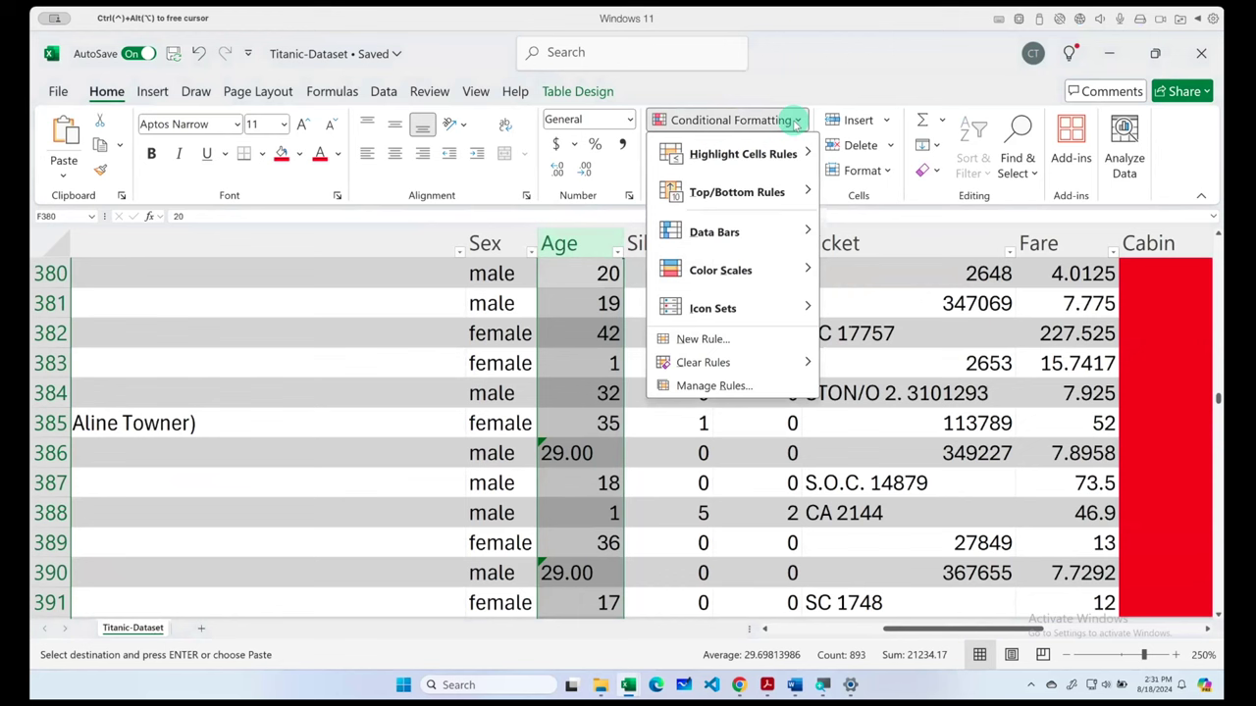
mouse_move(742, 154)
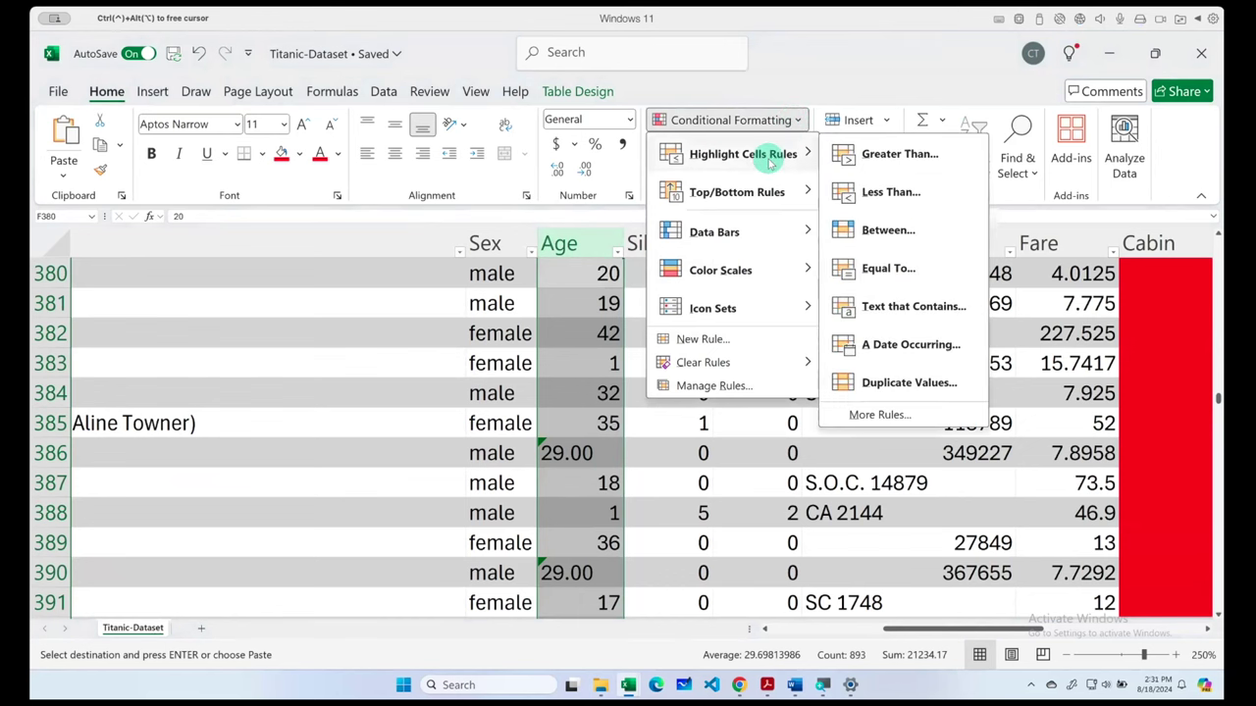
click(920, 270)
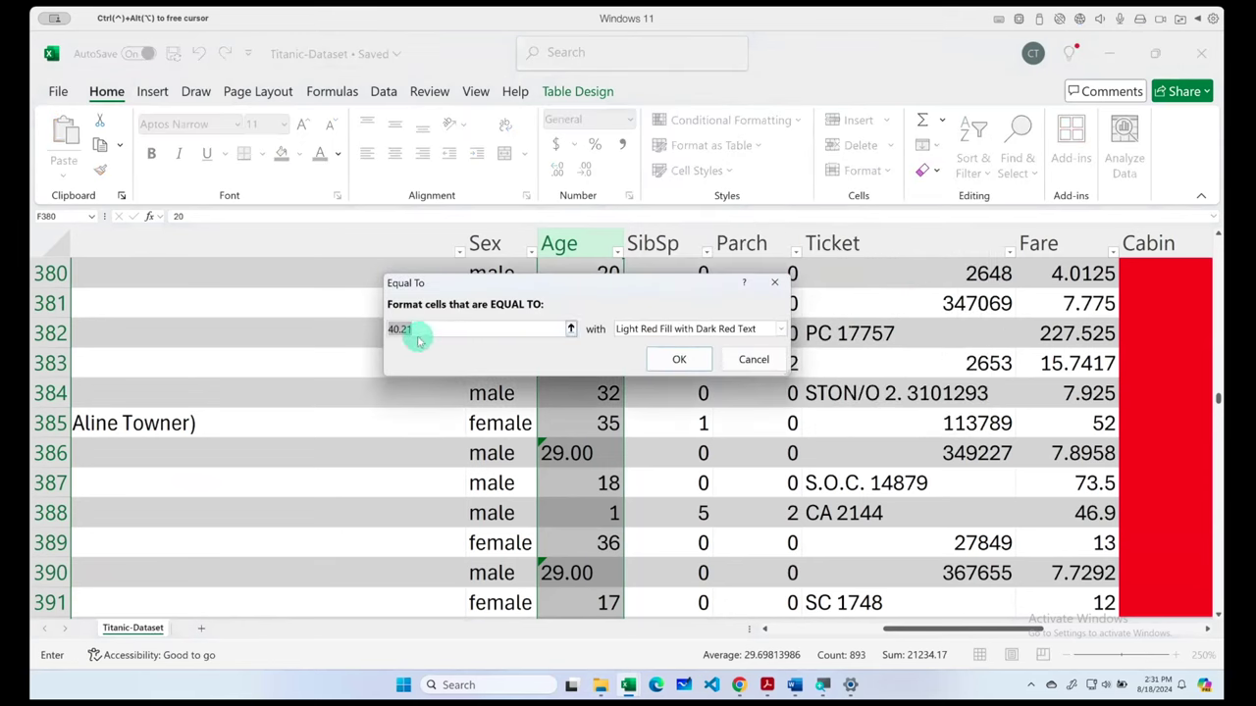
- Clear the 40.21 comparison value, dismiss the invalid-value warning, and cancel the rule
click(423, 331)
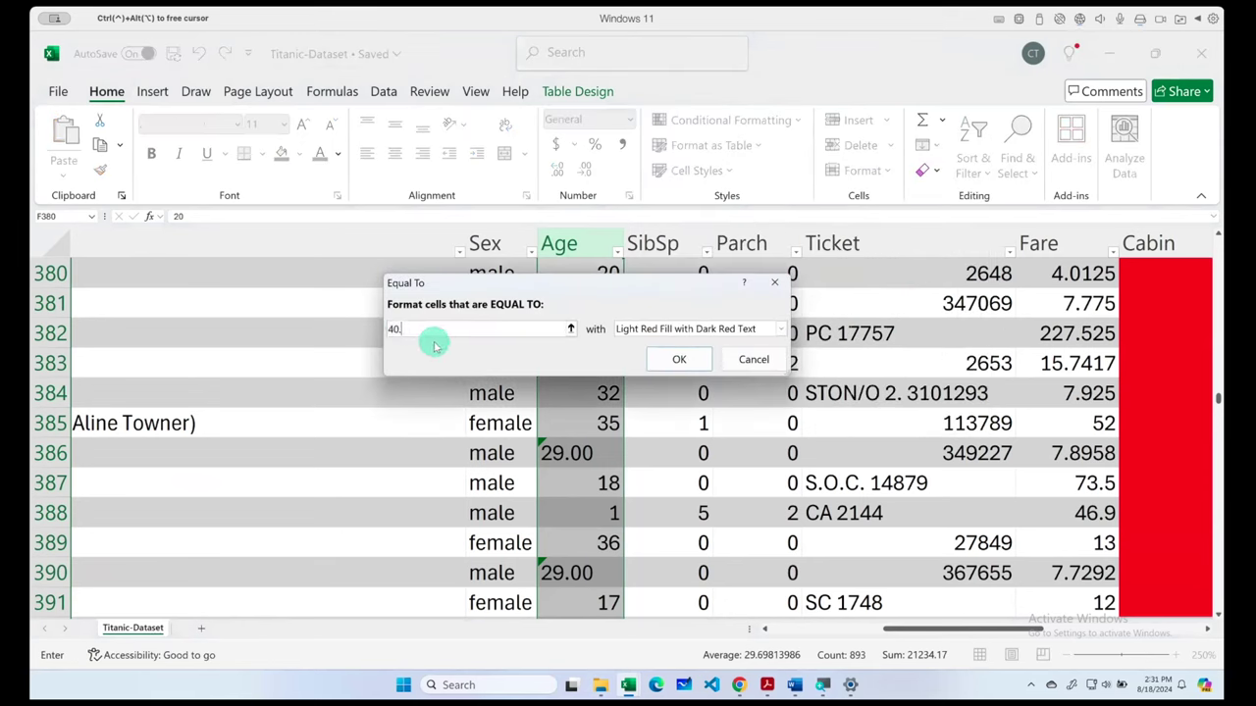
key(BackSpace)
click(678, 359)
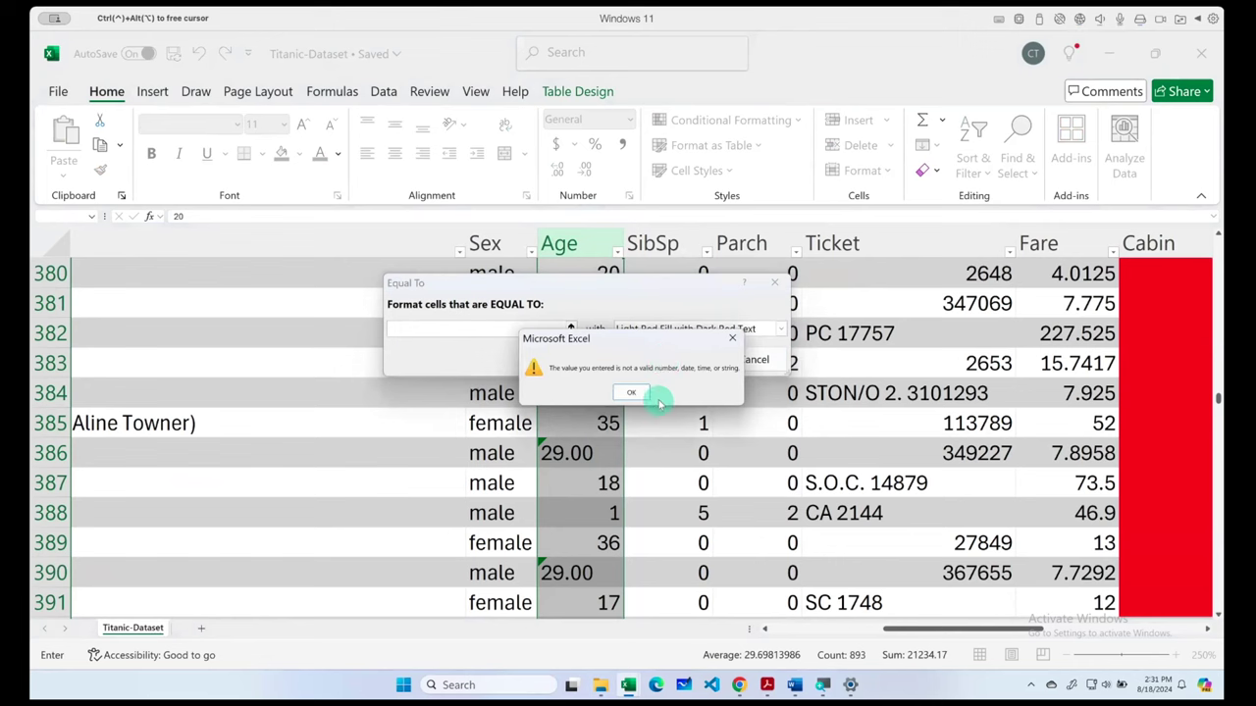
click(636, 395)
click(695, 330)
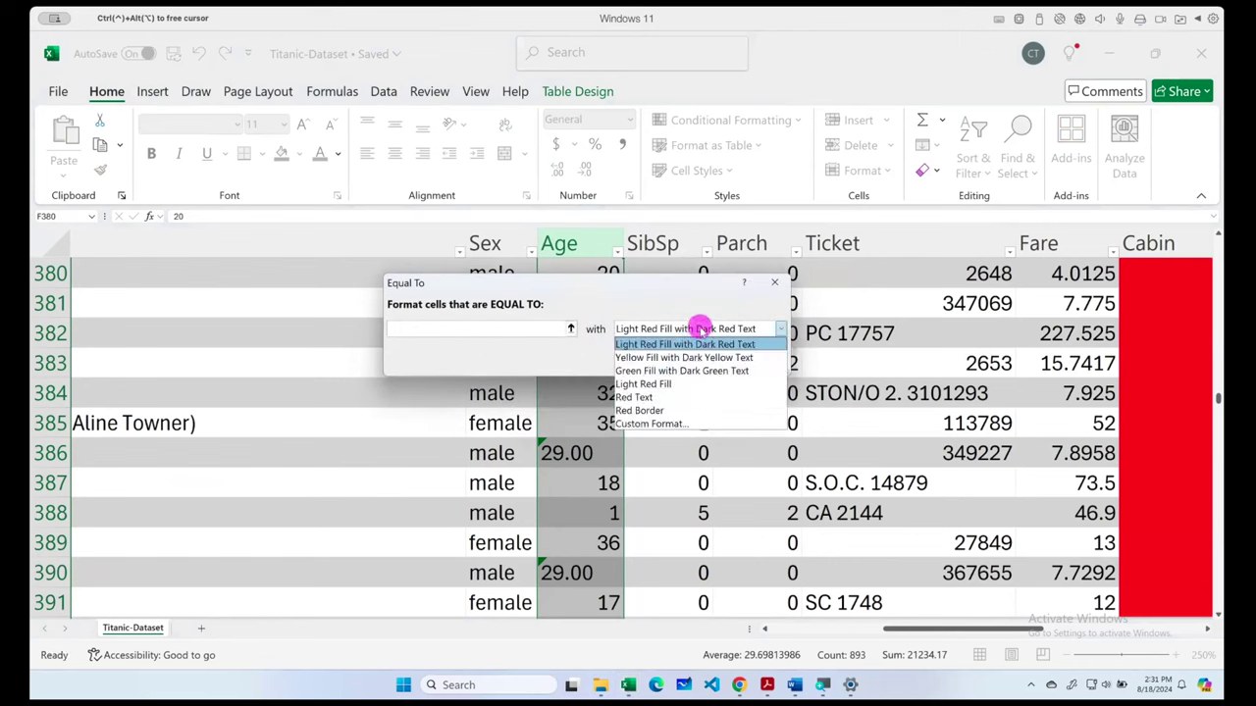
click(595, 356)
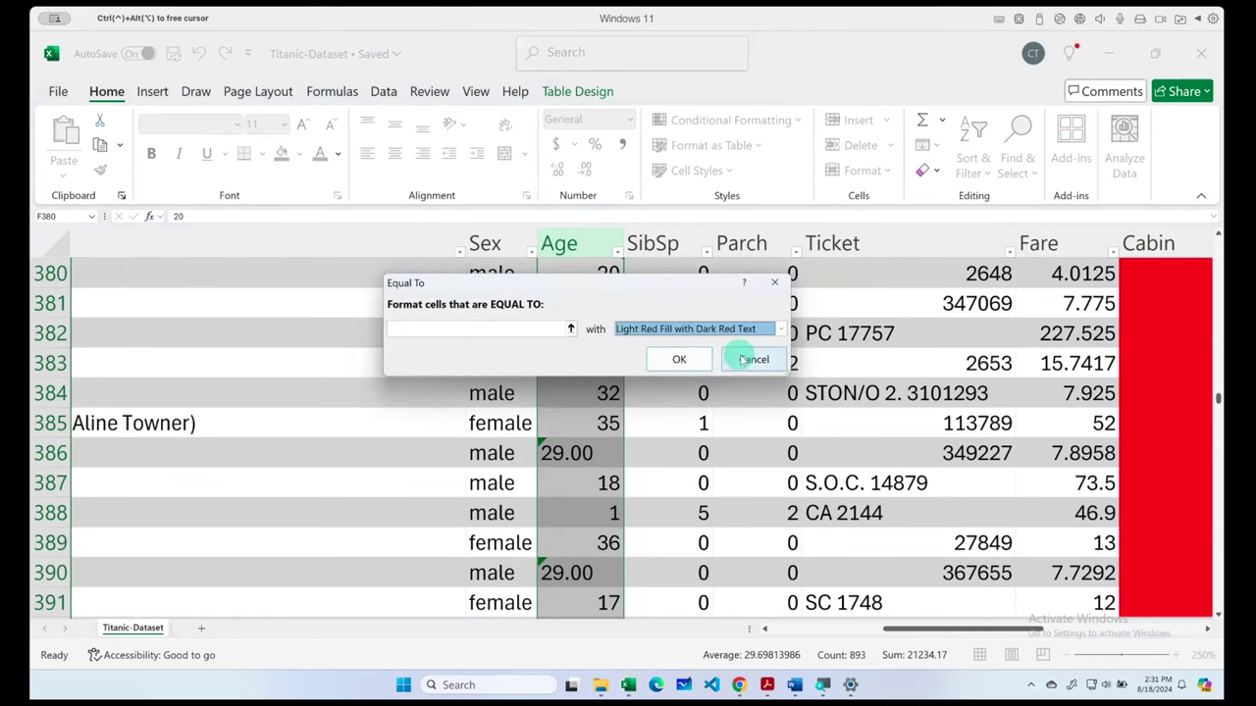
click(752, 359)
click(736, 122)
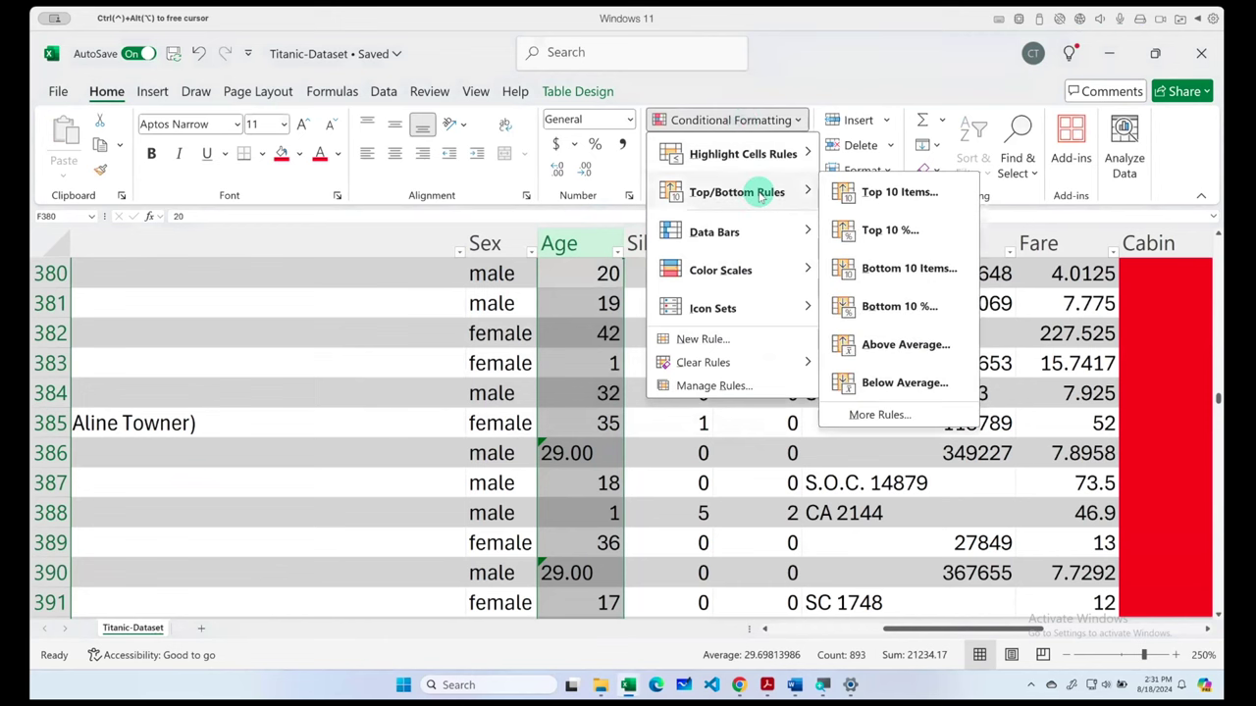
mouse_move(743, 154)
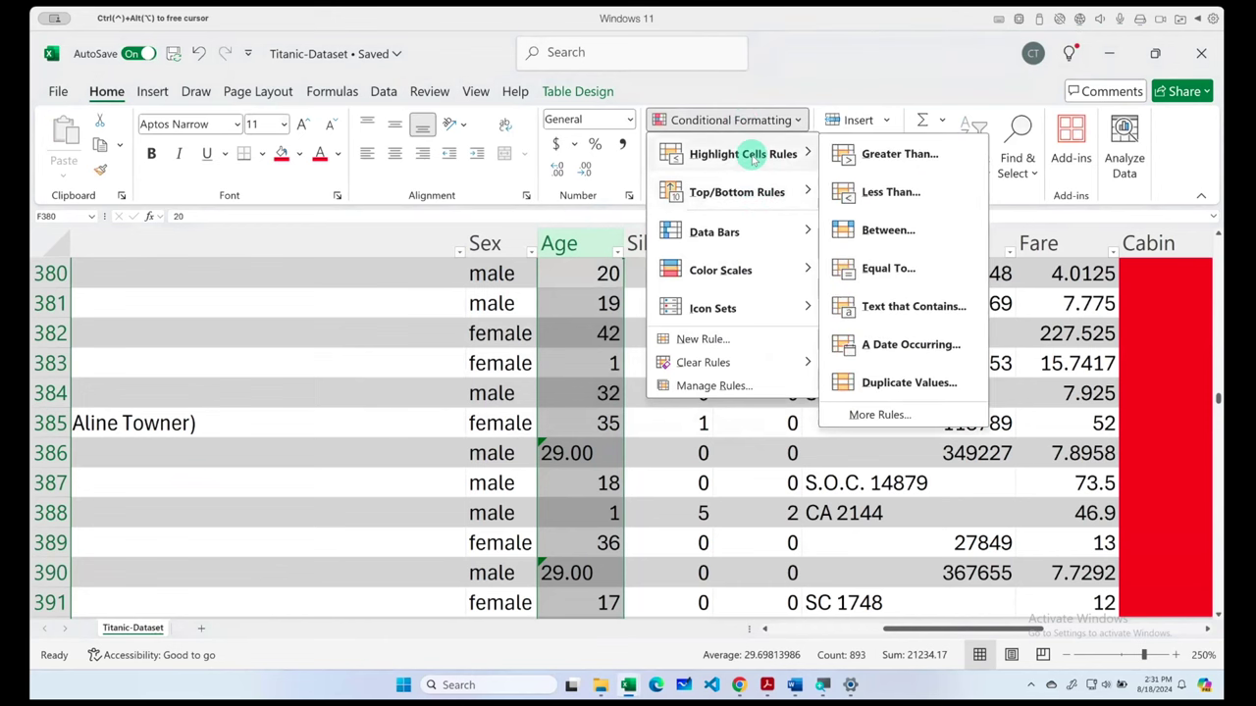
- Open a new formatting rule, view the operator list keeping greater than, and cancel
click(856, 414)
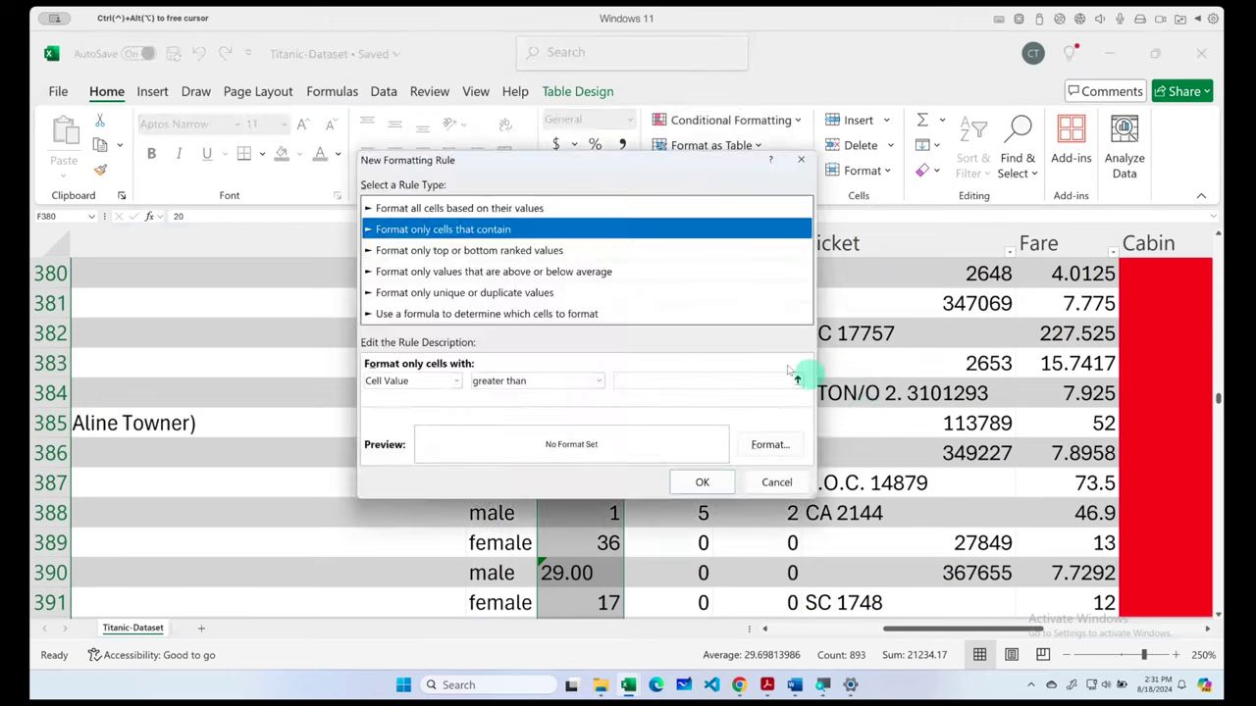
click(530, 381)
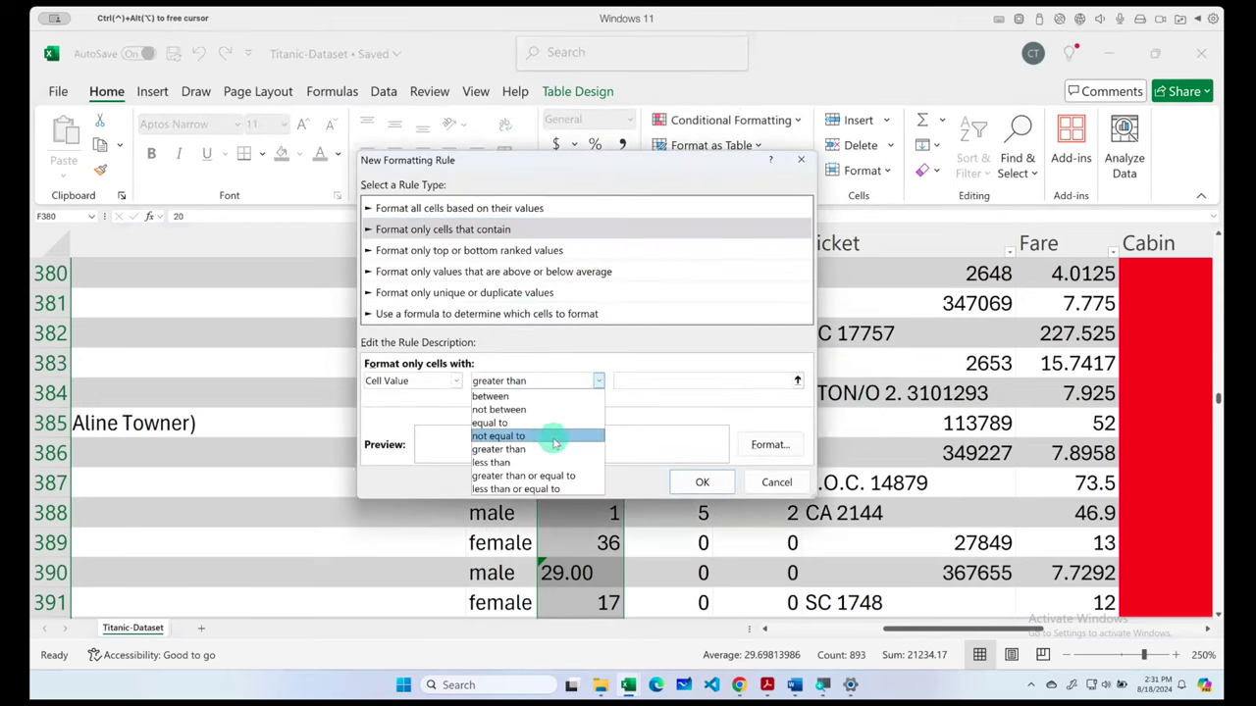
click(392, 397)
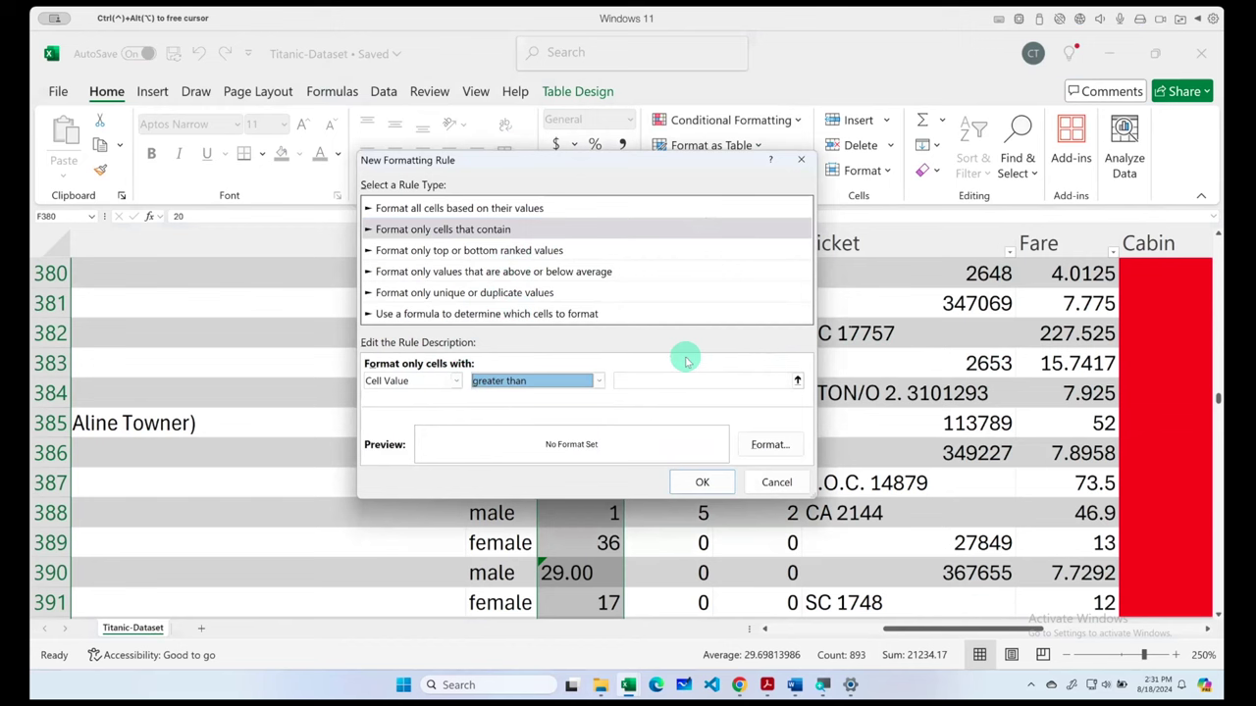
click(775, 482)
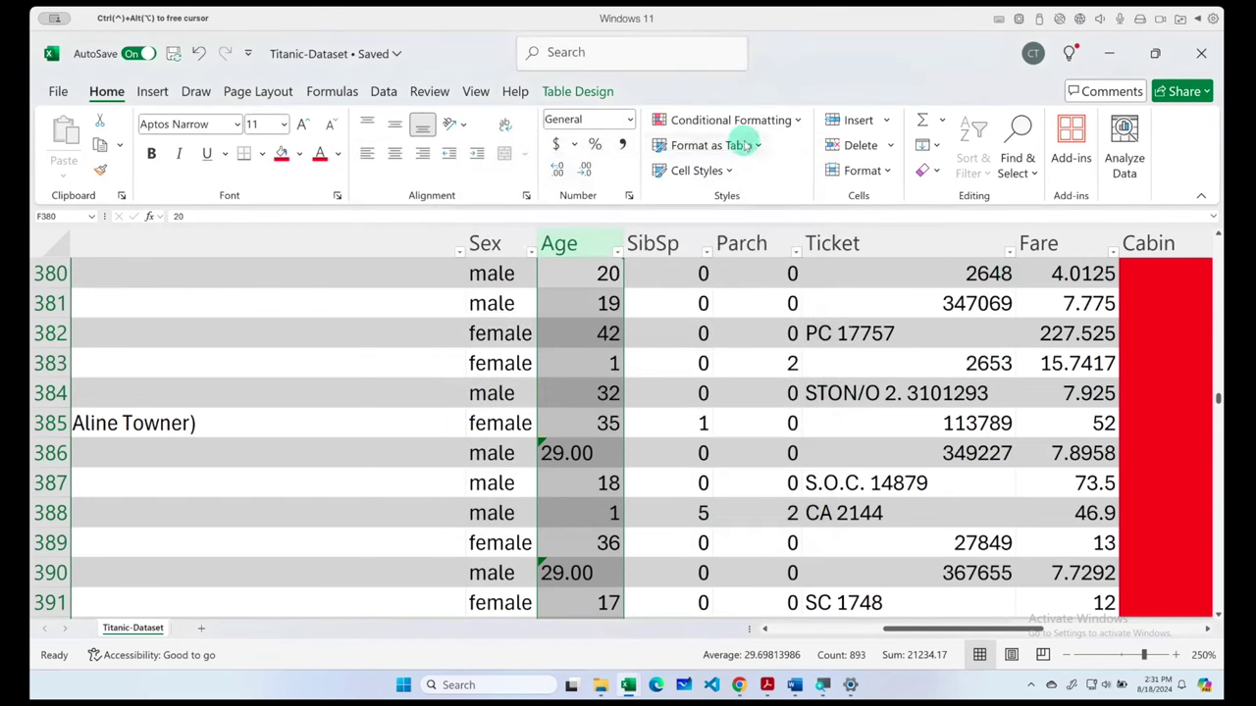
- Reopen the new formatting rule, browse each rule type, and cancel without adding one
click(750, 122)
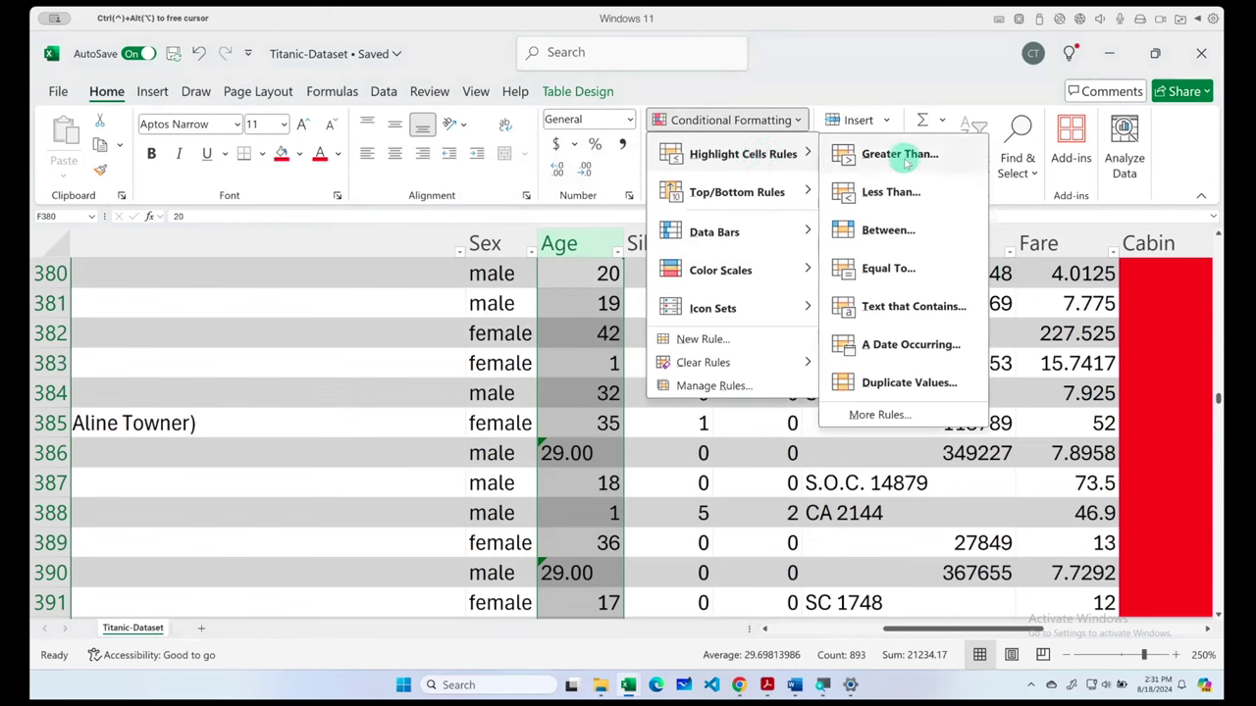
mouse_move(742, 154)
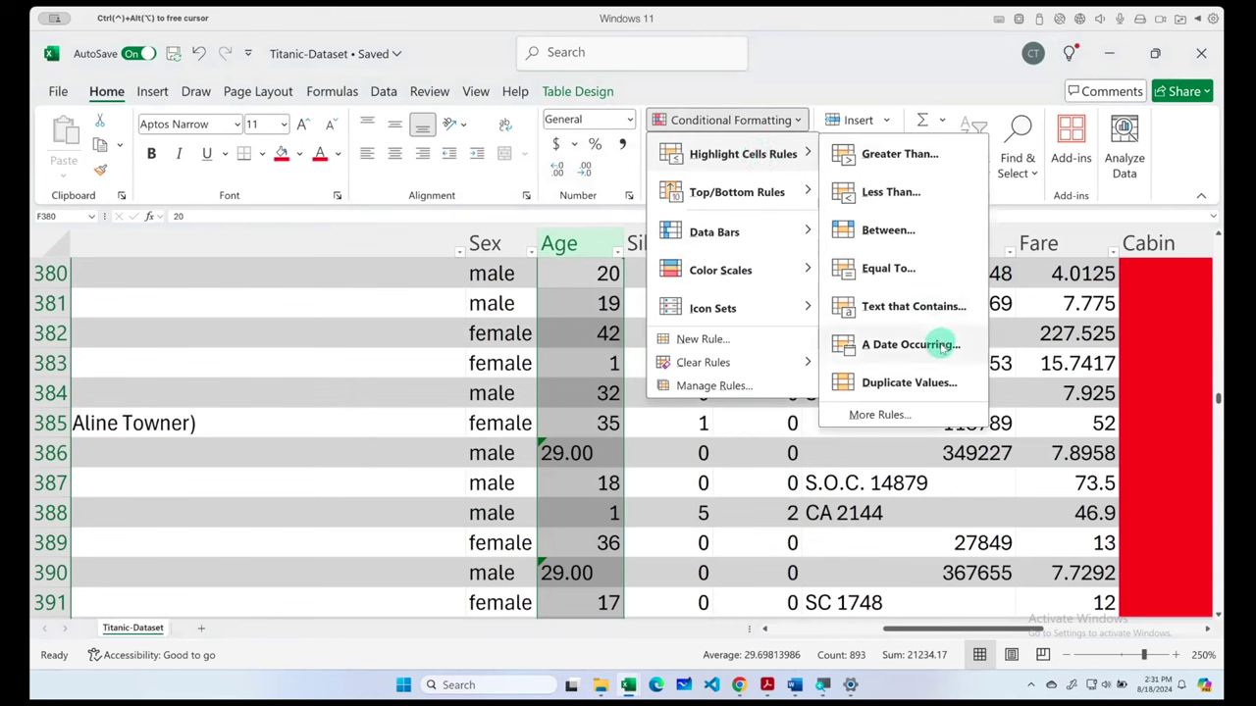
click(910, 416)
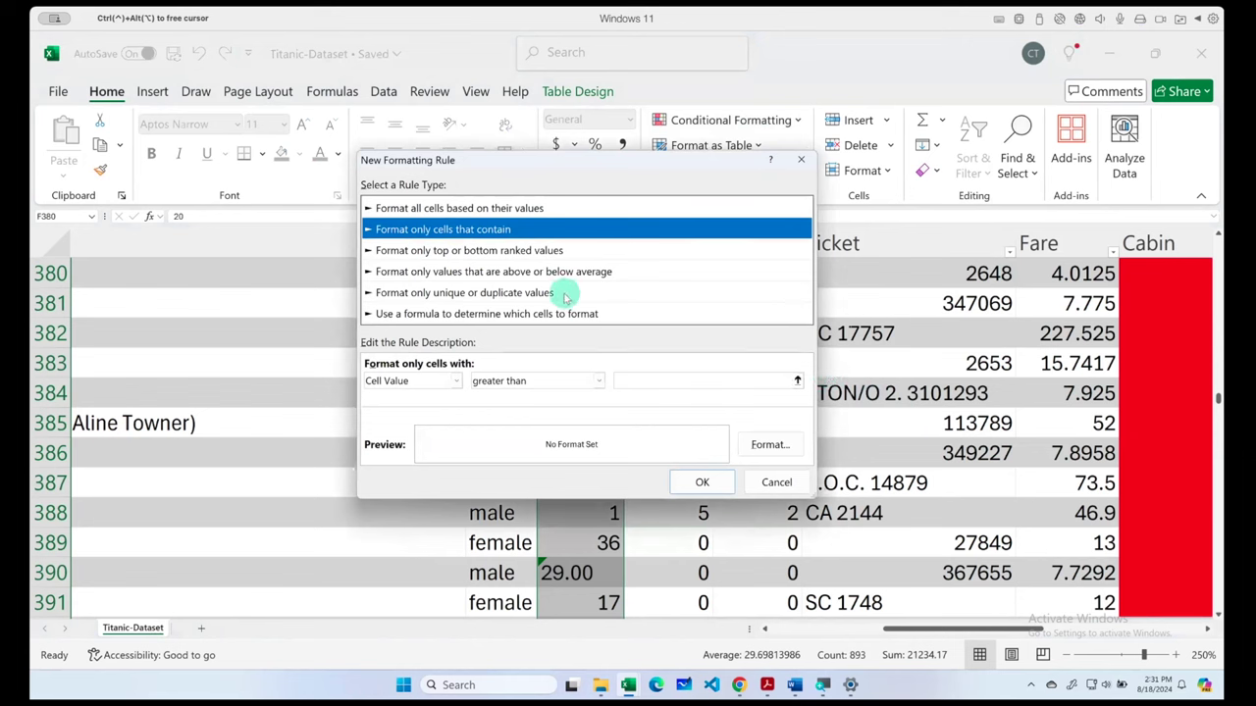
click(461, 209)
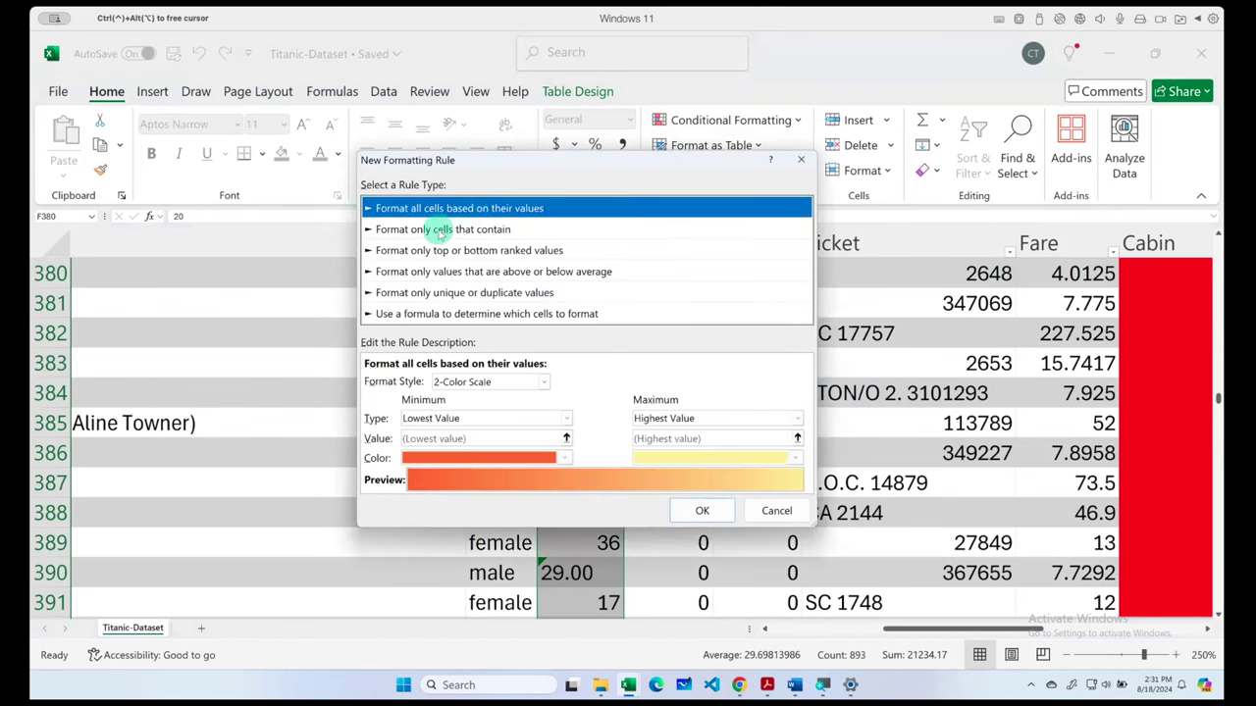
click(444, 232)
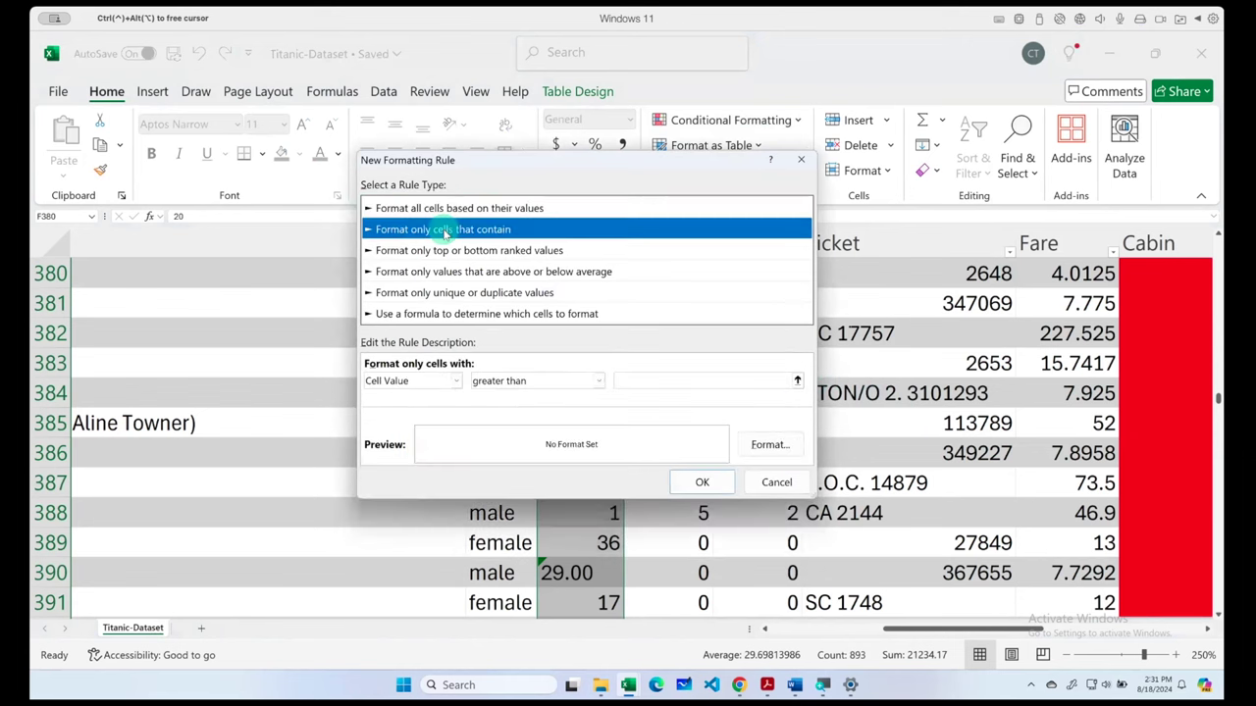
click(550, 251)
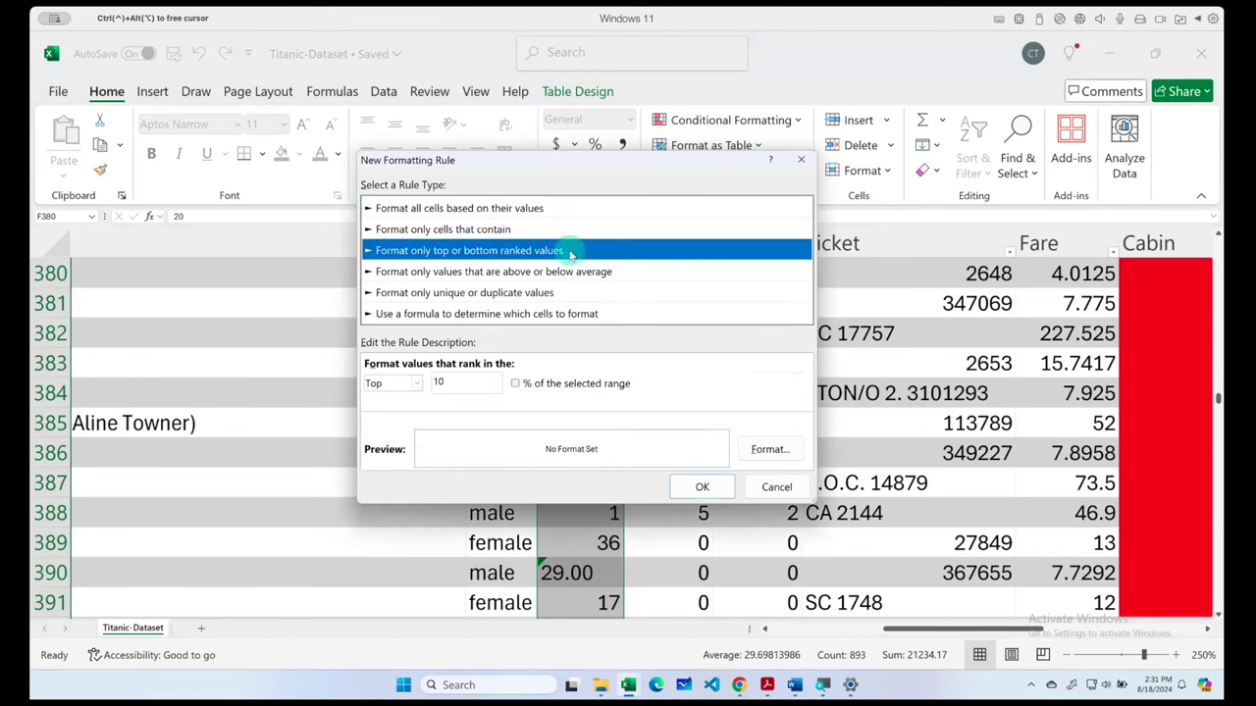
click(618, 272)
click(633, 293)
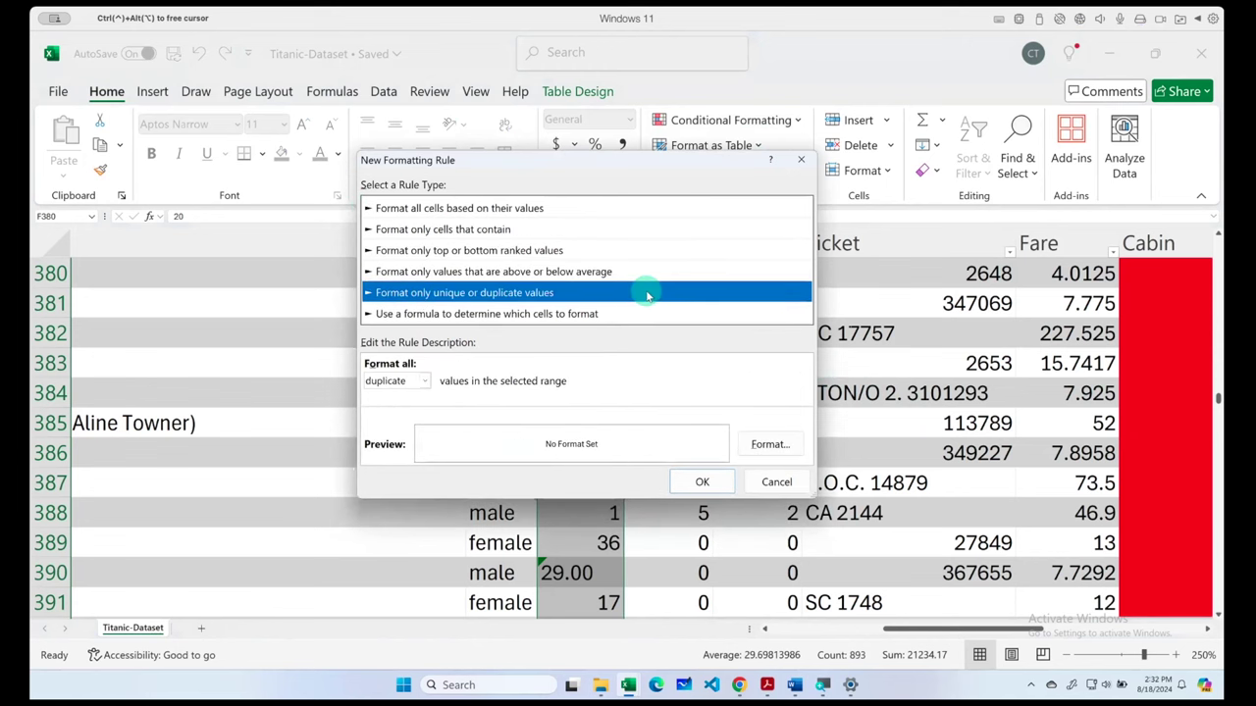
click(589, 316)
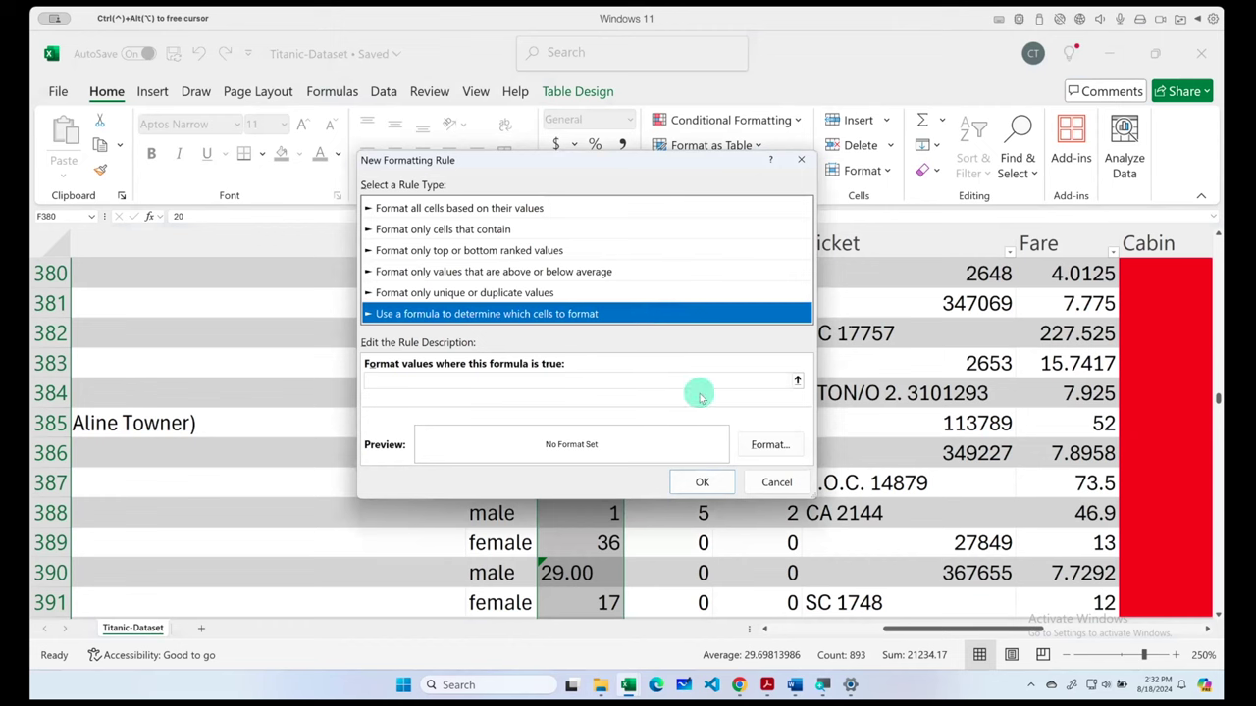
click(777, 482)
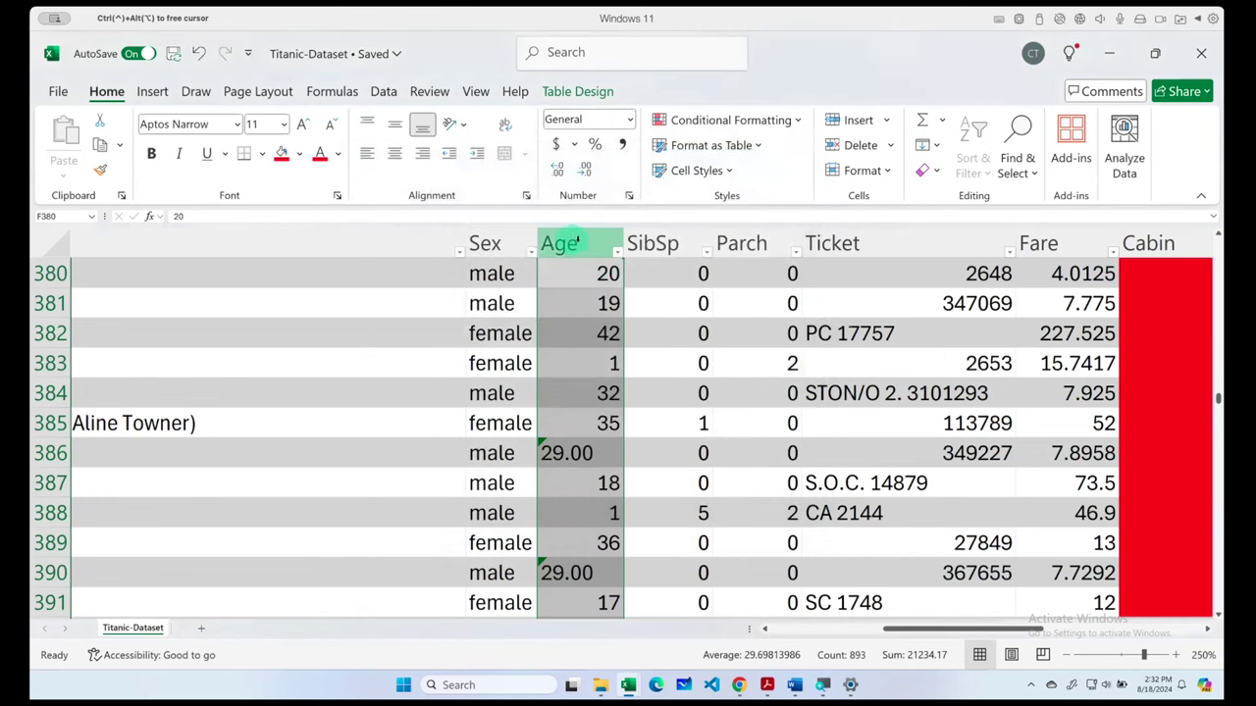
click(1005, 159)
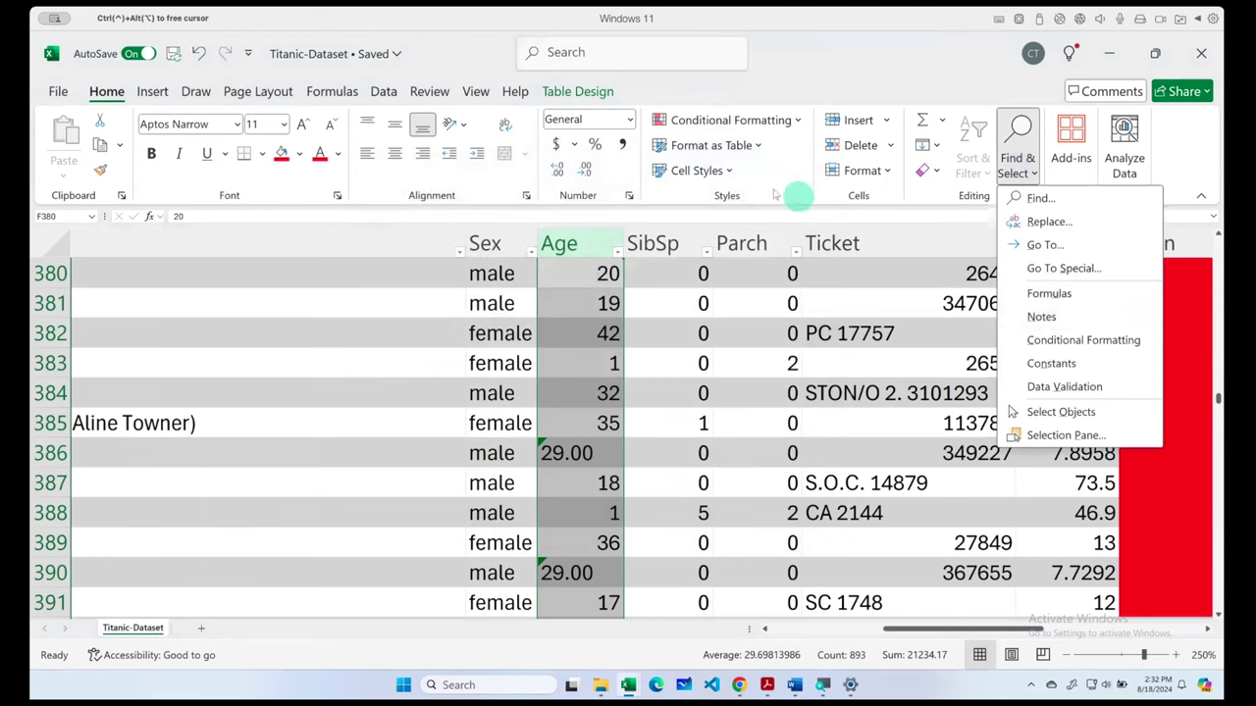
click(732, 125)
mouse_move(736, 191)
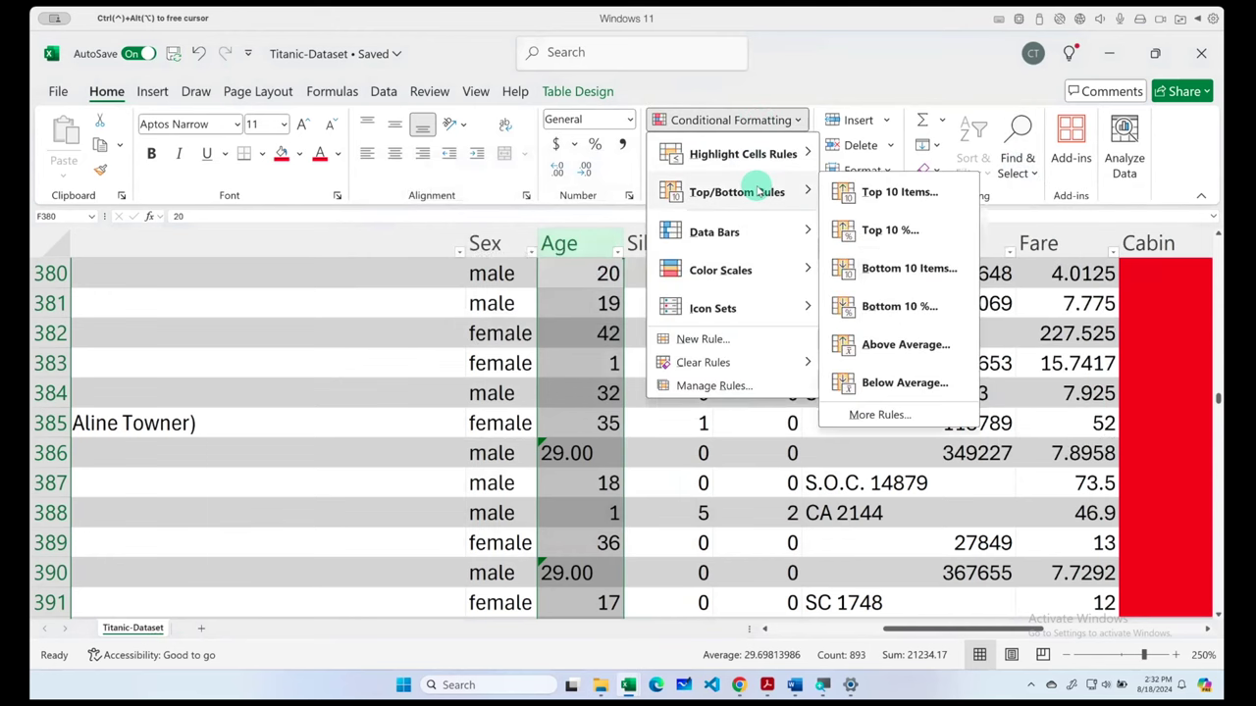
click(751, 386)
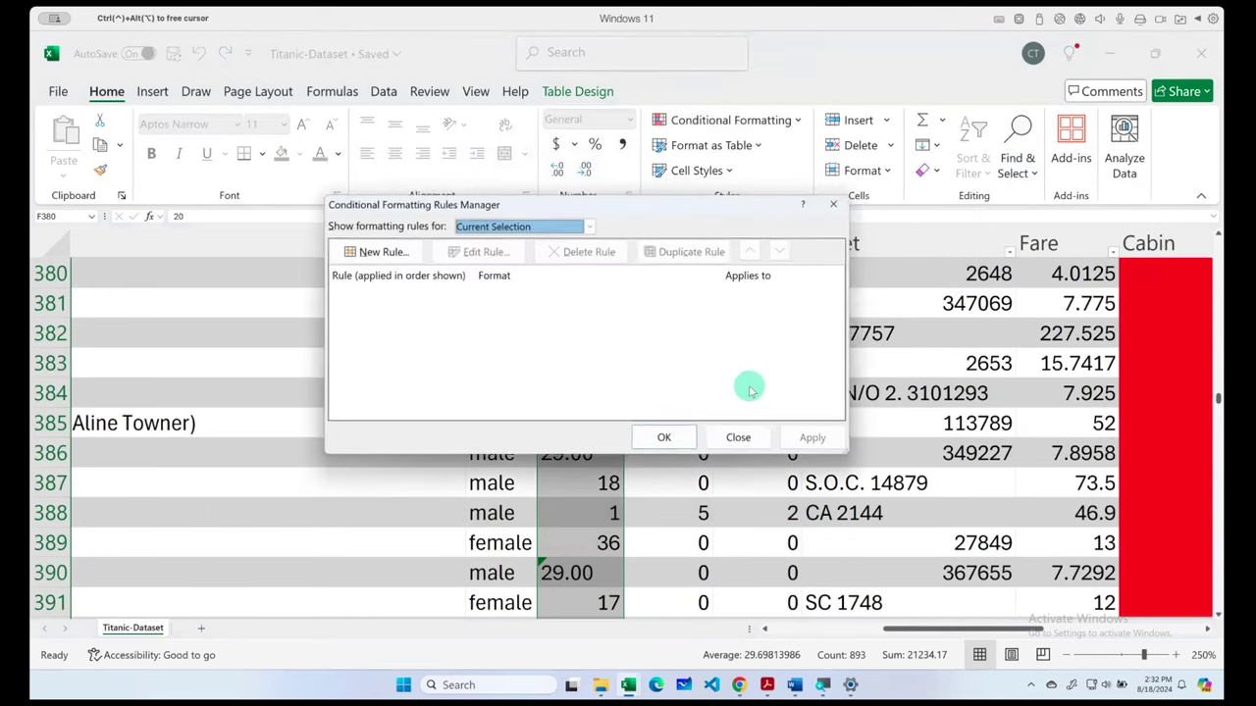
click(502, 226)
click(742, 345)
click(739, 438)
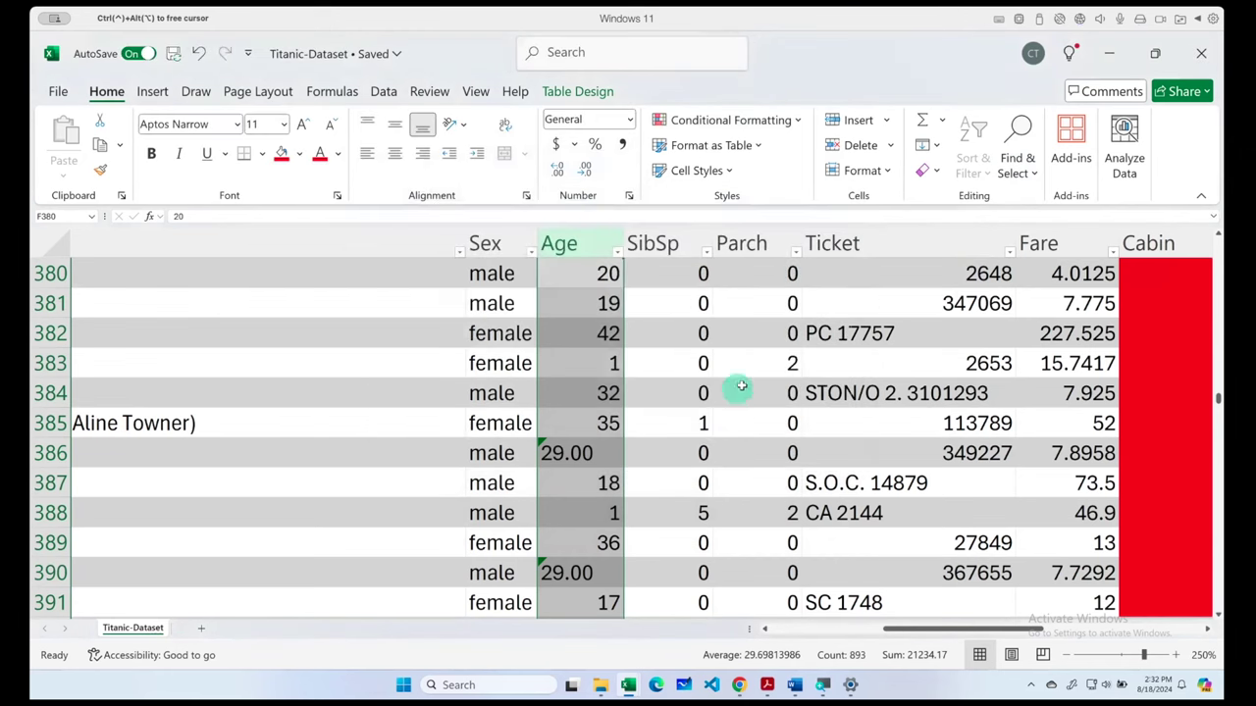
click(755, 119)
mouse_move(743, 154)
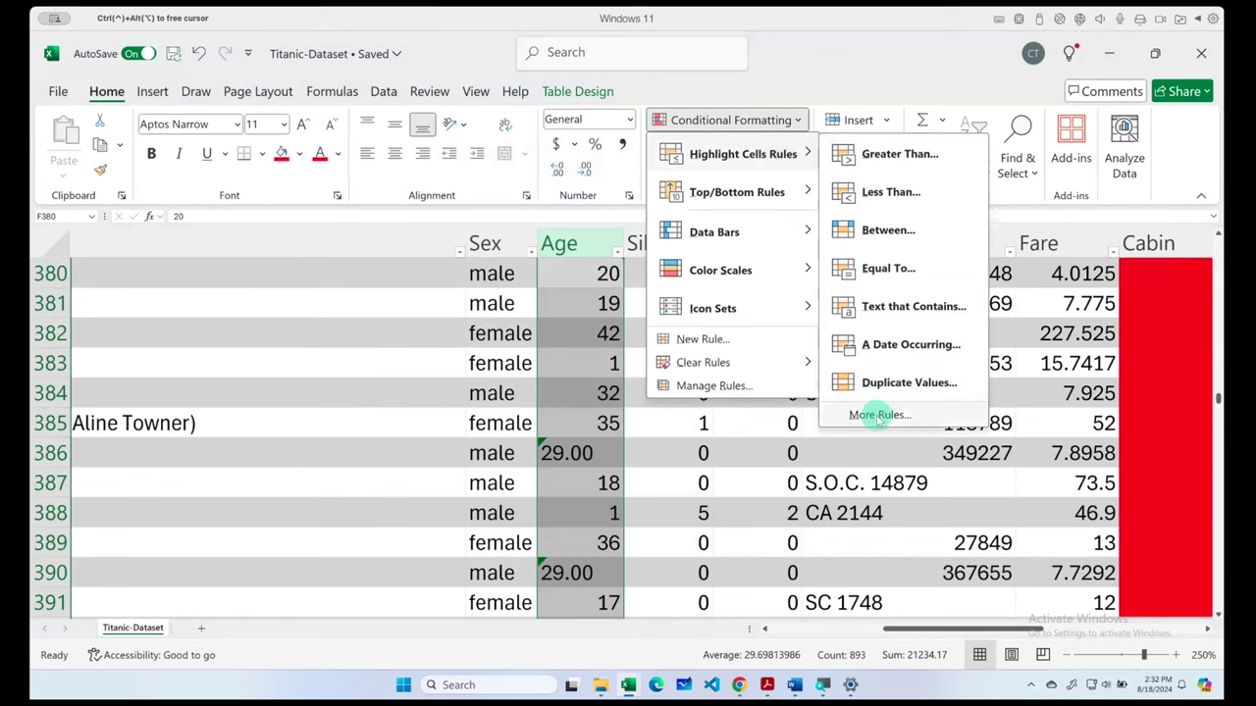
click(879, 415)
click(801, 159)
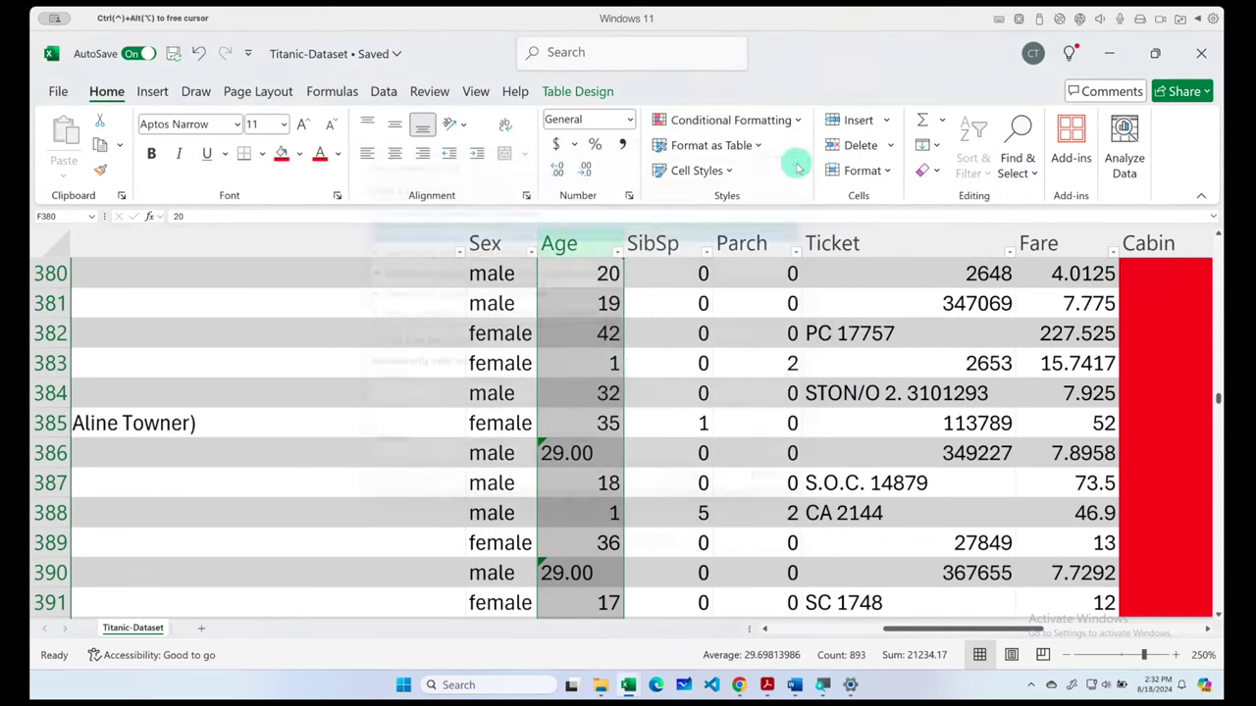
click(1028, 173)
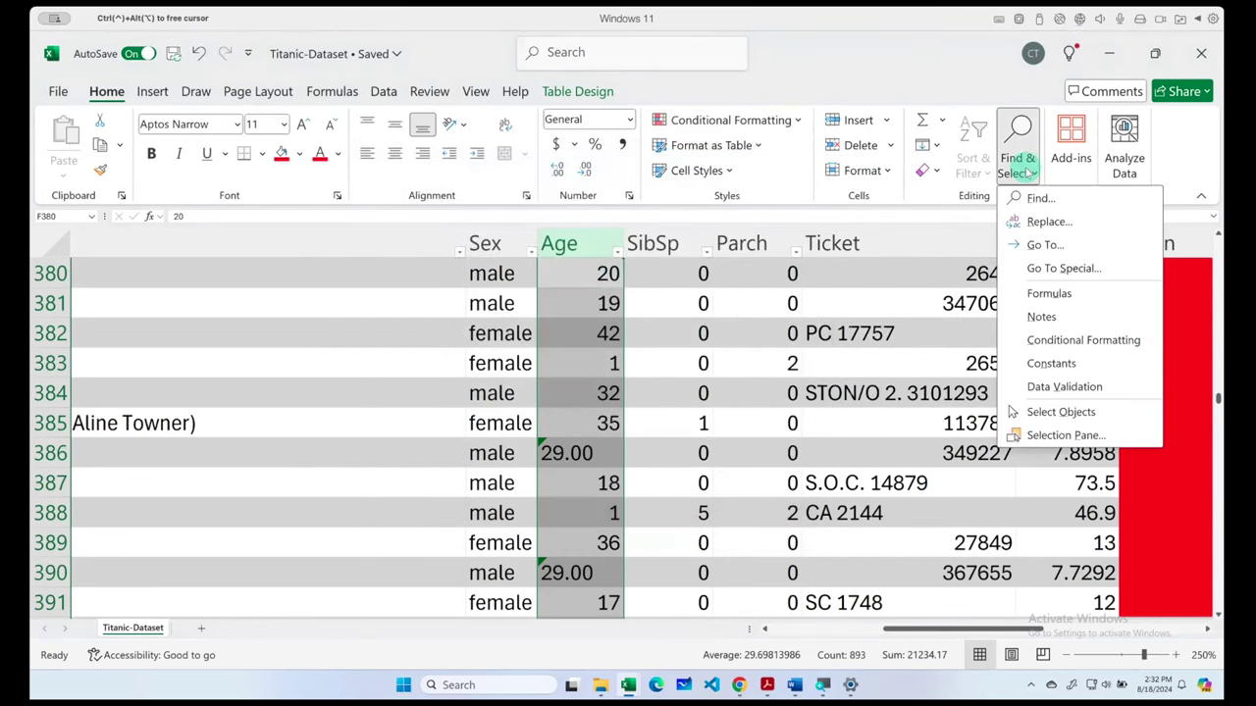
click(588, 244)
click(1015, 156)
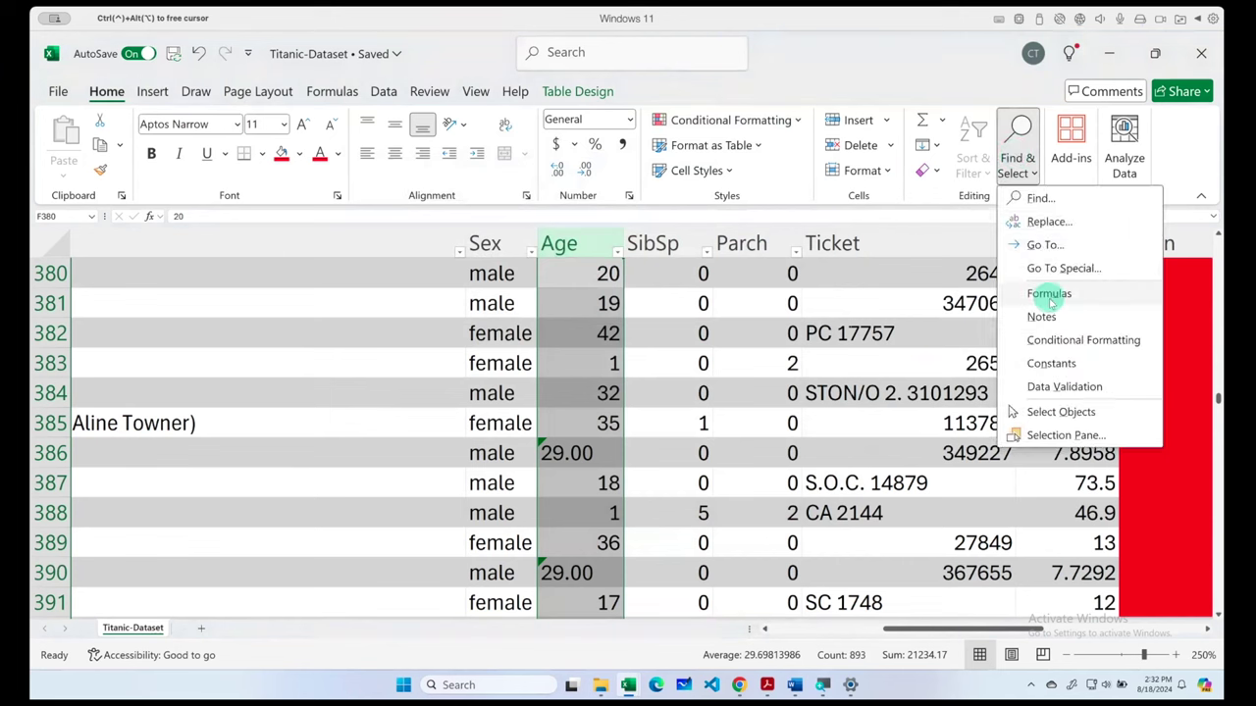
click(1063, 267)
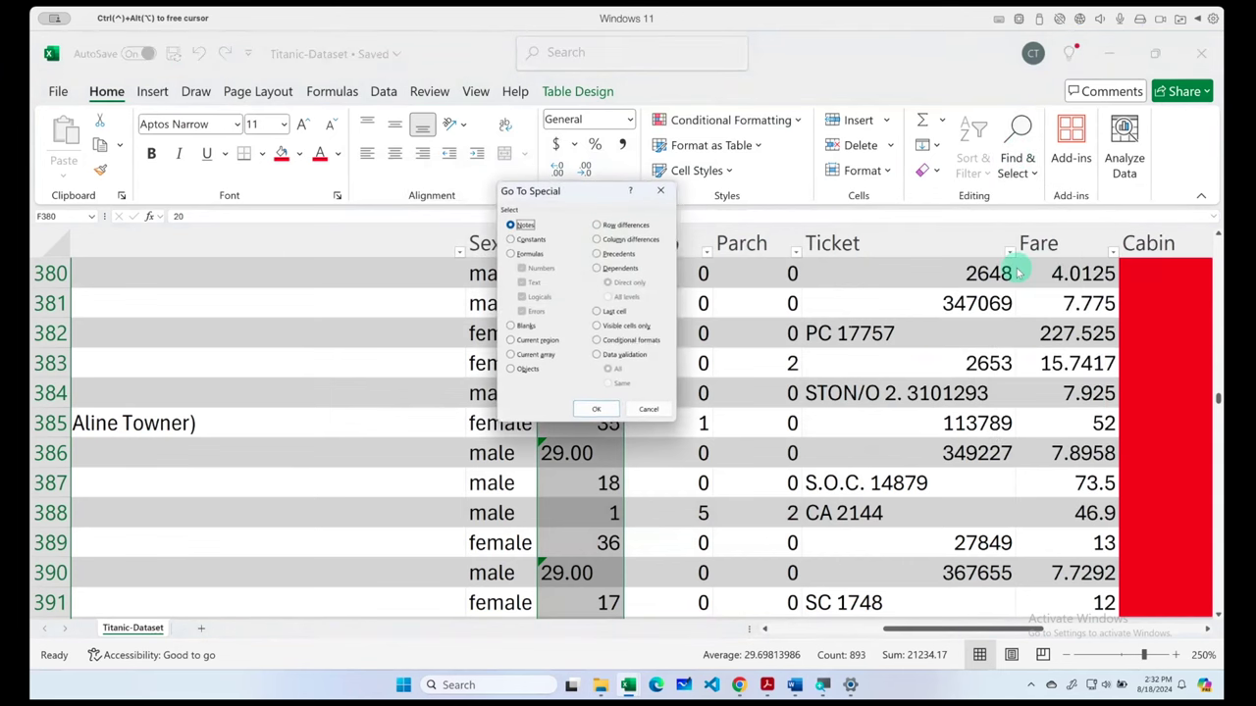
click(520, 327)
click(595, 410)
click(632, 393)
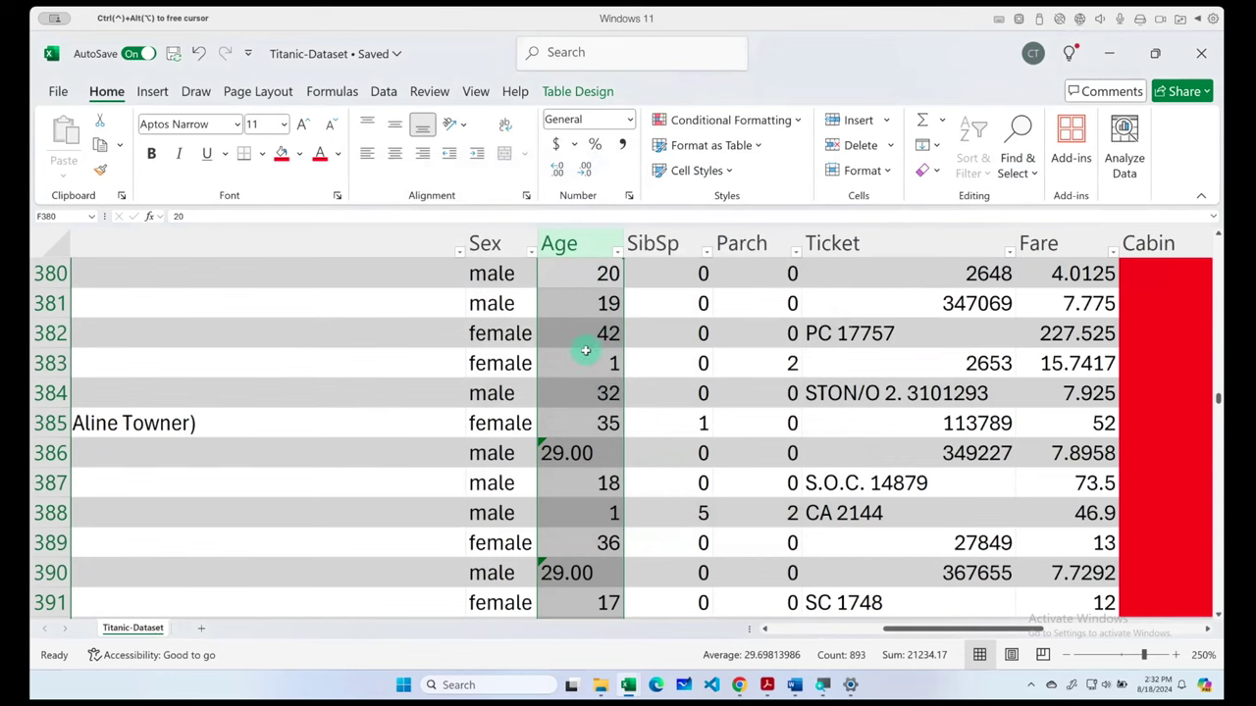
- Select column K and use Go To Special to highlight the blank Cabin cells
click(706, 405)
scroll(706, 405, right, 5)
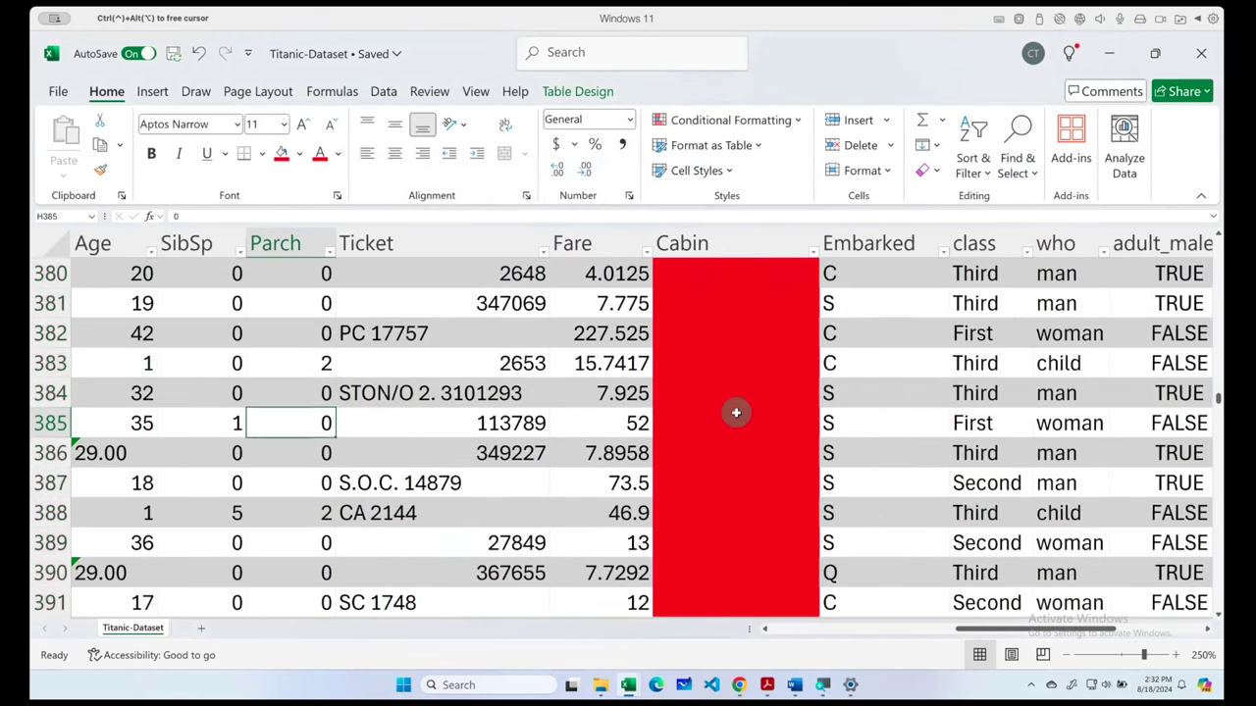
click(751, 245)
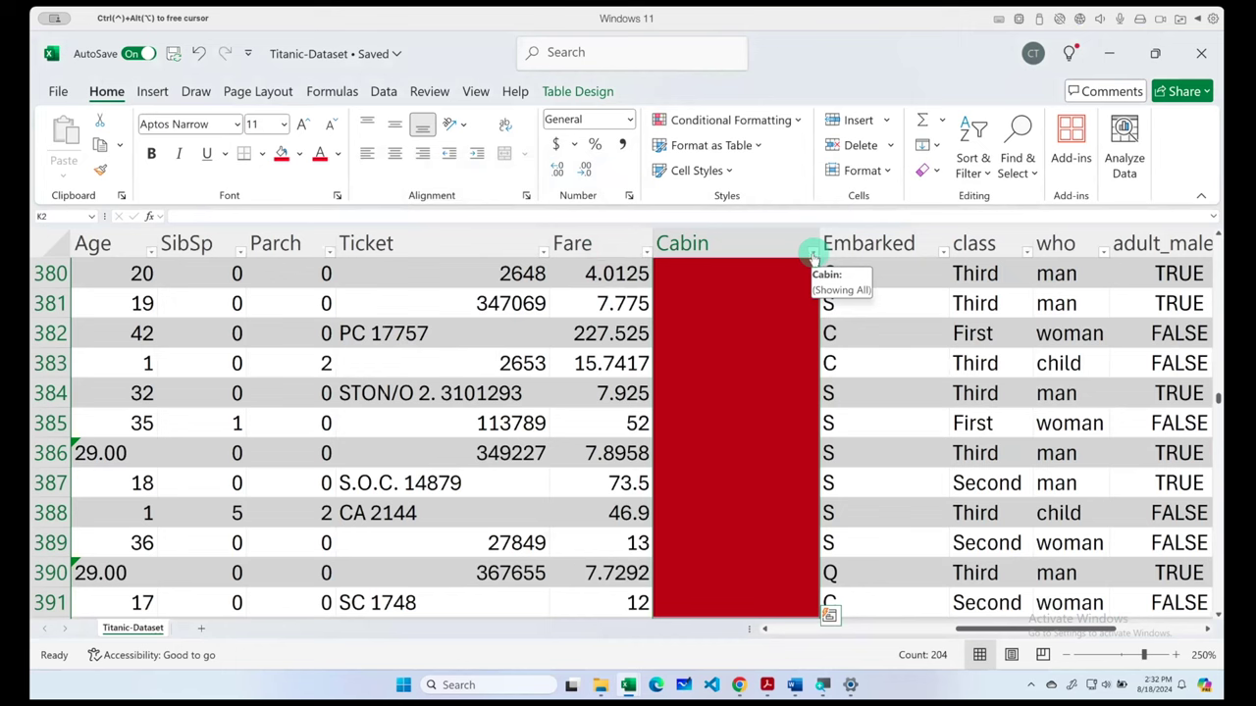
click(1018, 157)
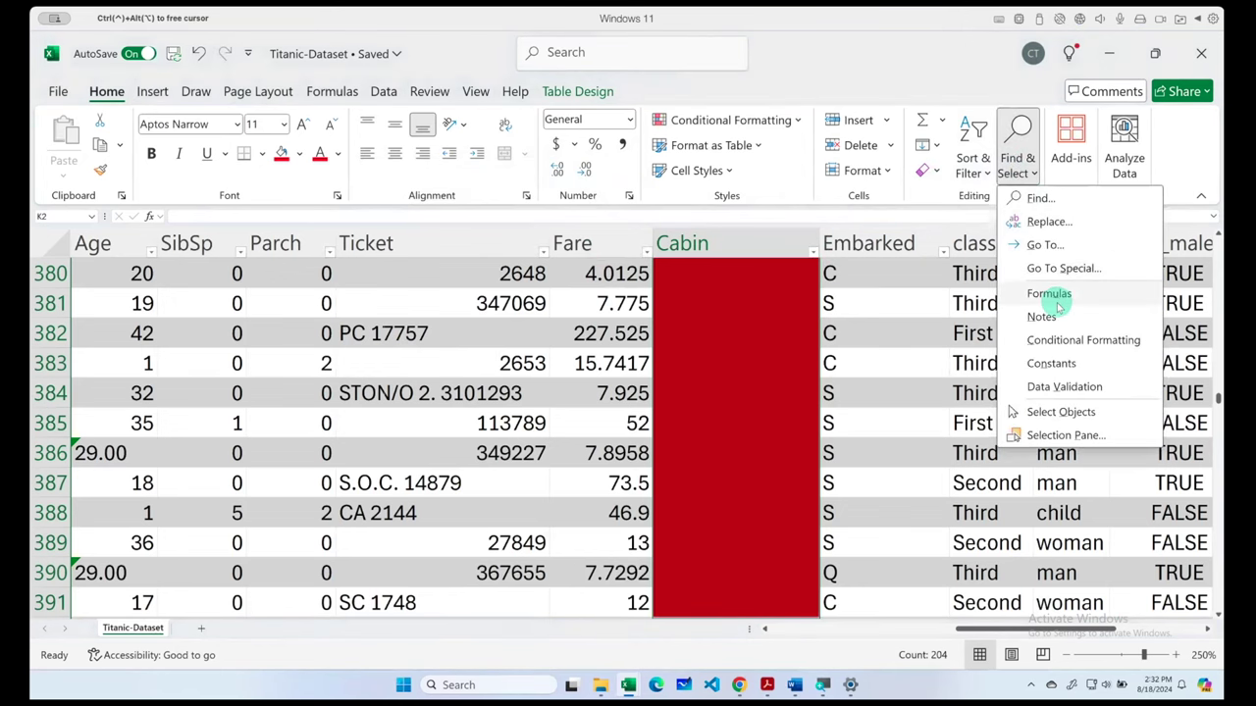
click(1065, 268)
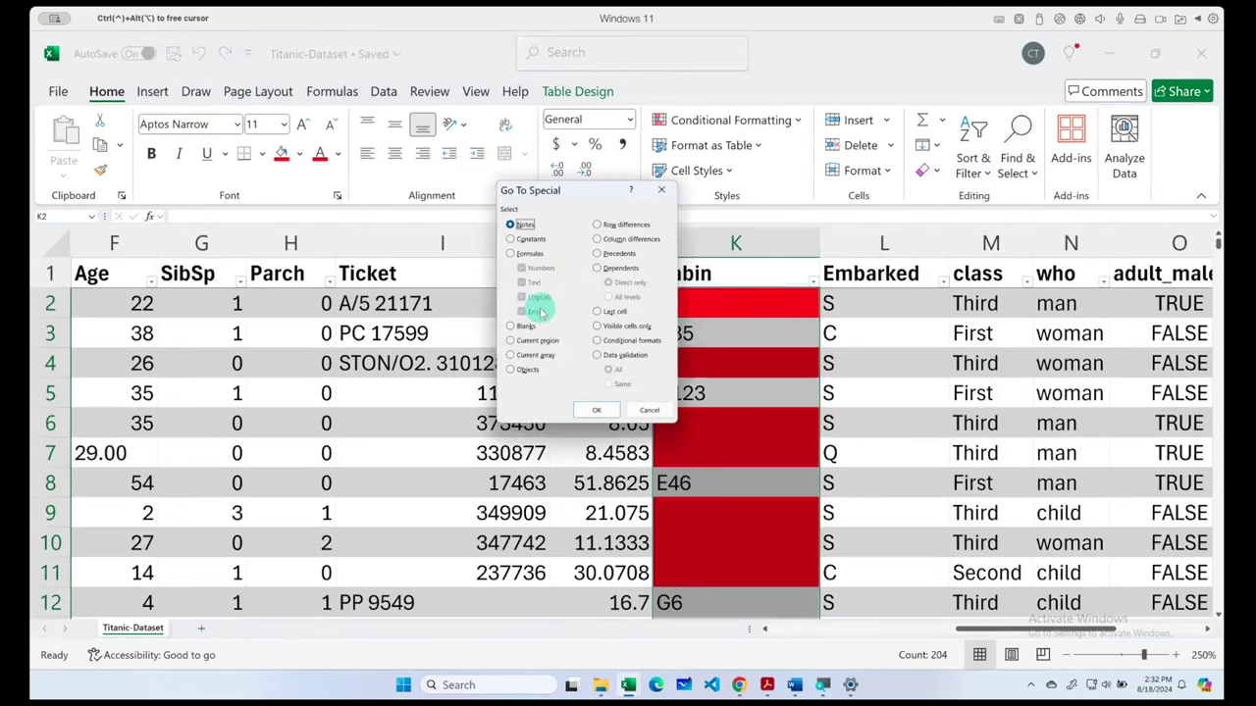
click(593, 410)
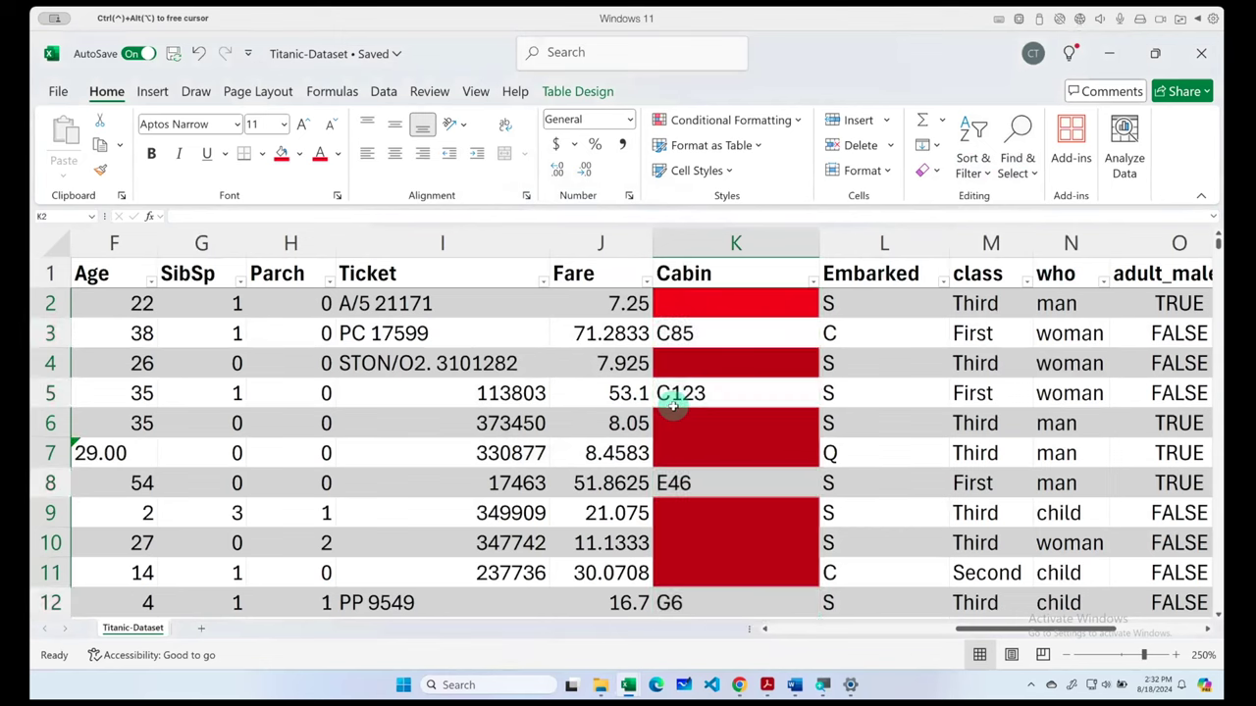
scroll(752, 484, down, 8)
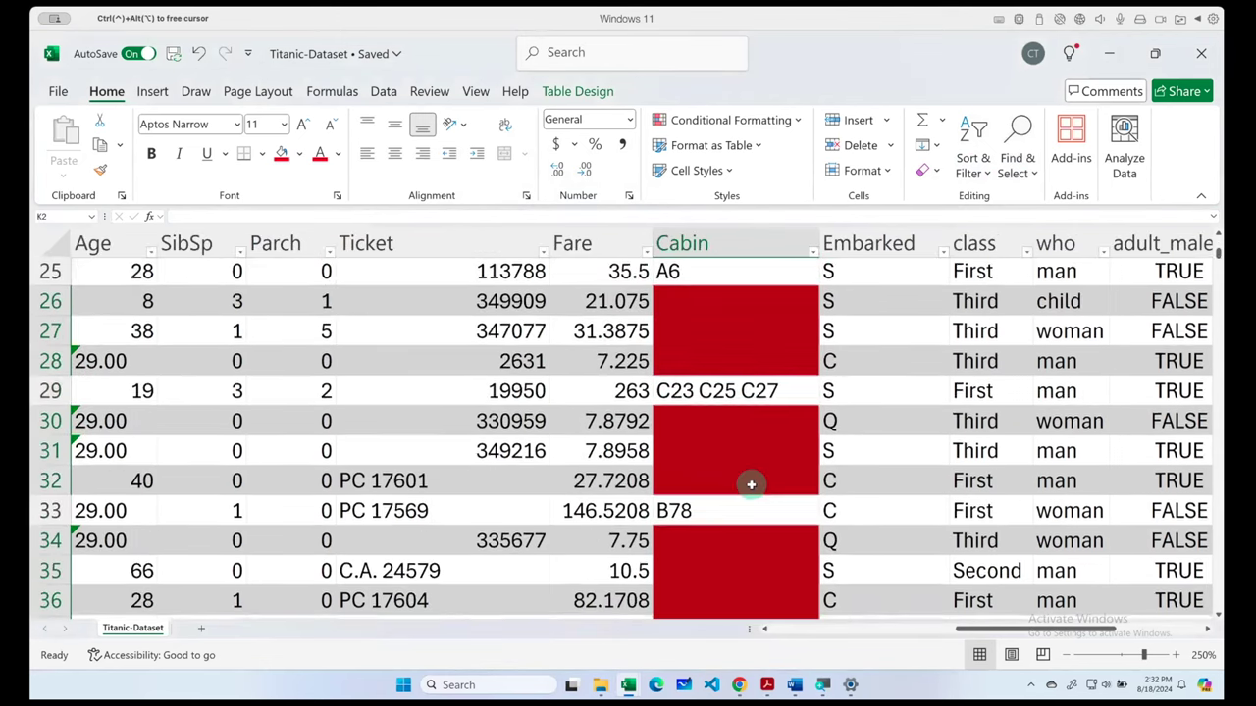
scroll(752, 484, down, 7)
scroll(752, 484, down, 6)
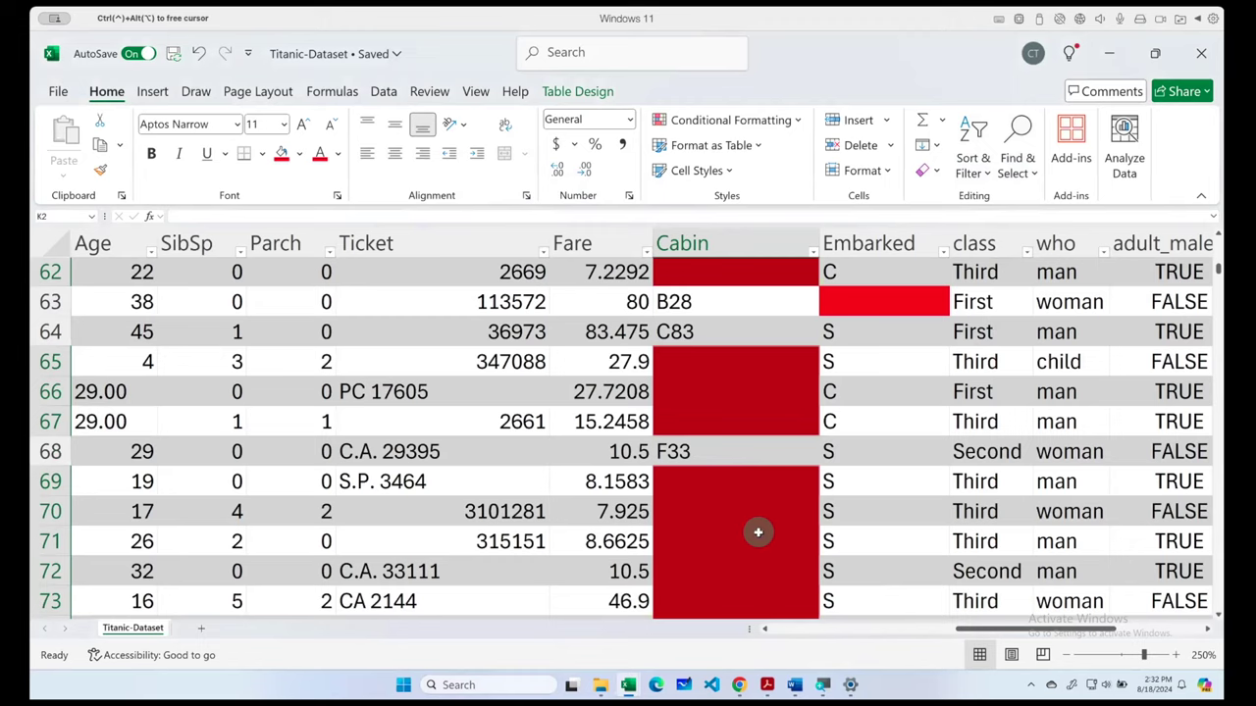
scroll(756, 540, up, 7)
scroll(755, 544, up, 13)
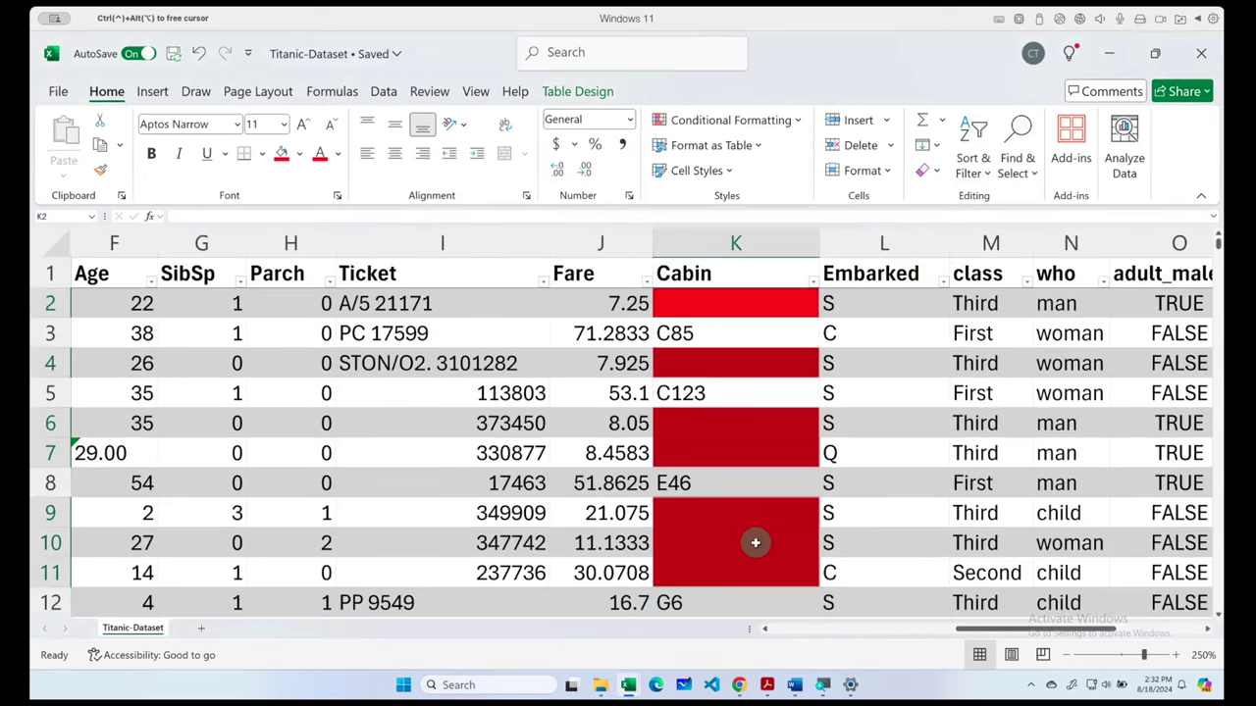
- Reselect column K and pick its Constants with Go To Special, selecting the cells holding cabin numbers
click(738, 242)
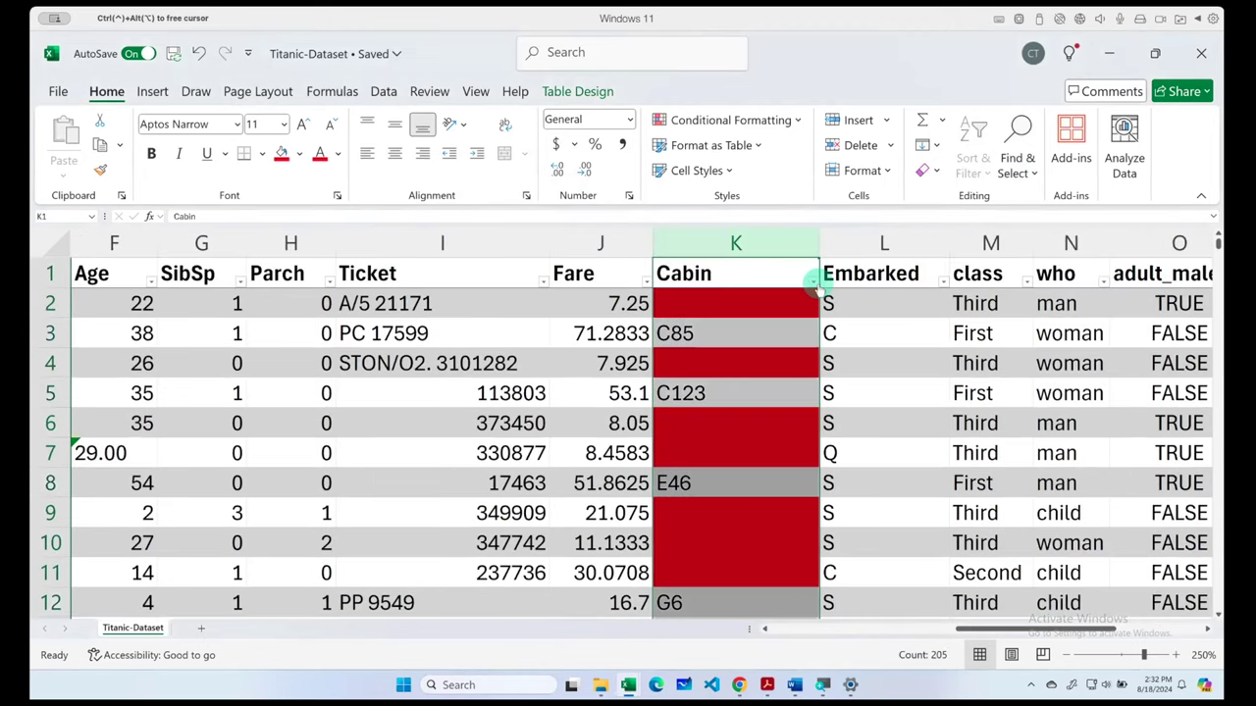
click(1017, 162)
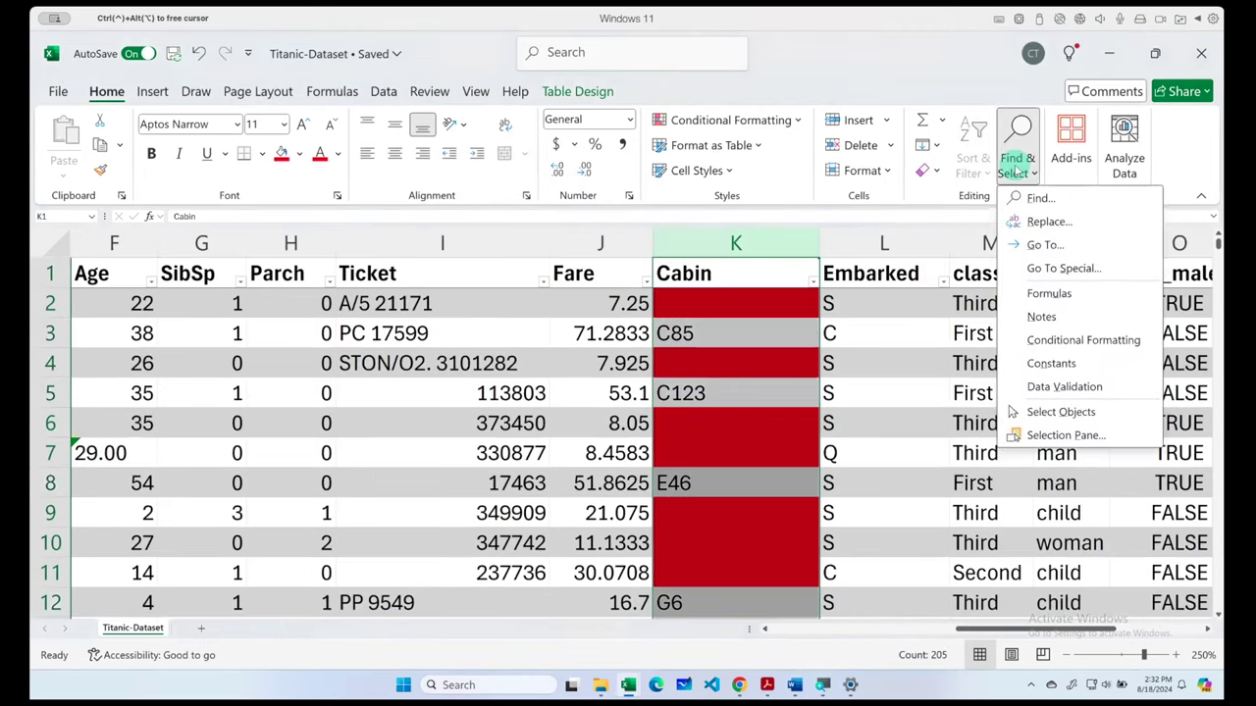
click(1051, 260)
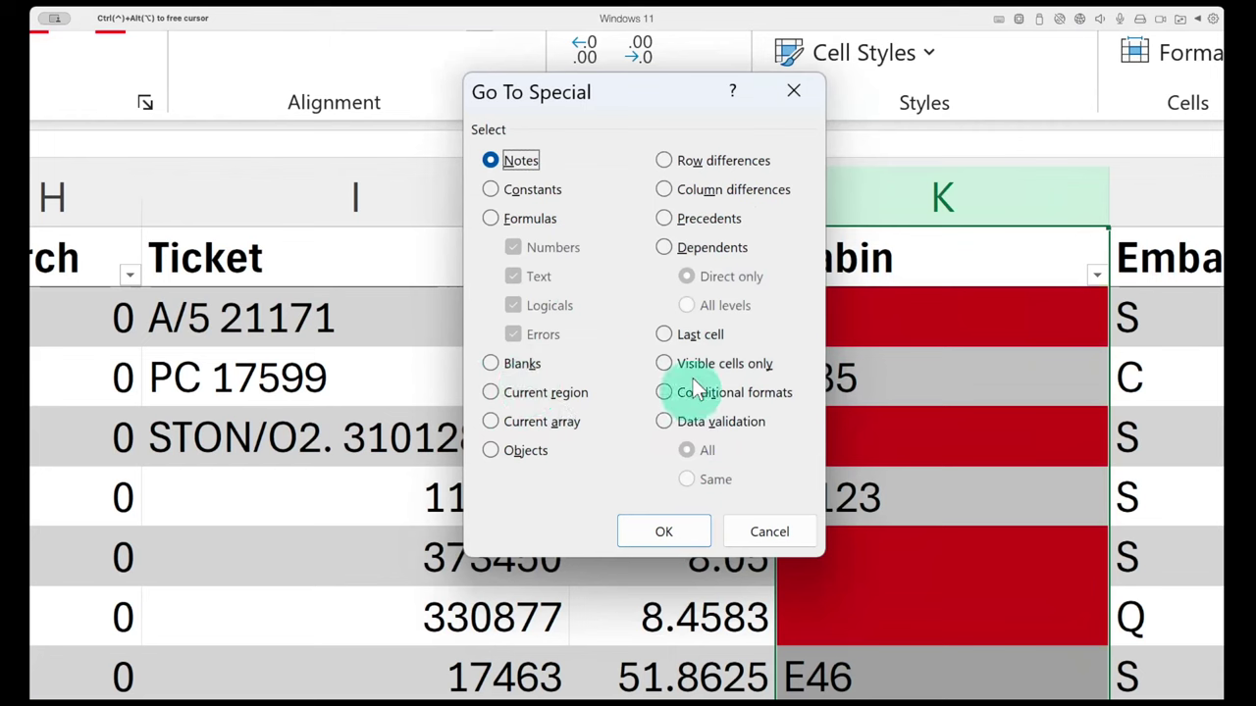
click(491, 190)
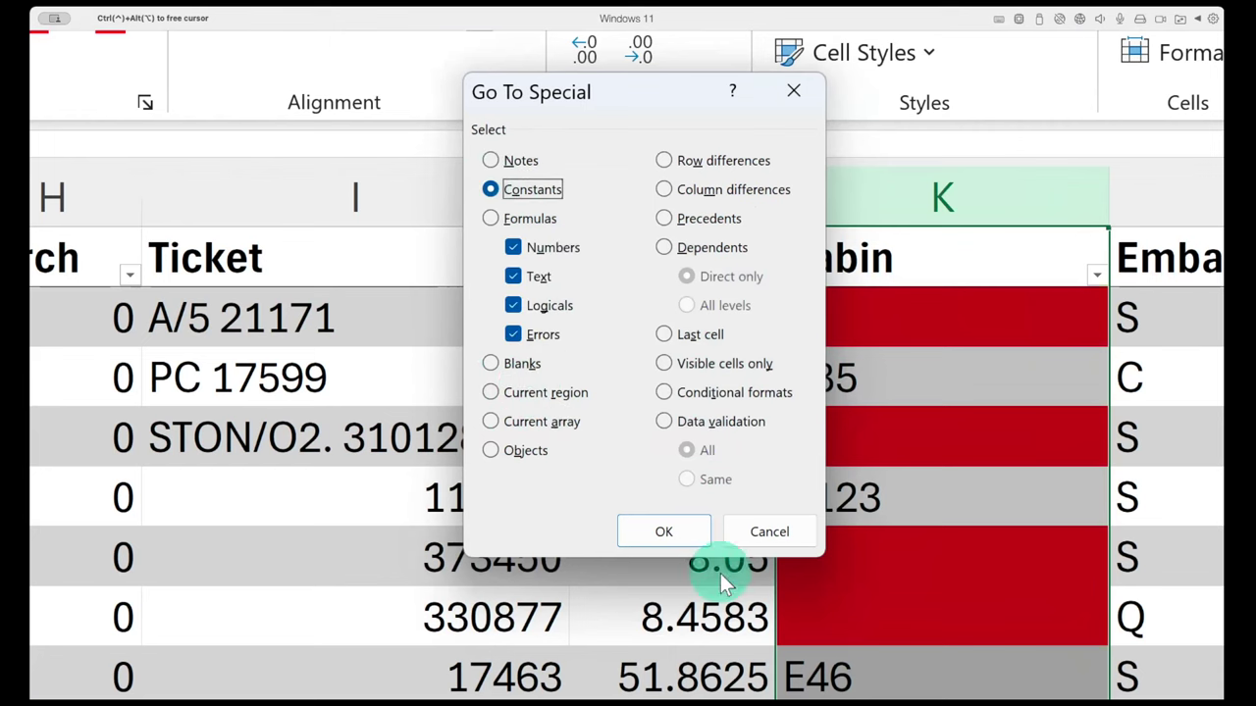
click(636, 532)
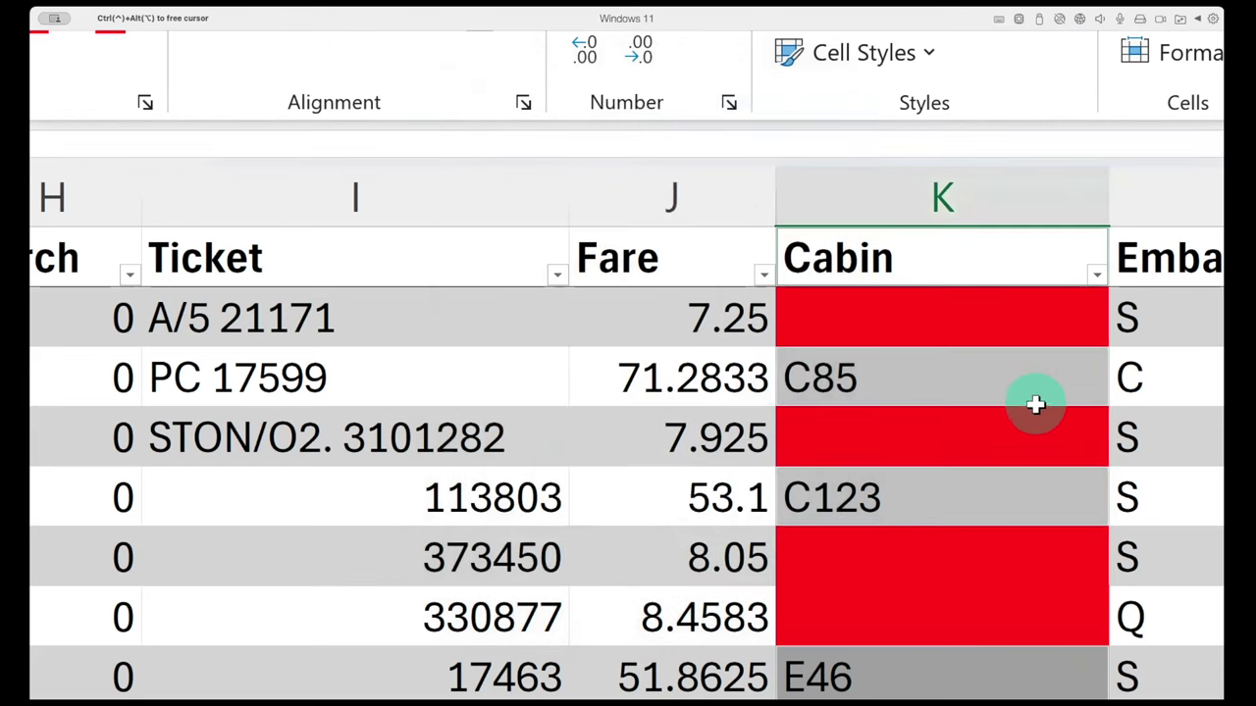
scroll(1042, 413, down, 2)
scroll(1042, 413, down, 1)
scroll(1042, 423, down, 1)
scroll(1042, 422, down, 3)
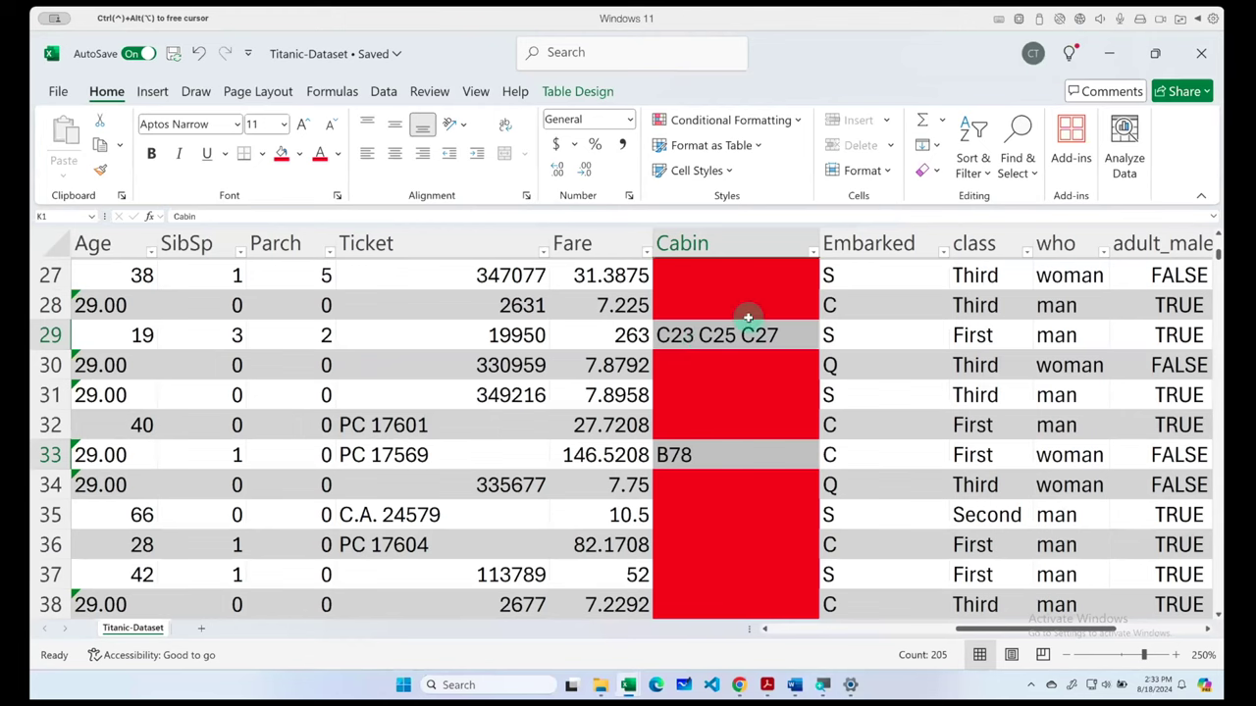
- Sort the table by Cabin cell colour with the red cells on top
click(748, 317)
click(814, 253)
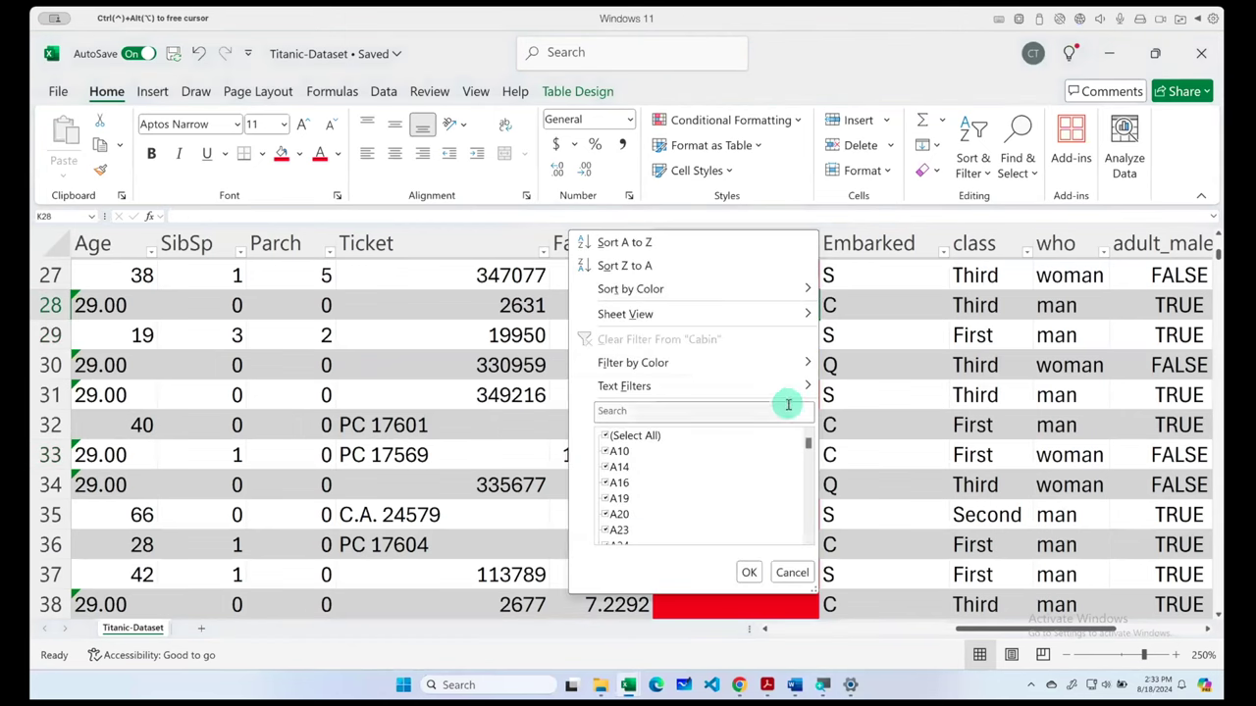
mouse_move(630, 290)
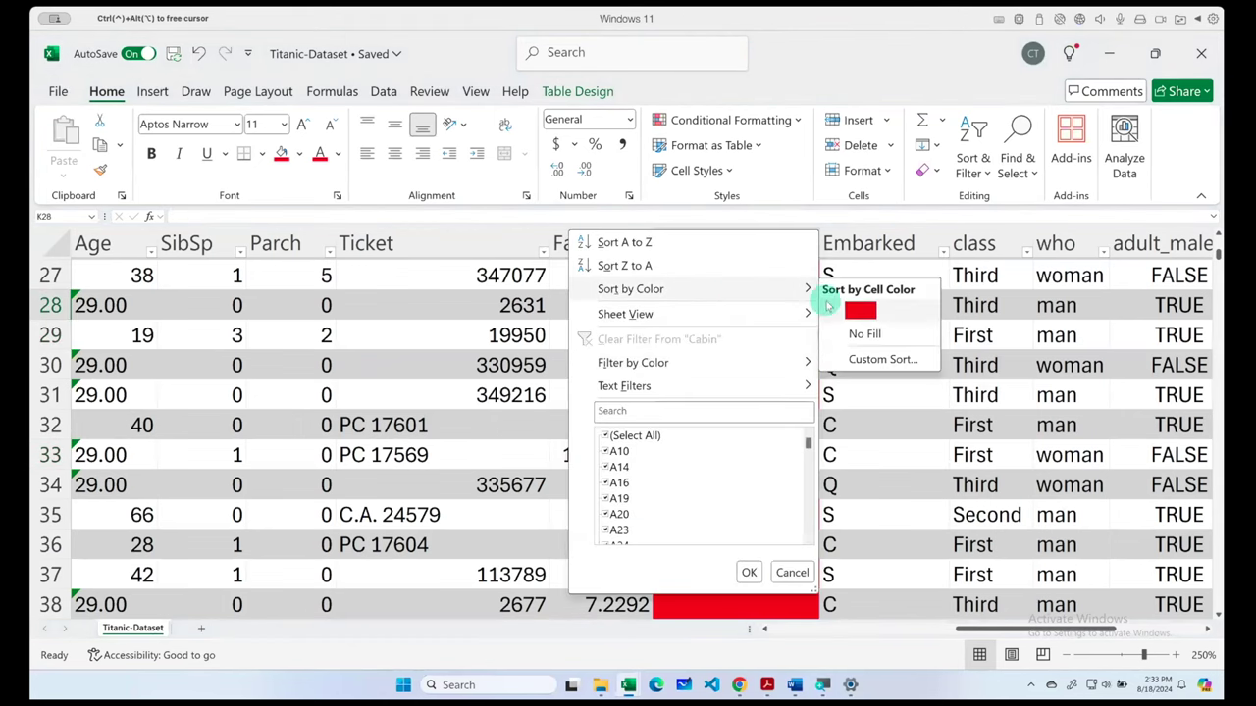
click(859, 310)
scroll(846, 303, up, 7)
- Select the red Cabin cells from K2 down to K688
click(757, 299)
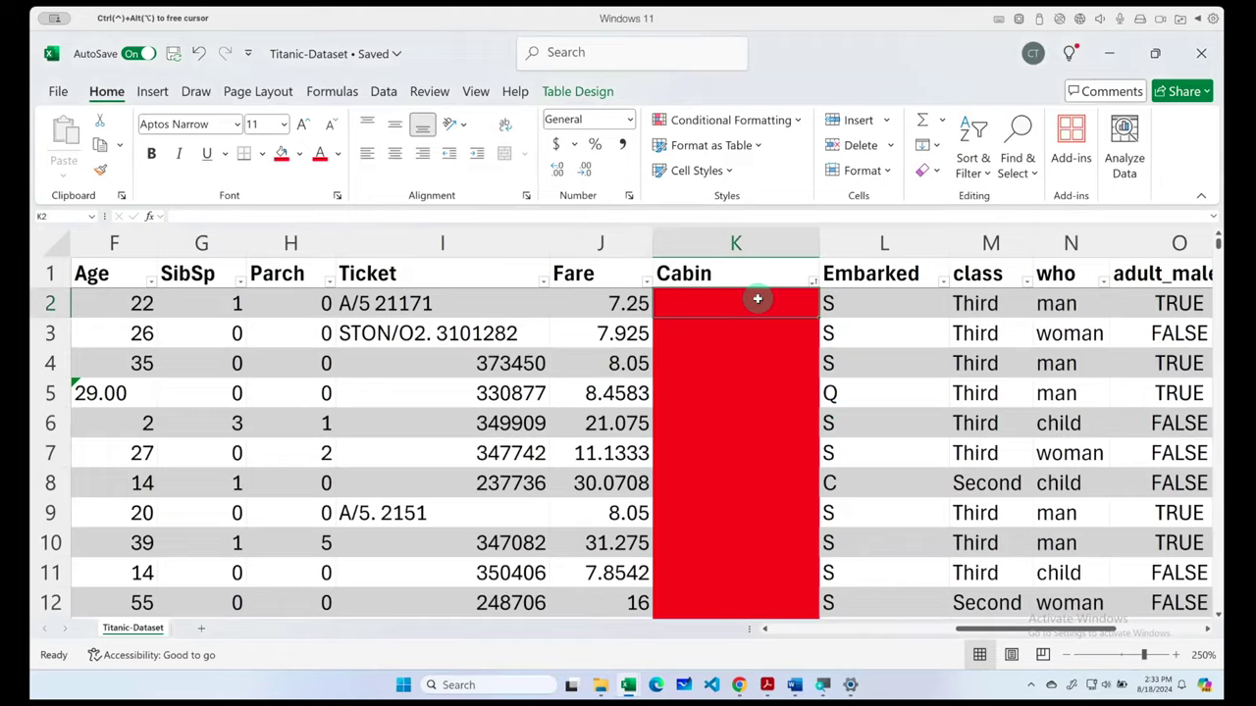
scroll(756, 356, down, 3)
scroll(756, 358, down, 5)
scroll(757, 361, down, 4)
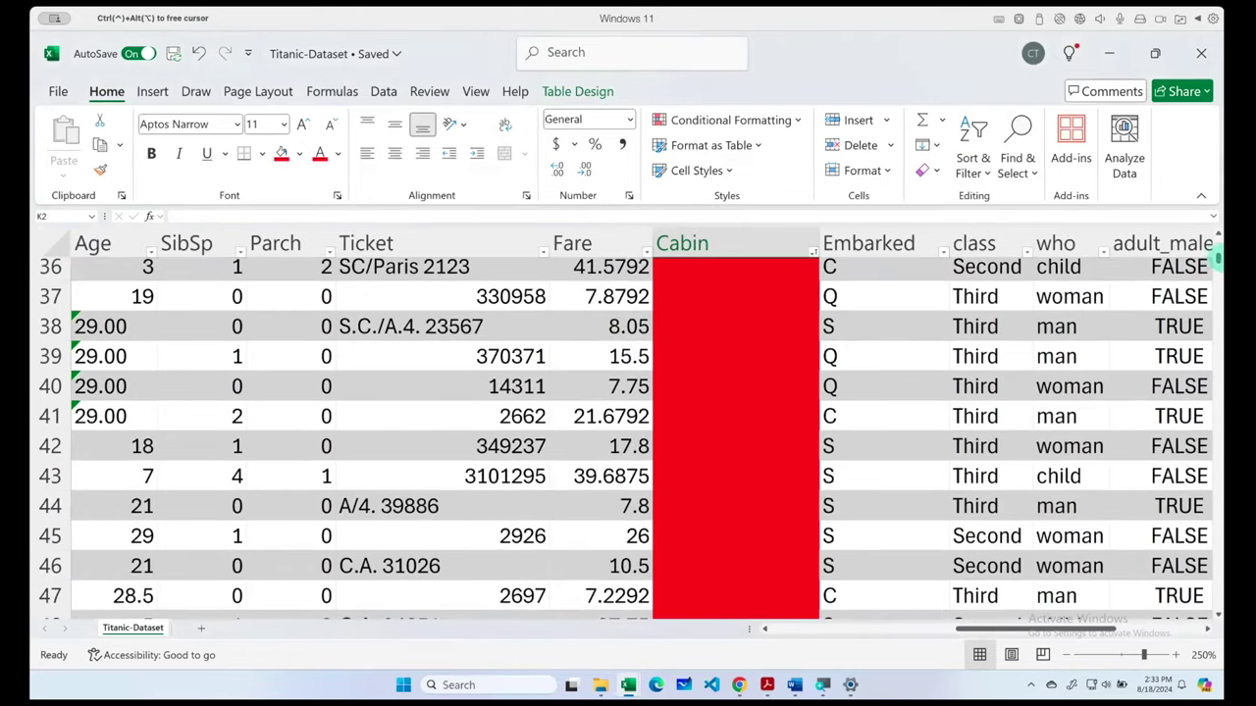
mouse_move(1216, 257)
mouse_down()
mouse_move(1216, 540)
mouse_move(1217, 523)
mouse_up()
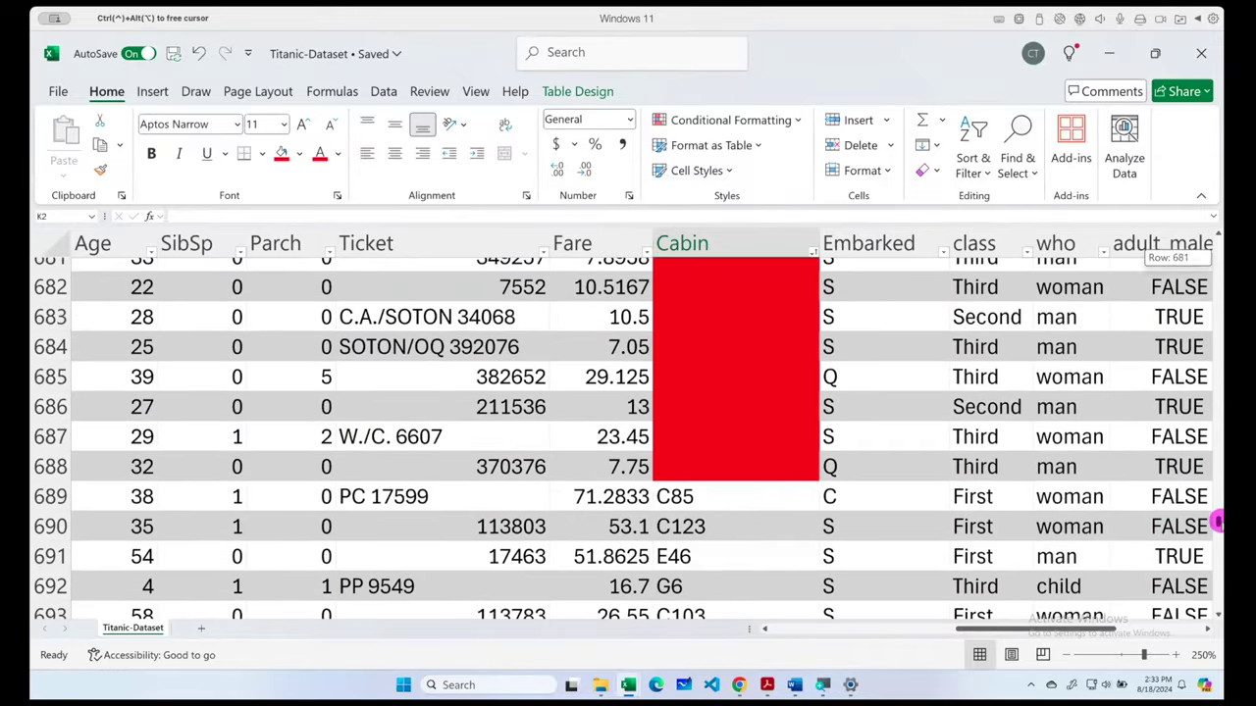
shift+click(732, 464)
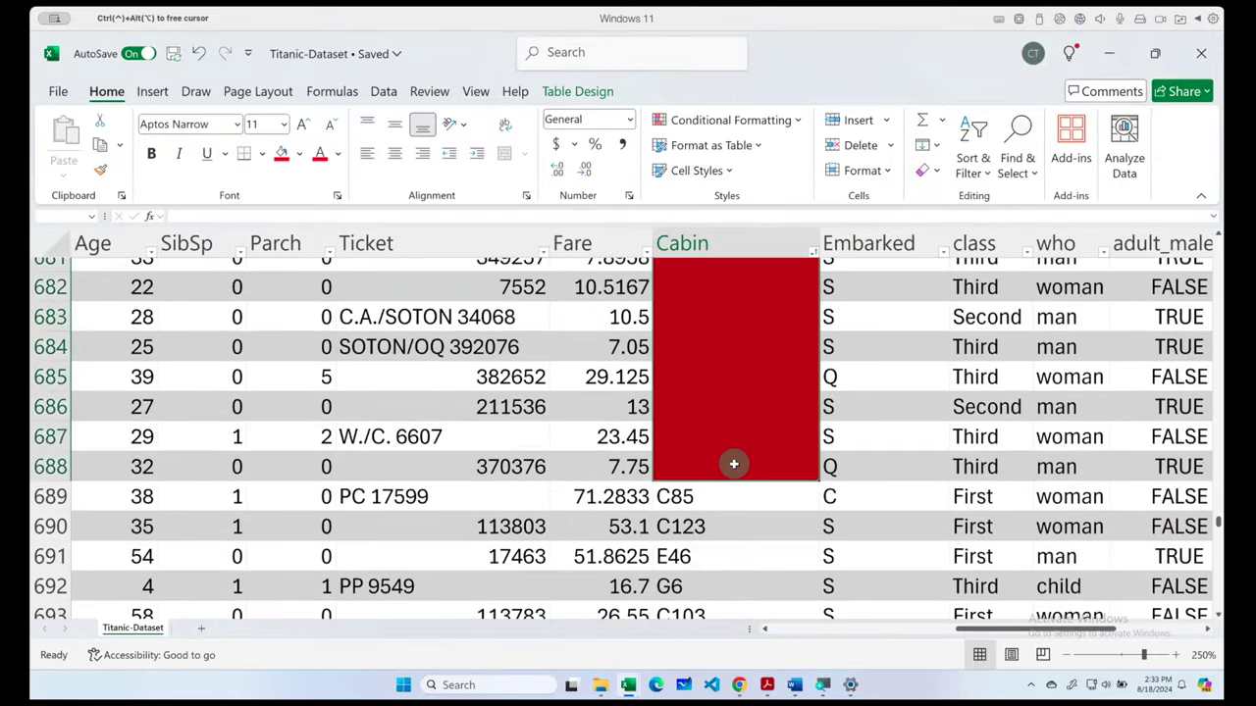
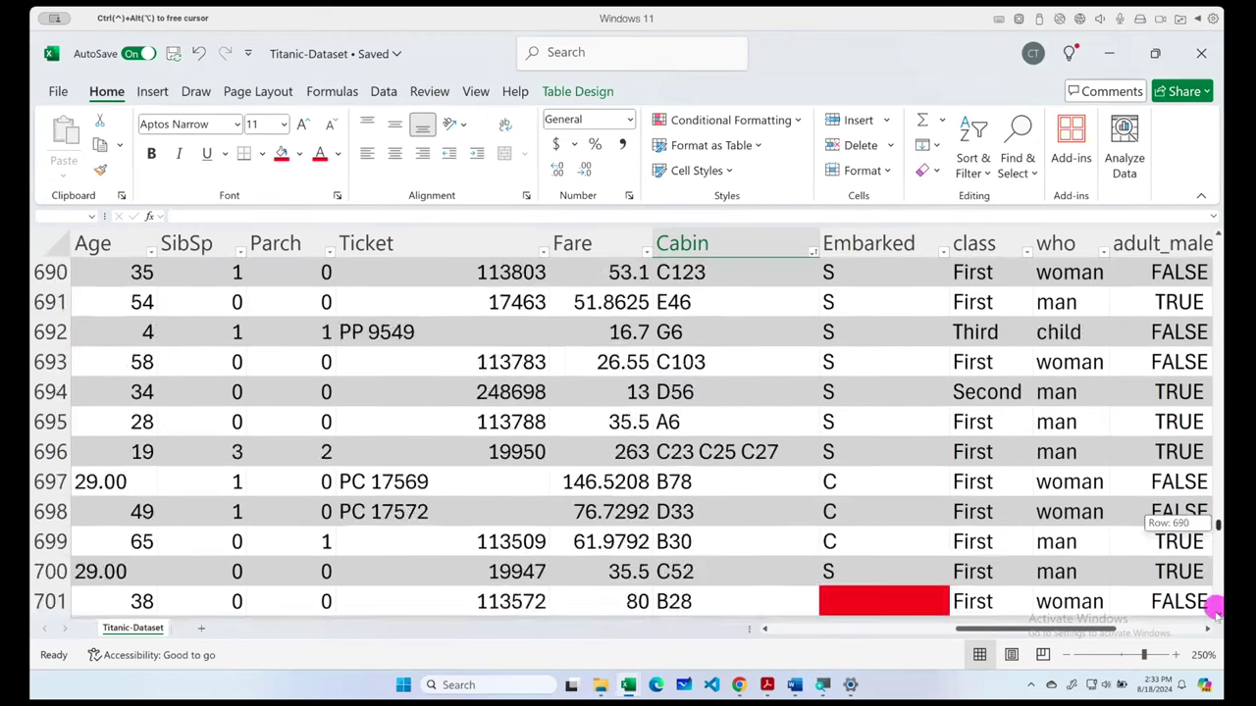
- Enter the formula =688/891 in cell K893 below the Cabin column
drag(1216, 527, 1216, 613)
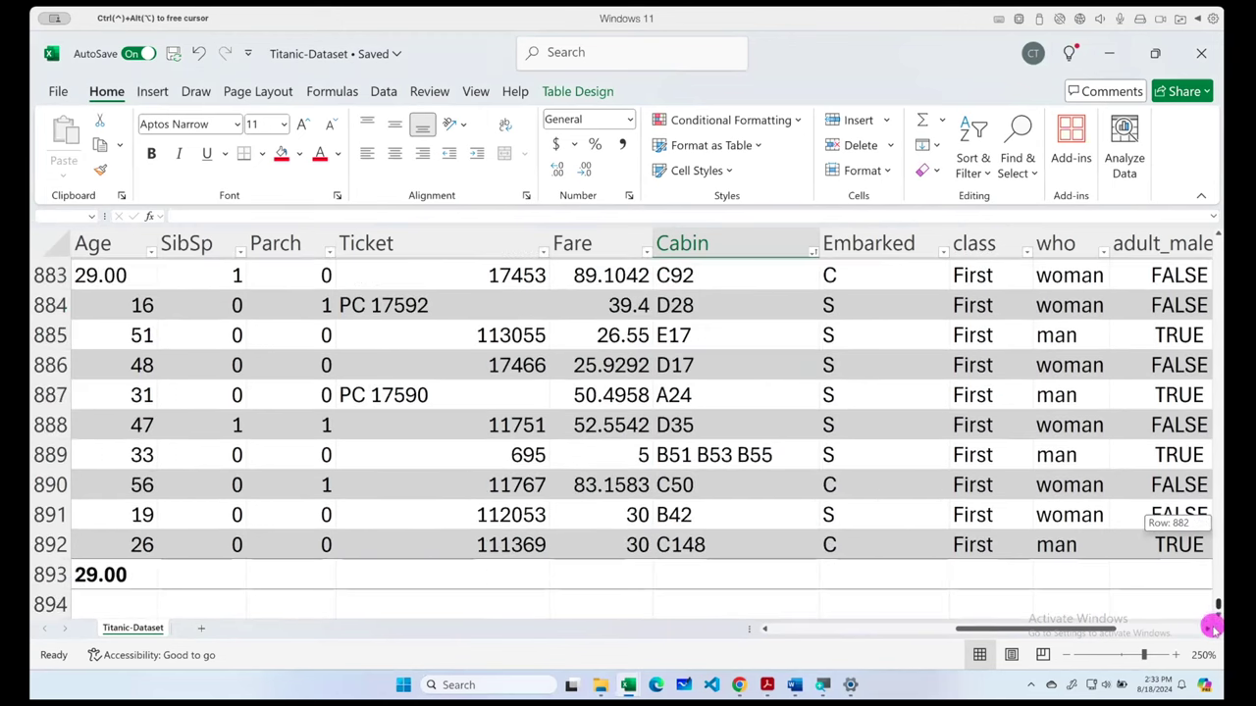
click(744, 578)
scroll(757, 546, down, 3)
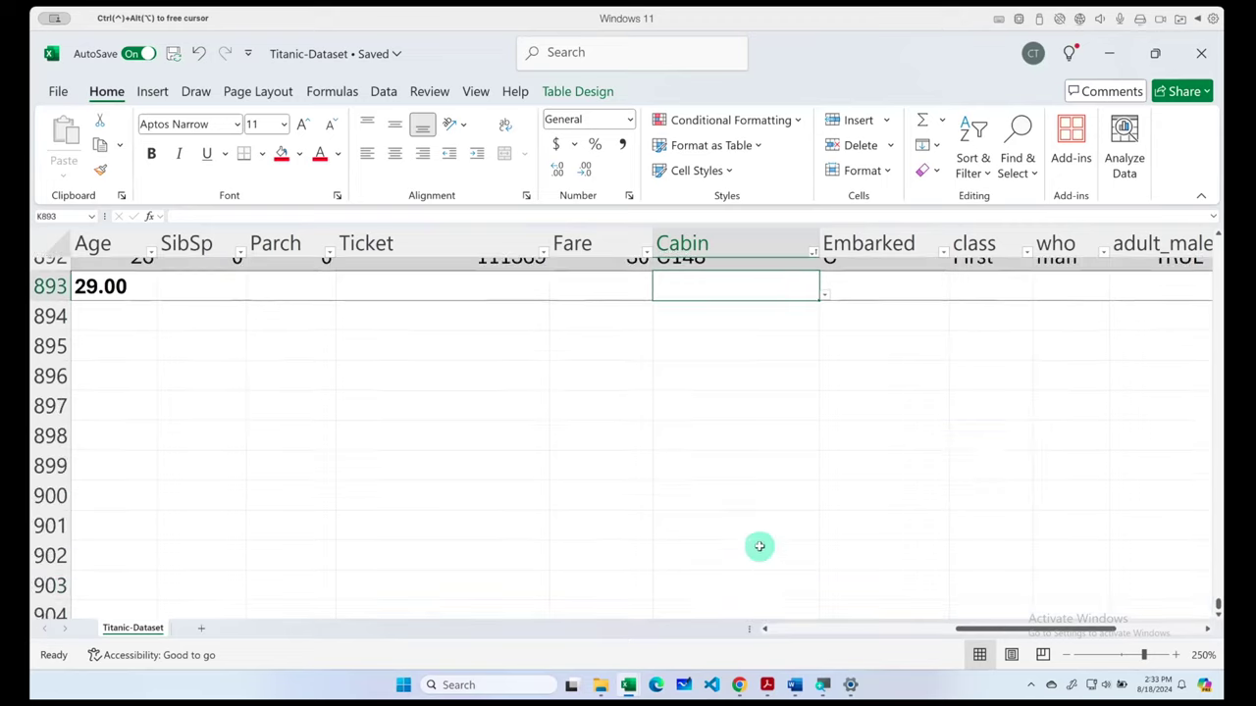
scroll(703, 412, up, 1)
text(=688/89)
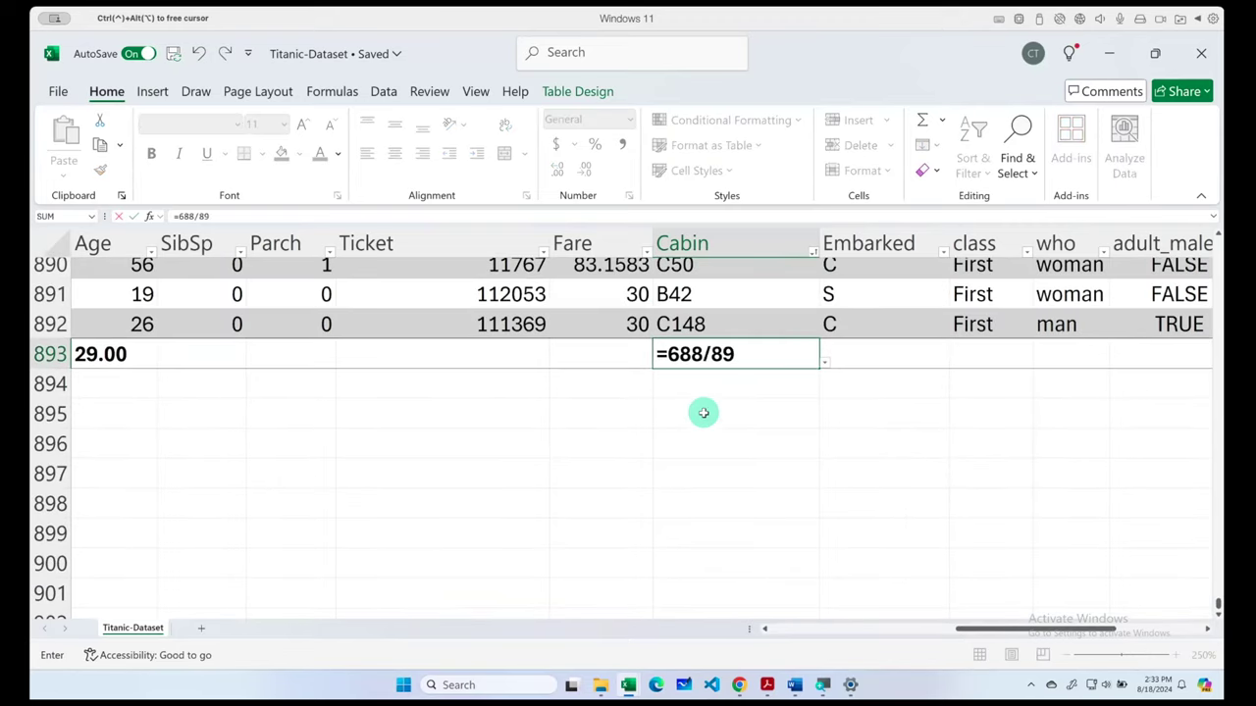
key(Return)
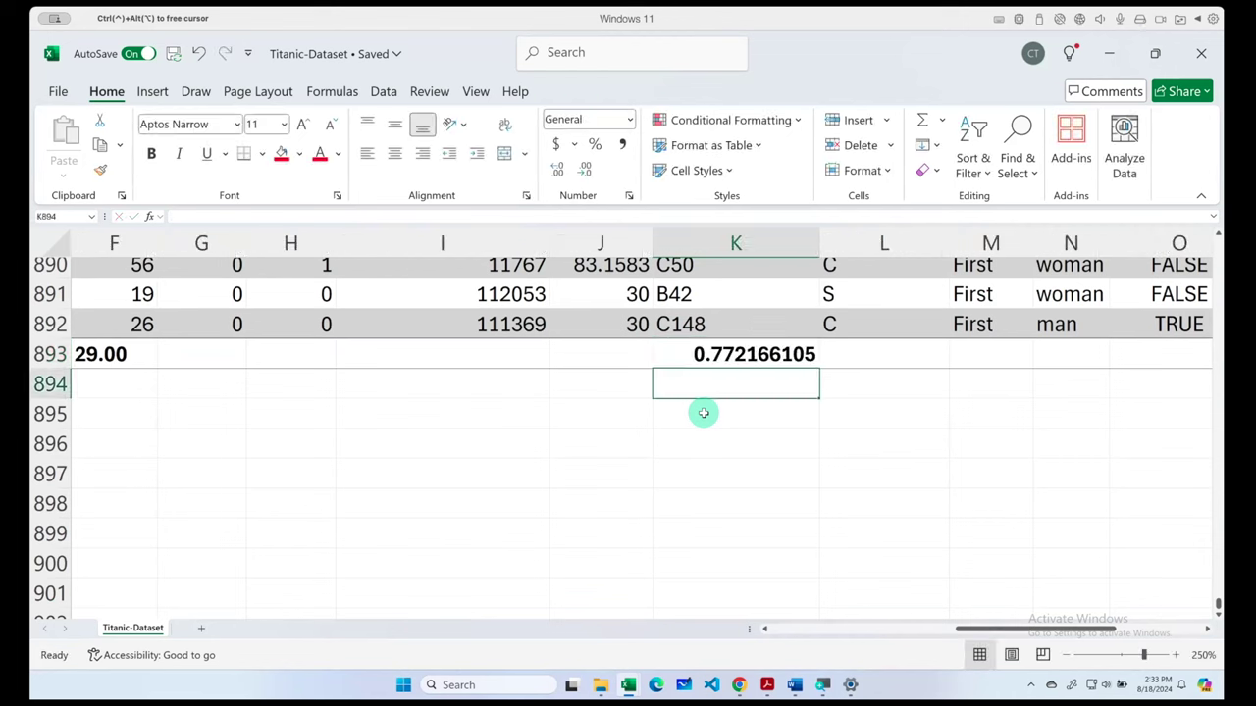
- Format K893 as a percentage so it displays 77%
click(733, 362)
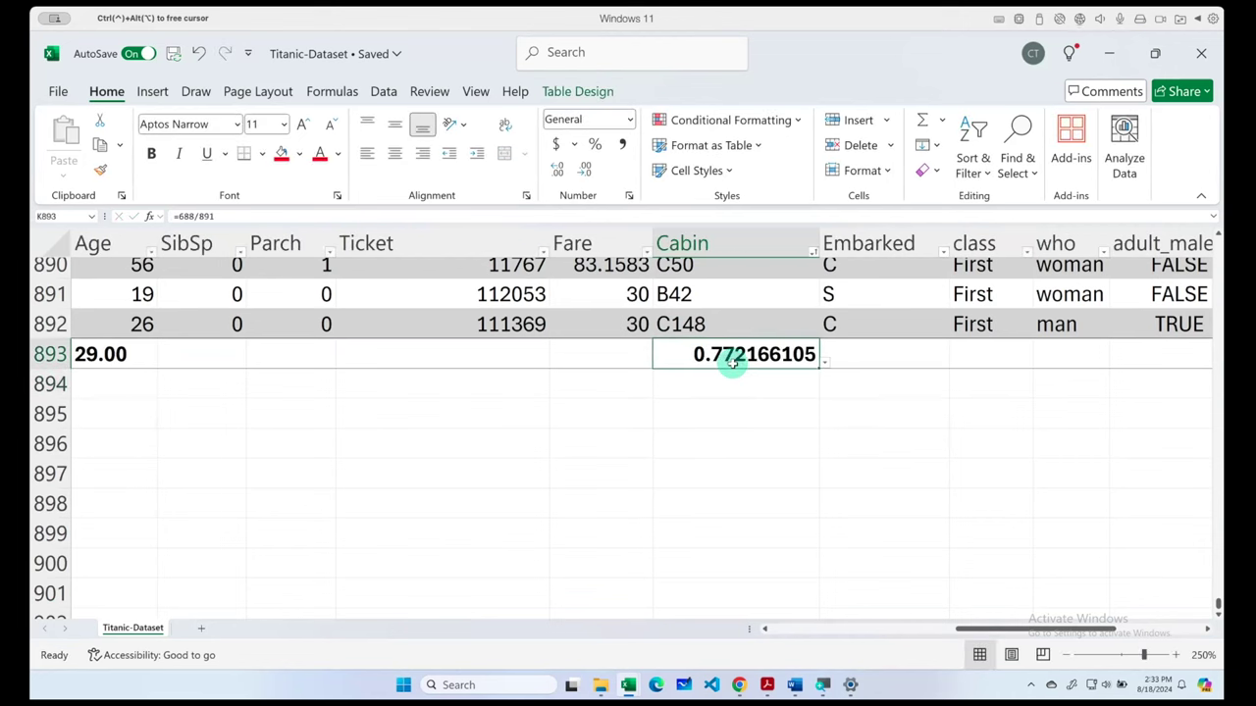
click(591, 145)
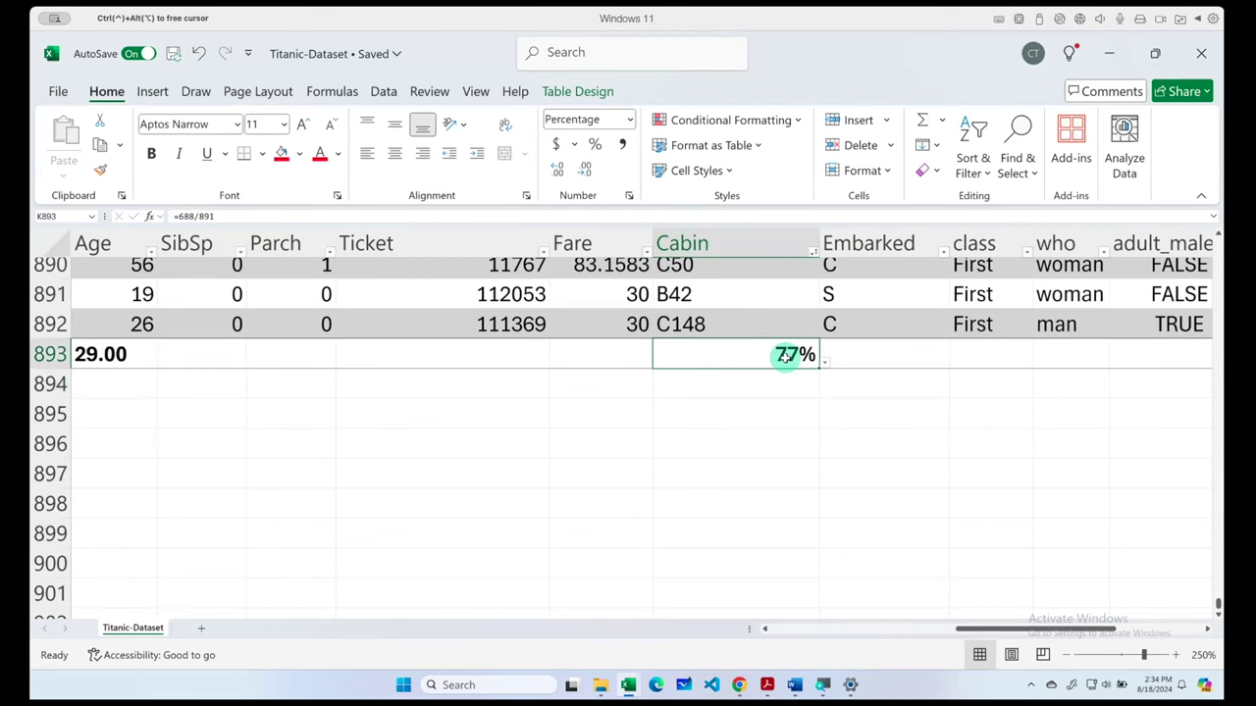
drag(981, 628, 1026, 628)
click(1076, 354)
click(580, 355)
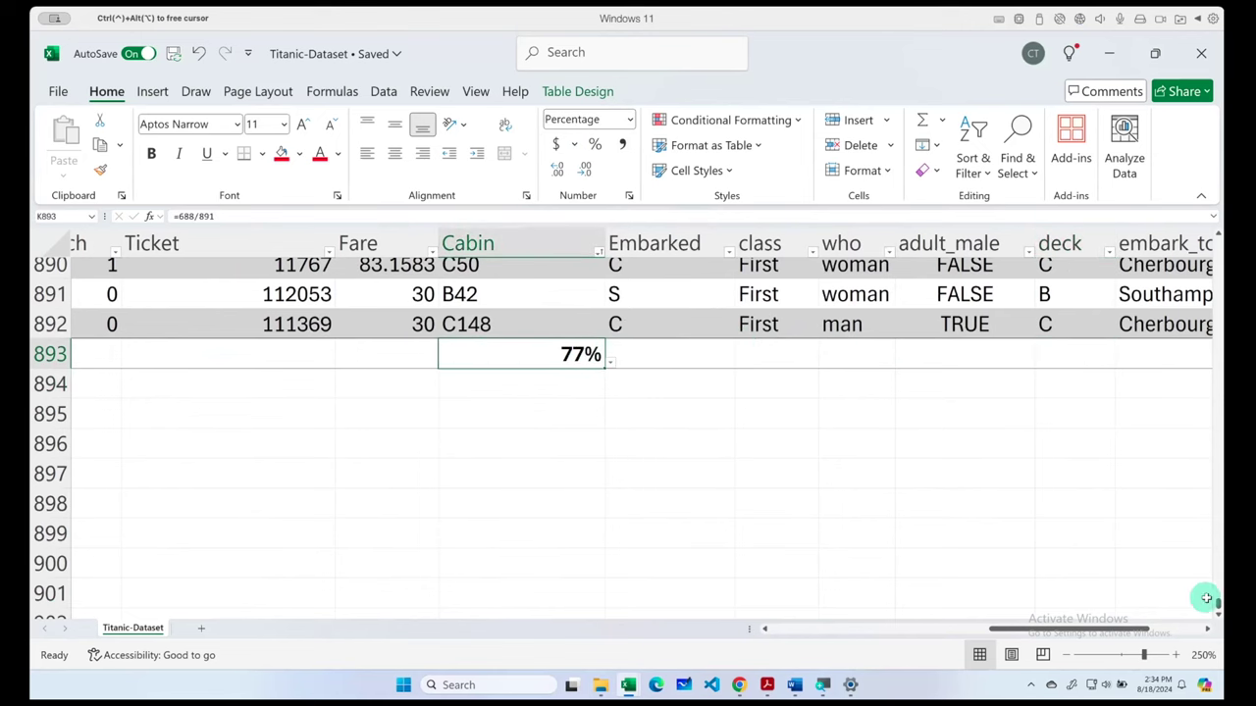
- Clear the 77% ratio result from cell K893
drag(1217, 602, 1212, 244)
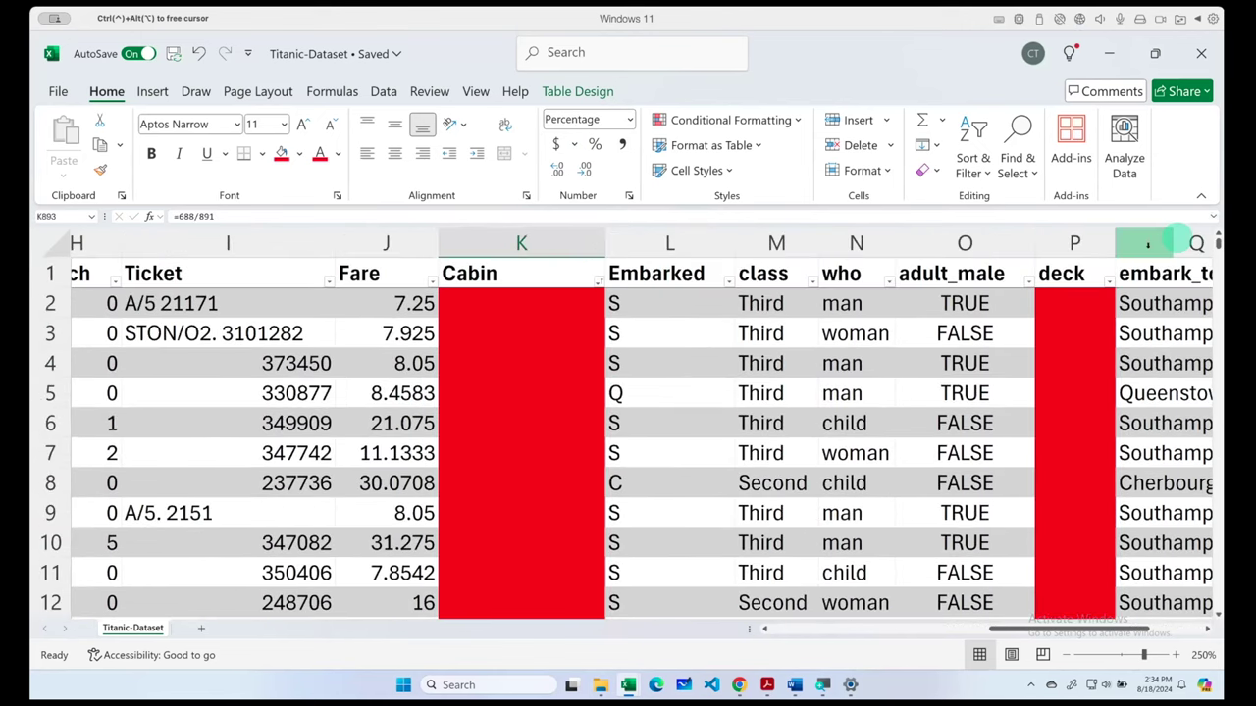
click(1067, 257)
ctrl+click(524, 240)
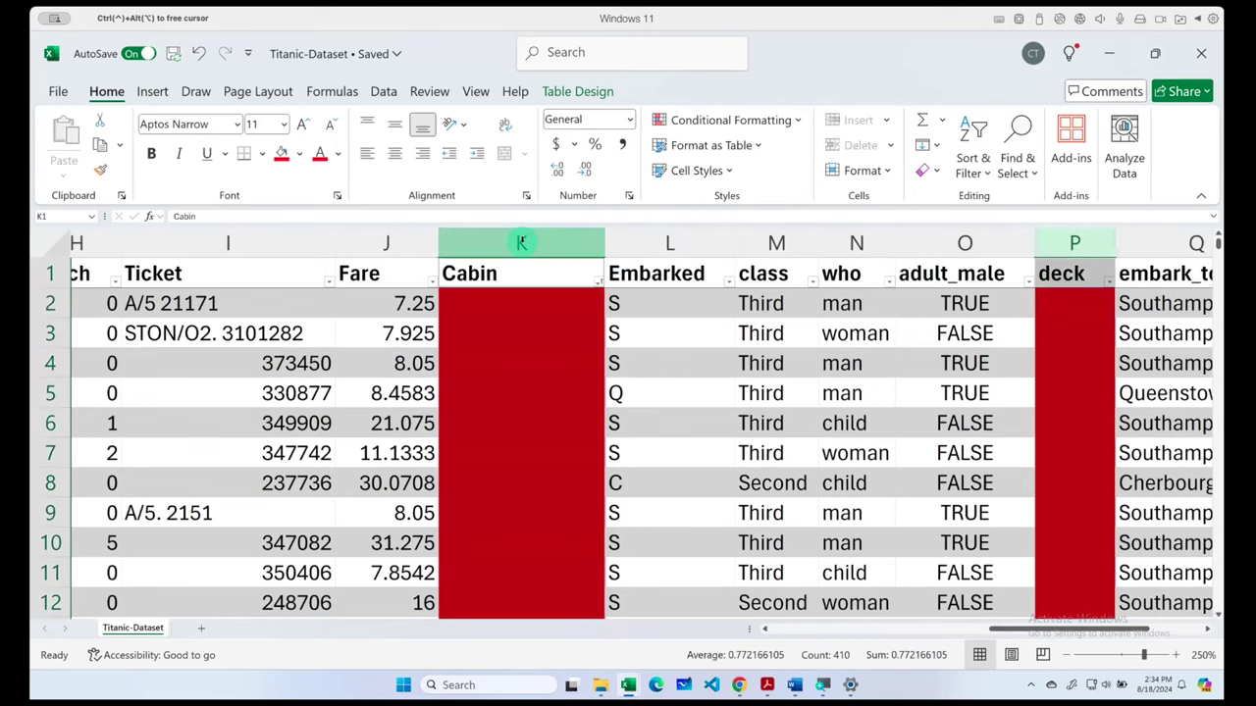
click(513, 339)
key(ctrl+Down)
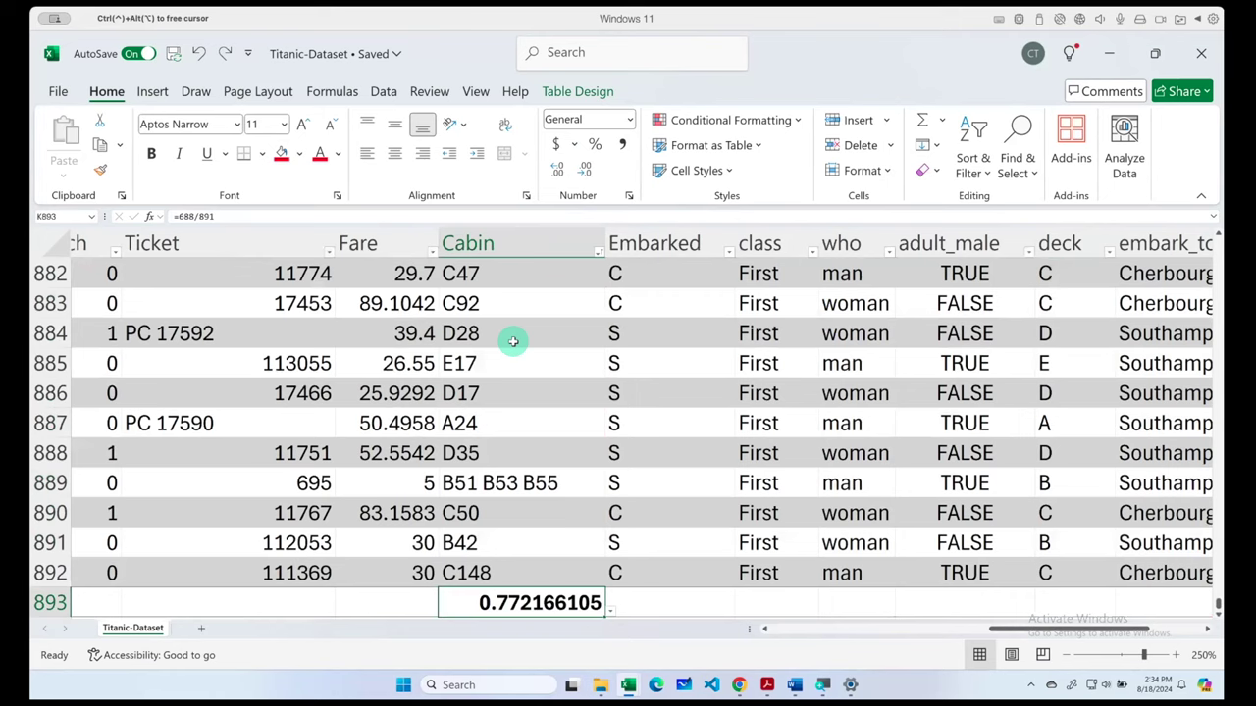
key(Delete)
- Delete the Cabin column and then the deck column from the sheet
key(ctrl+a)
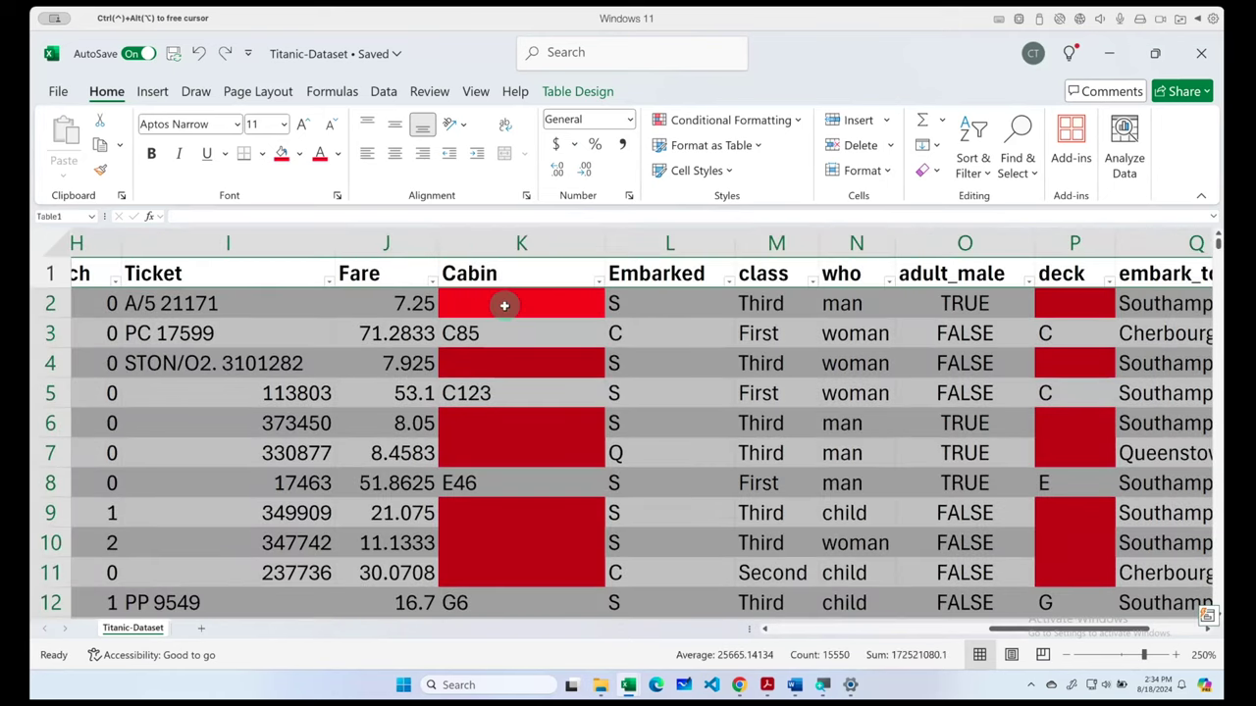
click(516, 244)
ctrl+click(1076, 241)
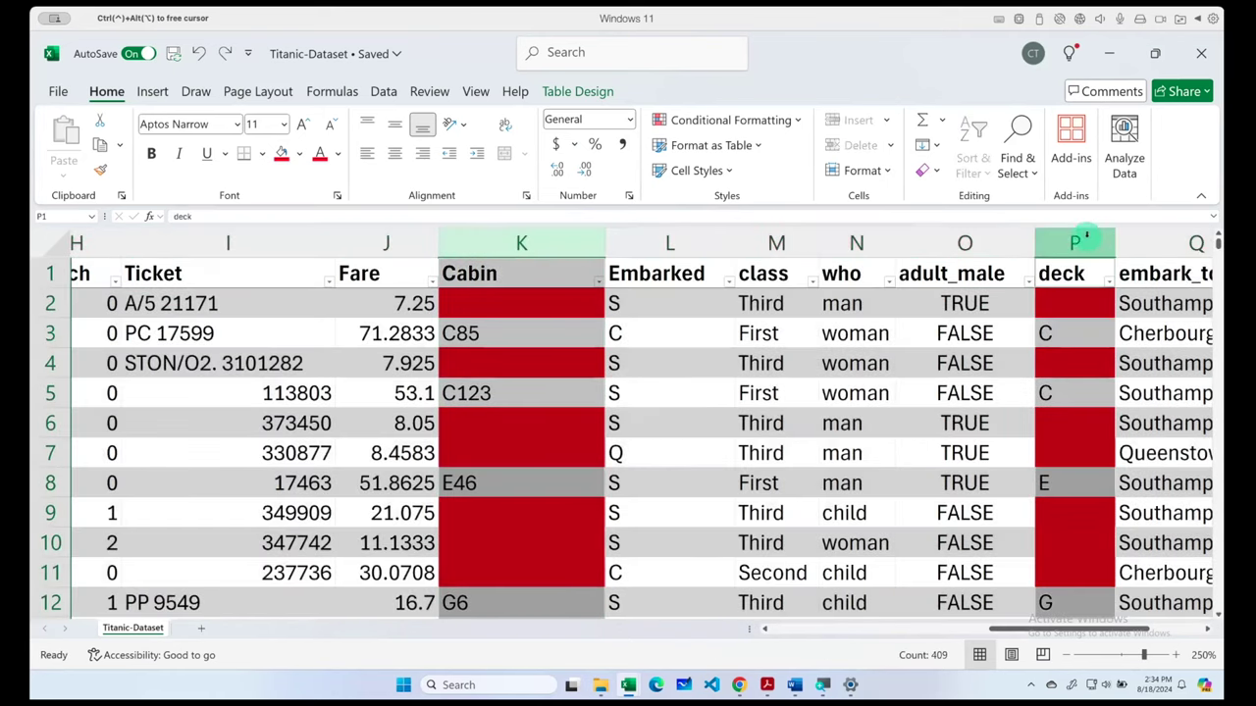
right_click(1076, 241)
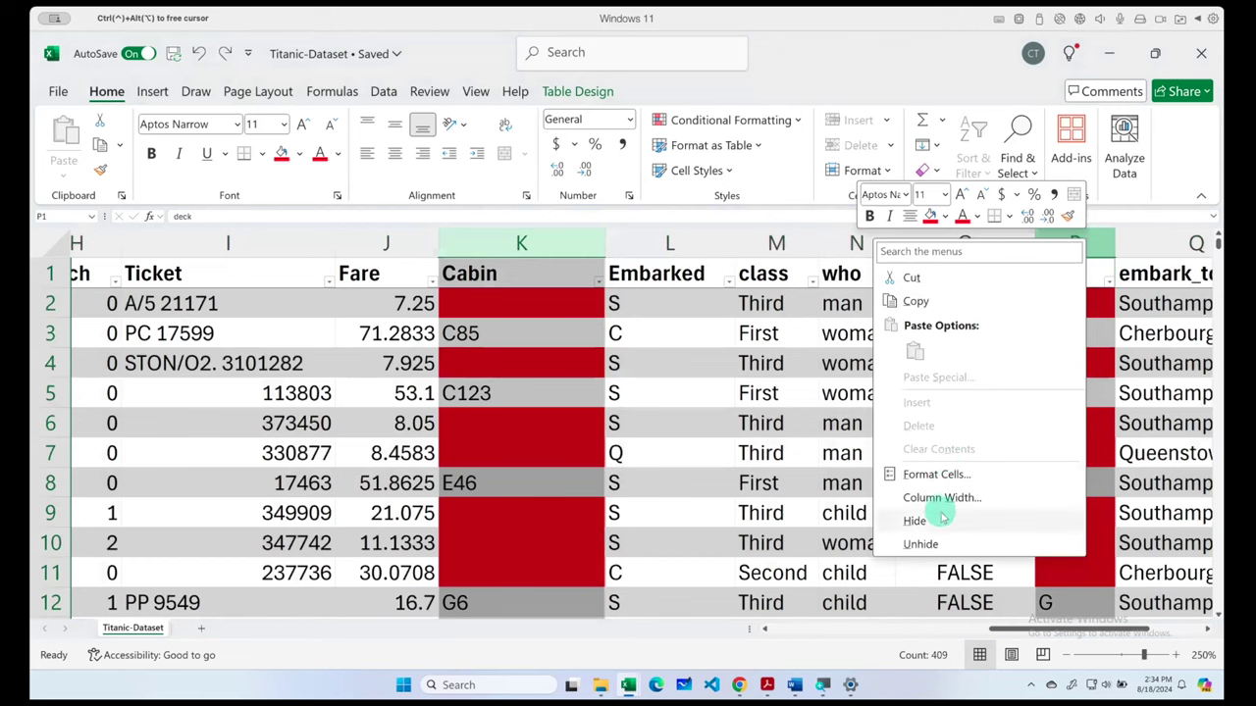
click(520, 242)
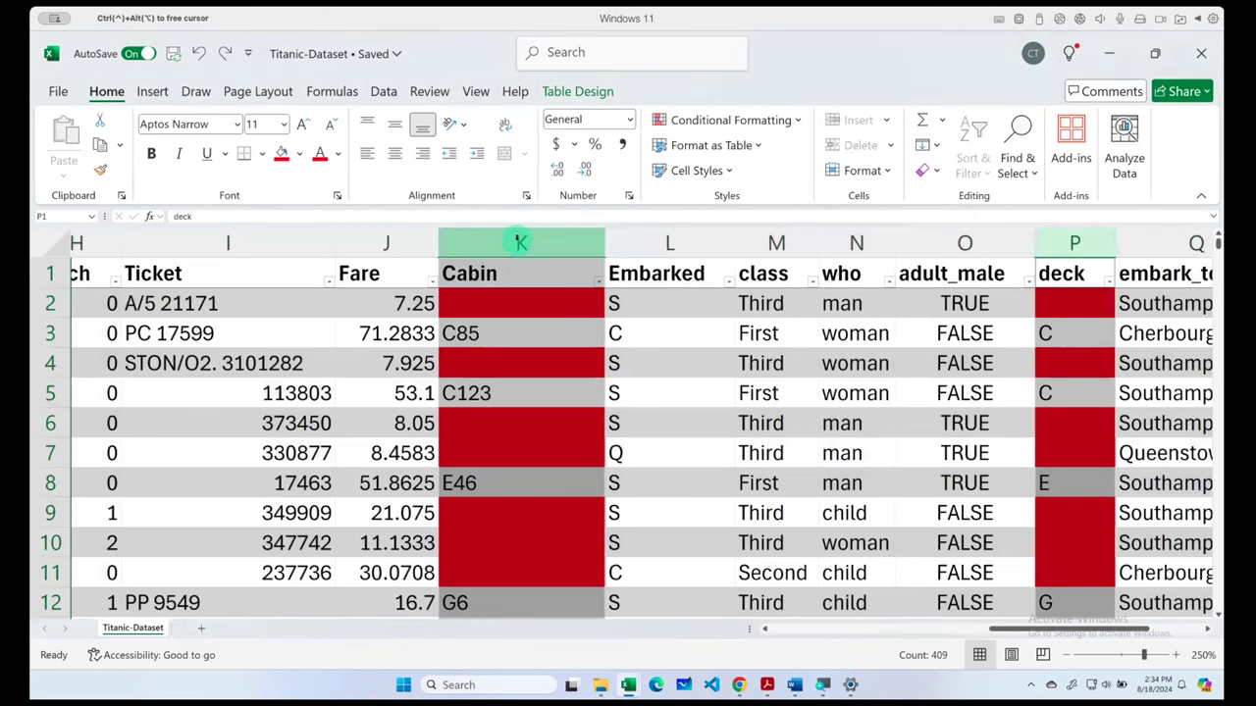
right_click(520, 243)
click(565, 428)
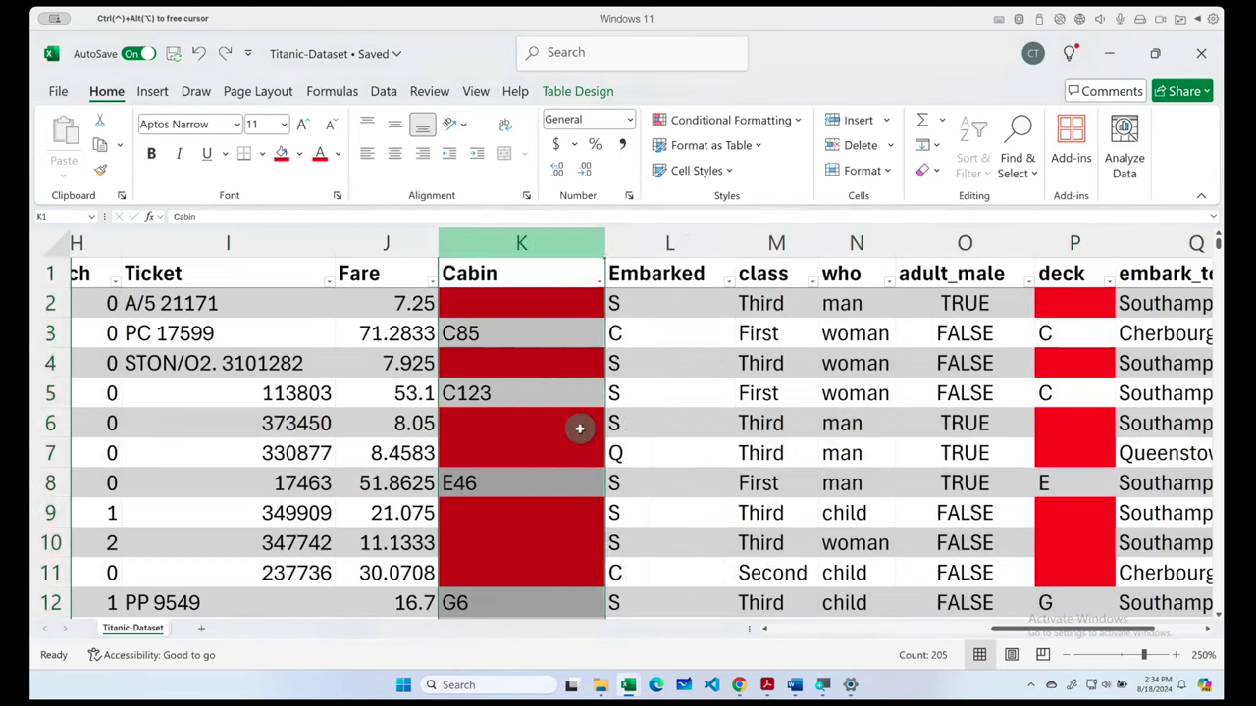
click(907, 243)
right_click(907, 242)
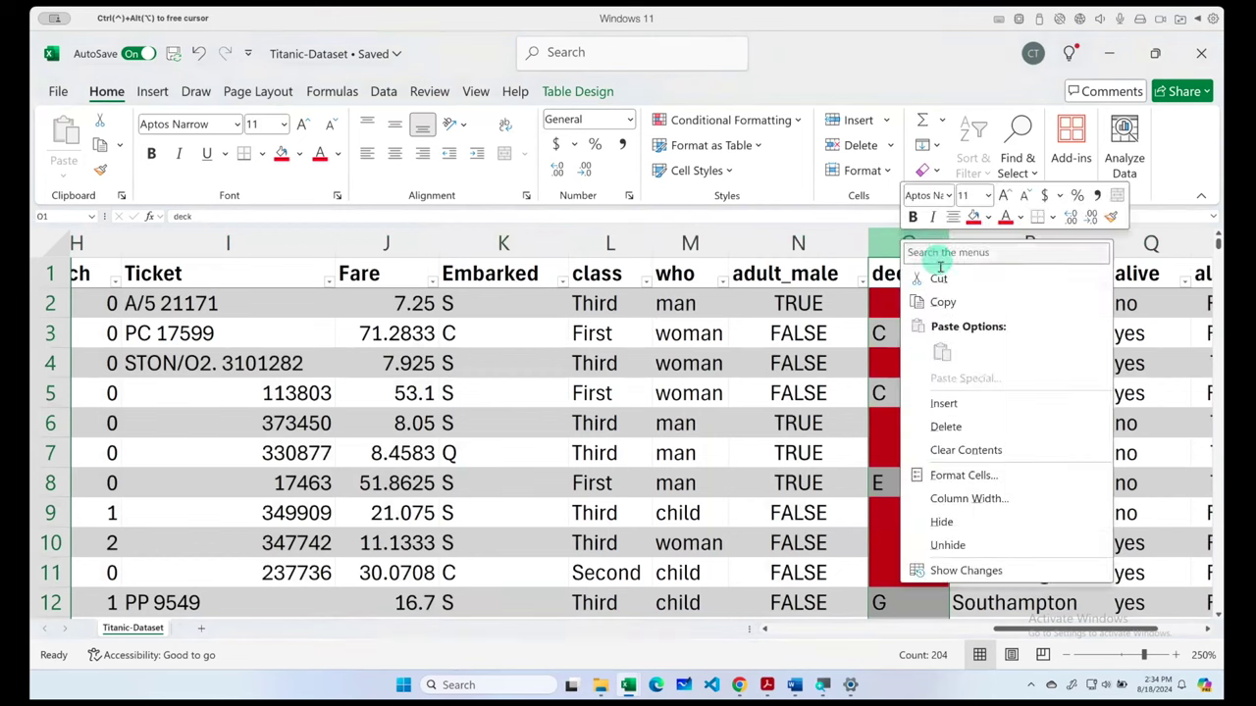
click(967, 428)
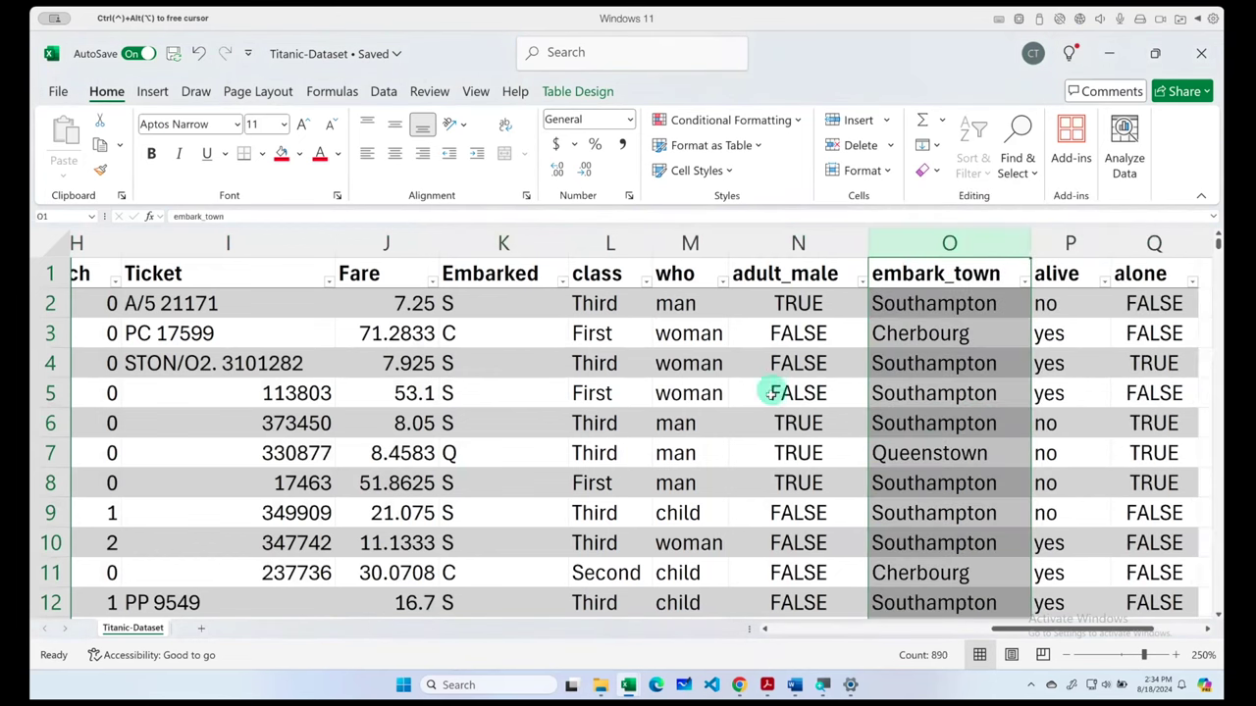
- Locate and clear the stray 29.00 value in cell F893 below the Age column
ctrl+scroll(674, 427, down, 1)
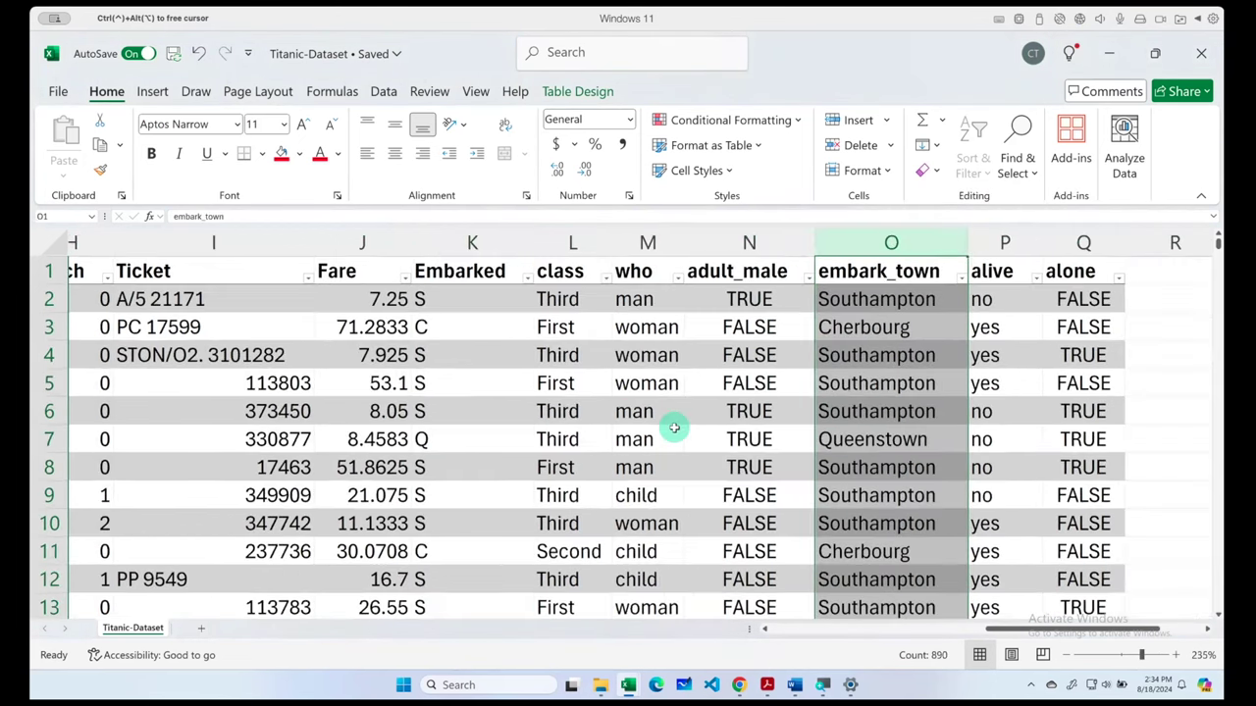
mouse_move(993, 629)
mouse_down()
mouse_move(777, 633)
mouse_move(1065, 633)
mouse_move(762, 628)
mouse_up()
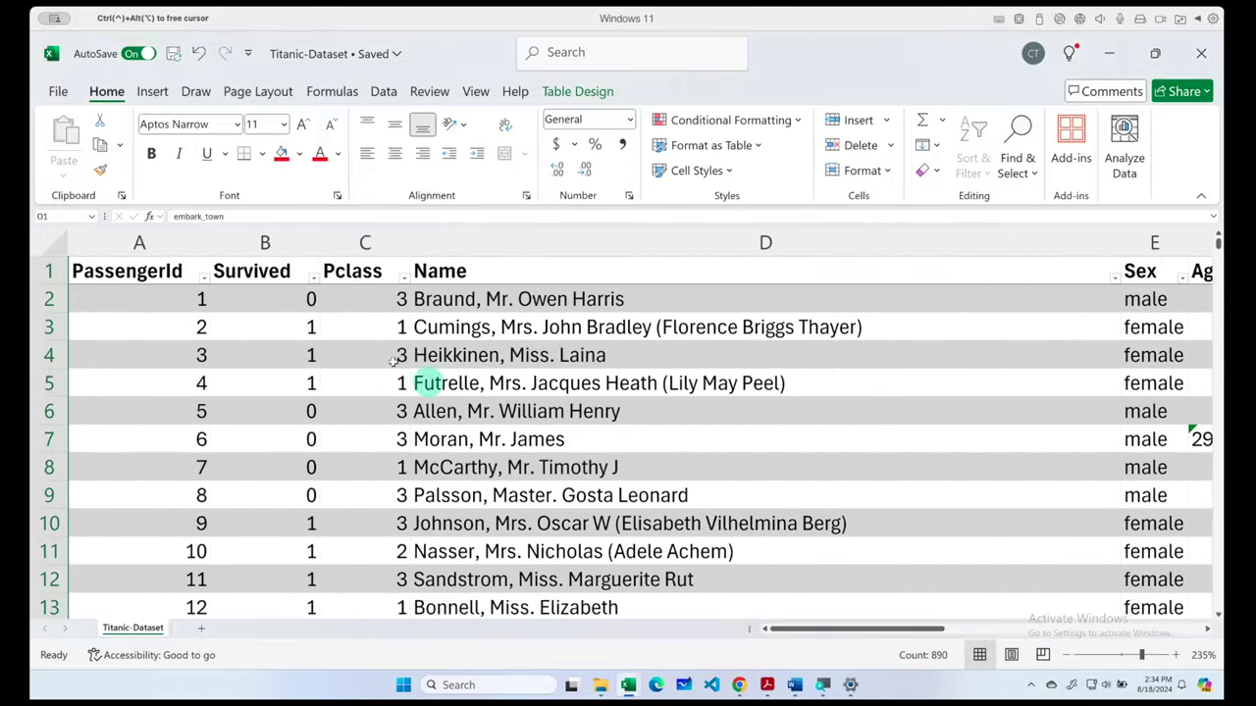
click(103, 271)
key(ctrl+shift+End)
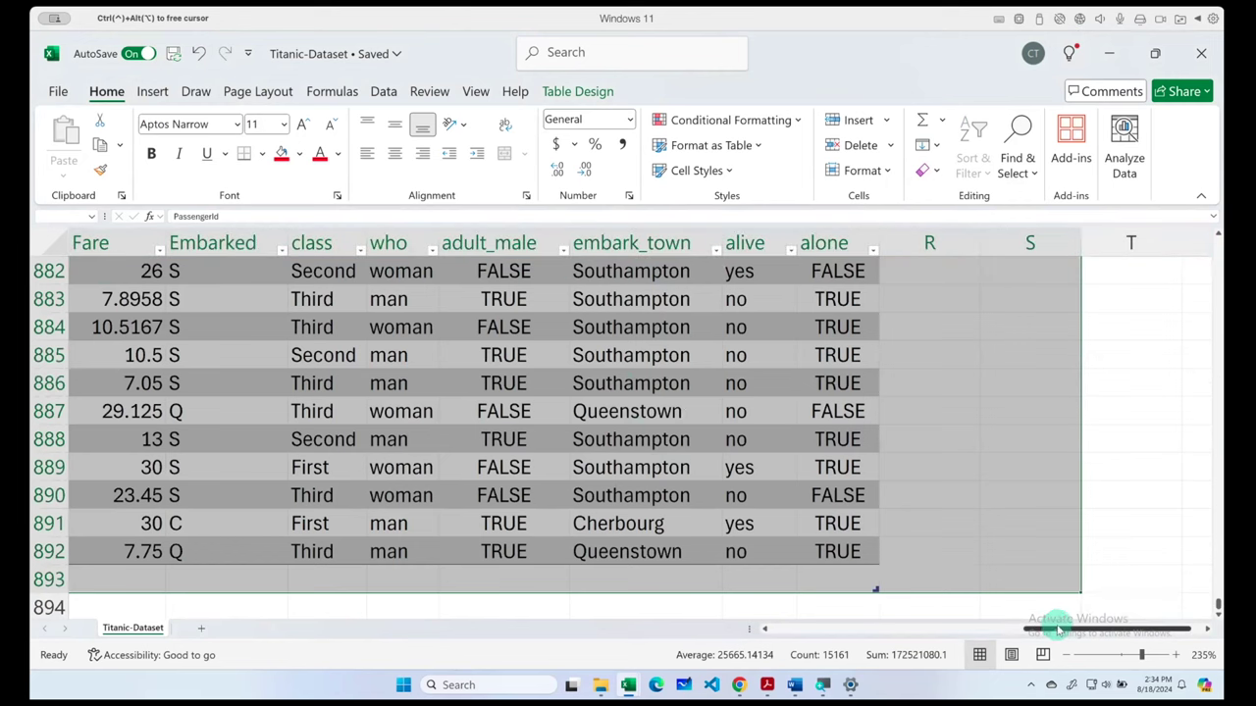
drag(1050, 629, 572, 635)
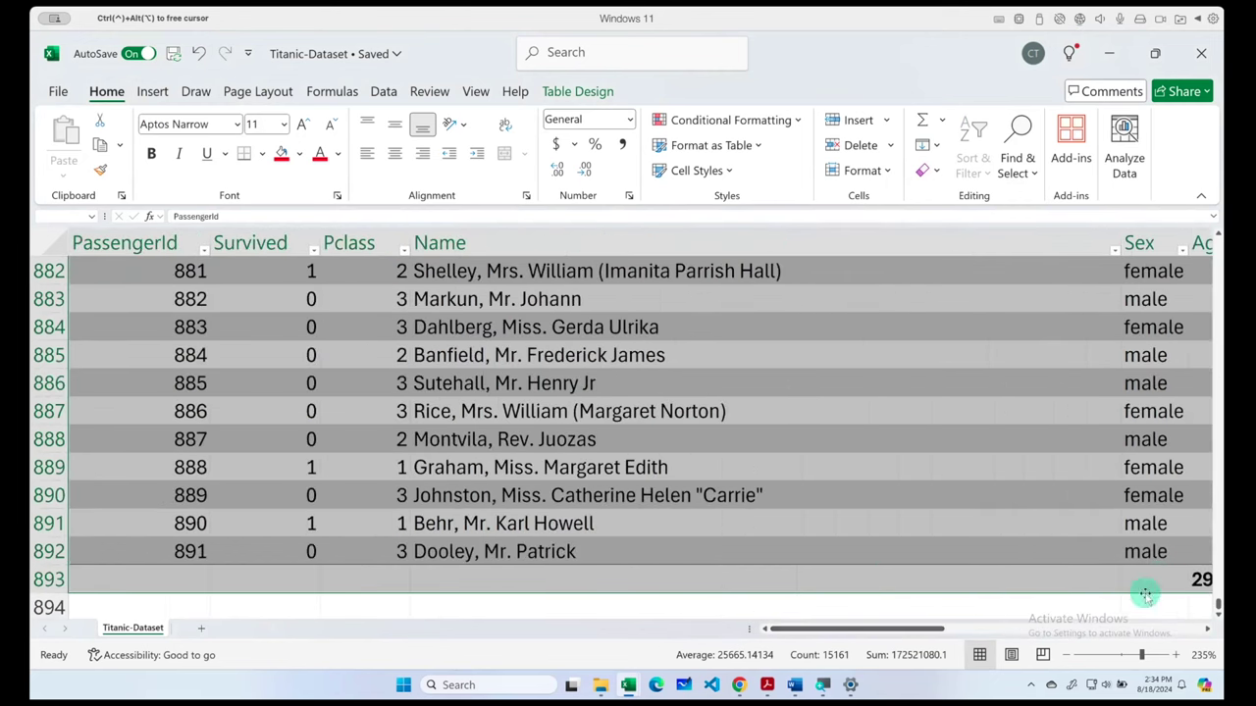
drag(916, 629, 993, 629)
click(775, 579)
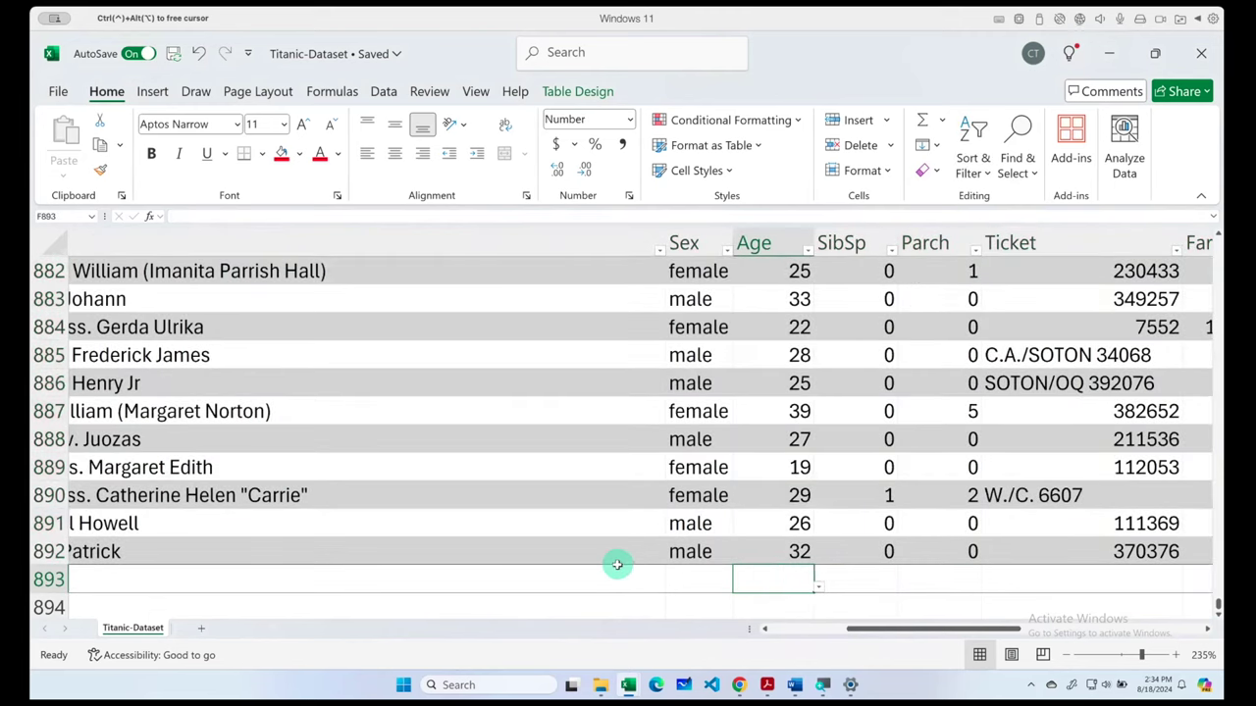
- Select the whole table from Q892 back to A1 and show the Find & Select options
scroll(1008, 553, right, 5)
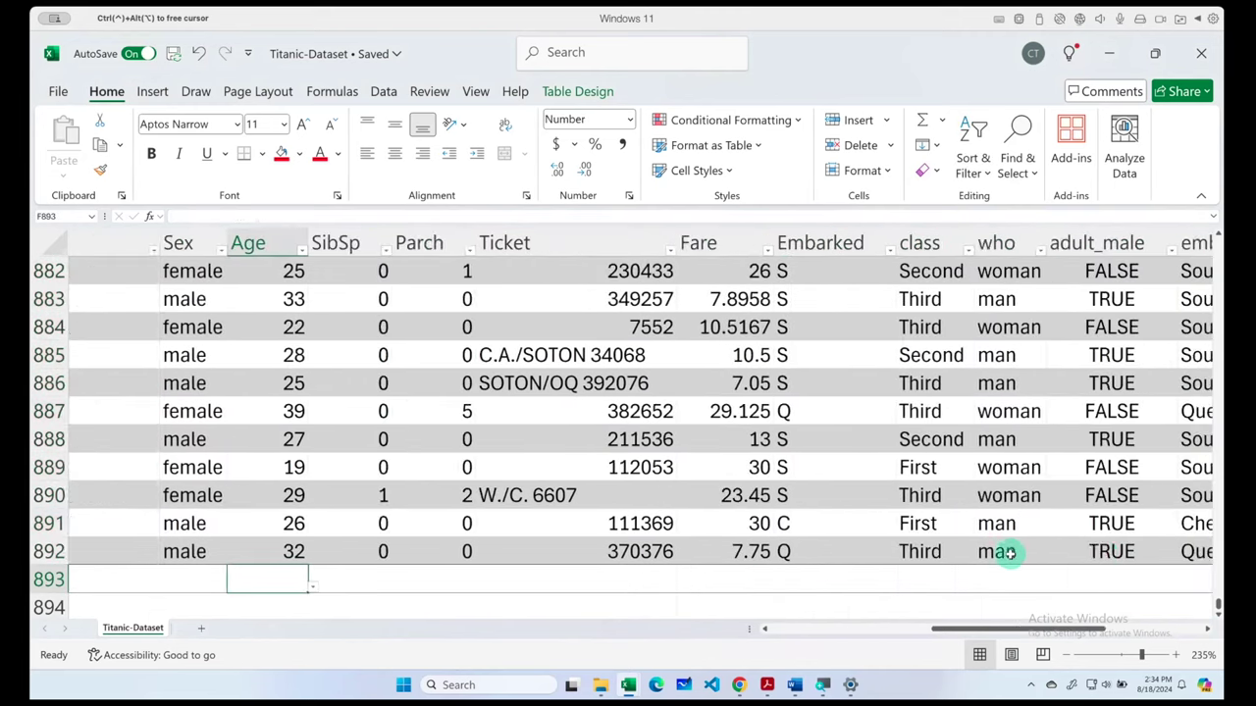
scroll(1010, 551, right, 1)
drag(1045, 636, 1185, 633)
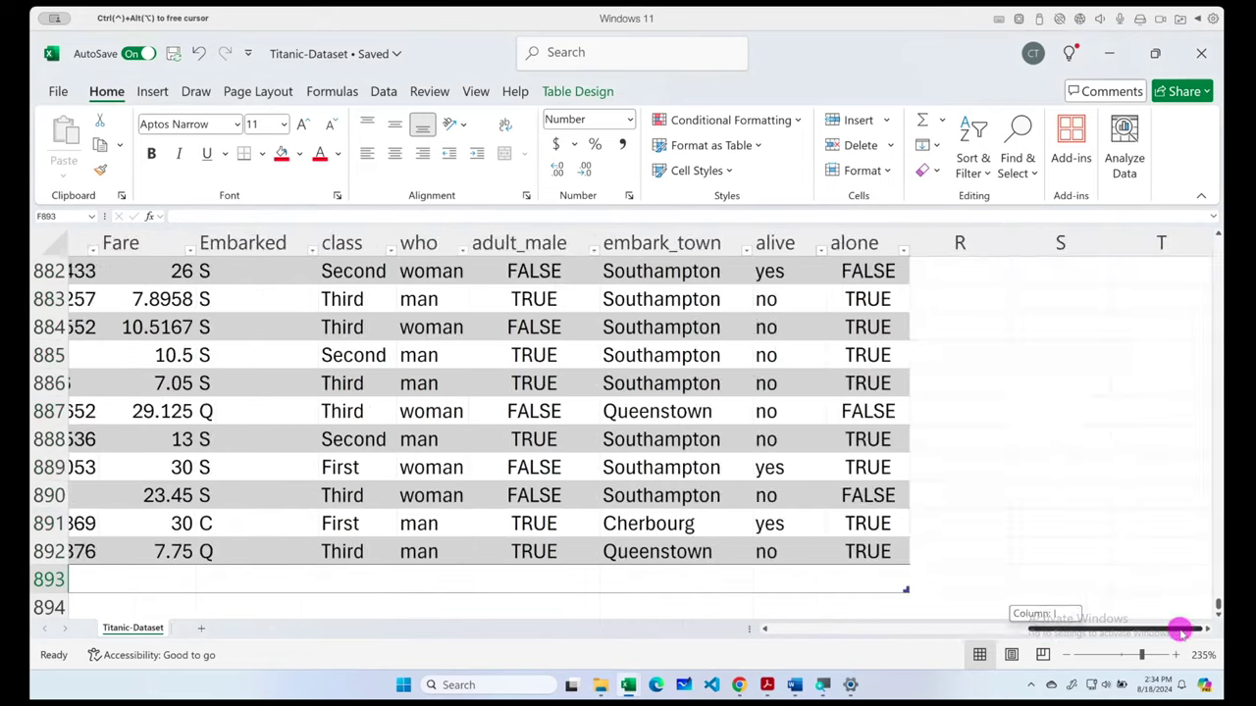
click(859, 551)
key(ctrl+shift+Home)
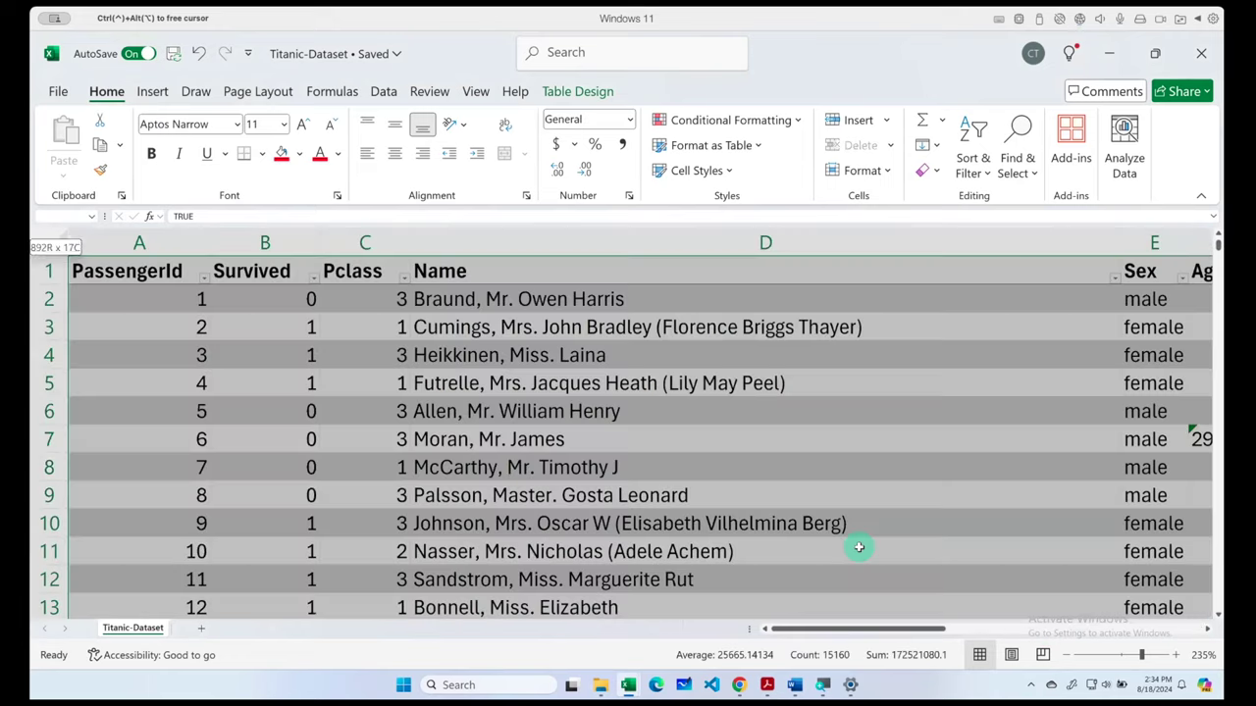
click(1030, 174)
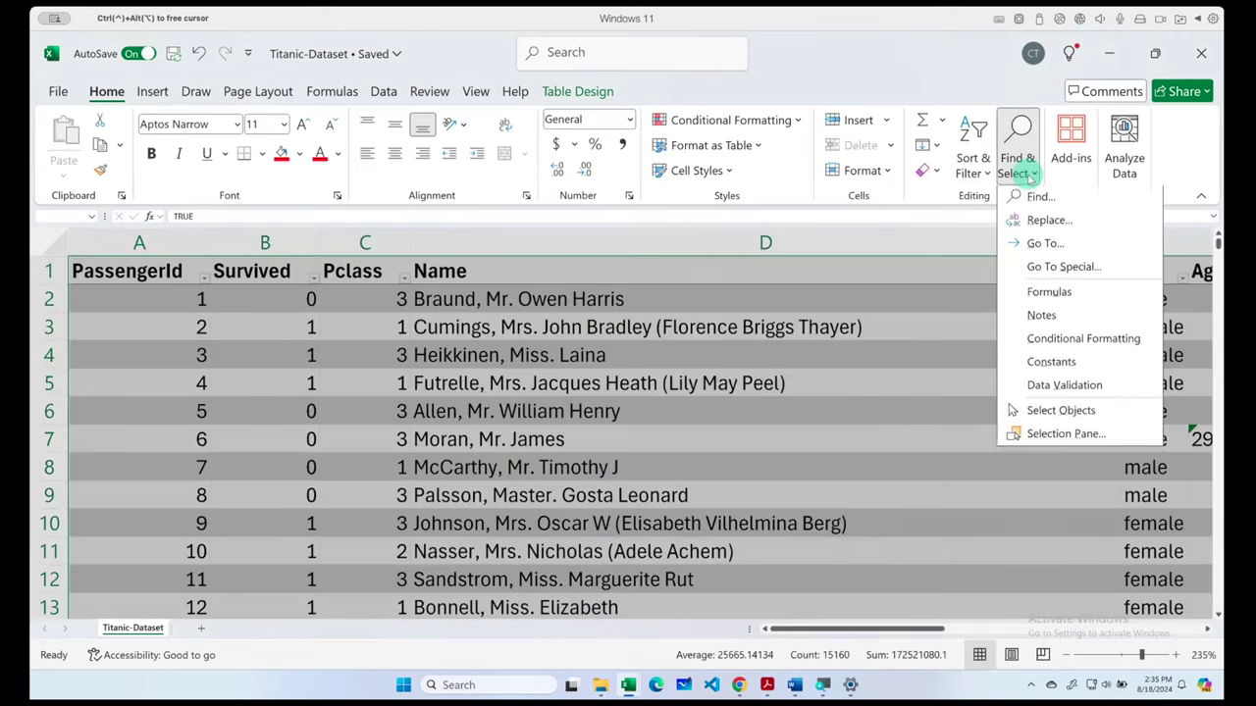
click(1039, 266)
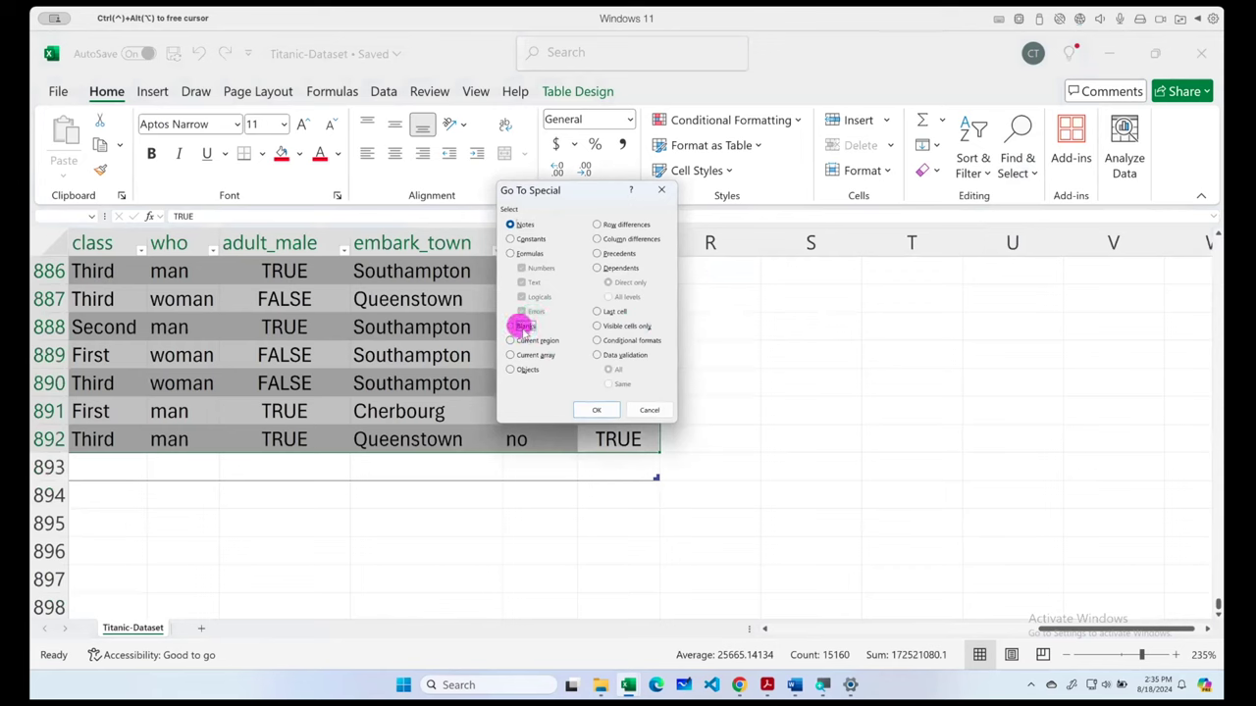
click(523, 327)
click(594, 410)
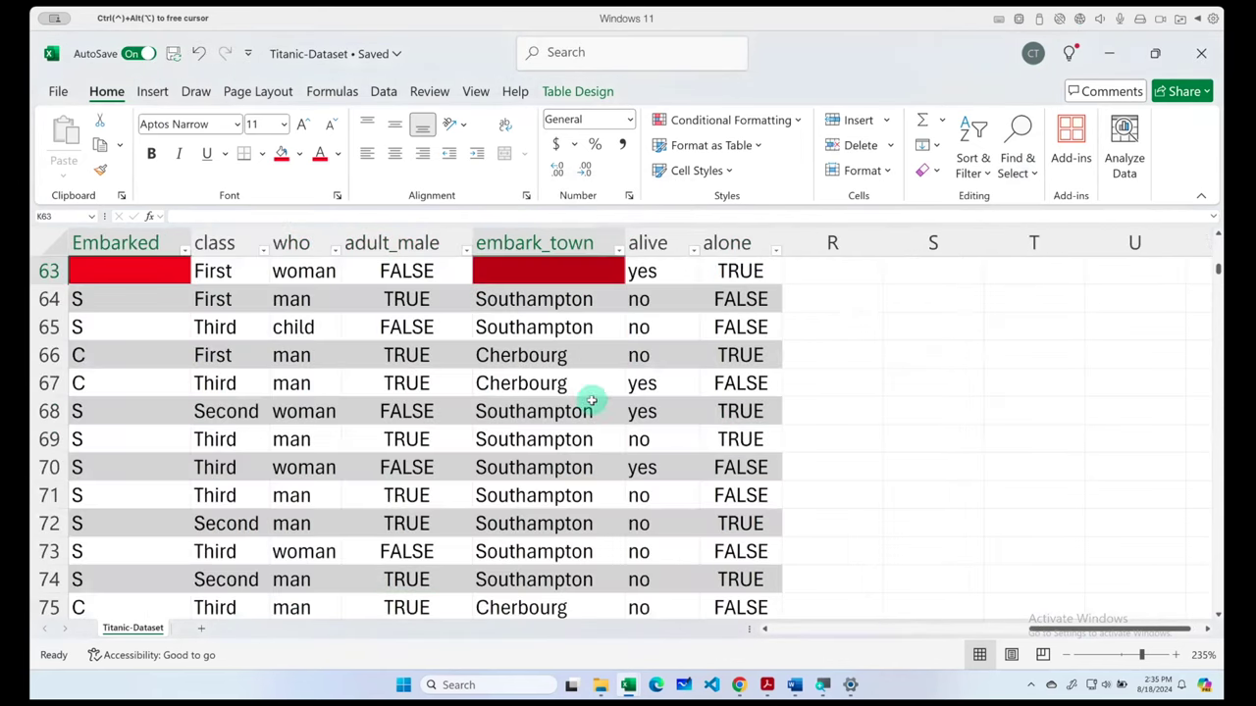
scroll(975, 533, up, 2)
scroll(978, 531, up, 2)
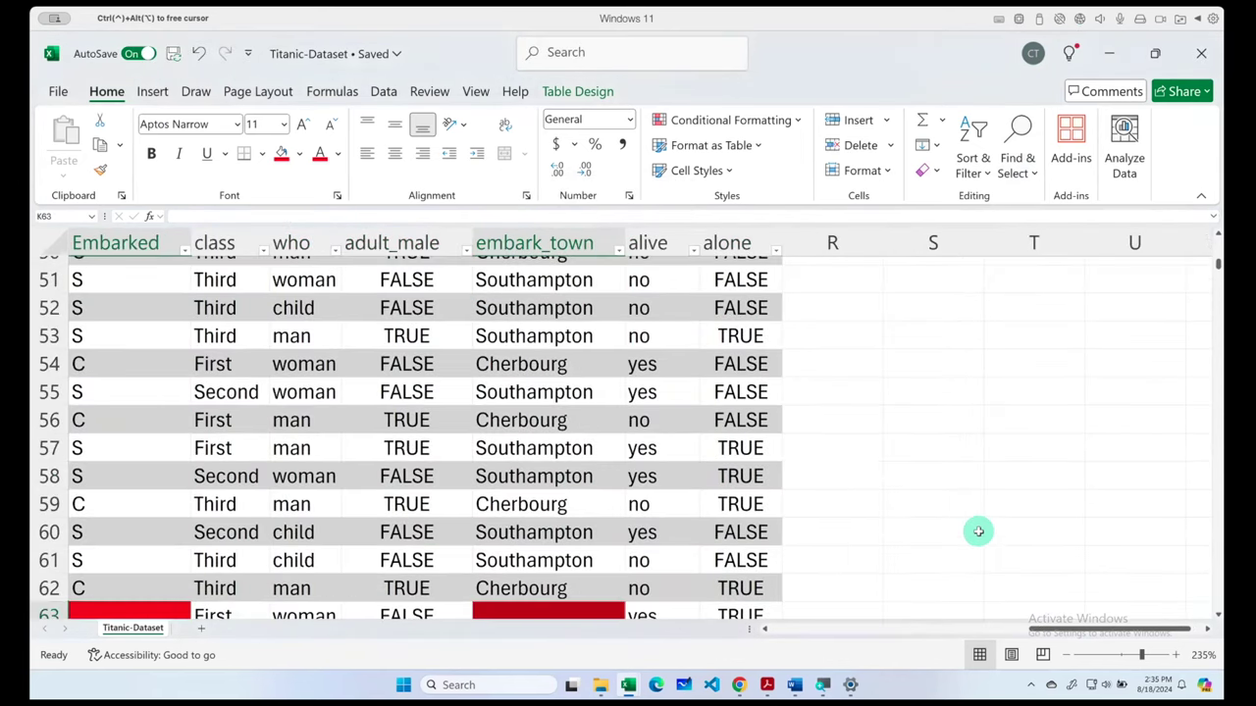
scroll(978, 532, up, 9)
scroll(978, 530, up, 7)
scroll(978, 529, down, 20)
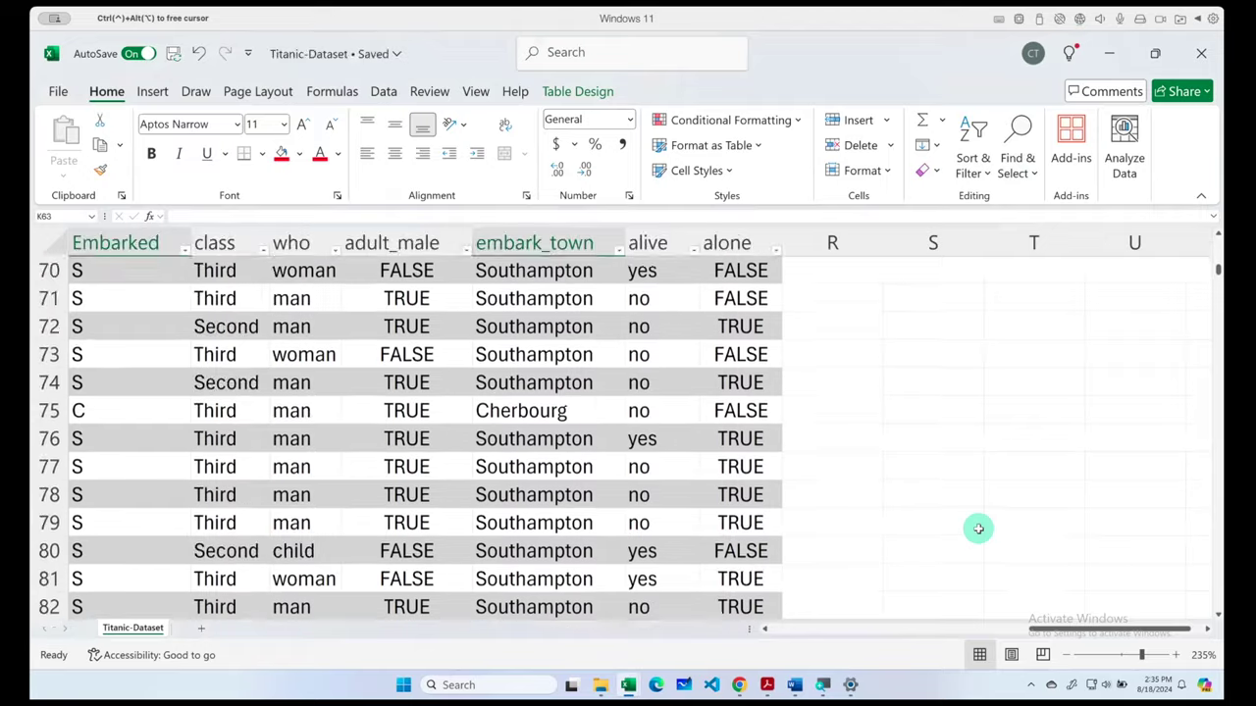
scroll(978, 530, down, 5)
scroll(978, 529, down, 8)
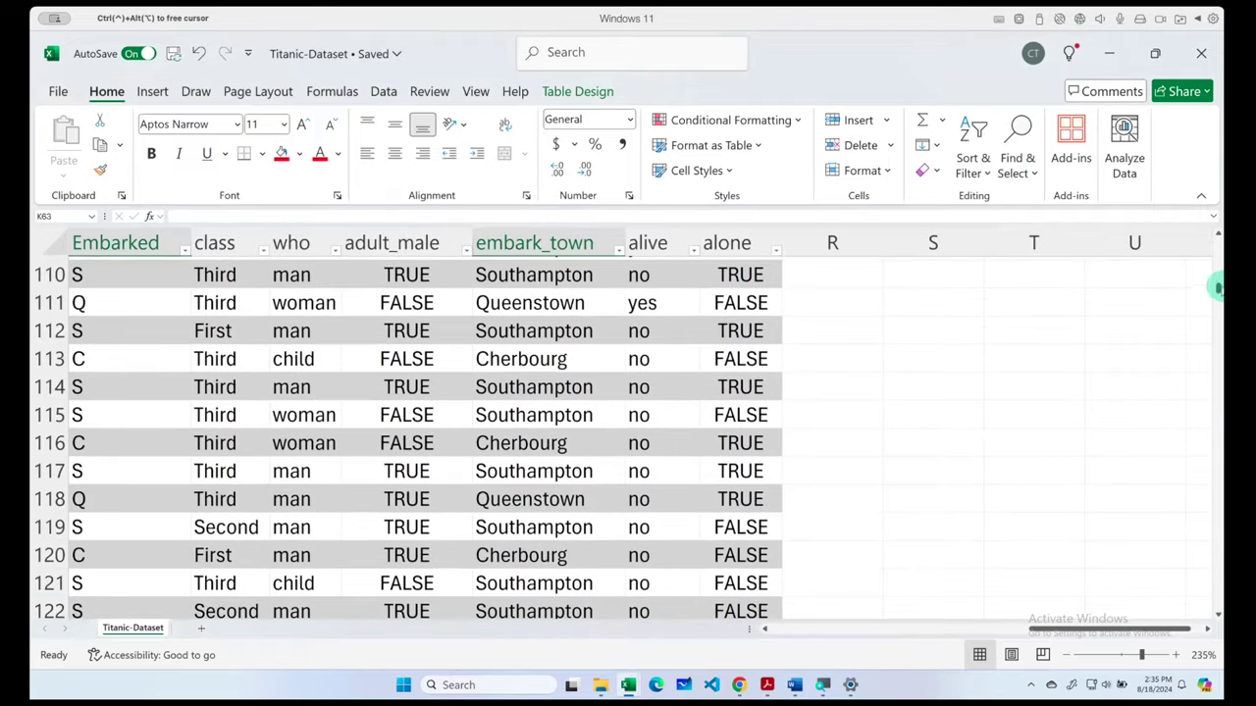
drag(1216, 287, 1211, 229)
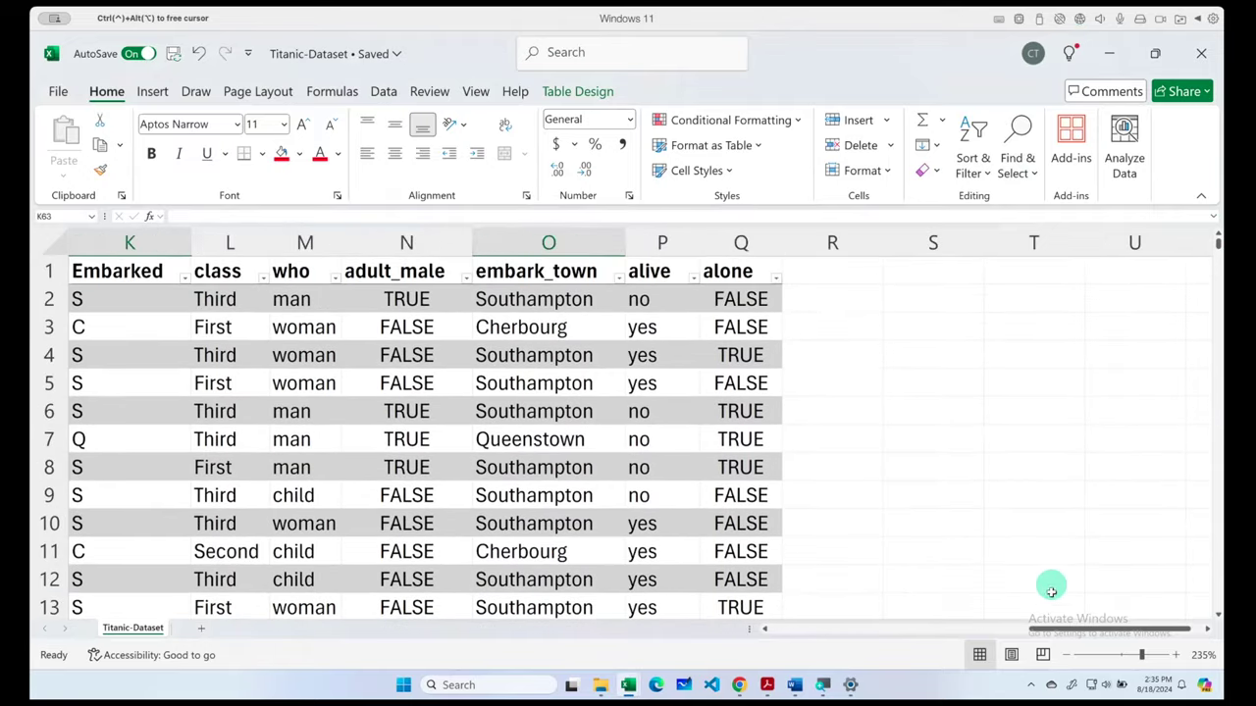
drag(1050, 630, 973, 627)
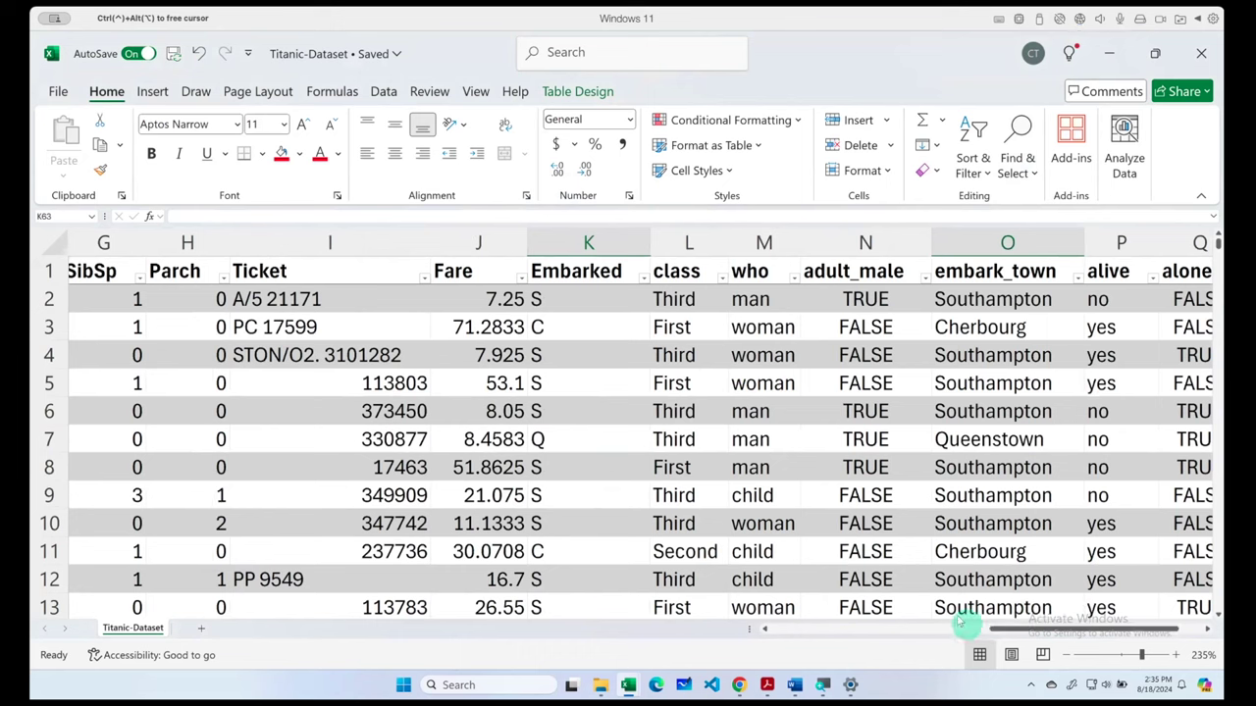
- Filter the Embarked column to show only (Blanks) rows
click(642, 278)
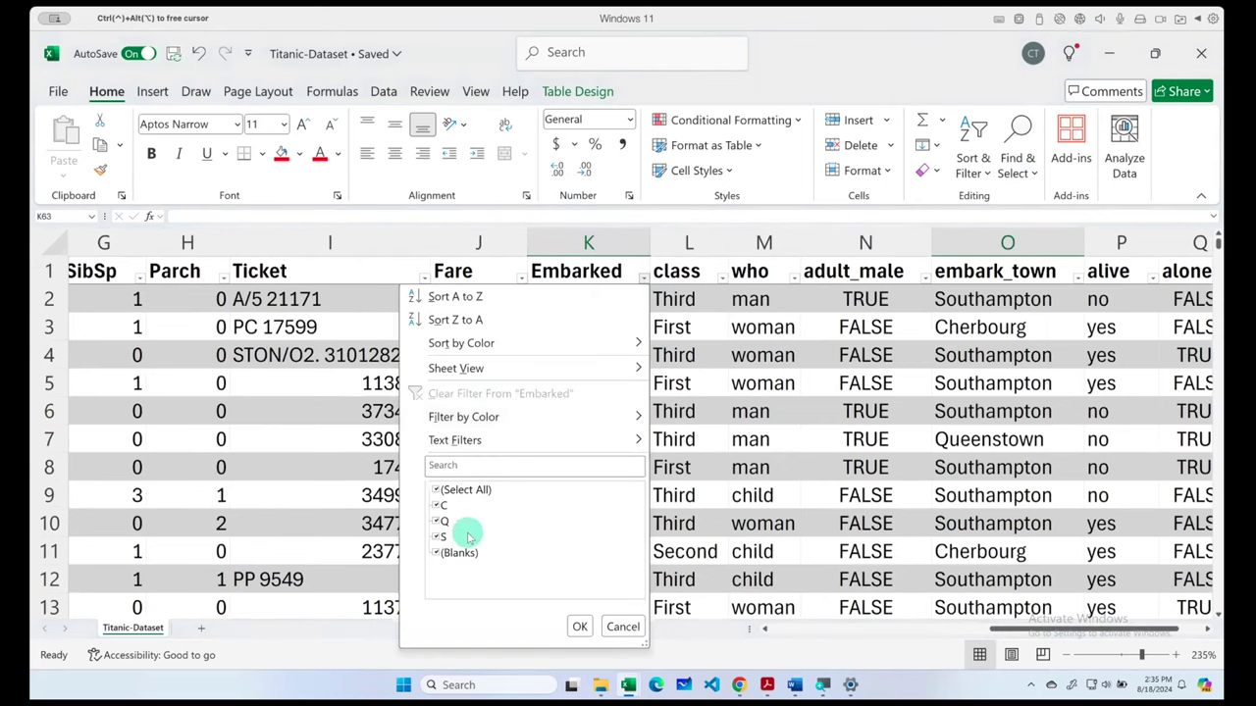
click(436, 489)
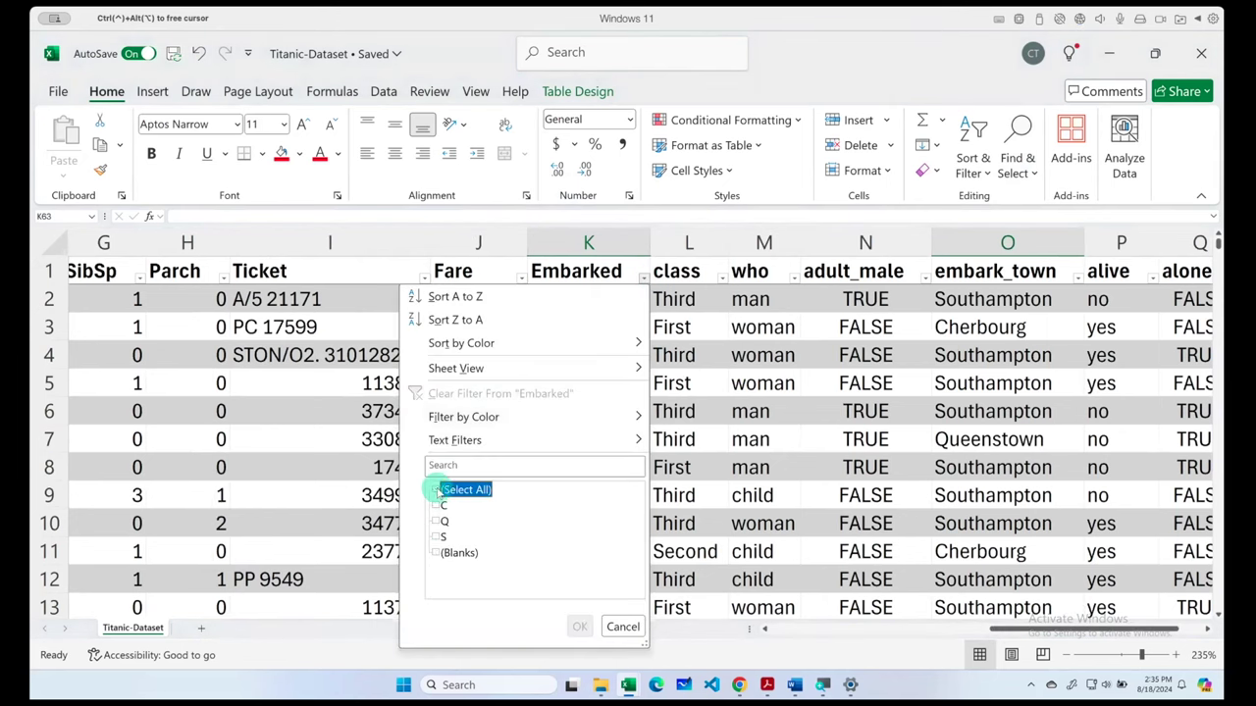
click(437, 554)
click(579, 626)
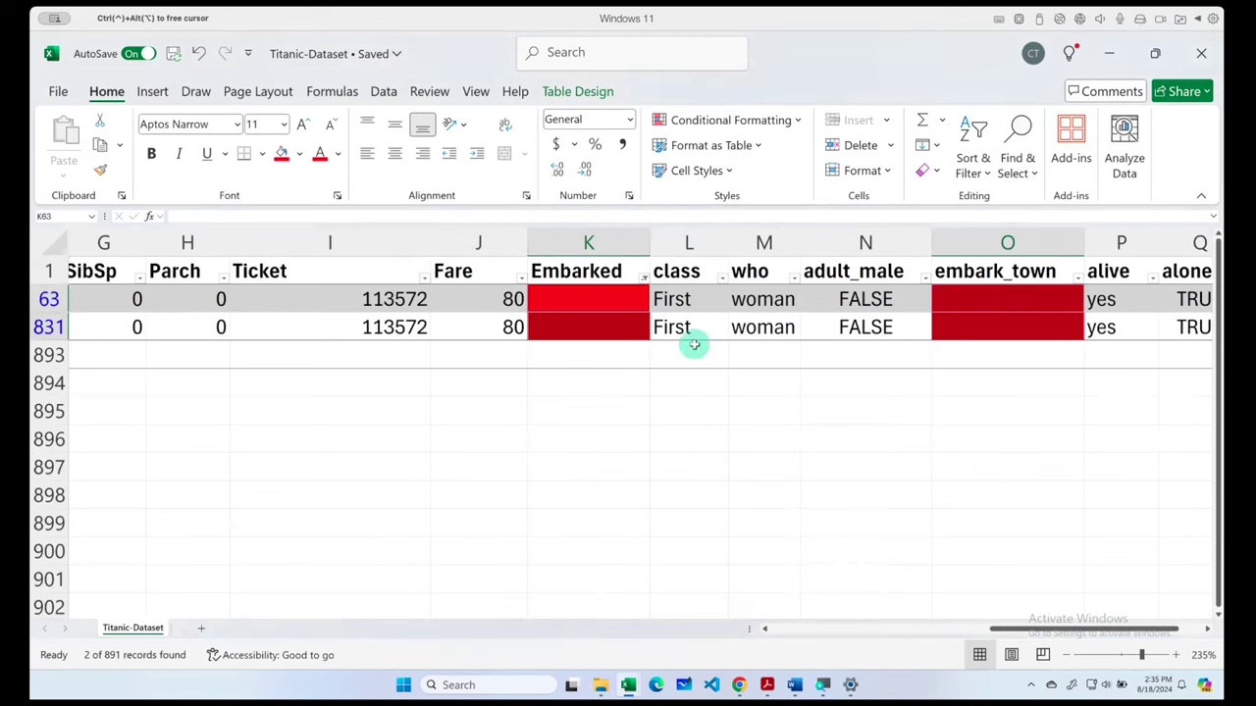
- Select the blank embark_town cells and the names of passengers in rows 63 and 831
click(995, 299)
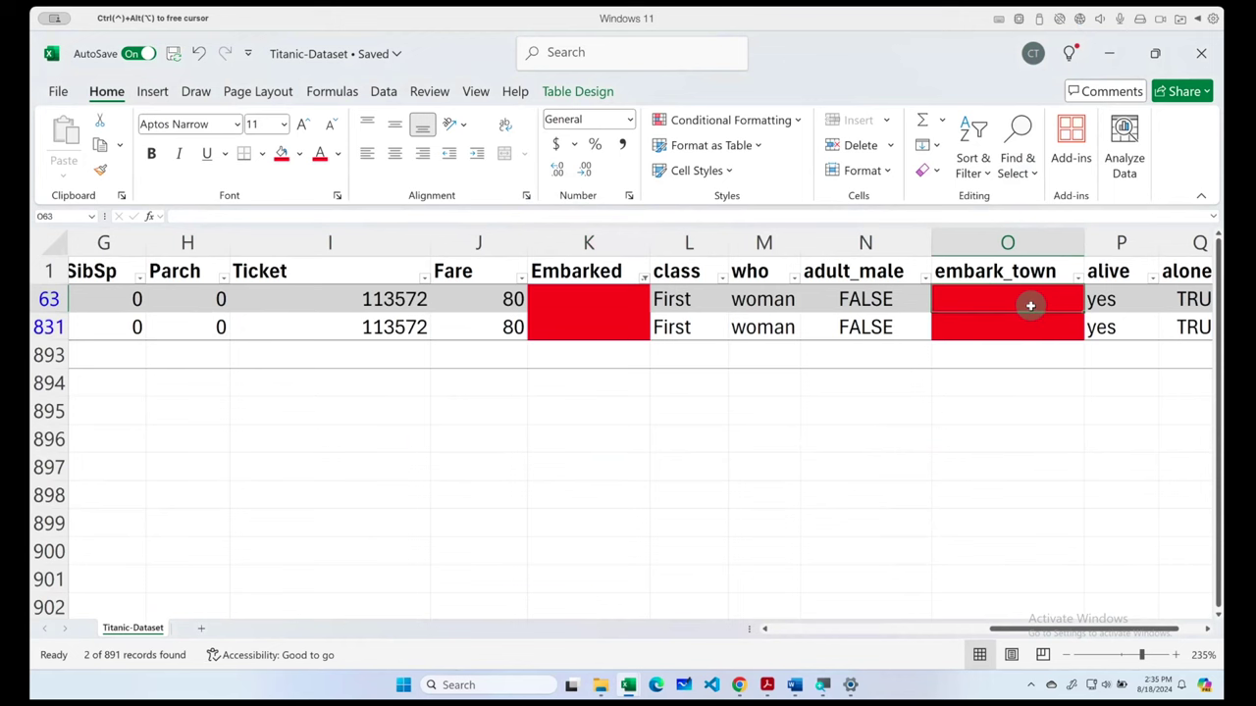
drag(965, 304, 964, 323)
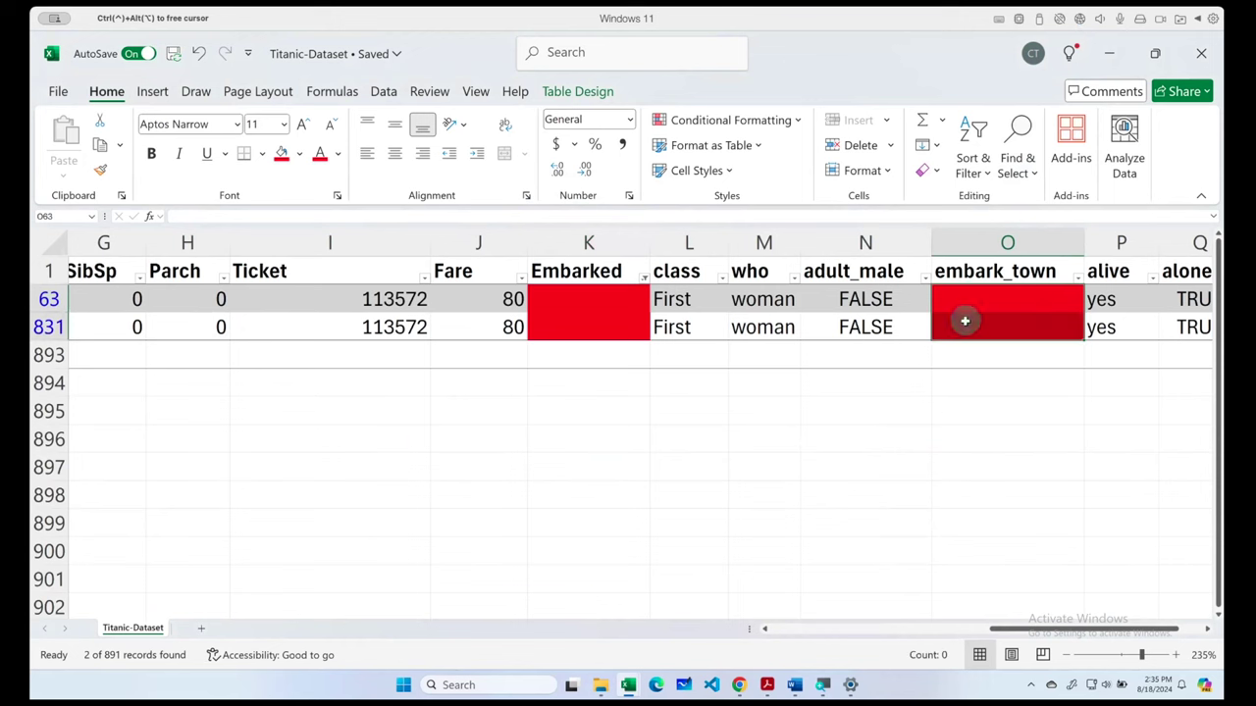
drag(1006, 628, 782, 618)
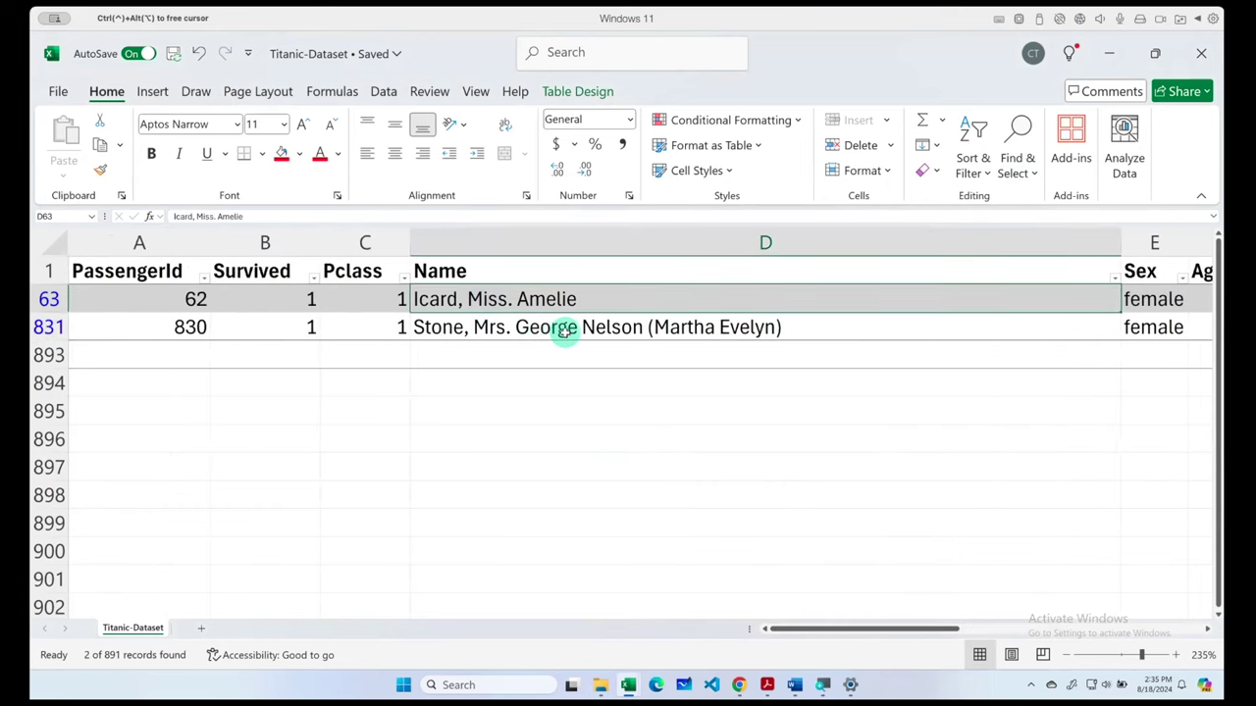
drag(556, 333, 572, 303)
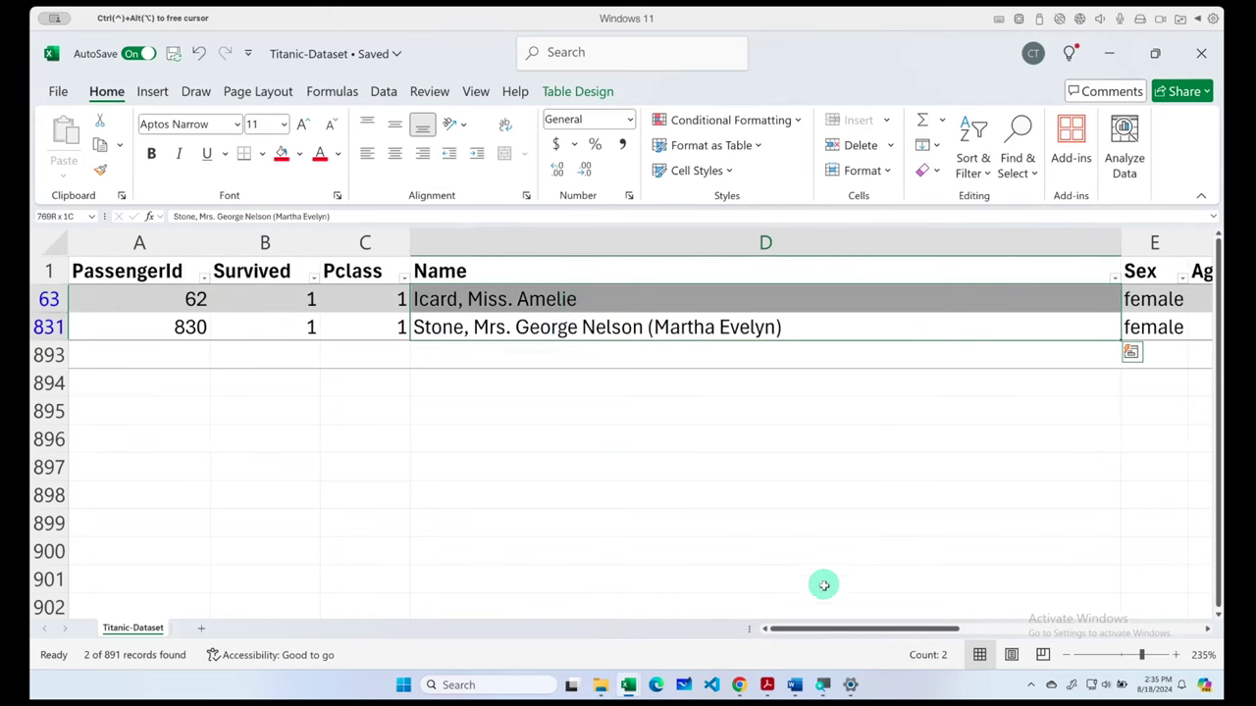
drag(822, 632, 1040, 620)
- Start notes in J896 with Num next to Mean, Median
click(625, 308)
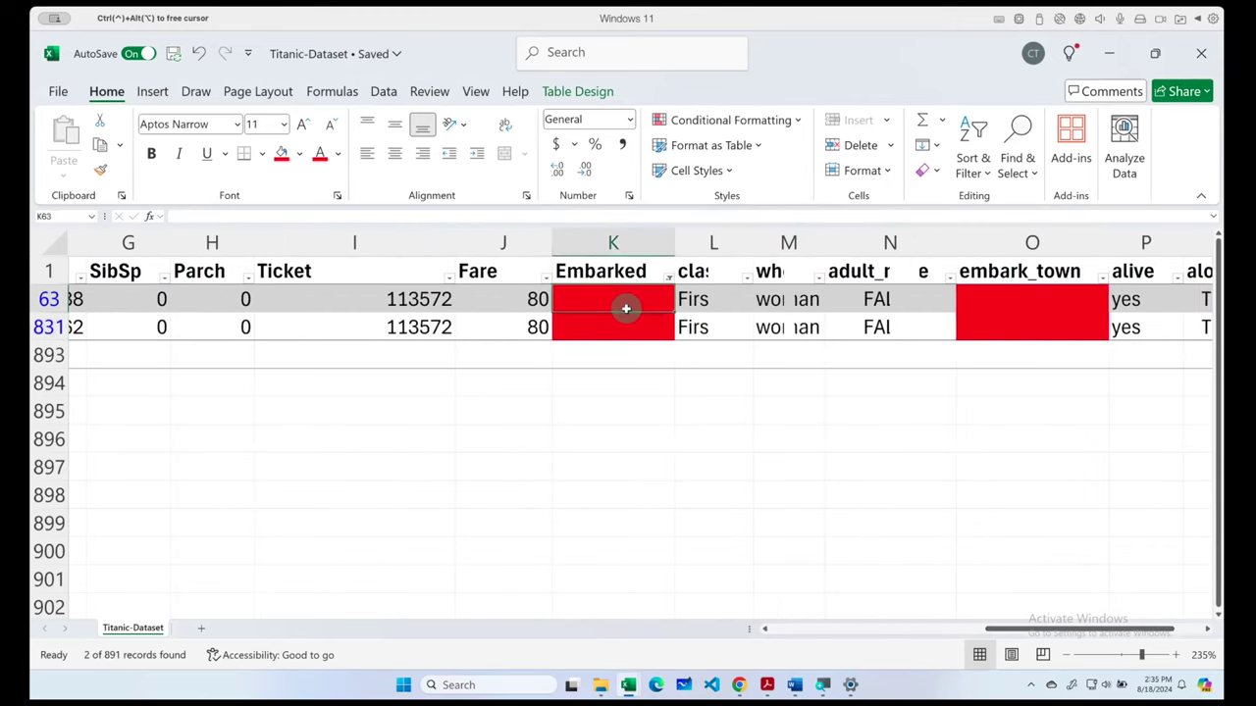
click(605, 329)
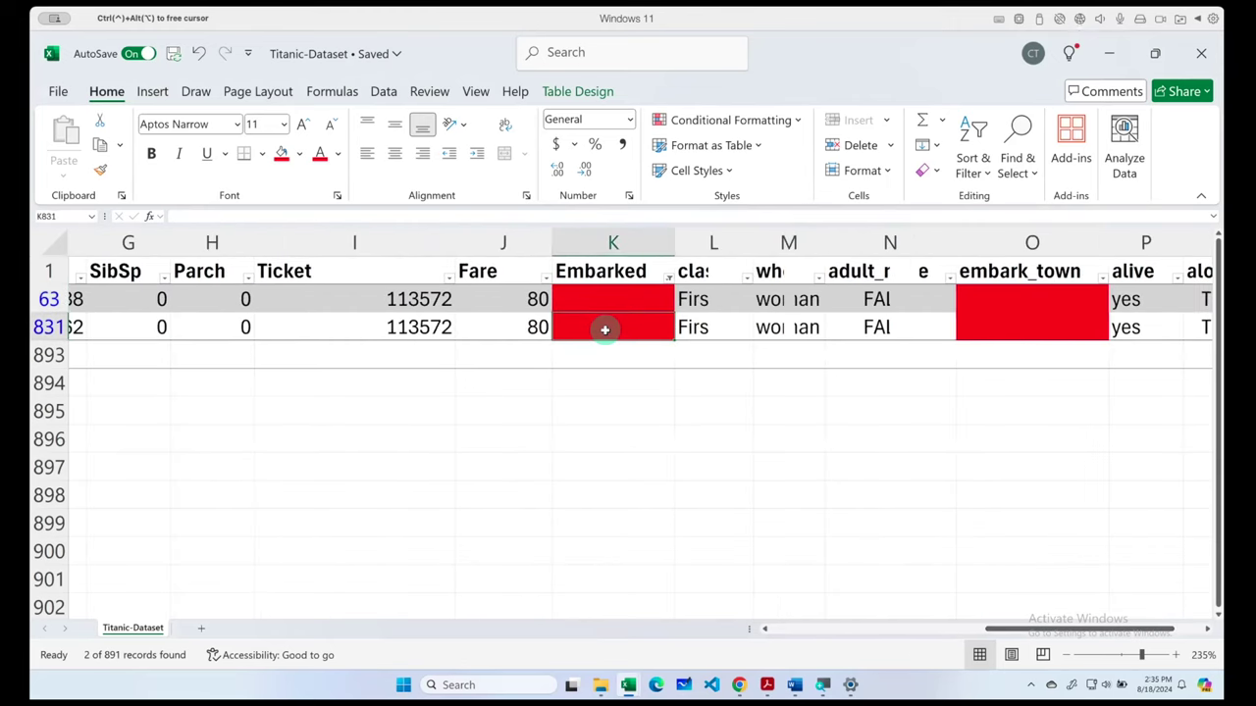
click(495, 437)
text(Num)
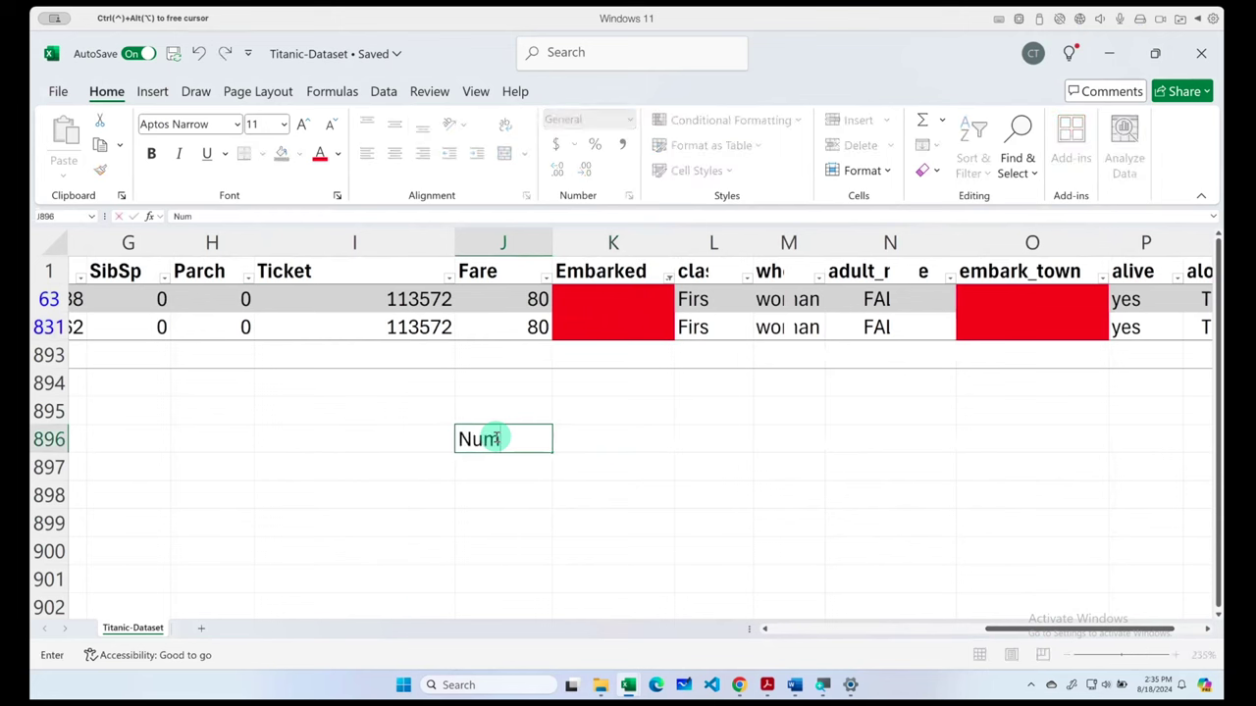
key(Tab)
text(Mea)
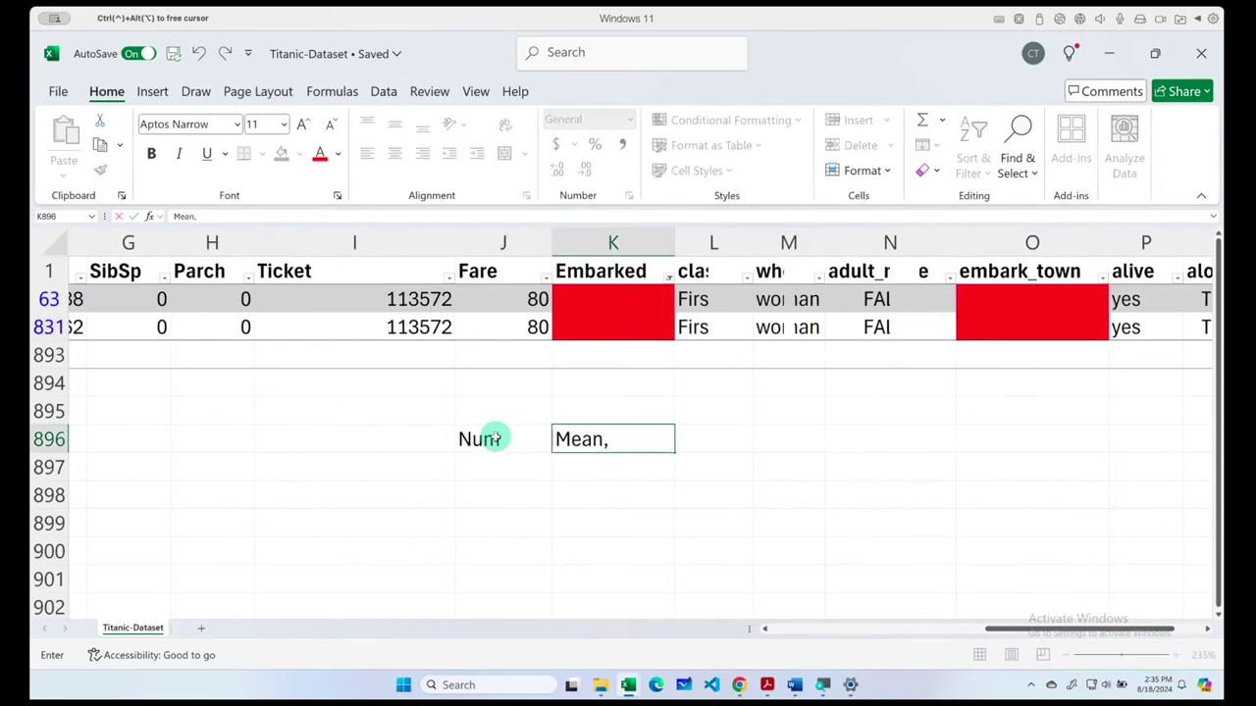
text(n)
key(Return)
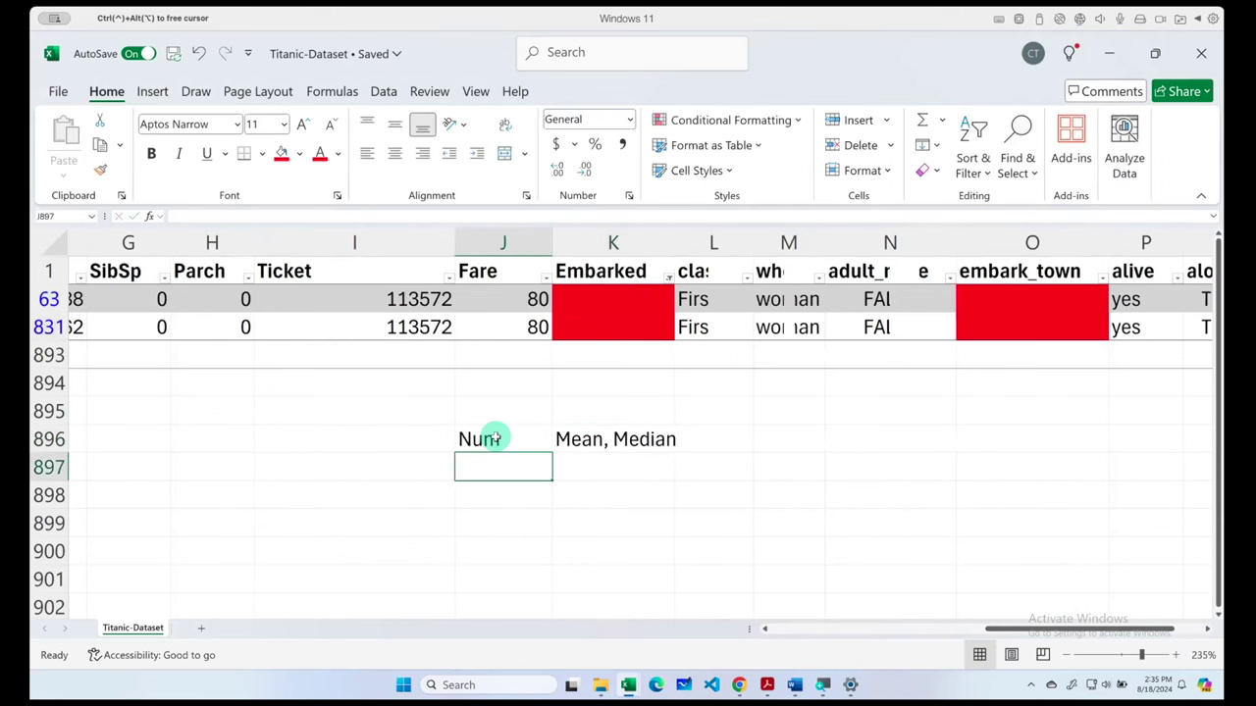
- Add the Cat – Mode note in the row below
text(Cat)
key(Tab)
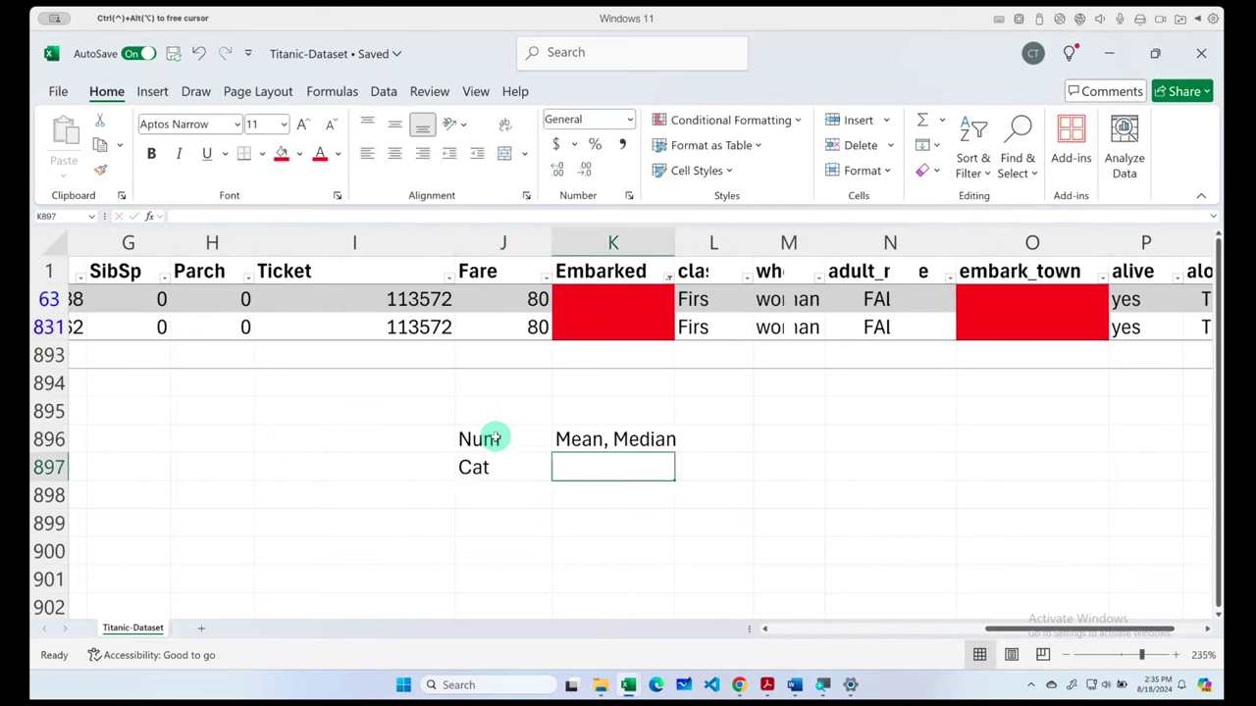
text(Model)
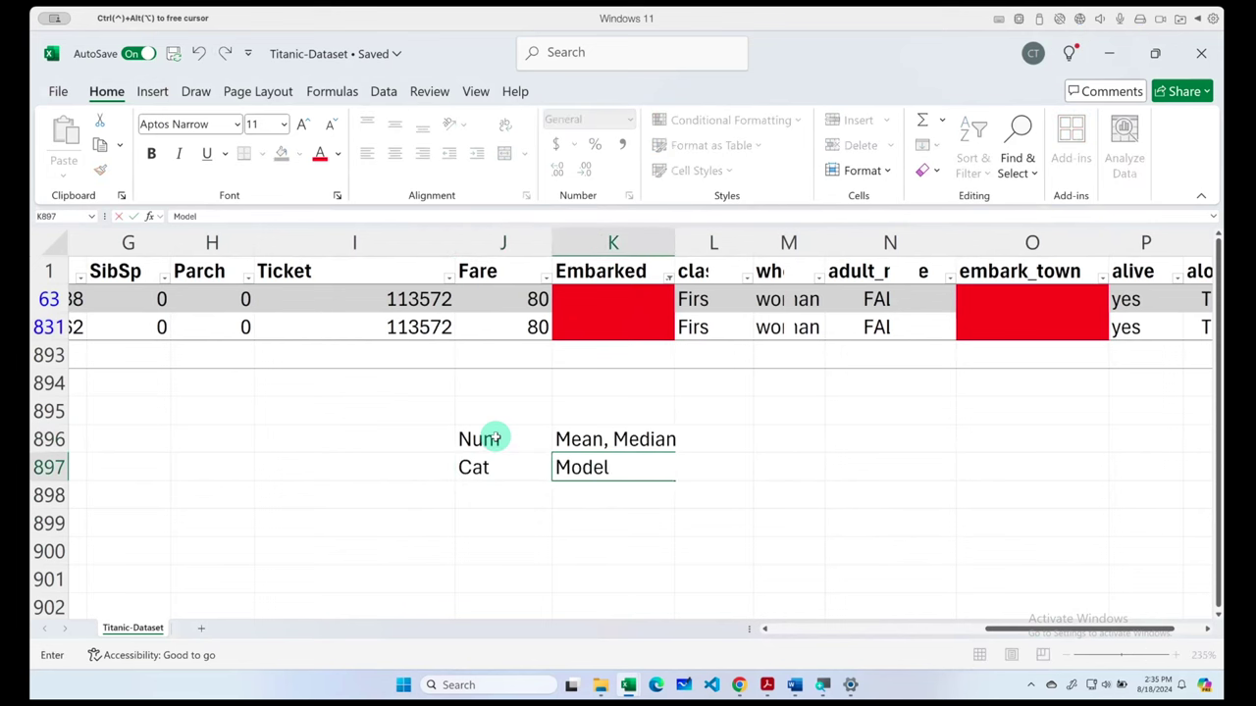
key(Return)
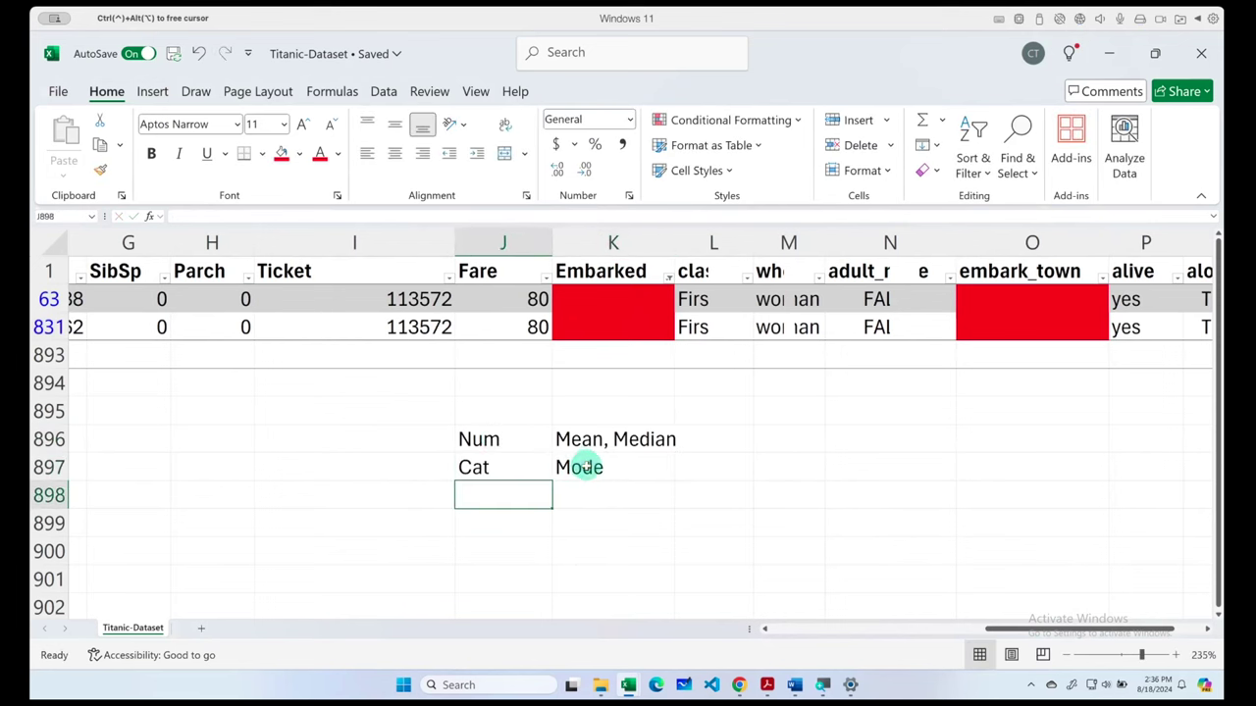
drag(576, 467, 486, 442)
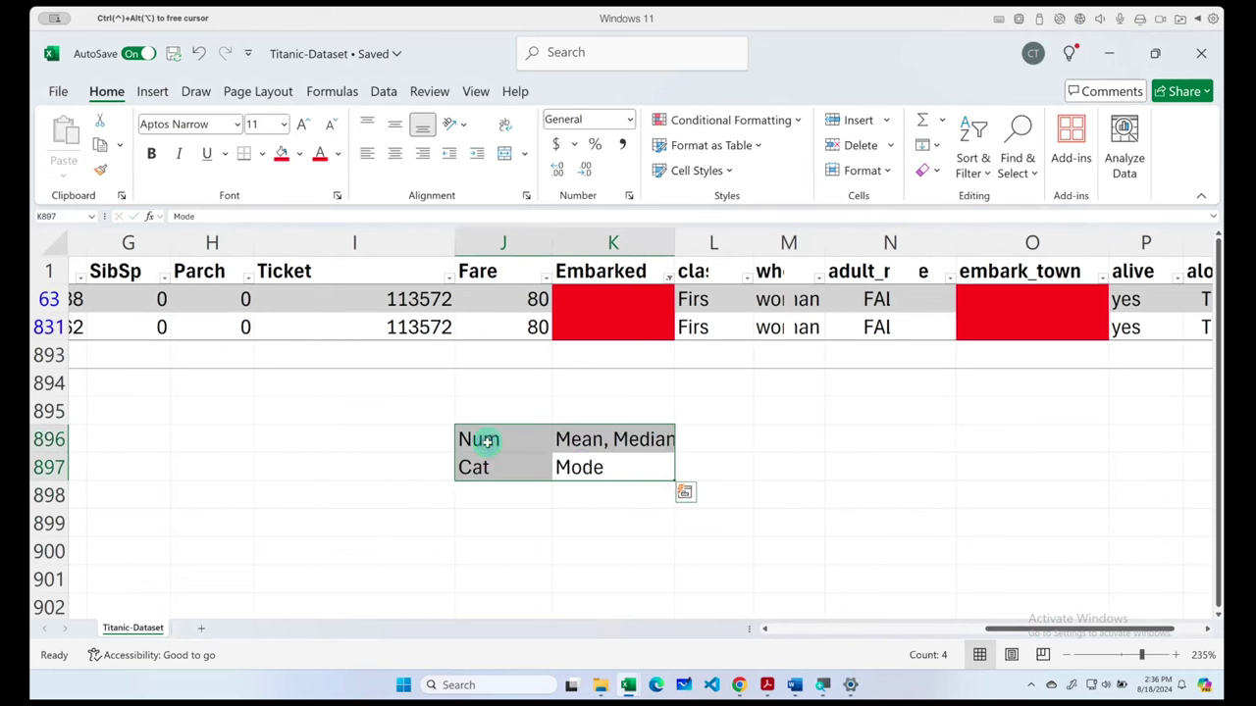
key(Down)
key(Left)
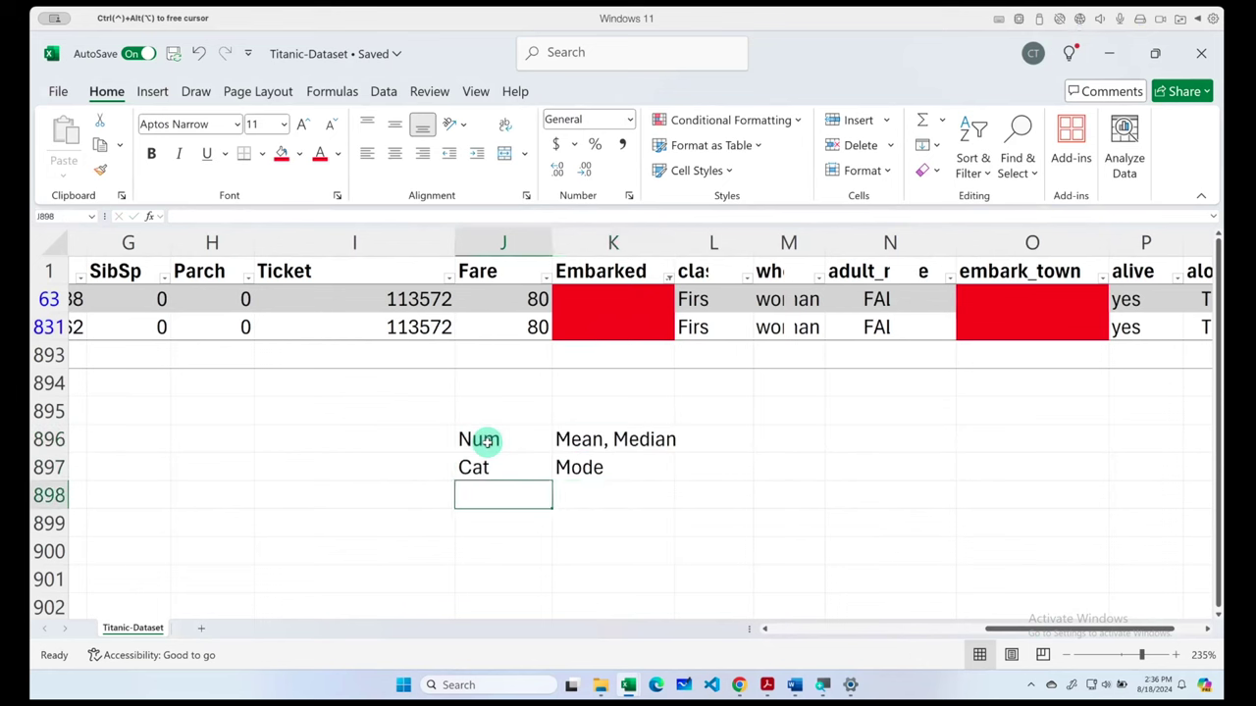
- Add the < 5% – Remove note in J898:K898
text(< 5%)
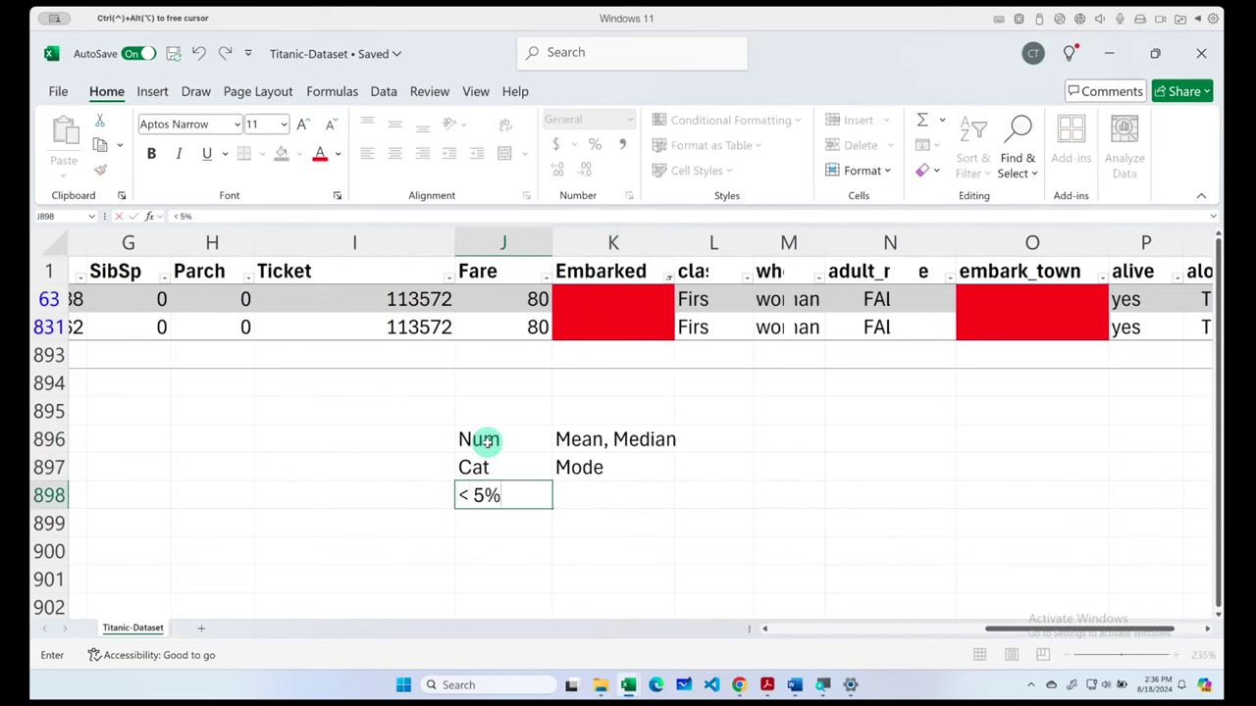
key(Tab)
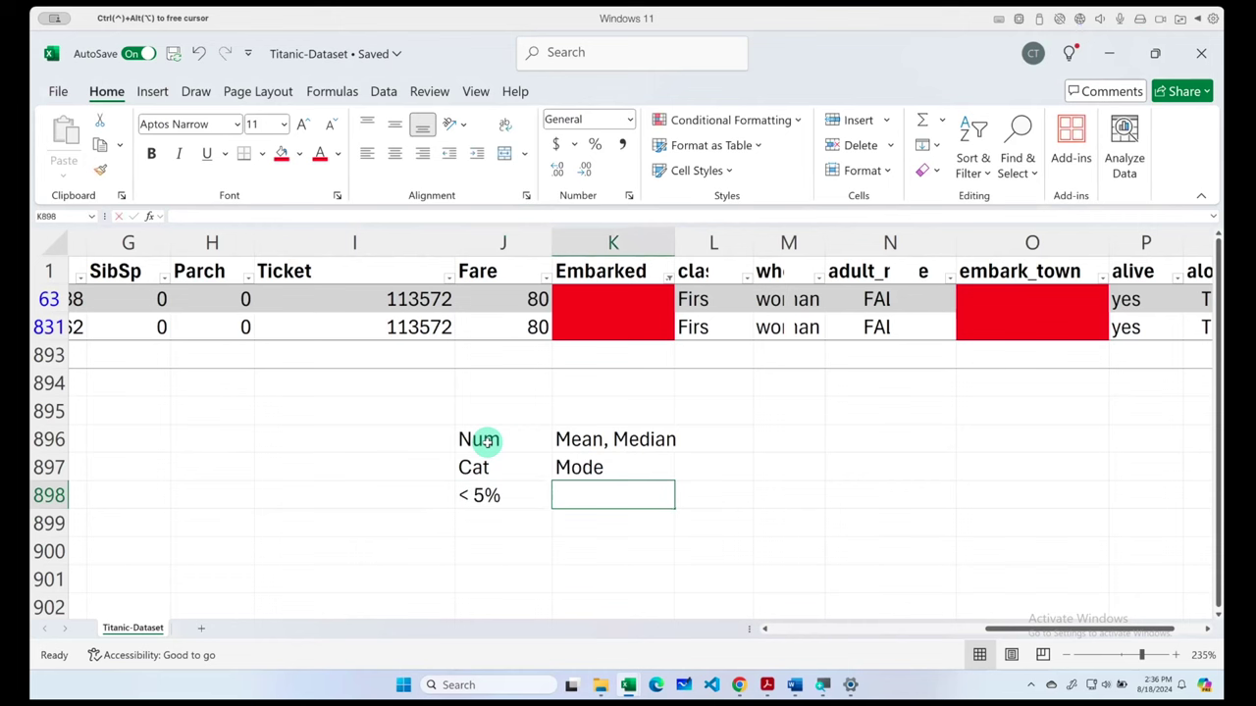
text(Remove)
key(Return)
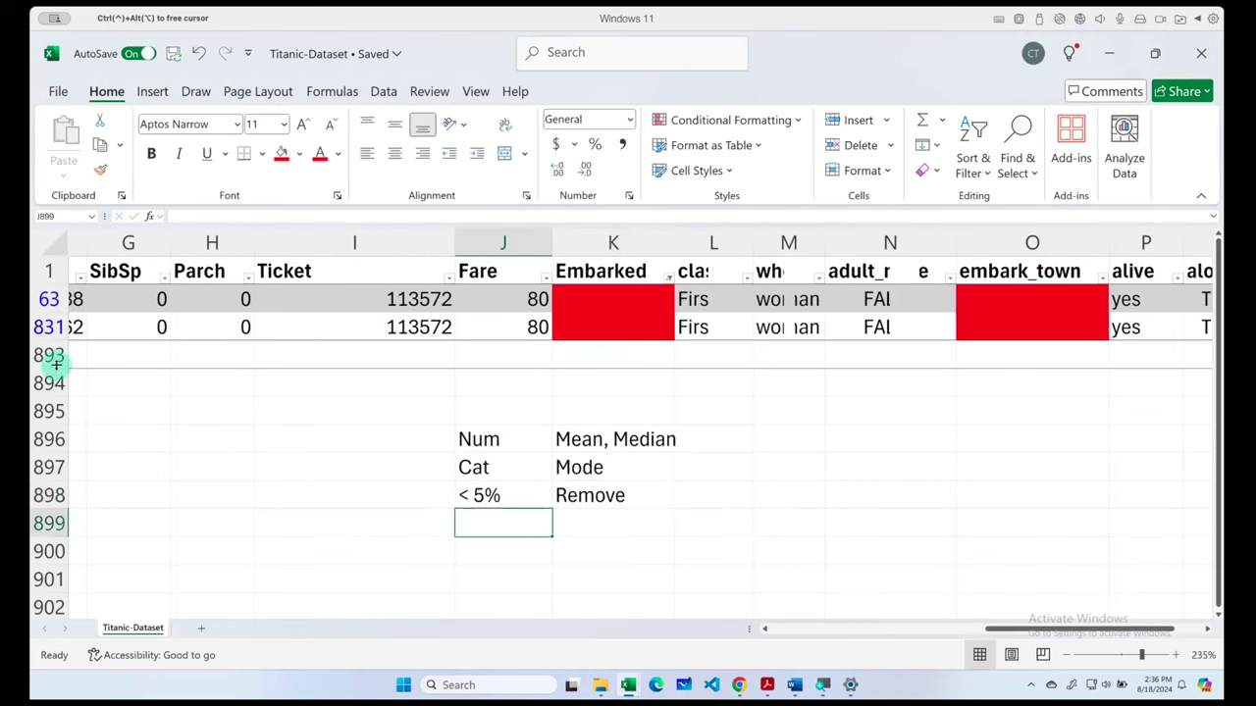
drag(50, 300, 46, 327)
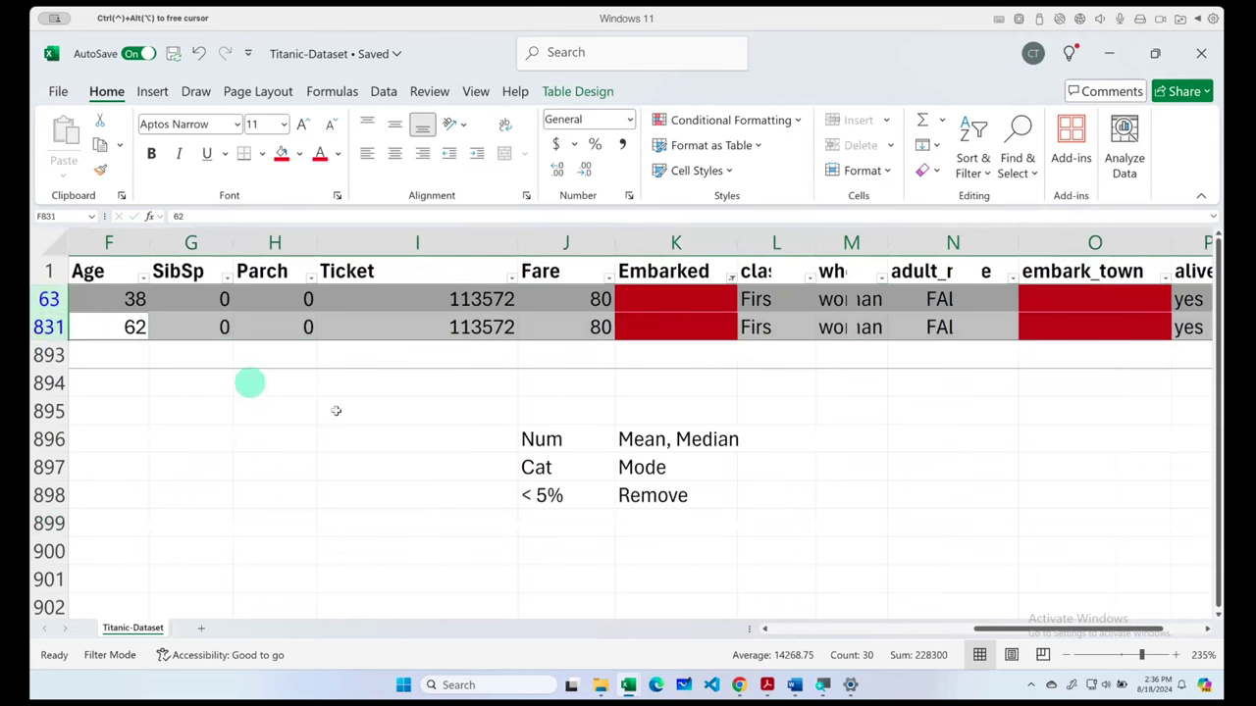
- Clear the notes from J896:K898
click(580, 524)
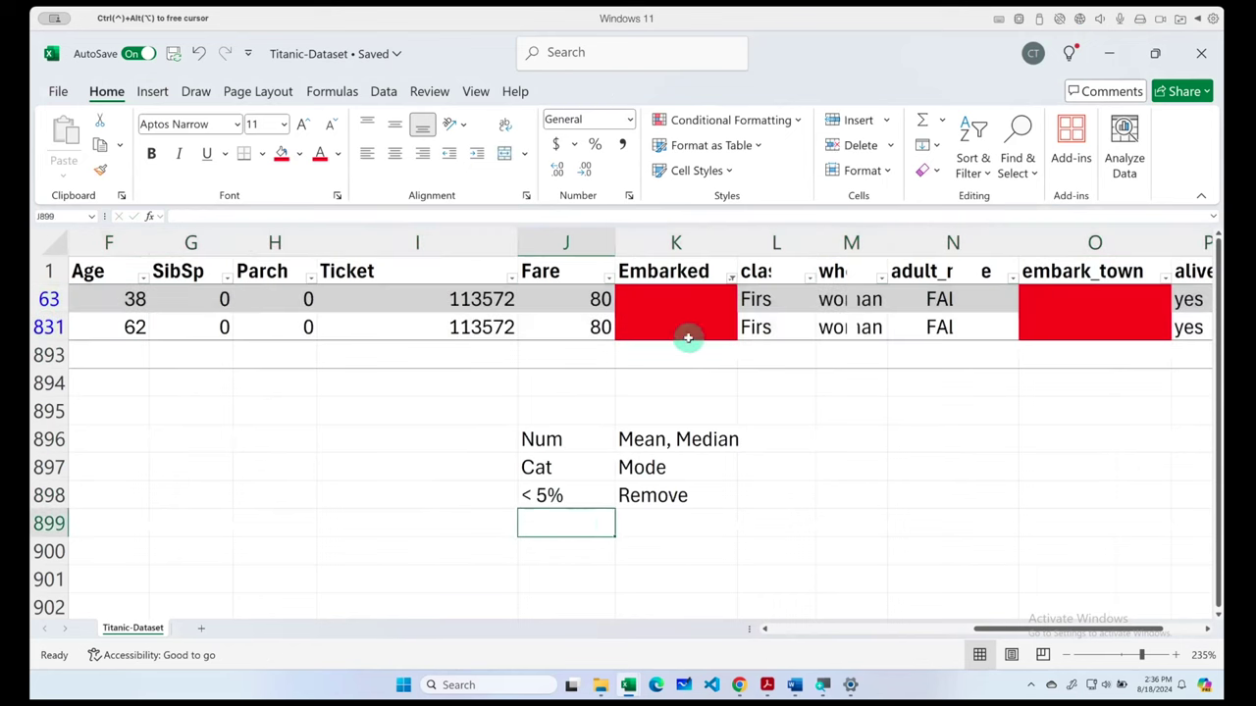
mouse_move(688, 333)
mouse_down()
mouse_move(689, 306)
mouse_move(689, 333)
mouse_up()
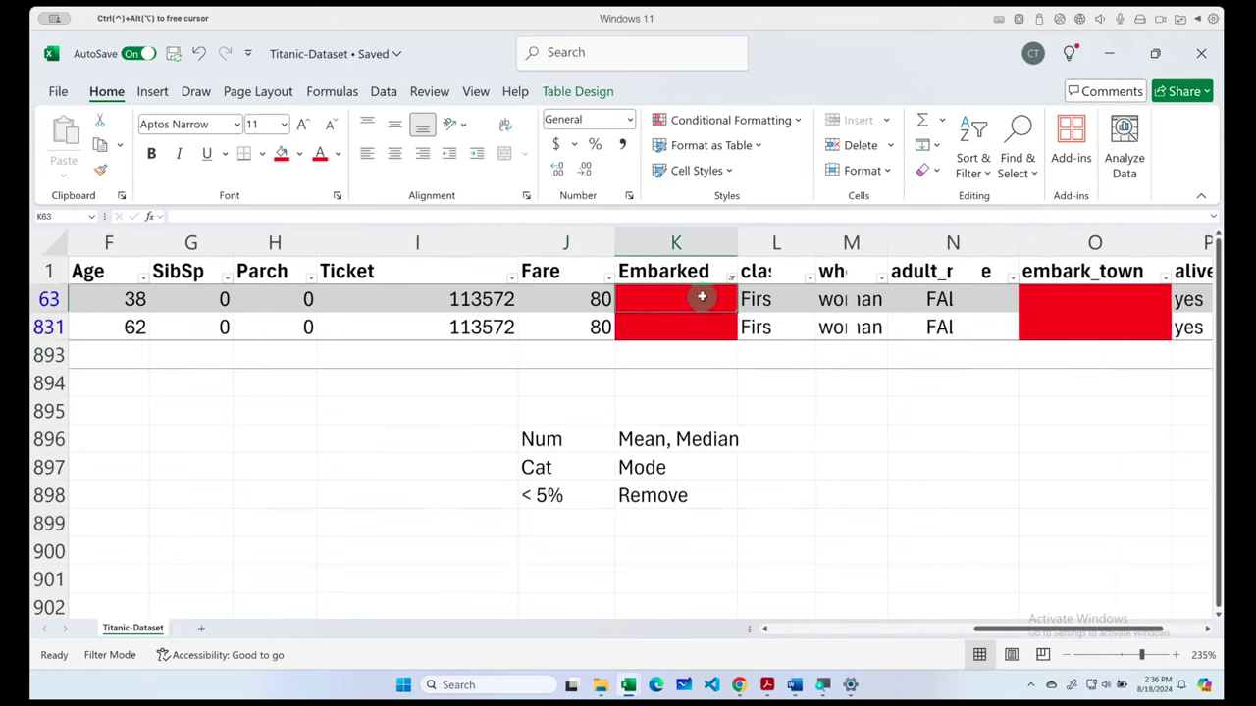
drag(692, 436, 588, 490)
key(Delete)
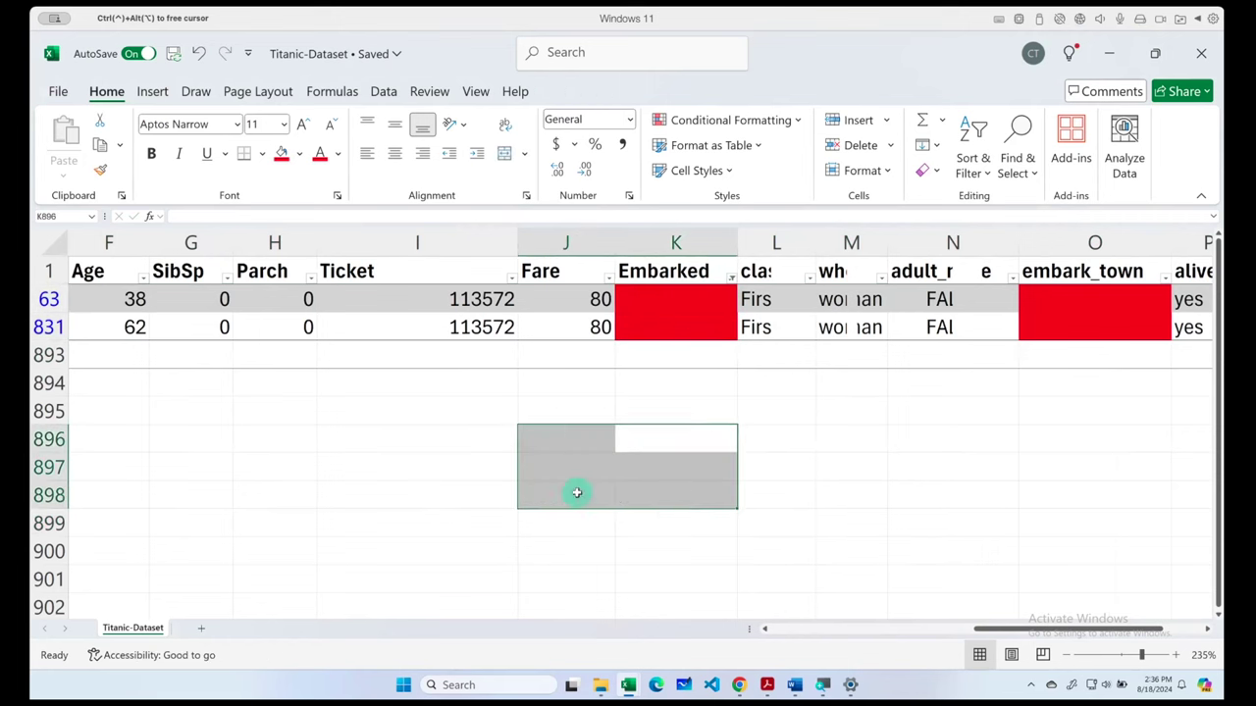
click(678, 383)
- Remove the Embarked filter so all rows show, then scroll down to row 892
click(730, 278)
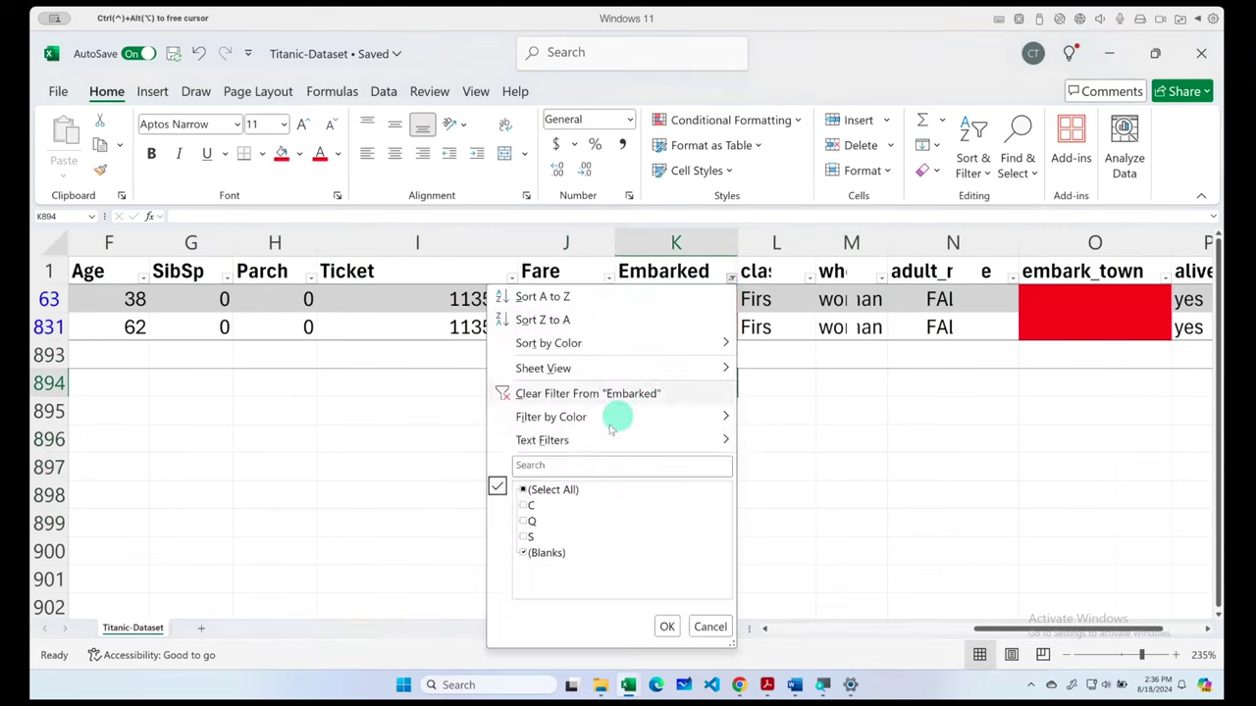
click(530, 491)
click(663, 624)
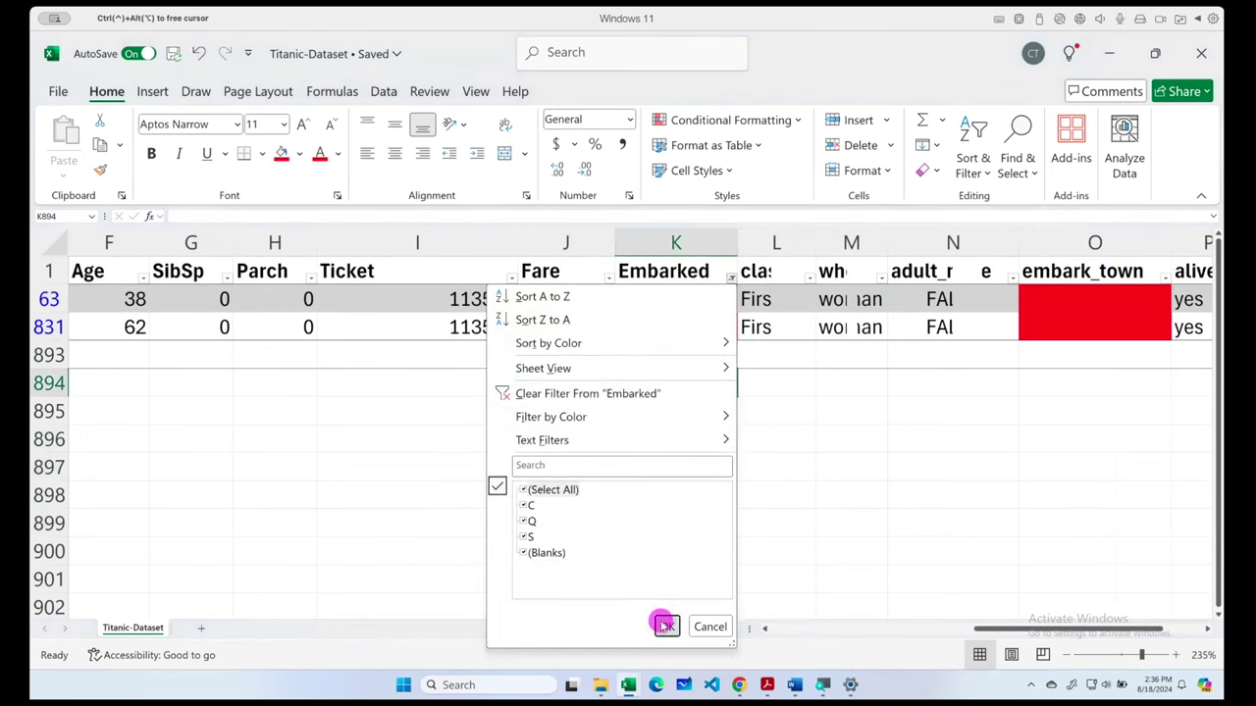
scroll(720, 419, down, 20)
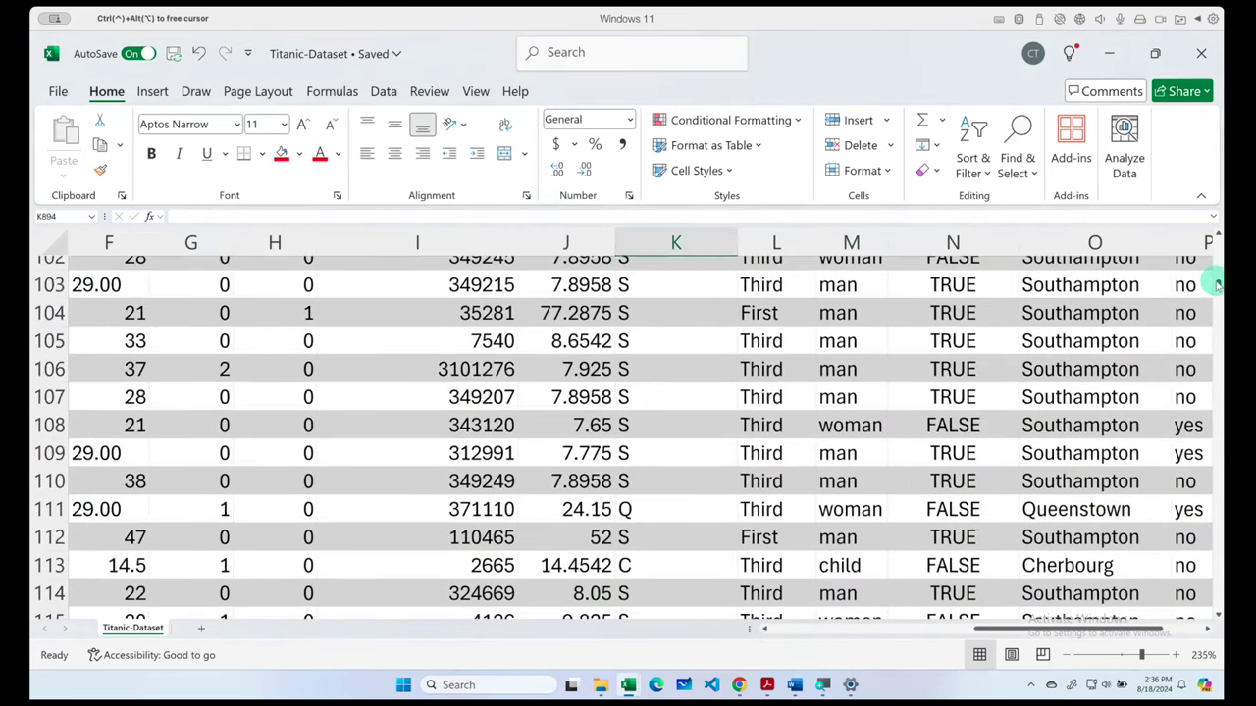
drag(1217, 282, 1210, 603)
click(1094, 437)
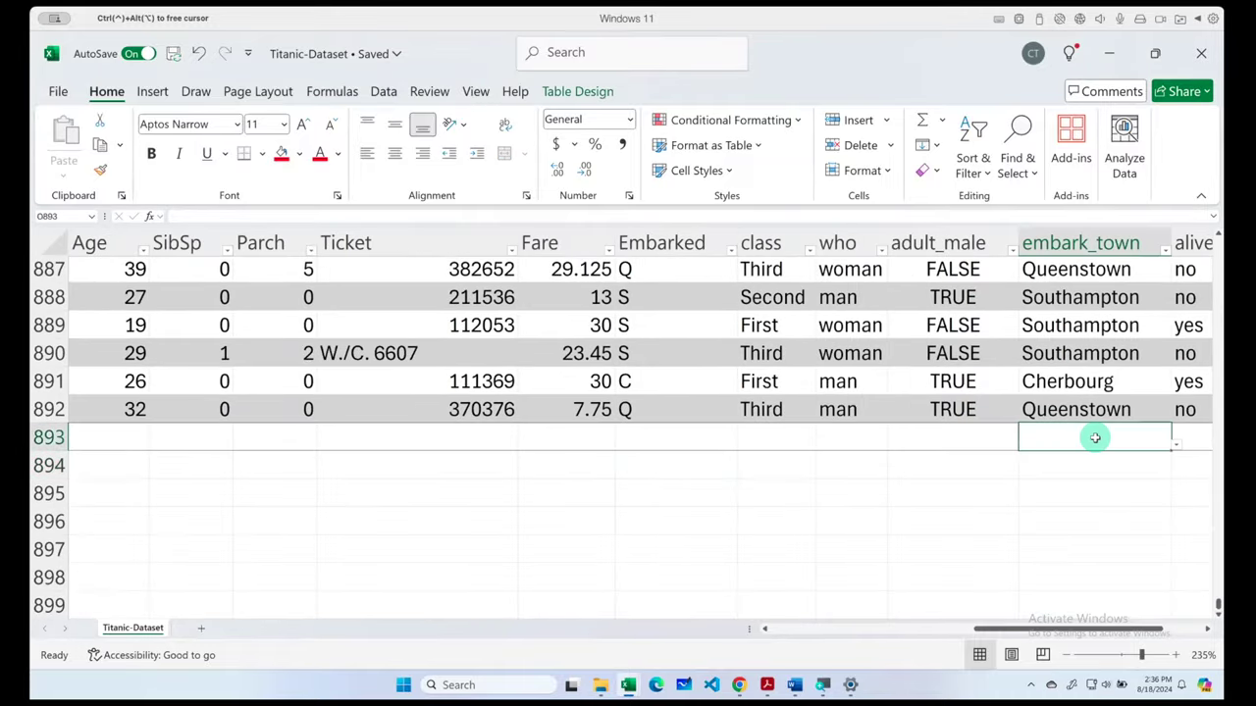
text(=)
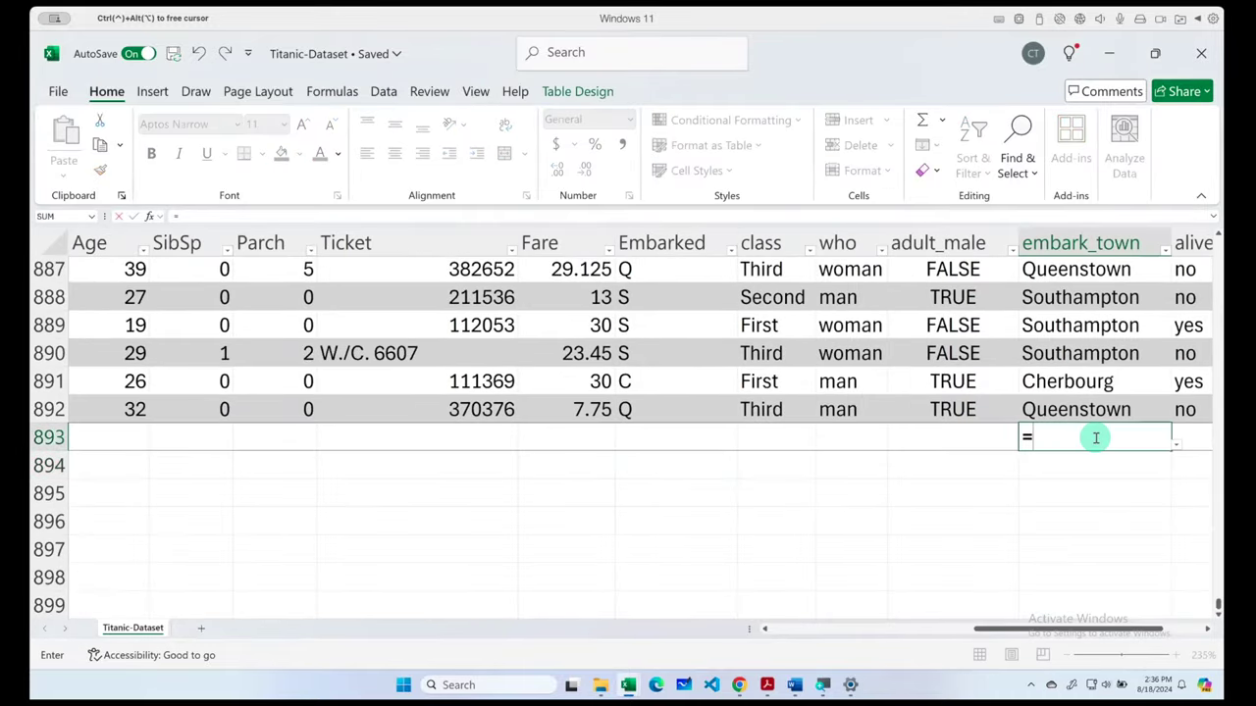
text(mode)
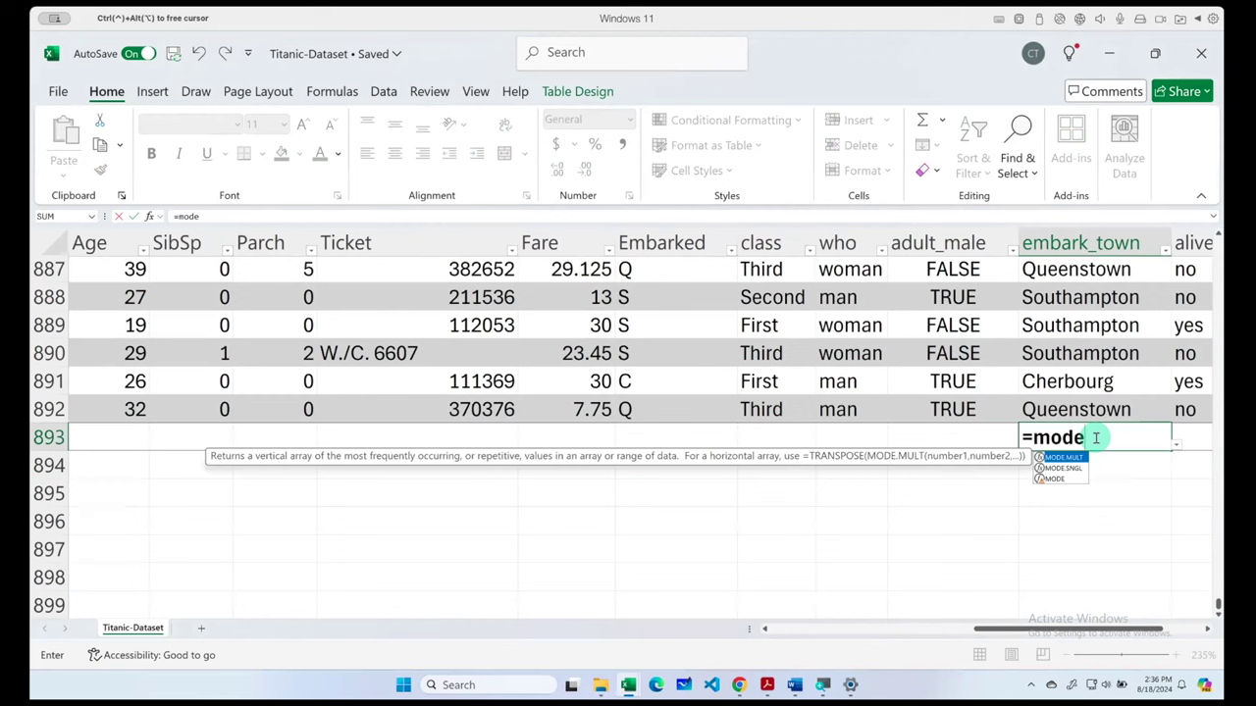
click(1054, 479)
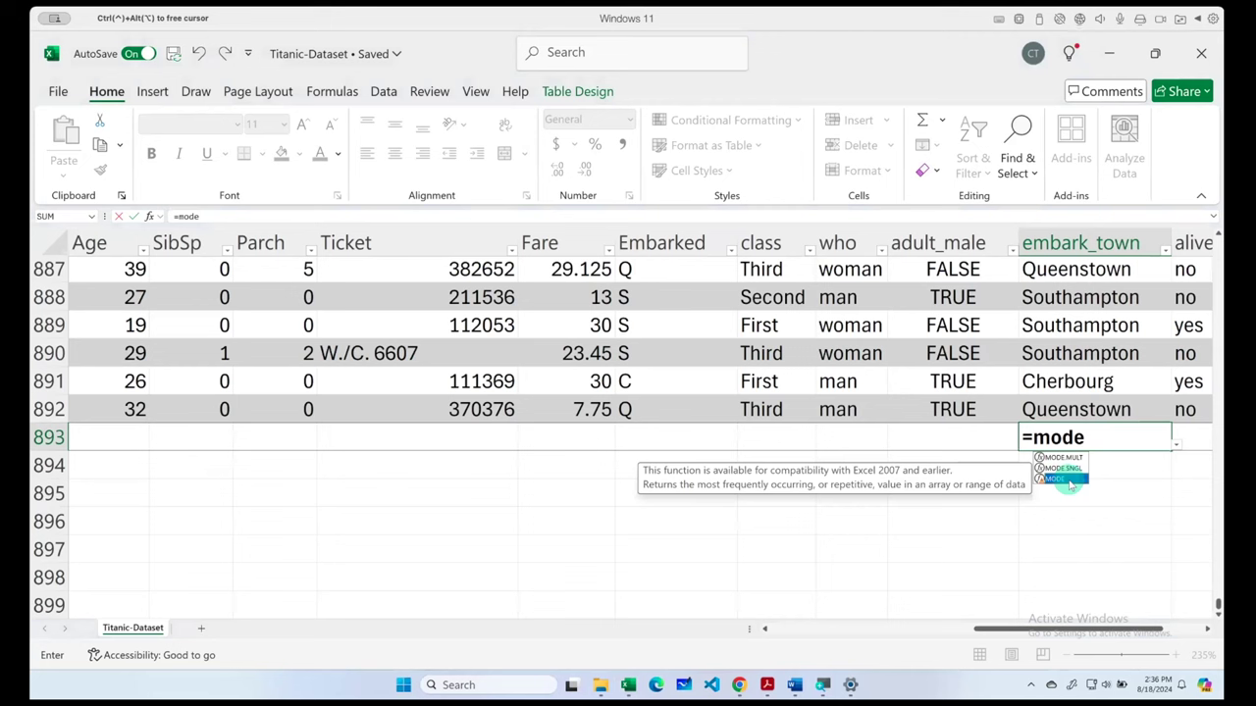
double_click(1060, 479)
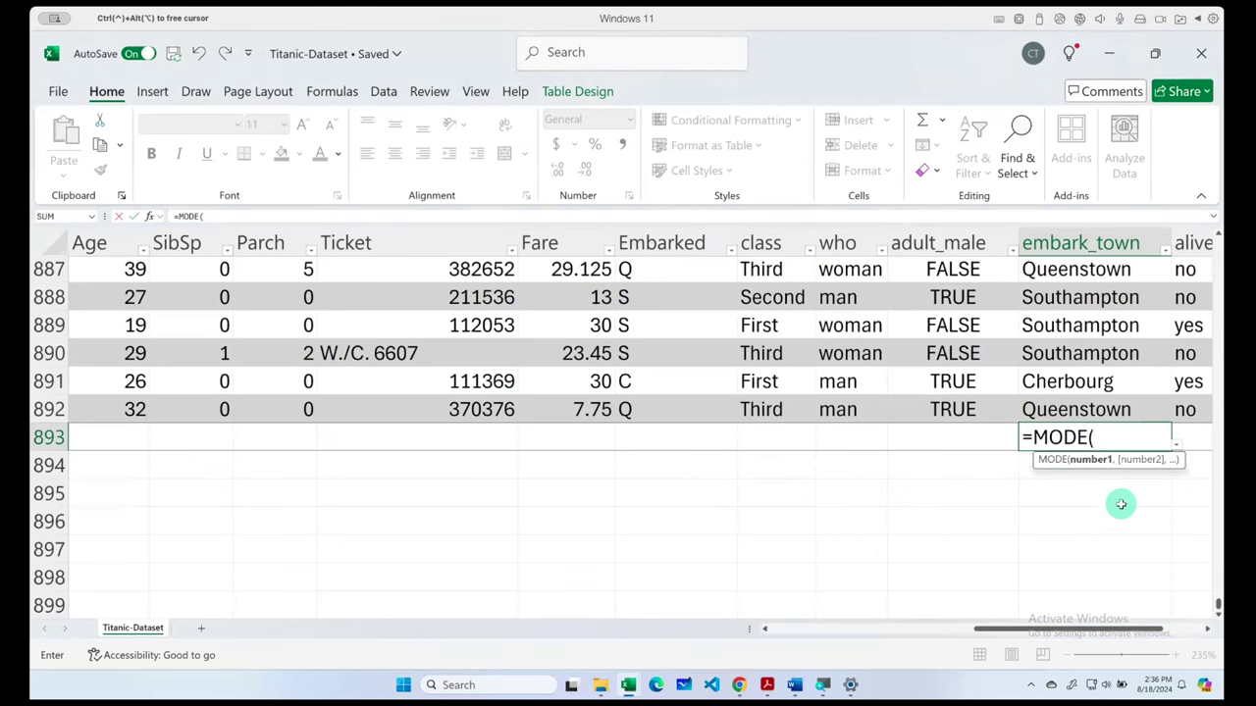
text([)
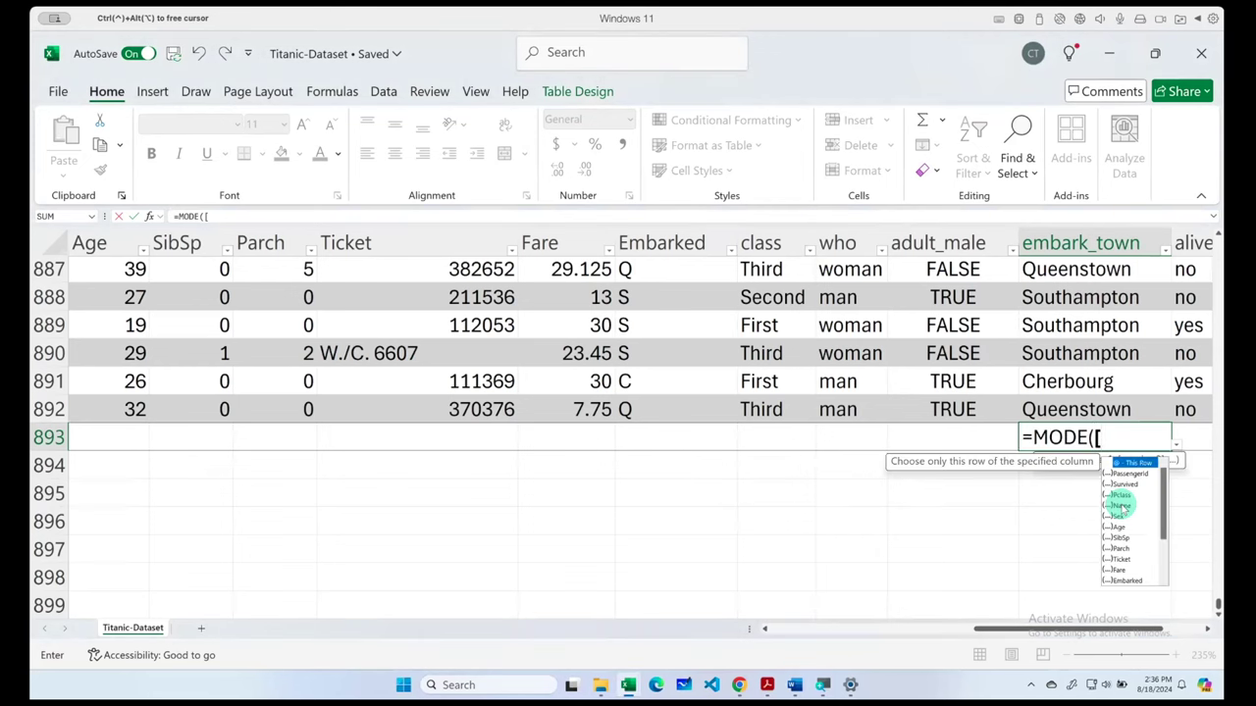
click(1121, 505)
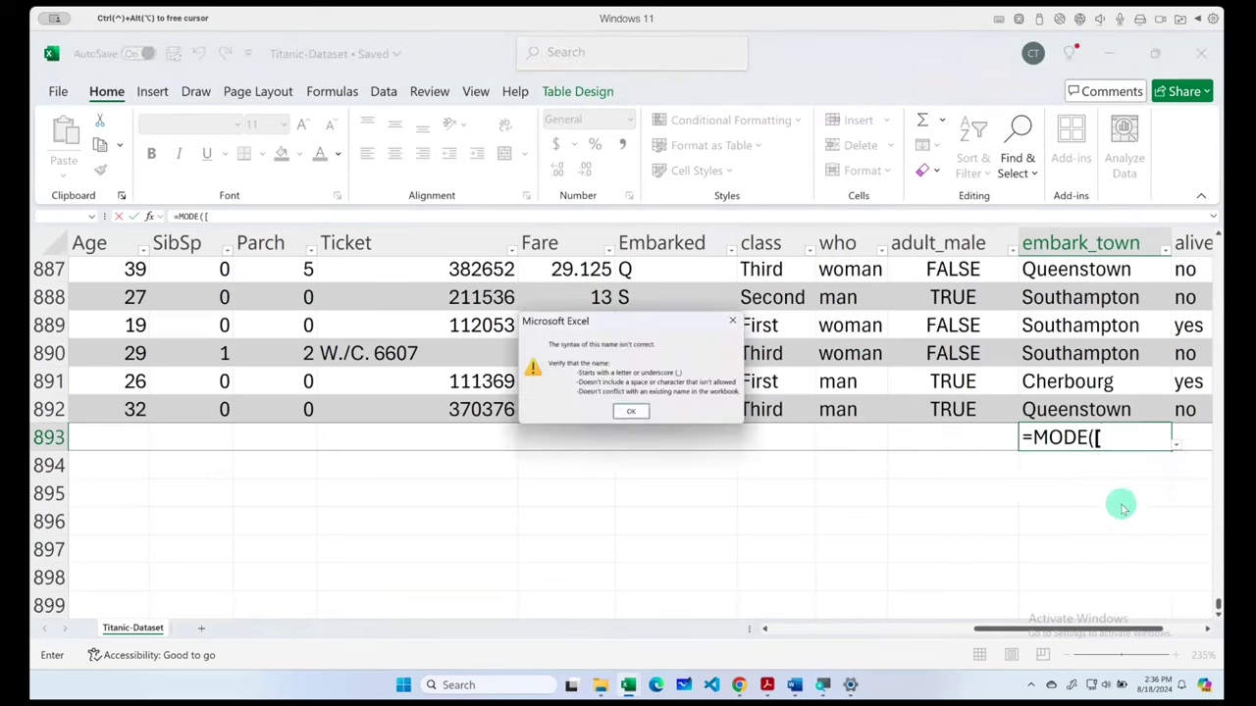
key(Return)
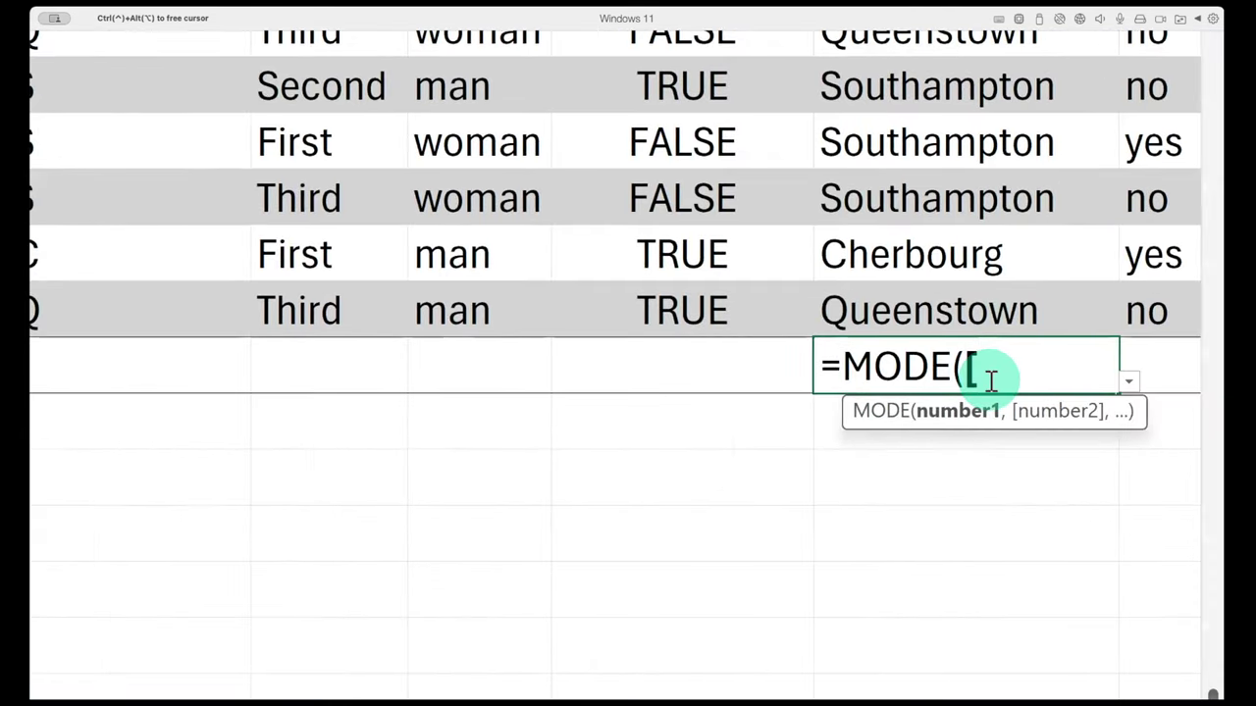
key(BackSpace)
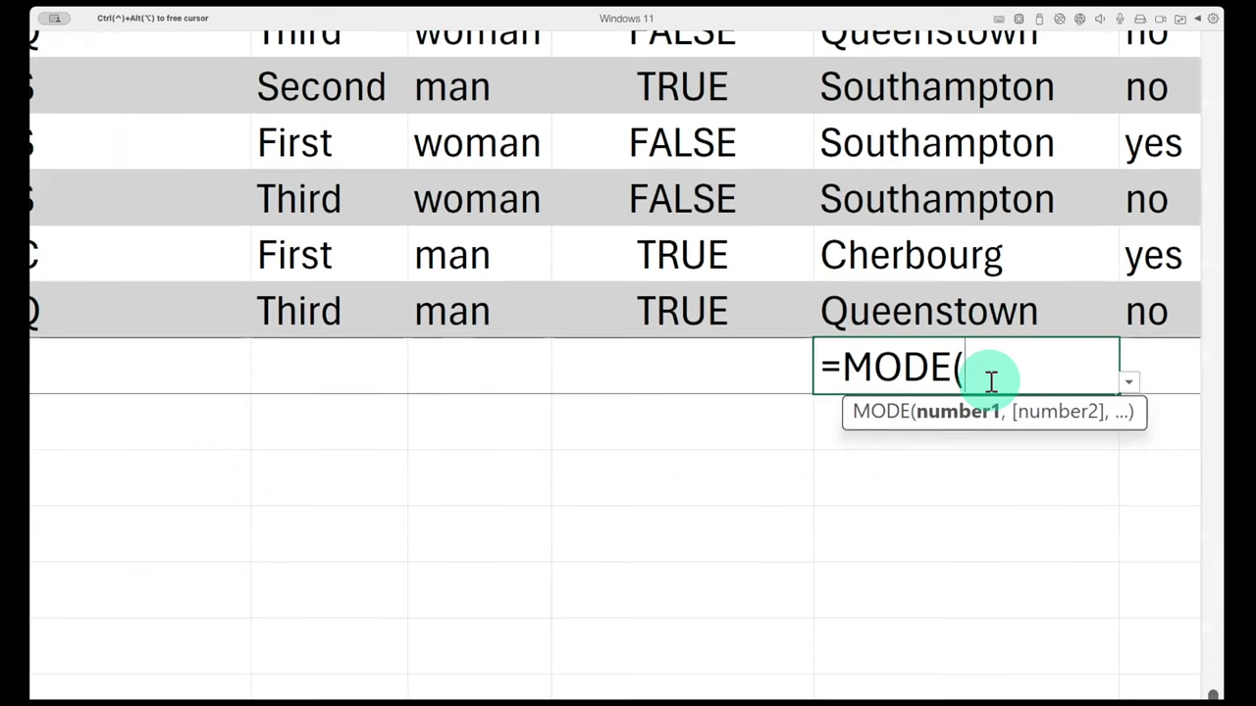
text([)
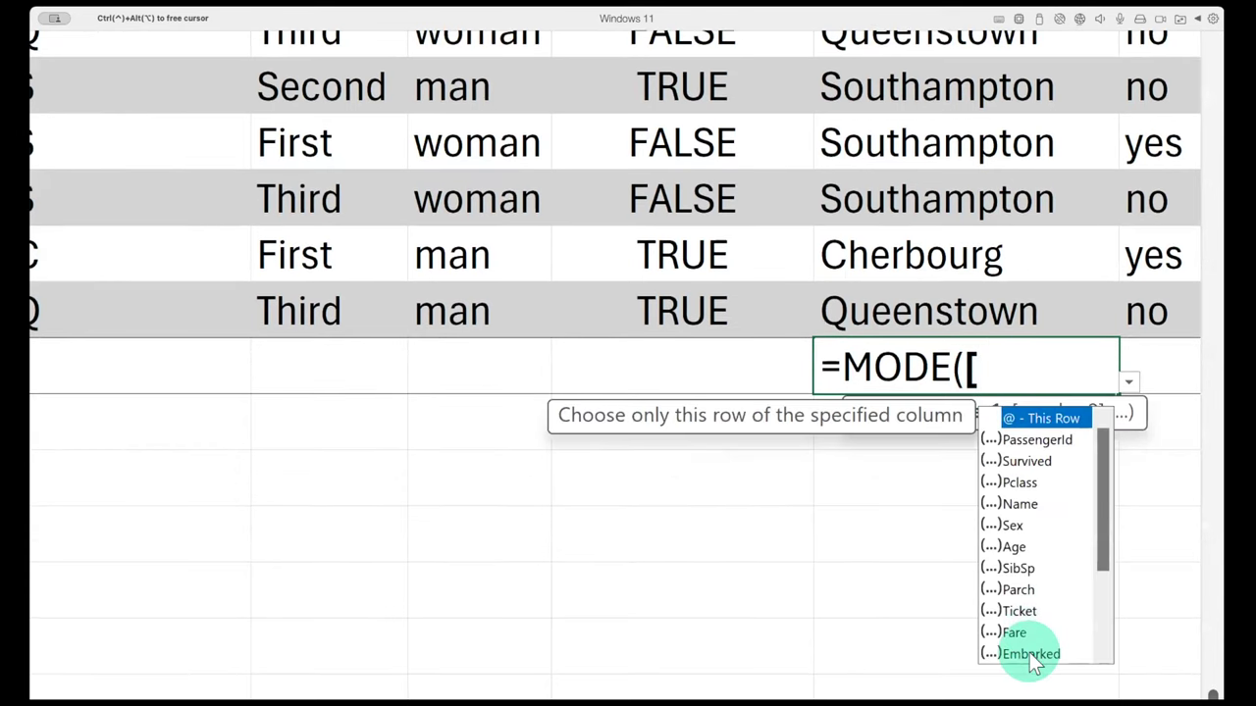
scroll(1035, 633, down, 2)
double_click(1029, 608)
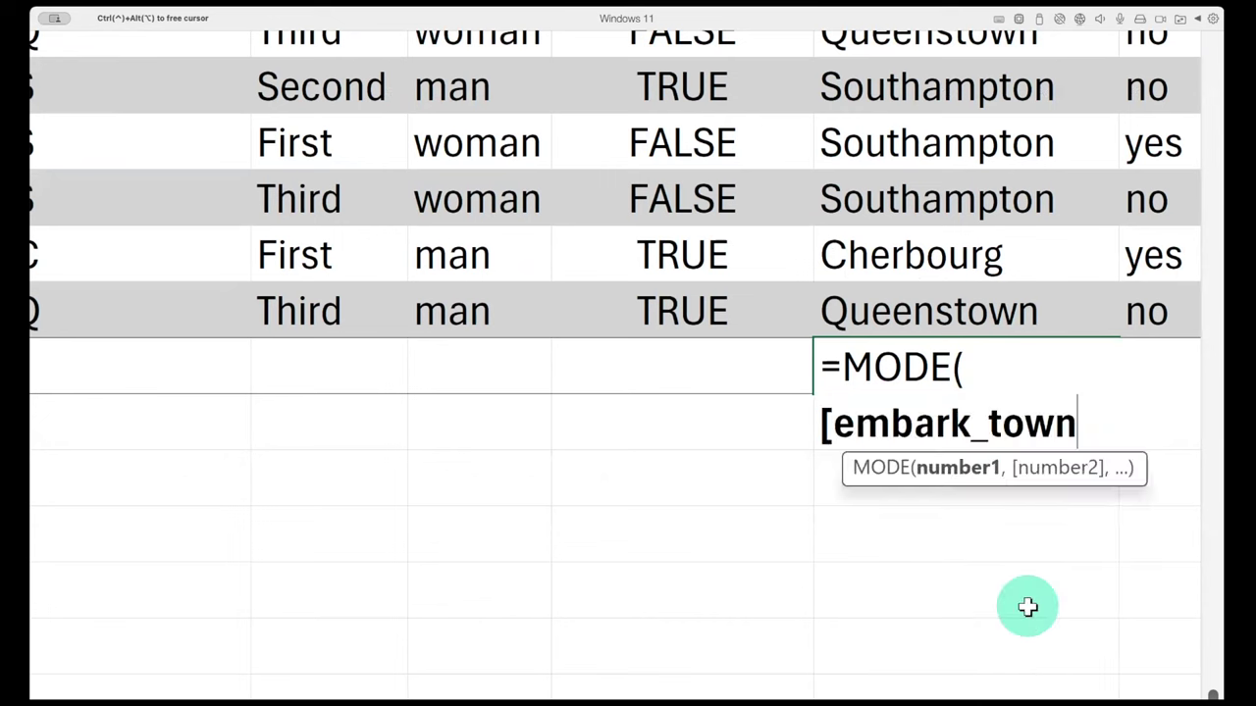
text(])
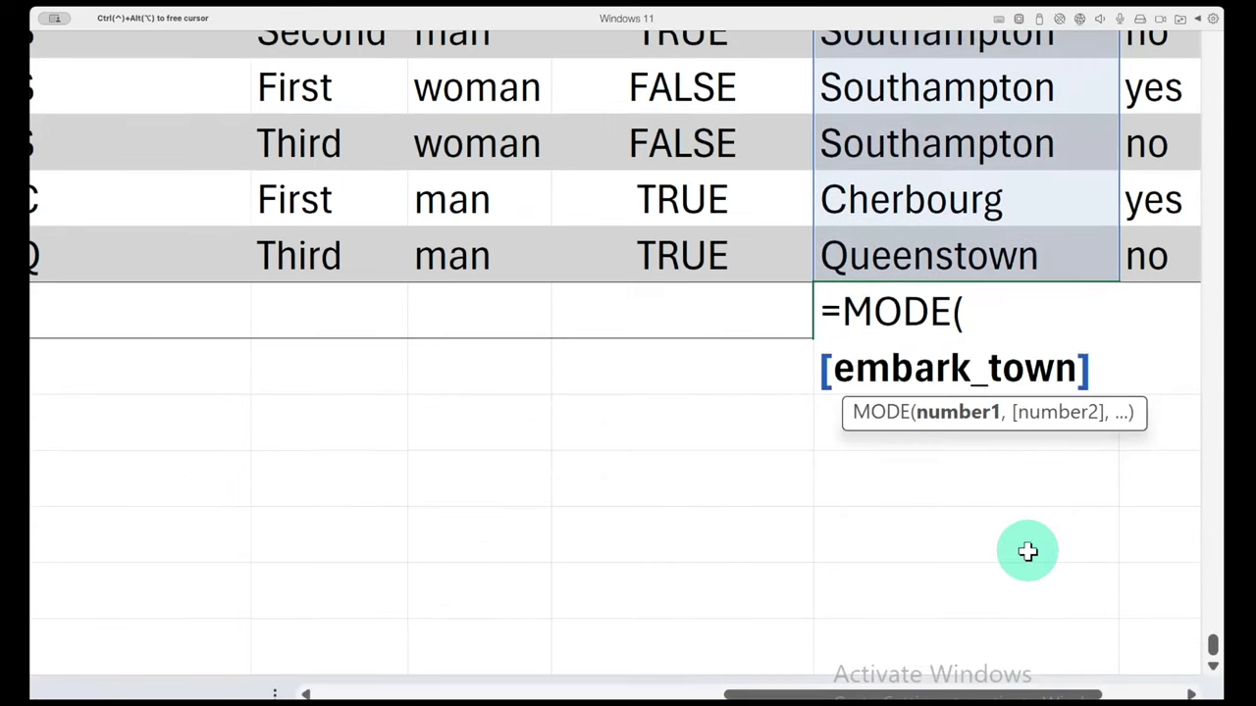
text())
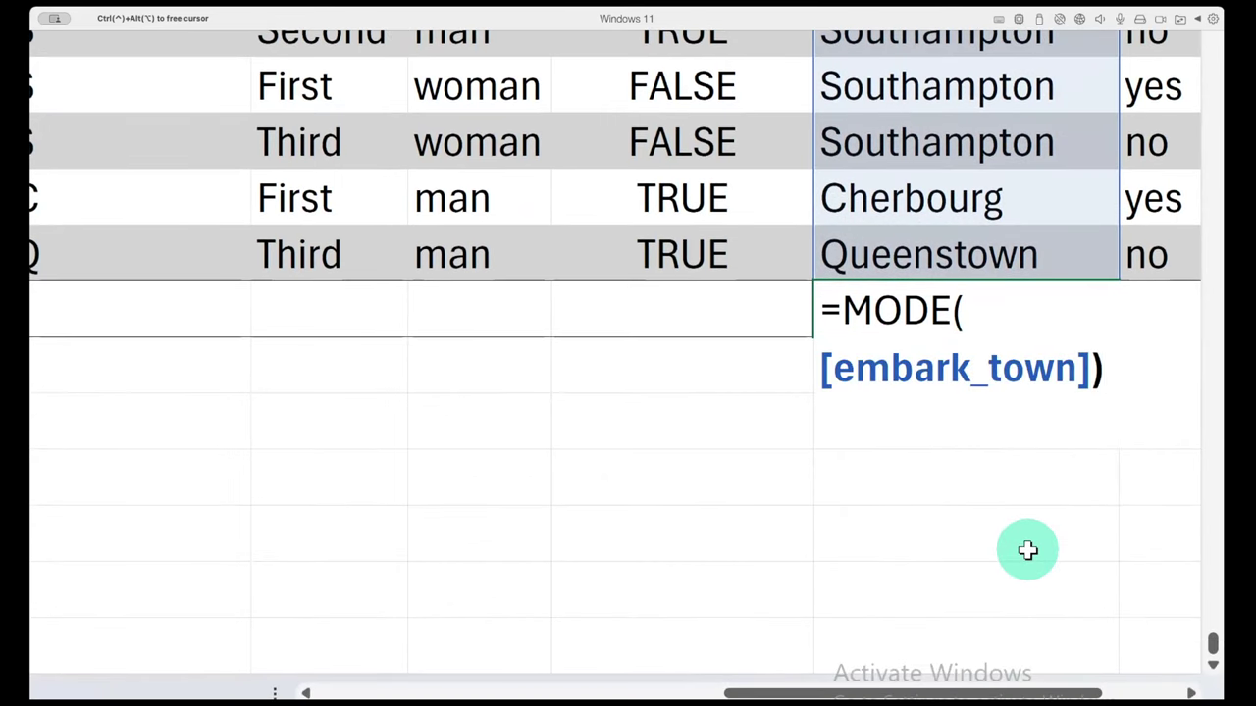
key(Return)
click(994, 303)
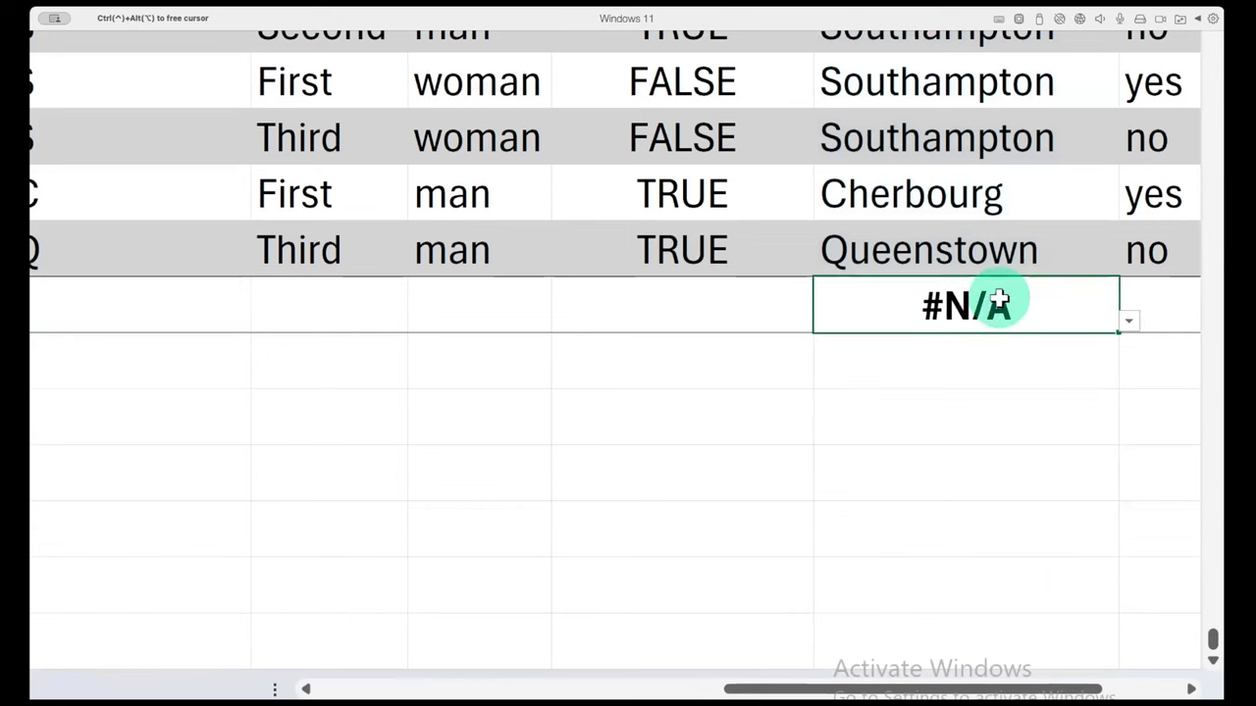
double_click(998, 303)
key(Escape)
scroll(998, 303, up, 1)
scroll(1060, 196, up, 2)
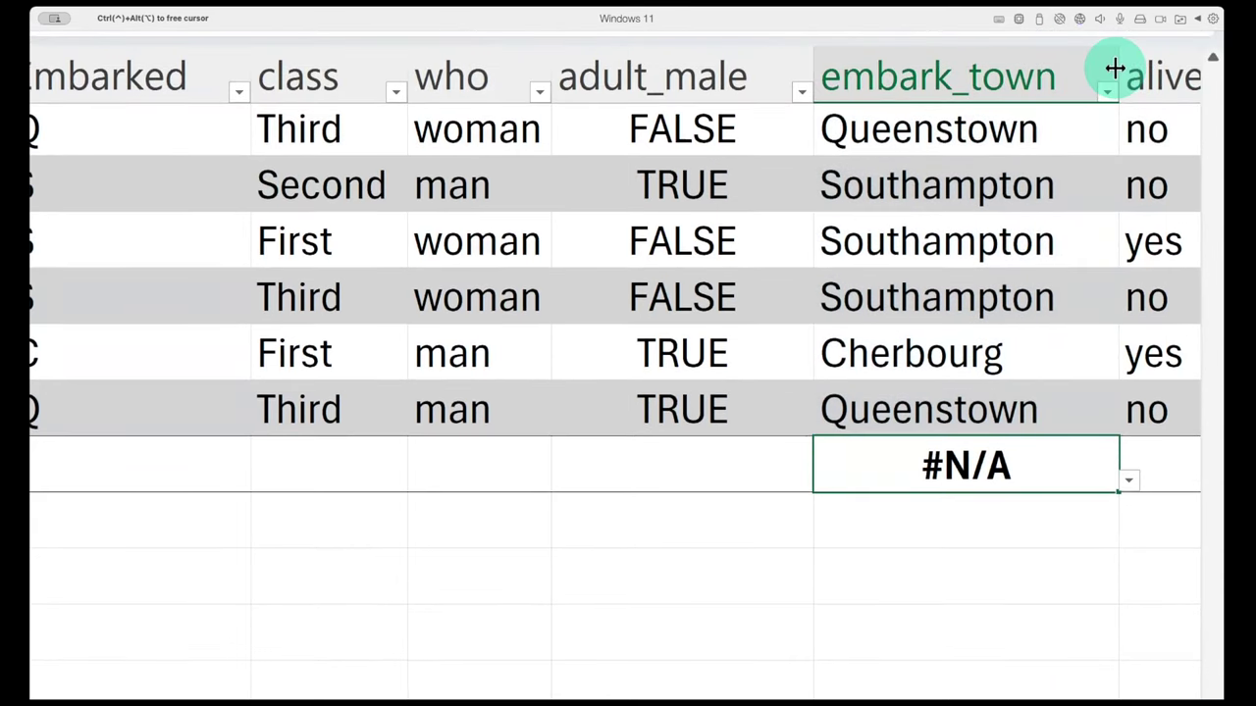
drag(1115, 67, 1109, 74)
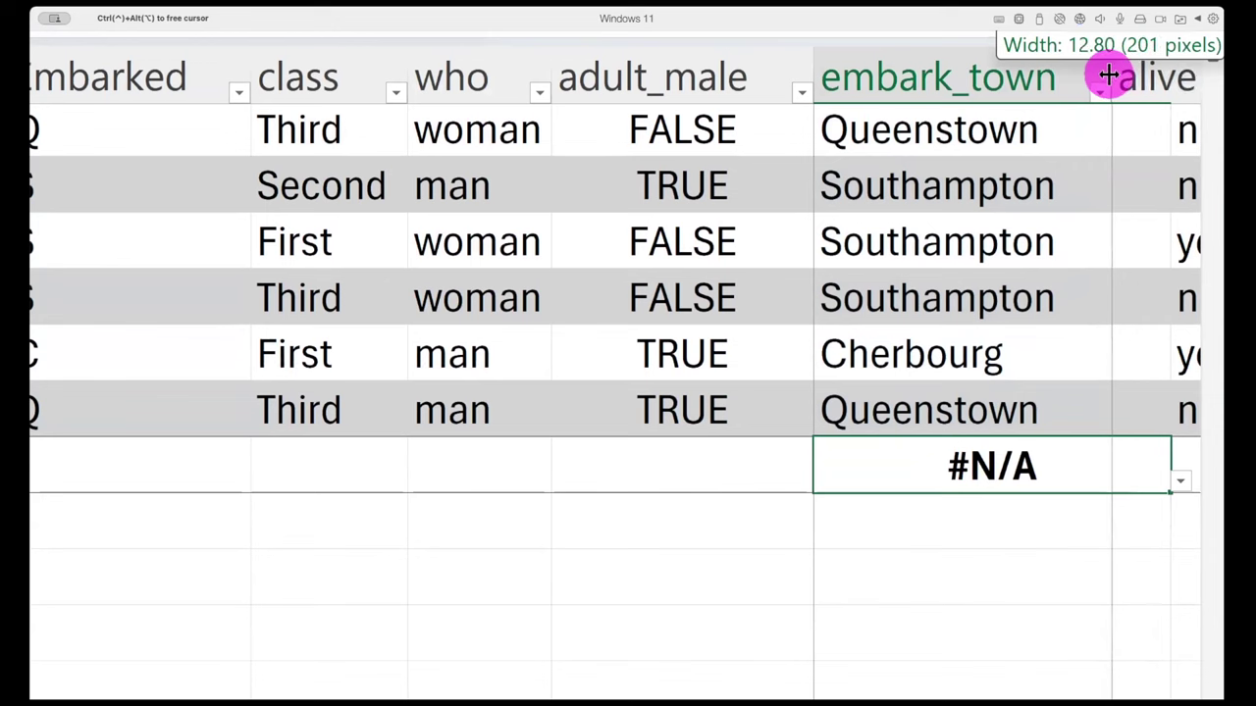
double_click(962, 462)
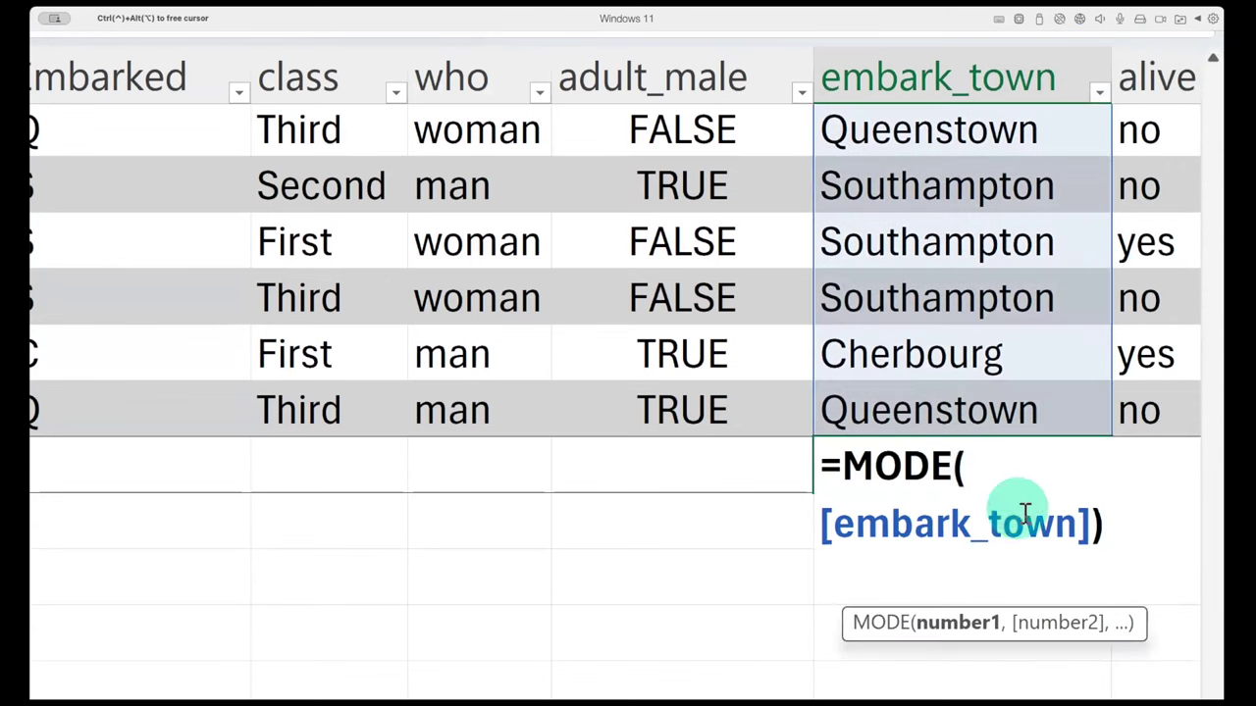
key(Escape)
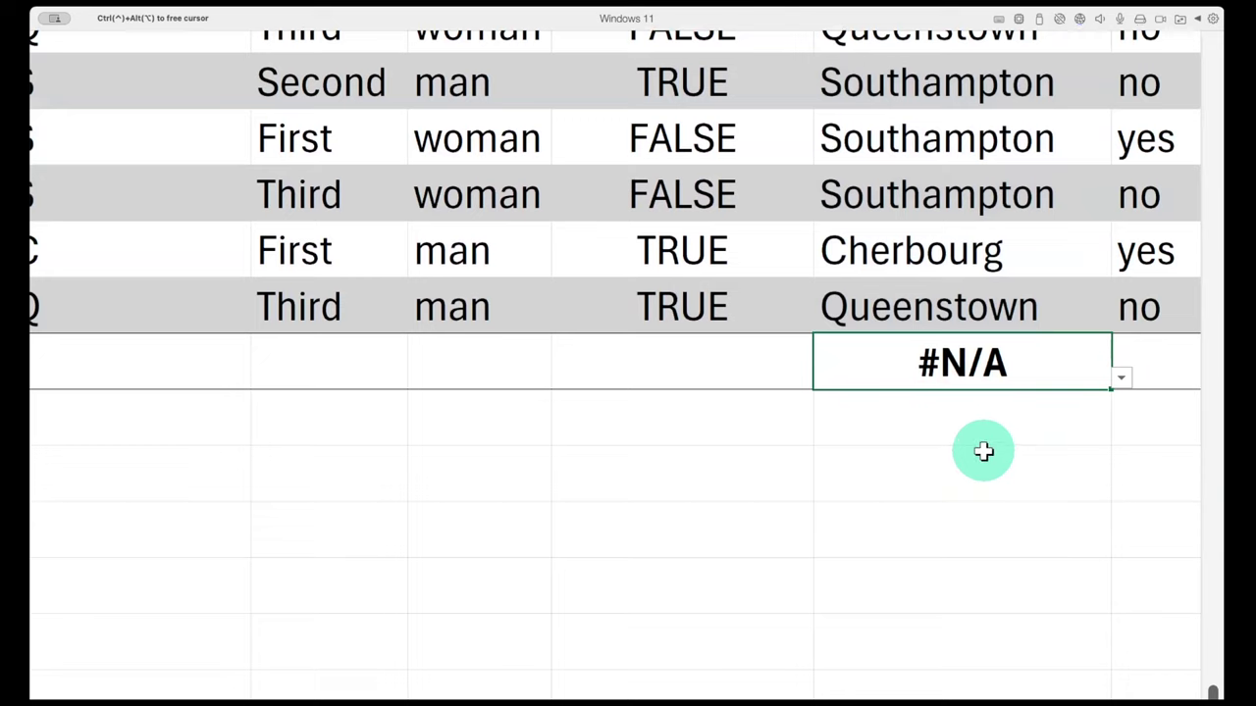
key(Delete)
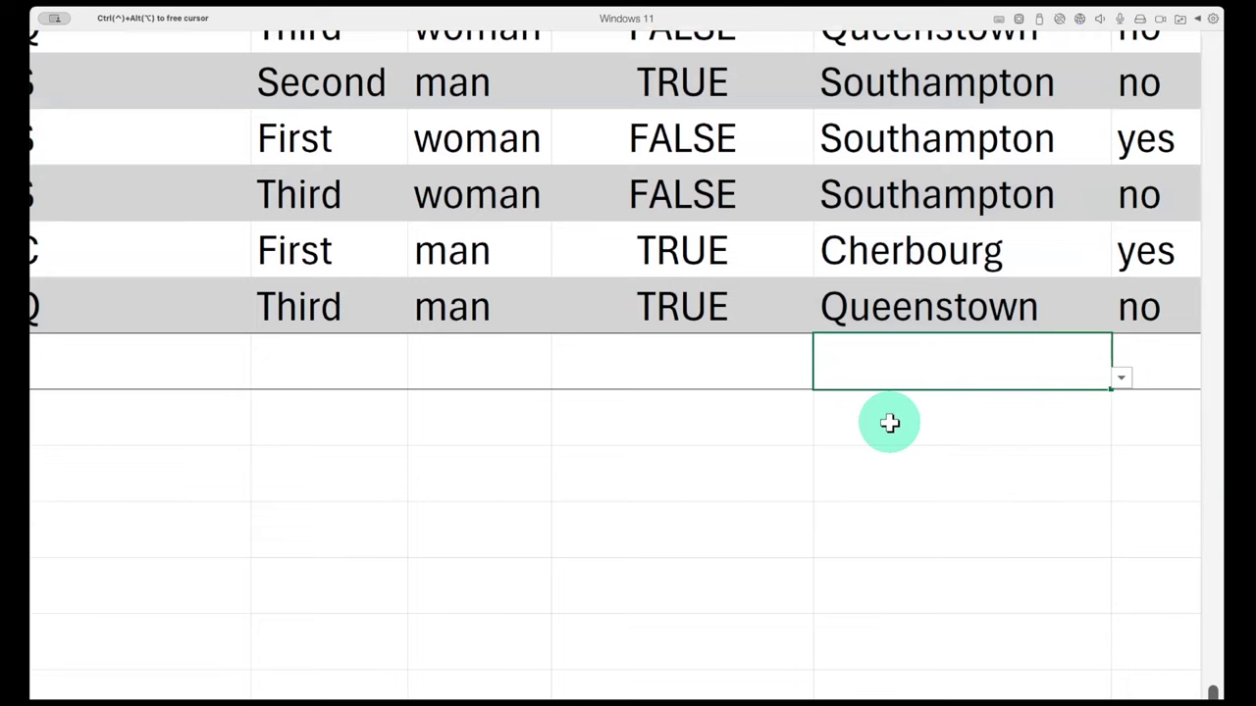
key(Up)
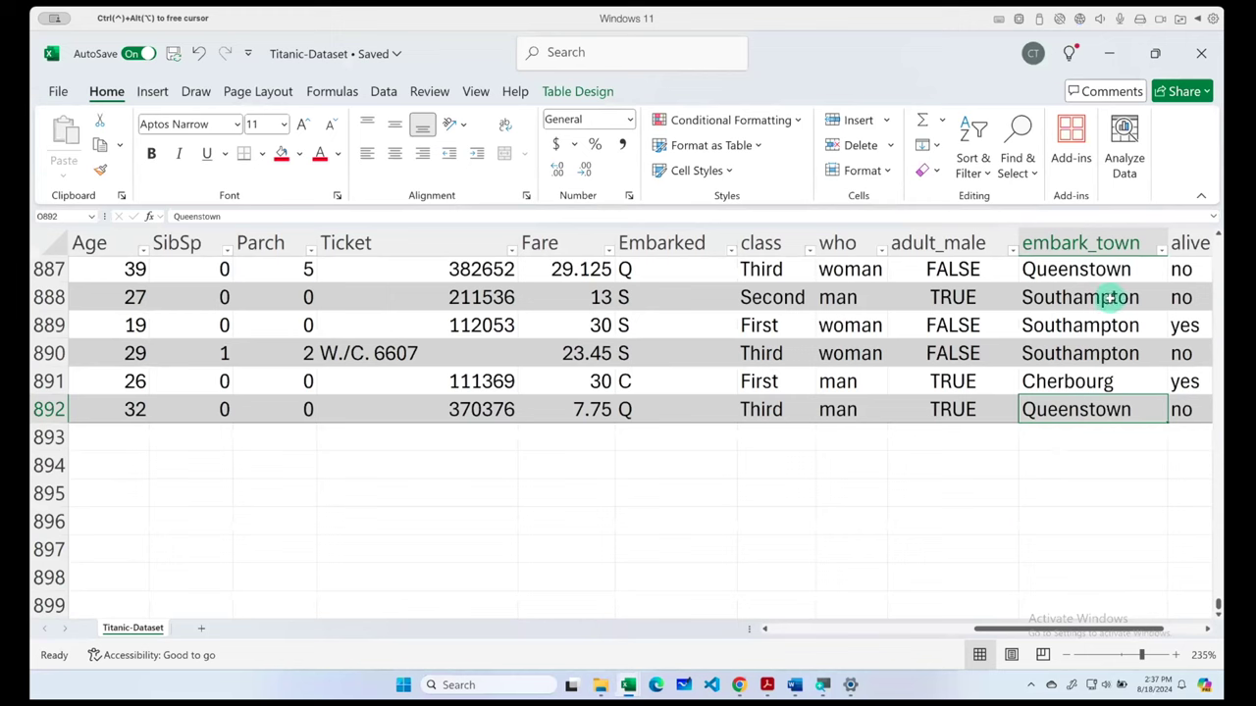
- Filter embark_town to exclude blank entries
click(1160, 250)
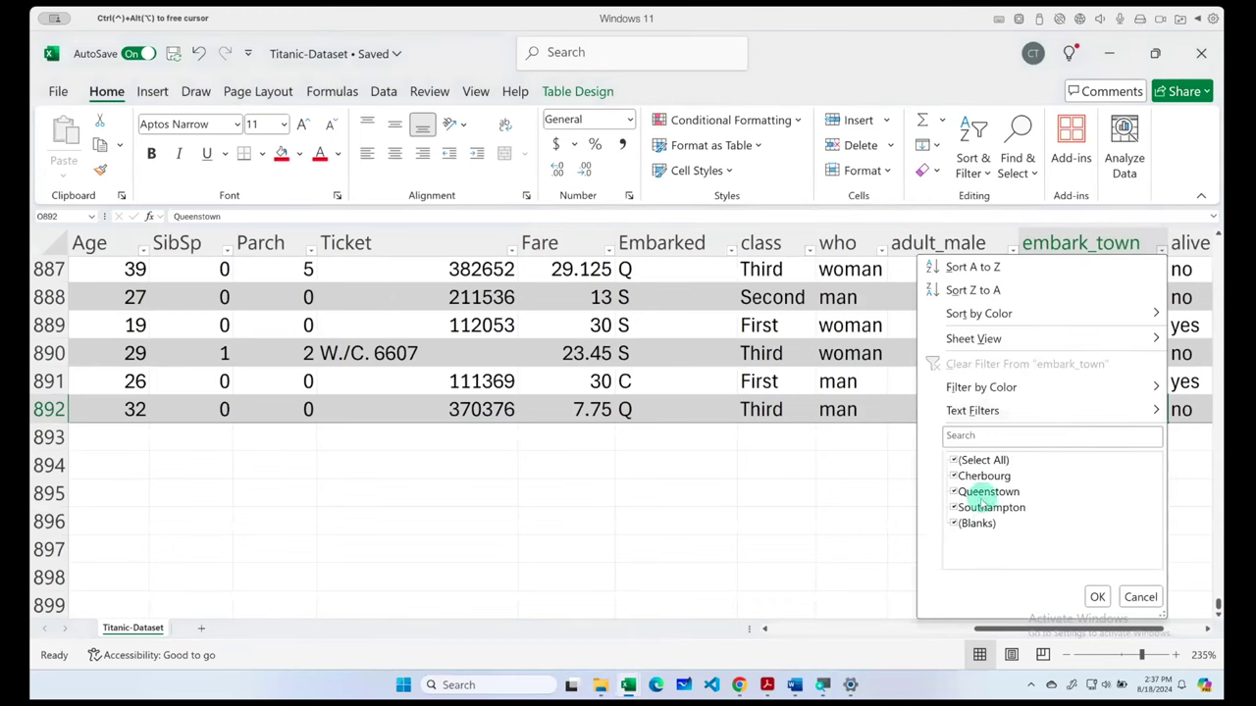
click(952, 523)
click(1095, 596)
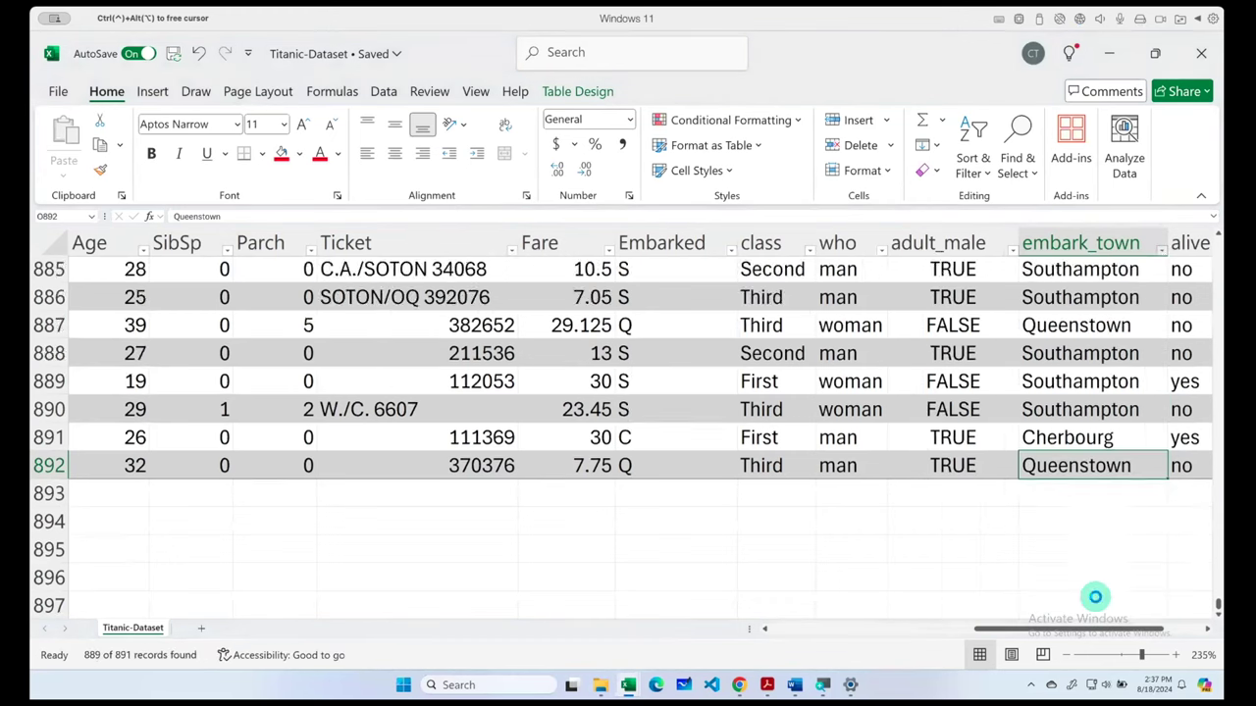
- Try entering a MODE formula on the embark_town column in cell O893
click(1097, 444)
text(=)
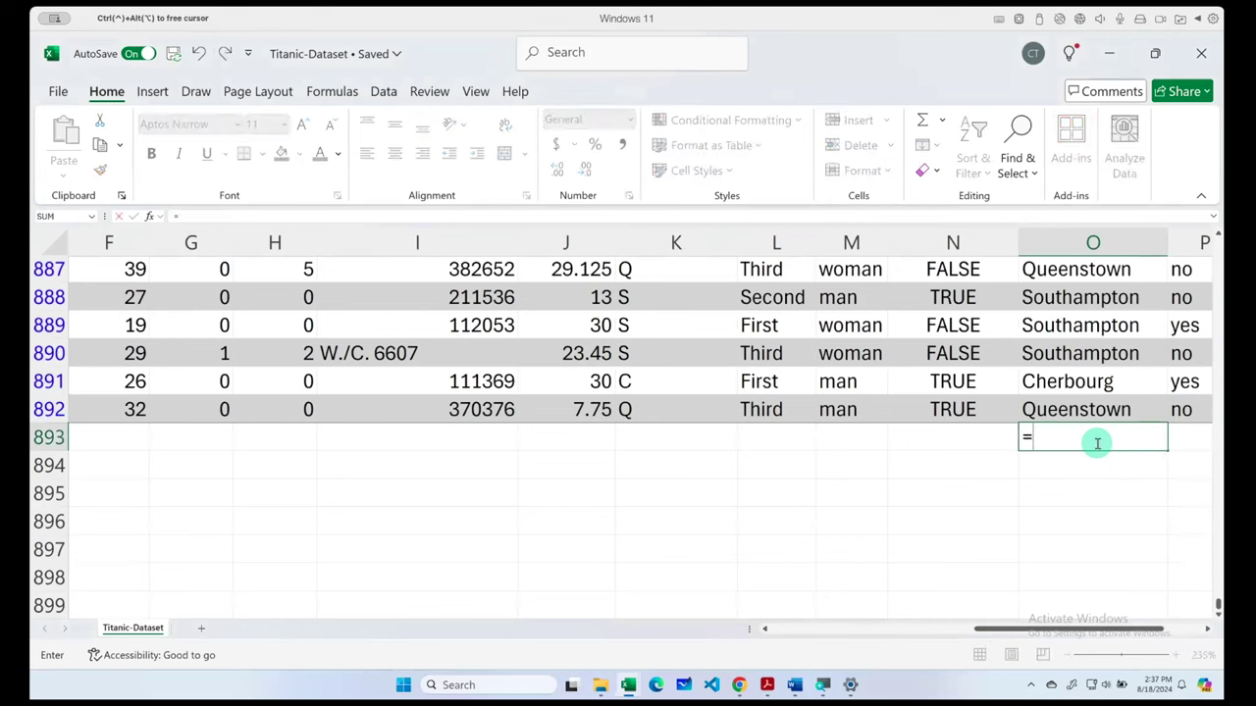
text(mode)
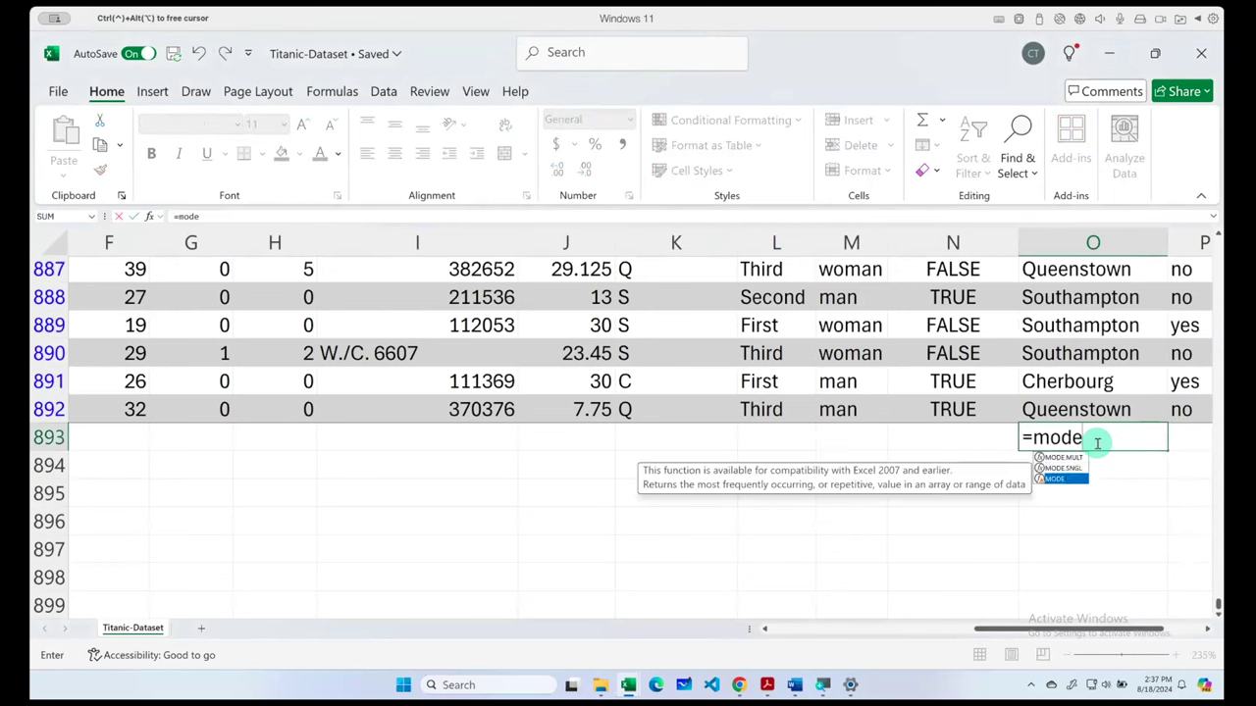
key(Tab)
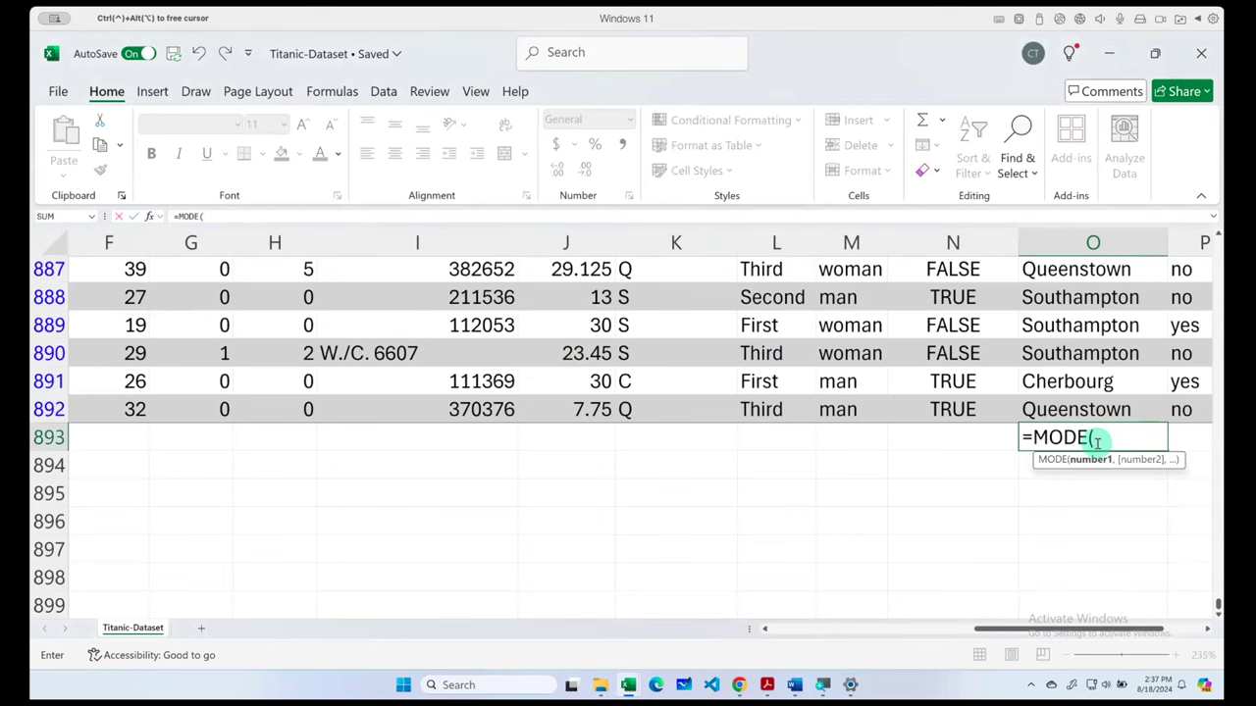
key(BackSpace)
key(Down)
key(Down)
key(Tab)
text(town)
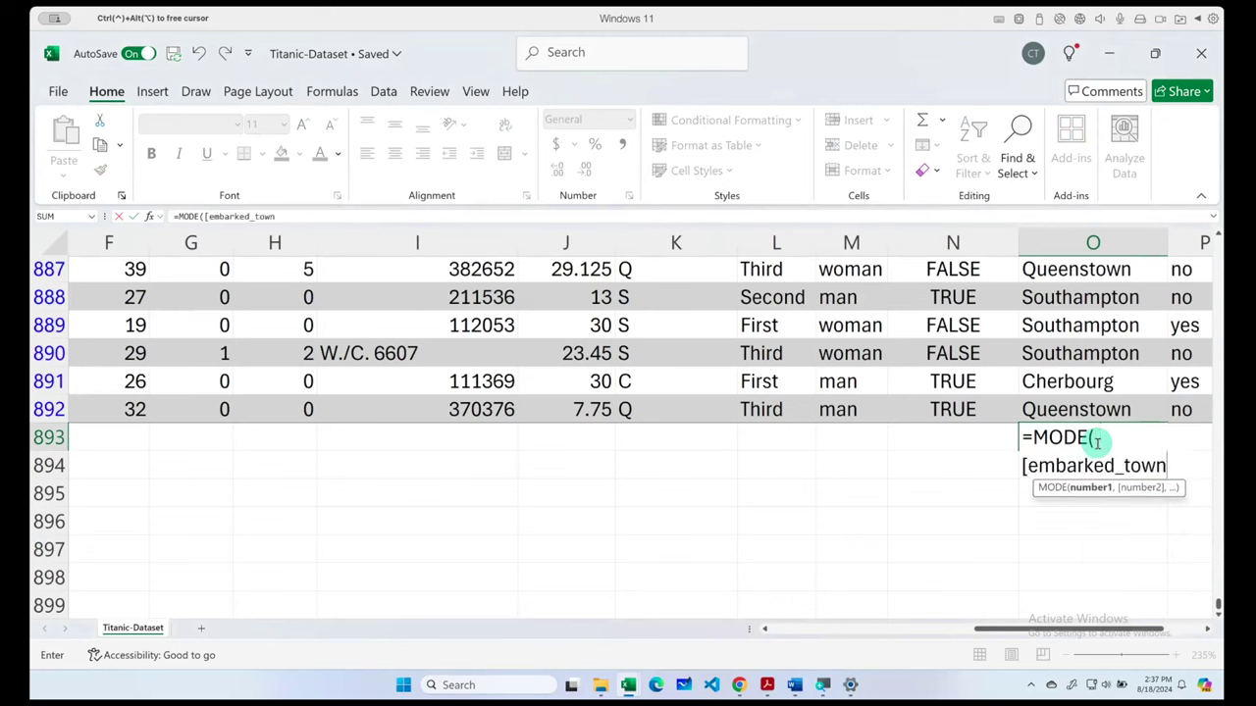
text(]))
key(Return)
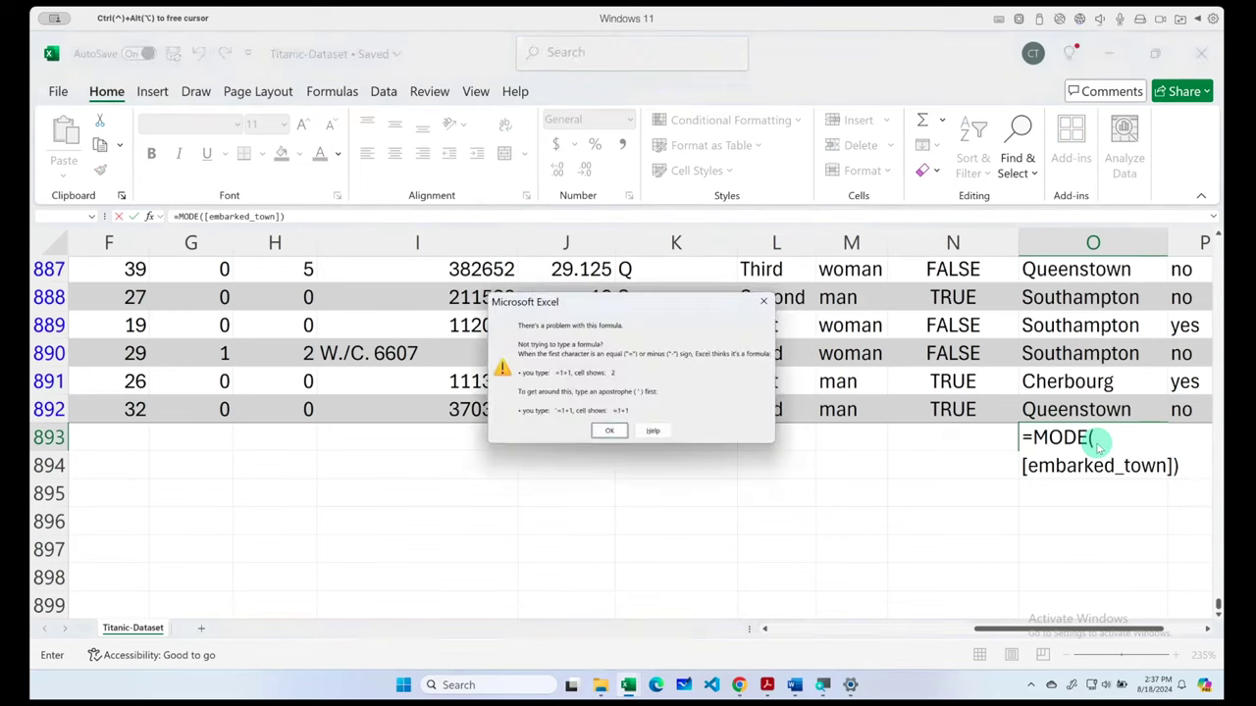
key(Return)
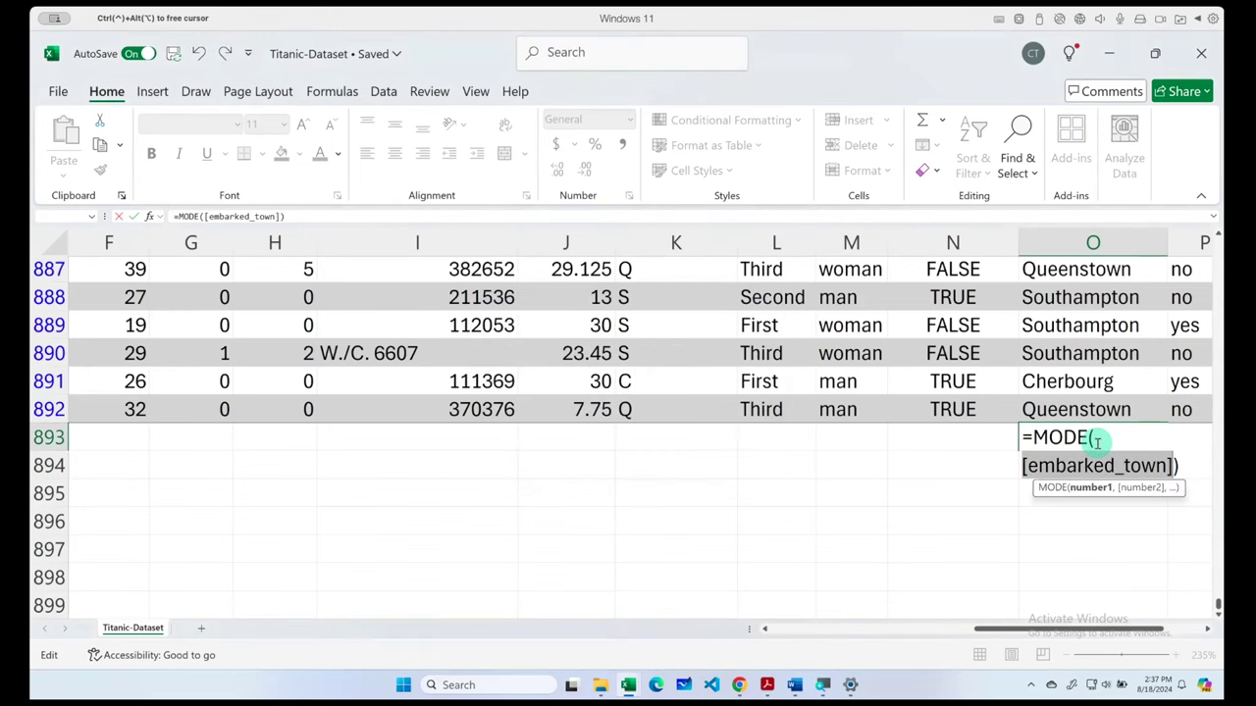
- Cancel the unfinished MODE formula and scroll back to the top of the table
scroll(1098, 440, down, 1)
scroll(1098, 440, up, 2)
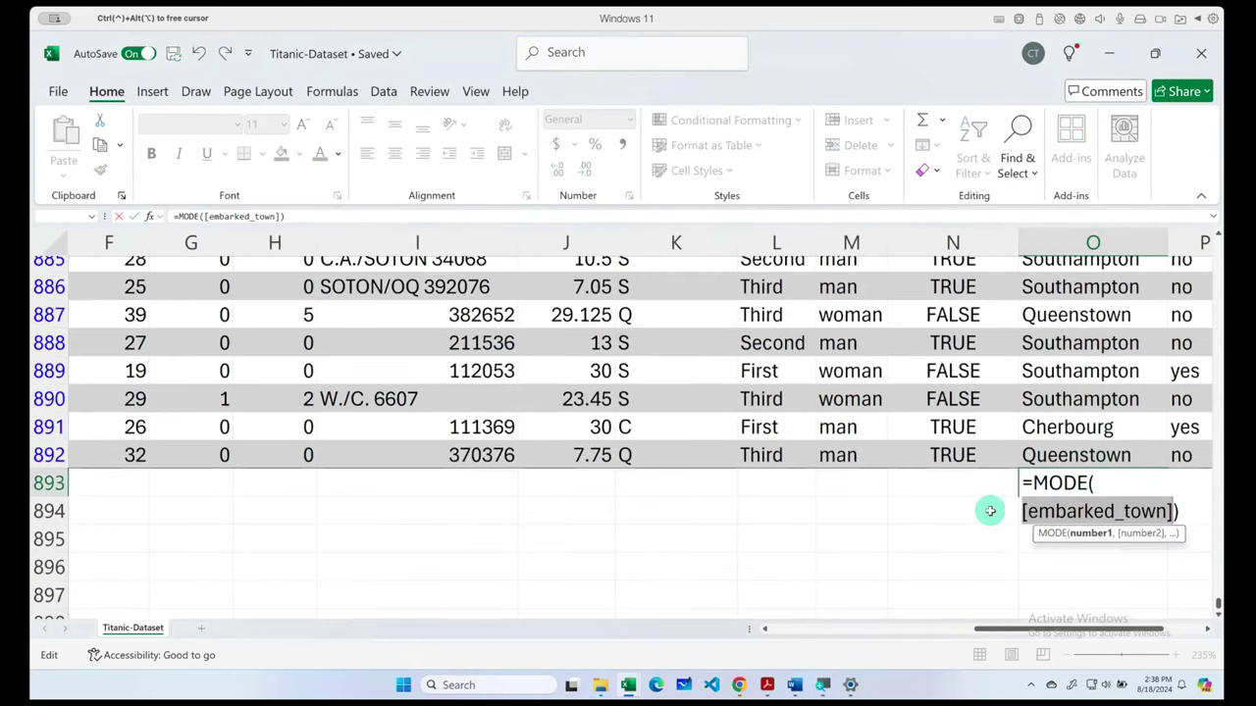
click(928, 527)
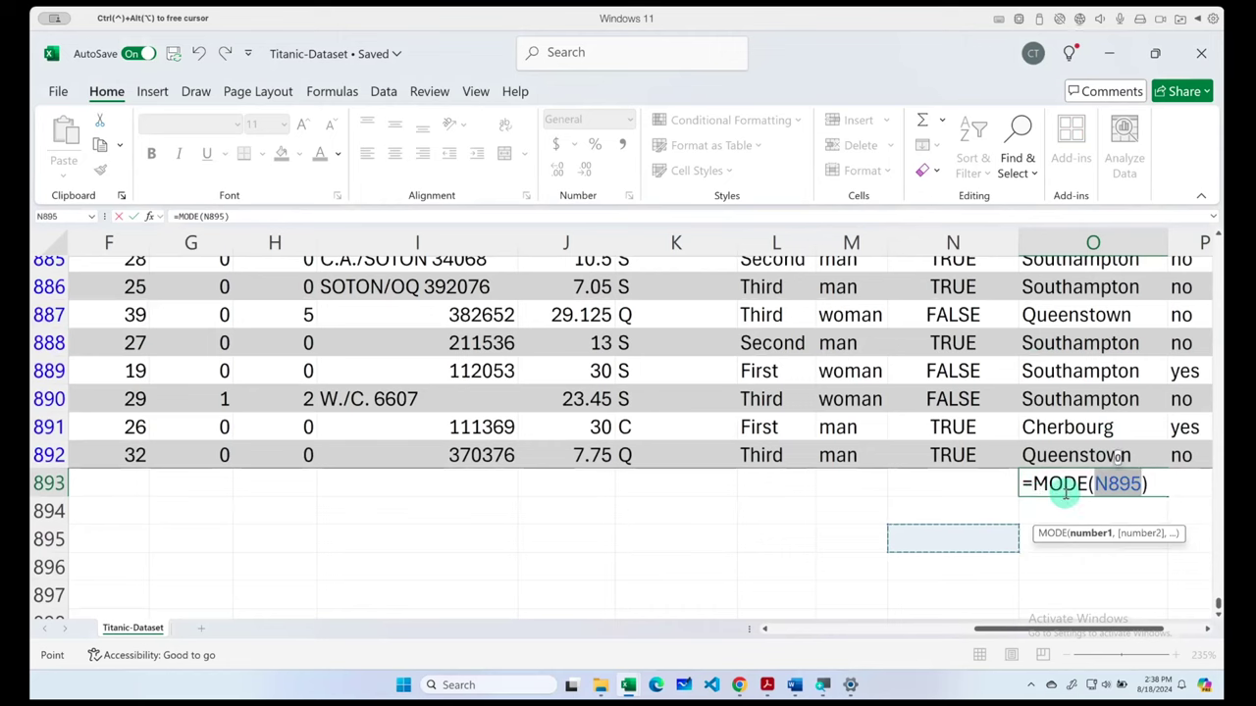
key(Escape)
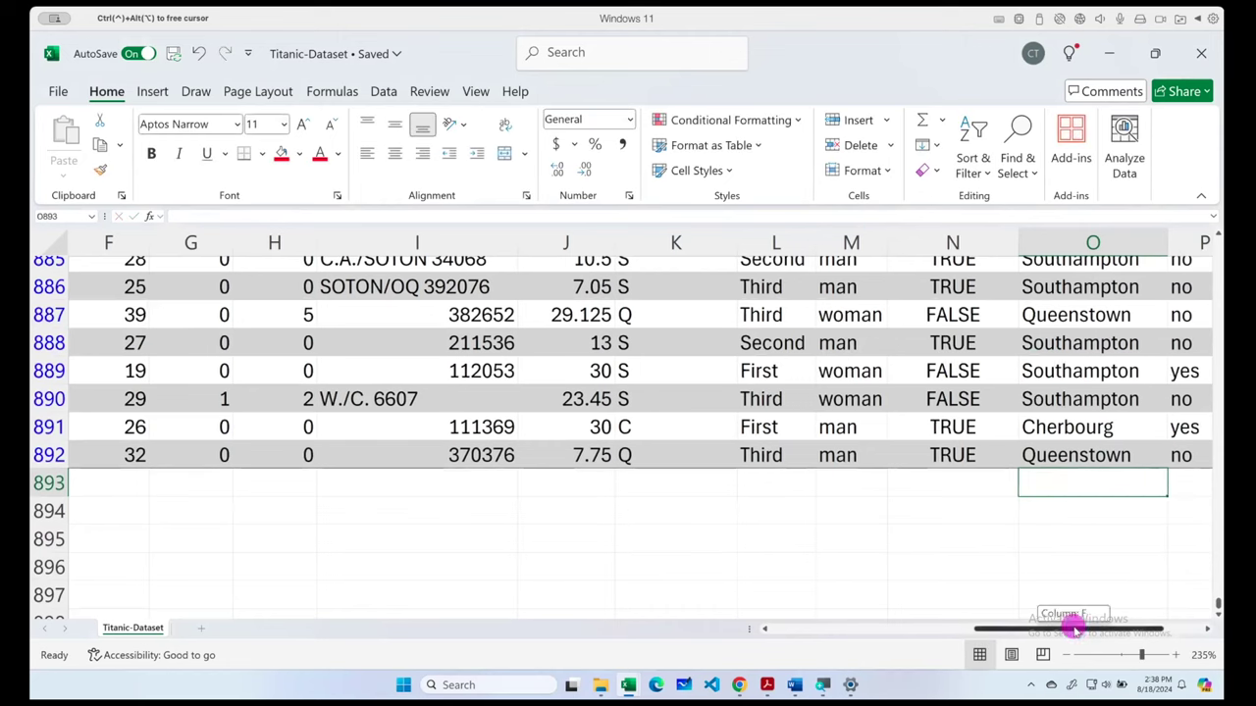
scroll(1073, 622, right, 3)
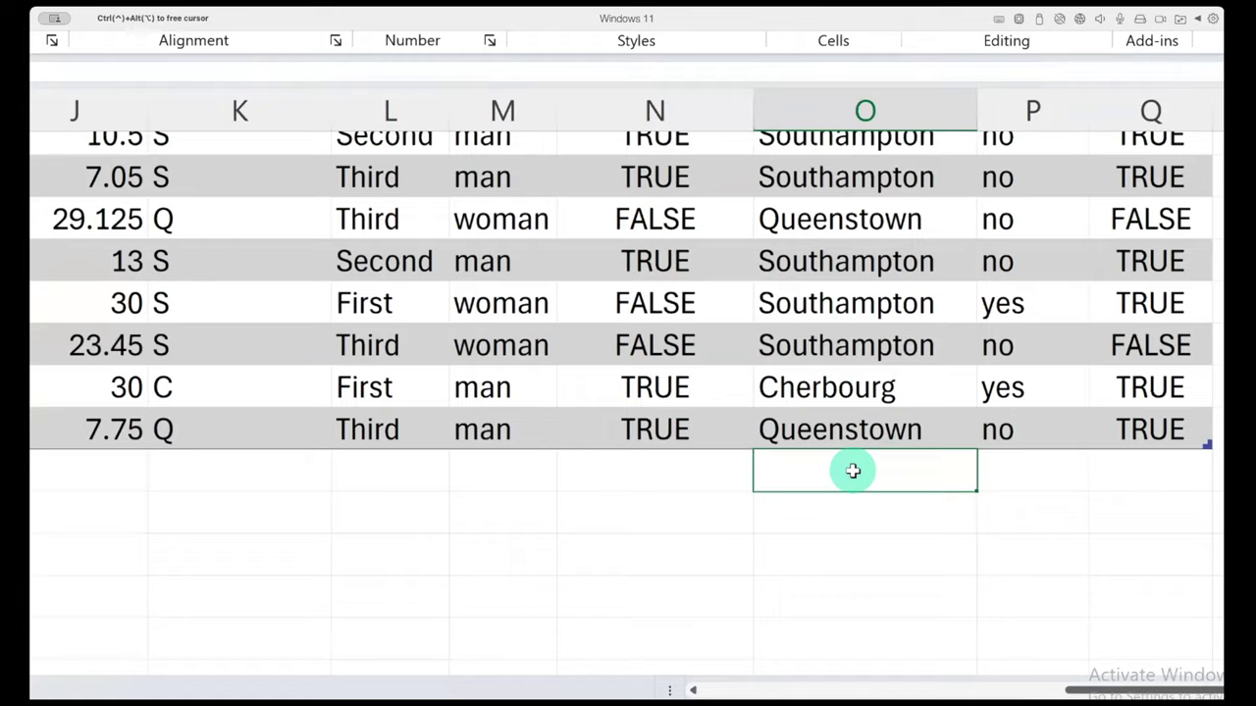
scroll(871, 483, up, 20)
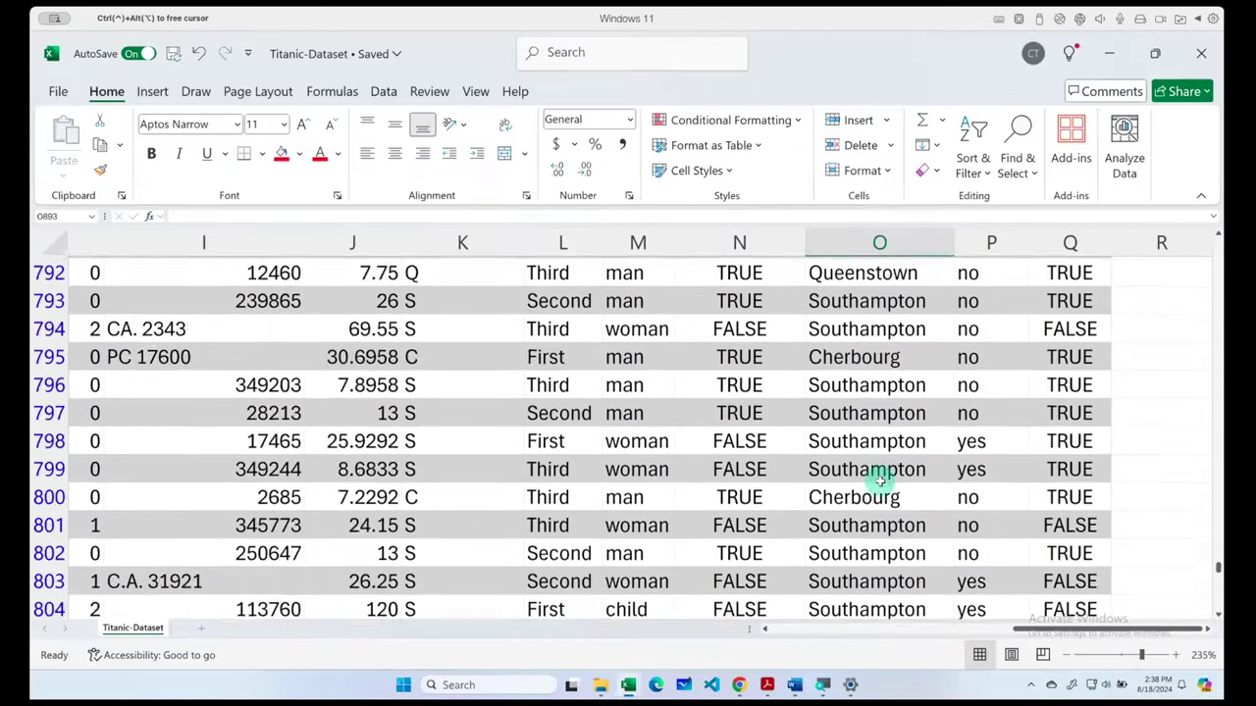
scroll(877, 476, up, 20)
mouse_move(1210, 526)
mouse_down()
mouse_move(1216, 412)
mouse_move(1199, 230)
mouse_up()
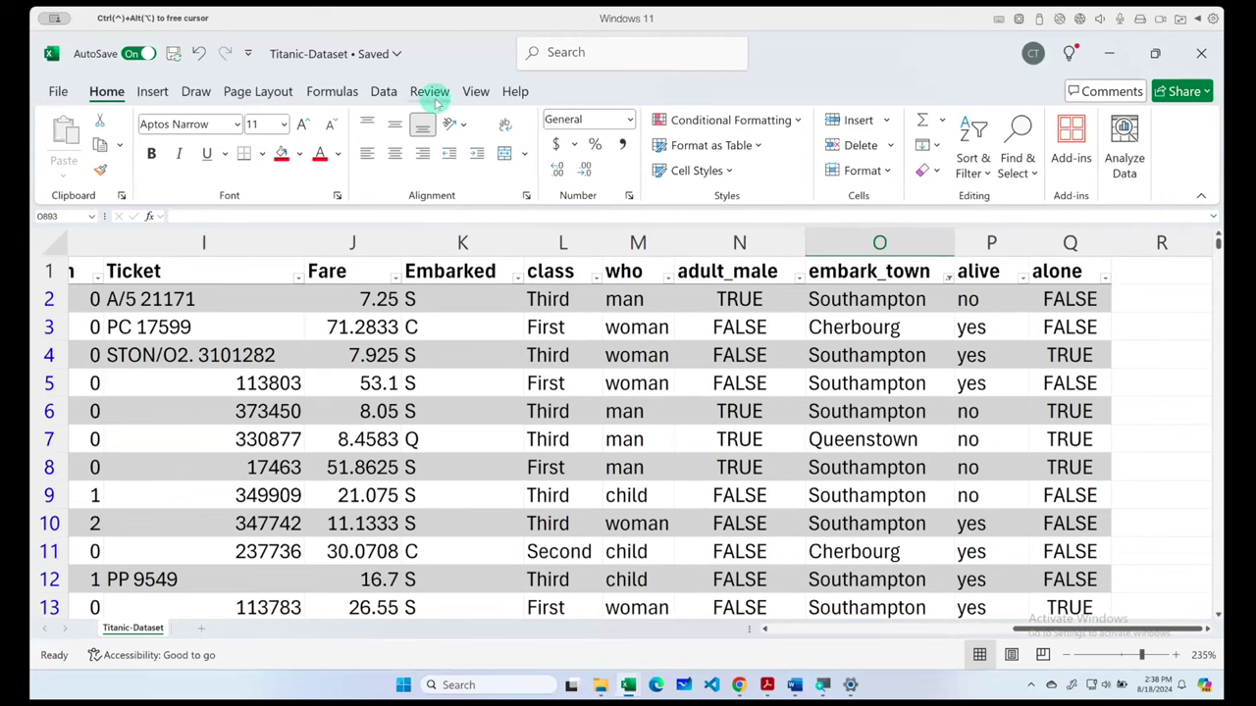
- Browse the Data, Review and View tabs and select an Embarked cell
click(383, 92)
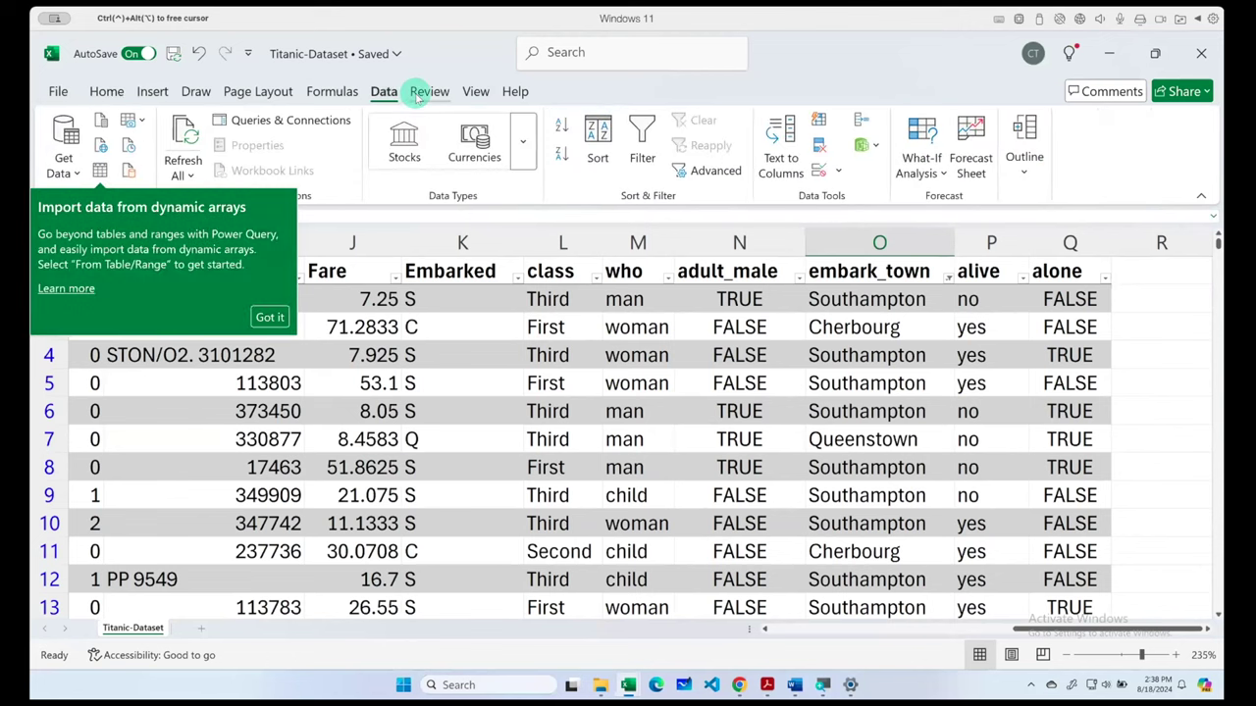
click(427, 92)
click(477, 92)
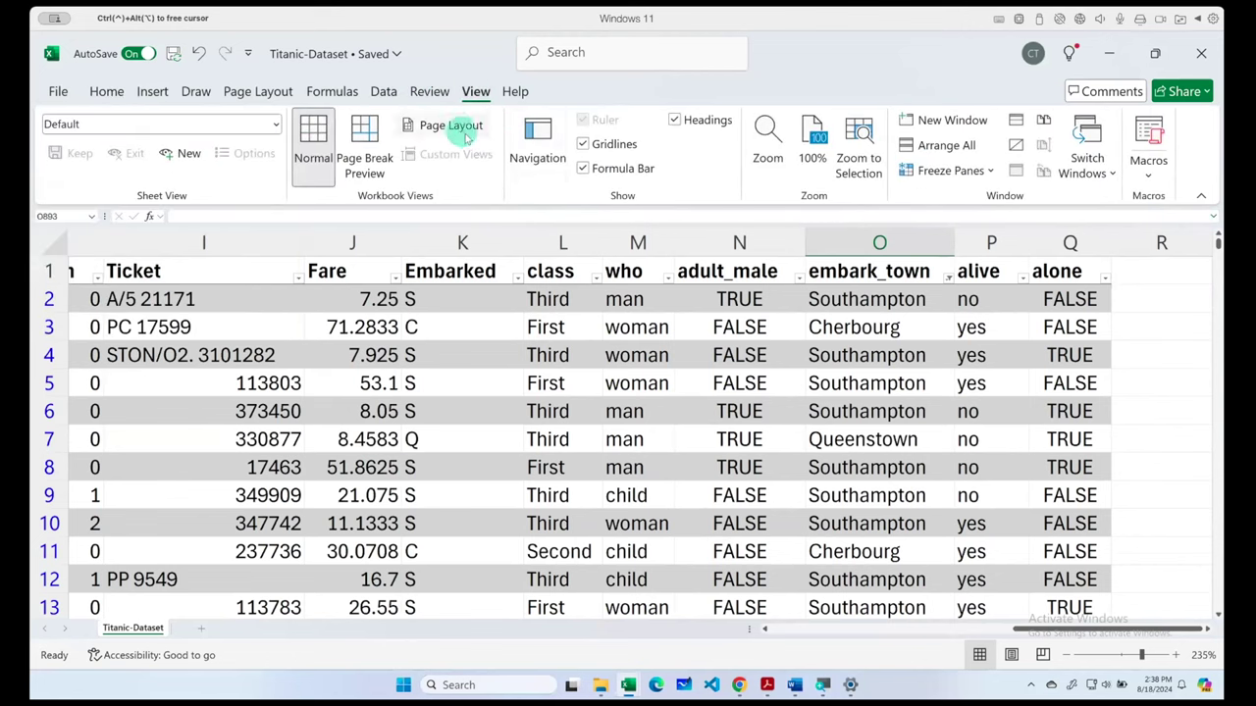
click(383, 91)
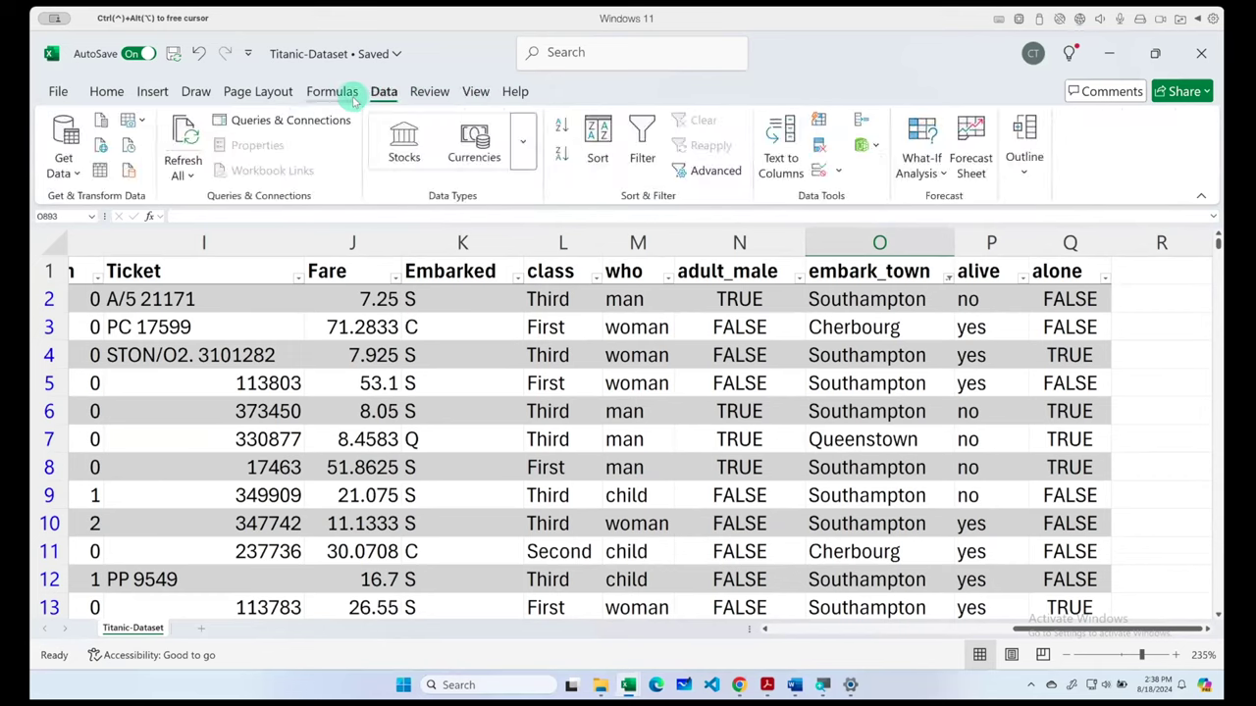
click(427, 304)
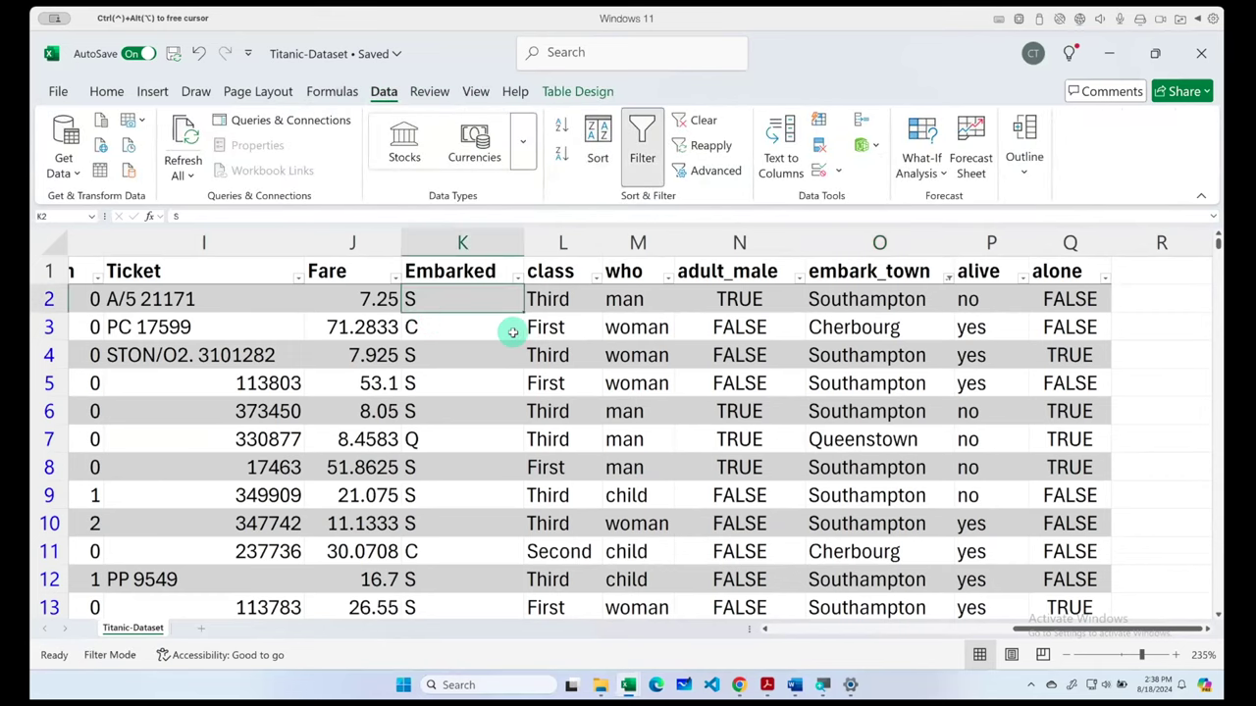
scroll(412, 92, down, 1)
scroll(379, 90, up, 2)
scroll(370, 91, up, 1)
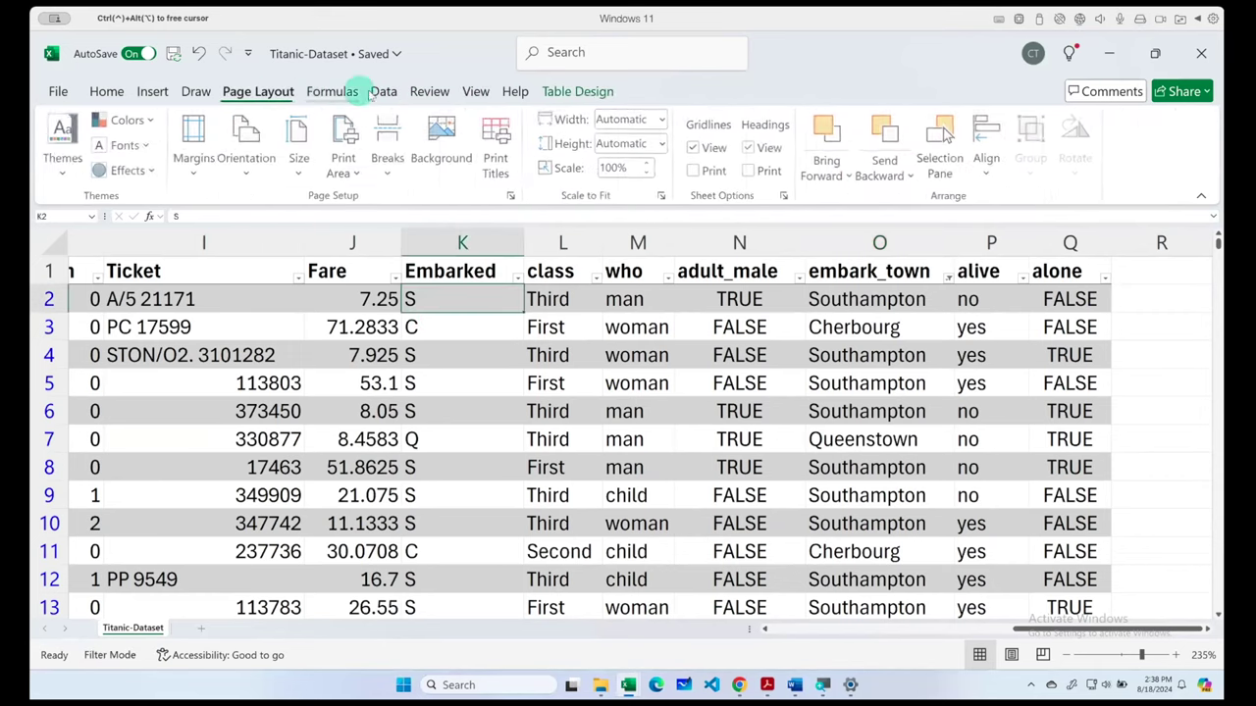
- Cycle through Home, Insert, Draw, Page Layout, Formulas, Data, Table Design and Help, ending on View
click(464, 91)
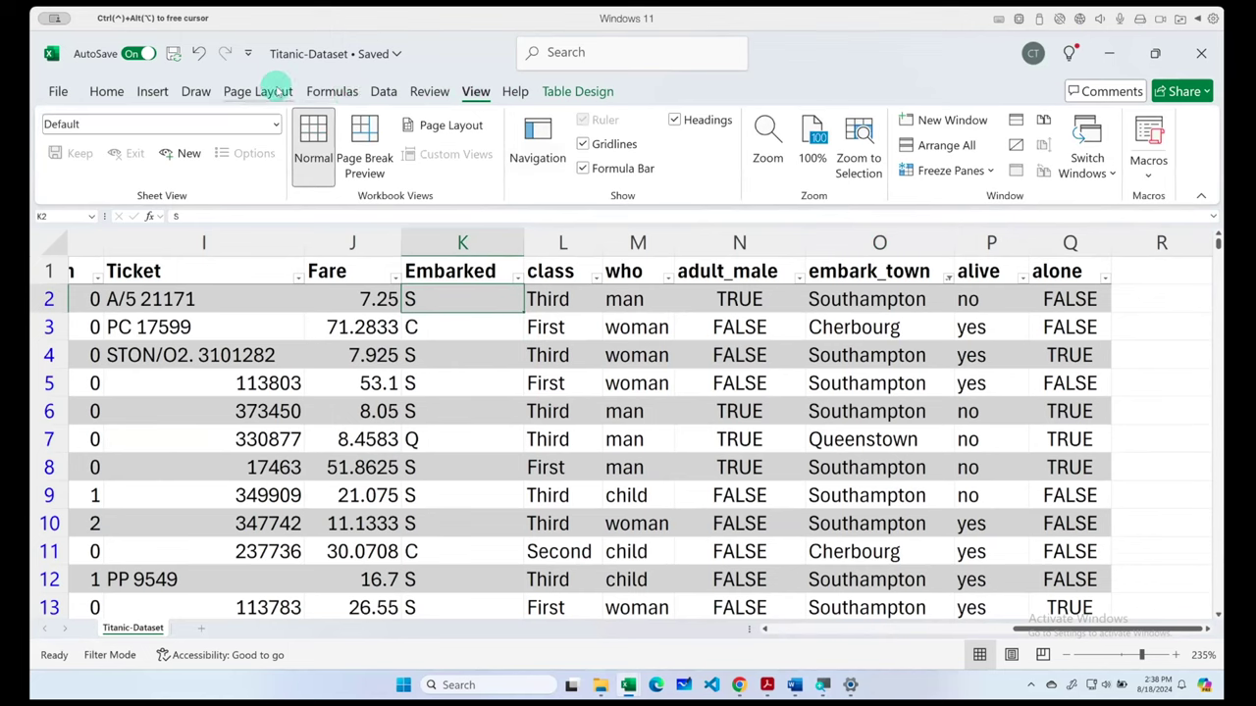
click(106, 91)
click(154, 91)
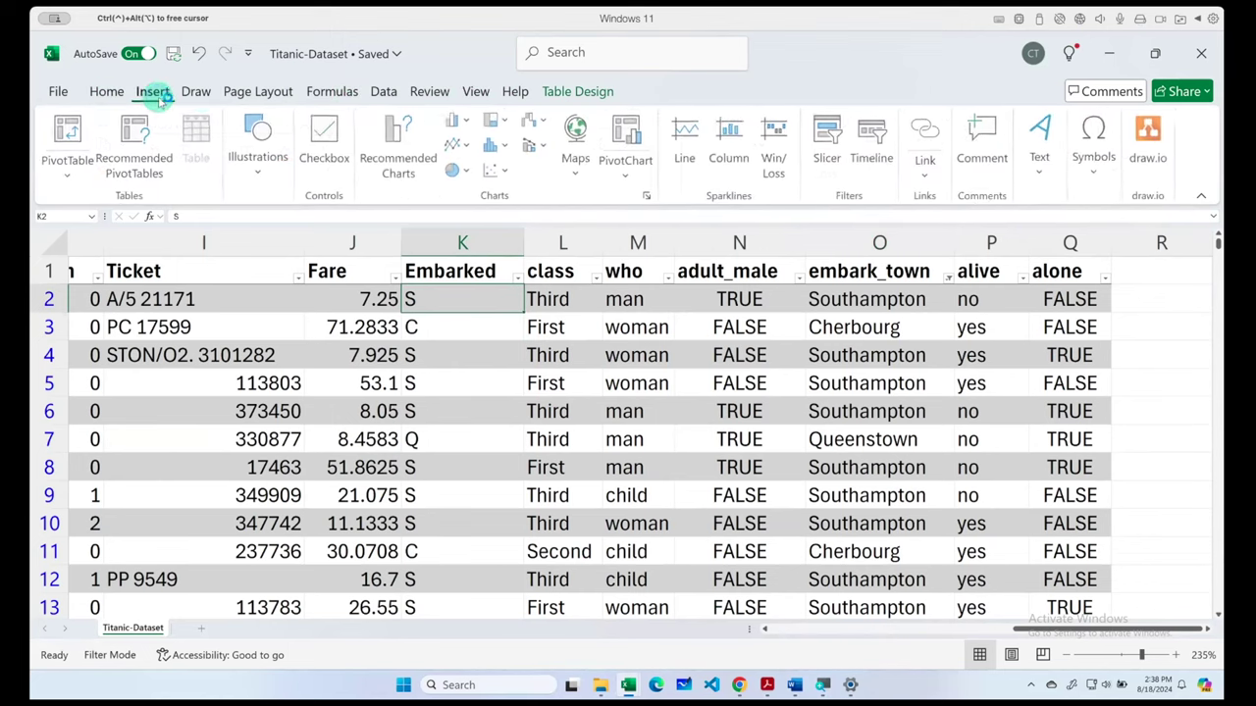
click(196, 92)
click(250, 91)
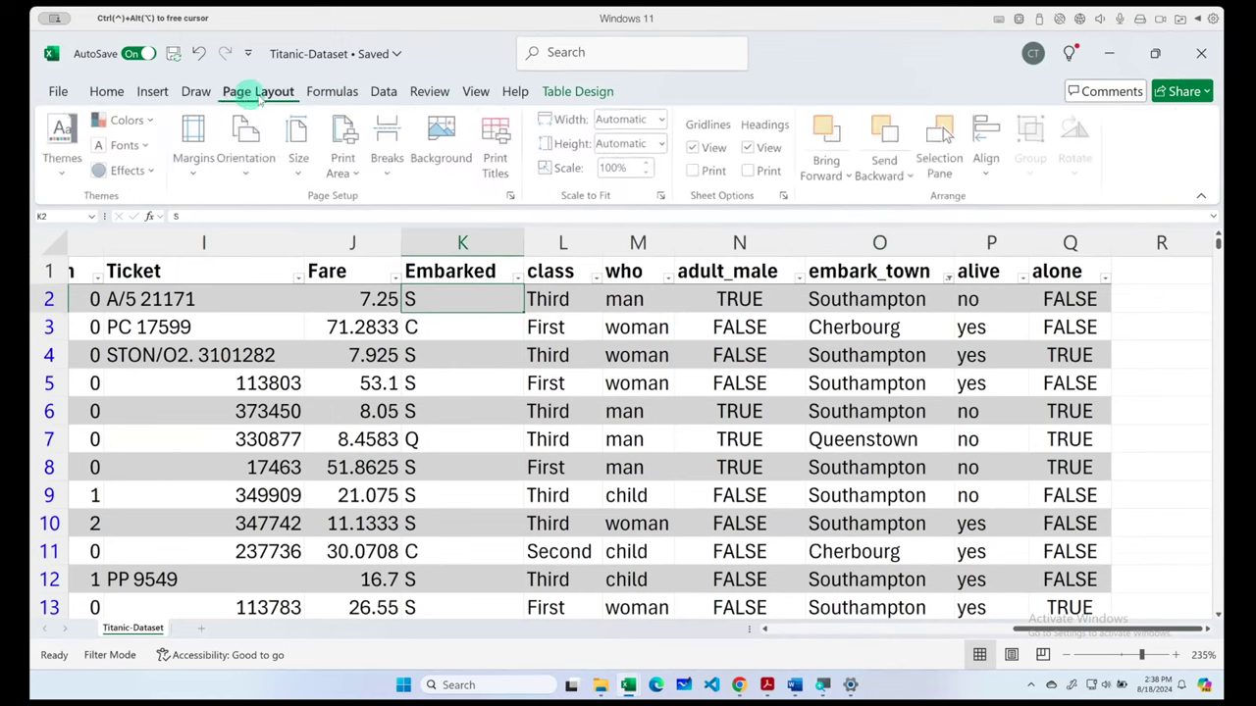
click(327, 91)
click(376, 92)
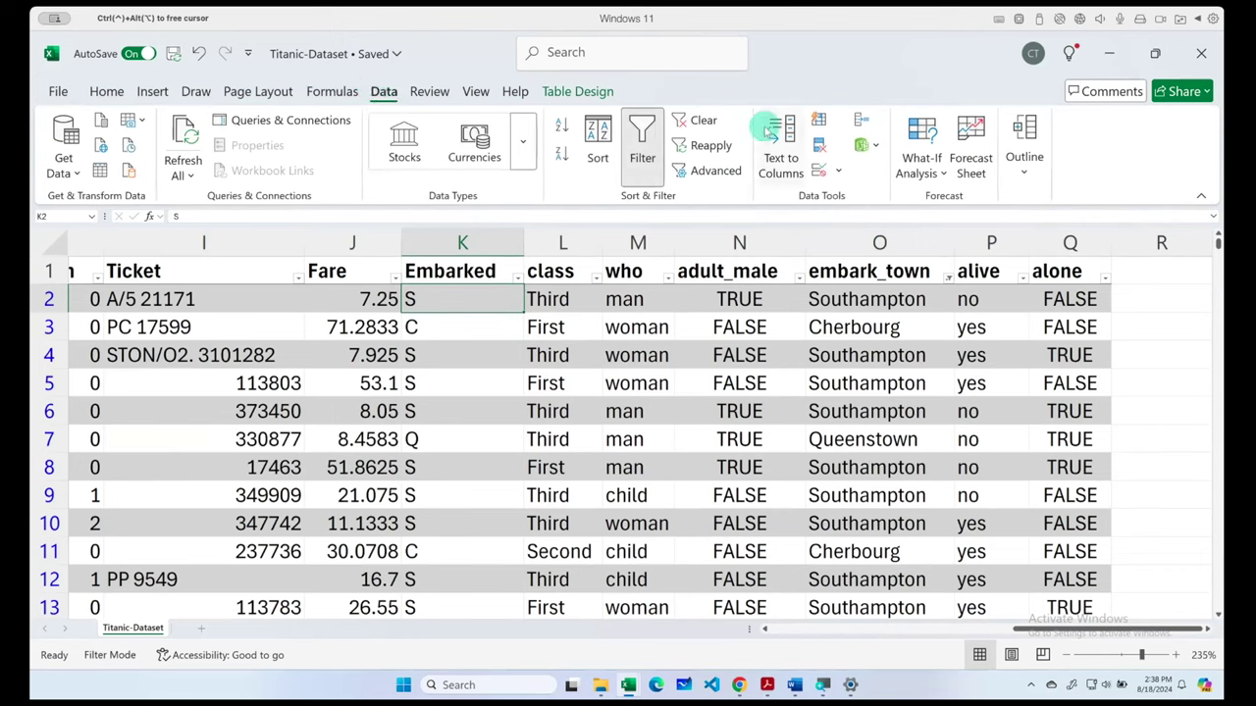
click(589, 91)
click(515, 92)
click(475, 91)
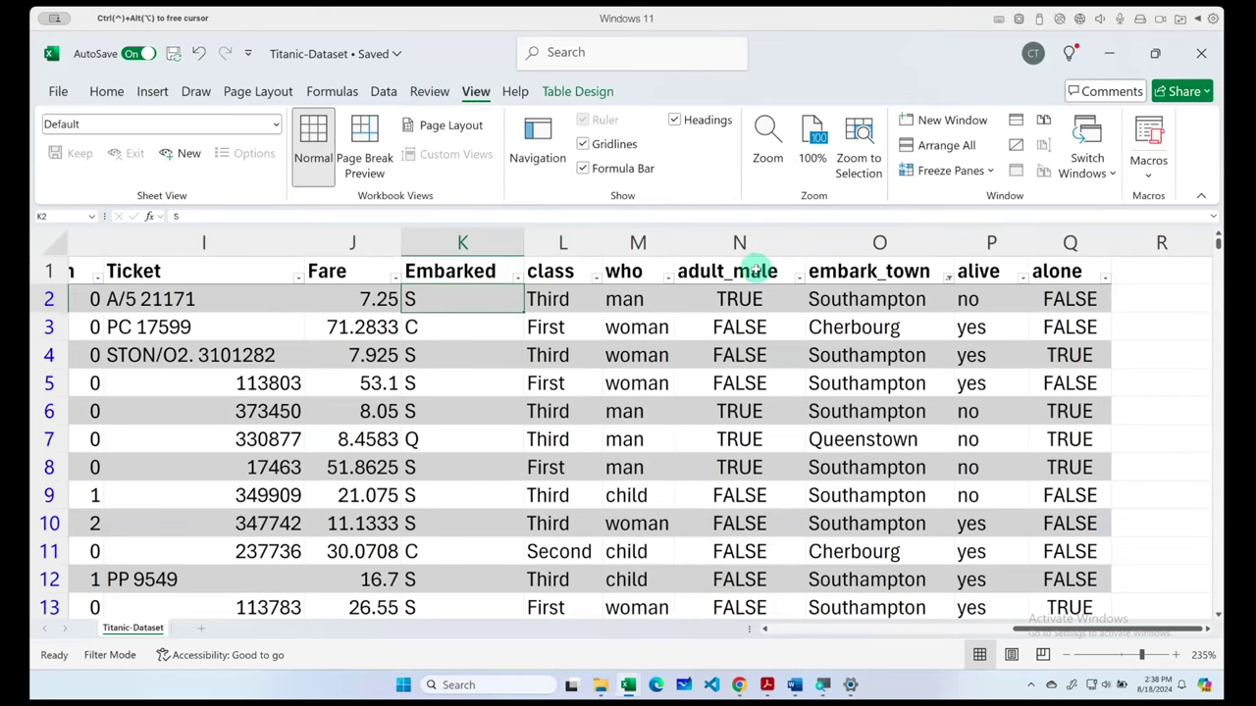
- Scroll down to row 893 and select the empty cell O893 below embark_town
scroll(757, 304, down, 3)
scroll(760, 304, down, 9)
scroll(840, 409, down, 6)
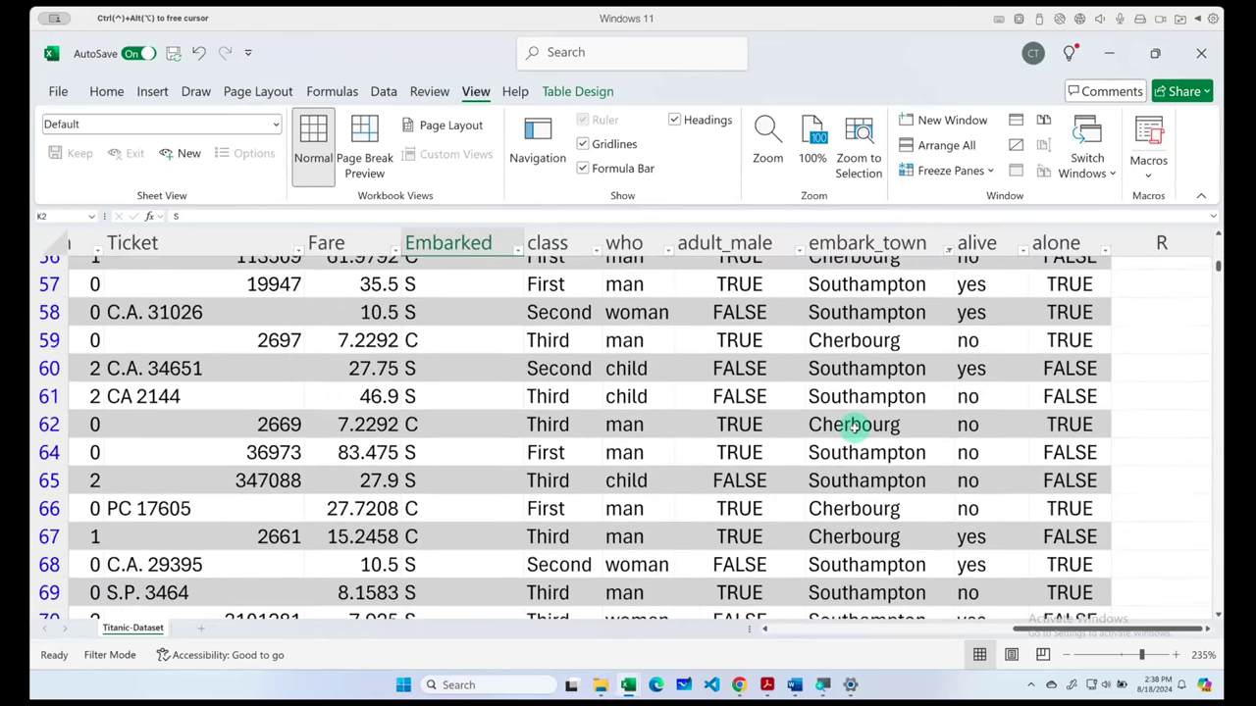
scroll(849, 421, down, 7)
scroll(855, 426, down, 2)
scroll(856, 429, down, 7)
scroll(843, 426, down, 17)
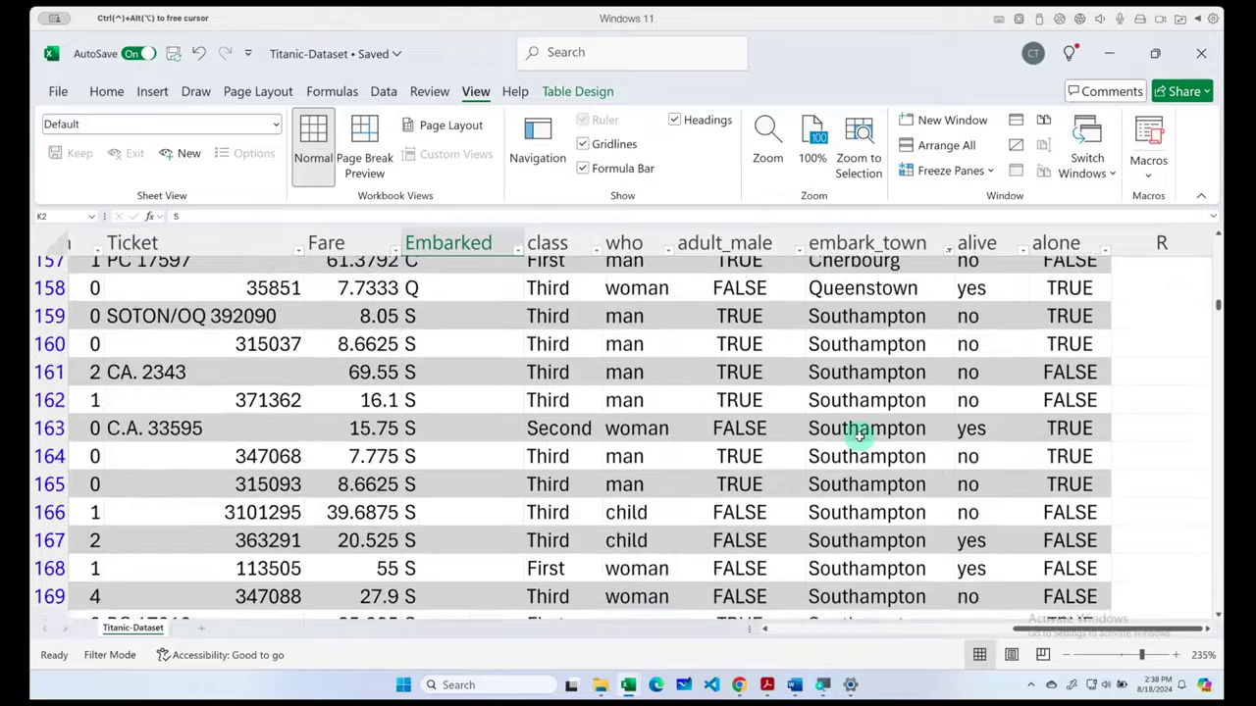
scroll(861, 435, down, 20)
scroll(860, 435, down, 4)
scroll(859, 436, down, 20)
scroll(860, 432, down, 20)
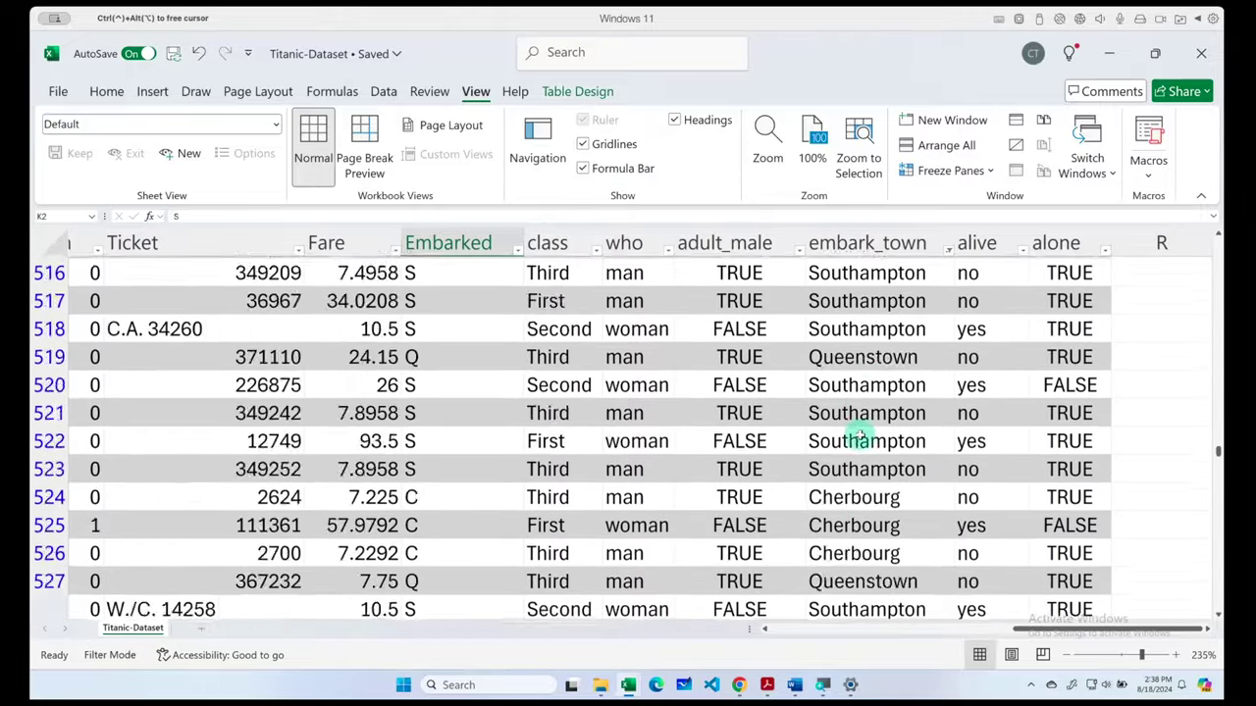
scroll(861, 432, down, 19)
scroll(859, 431, down, 20)
scroll(859, 432, down, 17)
scroll(860, 431, down, 11)
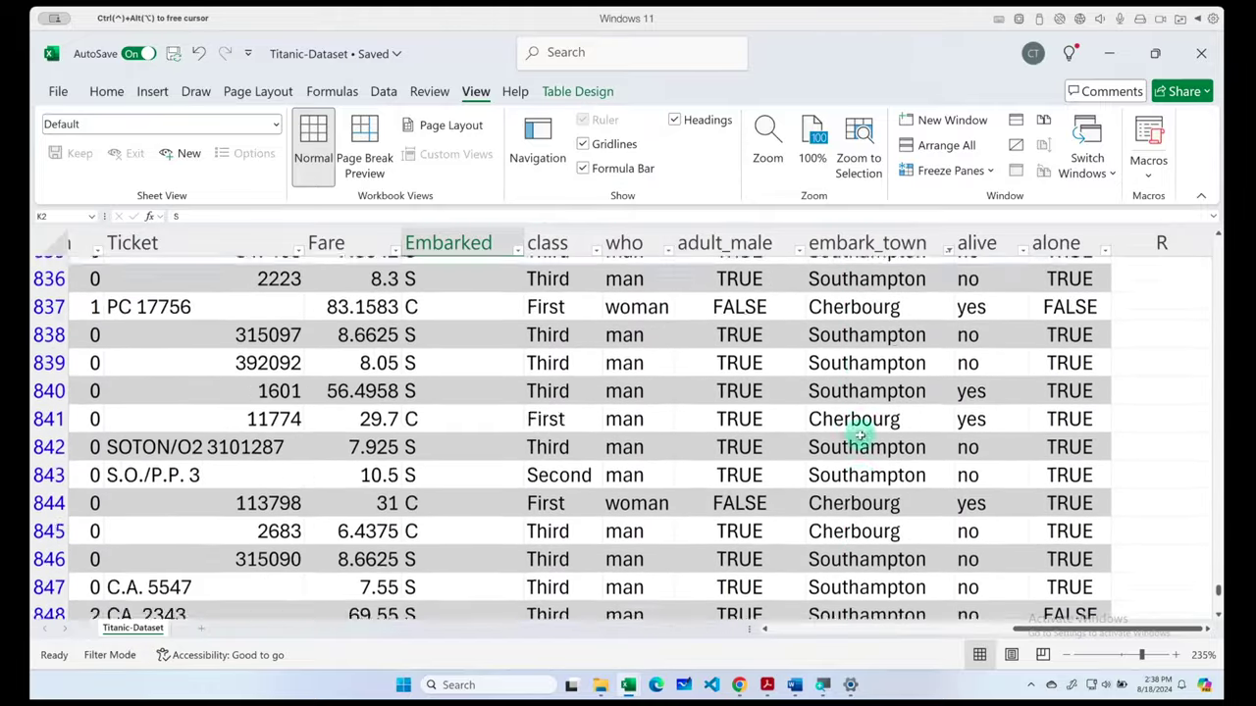
scroll(860, 434, down, 7)
scroll(859, 436, down, 7)
scroll(859, 436, down, 6)
scroll(857, 434, up, 3)
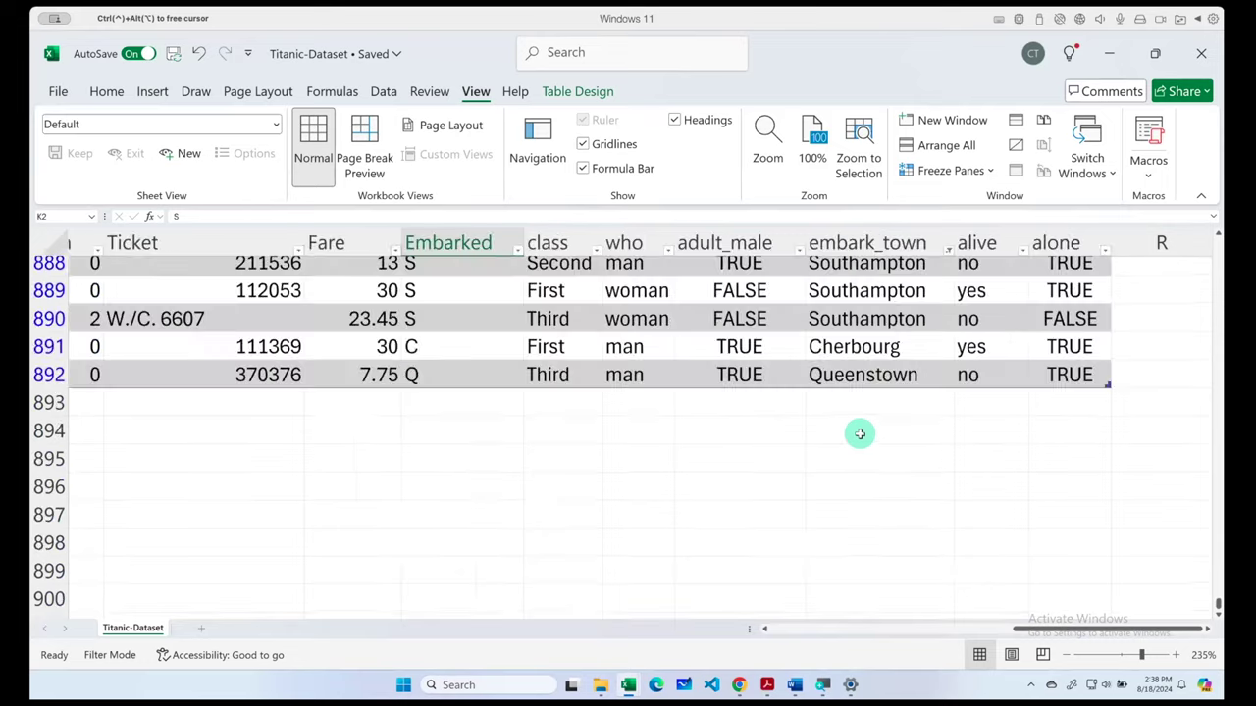
click(865, 406)
- Enter =MODE([embark_town]) in O893 and dismiss the formula-problem warning
text(=)
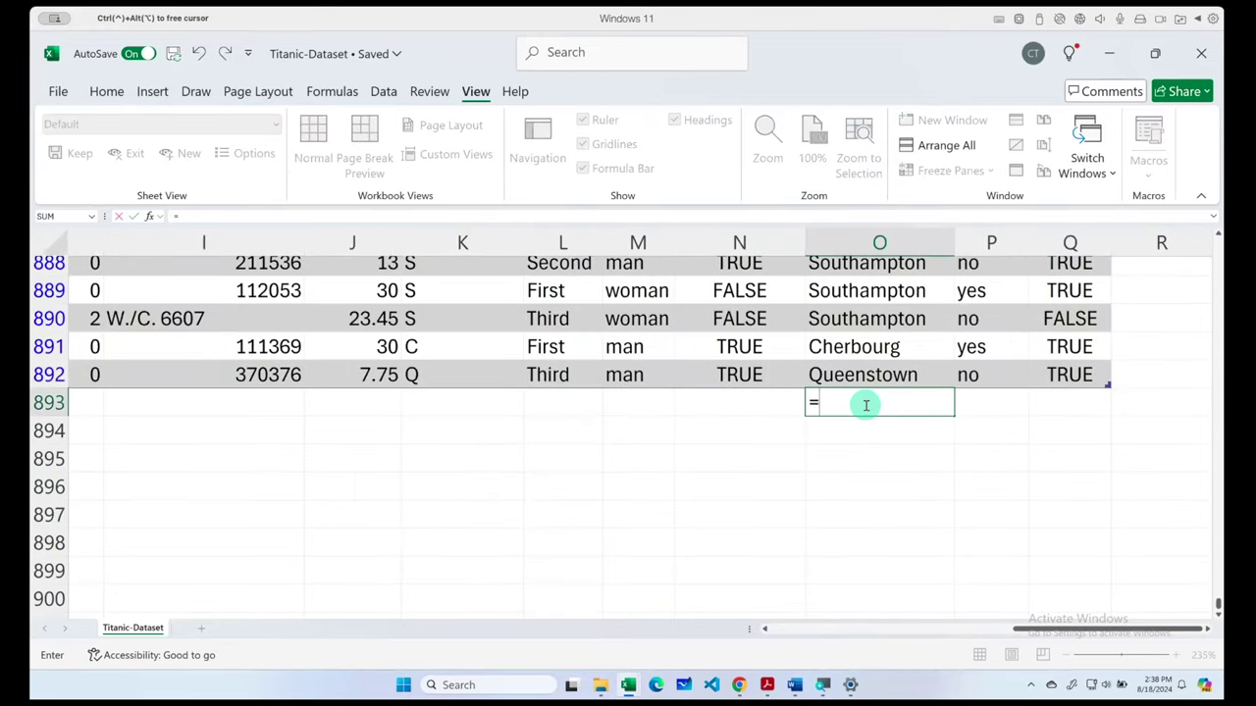
key(Down)
key(Down)
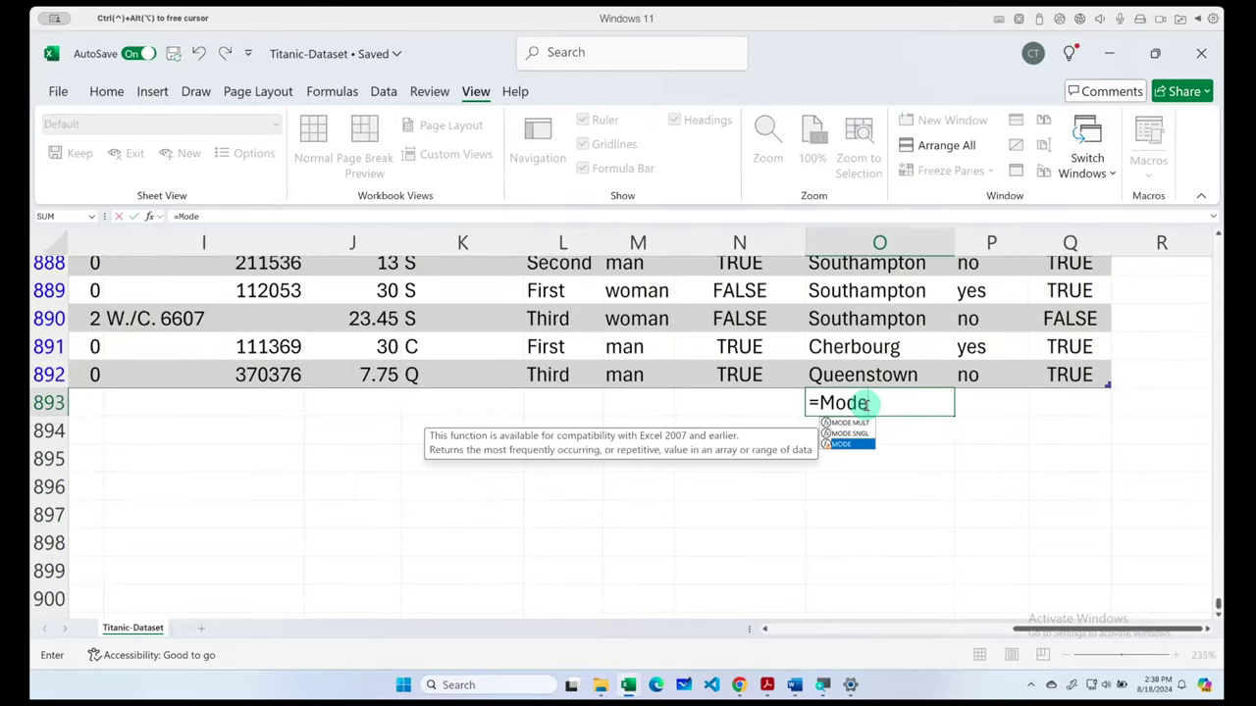
key(Tab)
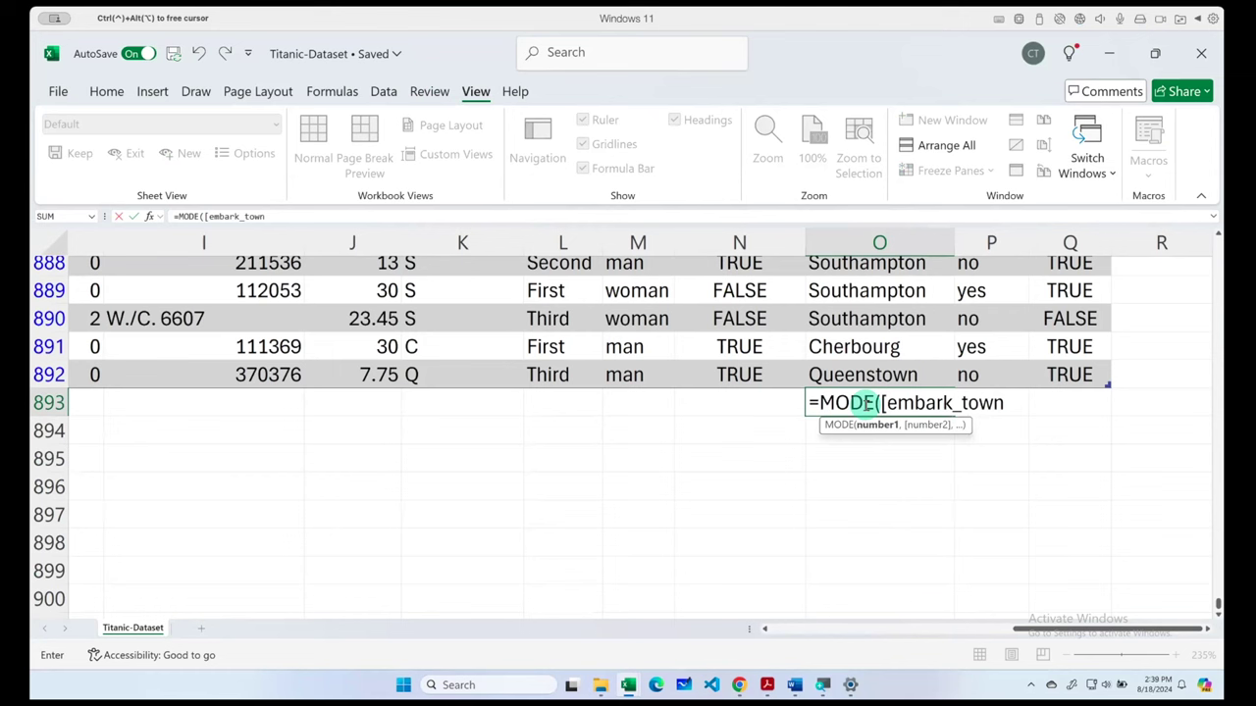
text())
key(Return)
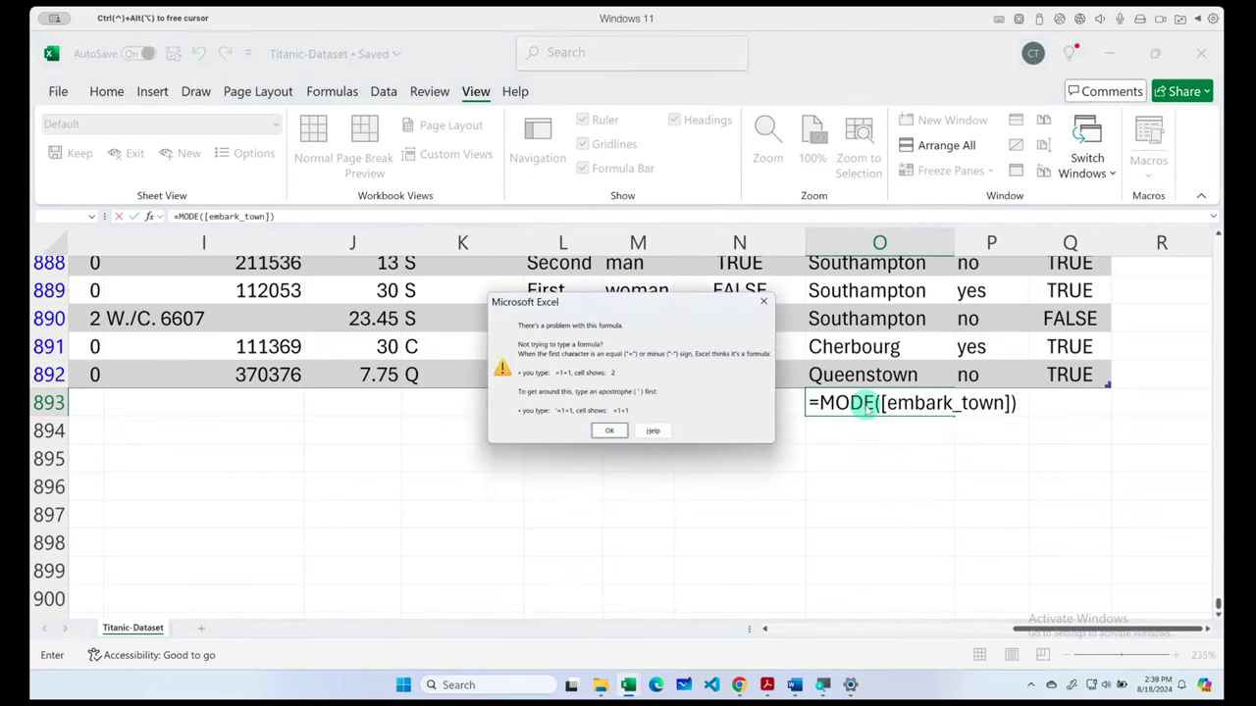
click(601, 432)
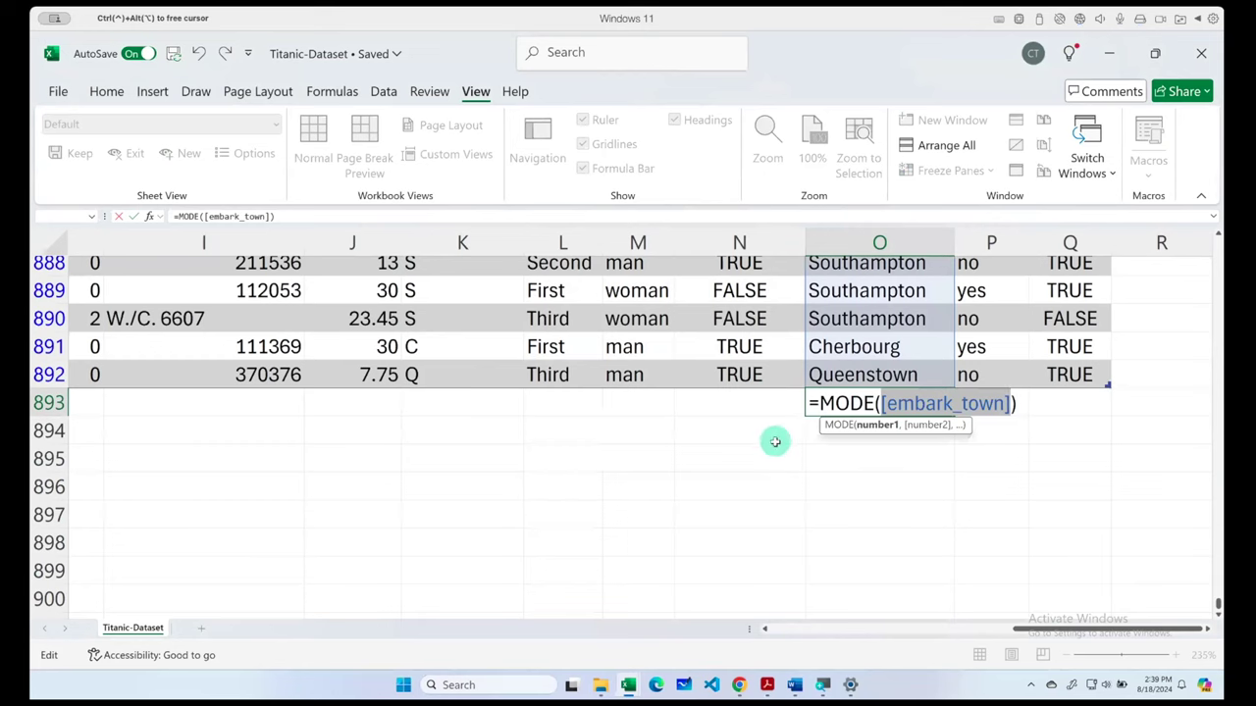
- Abandon the broken MODE formula and check the embark_town values near the table's end
scroll(765, 412, up, 5)
scroll(760, 394, up, 4)
key(Escape)
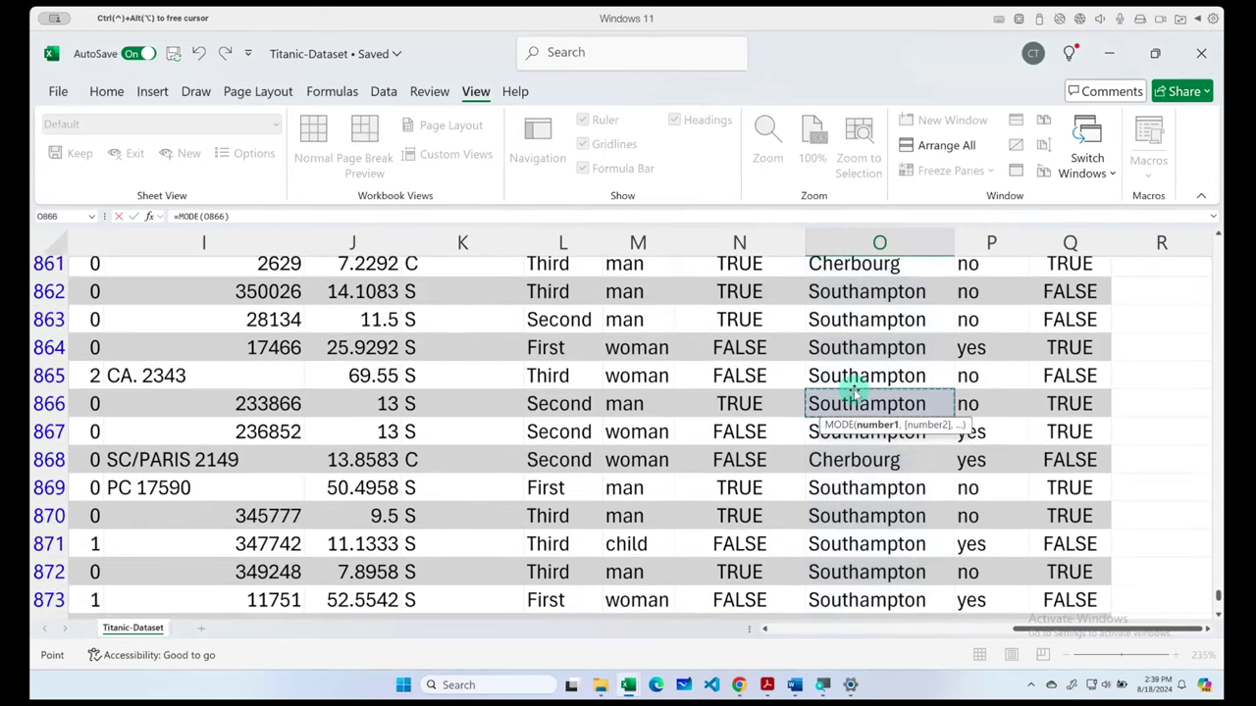
scroll(840, 387, down, 2)
scroll(848, 388, down, 5)
scroll(849, 386, up, 5)
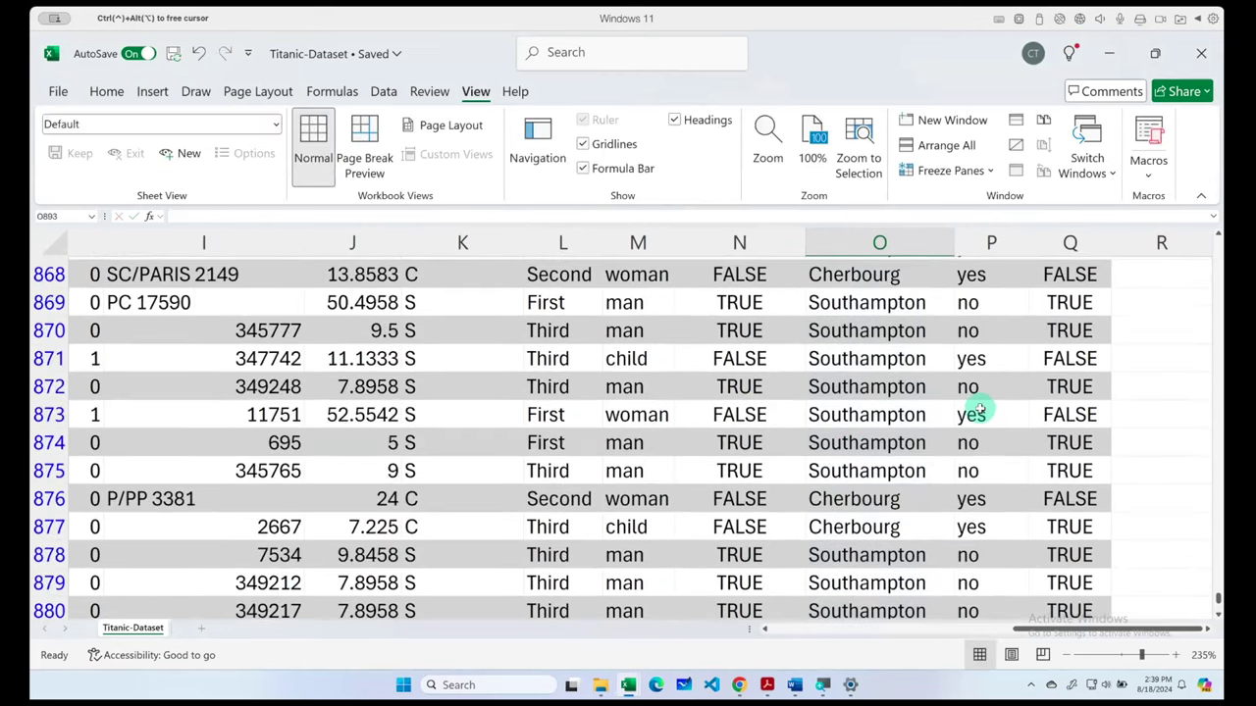
scroll(971, 427, down, 5)
click(924, 535)
scroll(942, 505, up, 6)
scroll(937, 481, up, 5)
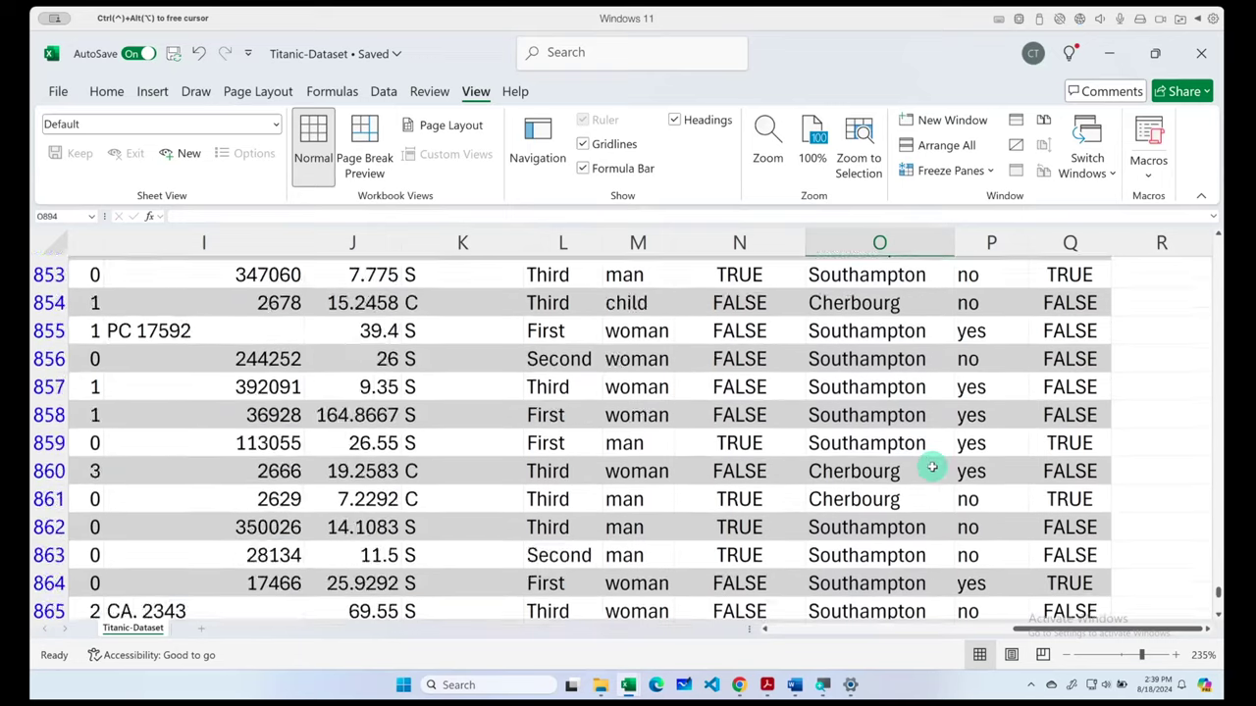
scroll(902, 432, up, 4)
click(871, 399)
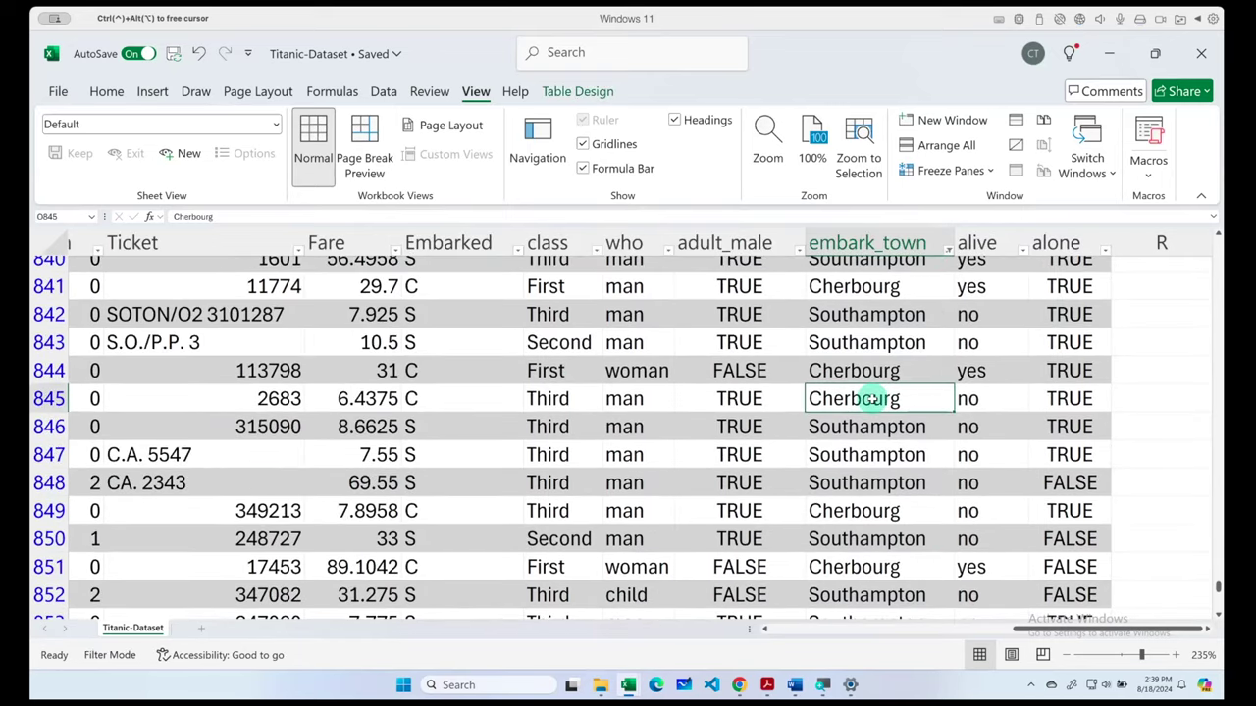
- Reopen the =MODE([embark_town]) formula in O893, cancel the edit, and undo it
scroll(871, 399, down, 2)
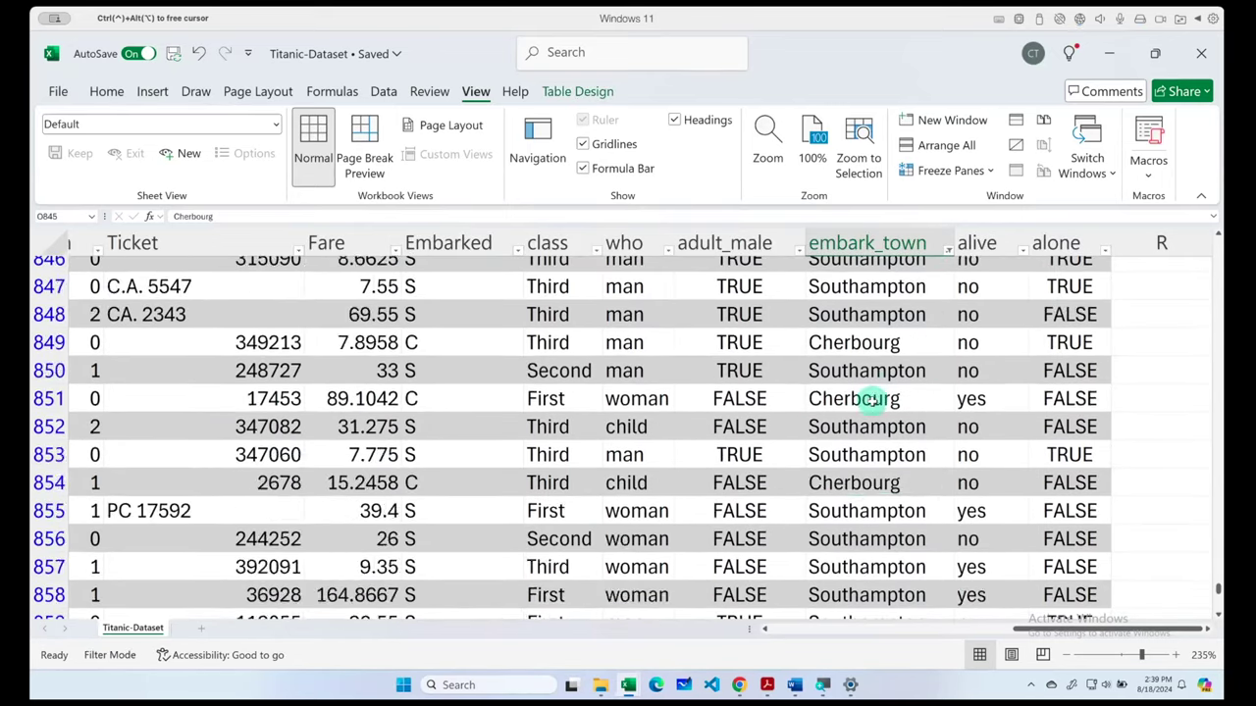
scroll(871, 401, down, 10)
scroll(871, 400, down, 1)
scroll(871, 402, down, 2)
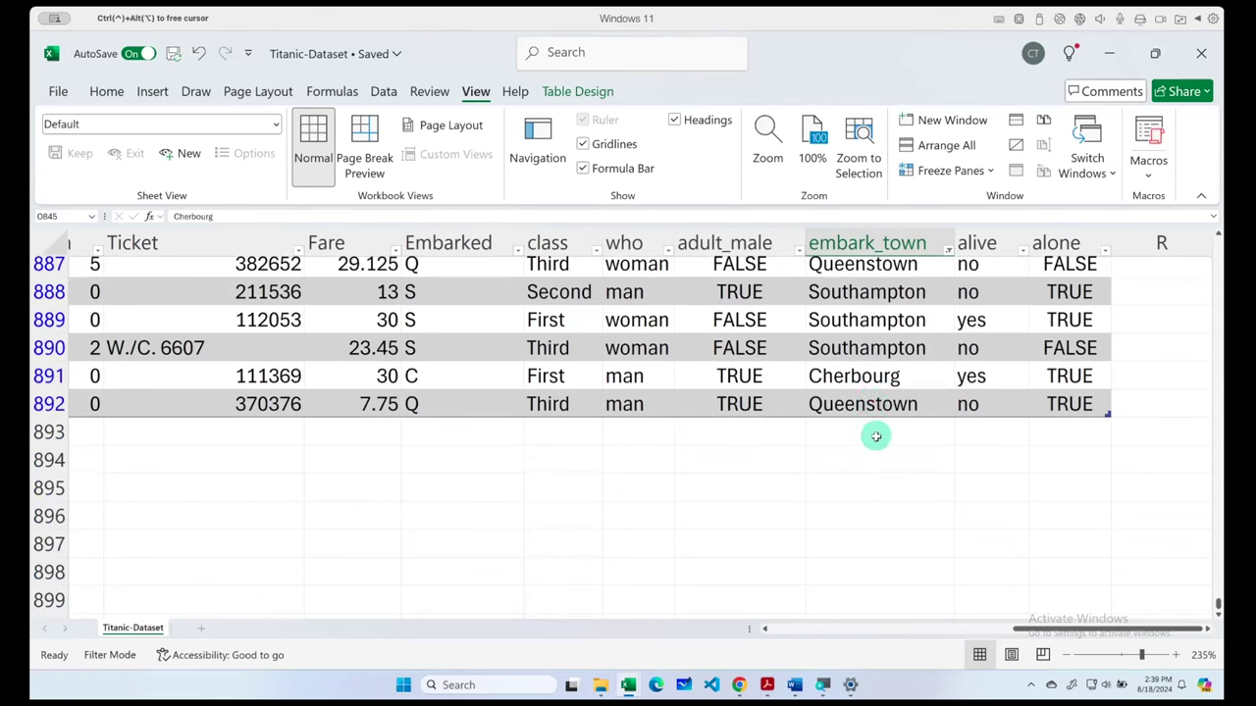
click(870, 438)
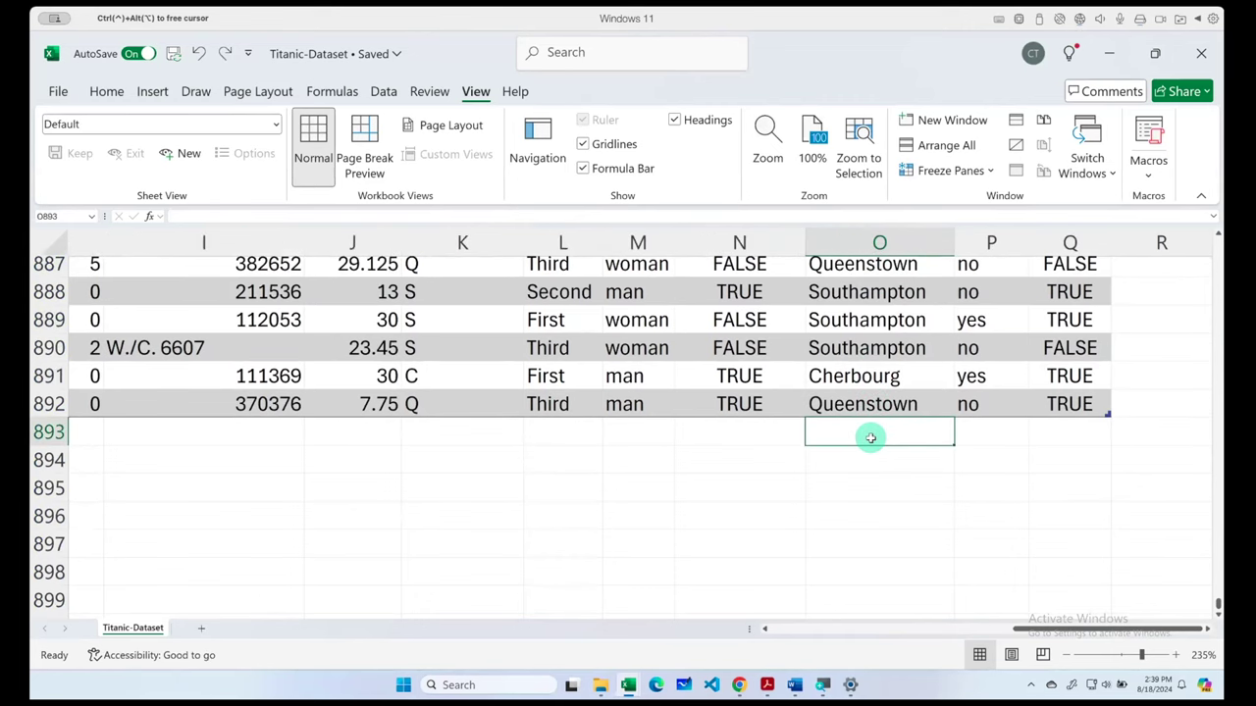
text(=MODE([embark_town]))
double_click(870, 436)
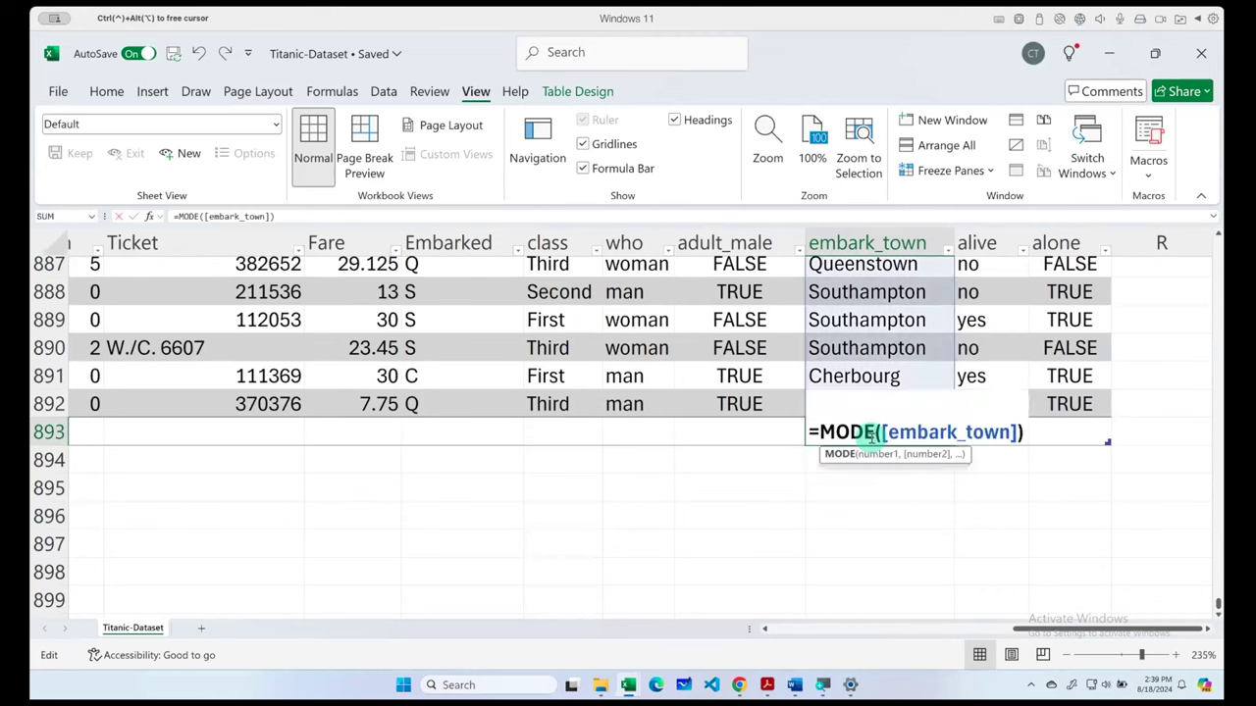
drag(1023, 432, 796, 432)
key(ctrl+c)
click(868, 505)
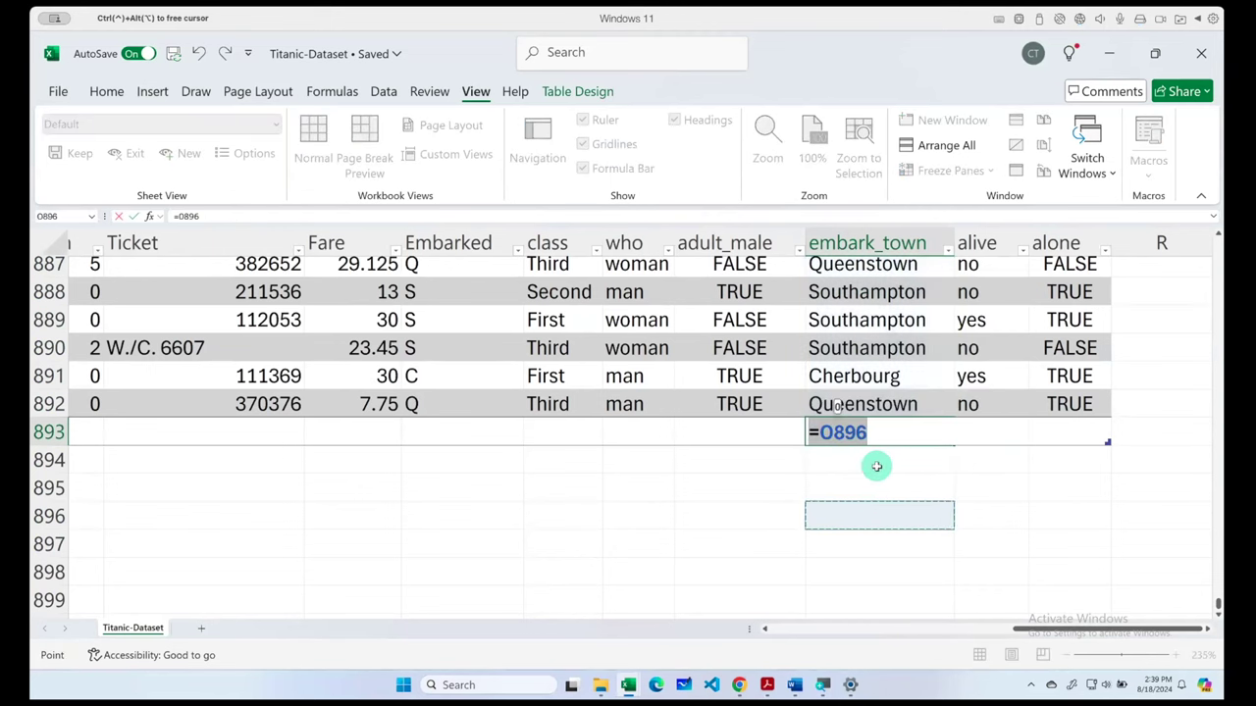
key(Escape)
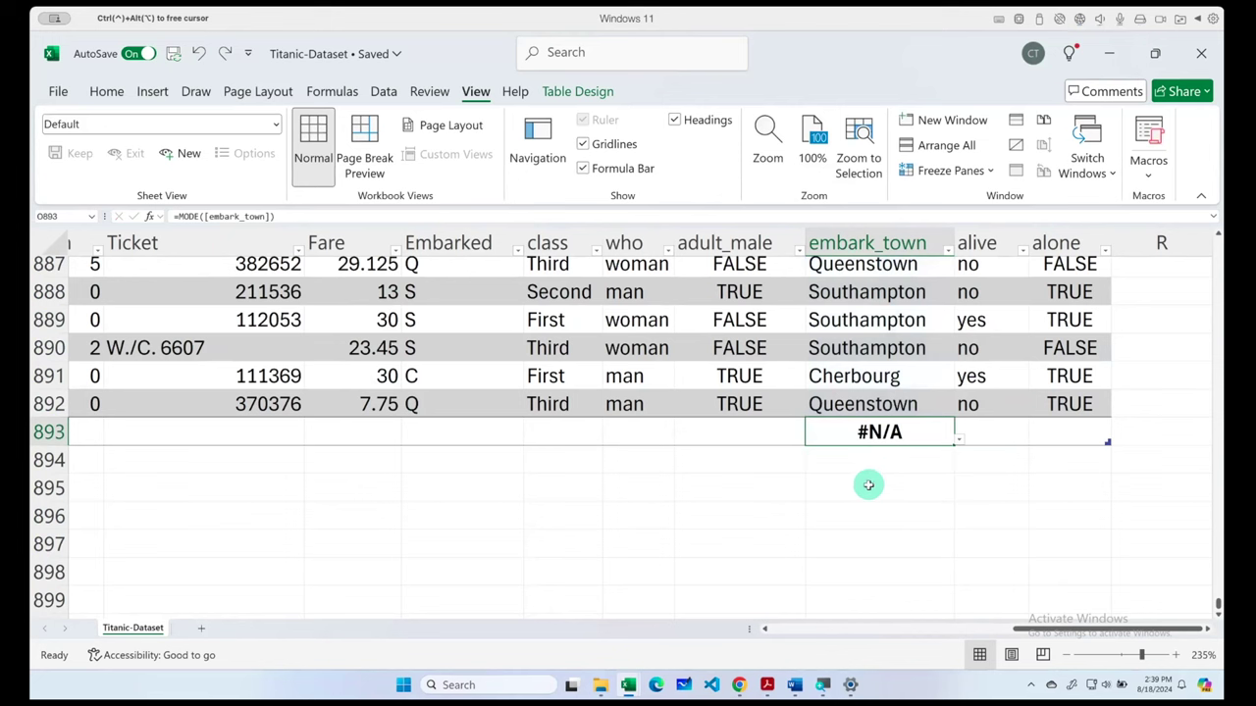
key(ctrl+z)
key(ctrl+z)
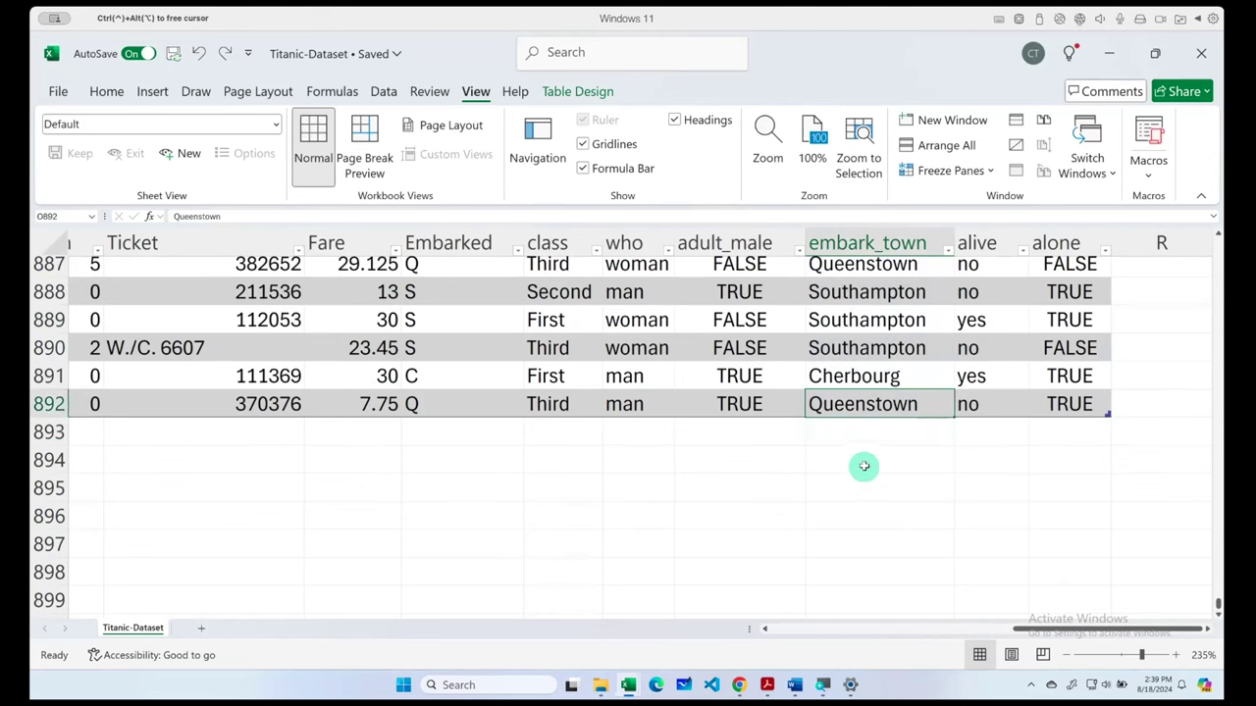
- Paste =MODE([embark_town]) into O893, dismiss the circular-reference warning, and delete the formula
click(867, 432)
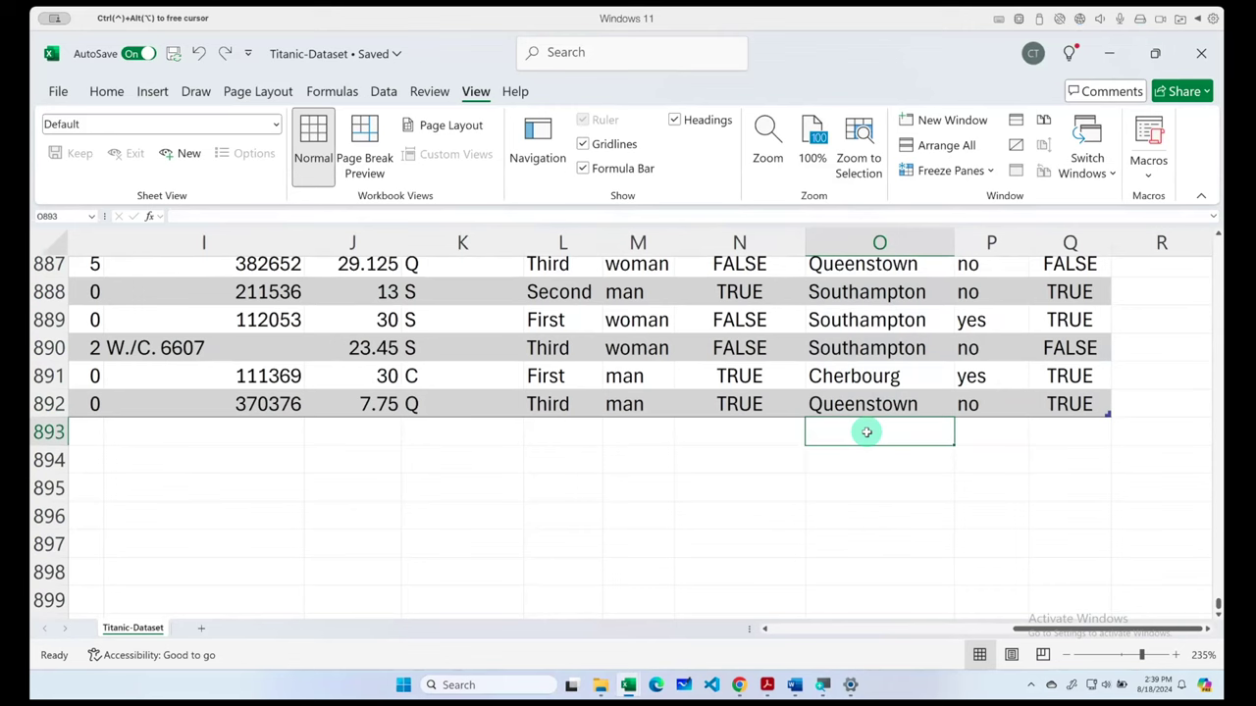
scroll(866, 436, up, 3)
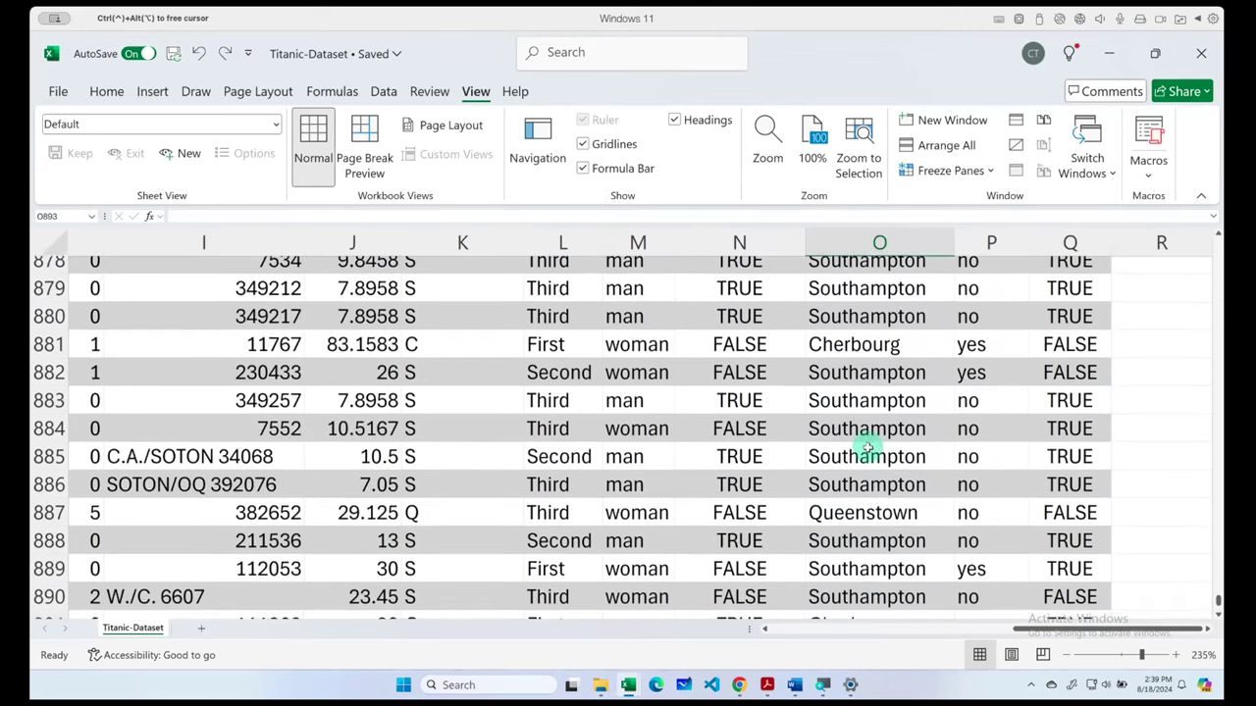
scroll(867, 446, down, 2)
key(ctrl+v)
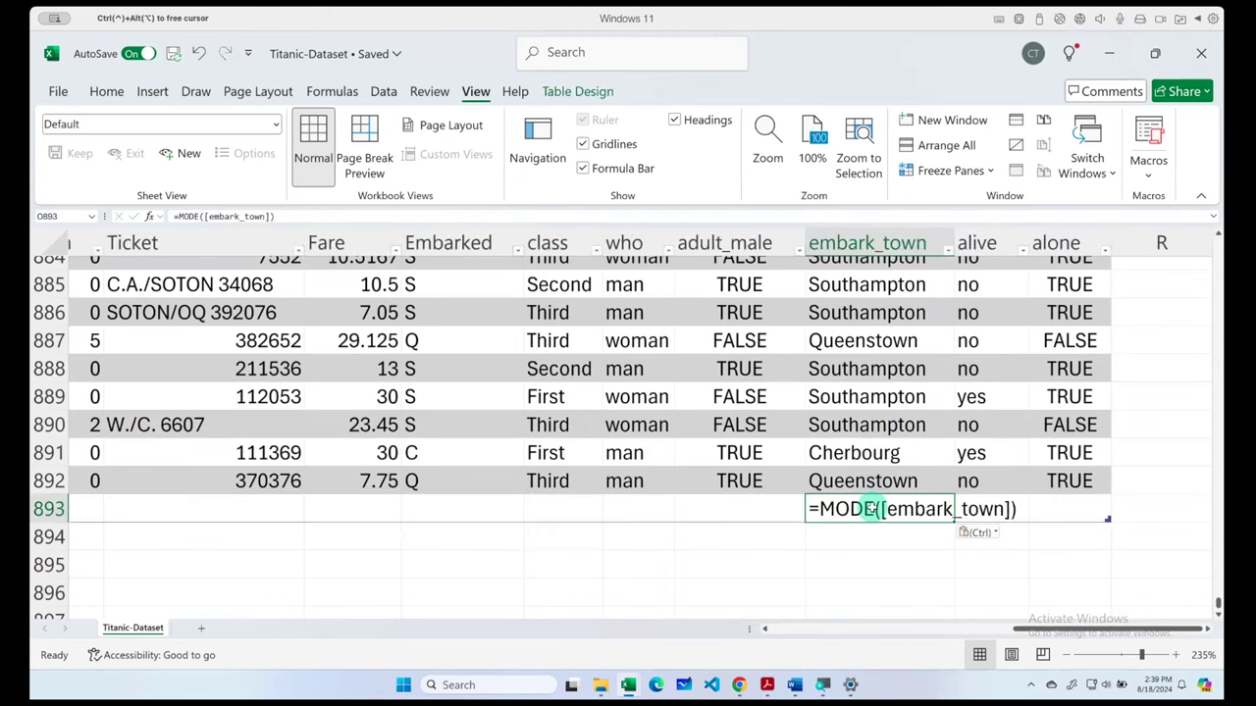
key(Return)
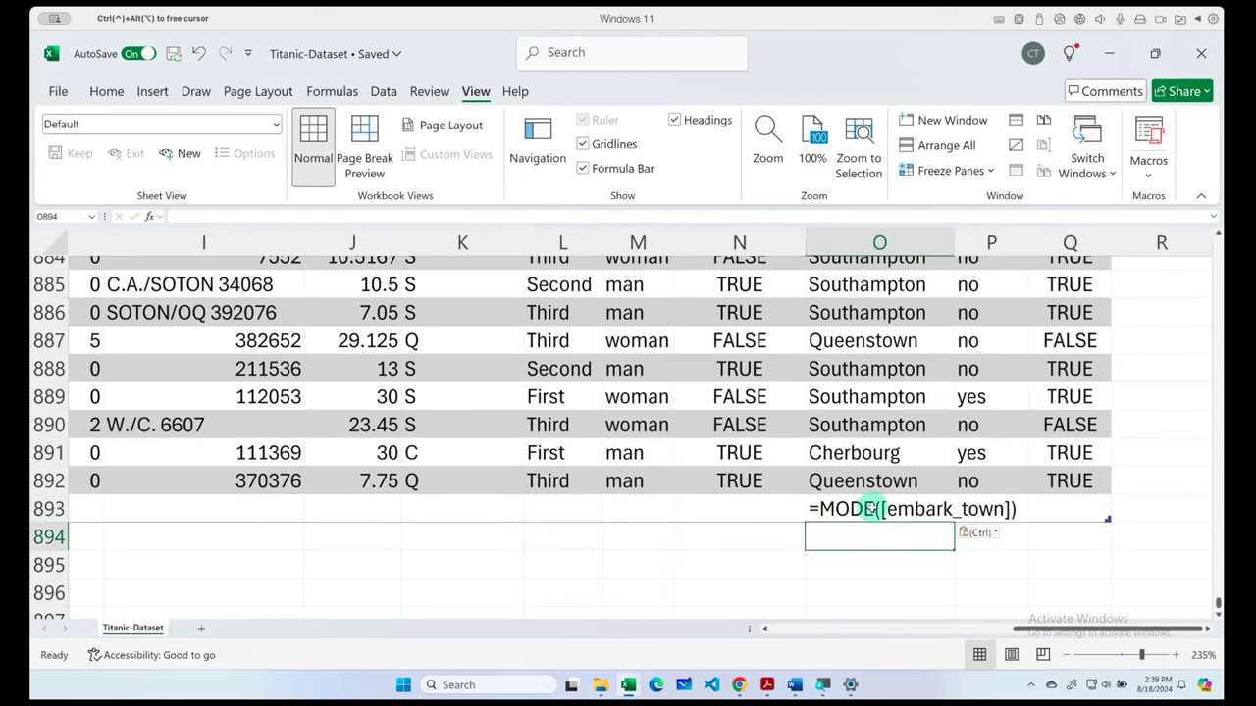
click(869, 508)
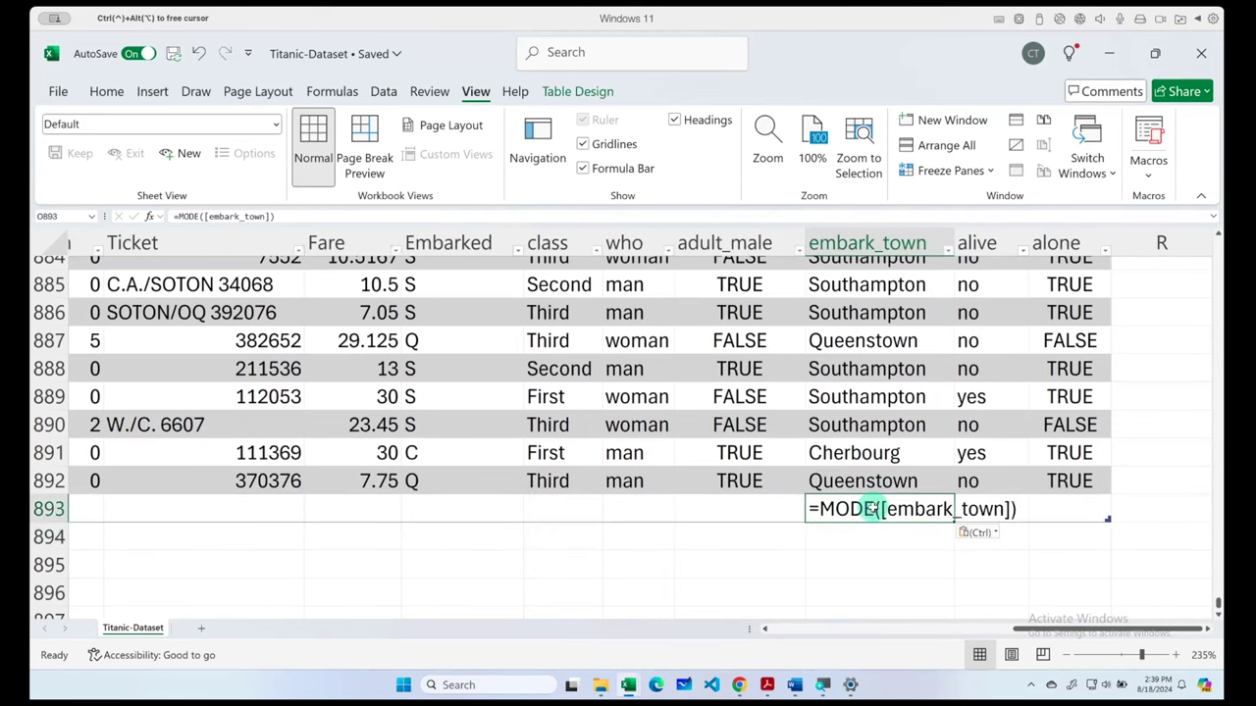
double_click(869, 509)
key(Return)
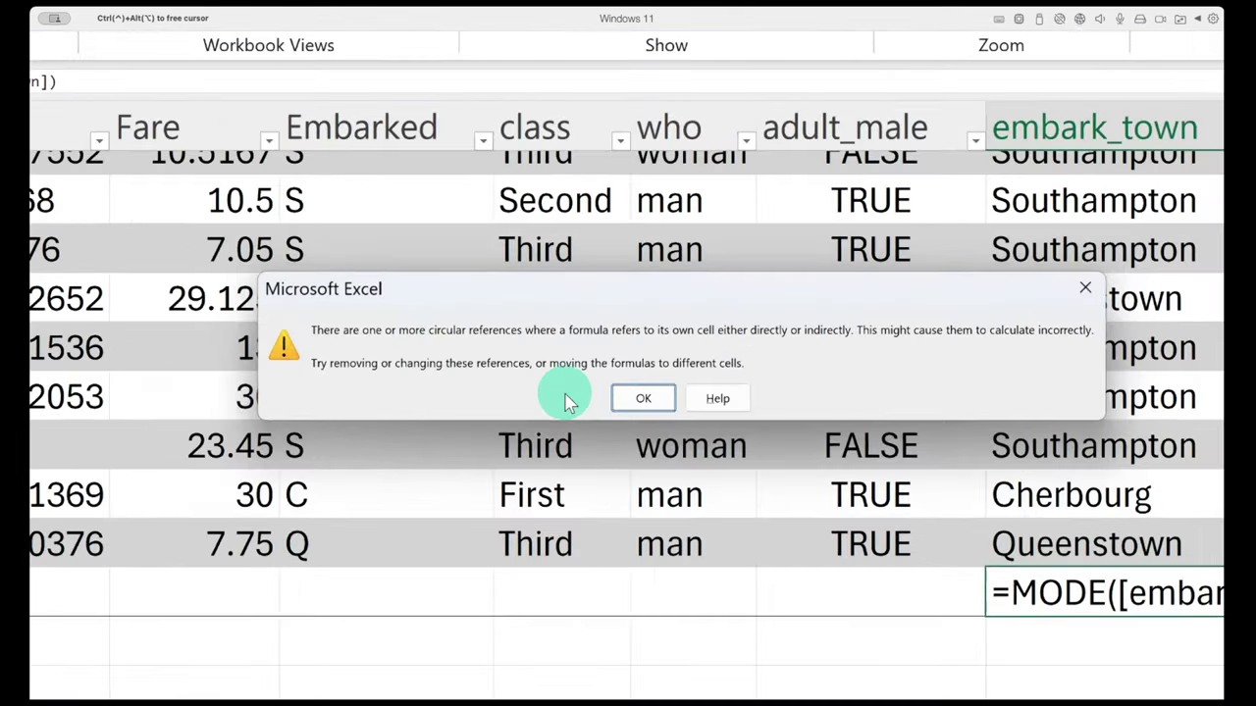
click(644, 398)
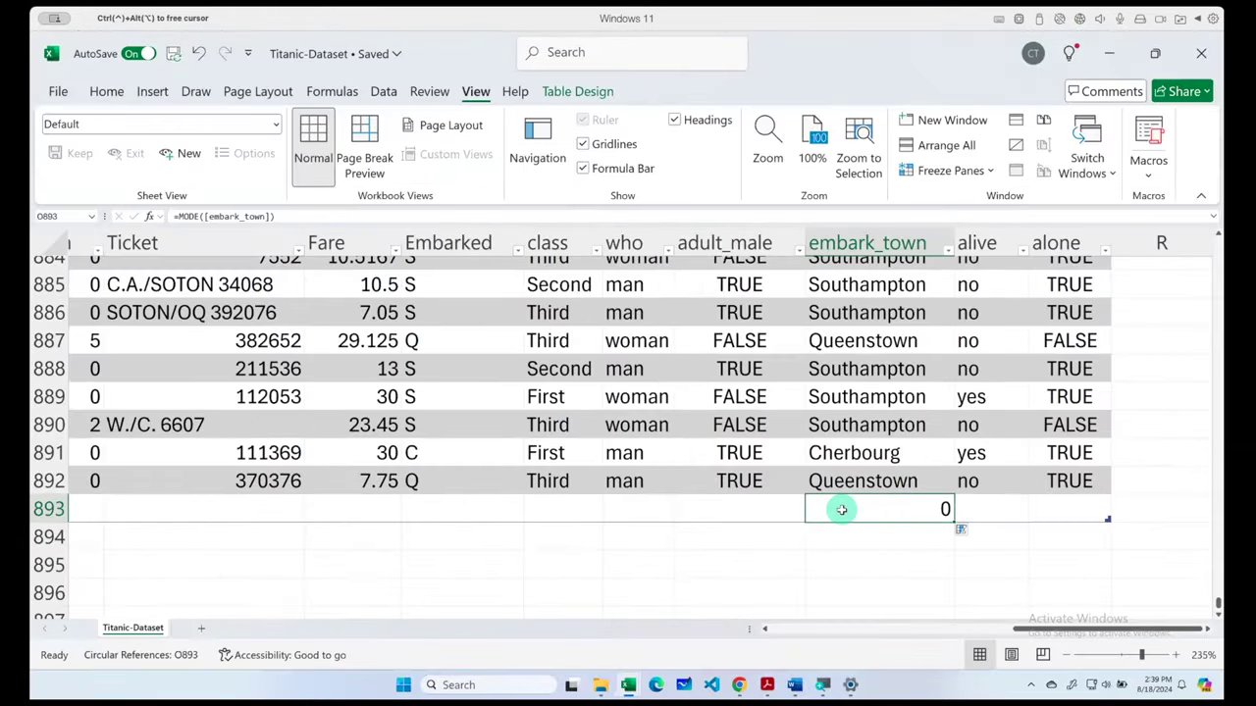
key(Delete)
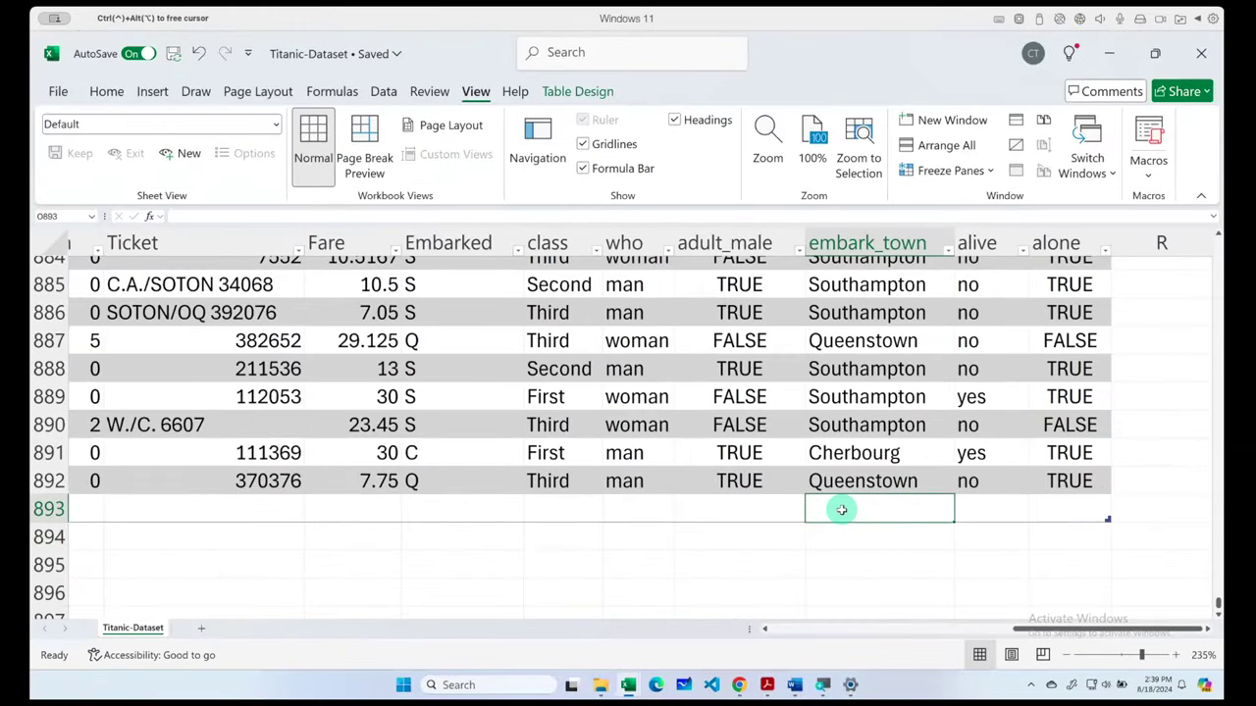
- Add a Total Row to the table, then undo and redo until O893 shows no #N/A
click(840, 537)
click(837, 516)
click(578, 90)
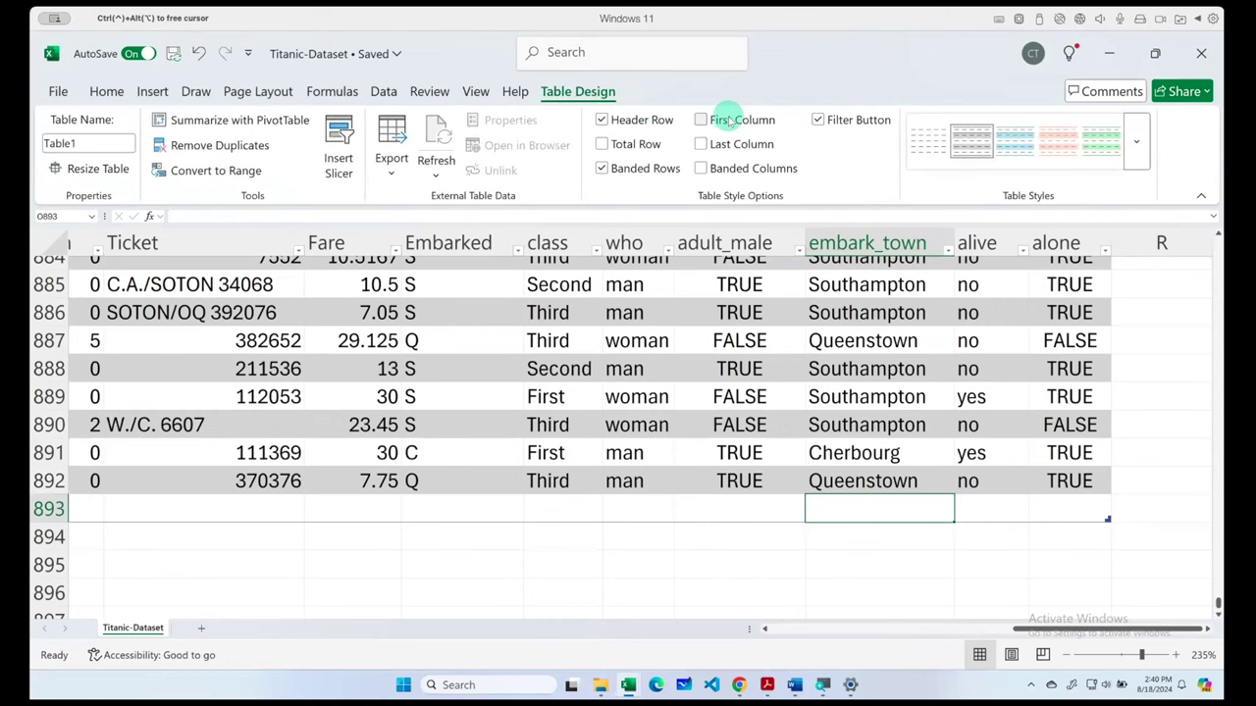
click(602, 144)
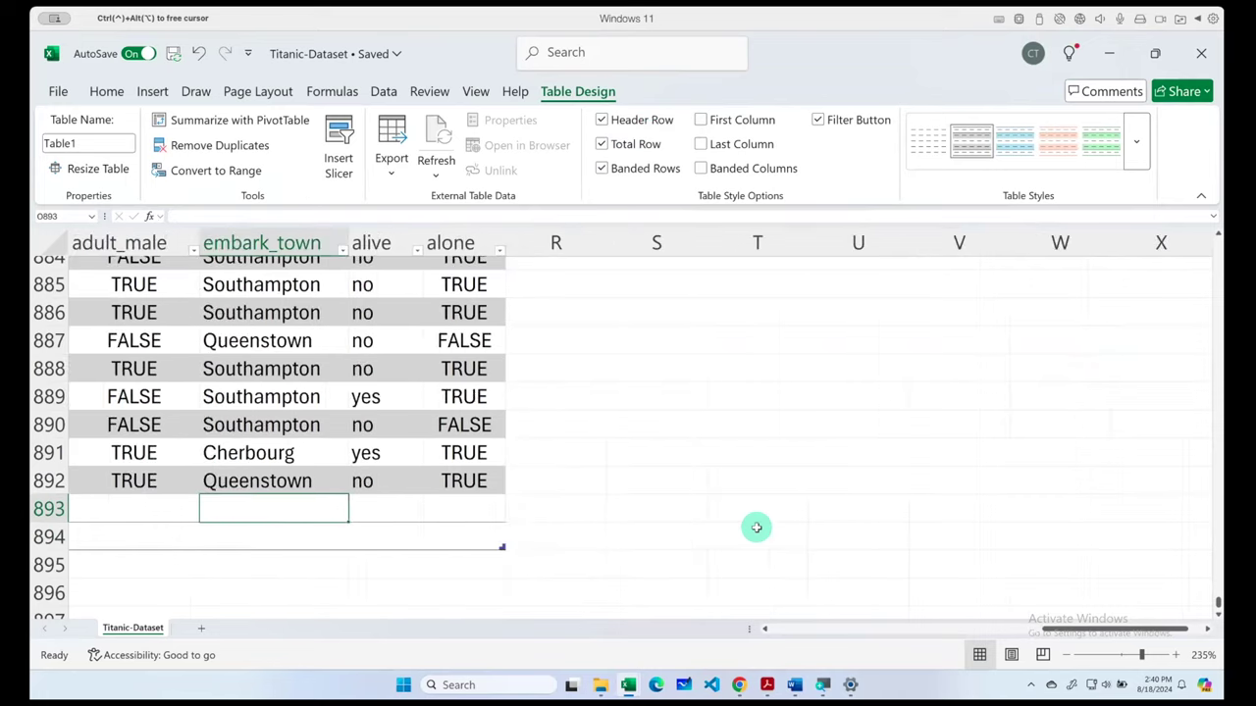
key(ctrl+z)
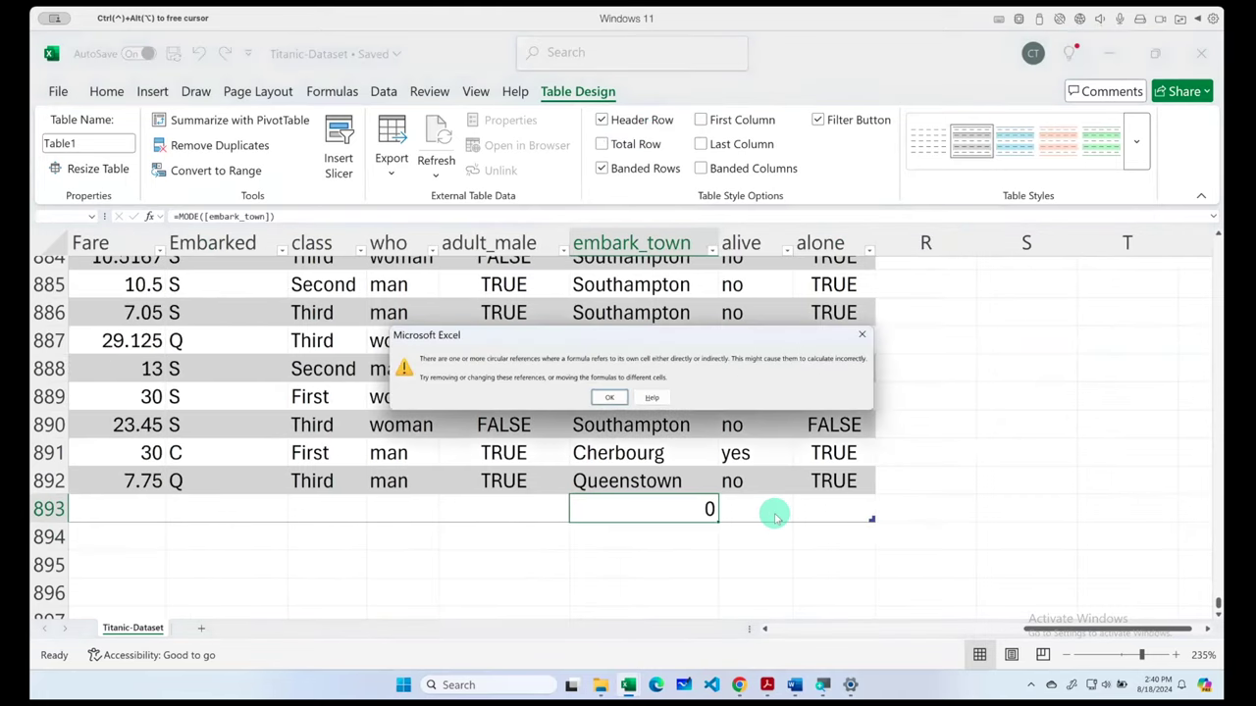
click(609, 398)
key(ctrl+z)
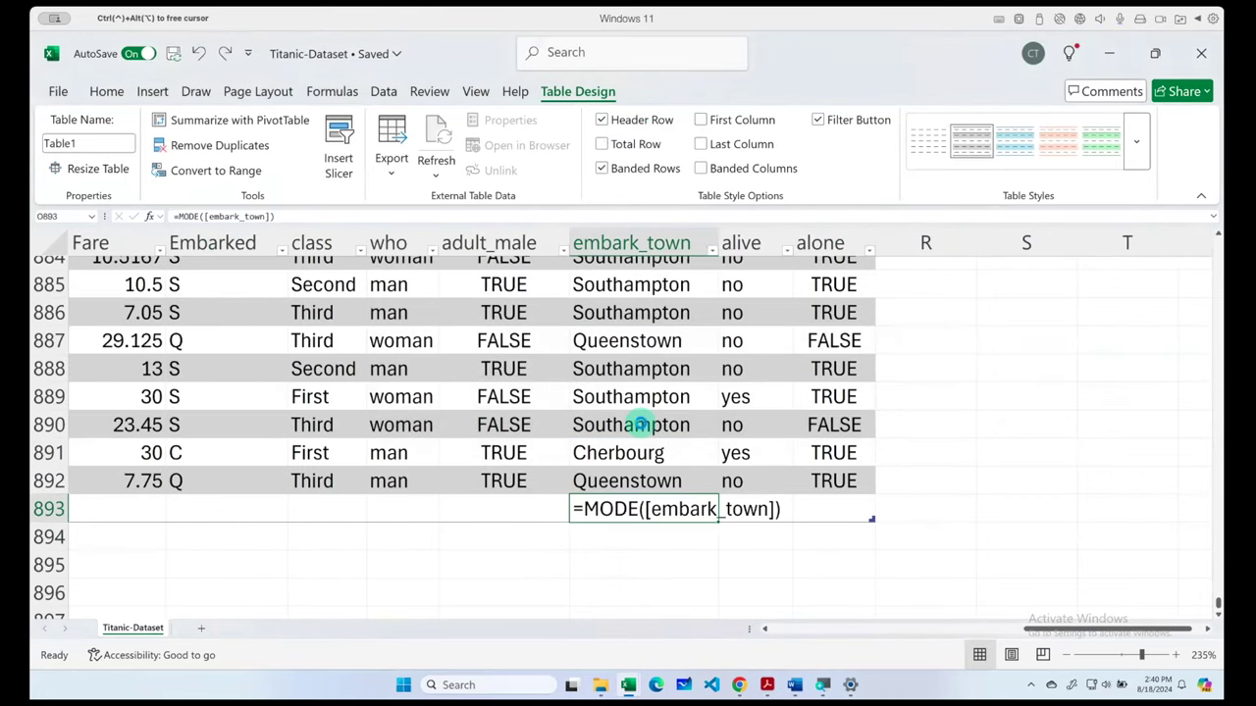
key(ctrl+z)
key(ctrl+y)
key(ctrl+y)
key(ctrl+y)
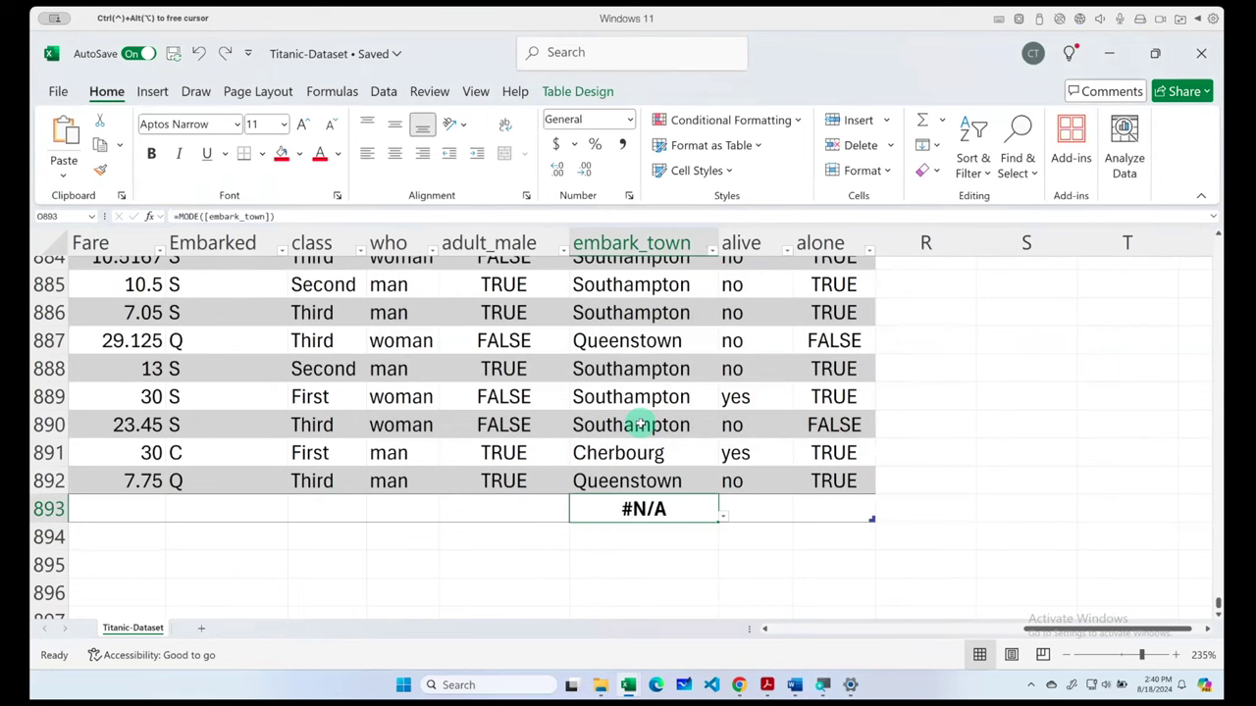
key(ctrl+y)
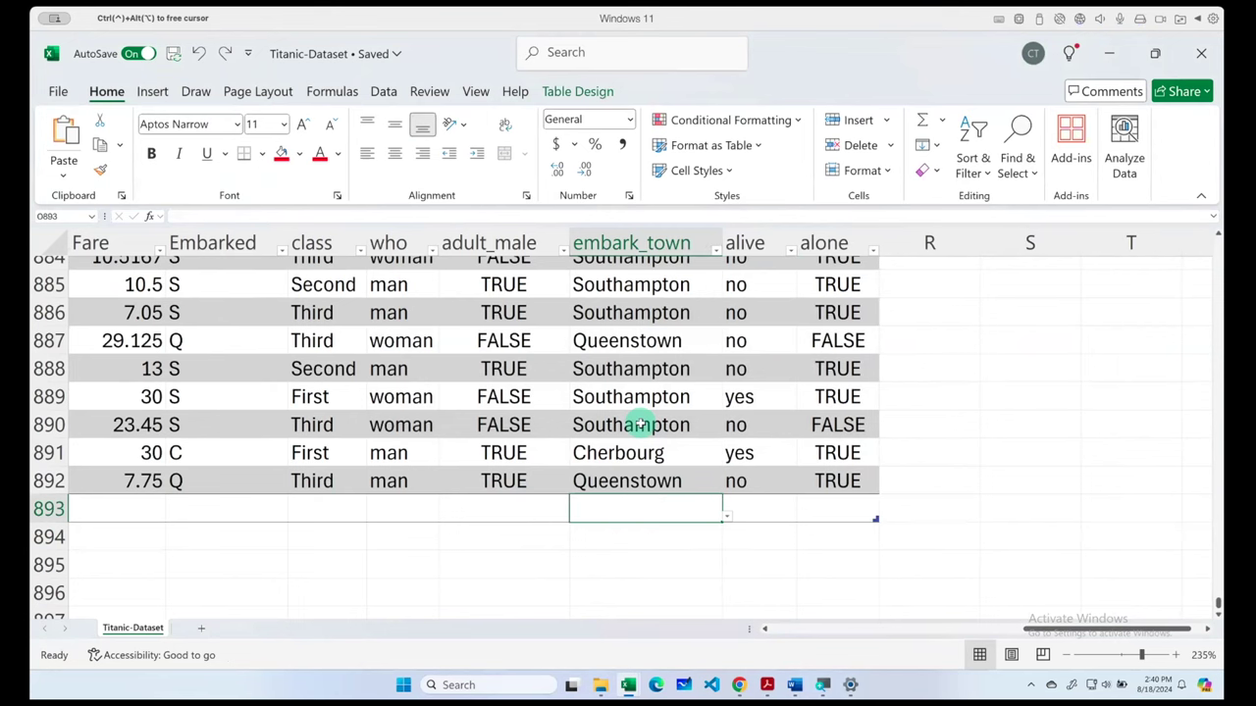
key(ctrl+y)
scroll(662, 415, up, 3)
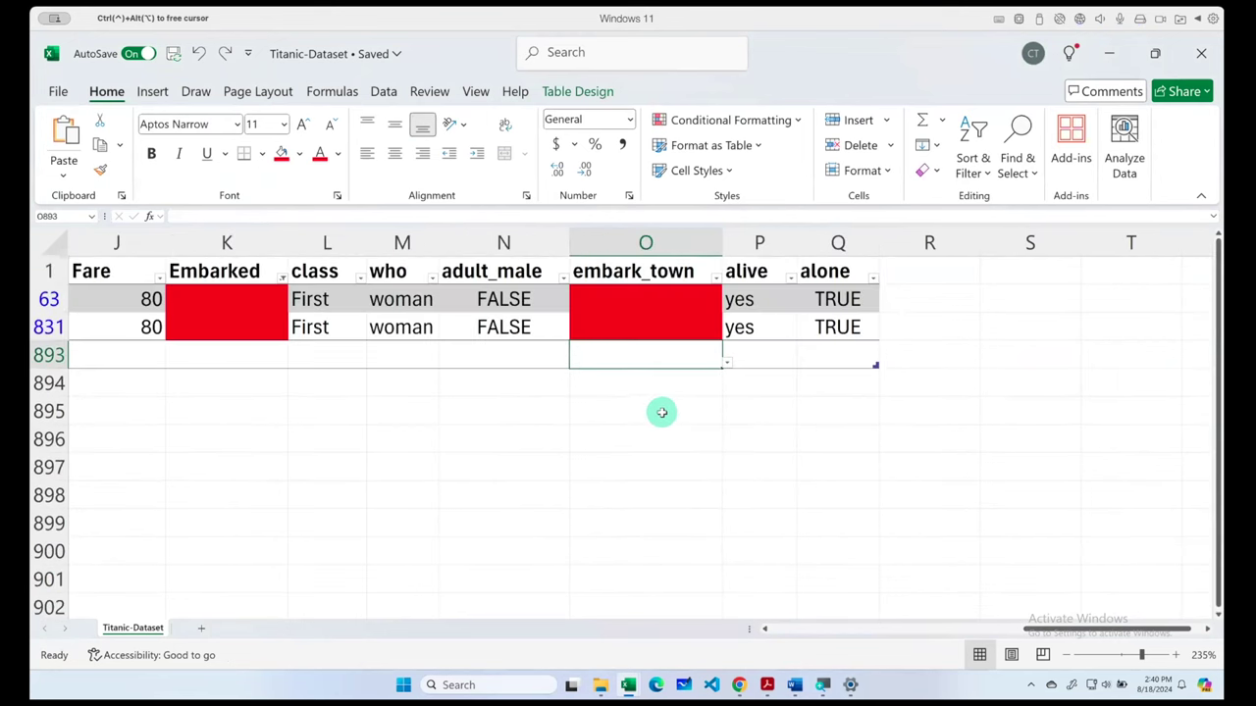
click(717, 279)
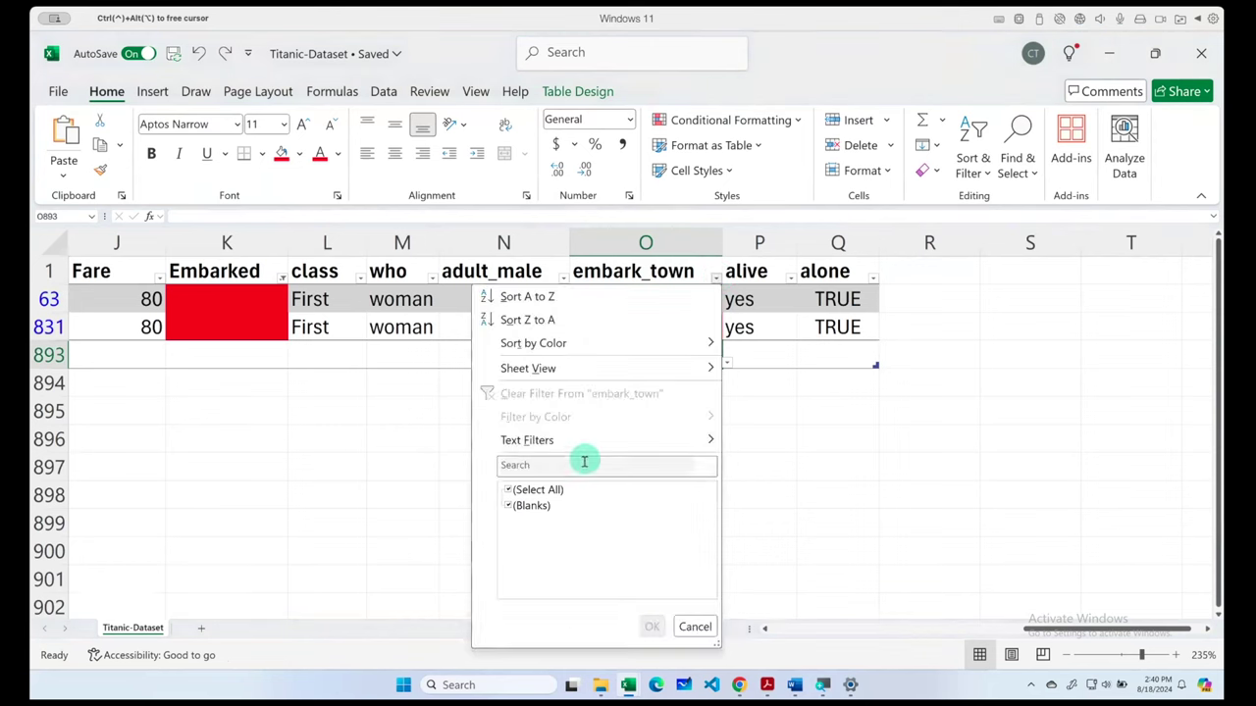
click(506, 489)
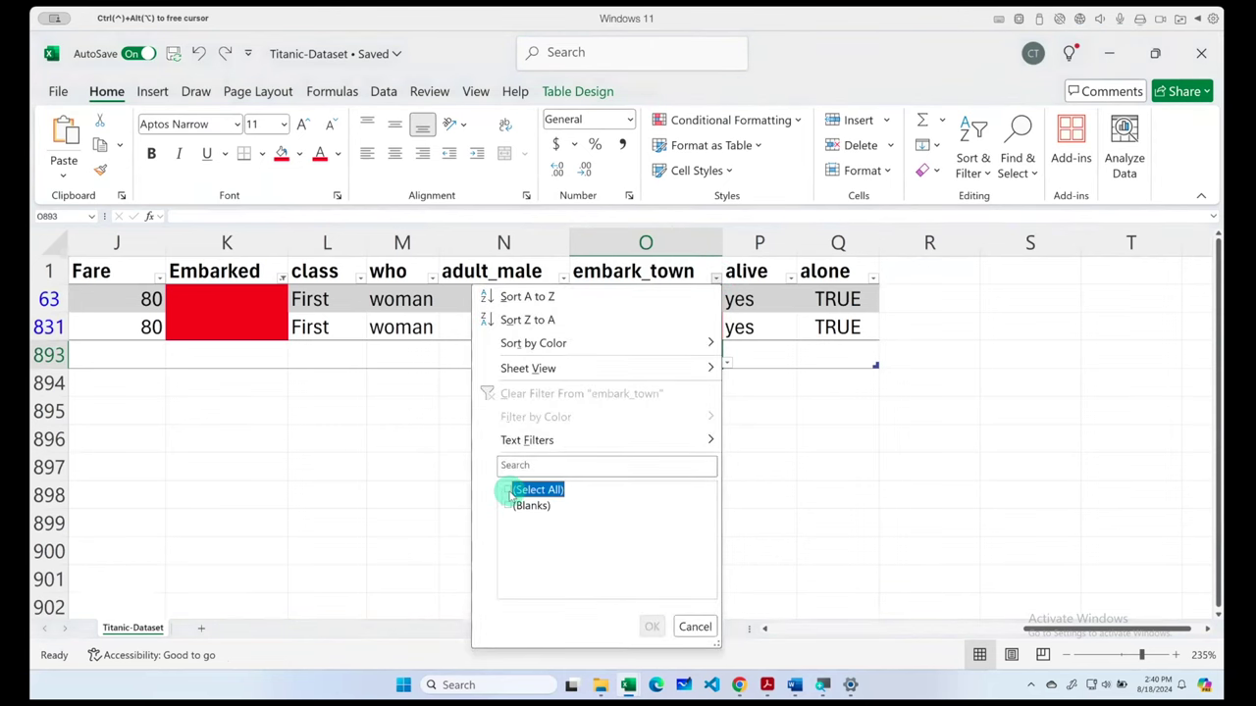
click(691, 625)
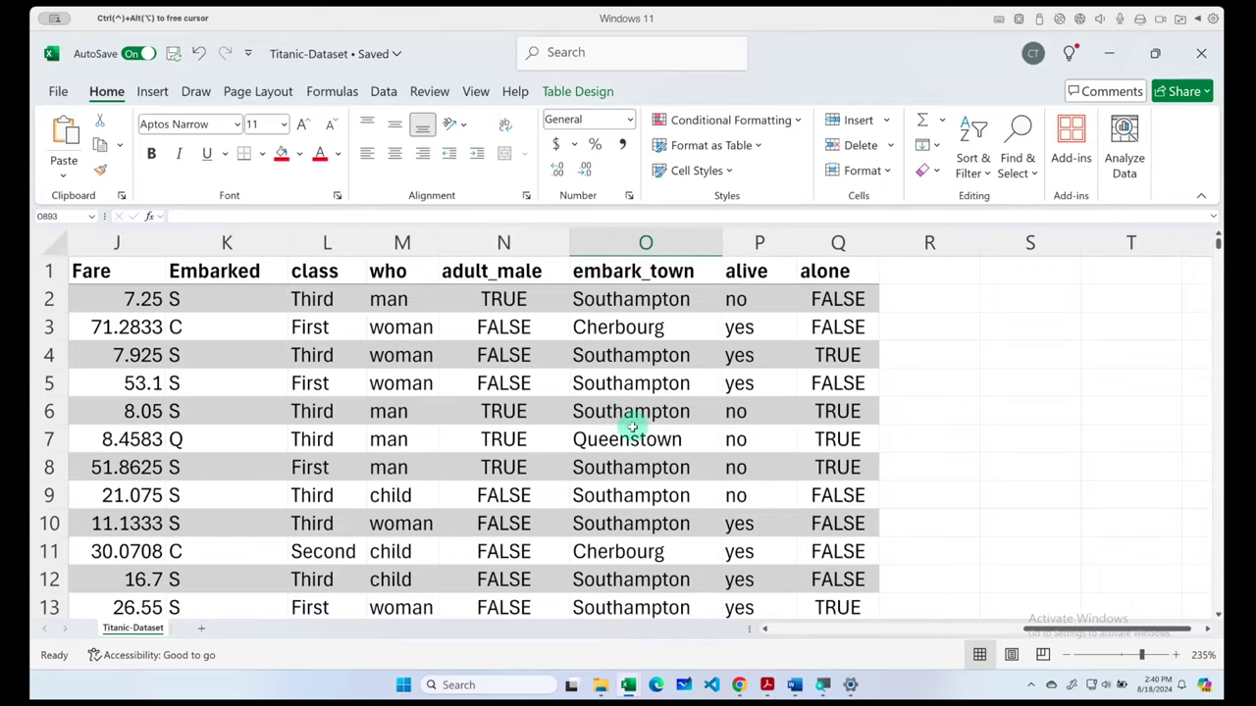
ctrl+scroll(631, 426, down, 2)
scroll(532, 435, left, 5)
scroll(532, 435, down, 9)
scroll(532, 435, down, 20)
scroll(535, 439, down, 20)
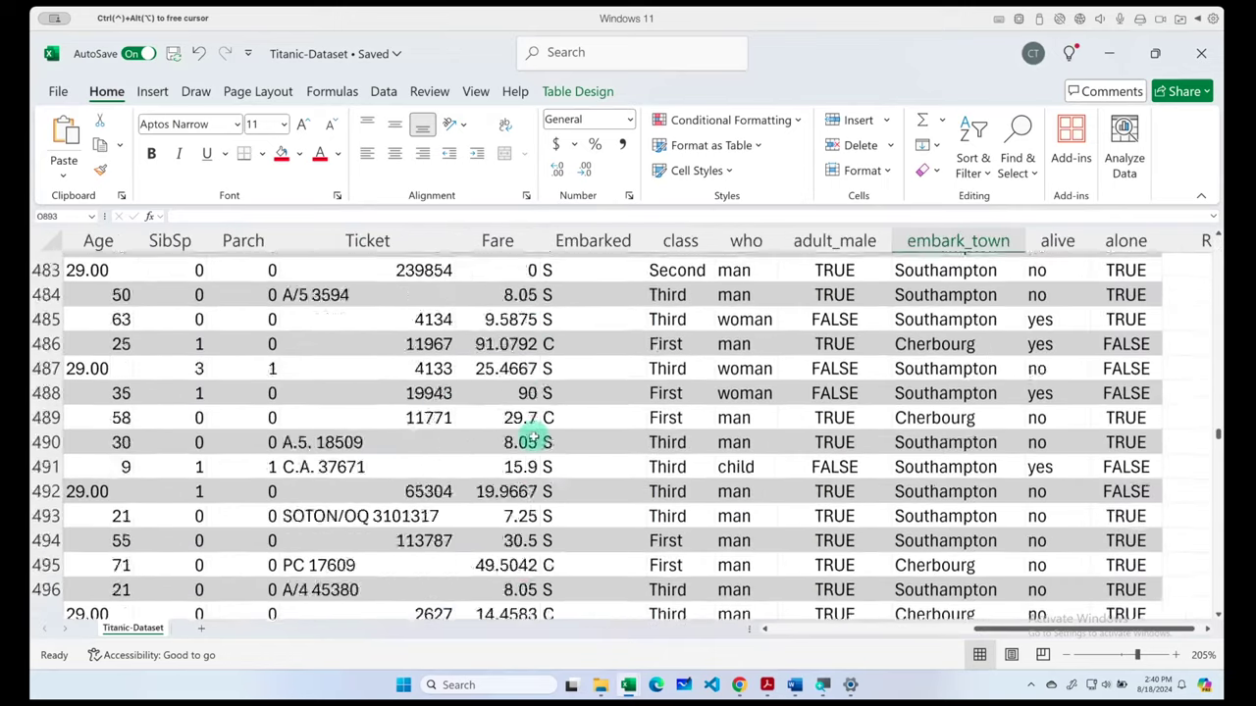
scroll(533, 435, down, 20)
scroll(532, 434, down, 20)
scroll(530, 427, down, 20)
scroll(528, 424, up, 6)
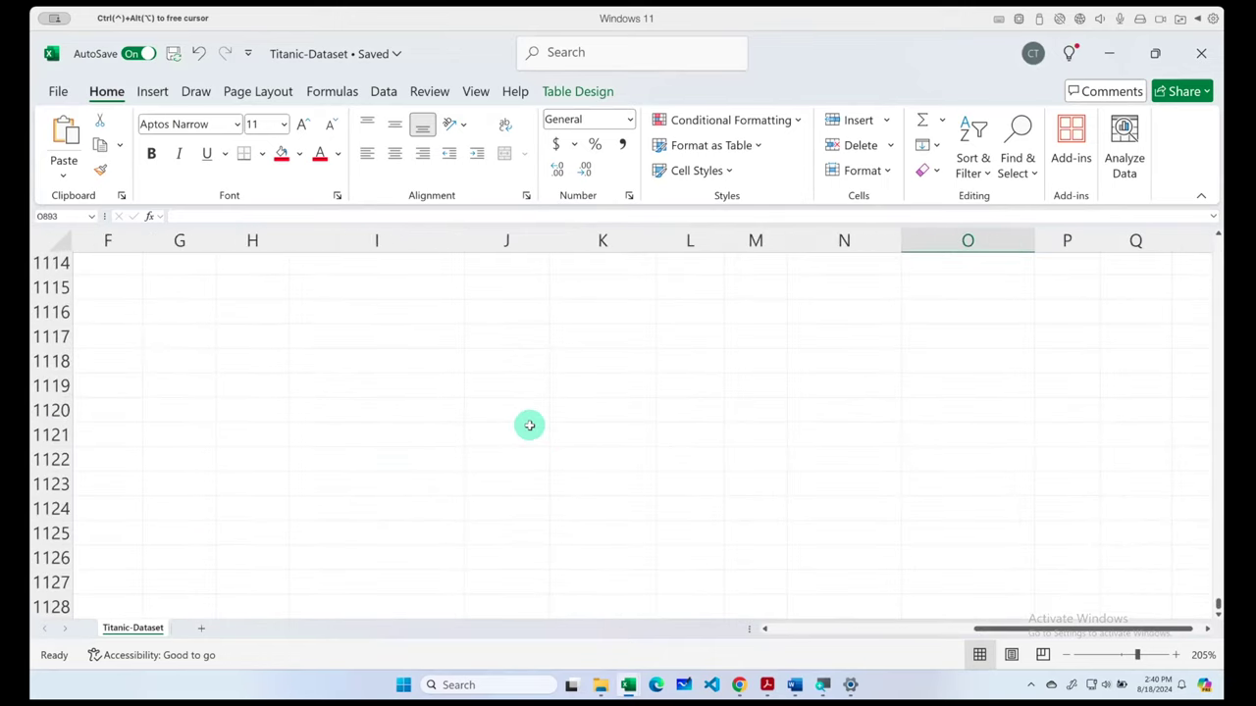
scroll(529, 425, up, 4)
scroll(536, 421, up, 4)
scroll(540, 421, up, 6)
scroll(540, 421, up, 12)
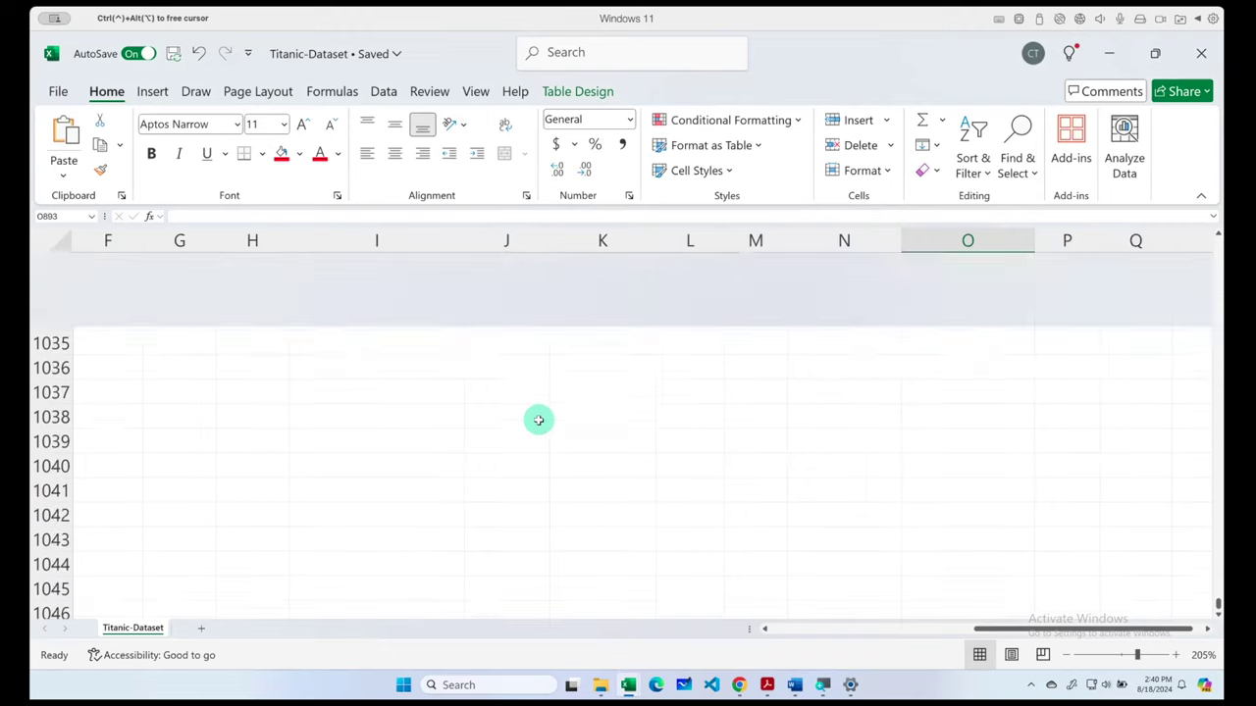
scroll(539, 420, up, 20)
scroll(539, 420, up, 7)
scroll(539, 419, up, 20)
scroll(538, 420, down, 6)
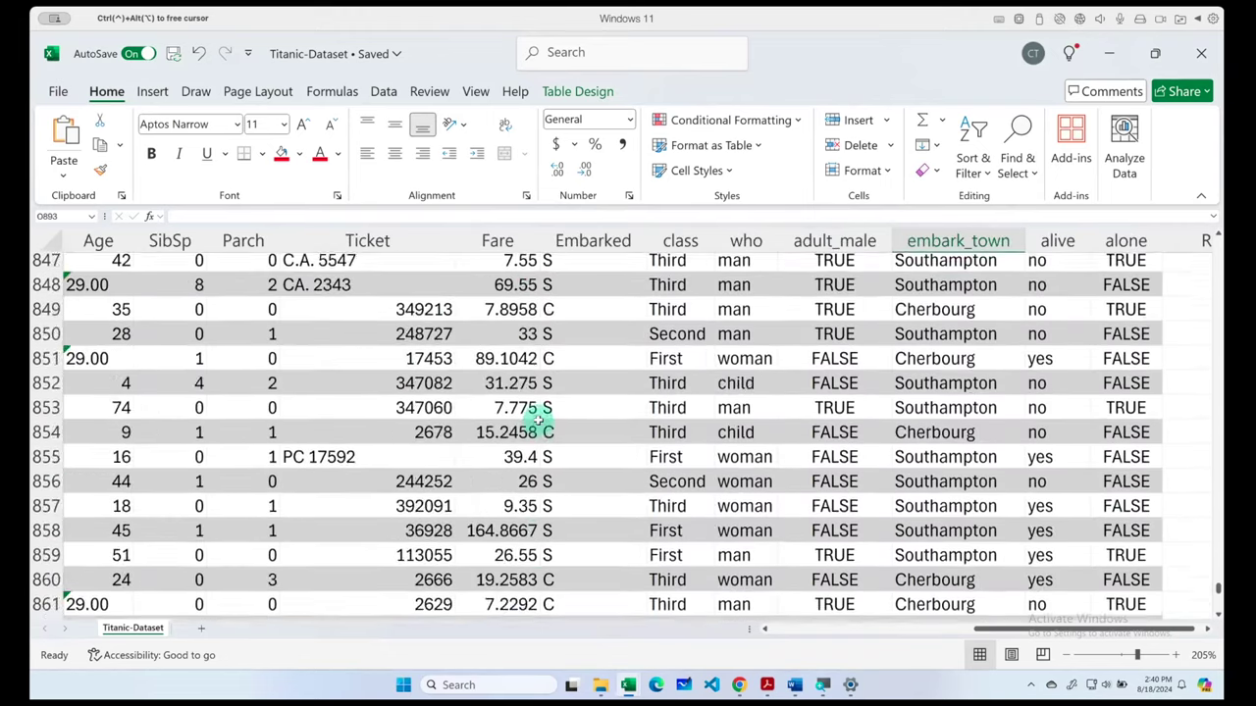
scroll(538, 420, down, 5)
scroll(539, 420, down, 6)
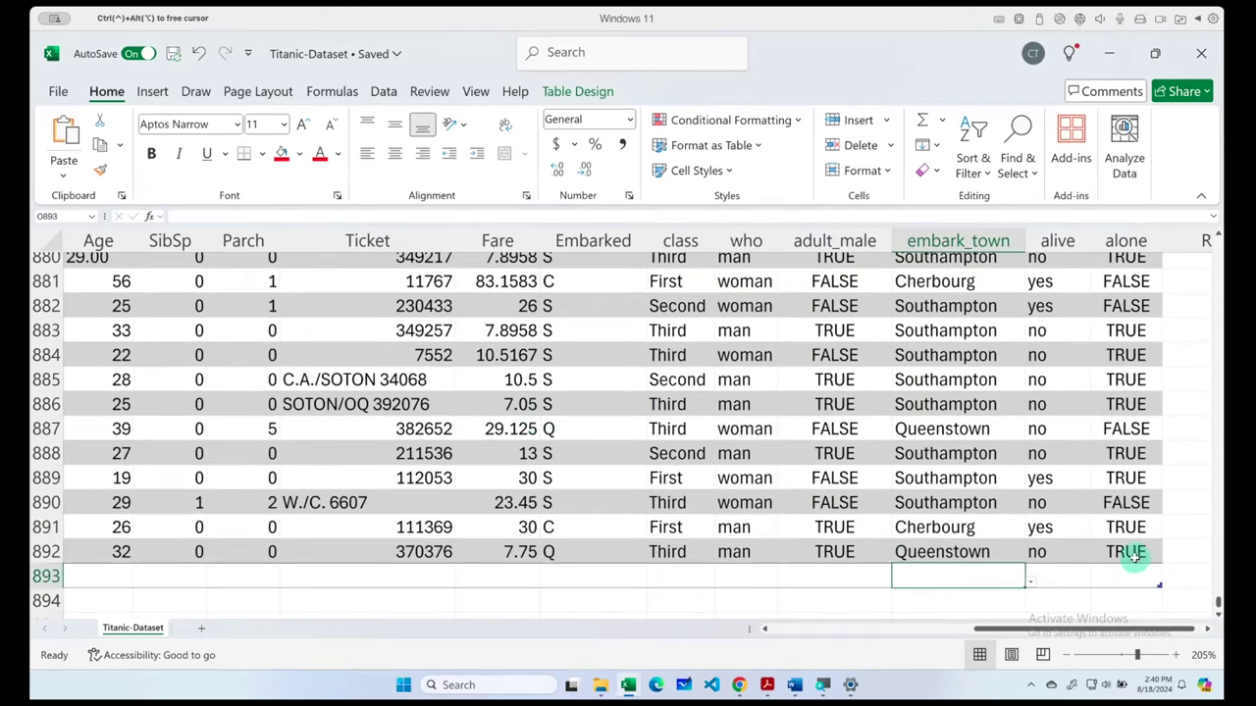
click(1133, 555)
key(ctrl+shift+Home)
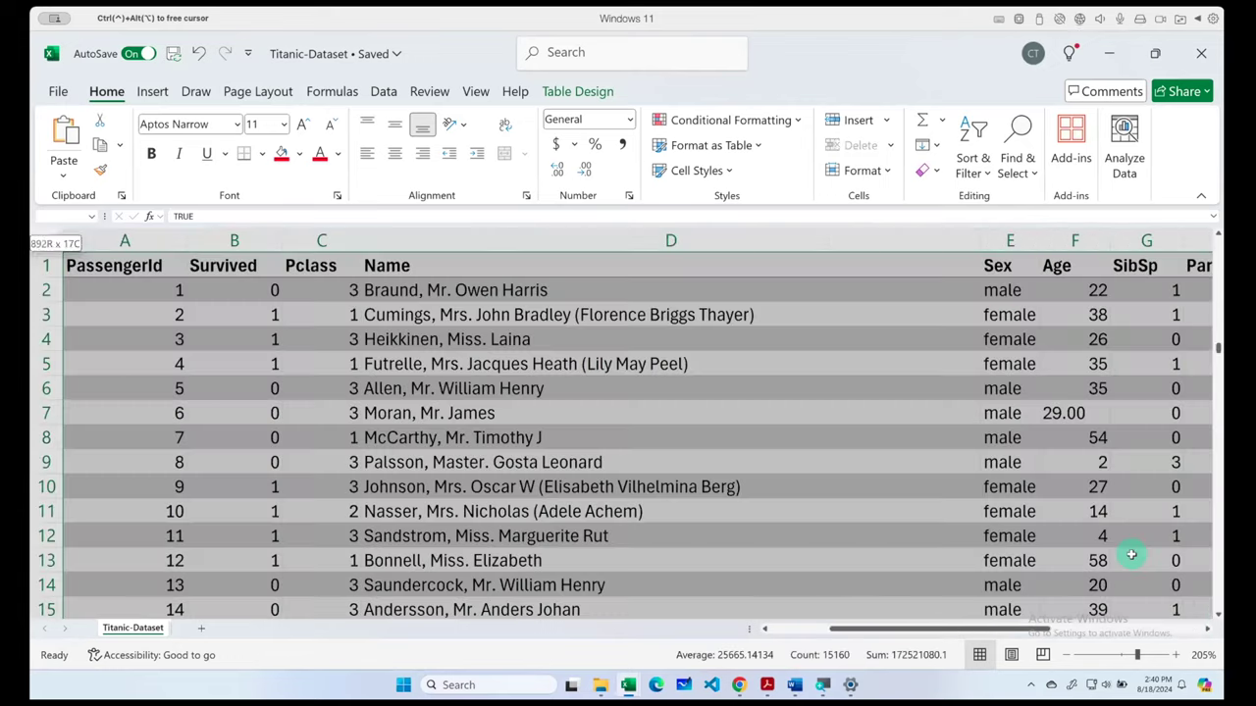
key(ctrl+q)
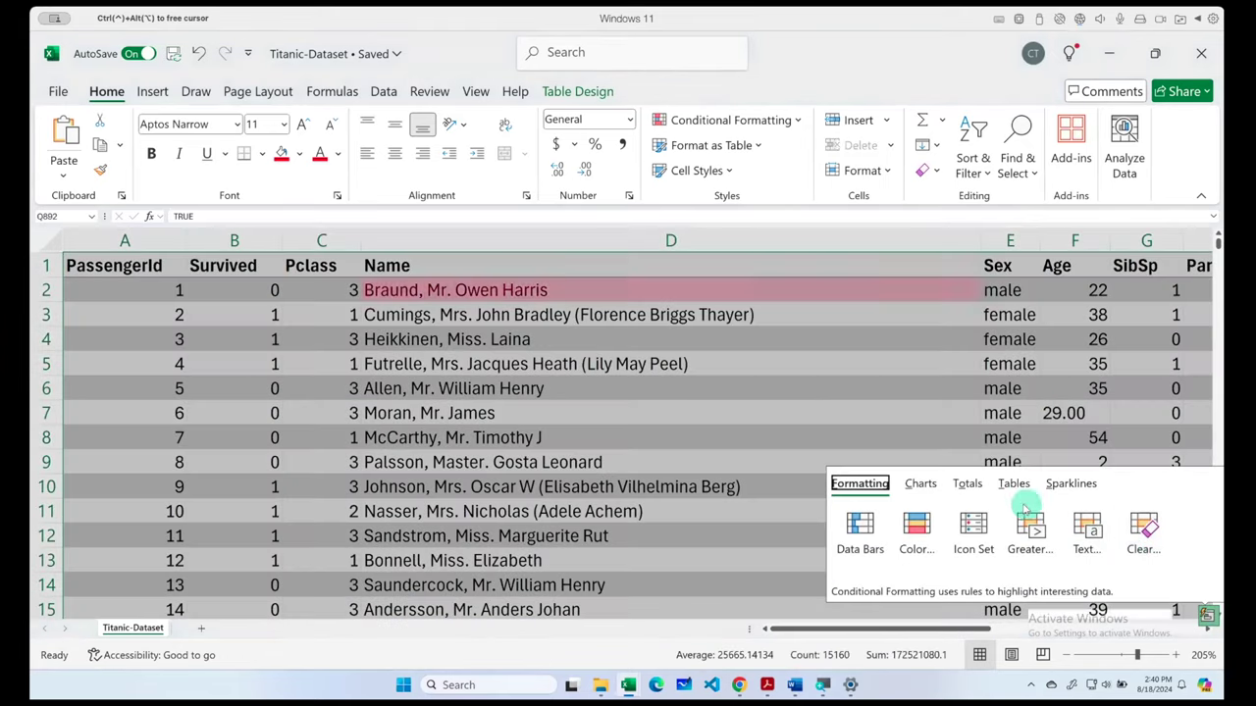
click(968, 484)
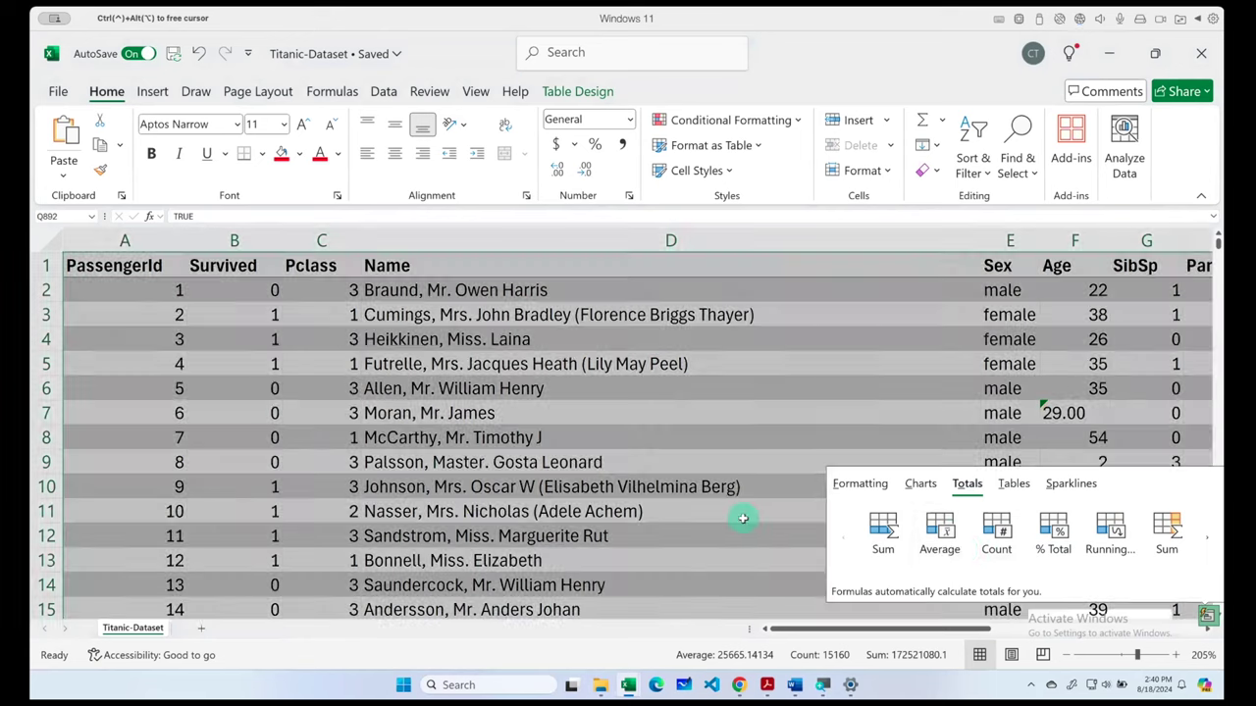
click(743, 513)
click(1005, 413)
drag(967, 629, 1160, 631)
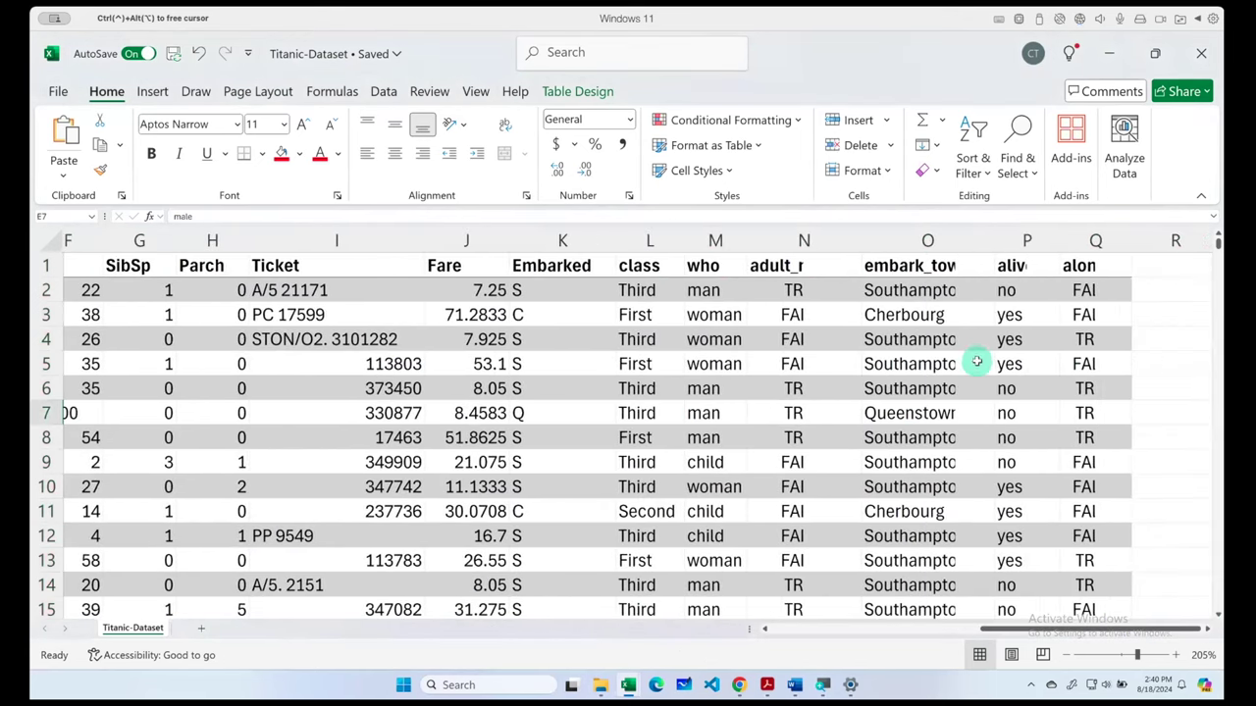
click(911, 266)
click(927, 240)
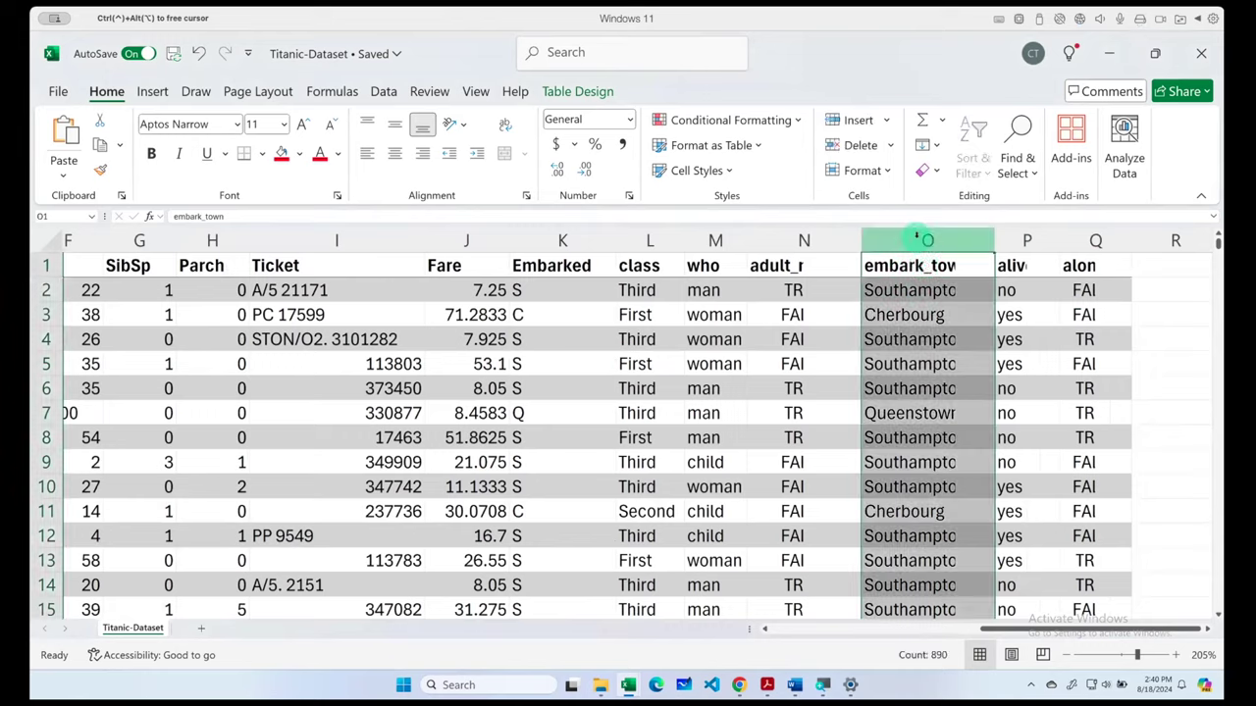
scroll(967, 435, down, 20)
scroll(962, 477, down, 20)
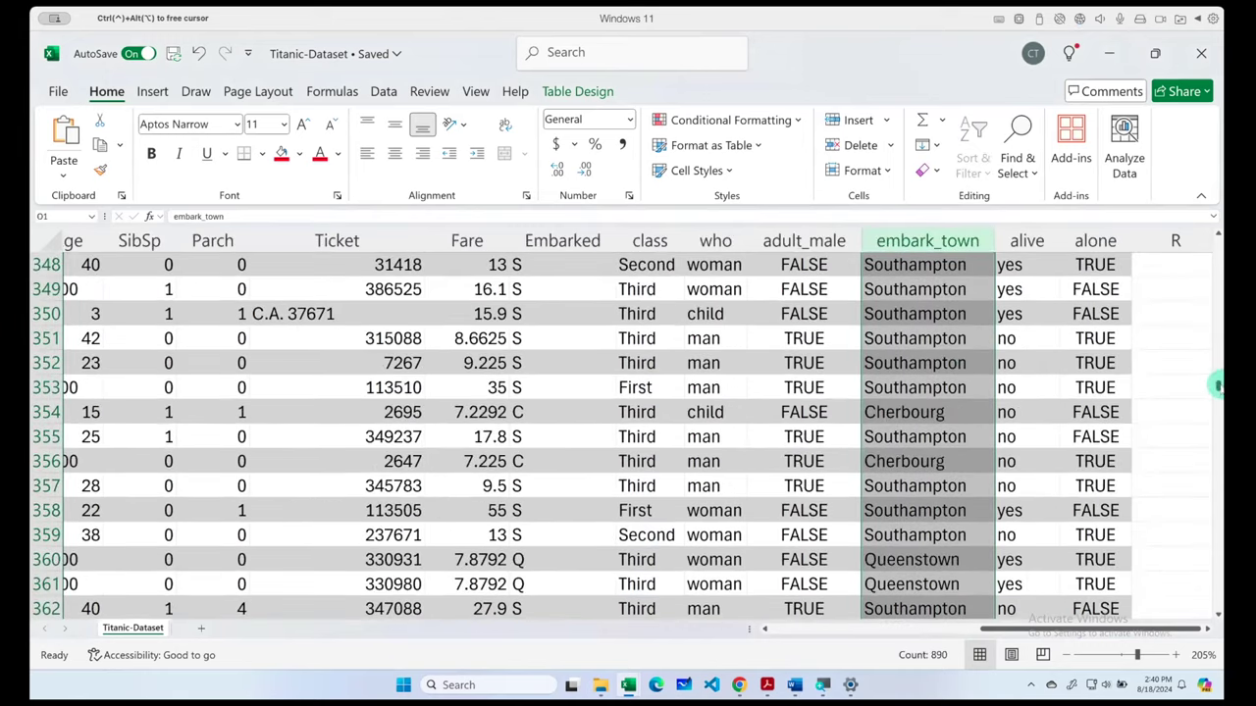
drag(1217, 386, 1215, 610)
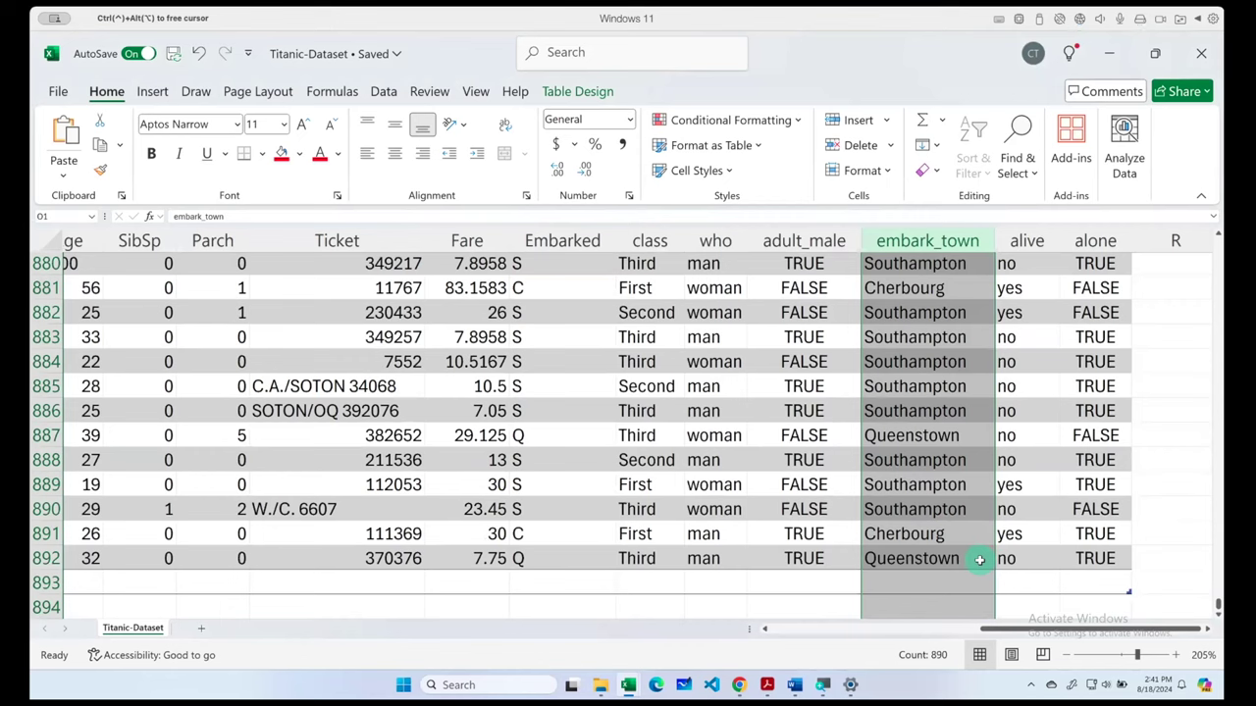
click(967, 560)
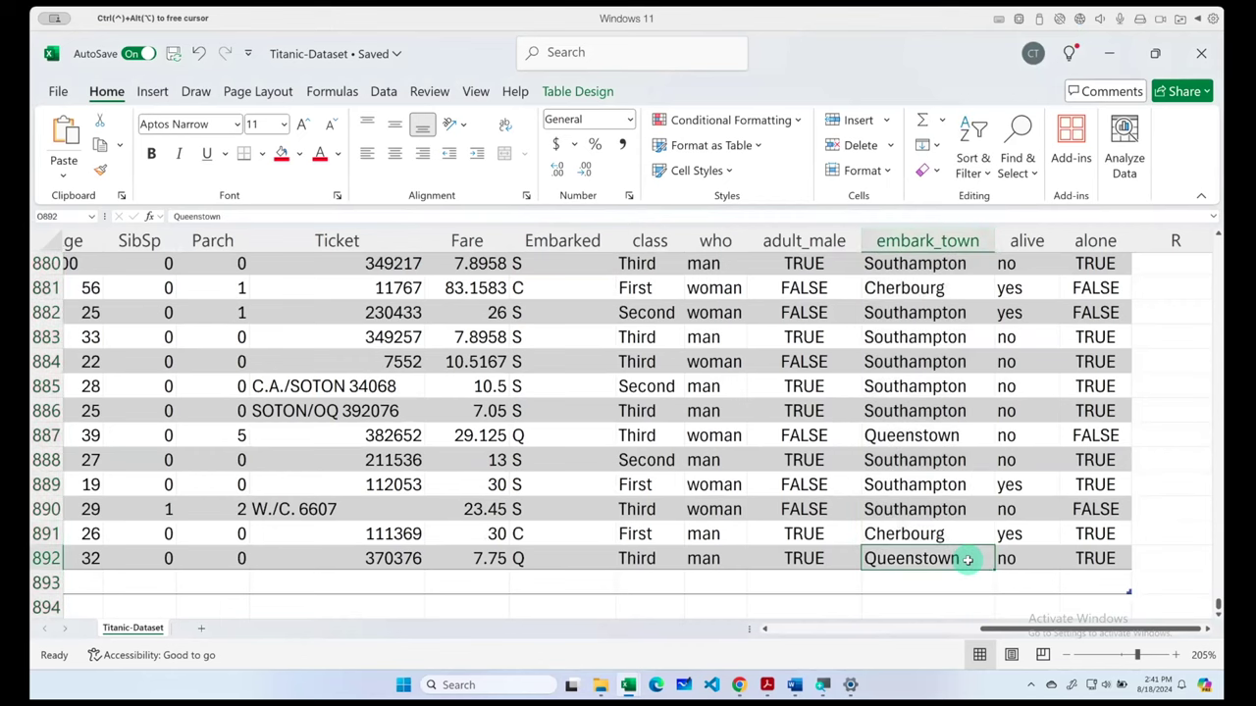
key(shift+Page_Up)
key(shift+Page_Up)
key(shift+Page_Up)
key(ctrl+q)
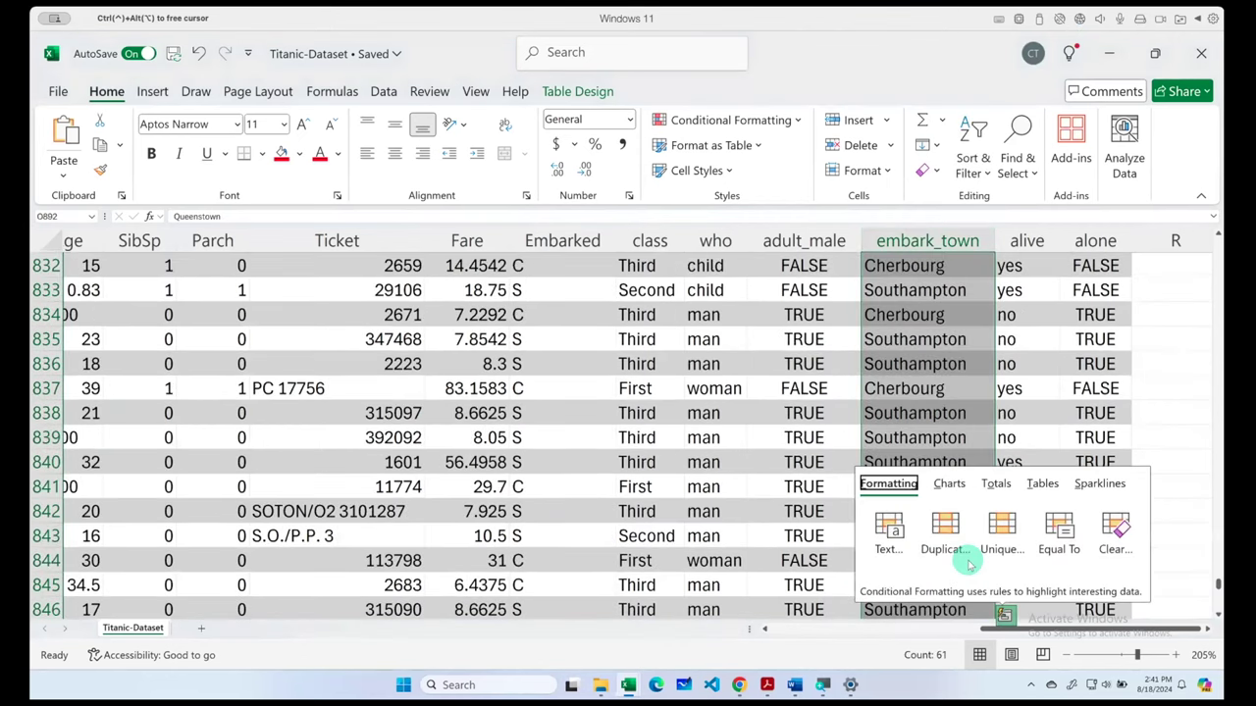
click(993, 484)
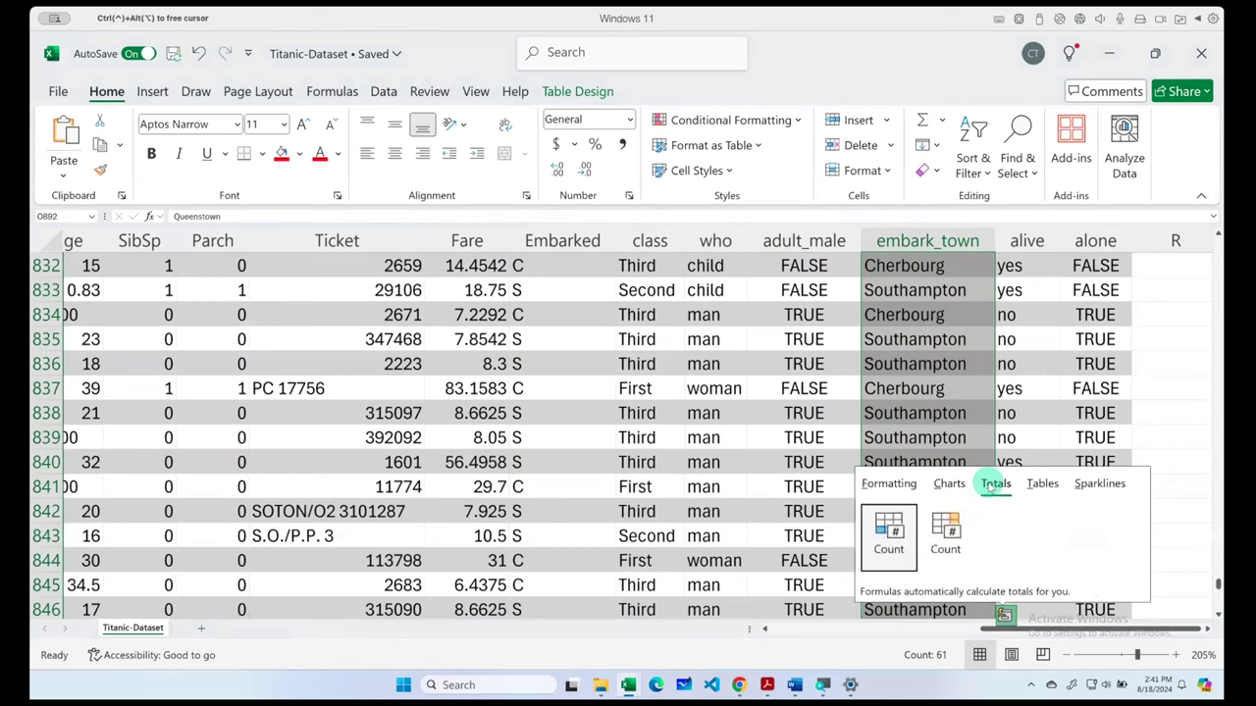
click(893, 538)
scroll(953, 476, down, 4)
scroll(953, 476, down, 20)
scroll(954, 475, down, 20)
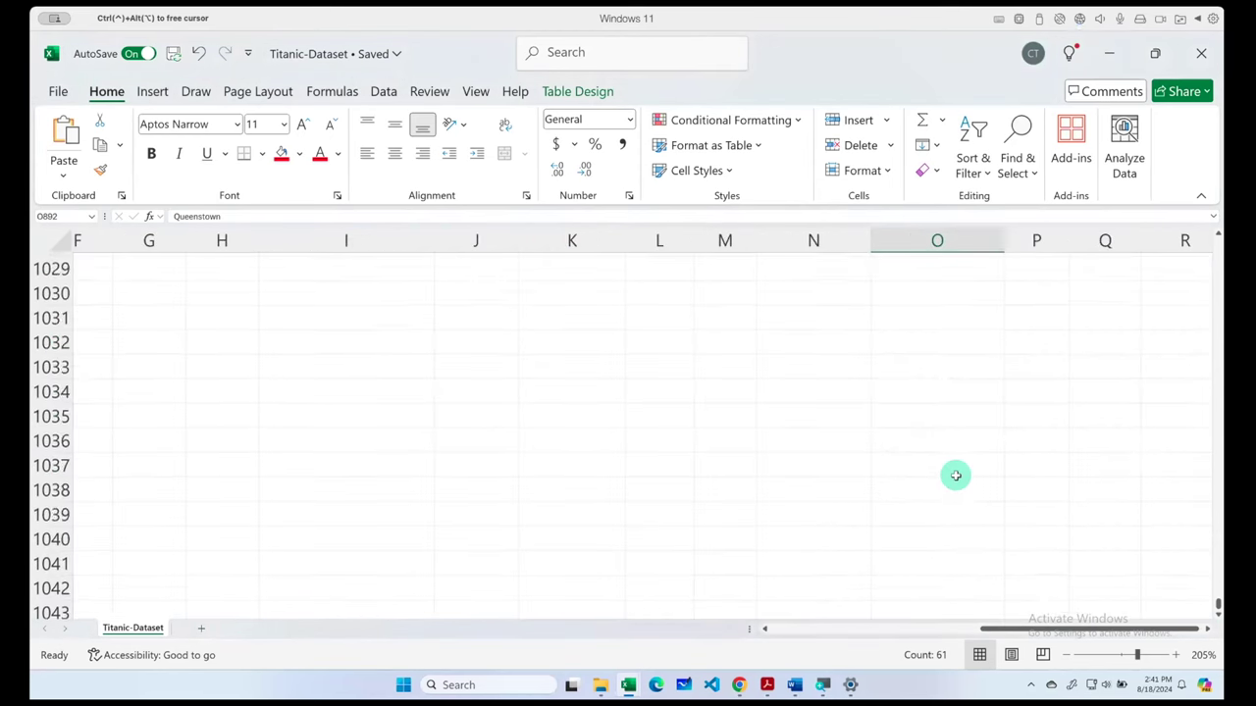
scroll(953, 476, up, 6)
scroll(953, 476, up, 6)
scroll(942, 465, up, 4)
scroll(942, 465, up, 6)
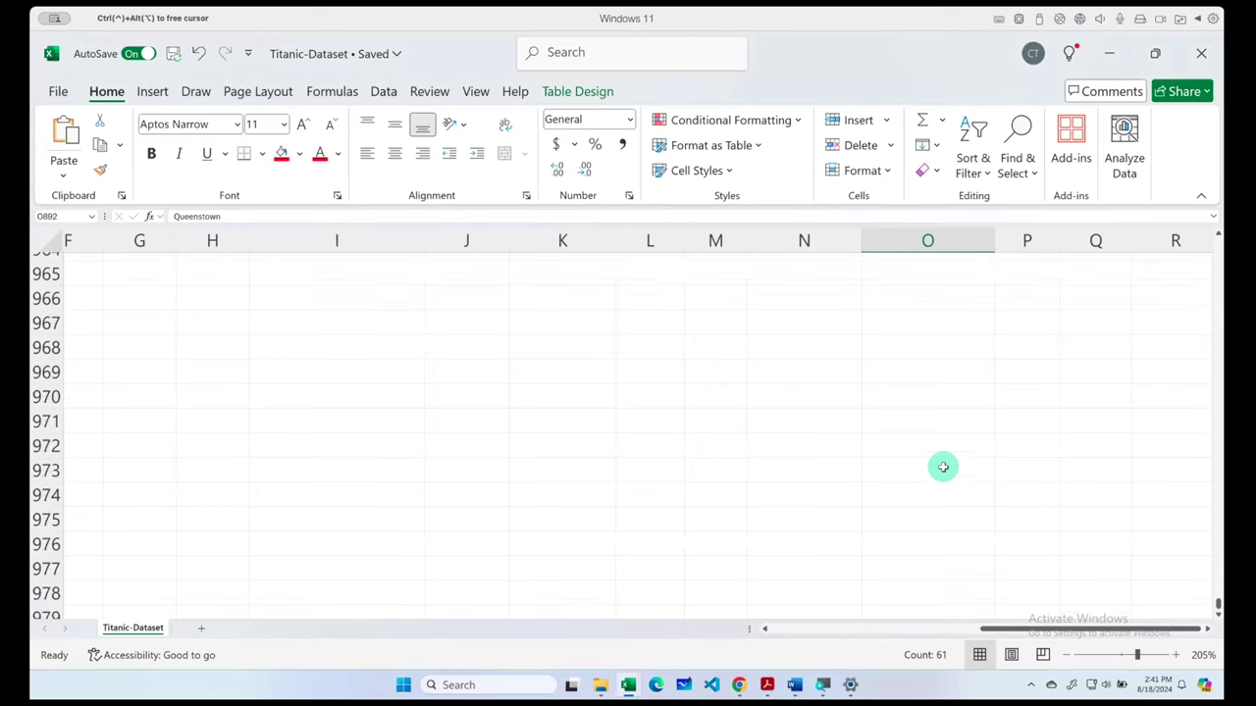
scroll(942, 467, up, 6)
drag(1215, 599, 1217, 579)
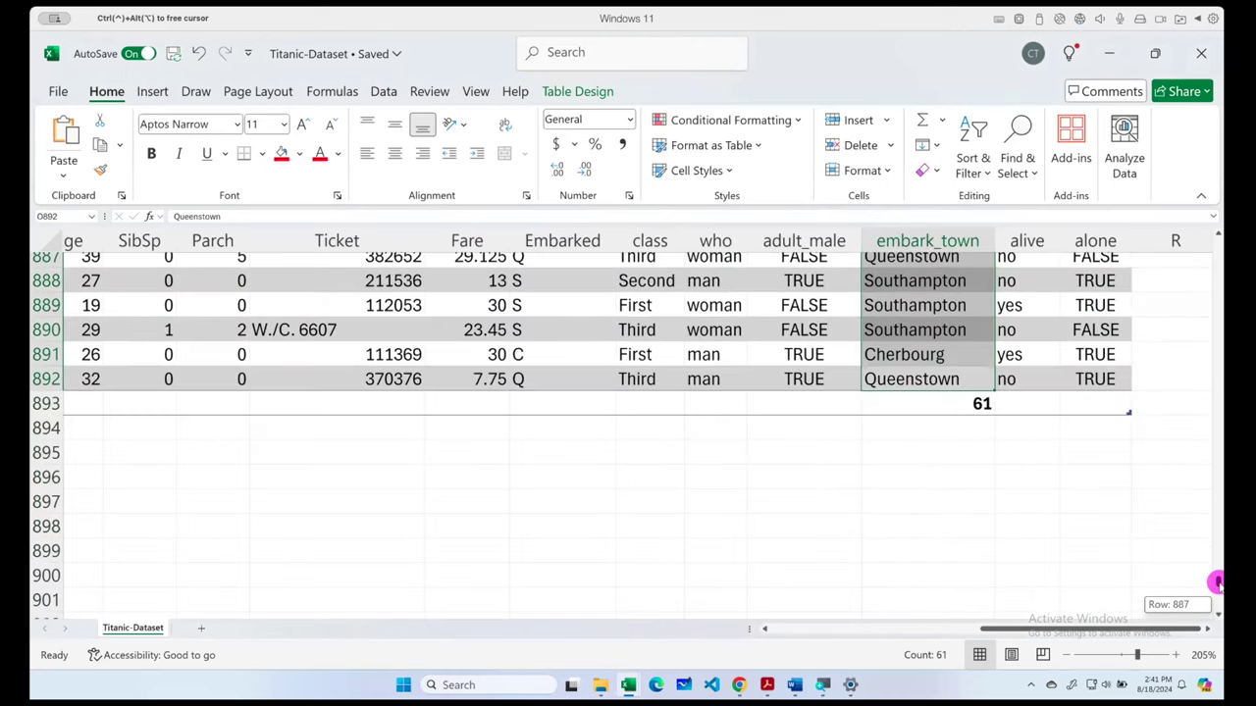
click(948, 405)
key(Delete)
click(932, 378)
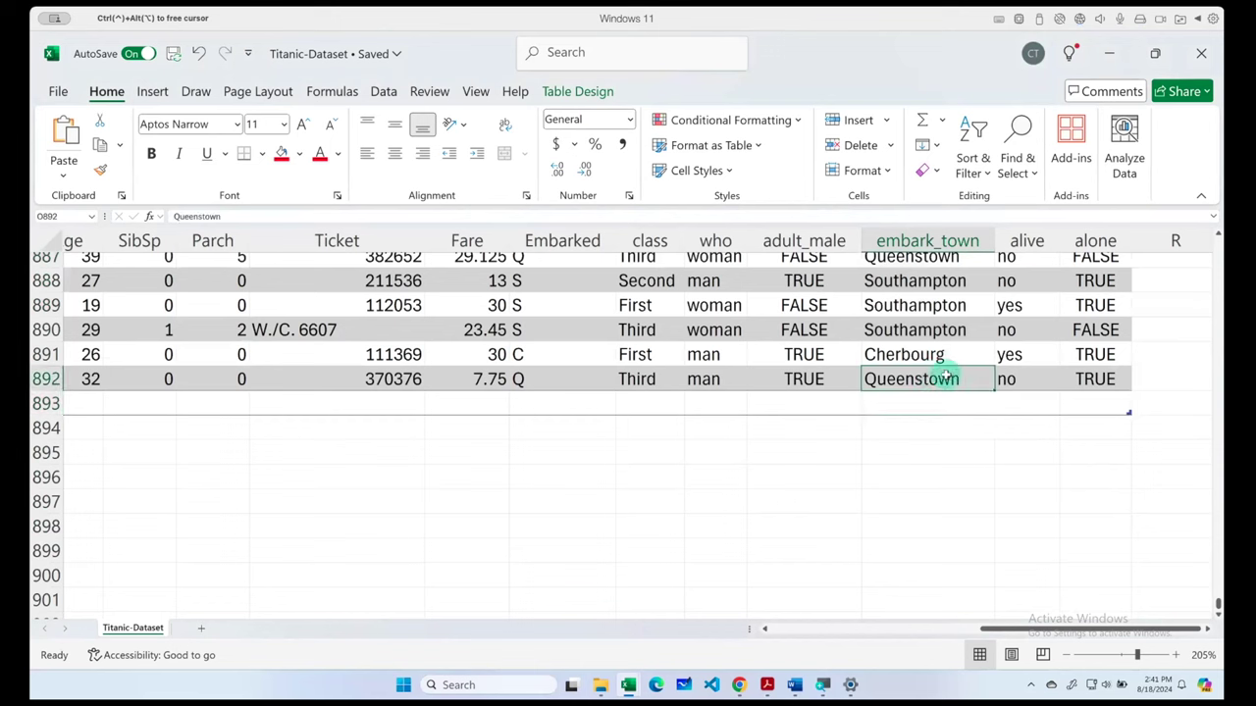
click(937, 233)
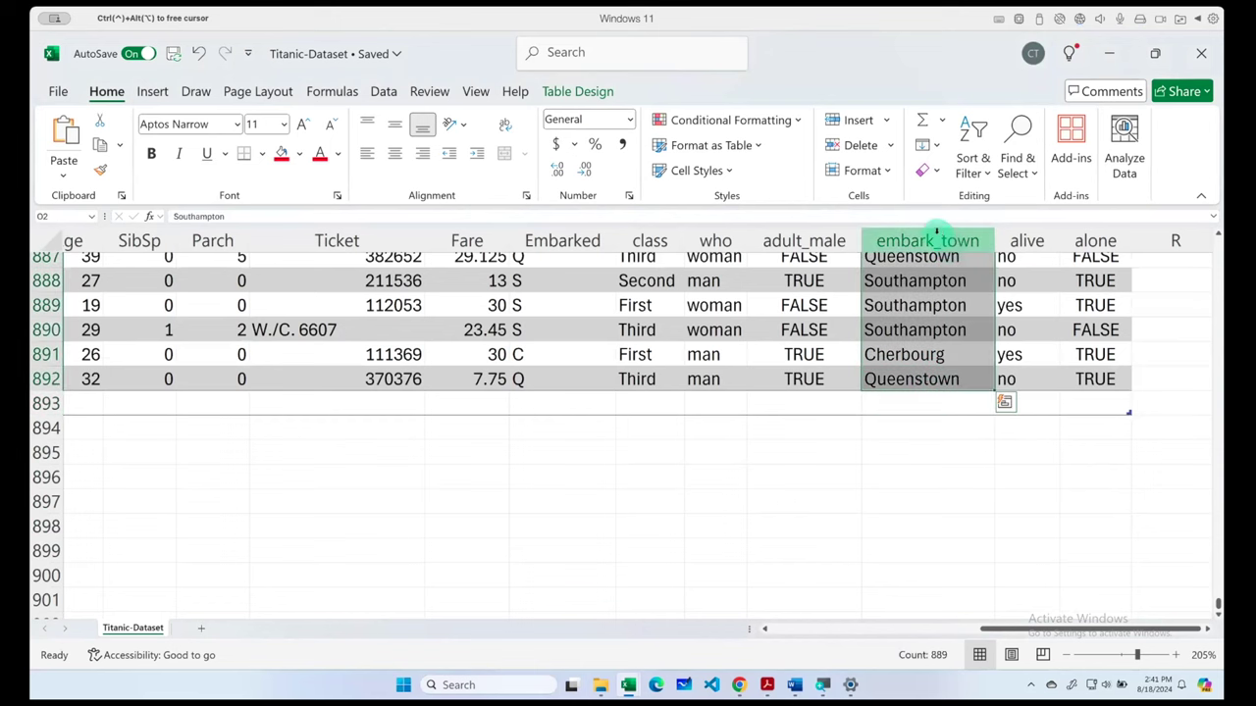
click(888, 404)
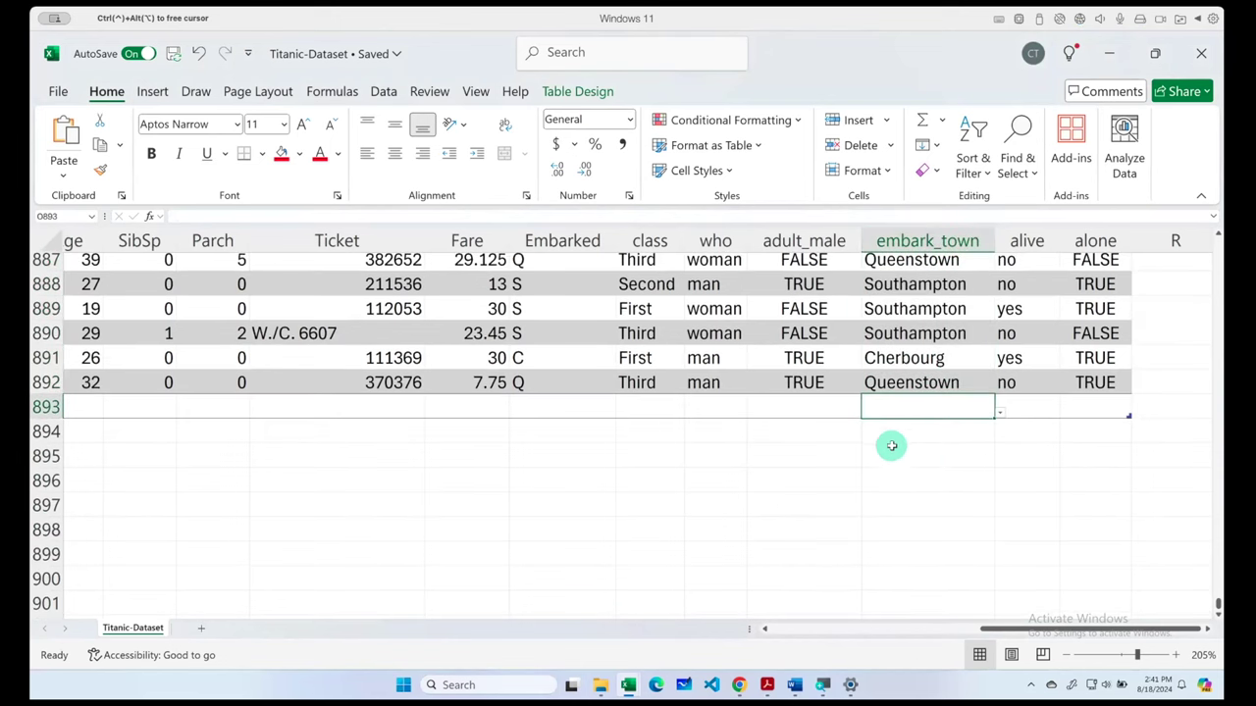
- Enter a COUNTIF in O894 counting embark_town entries that match Queenstown (O892)
click(893, 440)
text(=cou)
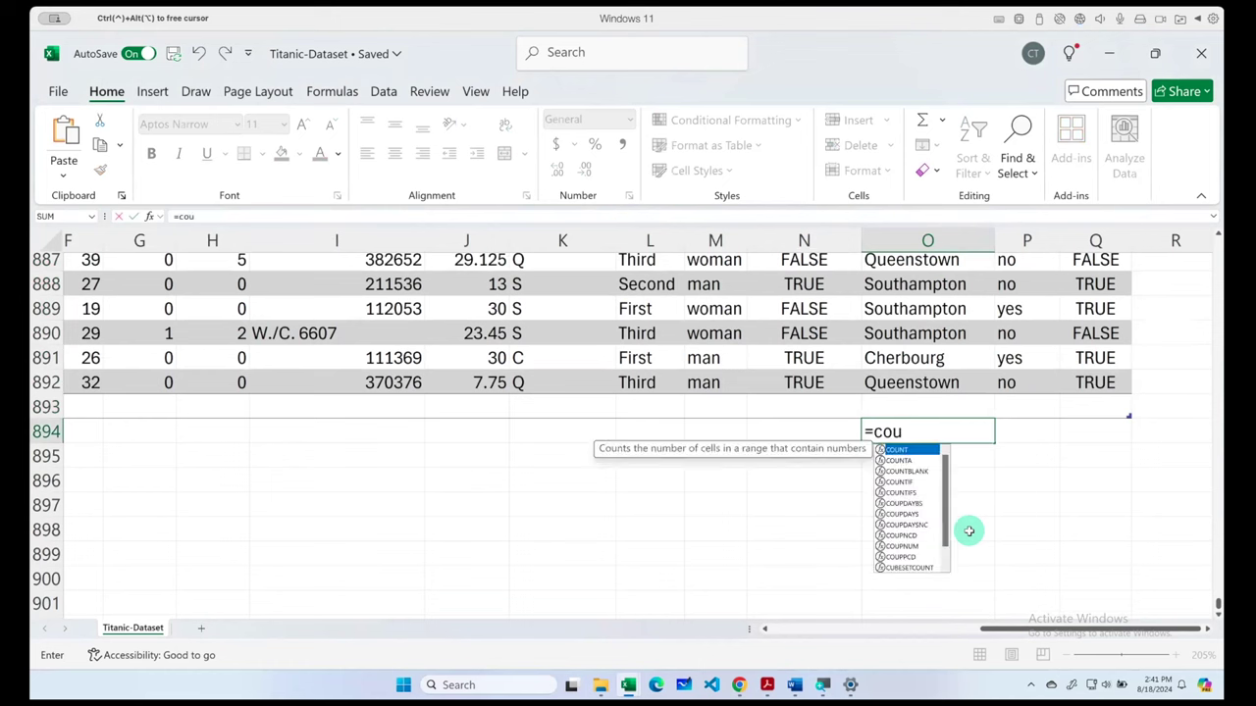
text(nti)
key(Tab)
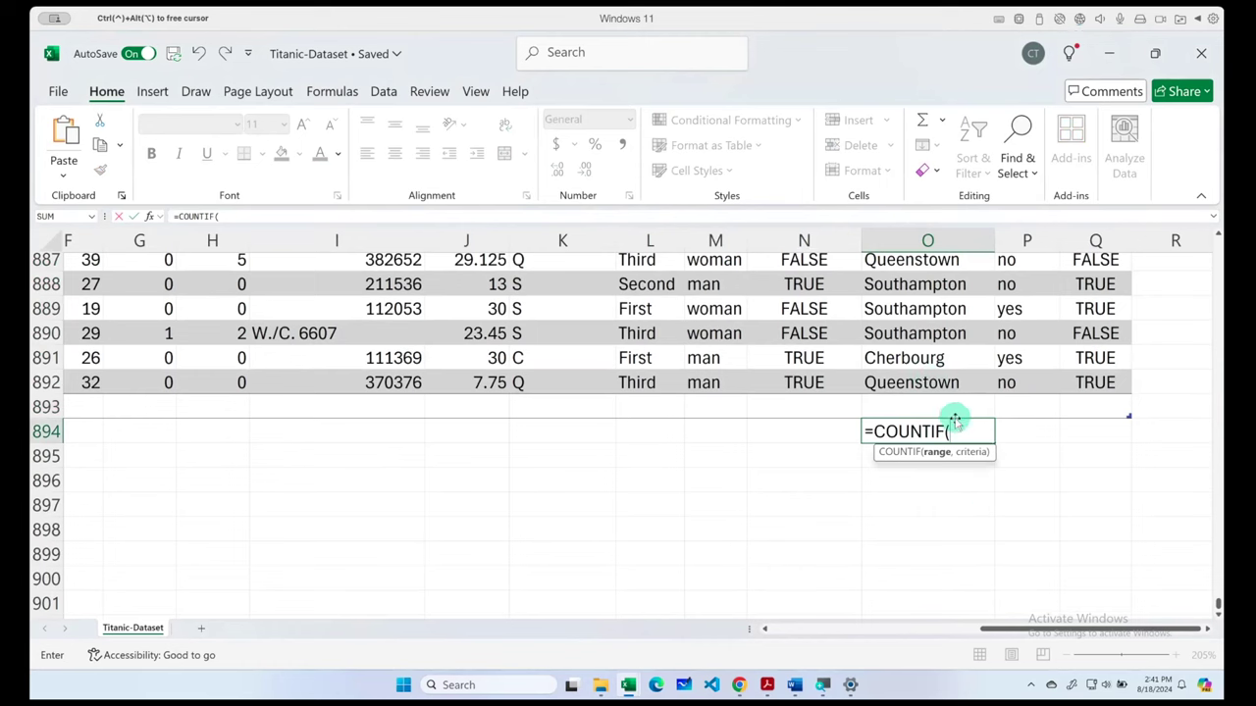
click(936, 383)
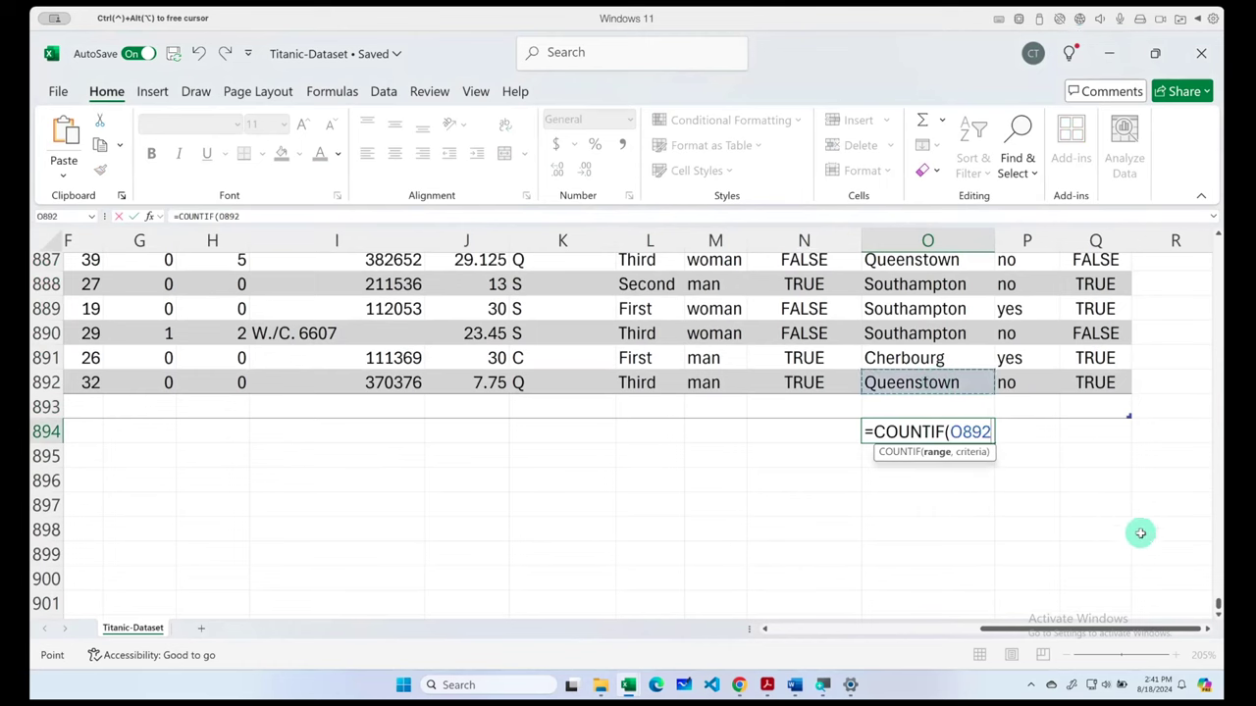
mouse_move(1218, 605)
mouse_down()
mouse_move(1216, 227)
mouse_move(1214, 608)
mouse_up()
click(932, 274)
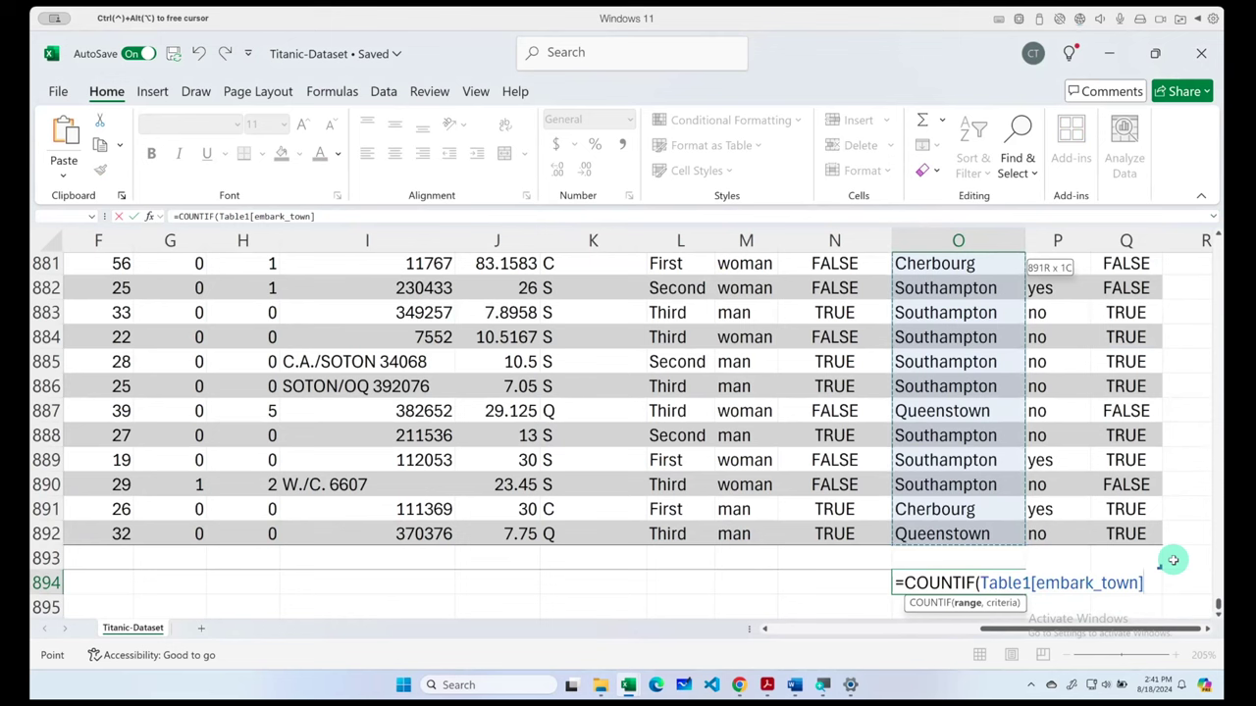
text(,)
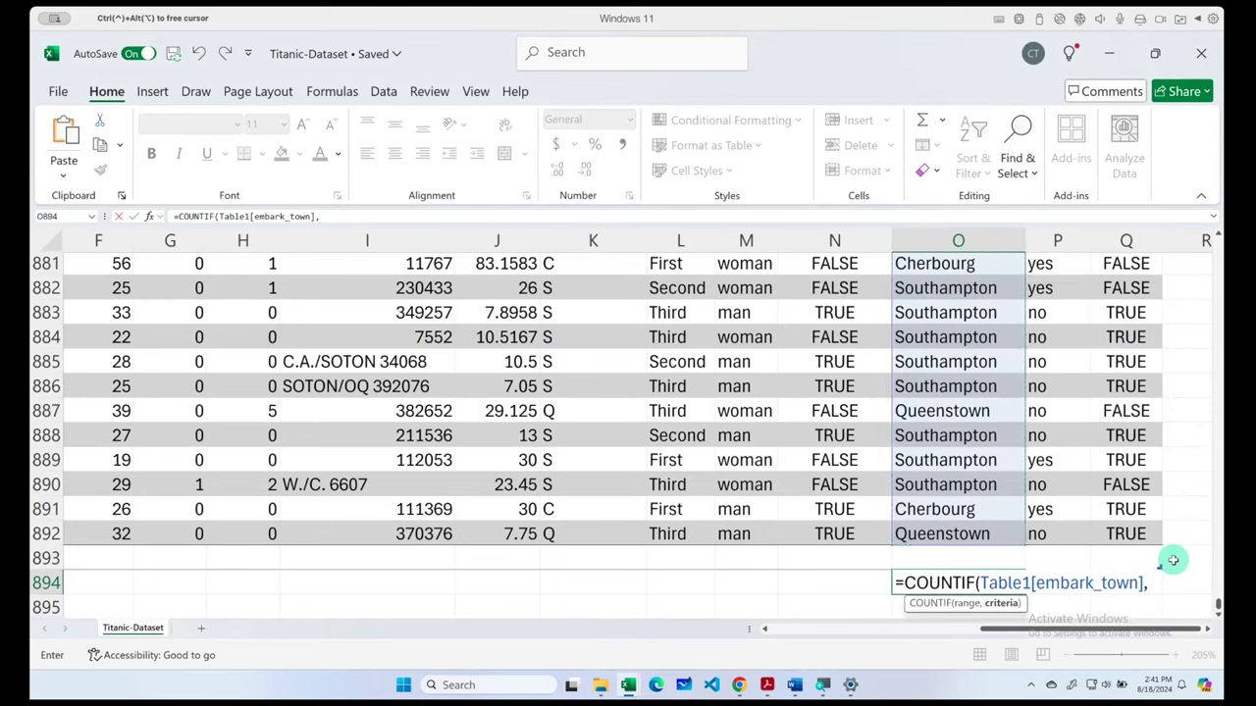
click(956, 536)
key(Return)
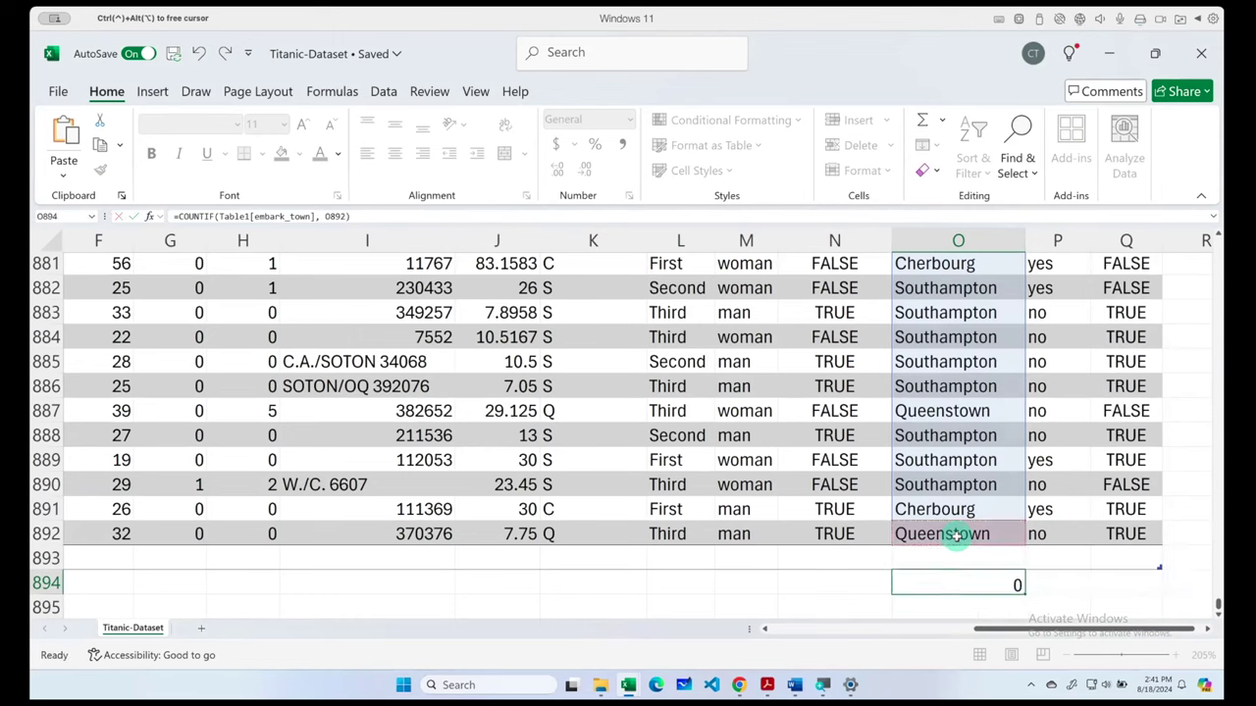
- Copy the COUNTIF down to O896 and repoint the copies at Cherbourg and Southampton
click(962, 579)
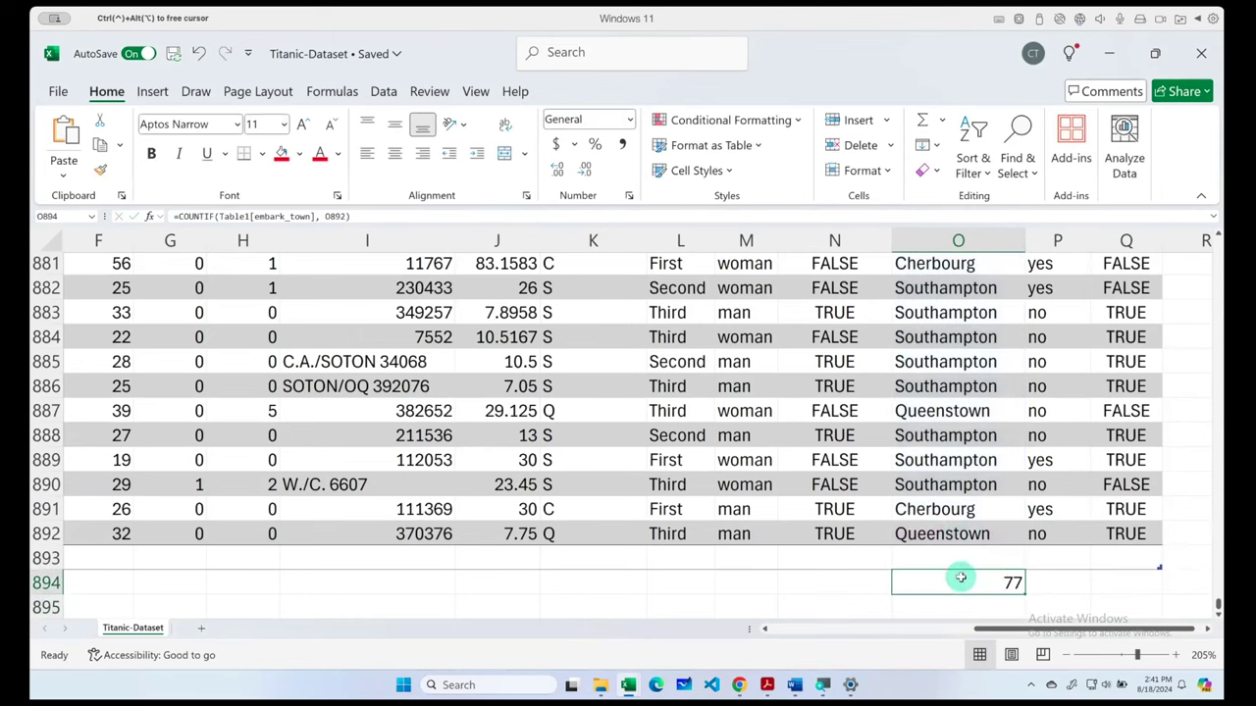
scroll(981, 569, down, 1)
double_click(994, 561)
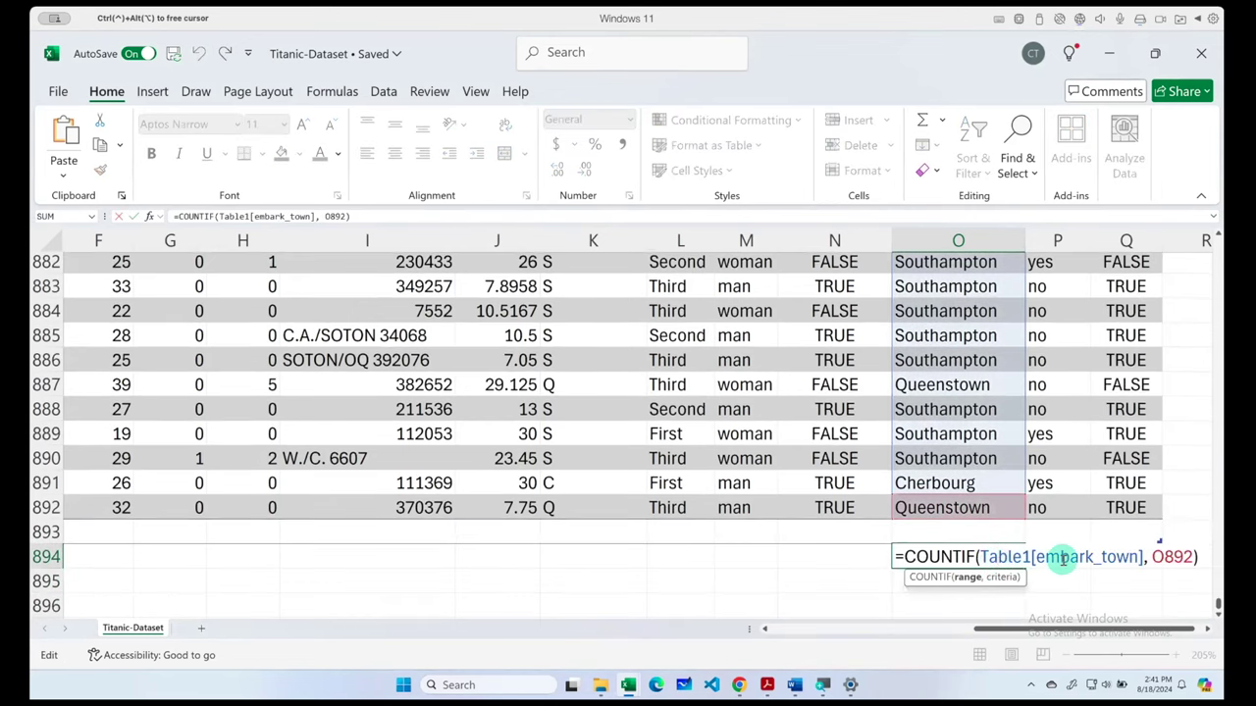
key(Escape)
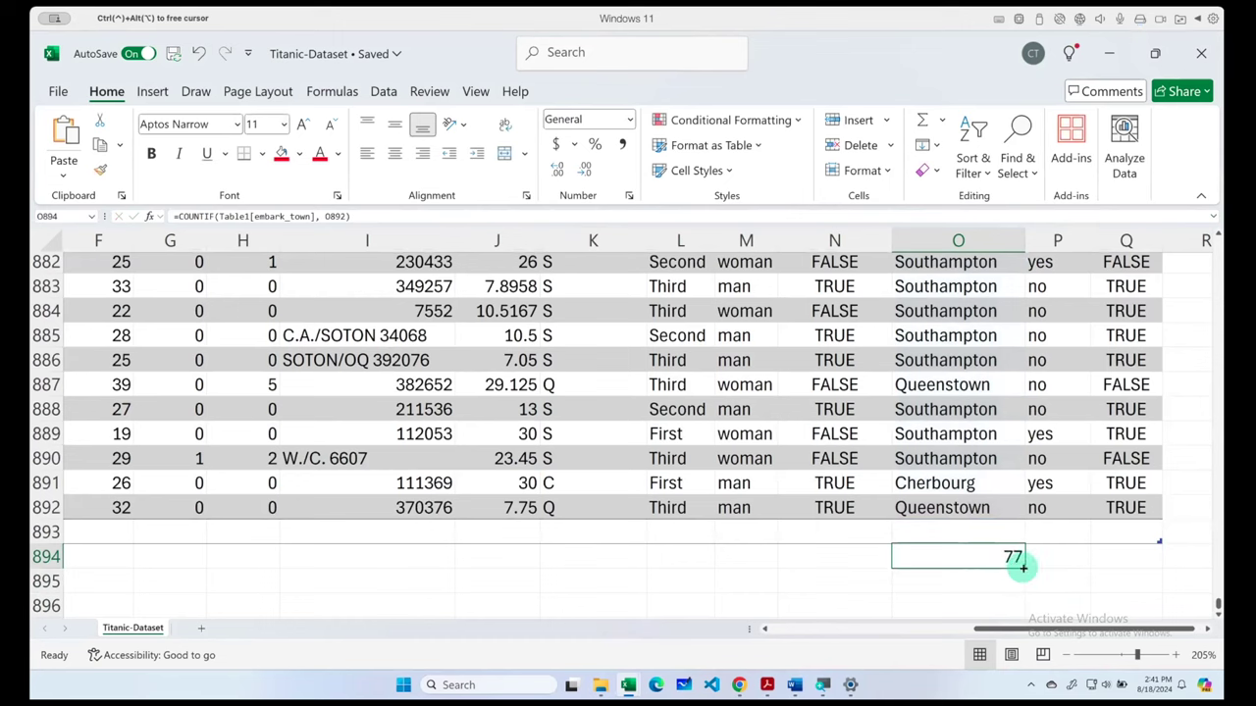
drag(1024, 569, 1028, 605)
scroll(1060, 563, down, 1)
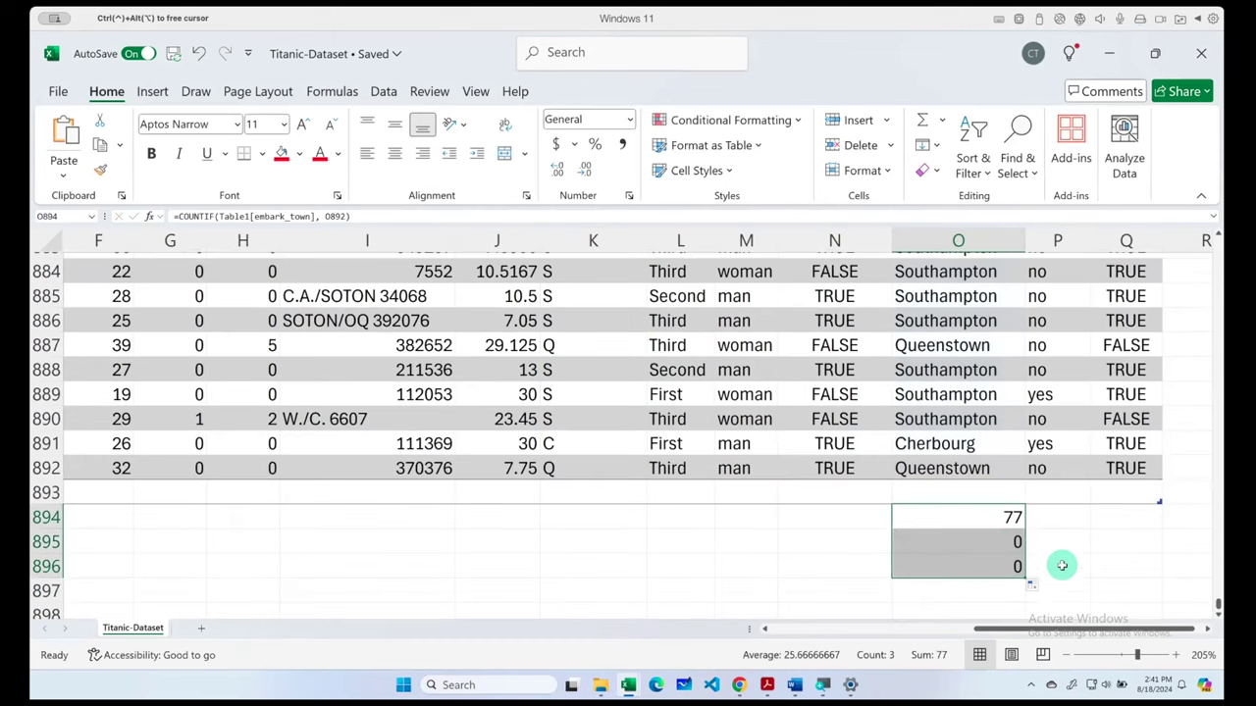
double_click(987, 542)
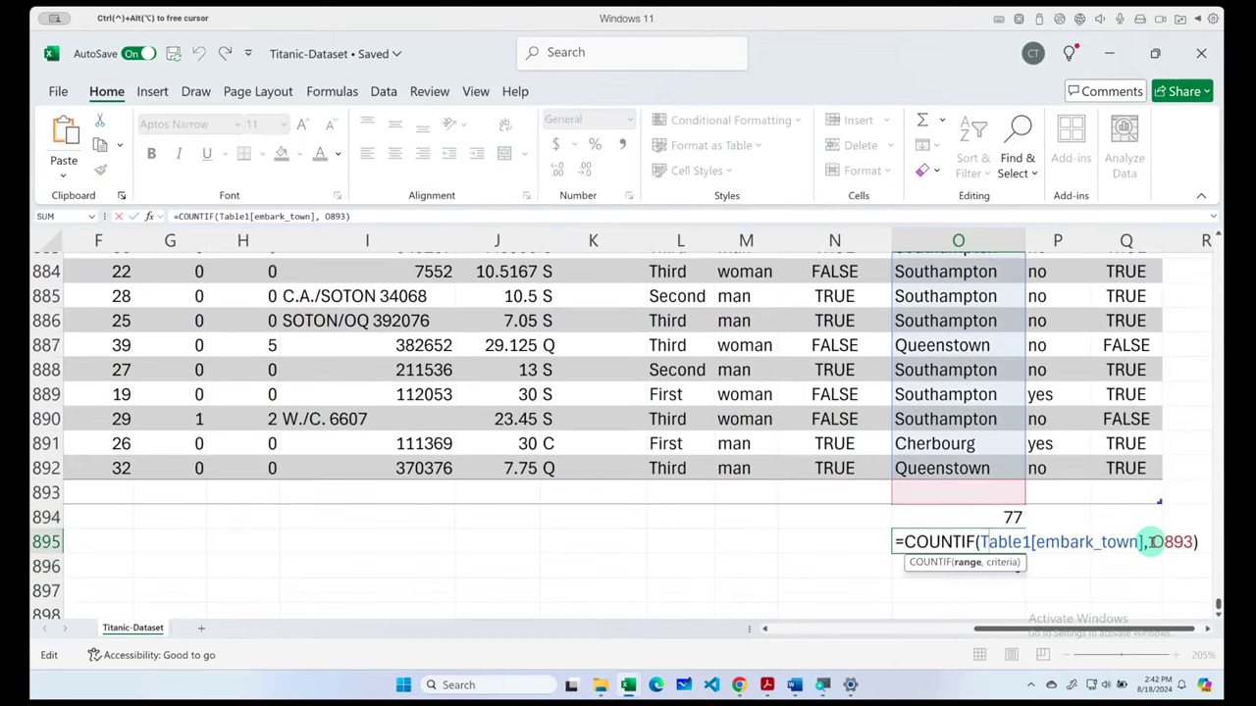
drag(1153, 541, 1173, 541)
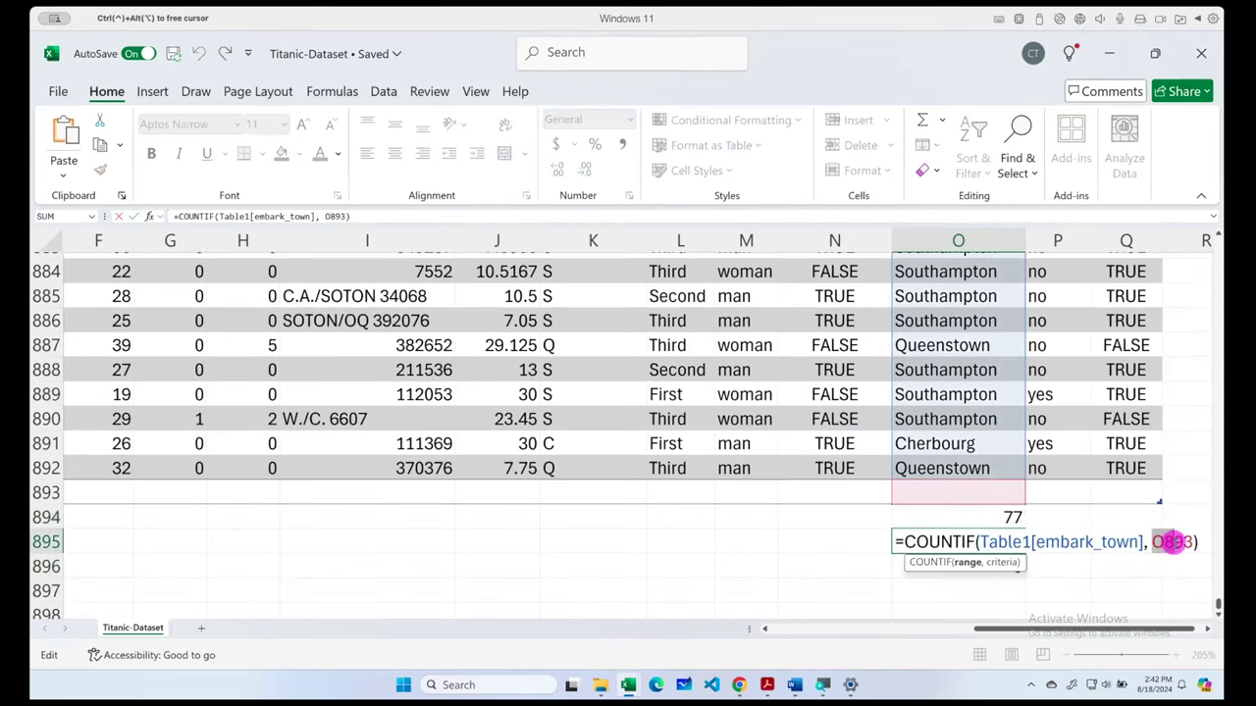
click(946, 446)
key(Return)
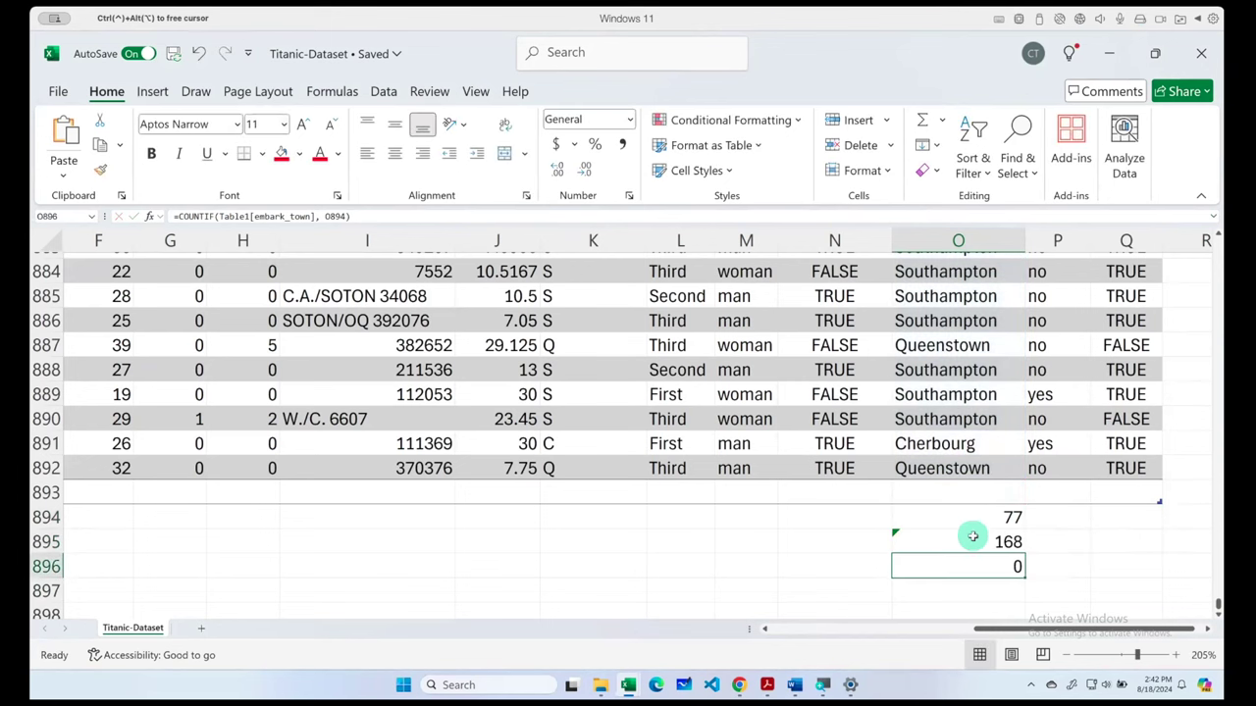
double_click(967, 565)
drag(1154, 566, 1184, 566)
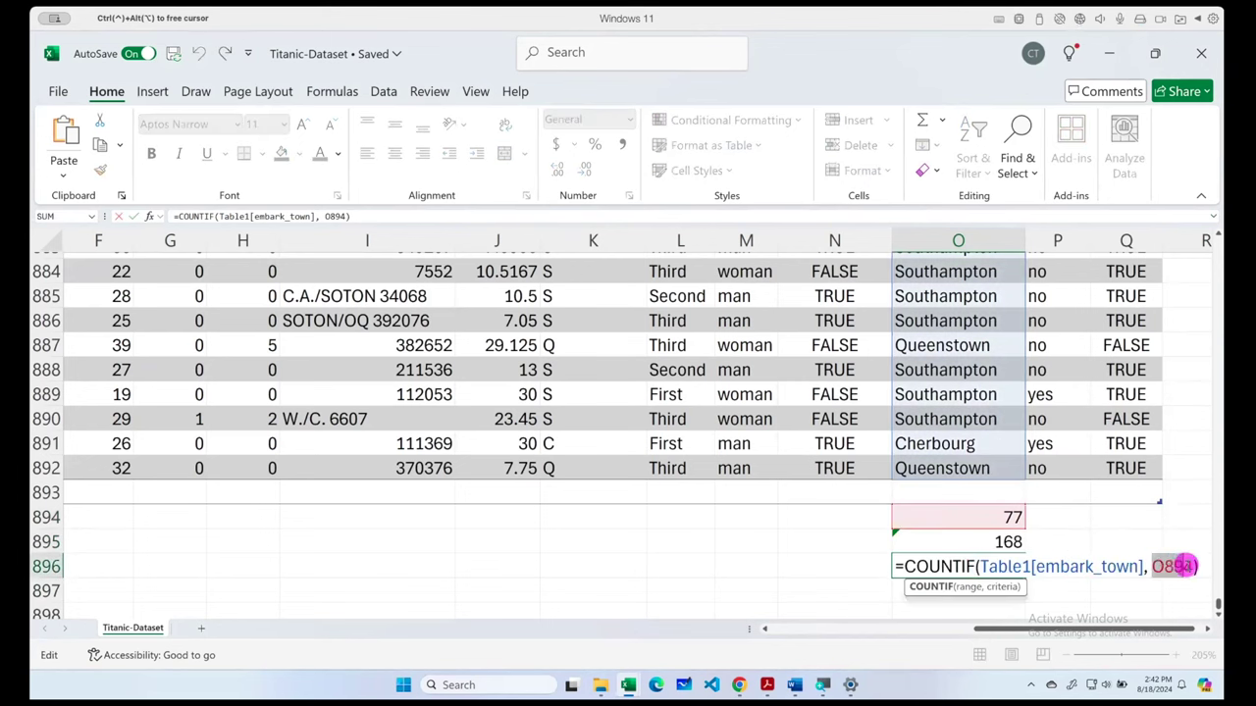
click(969, 396)
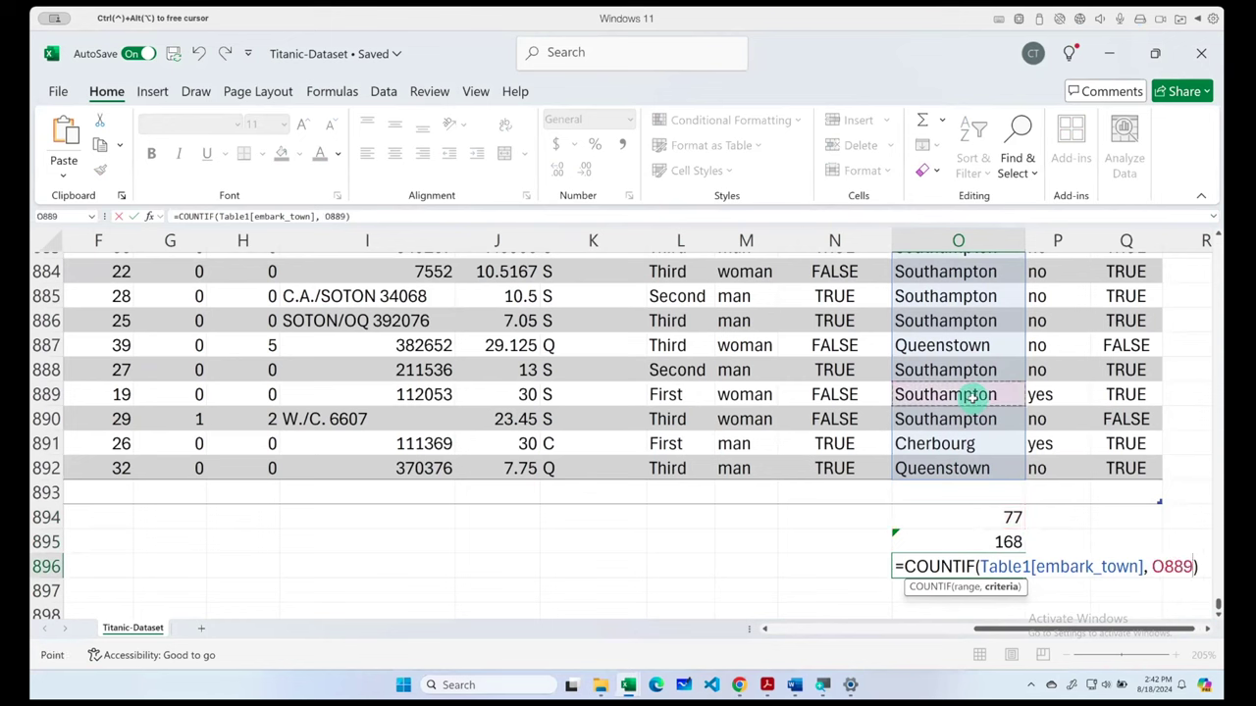
key(Return)
- Review the counts 77, 168 and 644, then clear O894:O896
drag(986, 516, 984, 562)
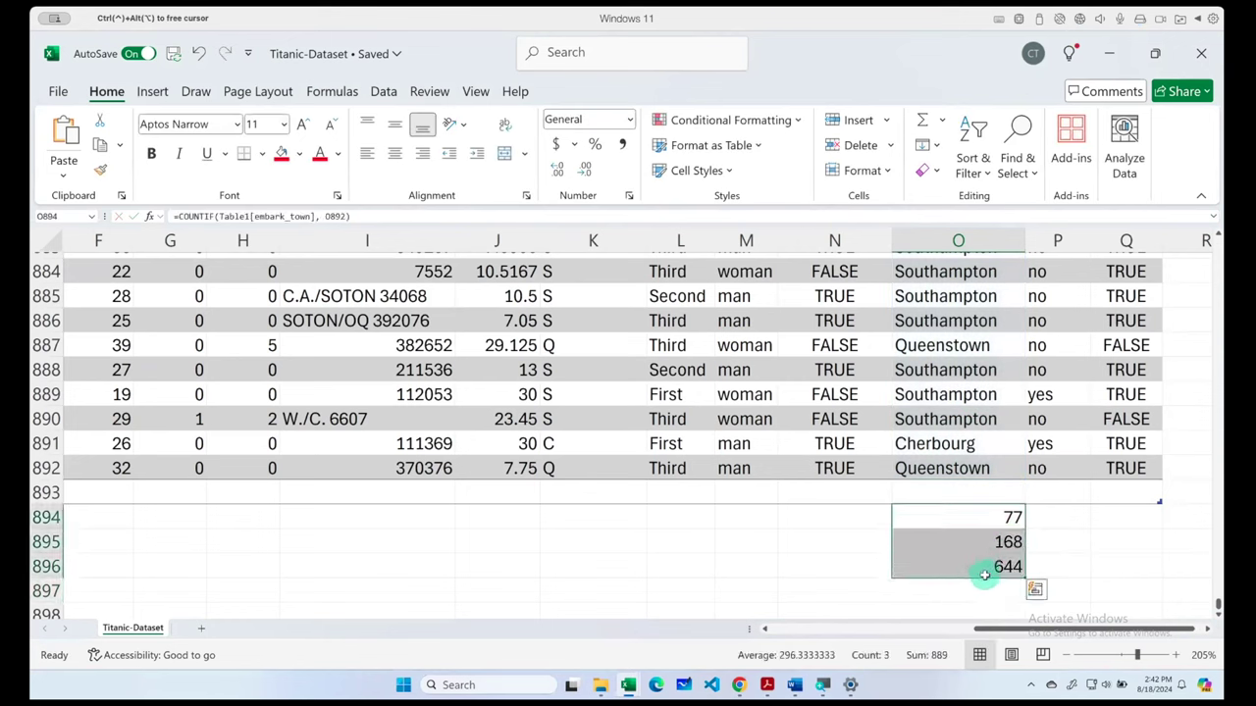
click(961, 569)
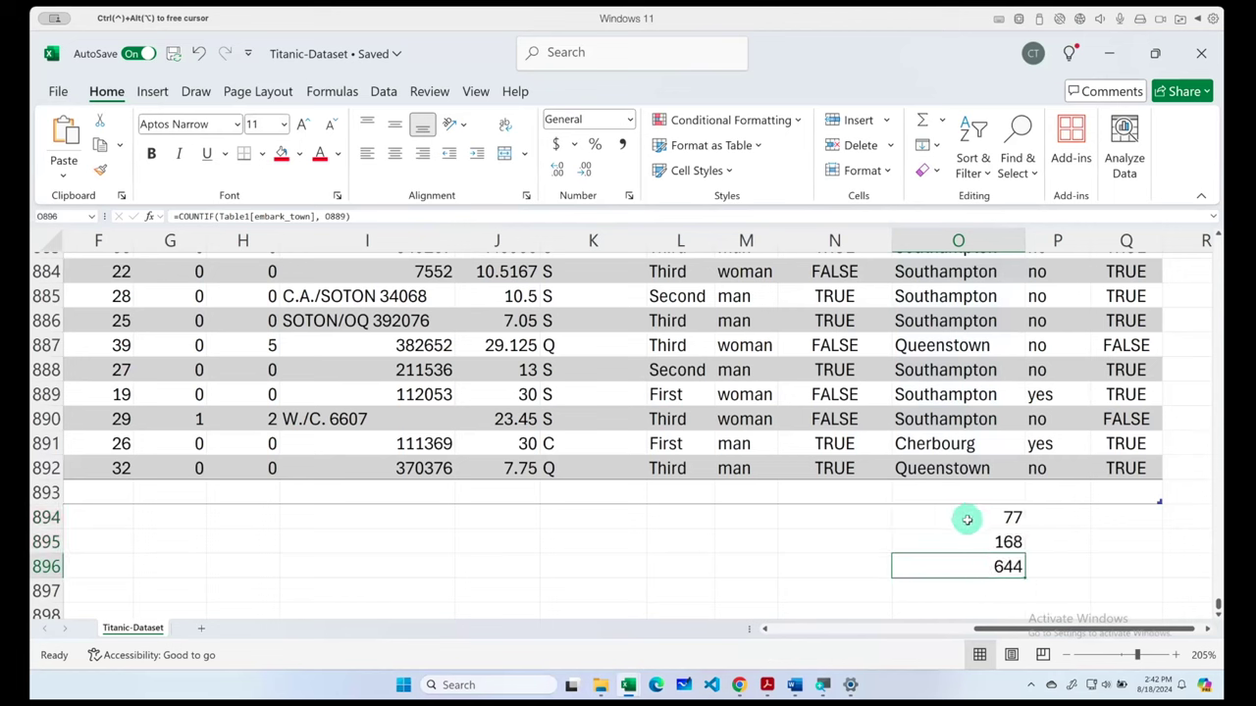
mouse_move(967, 520)
mouse_down()
mouse_move(972, 566)
mouse_move(961, 517)
mouse_up()
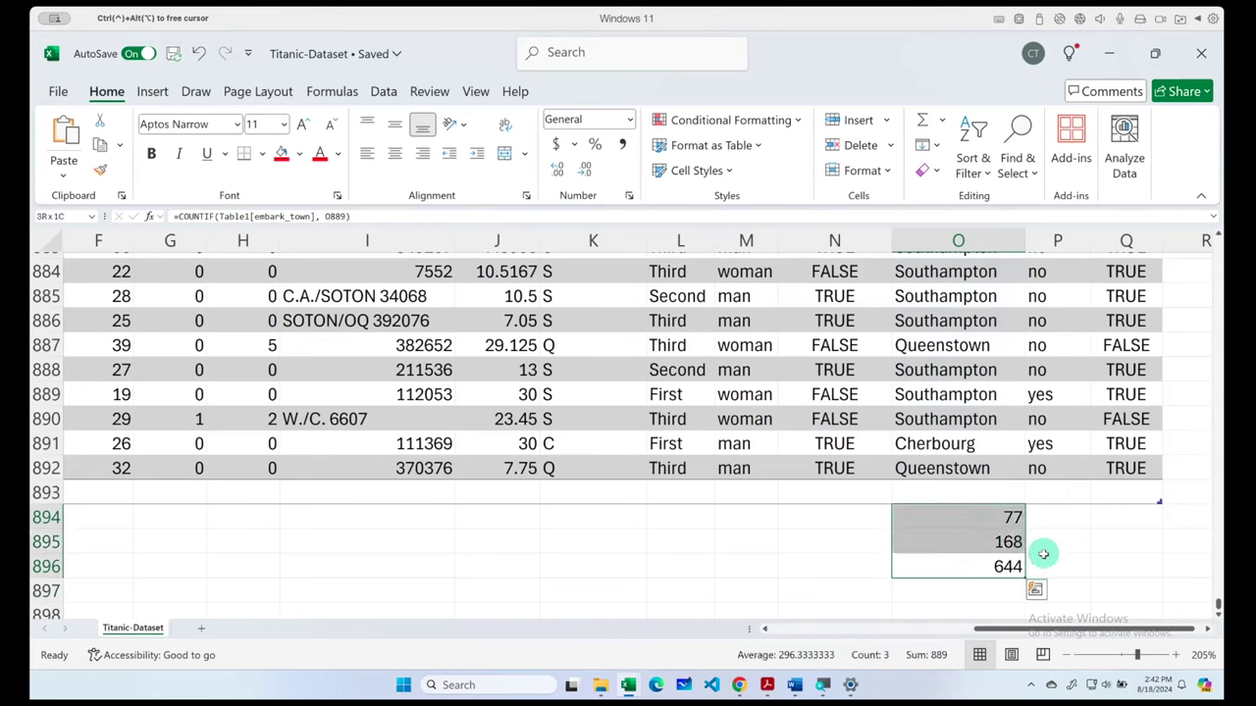
key(Delete)
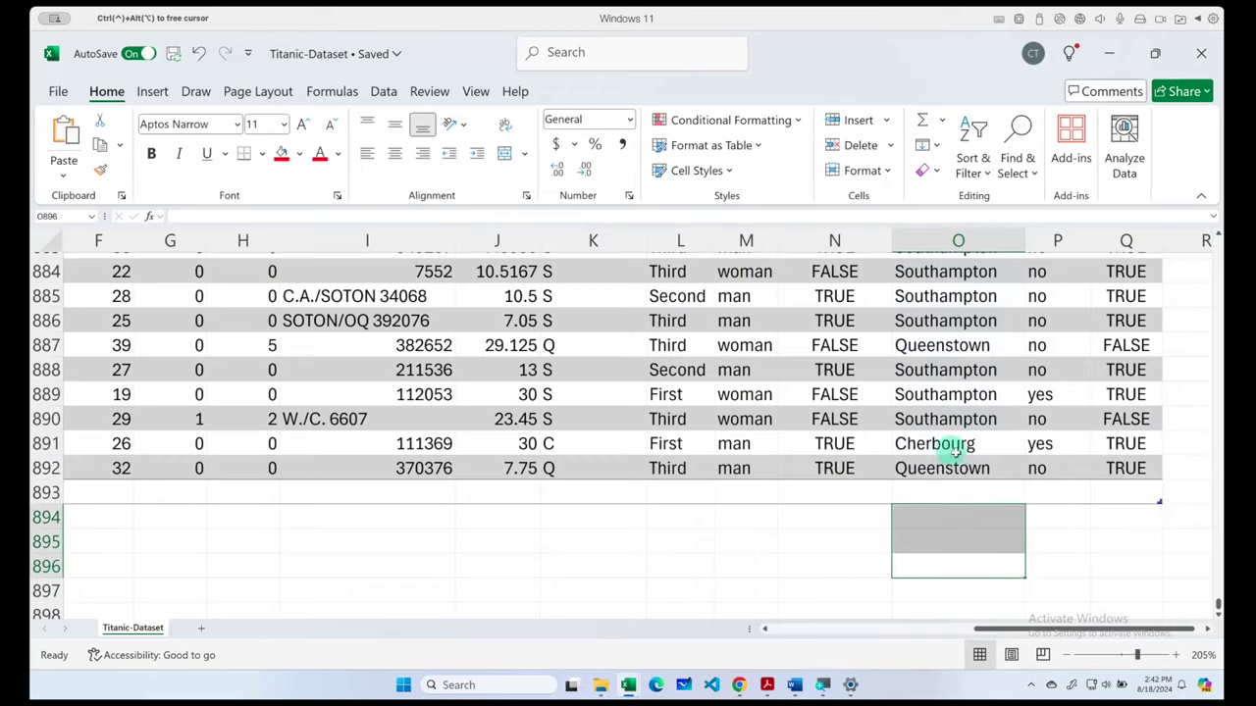
- Return to the top of the table and open the embark_town filter with all towns deselected
scroll(955, 454, up, 15)
scroll(1003, 474, up, 20)
scroll(1037, 482, up, 20)
scroll(1200, 510, up, 20)
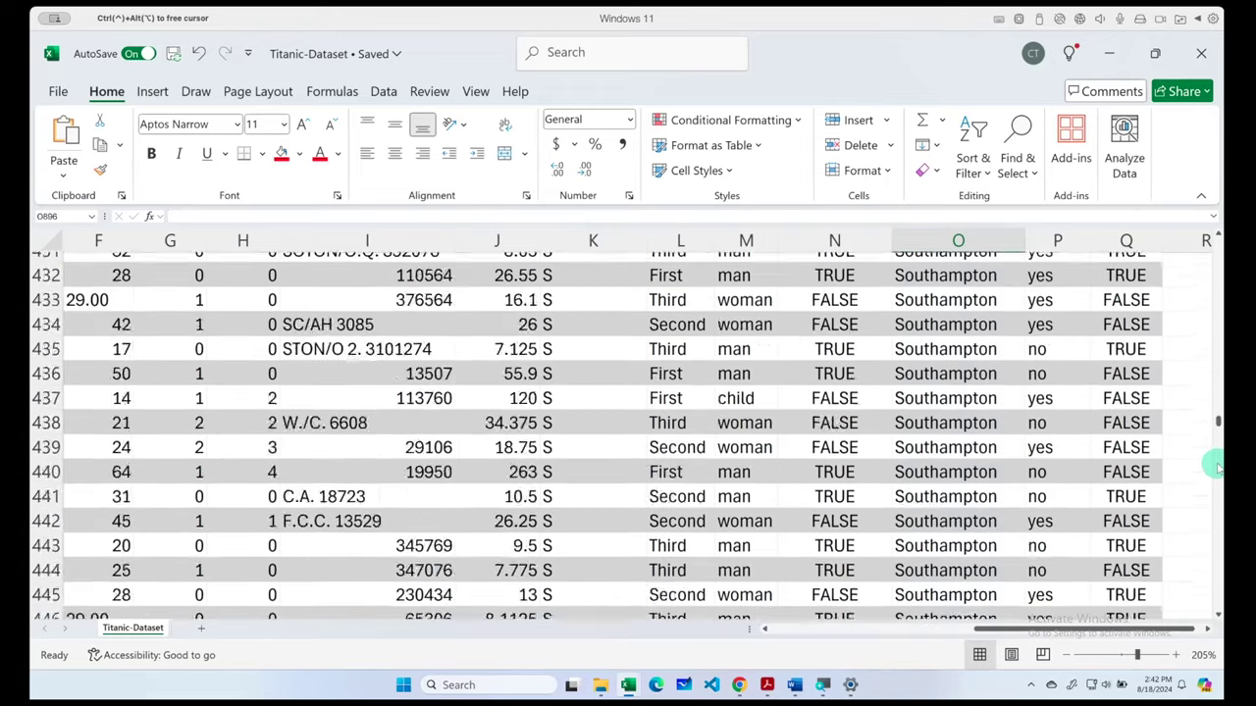
scroll(1214, 441, up, 5)
drag(1213, 415, 1217, 233)
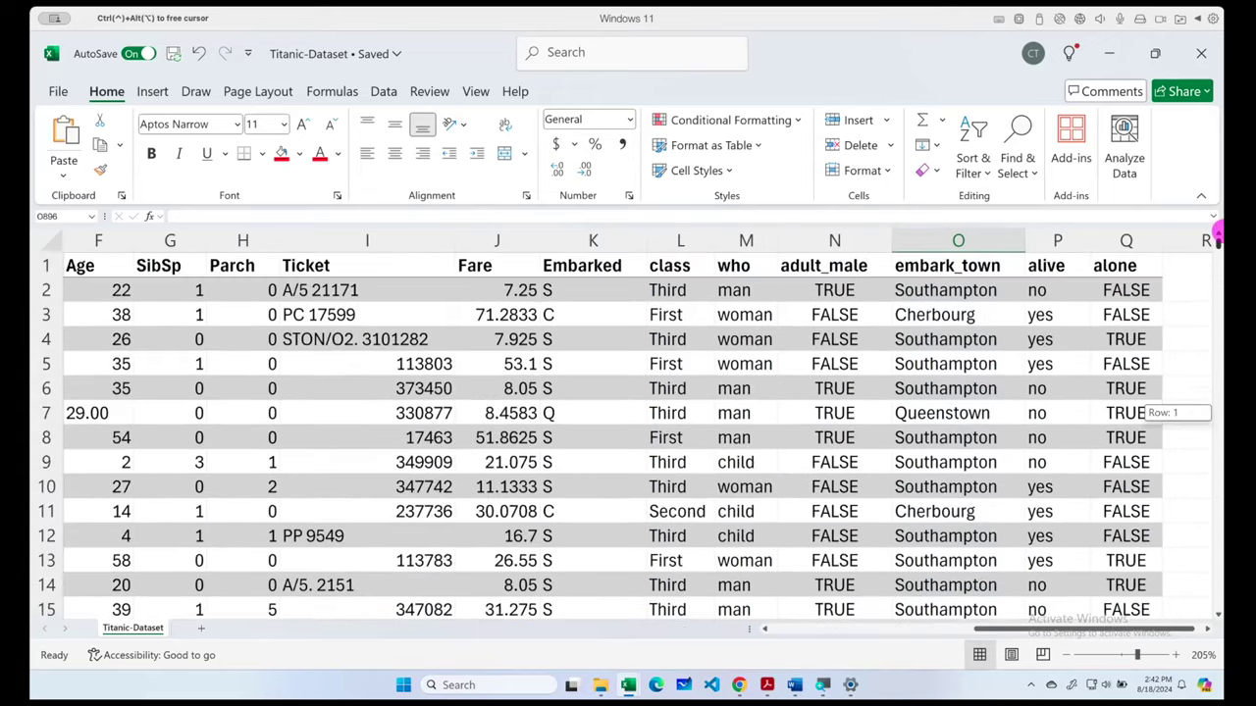
click(976, 262)
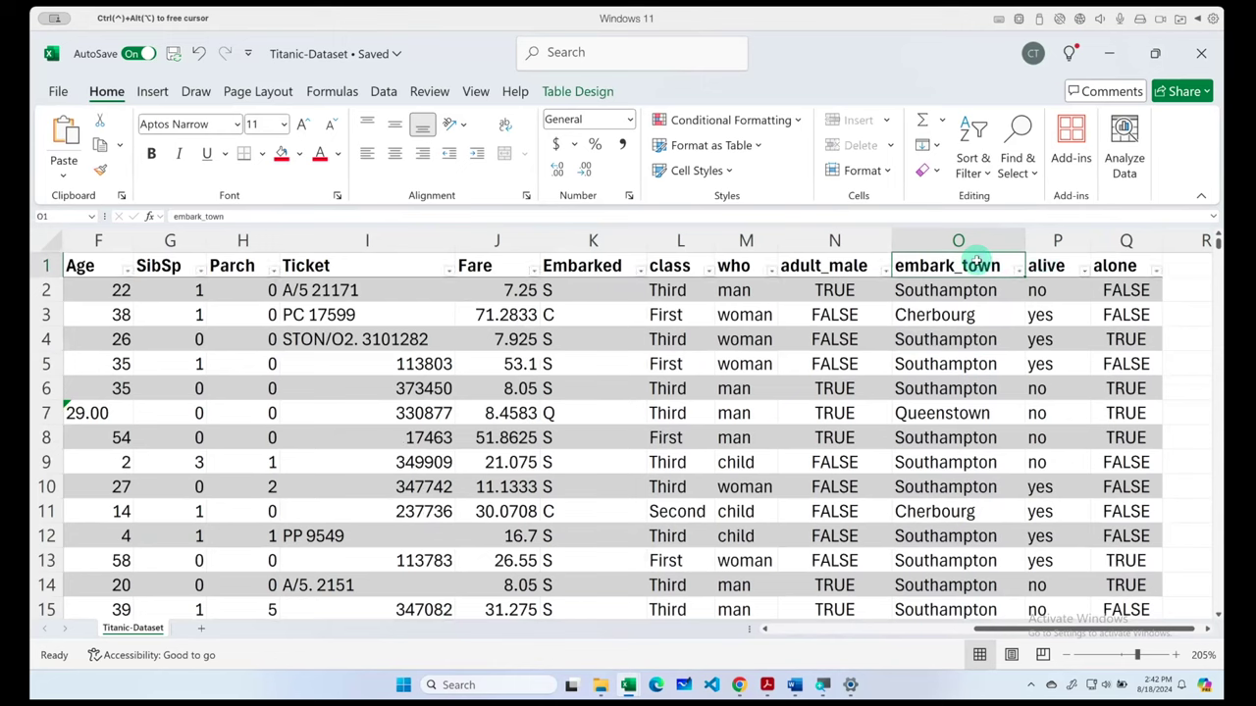
click(1018, 270)
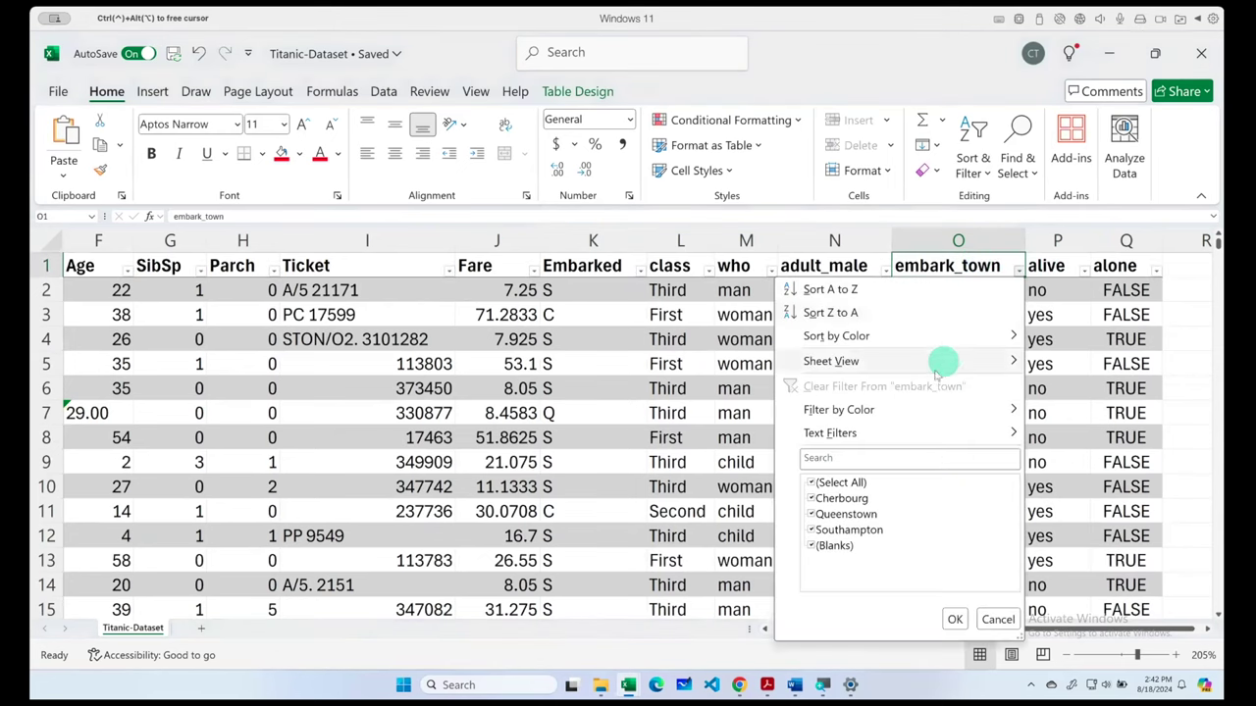
click(840, 483)
- Filter embark_town to (Blanks) and enter S as Embarked for rows 63 and 831
click(820, 545)
click(953, 619)
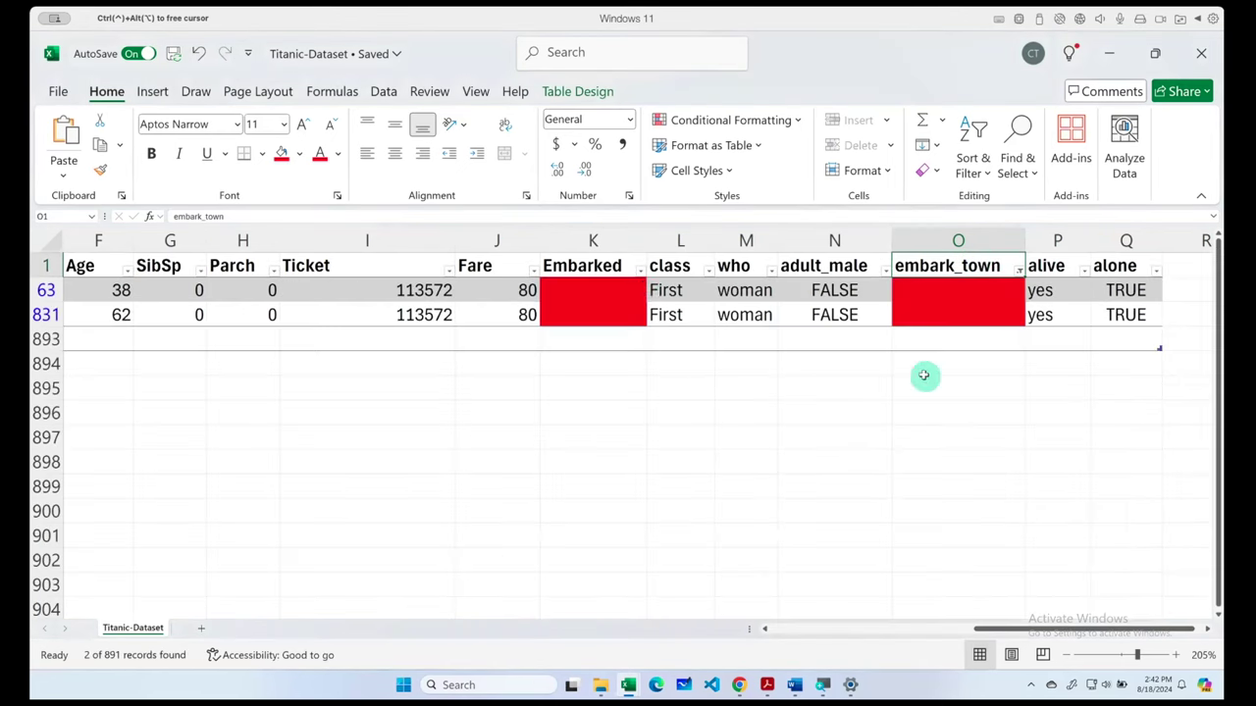
click(604, 289)
text(S)
key(Return)
text(S)
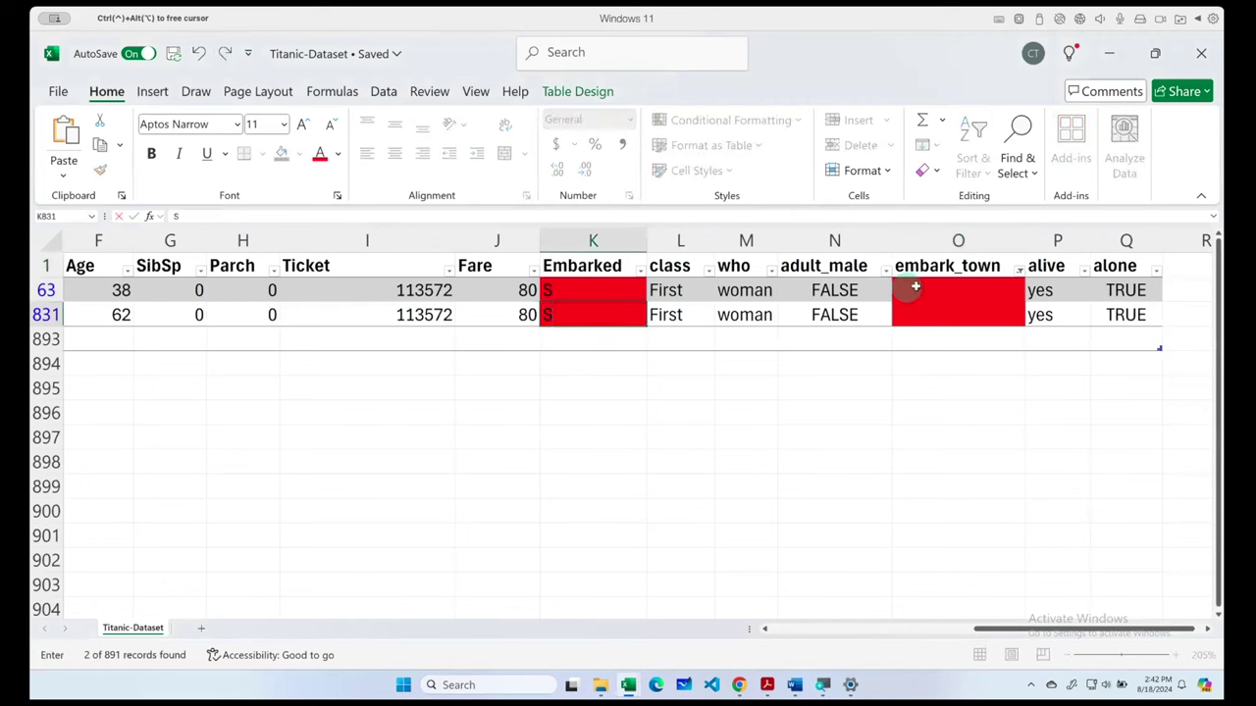
- Enter Southampton as the embark_town for rows 63 and 831
click(937, 299)
text(Southampton)
key(Tab)
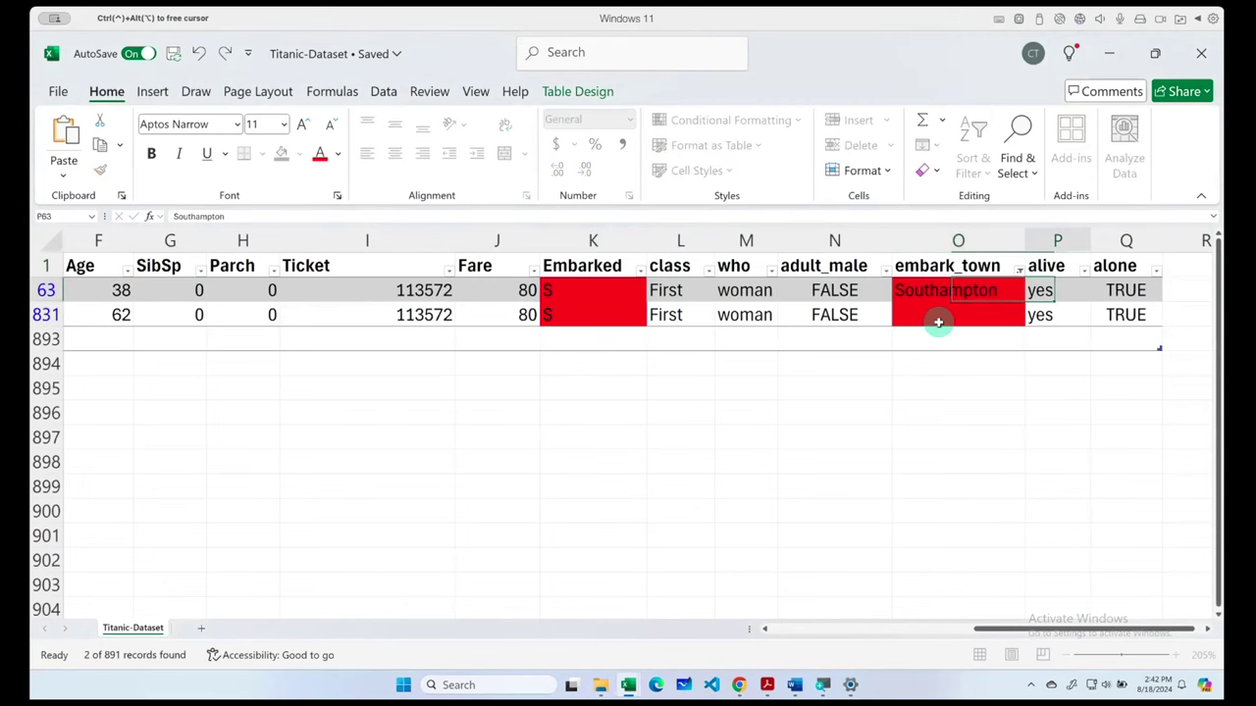
click(938, 322)
text(Southampton)
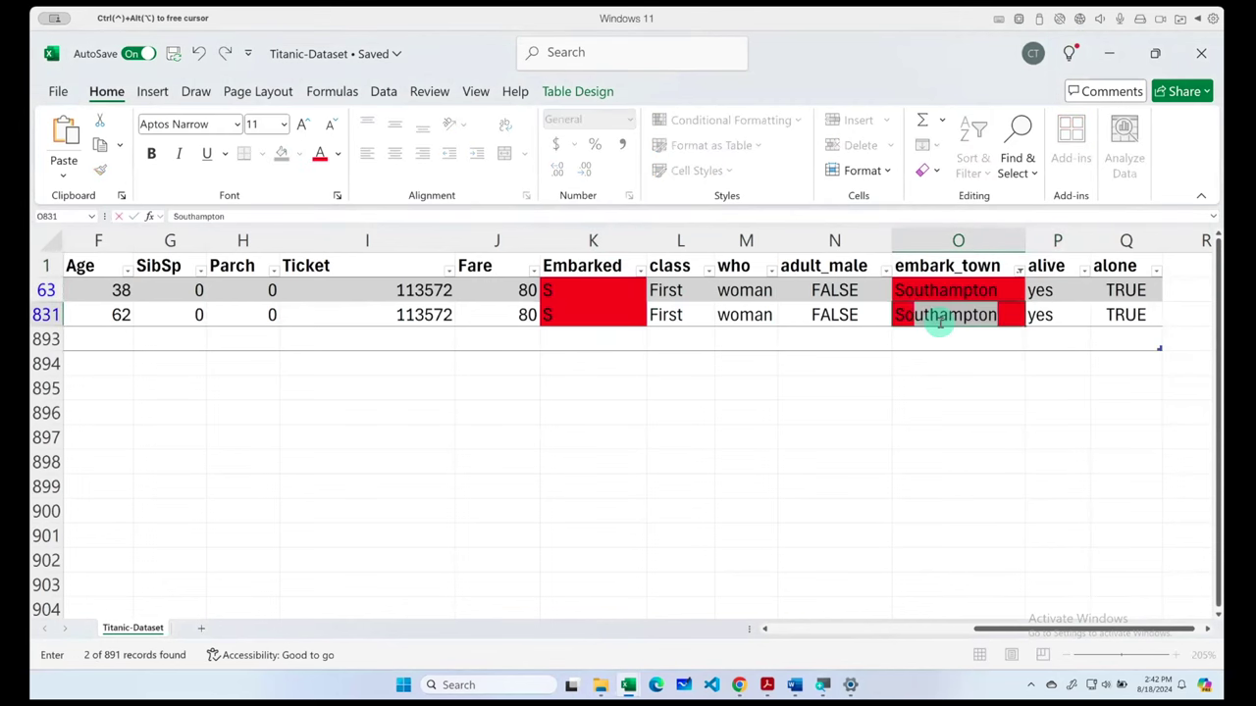
key(Tab)
- Set No Fill on the four newly filled cells to remove the red highlighting
click(935, 361)
drag(942, 291, 907, 314)
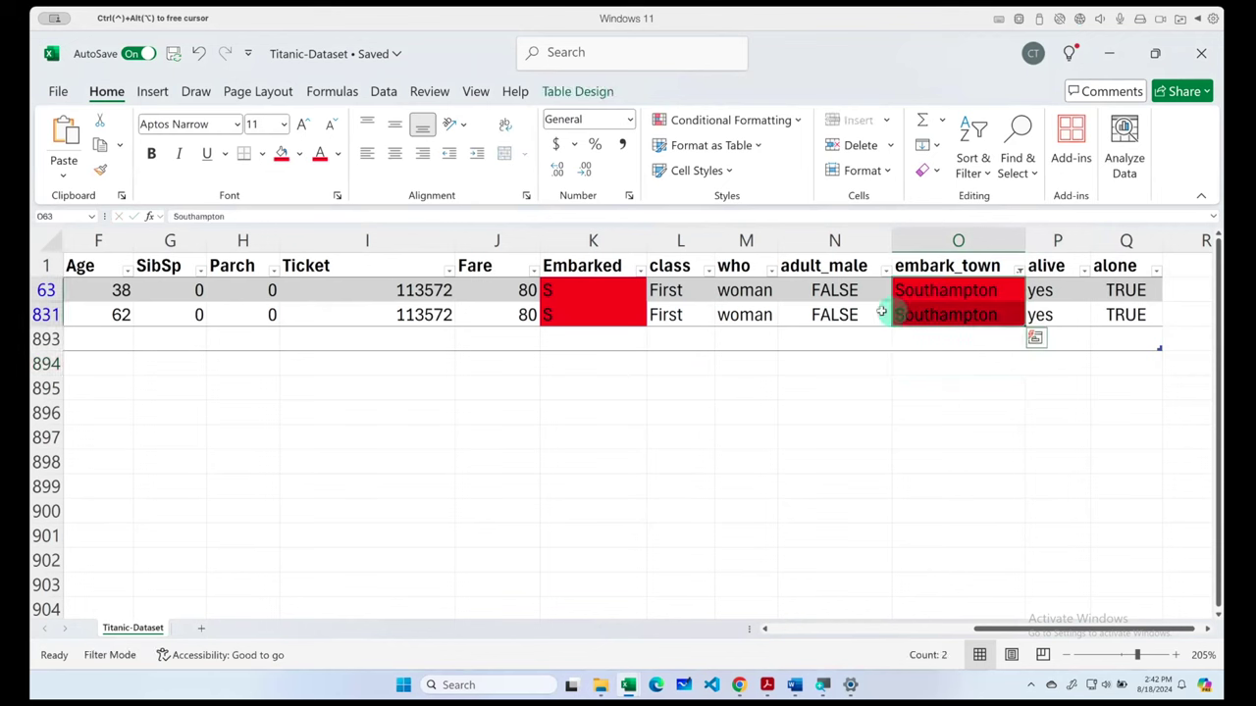
drag(582, 292, 579, 314)
click(299, 154)
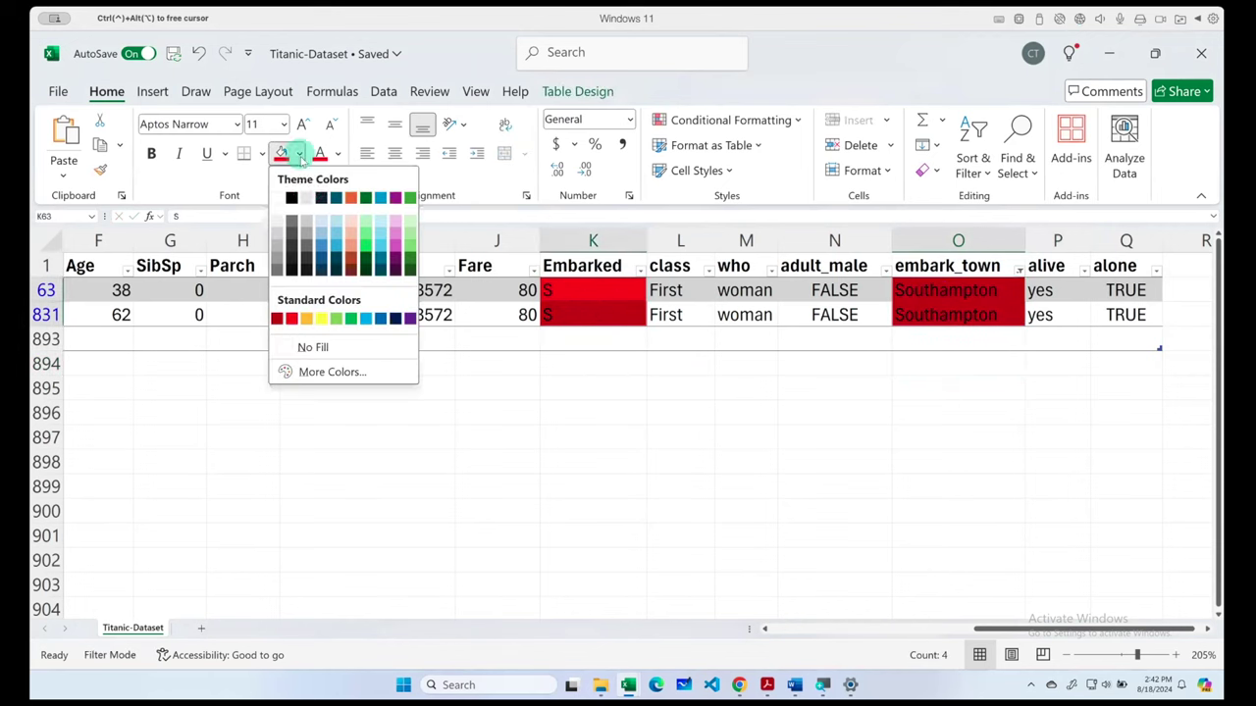
click(303, 348)
click(703, 393)
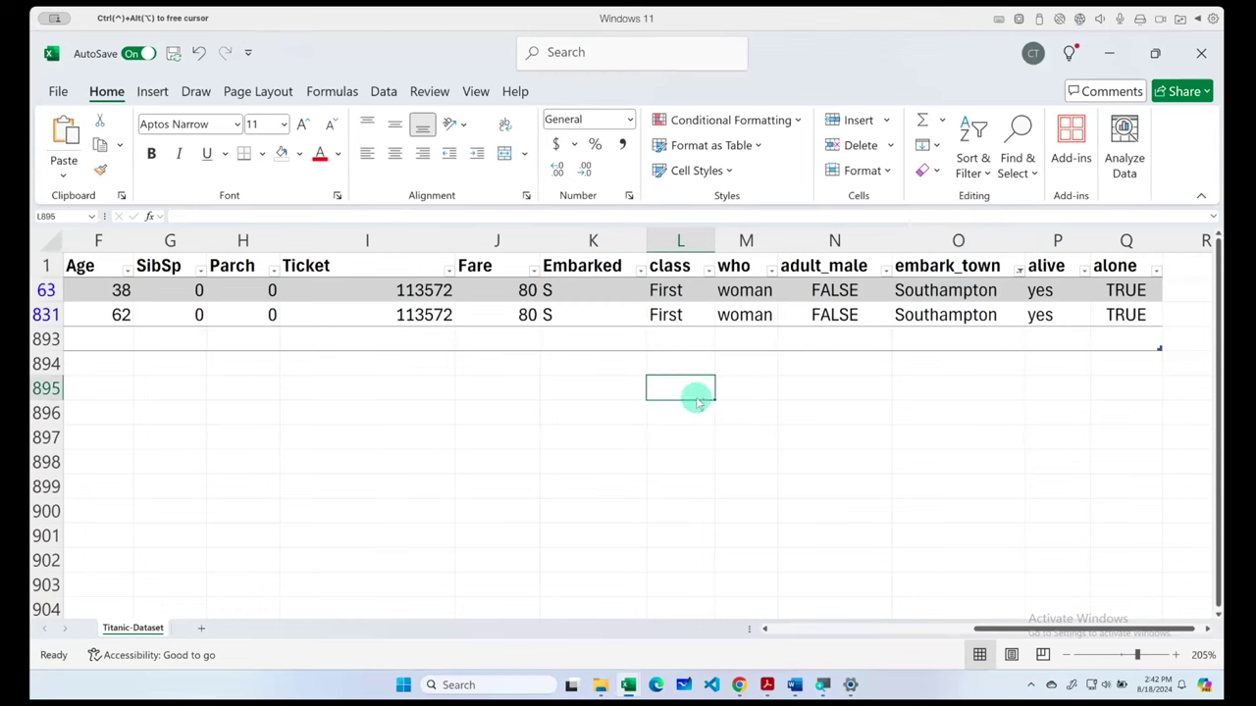
key(ctrl+shift+l)
- Dismiss the warning and turn off the embark_town filter with Ctrl+Shift+L
click(628, 390)
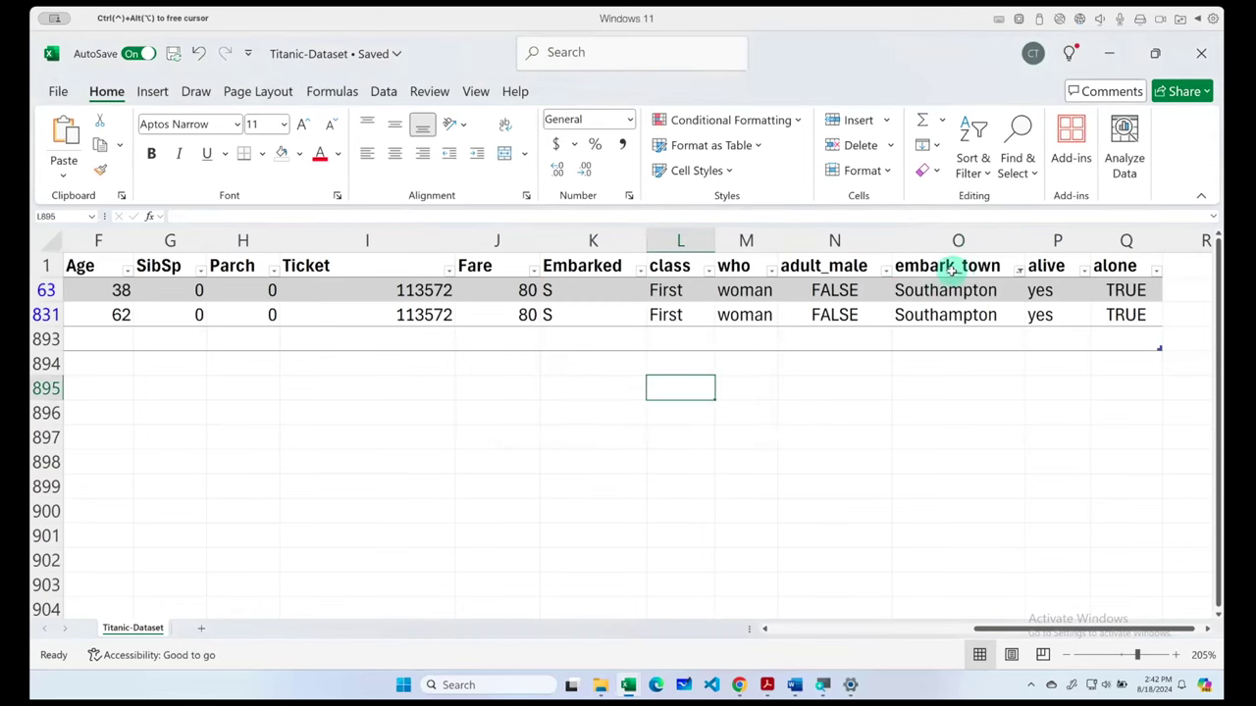
click(953, 266)
key(ctrl+shift+l)
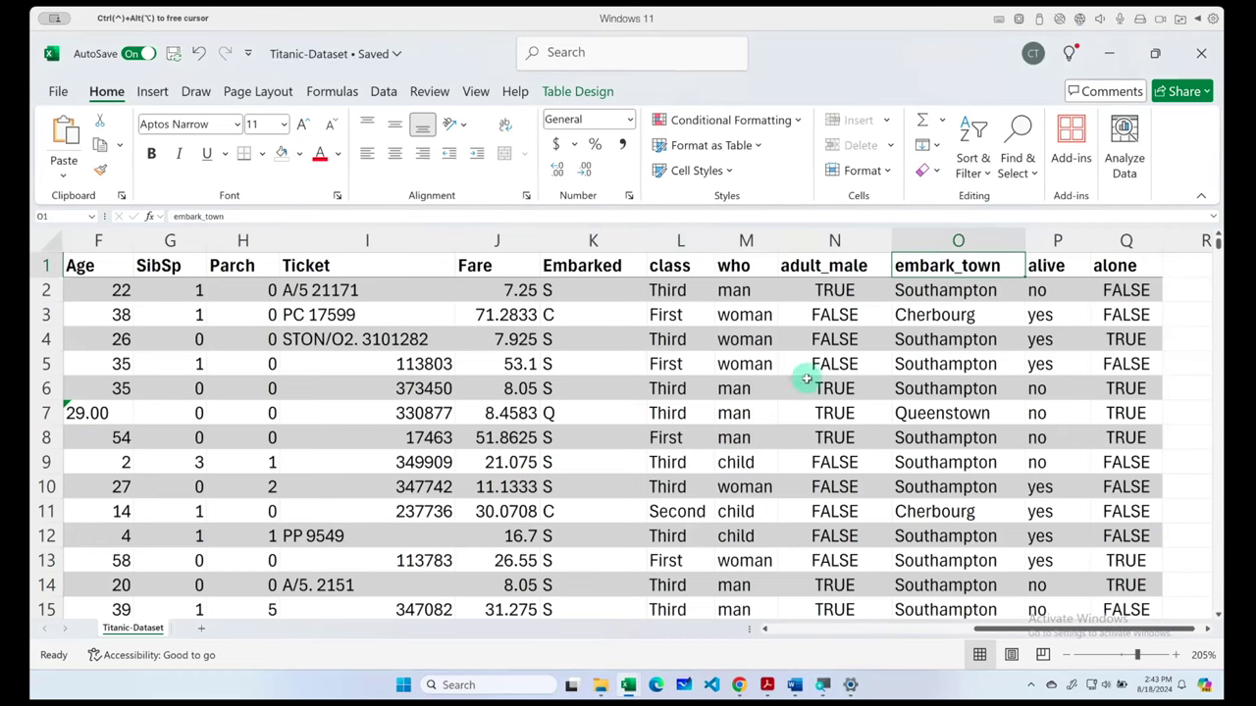
- Scroll down to the table's last row, 892, confirming no blank ports remain
scroll(787, 391, down, 1)
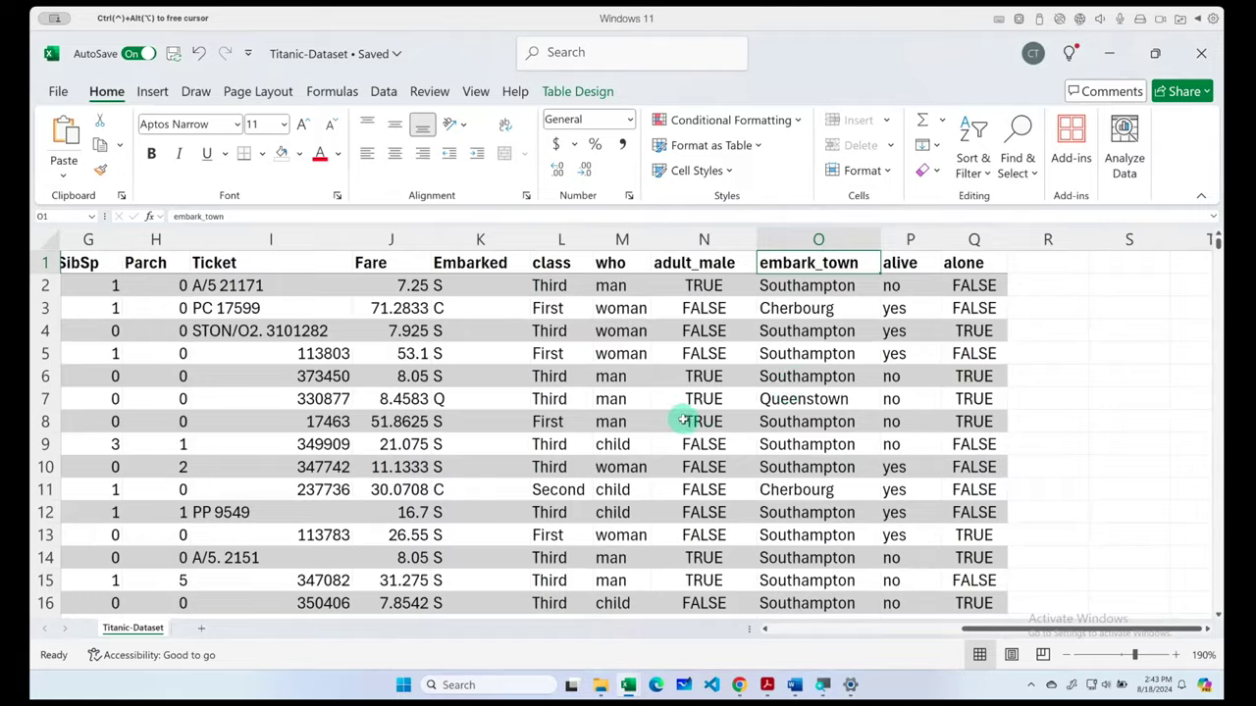
click(480, 420)
scroll(614, 419, down, 3)
scroll(616, 416, down, 9)
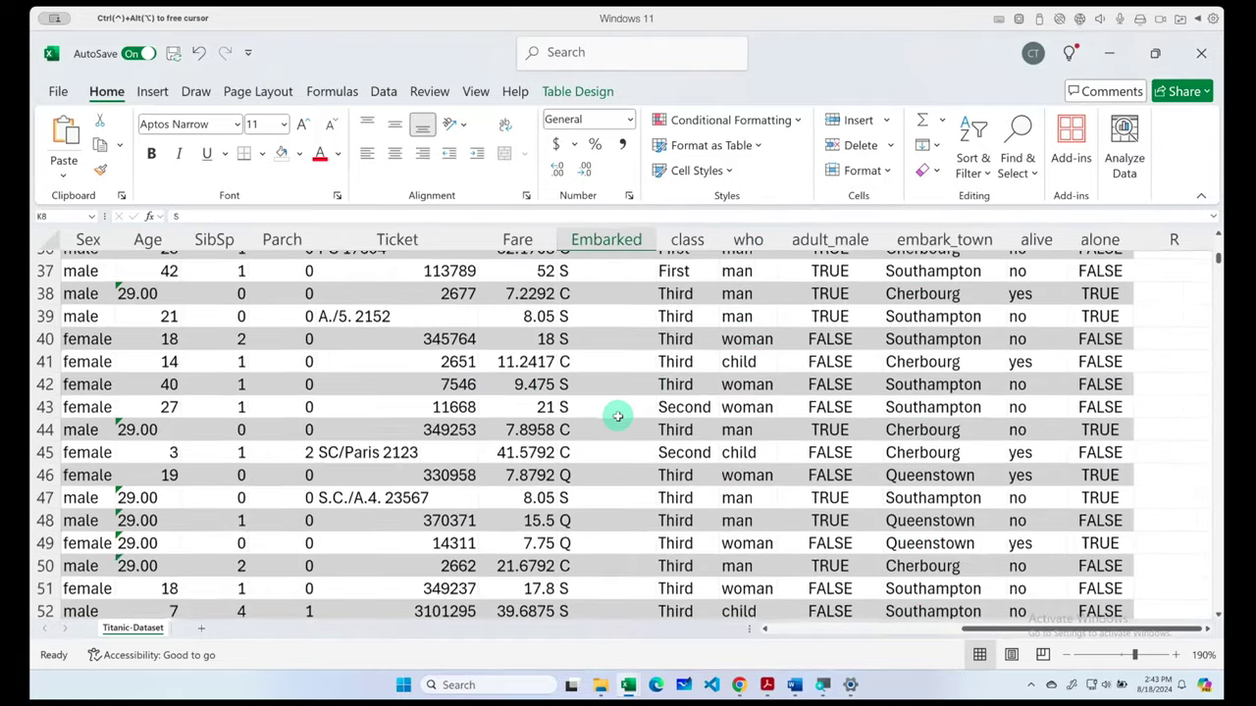
scroll(616, 416, down, 20)
scroll(618, 413, down, 20)
scroll(618, 413, down, 13)
scroll(619, 413, down, 20)
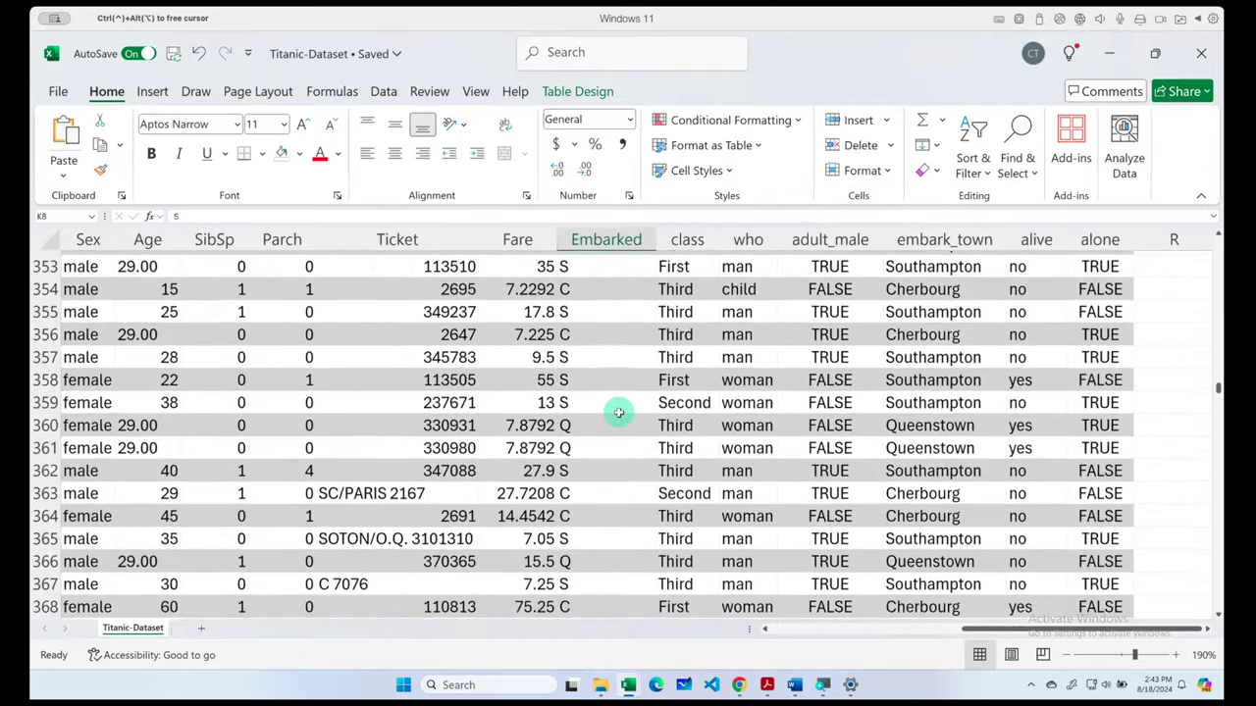
scroll(618, 413, down, 20)
scroll(618, 413, down, 20)
scroll(618, 413, down, 20)
scroll(618, 413, down, 20)
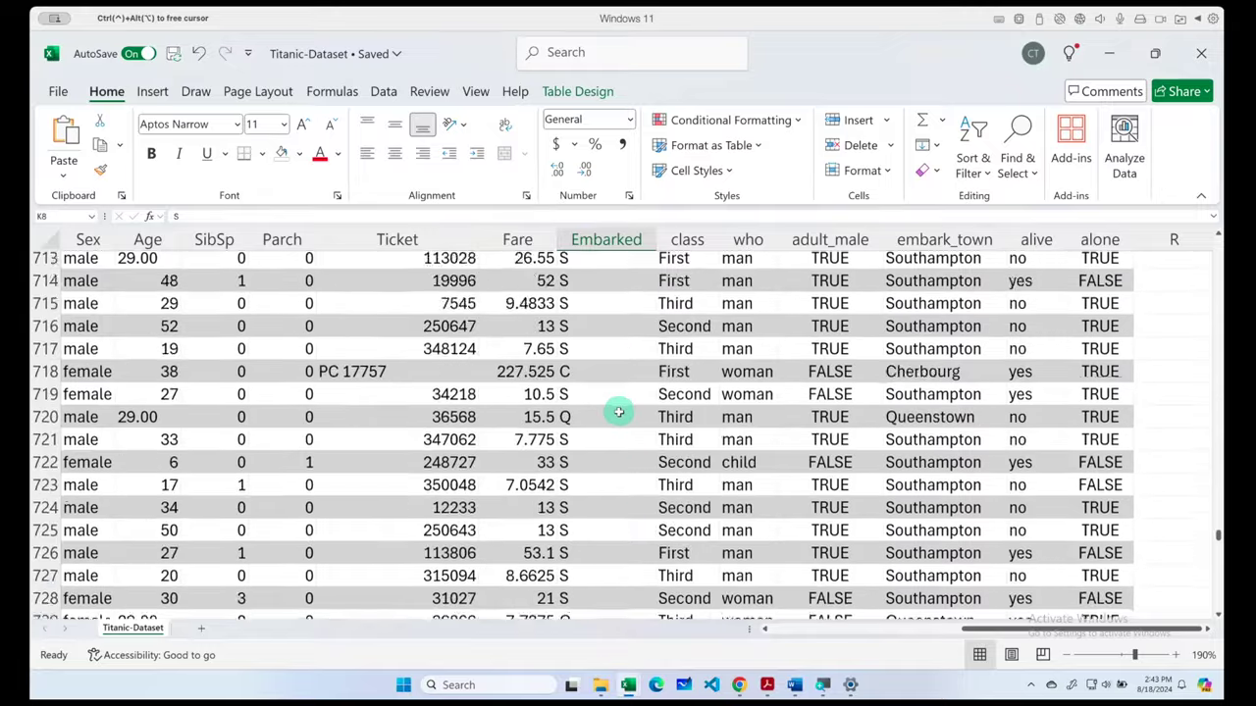
scroll(618, 413, down, 16)
scroll(618, 413, down, 14)
scroll(618, 411, down, 15)
scroll(618, 411, down, 9)
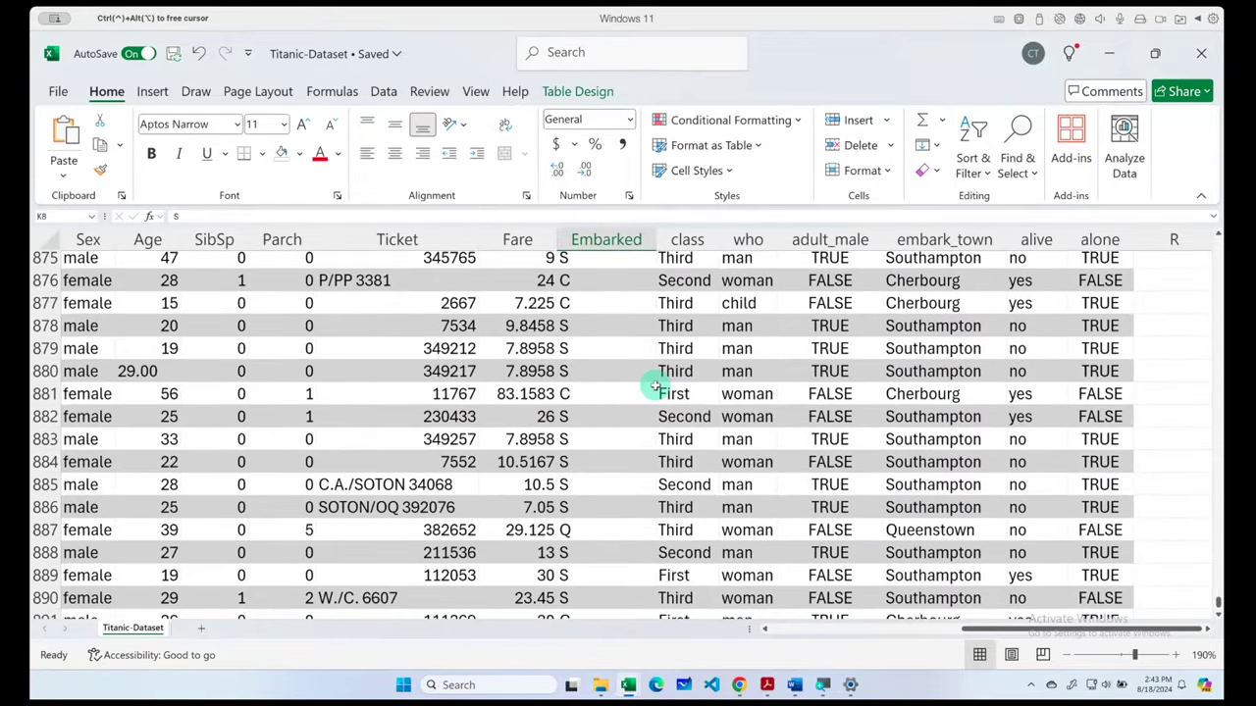
scroll(894, 441, down, 7)
scroll(895, 440, up, 3)
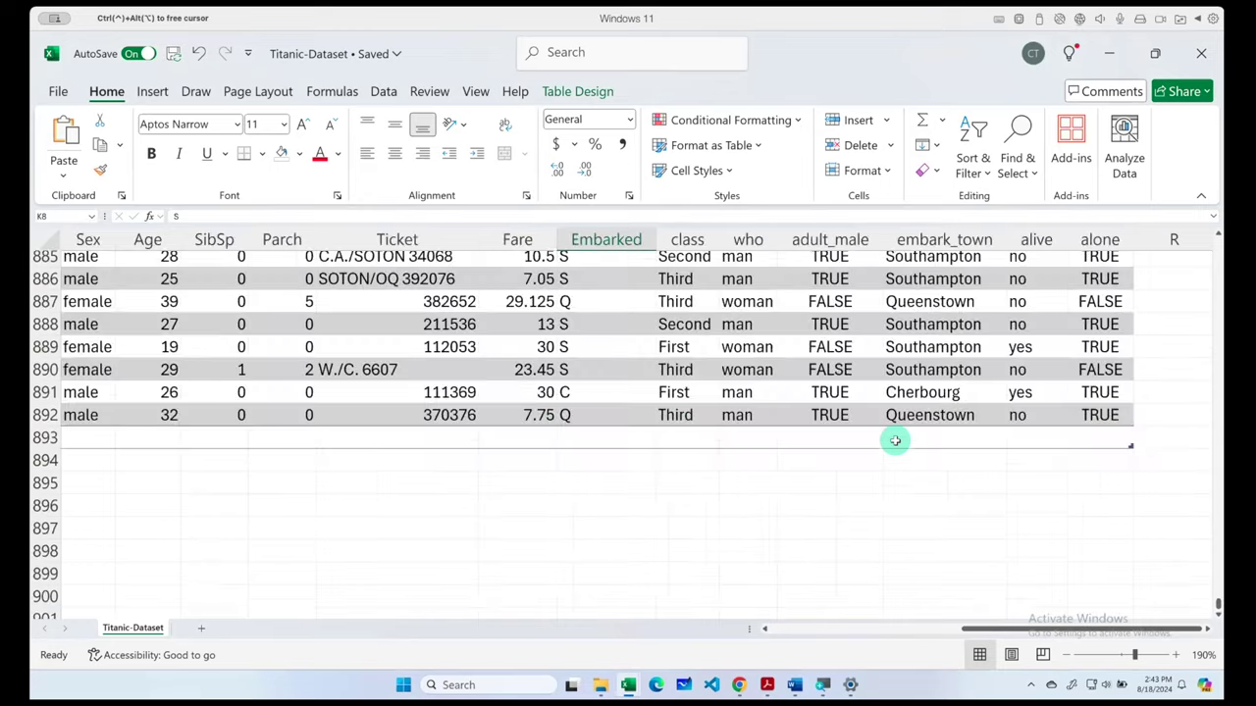
click(936, 493)
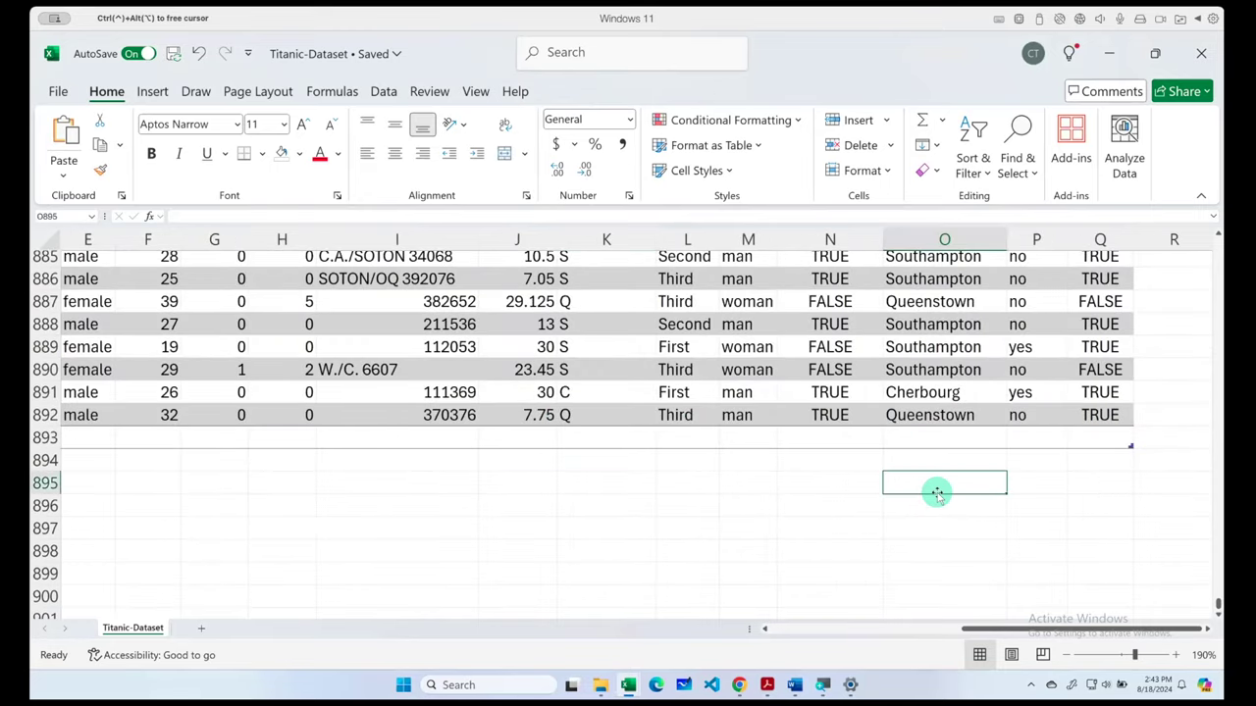
text(m)
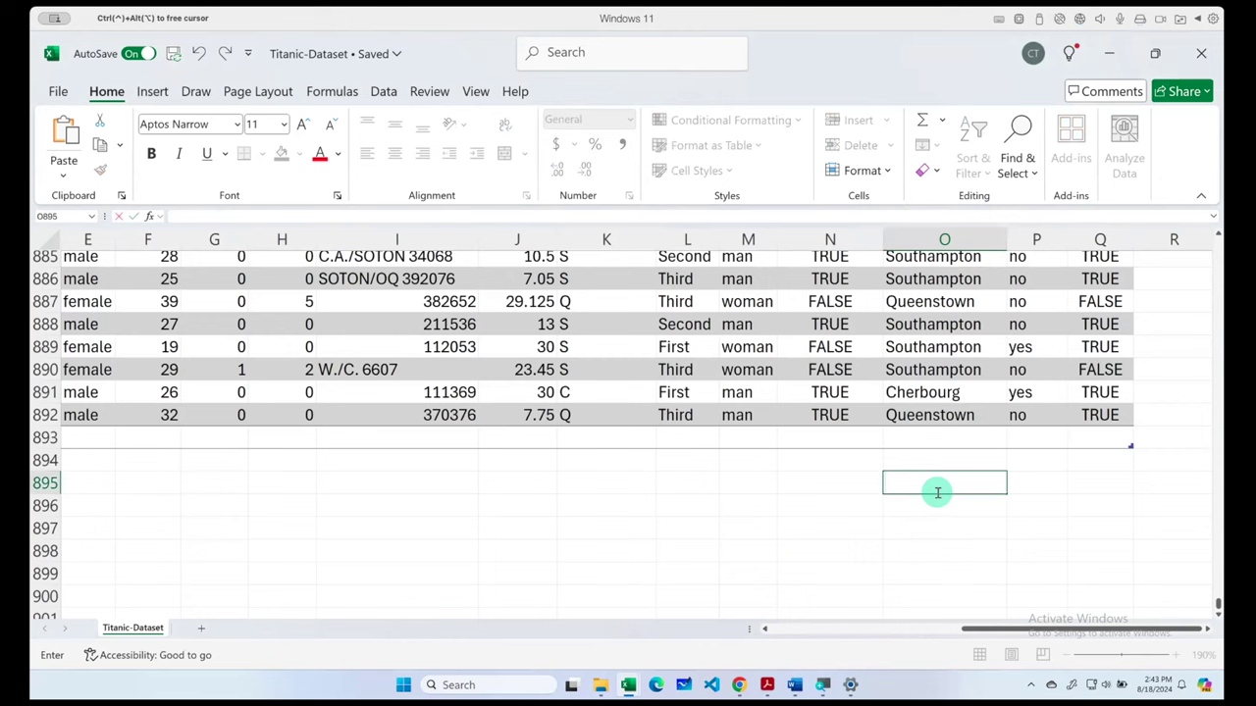
text(=mode)
key(Down)
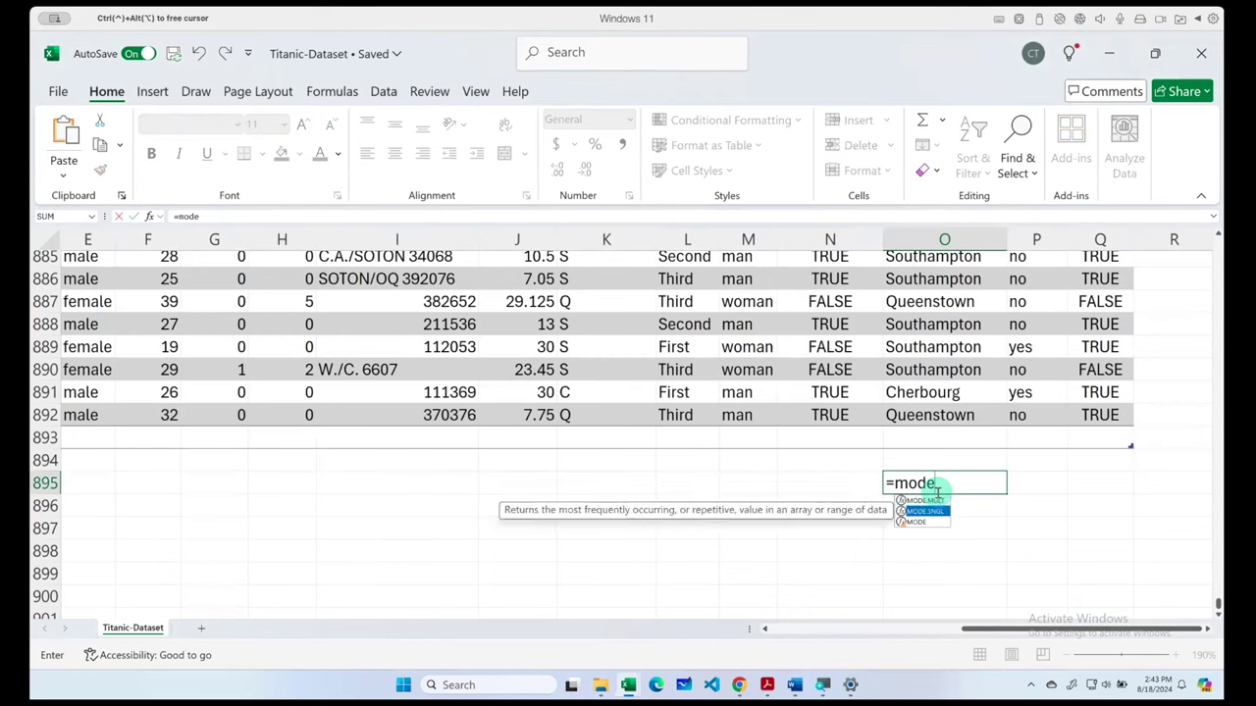
key(Down)
key(Tab)
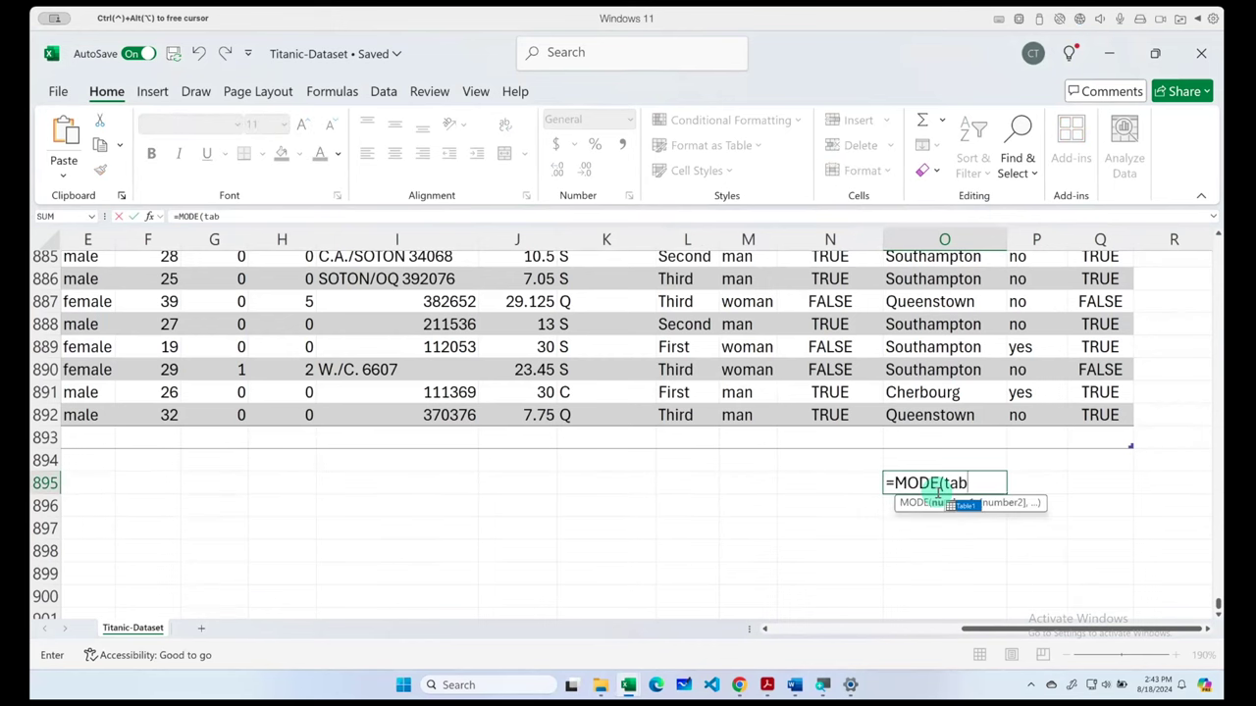
key(Tab)
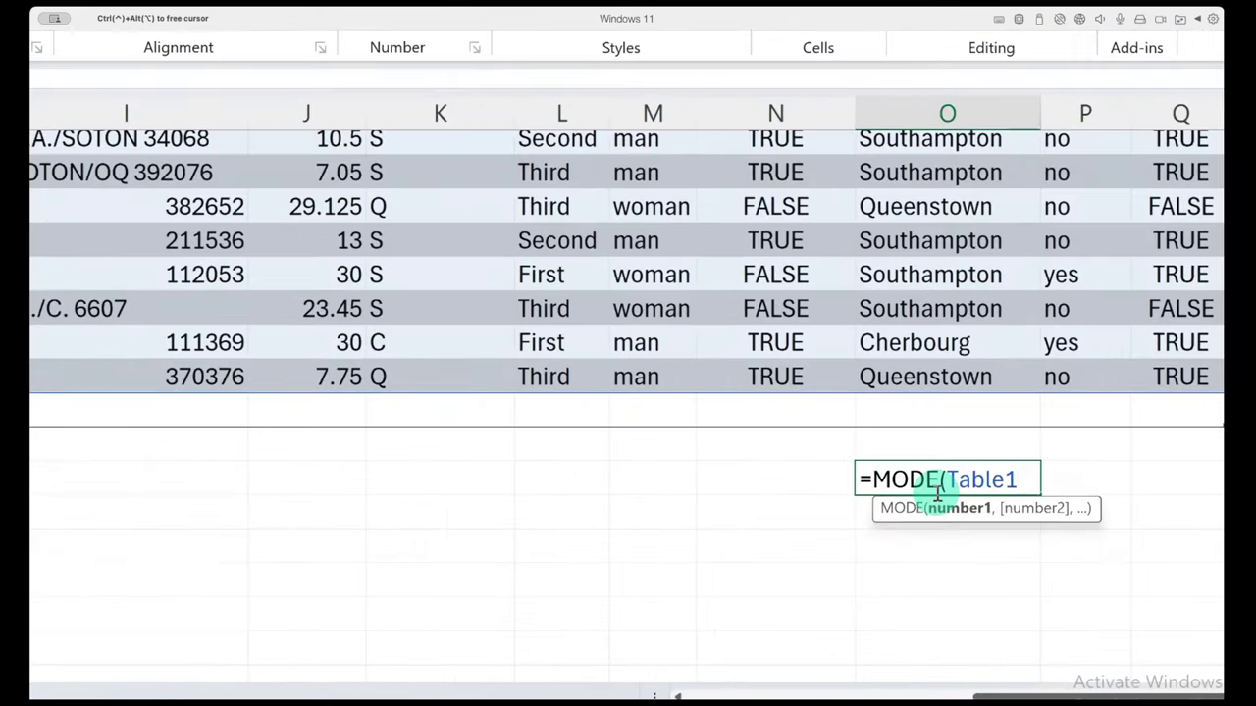
text([)
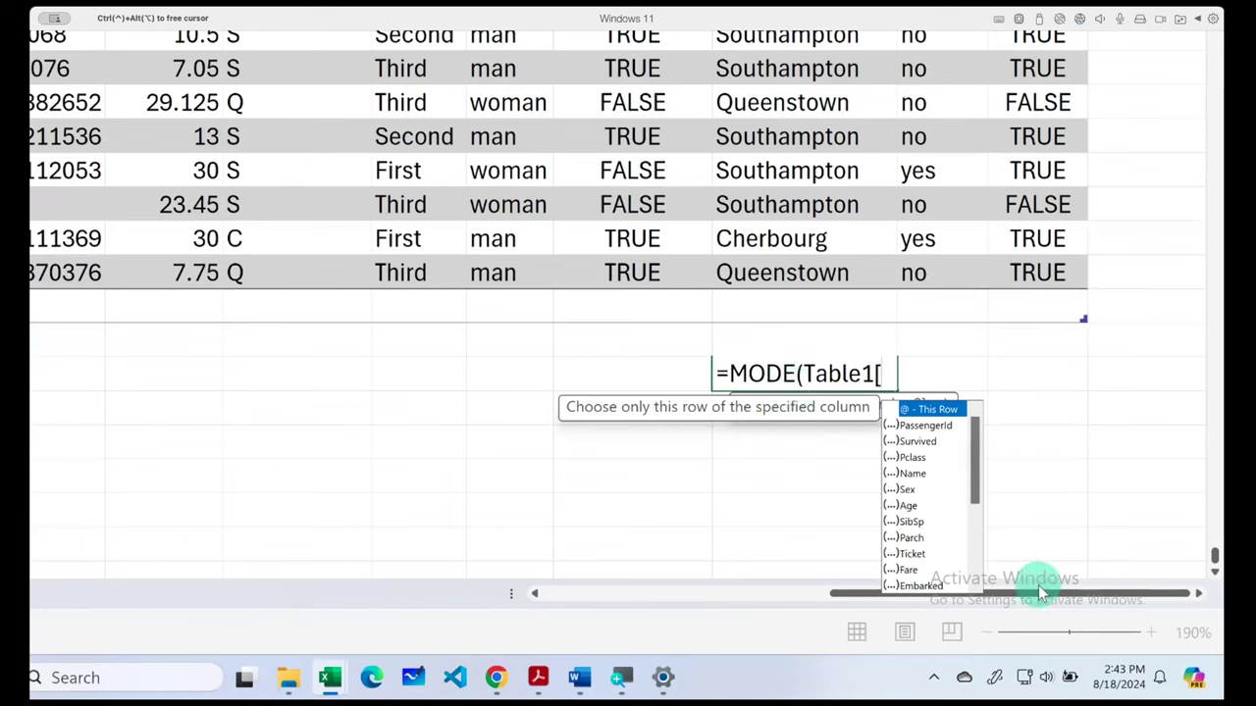
scroll(932, 520, down, 1)
scroll(927, 530, down, 1)
click(927, 554)
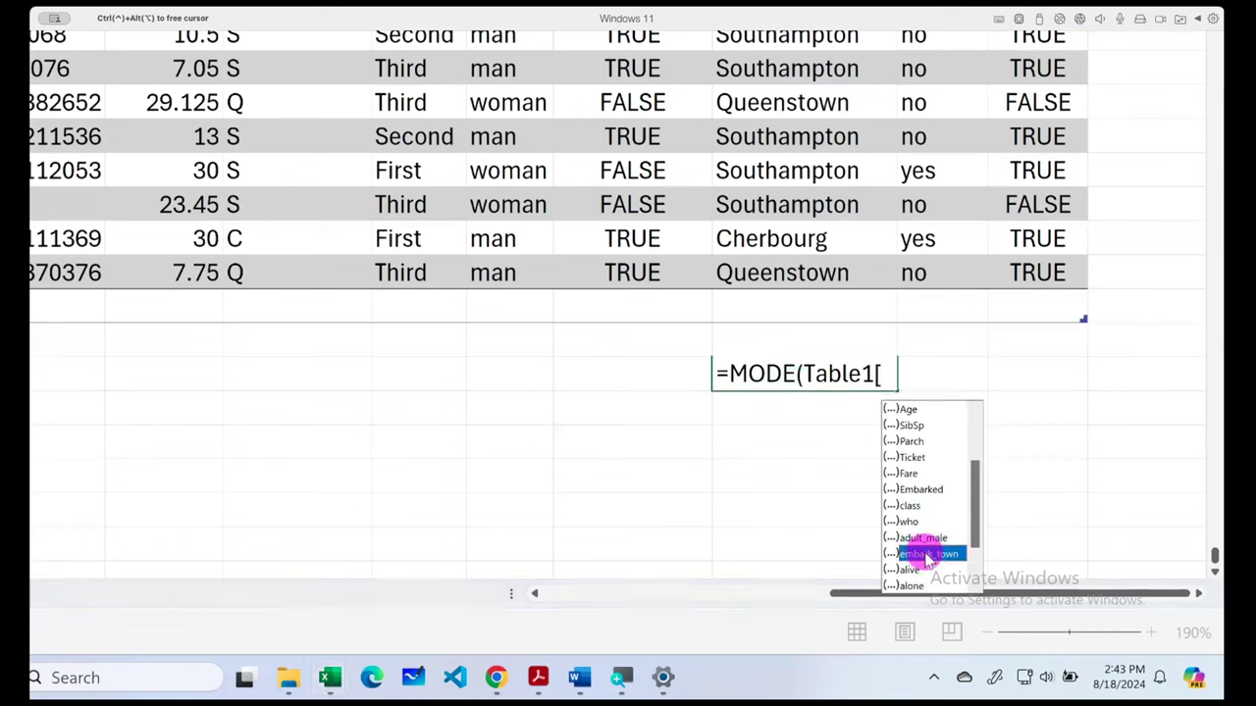
double_click(927, 554)
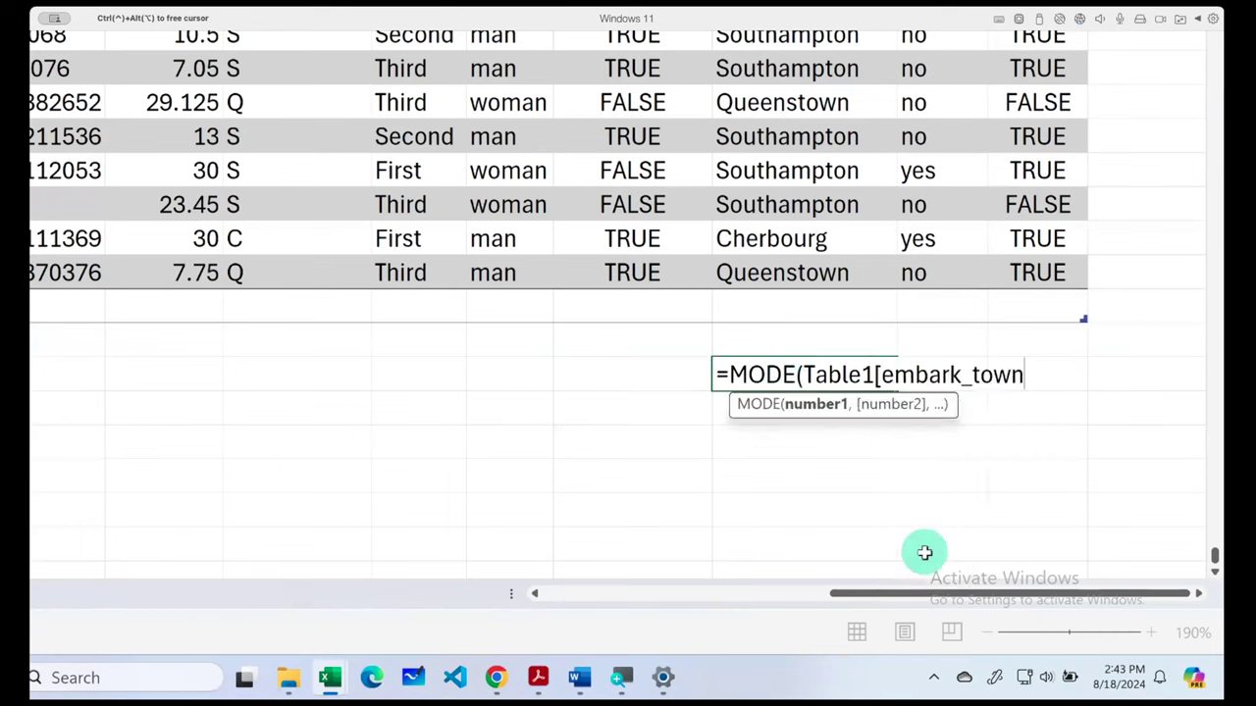
text(]))
key(Return)
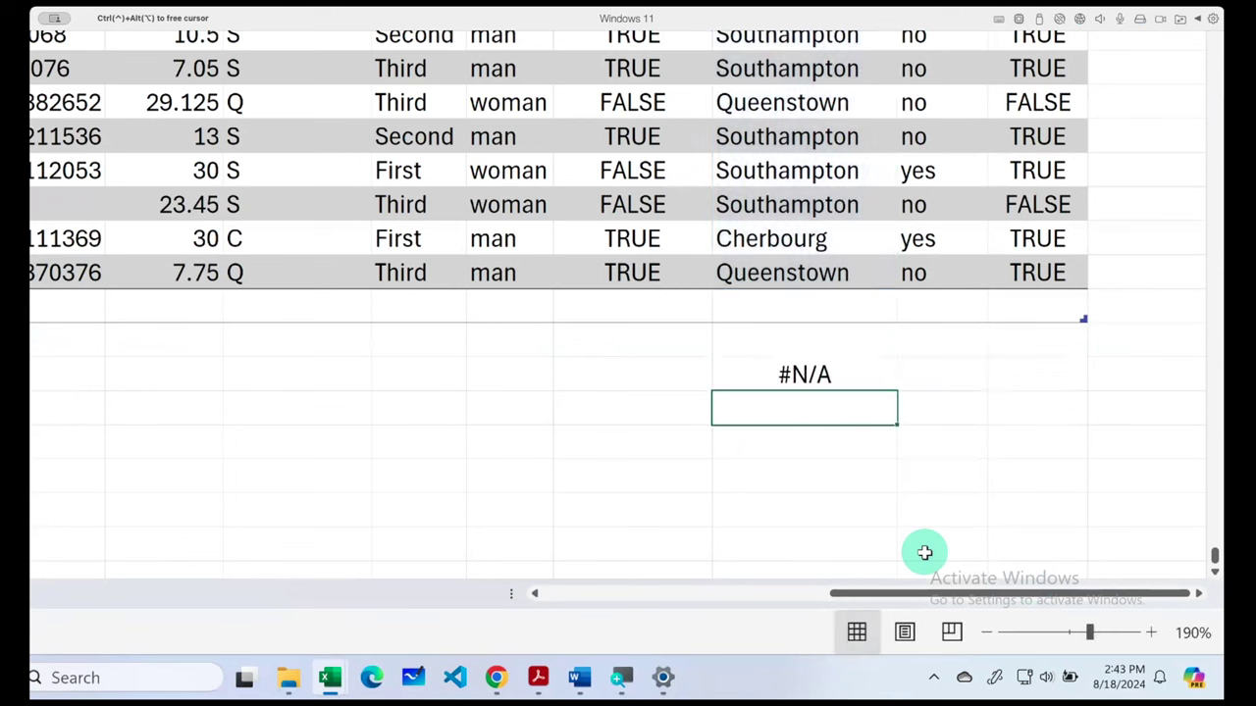
double_click(810, 370)
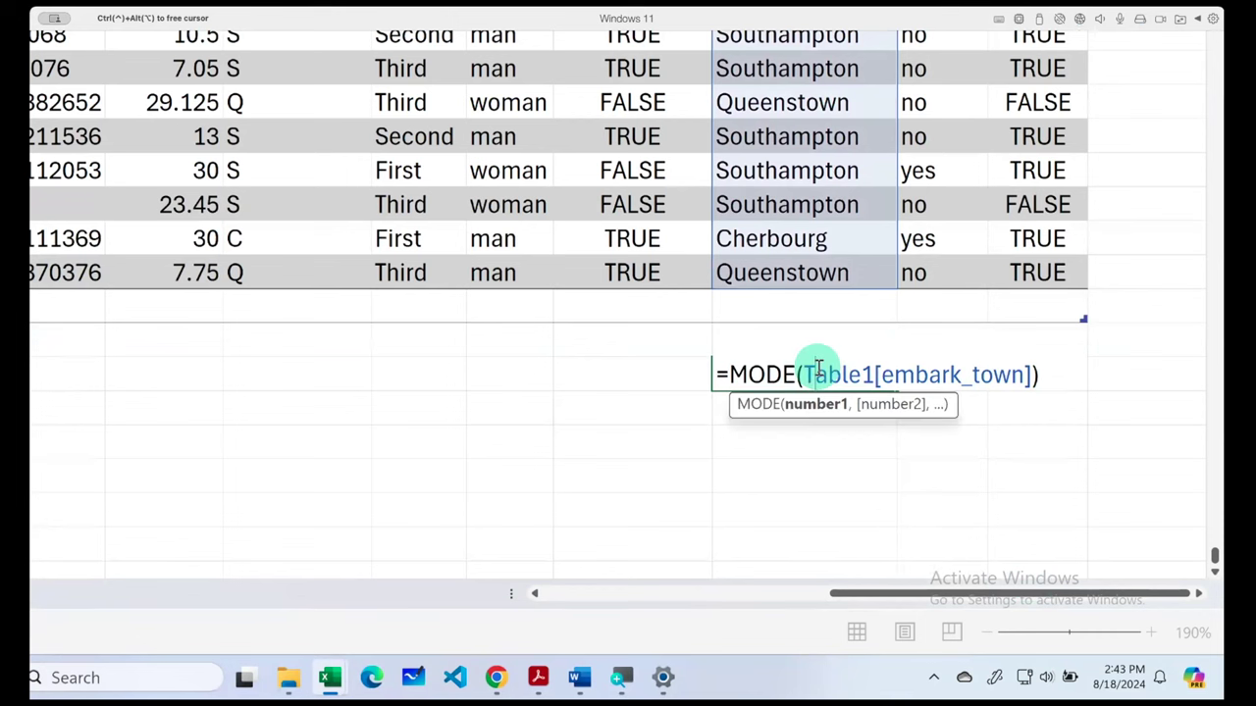
drag(797, 374, 724, 373)
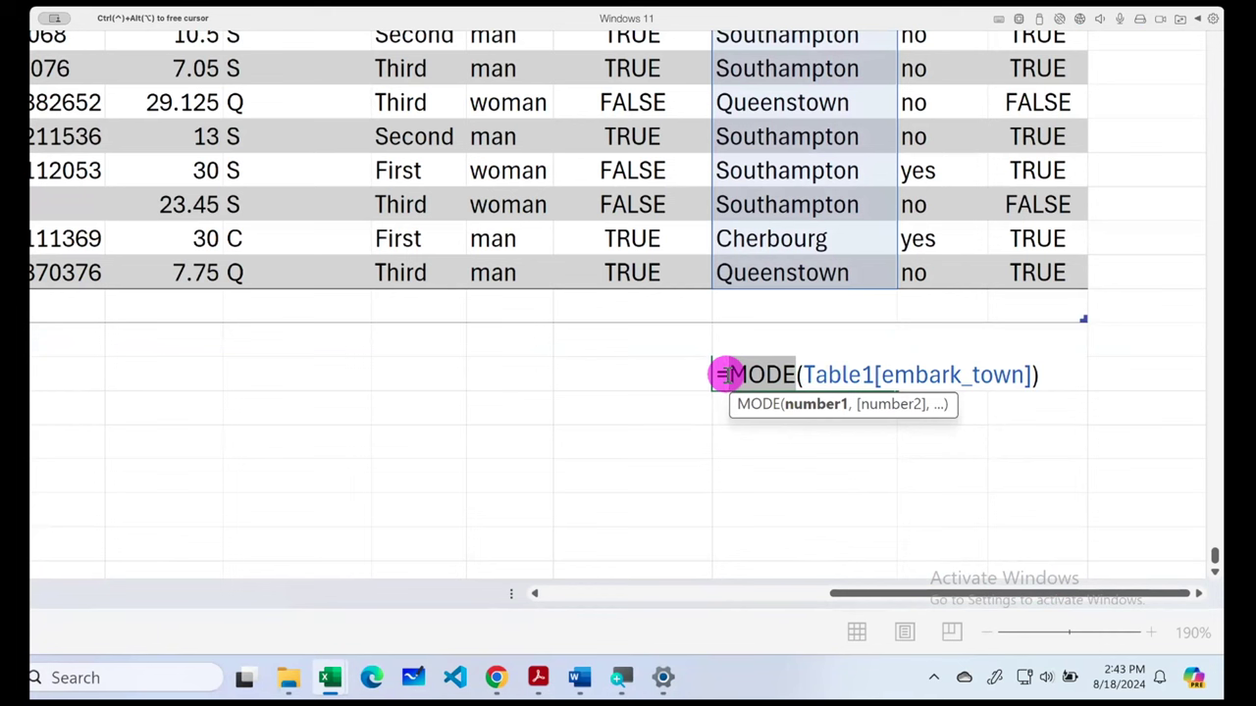
key(BackSpace)
click(815, 431)
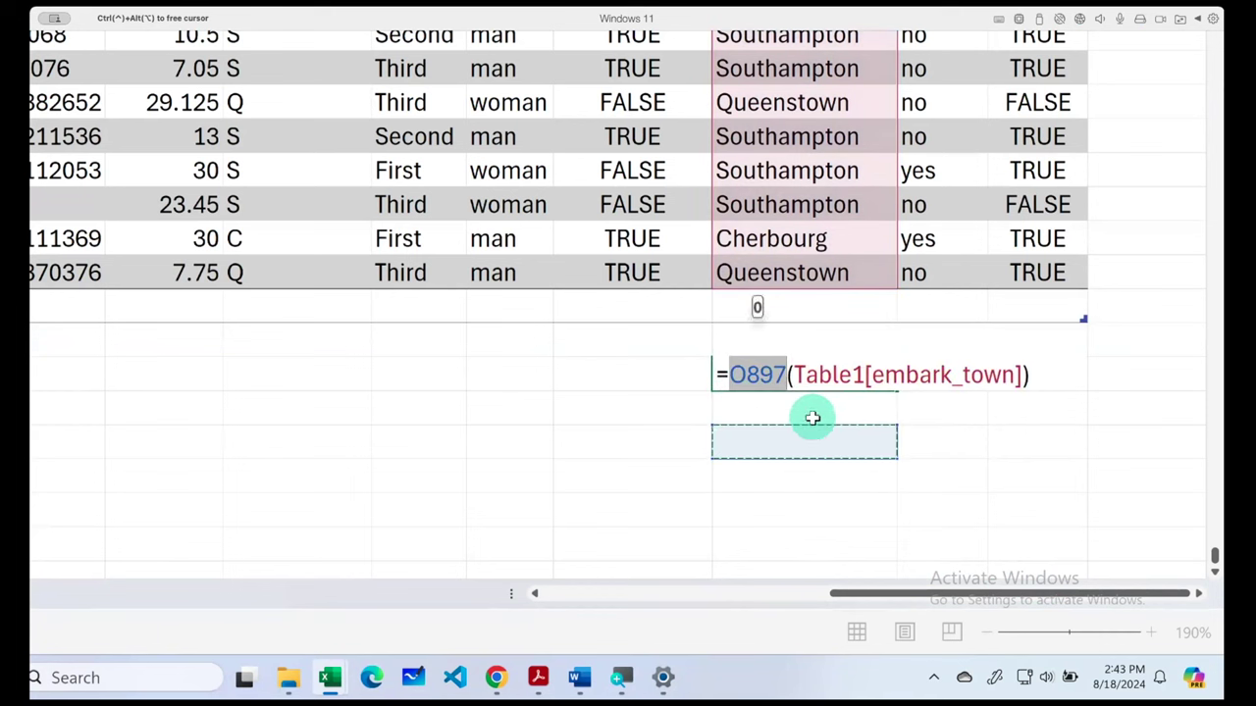
key(Escape)
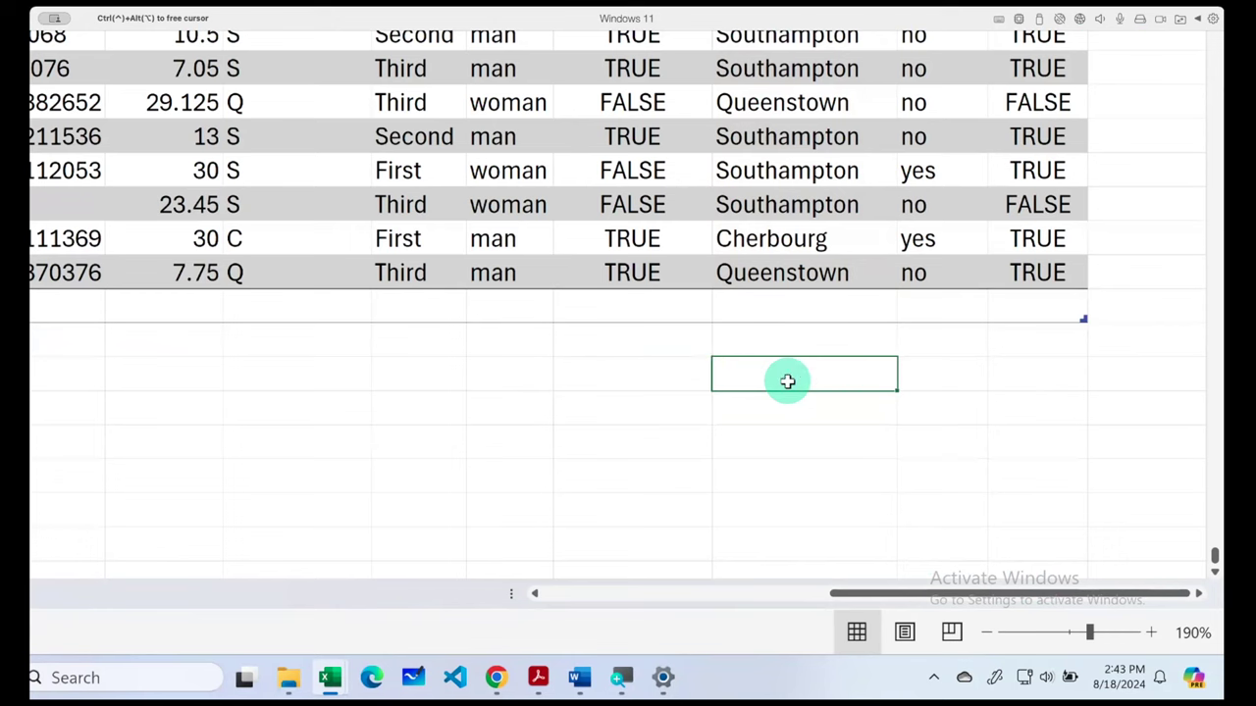
click(746, 426)
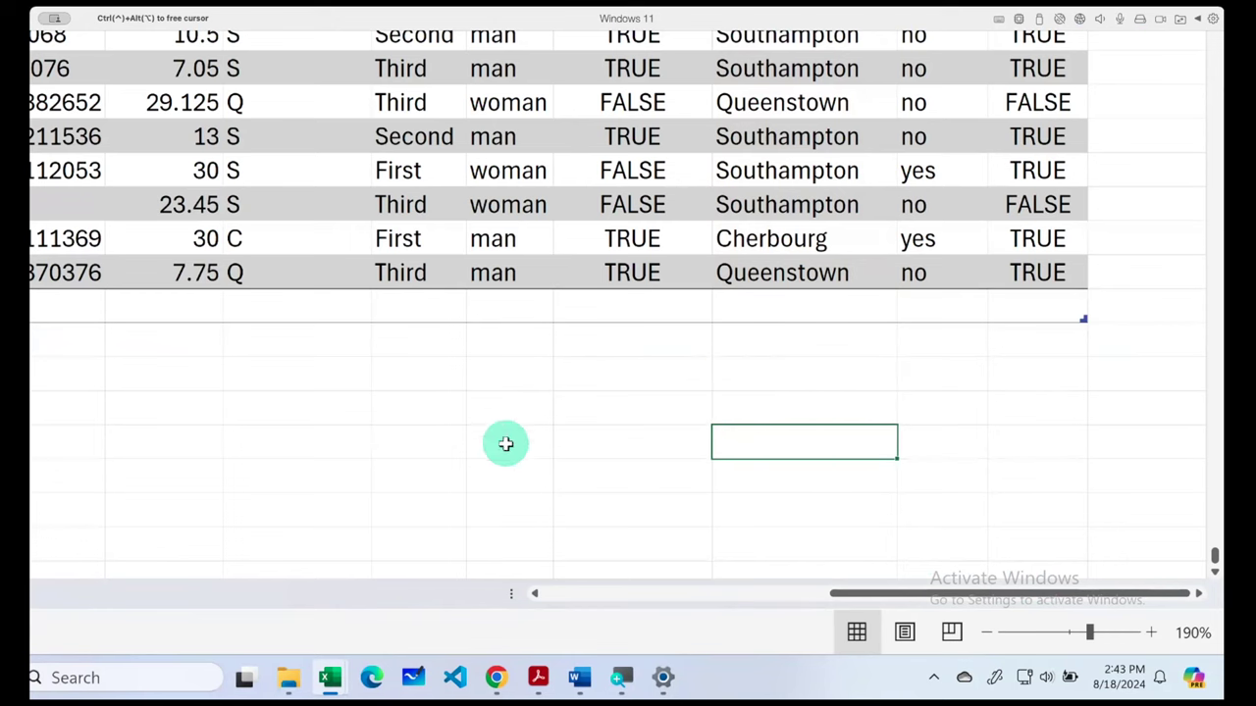
- Scroll back up toward row 1 and select an embark_town cell in the table
ctrl+scroll(447, 462, up, 3)
ctrl+scroll(447, 461, up, 3)
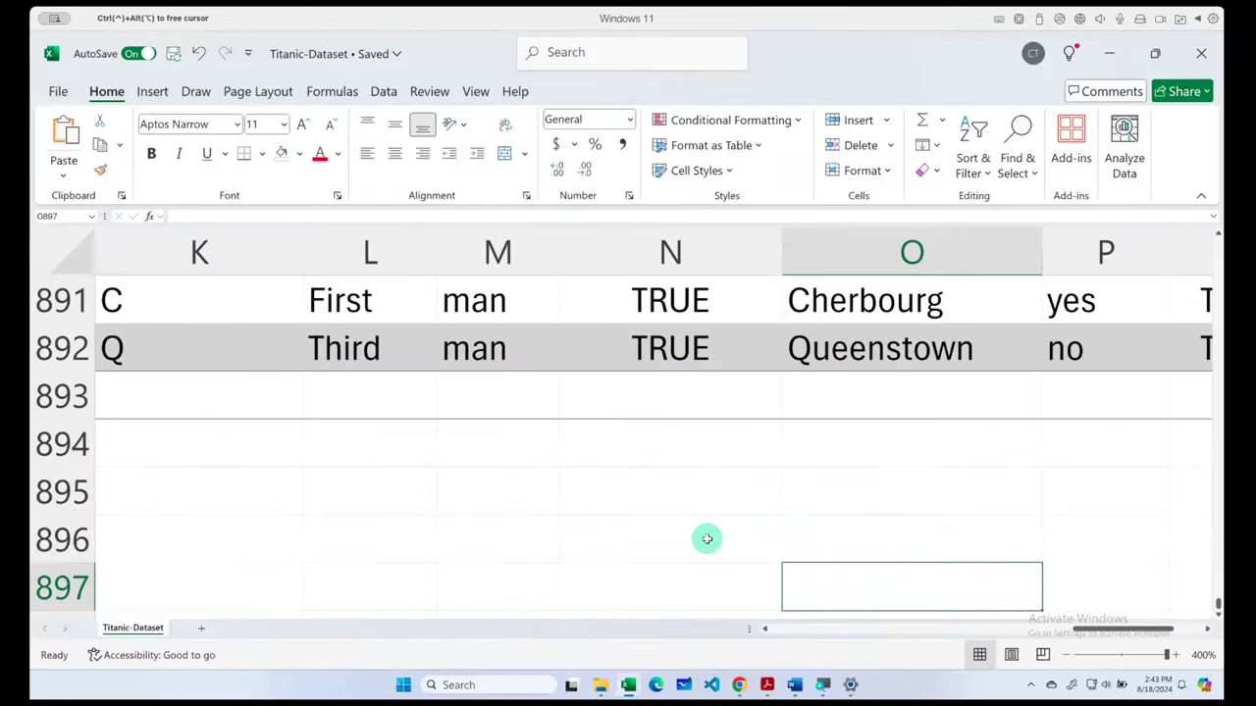
scroll(665, 462, right, 2)
ctrl+scroll(664, 462, down, 1)
scroll(663, 490, up, 15)
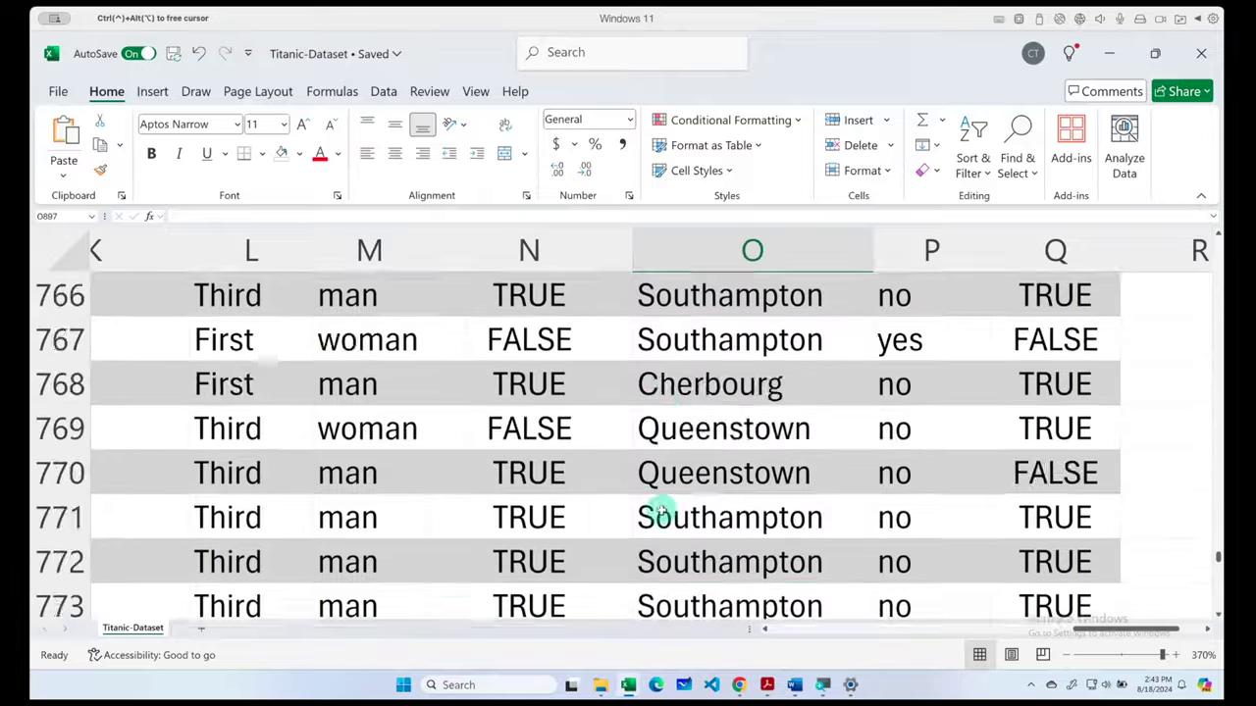
scroll(659, 525, up, 20)
scroll(660, 534, up, 20)
scroll(660, 535, up, 20)
scroll(660, 538, up, 14)
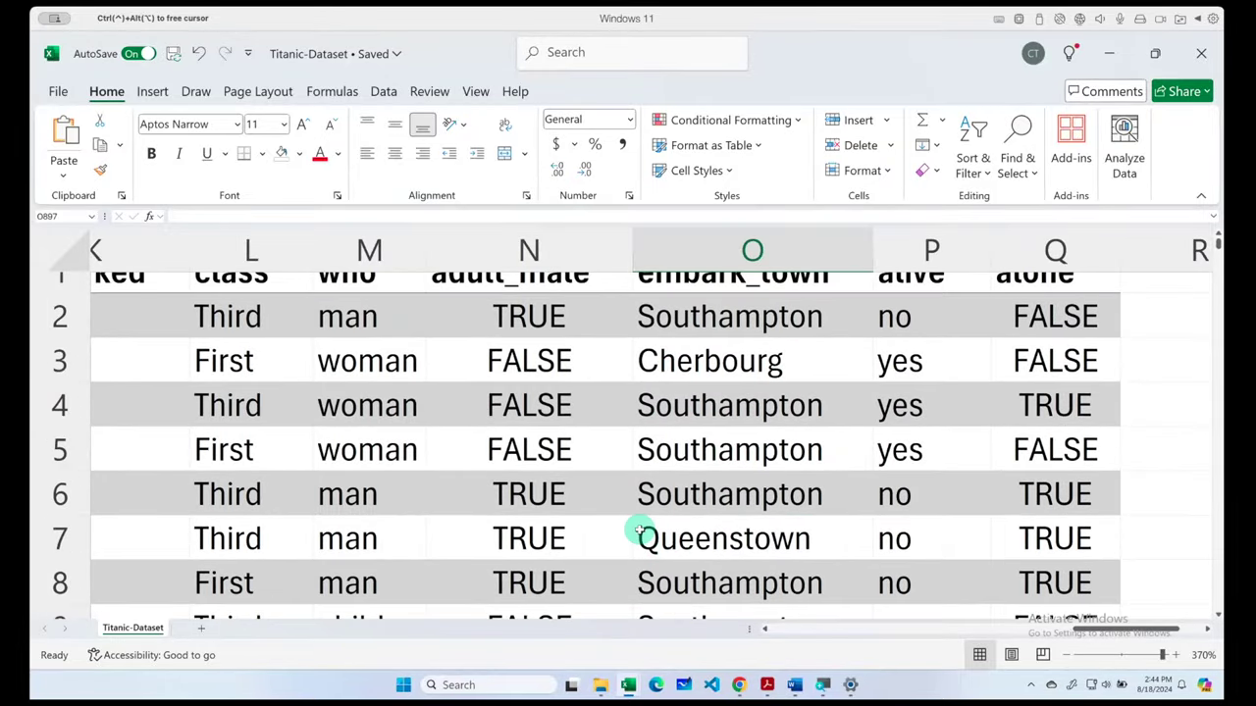
scroll(640, 531, right, 2)
click(556, 469)
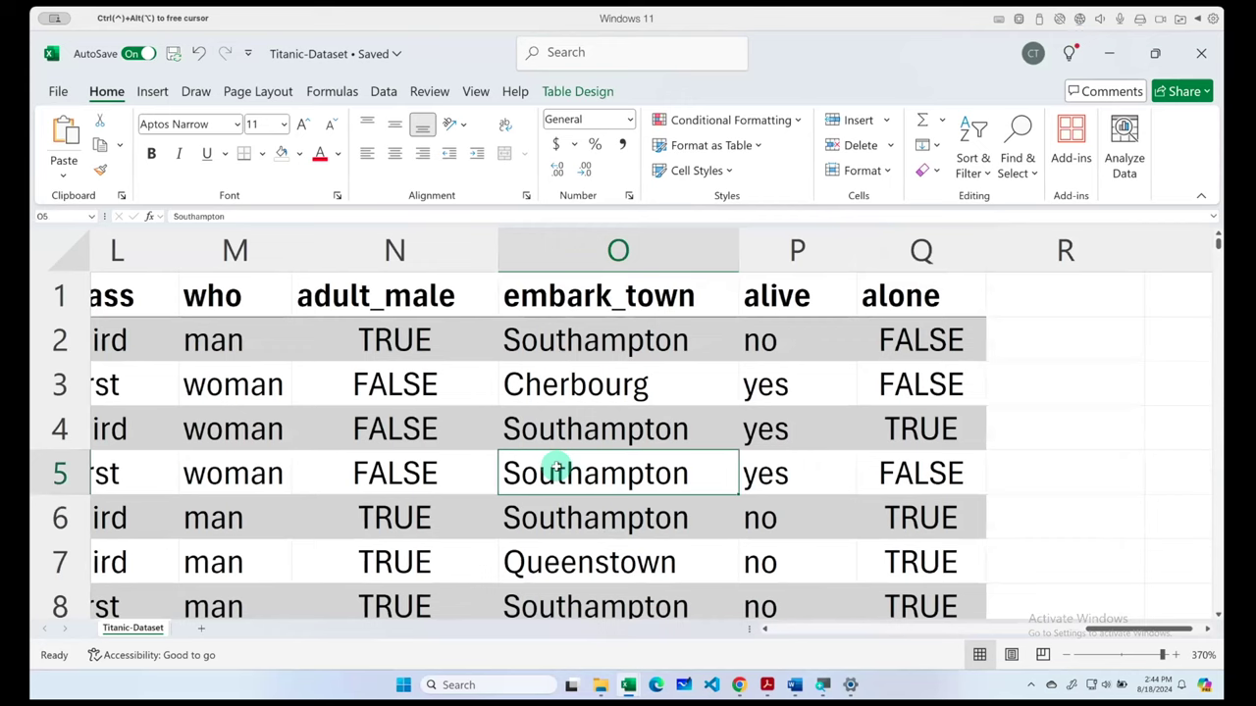
- Move around the sheet and adjust the zoom level of the table view
ctrl+scroll(555, 469, up, 1)
scroll(555, 469, right, 2)
scroll(555, 469, right, 2)
scroll(555, 467, right, 2)
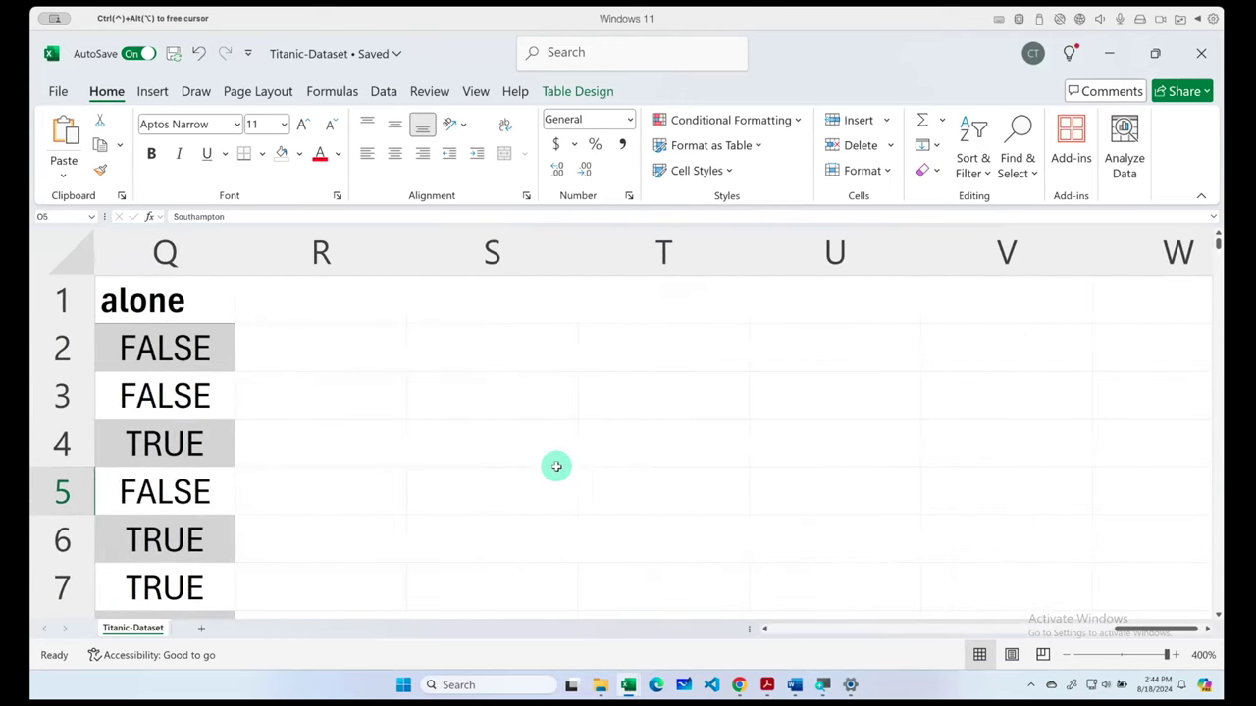
scroll(555, 467, left, 1)
scroll(555, 467, left, 8)
ctrl+scroll(559, 465, down, 1)
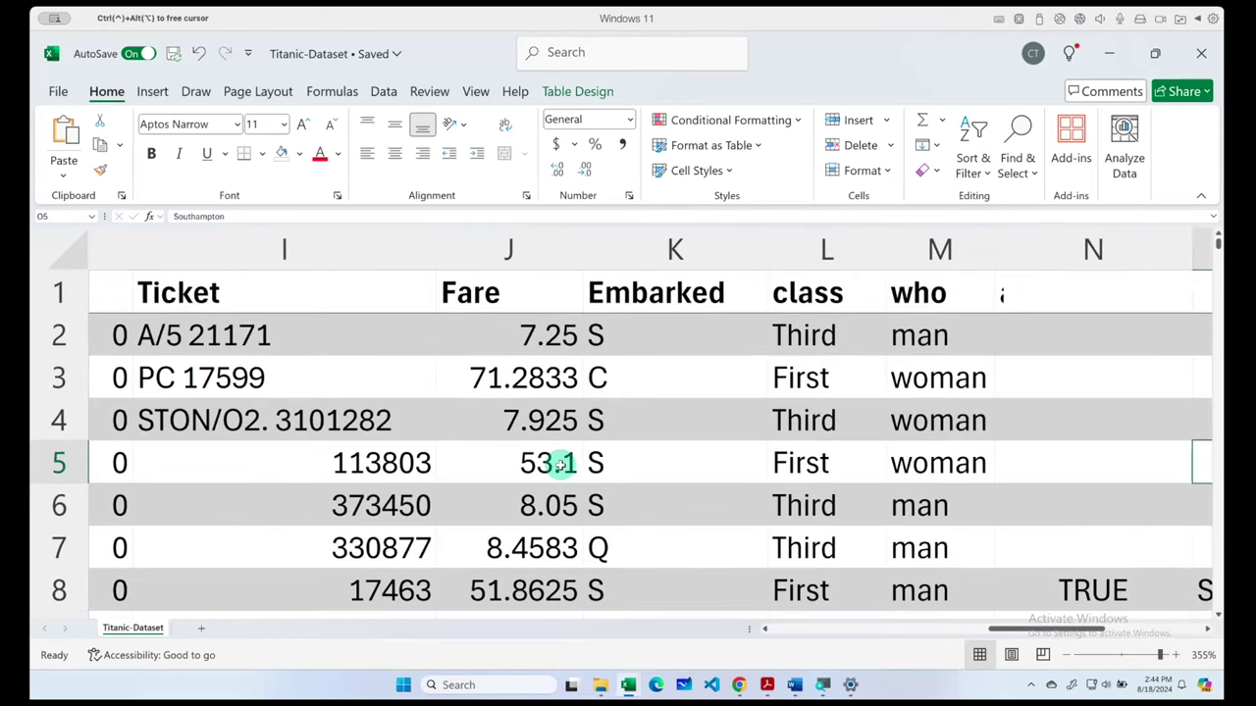
ctrl+scroll(561, 465, down, 1)
ctrl+scroll(561, 465, down, 1)
ctrl+scroll(561, 465, down, 1)
scroll(560, 465, right, 1)
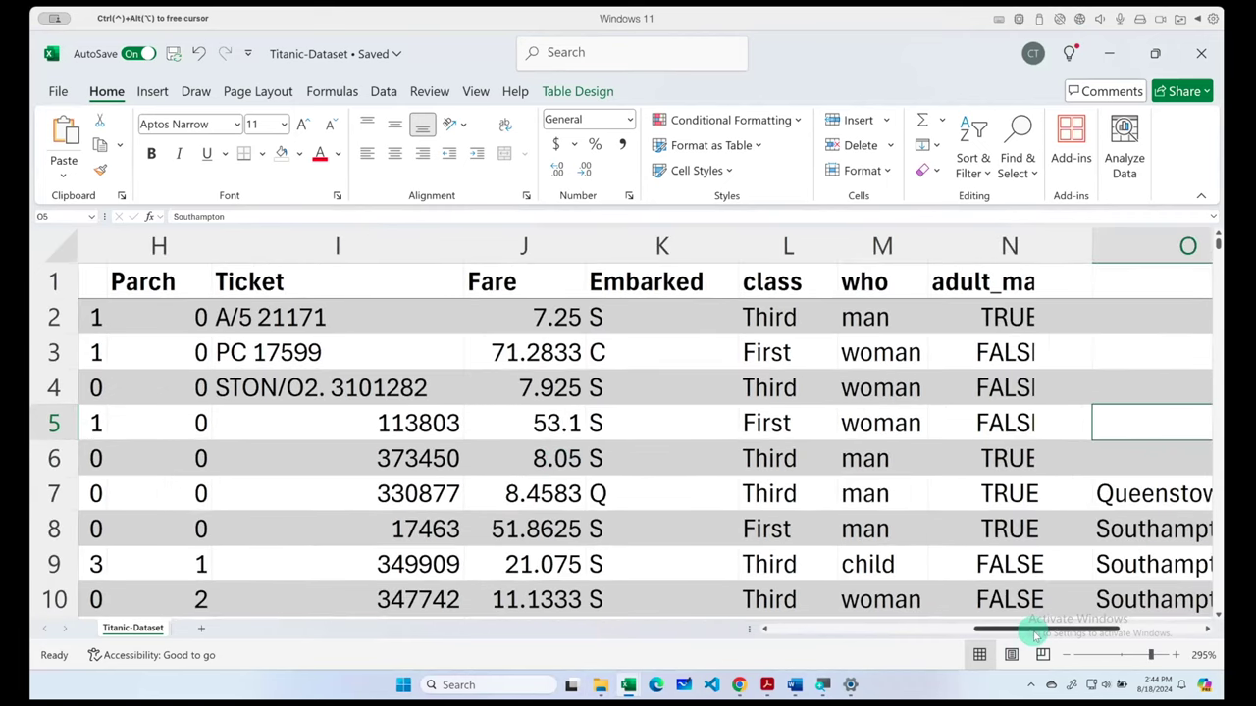
drag(1036, 636, 821, 617)
- Select and inspect the Name column, then settle on a Pclass cell near column A
click(675, 396)
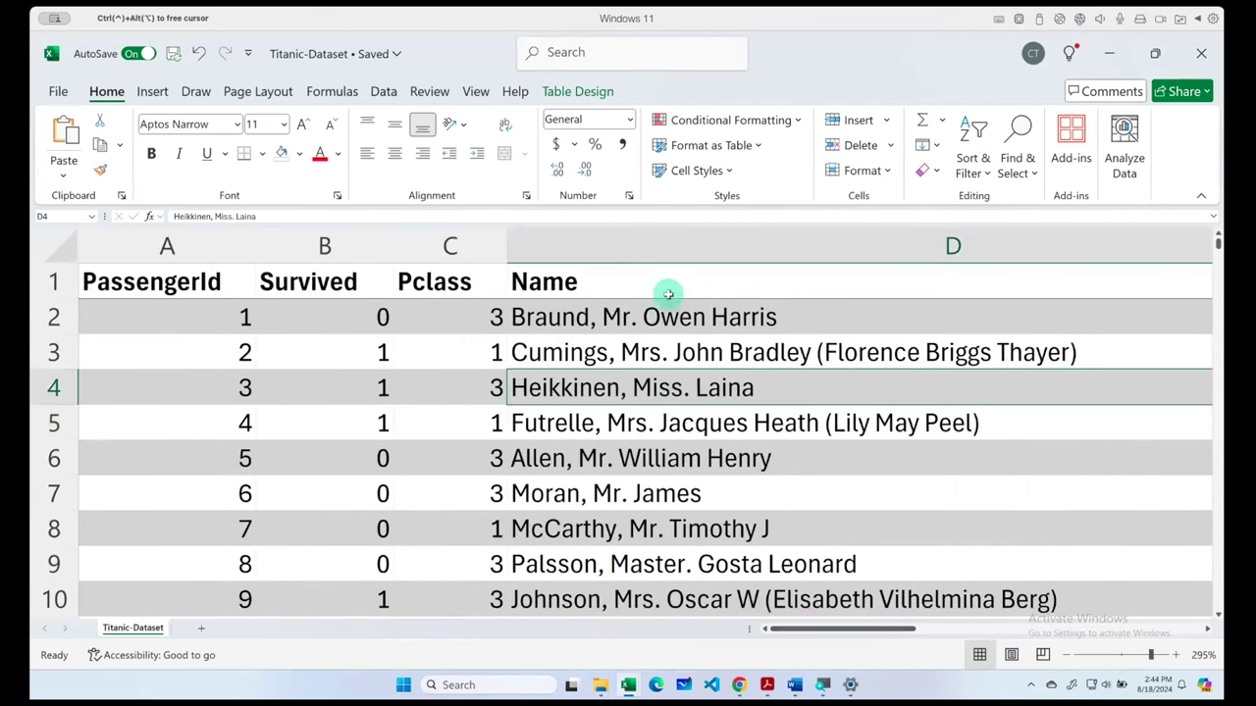
click(662, 249)
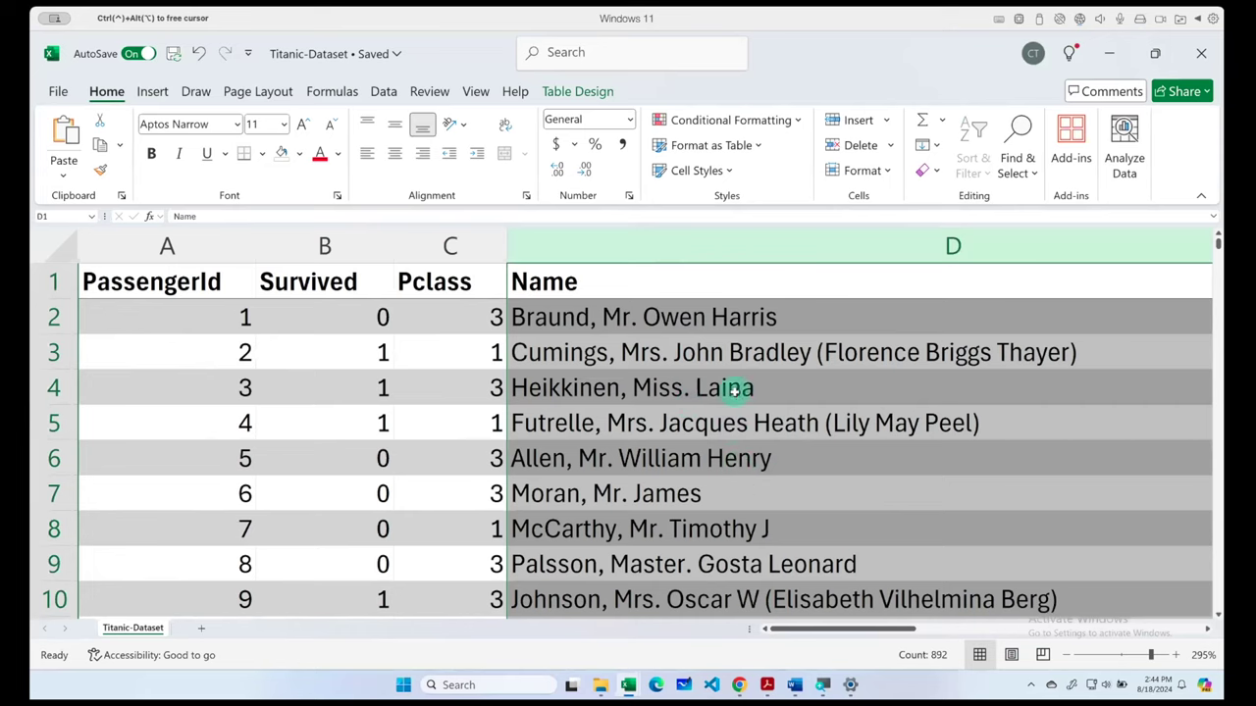
mouse_move(841, 629)
mouse_down()
mouse_move(1144, 639)
mouse_move(863, 632)
mouse_up()
click(650, 412)
ctrl+scroll(650, 412, down, 1)
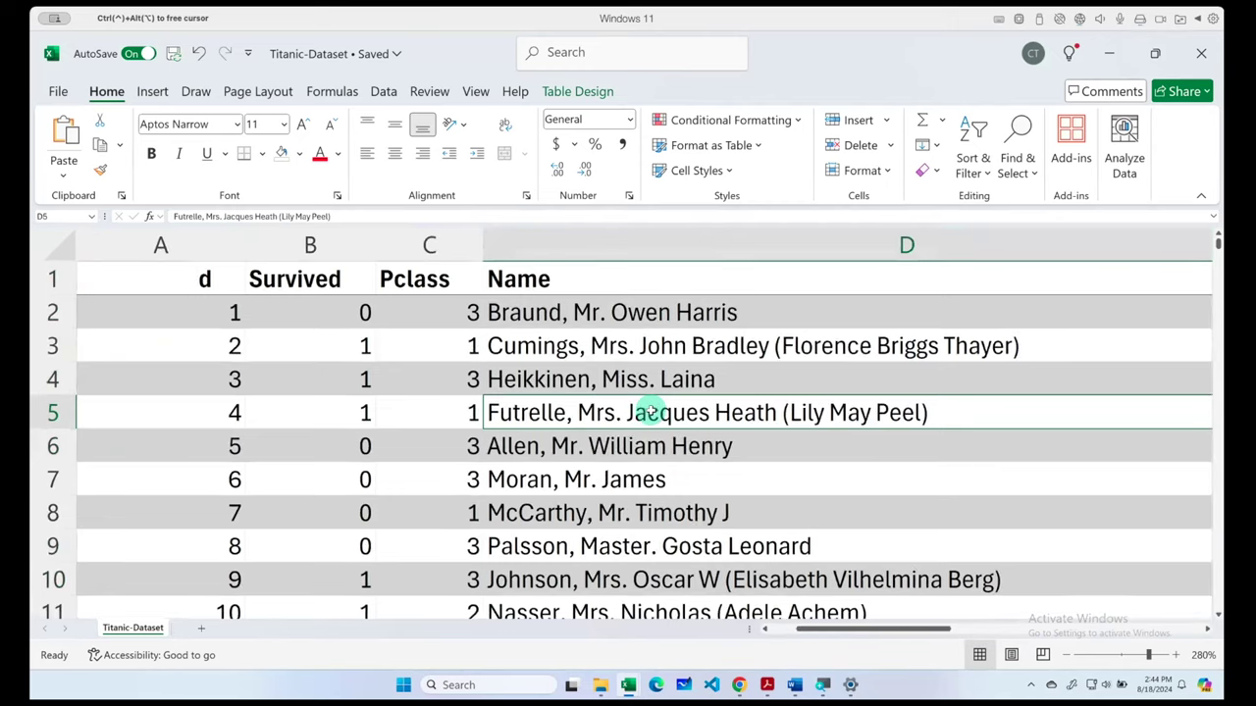
ctrl+scroll(650, 412, down, 1)
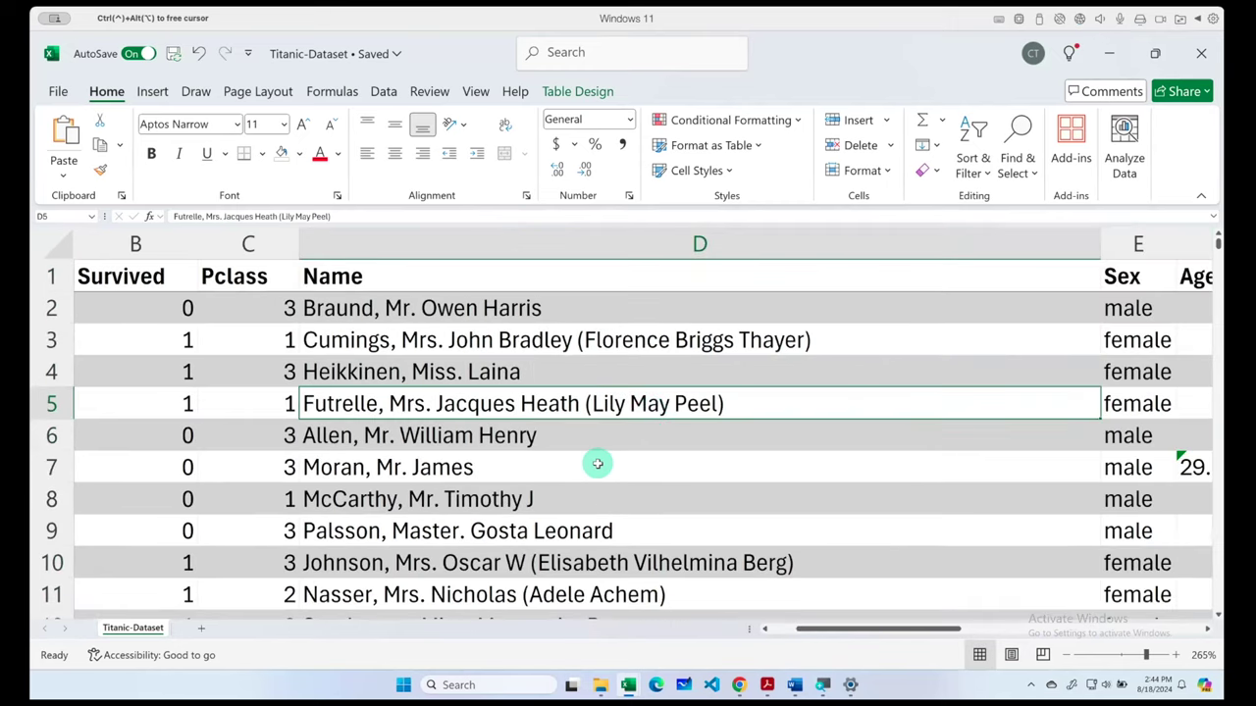
click(596, 248)
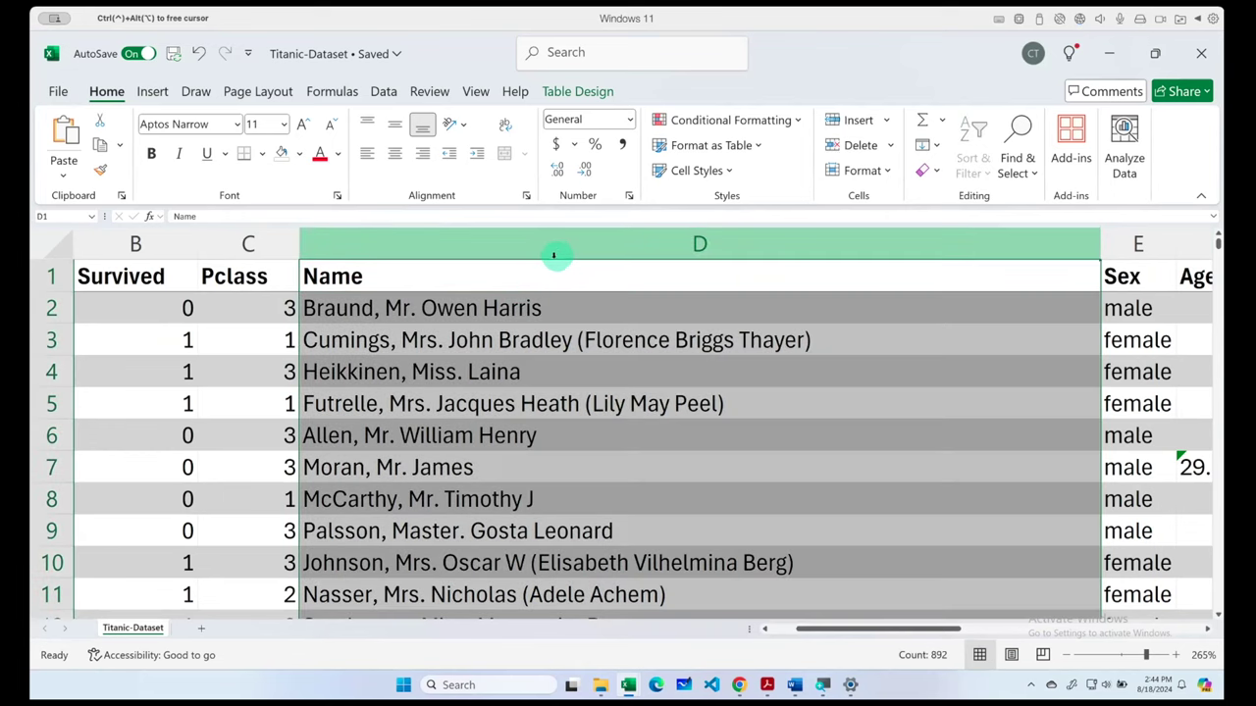
click(461, 308)
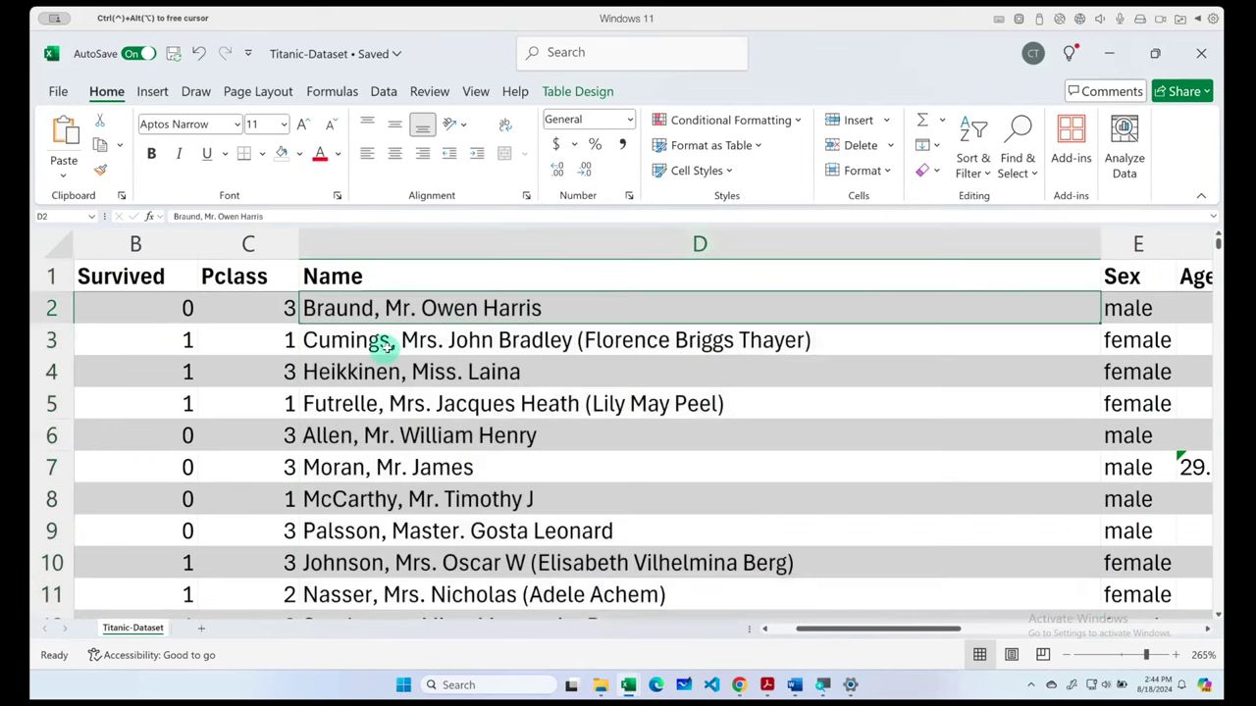
drag(849, 631, 711, 624)
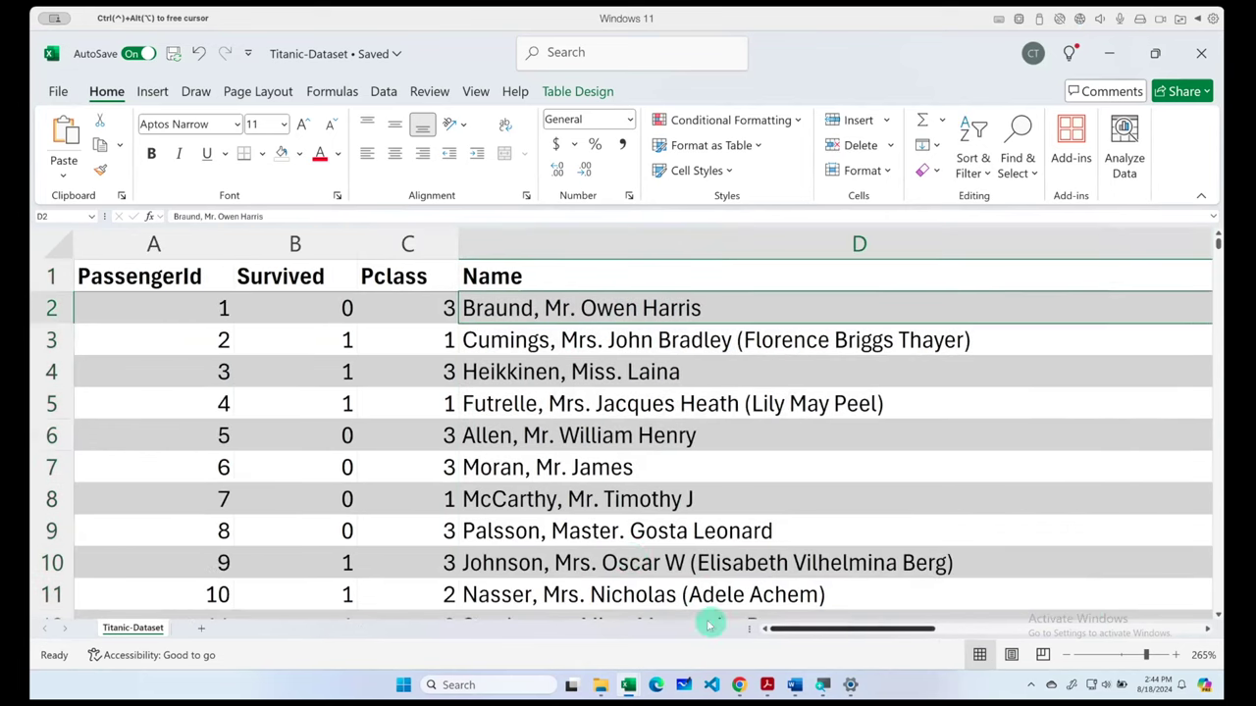
click(412, 398)
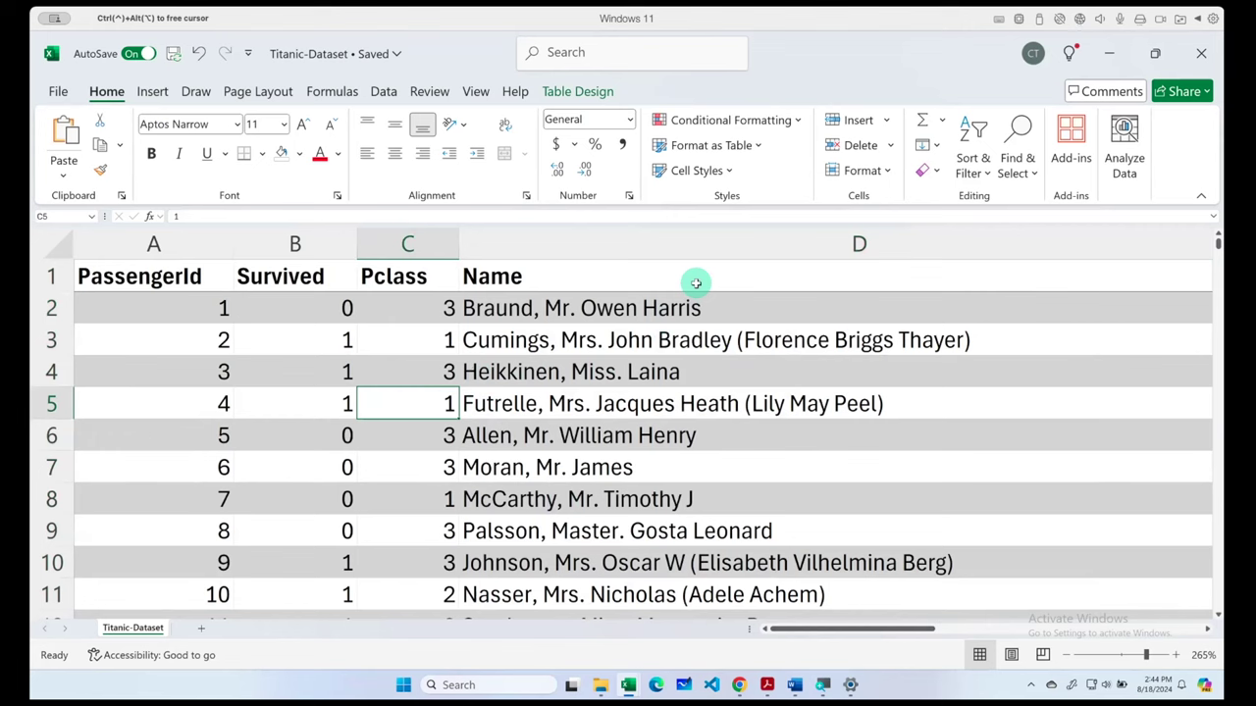
- Run Remove Duplicates on all columns with headers; Excel reports no duplicate values
click(381, 92)
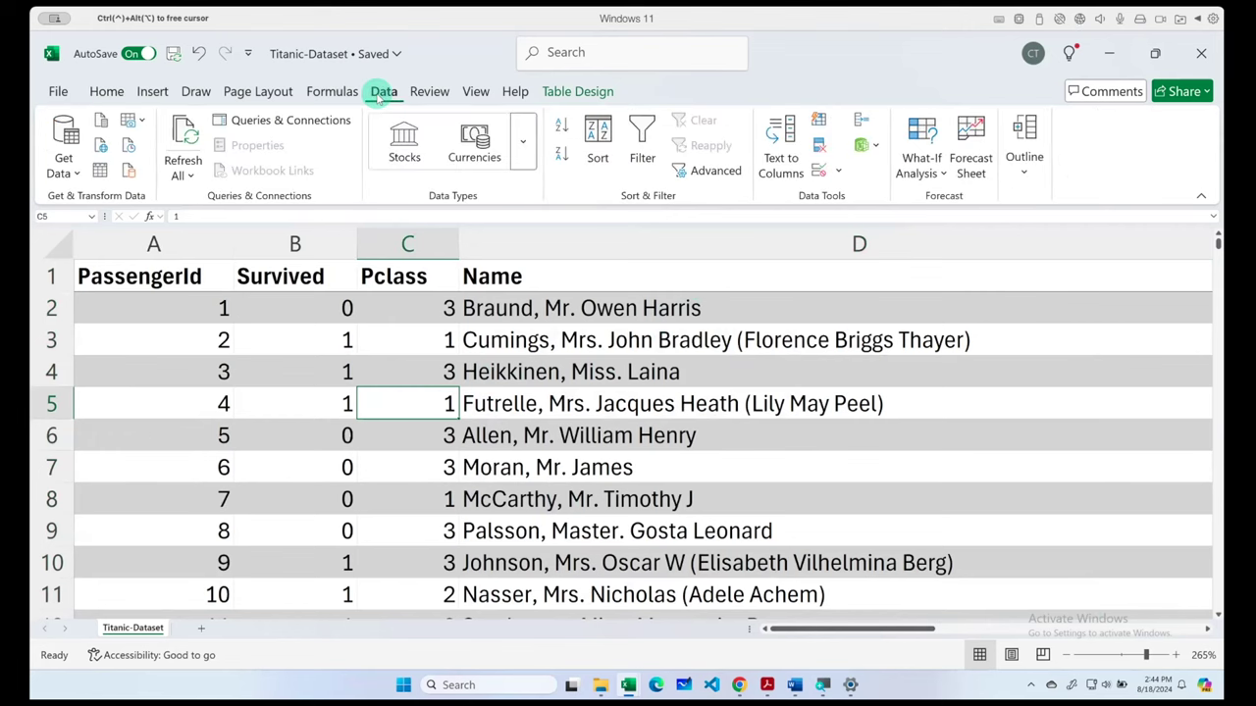
click(818, 147)
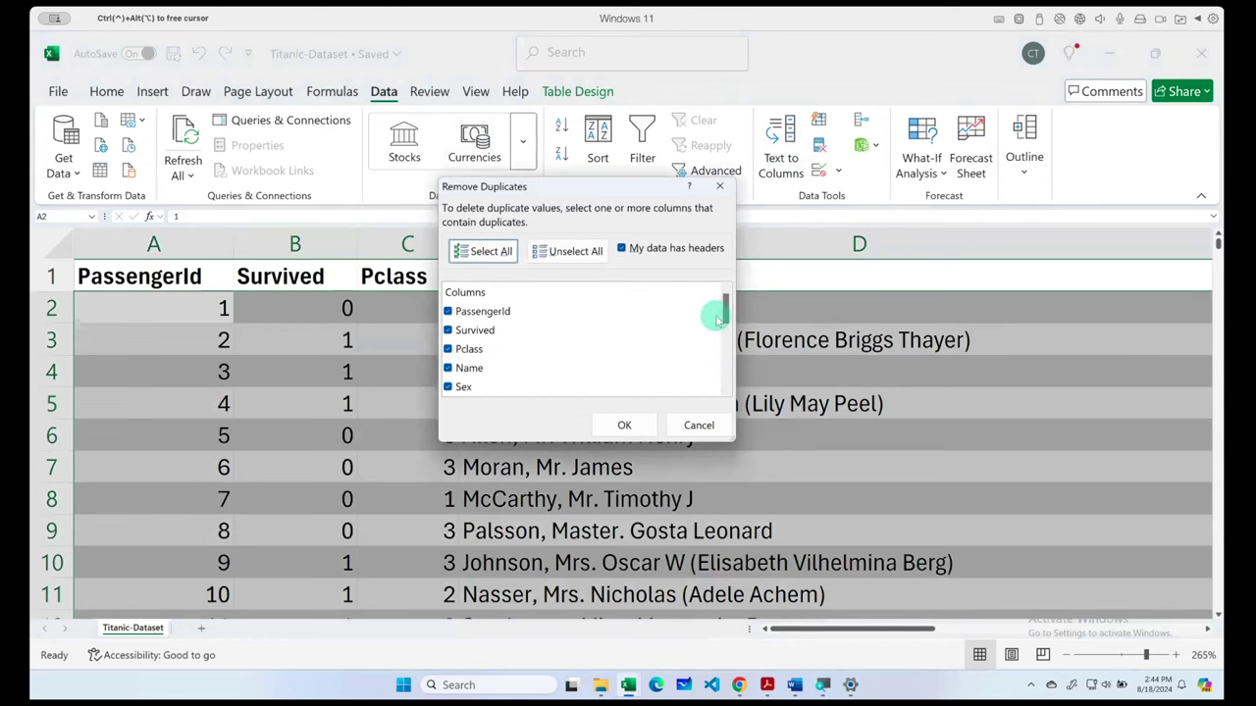
mouse_move(727, 311)
mouse_down()
mouse_move(715, 293)
mouse_move(720, 401)
mouse_move(726, 281)
mouse_up()
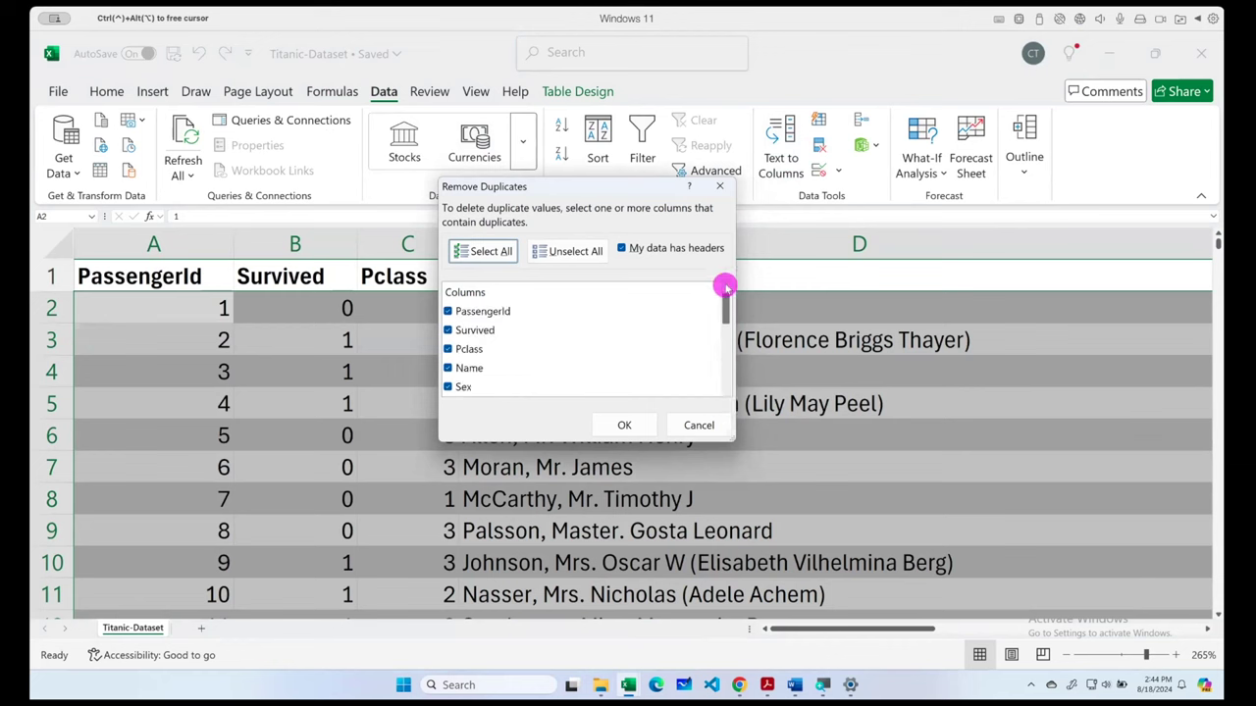
click(697, 424)
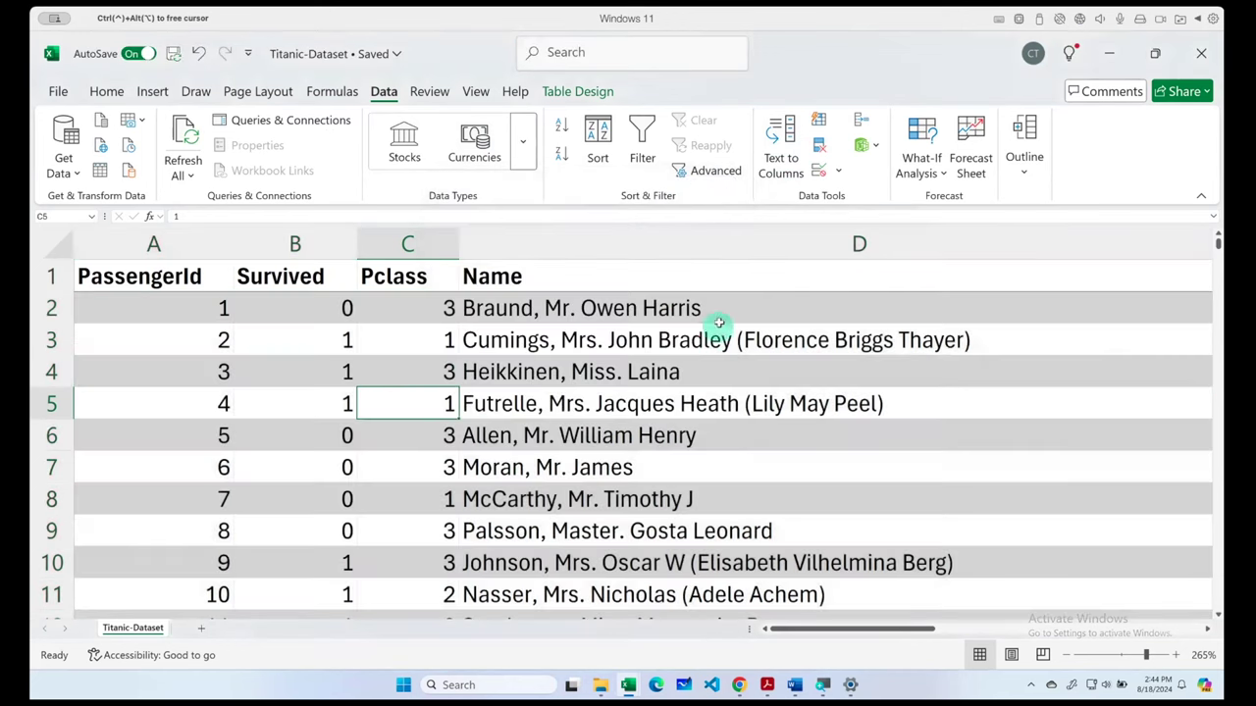
click(819, 144)
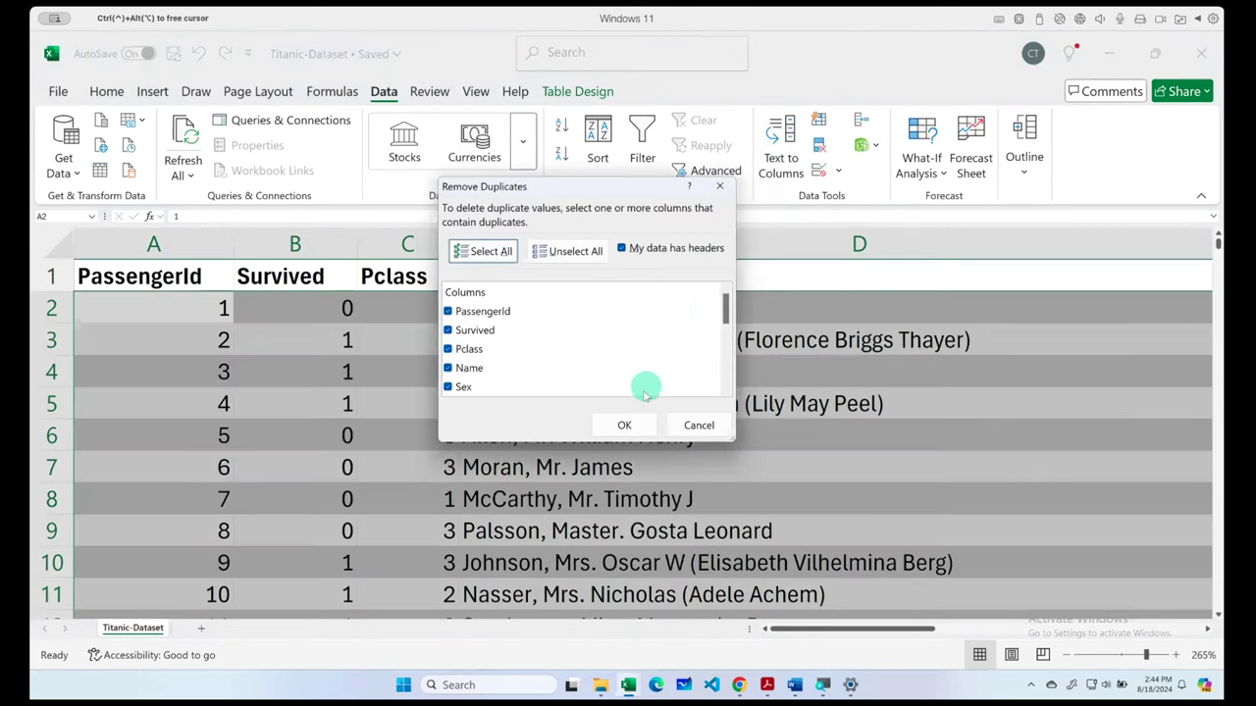
click(622, 424)
click(631, 394)
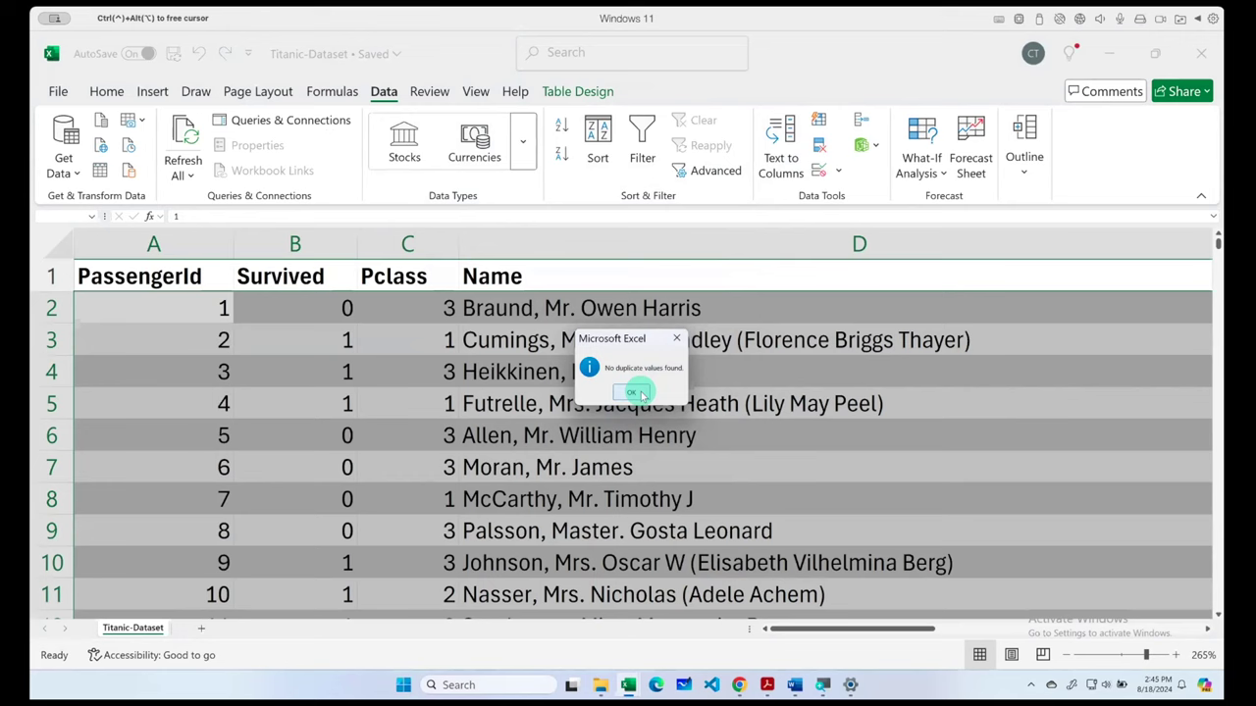
click(639, 393)
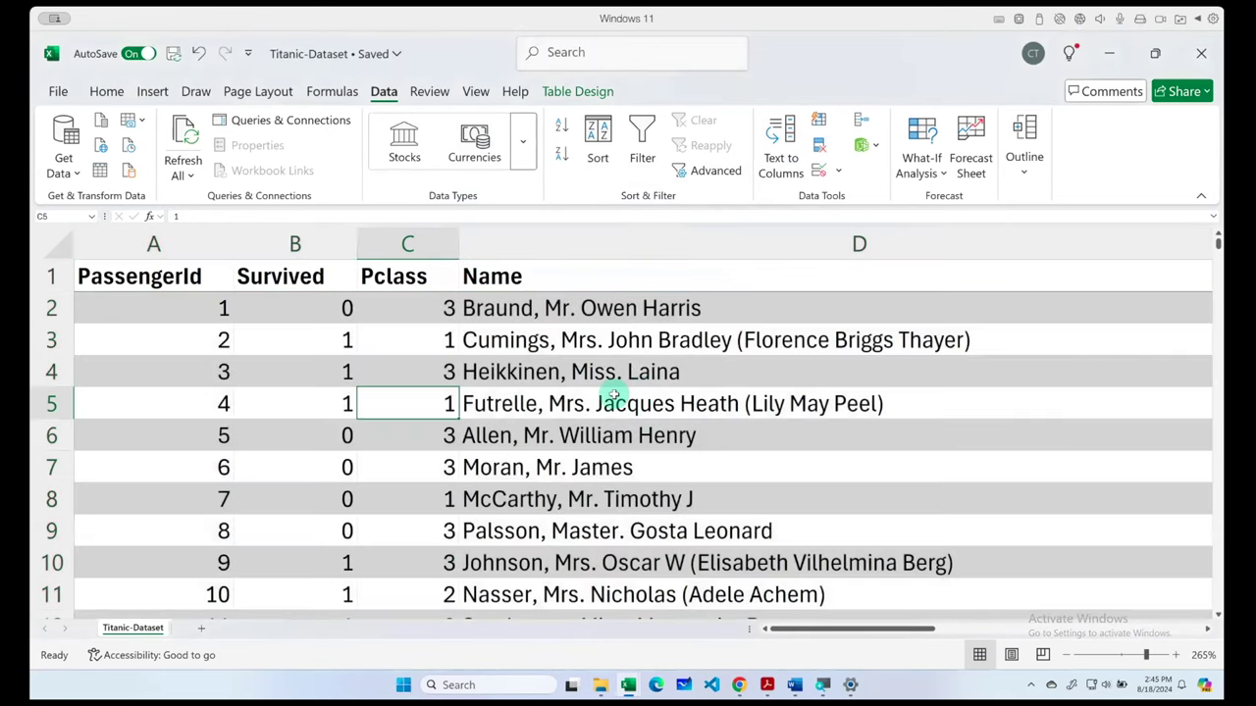
- Highlight duplicate values in the Name column D with light red fill
click(615, 245)
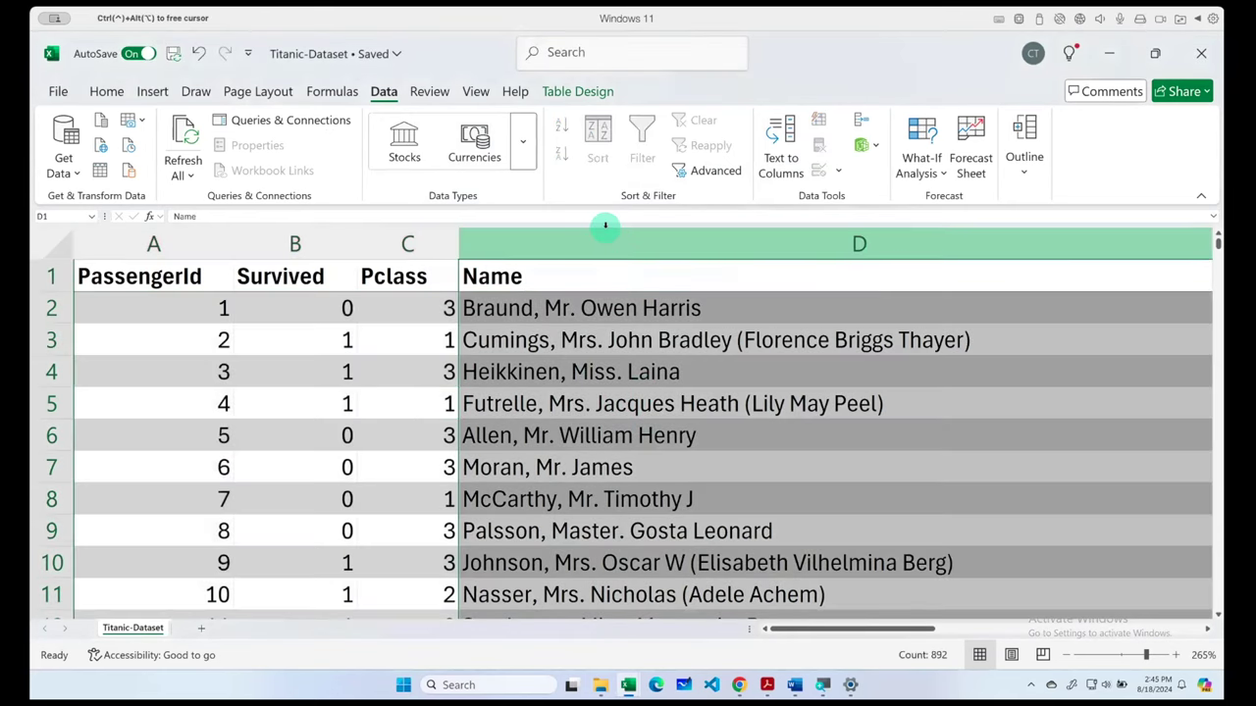
click(106, 92)
click(730, 120)
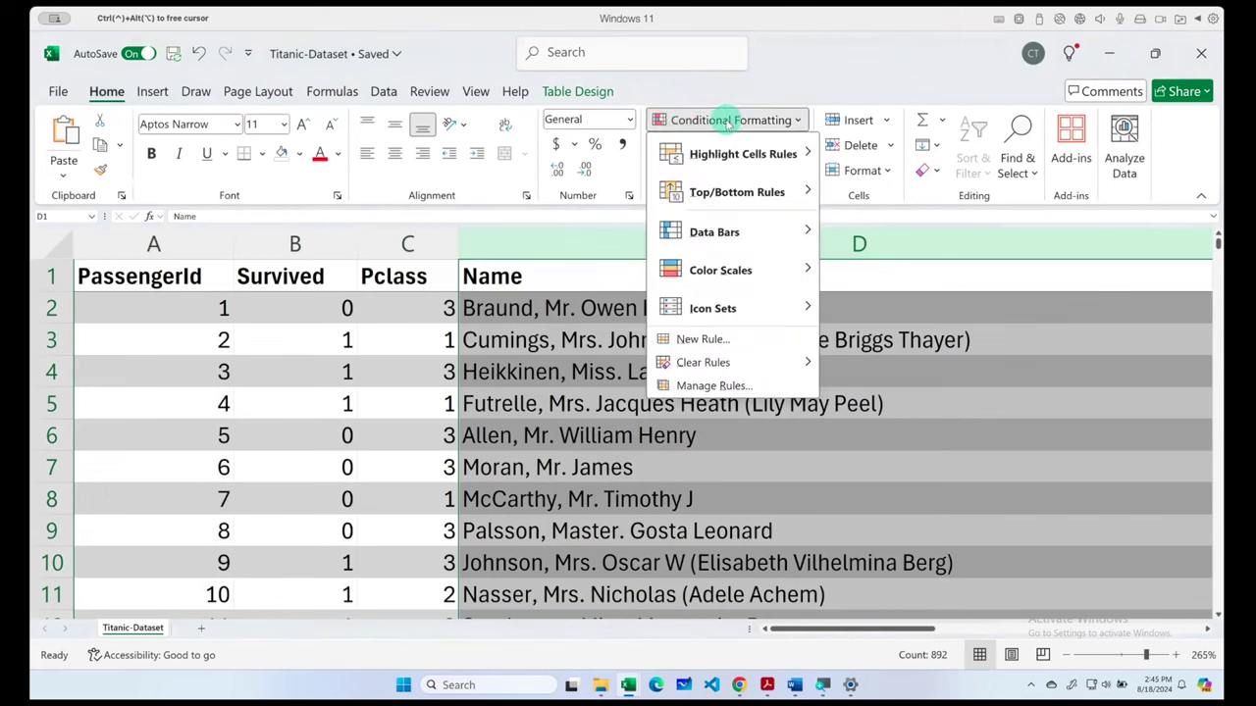
mouse_move(742, 154)
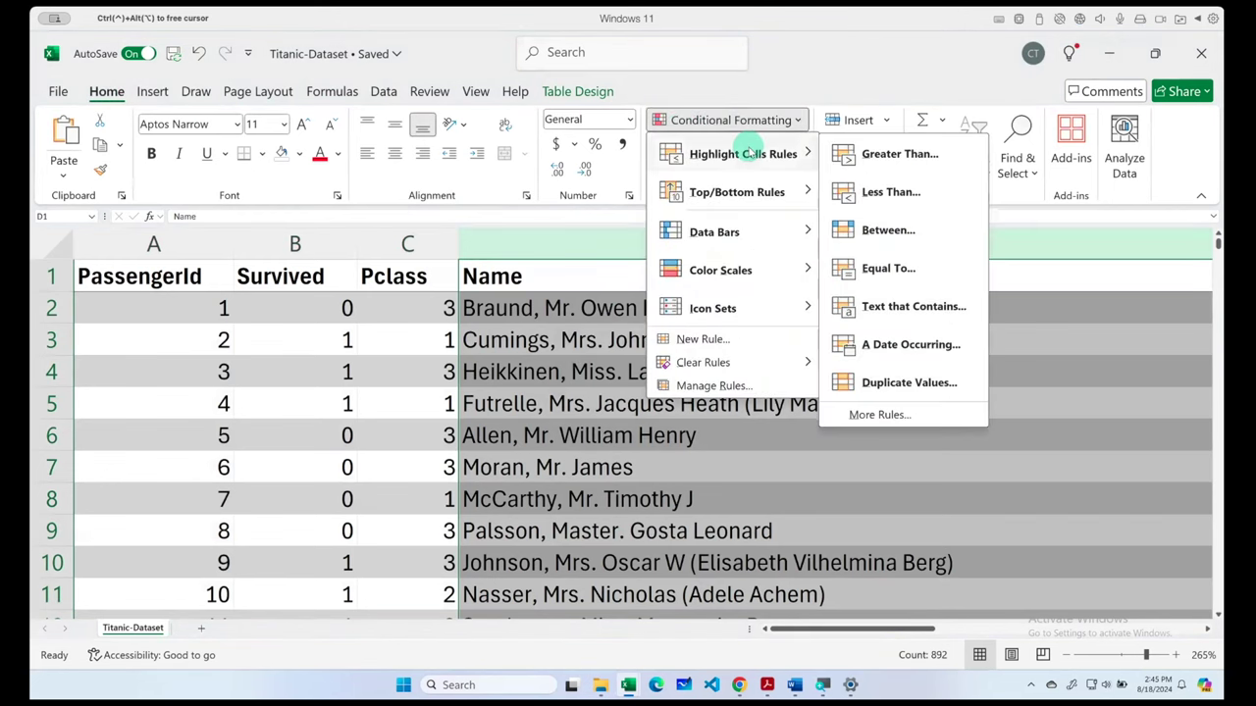
click(883, 383)
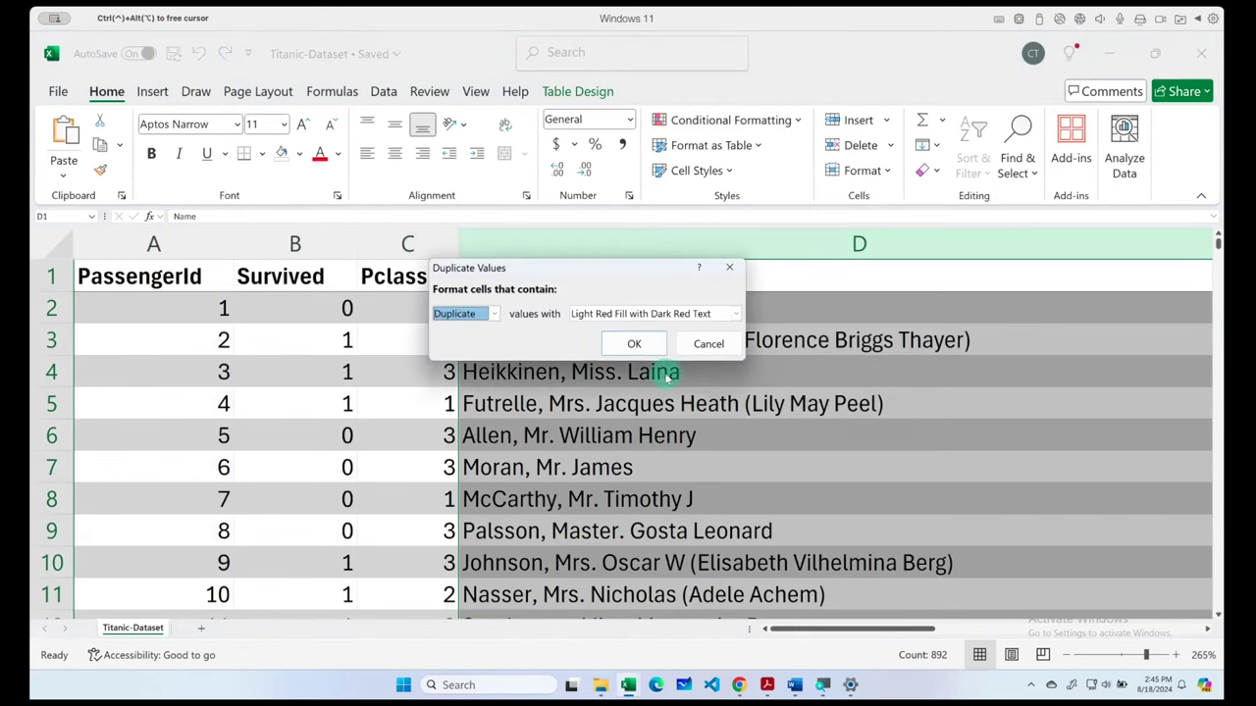
click(633, 314)
click(632, 329)
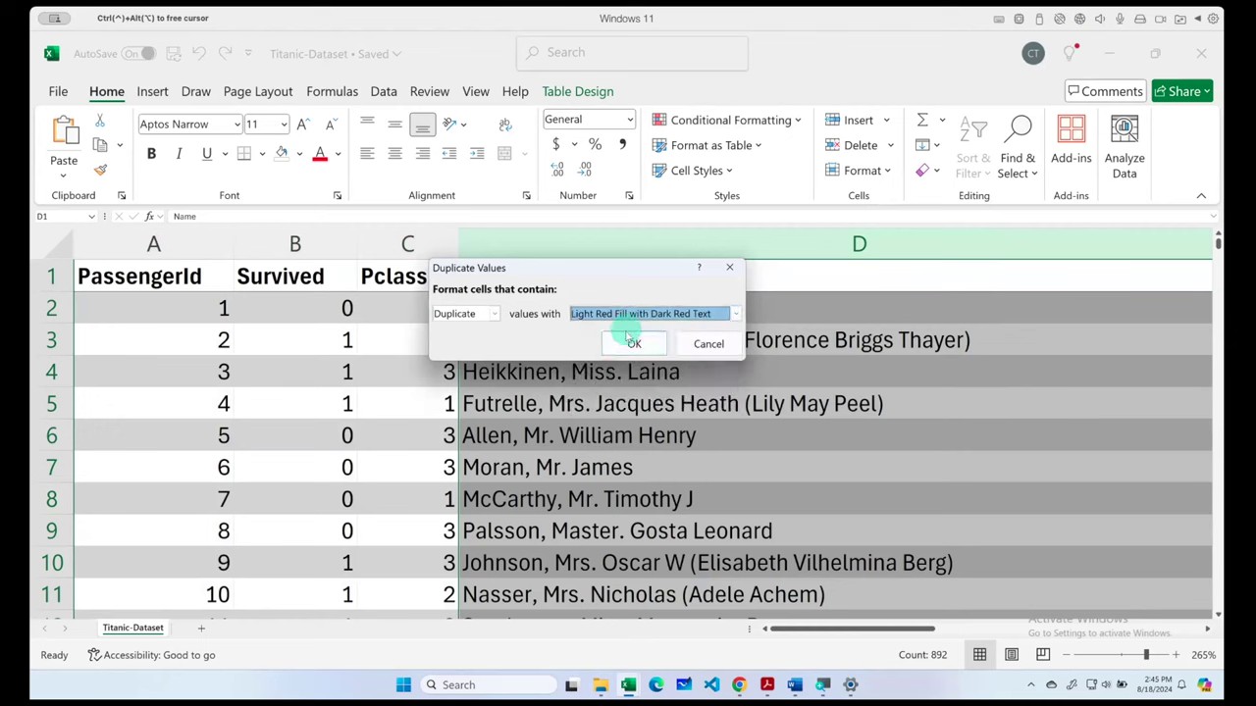
click(624, 340)
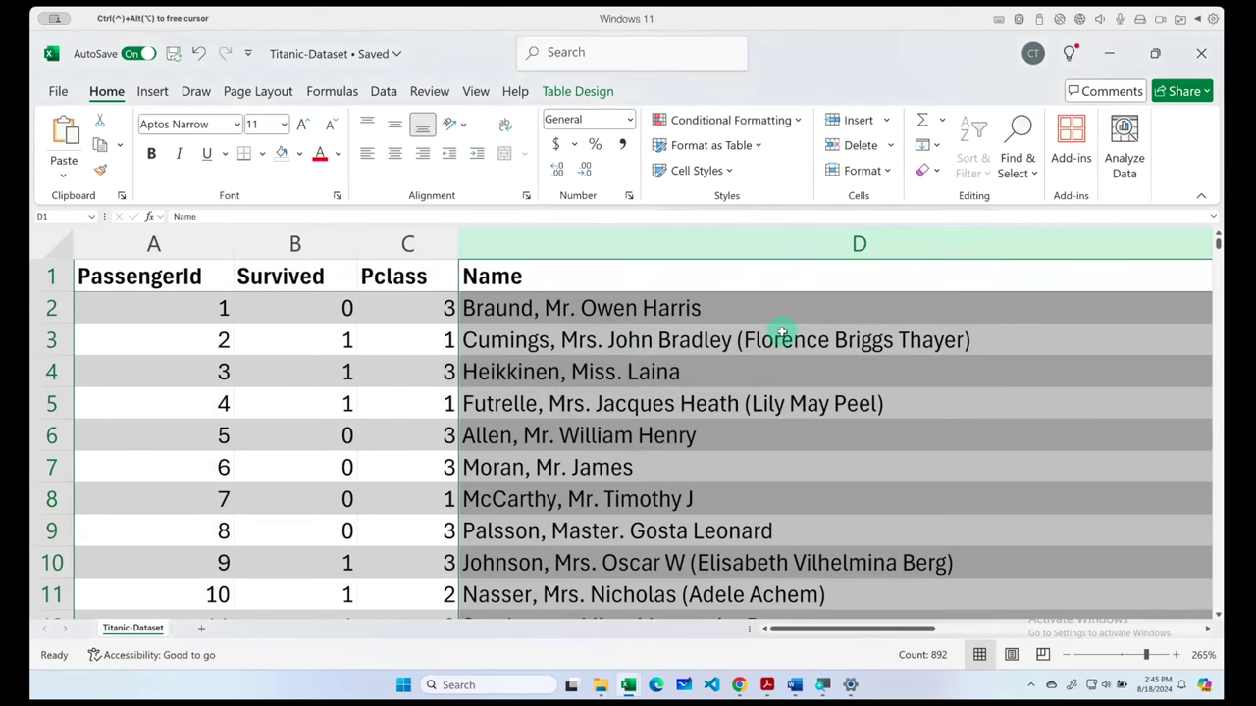
- Scroll to confirm no names are flagged, then clear the duplicate rule from column D
ctrl+scroll(785, 334, down, 1)
ctrl+scroll(784, 334, down, 3)
ctrl+scroll(785, 333, down, 1)
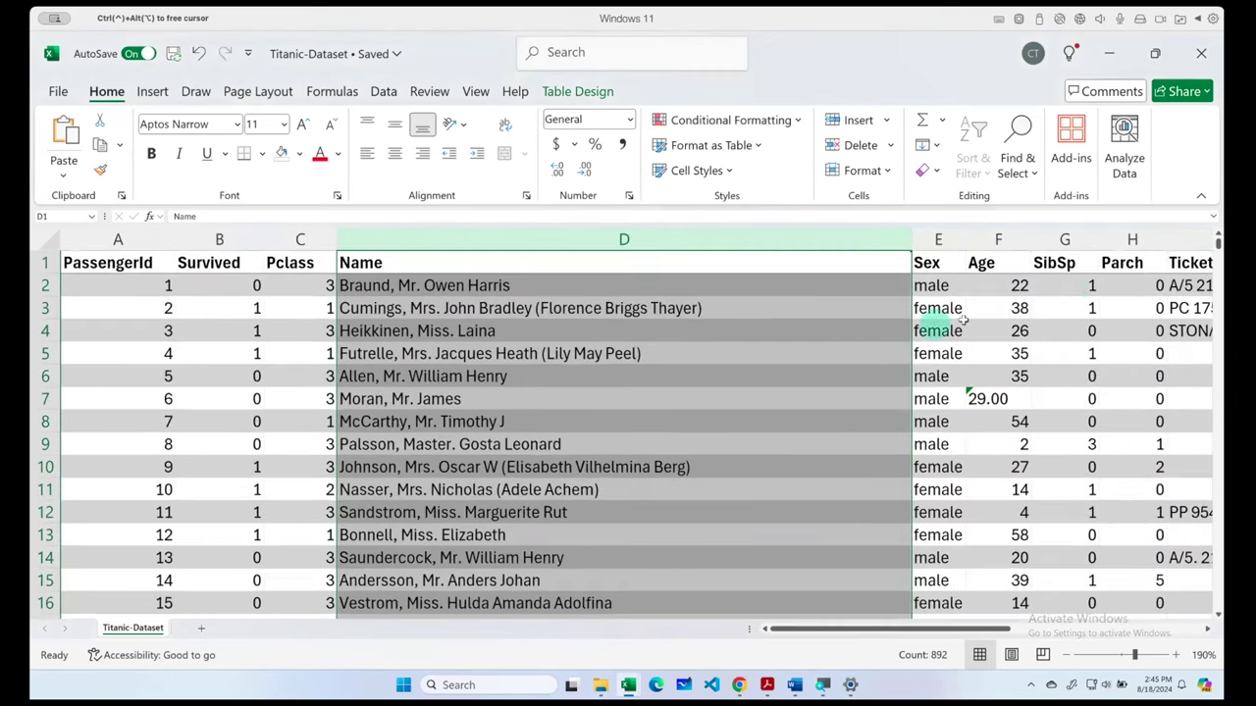
mouse_move(1218, 245)
mouse_down()
mouse_move(1196, 609)
mouse_move(1200, 207)
mouse_up()
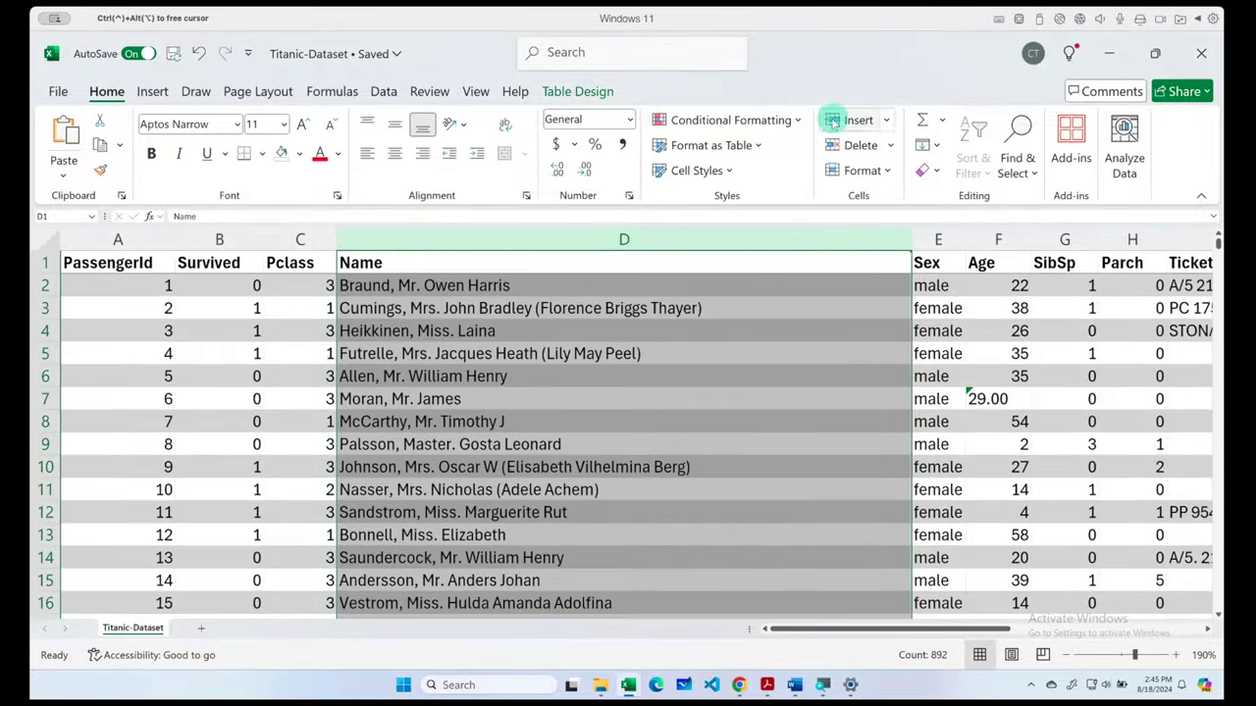
click(785, 120)
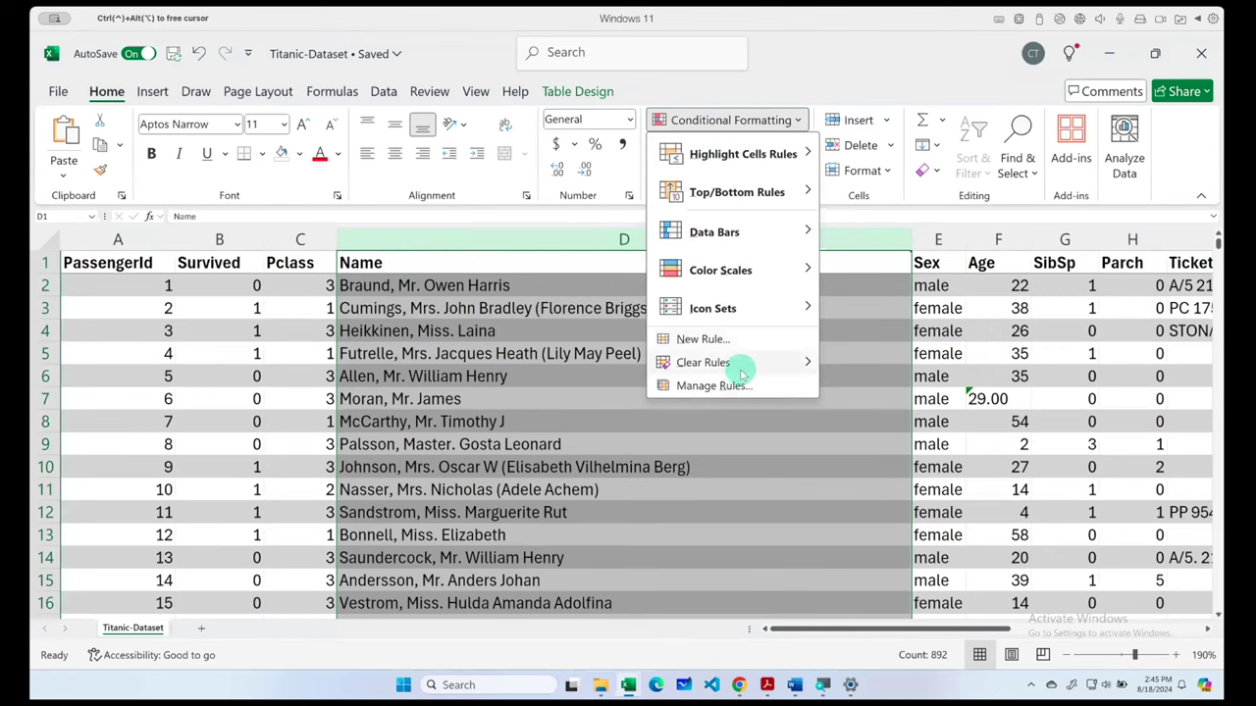
mouse_move(725, 362)
click(878, 365)
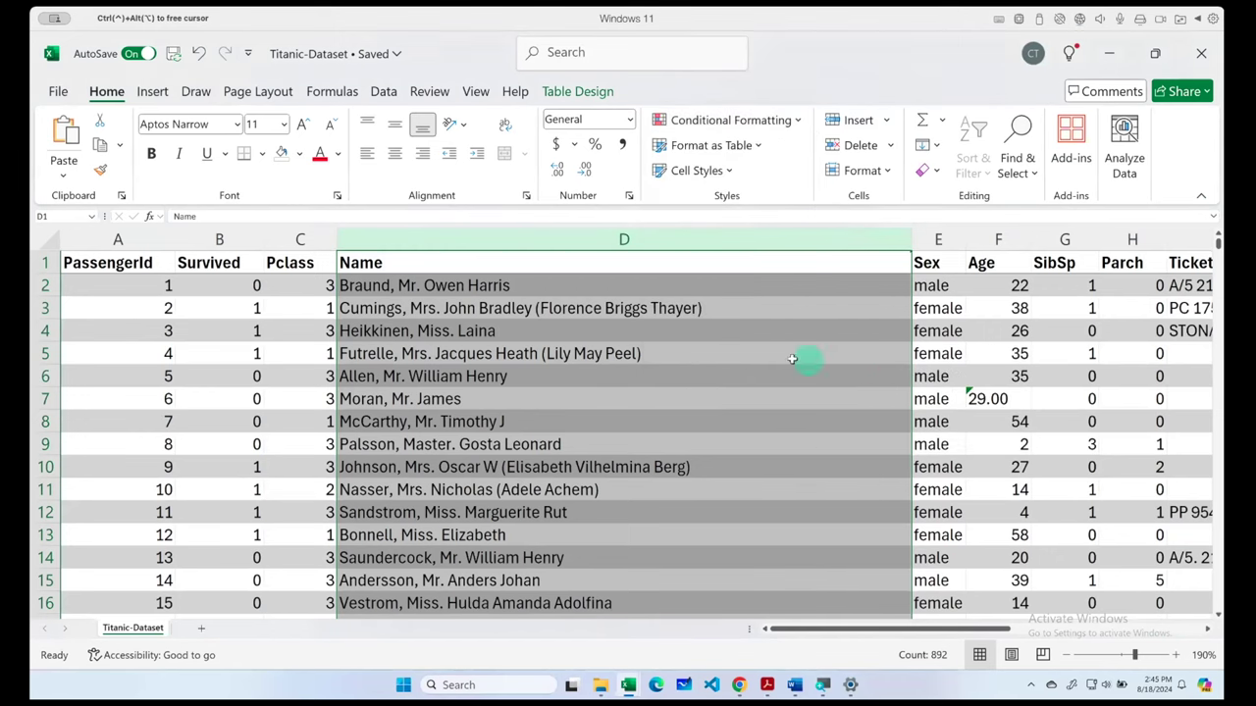
click(533, 331)
click(461, 285)
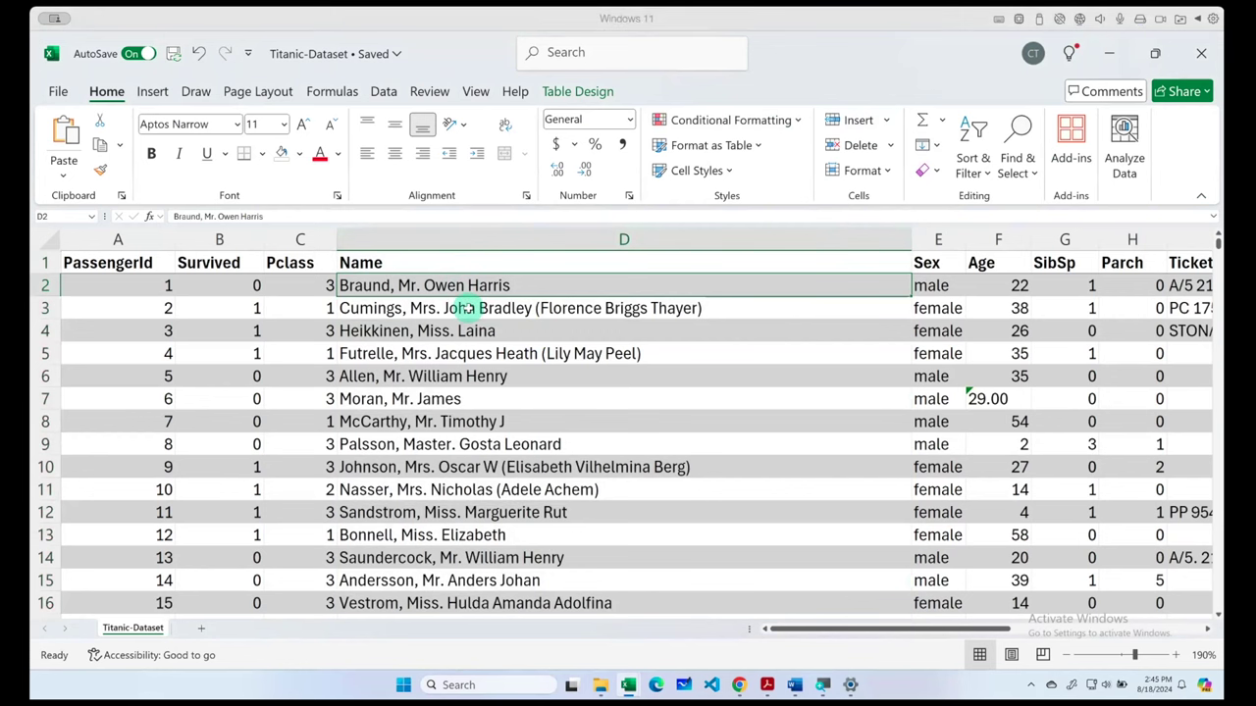
- Scroll over to the Age data and select the entire column F
click(772, 398)
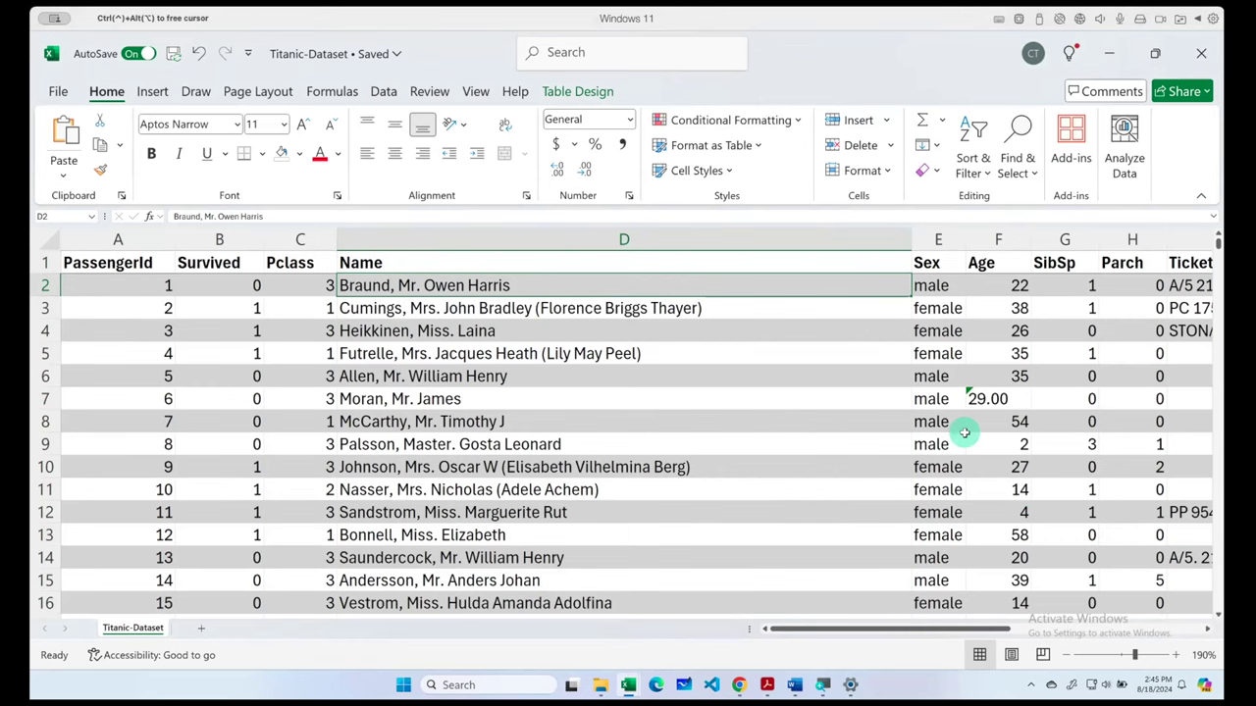
scroll(961, 429, right, 2)
scroll(962, 431, right, 2)
scroll(752, 399, left, 1)
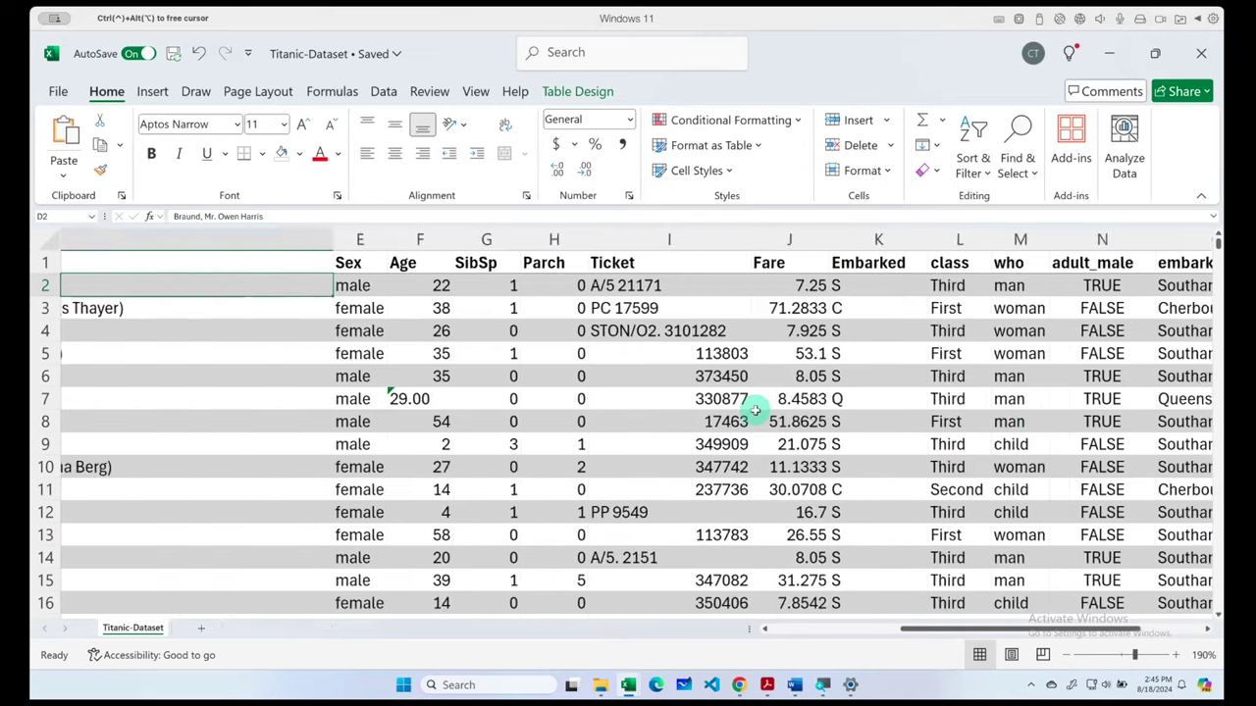
scroll(755, 410, left, 2)
click(882, 239)
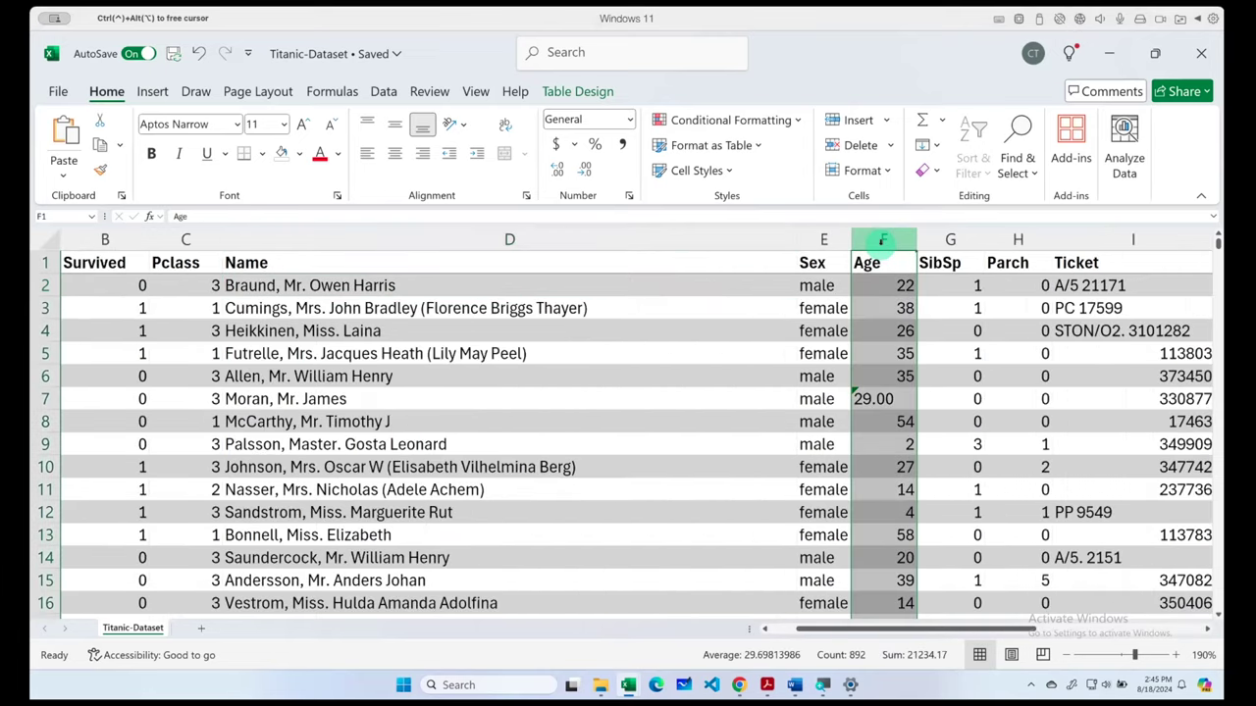
click(892, 260)
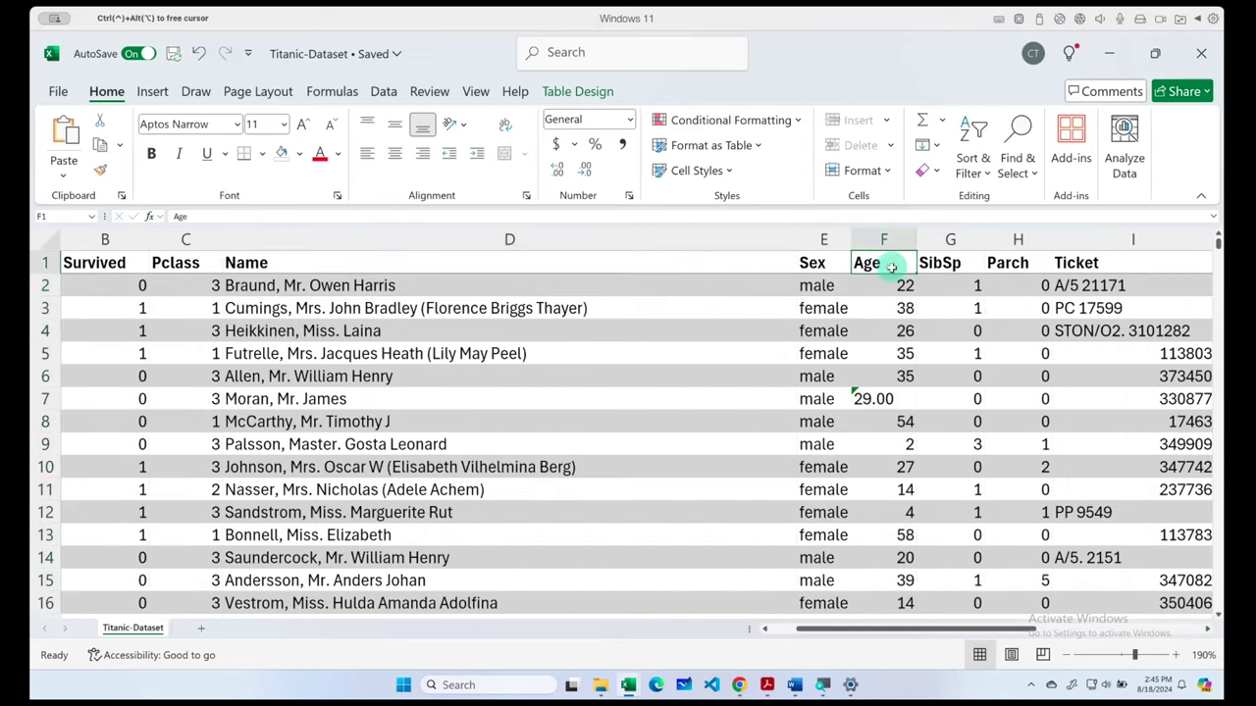
click(884, 240)
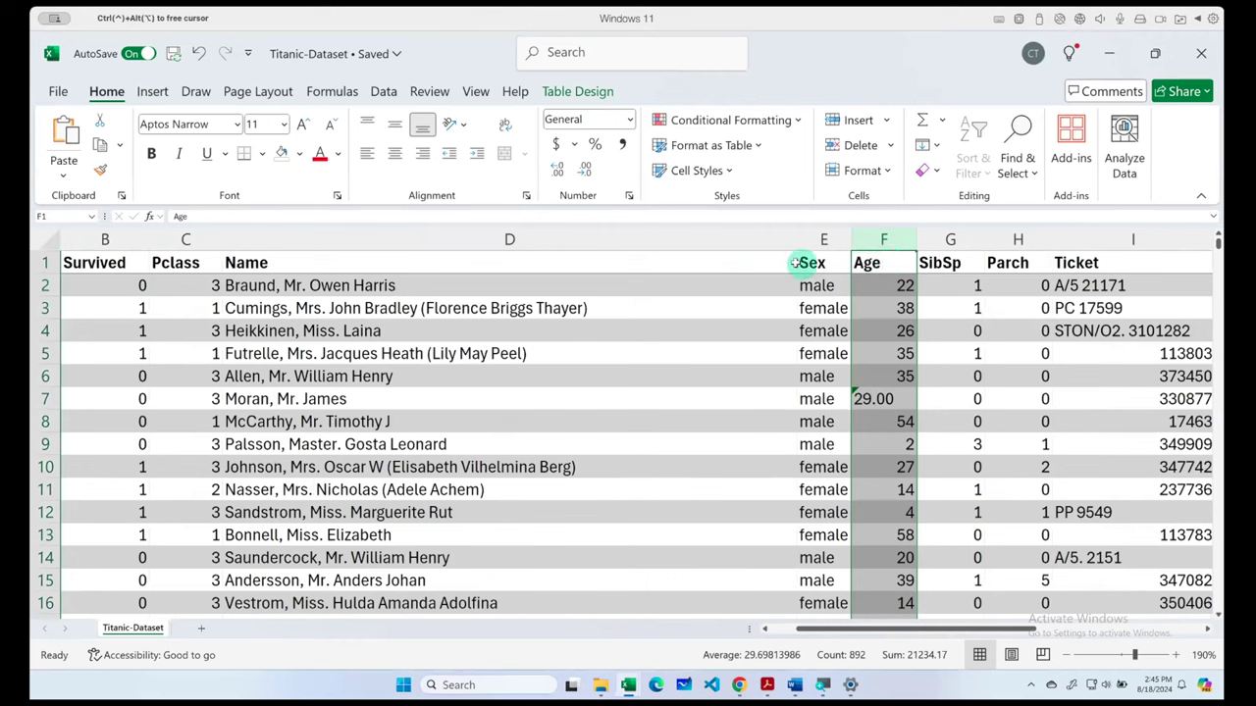
- Format the Age column as Number with two decimals
click(595, 144)
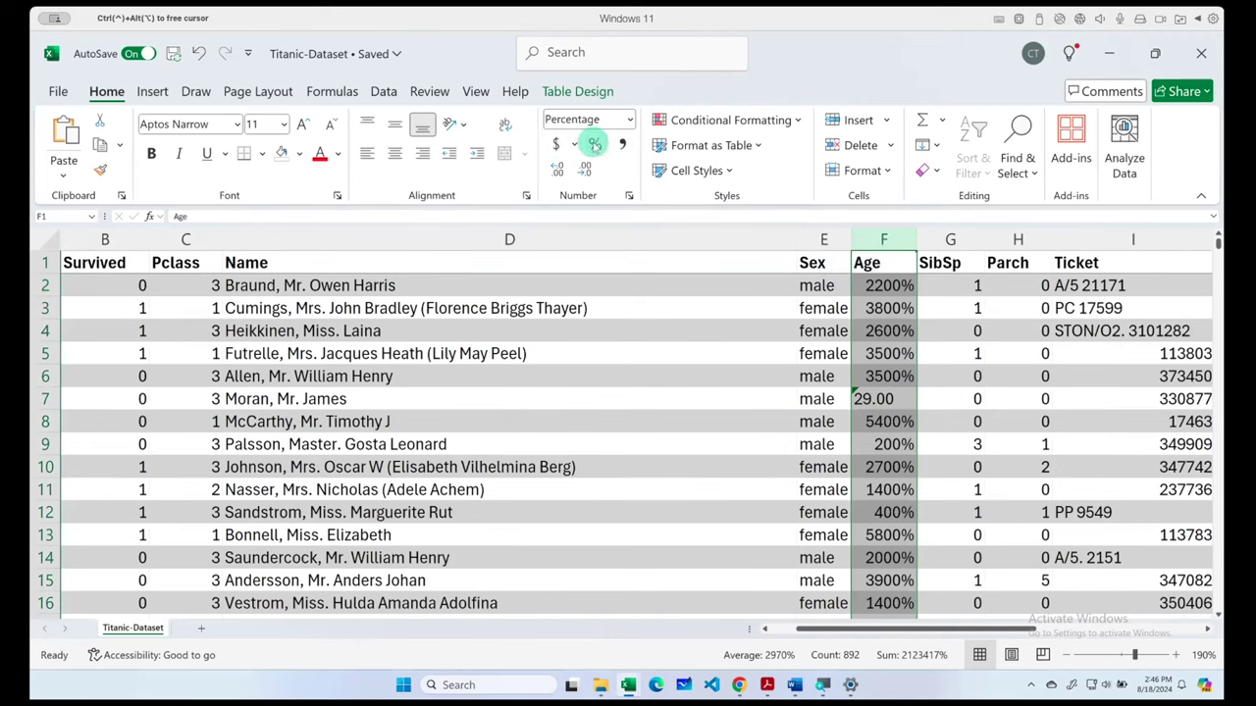
click(629, 120)
click(617, 190)
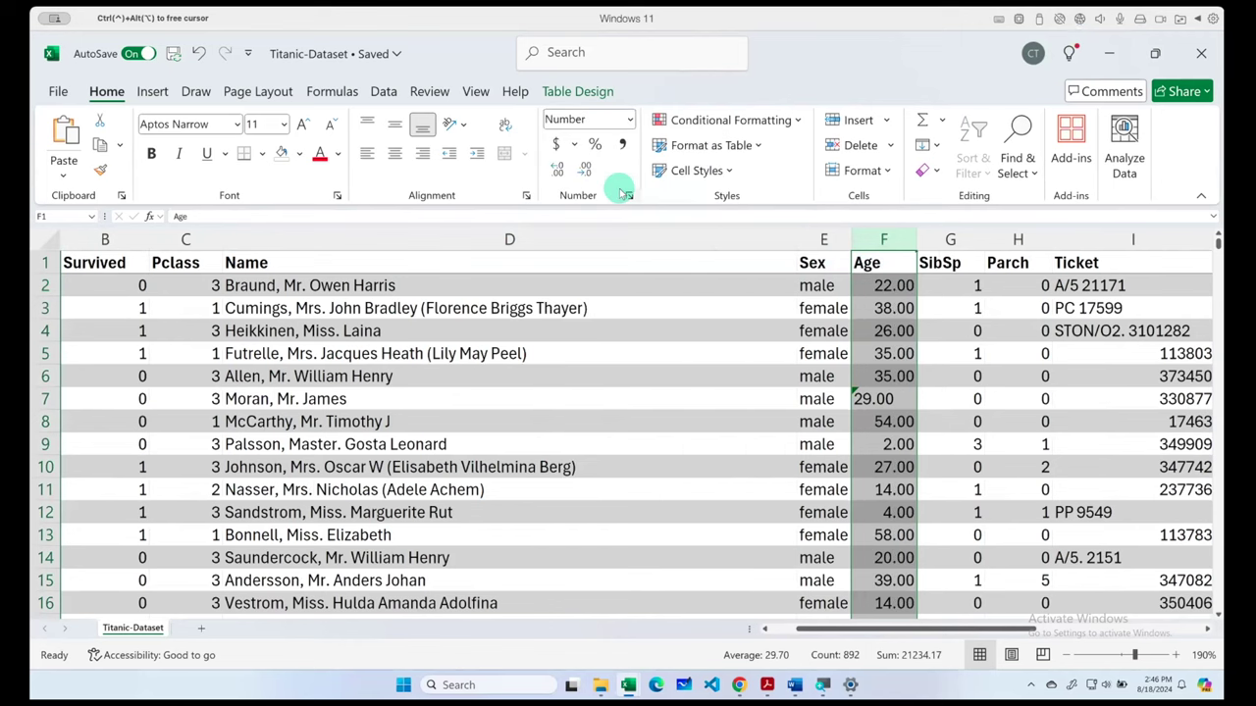
- Convert the text 29 in cell F7 to a number, then reselect column F
click(884, 398)
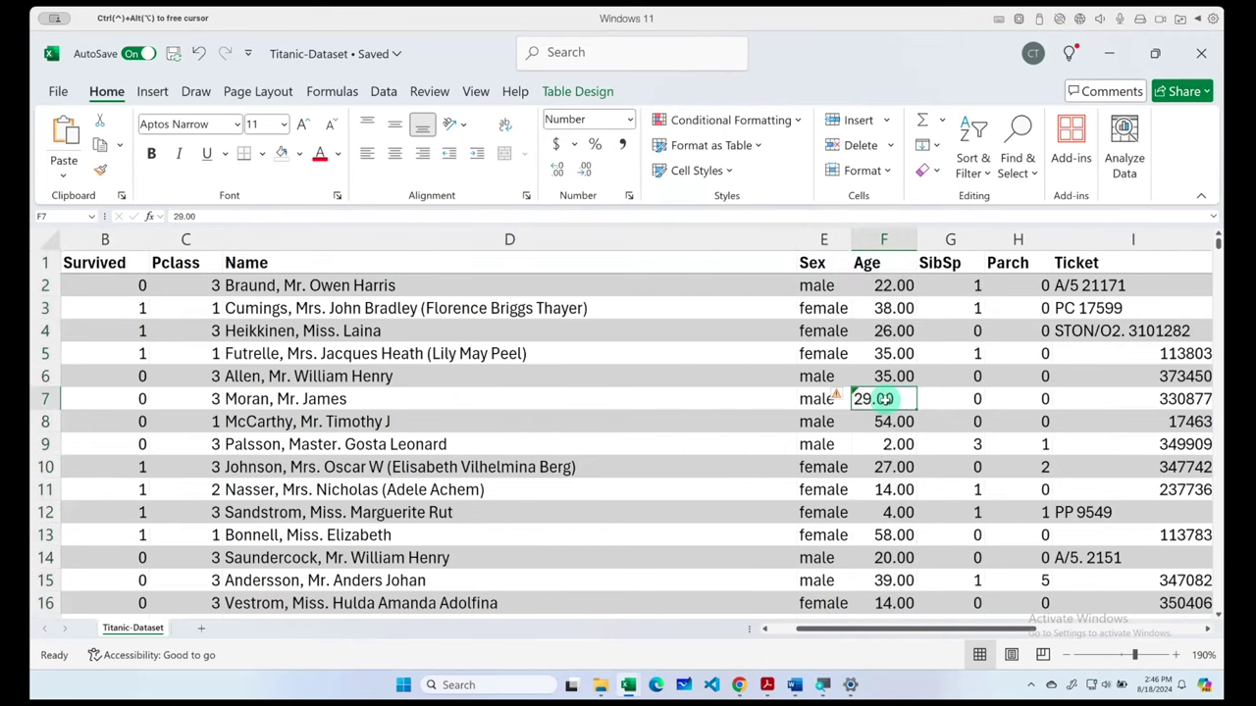
click(885, 420)
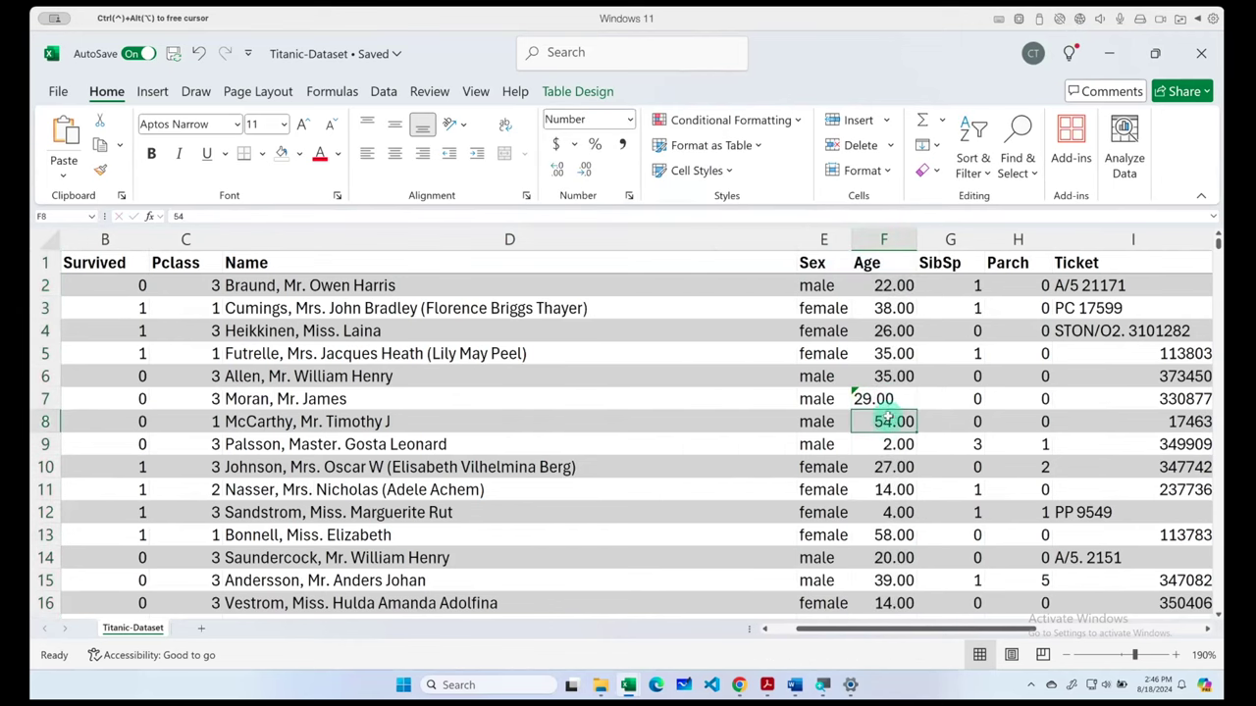
click(859, 399)
click(840, 398)
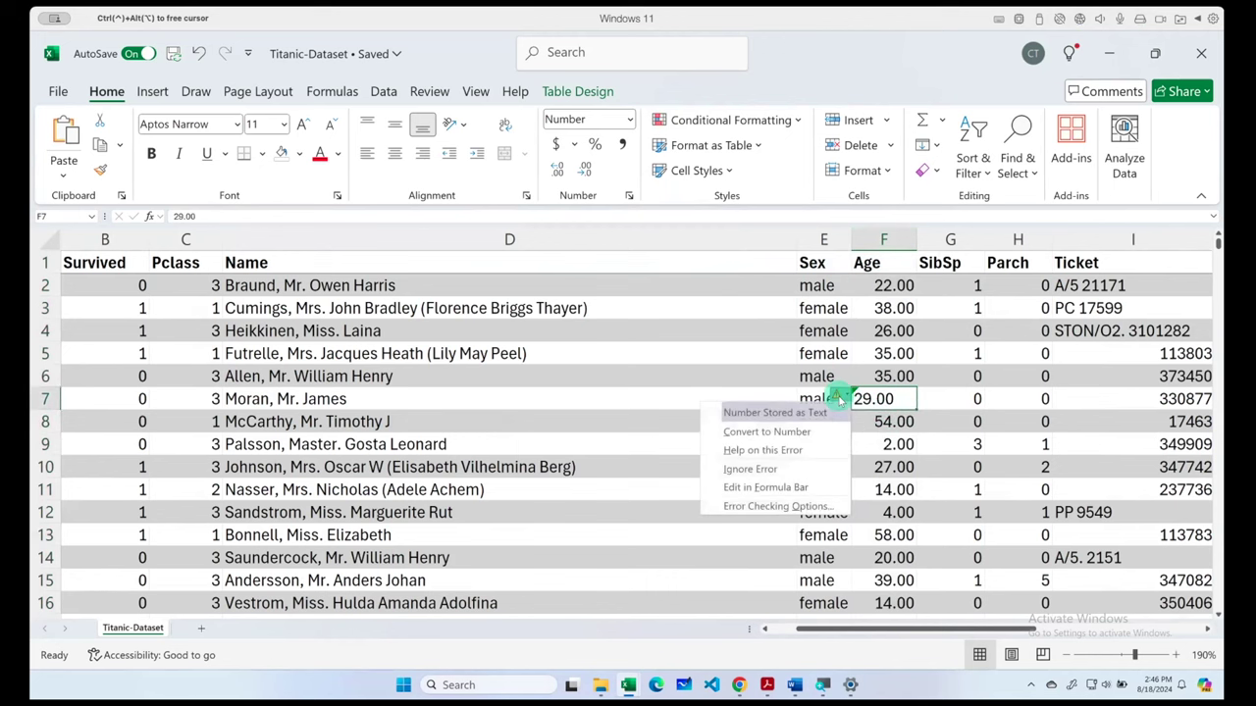
click(790, 431)
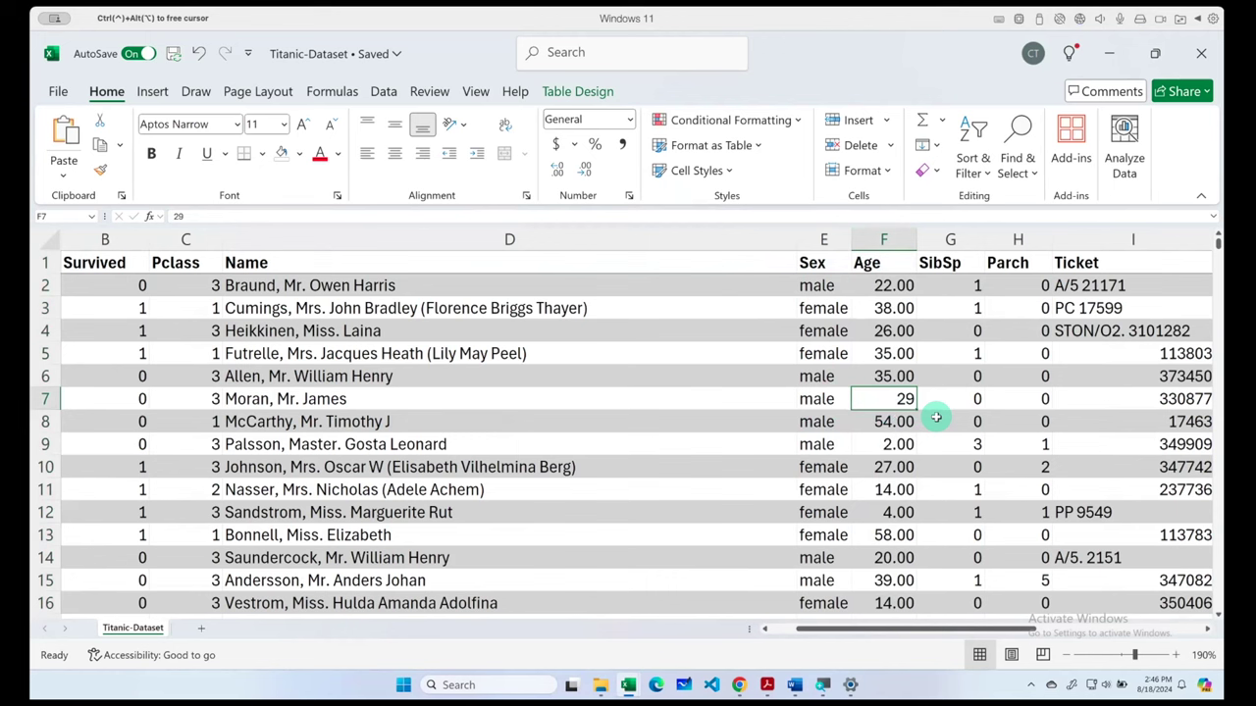
click(890, 240)
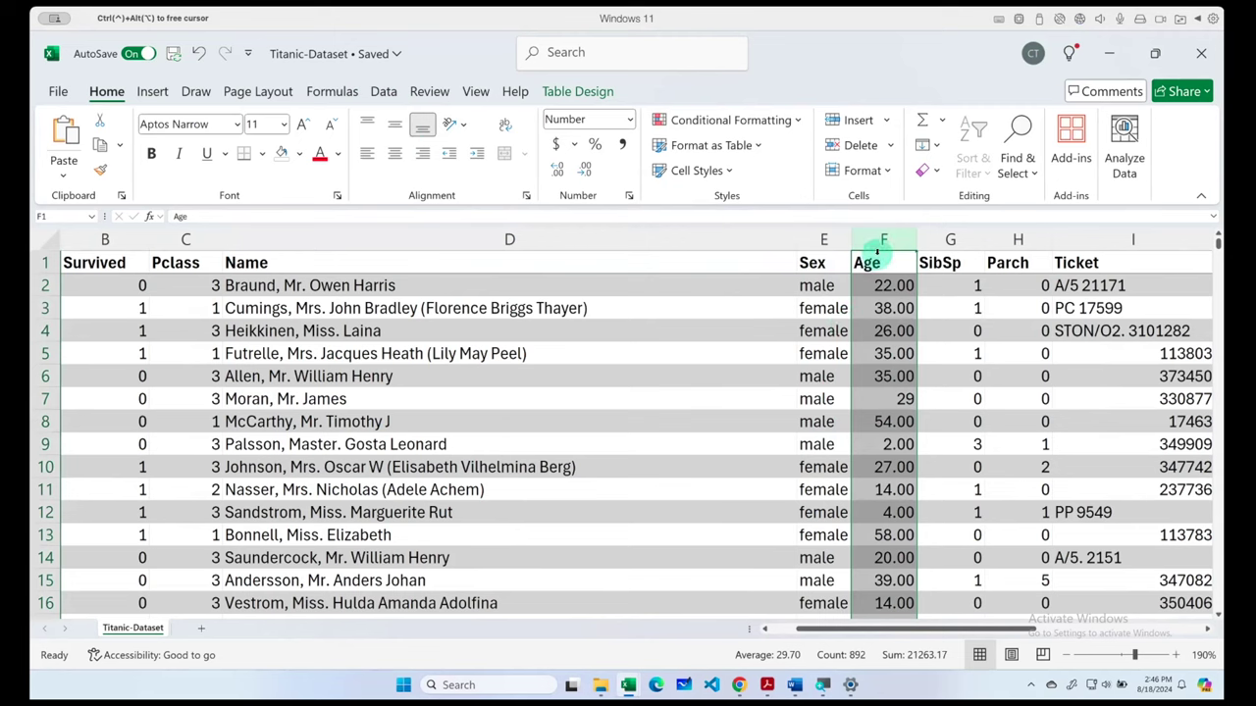
- Insert a Histogram of the Age values from Recommended Charts
ctrl+scroll(859, 382, down, 1)
ctrl+scroll(859, 391, down, 1)
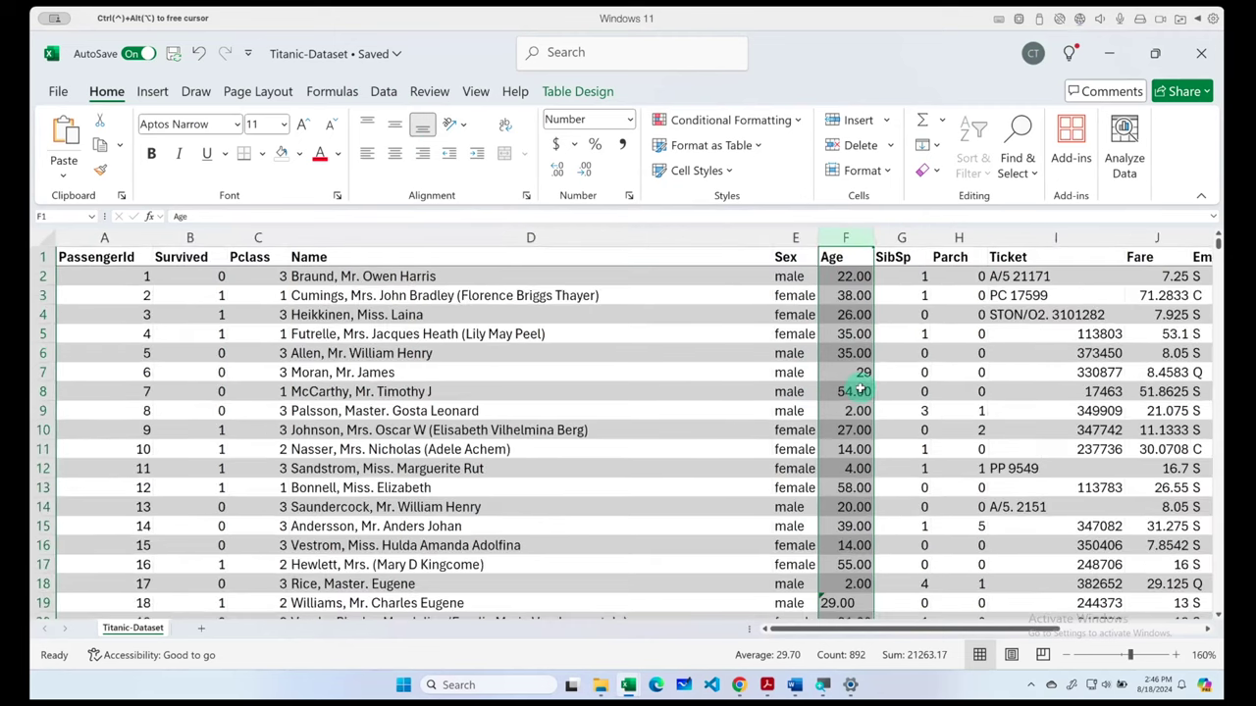
ctrl+scroll(861, 390, down, 1)
ctrl+scroll(862, 391, down, 1)
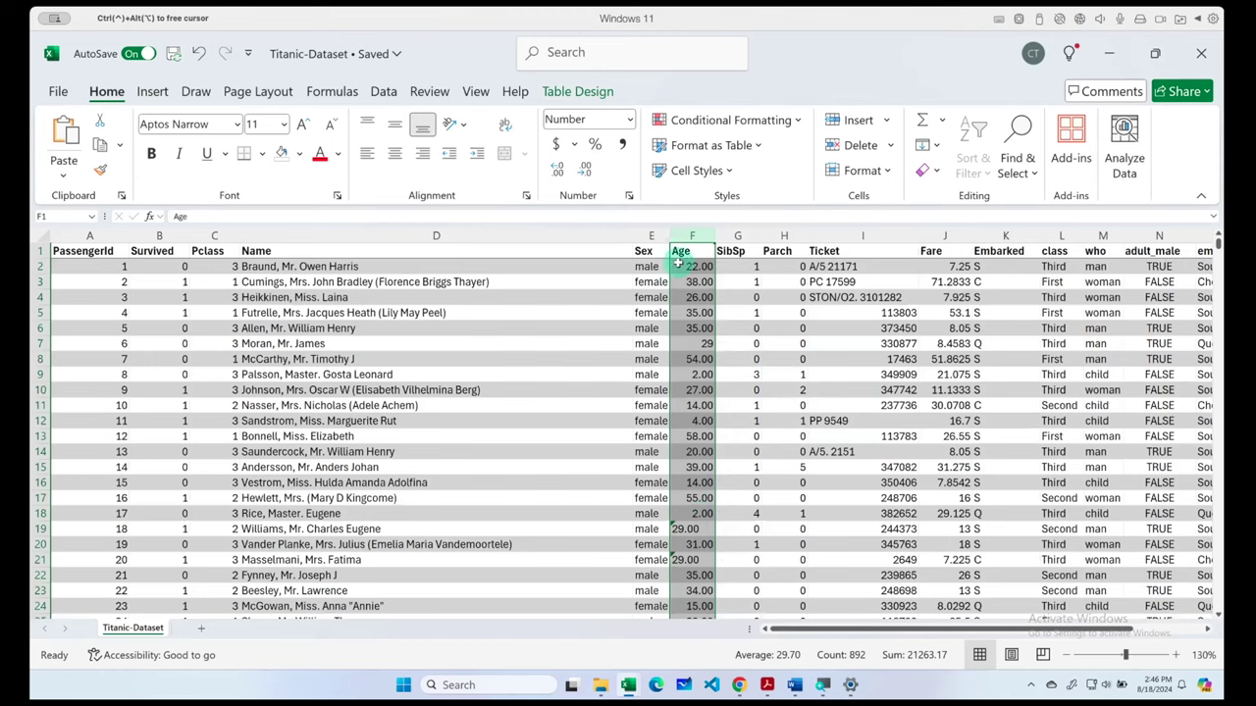
click(152, 91)
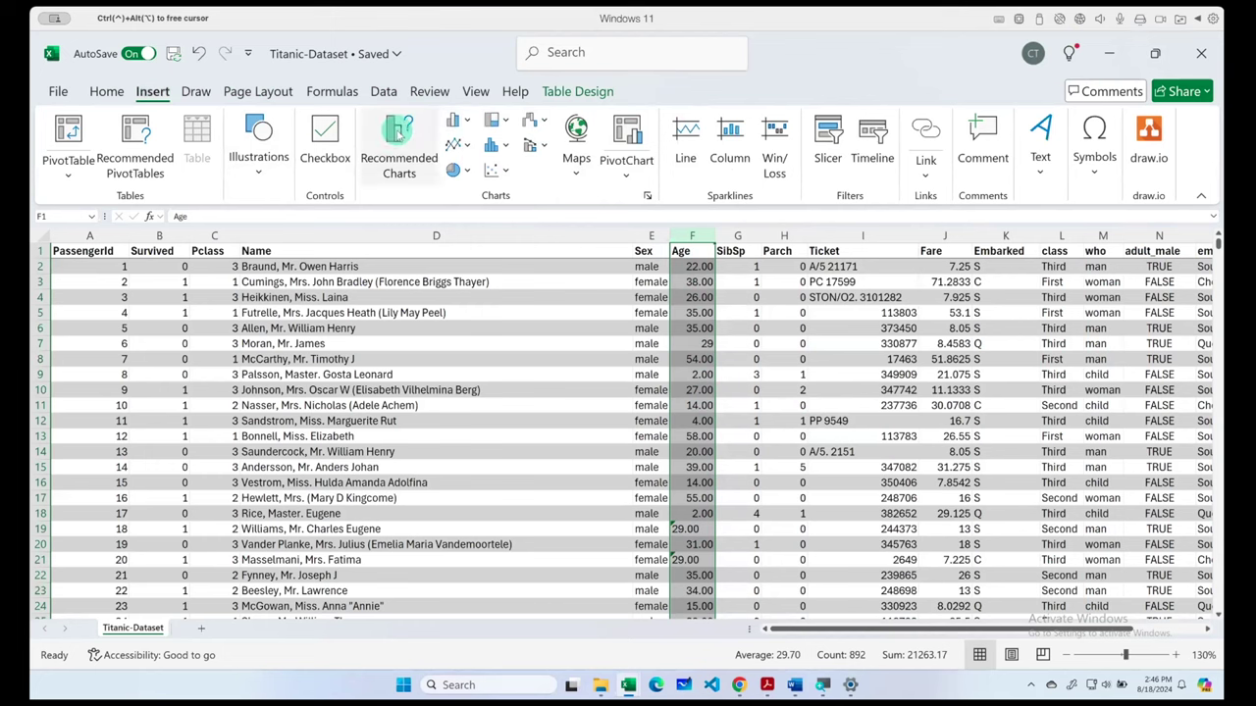
click(397, 137)
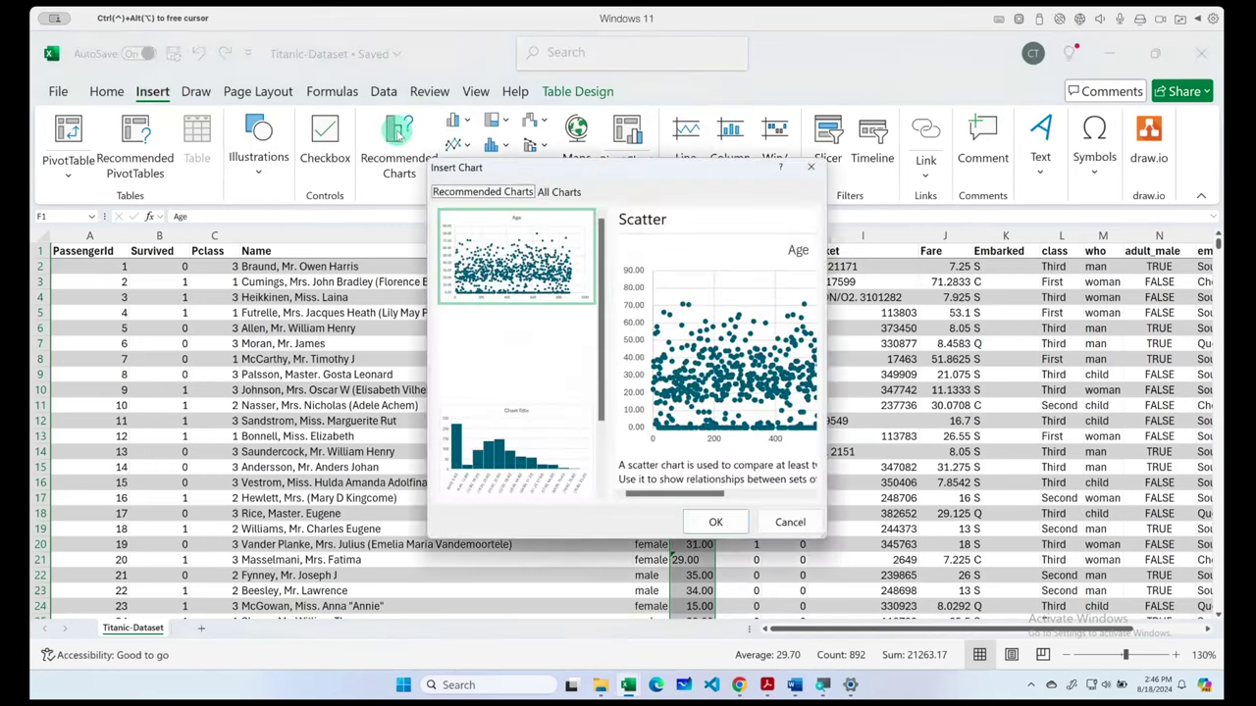
click(536, 461)
click(721, 523)
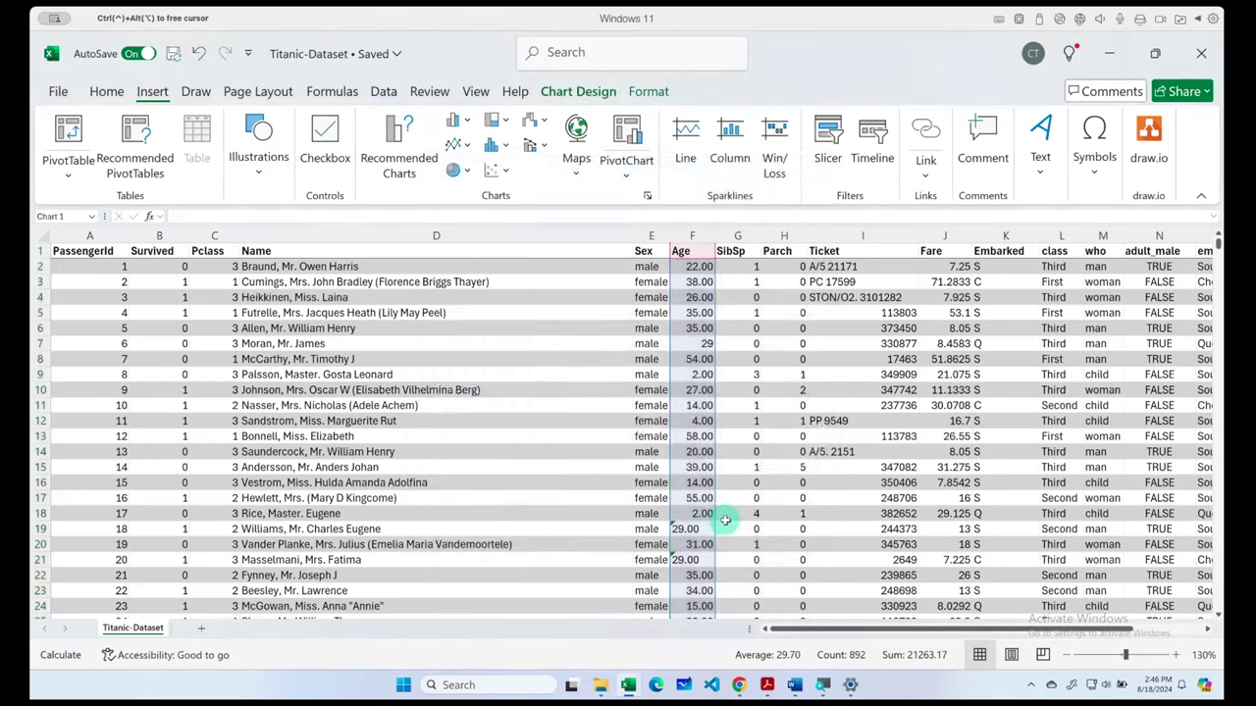
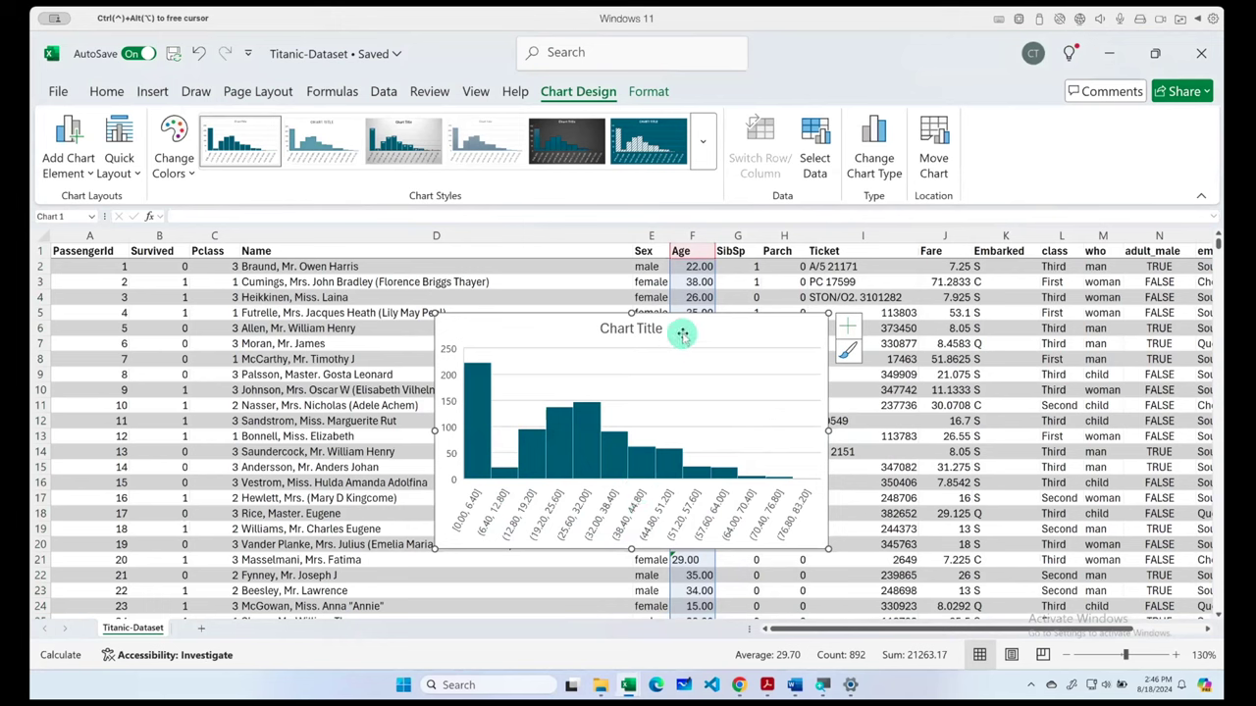
- Delete the Age histogram and sort the table by Age, smallest (0.42) first
key(Delete)
click(698, 253)
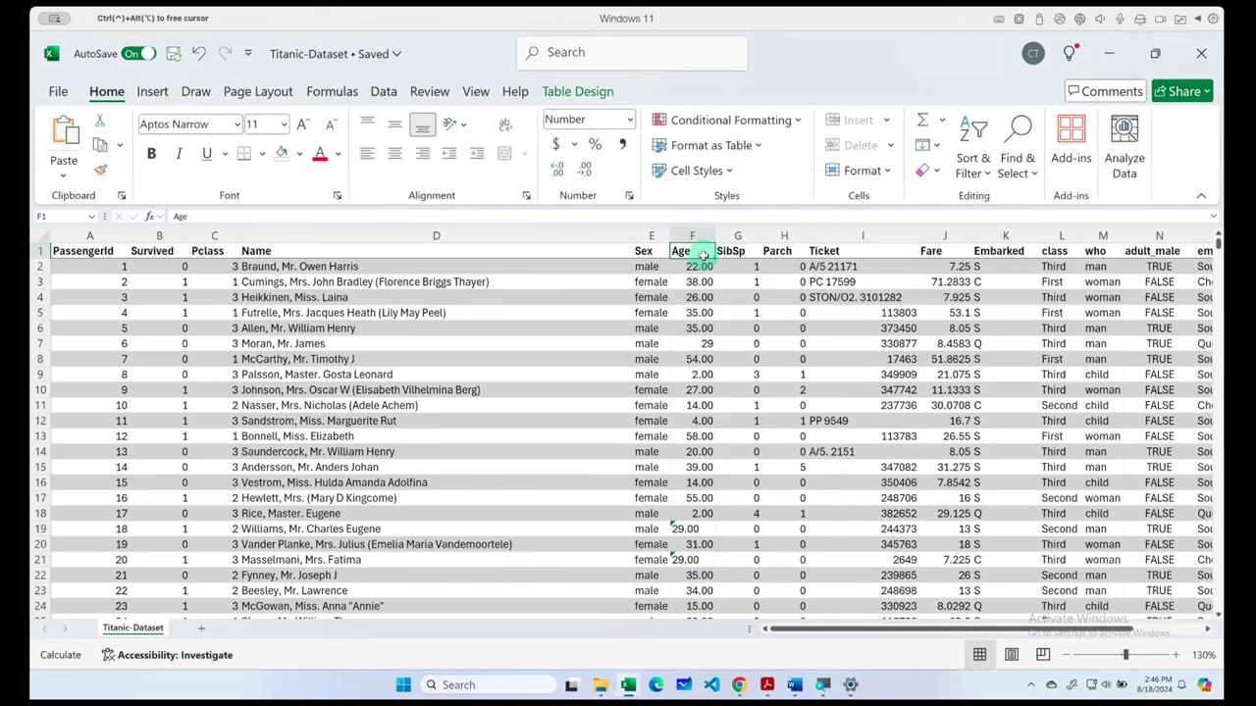
click(707, 253)
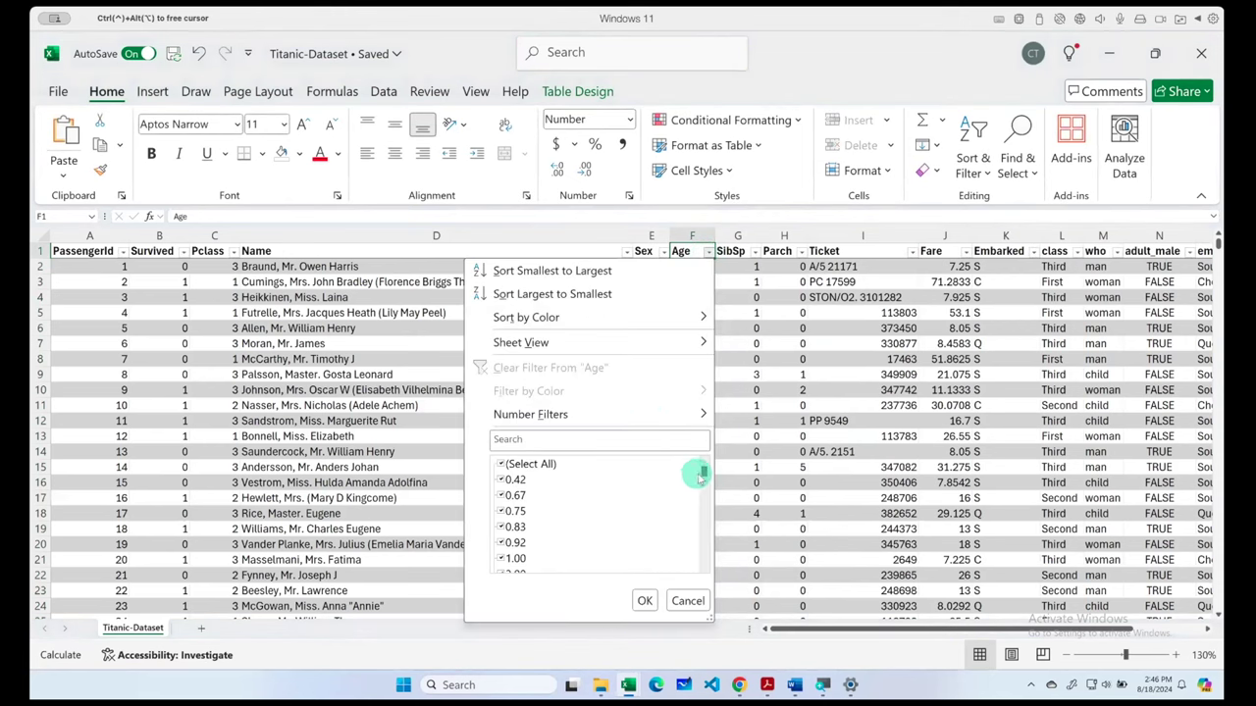
mouse_move(704, 474)
mouse_down()
mouse_move(693, 564)
mouse_move(703, 442)
mouse_up()
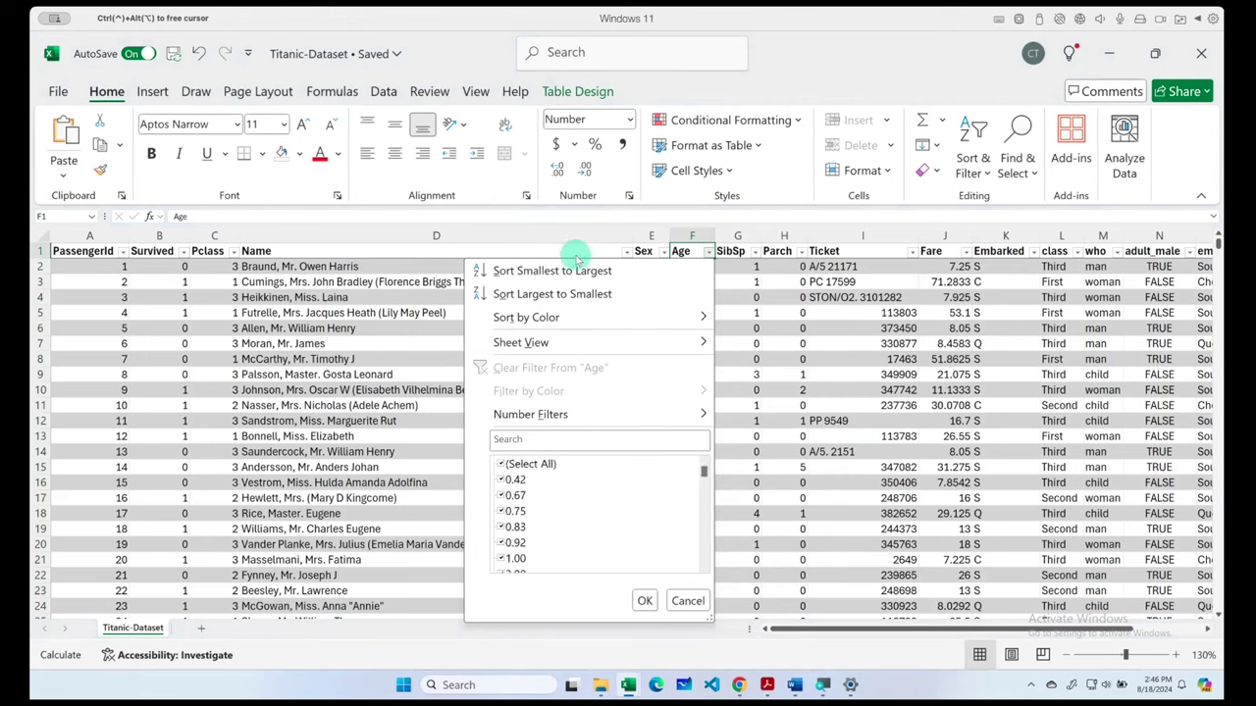
key(Escape)
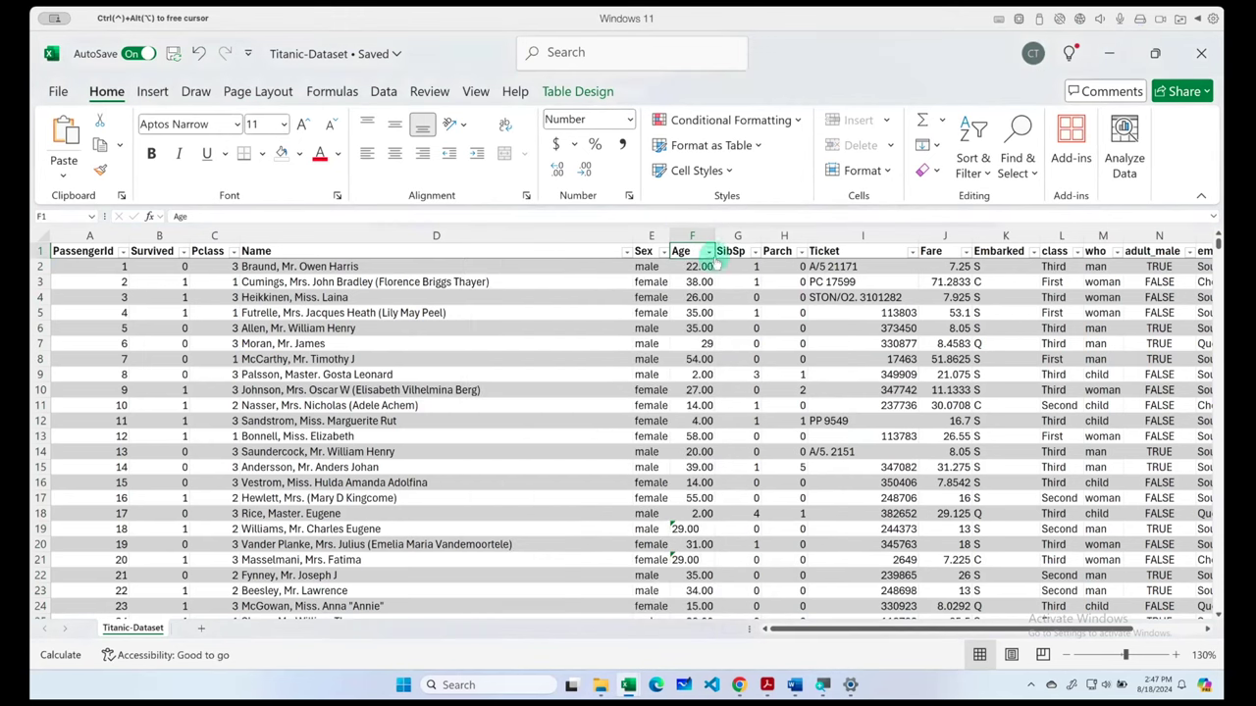
click(709, 253)
click(706, 253)
click(706, 252)
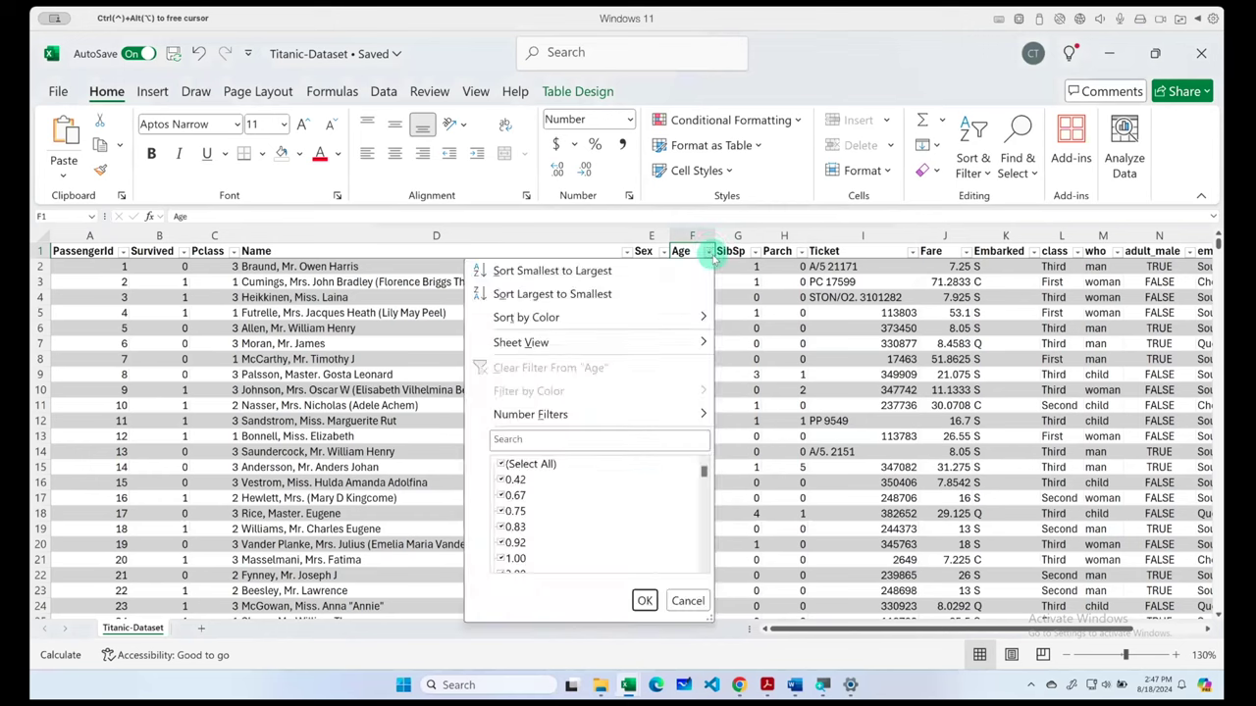
click(579, 275)
ctrl+scroll(697, 302, up, 1)
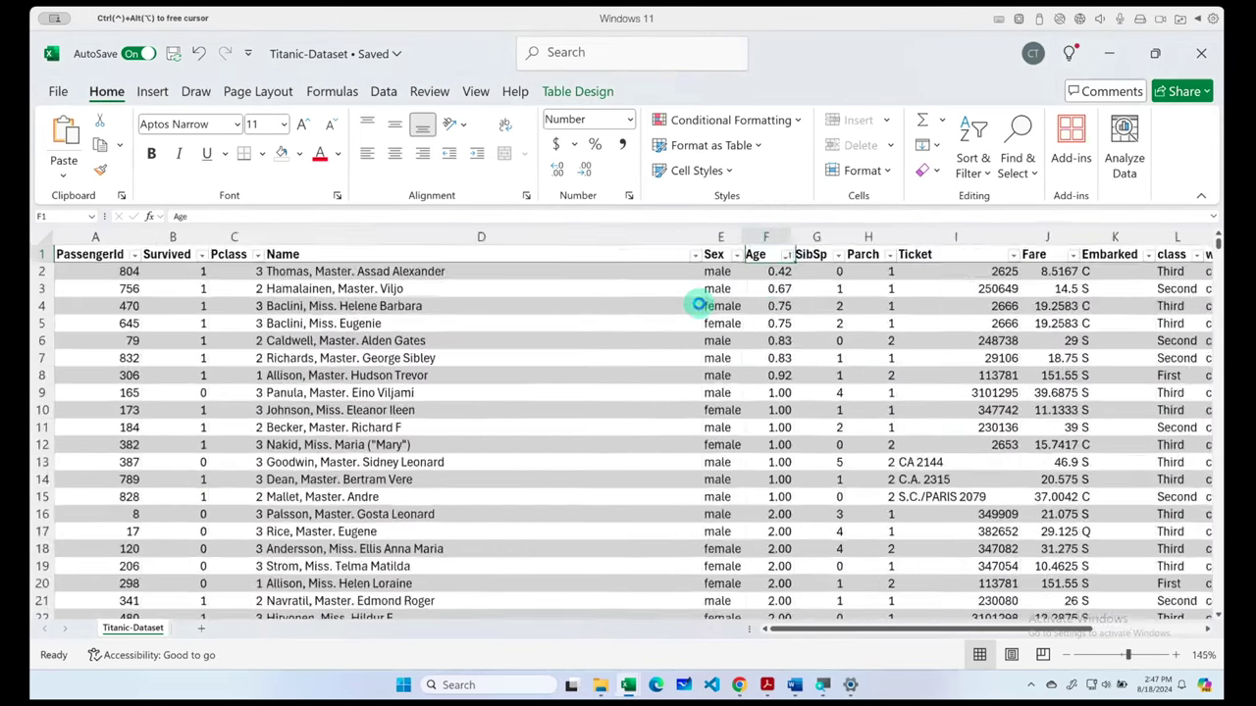
ctrl+scroll(702, 307, up, 1)
ctrl+scroll(847, 340, up, 1)
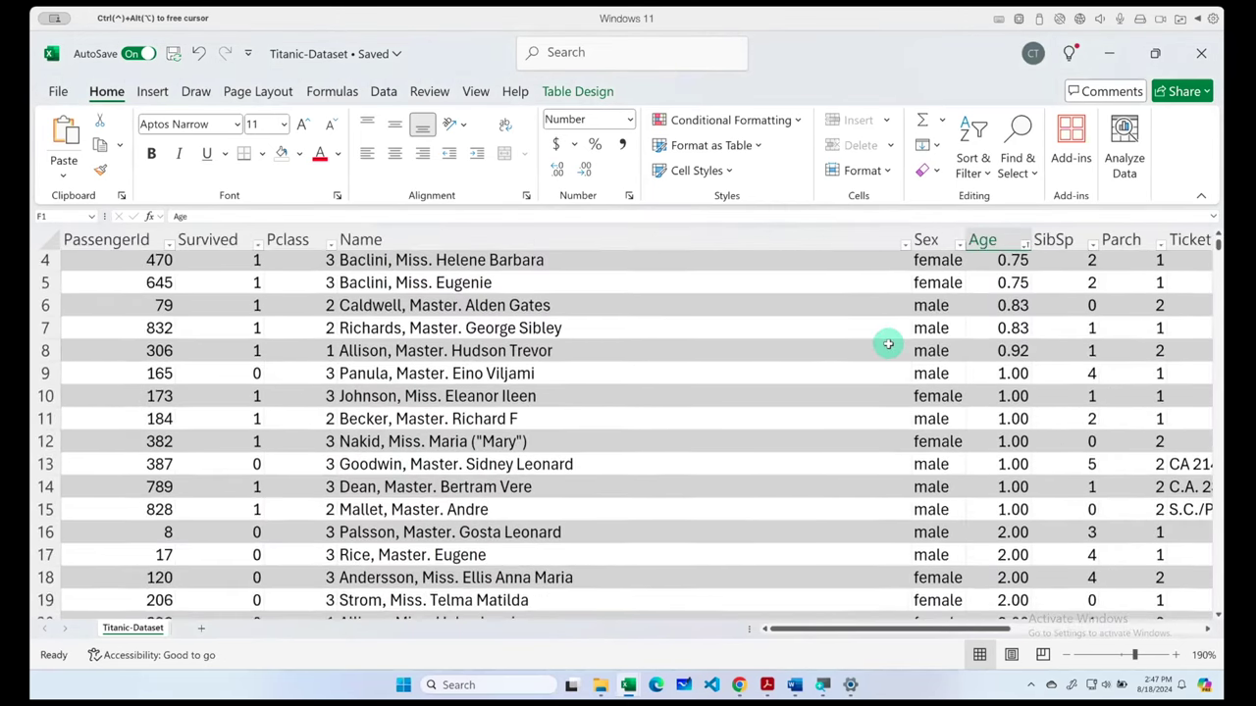
ctrl+scroll(886, 342, up, 1)
scroll(888, 343, right, 2)
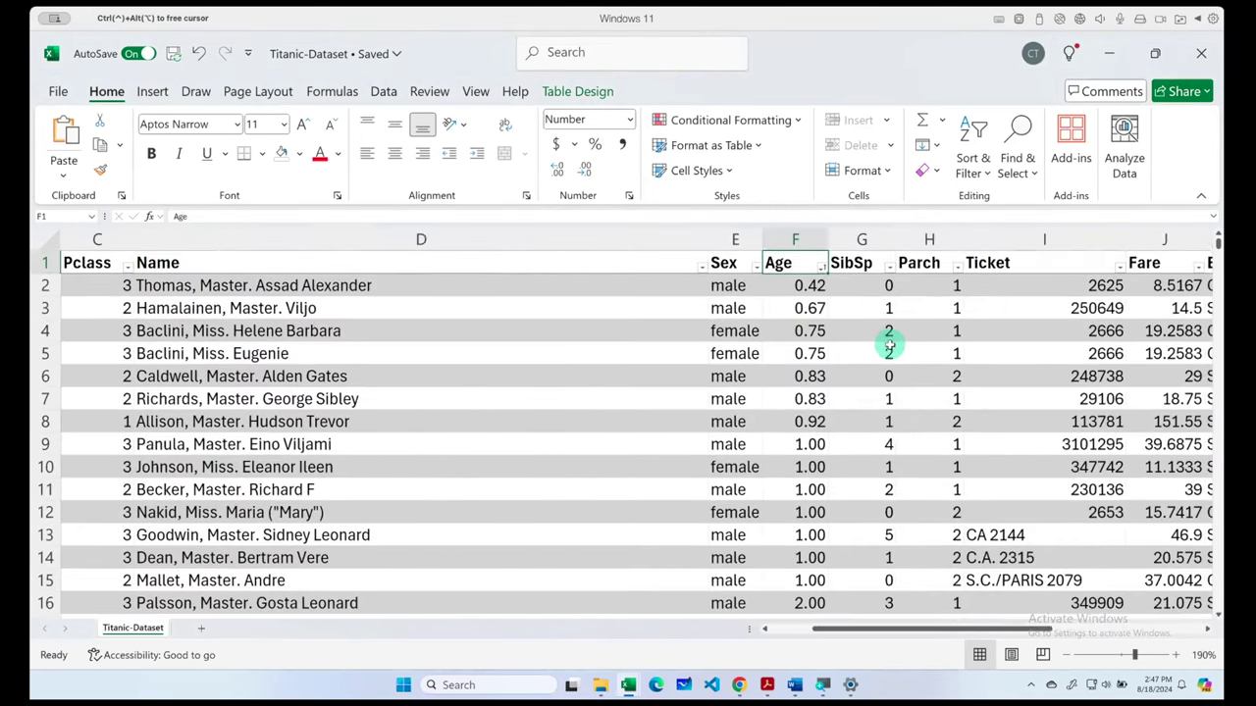
click(804, 287)
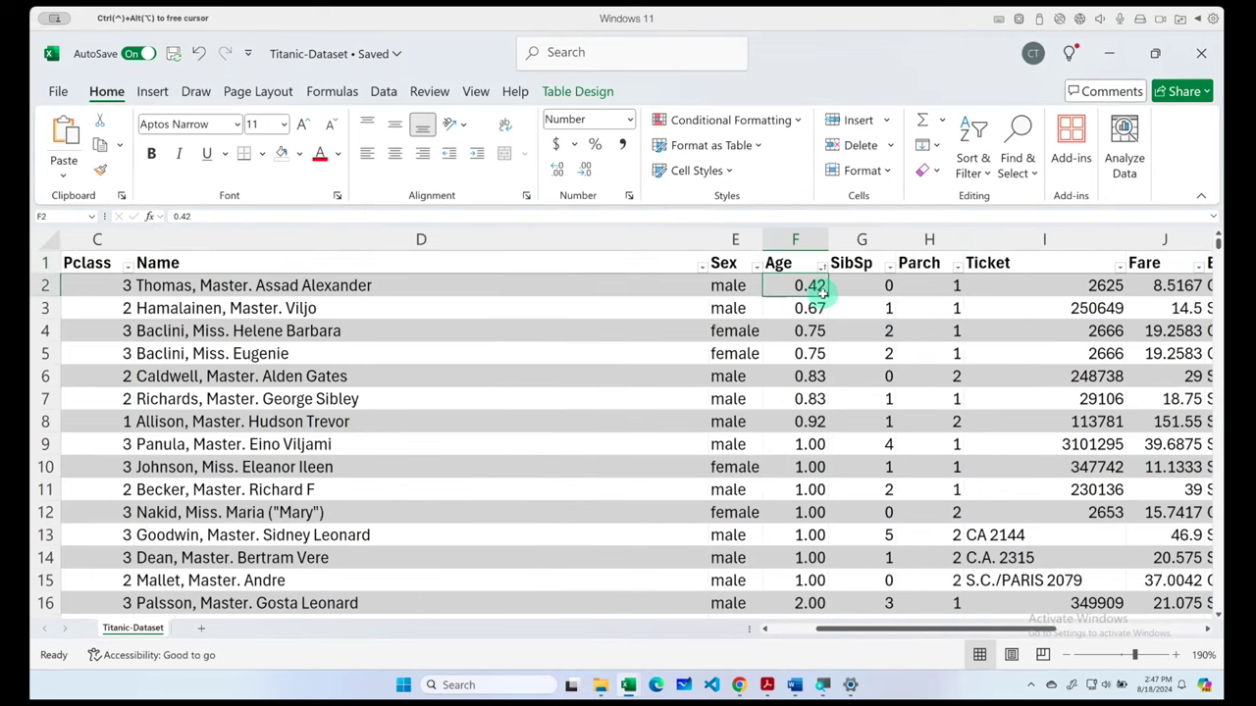
scroll(822, 380, down, 5)
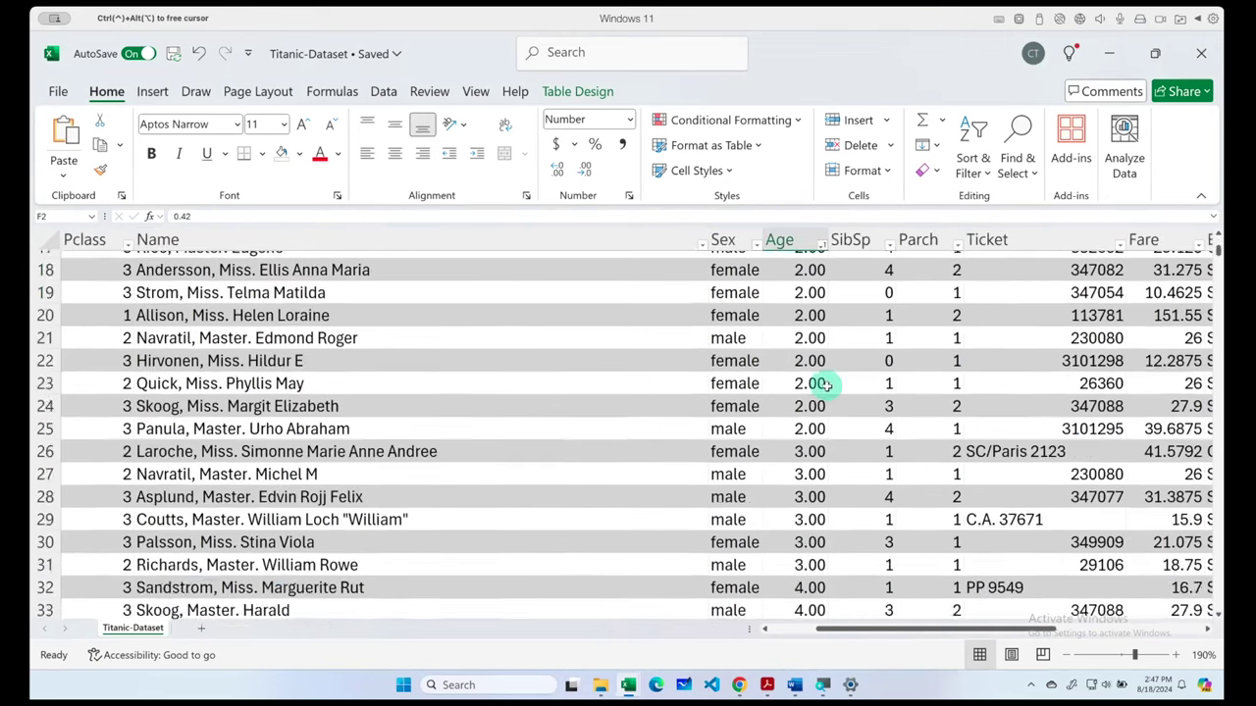
scroll(823, 381, down, 5)
scroll(827, 390, down, 3)
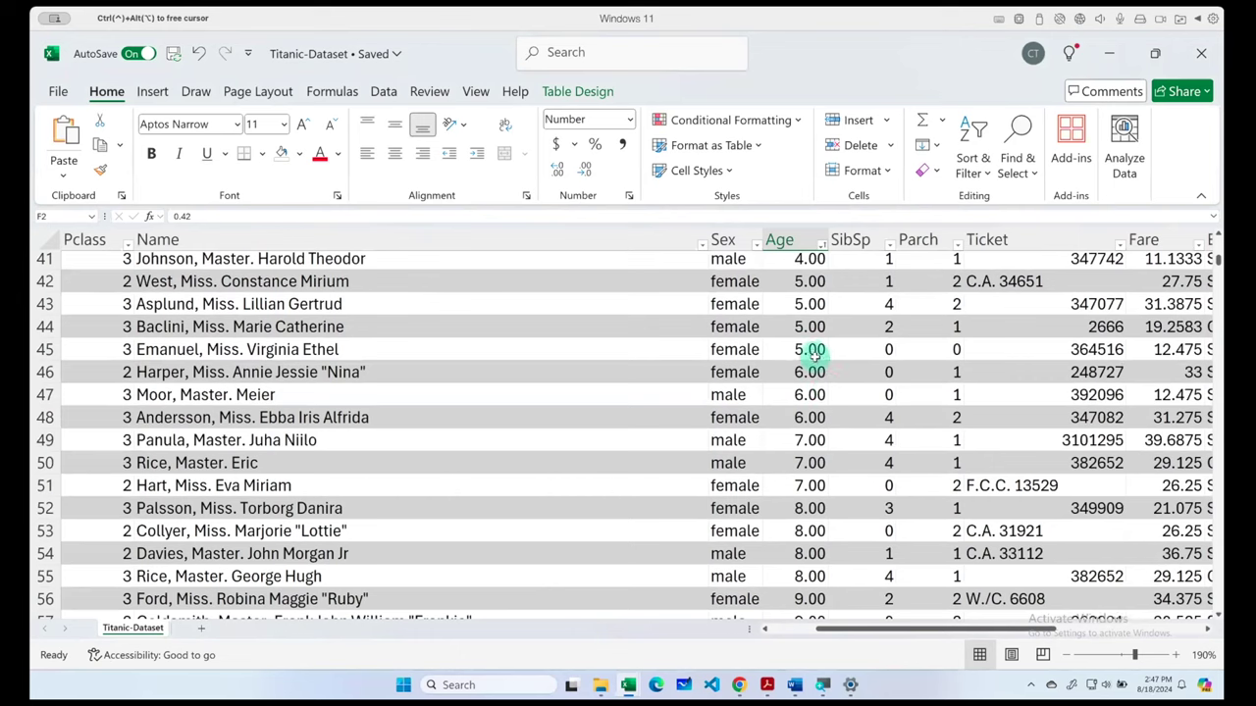
shift+click(806, 353)
scroll(804, 355, up, 13)
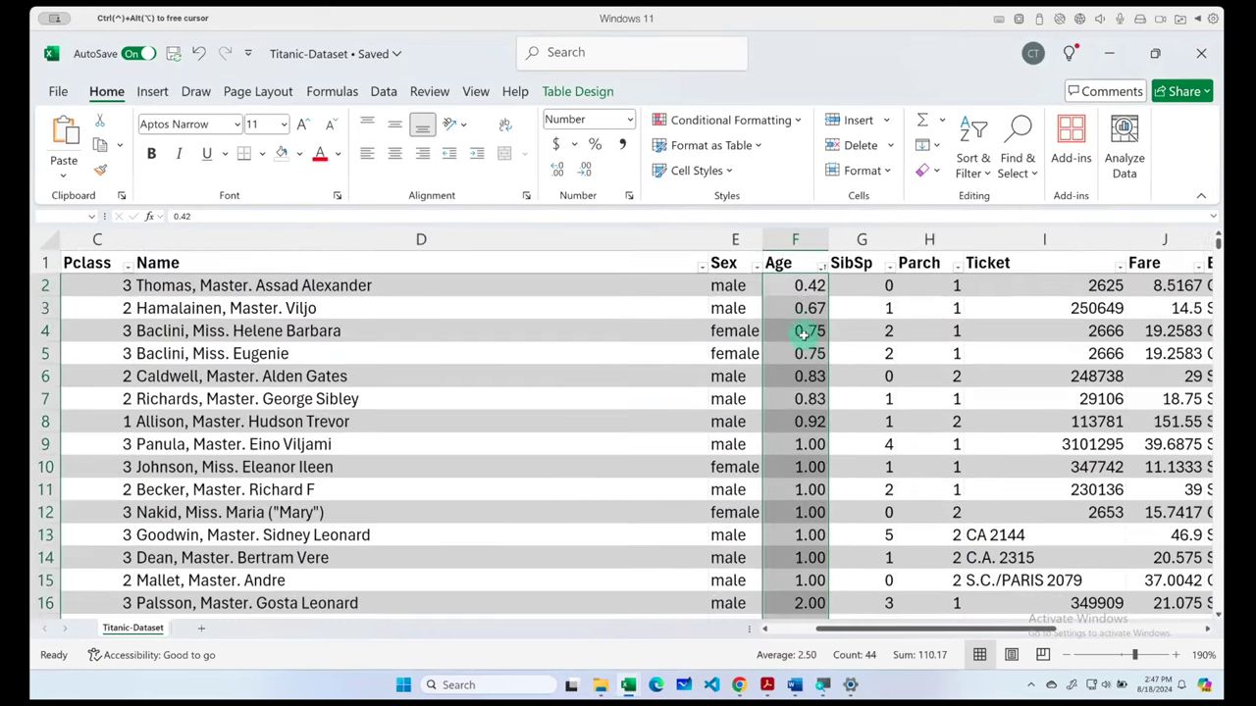
scroll(801, 330, down, 5)
scroll(801, 329, down, 1)
scroll(801, 330, down, 4)
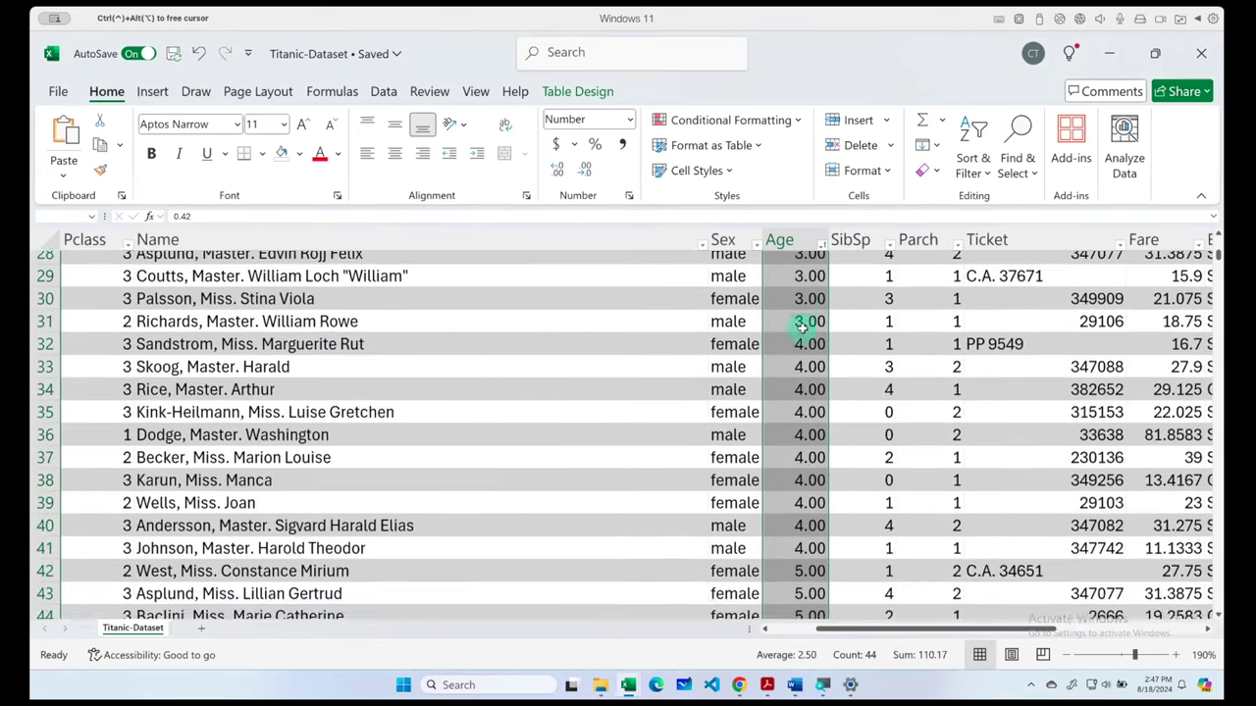
scroll(801, 331, down, 5)
click(802, 331)
scroll(822, 384, down, 7)
scroll(822, 387, down, 2)
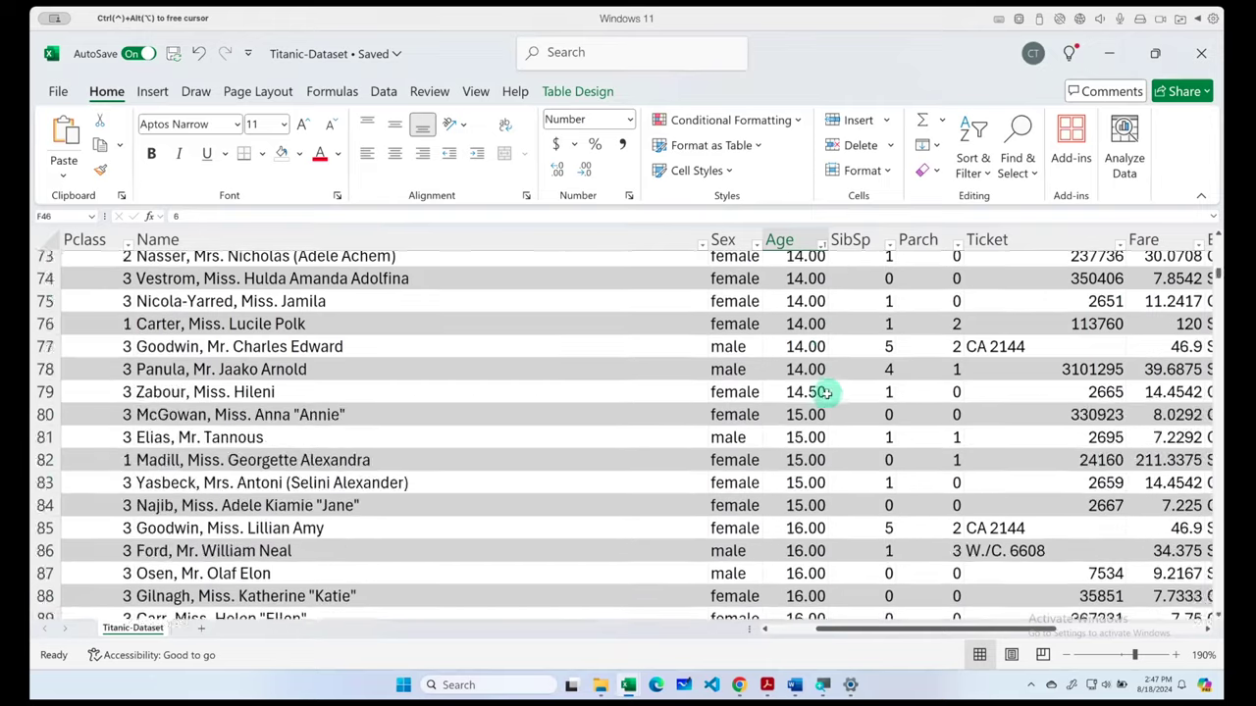
scroll(825, 395, down, 4)
scroll(824, 395, down, 2)
scroll(821, 397, down, 3)
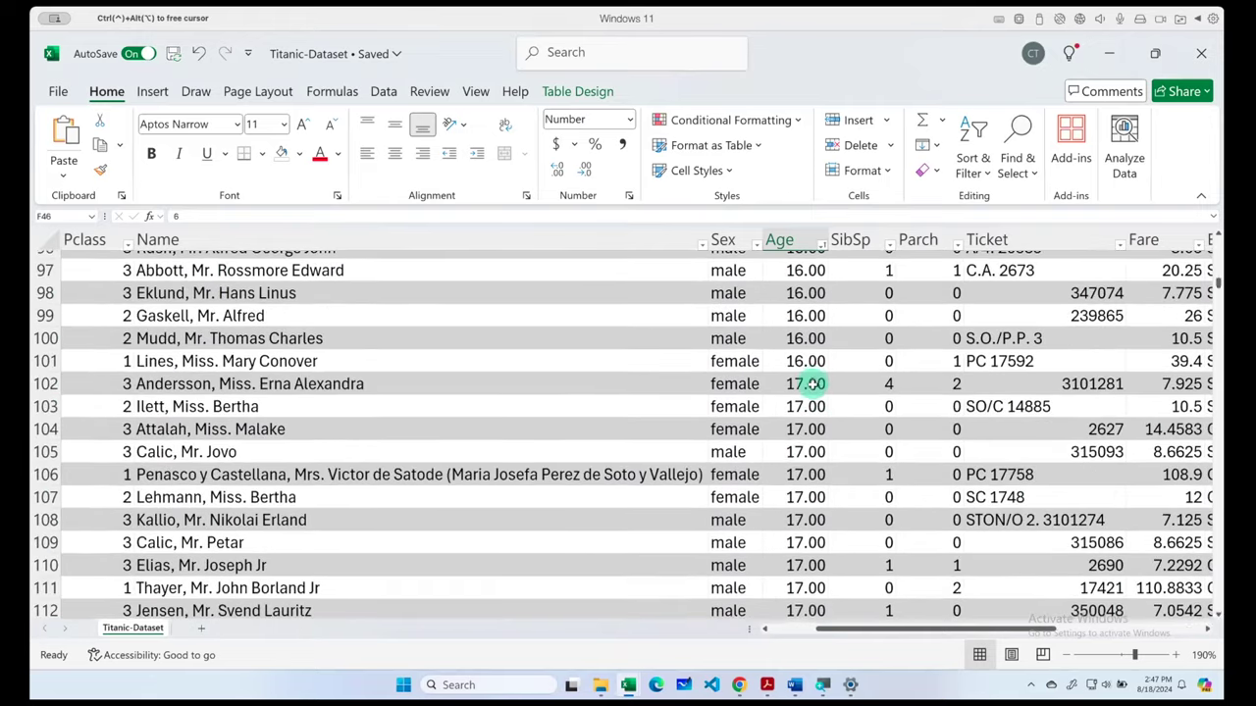
scroll(814, 393, down, 4)
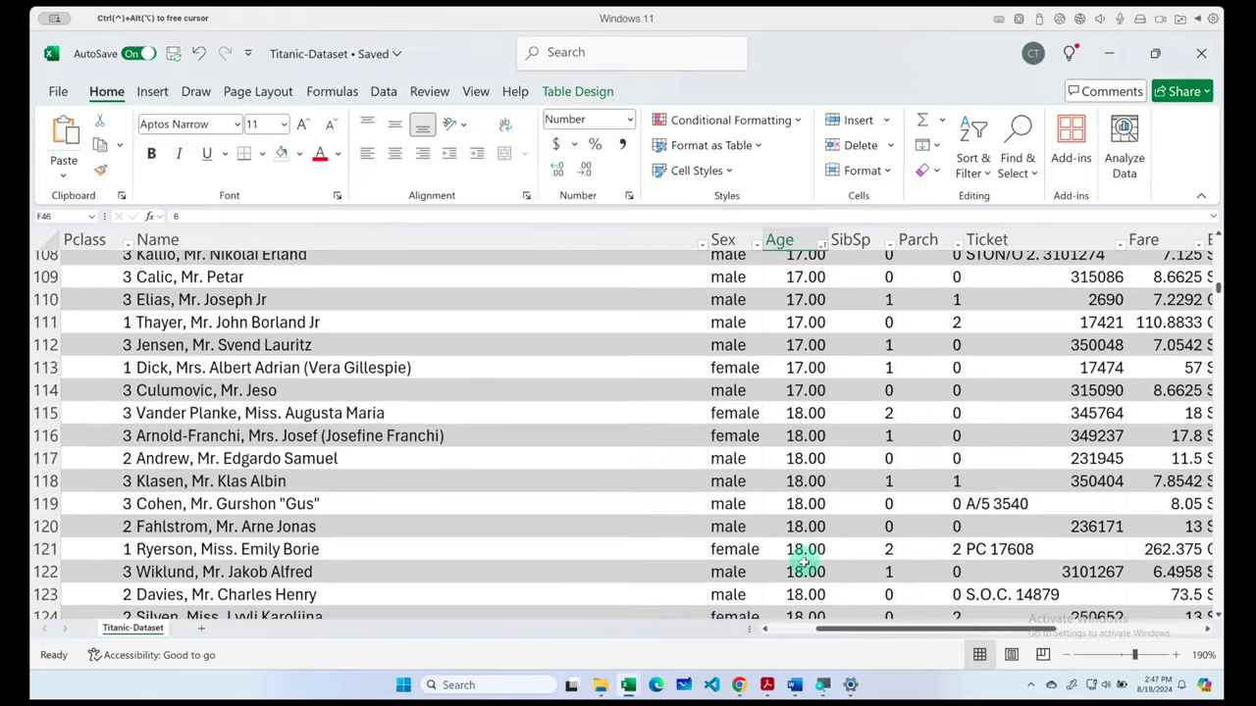
scroll(807, 557, down, 1)
scroll(808, 549, down, 3)
scroll(808, 535, down, 5)
scroll(808, 515, down, 10)
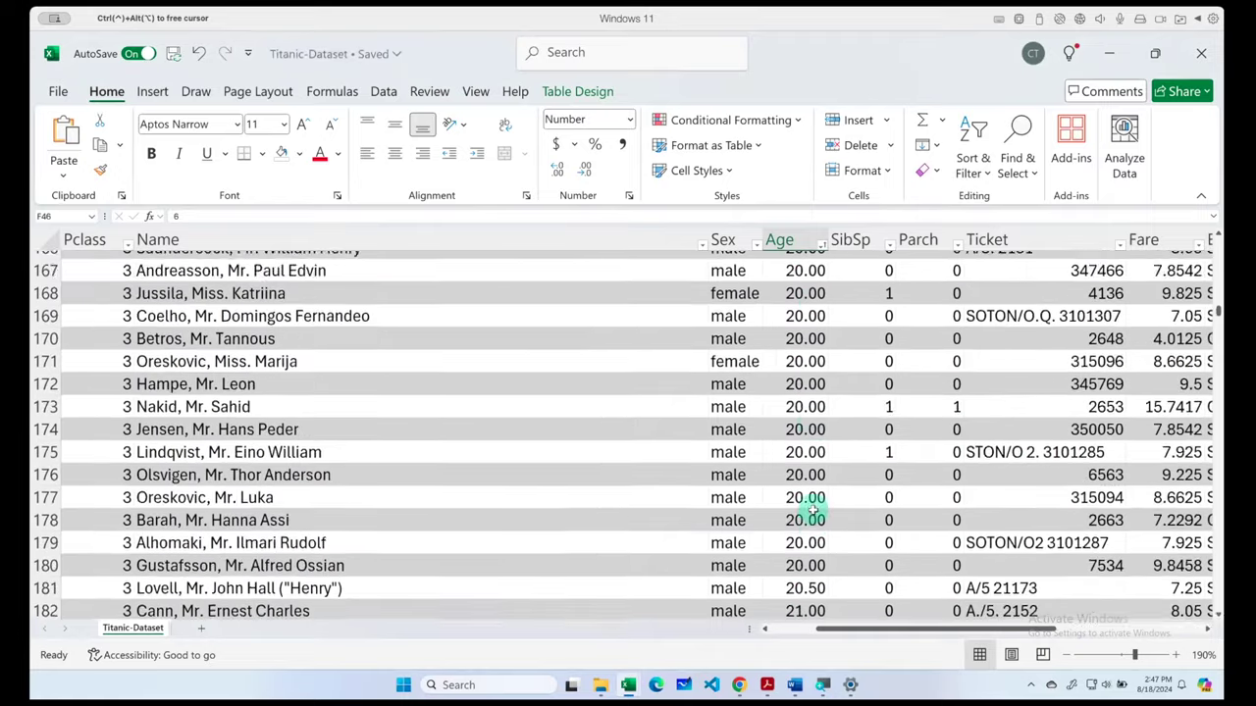
scroll(810, 500, down, 19)
scroll(806, 495, down, 20)
scroll(808, 461, down, 7)
scroll(809, 442, down, 20)
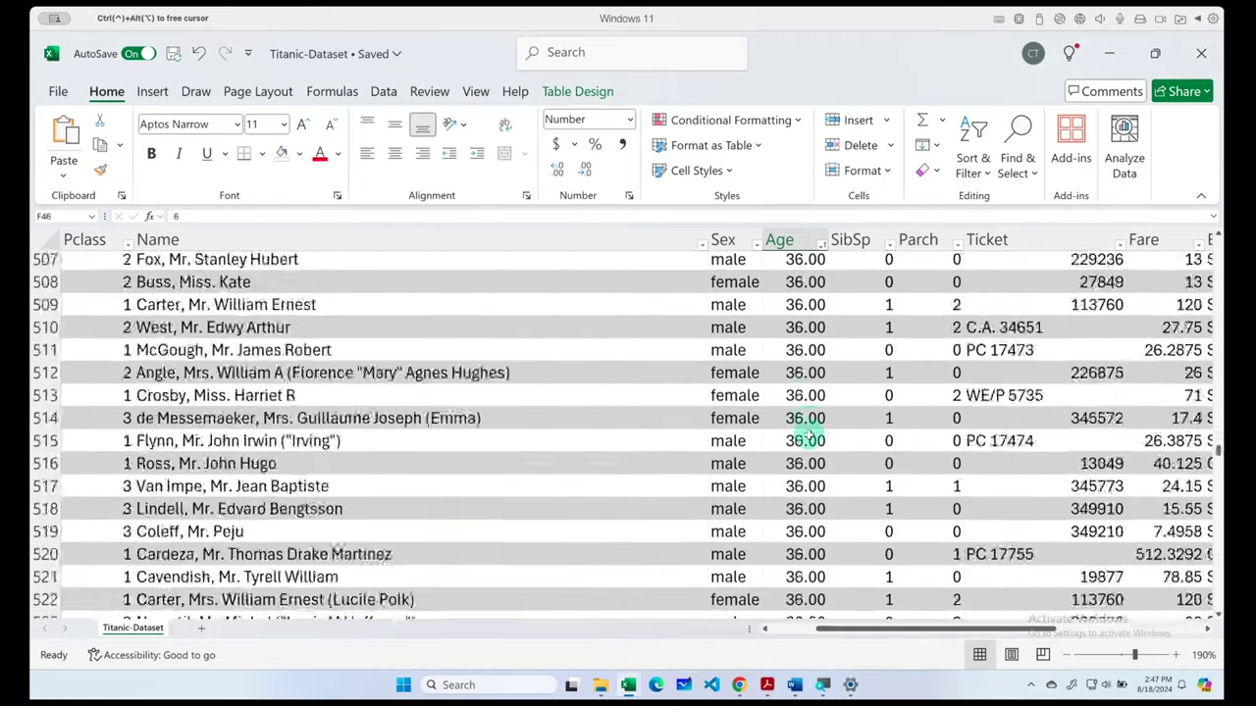
scroll(806, 442, down, 10)
scroll(807, 441, up, 20)
scroll(806, 438, up, 20)
scroll(804, 436, up, 15)
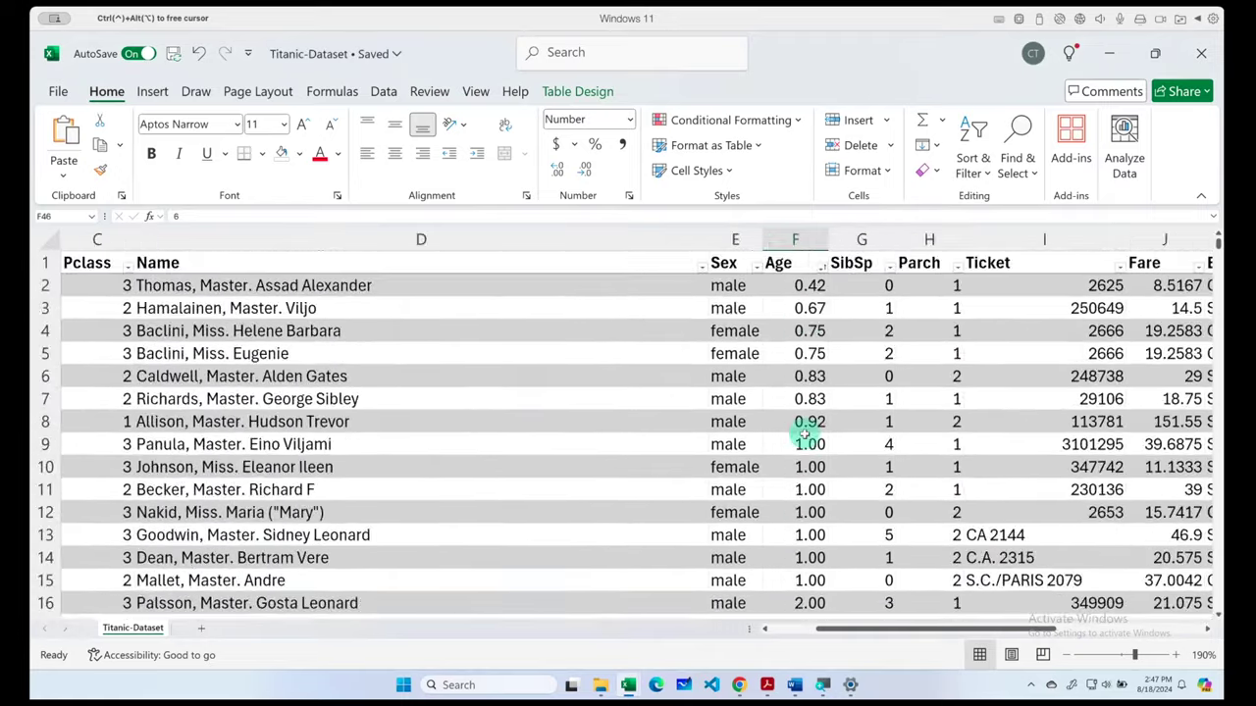
key(ctrl+BackSpace)
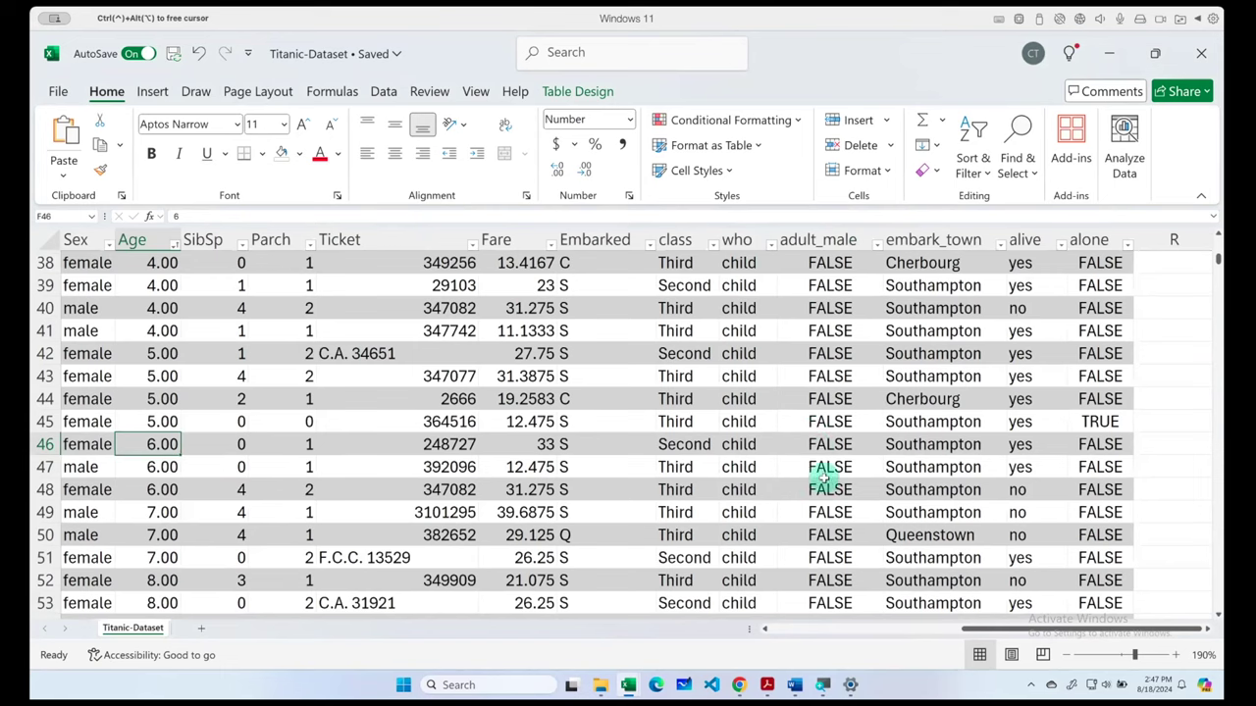
scroll(816, 476, left, 2)
drag(891, 629, 977, 628)
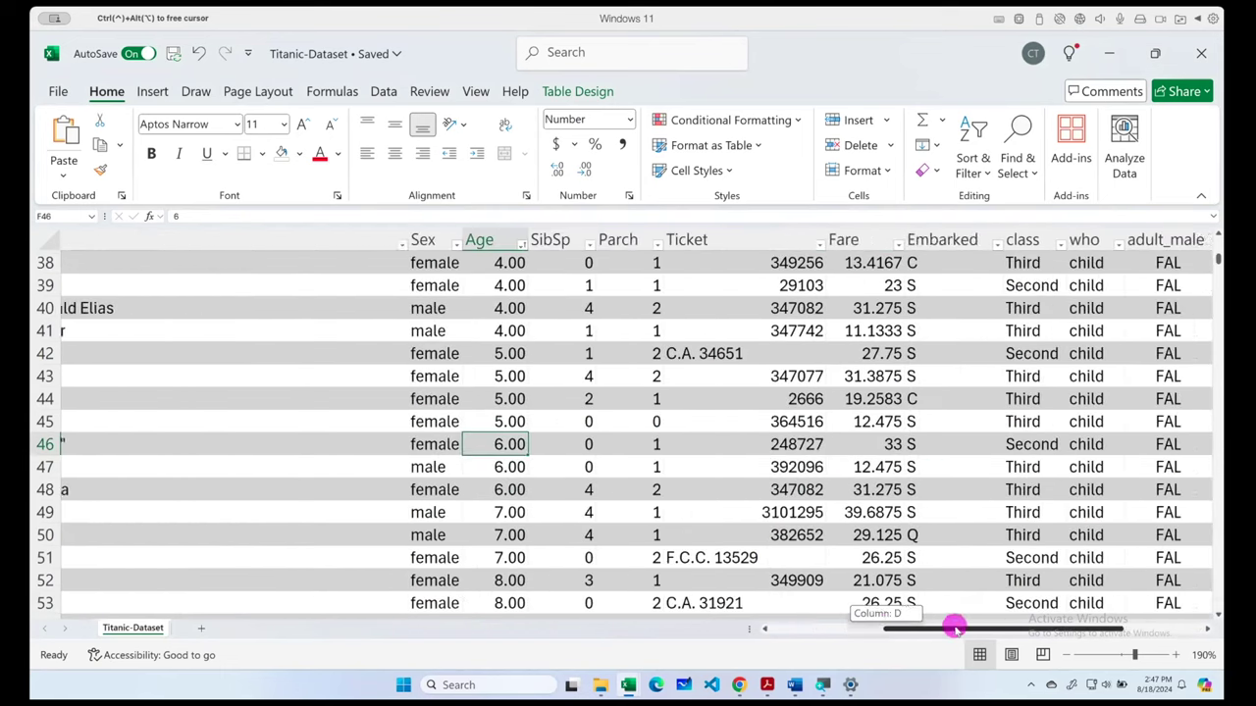
click(786, 245)
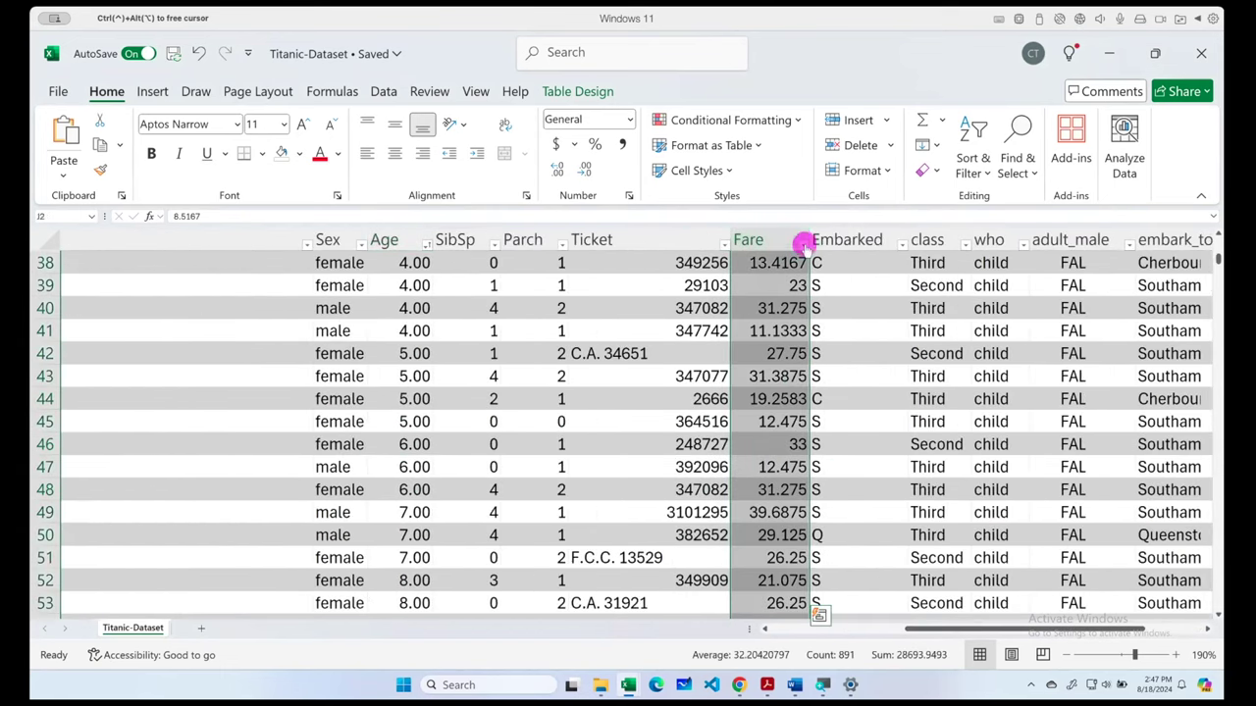
click(803, 243)
key(Escape)
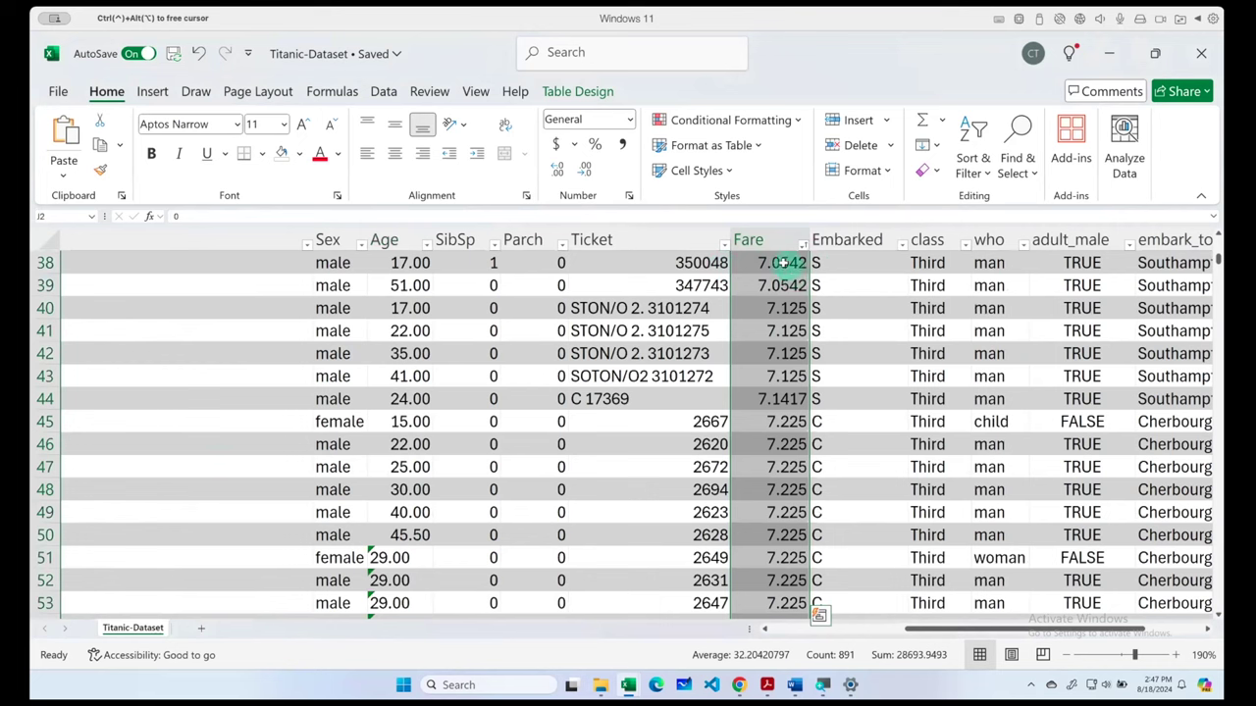
click(778, 263)
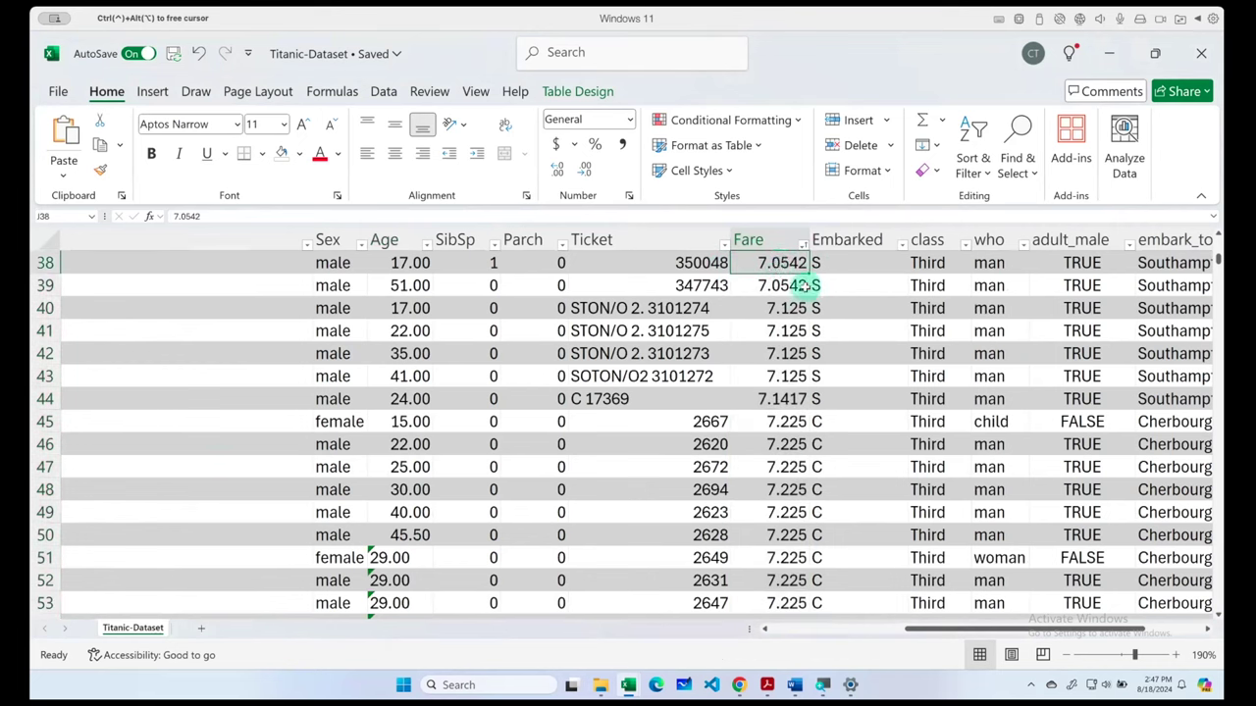
scroll(771, 312, down, 1)
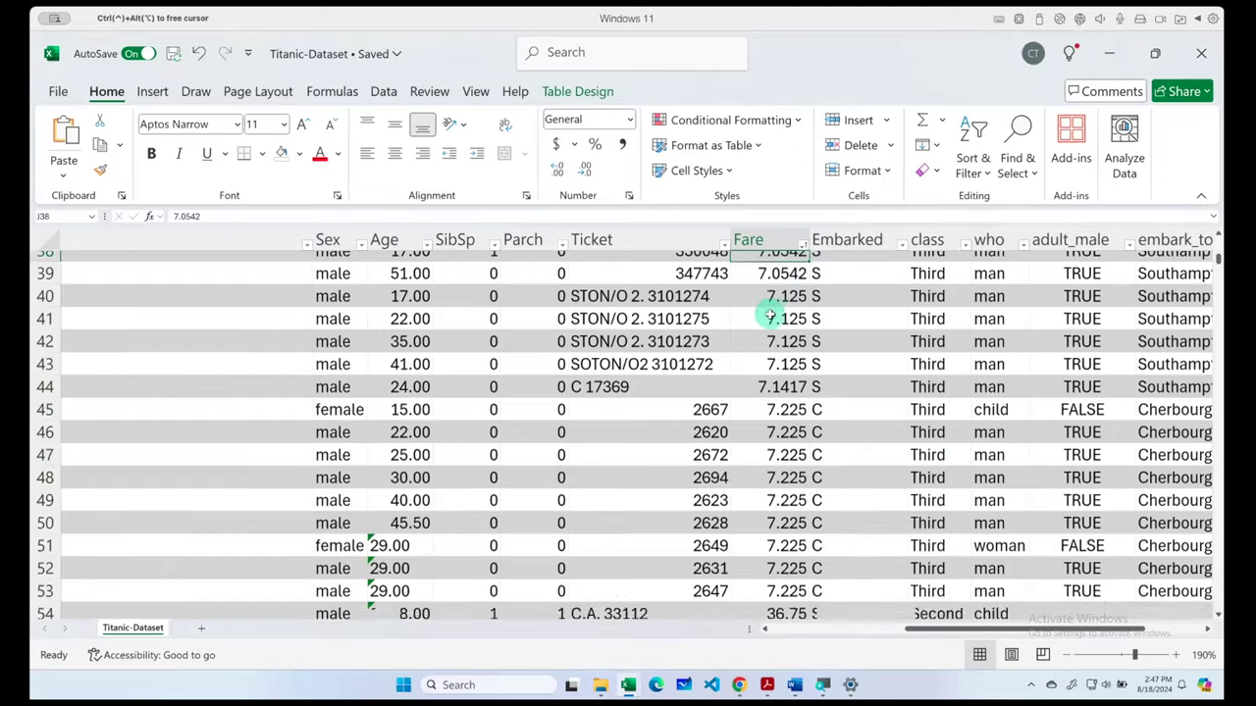
scroll(771, 314, down, 4)
scroll(771, 316, down, 5)
scroll(771, 318, down, 7)
scroll(771, 318, down, 20)
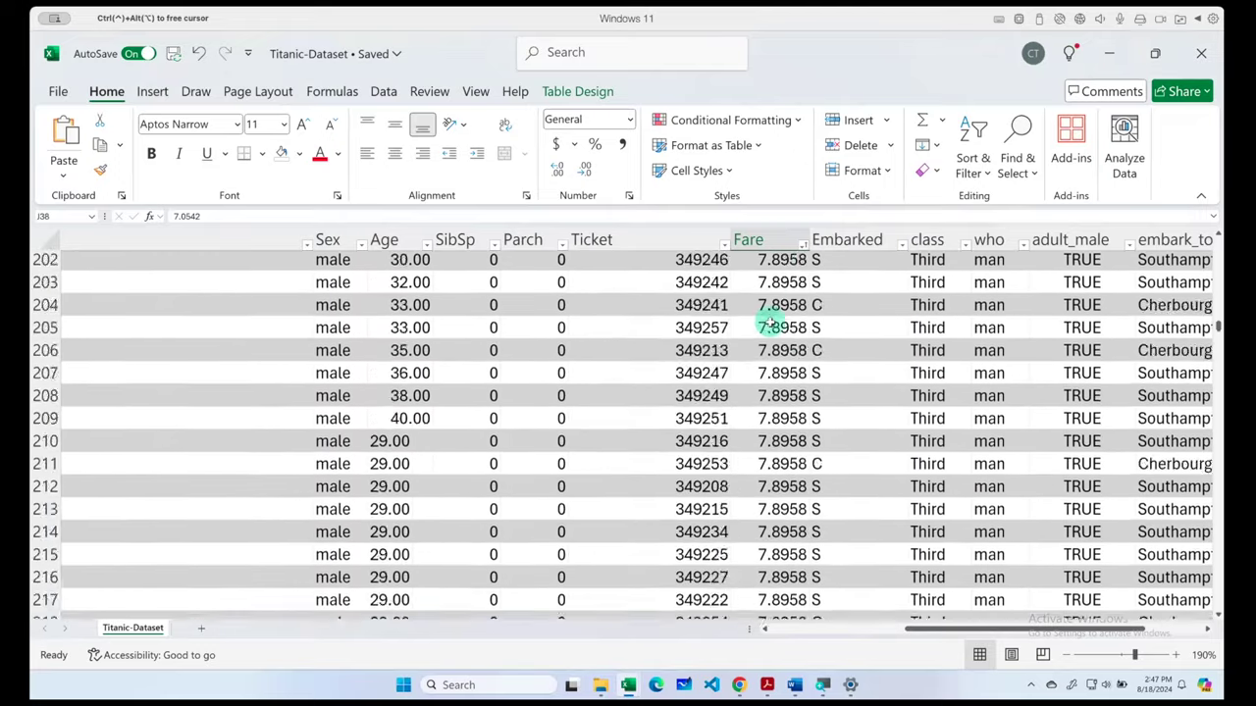
scroll(772, 319, down, 20)
scroll(771, 319, down, 20)
scroll(771, 319, down, 14)
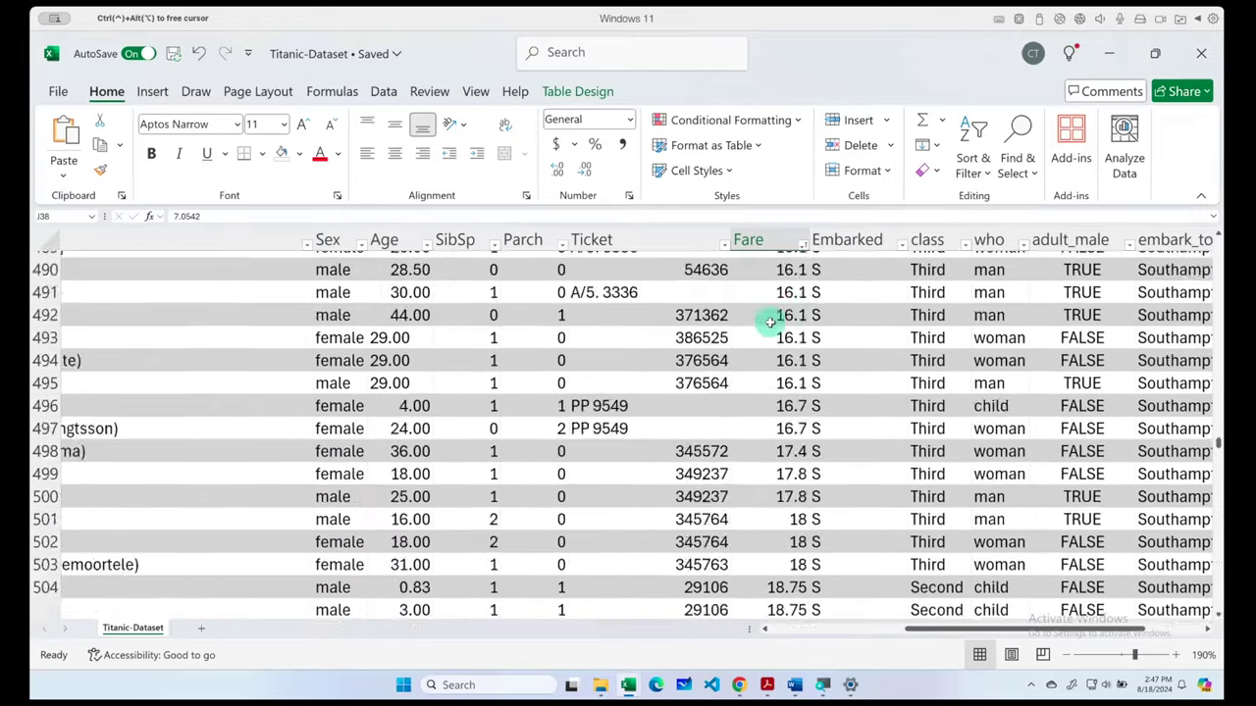
scroll(771, 320, down, 20)
scroll(771, 321, down, 20)
scroll(771, 321, down, 20)
scroll(772, 322, down, 20)
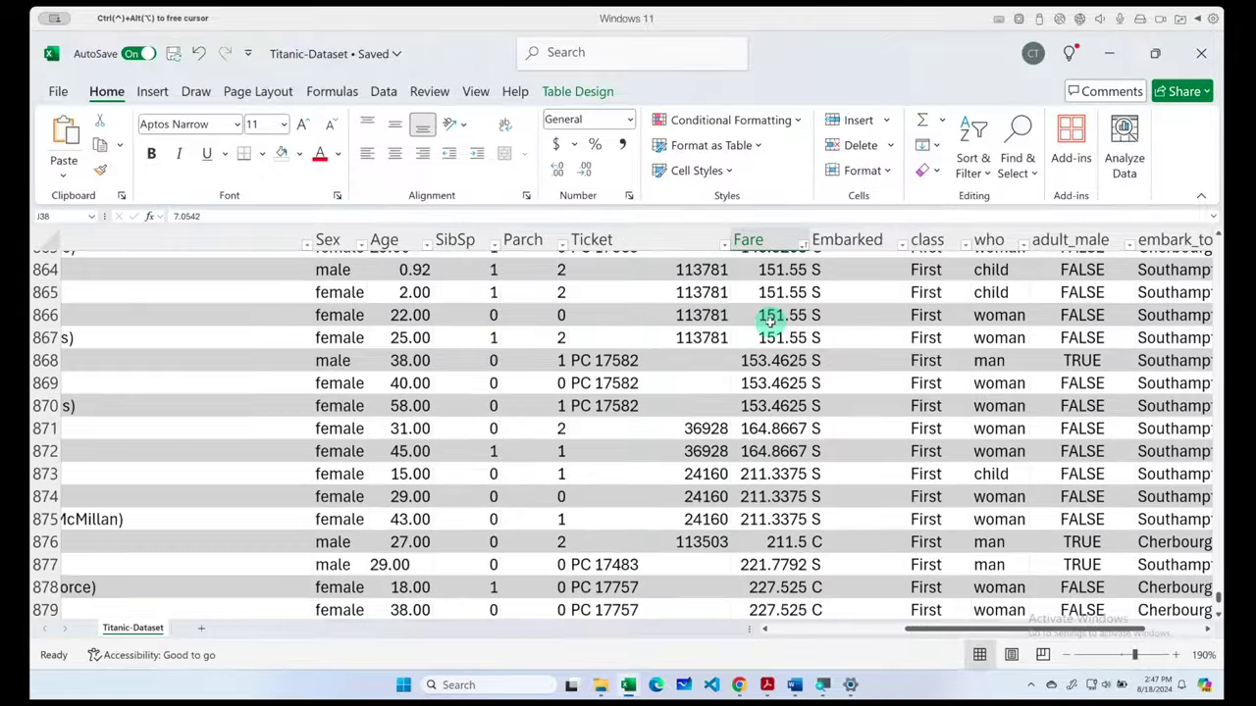
scroll(771, 322, down, 7)
click(785, 449)
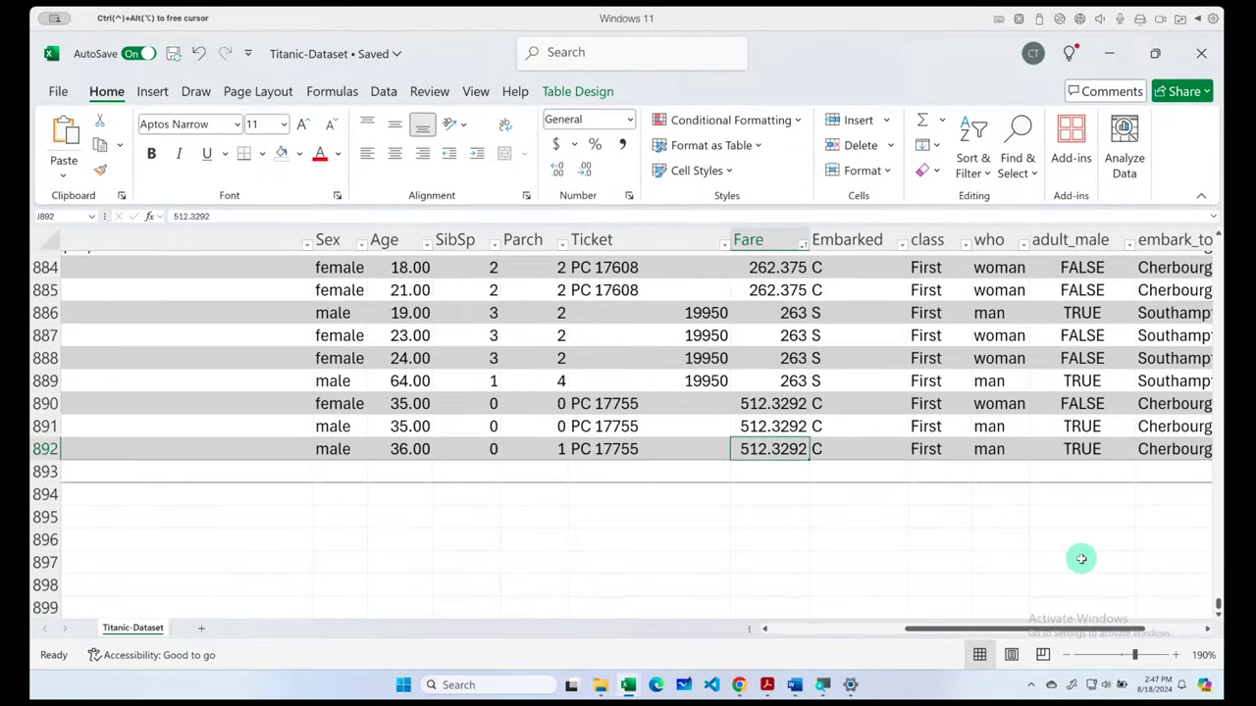
drag(1216, 605, 1217, 533)
click(940, 260)
scroll(941, 310, up, 1)
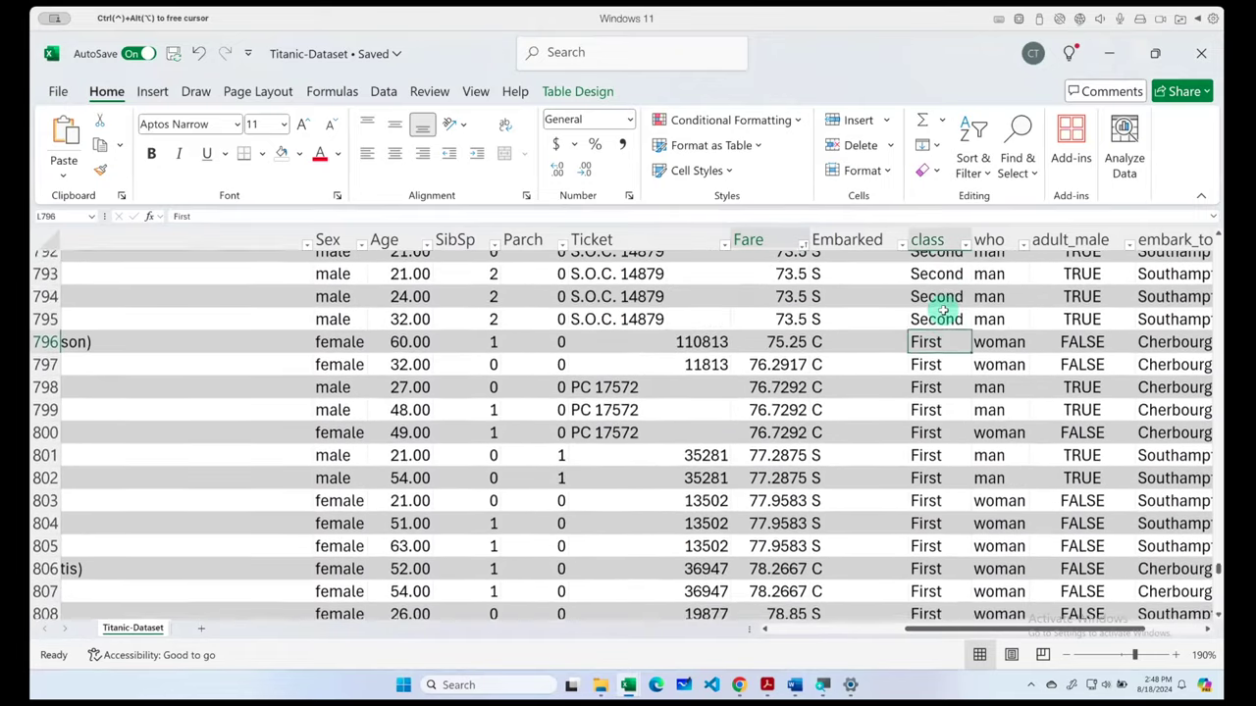
scroll(942, 310, up, 1)
drag(775, 364, 925, 364)
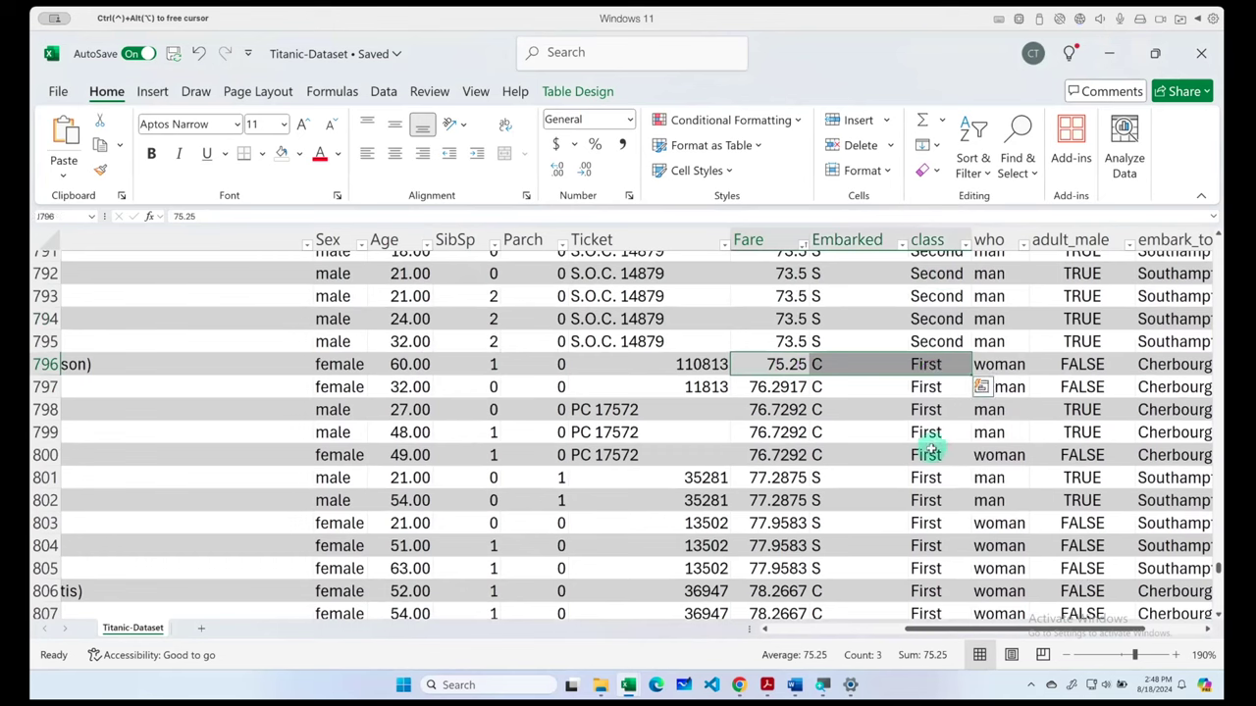
scroll(942, 530, up, 2)
scroll(937, 490, up, 1)
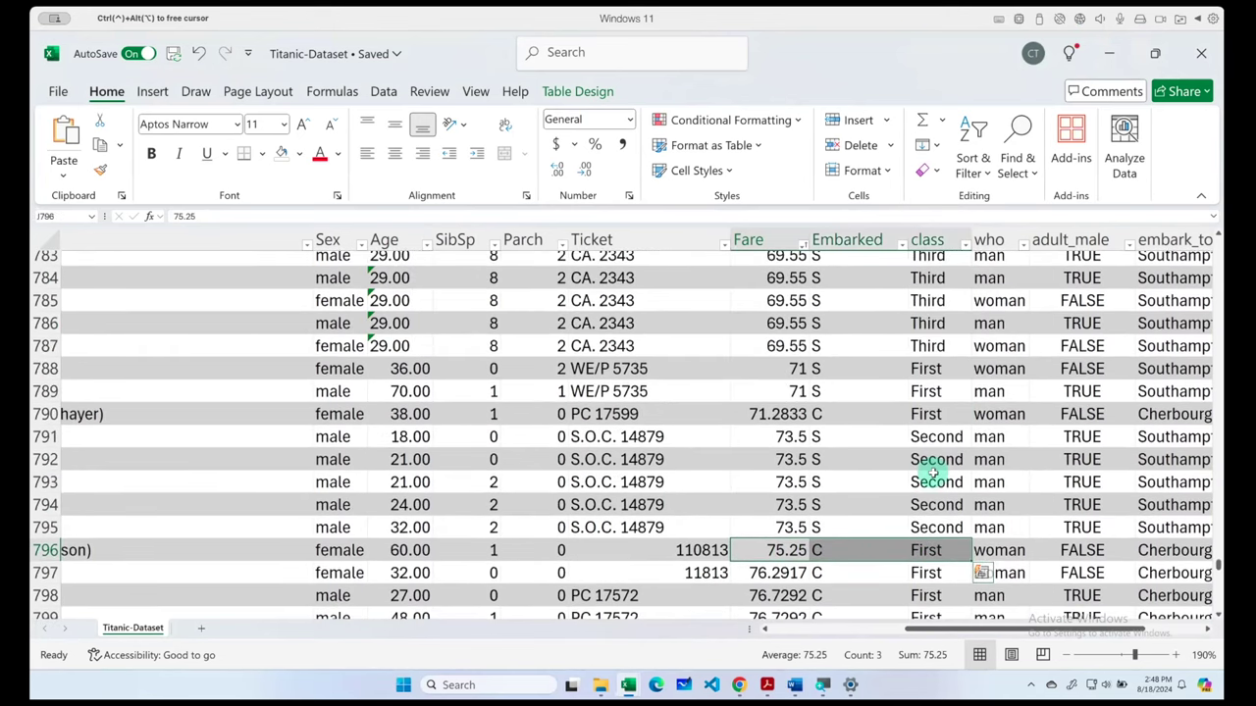
drag(790, 371, 918, 406)
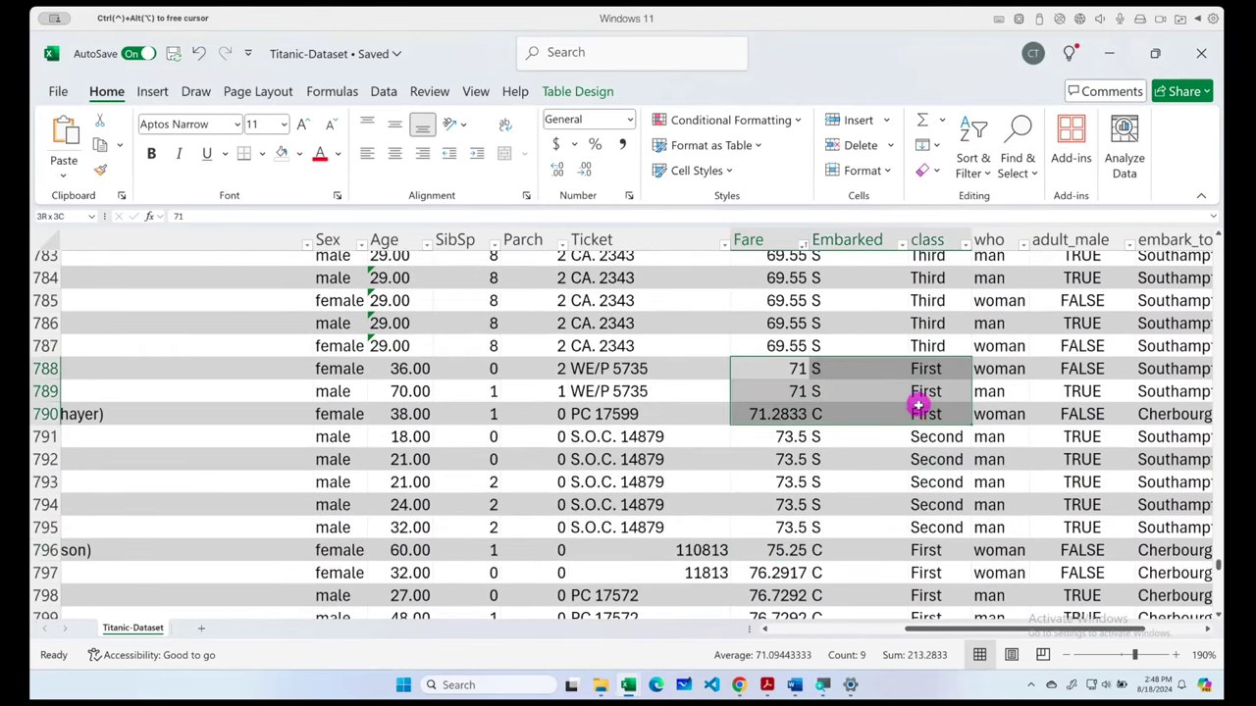
drag(1217, 565, 1199, 236)
- Apply the Number format to the Age cells F9:F16
click(749, 355)
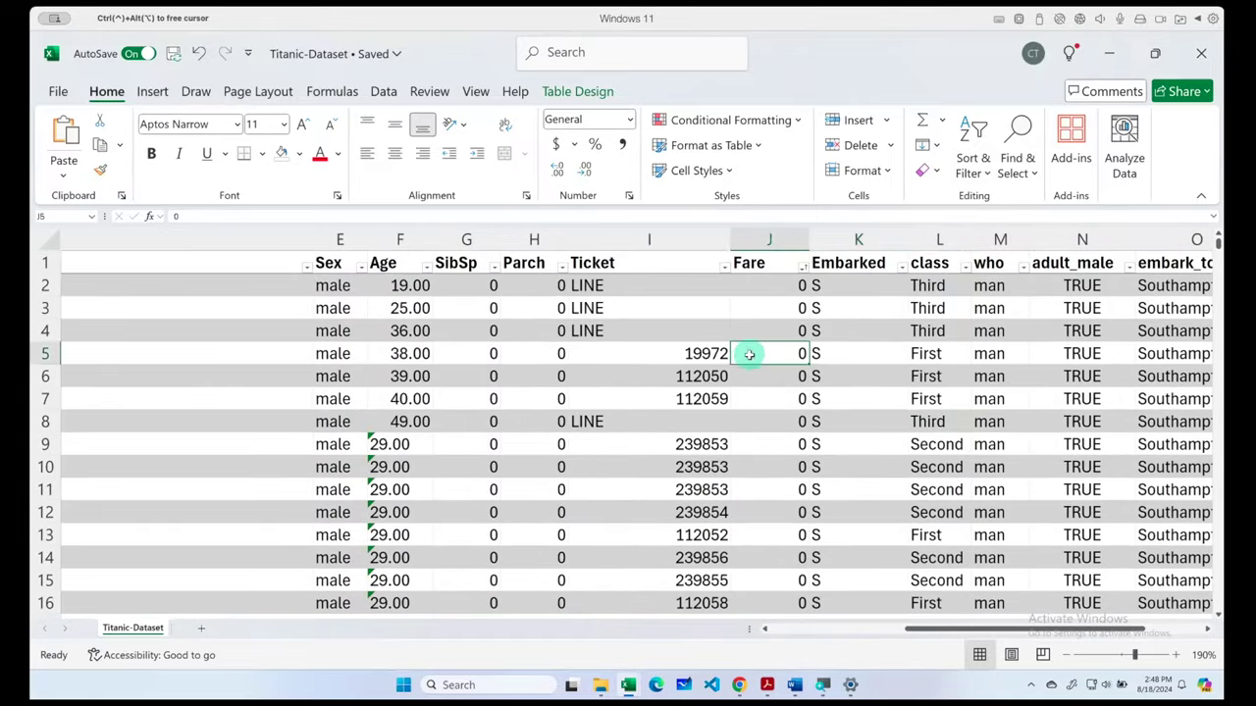
click(586, 402)
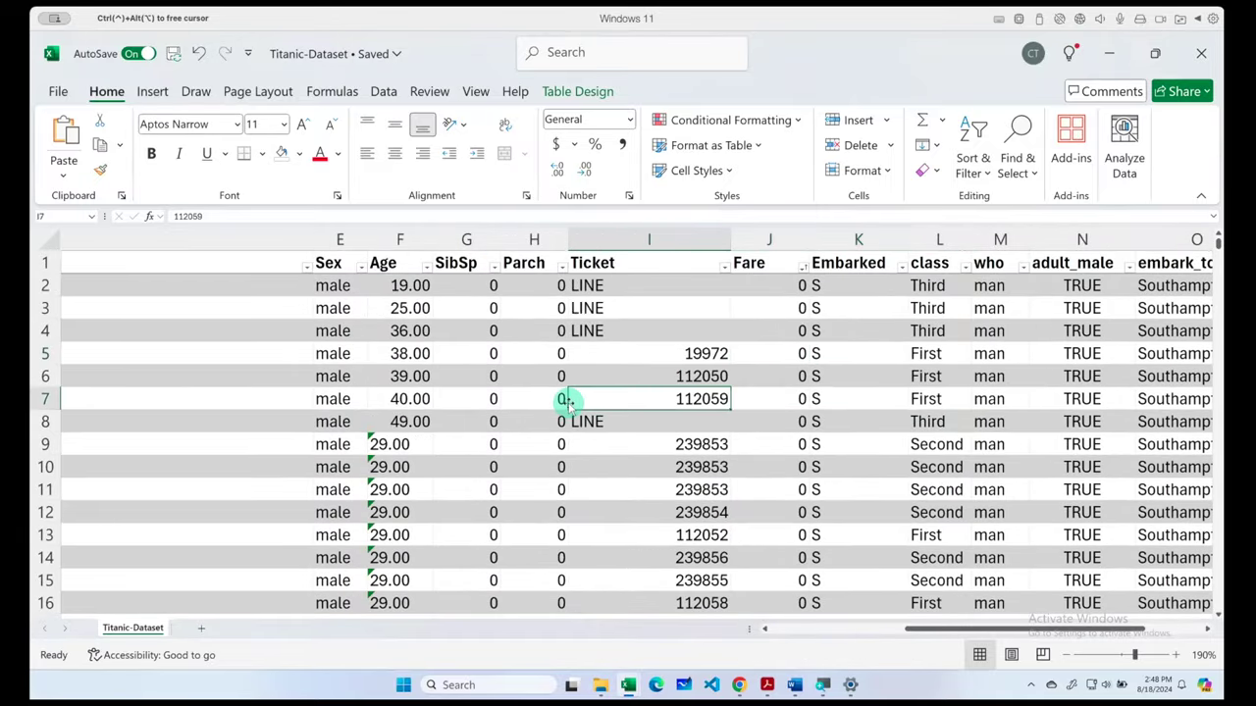
click(399, 250)
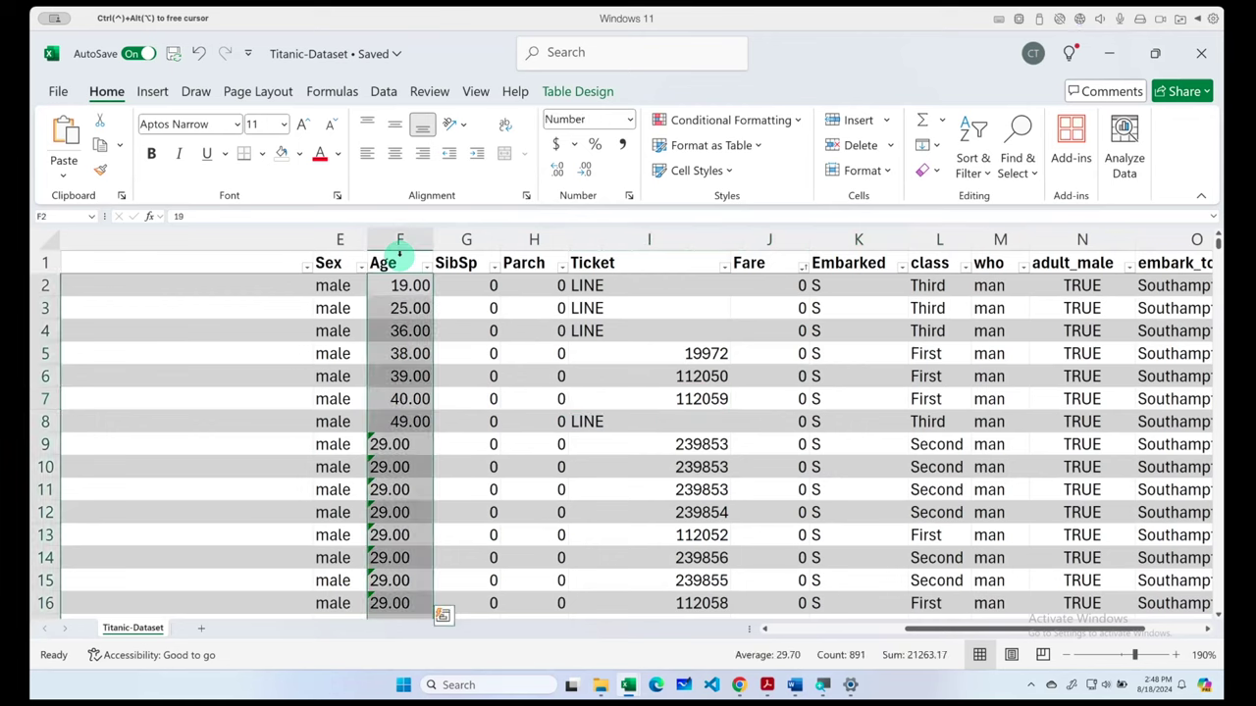
scroll(412, 354, down, 2)
drag(400, 344, 399, 503)
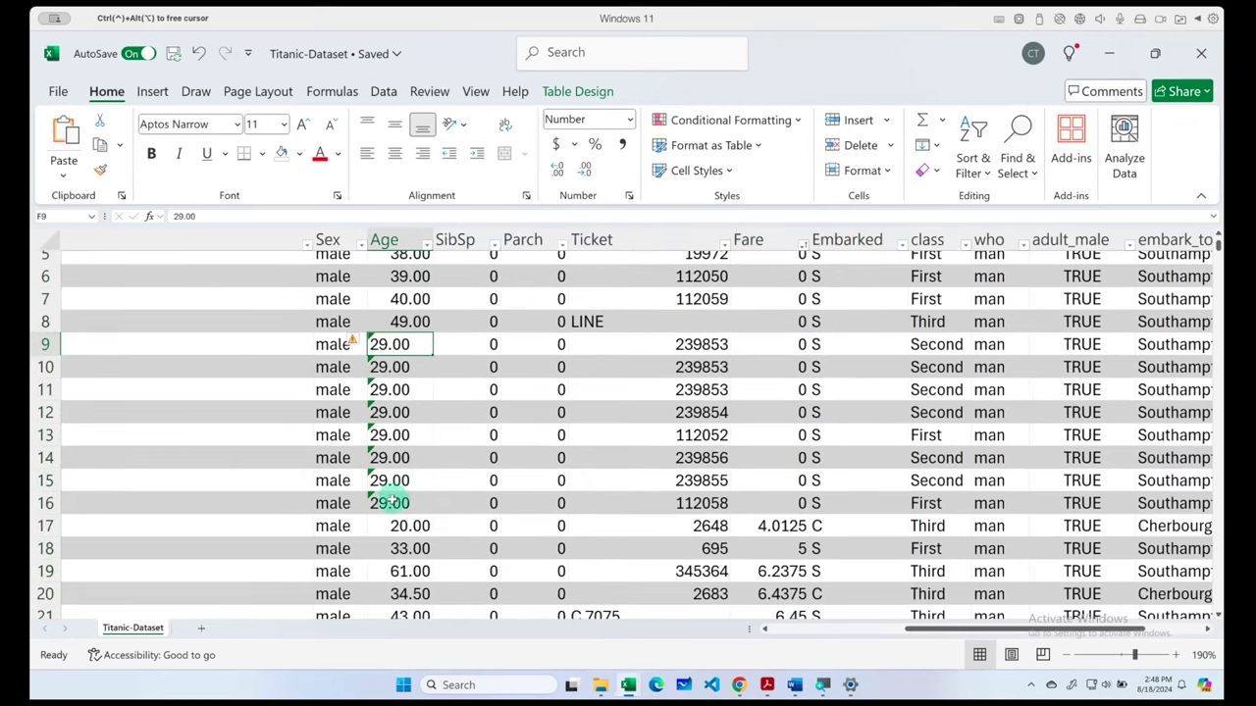
click(629, 120)
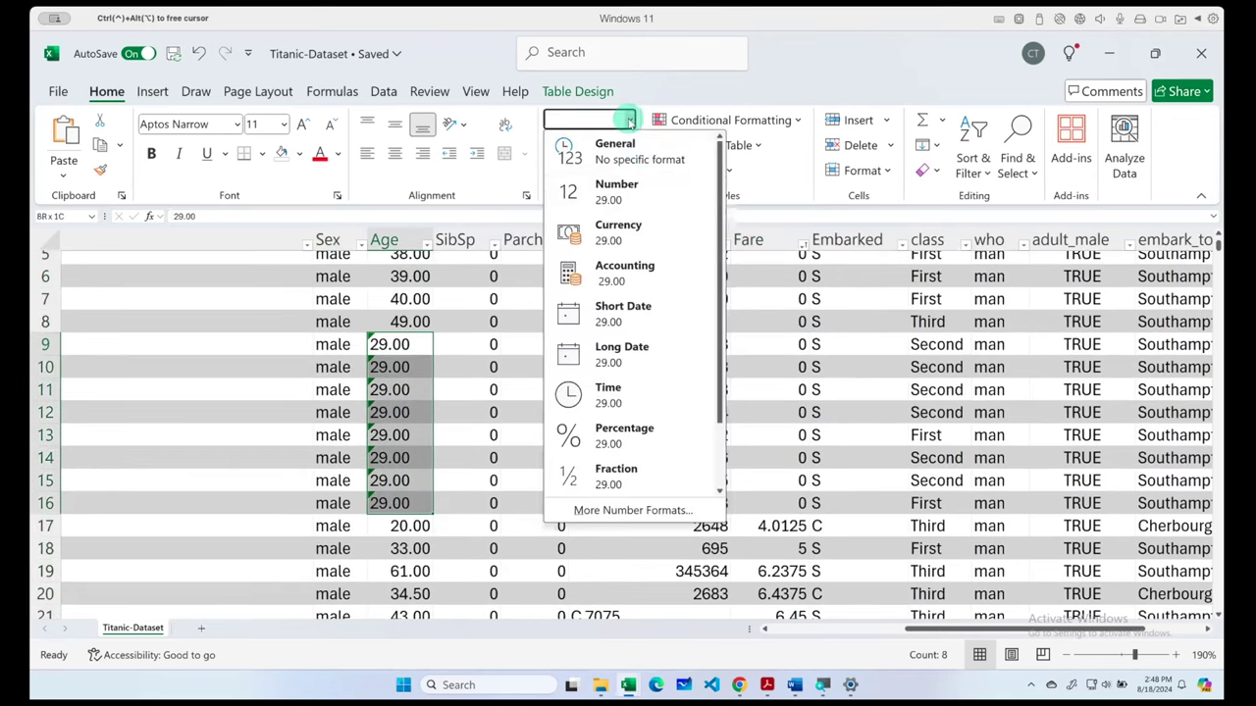
click(631, 190)
- Convert the text age in F9 to the number 29 and paste it into F10:F16
click(431, 343)
click(354, 341)
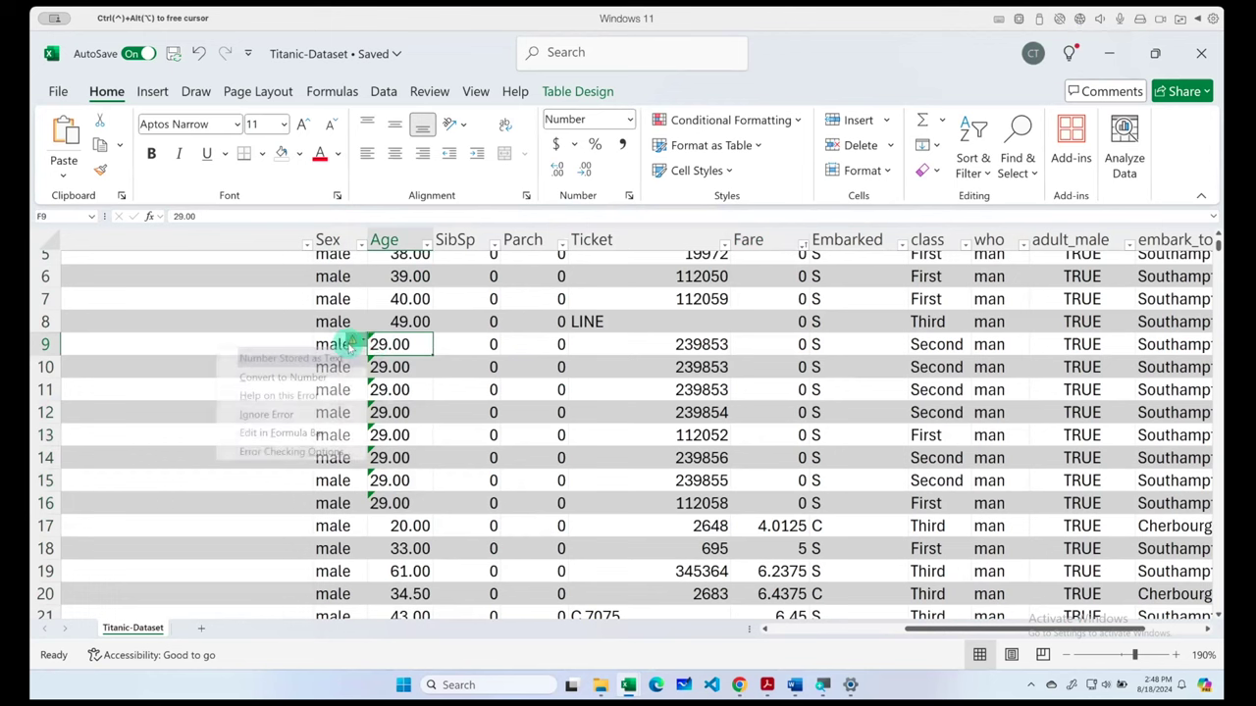
click(331, 377)
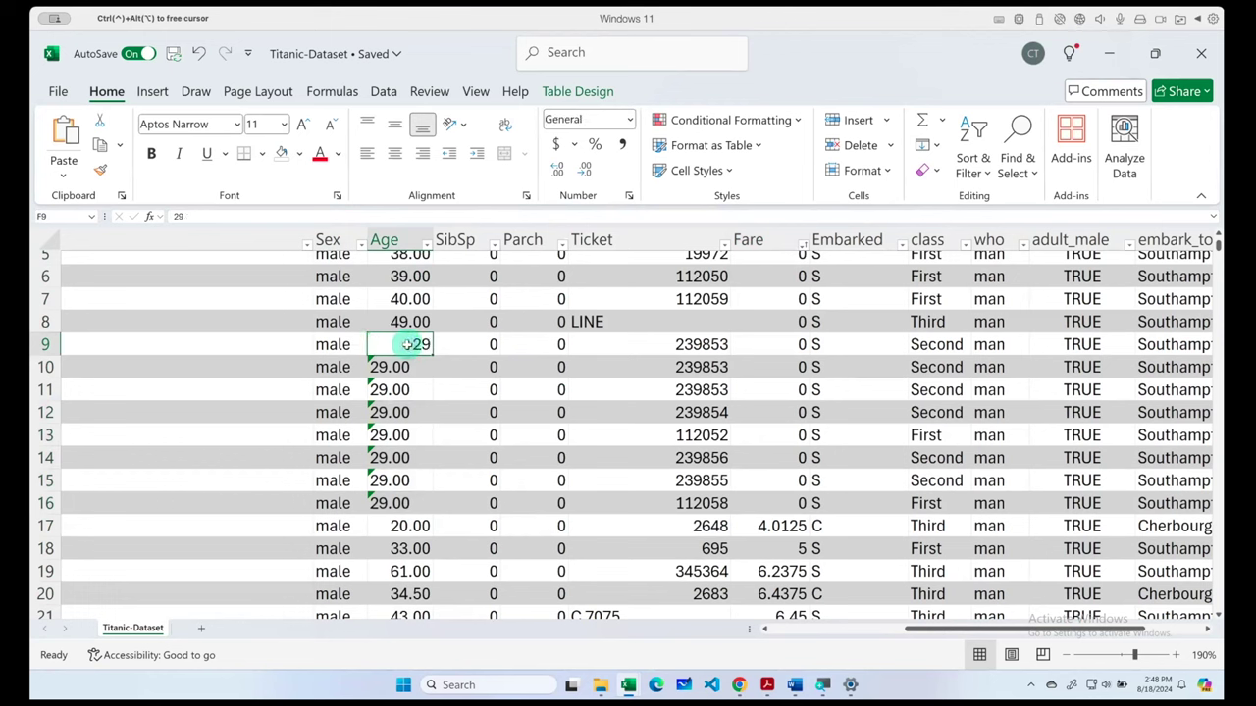
key(ctrl+c)
drag(407, 367, 410, 503)
key(ctrl+v)
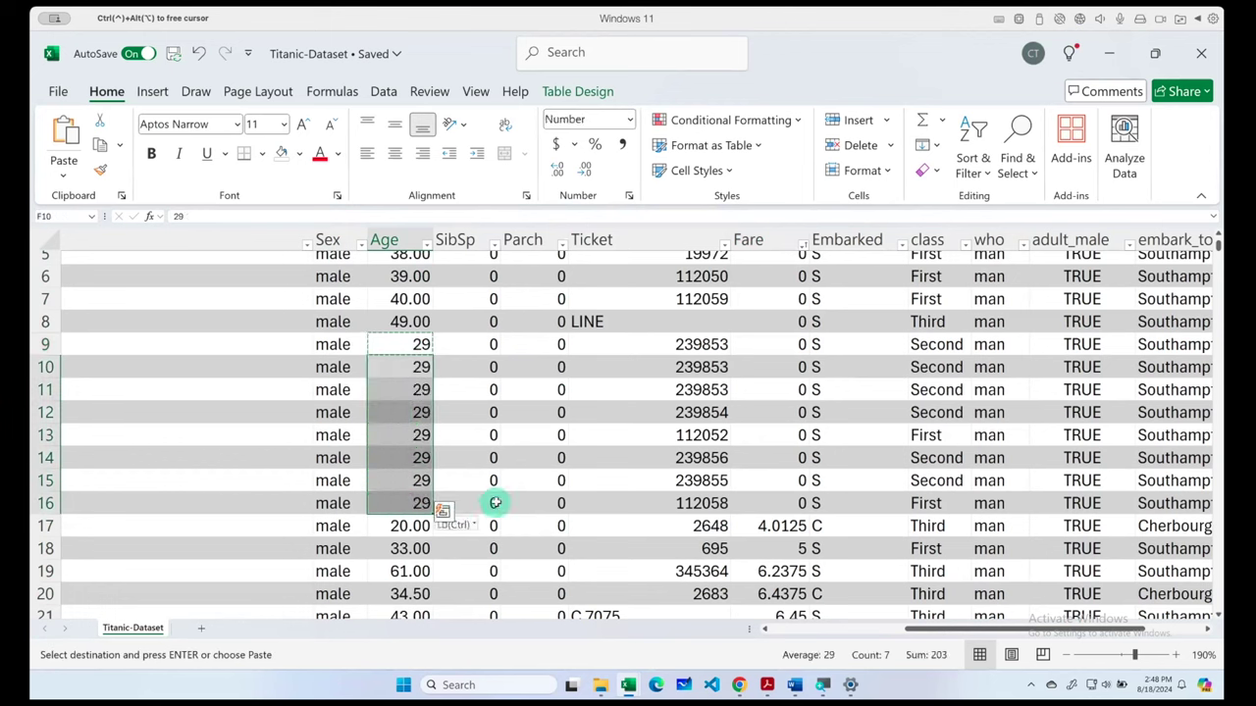
click(410, 495)
key(Escape)
drag(415, 345, 392, 497)
click(415, 457)
- Inspect the remaining text ages of 29.00 in F26:F27
scroll(424, 454, down, 3)
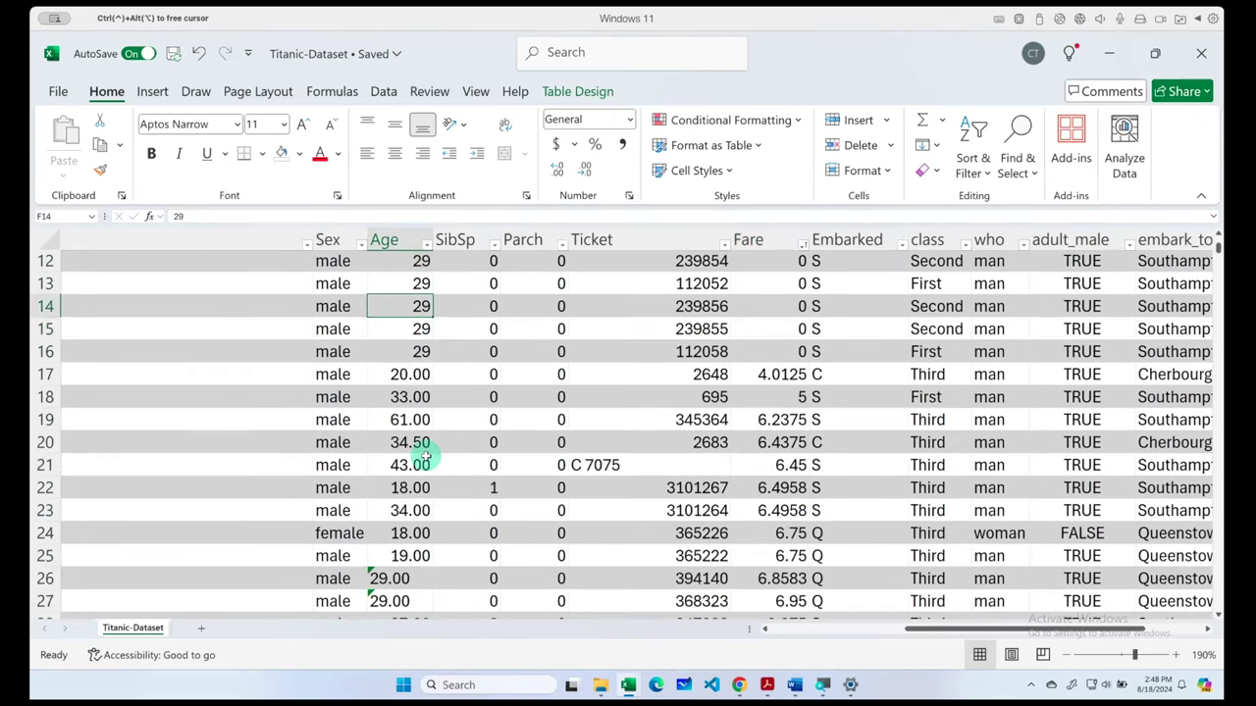
scroll(424, 455, down, 3)
click(378, 384)
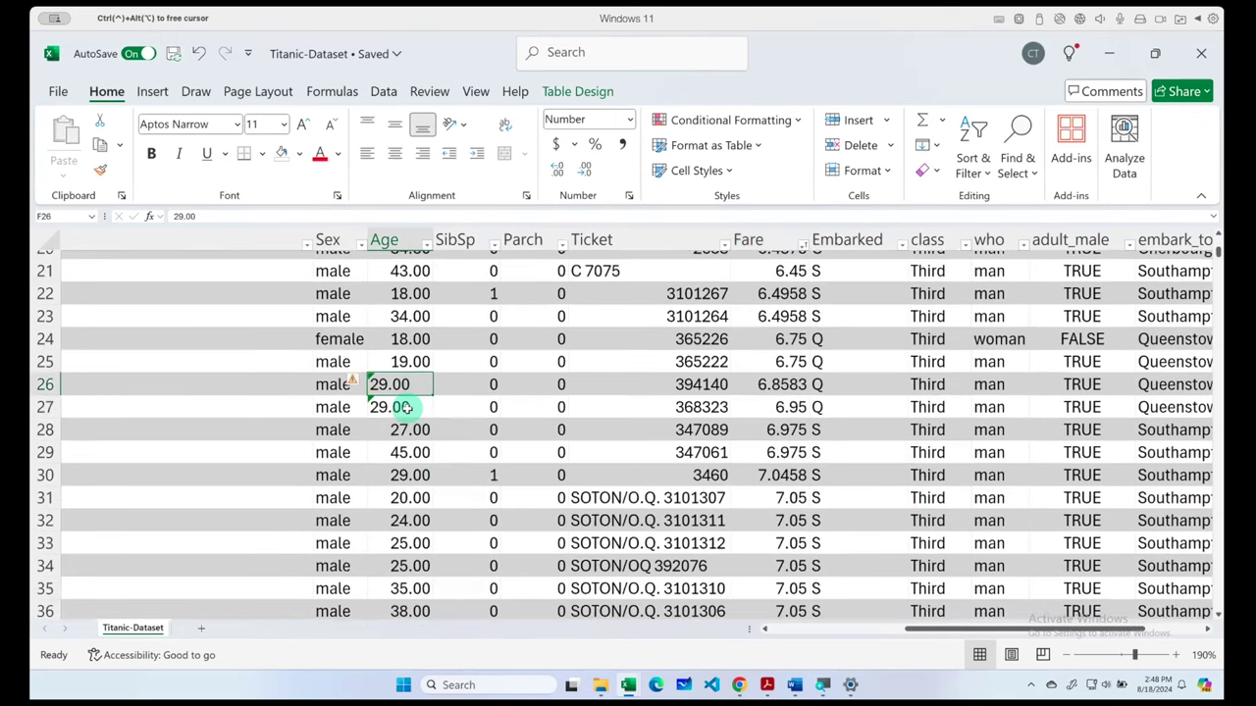
drag(365, 383, 384, 407)
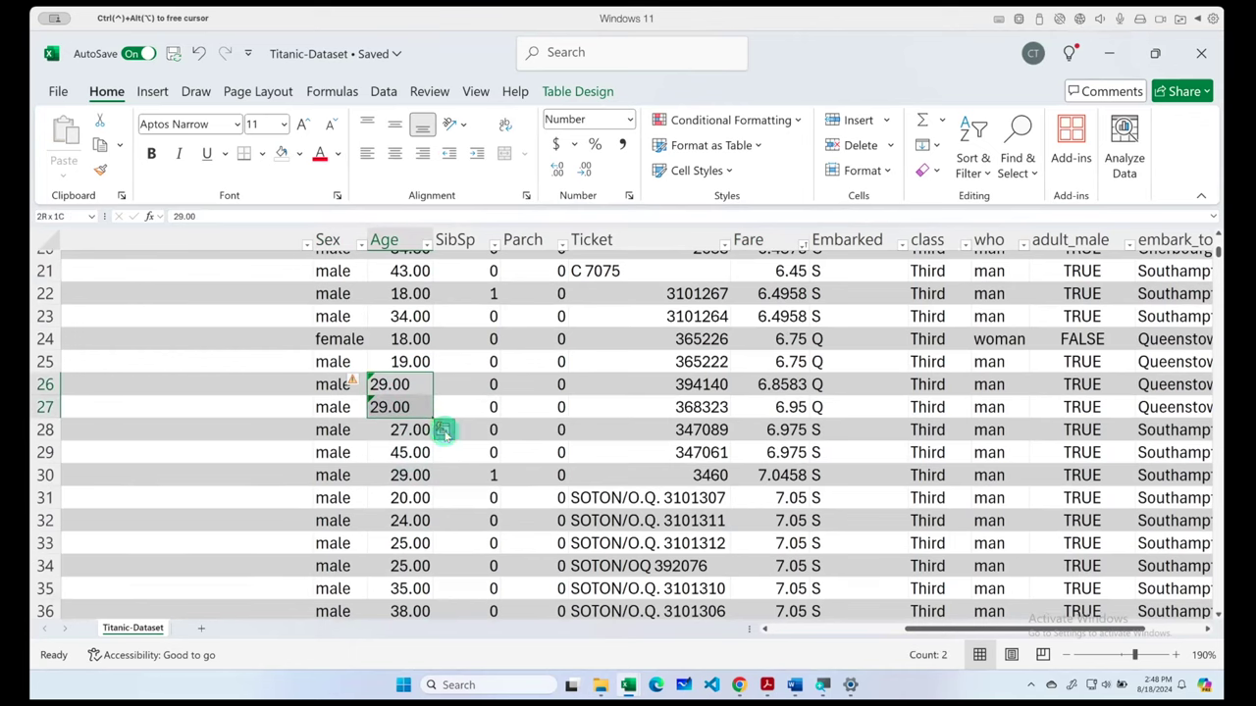
click(443, 430)
click(402, 386)
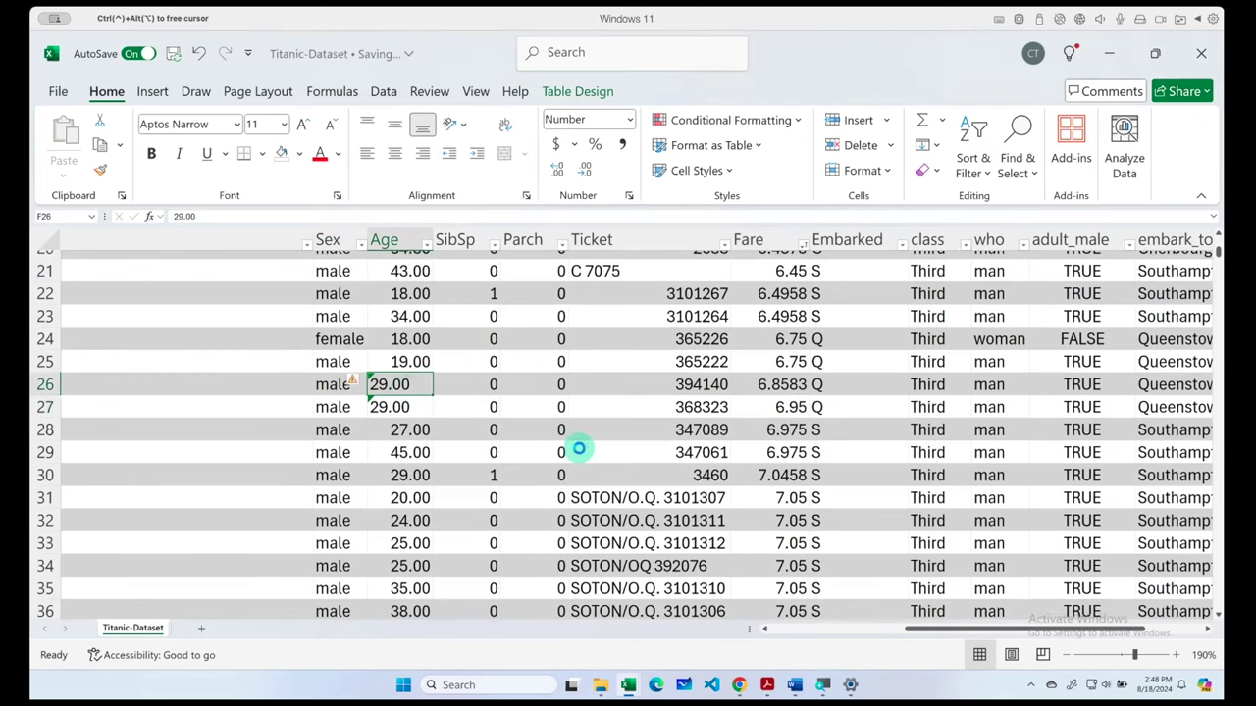
ctrl+scroll(578, 447, down, 1)
ctrl+scroll(578, 447, down, 2)
ctrl+scroll(578, 448, down, 1)
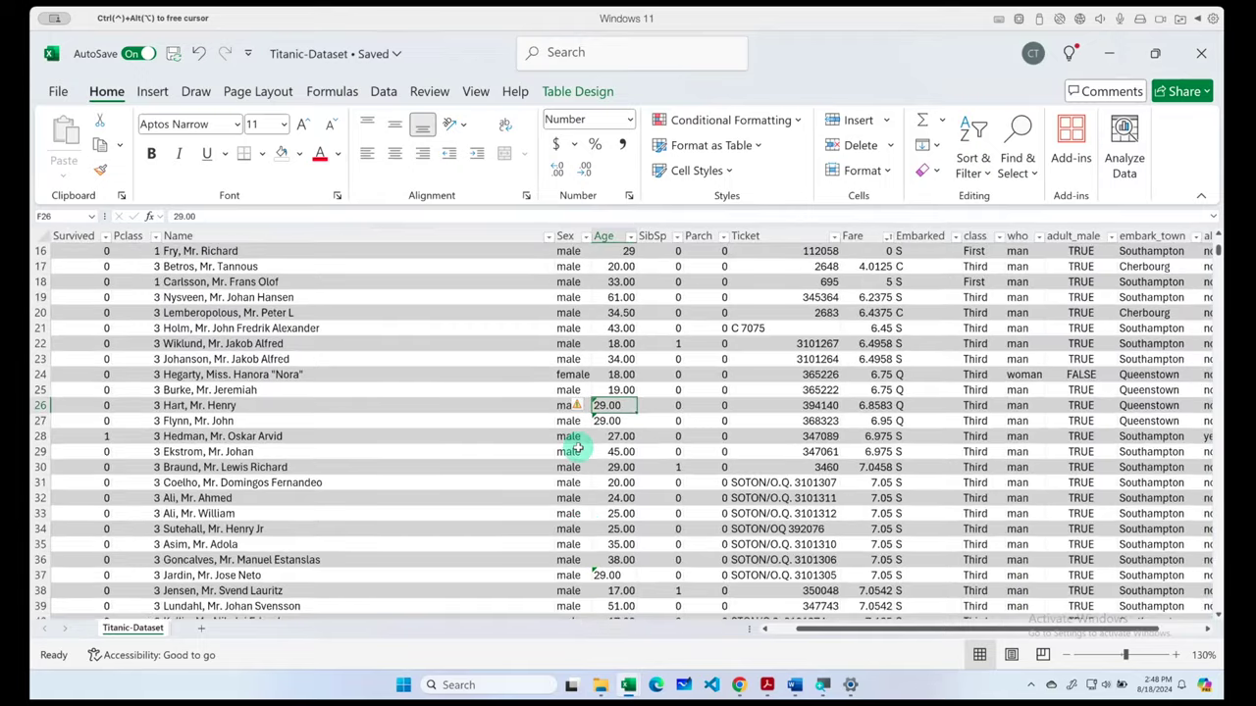
ctrl+scroll(578, 448, down, 1)
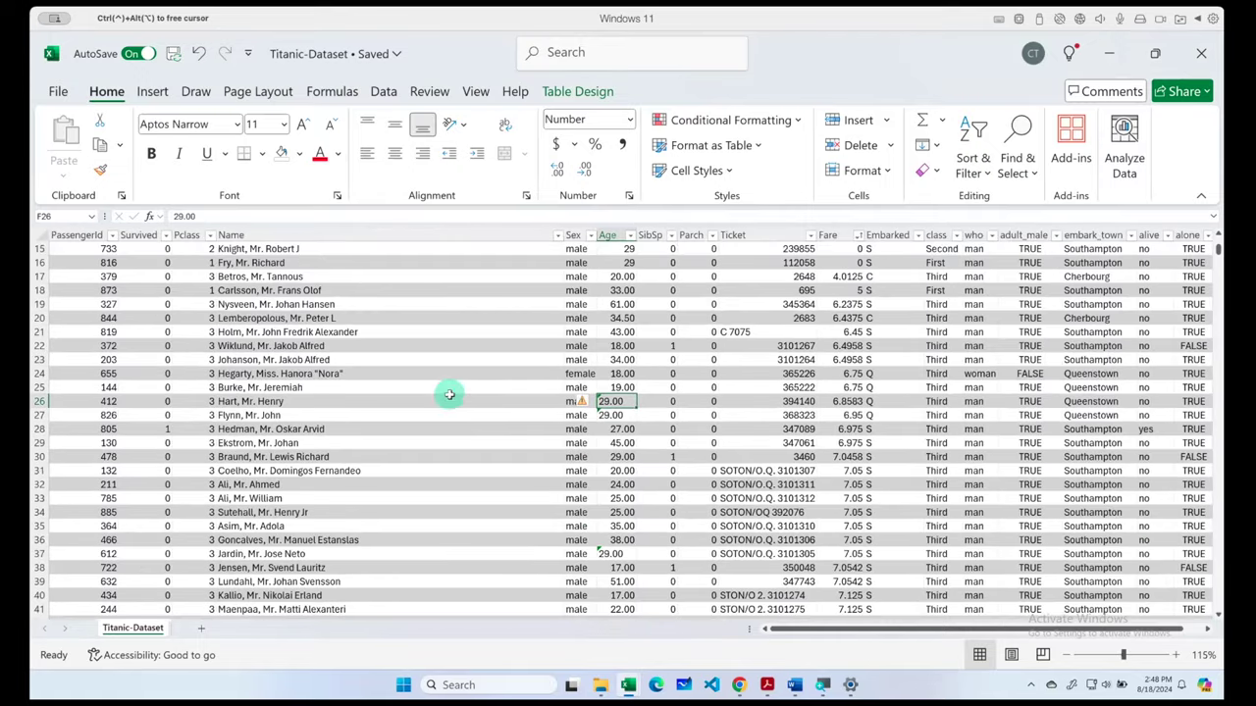
- Select the Age column and scroll back to the top-left of the table
click(609, 236)
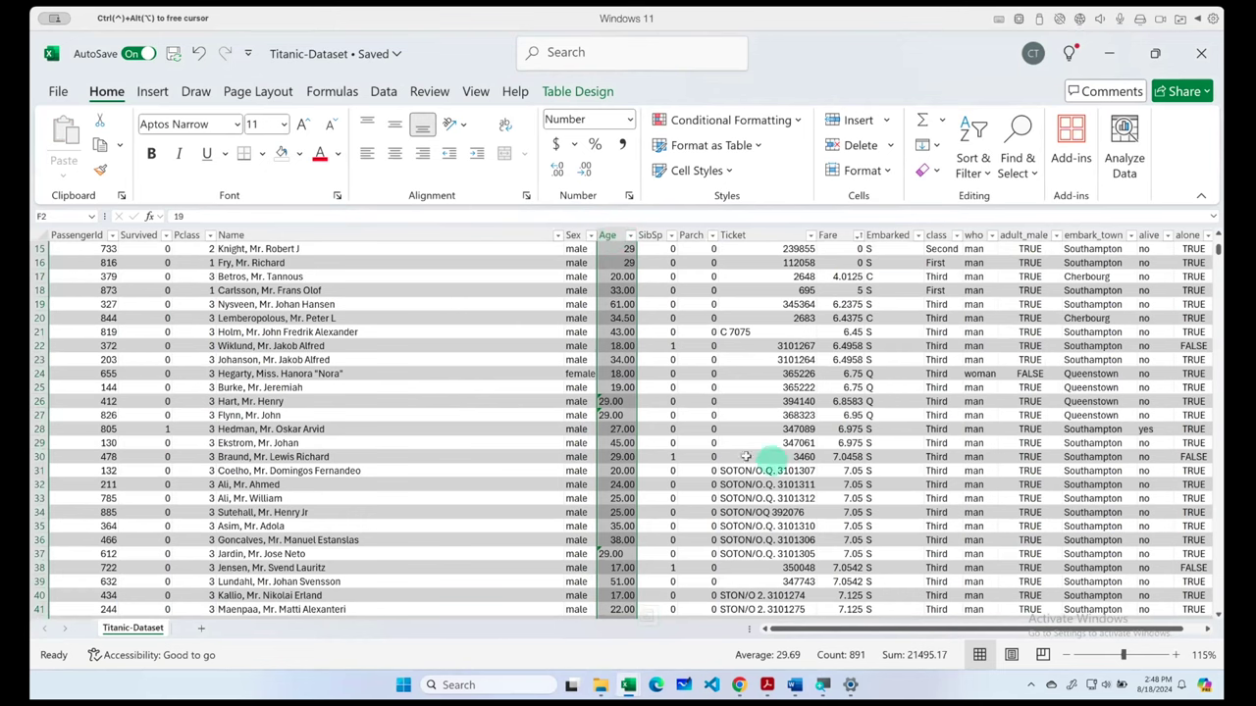
scroll(692, 469, up, 5)
scroll(692, 469, right, 3)
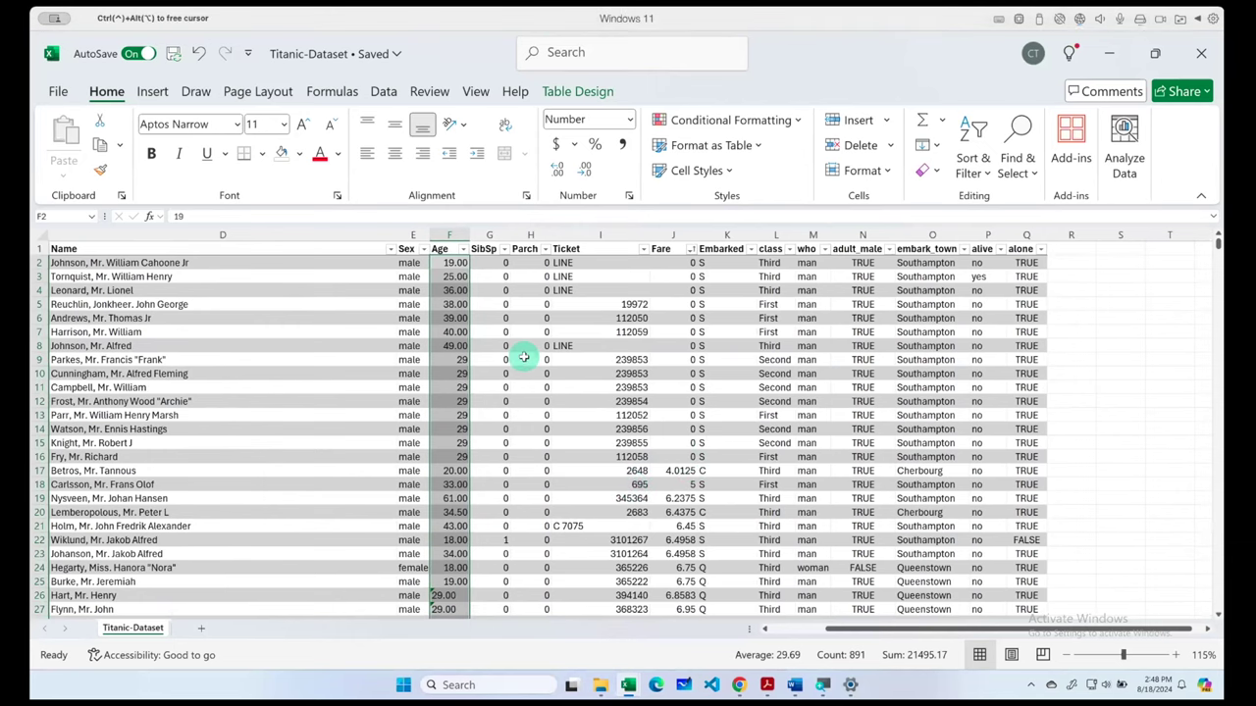
ctrl+scroll(378, 350, up, 3)
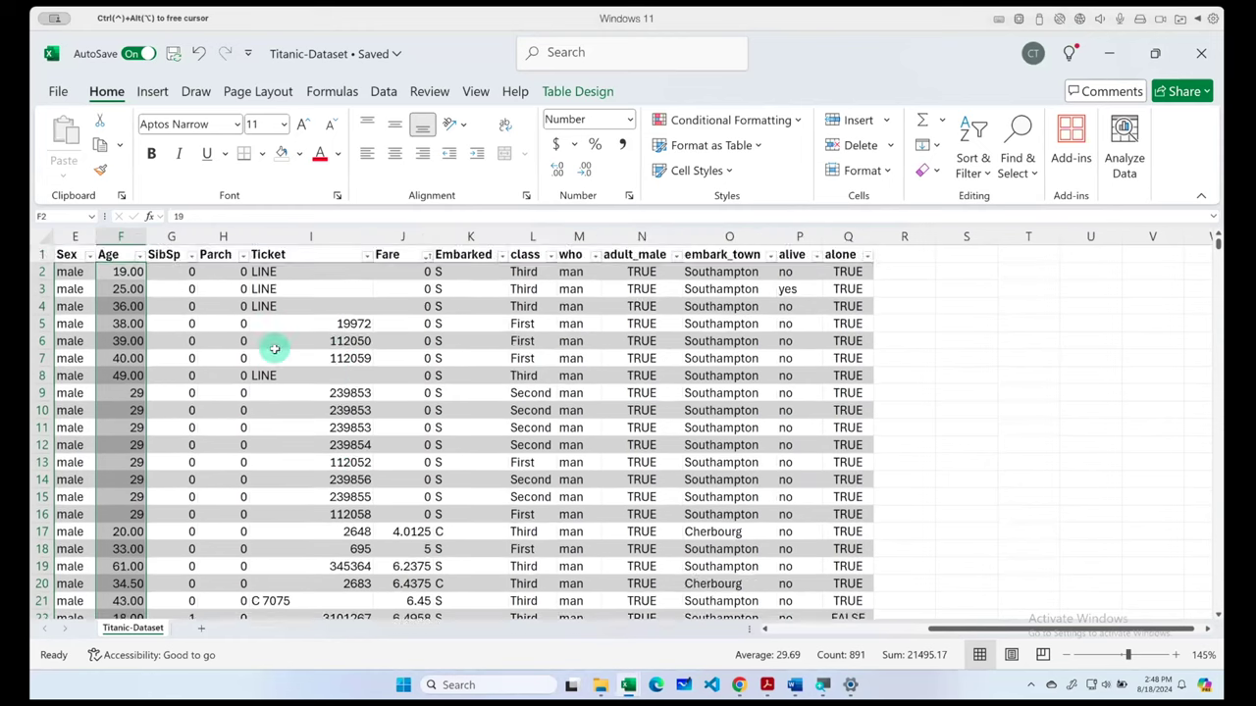
scroll(275, 349, left, 3)
scroll(319, 312, up, 1)
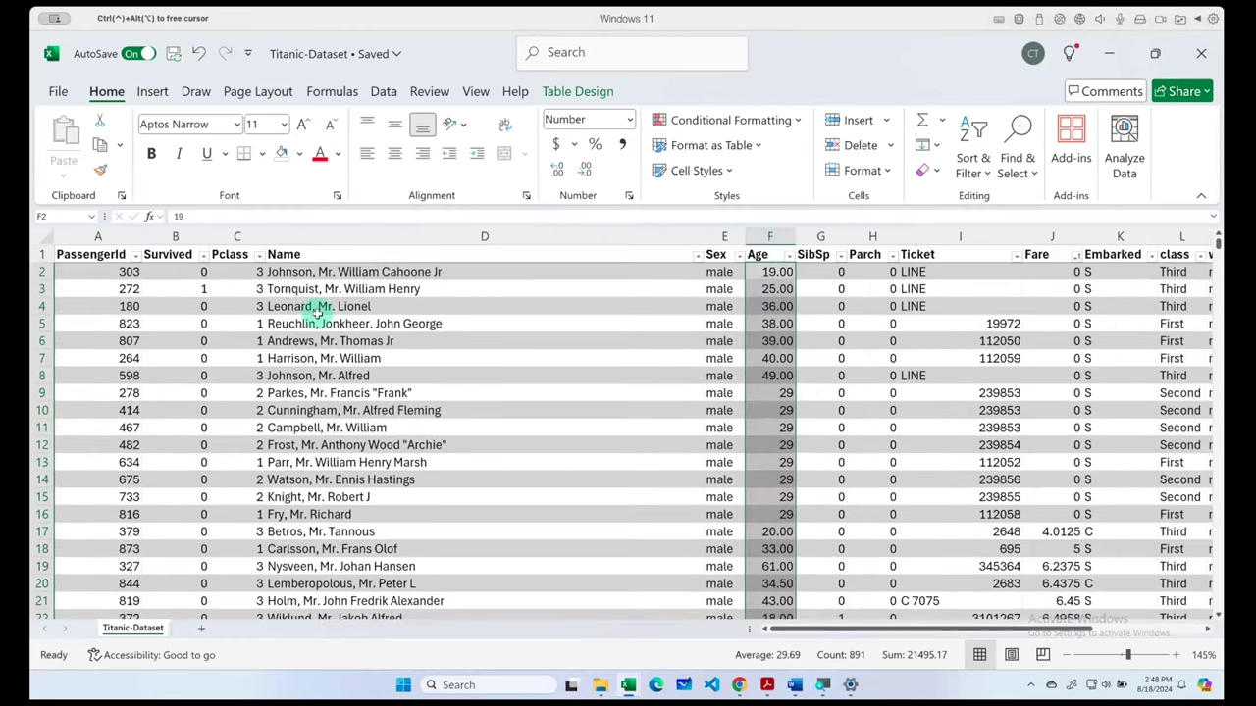
click(374, 257)
ctrl+scroll(368, 282, up, 2)
ctrl+scroll(371, 290, up, 4)
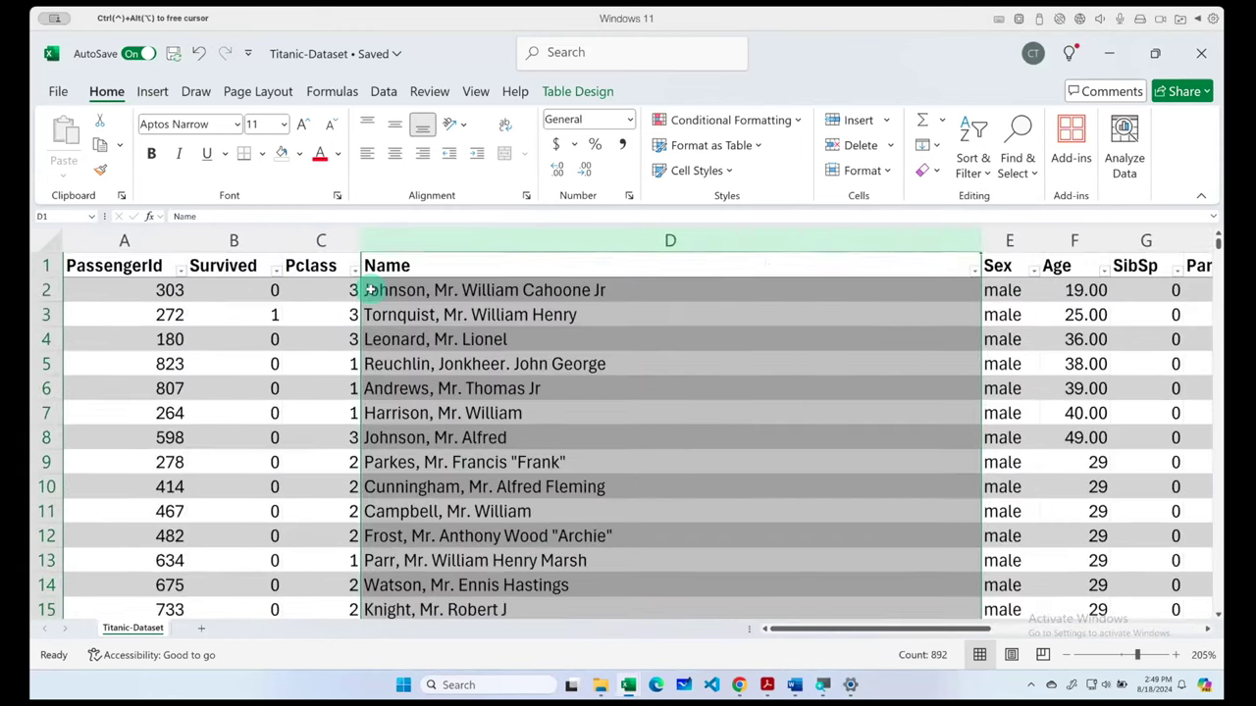
ctrl+scroll(397, 298, up, 3)
click(457, 298)
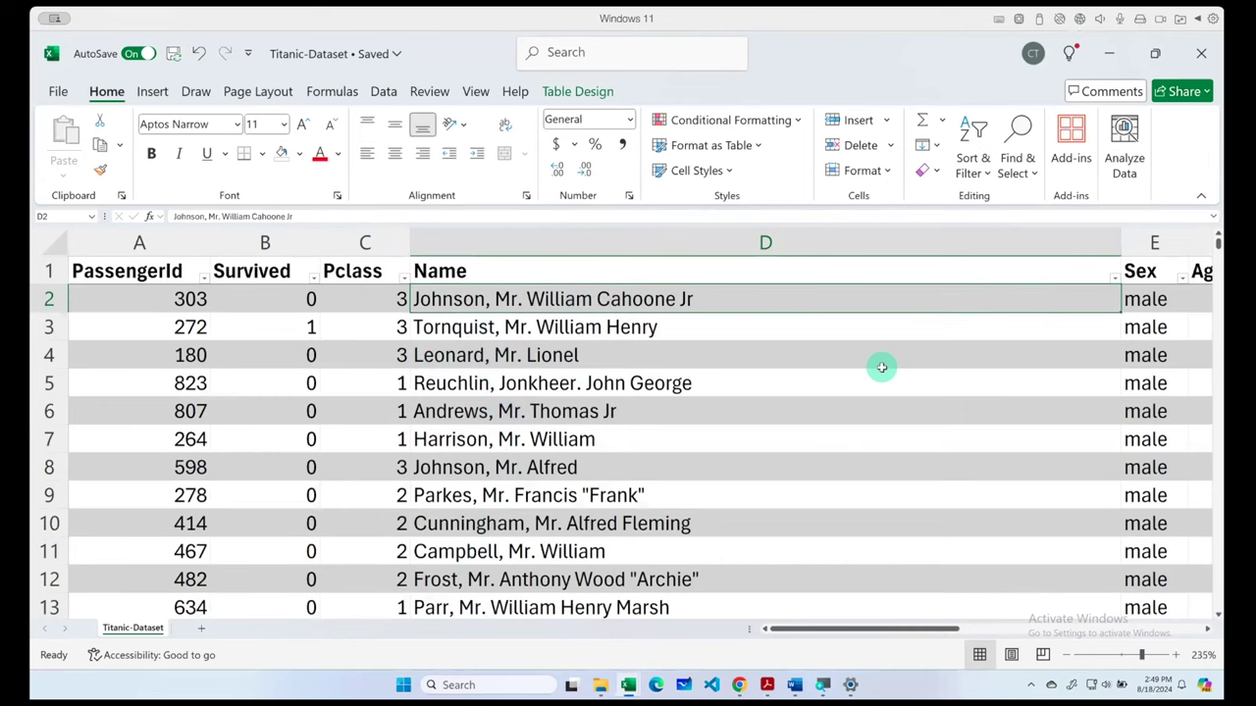
scroll(588, 398, down, 4)
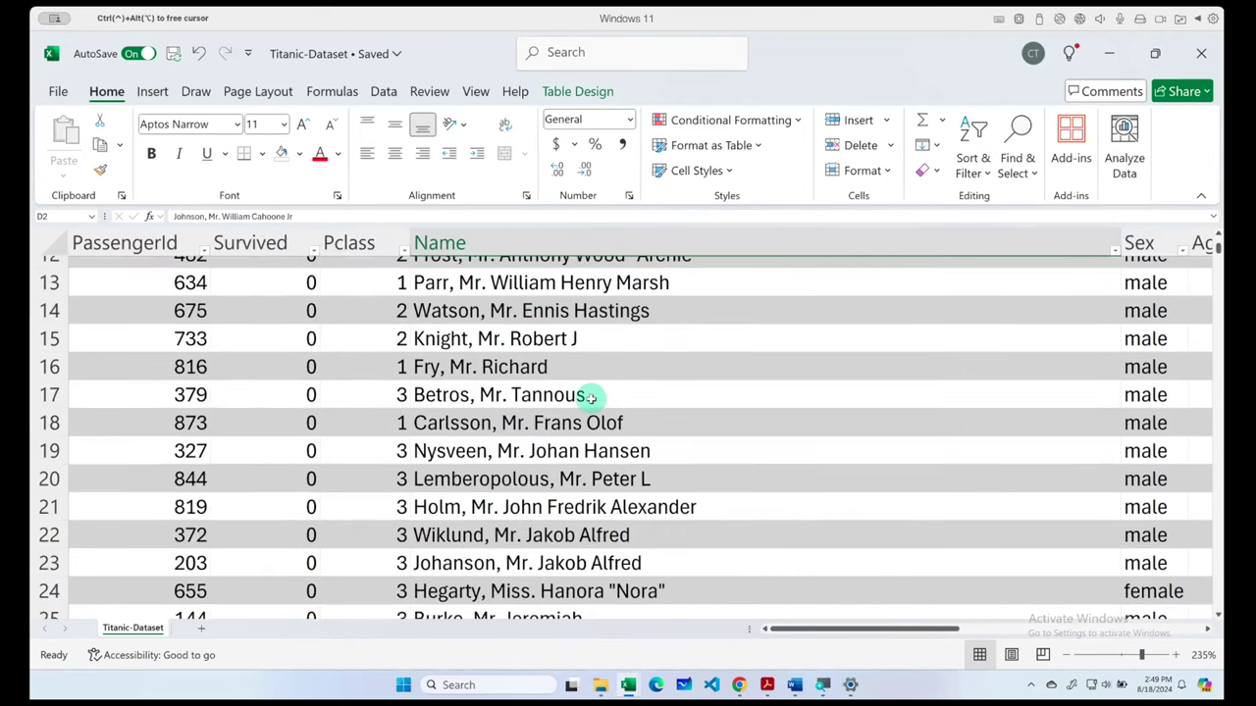
scroll(588, 399, down, 5)
scroll(594, 400, down, 6)
scroll(597, 402, down, 5)
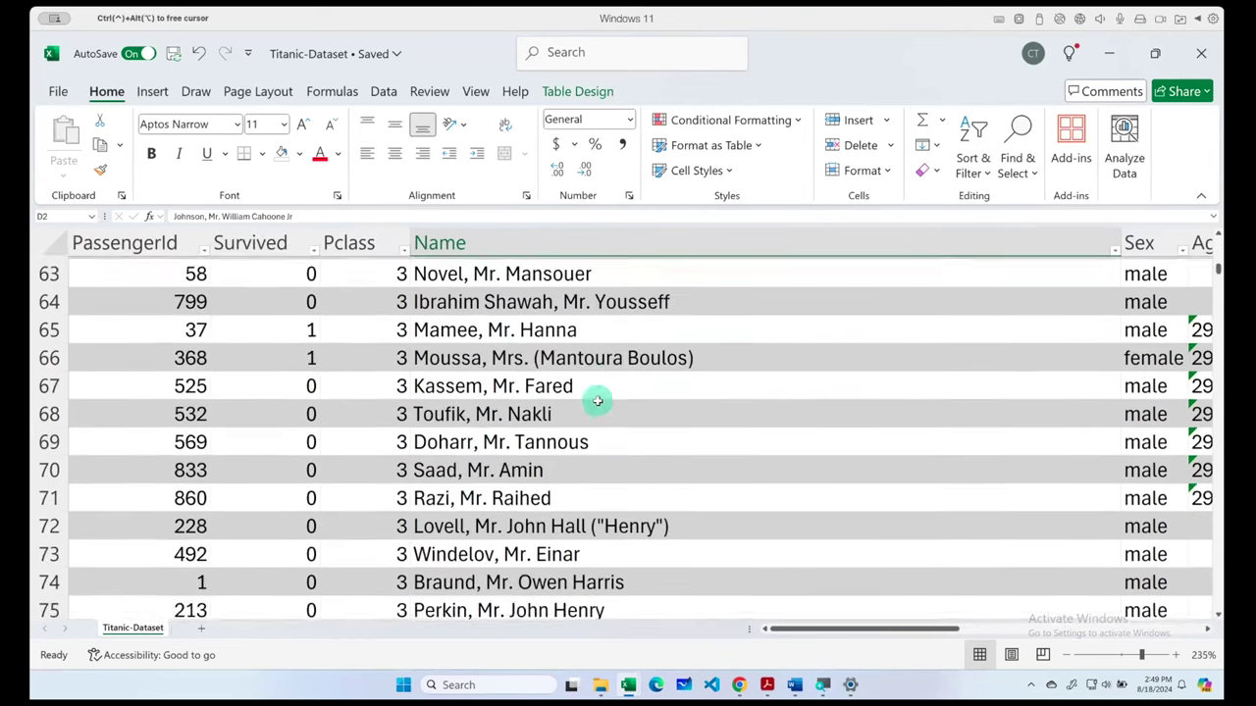
scroll(598, 401, down, 6)
scroll(598, 401, down, 20)
scroll(598, 402, down, 10)
scroll(598, 401, down, 14)
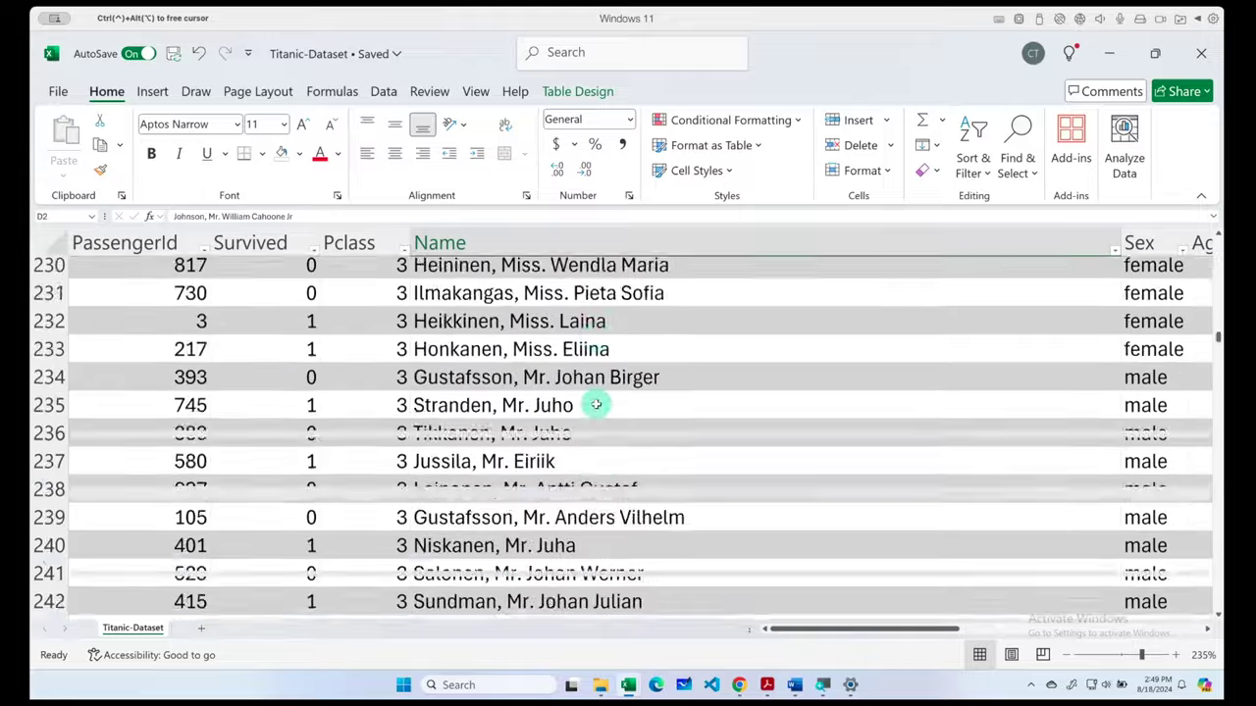
scroll(597, 401, down, 20)
scroll(597, 401, down, 4)
scroll(595, 403, down, 20)
scroll(595, 404, down, 20)
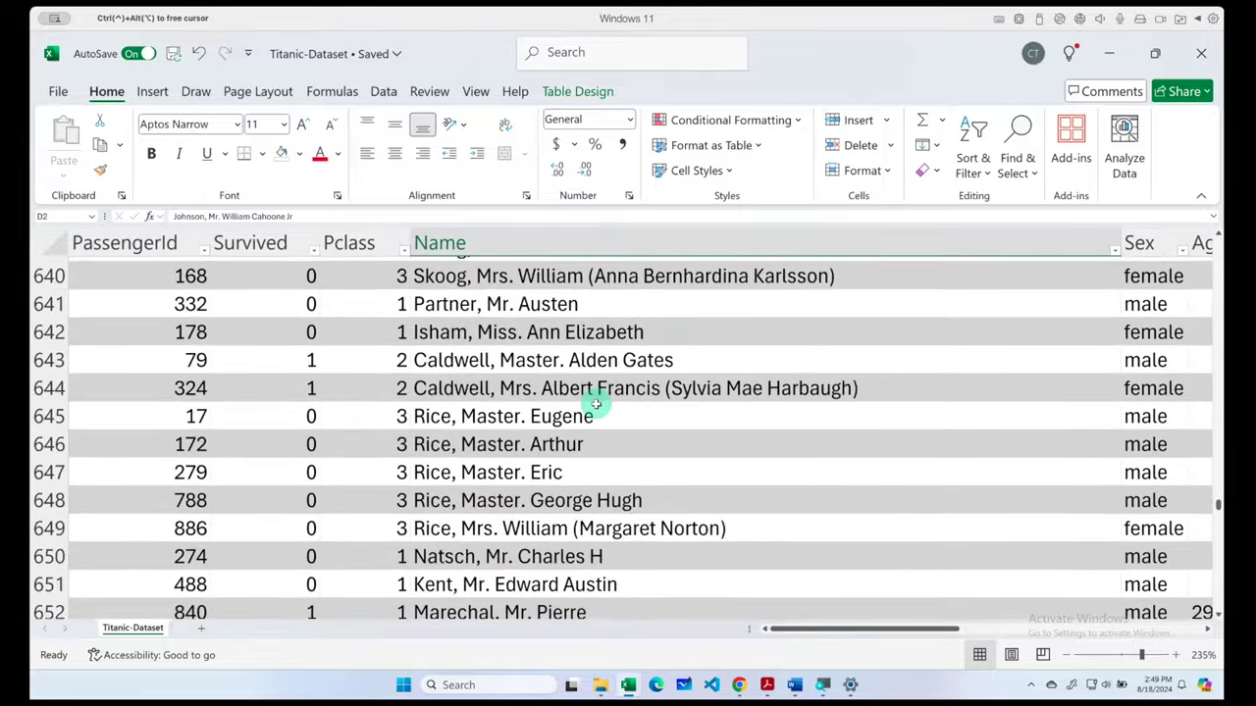
scroll(595, 405, down, 20)
scroll(595, 405, down, 20)
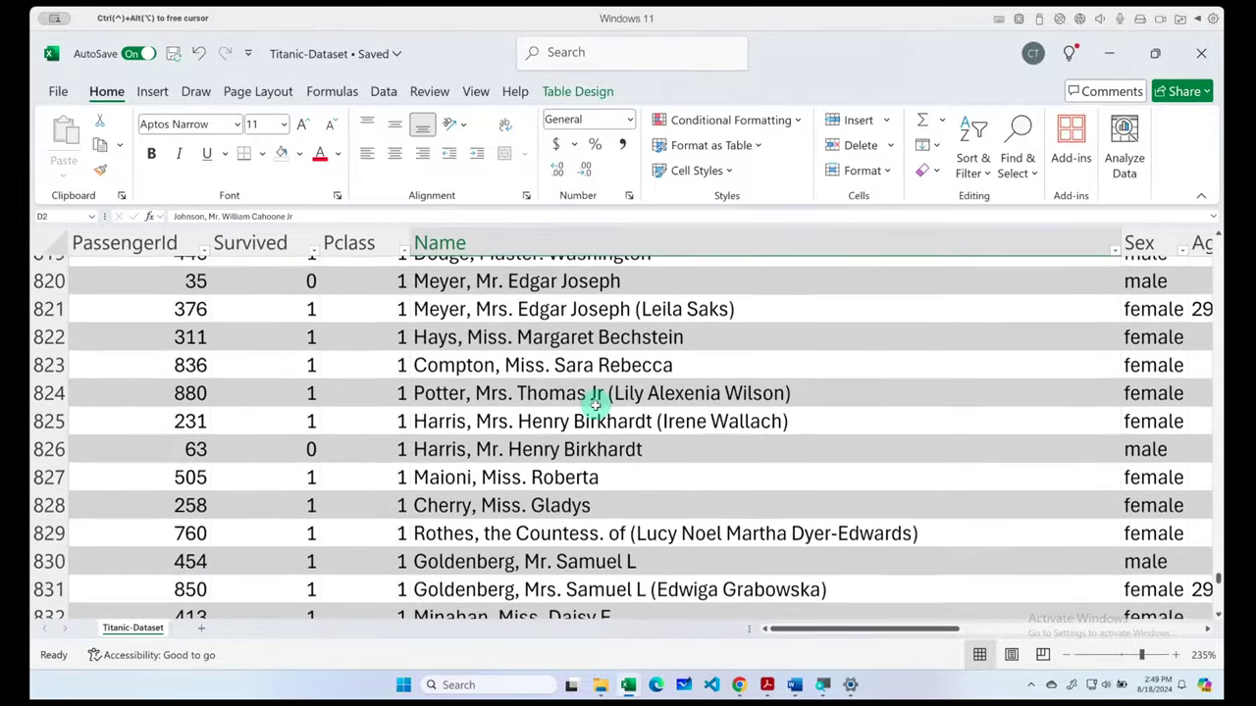
scroll(595, 405, down, 20)
scroll(595, 405, up, 20)
scroll(595, 405, up, 20)
scroll(594, 405, up, 20)
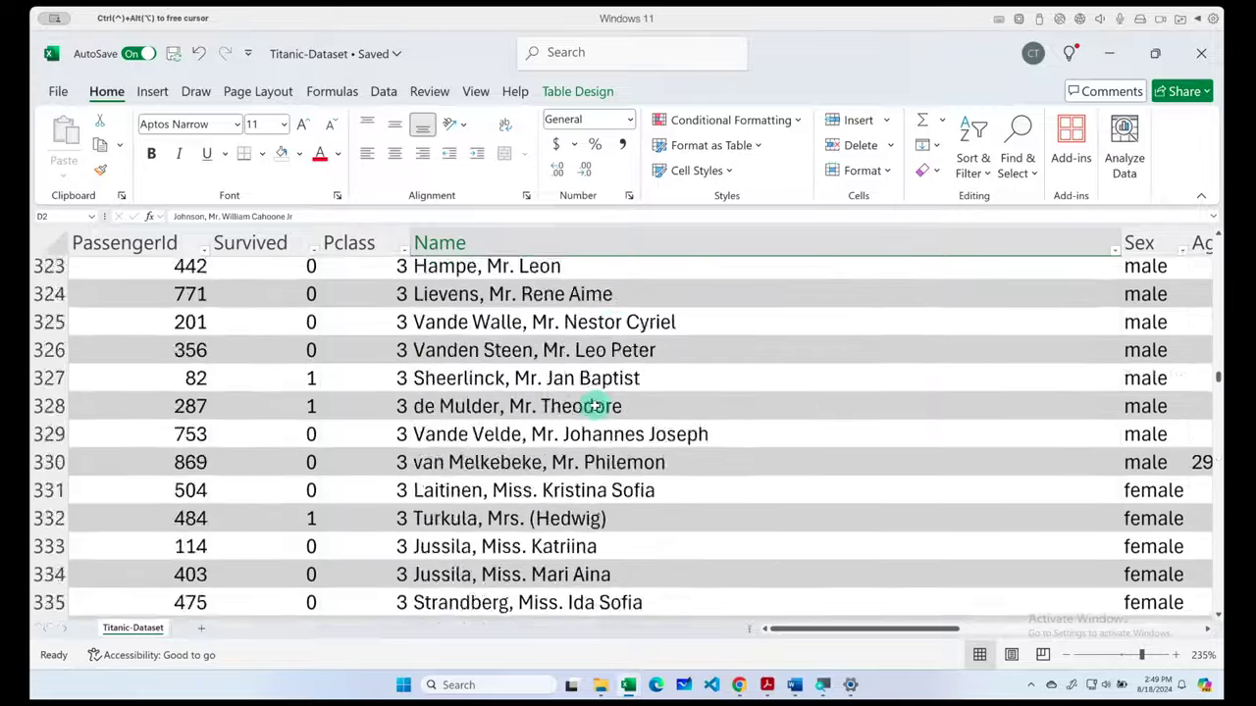
scroll(594, 405, up, 20)
scroll(594, 406, up, 20)
- Insert a blank Column1 before the Sex column
click(582, 242)
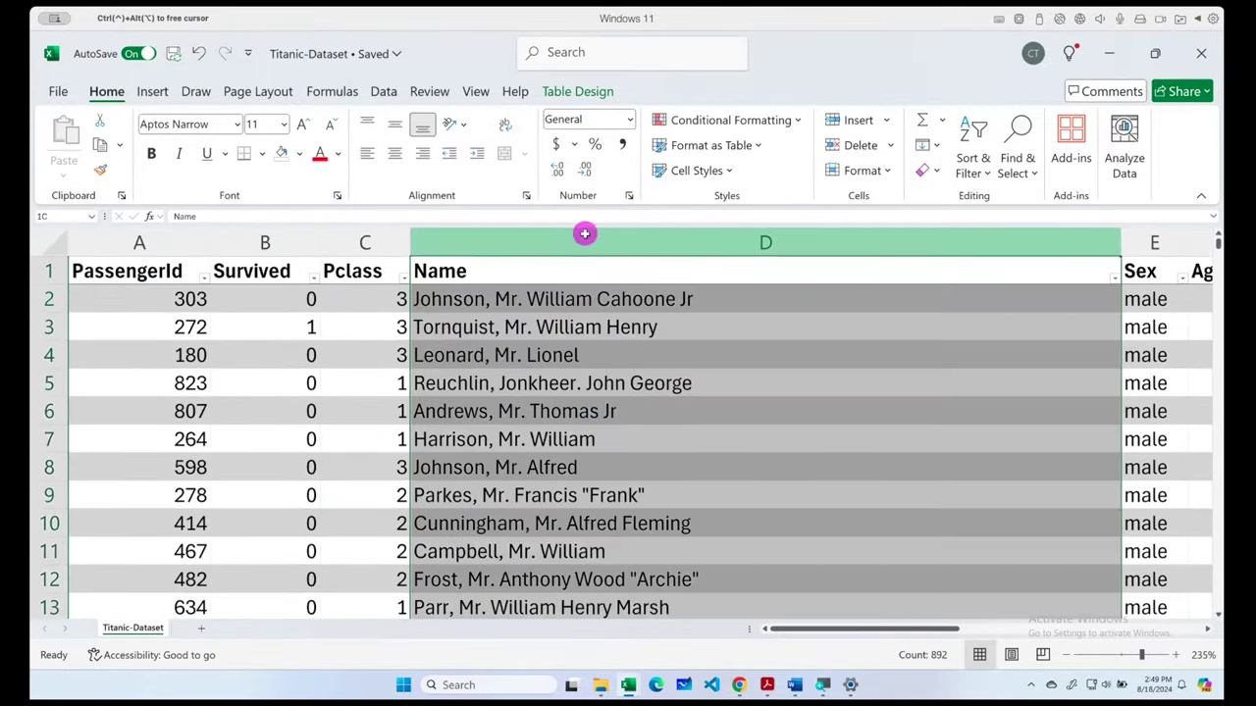
right_click(575, 244)
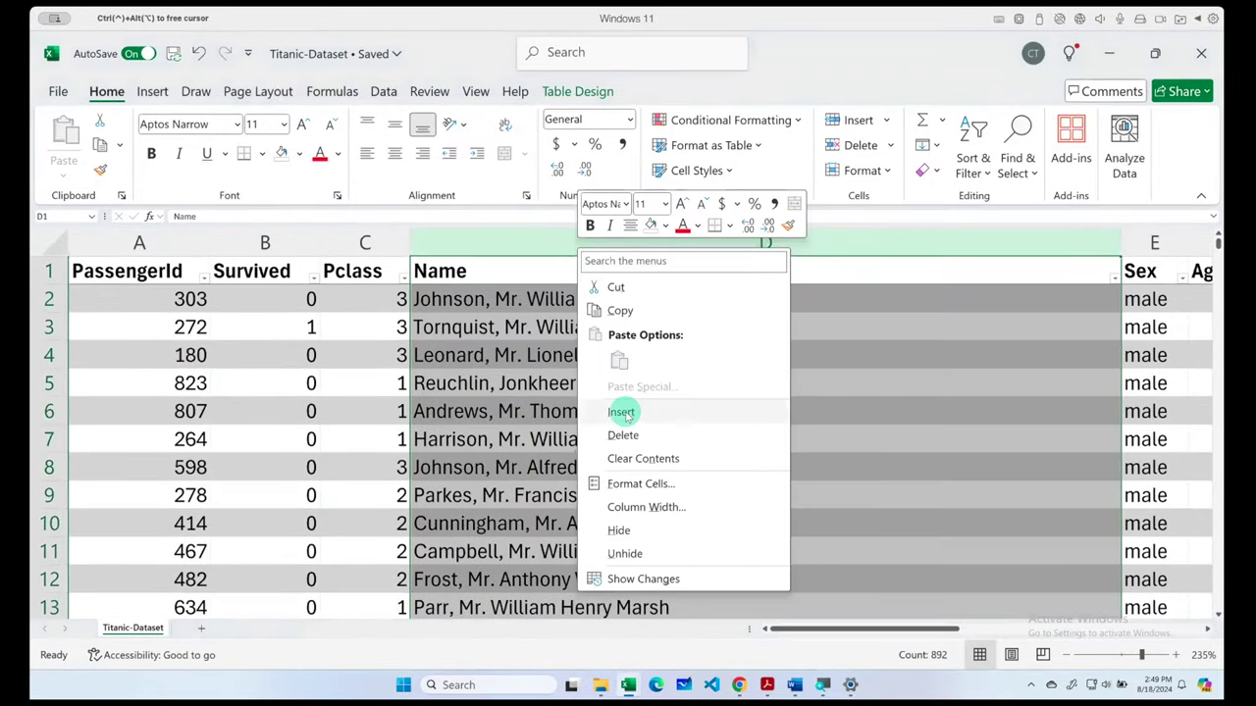
click(520, 236)
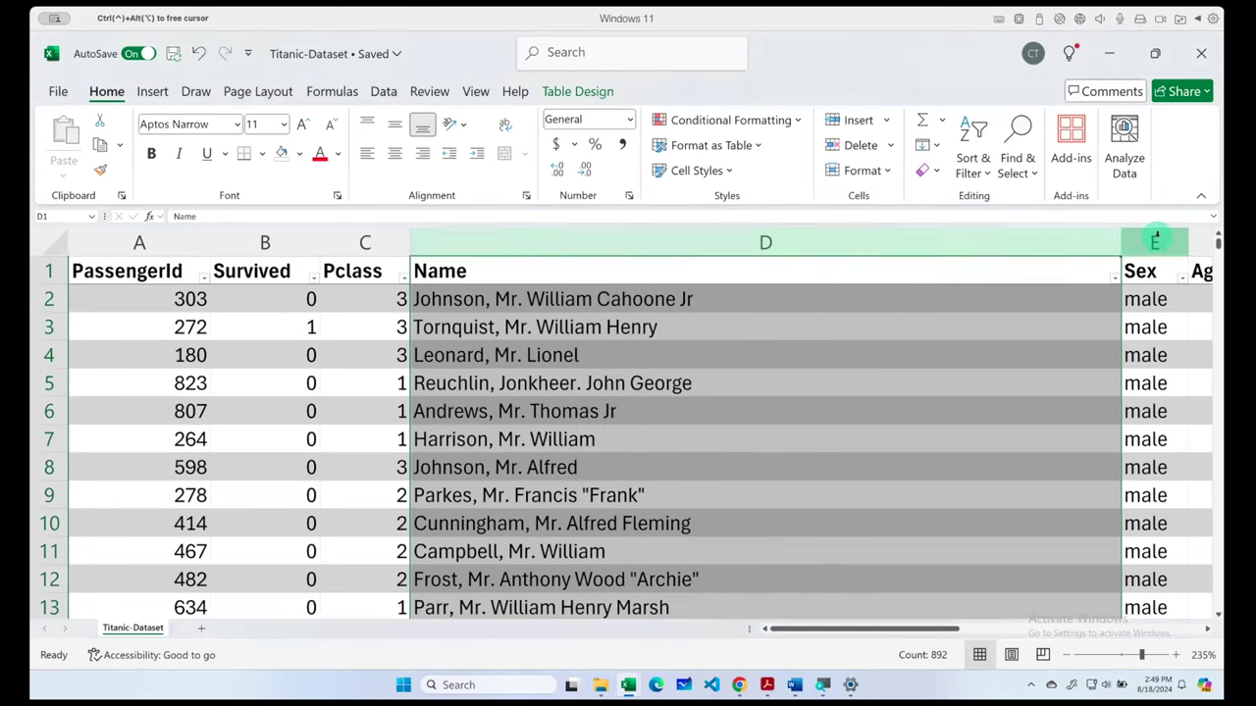
click(1154, 243)
right_click(1154, 242)
click(977, 409)
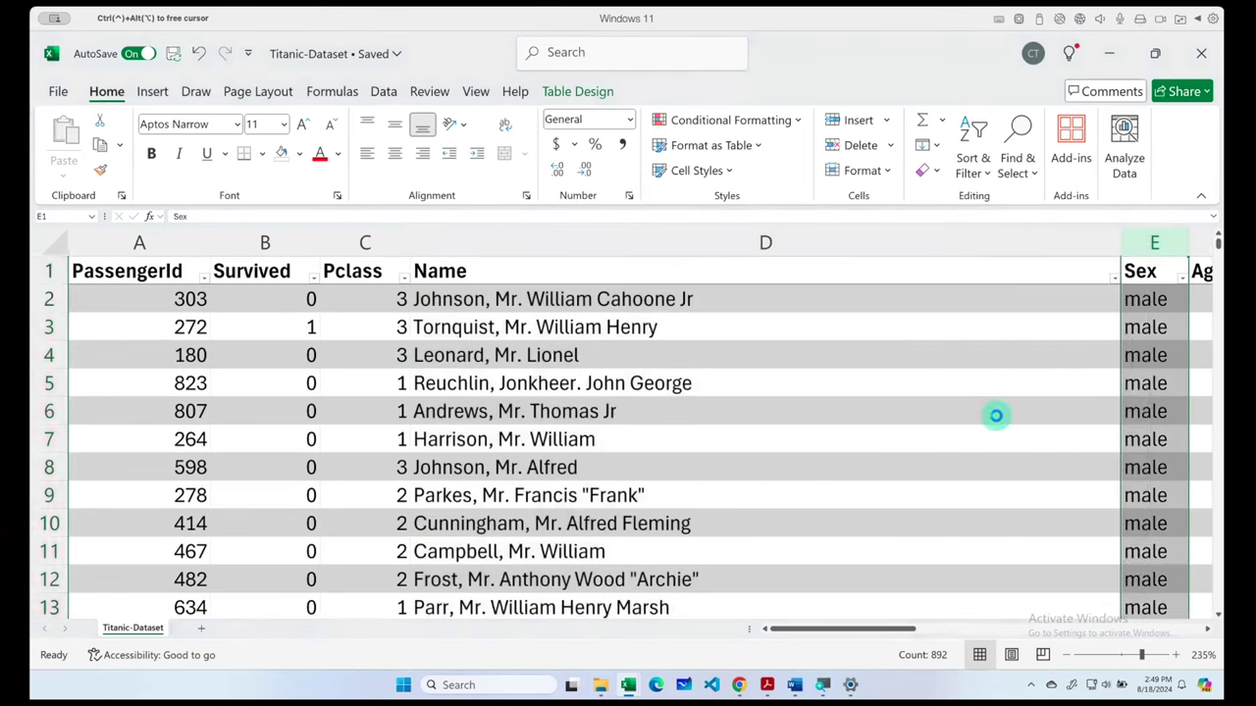
- Narrow the Name and Column1 columns, then select the Name column
scroll(996, 386, right, 5)
scroll(995, 385, left, 2)
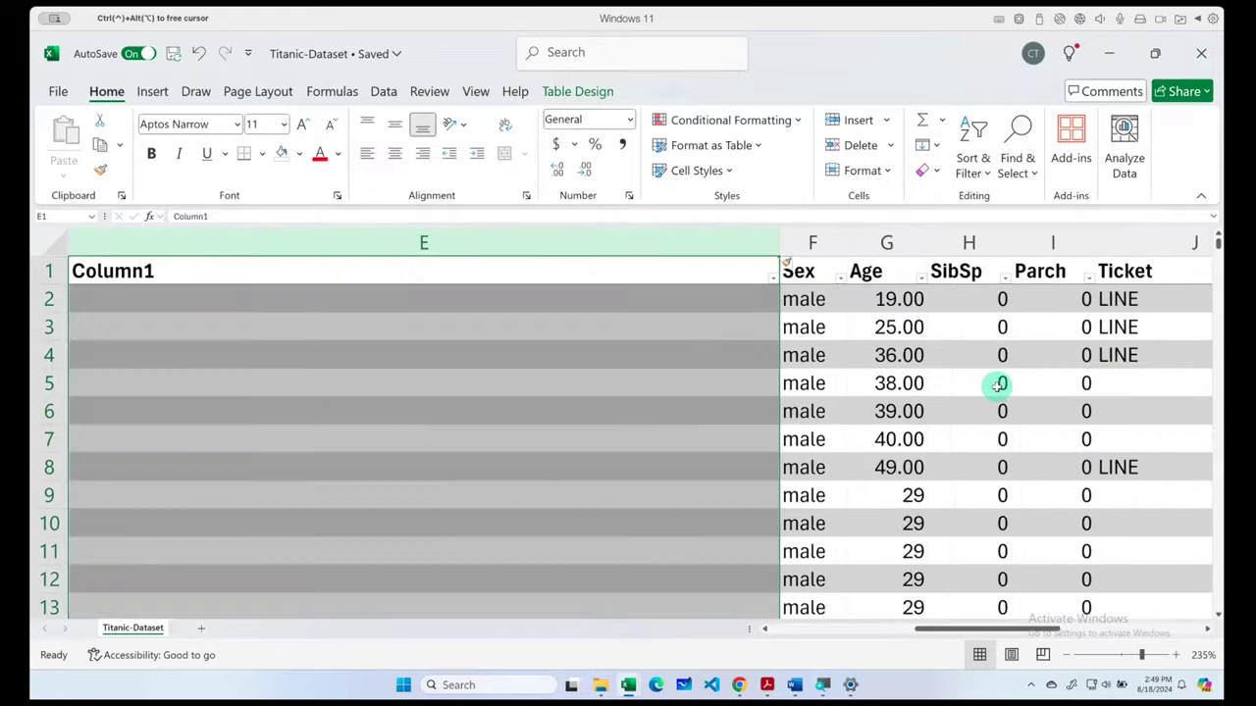
scroll(987, 384, left, 2)
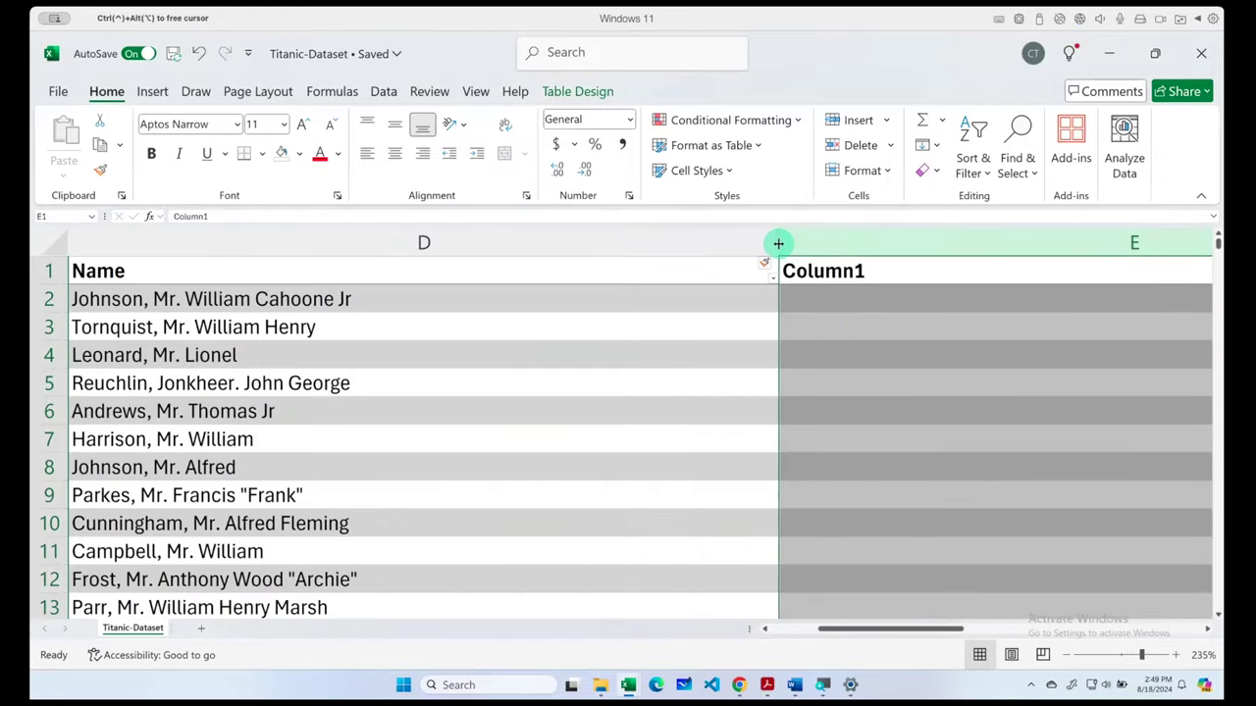
mouse_move(777, 246)
mouse_down()
mouse_move(1042, 251)
mouse_move(591, 250)
mouse_up()
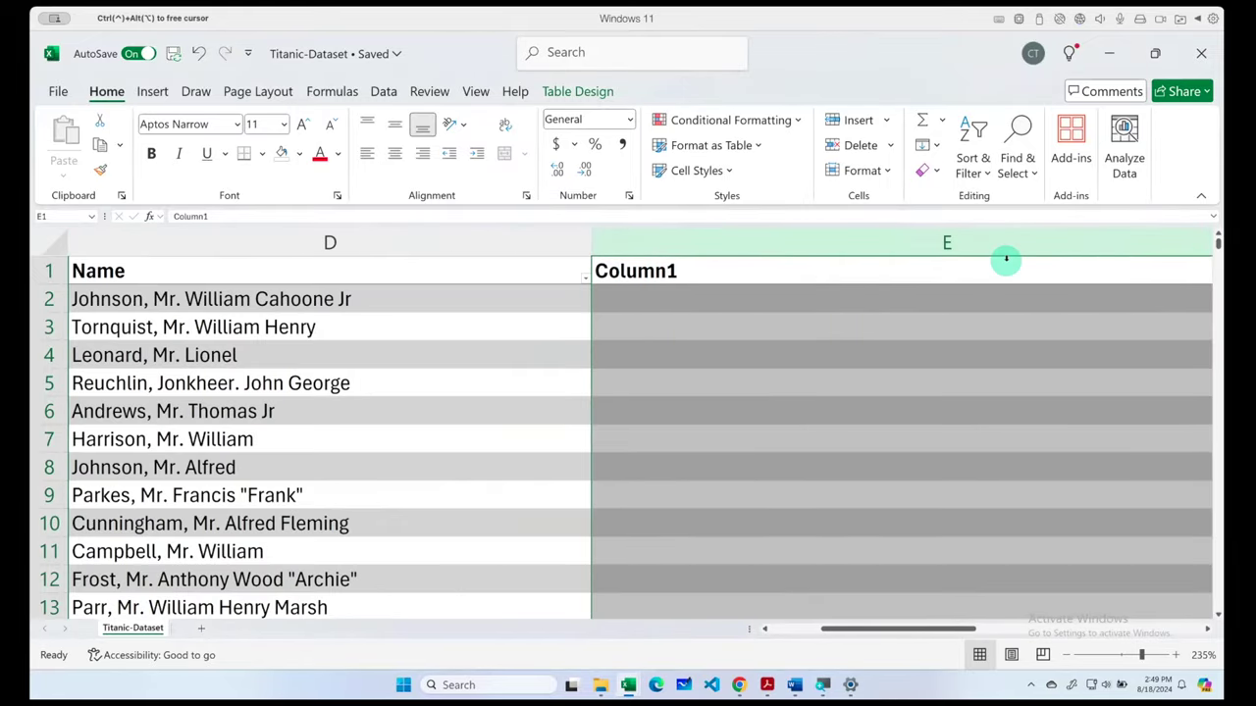
drag(933, 629, 988, 628)
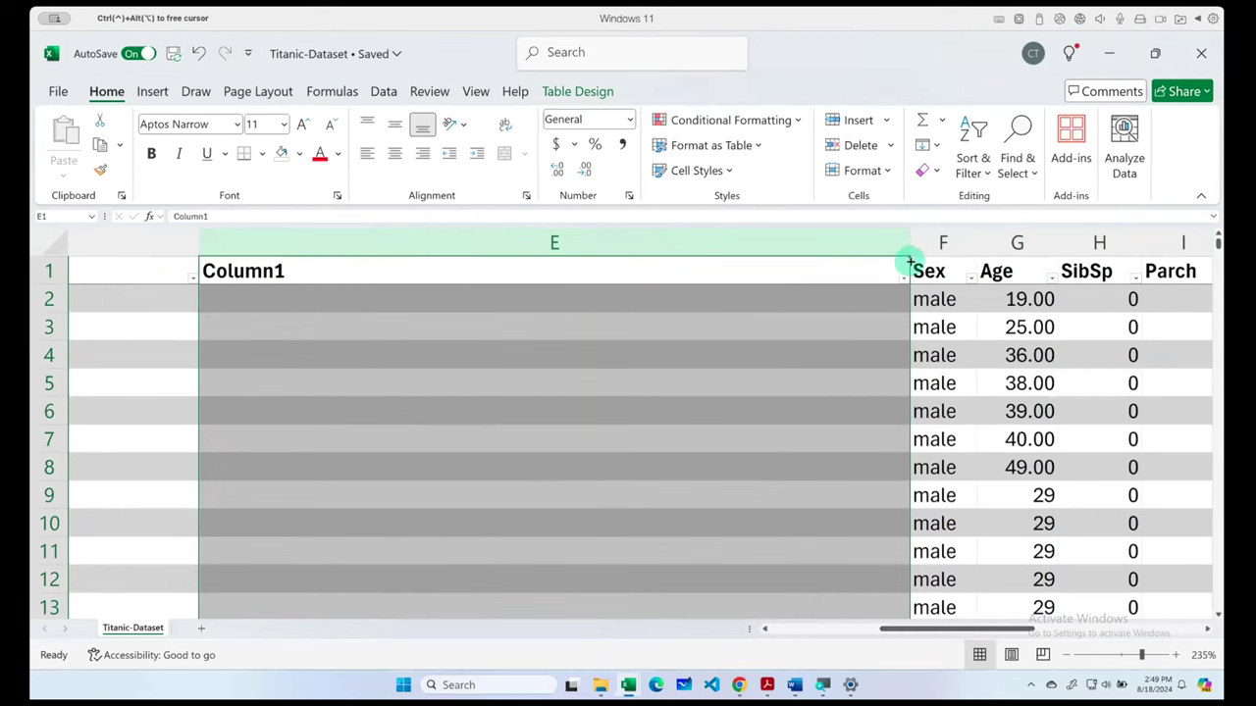
drag(911, 240, 340, 243)
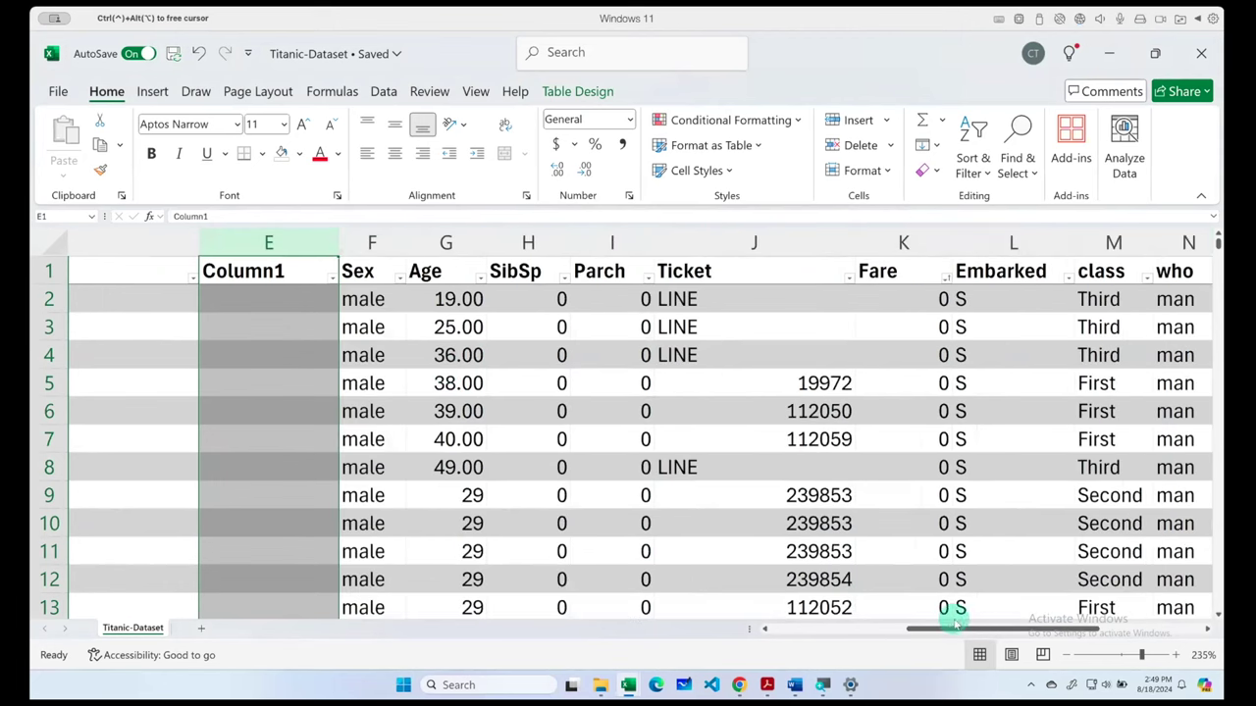
drag(950, 631, 798, 628)
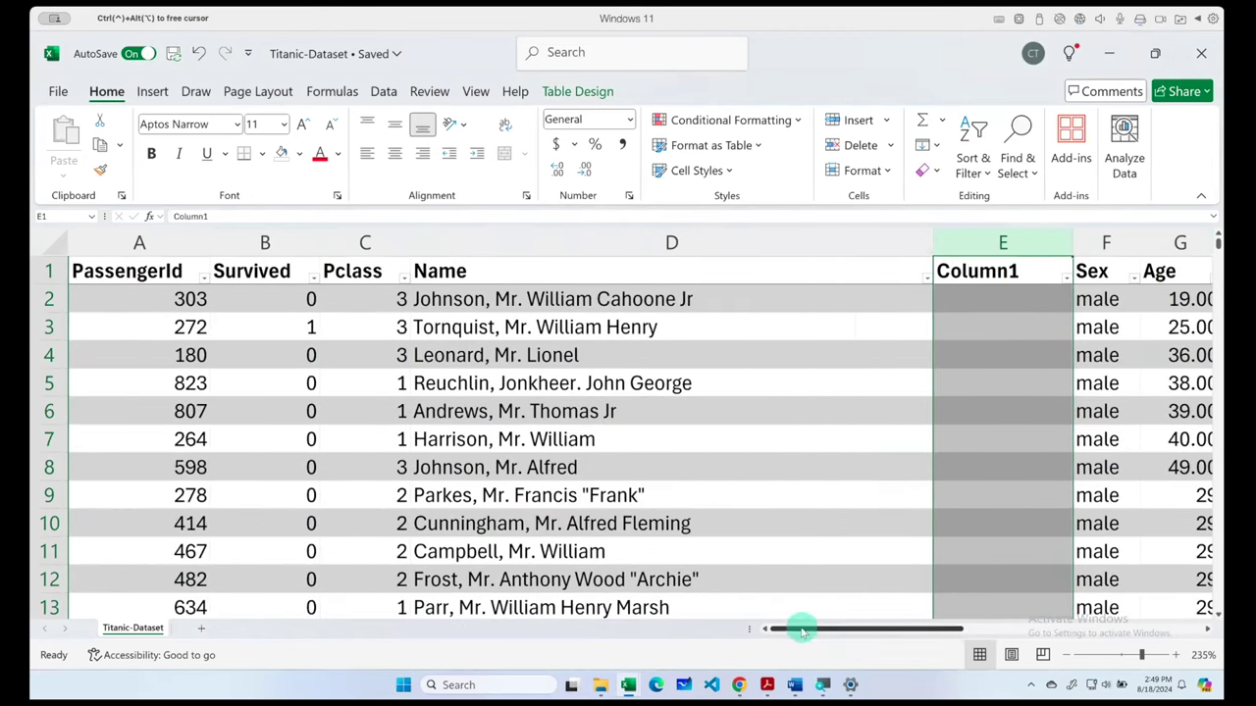
click(649, 247)
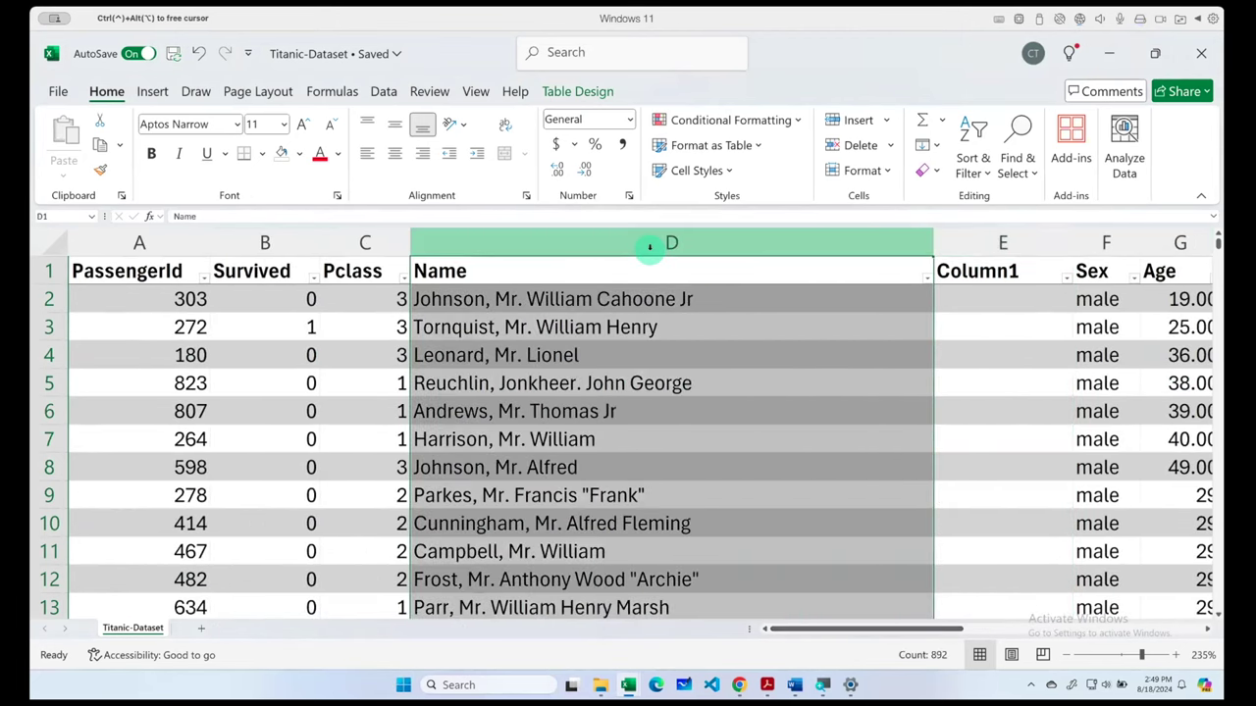
- Switch to the Data tab and select the Name column and cells in column D
click(383, 90)
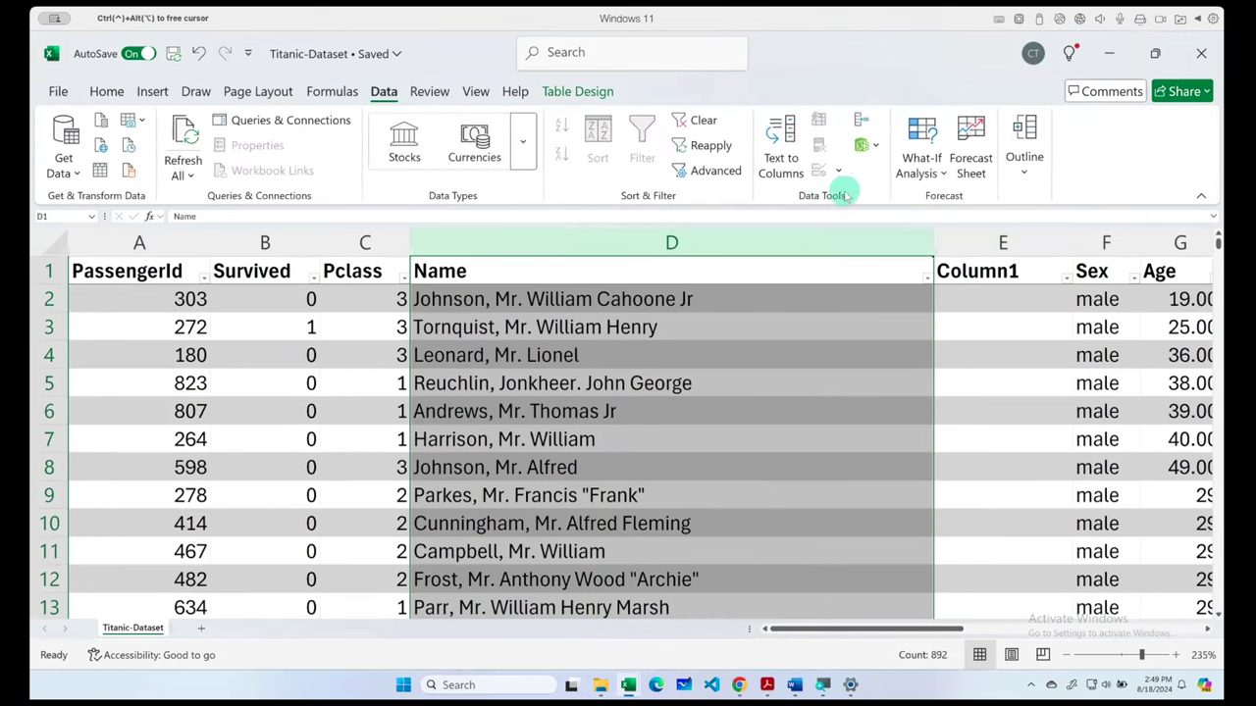
click(598, 280)
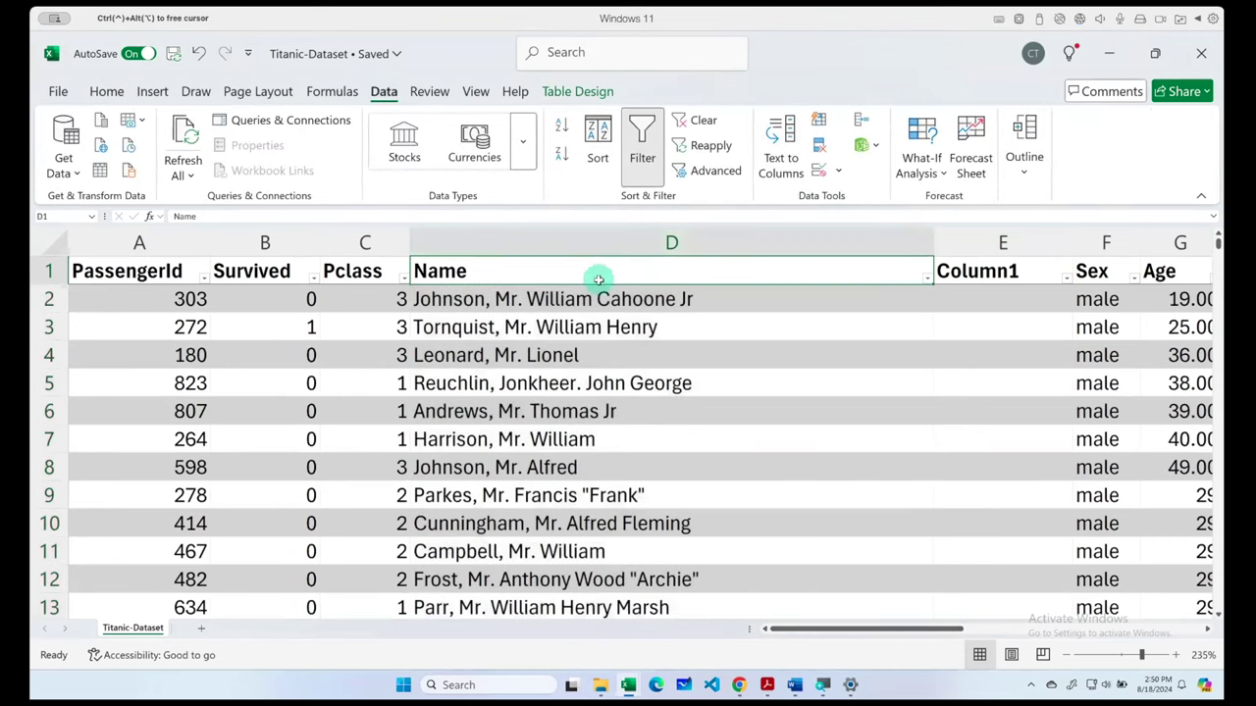
click(686, 247)
click(705, 303)
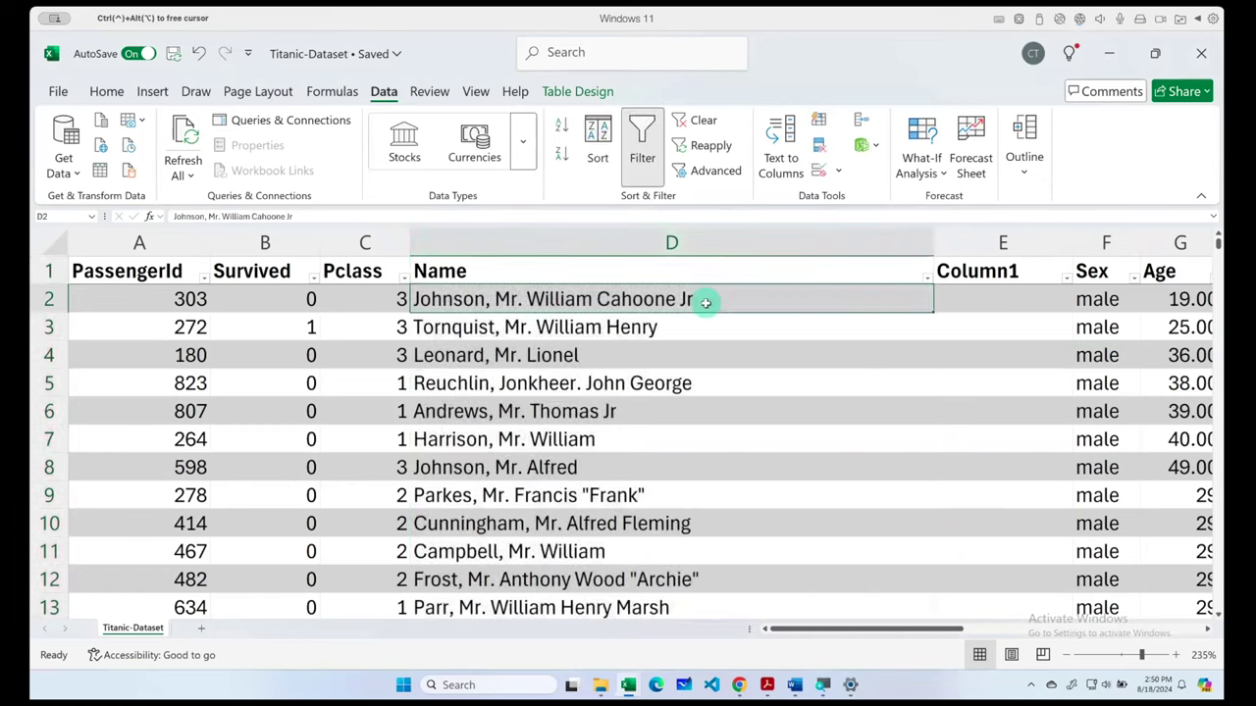
click(797, 264)
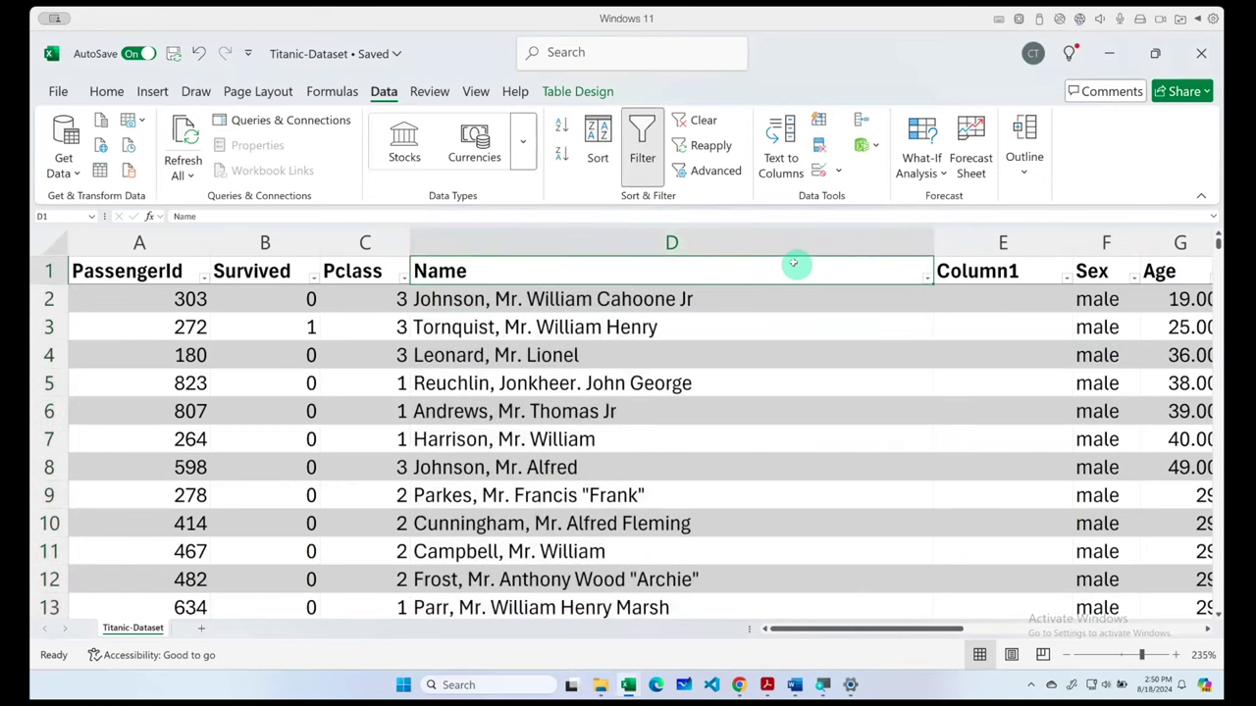
drag(793, 263, 573, 242)
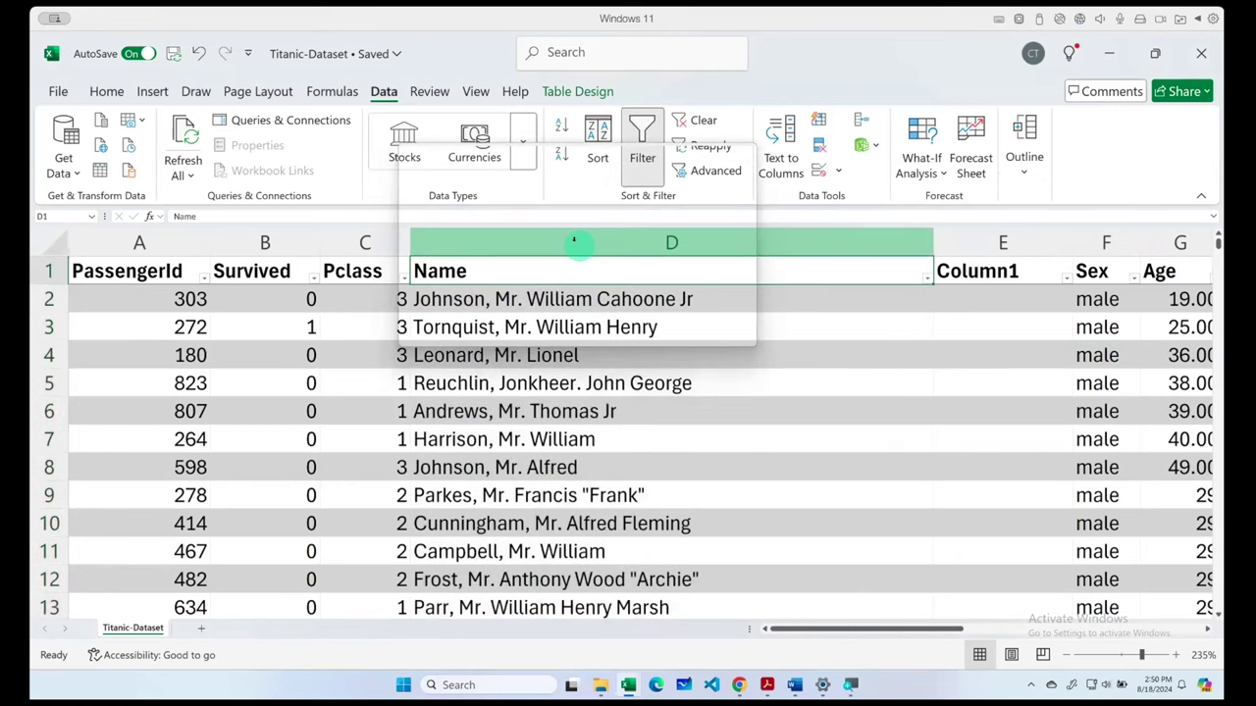
right_click(700, 364)
click(670, 366)
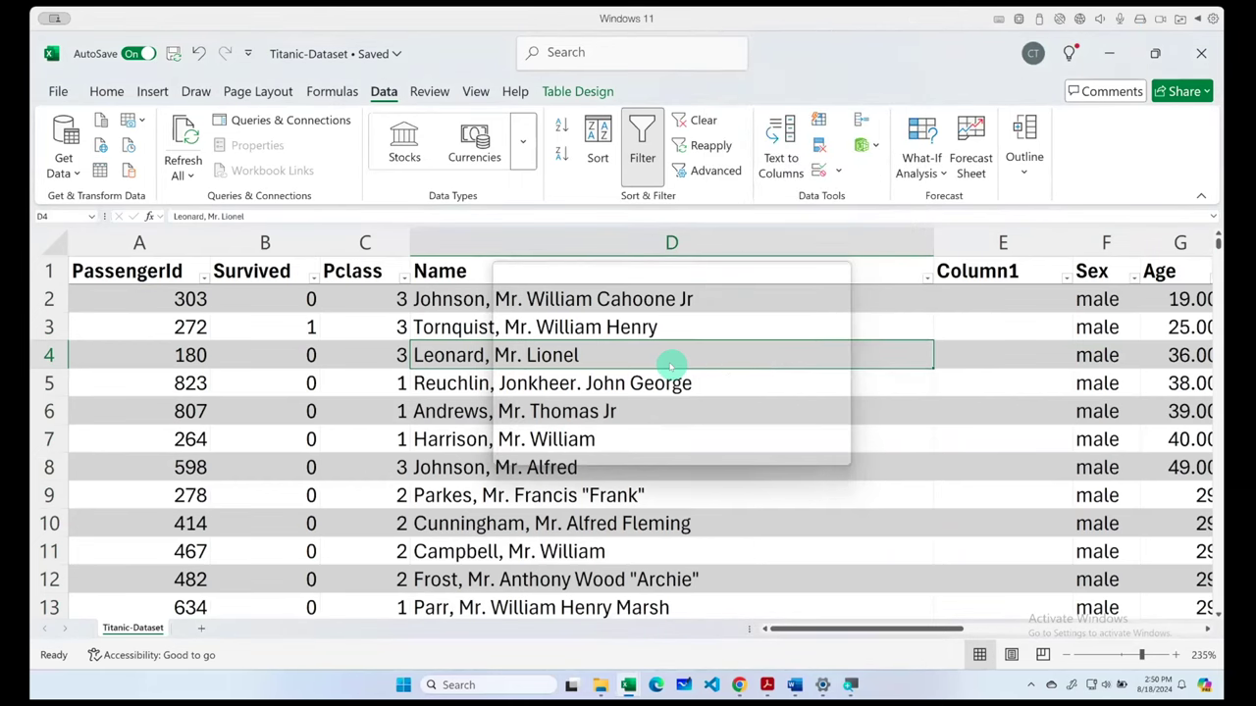
scroll(670, 365, up, 1)
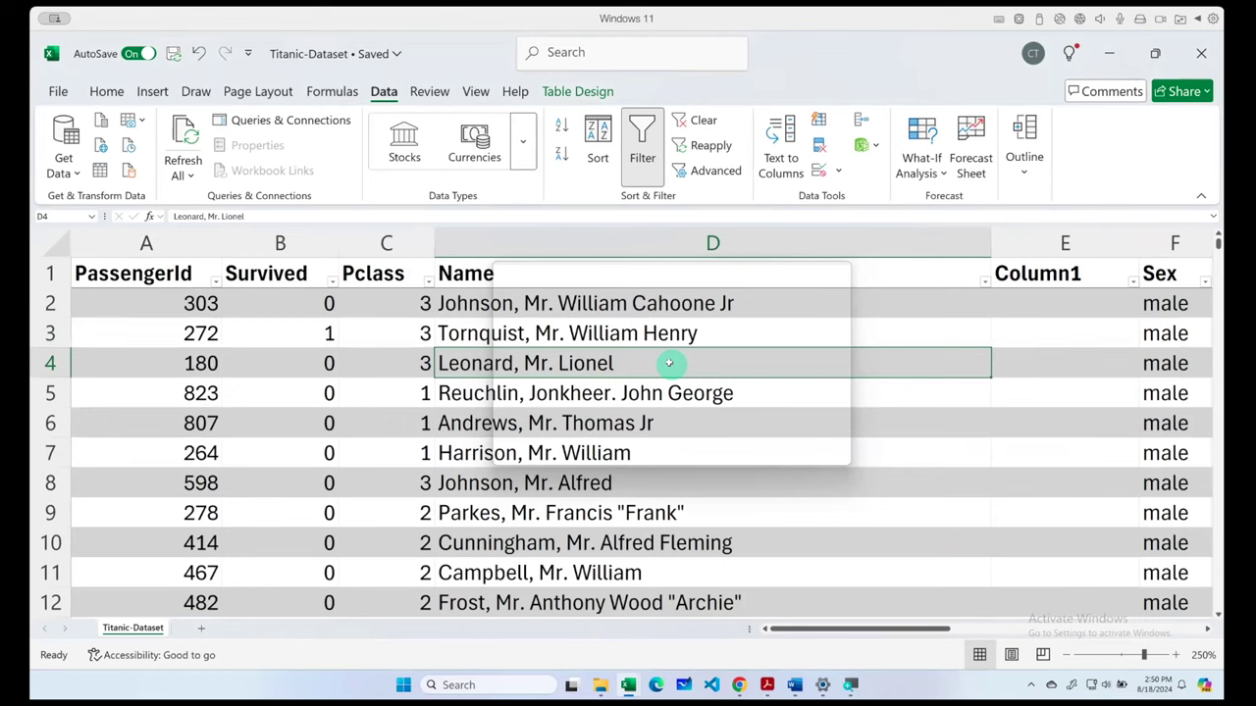
scroll(668, 363, down, 1)
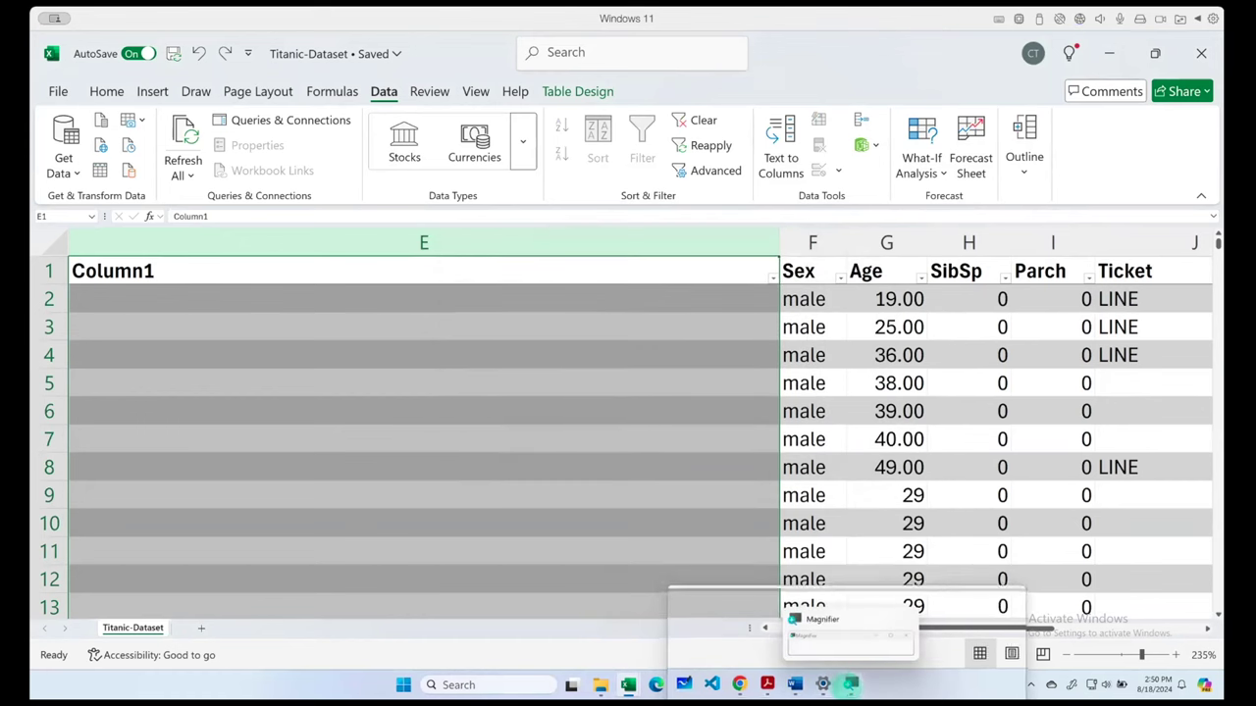
- Open and close Windows Magnifier from the taskbar, then select cell E6
click(850, 685)
right_click(850, 685)
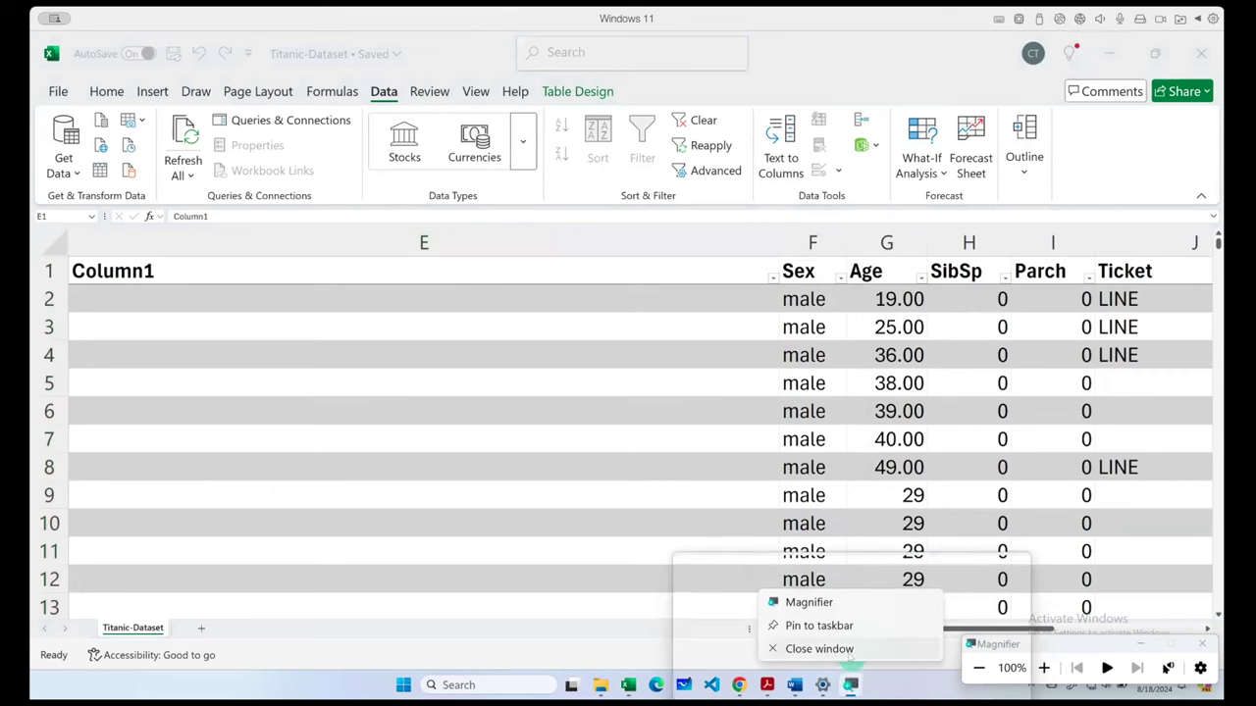
click(850, 656)
click(616, 398)
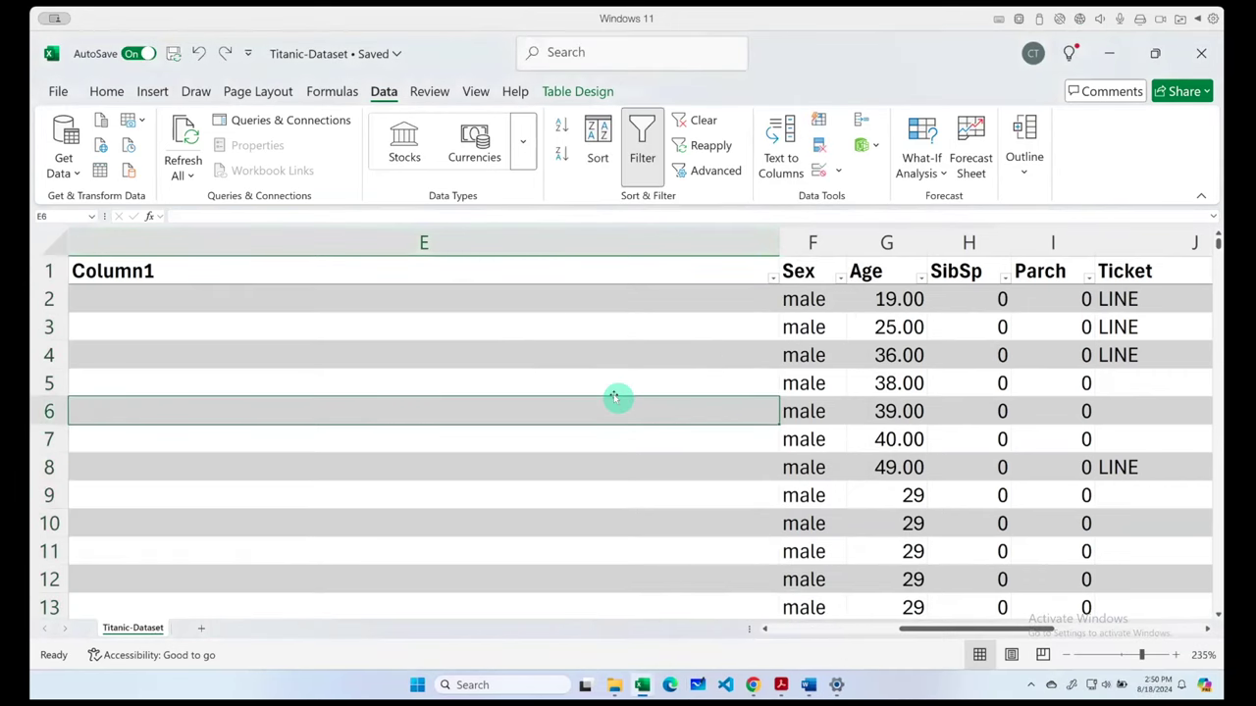
scroll(614, 396, left, 1)
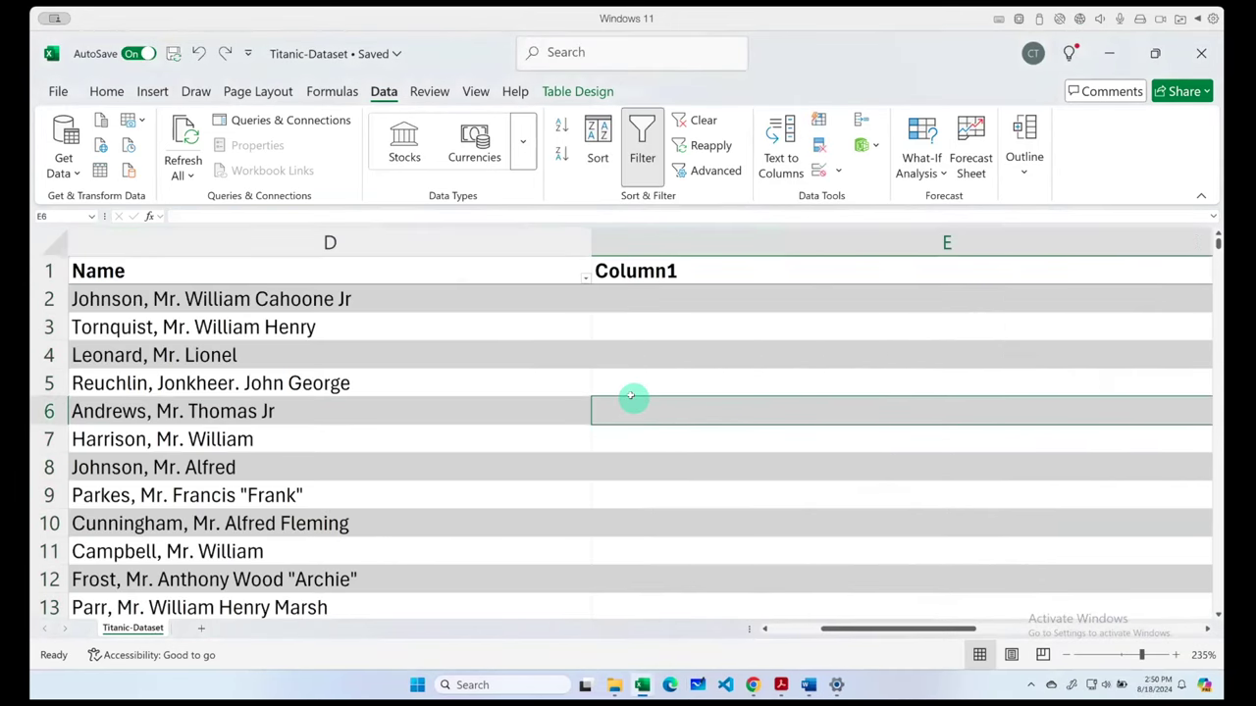
- Turn Magnifier on with Win+Plus, close it again, and reselect the Name column
key(super+plus)
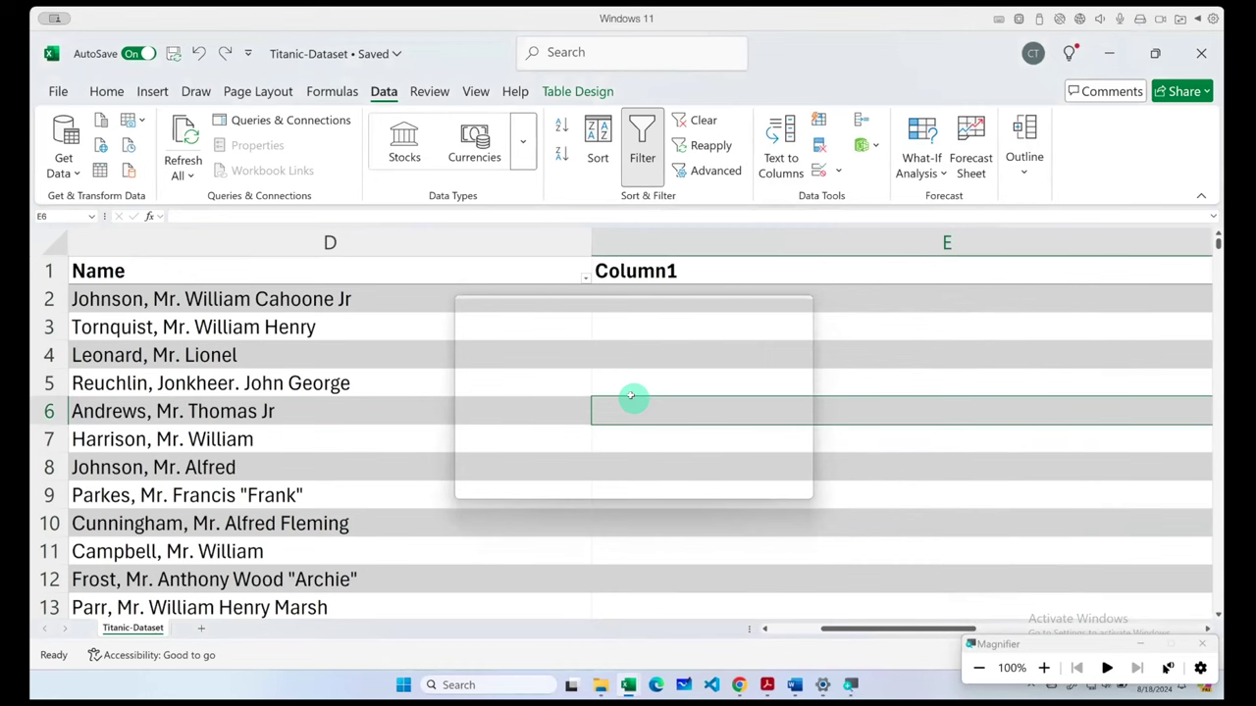
click(850, 685)
right_click(849, 685)
click(814, 647)
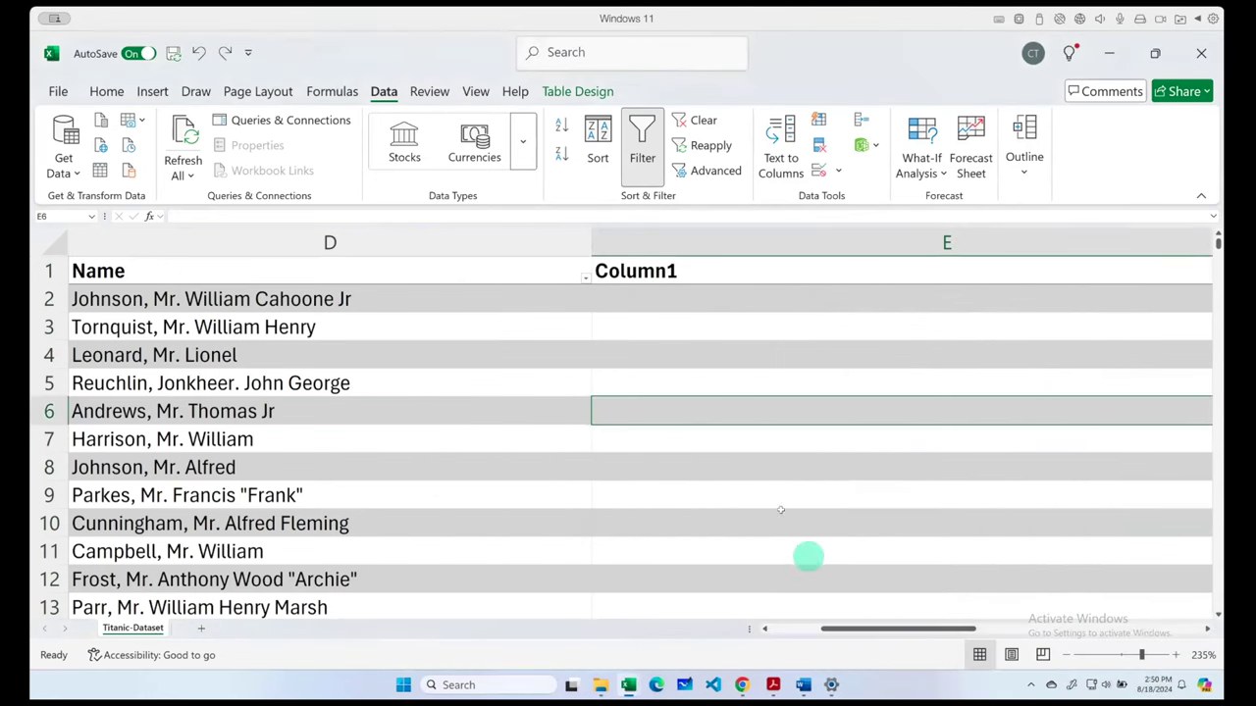
click(371, 266)
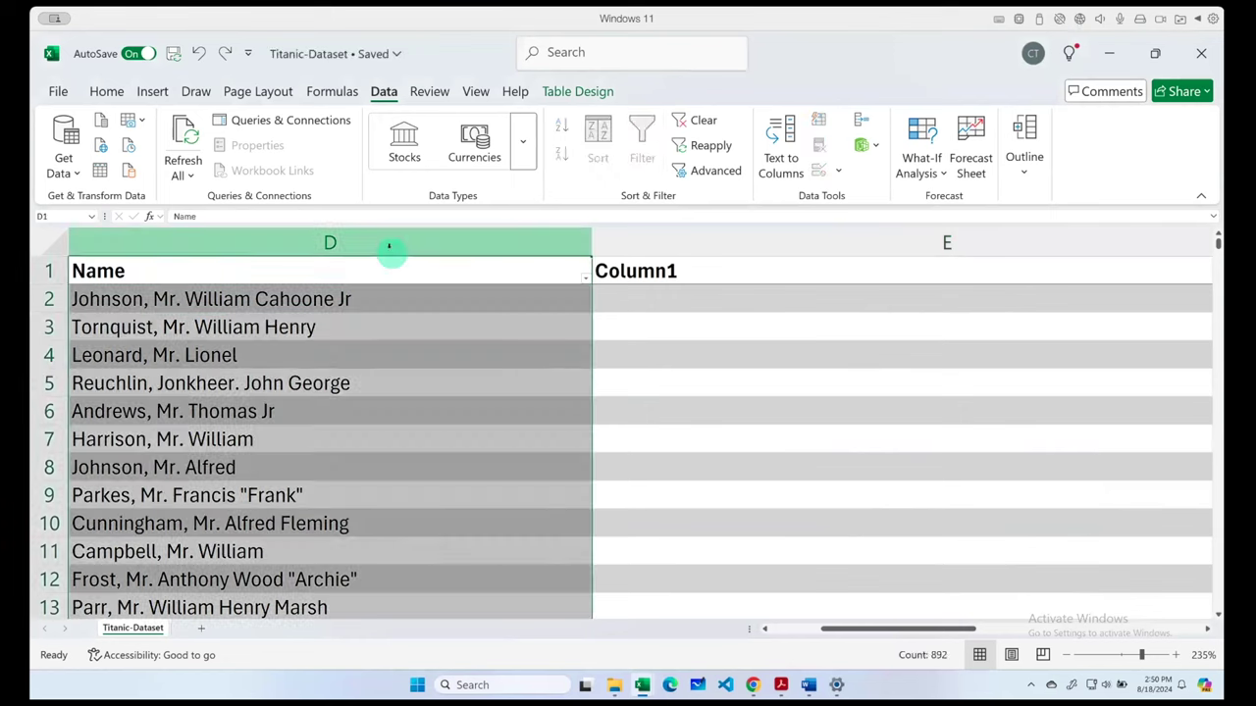
click(367, 272)
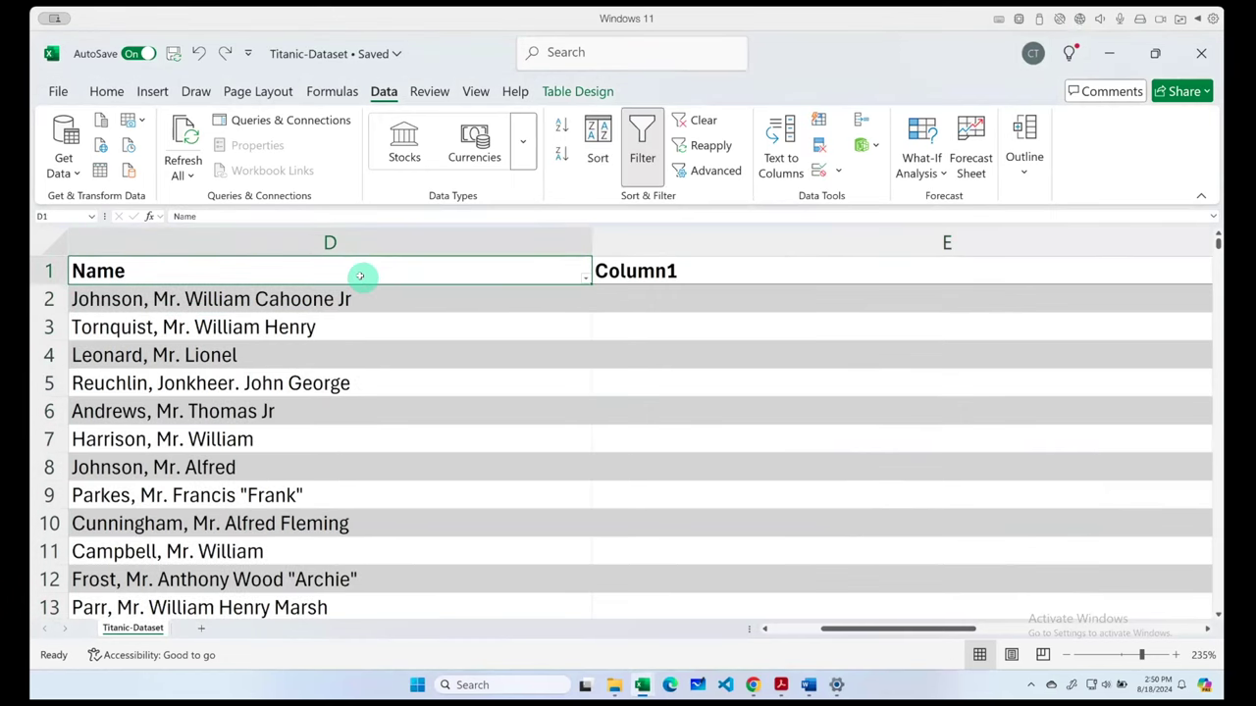
- Turn off the filter buttons, select the Name column, and start Text to Columns (Delimited)
click(641, 147)
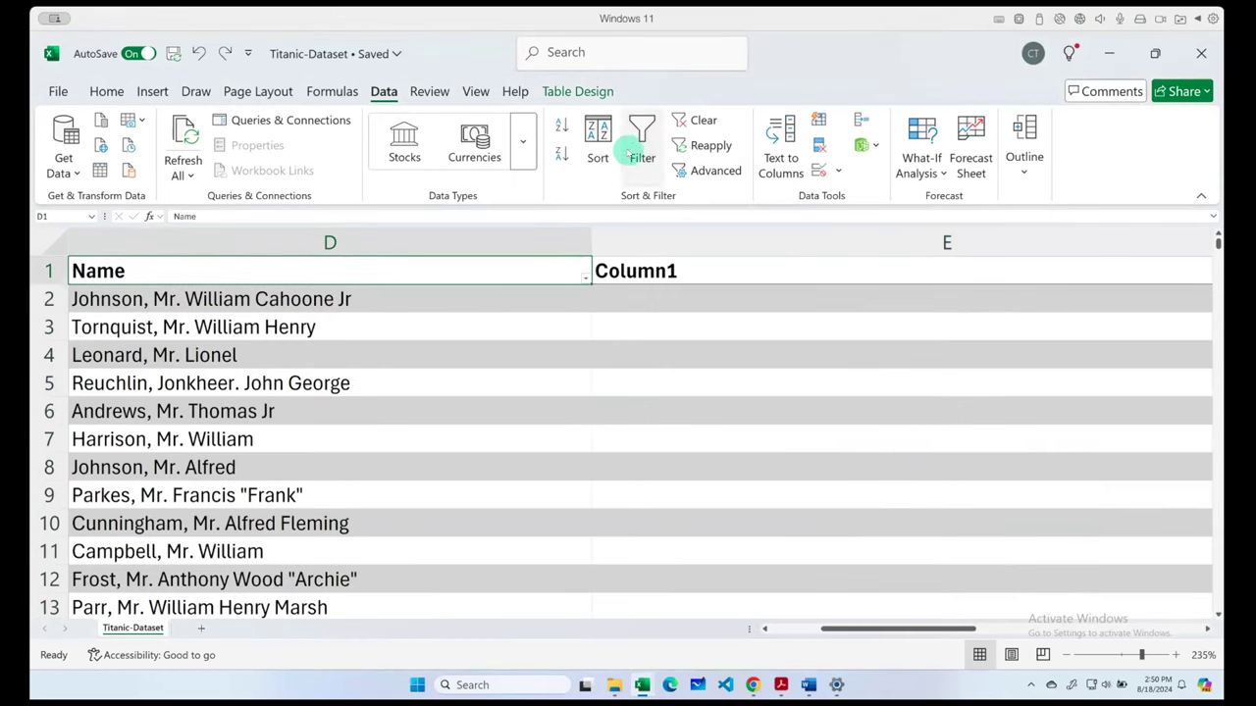
click(442, 264)
click(425, 246)
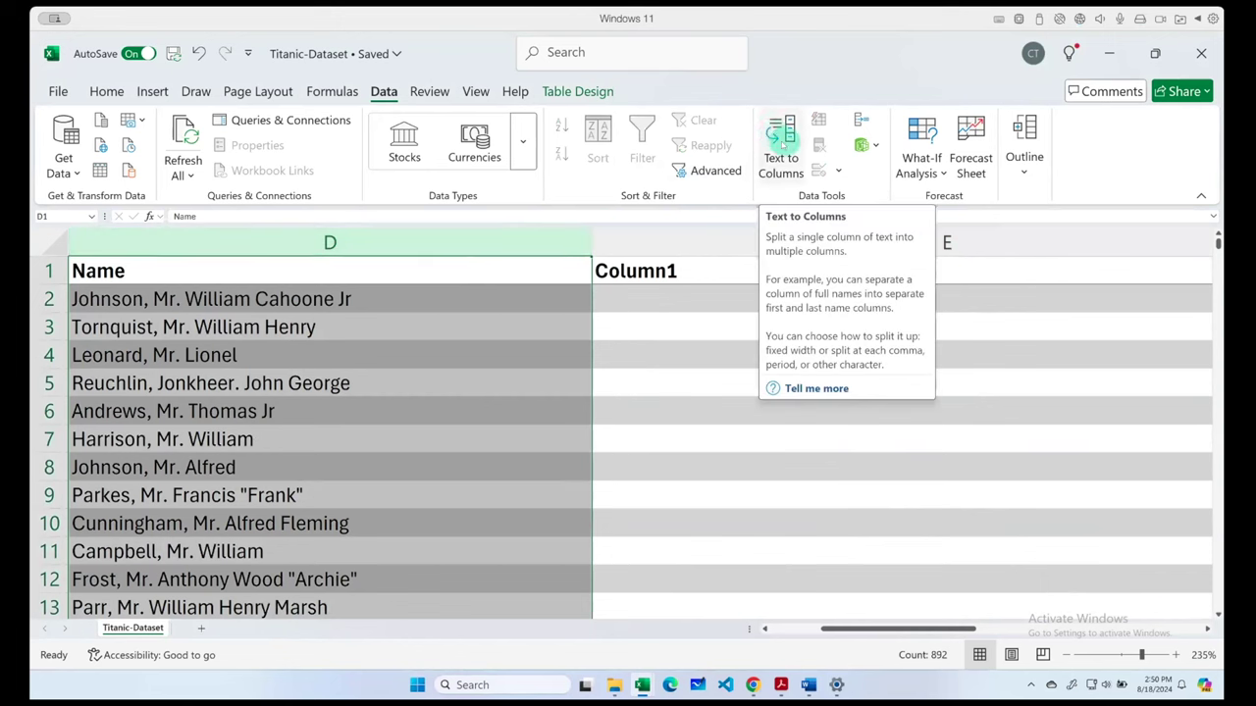
click(800, 133)
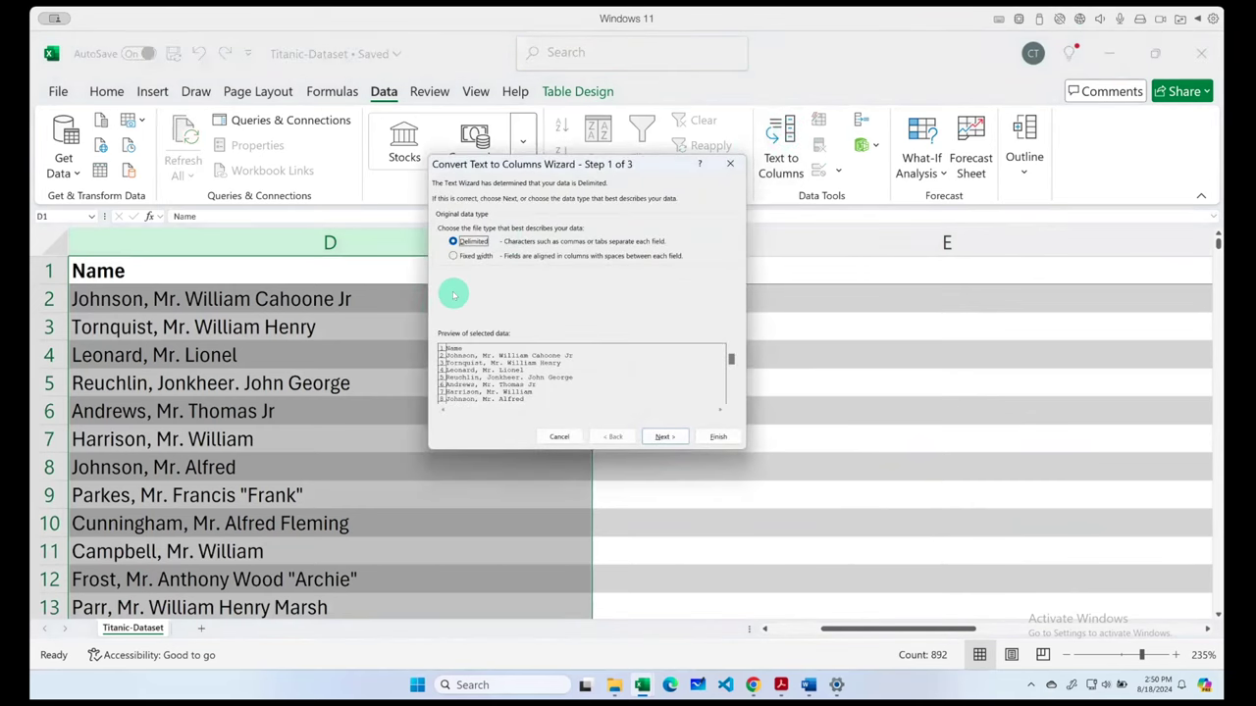
- Zoom in on the wizard with Windows Magnifier, then turn Magnifier off
key(super+plus)
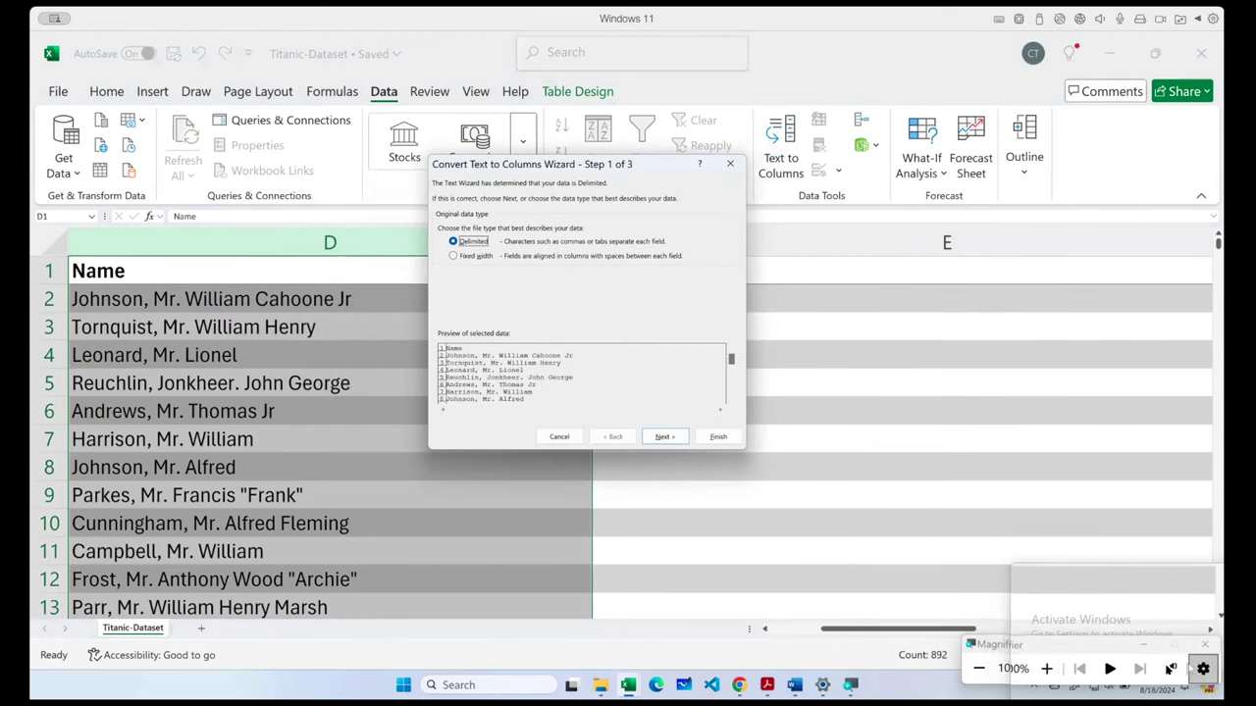
click(1199, 667)
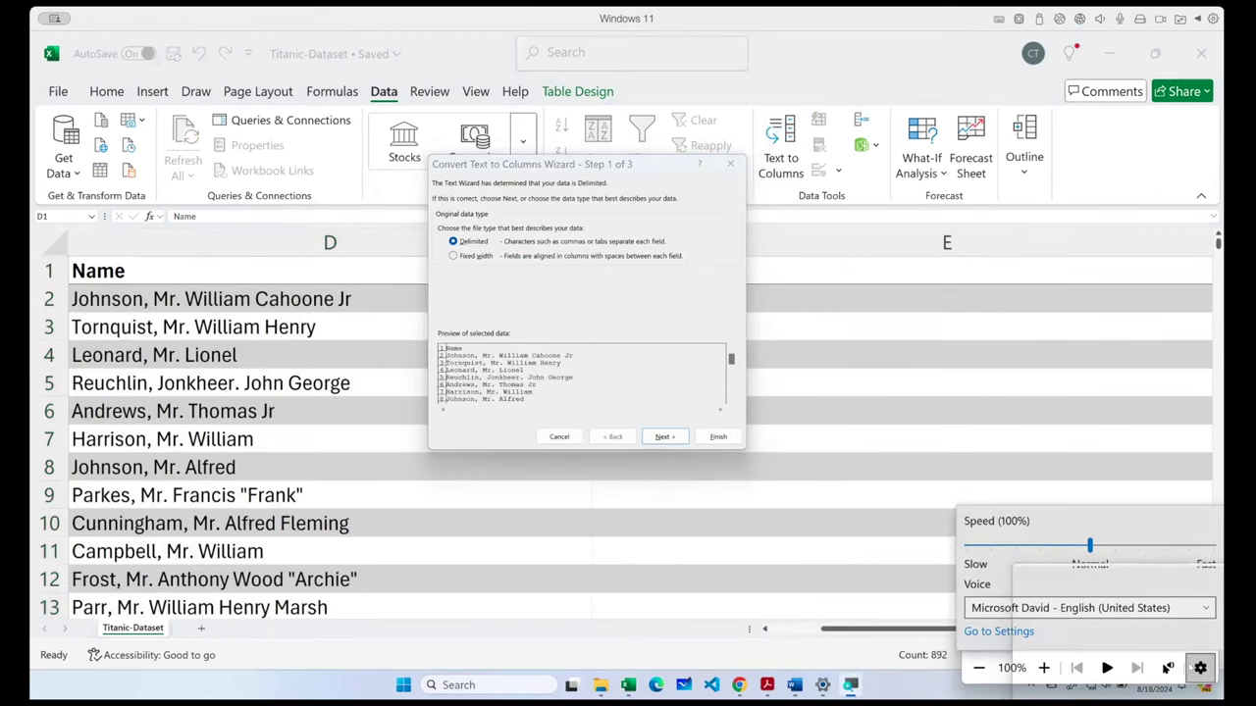
drag(1090, 545, 1090, 545)
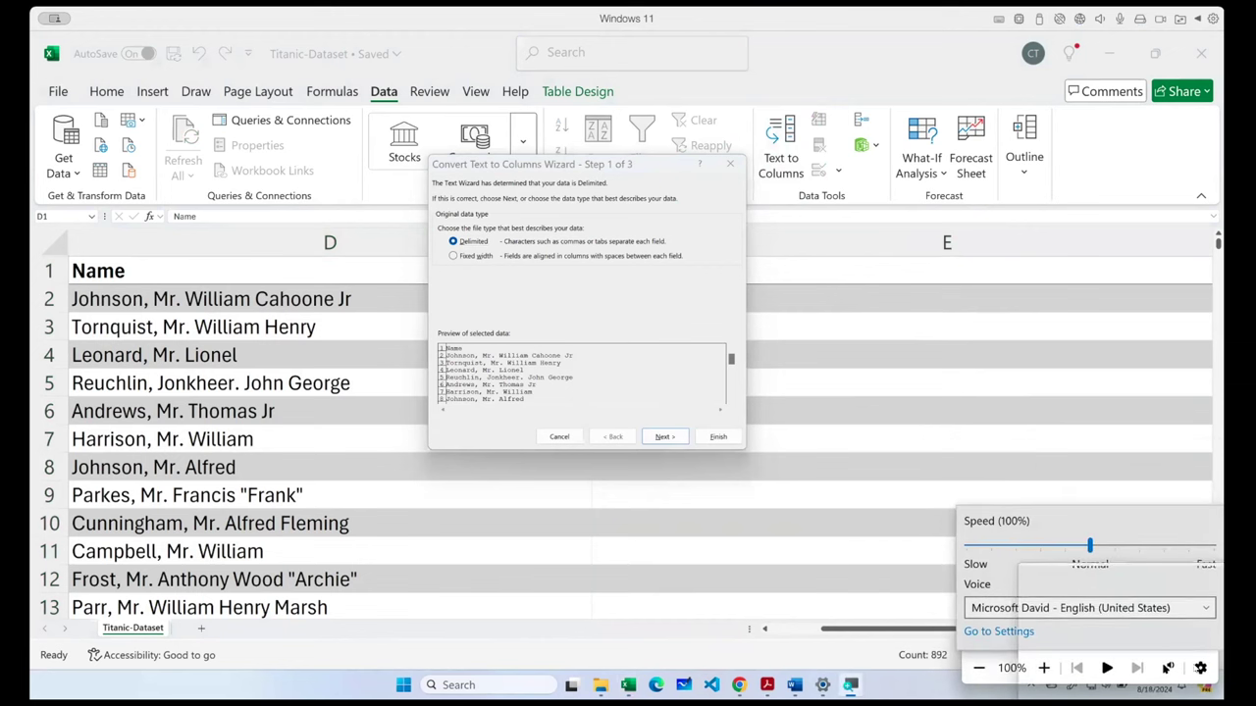
key(Escape)
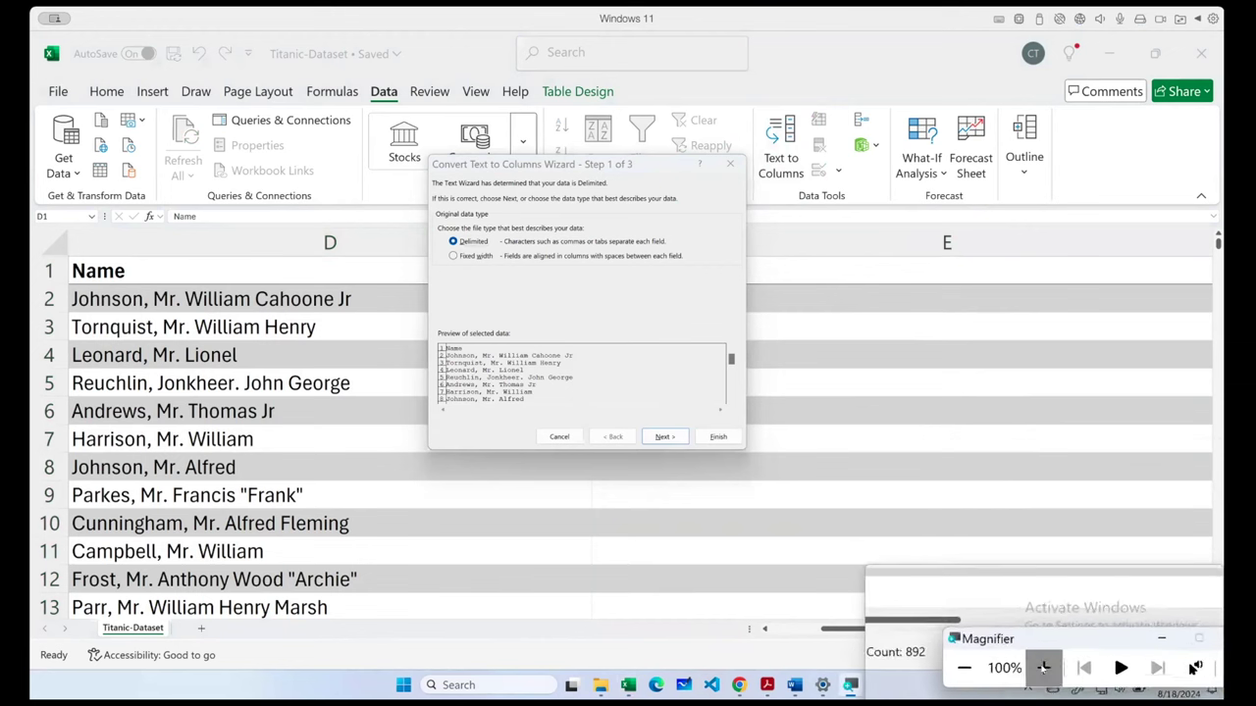
click(1043, 668)
click(1043, 668)
click(1043, 668)
click(1043, 668)
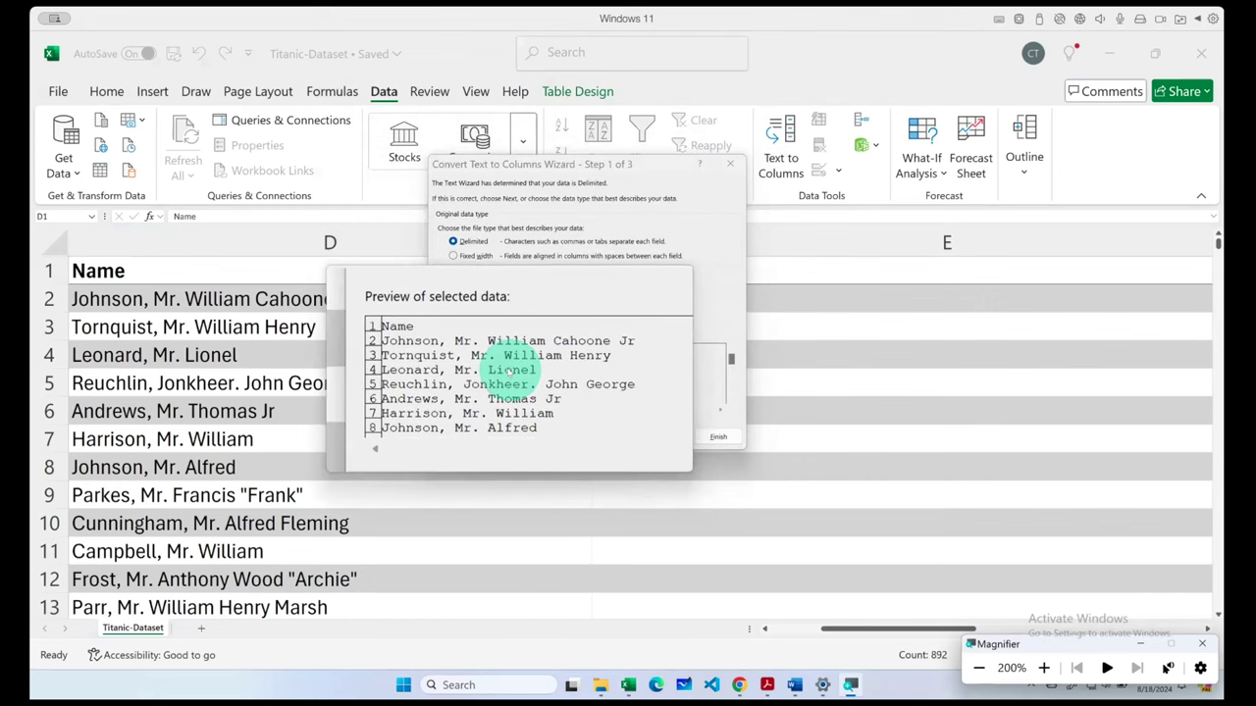
key(super+minus)
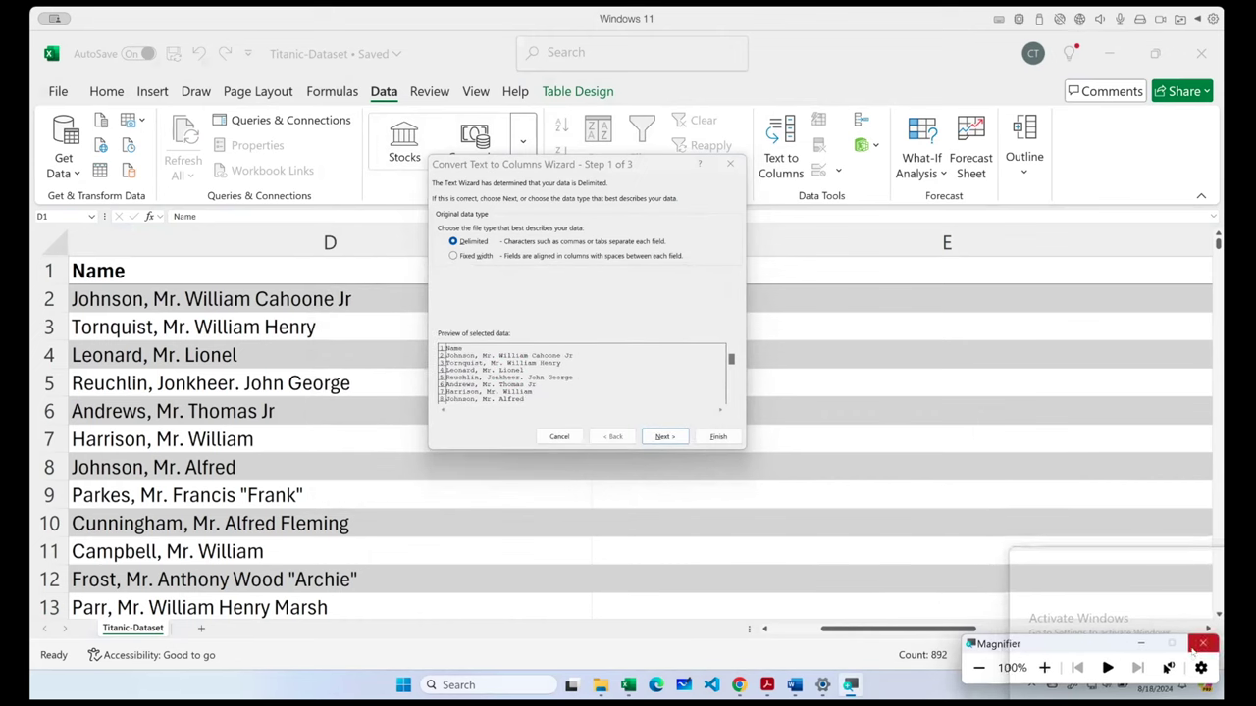
click(1203, 645)
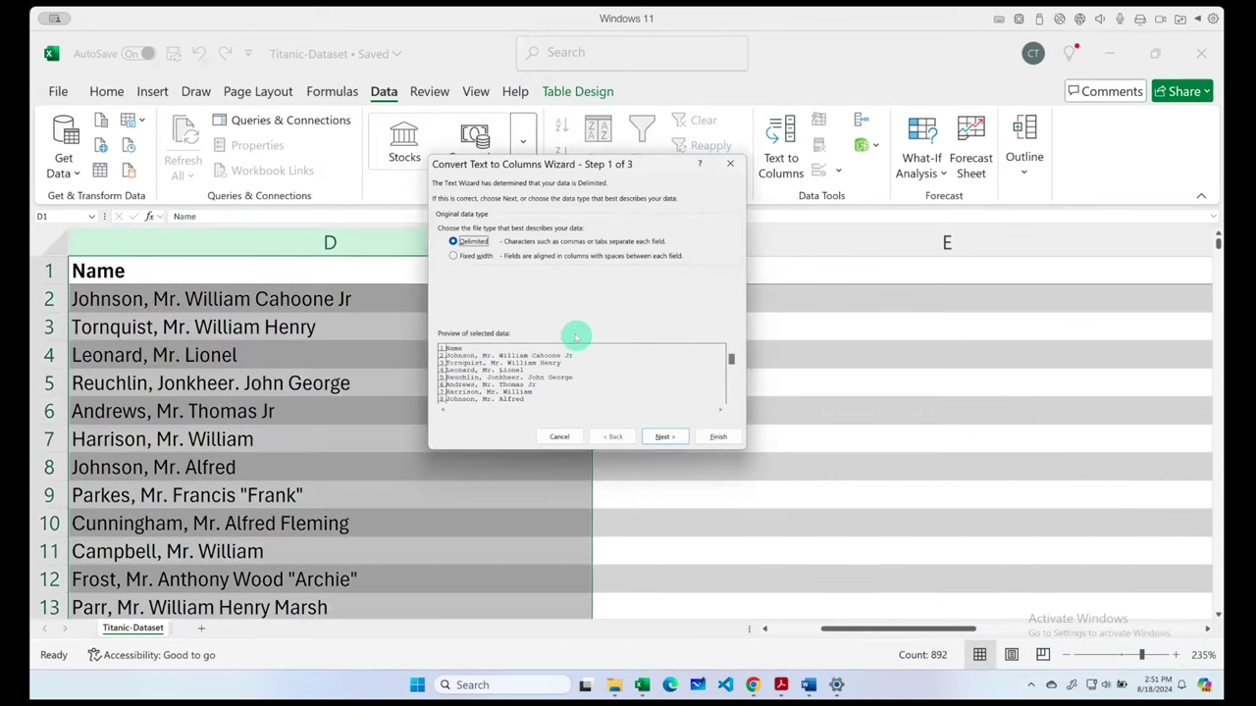
- Split the names with Comma as the delimiter and finish the wizard
click(653, 438)
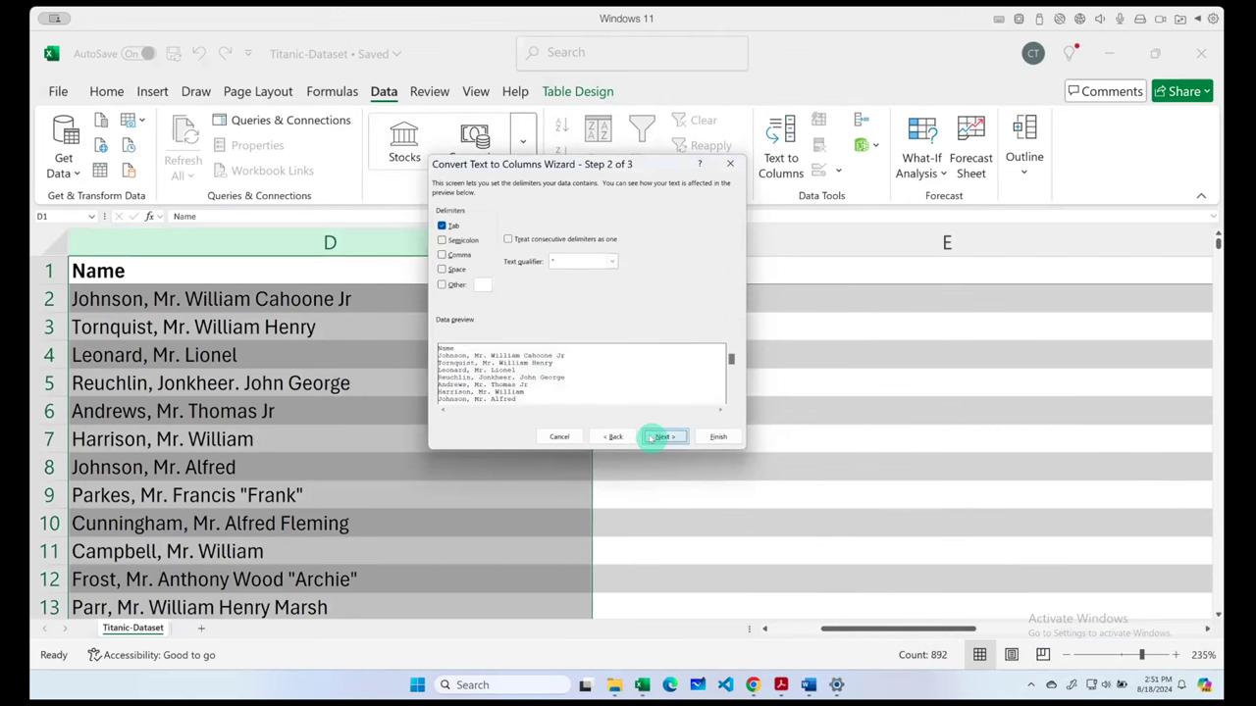
click(442, 255)
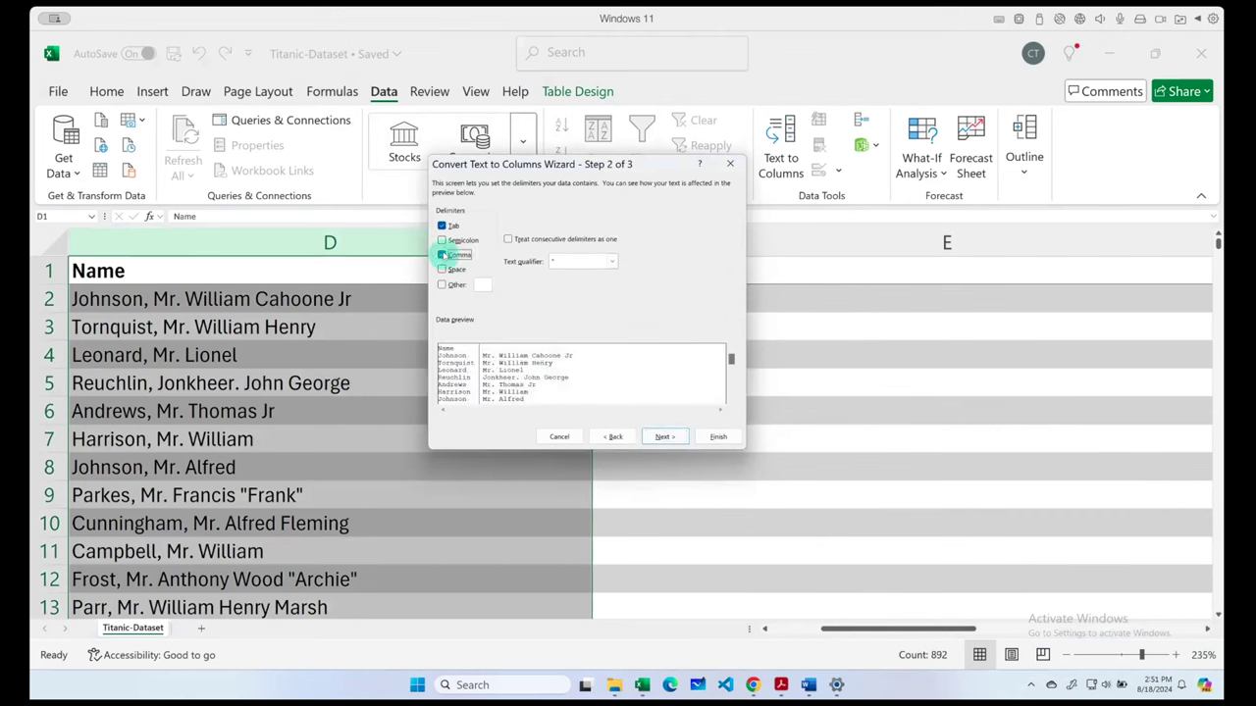
click(677, 436)
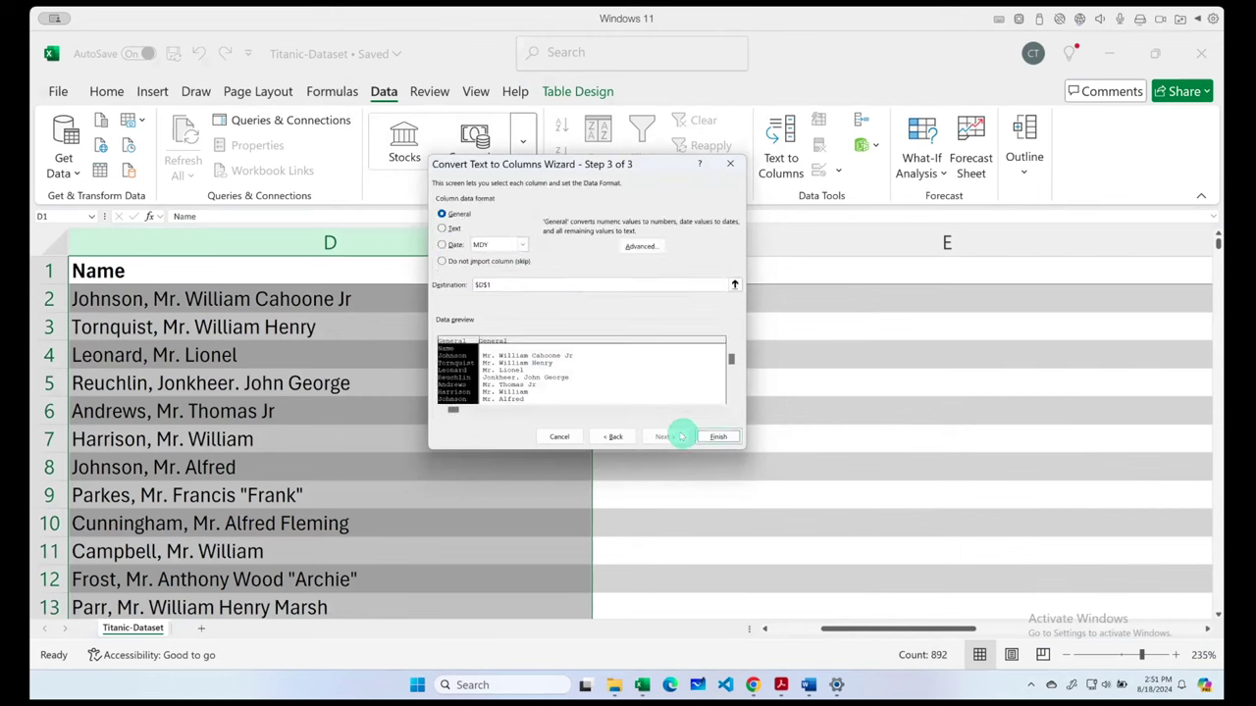
click(717, 437)
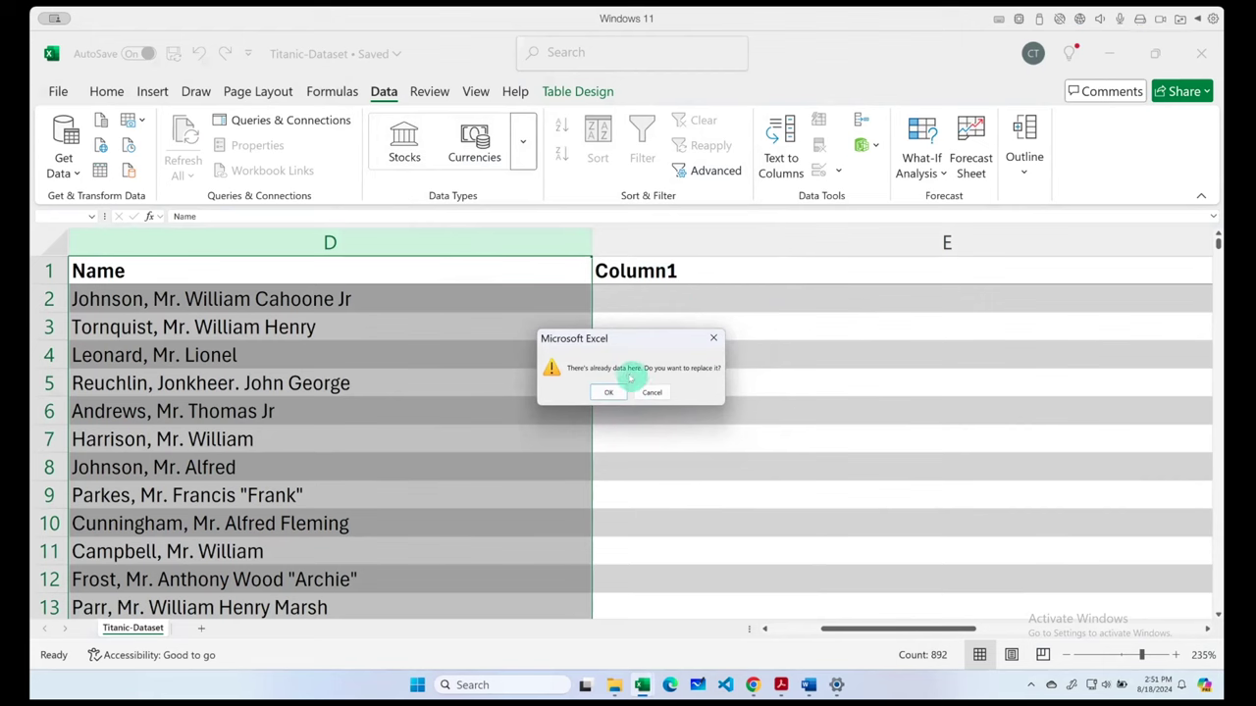
- Confirm replacing column E's data, then review the surname and Column1 cells
click(607, 392)
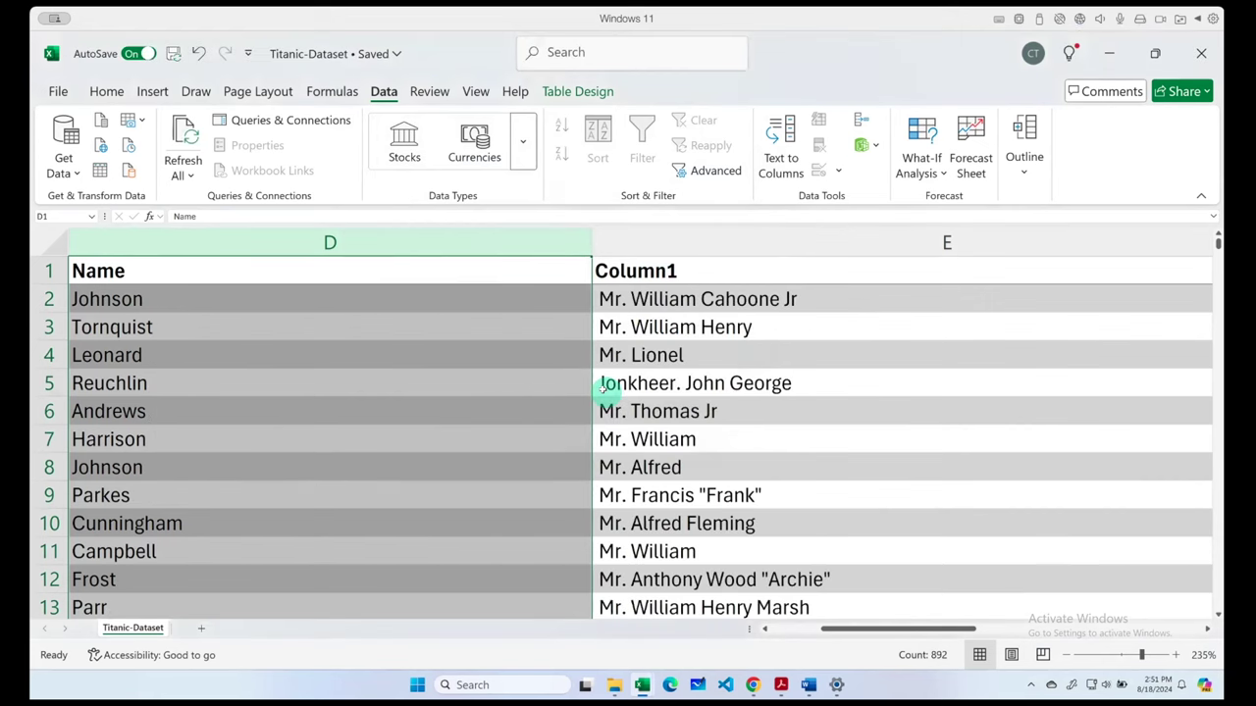
click(662, 278)
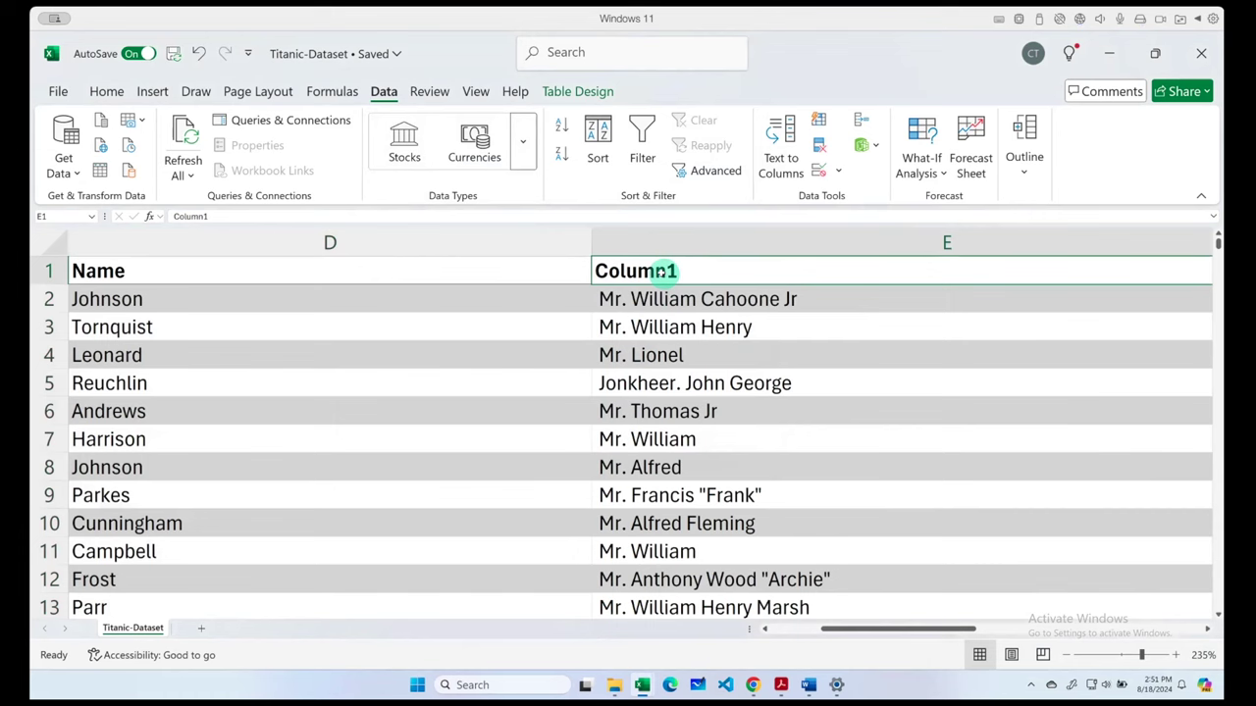
click(398, 260)
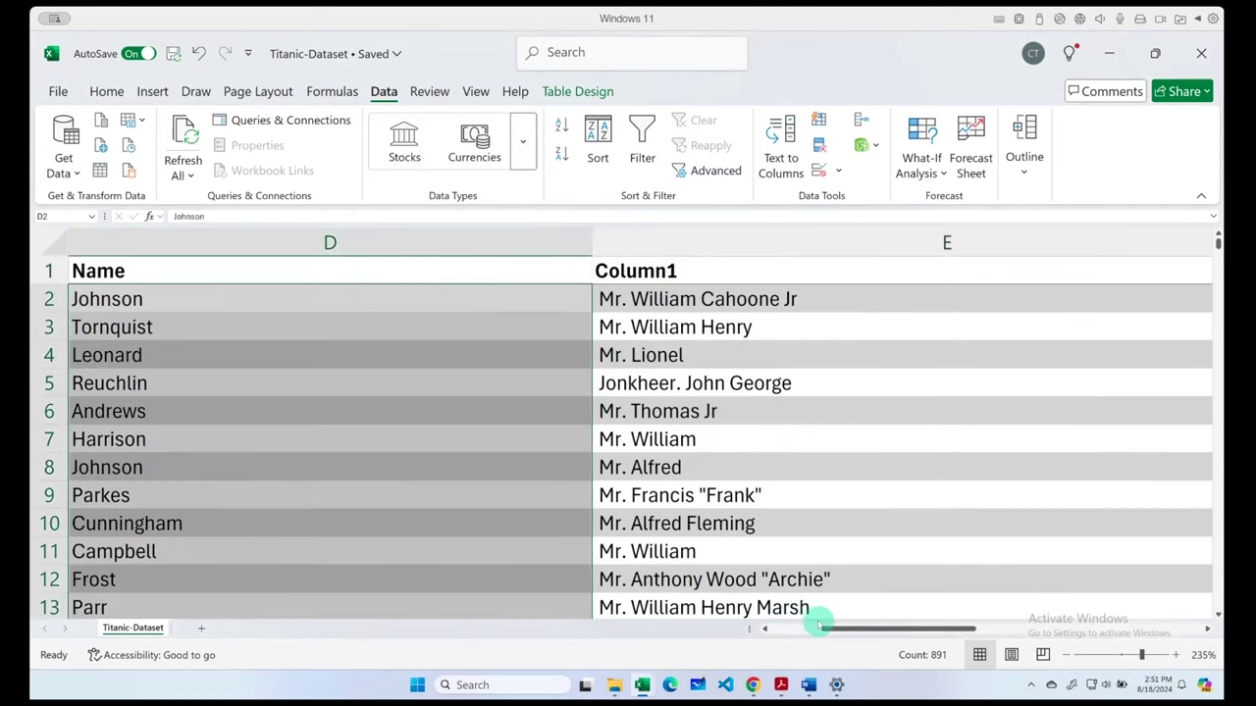
drag(819, 625, 795, 628)
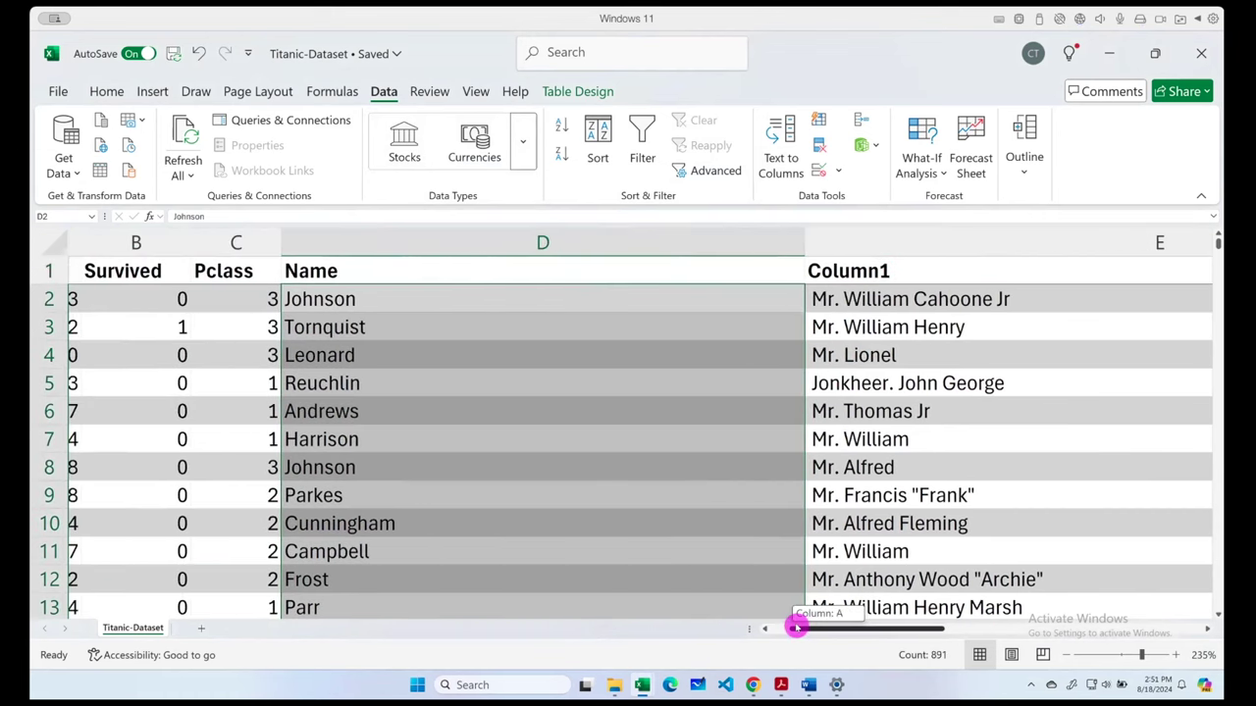
click(442, 317)
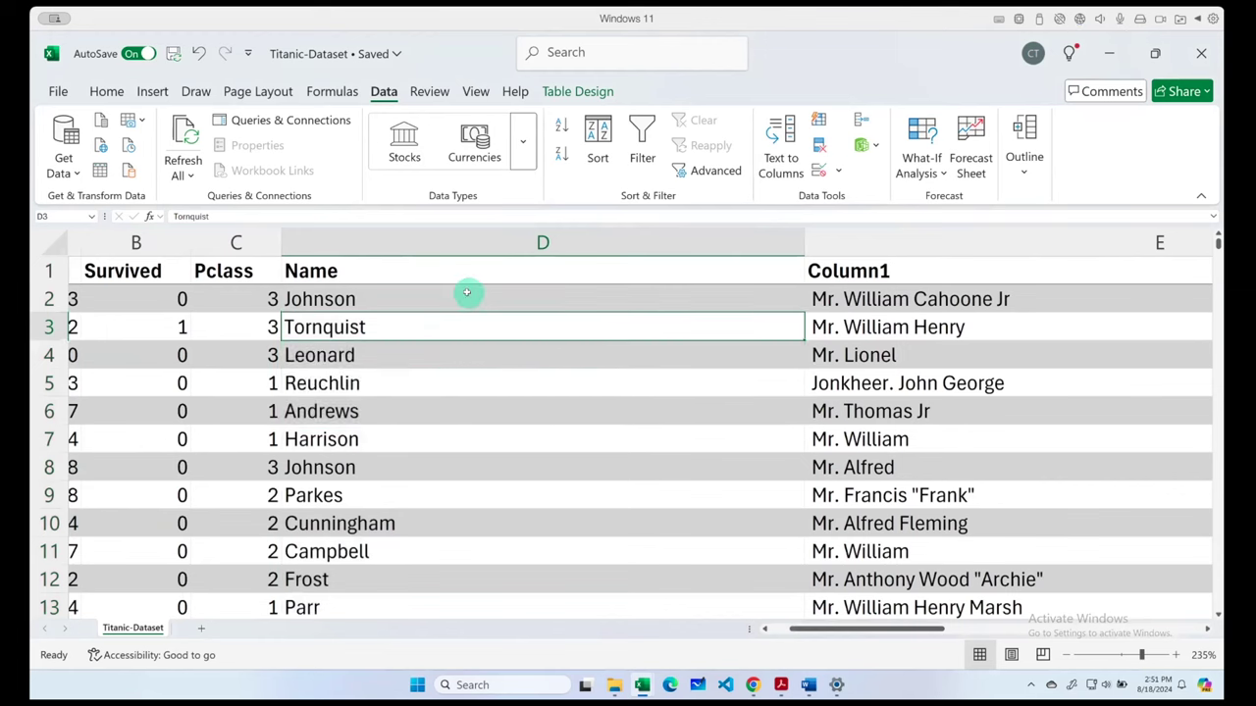
click(469, 282)
click(907, 275)
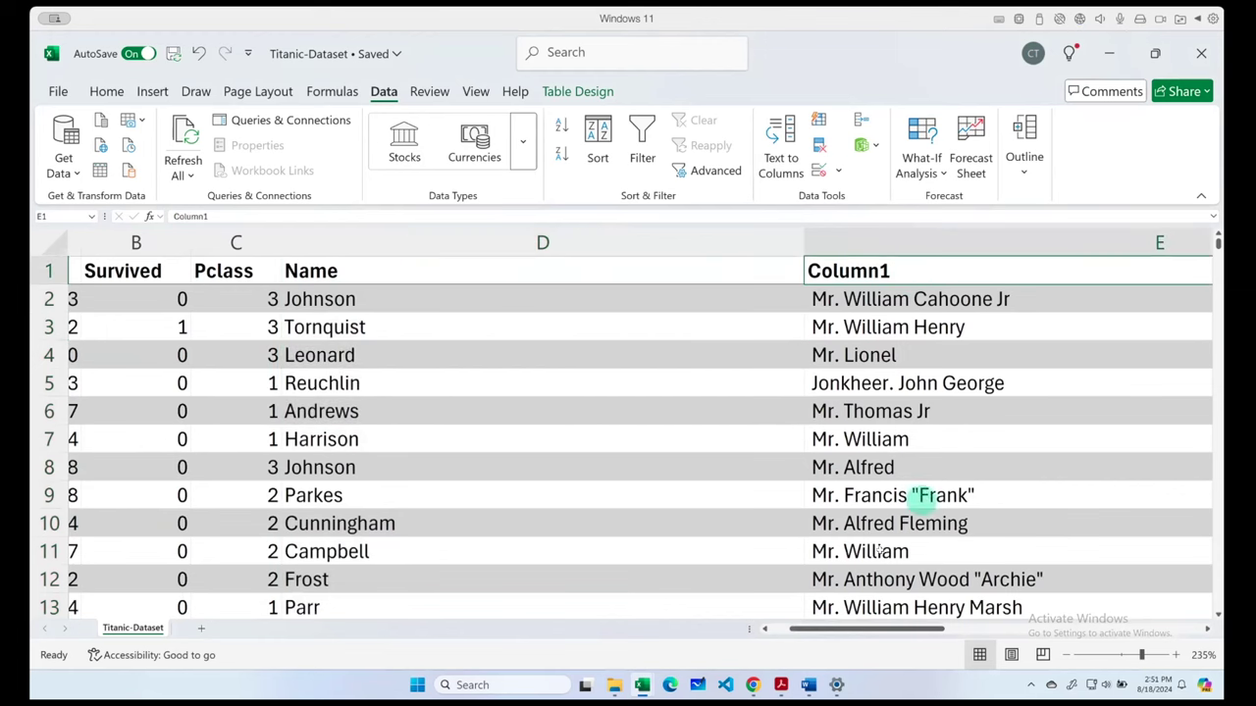
scroll(876, 556, down, 1)
scroll(814, 491, up, 1)
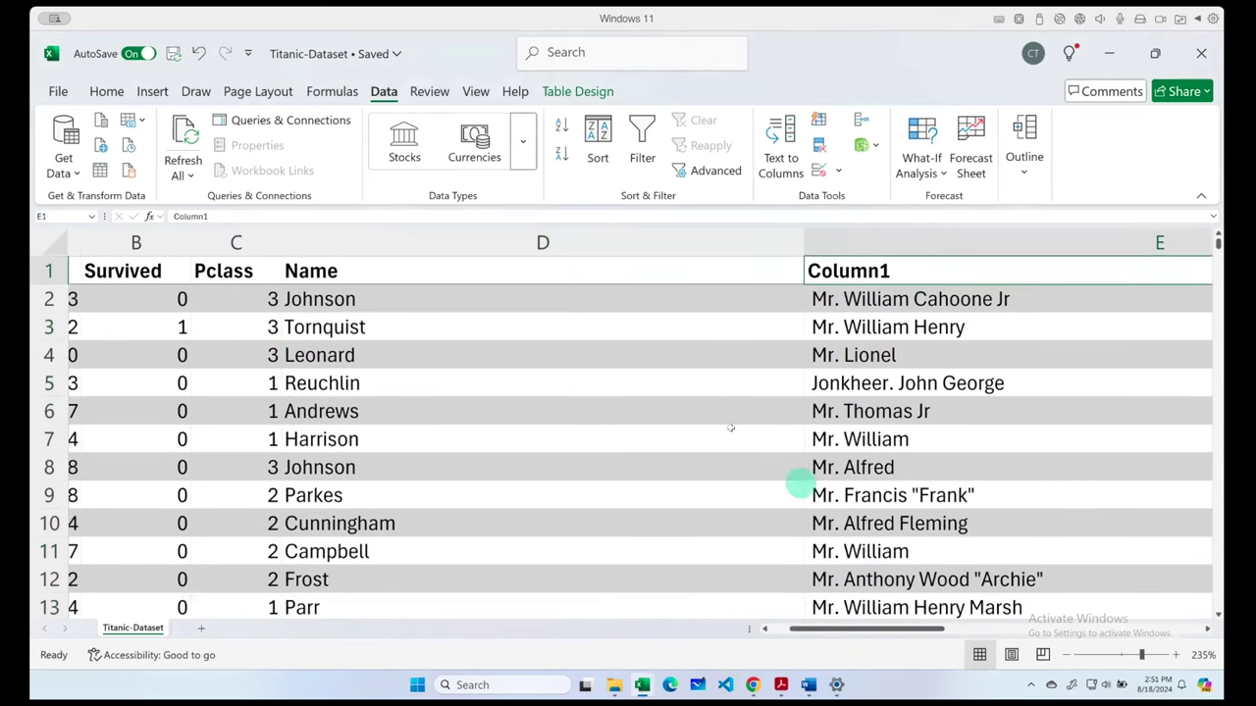
- Rename the D1 header from Name to Last Name
double_click(560, 284)
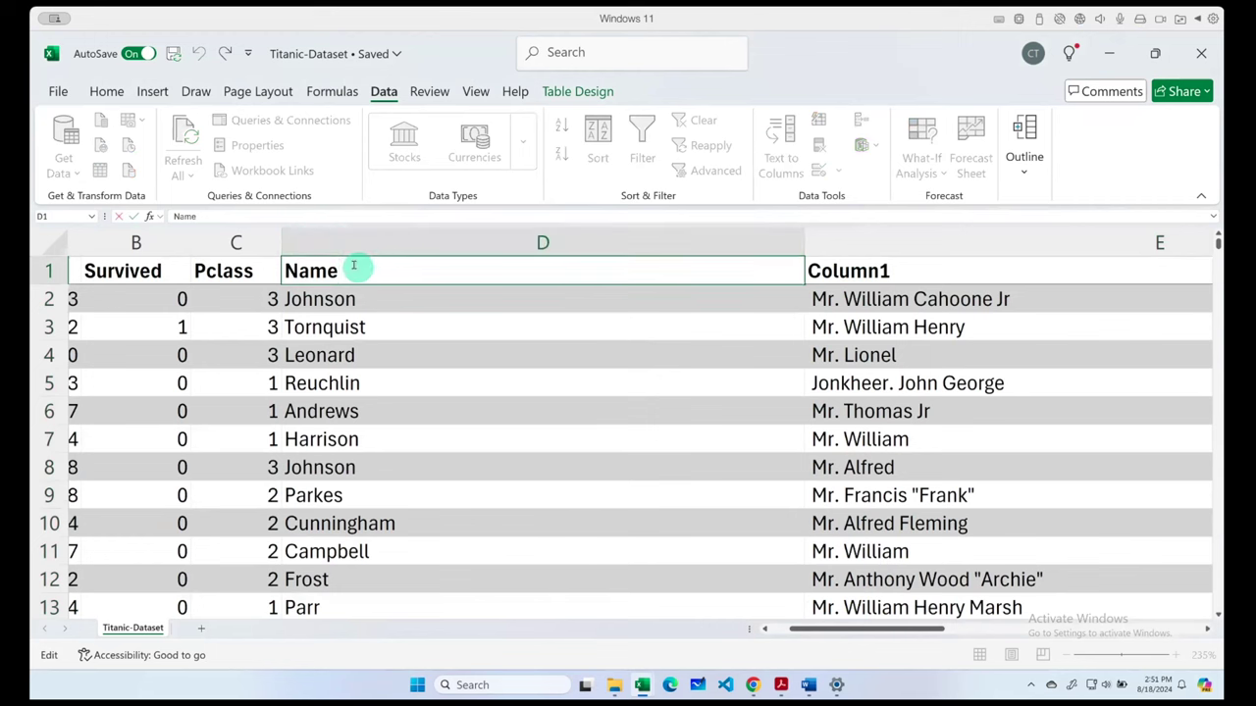
drag(356, 267, 301, 267)
text(L)
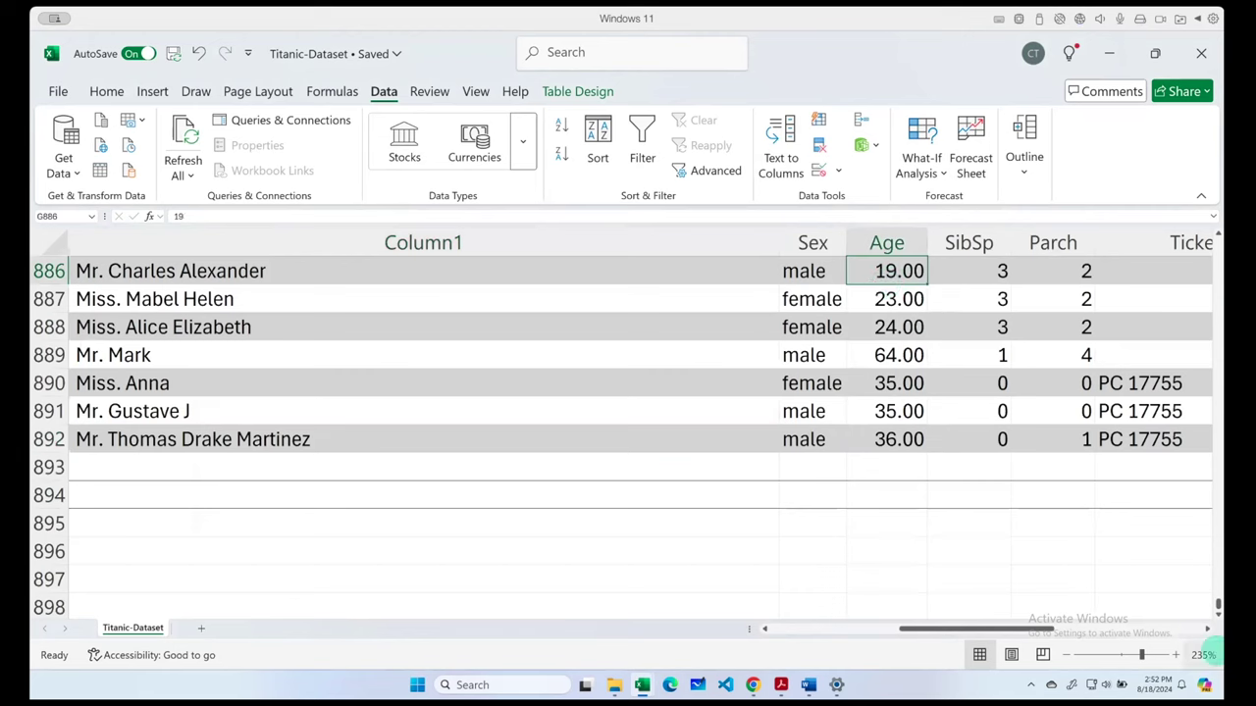
drag(1020, 628, 880, 628)
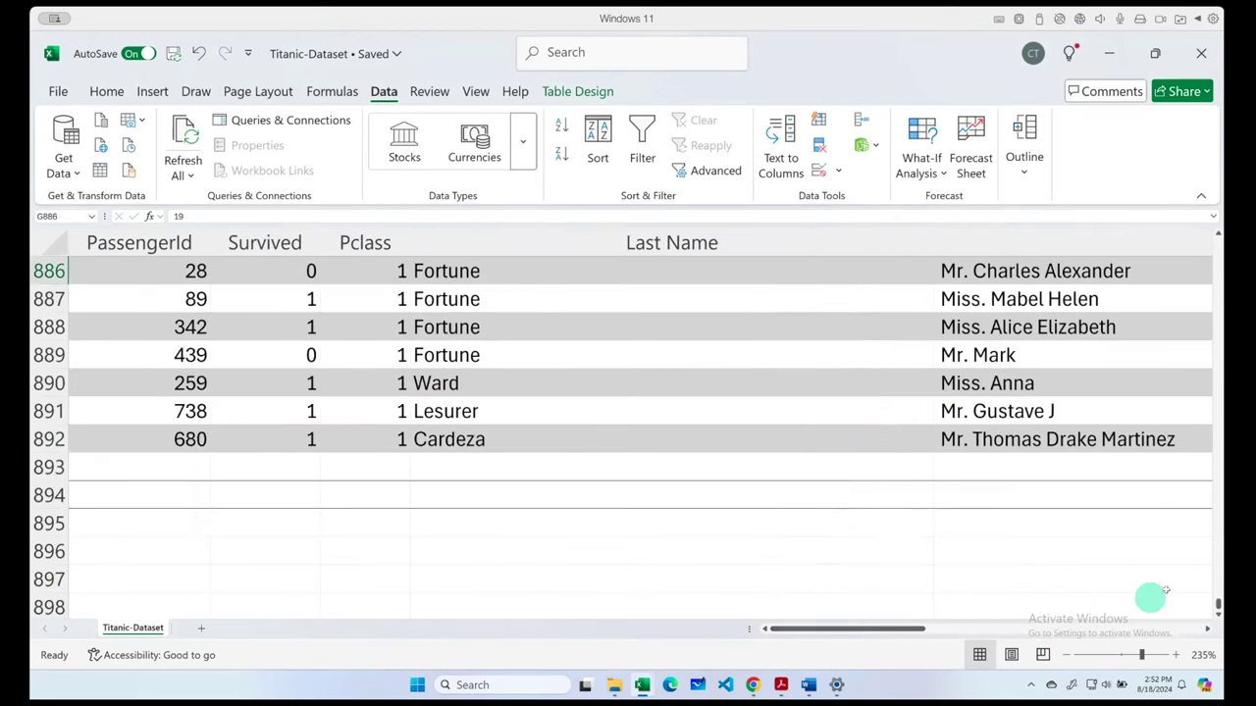
drag(1216, 605, 1217, 238)
- Rename the E1 header from Column1 to First Name
double_click(984, 272)
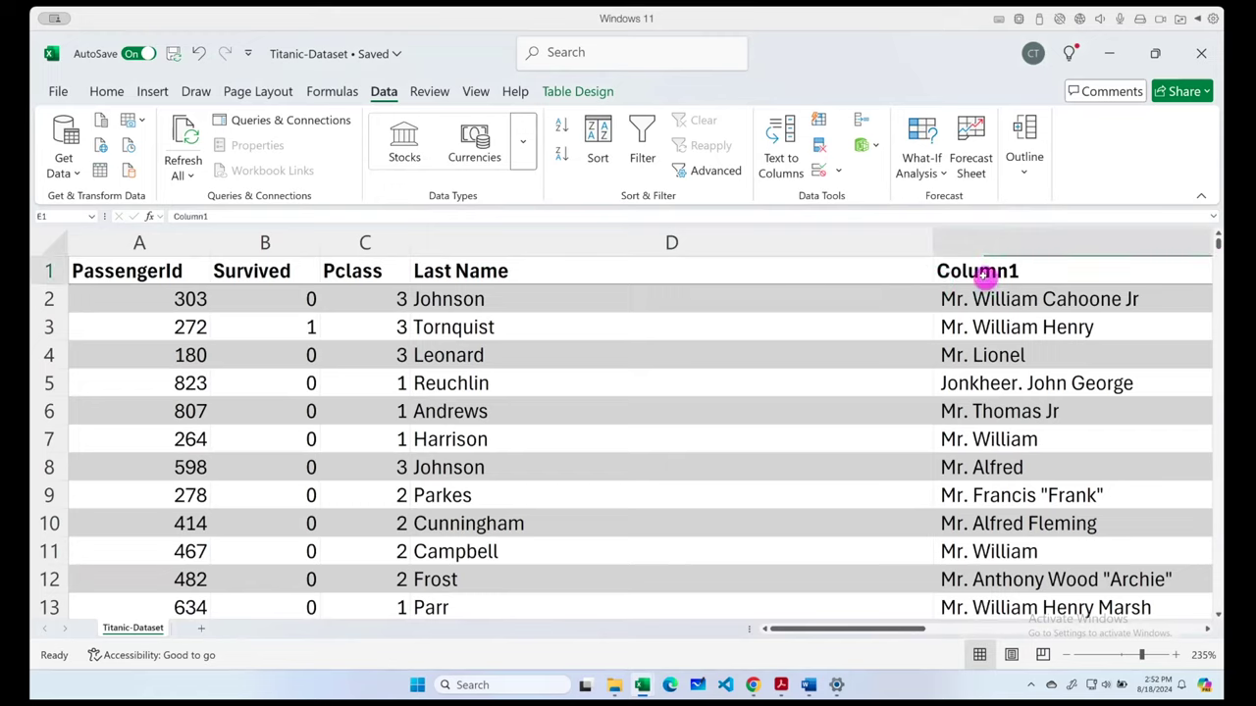
double_click(225, 259)
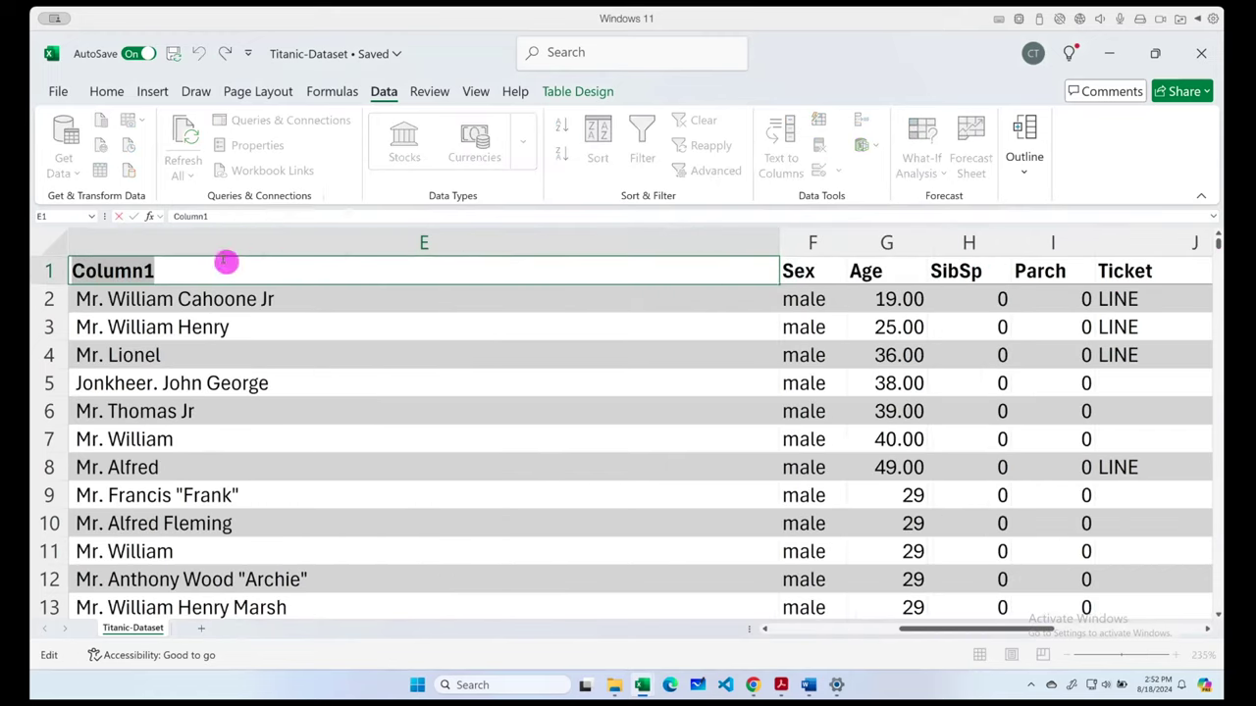
text(First Name)
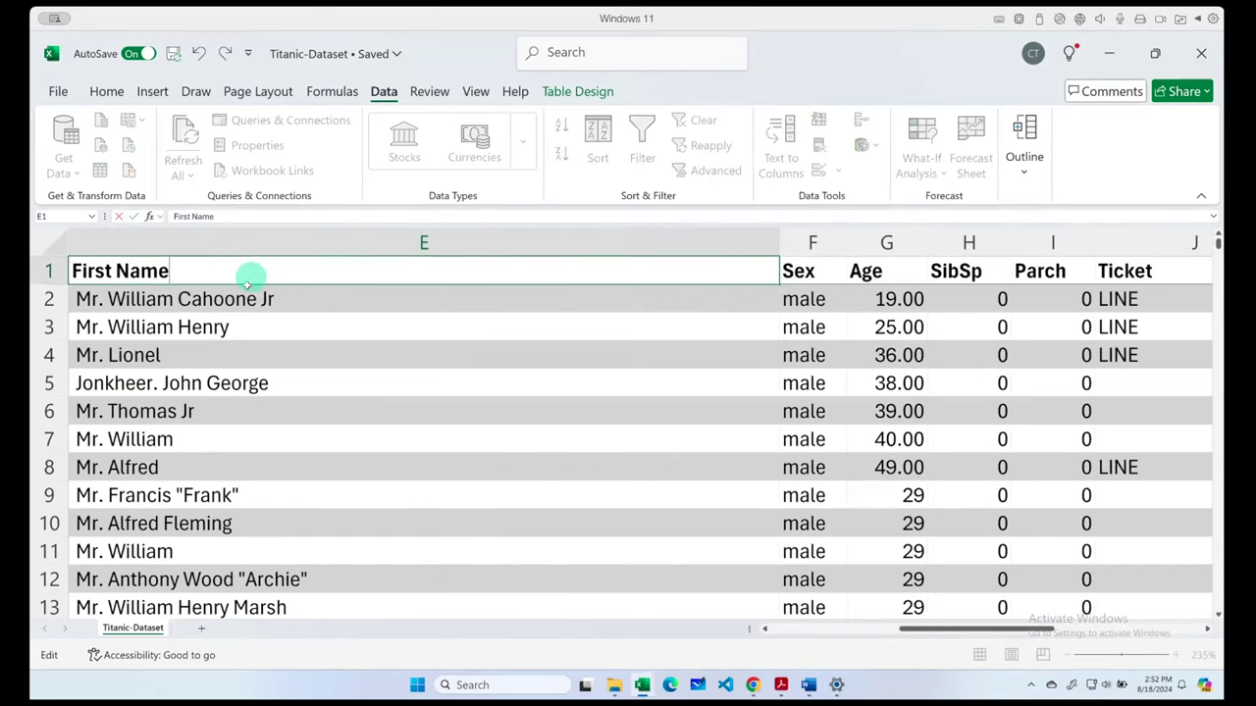
click(253, 297)
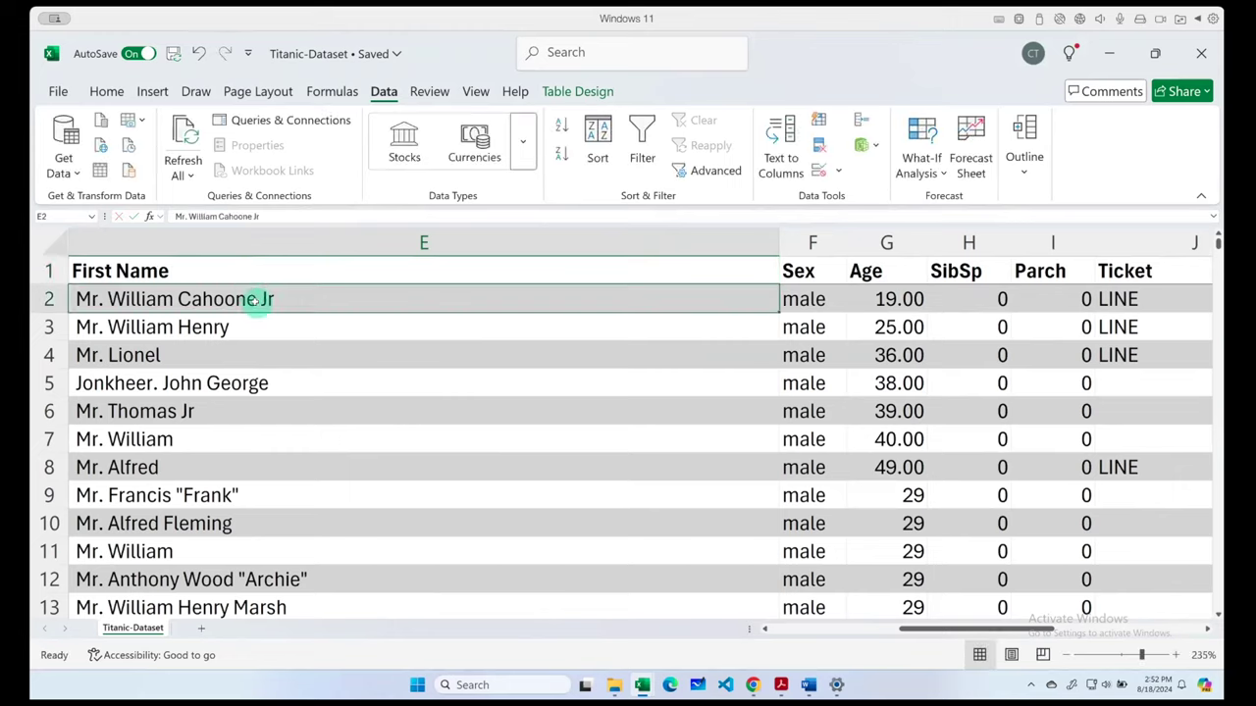
ctrl+scroll(301, 393, down, 3)
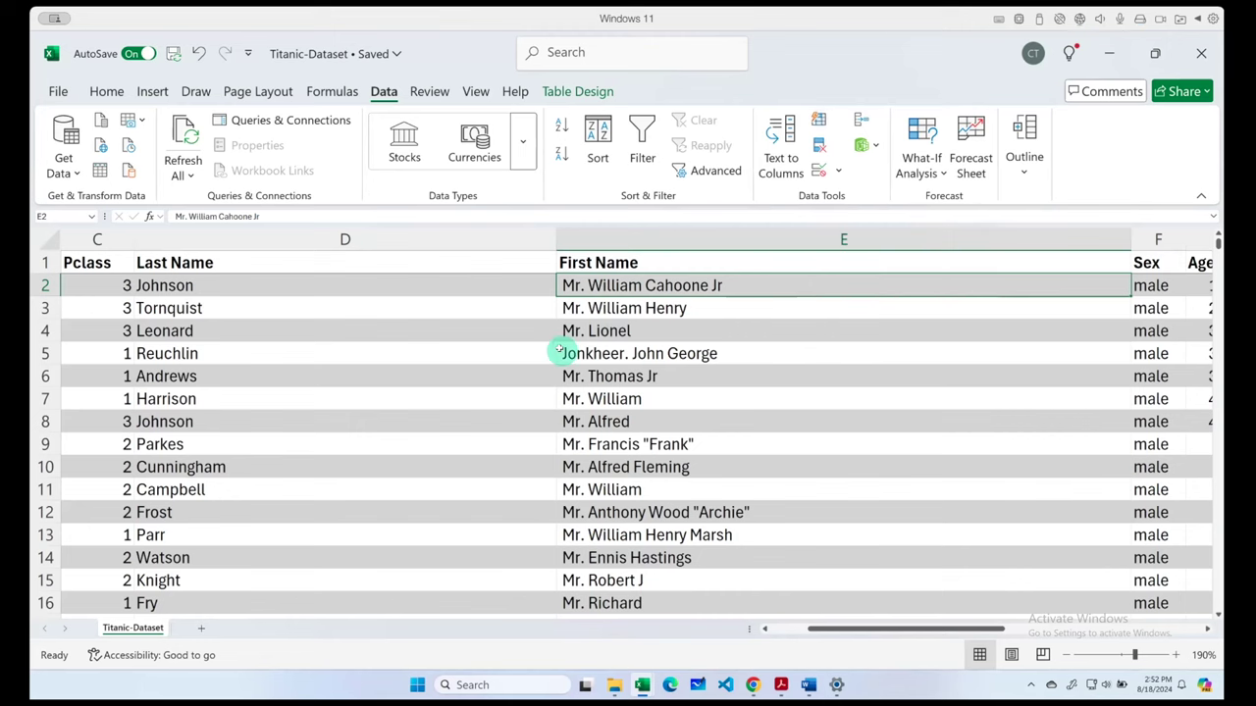
- Narrow the Last Name column and autofit the First Name column width
drag(557, 243, 286, 264)
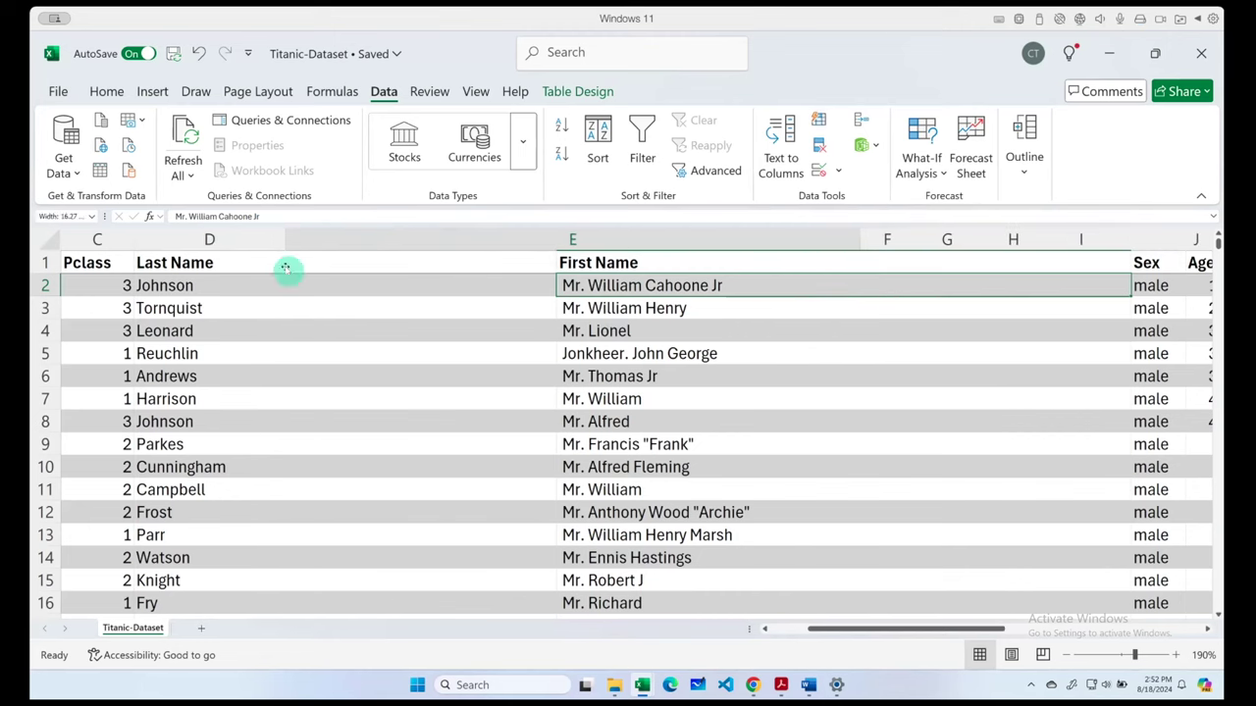
double_click(852, 239)
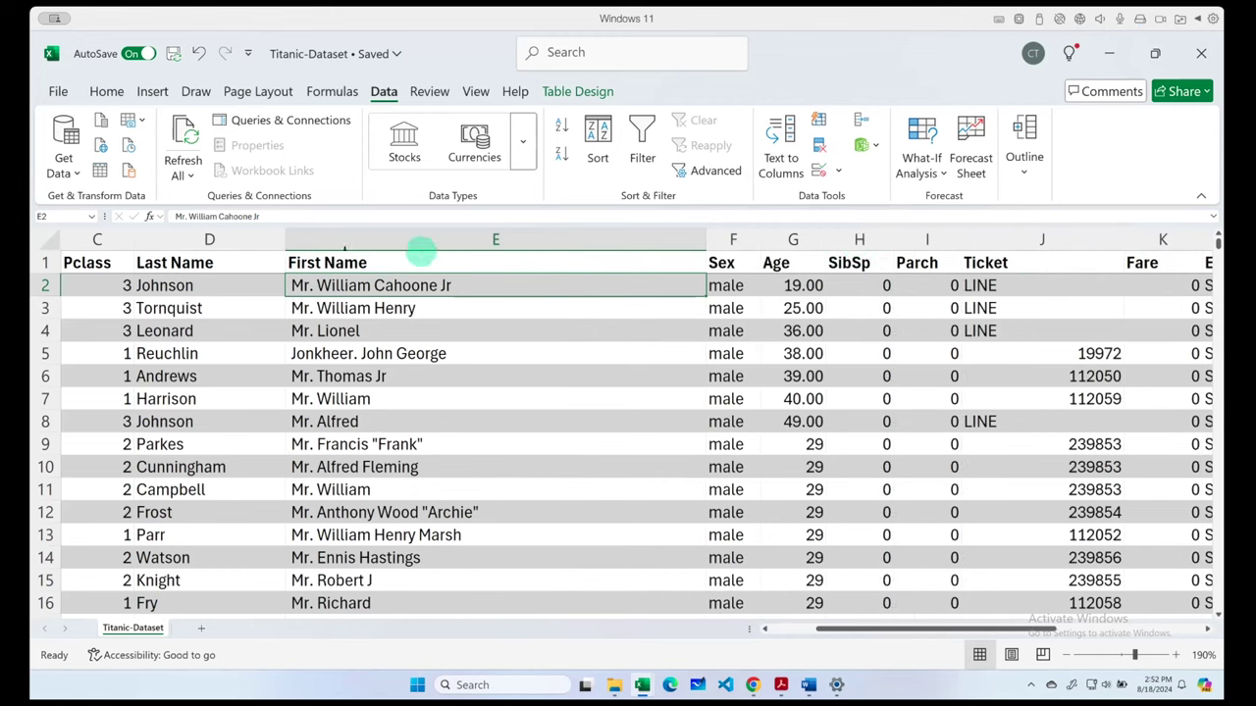
drag(283, 245, 281, 261)
click(360, 285)
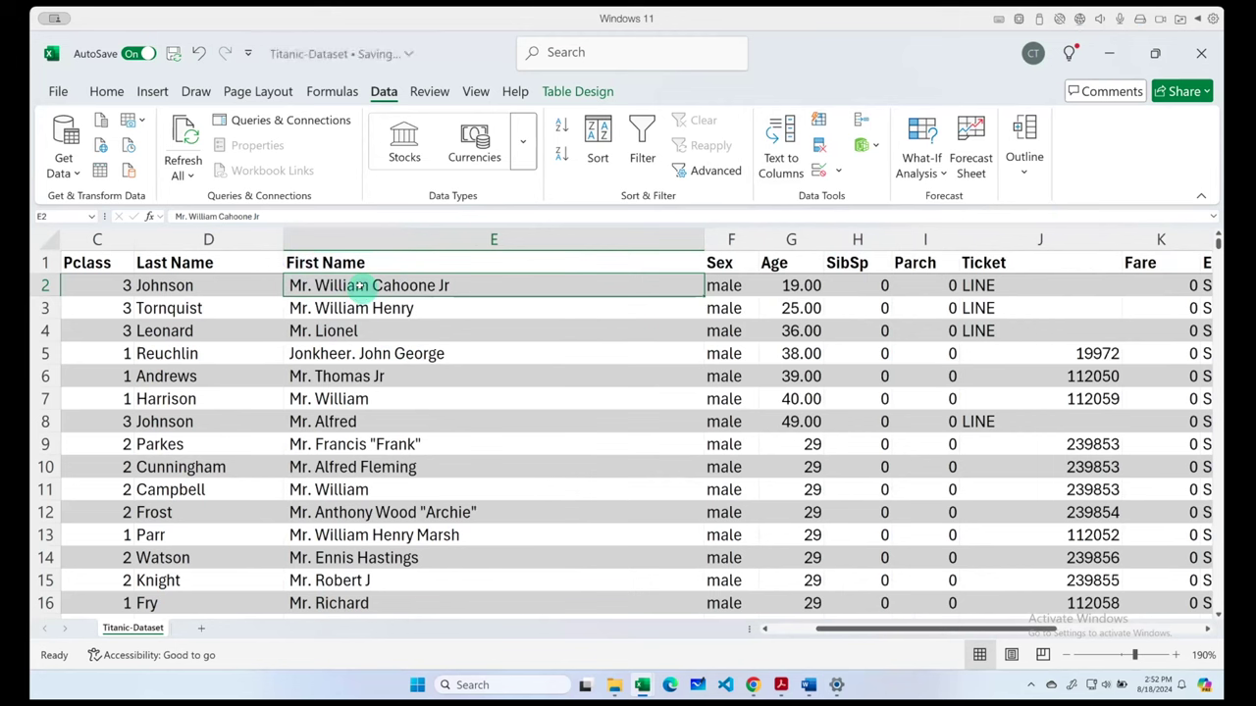
- Turn on table filtering and filter the Last Name column to show only (Blanks)
drag(855, 629, 807, 629)
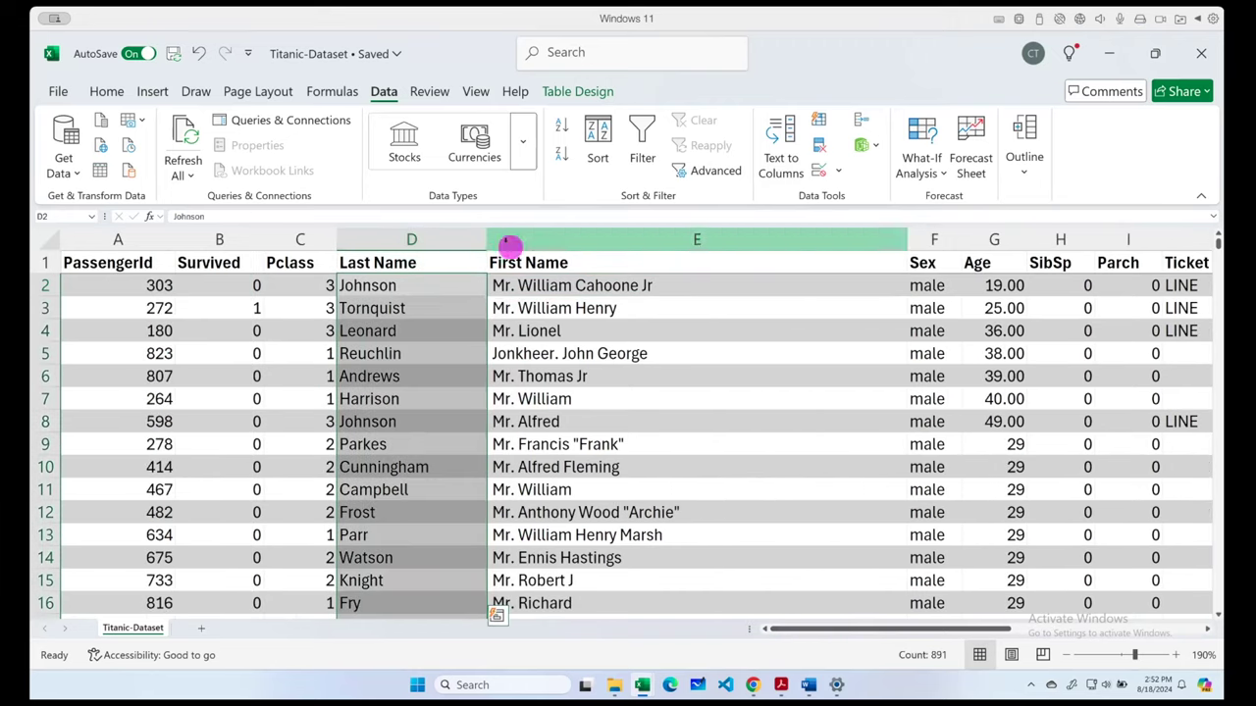
drag(411, 257, 435, 247)
click(434, 247)
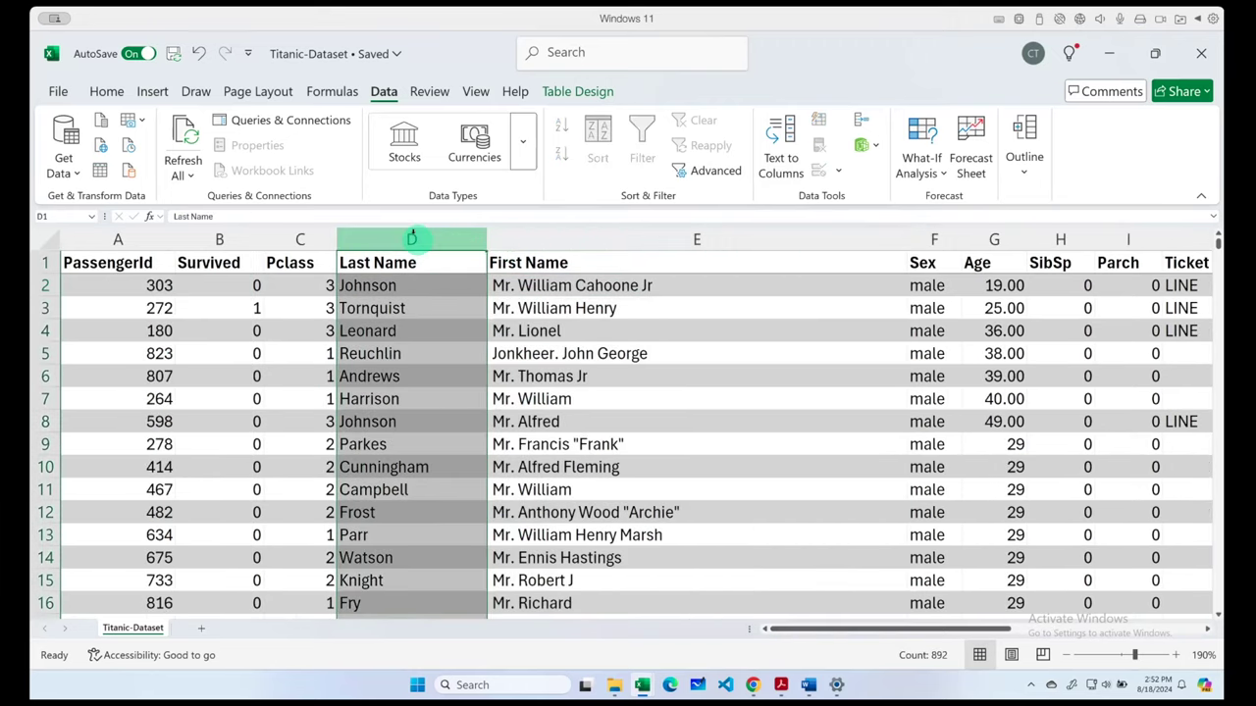
click(633, 239)
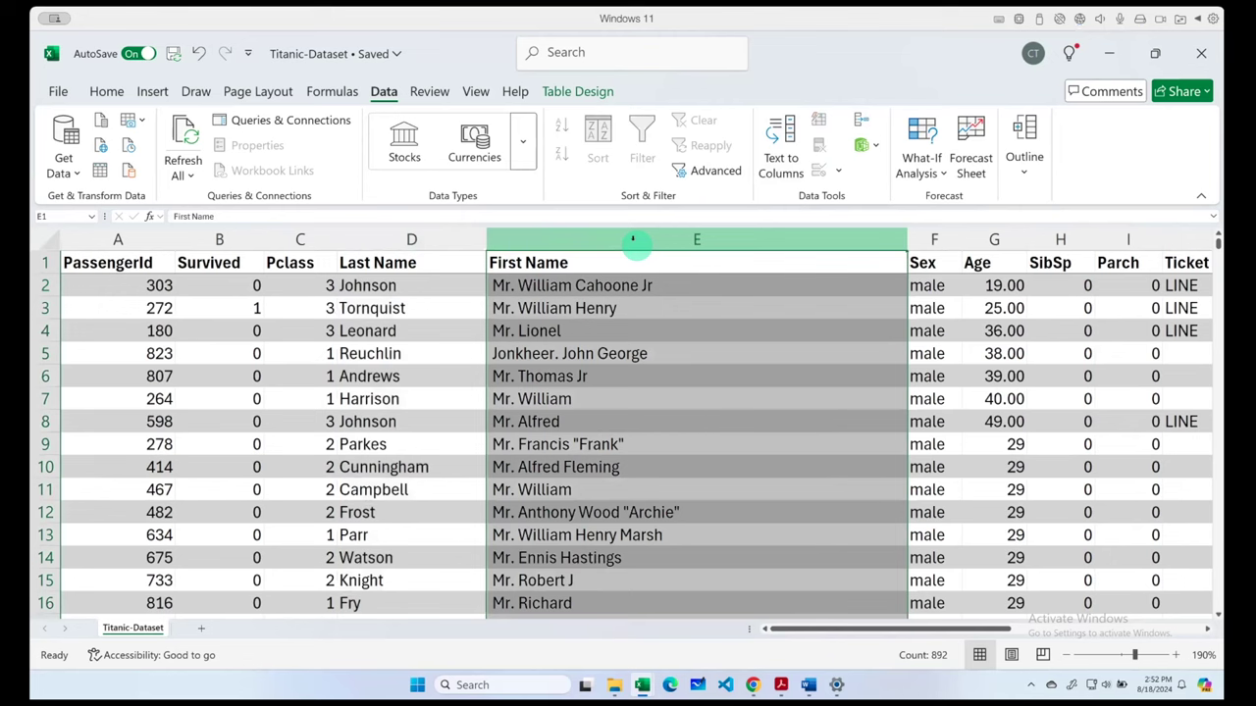
click(477, 270)
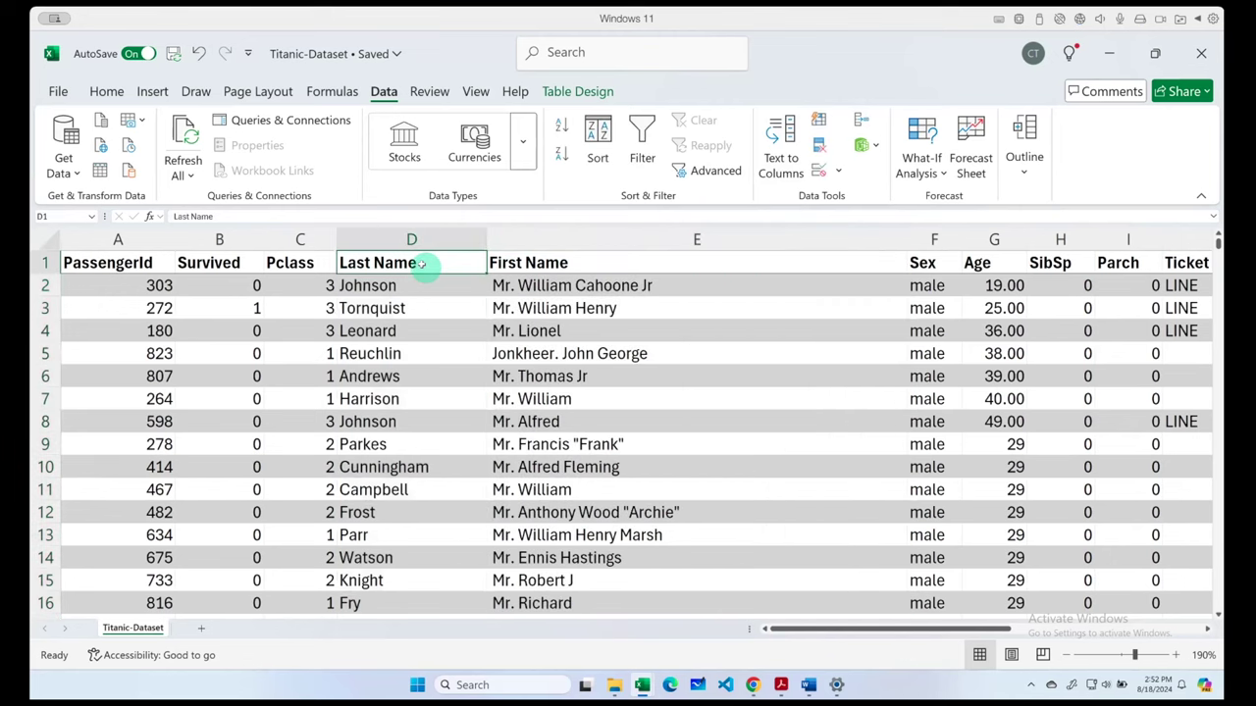
key(ctrl+shift+l)
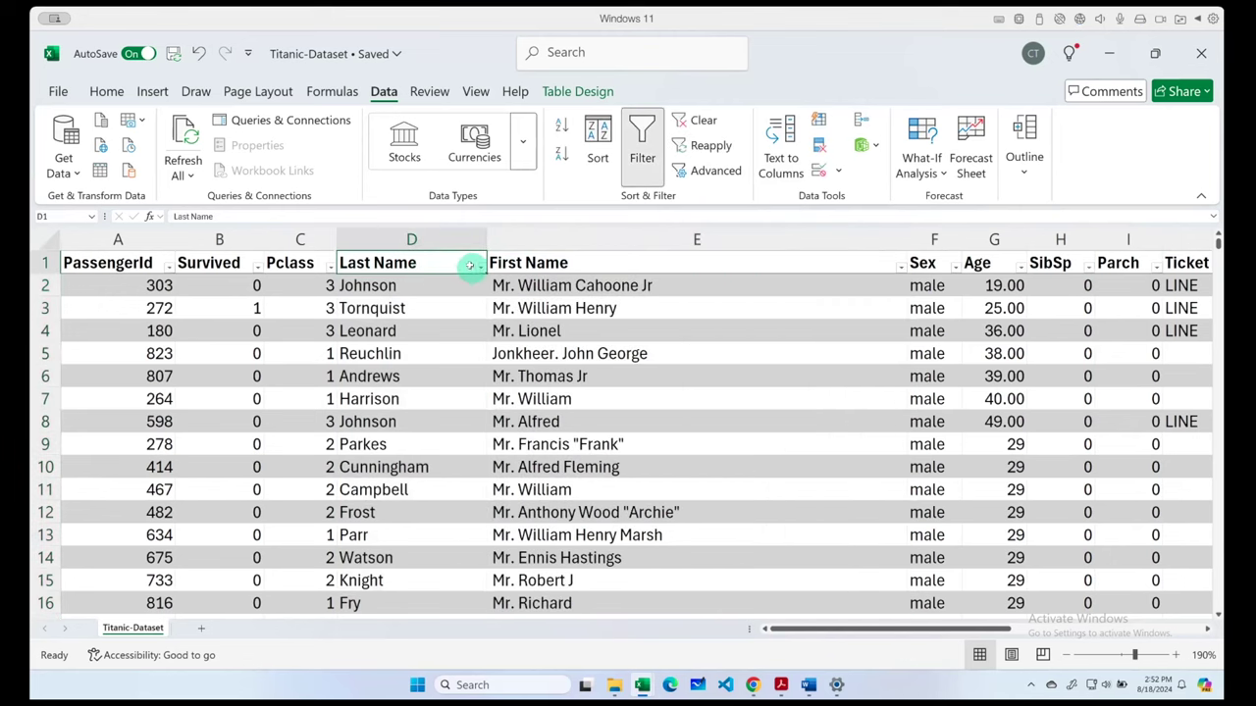
click(477, 265)
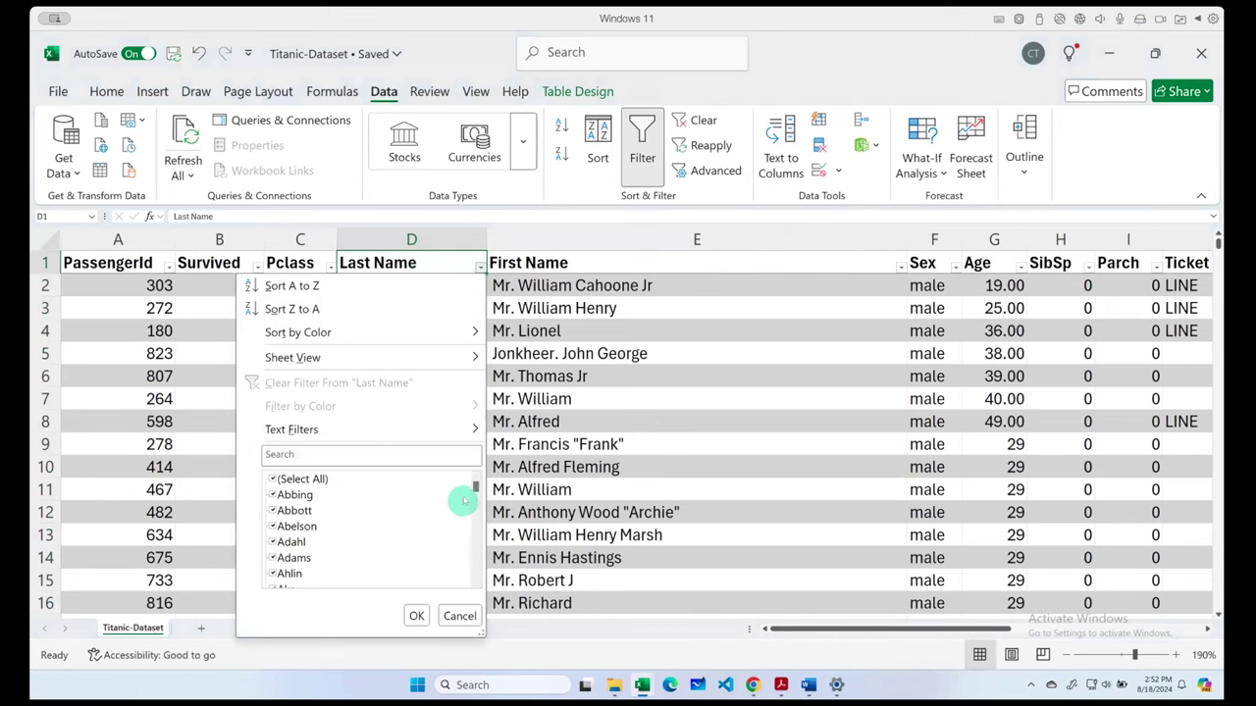
mouse_move(473, 487)
mouse_down()
mouse_move(471, 592)
mouse_move(478, 476)
mouse_move(475, 584)
mouse_up()
click(273, 479)
click(273, 573)
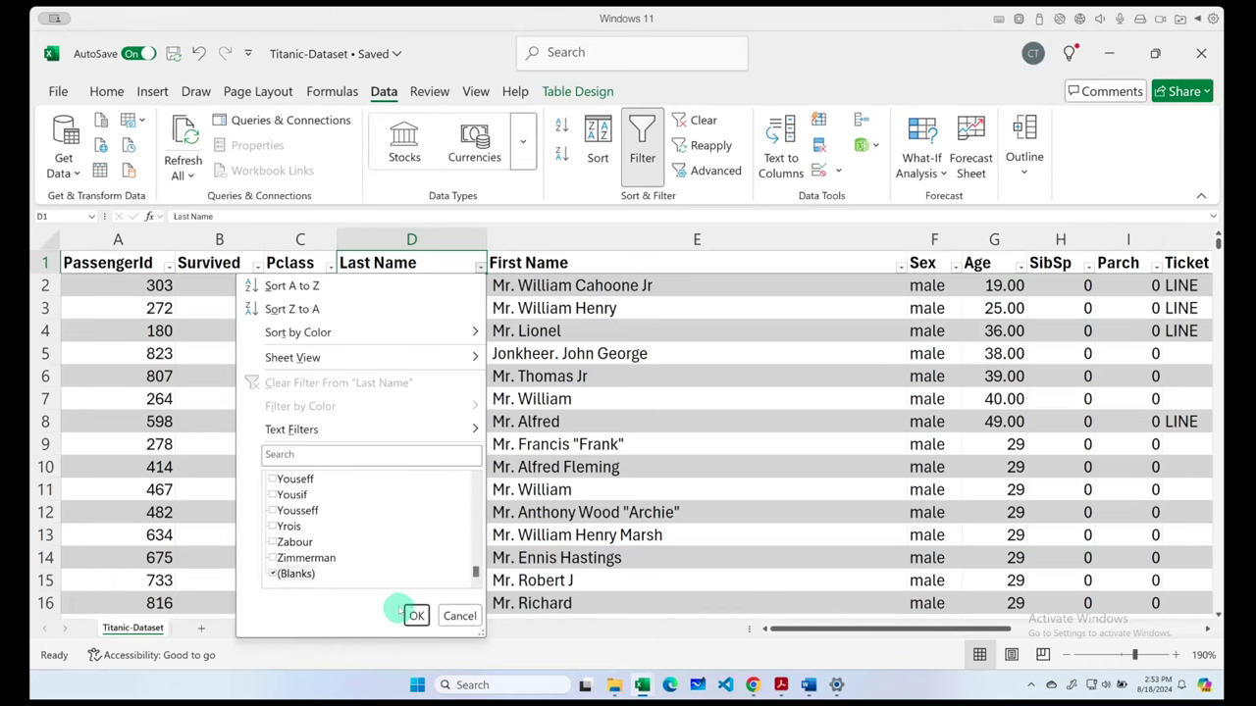
click(413, 614)
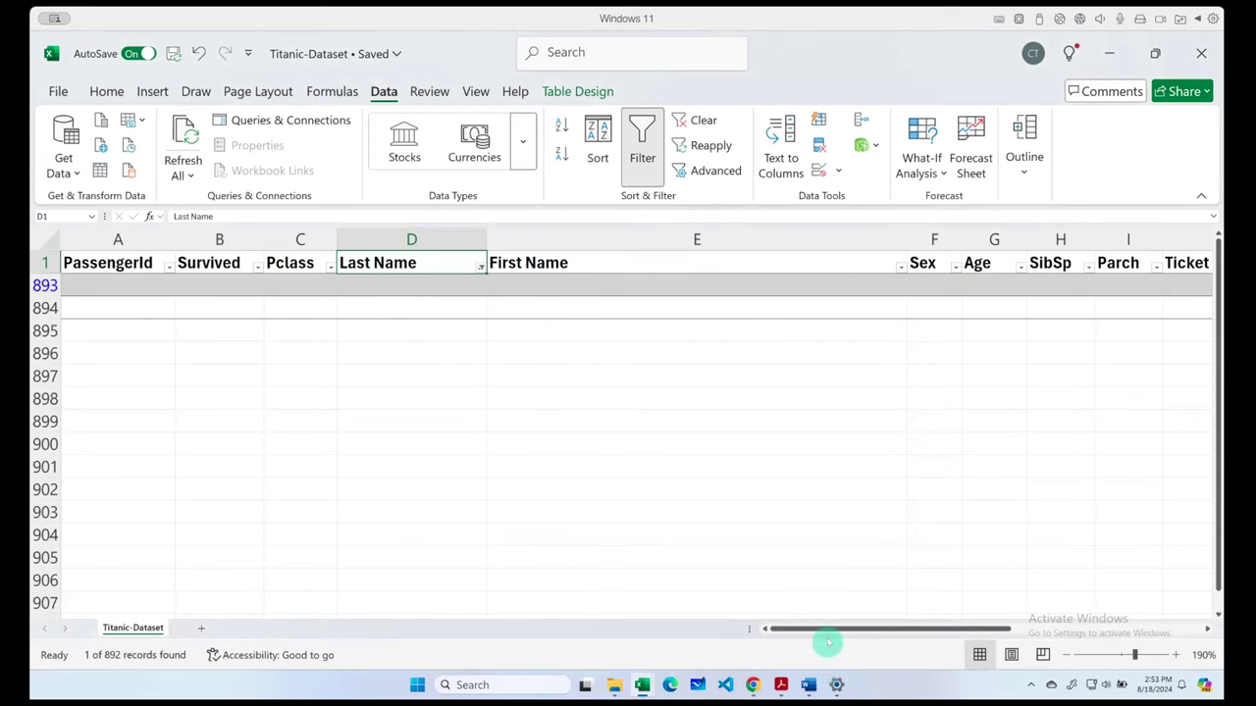
- Clear the Last Name filter with Ctrl+Shift+L so all passengers show again
mouse_move(830, 628)
mouse_down()
mouse_move(997, 629)
mouse_move(799, 629)
mouse_up()
click(45, 285)
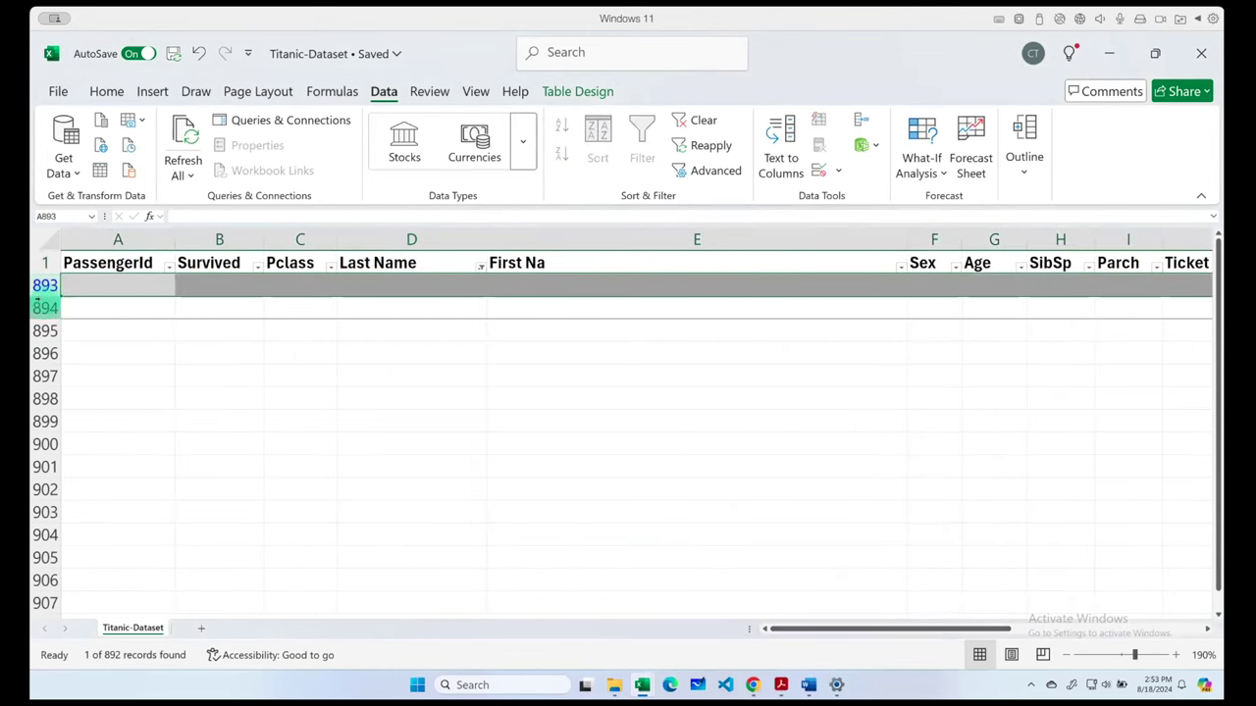
click(45, 307)
right_click(45, 307)
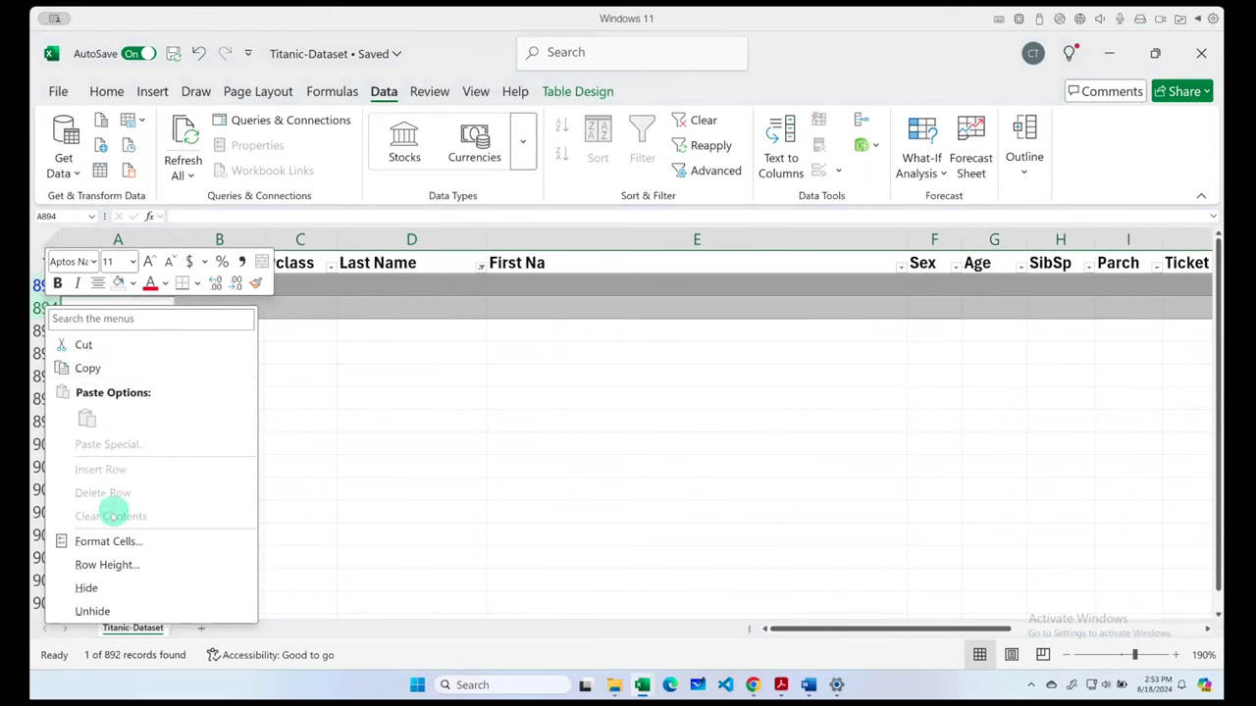
click(314, 482)
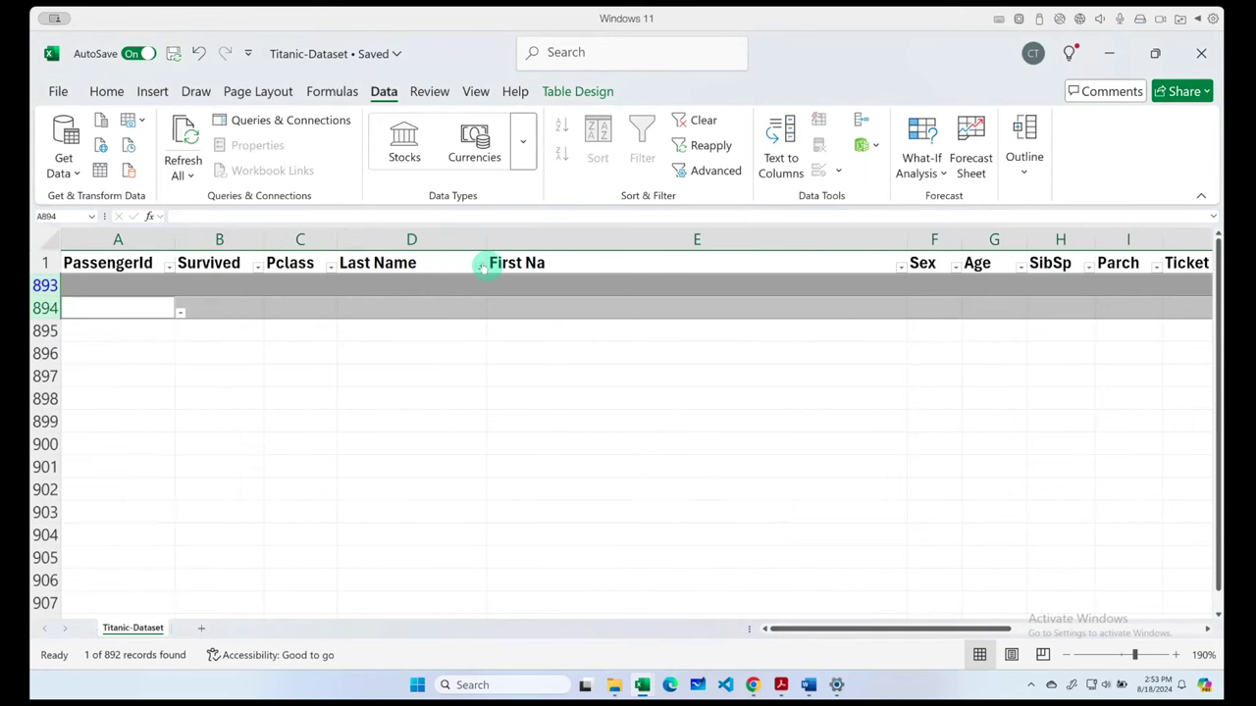
click(420, 265)
key(ctrl+shift+l)
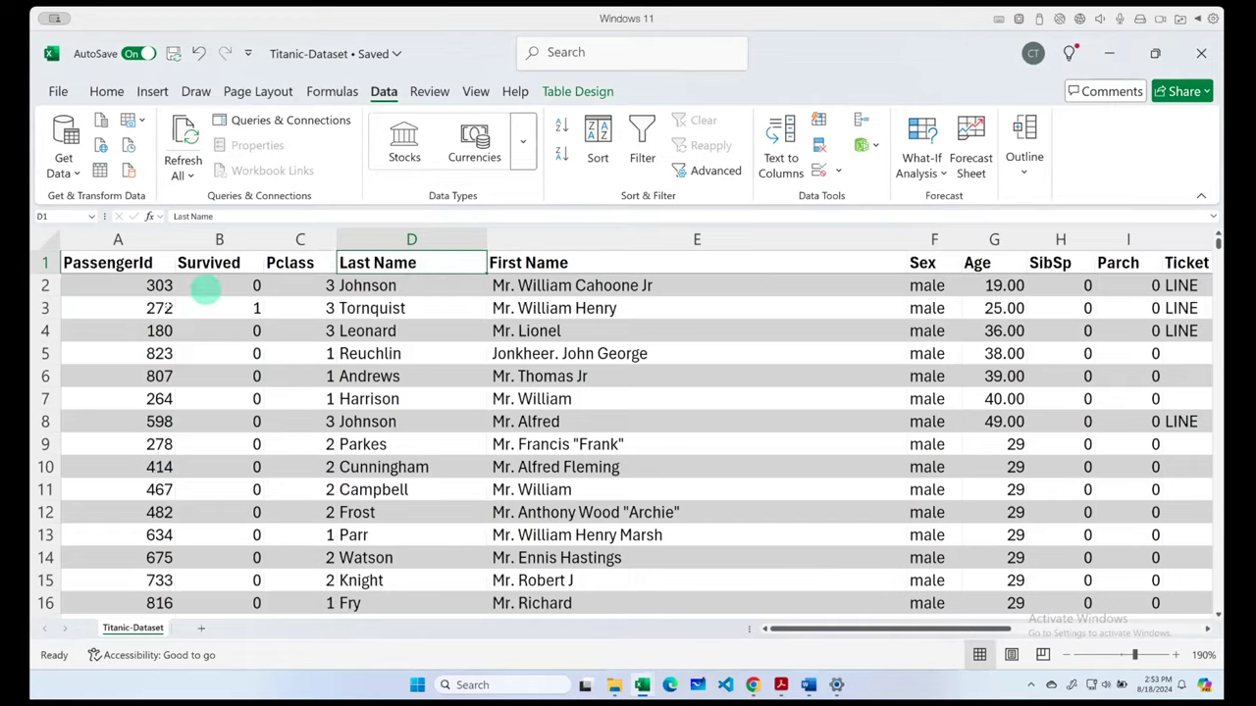
- Delete the blank rows 893–894 below the table's last passenger, then return toward the top
scroll(160, 322, down, 2)
scroll(194, 383, down, 20)
scroll(194, 382, down, 20)
scroll(195, 384, down, 20)
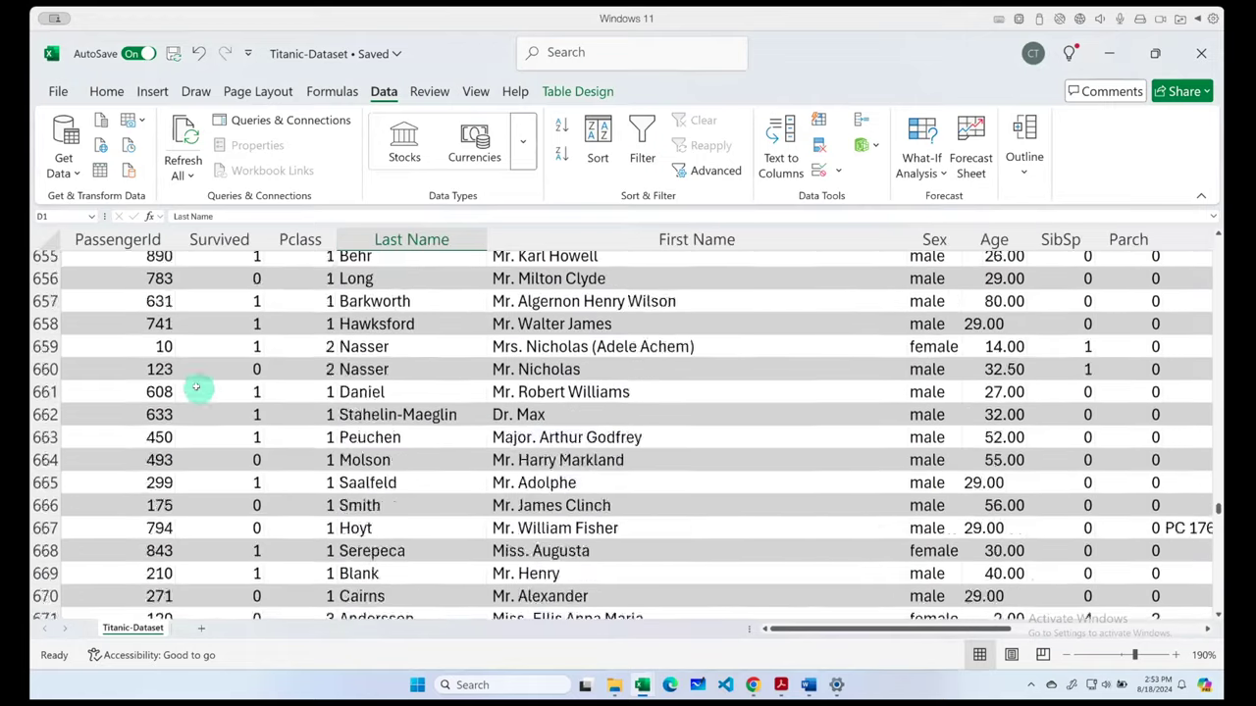
scroll(195, 386, down, 20)
scroll(196, 386, down, 19)
scroll(197, 386, down, 7)
scroll(196, 387, down, 8)
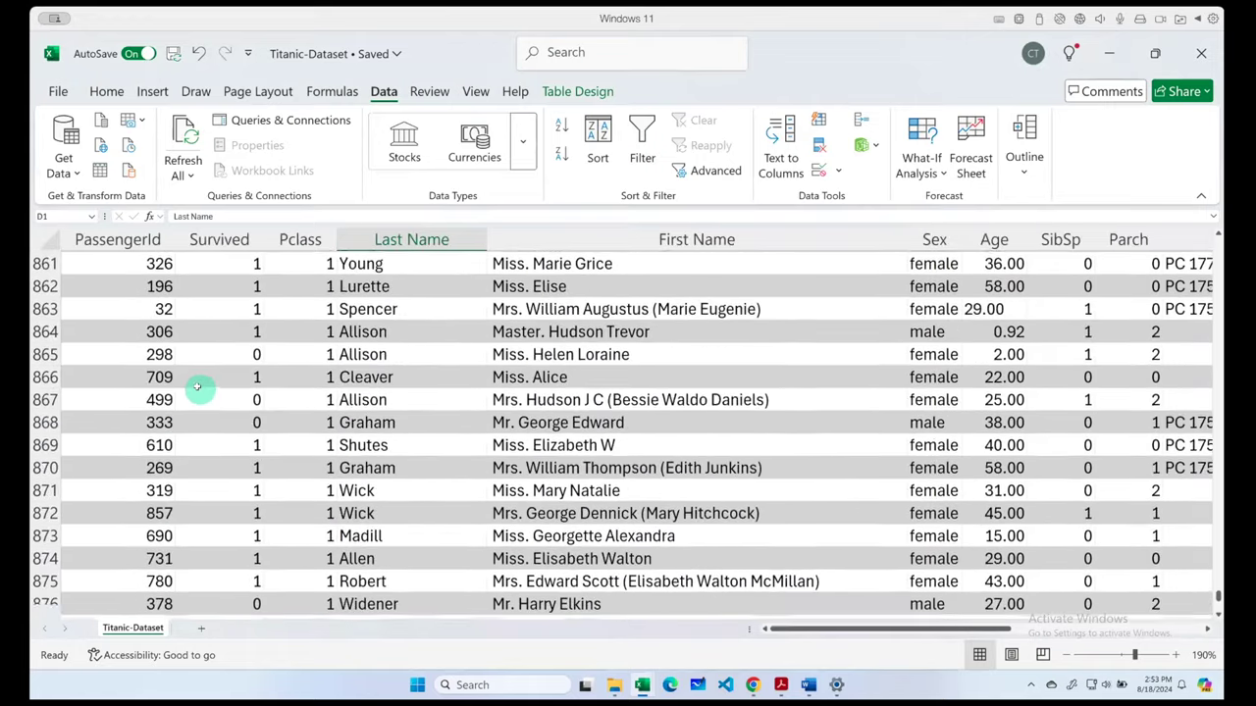
scroll(196, 387, down, 3)
scroll(197, 386, down, 3)
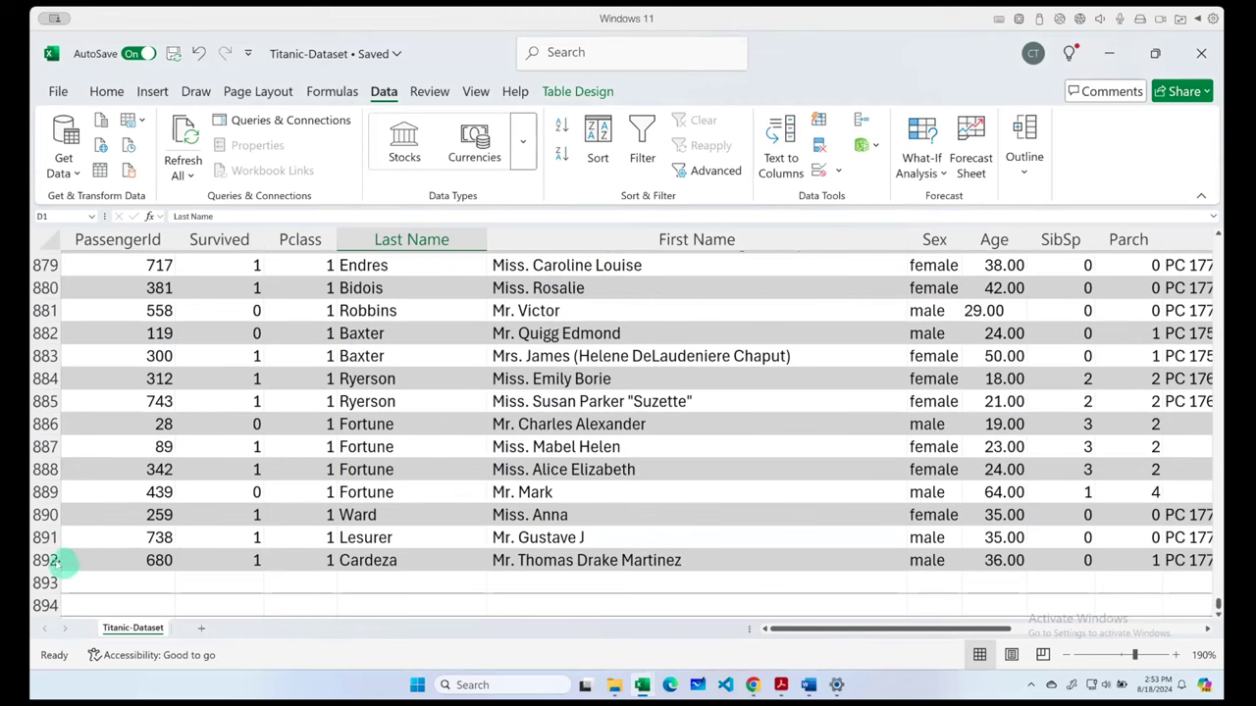
click(45, 583)
drag(45, 582, 45, 605)
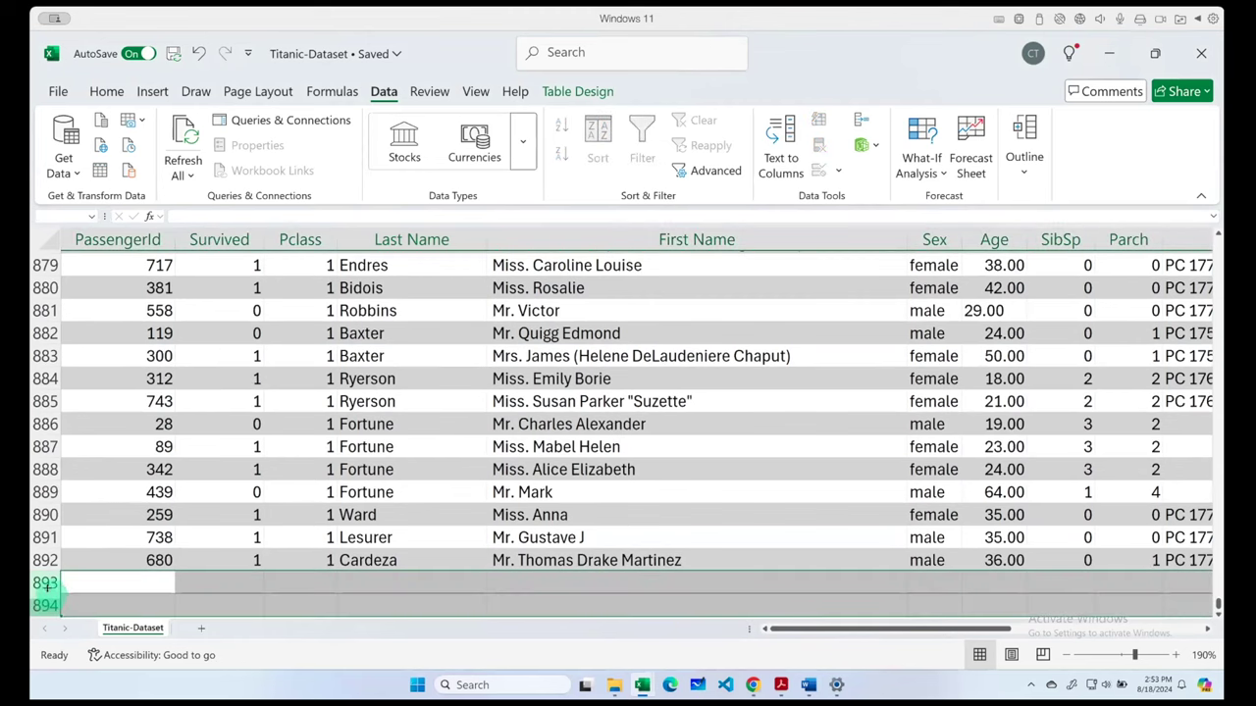
right_click(45, 593)
click(97, 436)
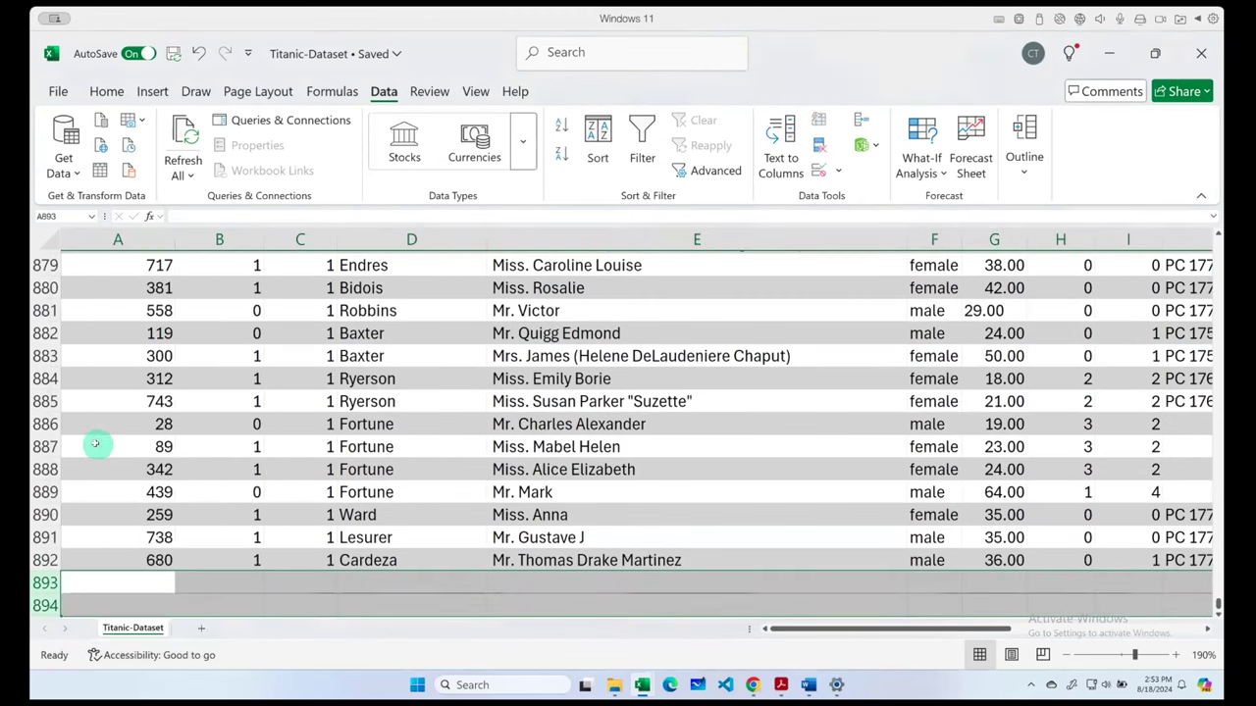
click(236, 527)
click(354, 519)
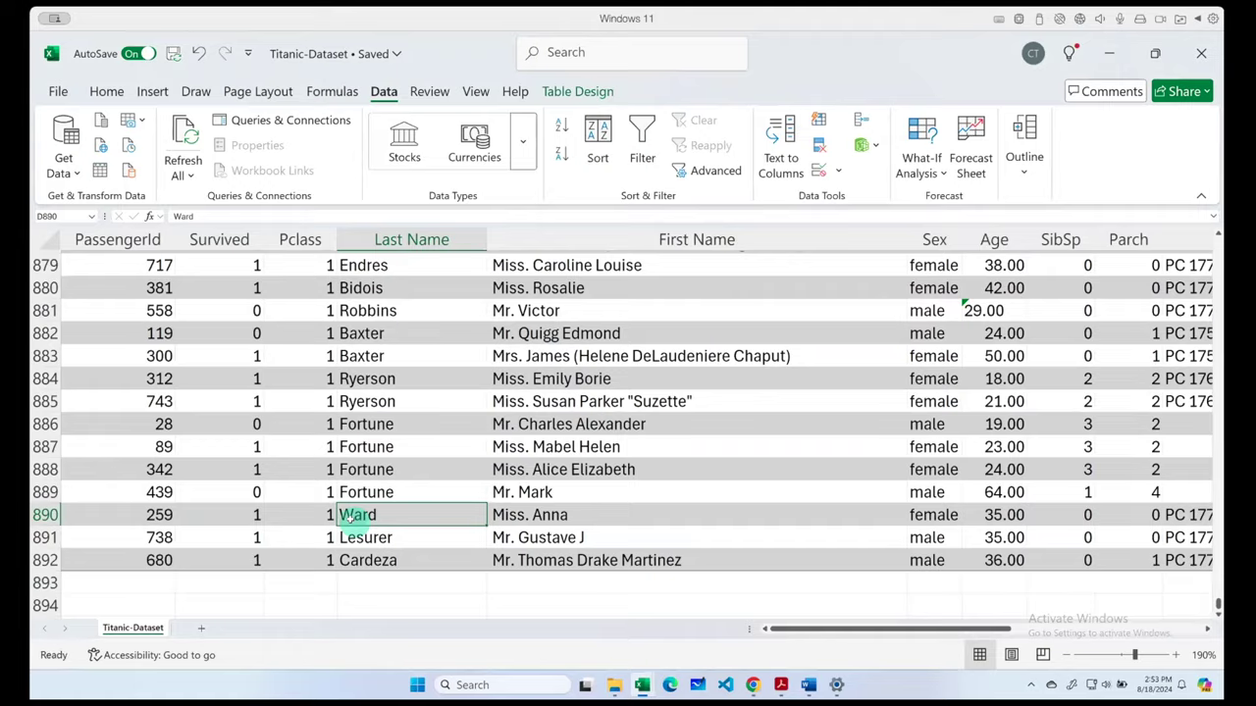
scroll(904, 500, up, 6)
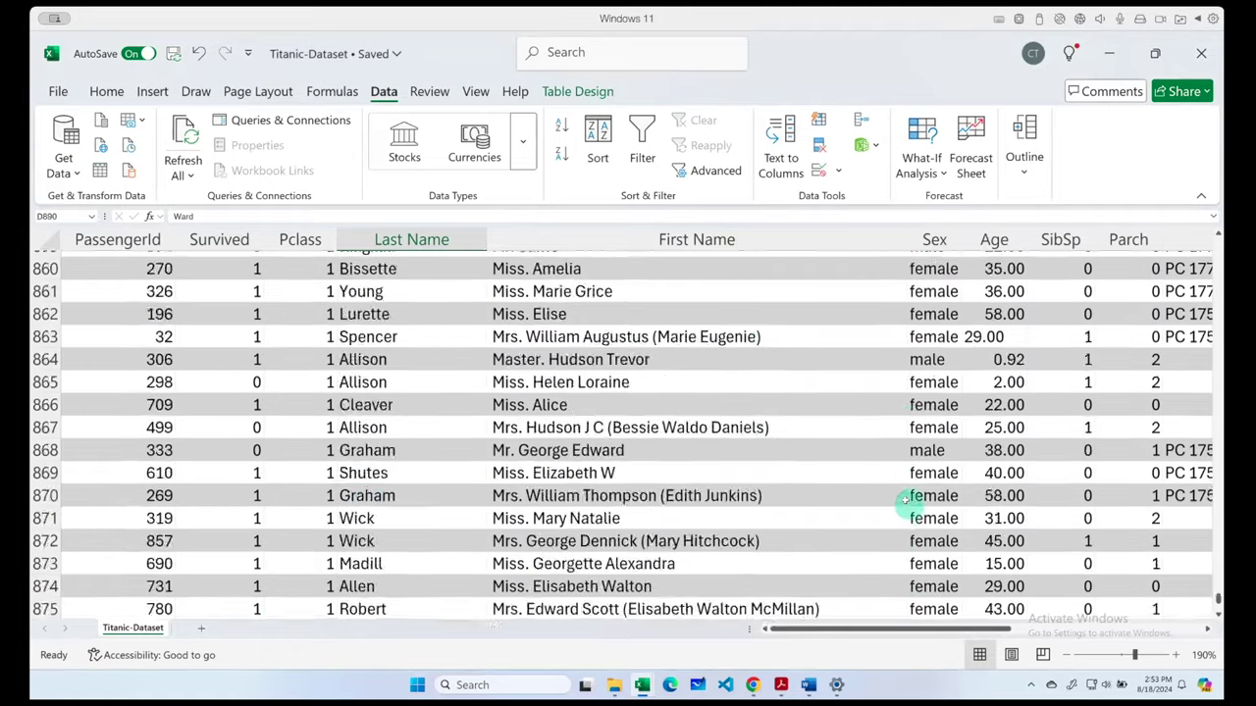
scroll(897, 511, up, 20)
scroll(891, 518, up, 20)
scroll(891, 518, up, 20)
scroll(889, 525, up, 20)
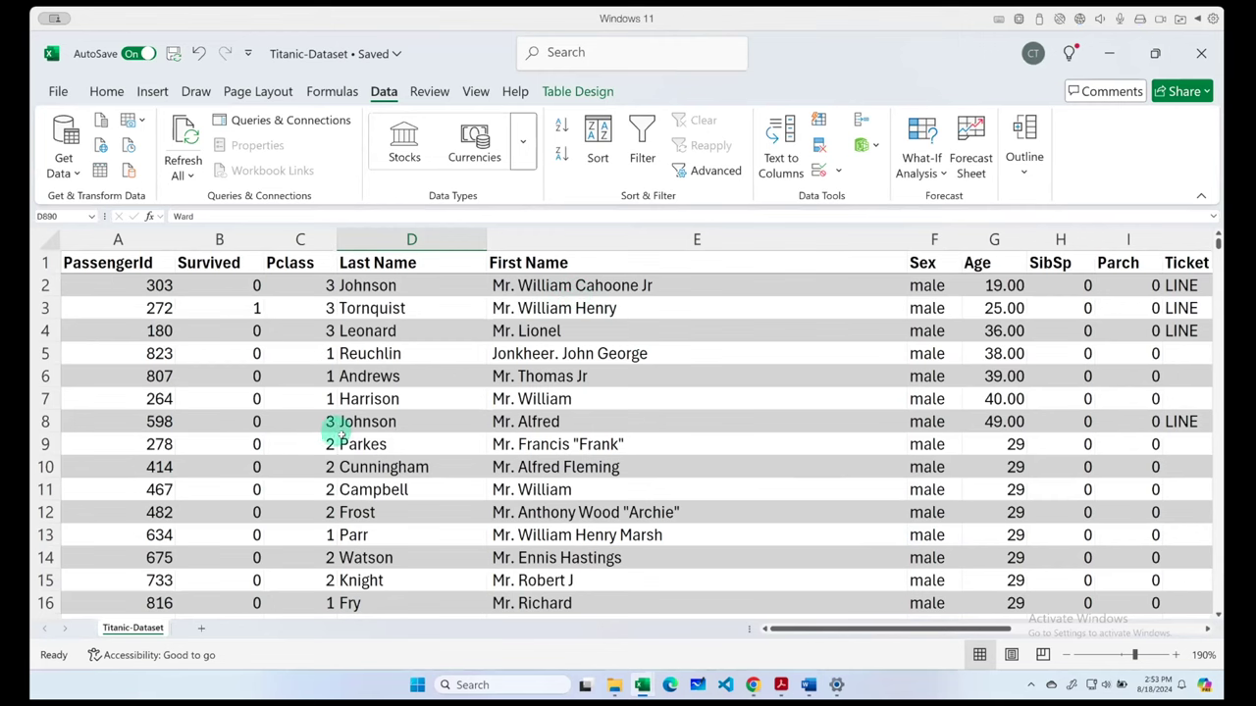
mouse_move(793, 628)
mouse_down()
mouse_move(906, 628)
mouse_move(678, 626)
mouse_up()
- Sort the table ascending by PassengerId (A to Z)
click(148, 267)
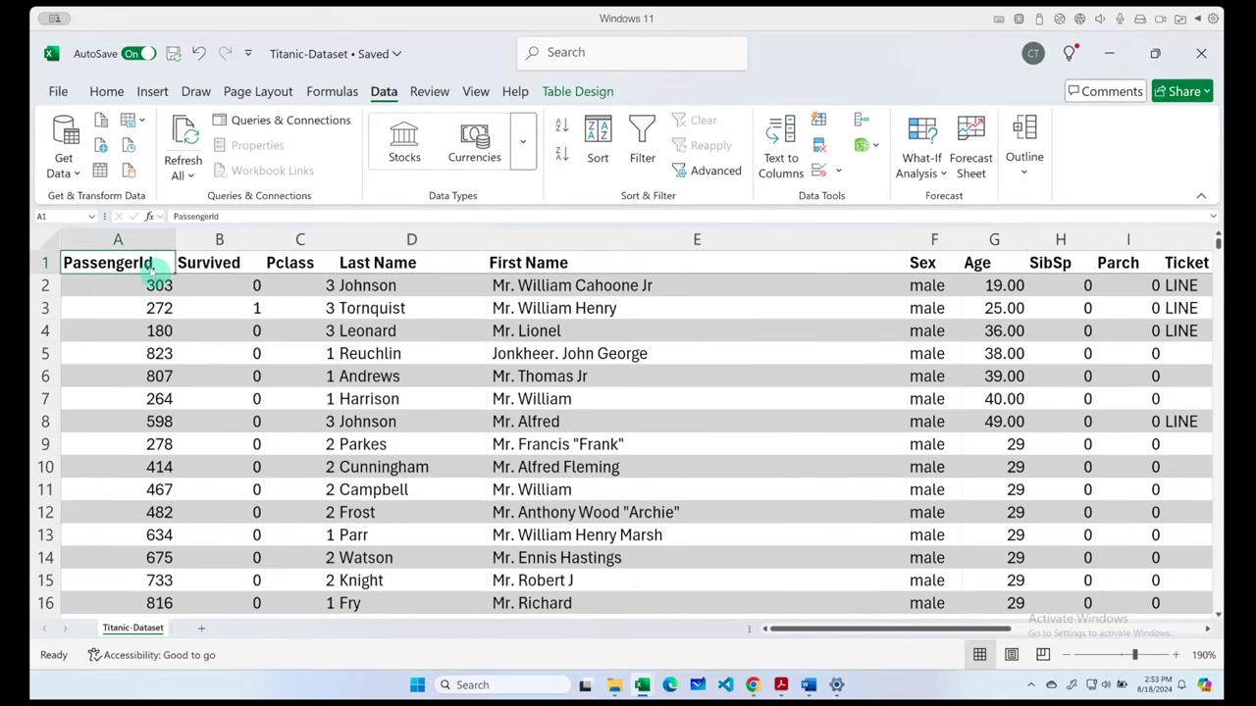
click(561, 126)
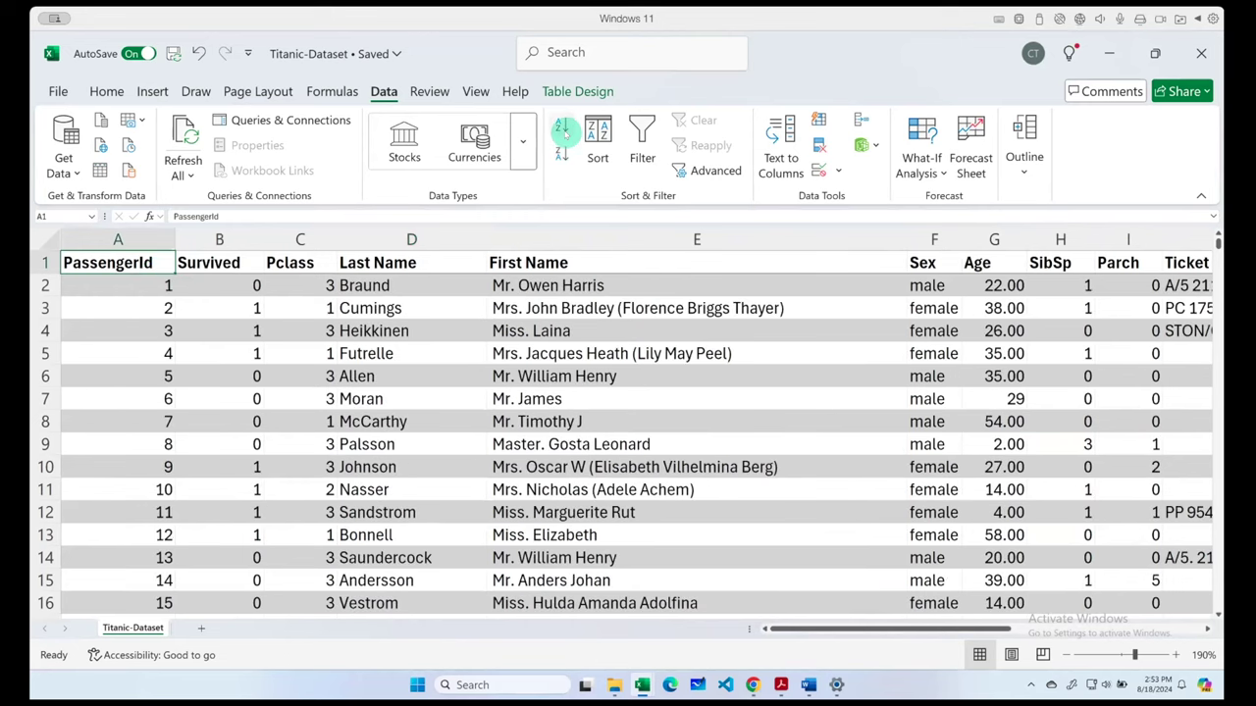
click(618, 376)
drag(816, 622, 1001, 630)
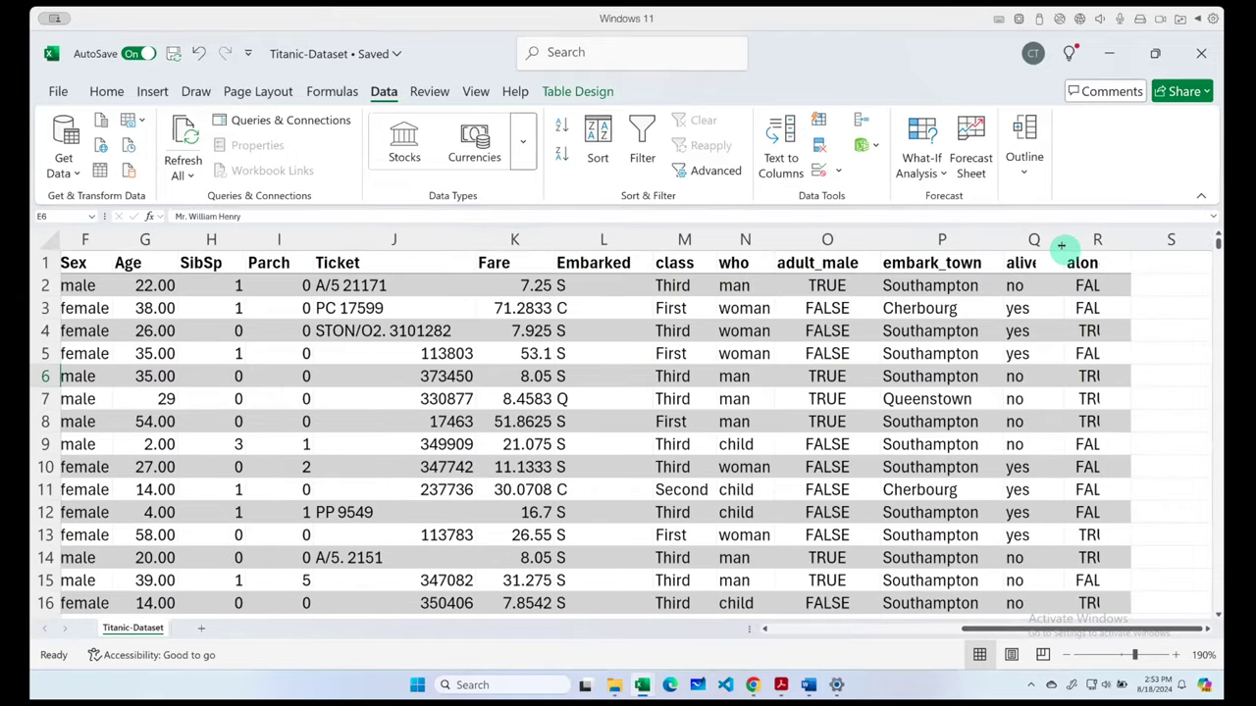
- Review the column headers from alone back through Ticket, SibSp and Sex
click(1106, 236)
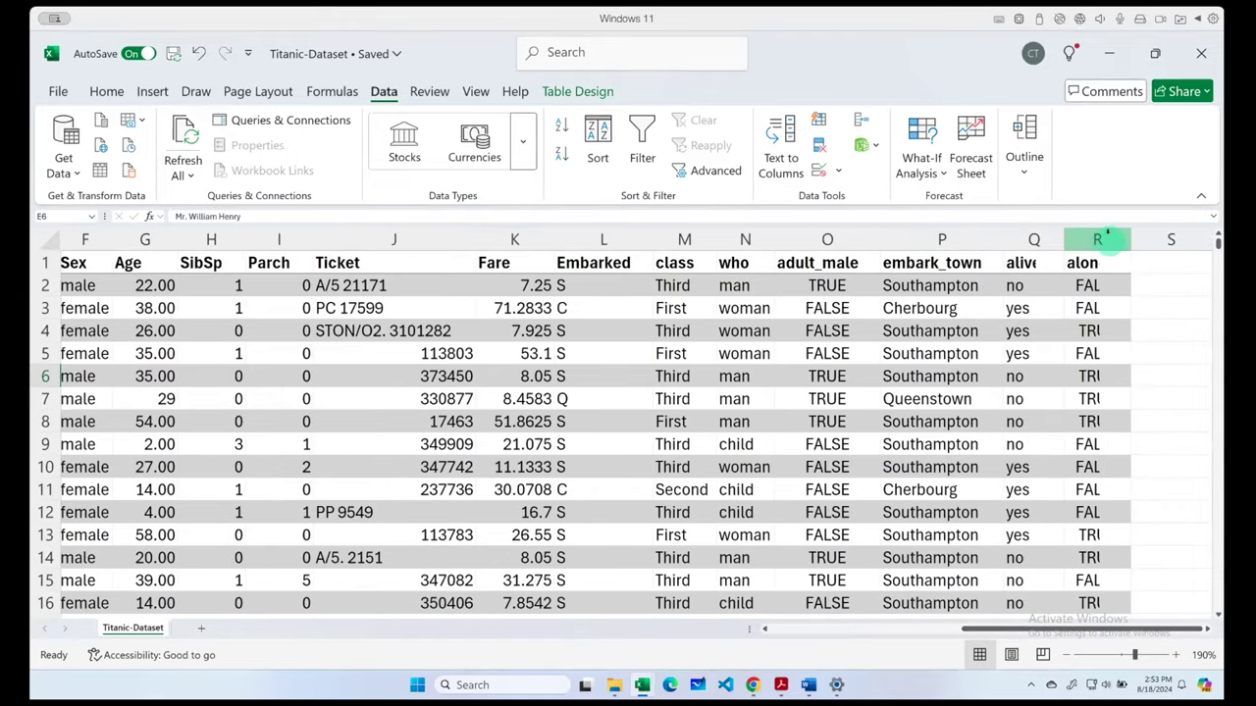
click(1030, 238)
click(1096, 239)
click(1028, 238)
click(941, 238)
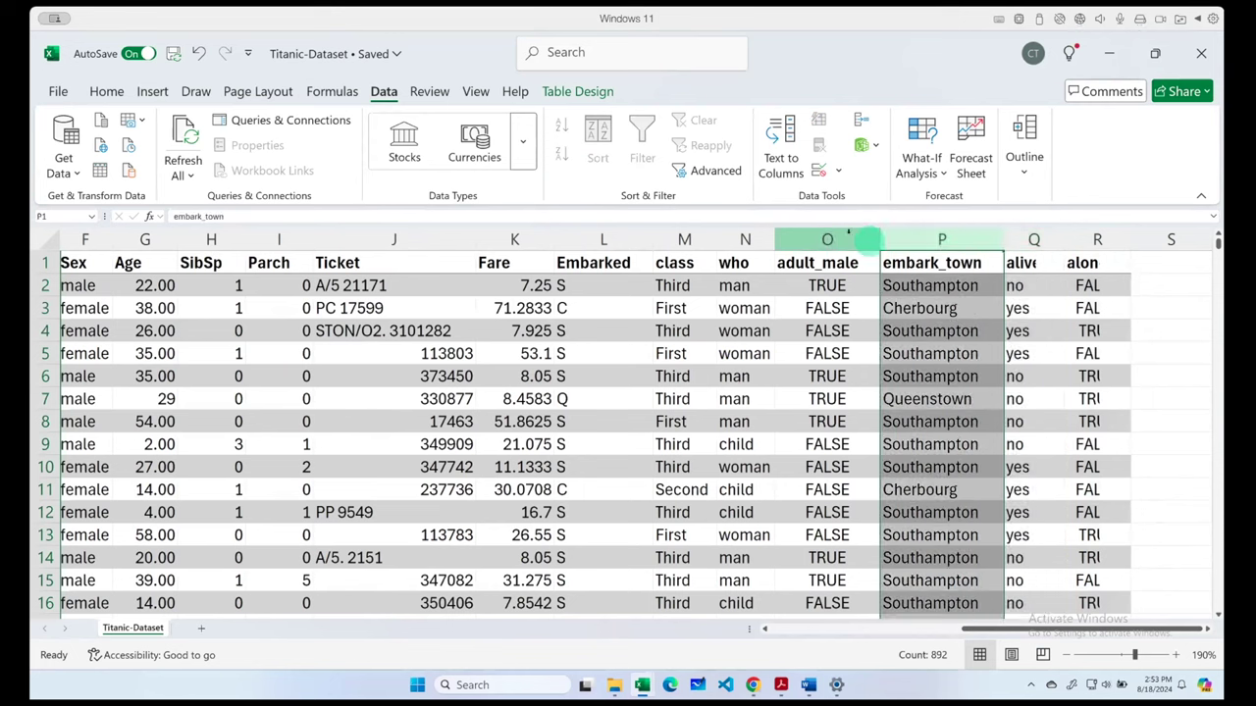
click(827, 238)
click(683, 239)
click(514, 238)
click(402, 239)
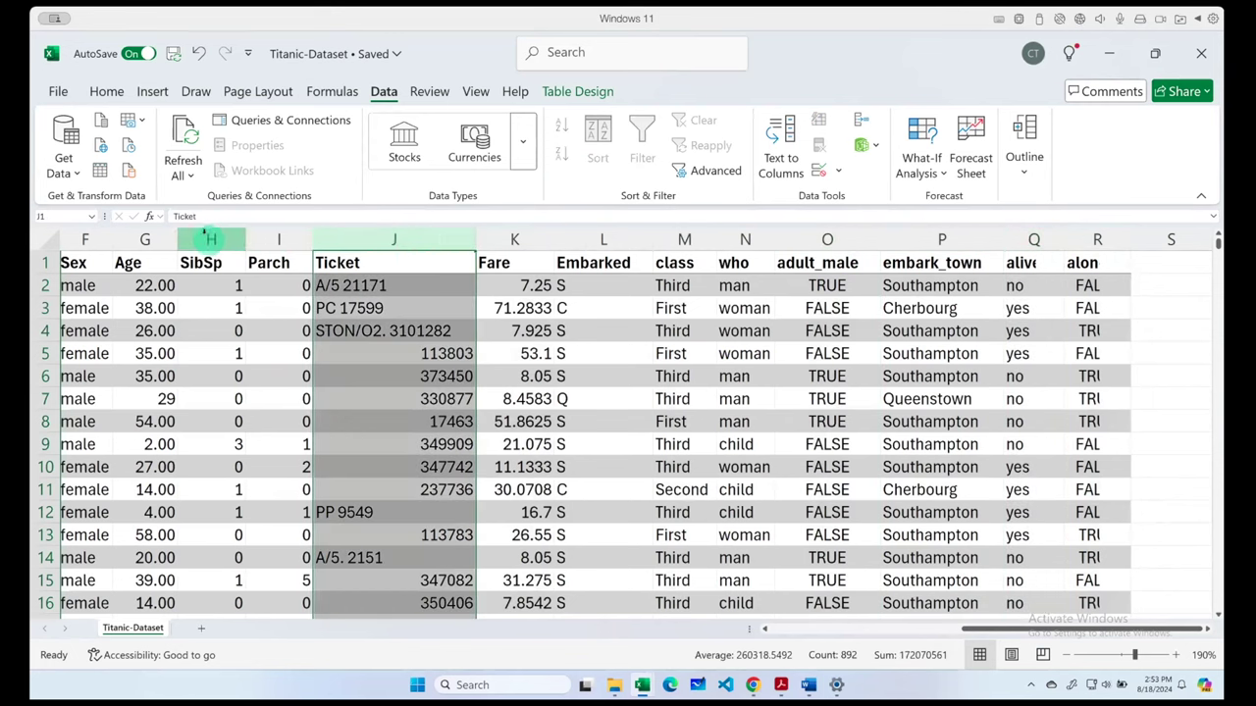
click(211, 238)
click(84, 238)
scroll(236, 398, left, 3)
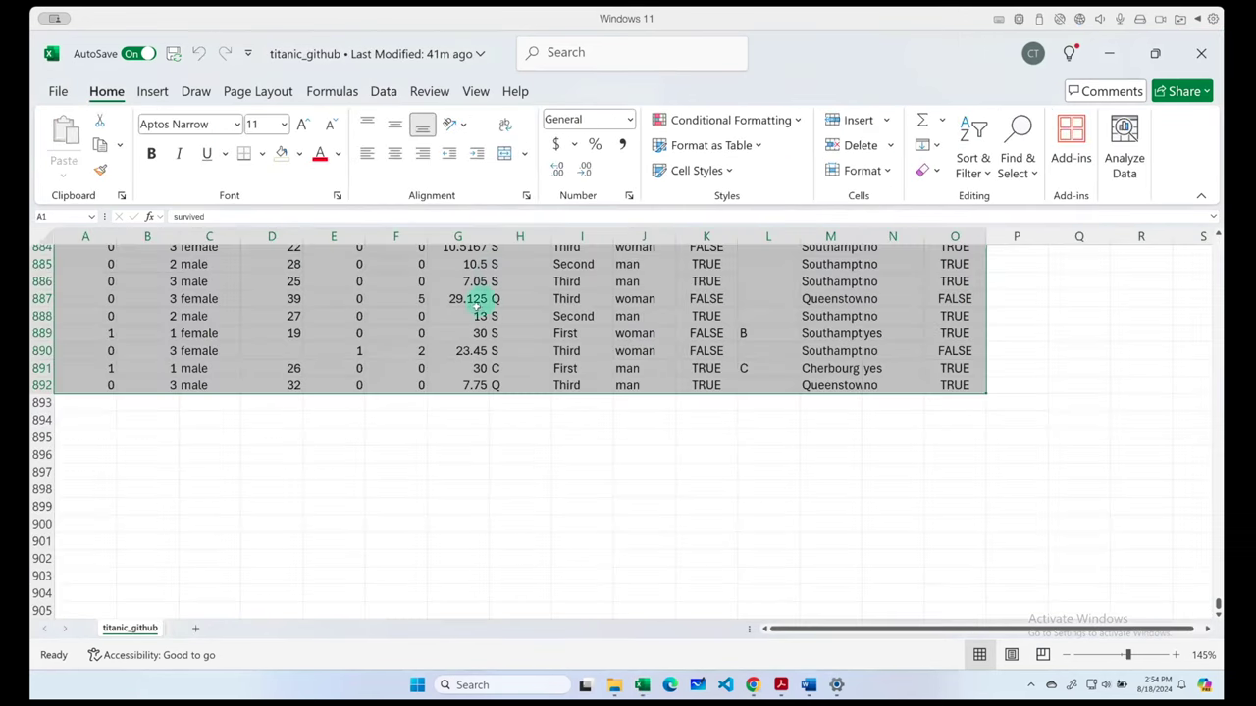
- Close the titanic_github workbook and cancel an attempted deletion of its file
click(953, 419)
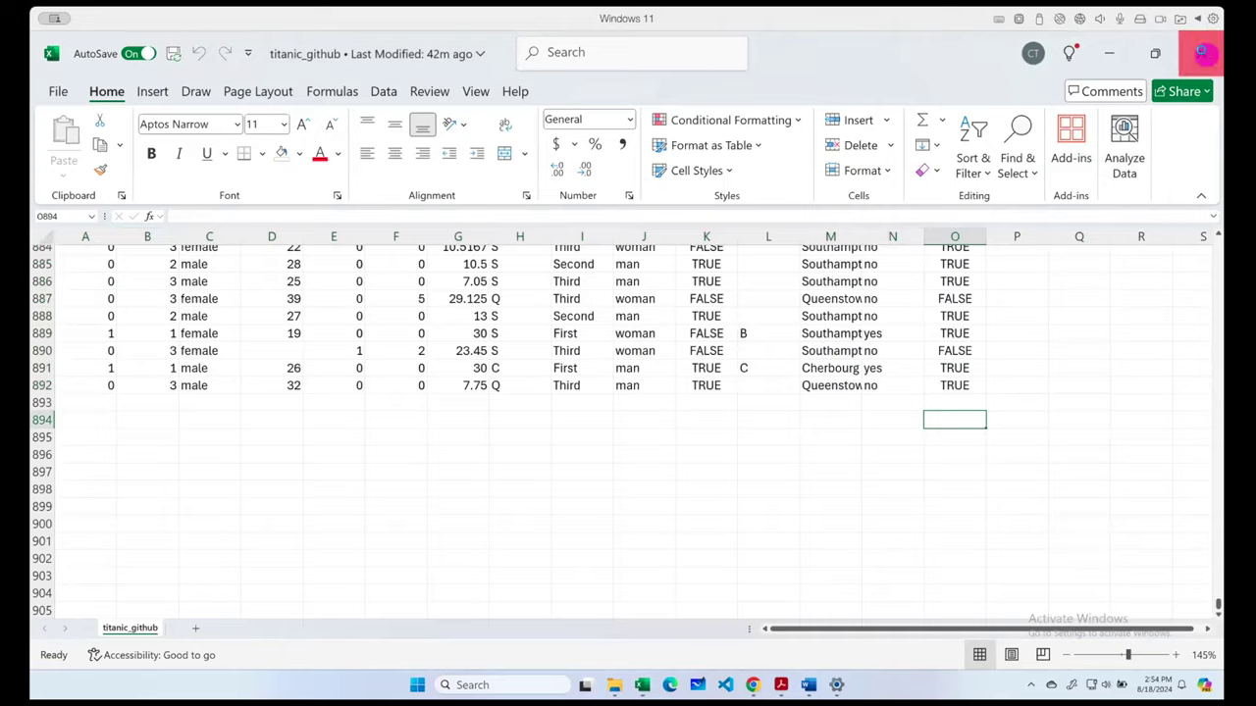
click(1203, 53)
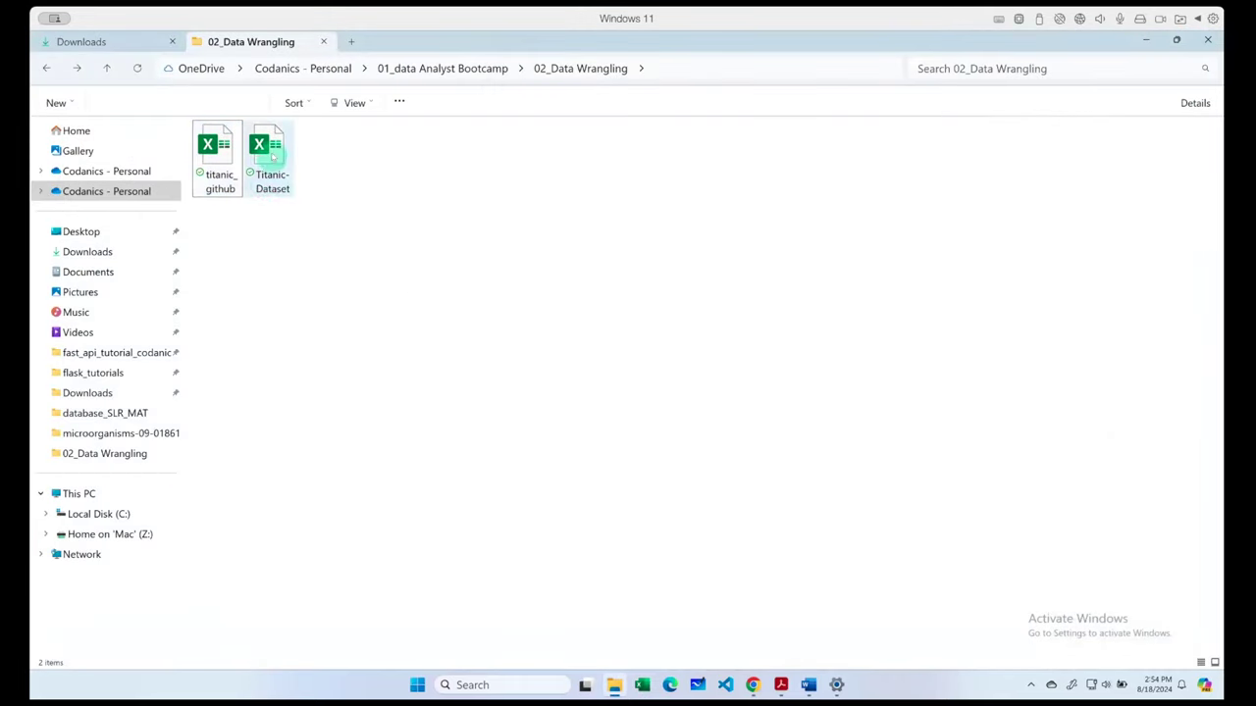
click(274, 155)
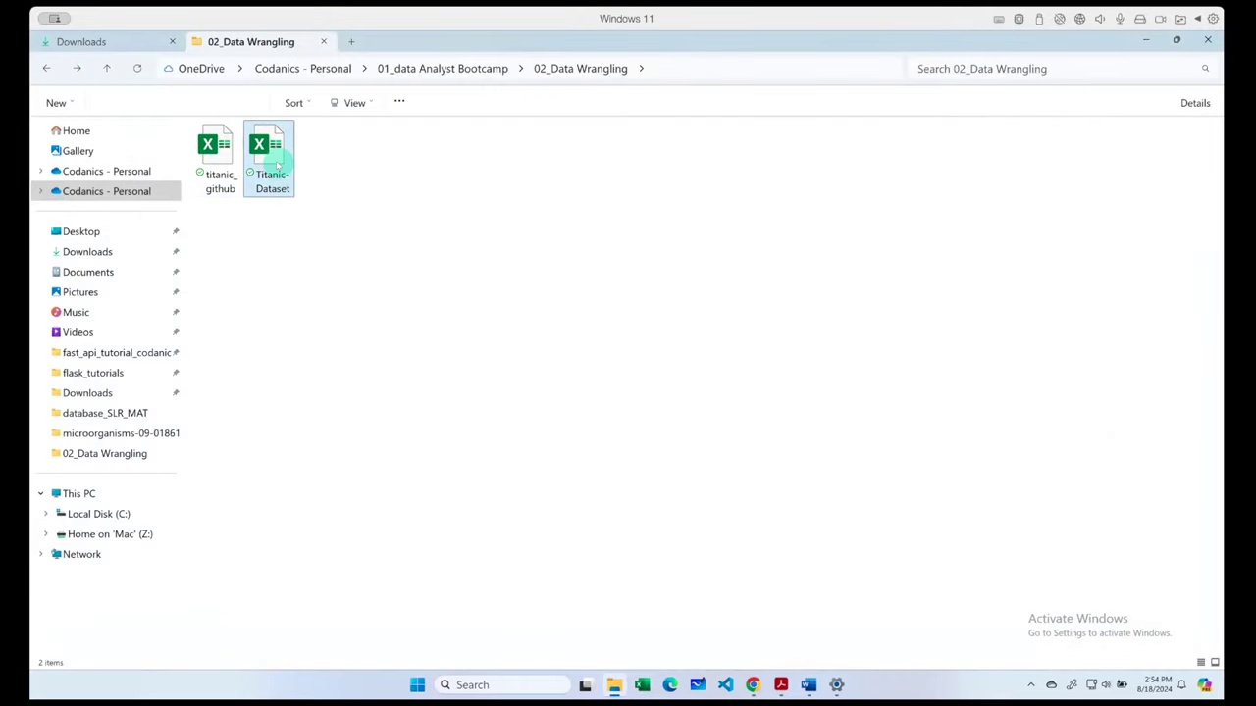
click(218, 162)
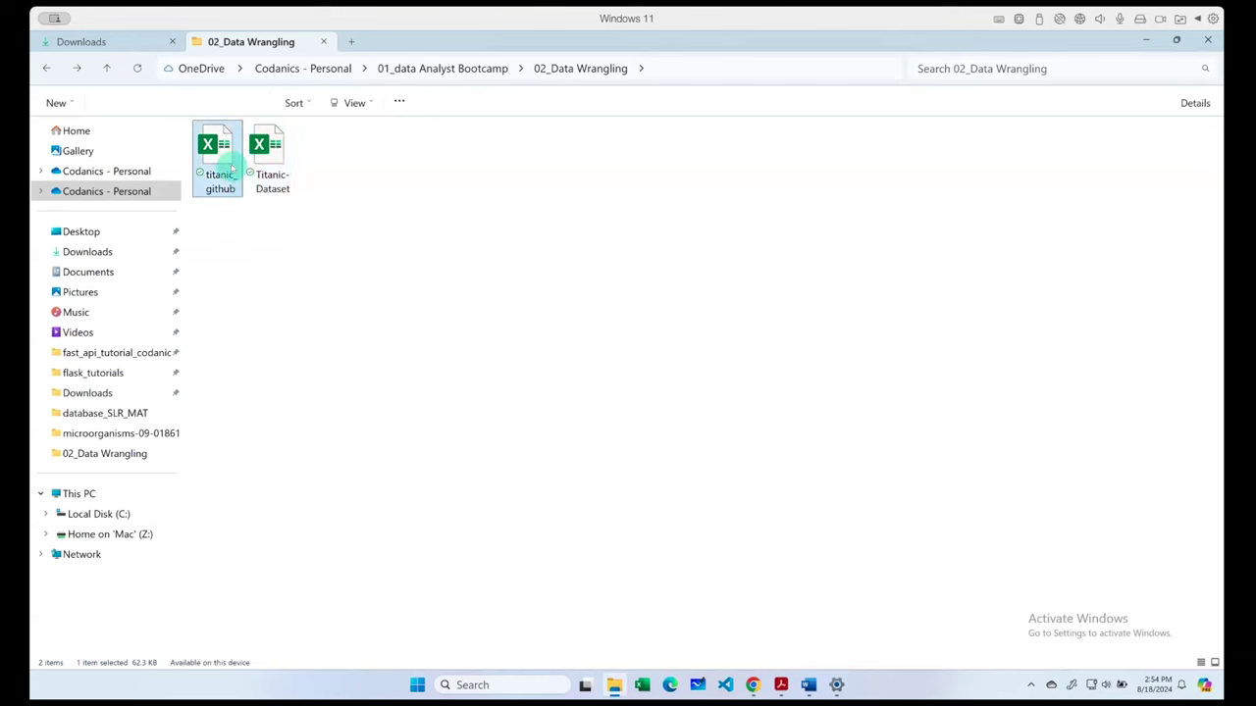
key(shift+Delete)
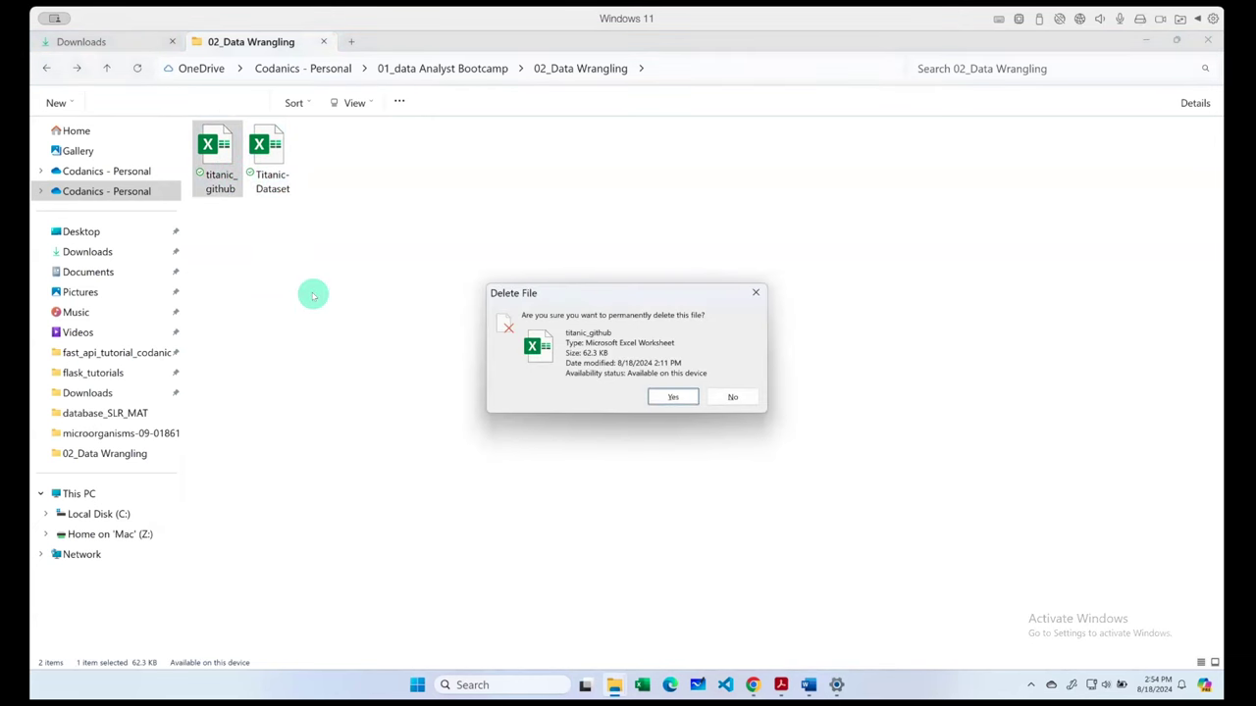
click(720, 397)
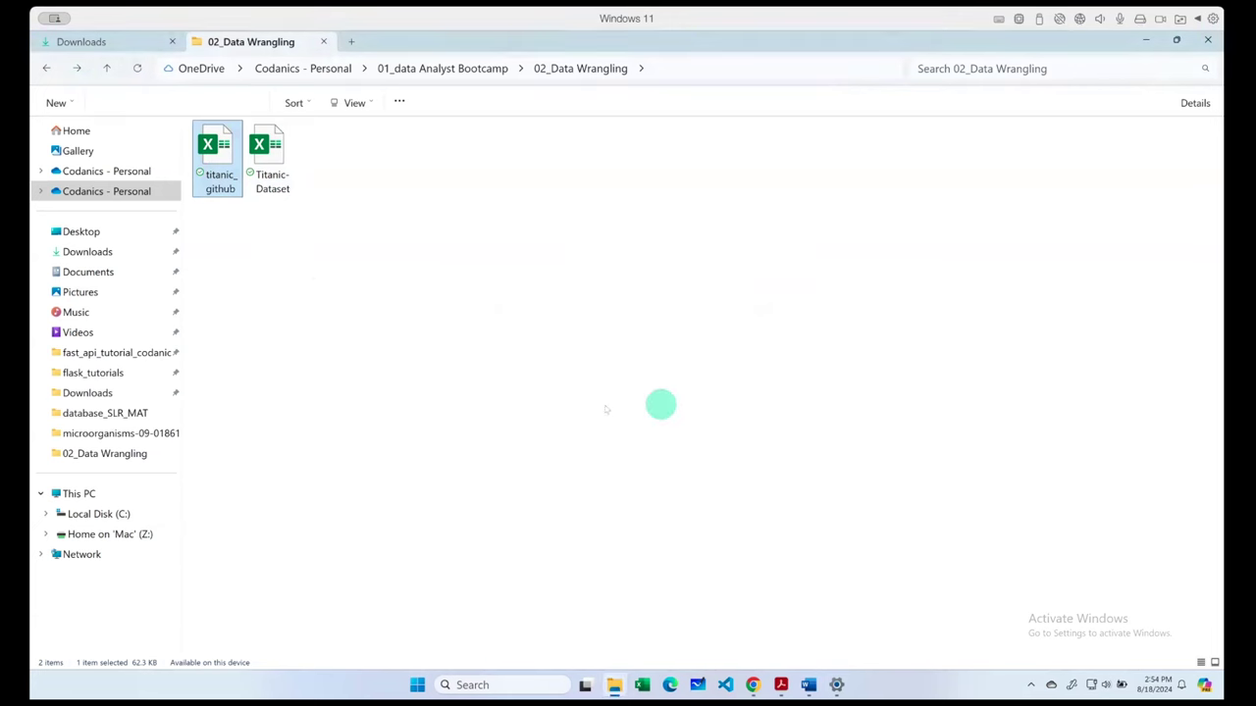
- Rename the titanic_github file to raw_data_titanic
click(229, 177)
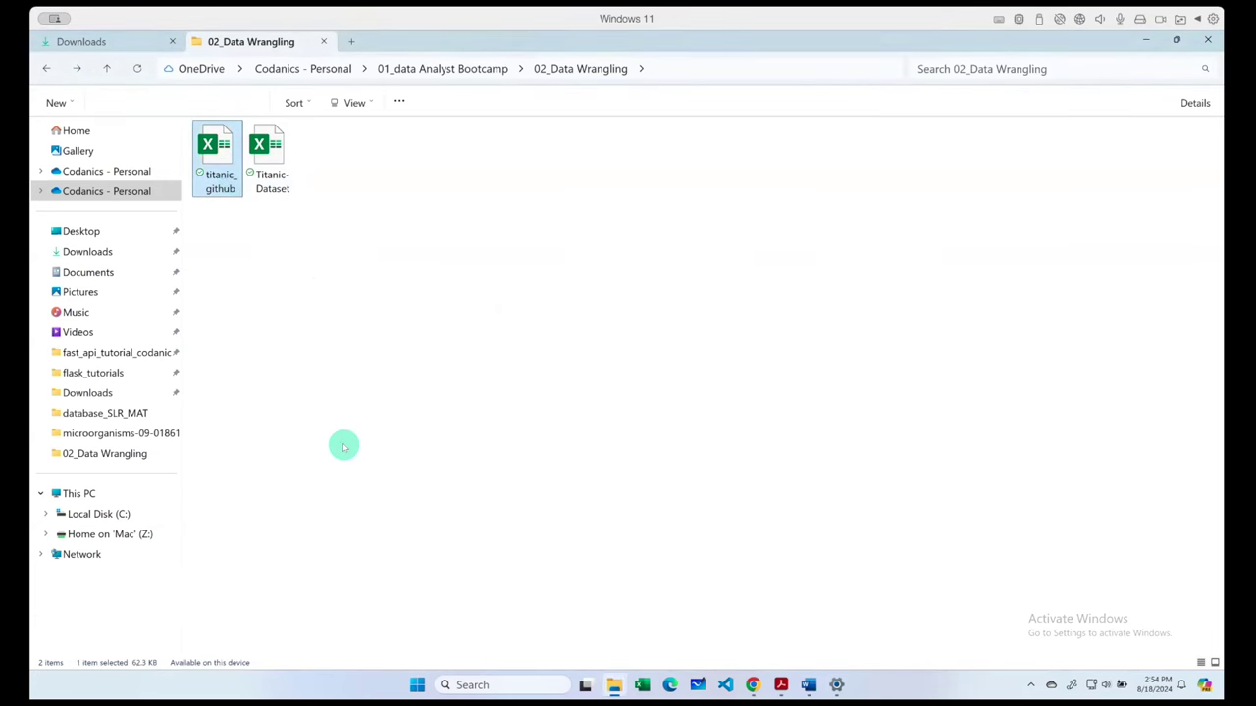
key(F2)
text(raw_data_ti)
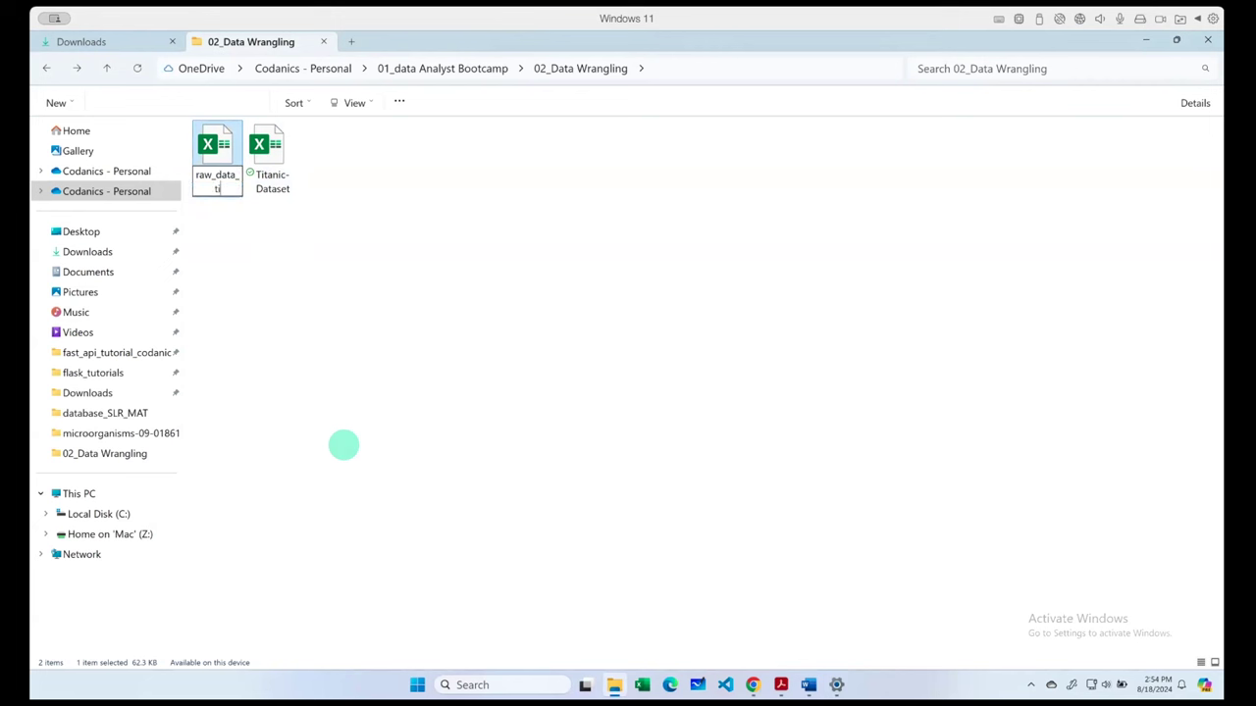
text(tanic)
key(Return)
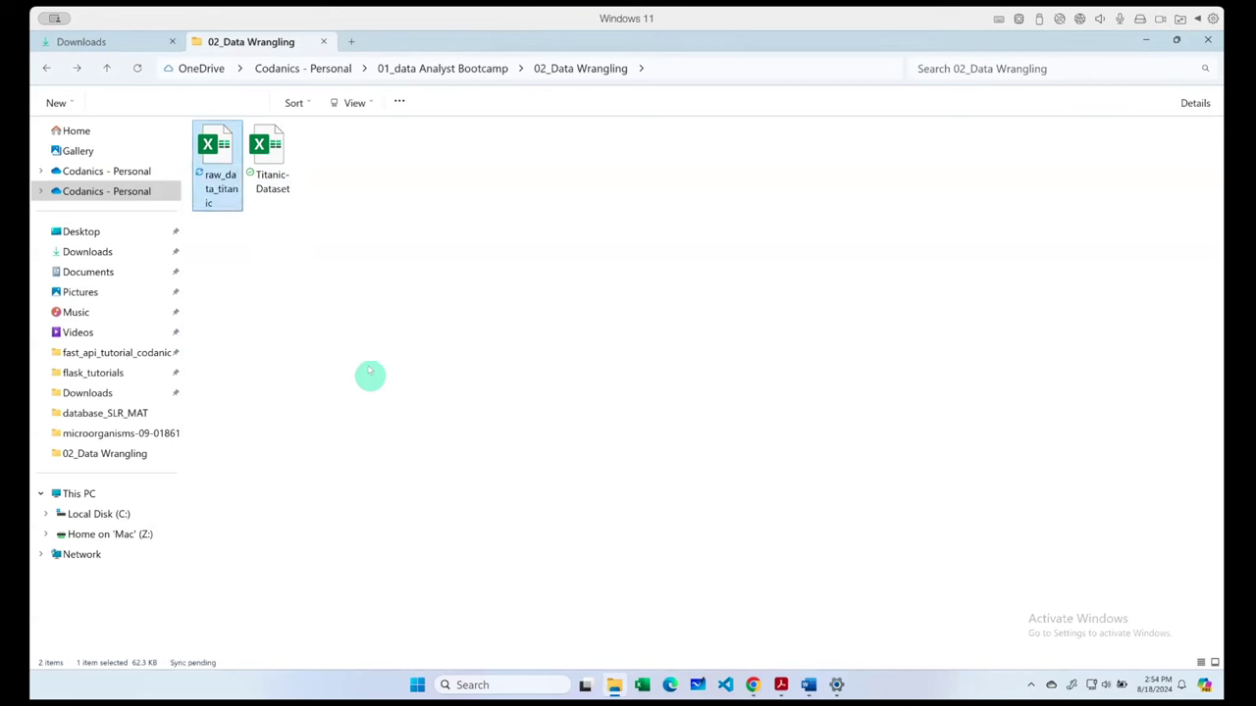
click(367, 370)
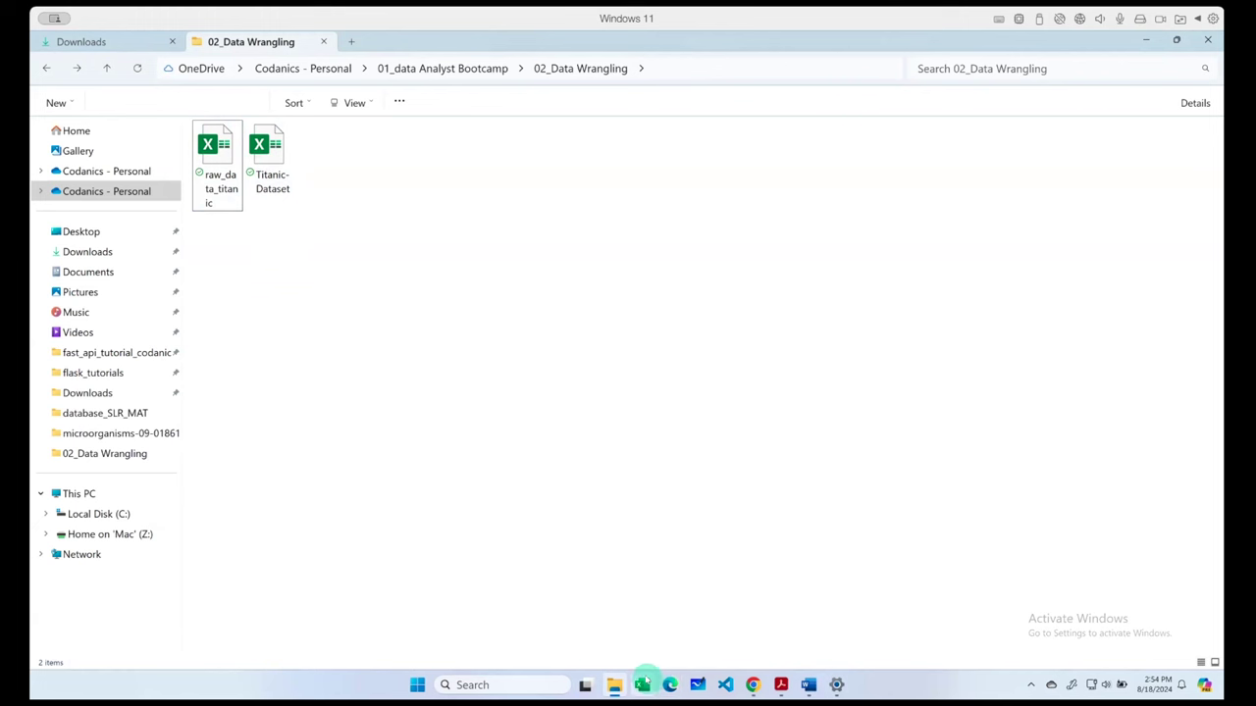
- Create a new Excel worksheet named power_query in 02_Data Wrangling and open it
right_click(481, 233)
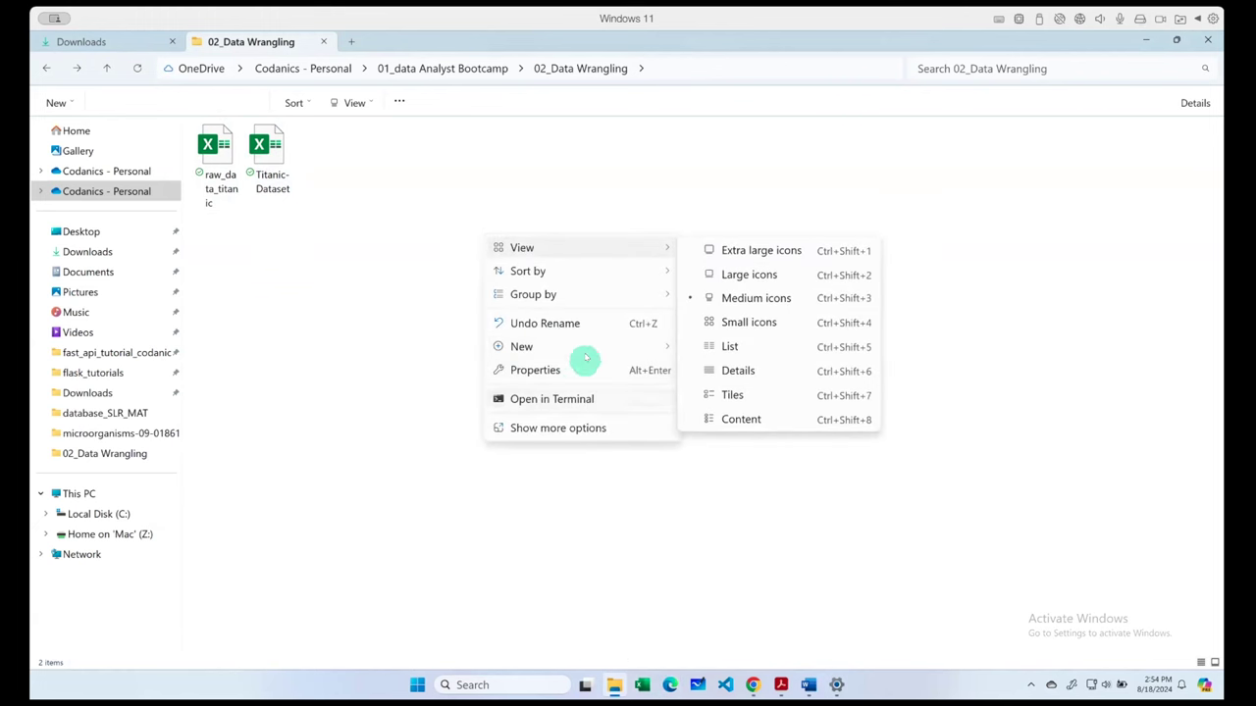
mouse_move(521, 346)
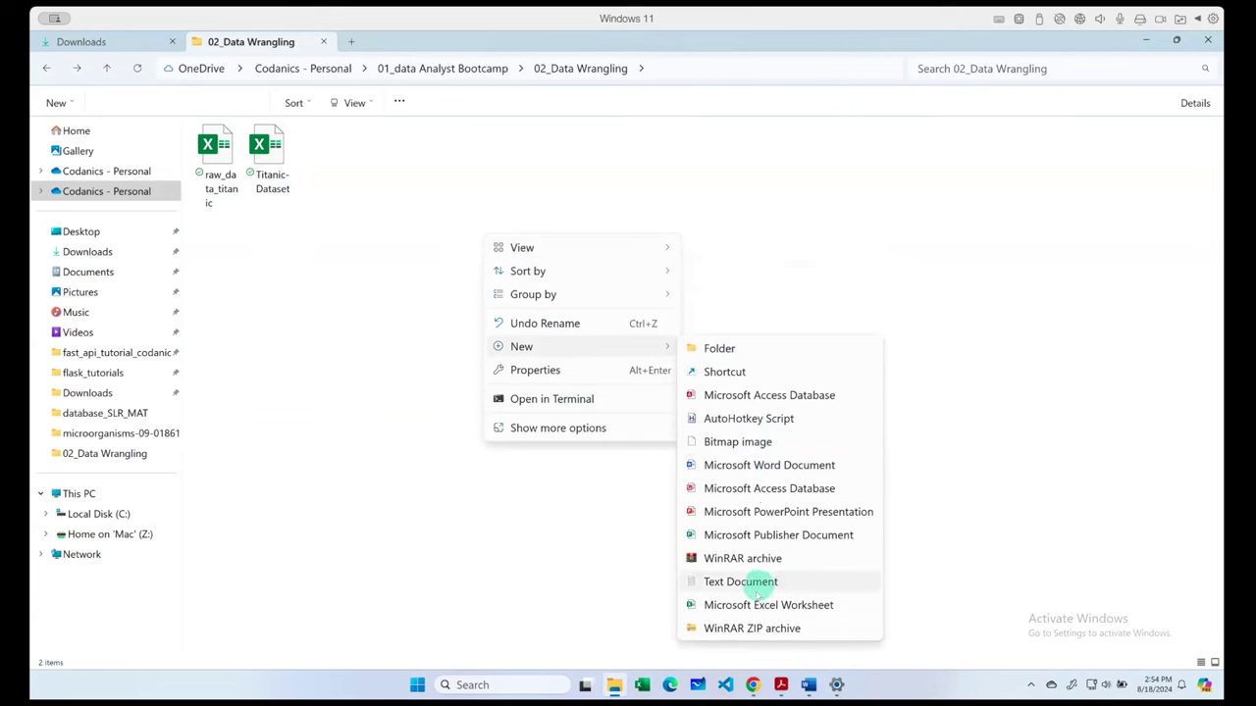
click(757, 602)
text(power_query)
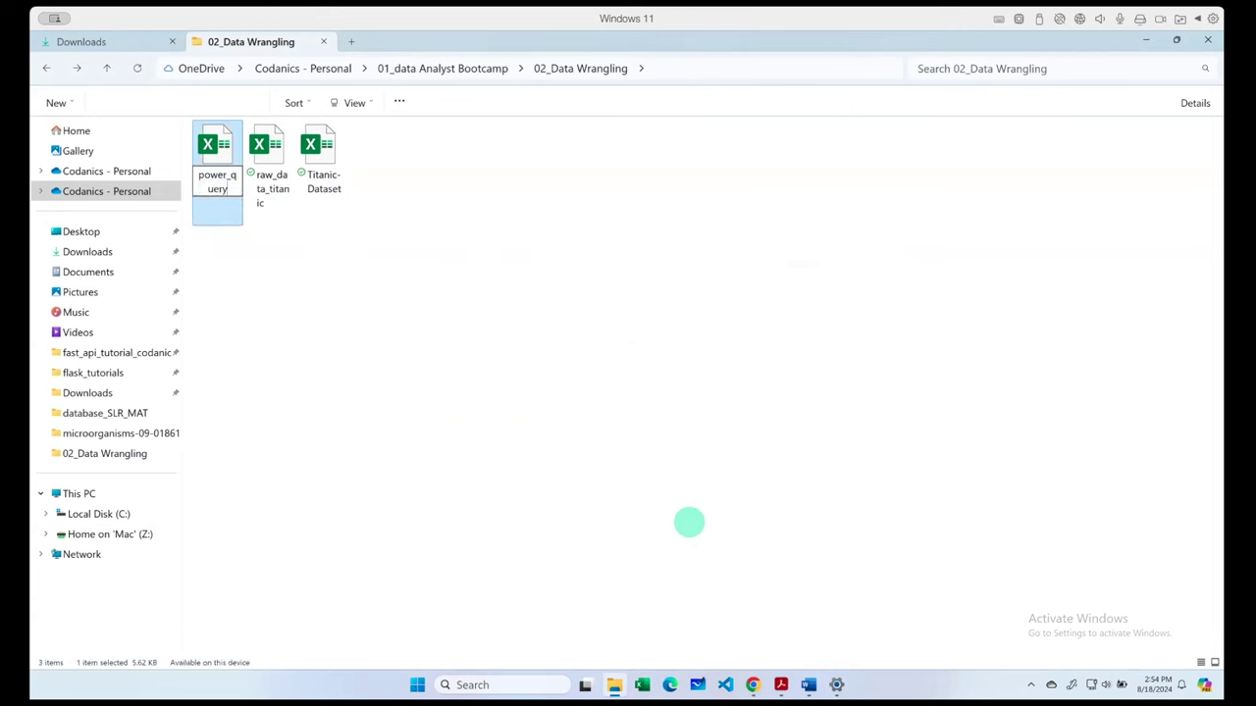
key(Return)
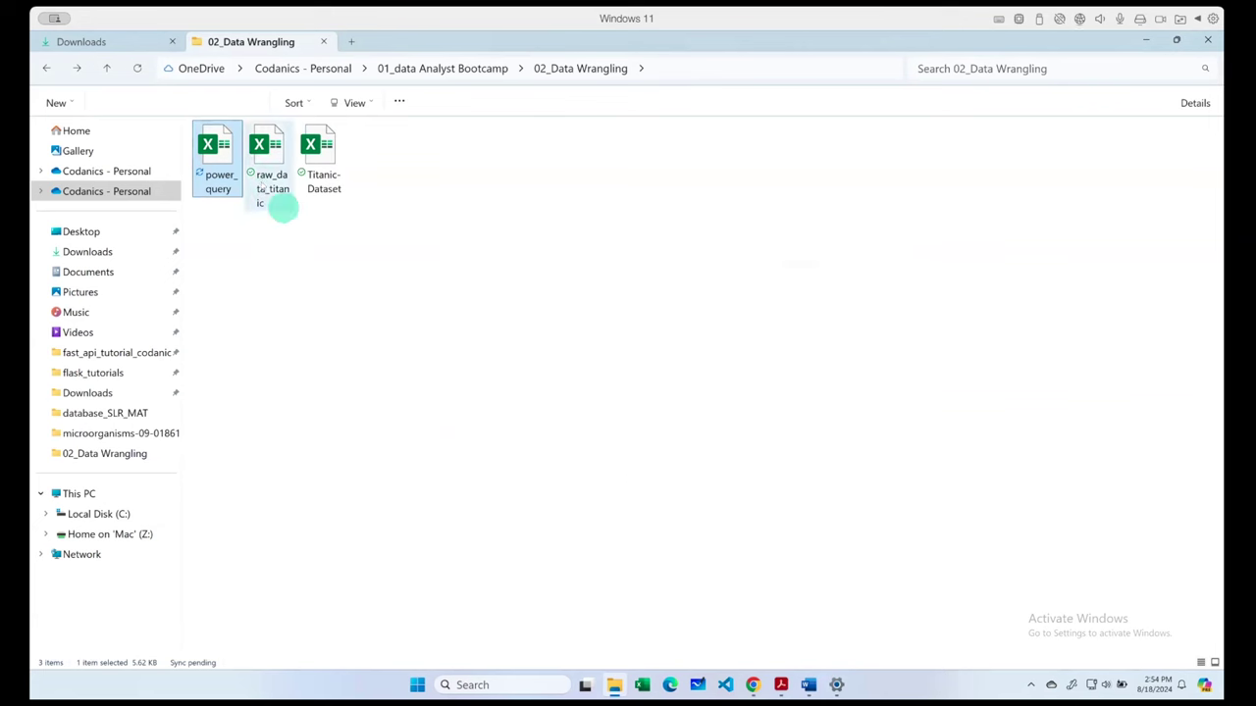
click(226, 152)
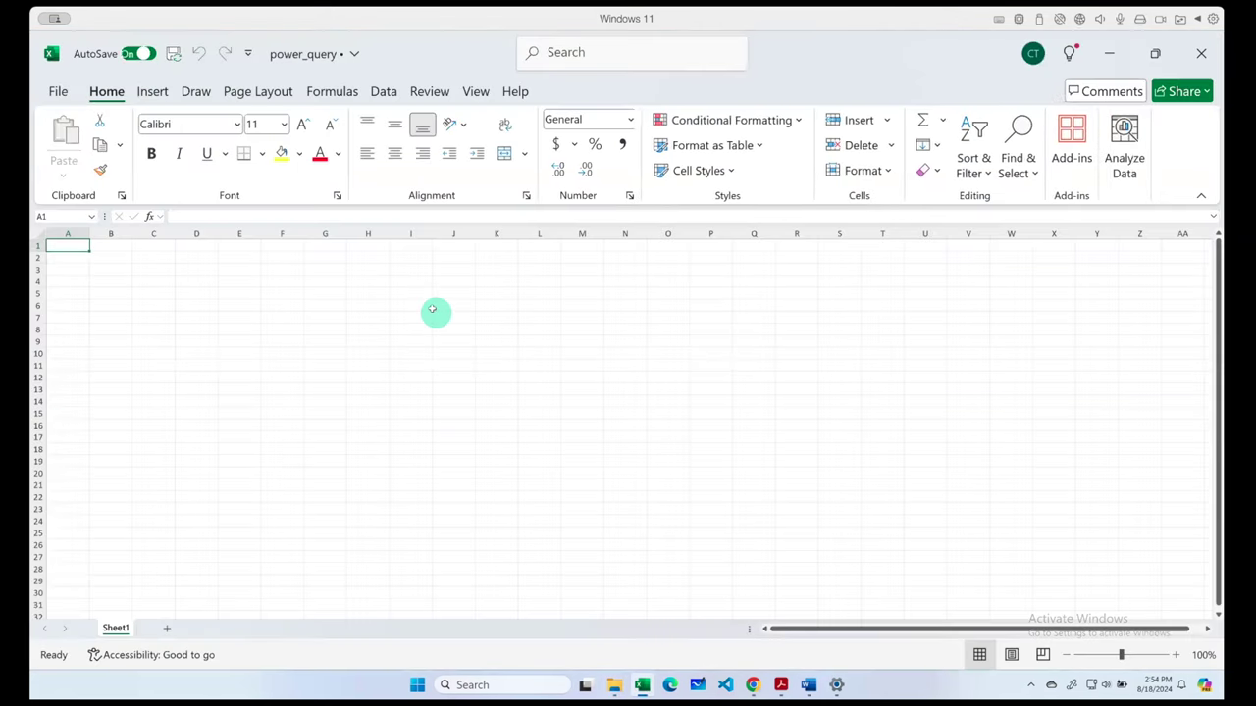
scroll(186, 307, up, 2)
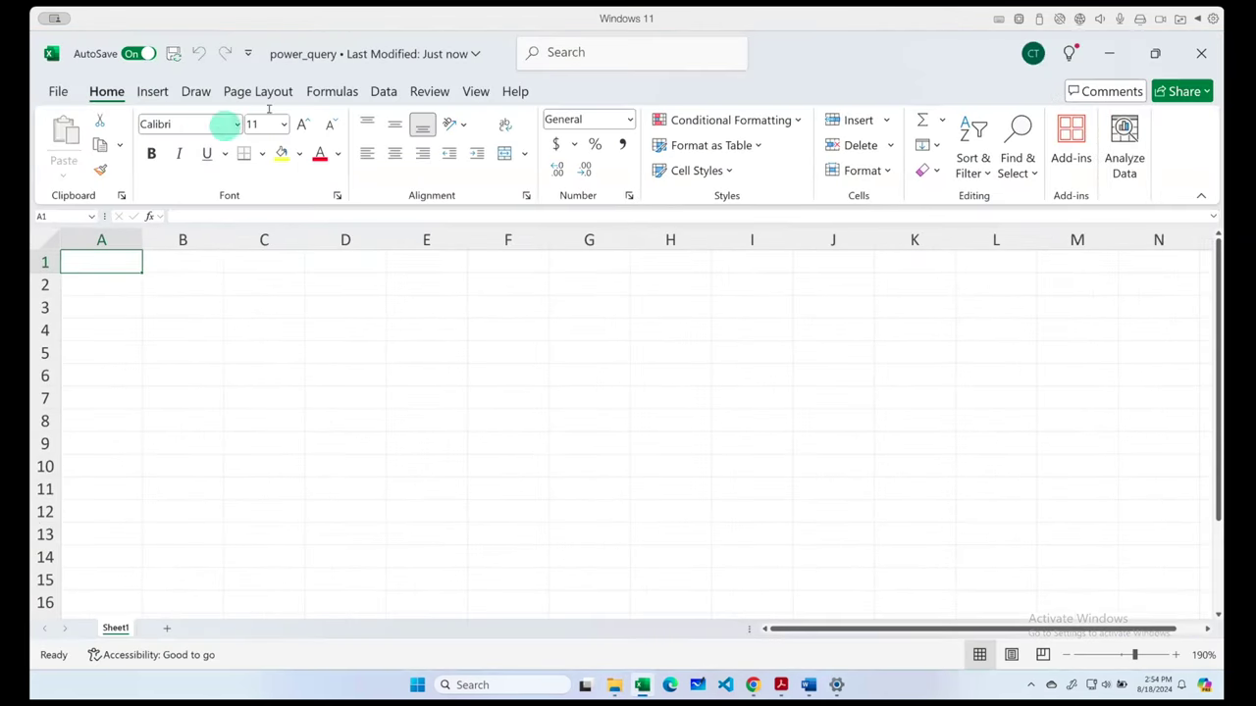
- Start a Get Data import From File > From Excel Workbook
click(152, 91)
click(381, 91)
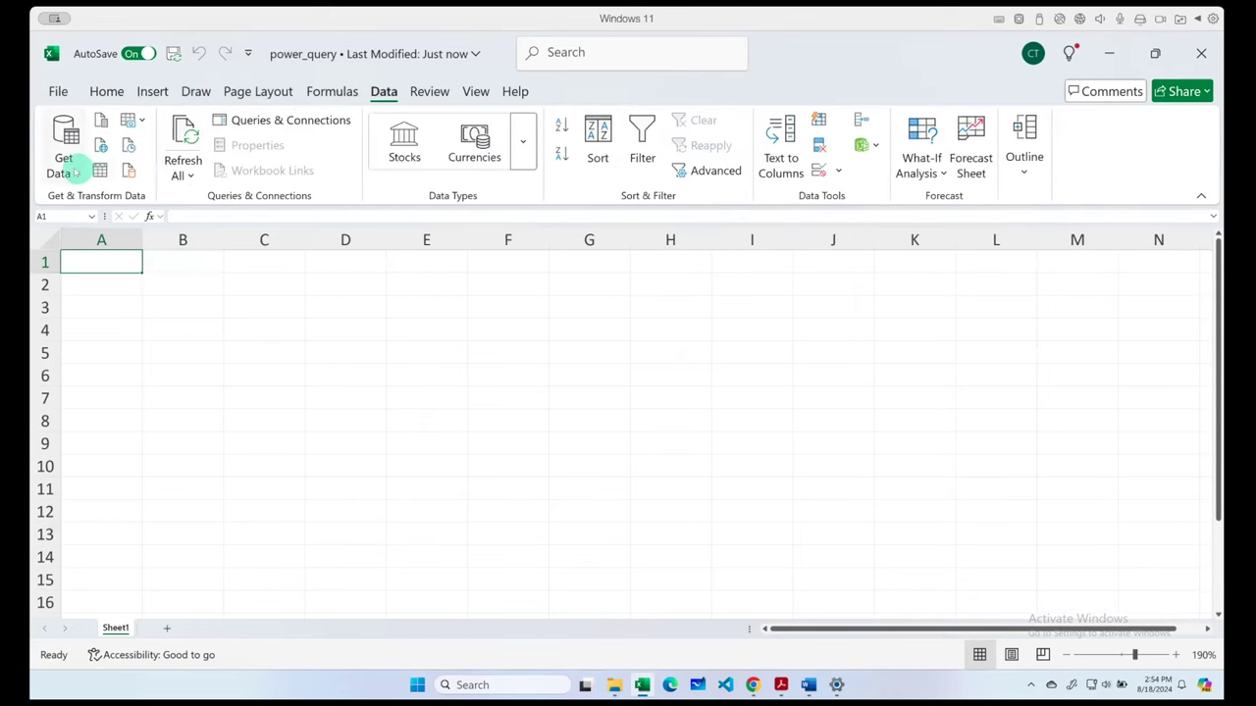
click(76, 173)
mouse_move(110, 207)
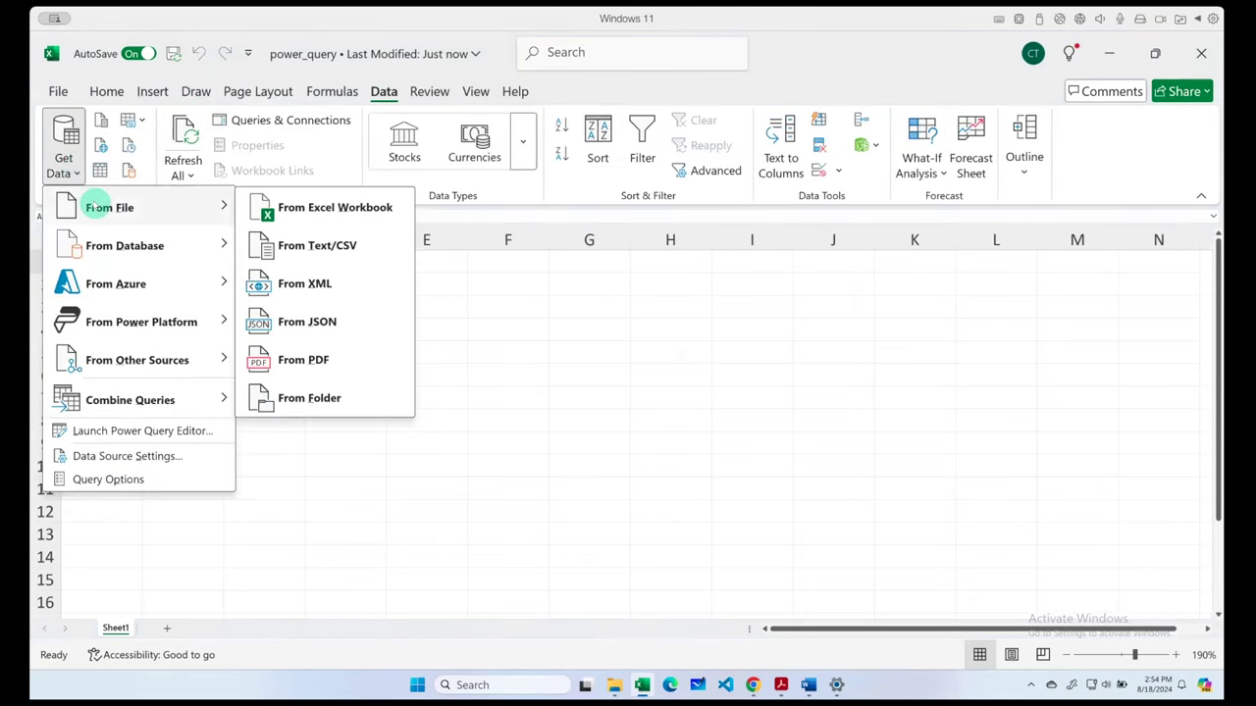
click(335, 208)
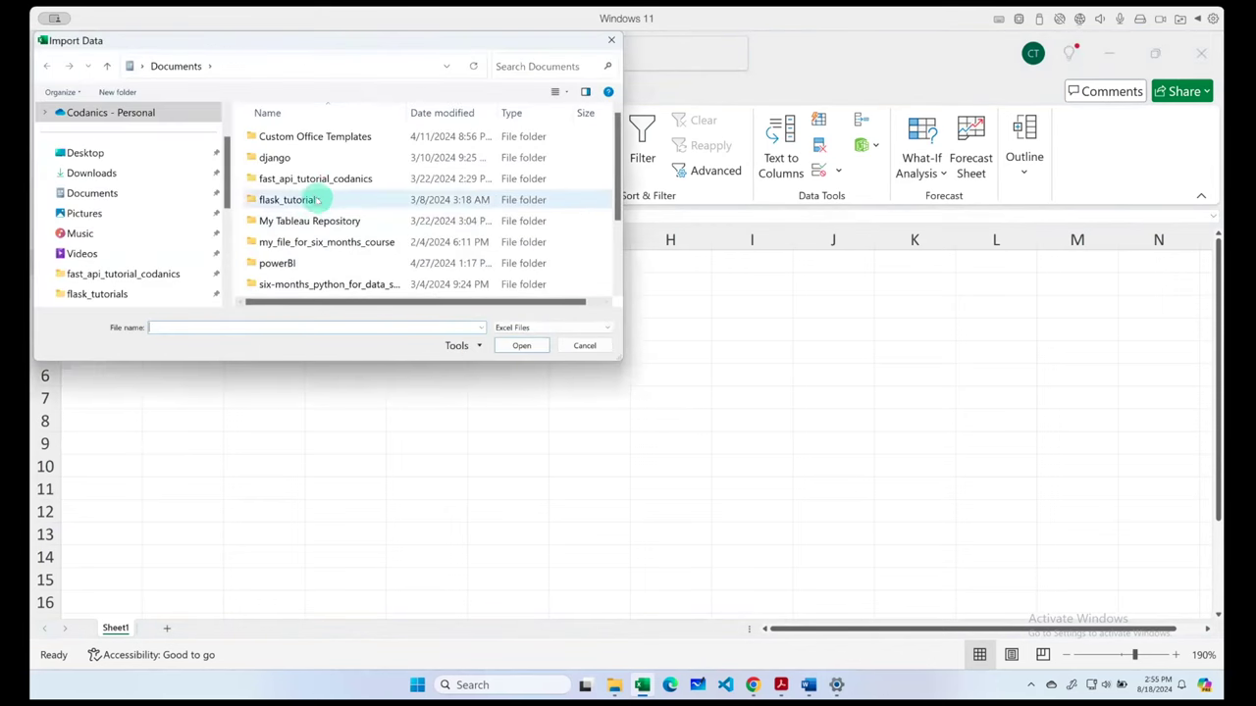
- Browse to the 02_Data Wrangling folder and import raw_data_titanic
scroll(197, 202, up, 1)
click(154, 177)
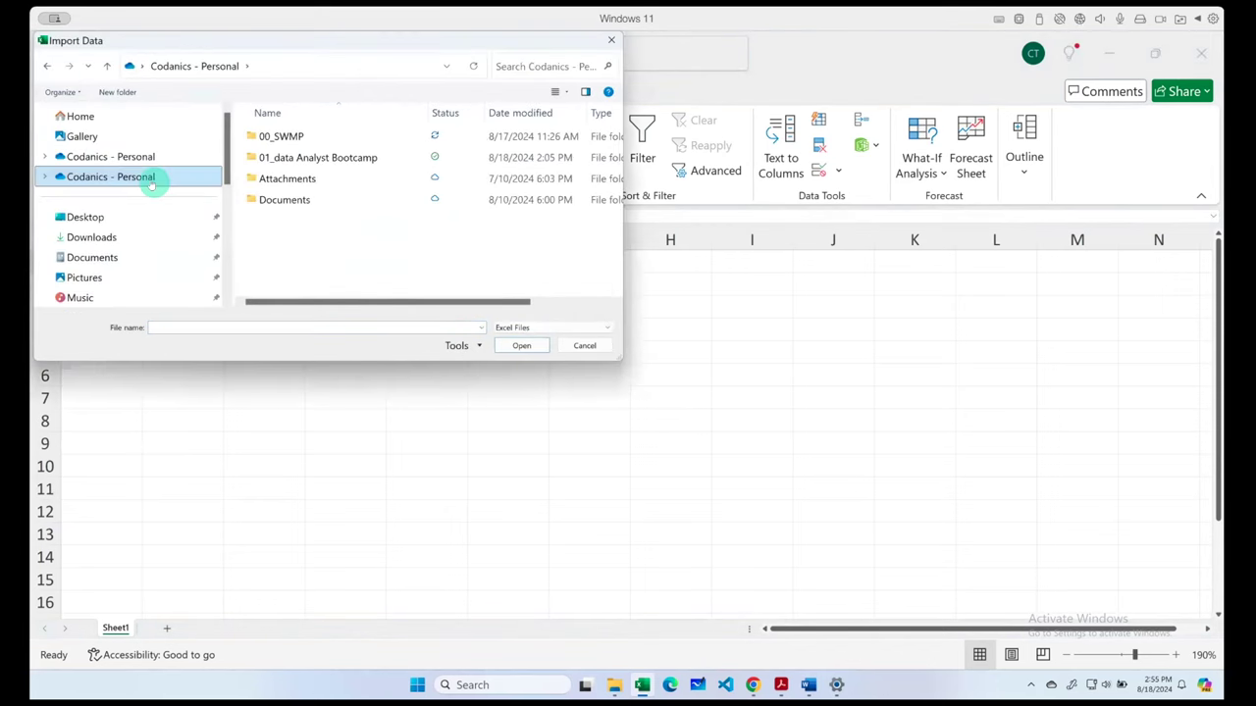
double_click(308, 161)
double_click(308, 157)
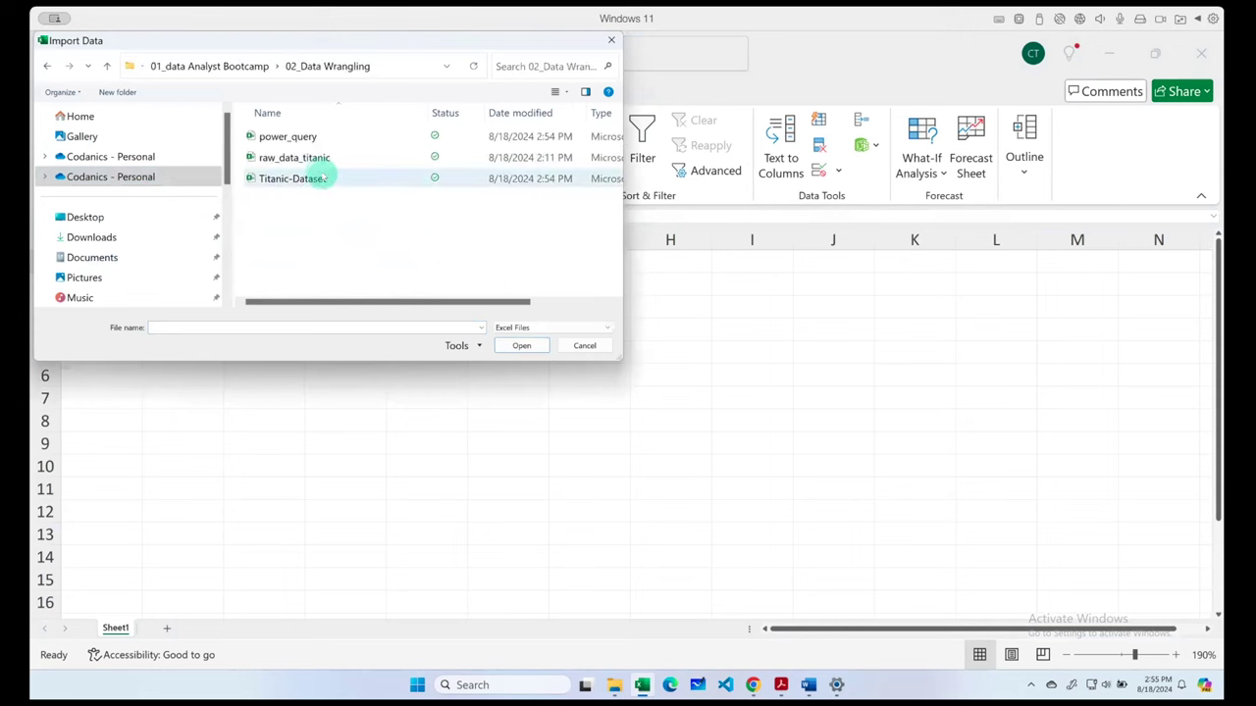
click(314, 158)
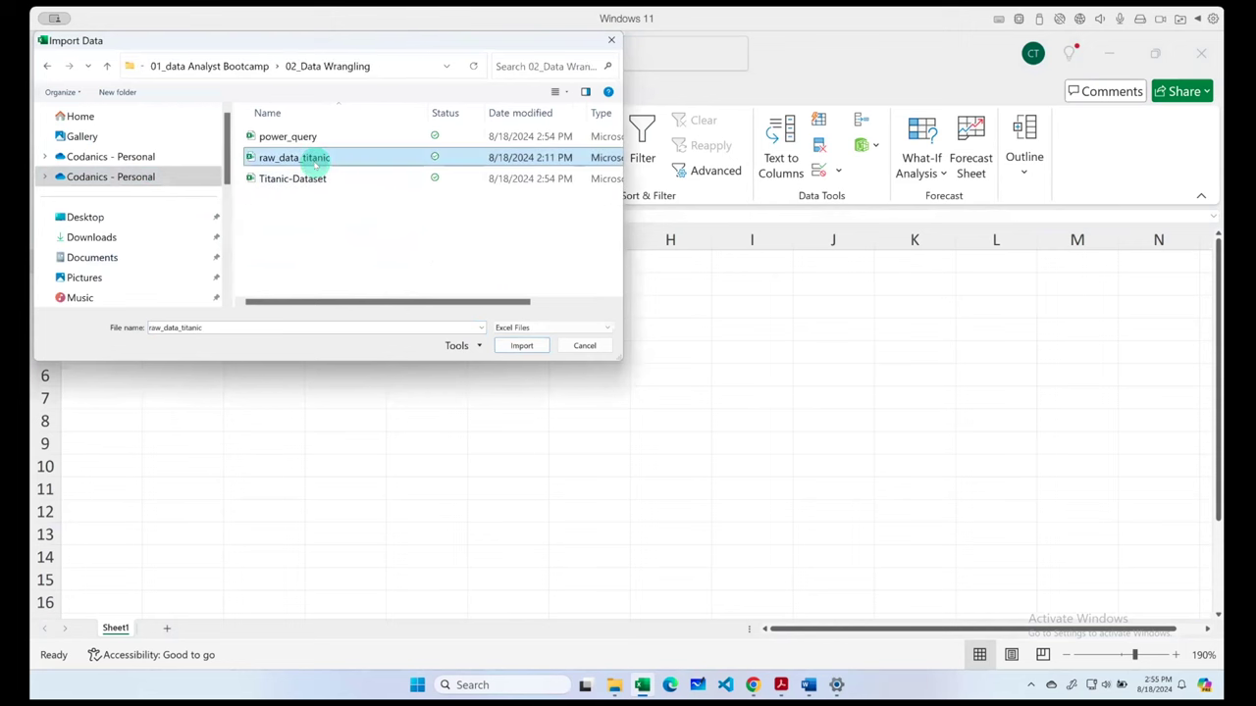
click(522, 345)
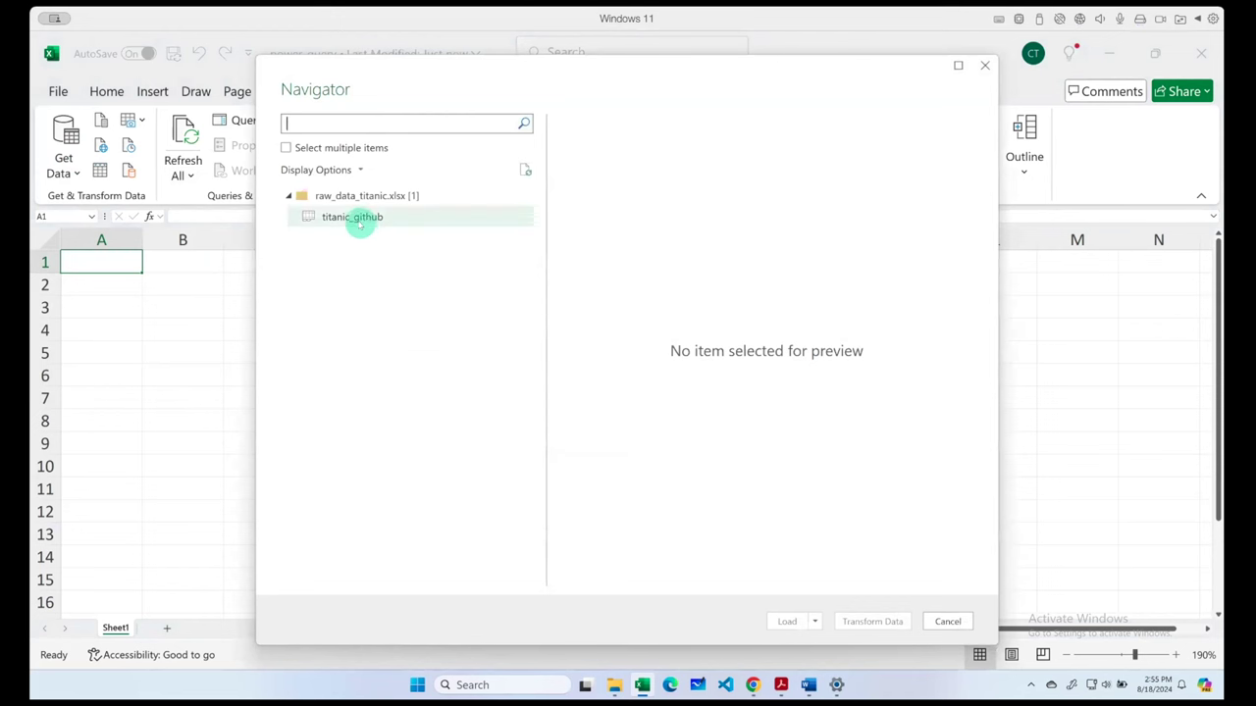
- Preview the titanic_github table in Navigator and send it to the editor with Transform Data
click(359, 219)
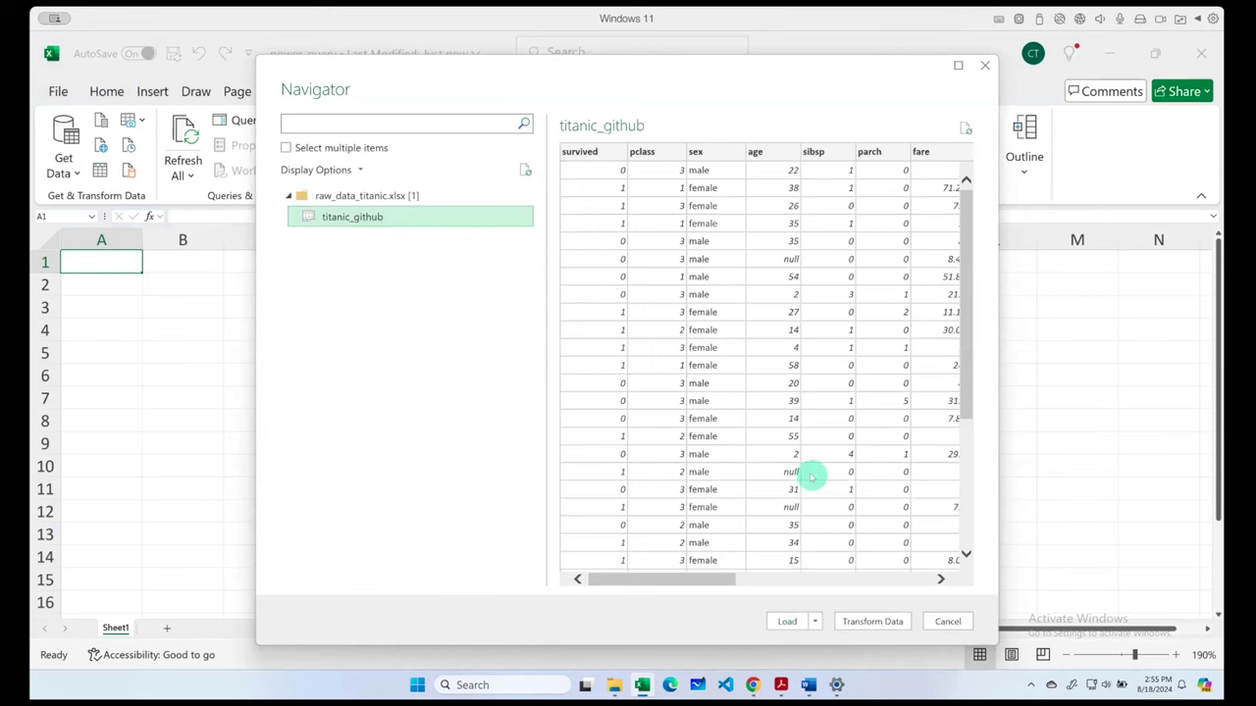
mouse_move(688, 579)
mouse_down()
mouse_move(854, 580)
mouse_move(687, 580)
mouse_up()
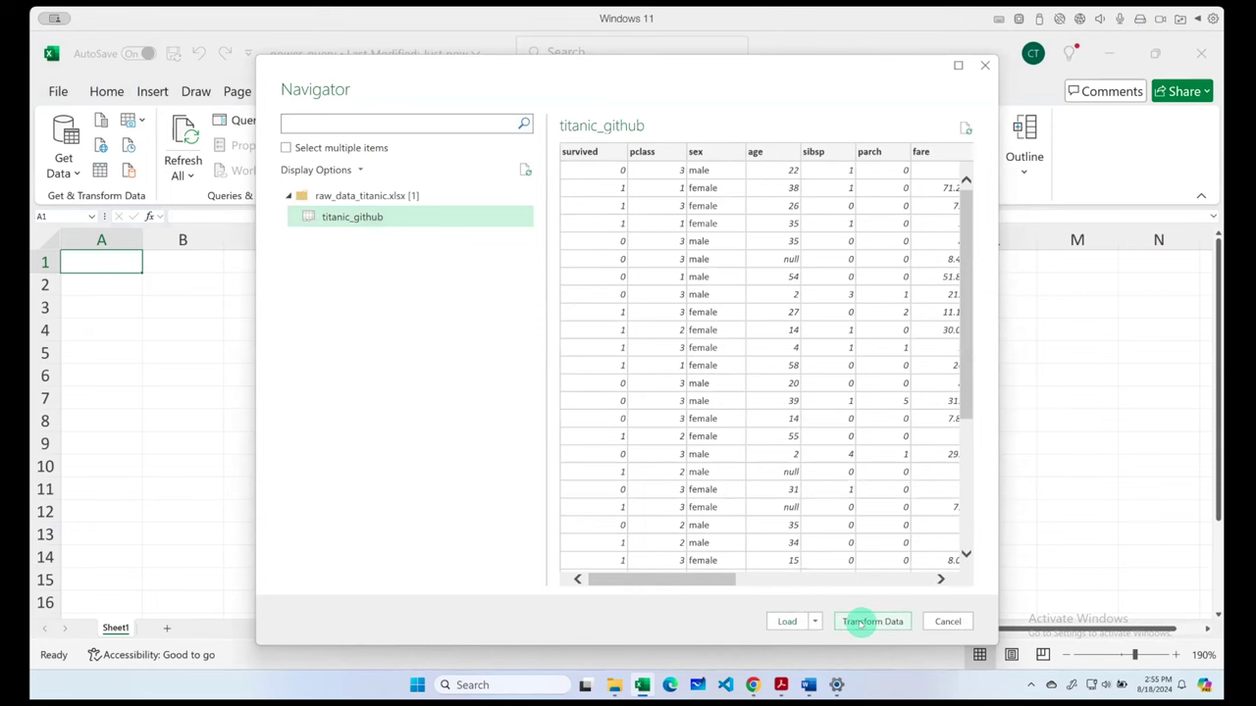
click(859, 622)
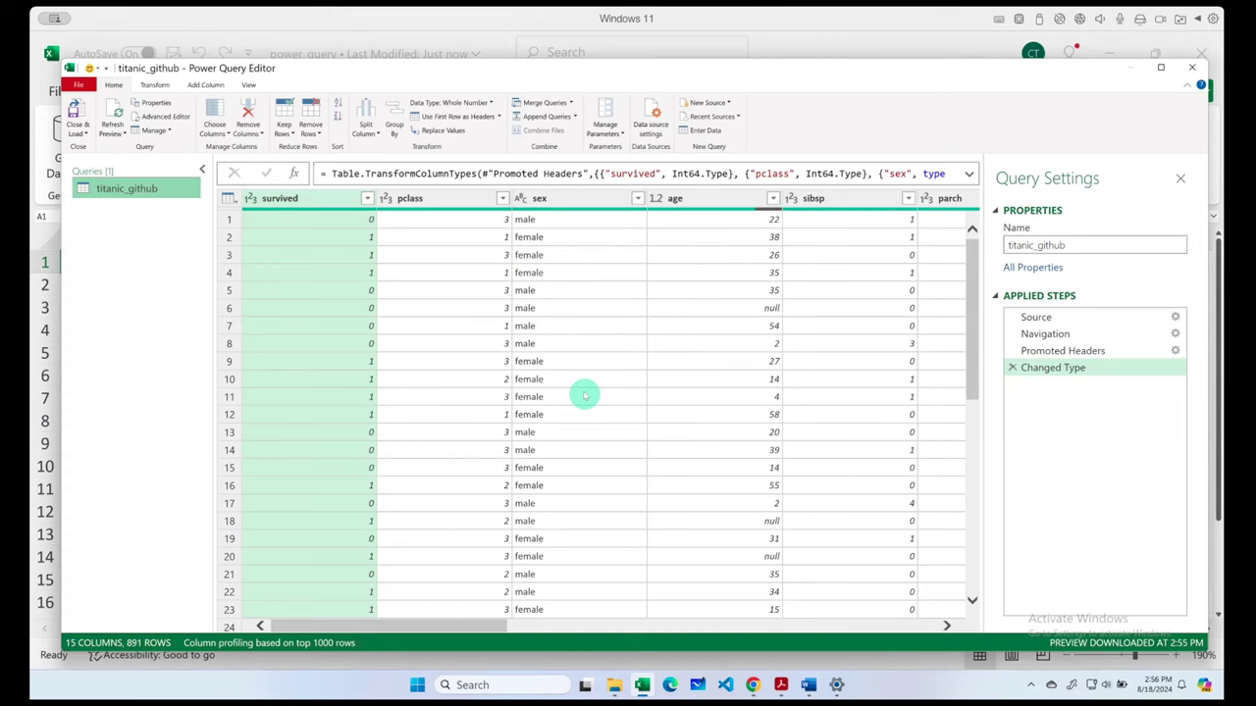
click(752, 684)
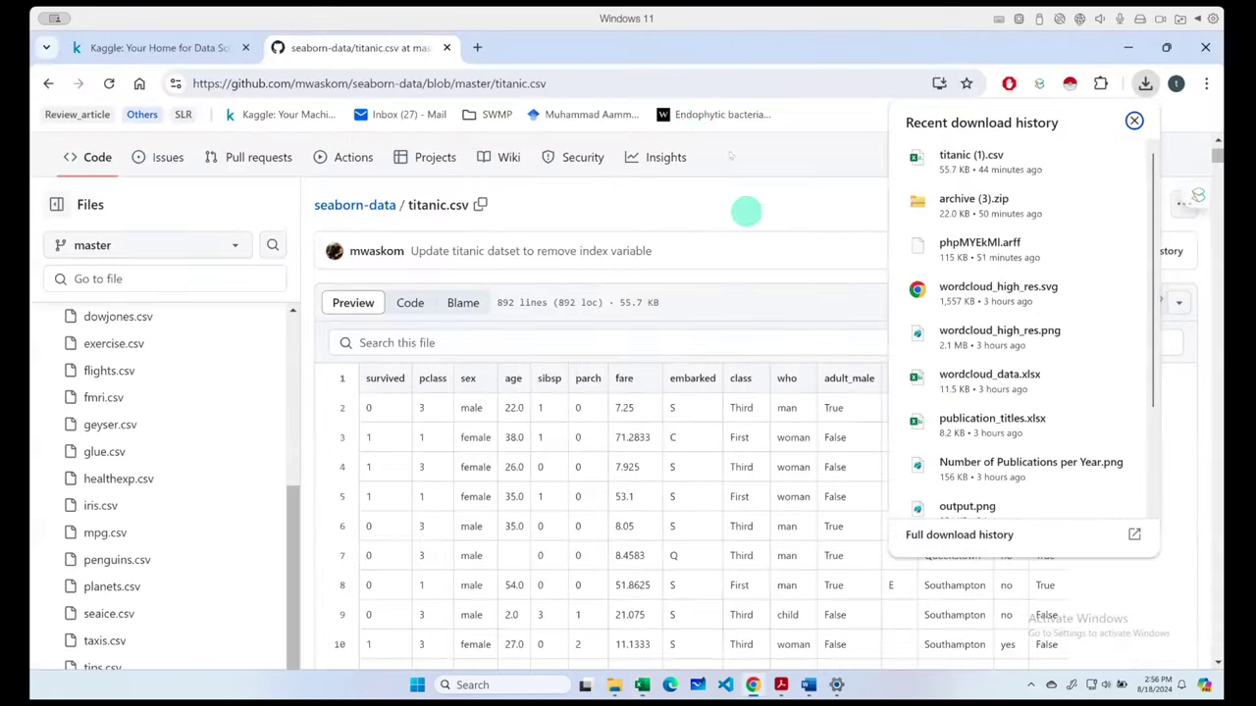
click(478, 47)
text(youtube)
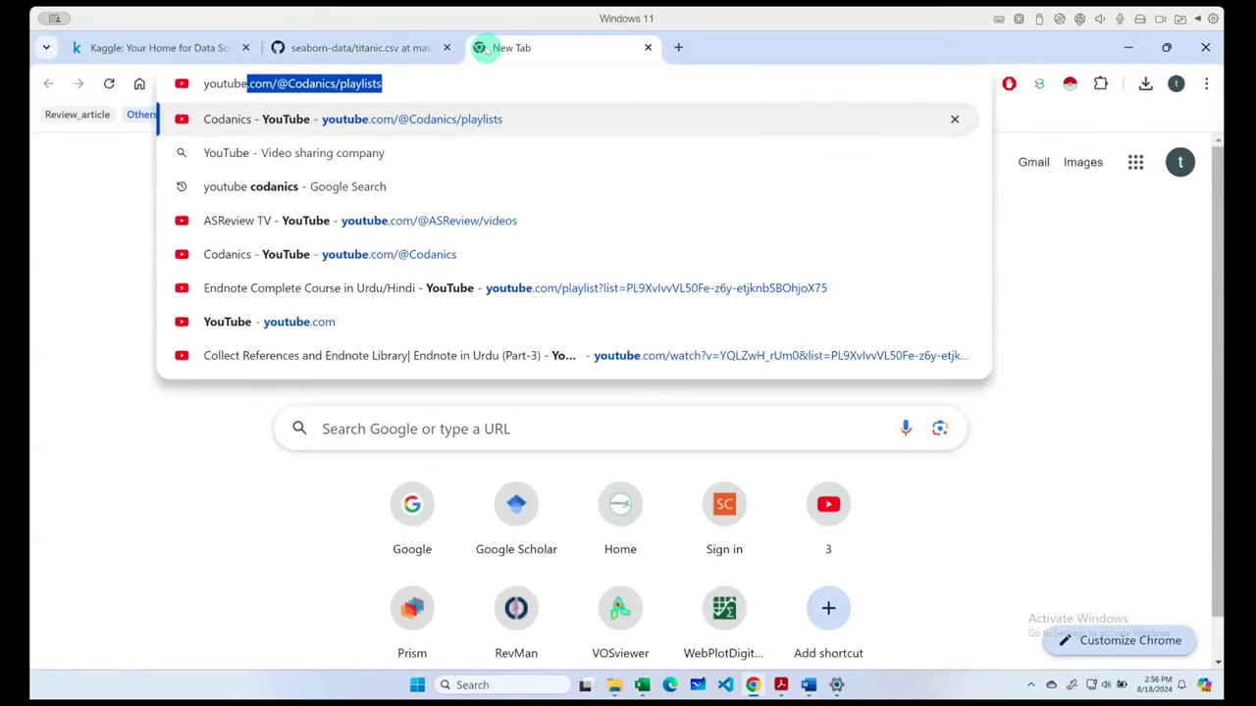
key(Right)
key(BackSpace)
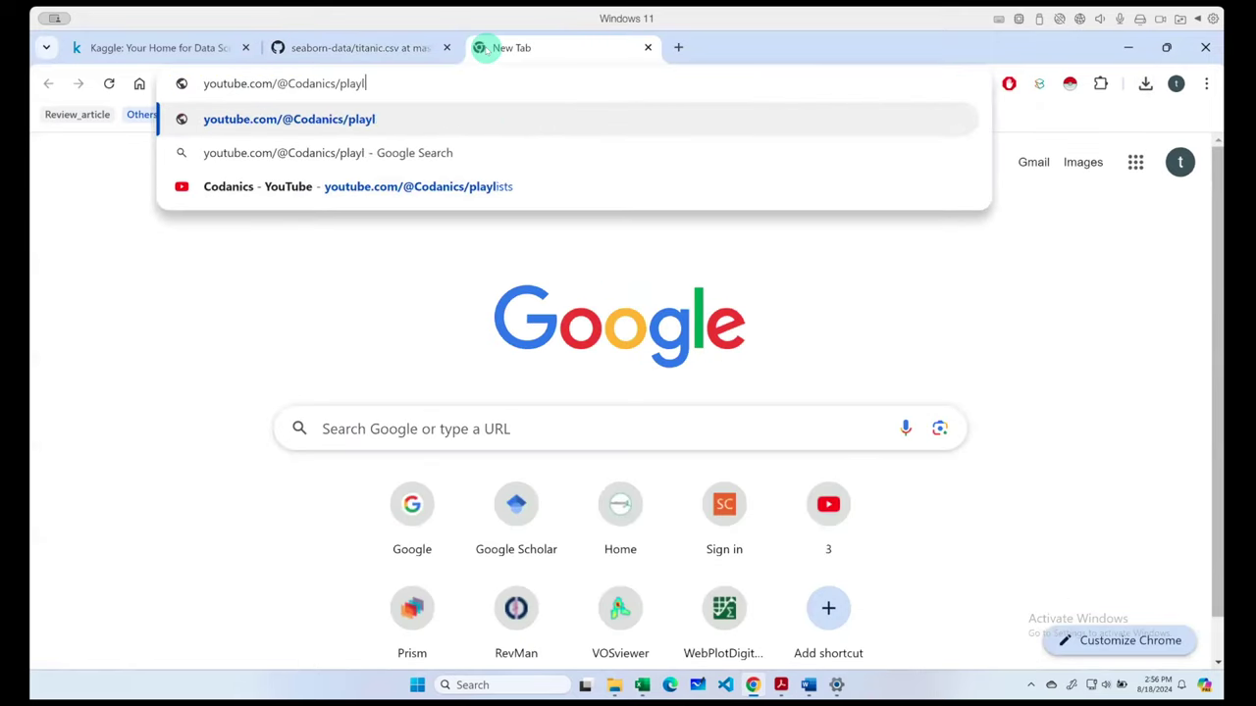
key(BackSpace)
key(BackSpace)
key(BackSpace)
key(BackSpace)
key(Return)
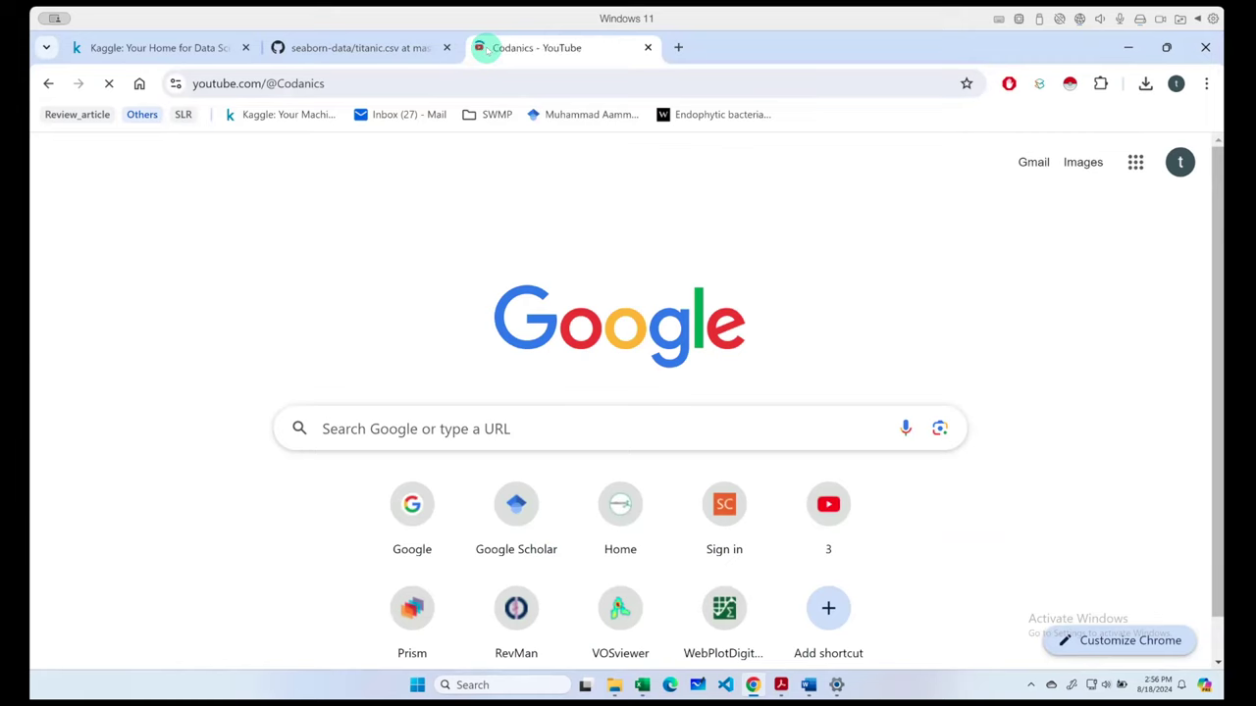
scroll(560, 344, down, 2)
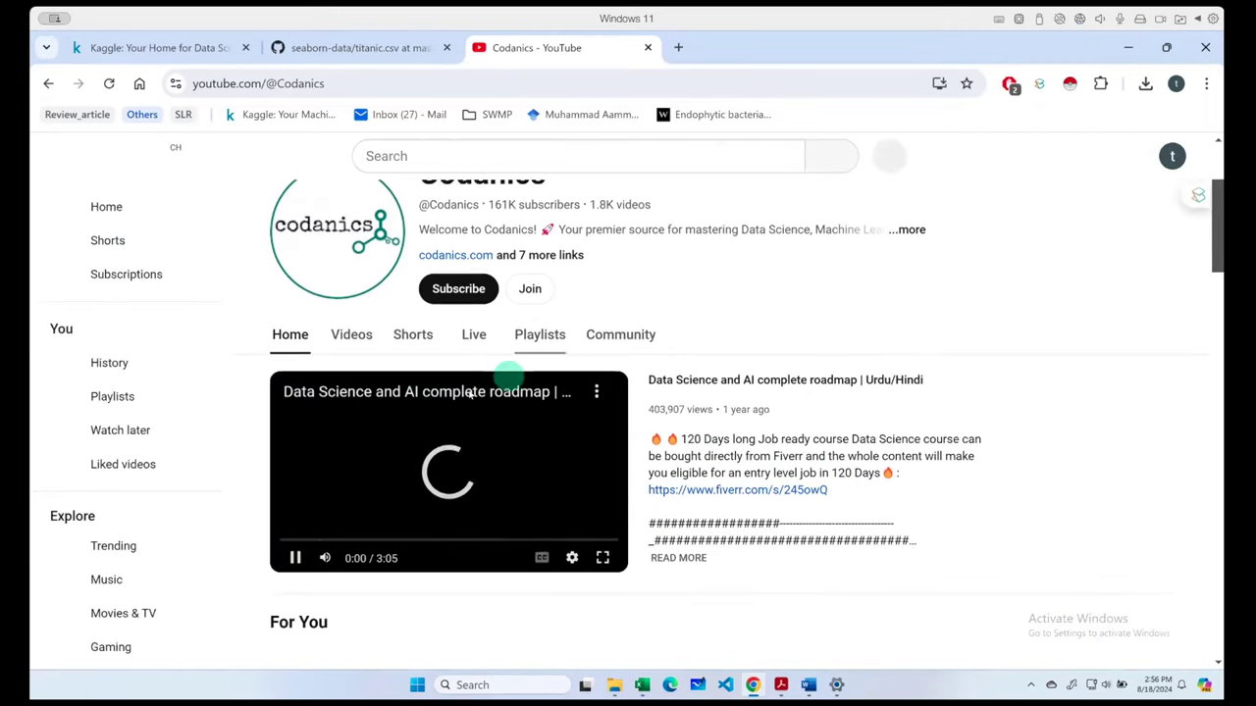
click(355, 336)
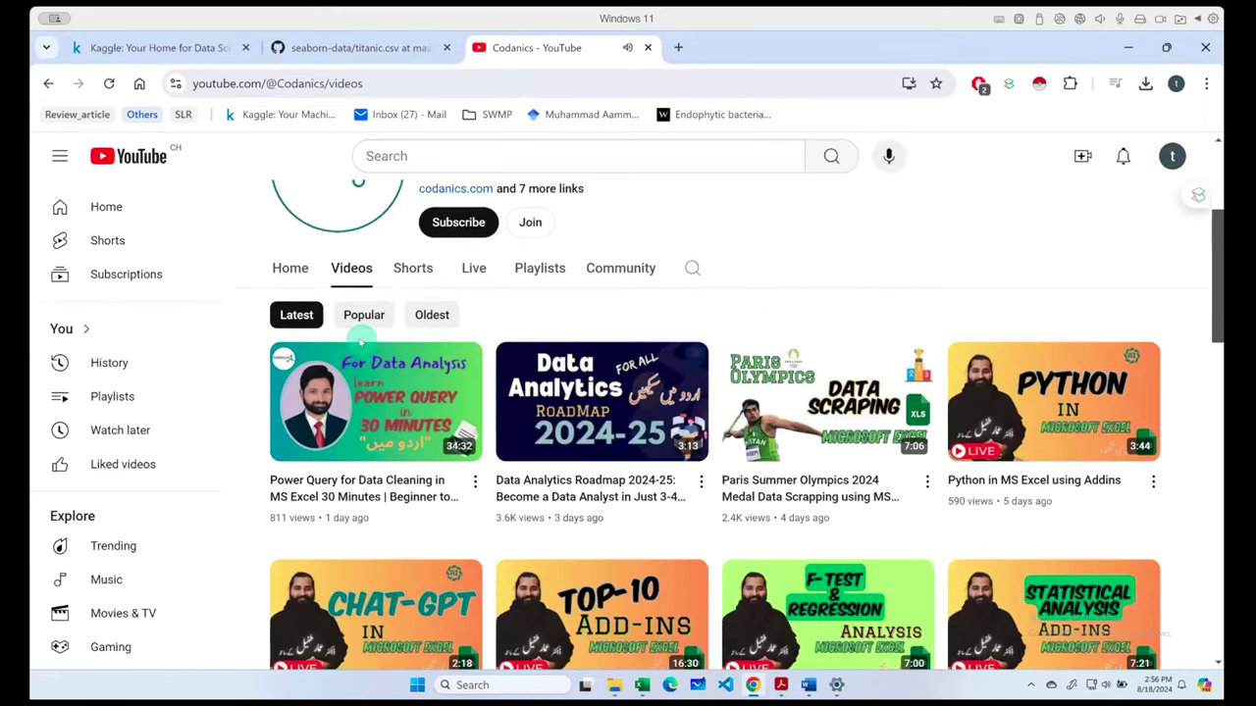
mouse_move(376, 401)
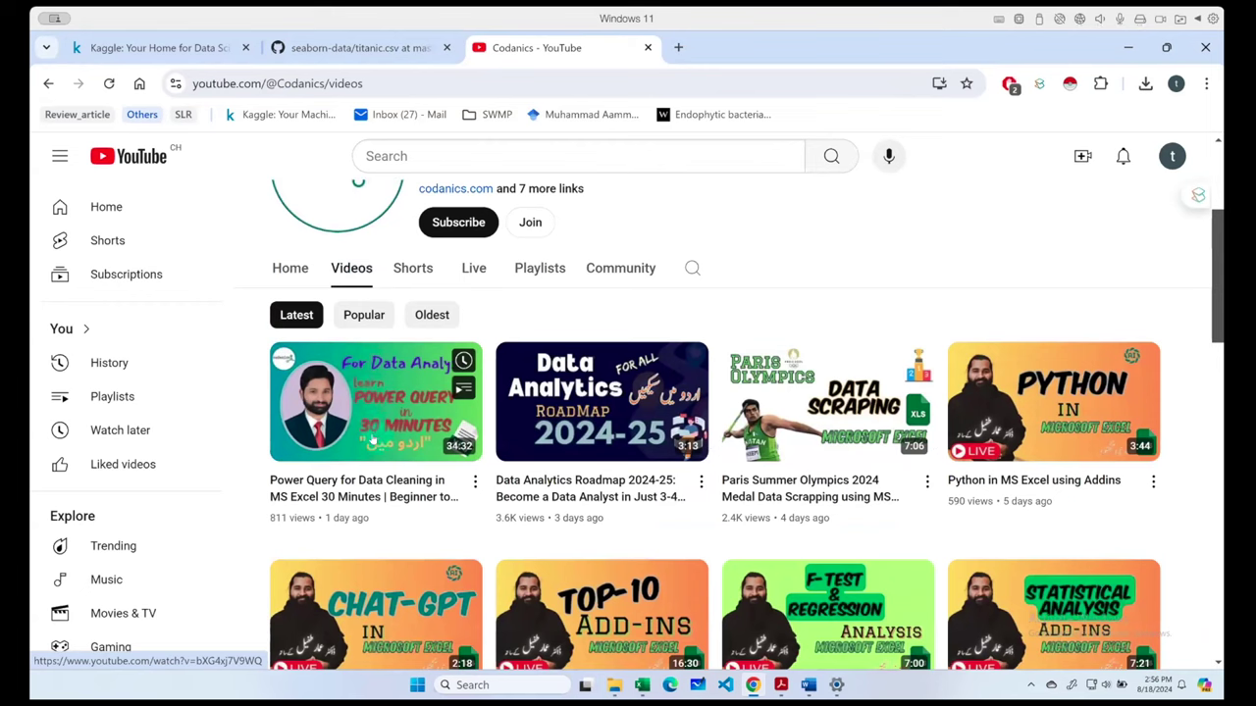
click(373, 438)
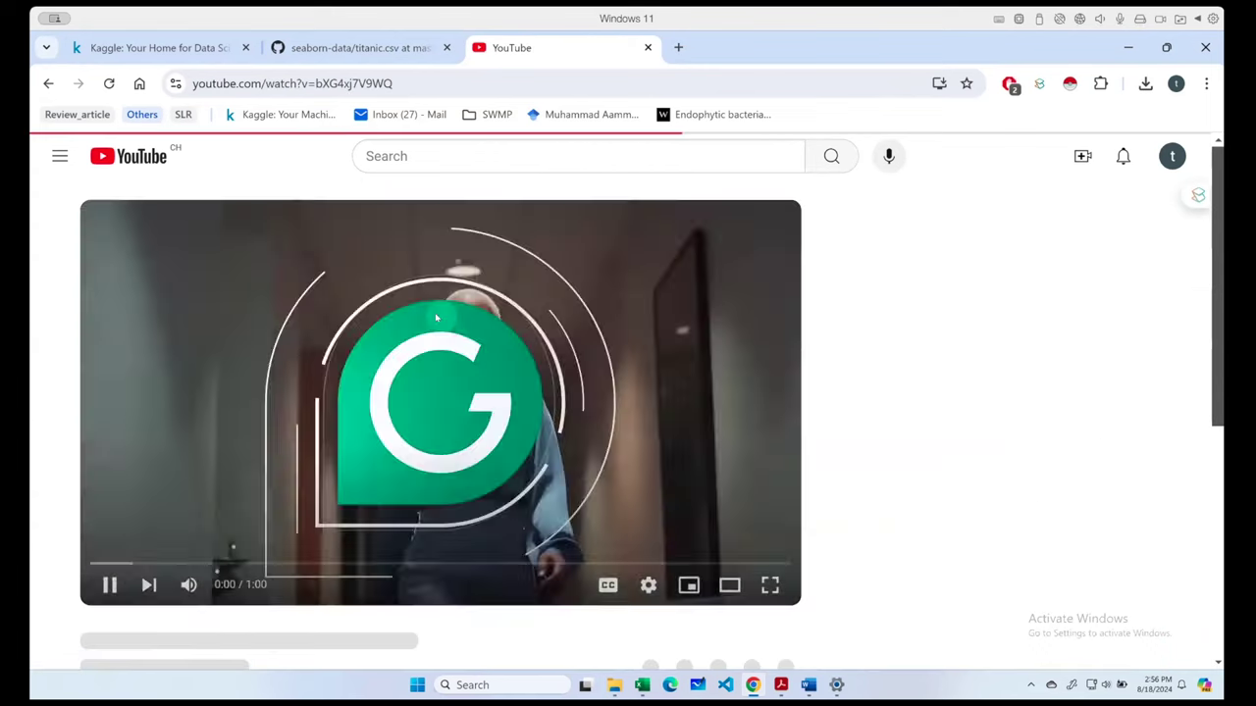
scroll(393, 343, down, 3)
scroll(387, 338, down, 3)
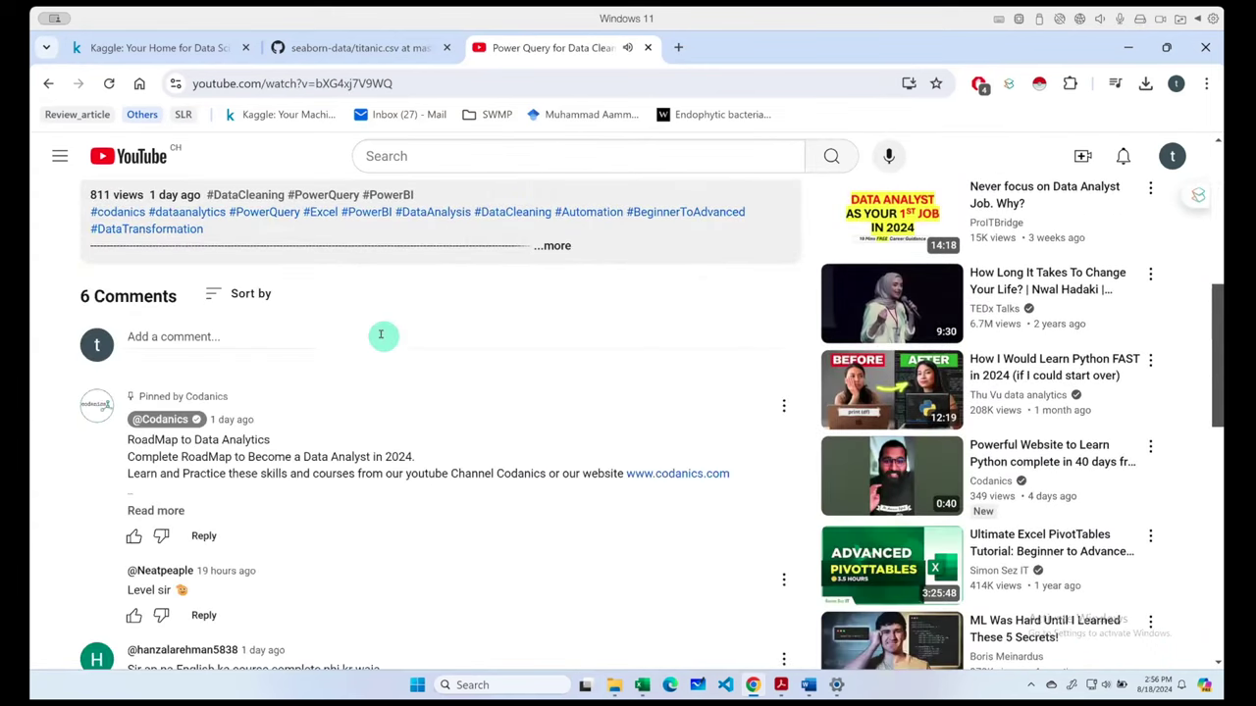
scroll(379, 336, up, 2)
scroll(378, 337, up, 2)
click(359, 84)
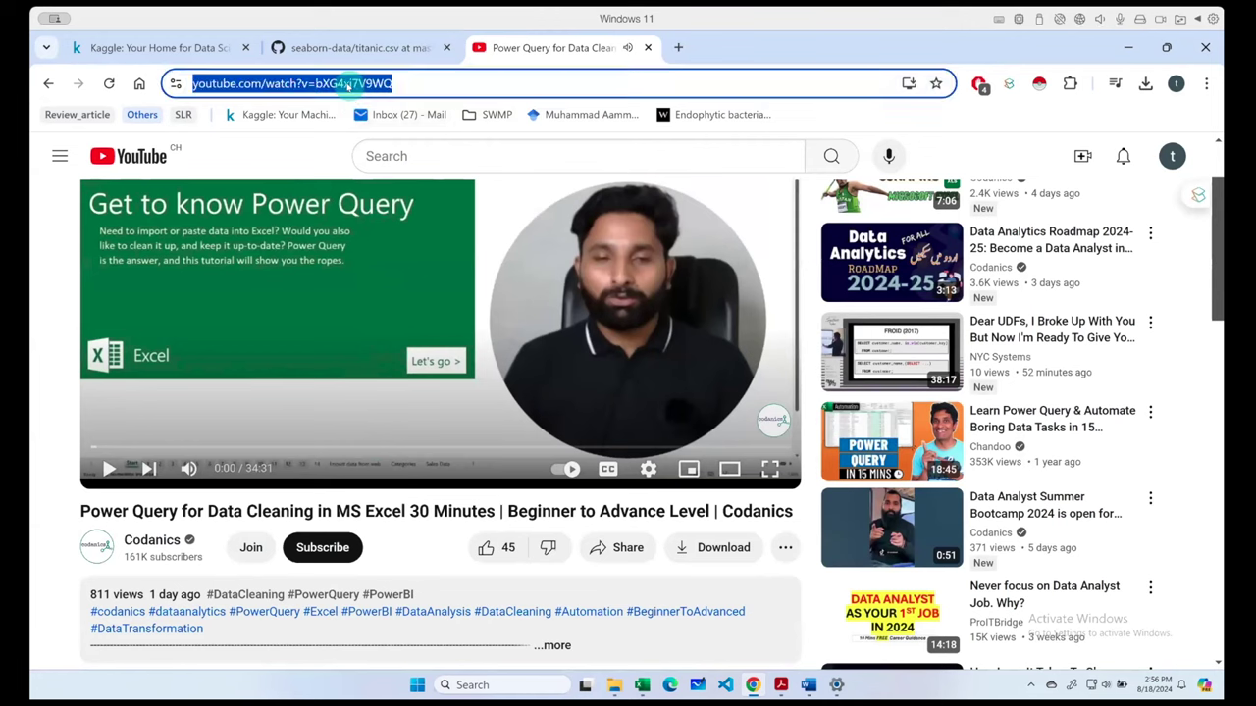
click(647, 47)
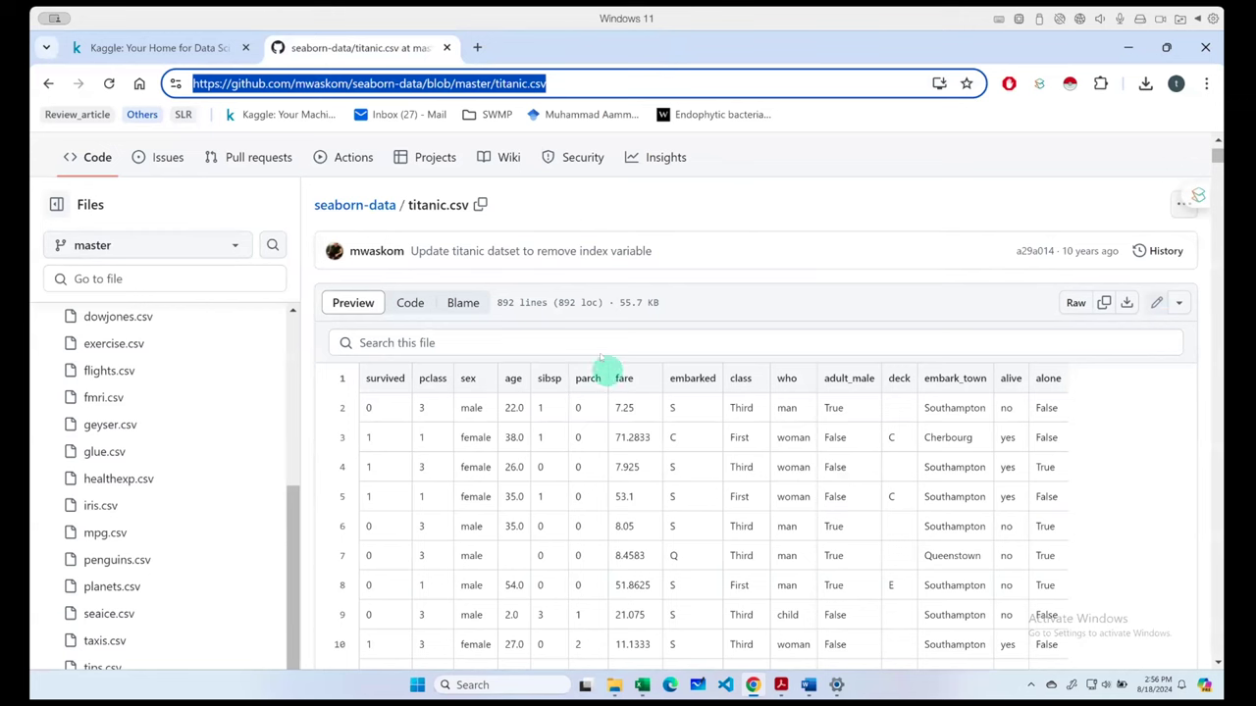
click(642, 684)
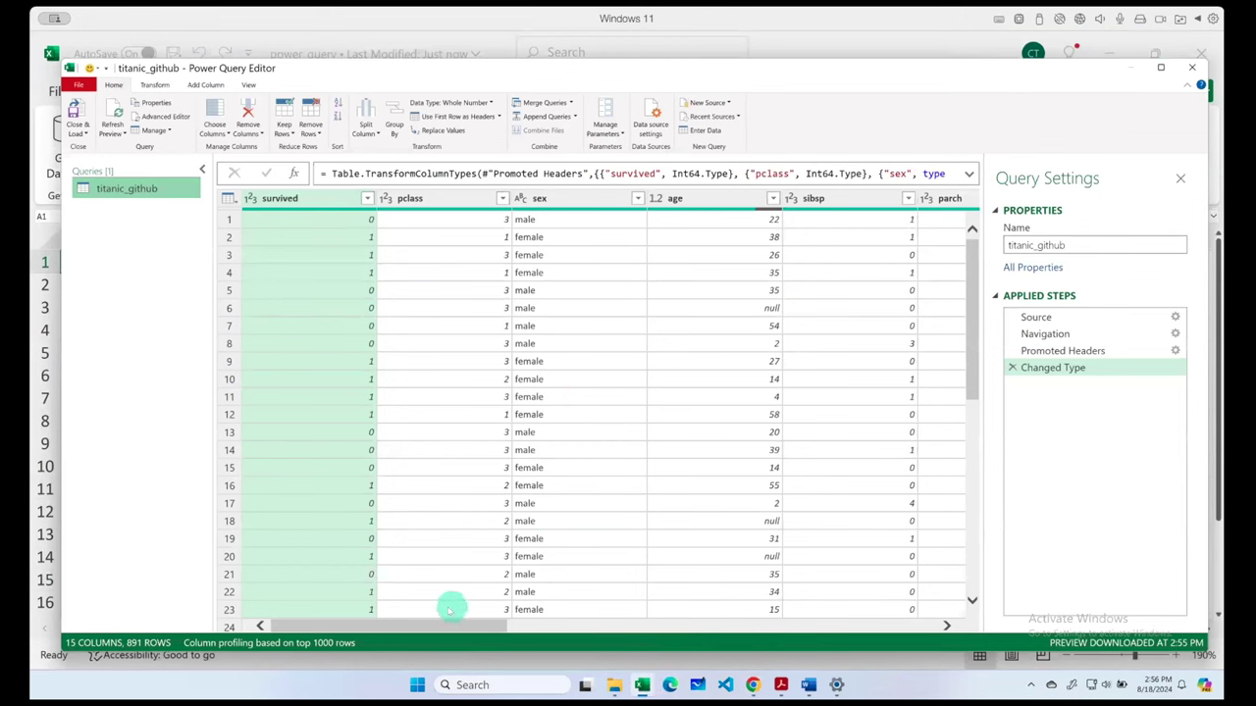
- Select the age column and bring up the Fill Down/Up choices on the Transform tab
drag(443, 622, 519, 624)
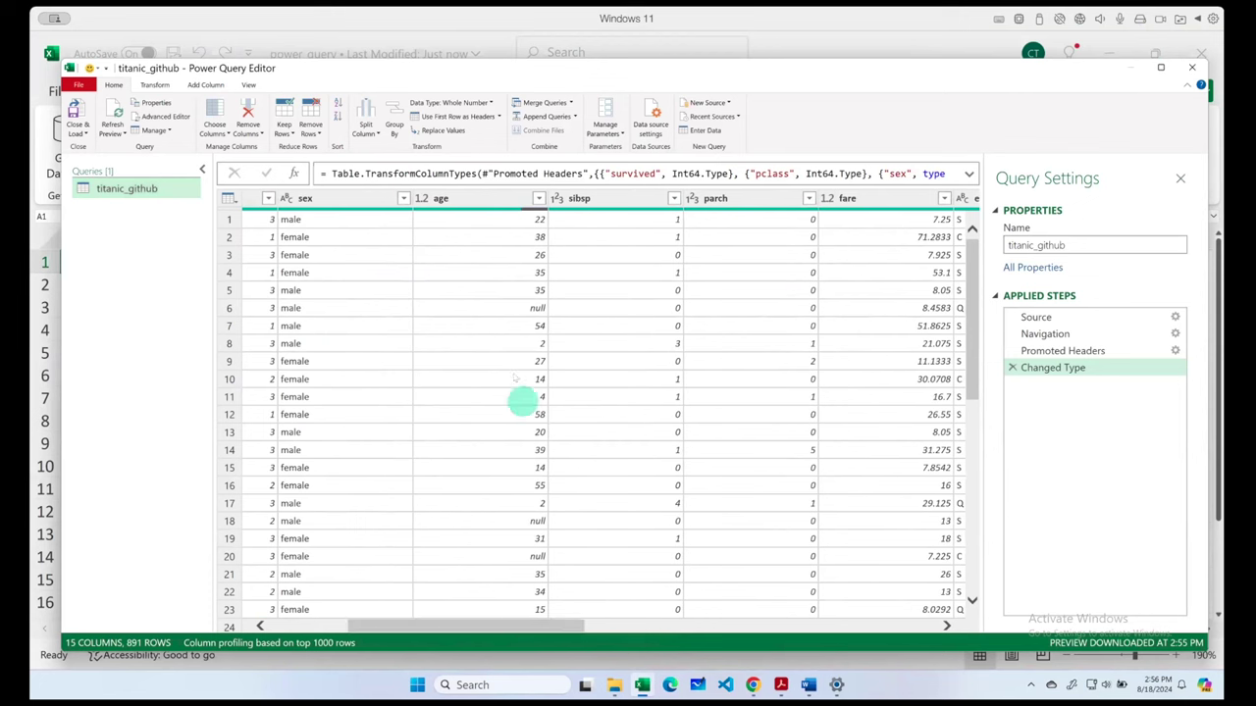
click(489, 200)
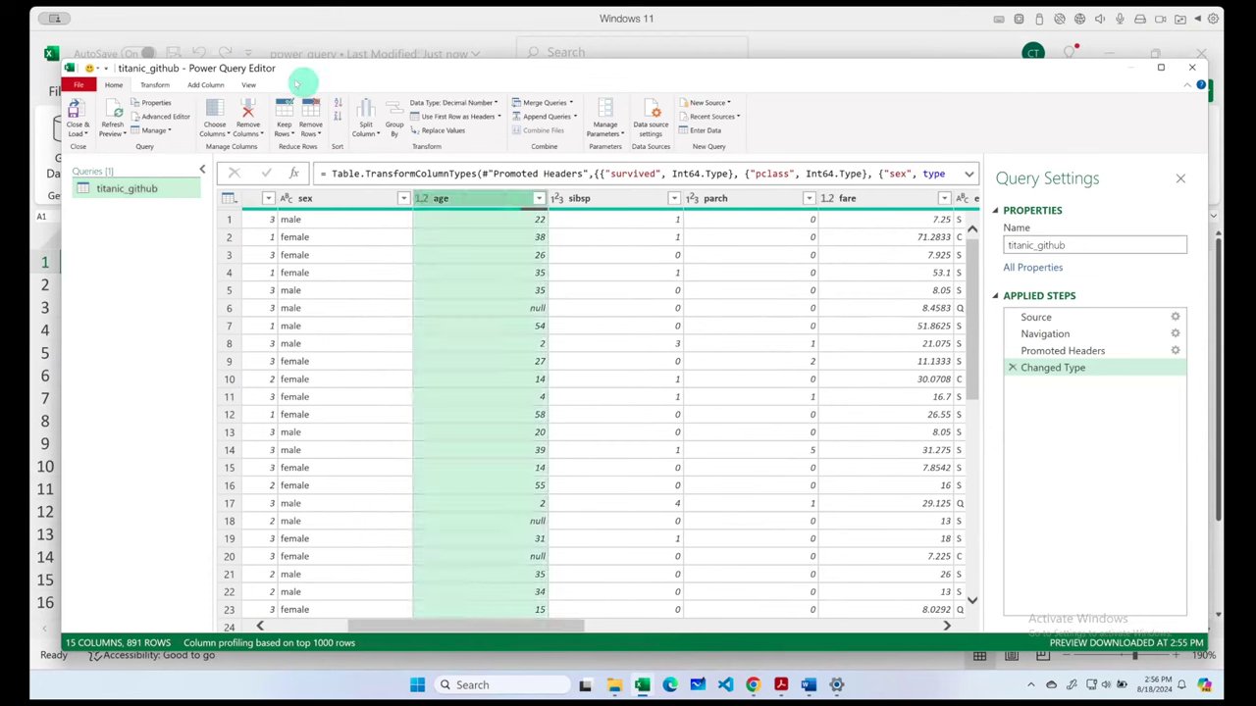
click(157, 85)
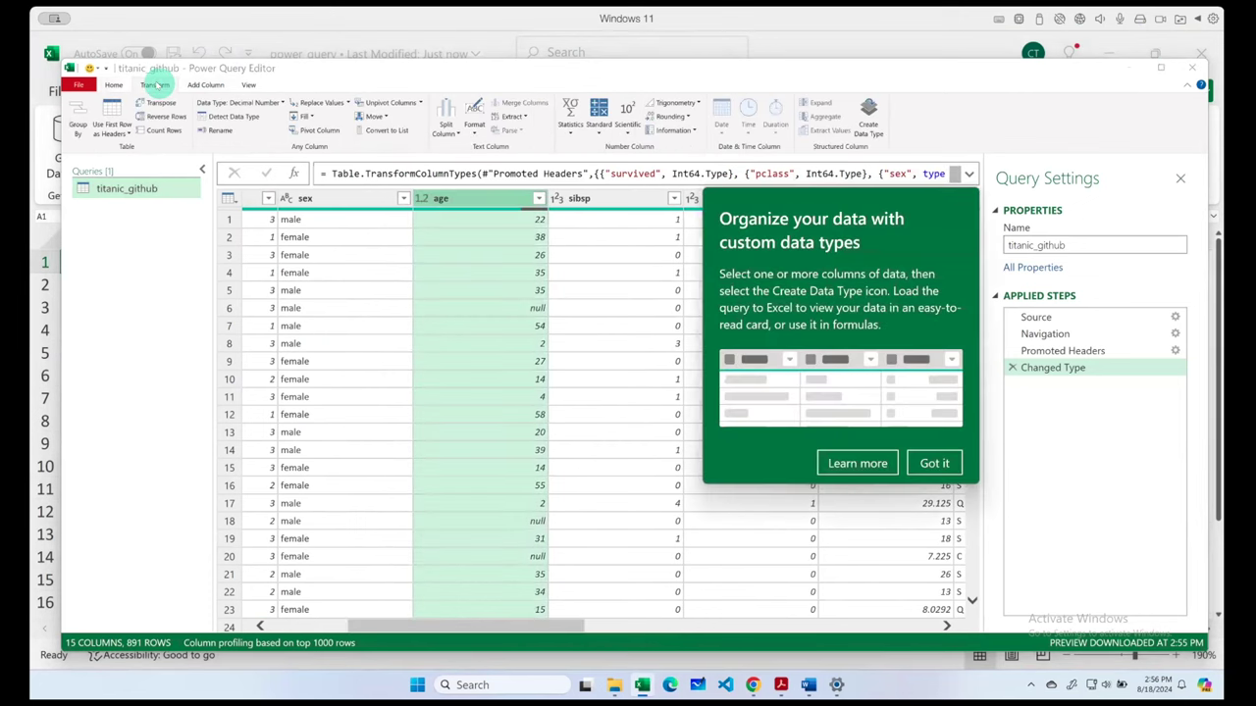
click(922, 463)
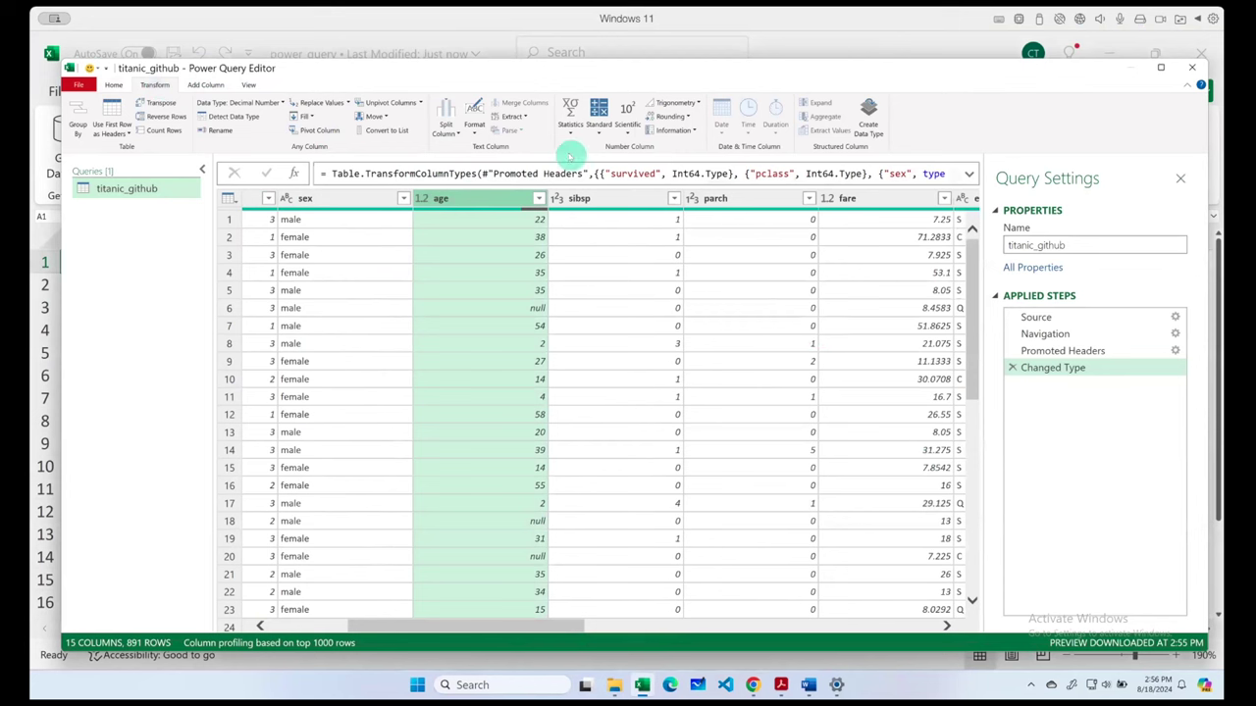
click(310, 116)
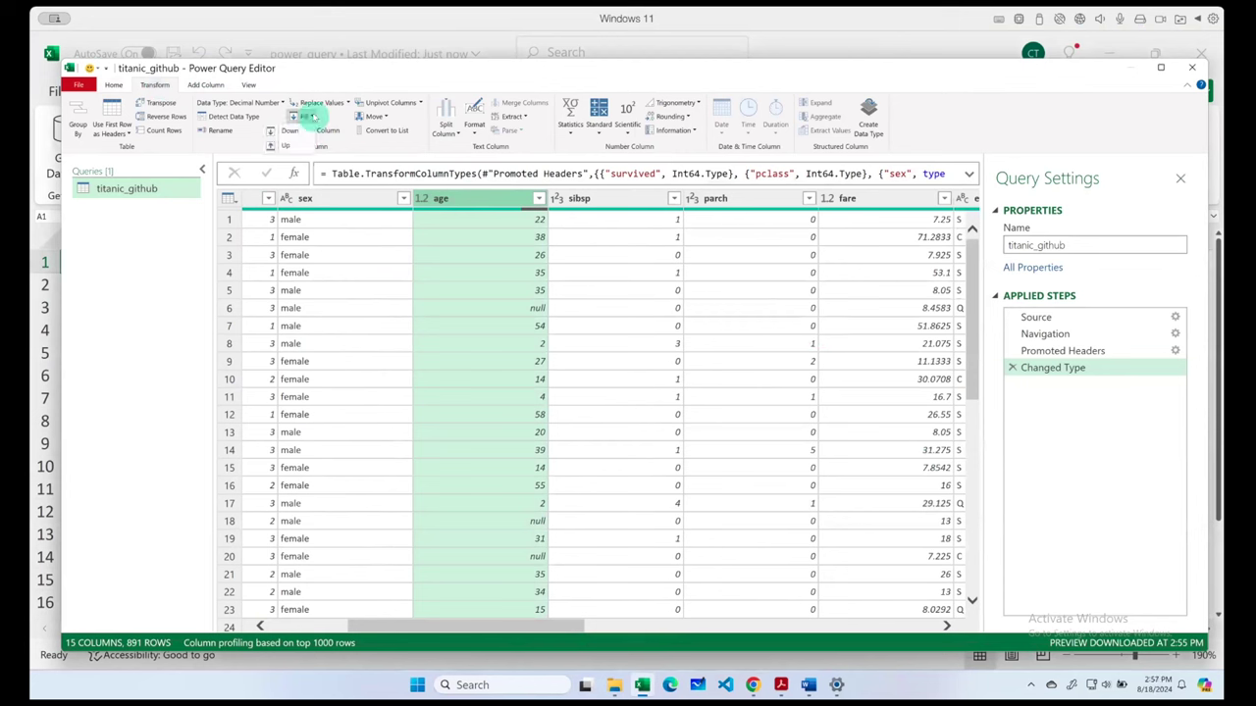
key(Escape)
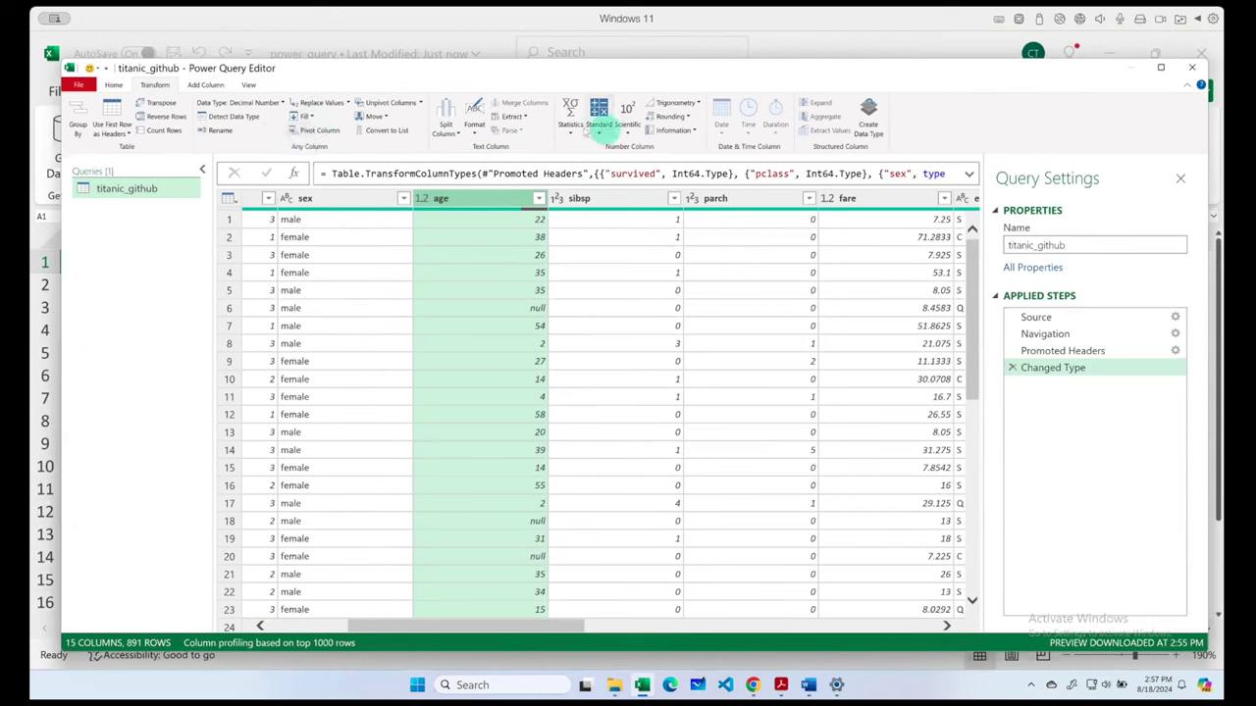
click(306, 117)
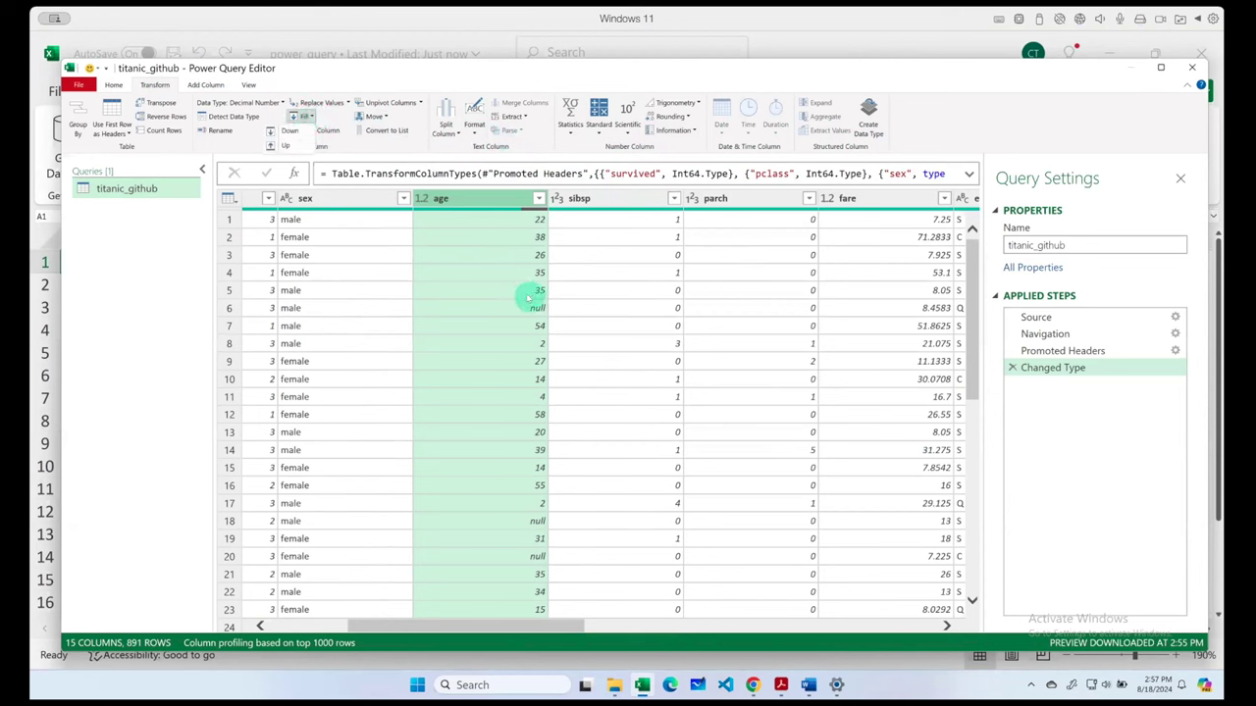
- Fill the age nulls down, inspect rows 5–6, then delete the Filled Down step
click(292, 130)
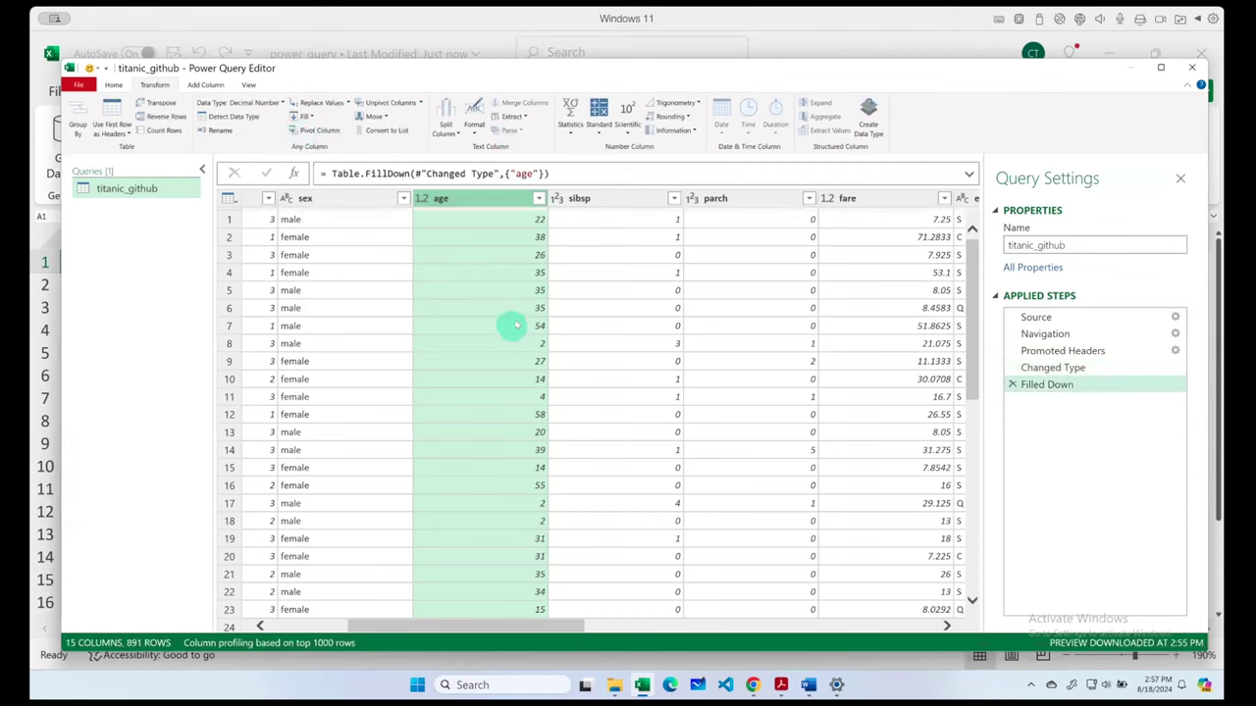
click(530, 291)
click(521, 308)
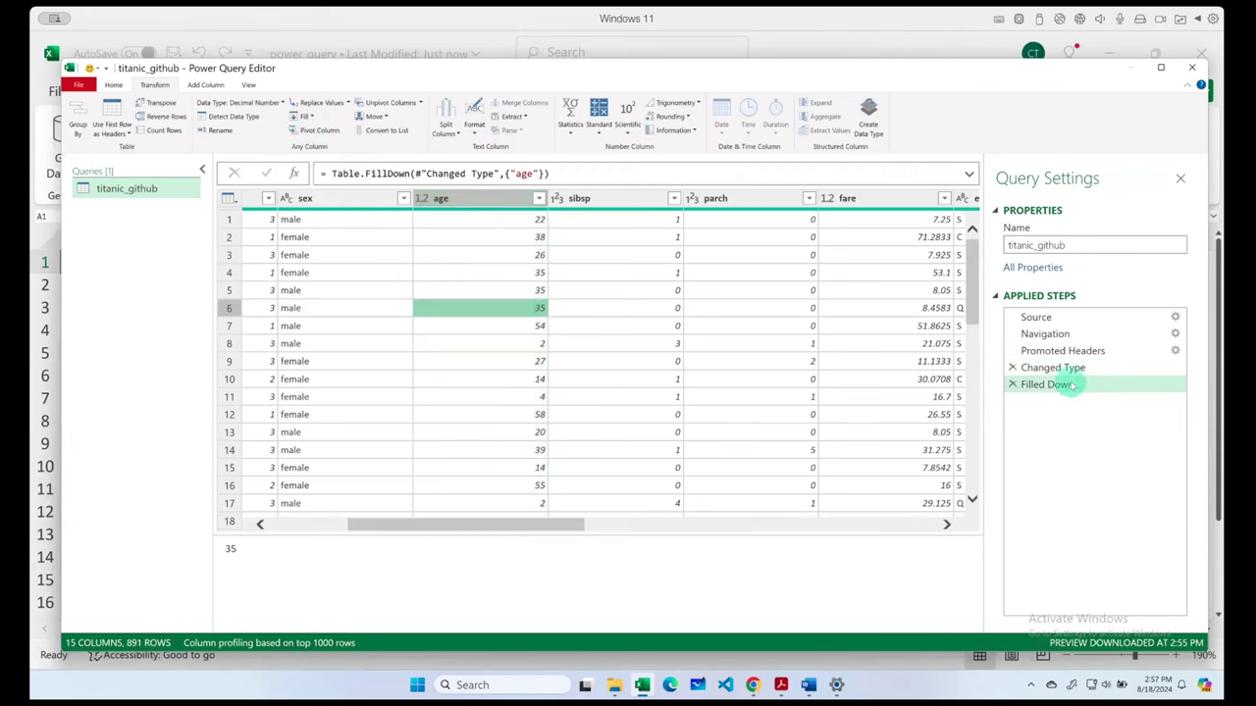
click(1012, 384)
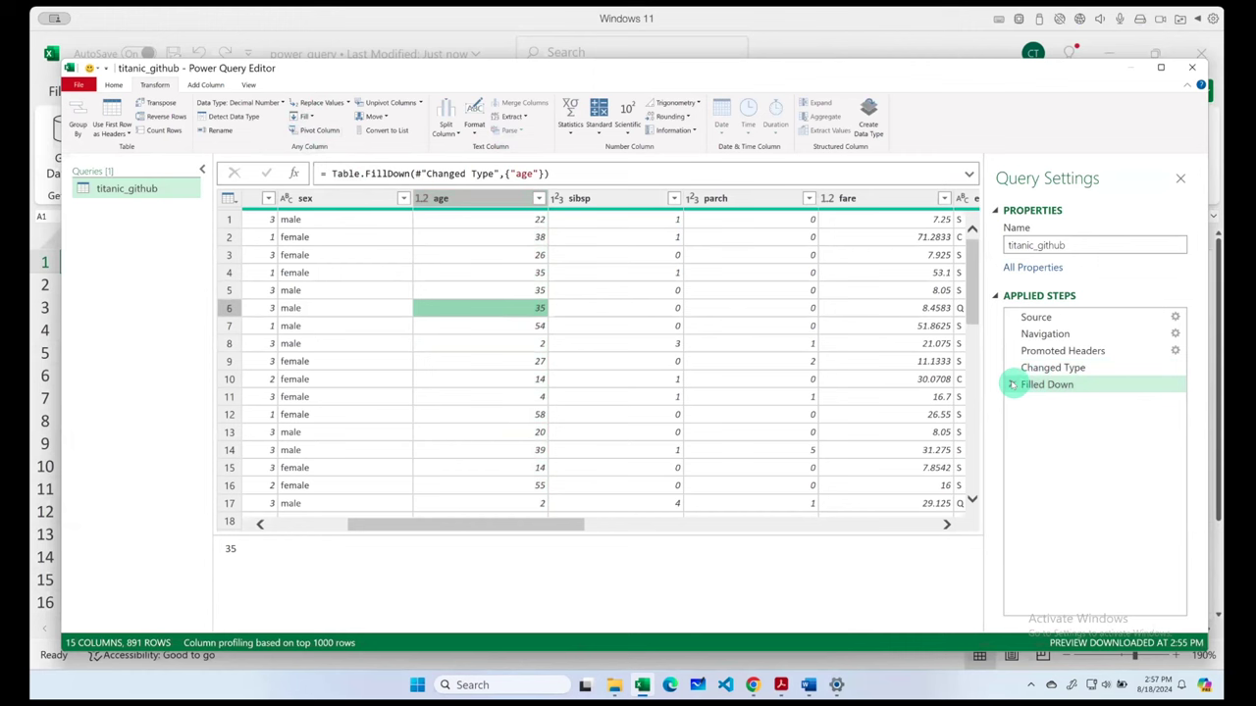
click(1012, 384)
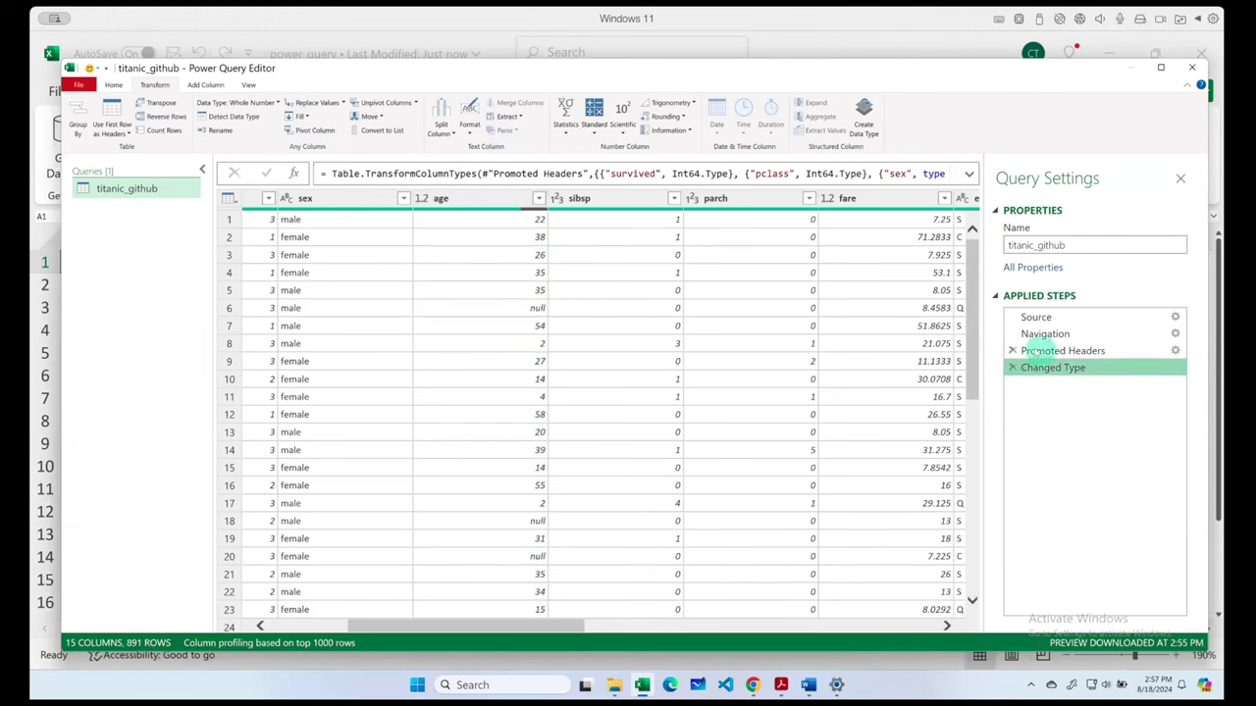
click(527, 307)
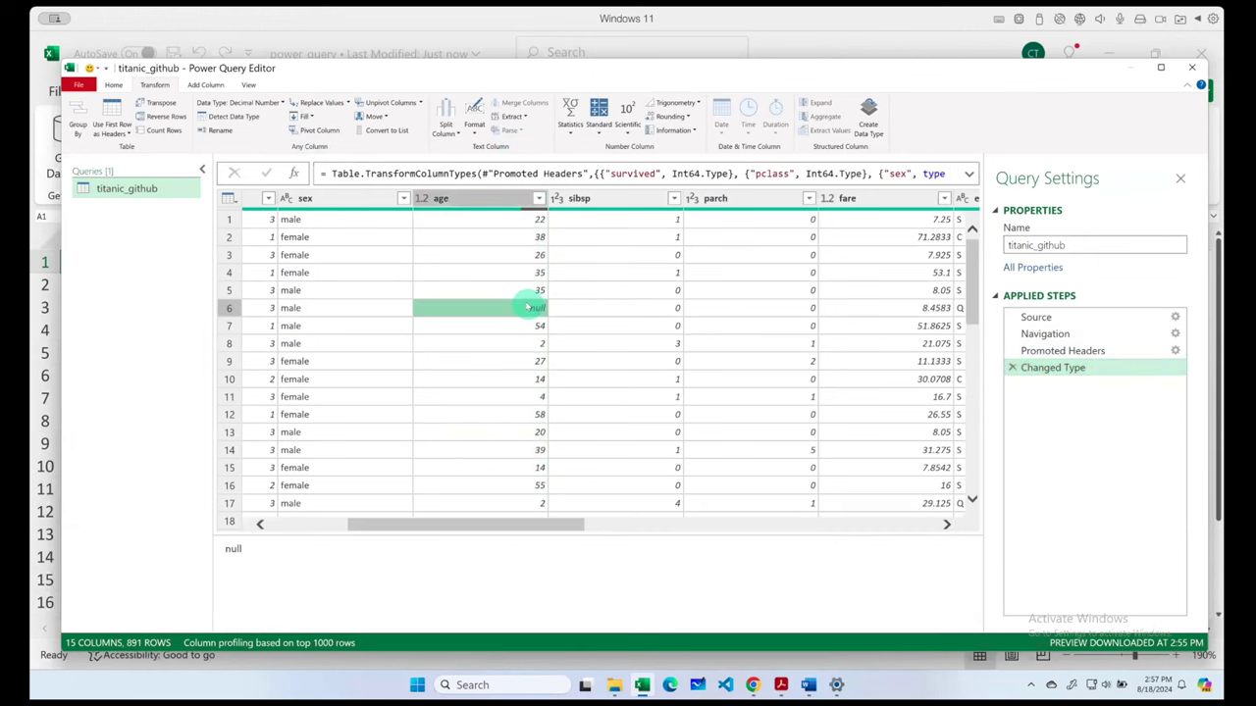
click(446, 198)
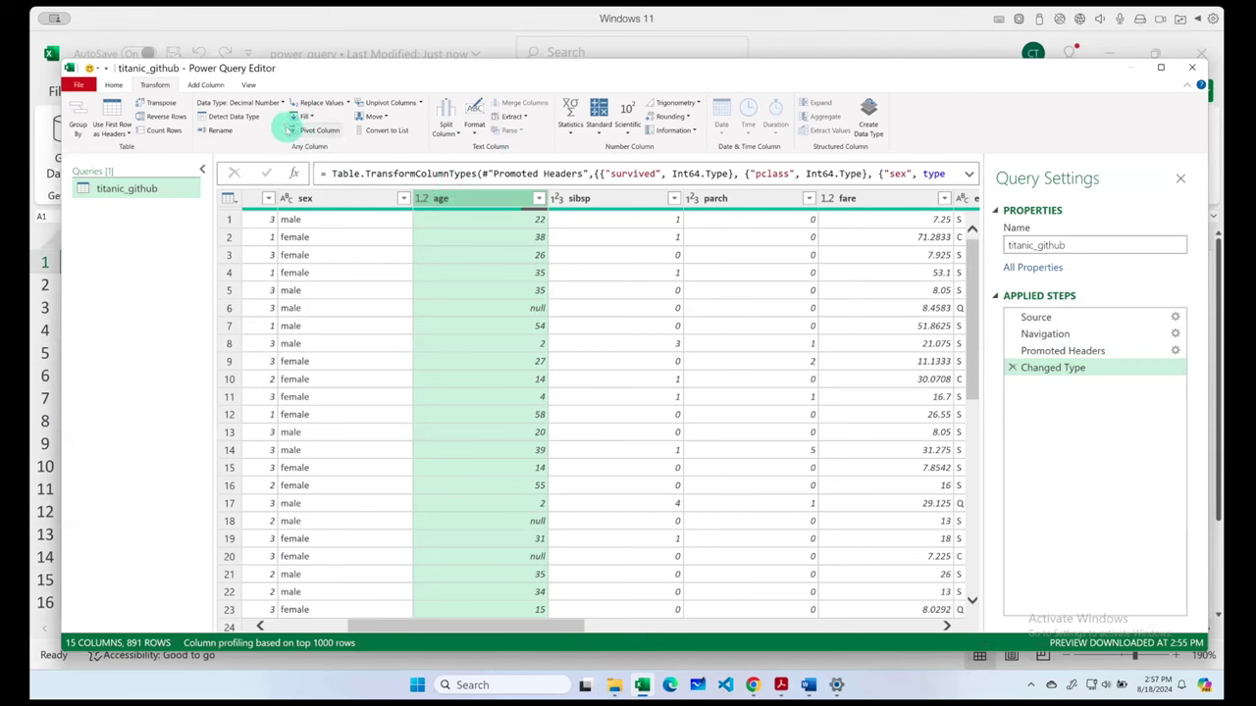
- Fill the age nulls up, check the row 7 value, then remove the Filled Up step
click(300, 116)
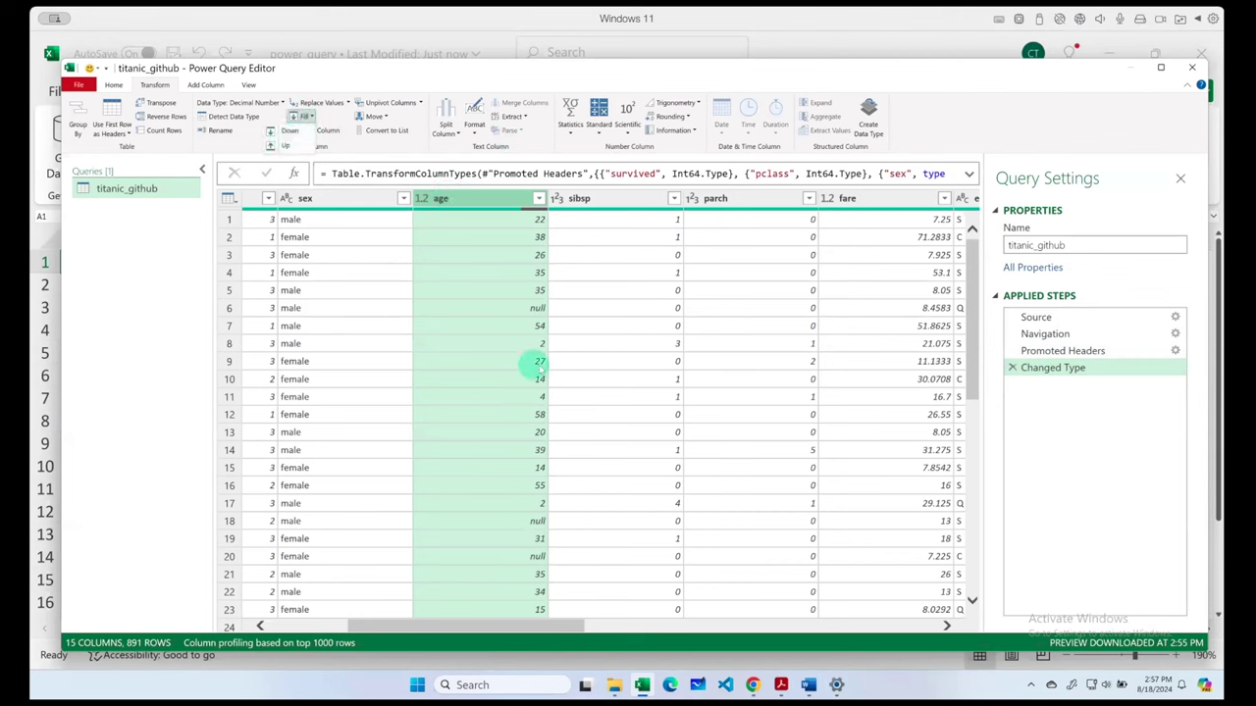
click(302, 147)
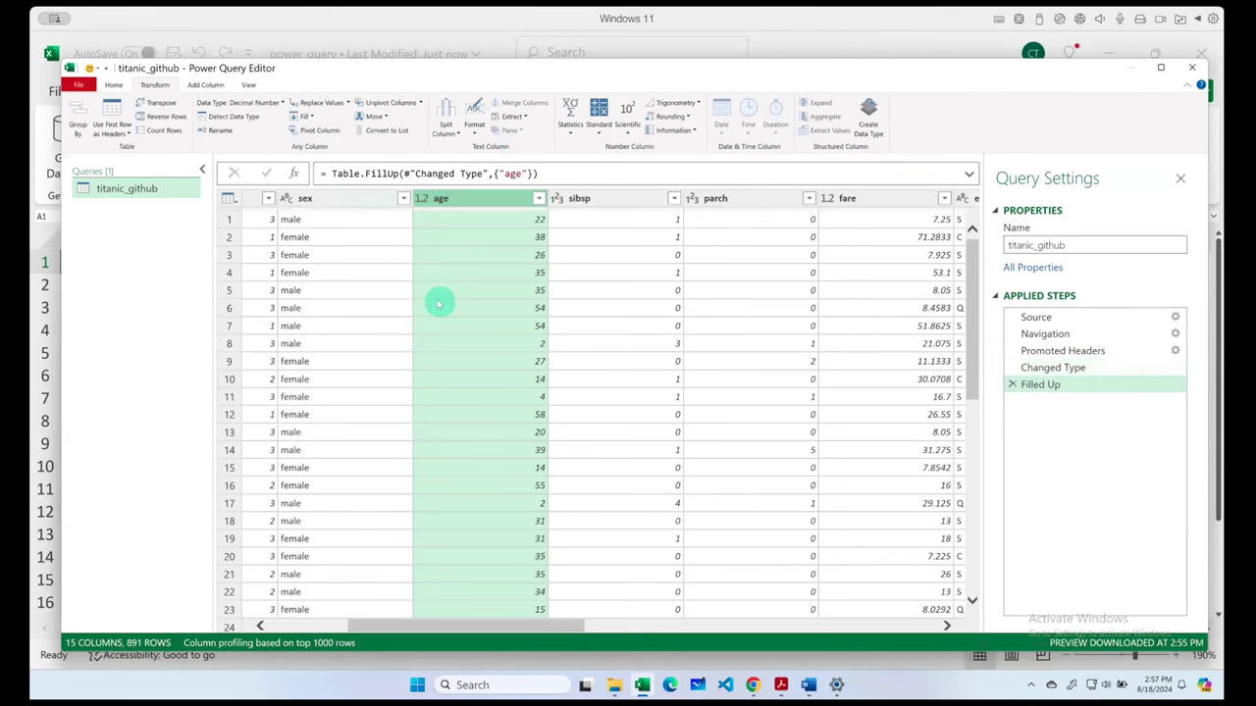
click(493, 321)
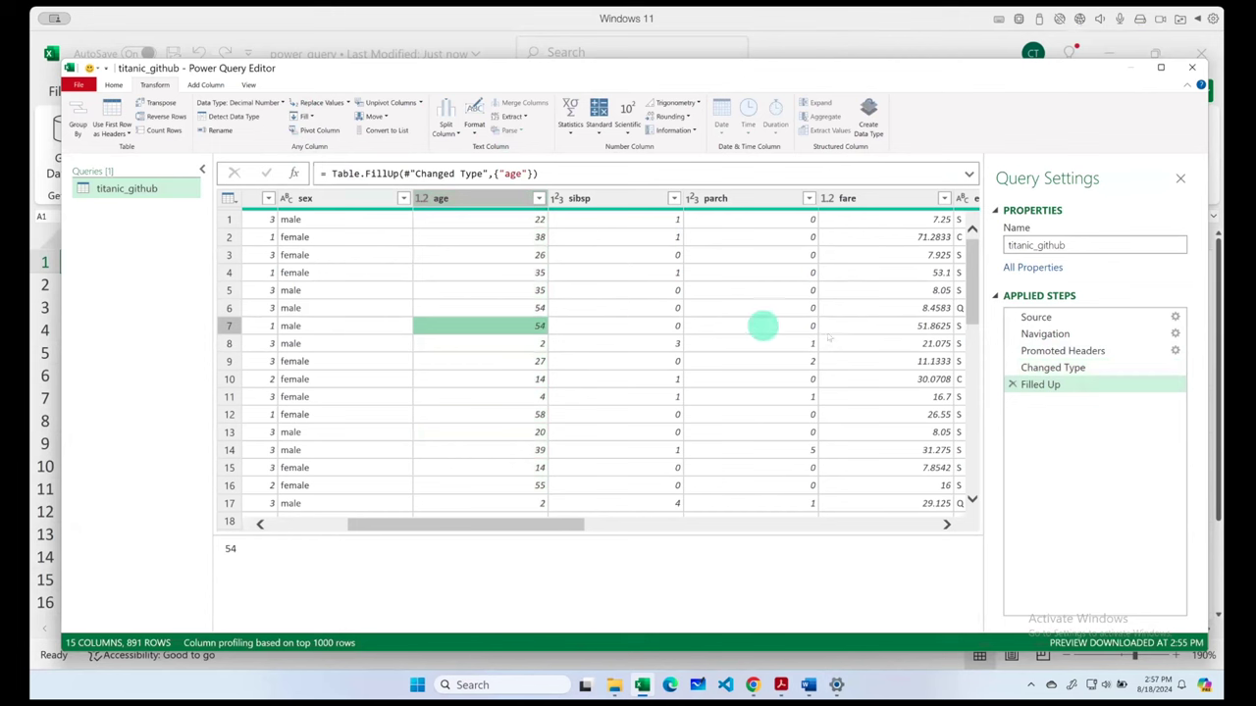
click(1022, 375)
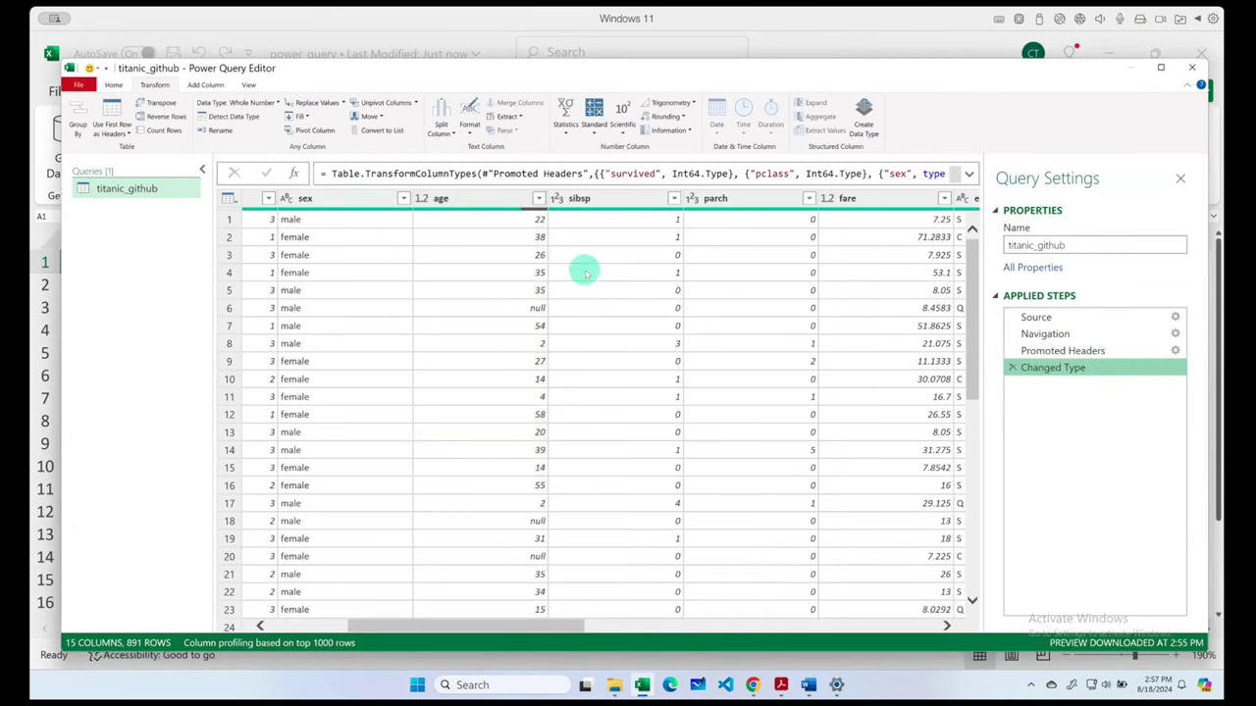
- Scroll right through the remaining columns to alone, then switch to the Home commands
scroll(542, 255, right, 3)
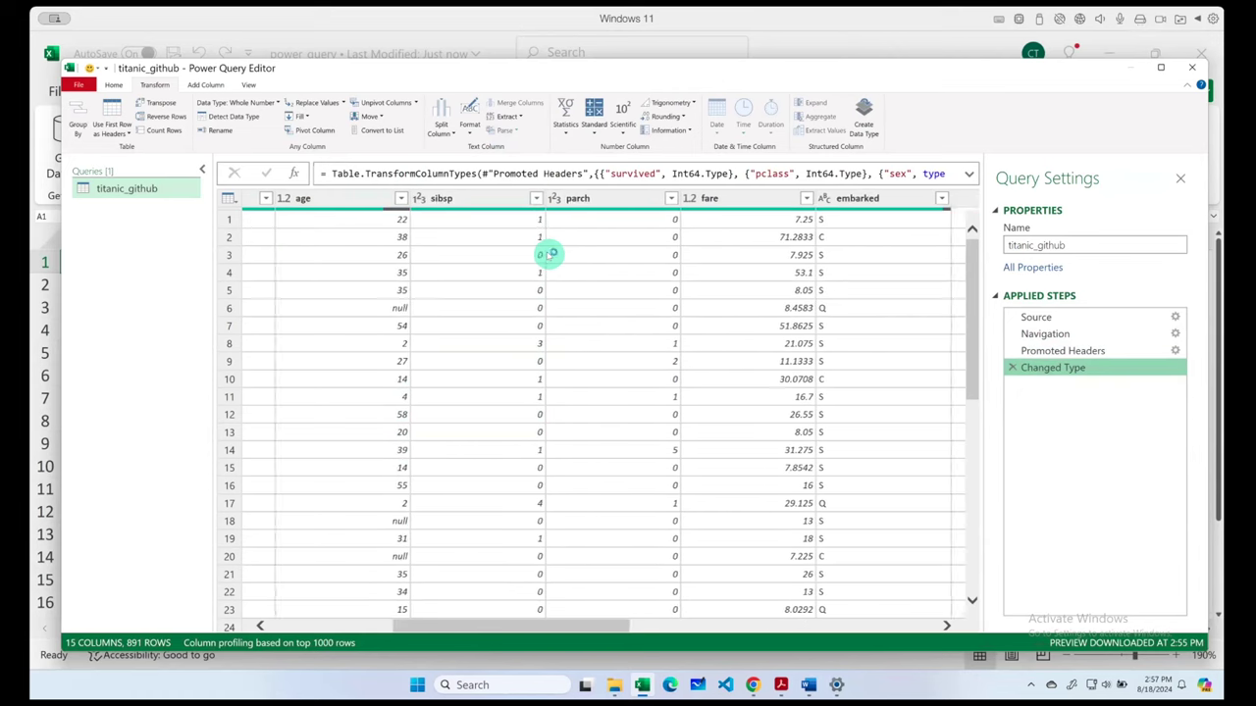
scroll(544, 256, right, 2)
scroll(549, 257, right, 1)
scroll(548, 257, right, 2)
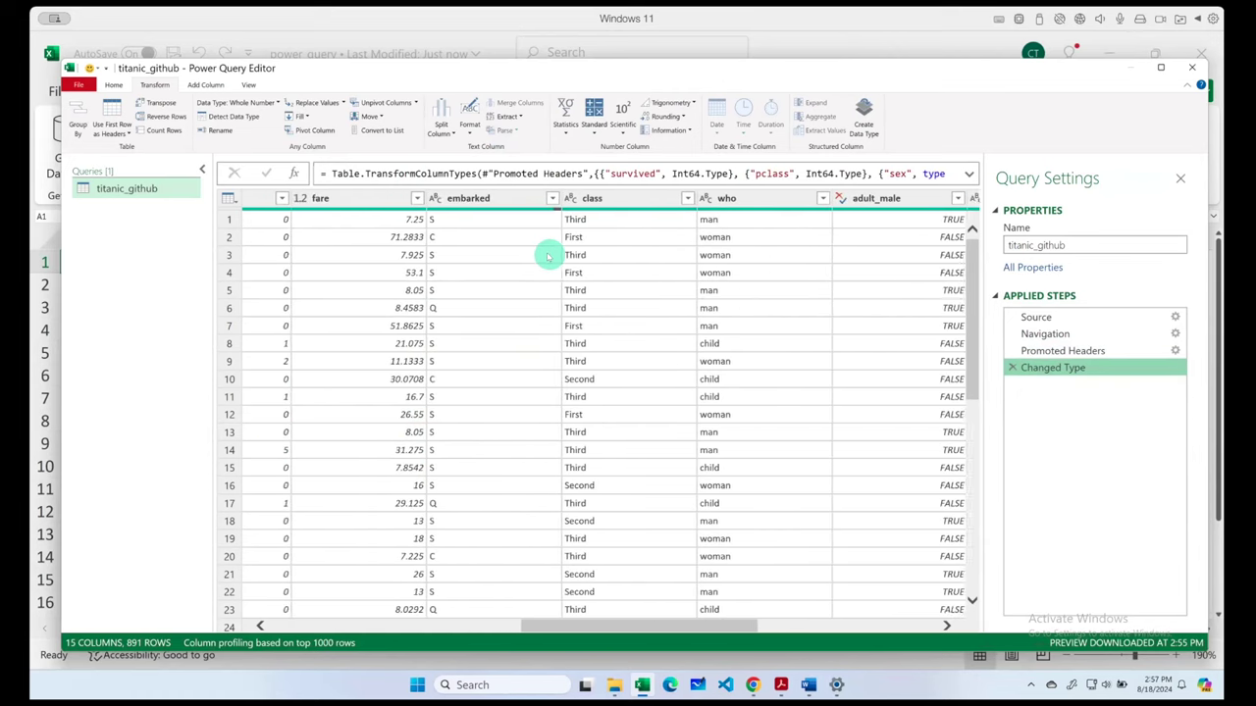
scroll(549, 257, right, 1)
scroll(549, 257, right, 2)
scroll(548, 257, right, 1)
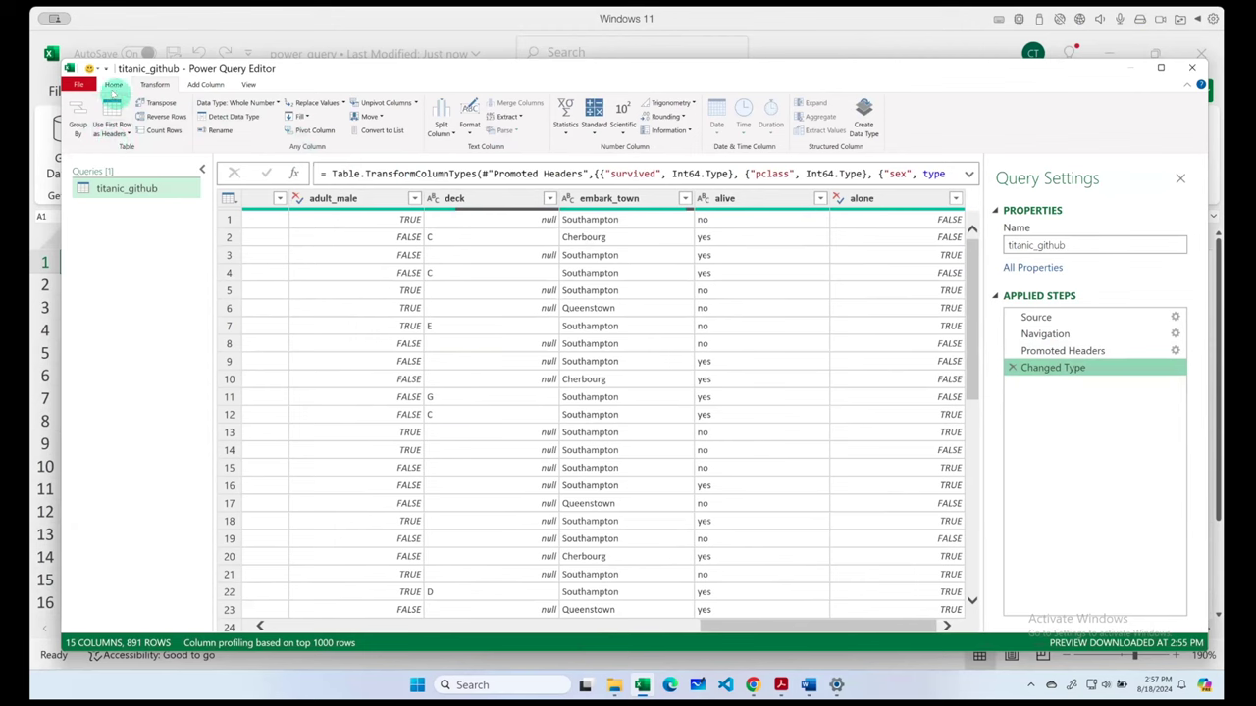
click(113, 86)
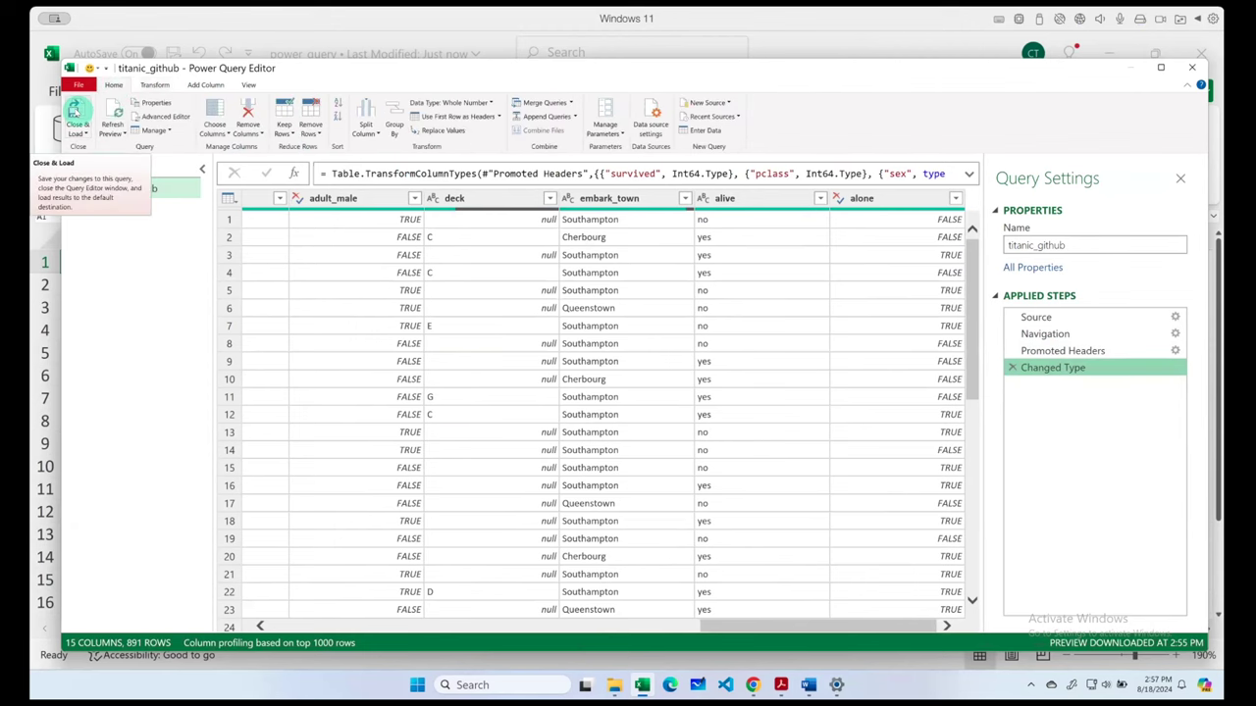
- Close & Load the titanic_github query into a worksheet table, loading 891 rows
click(76, 111)
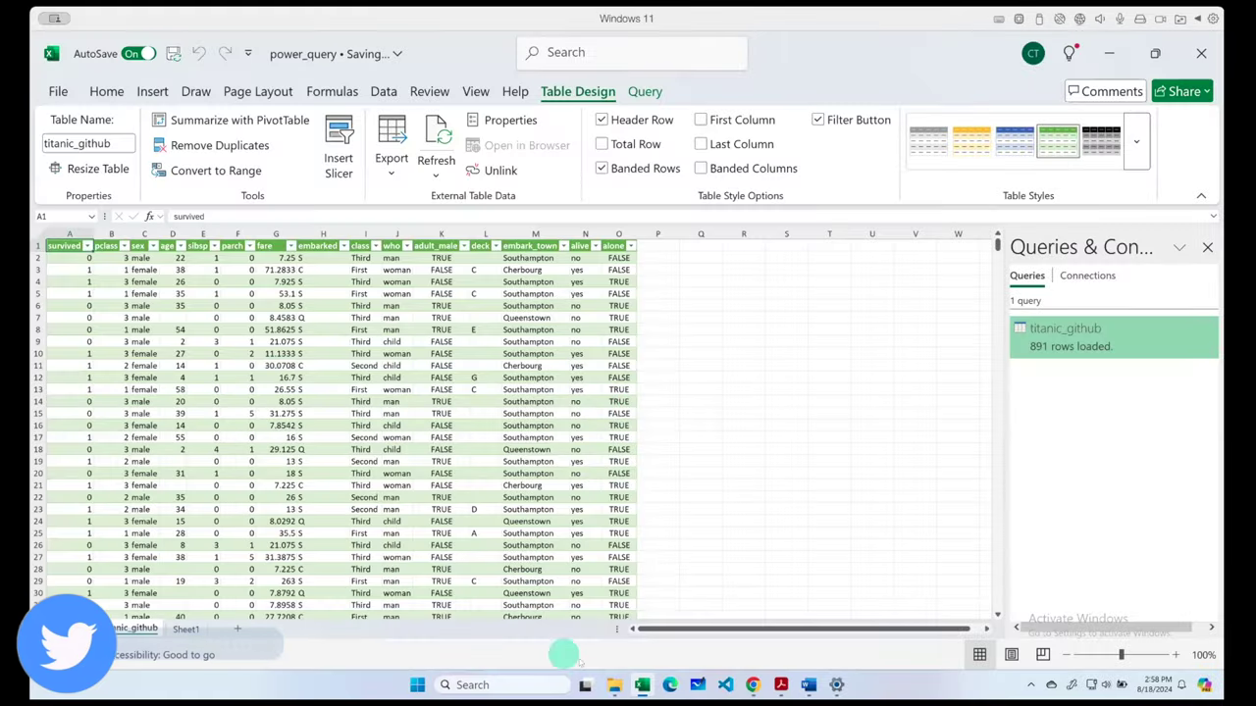
- In Chrome, go to codanics in a new tab and open the Data Analyst Summer Bootcamp 2024 course
click(753, 685)
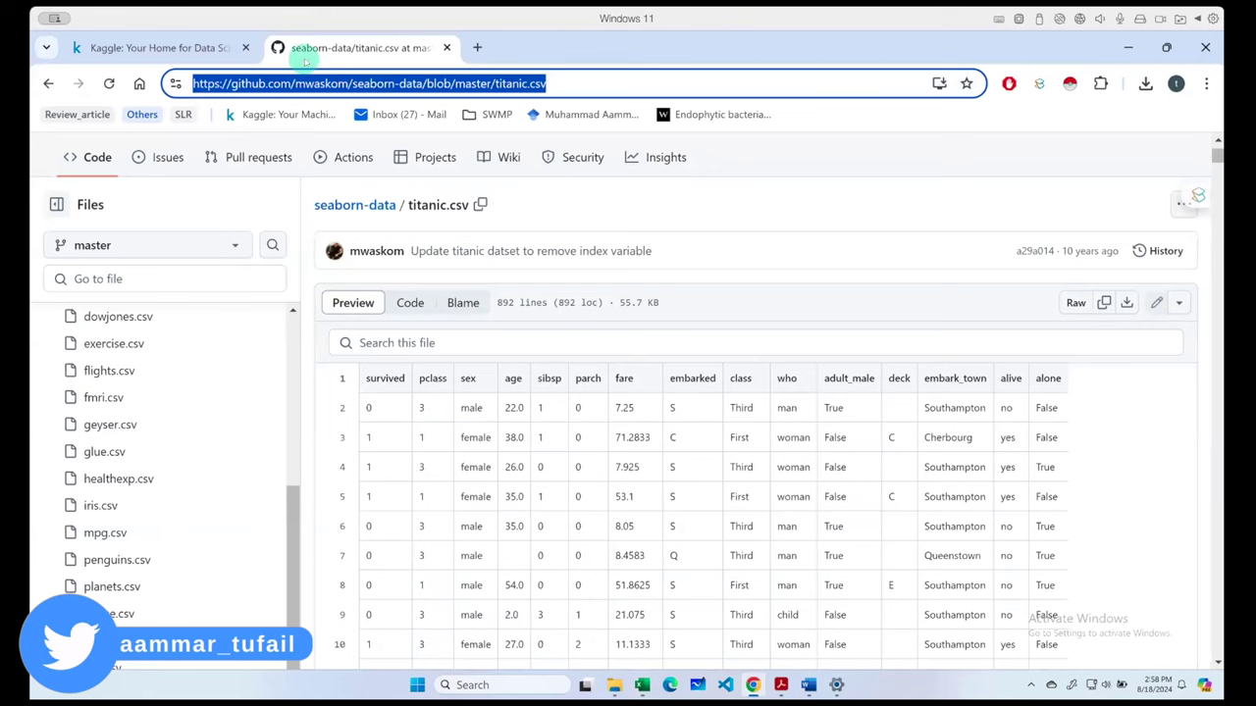
click(477, 47)
text(c)
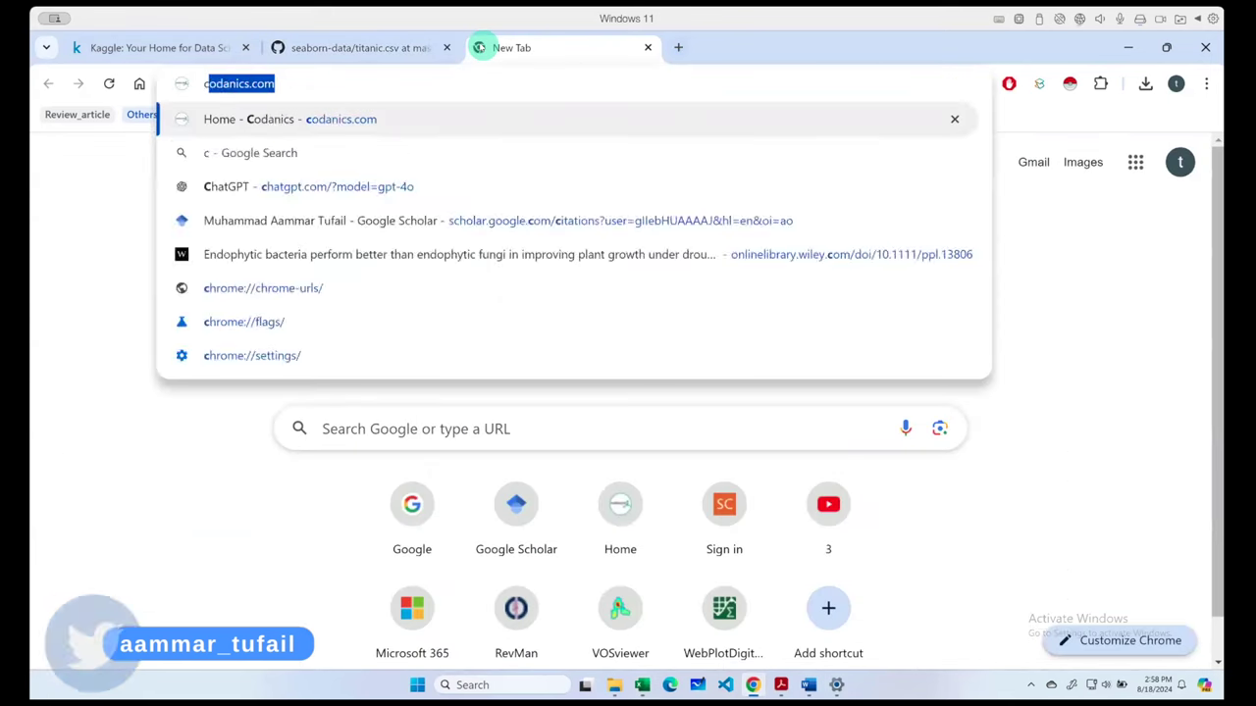
text(odanics)
key(Return)
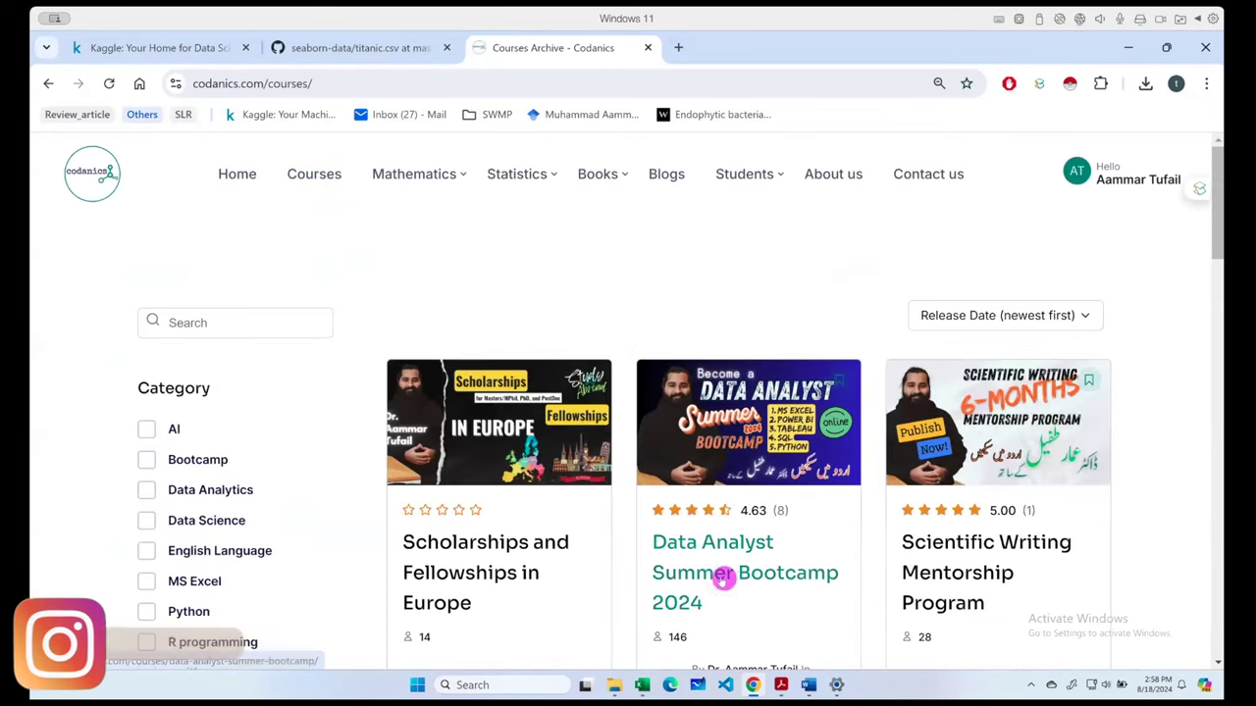
click(722, 580)
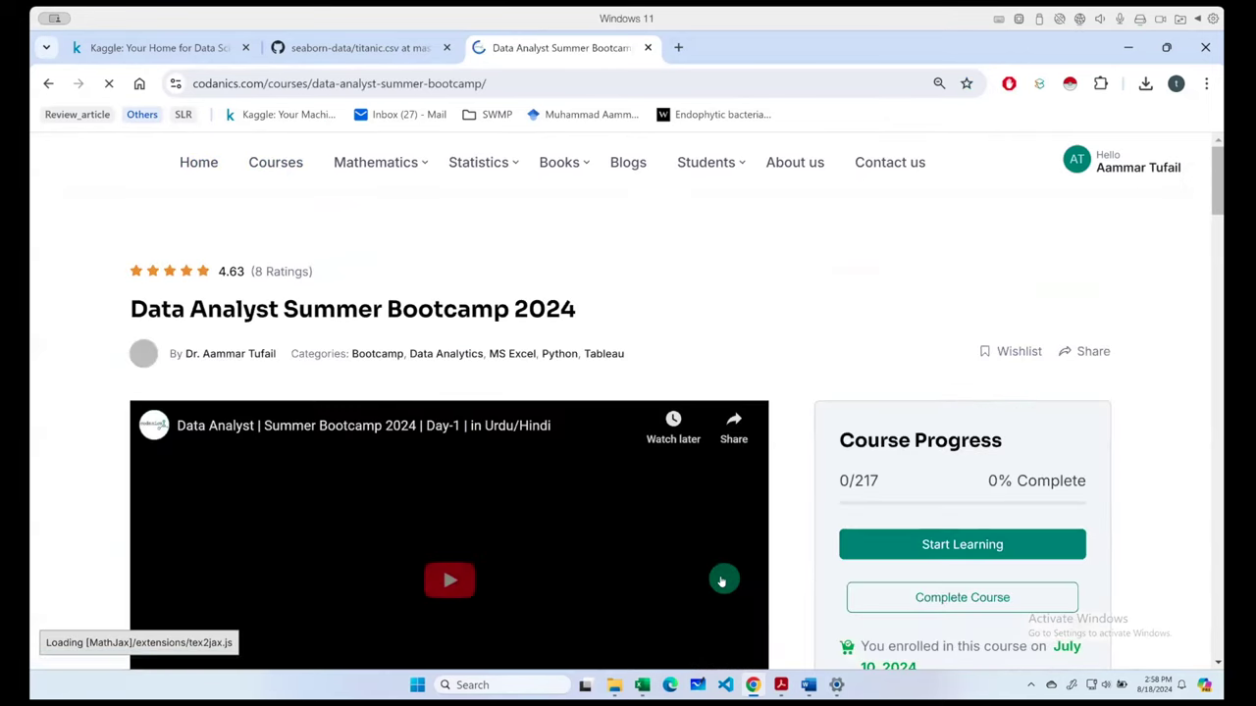
- Expand the Power BI (Part-1) and (Part-2) lecture lists and open the Line Charts in Power BI lecture
scroll(593, 454, down, 10)
scroll(602, 468, down, 5)
scroll(602, 468, up, 3)
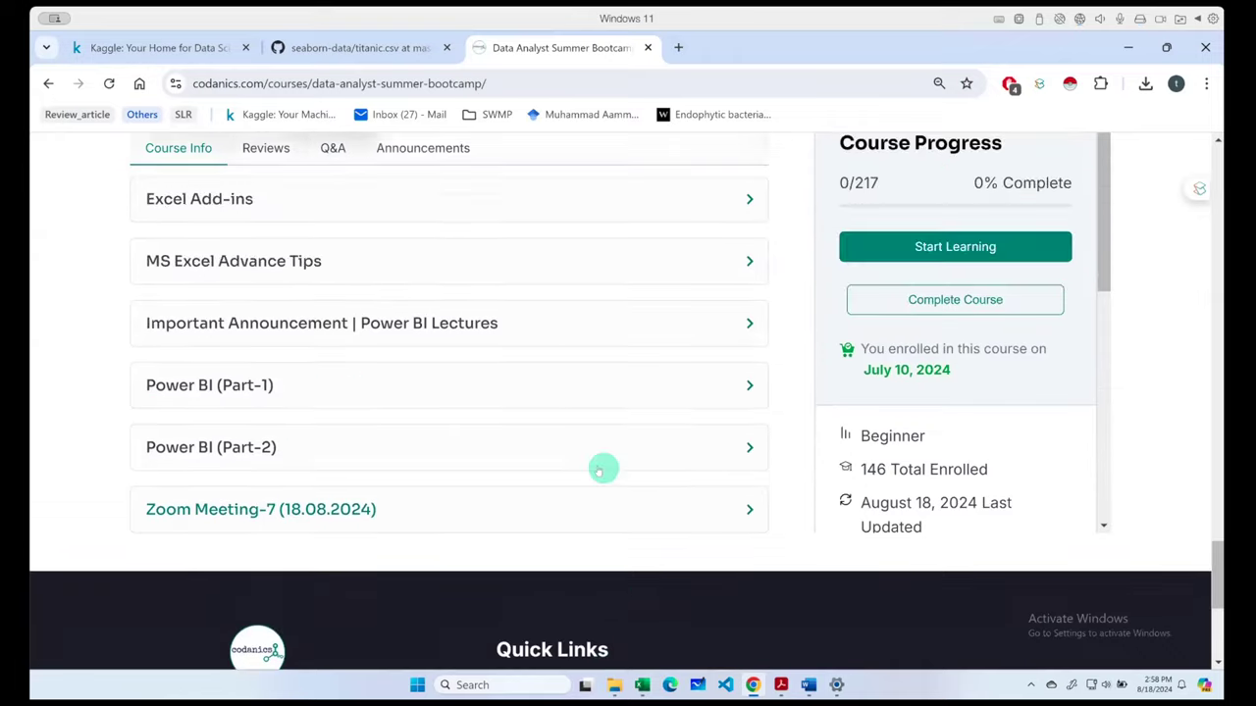
click(282, 398)
scroll(304, 393, down, 3)
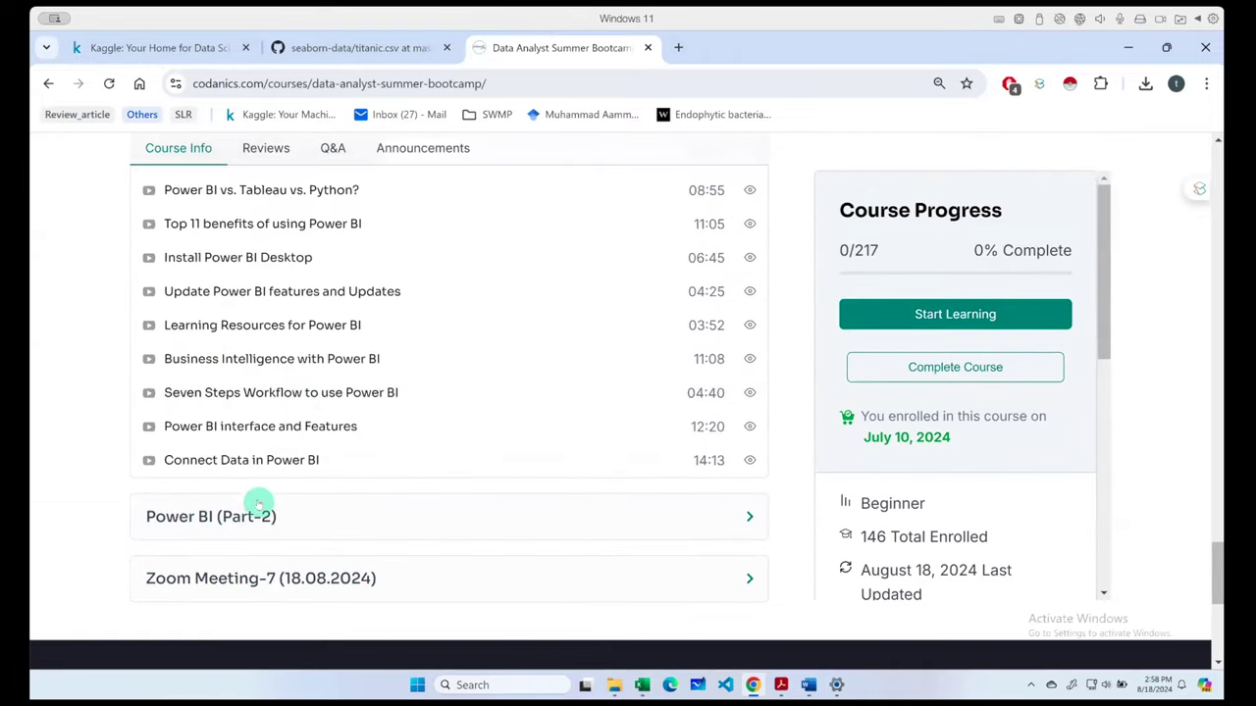
click(258, 510)
scroll(400, 426, down, 4)
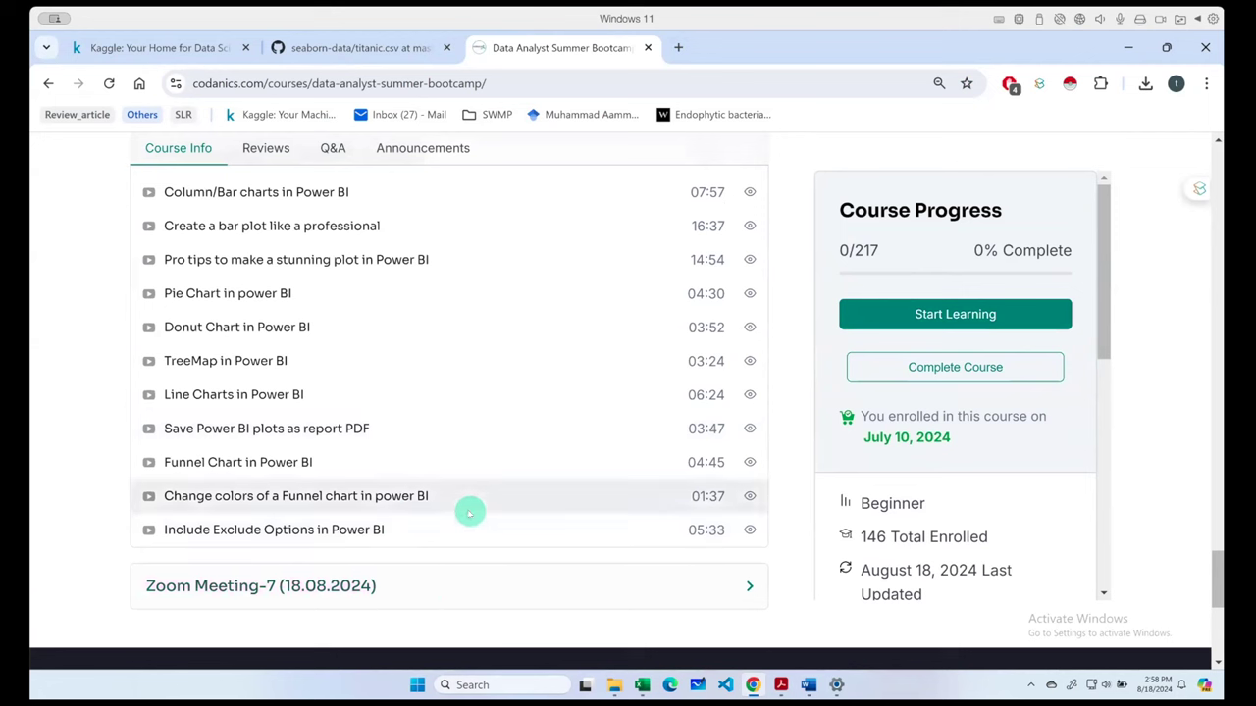
click(535, 391)
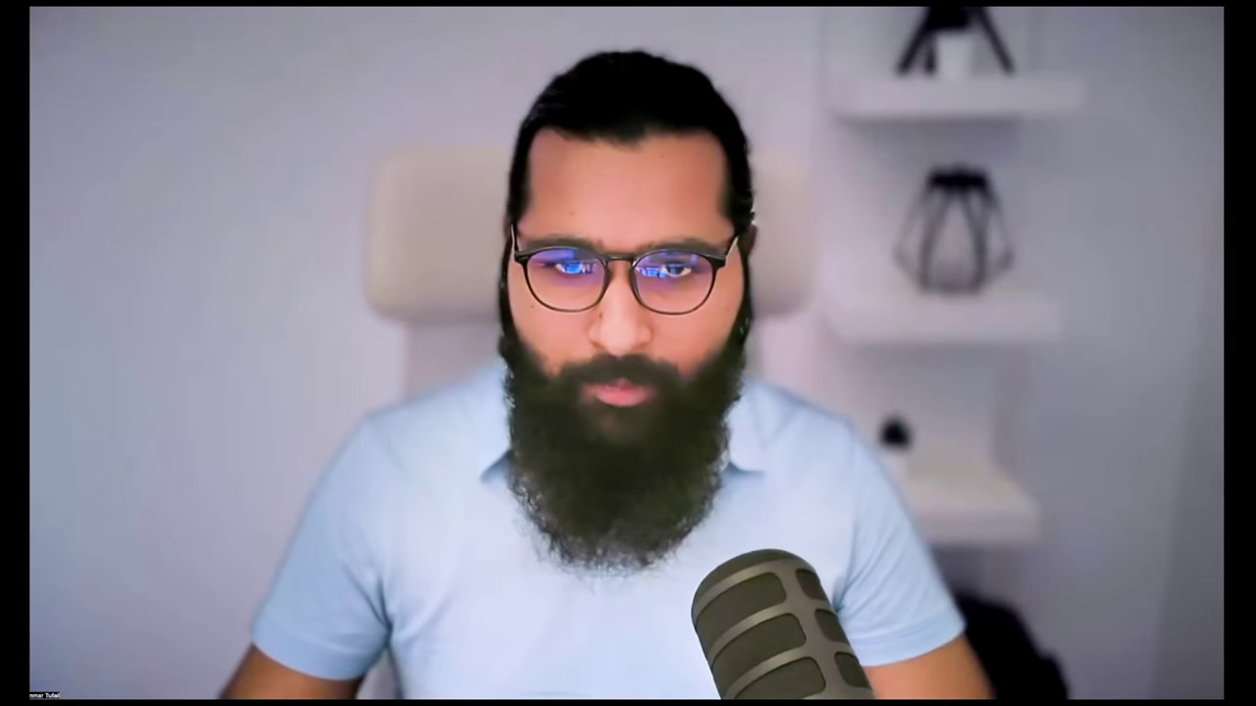